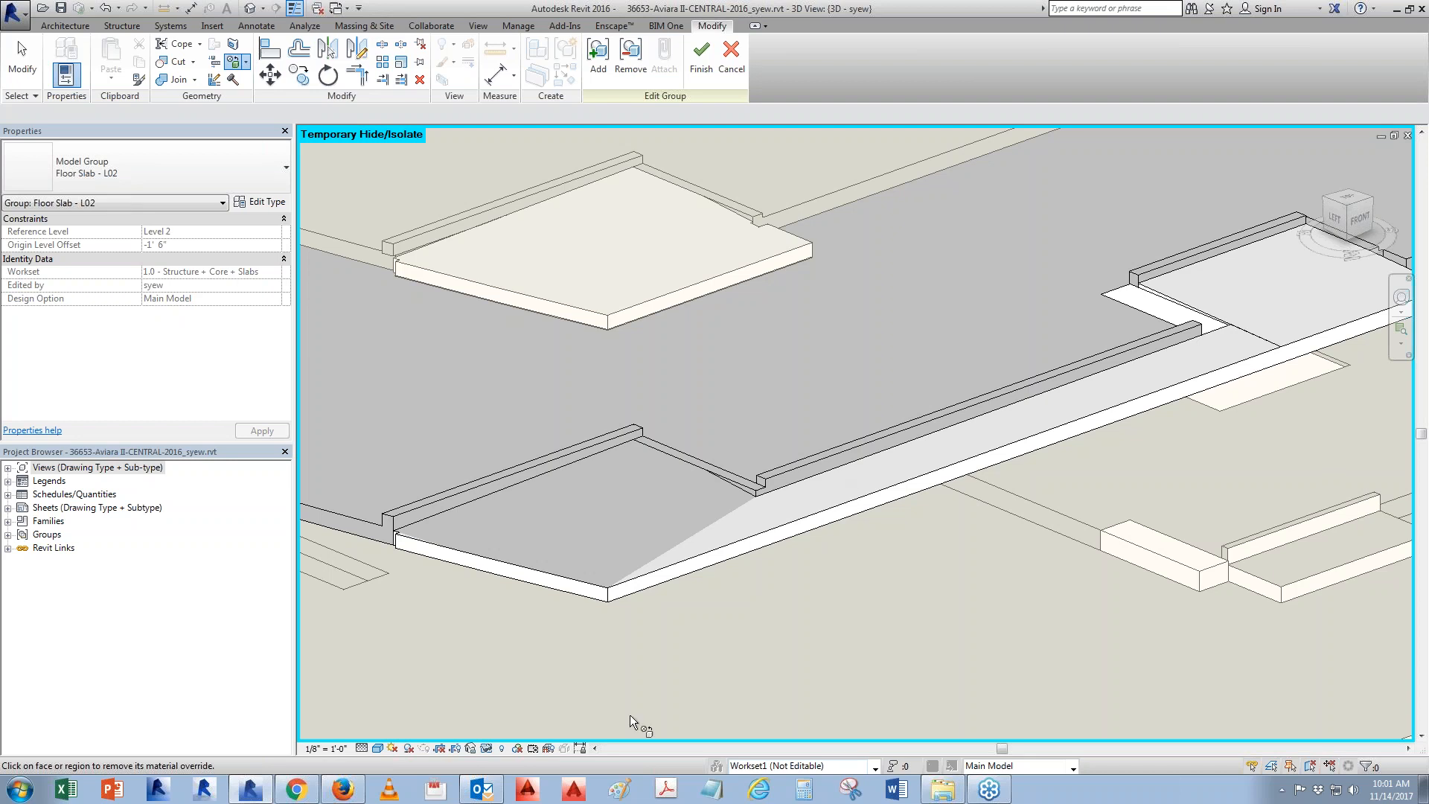
Switch to Firefox, close the intranet page and run a web search for "vancouver"
{"action": "left_click", "coordinate": [342, 789]}
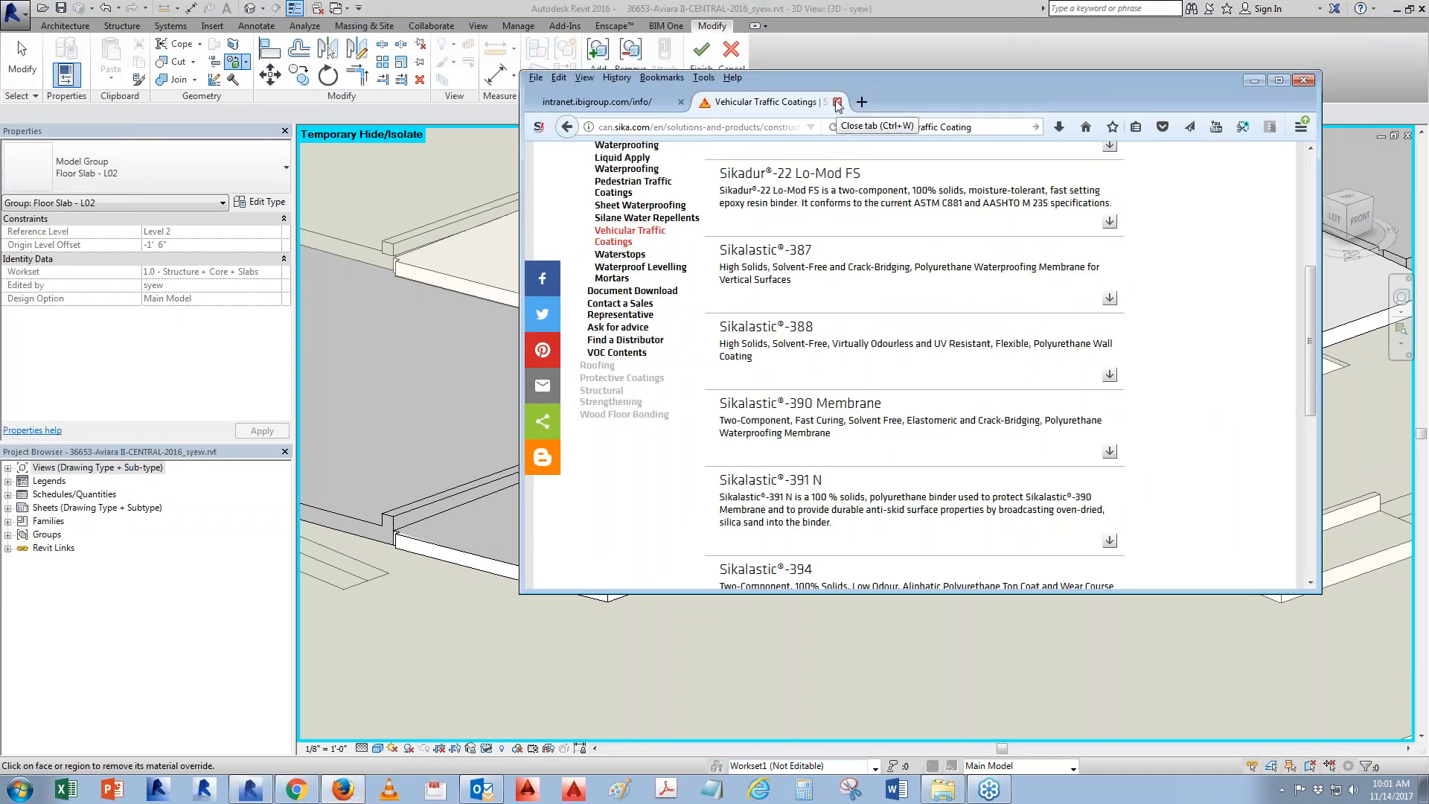
{"action": "left_click", "coordinate": [680, 102]}
{"action": "left_click", "coordinate": [968, 128]}
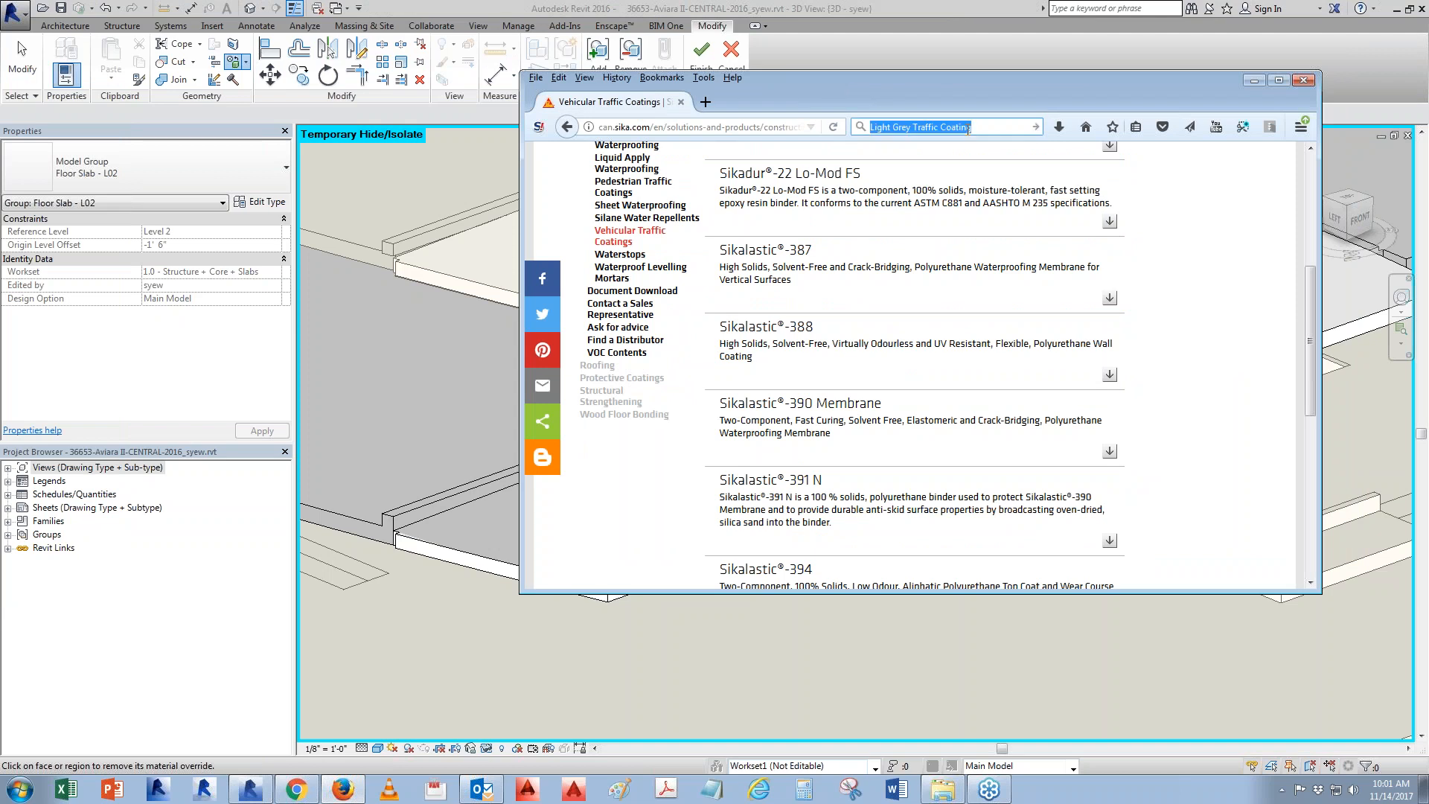
{"action": "type", "text": "vancouver"}
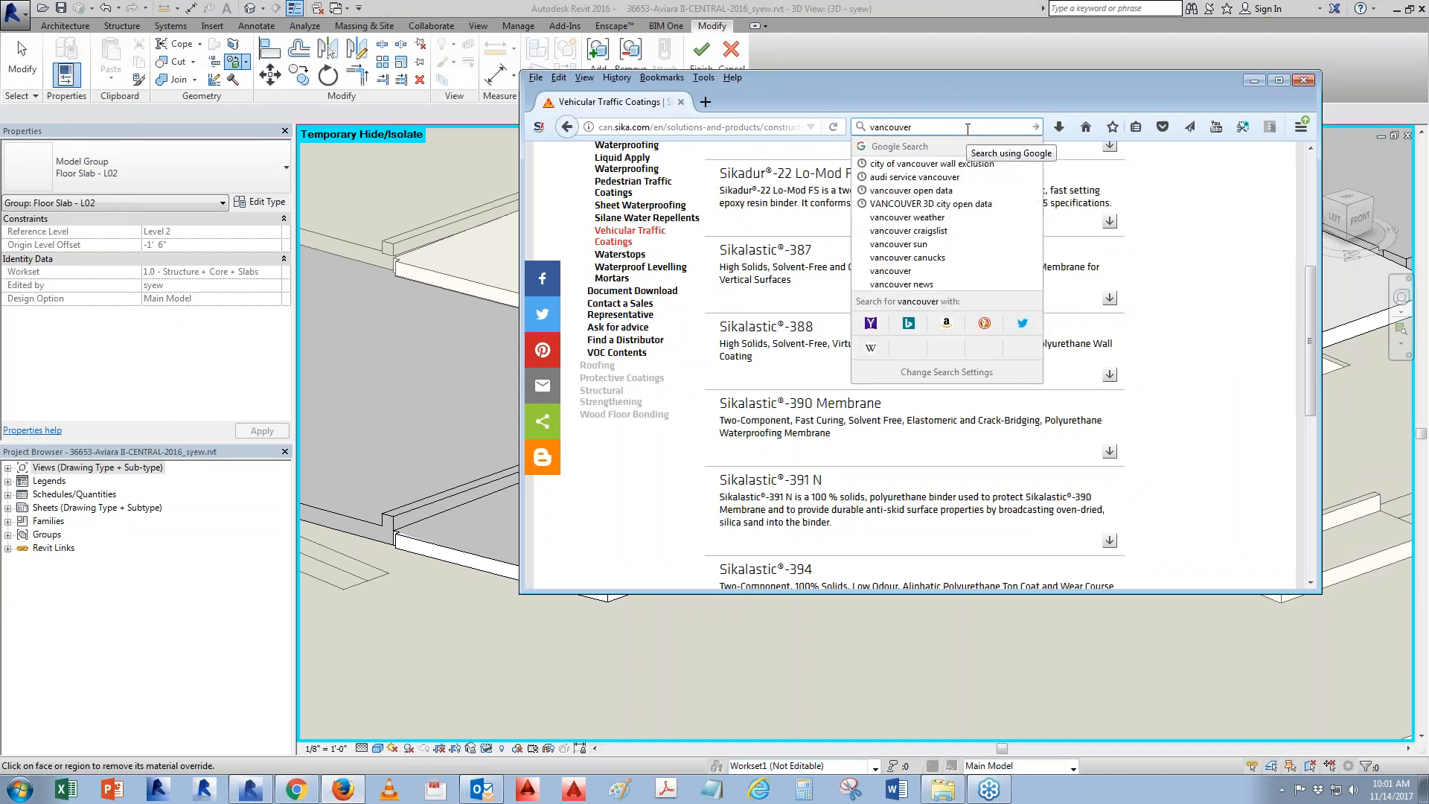
{"action": "key", "text": "Return"}
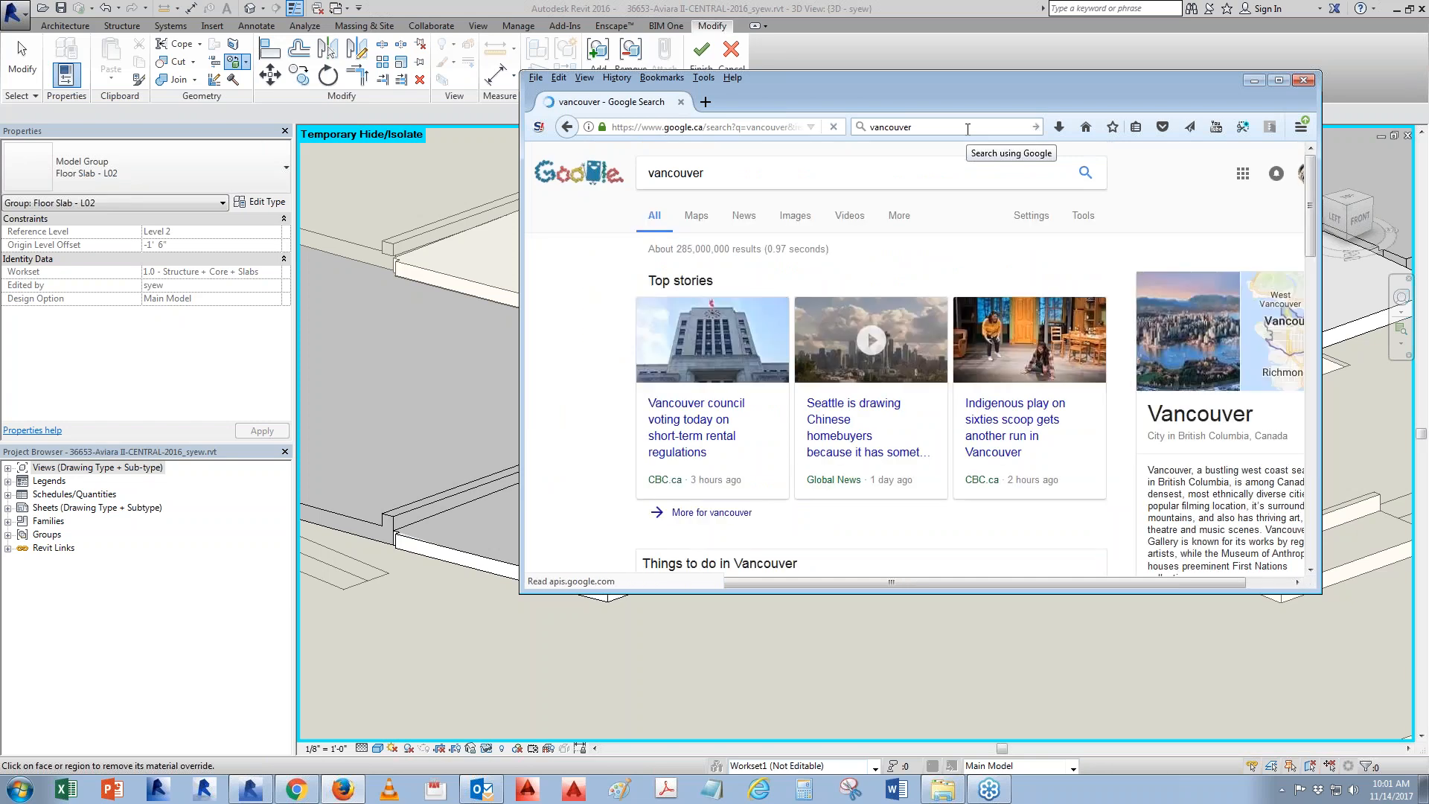
Refine the search to "vancouver open data" and open the City of Vancouver Data Catalogue in a maximized window
{"action": "left_click", "coordinate": [718, 176]}
{"action": "type", "text": "o"}
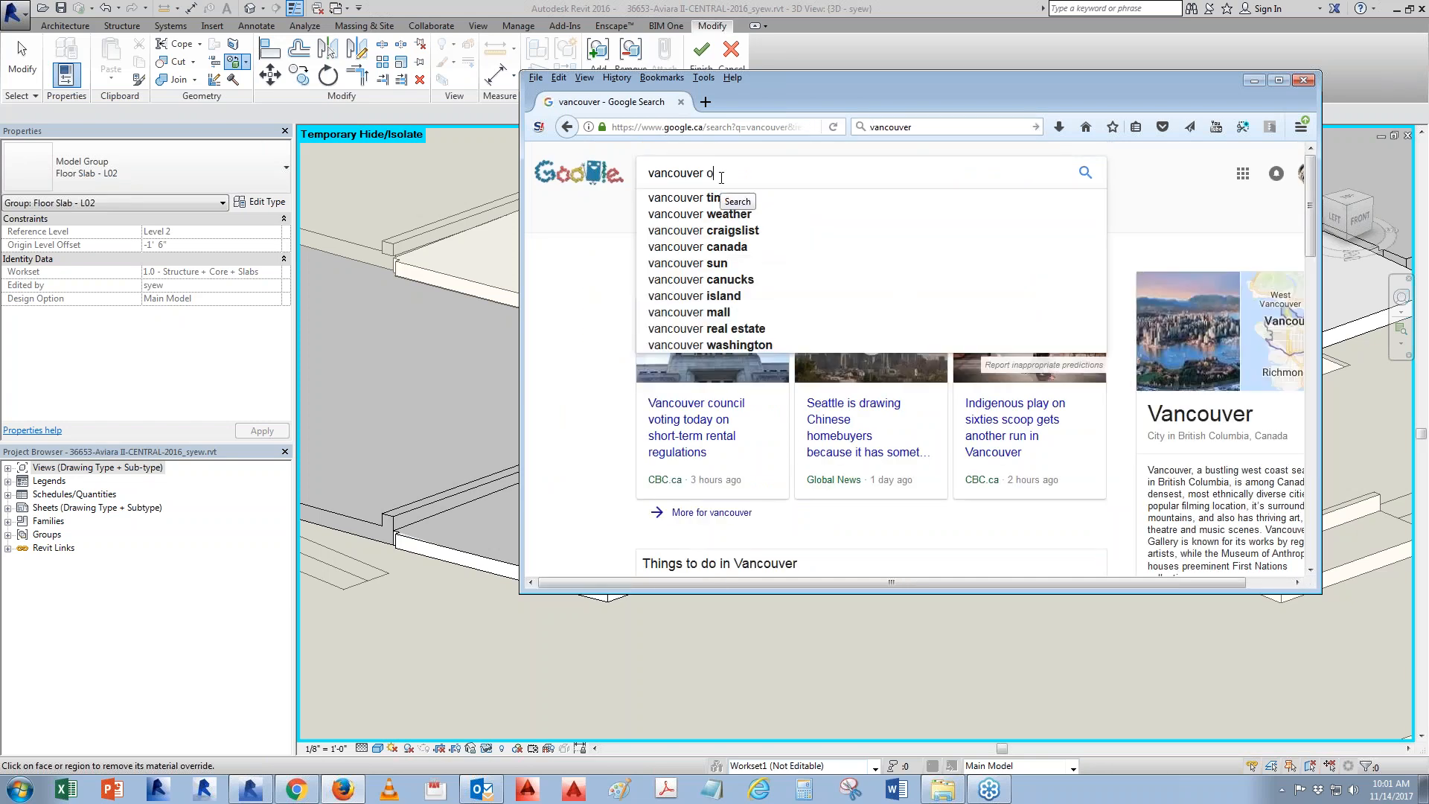
{"action": "type", "text": "pen data"}
{"action": "key", "text": "Return"}
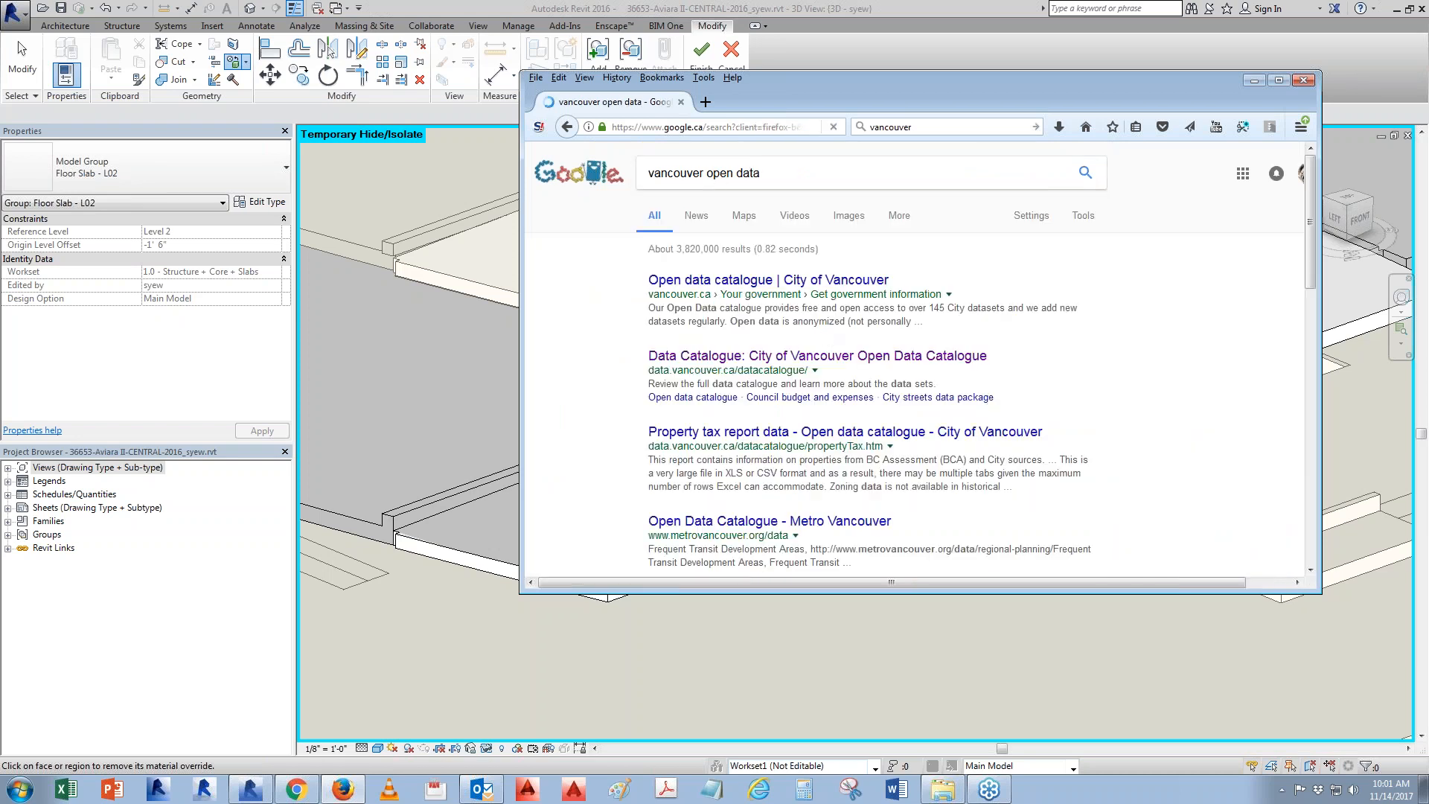
{"action": "left_click", "coordinate": [779, 356]}
{"action": "left_click", "coordinate": [1278, 80]}
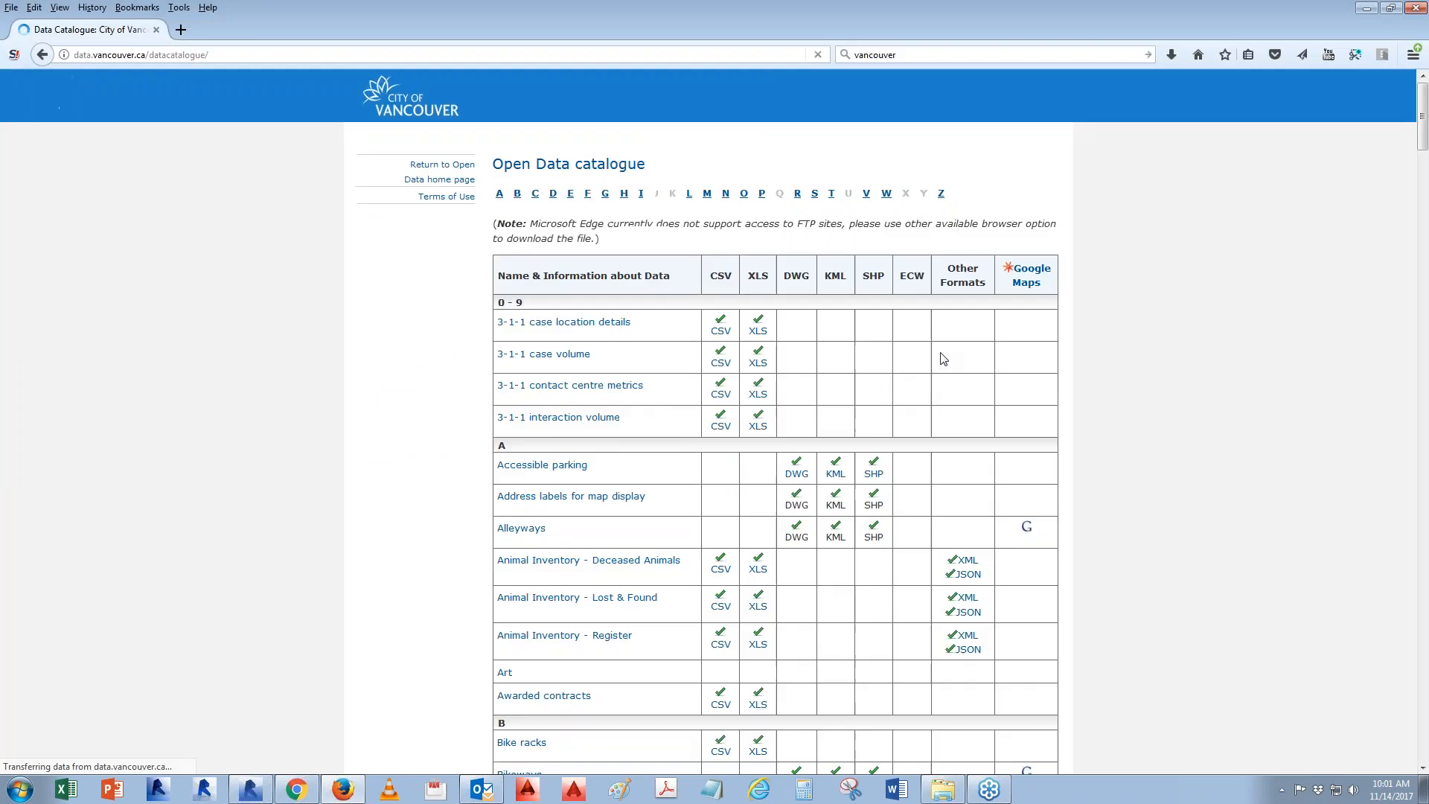
Examine the Vancouver catalogue's datasets and their available file formats, from building footprints and contours through to orthophoto imagery
{"action": "scroll", "coordinate": [824, 316], "scroll_direction": "down", "scroll_amount": 15}
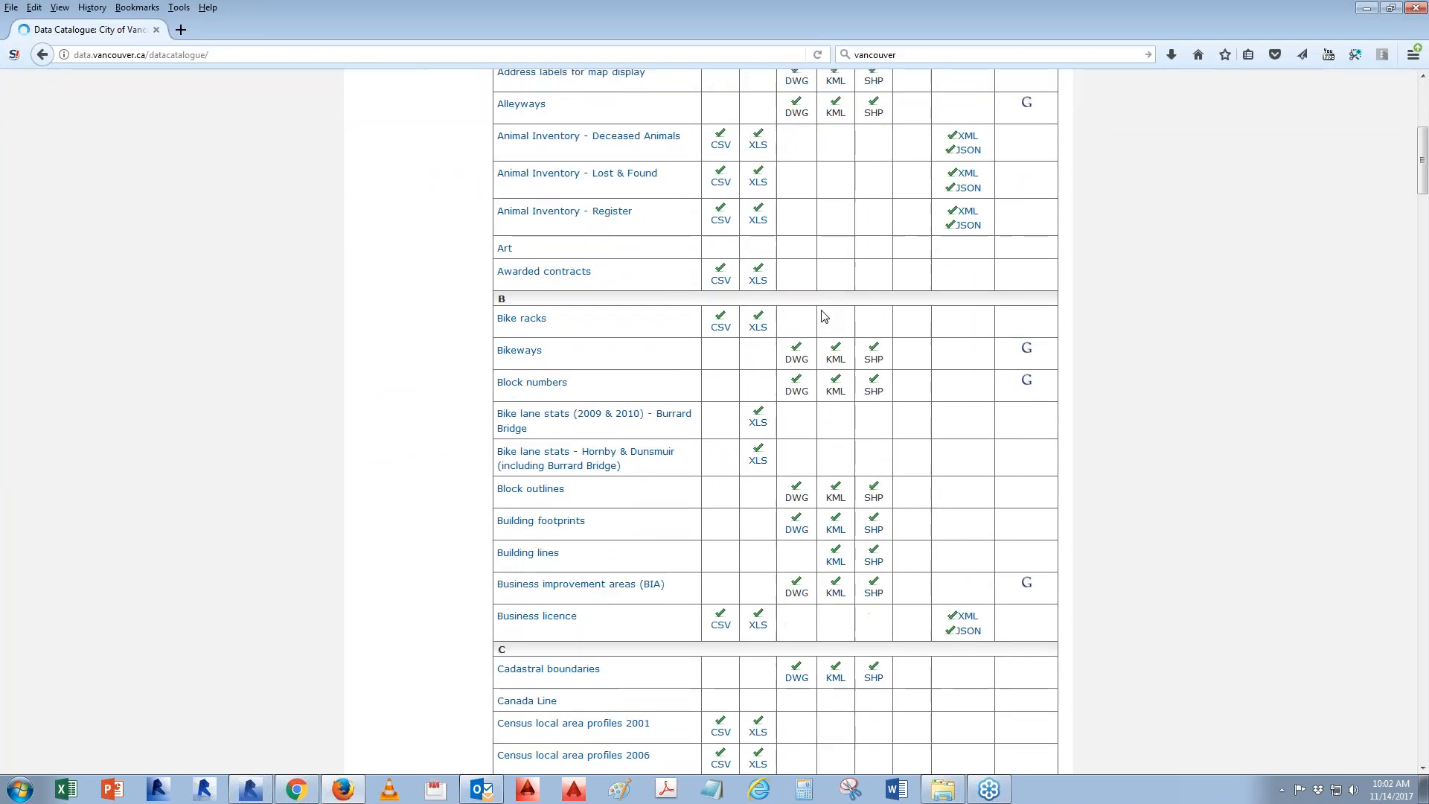
{"action": "scroll", "coordinate": [823, 316], "scroll_direction": "down", "scroll_amount": 6}
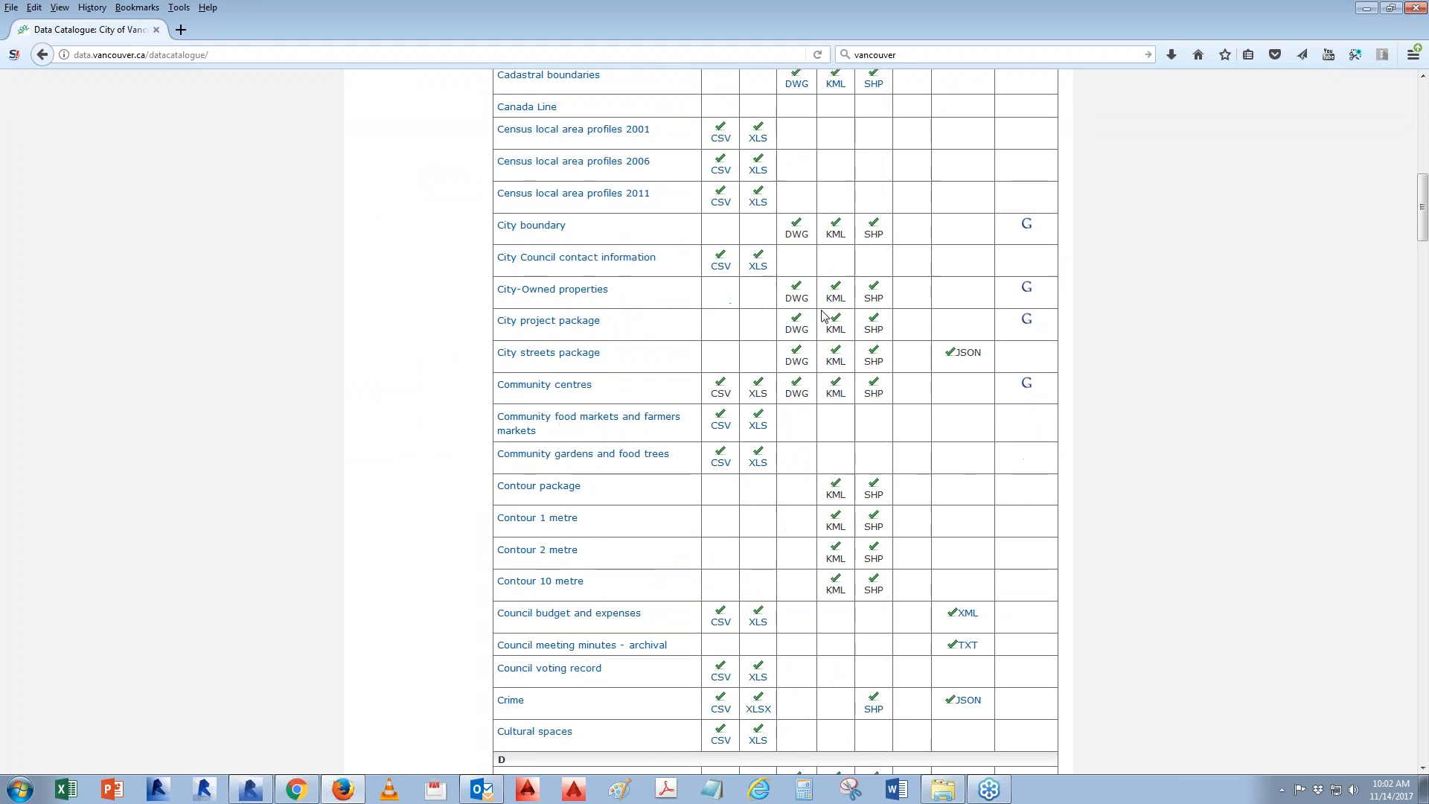
{"action": "scroll", "coordinate": [824, 316], "scroll_direction": "down", "scroll_amount": 6}
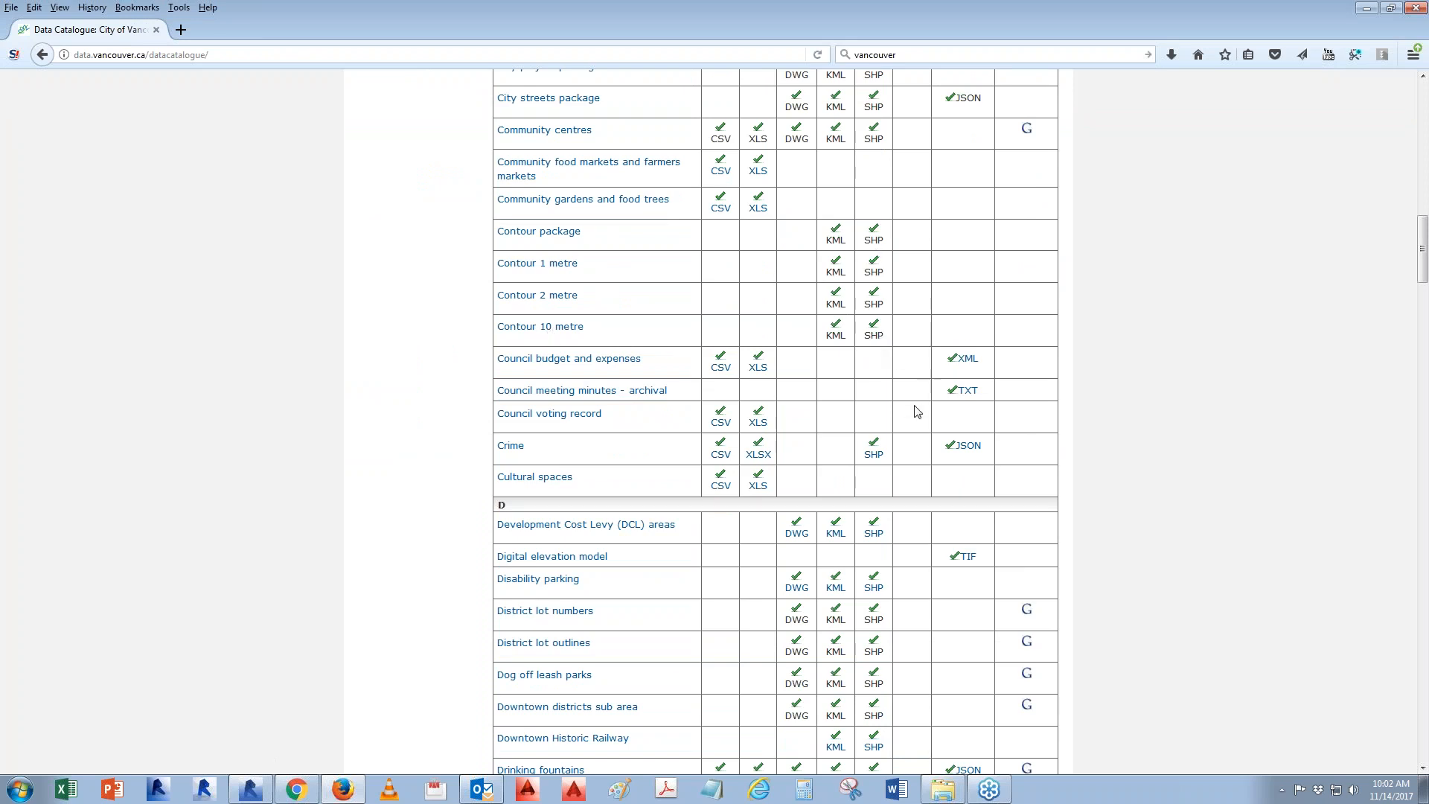
{"action": "scroll", "coordinate": [916, 408], "scroll_direction": "up", "scroll_amount": 4}
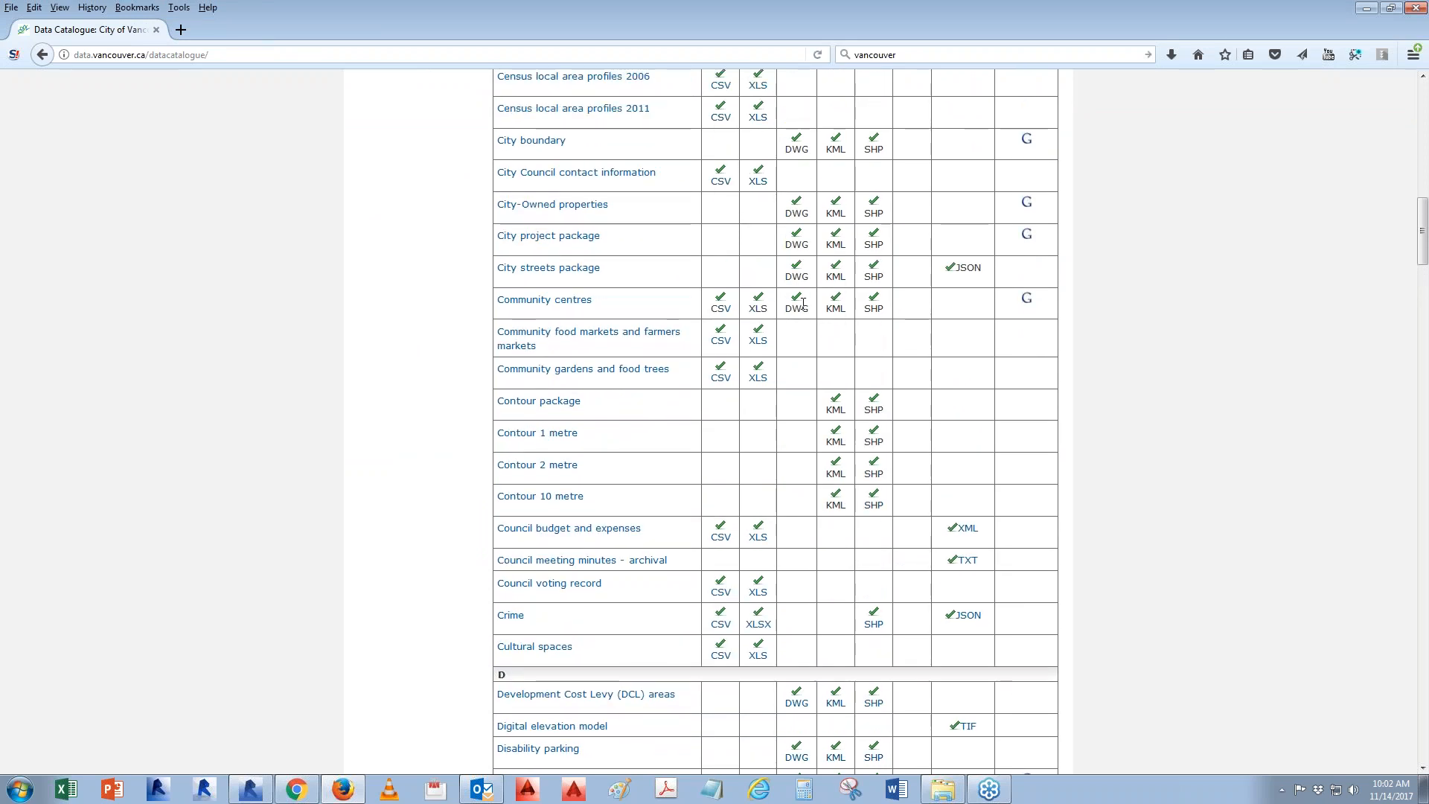
{"action": "scroll", "coordinate": [689, 376], "scroll_direction": "down", "scroll_amount": 2}
{"action": "scroll", "coordinate": [689, 376], "scroll_direction": "down", "scroll_amount": 4}
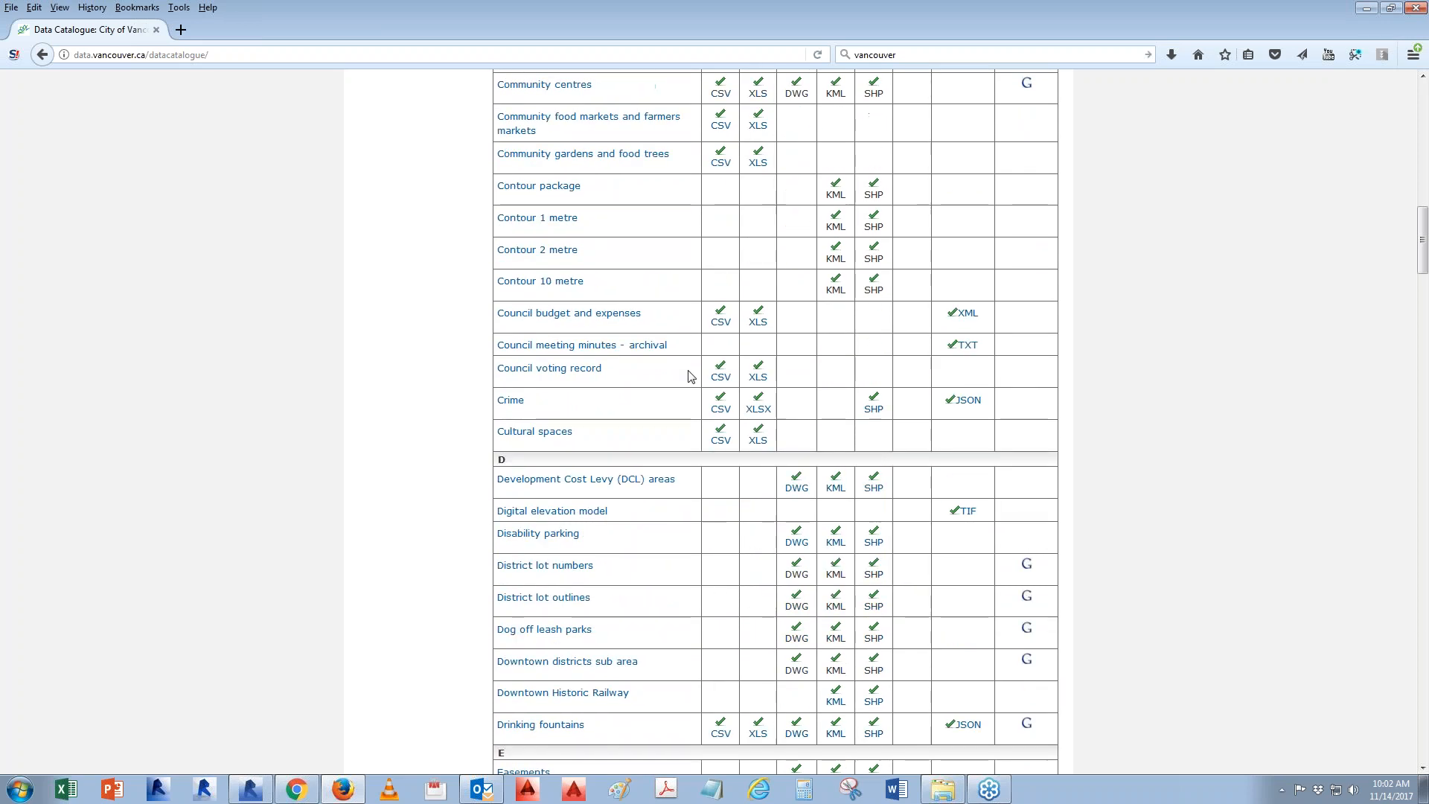
{"action": "scroll", "coordinate": [689, 376], "scroll_direction": "up", "scroll_amount": 6}
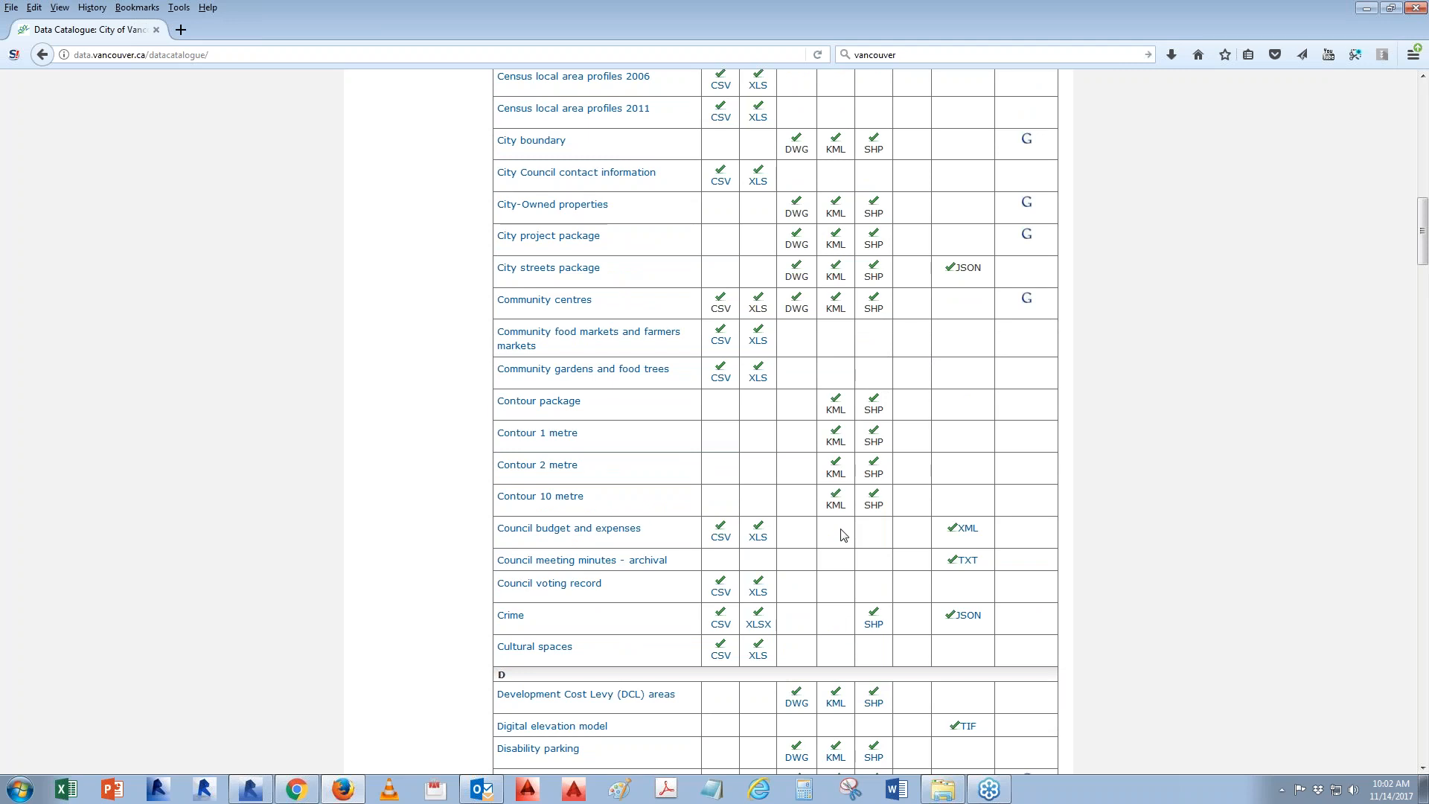
{"action": "scroll", "coordinate": [842, 534], "scroll_direction": "down", "scroll_amount": 3}
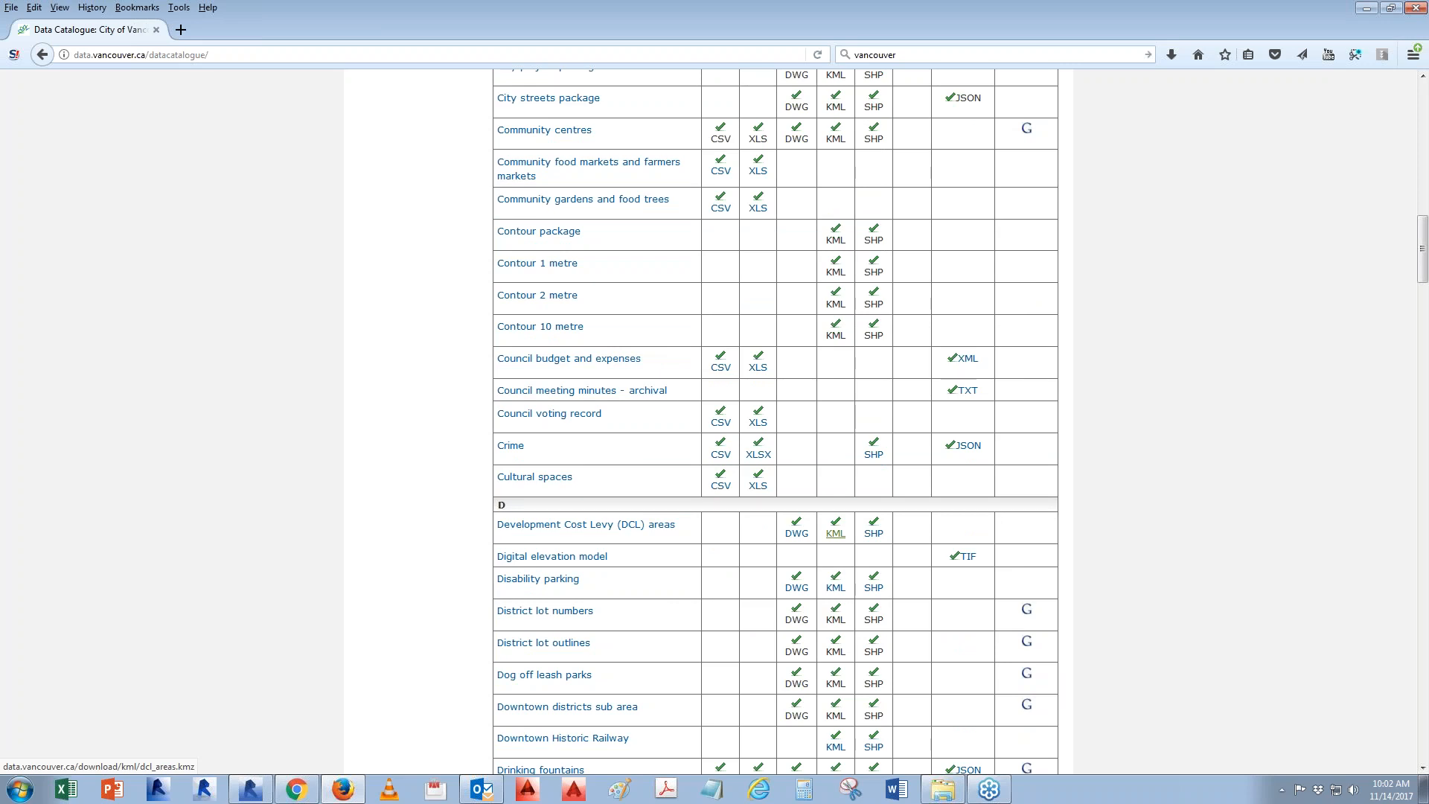
{"action": "scroll", "coordinate": [835, 533], "scroll_direction": "down", "scroll_amount": 4}
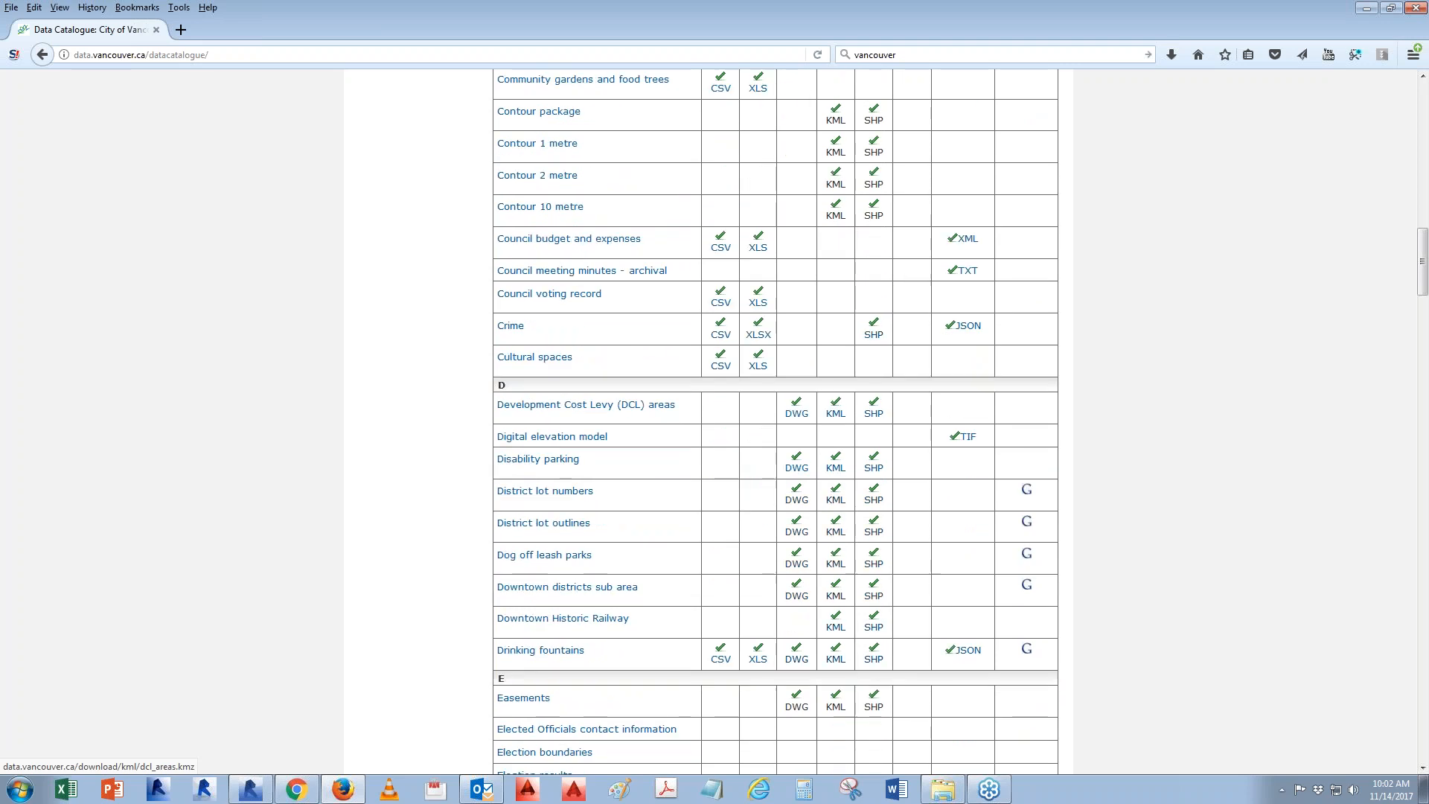
{"action": "scroll", "coordinate": [903, 527], "scroll_direction": "down", "scroll_amount": 6}
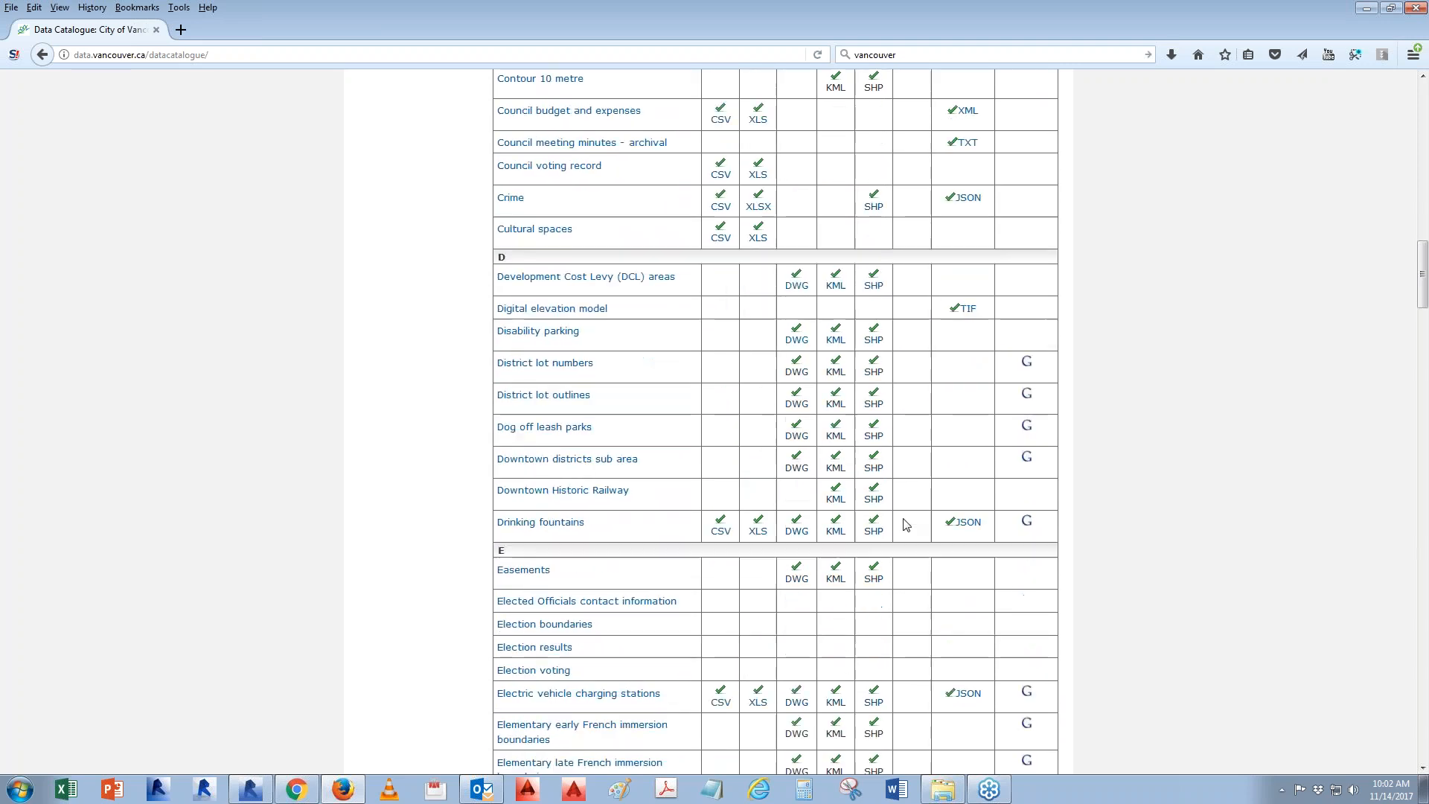
{"action": "left_click_drag", "start_coordinate": [1422, 293], "coordinate": [1422, 466]}
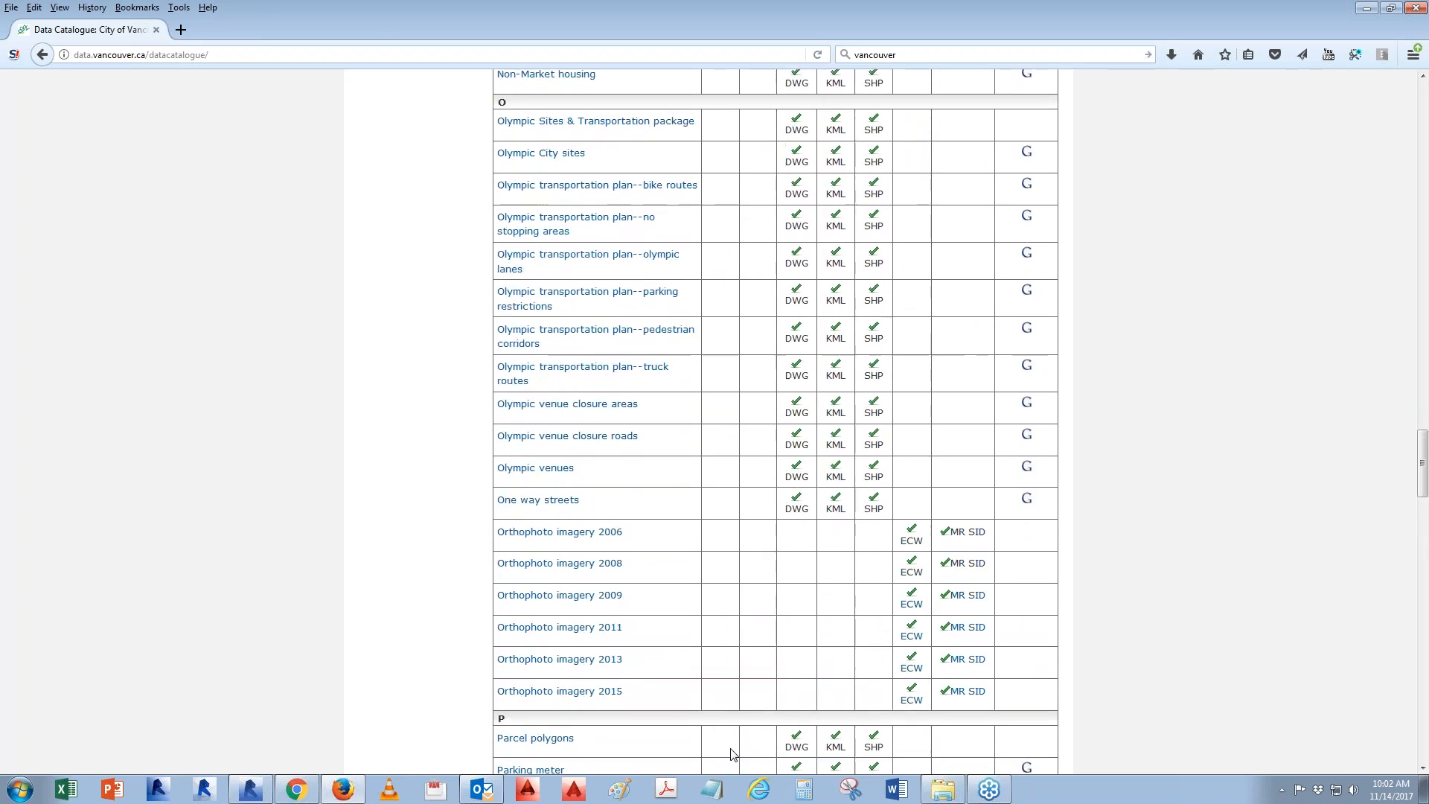
{"action": "scroll", "coordinate": [992, 701], "scroll_direction": "down", "scroll_amount": 2}
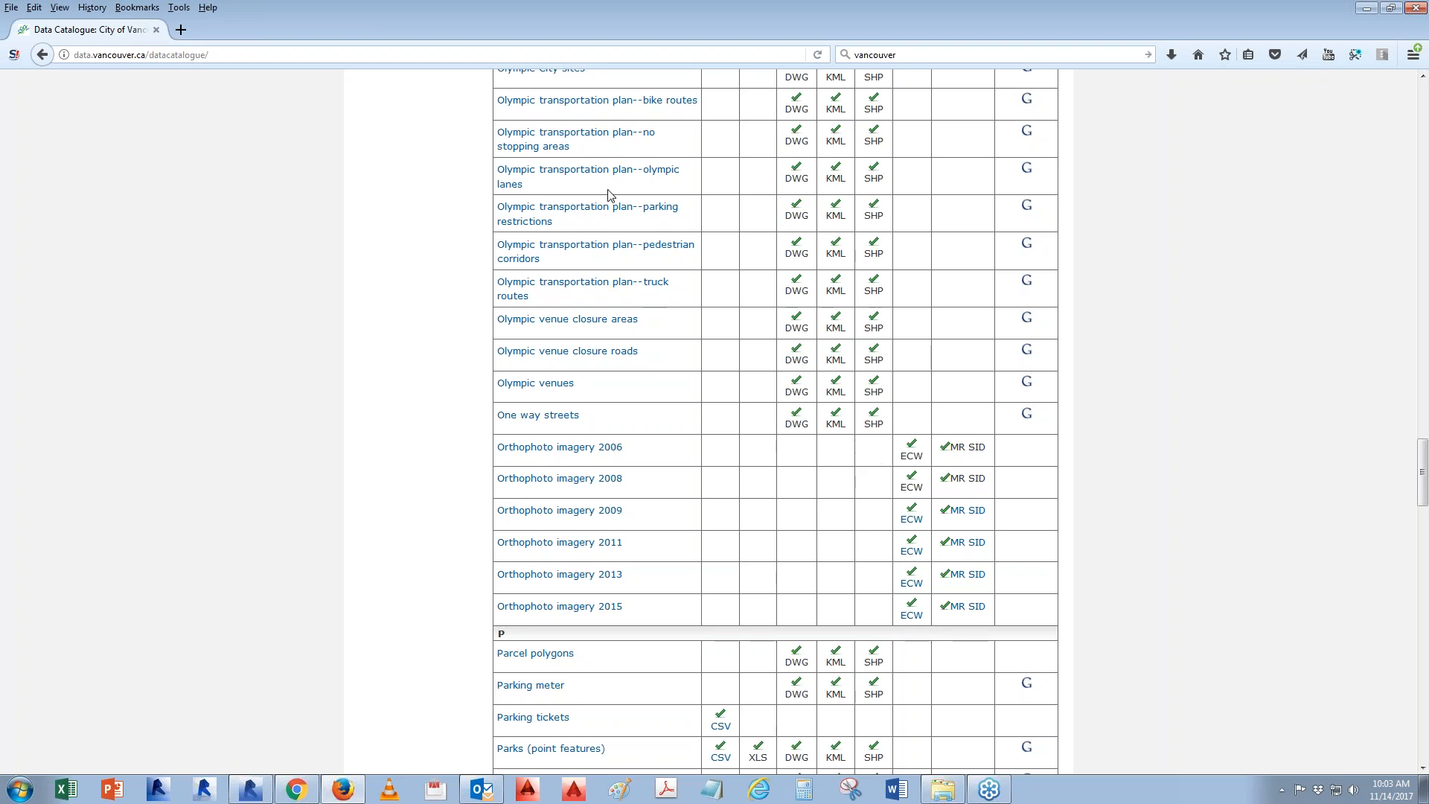
Search for "surrey open data" in a new browser tab and open the City of Surrey's Open Data page
{"action": "left_click", "coordinate": [181, 30]}
{"action": "left_click", "coordinate": [951, 56]}
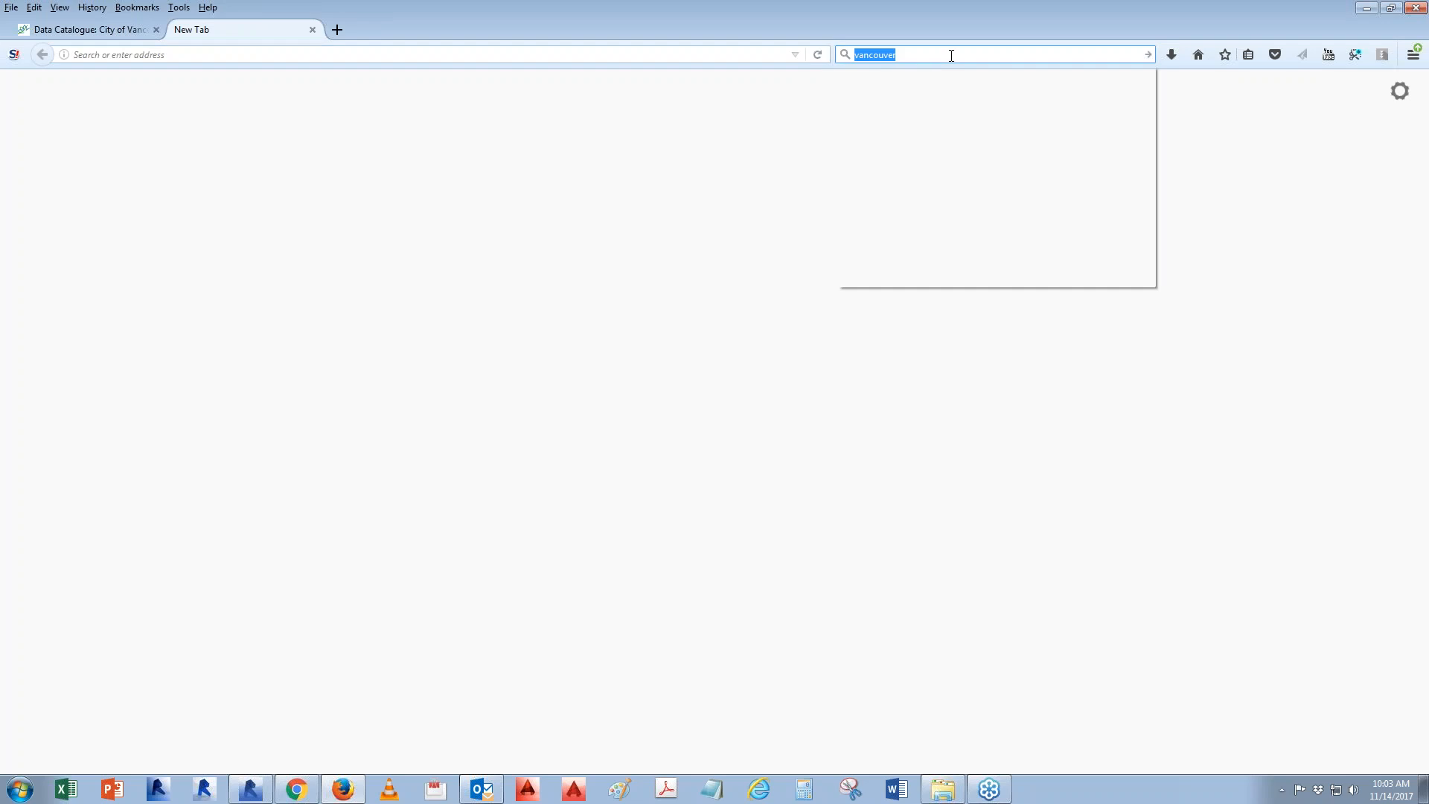
{"action": "type", "text": "surrey"}
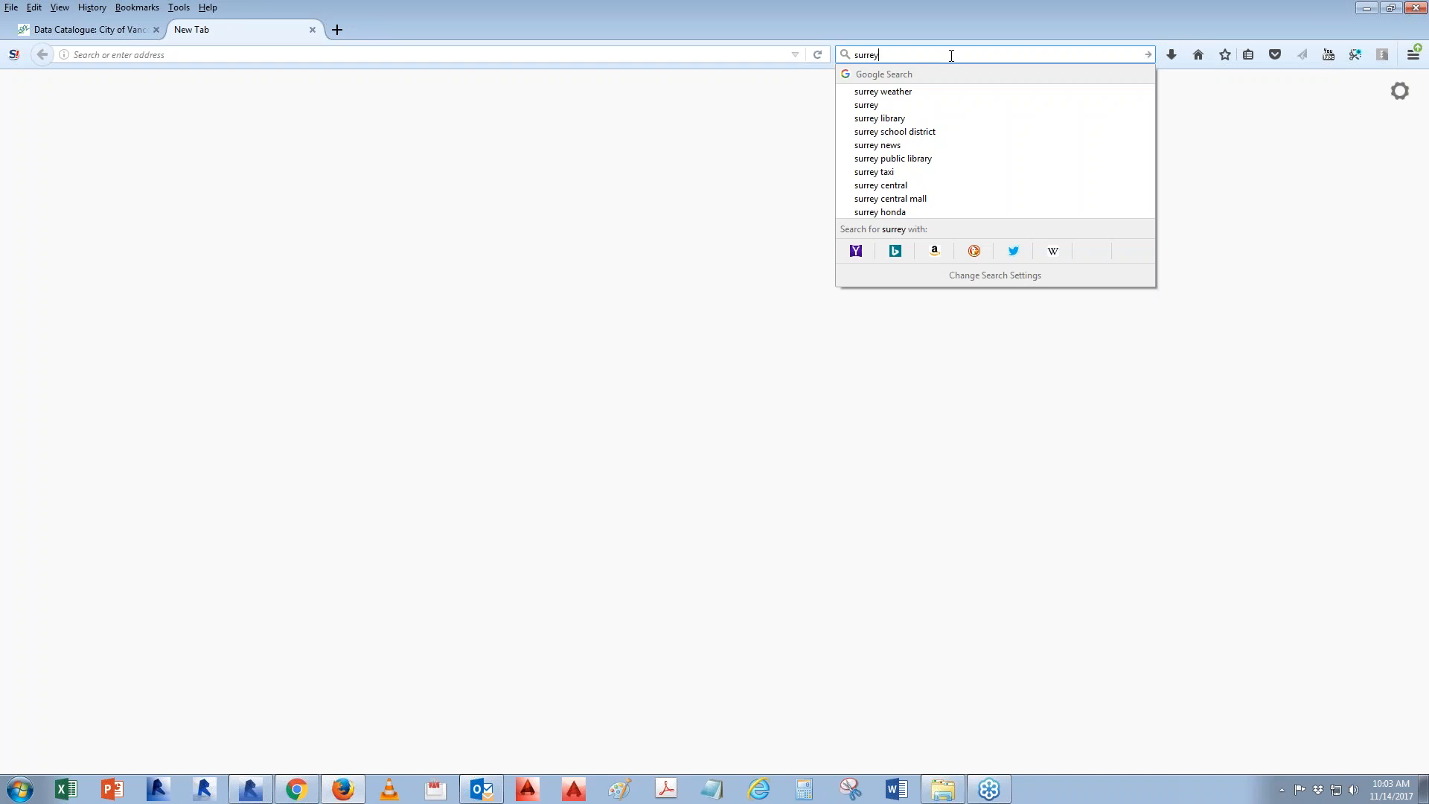
{"action": "type", "text": "open data"}
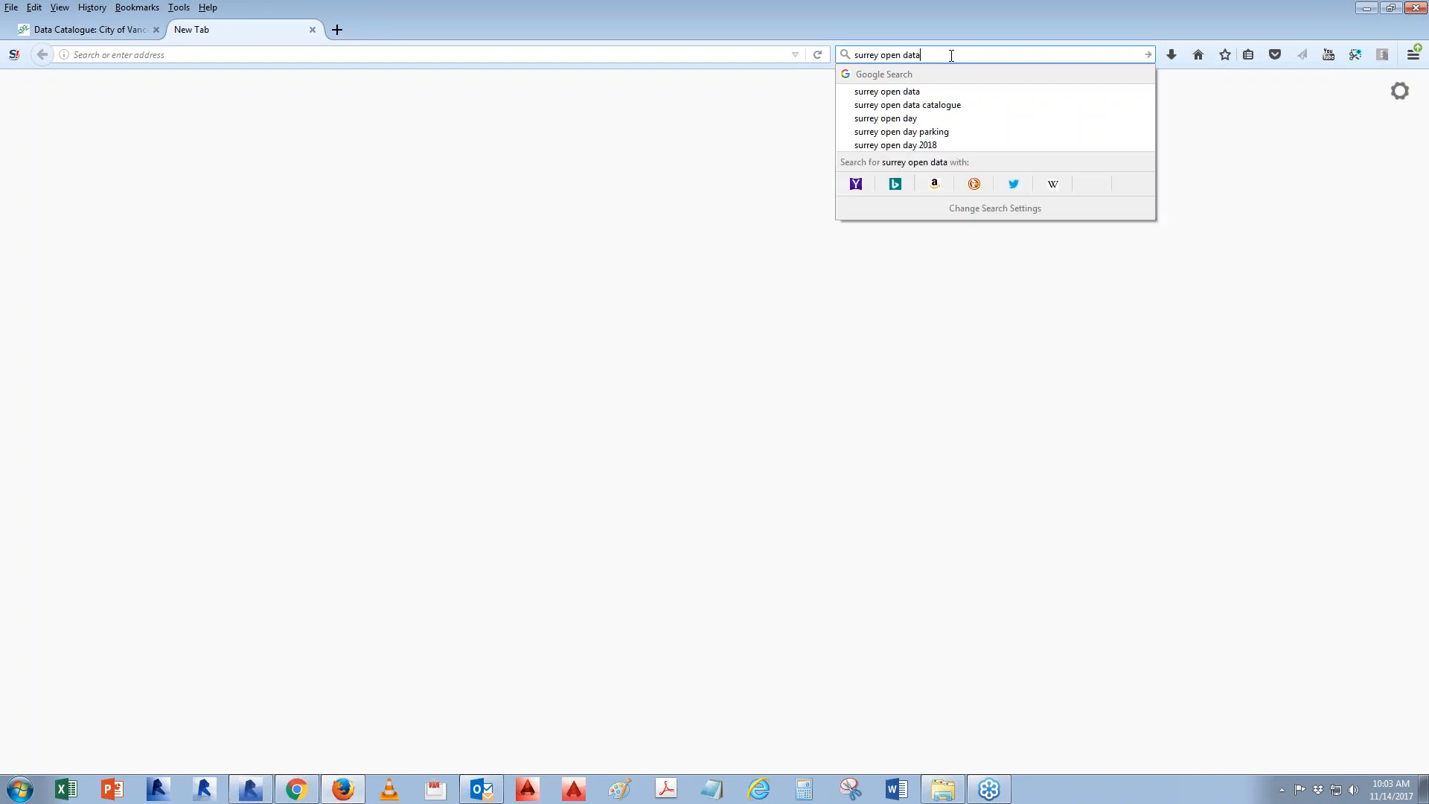
{"action": "key", "text": "Return"}
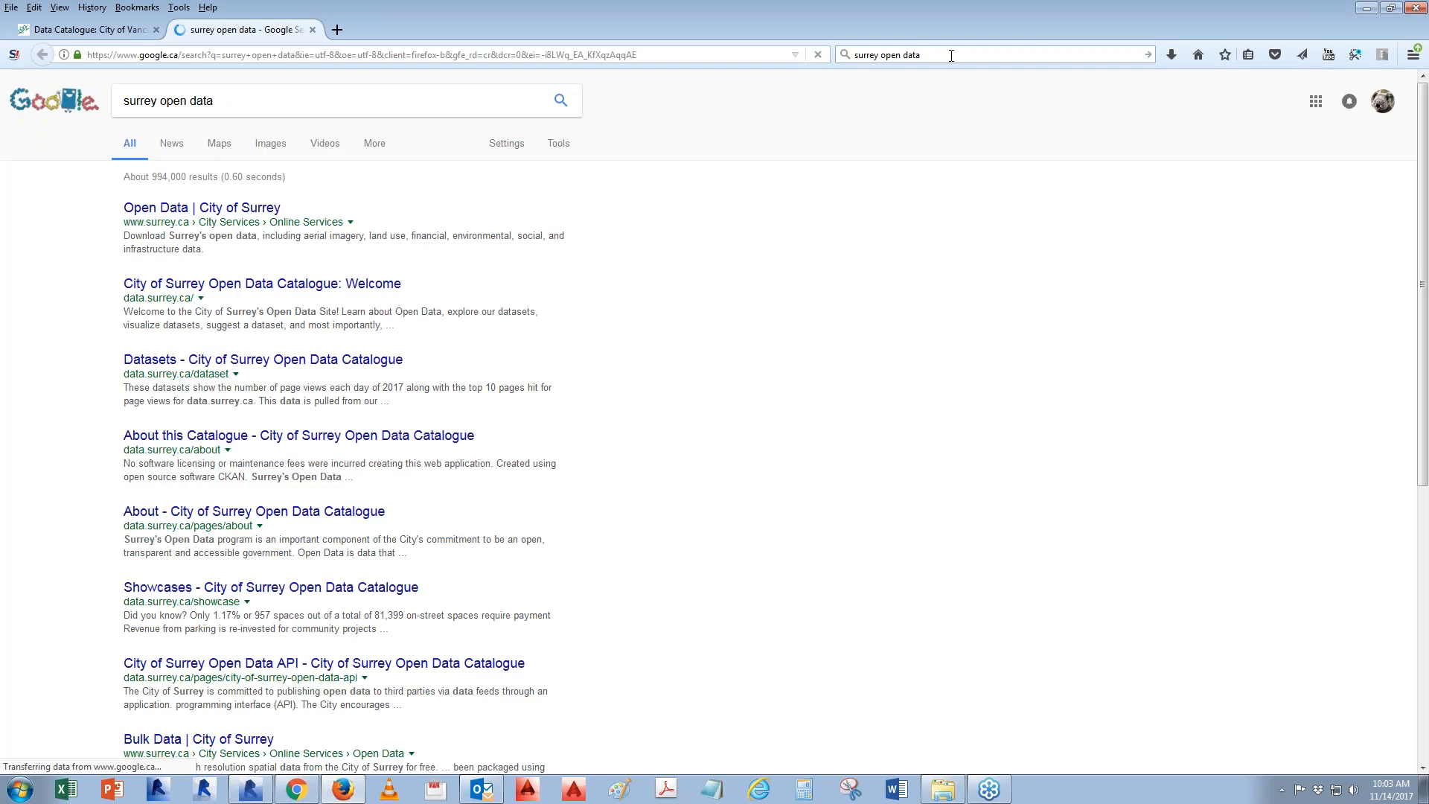
{"action": "left_click", "coordinate": [228, 210]}
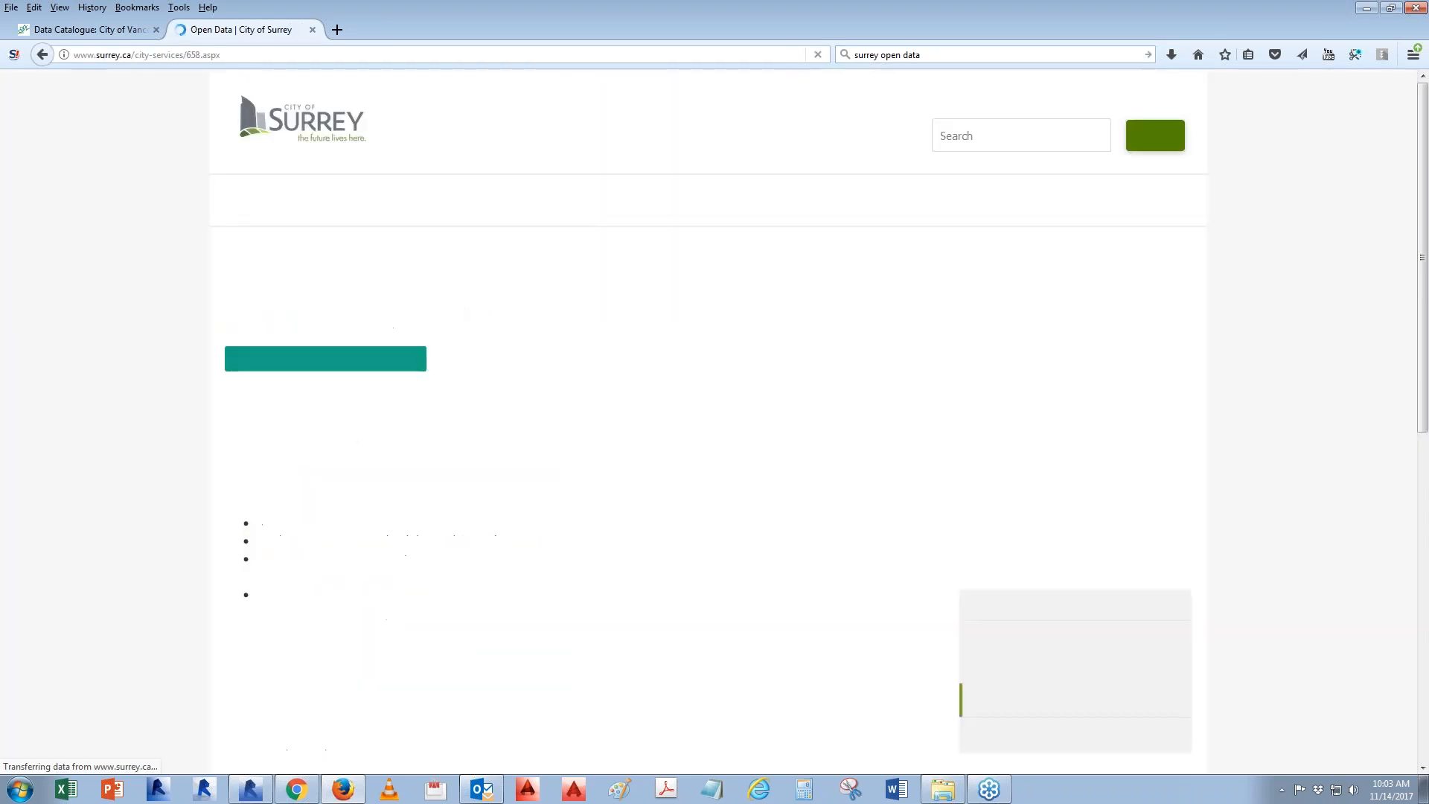
Open Surrey's Open Data catalogue and review the datasets in its Imagery category
{"action": "left_click", "coordinate": [376, 360]}
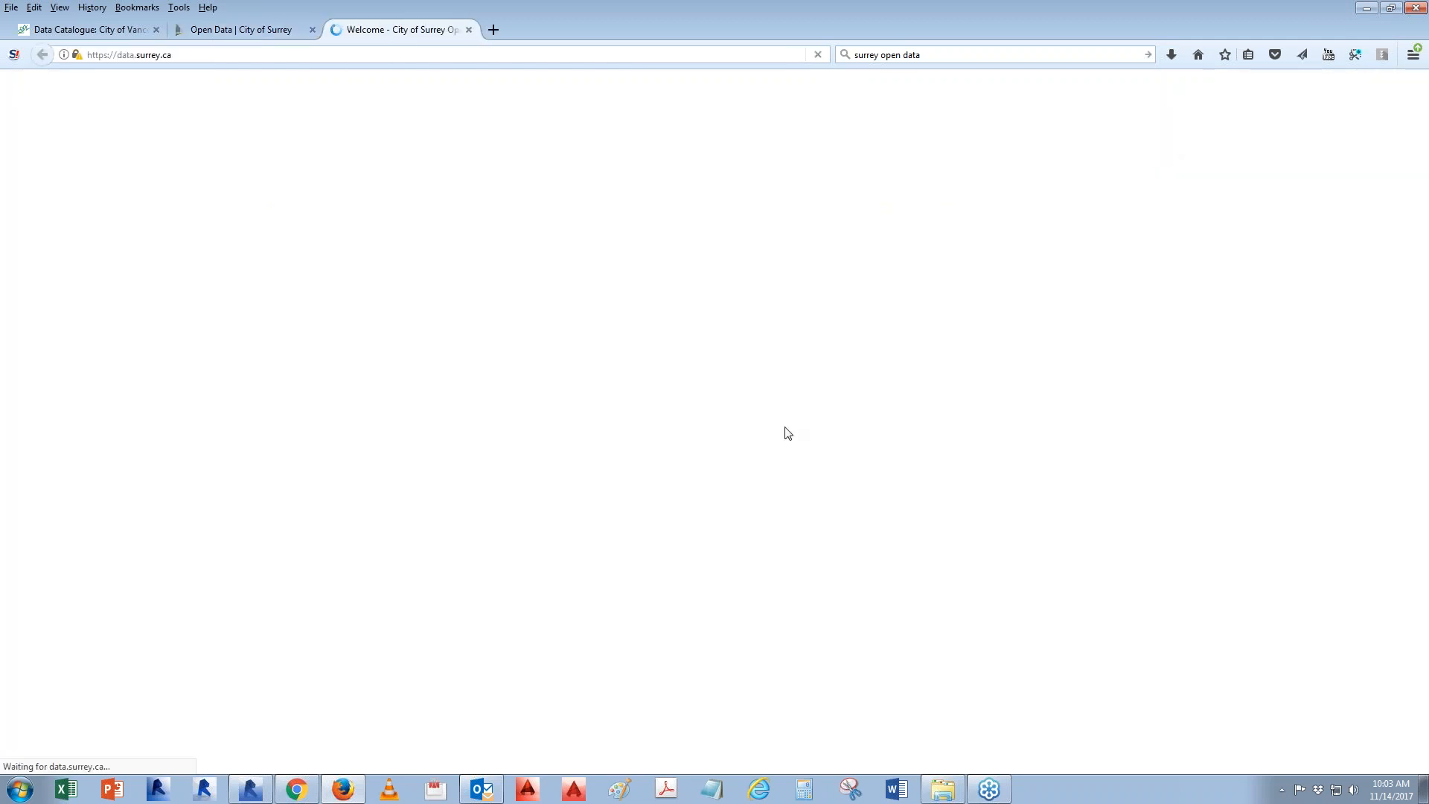
{"action": "scroll", "coordinate": [861, 462], "scroll_direction": "down", "scroll_amount": 5}
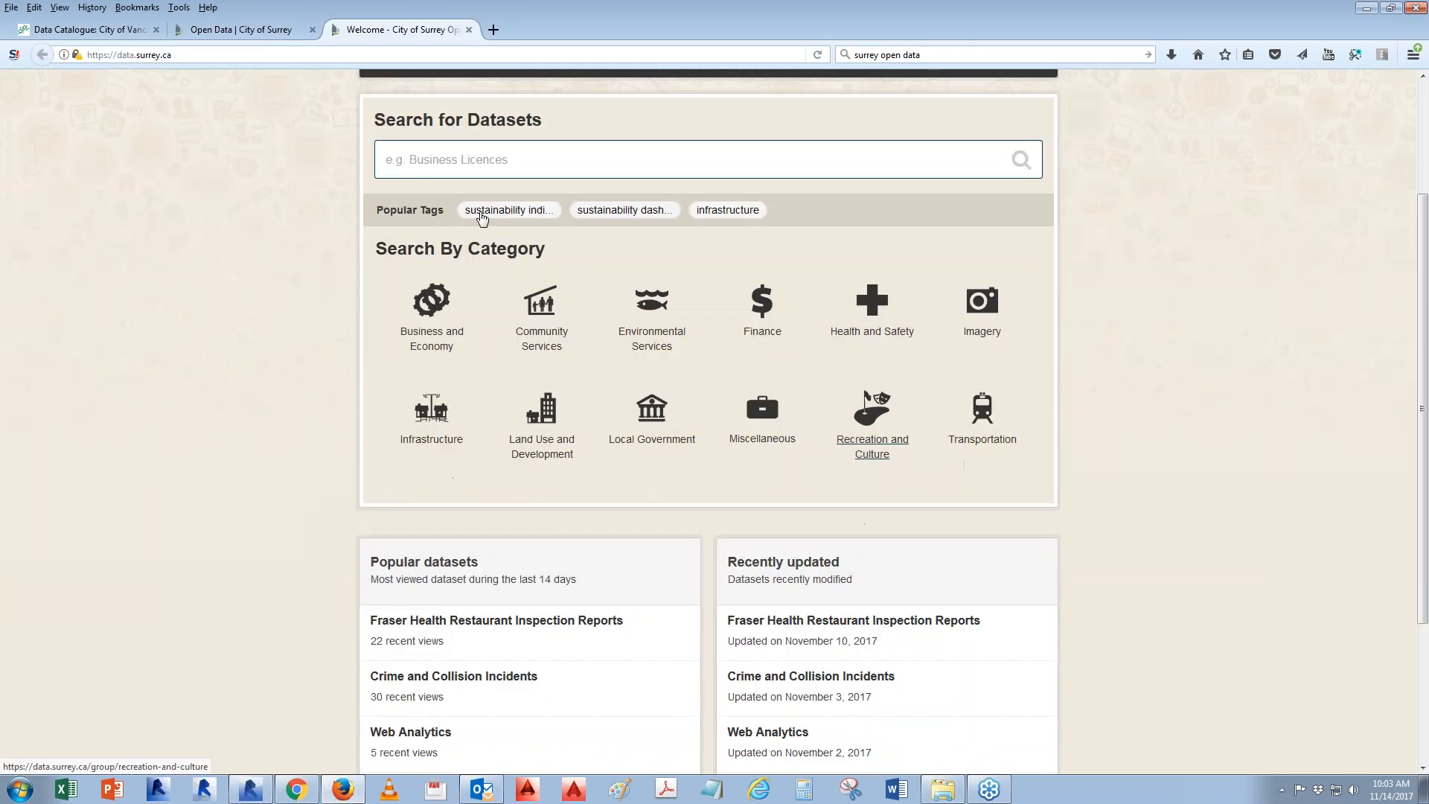
{"action": "left_click", "coordinate": [494, 163]}
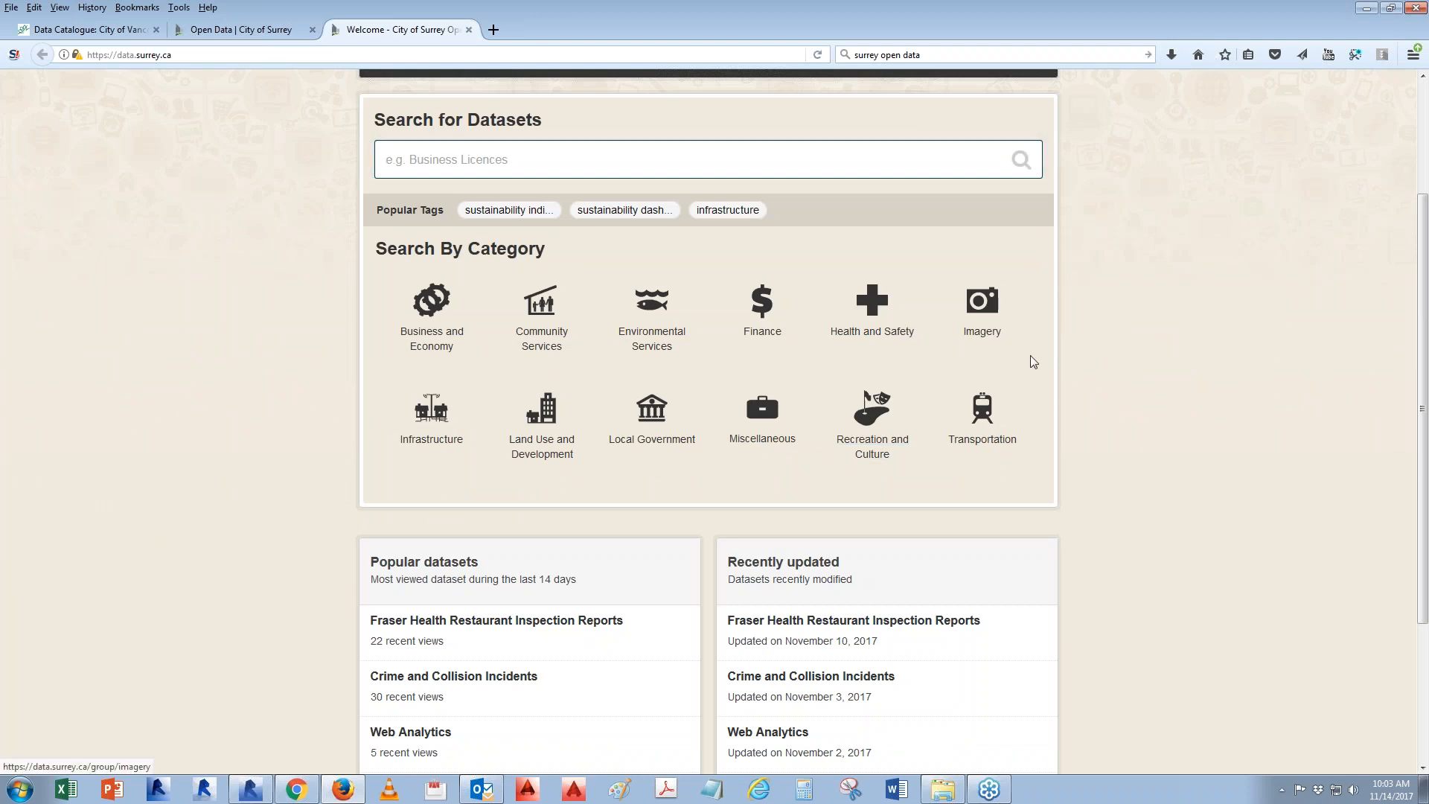
{"action": "left_click", "coordinate": [982, 305]}
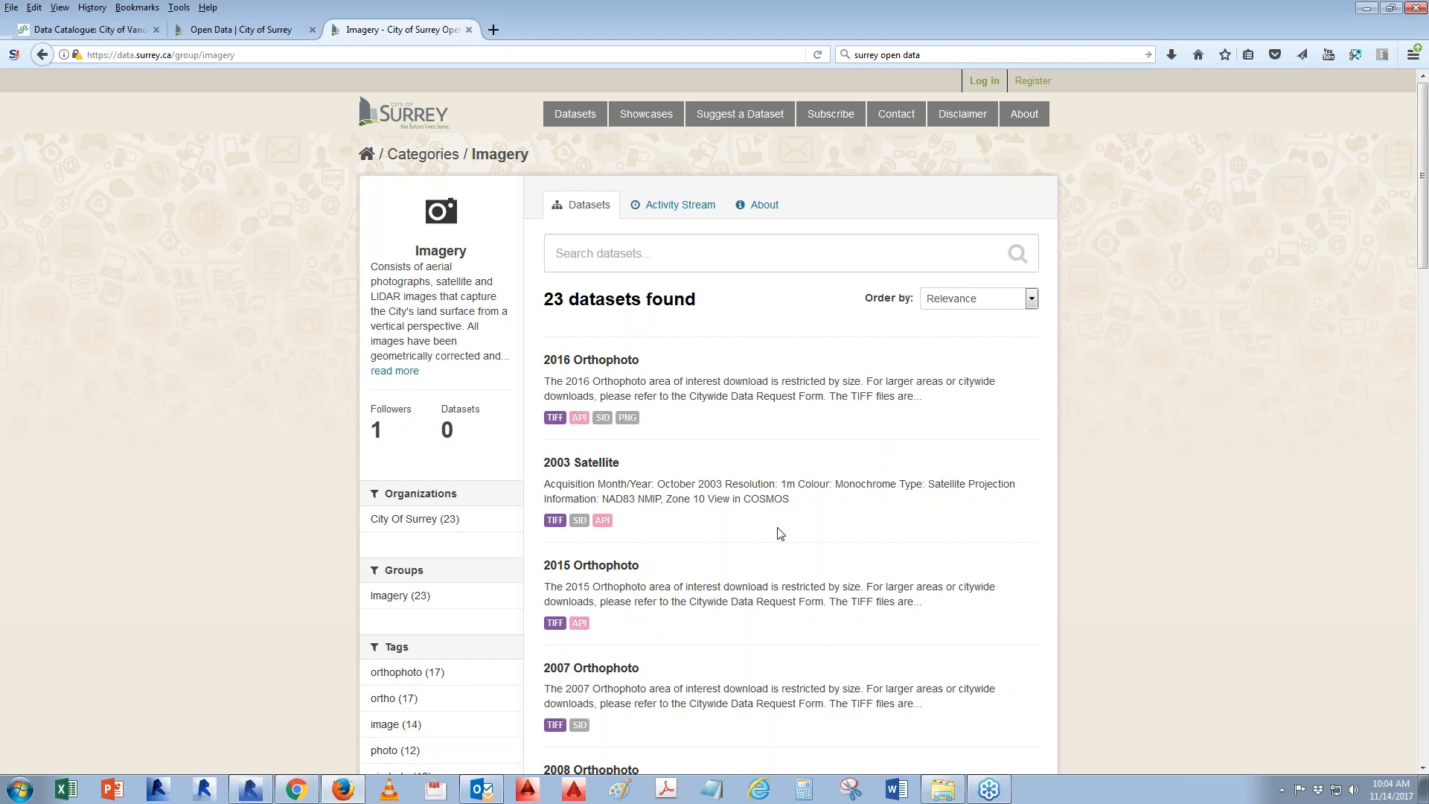
{"action": "scroll", "coordinate": [775, 521], "scroll_direction": "down", "scroll_amount": 2}
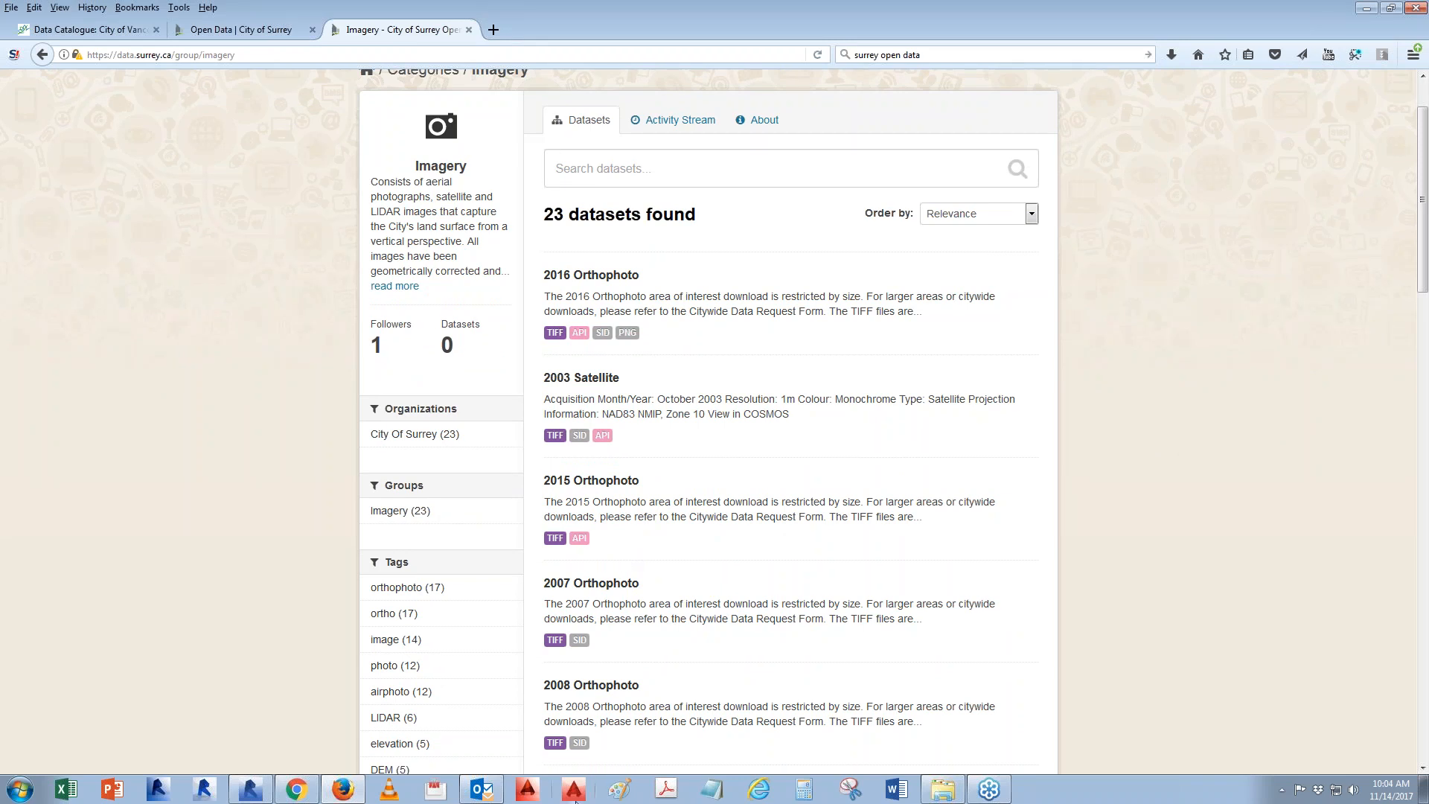
Return to the City of Vancouver catalogue and review the entries around the Olympic and orthophoto imagery datasets
{"action": "left_click", "coordinate": [89, 30]}
{"action": "scroll", "coordinate": [826, 346], "scroll_direction": "up", "scroll_amount": 3}
{"action": "scroll", "coordinate": [826, 347], "scroll_direction": "up", "scroll_amount": 1}
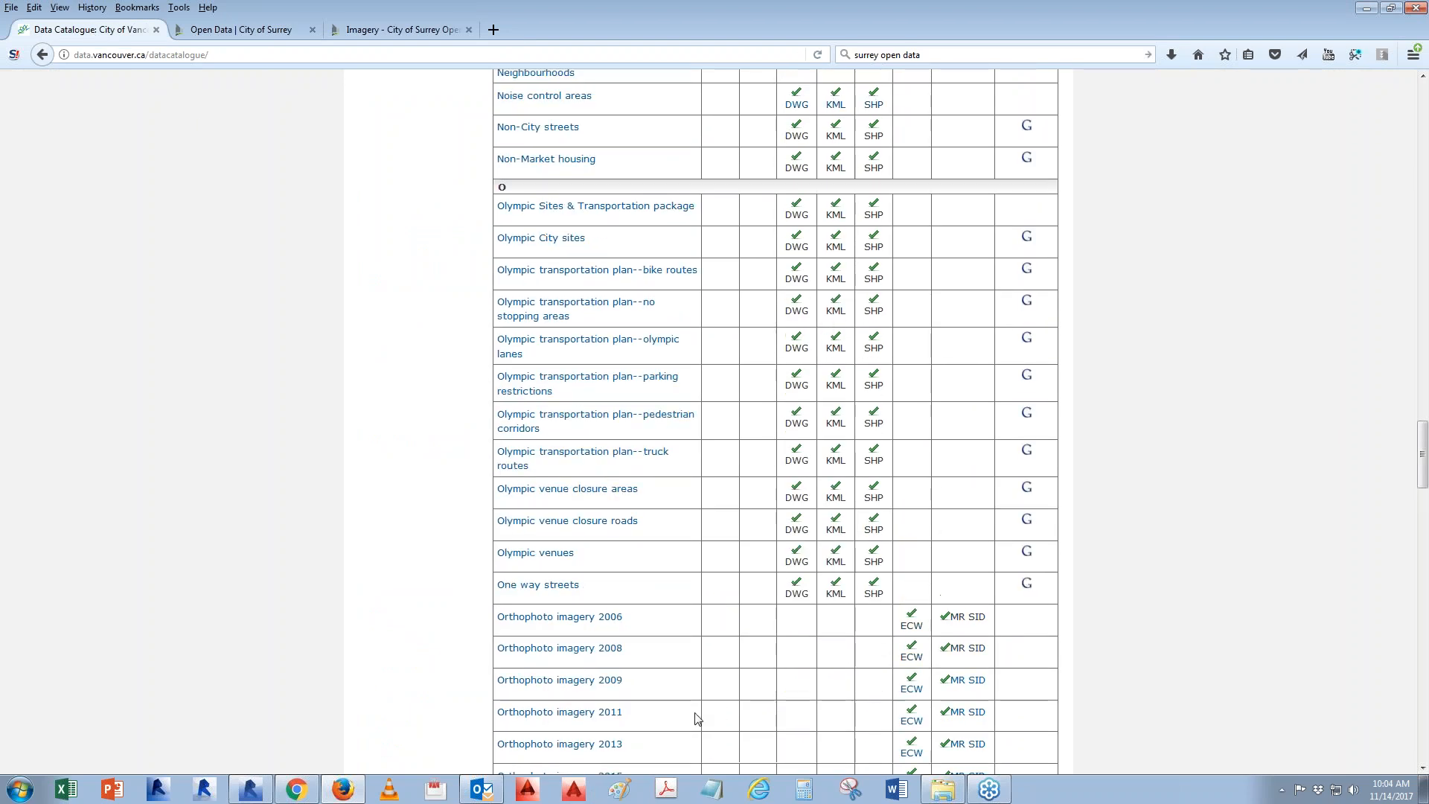
Switch to a maximized AutoCAD window, dismiss the Sheet Set Manager and start a new drawing from the acadiso.dwt template
{"action": "left_click", "coordinate": [574, 789]}
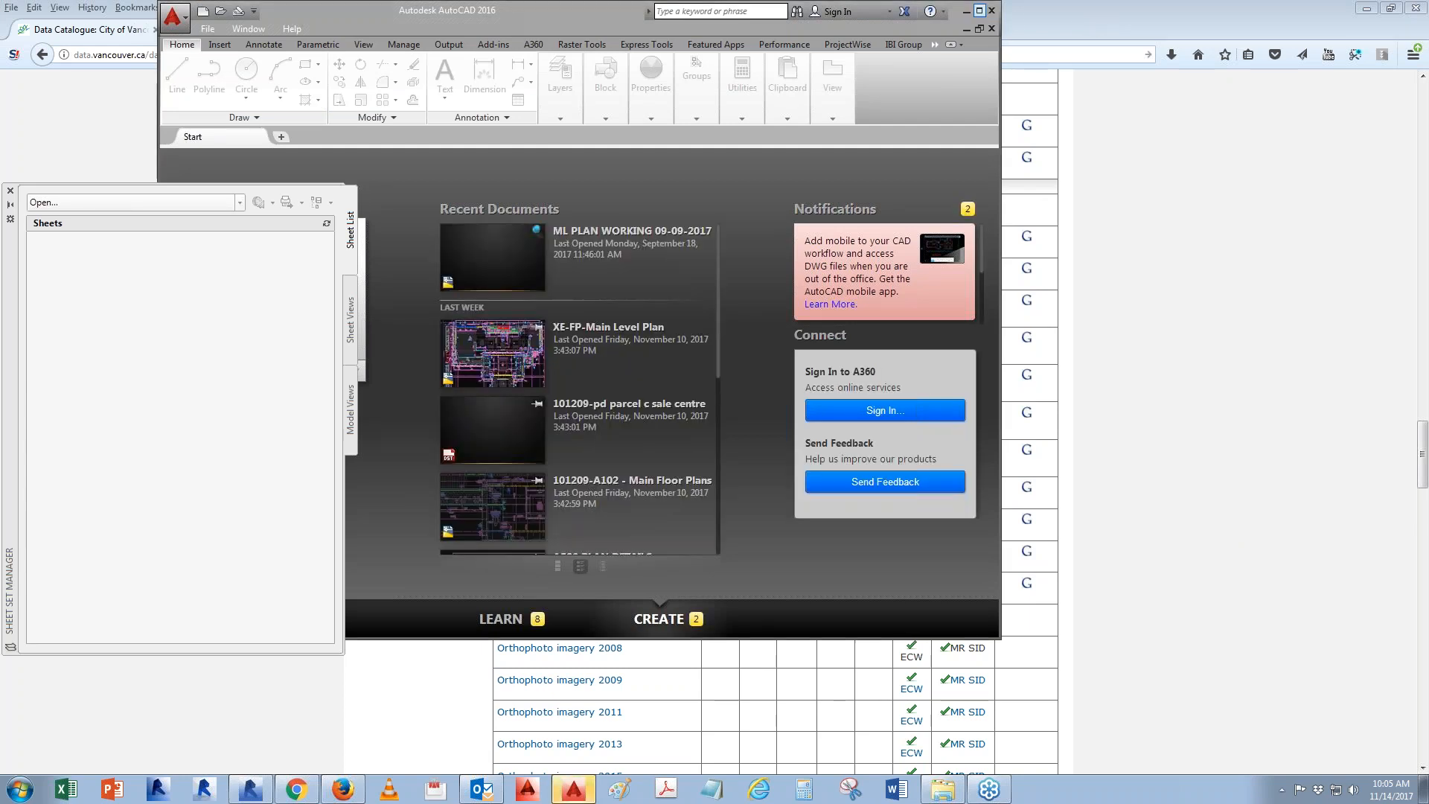
{"action": "left_click", "coordinate": [980, 11]}
{"action": "left_click", "coordinate": [10, 191]}
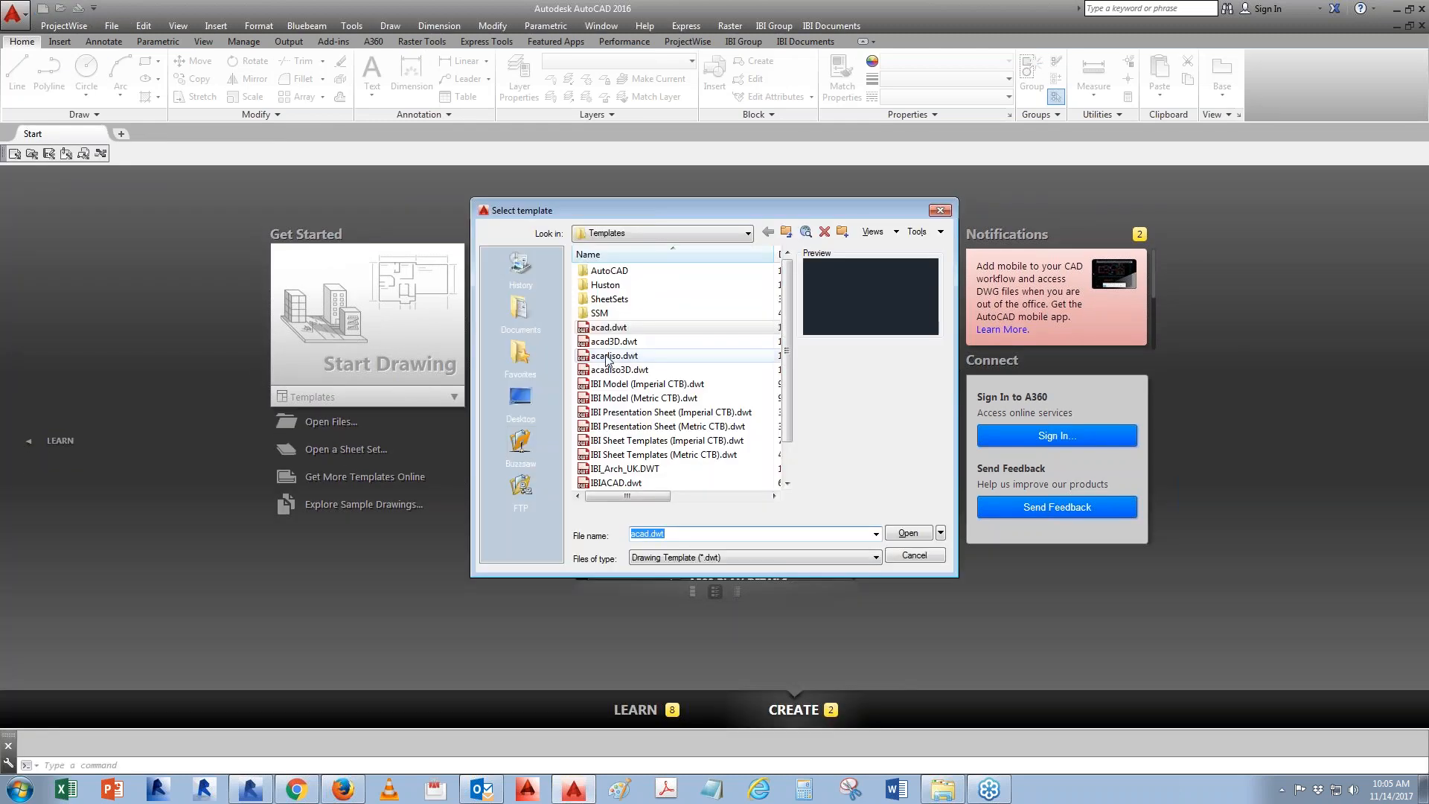
{"action": "left_click", "coordinate": [596, 352]}
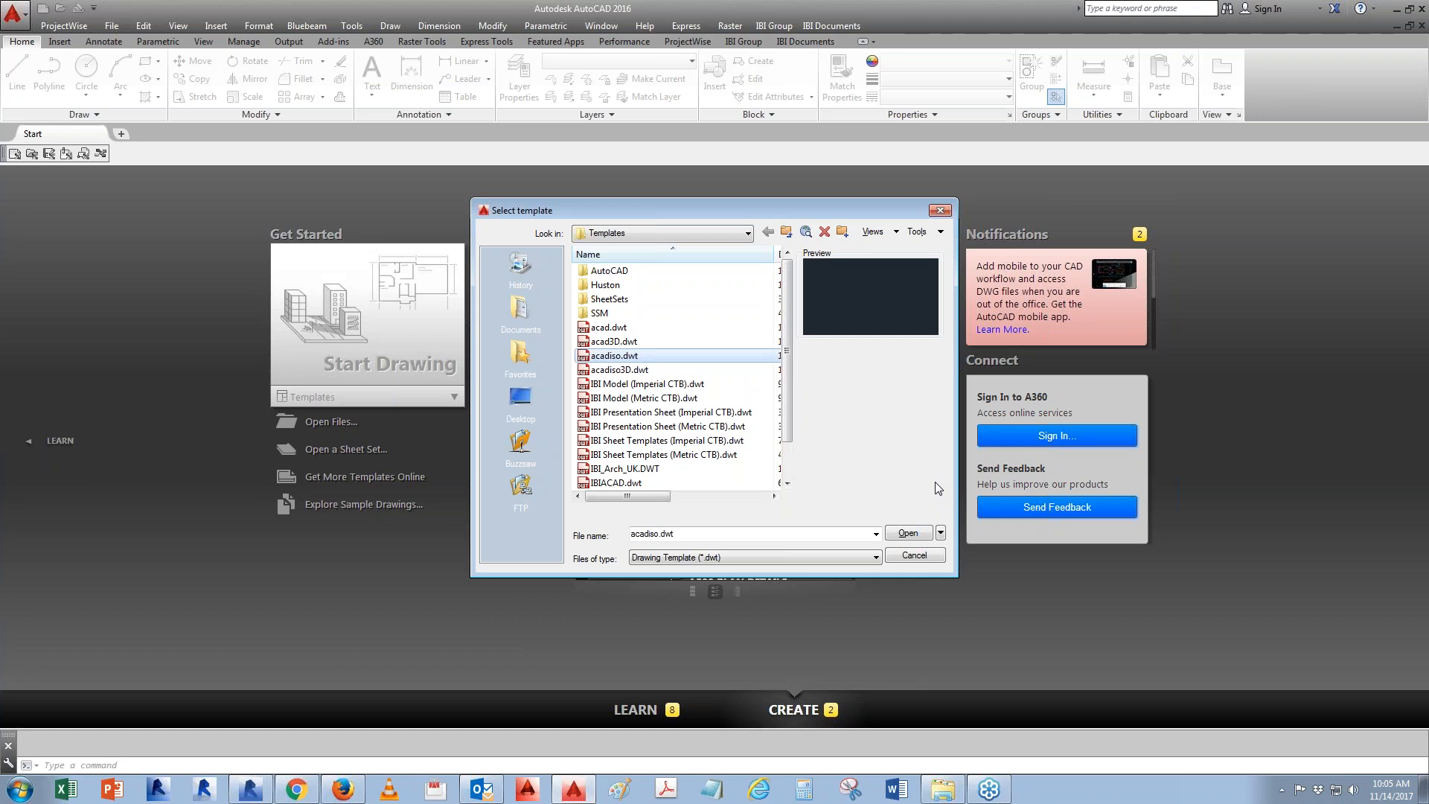
{"action": "left_click", "coordinate": [920, 535]}
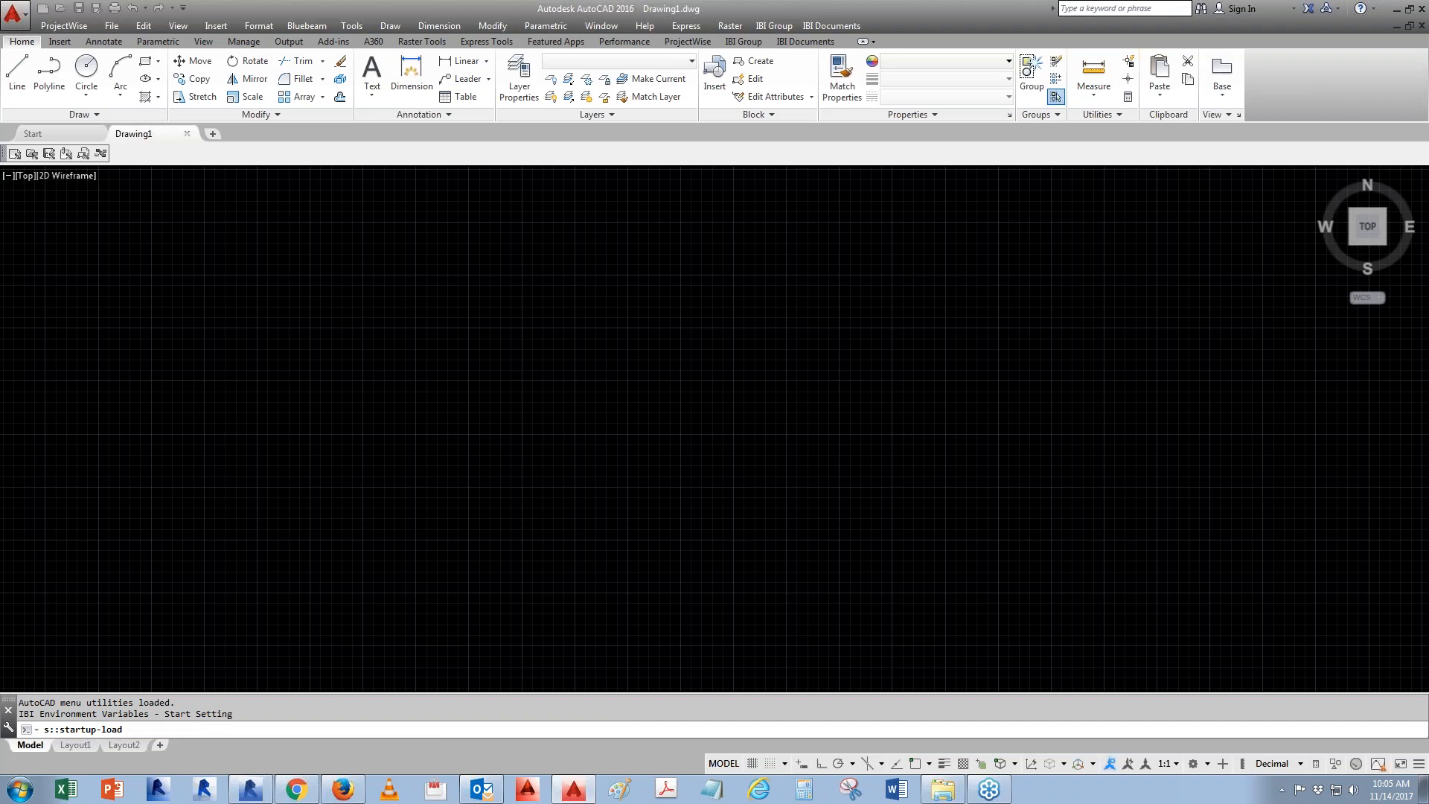
Set the drawing's insertion scale units to Meters
{"action": "type", "text": "u"}
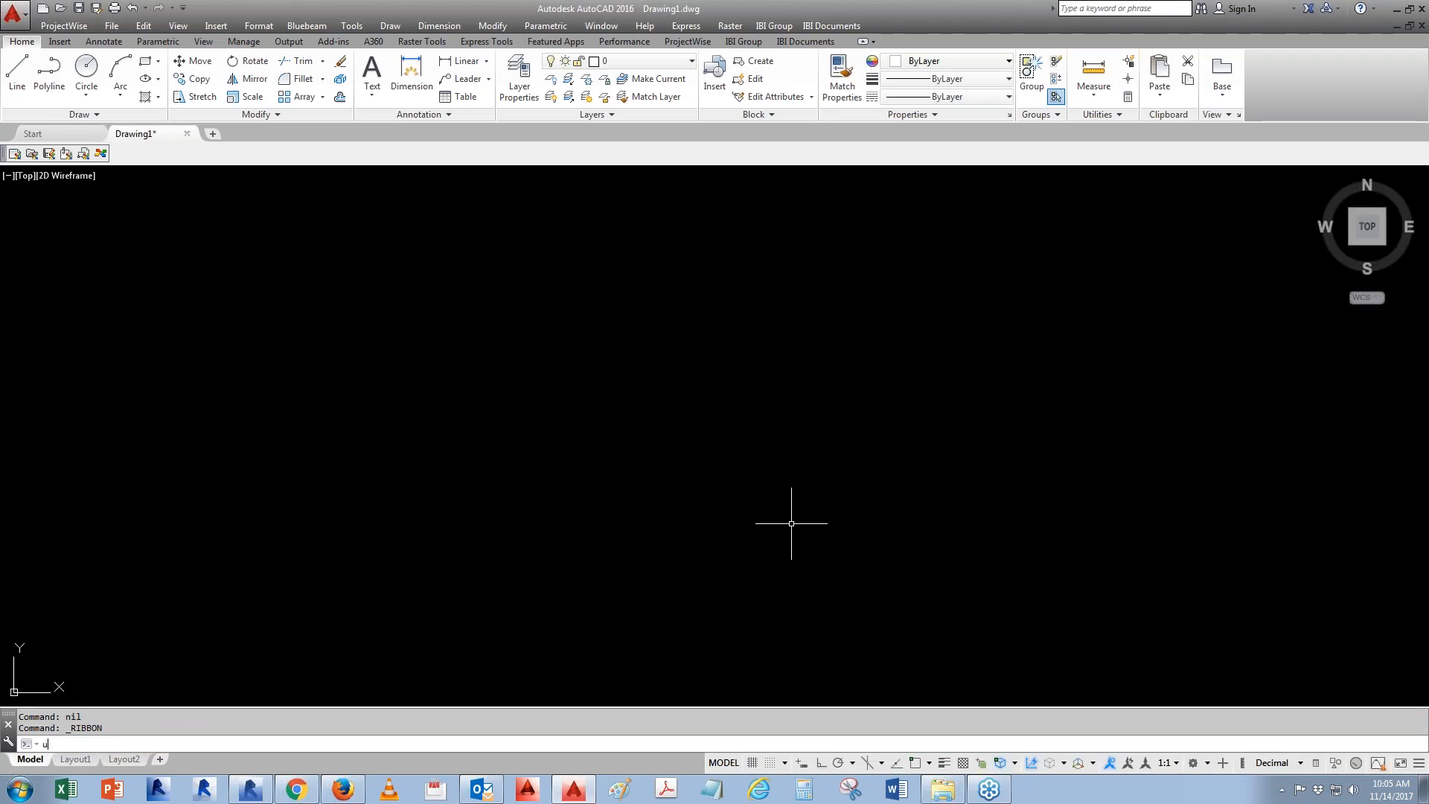
{"action": "key", "text": "Return"}
{"action": "type", "text": "un"}
{"action": "key", "text": "Return"}
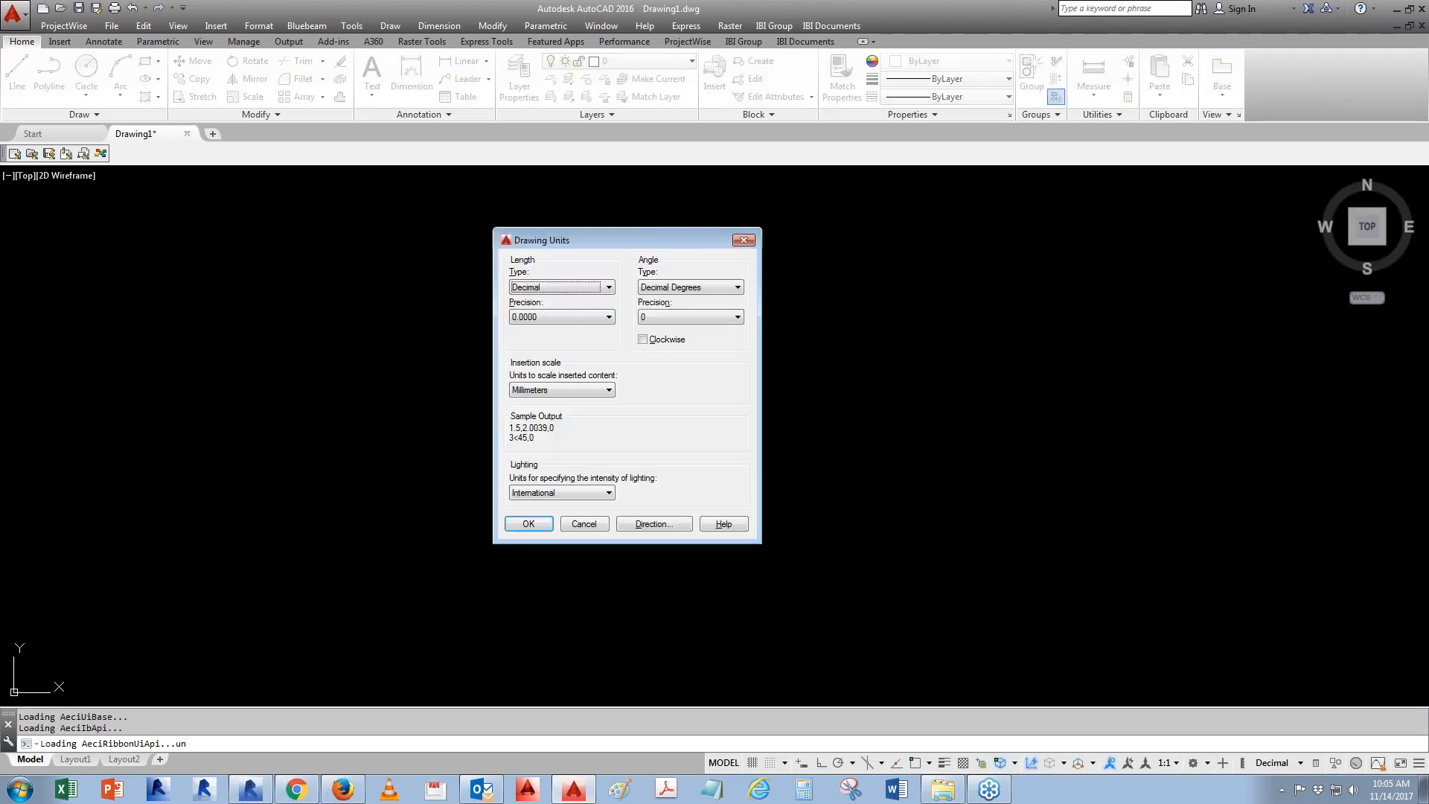
{"action": "left_click", "coordinate": [569, 394]}
{"action": "left_click", "coordinate": [544, 467]}
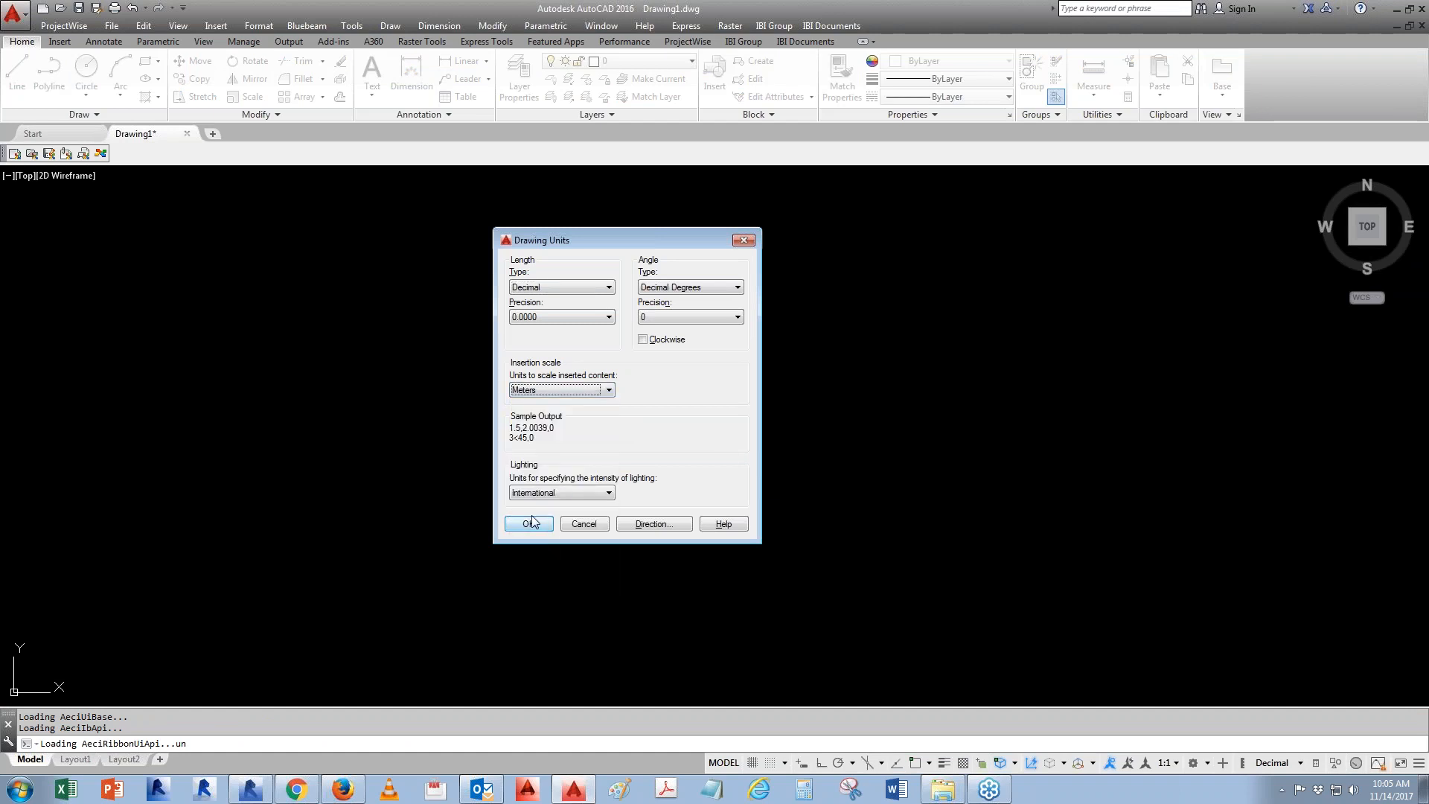
{"action": "left_click", "coordinate": [525, 523]}
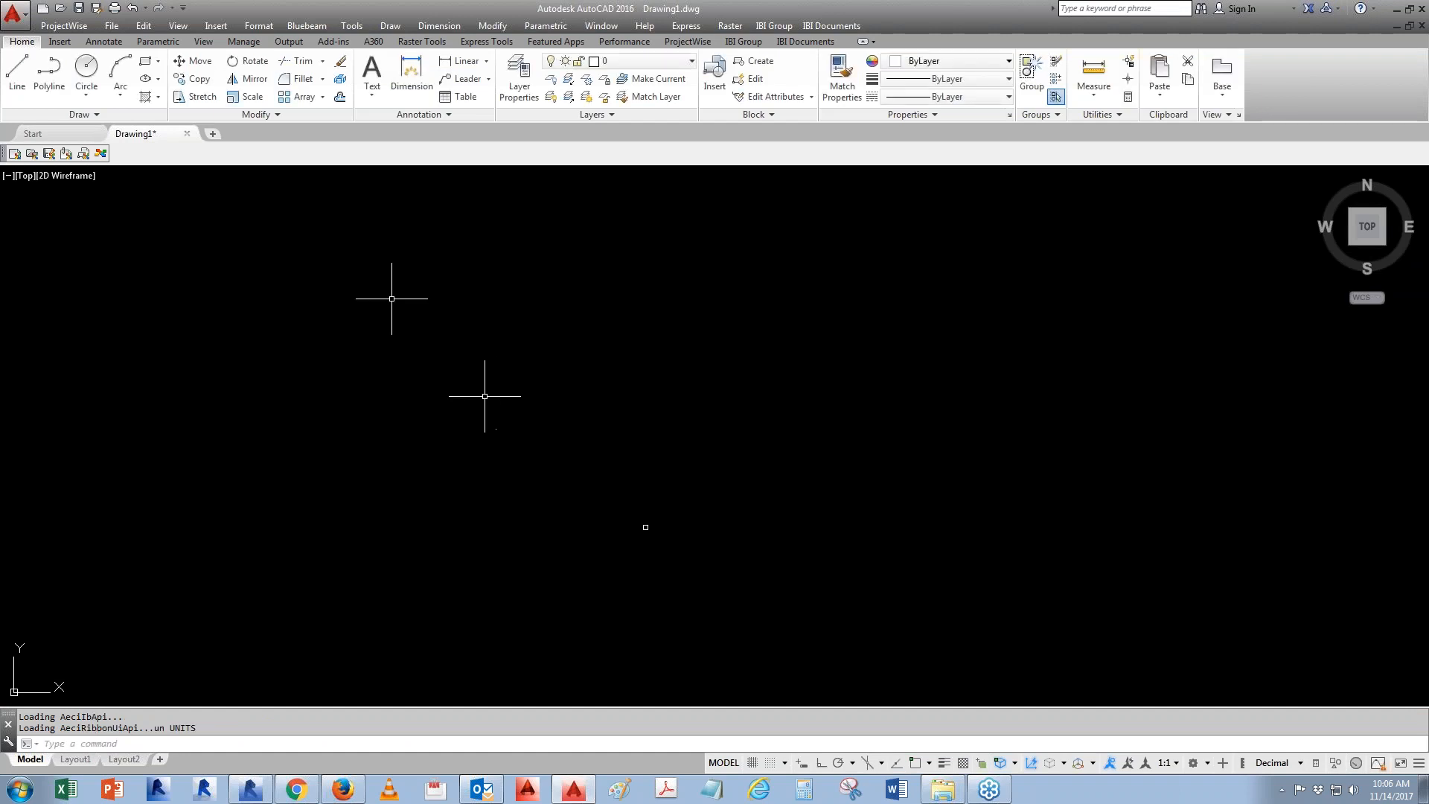
Load the Urban Design Metric tool palettes and open the City Open Data folder from the Open Data palette
{"action": "left_click", "coordinate": [742, 41]}
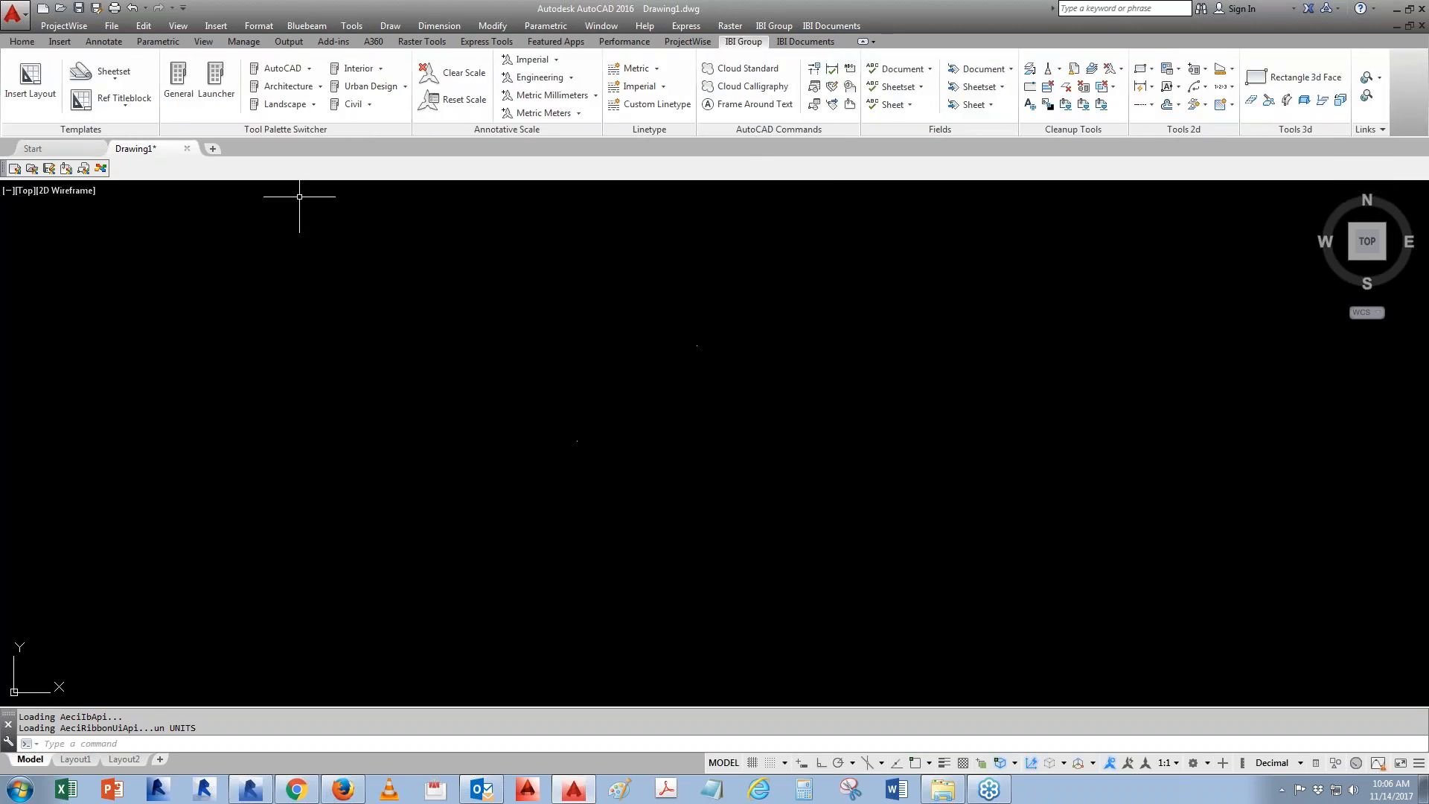
{"action": "left_click", "coordinate": [405, 86]}
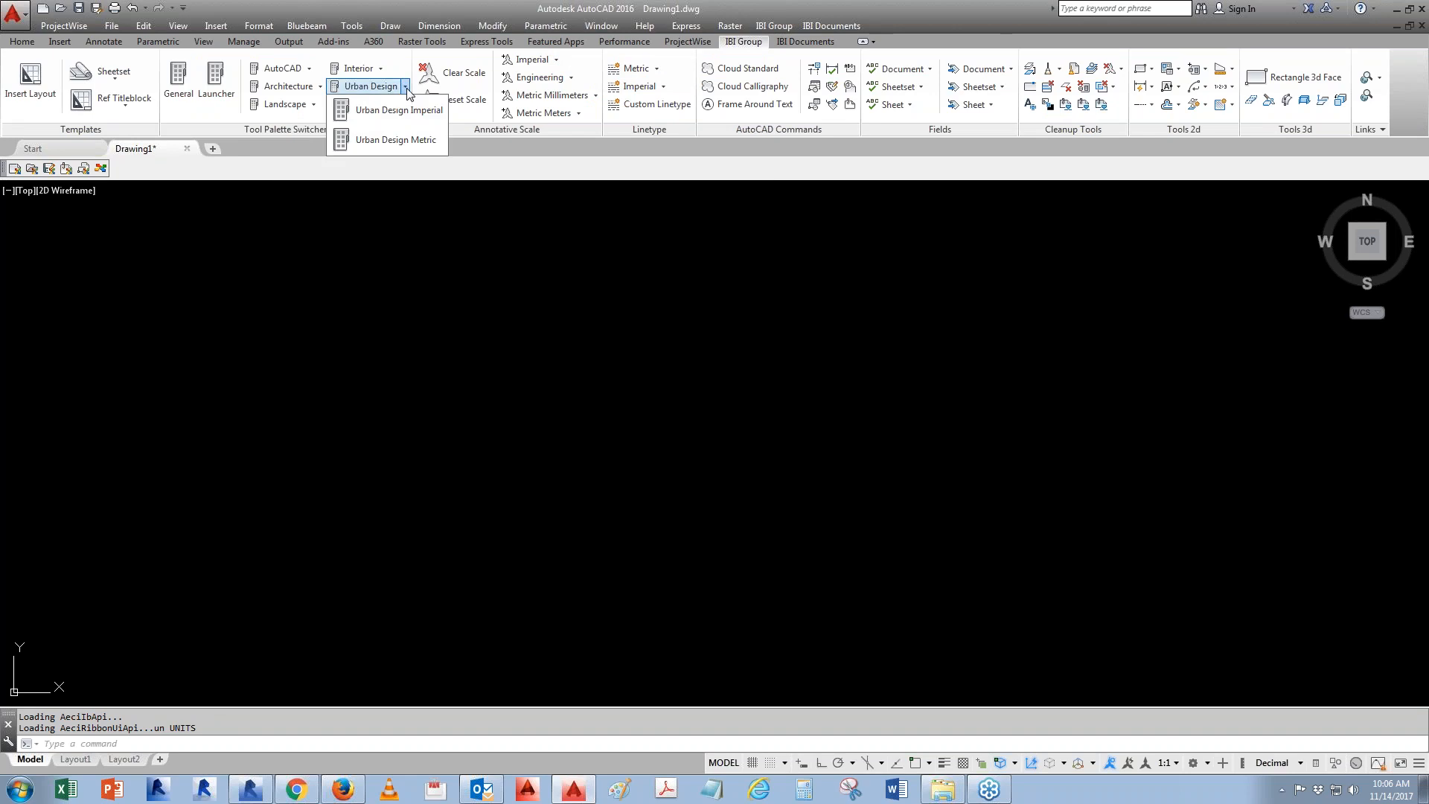
{"action": "left_click", "coordinate": [389, 140]}
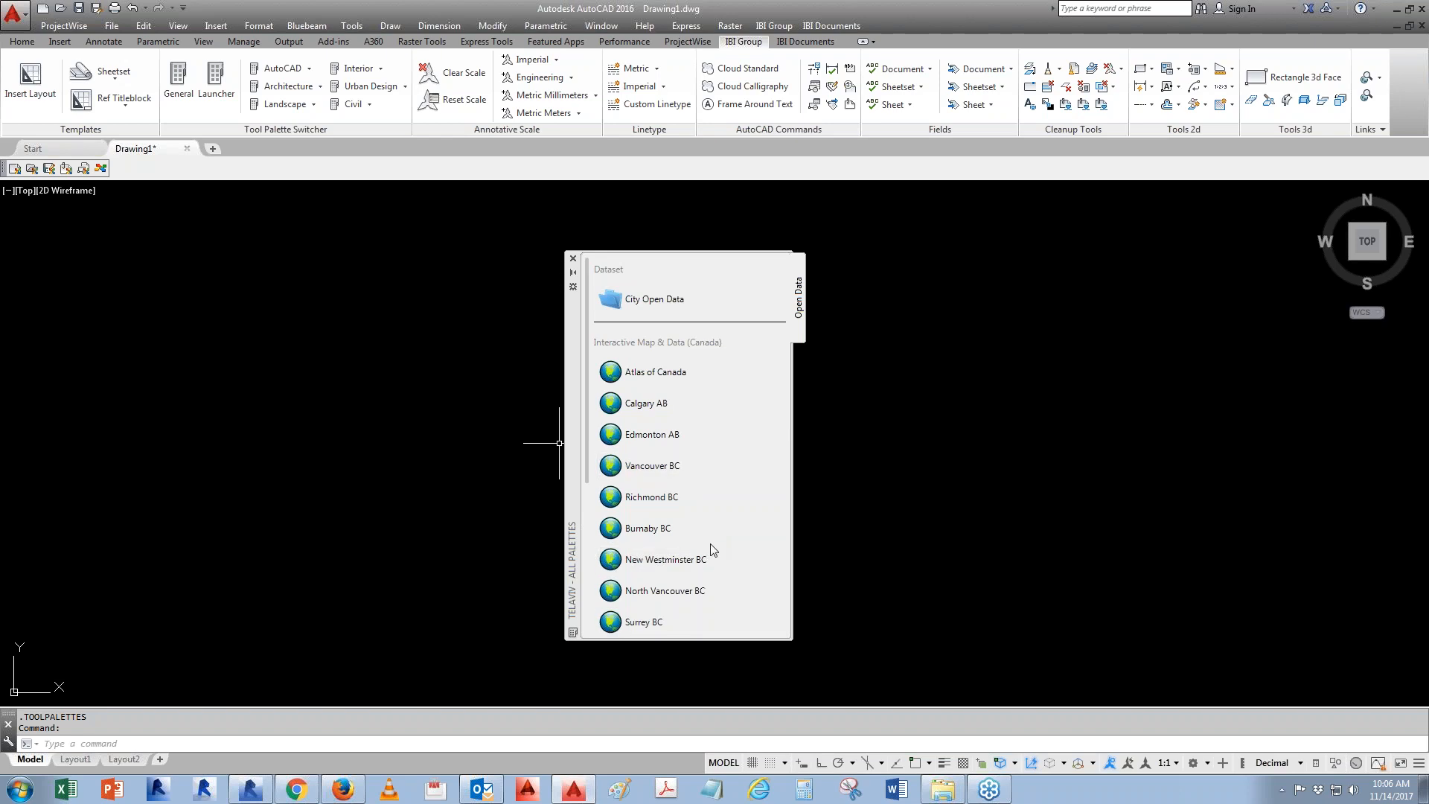
{"action": "mouse_move", "coordinate": [587, 372]}
{"action": "left_mouse_down"}
{"action": "mouse_move", "coordinate": [572, 530]}
{"action": "mouse_move", "coordinate": [577, 354]}
{"action": "left_mouse_up"}
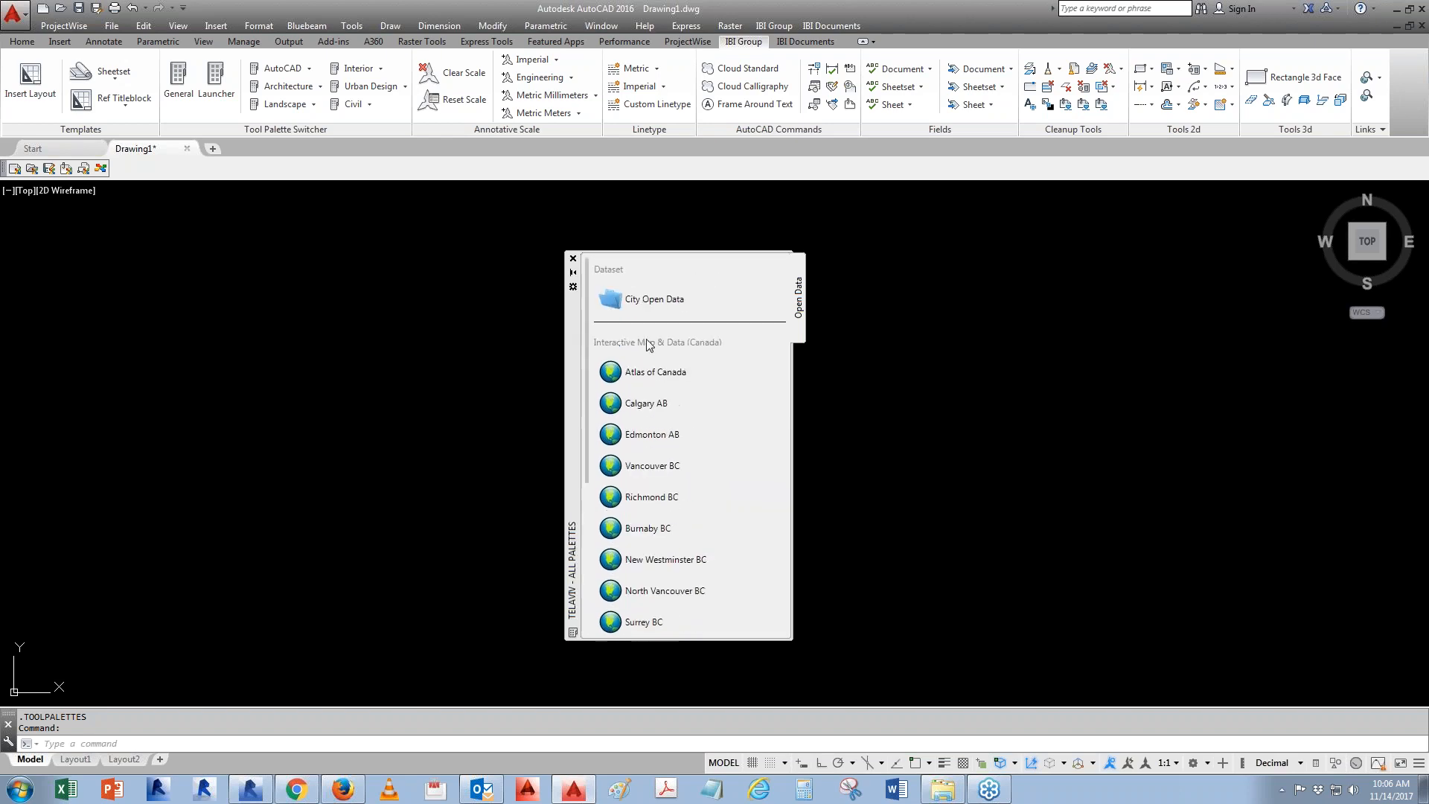
{"action": "left_click", "coordinate": [662, 302]}
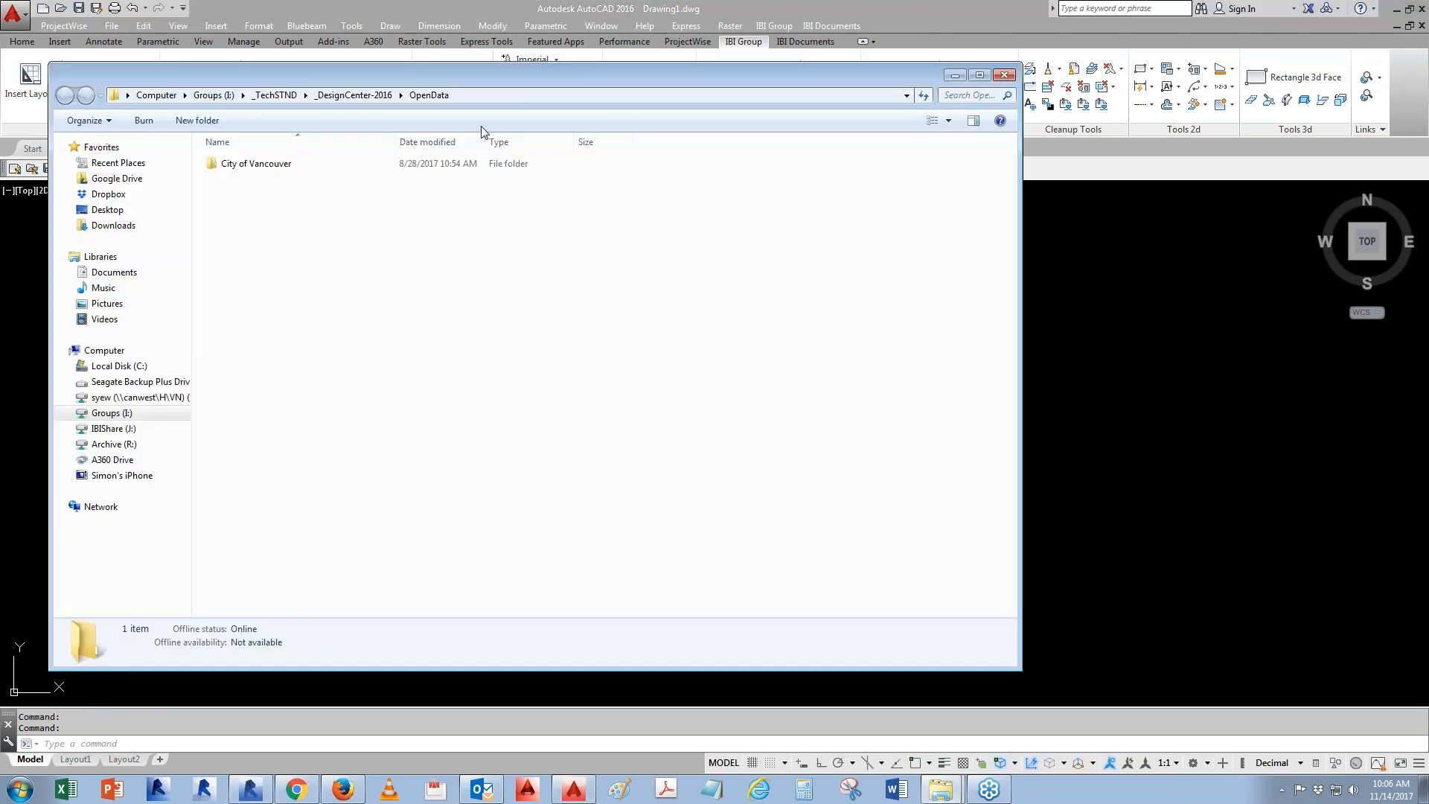
Open 0-COV Combine.dwg from the City of Vancouver folder and close the Open Data tool palette
{"action": "left_click_drag", "start_coordinate": [448, 68], "coordinate": [687, 166]}
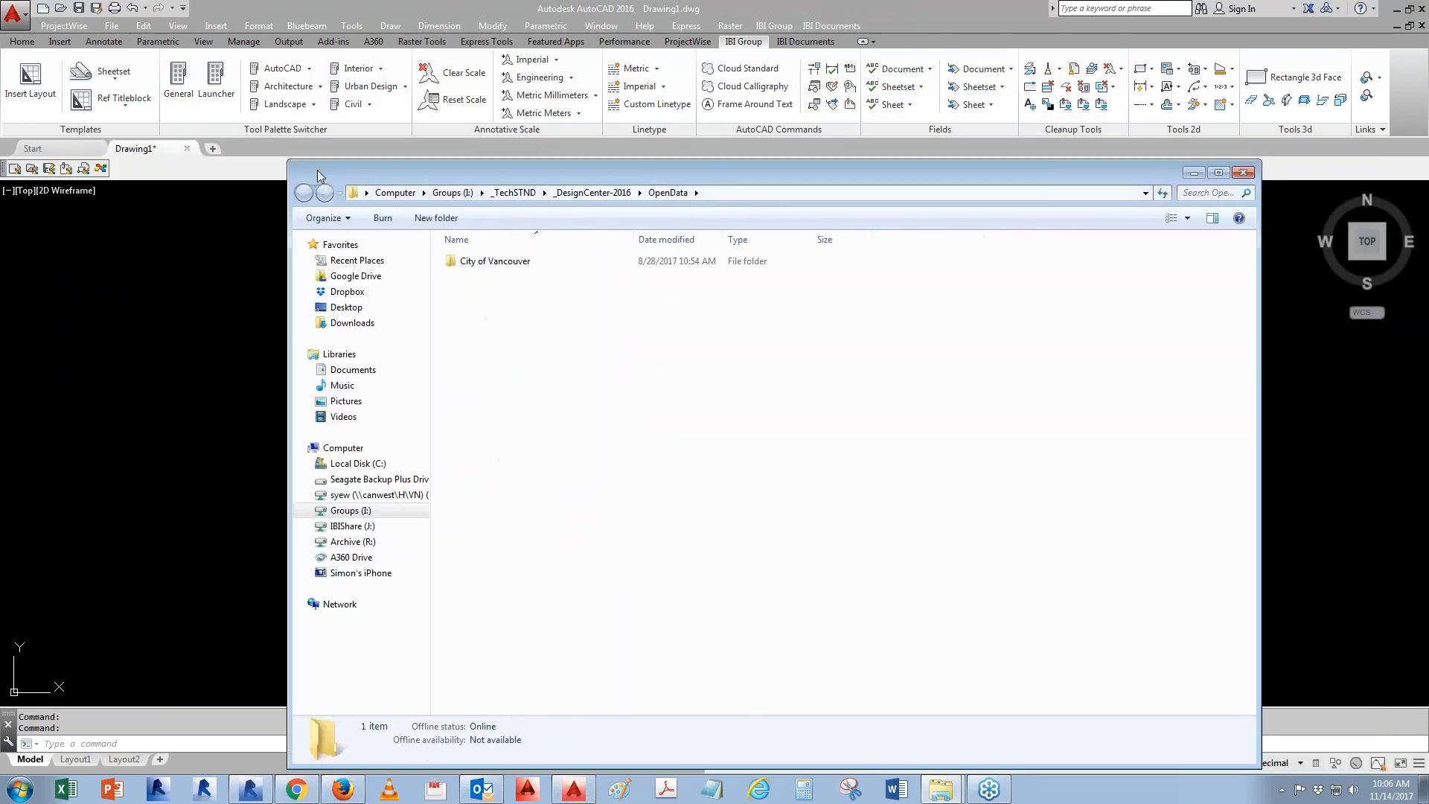
{"action": "left_click_drag", "start_coordinate": [286, 157], "coordinate": [588, 315]}
{"action": "double_click", "coordinate": [774, 415]}
{"action": "left_click_drag", "start_coordinate": [920, 325], "coordinate": [570, 219]}
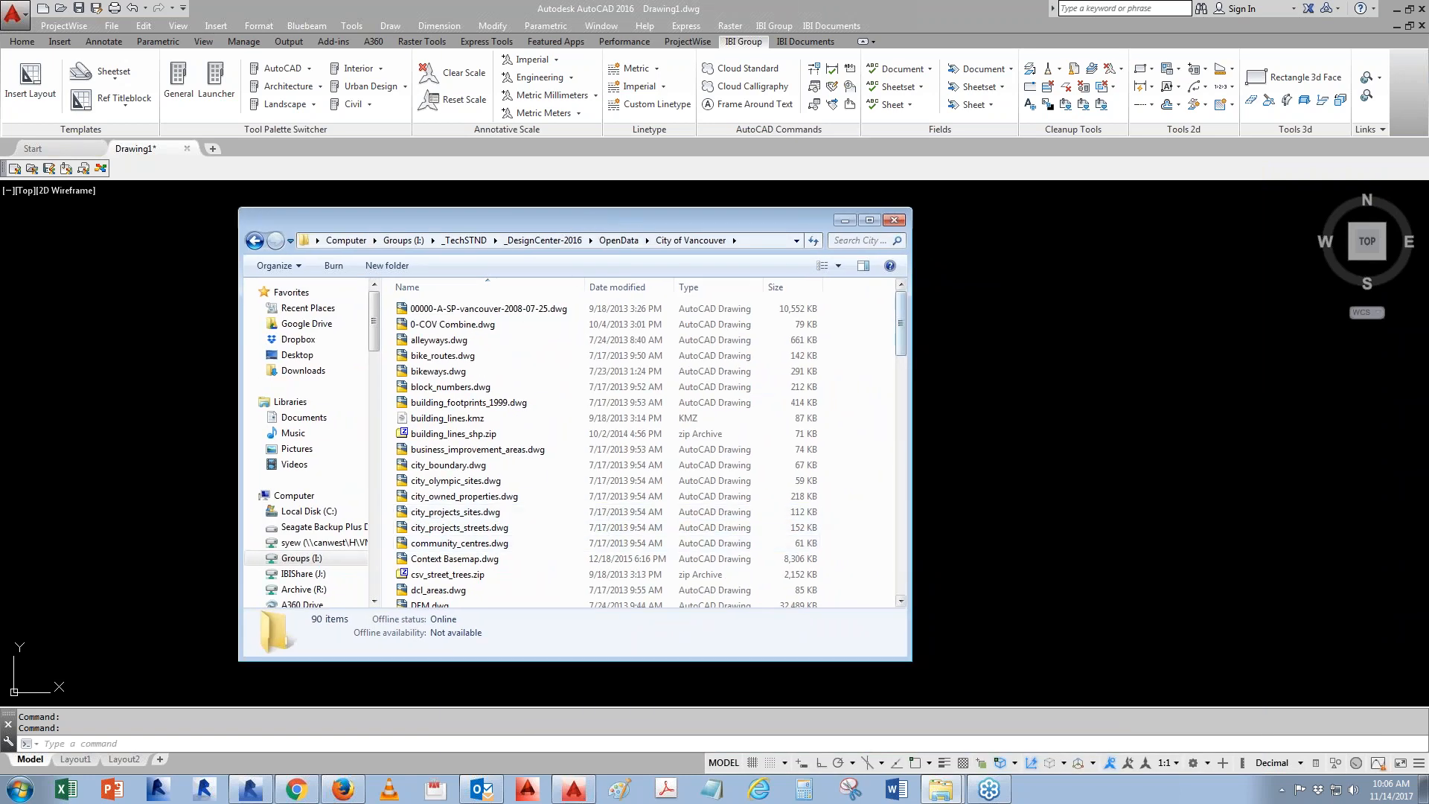
{"action": "mouse_move", "coordinate": [901, 312]}
{"action": "left_mouse_down"}
{"action": "mouse_move", "coordinate": [885, 558]}
{"action": "mouse_move", "coordinate": [889, 317]}
{"action": "left_mouse_up"}
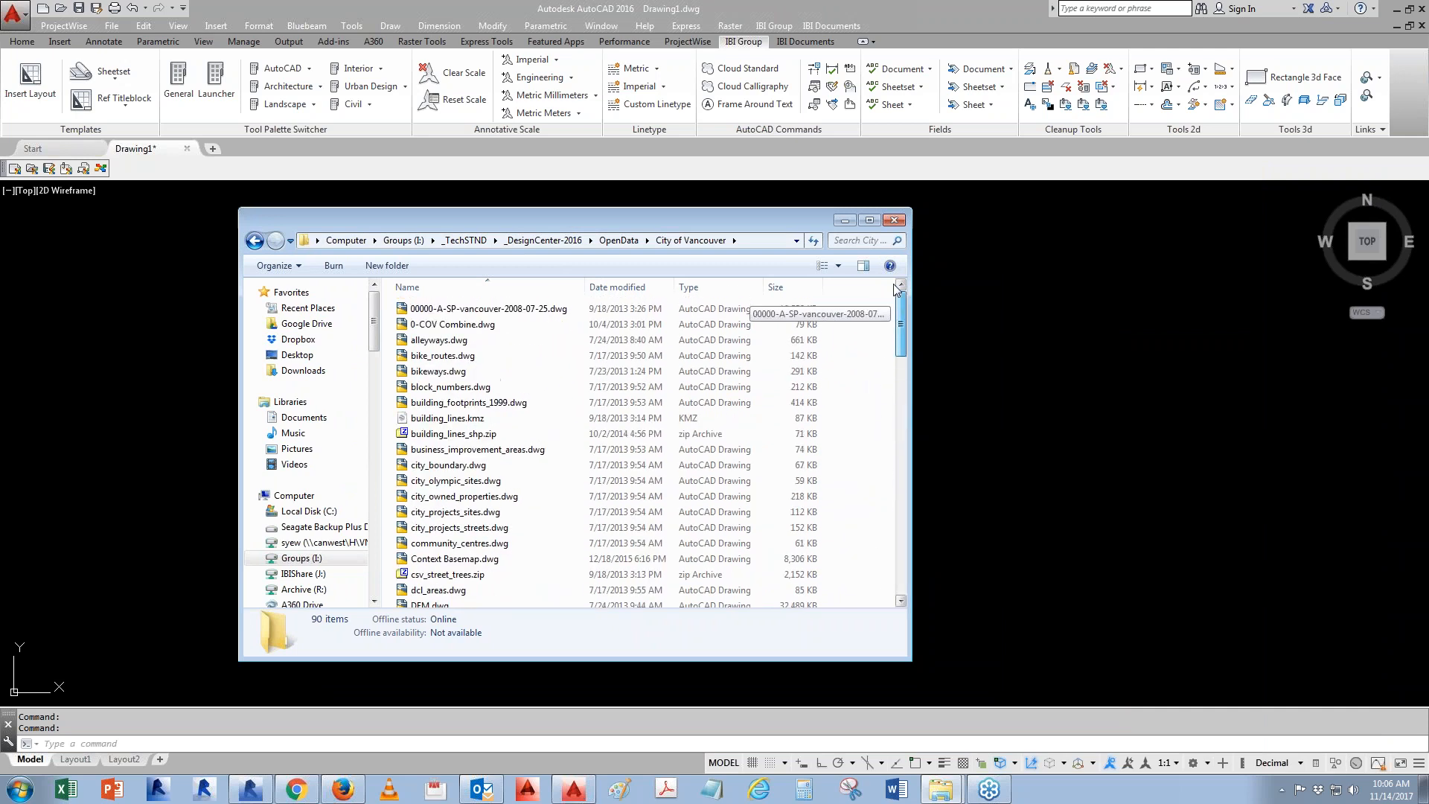
{"action": "double_click", "coordinate": [462, 325]}
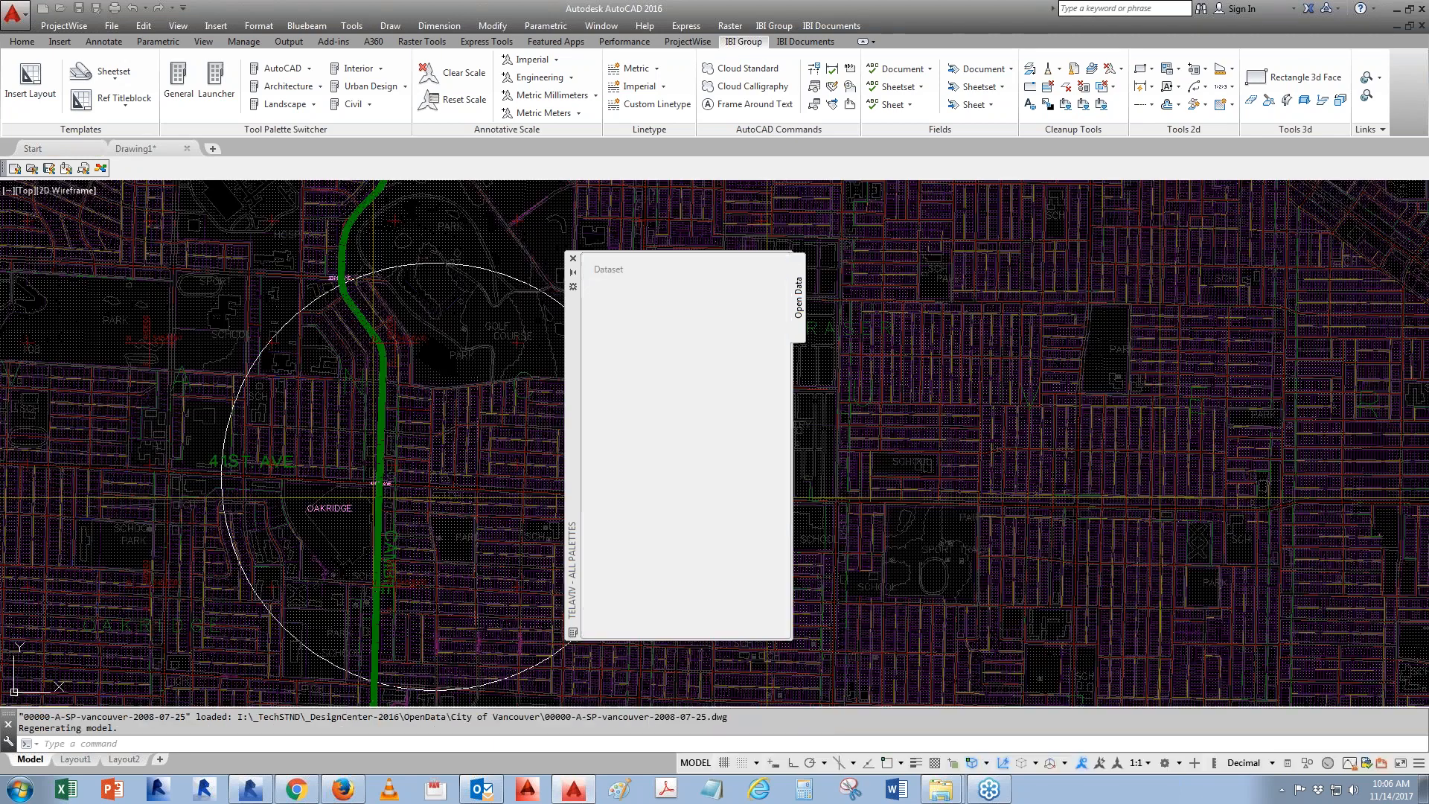
{"action": "left_click", "coordinate": [573, 259]}
Examine the combined Vancouver base map, from the whole city down to the downtown street names around Granville
{"action": "scroll", "coordinate": [715, 550], "scroll_direction": "down", "scroll_amount": 6}
{"action": "middle_click_drag", "start_coordinate": [715, 550], "coordinate": [734, 477]}
{"action": "scroll", "coordinate": [253, 381], "scroll_direction": "up", "scroll_amount": 5}
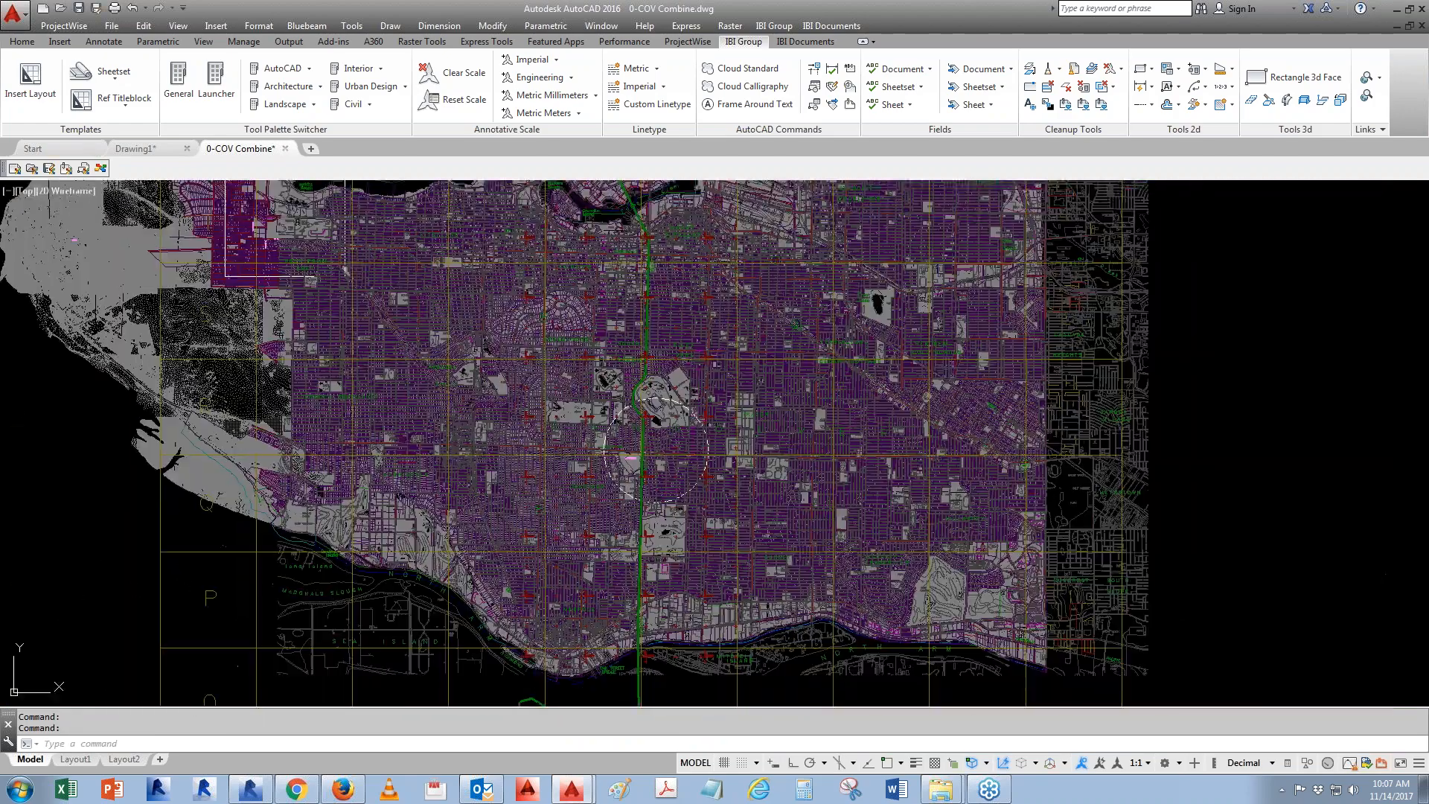
{"action": "scroll", "coordinate": [154, 381], "scroll_direction": "up", "scroll_amount": 5}
{"action": "scroll", "coordinate": [334, 541], "scroll_direction": "down", "scroll_amount": 5}
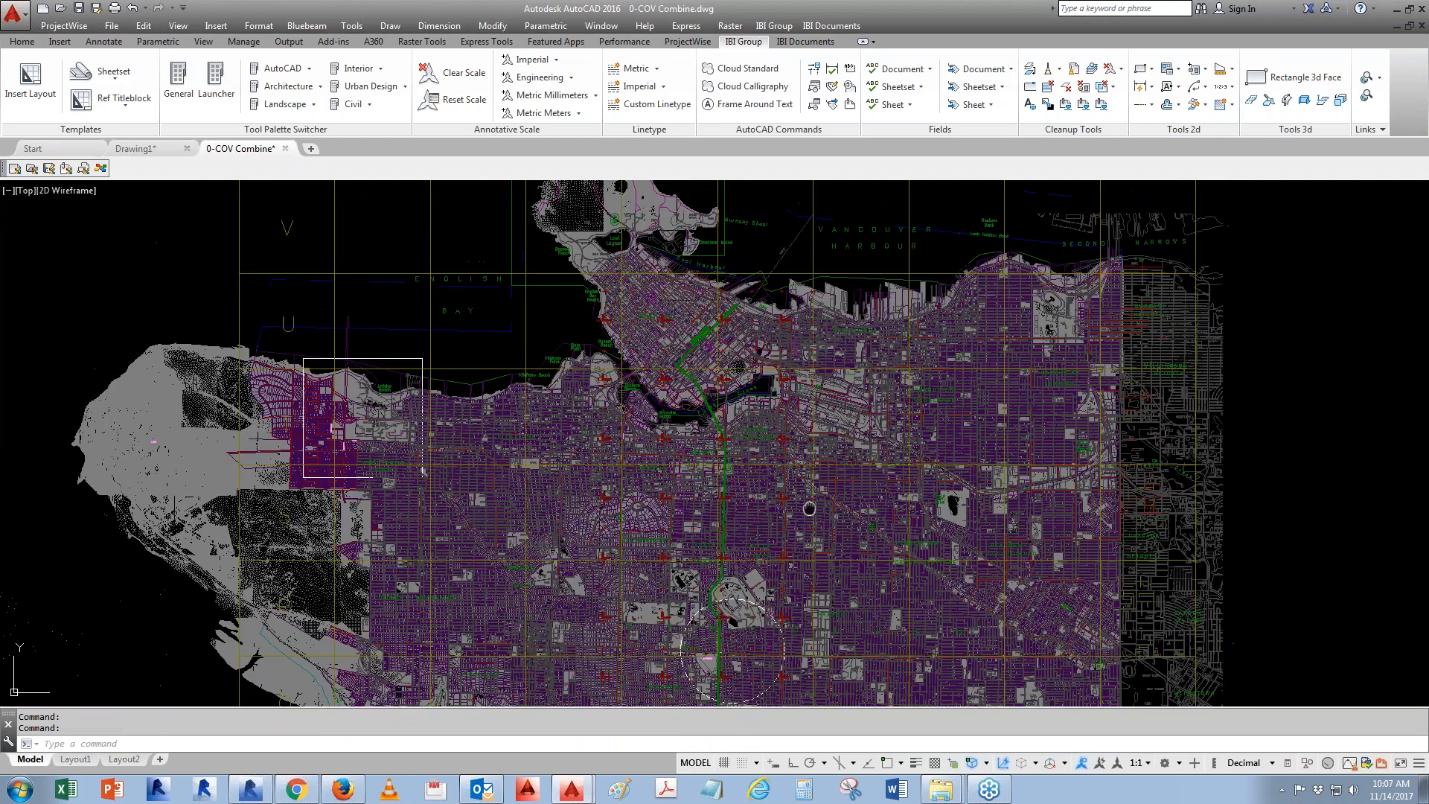
{"action": "scroll", "coordinate": [766, 377], "scroll_direction": "up", "scroll_amount": 8}
{"action": "scroll", "coordinate": [727, 338], "scroll_direction": "up", "scroll_amount": 3}
{"action": "middle_click_drag", "start_coordinate": [727, 338], "coordinate": [944, 670]}
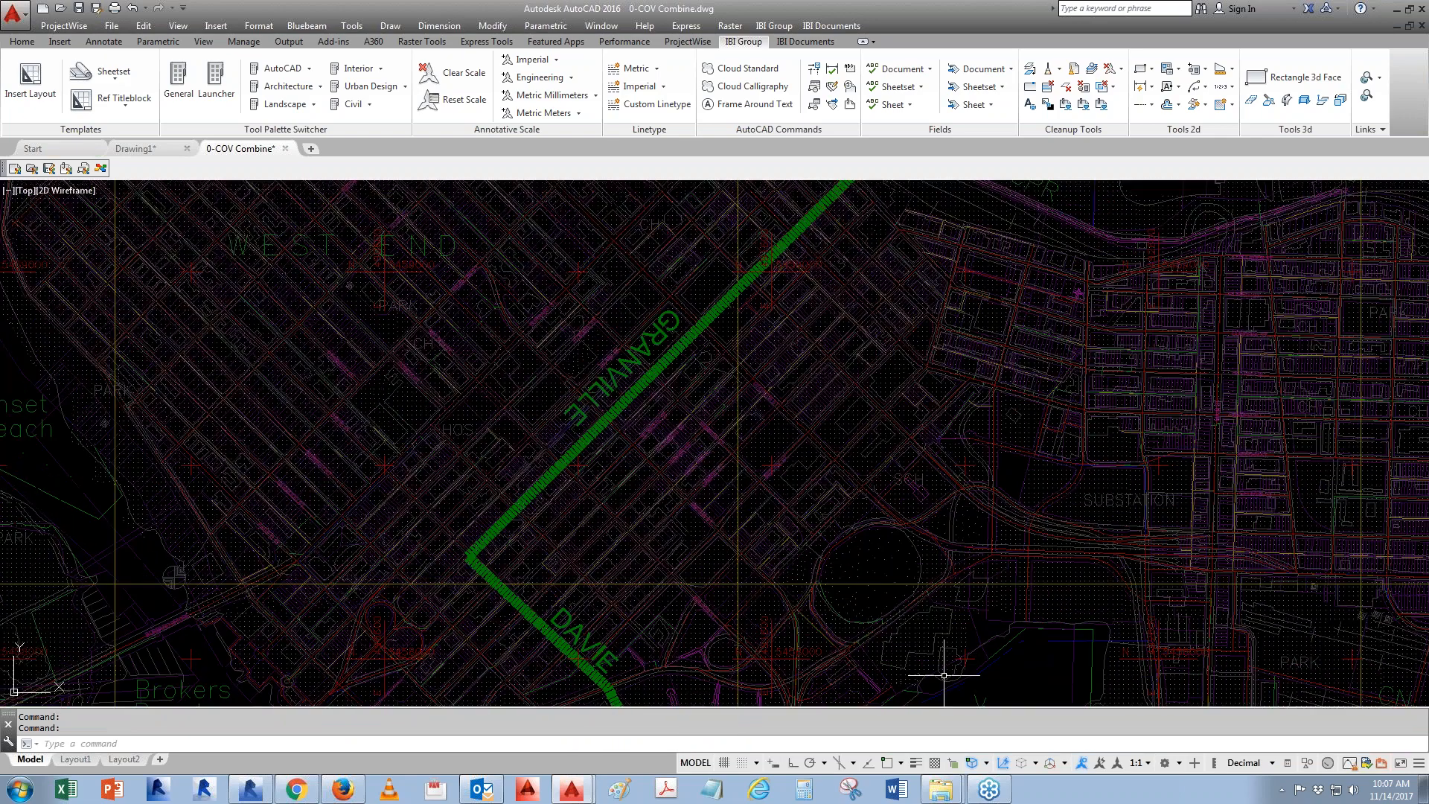
{"action": "scroll", "coordinate": [662, 505], "scroll_direction": "up", "scroll_amount": 2}
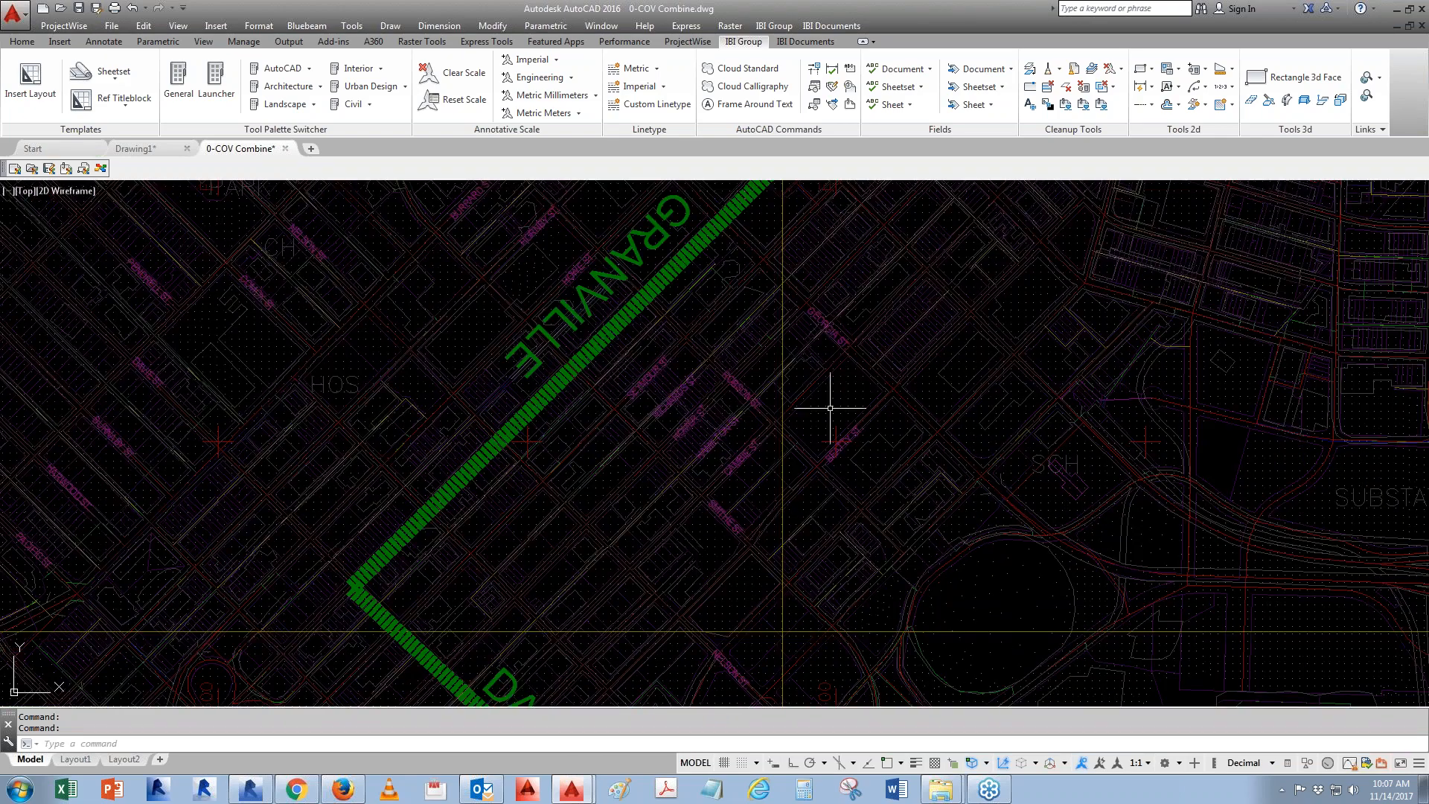
{"action": "scroll", "coordinate": [813, 382], "scroll_direction": "up", "scroll_amount": 2}
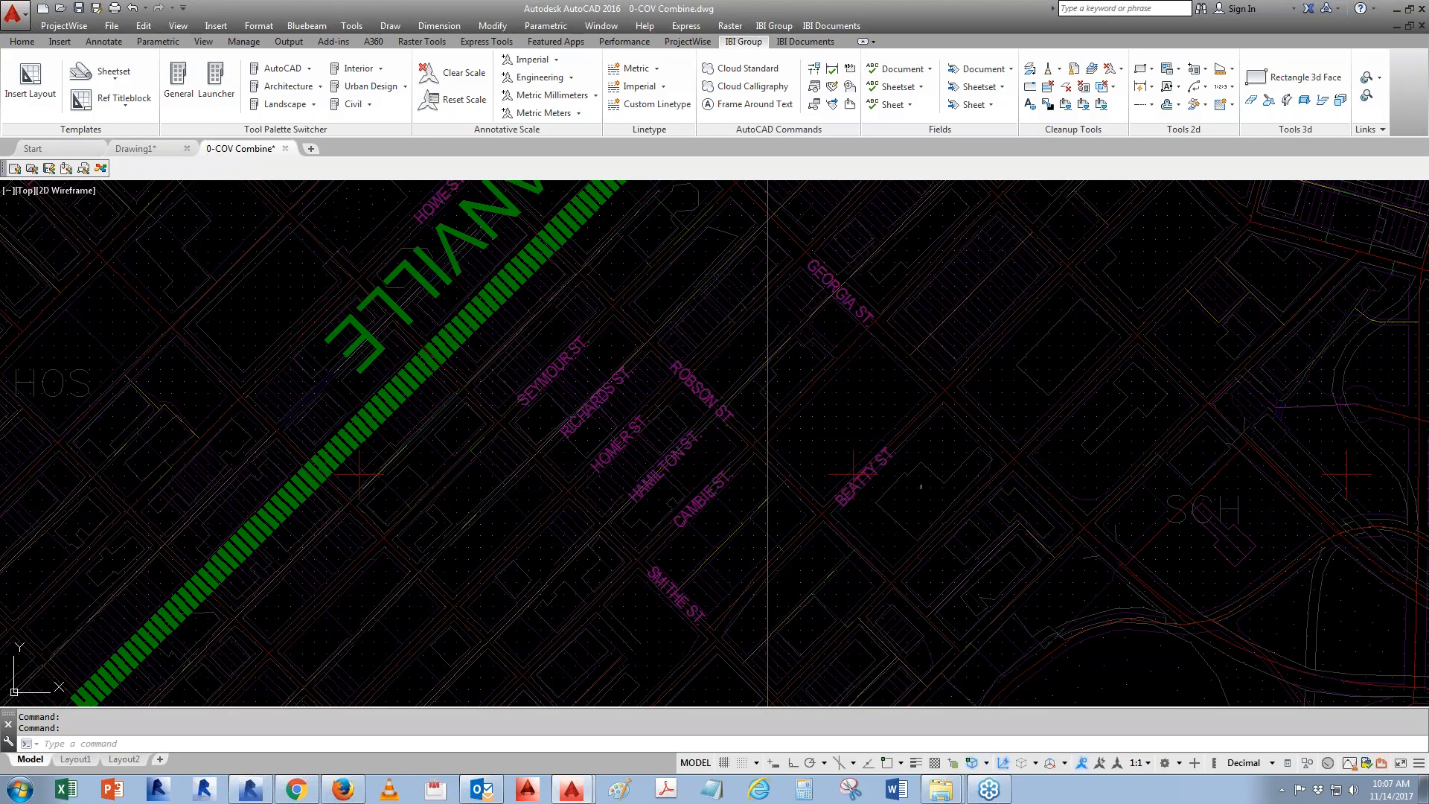
Erase the existing large circle around the Oakridge area of the base map
{"action": "scroll", "coordinate": [966, 558], "scroll_direction": "down", "scroll_amount": 2}
{"action": "scroll", "coordinate": [561, 357], "scroll_direction": "down", "scroll_amount": 4}
{"action": "middle_click_drag", "start_coordinate": [668, 594], "coordinate": [698, 291]}
{"action": "left_click", "coordinate": [785, 492]}
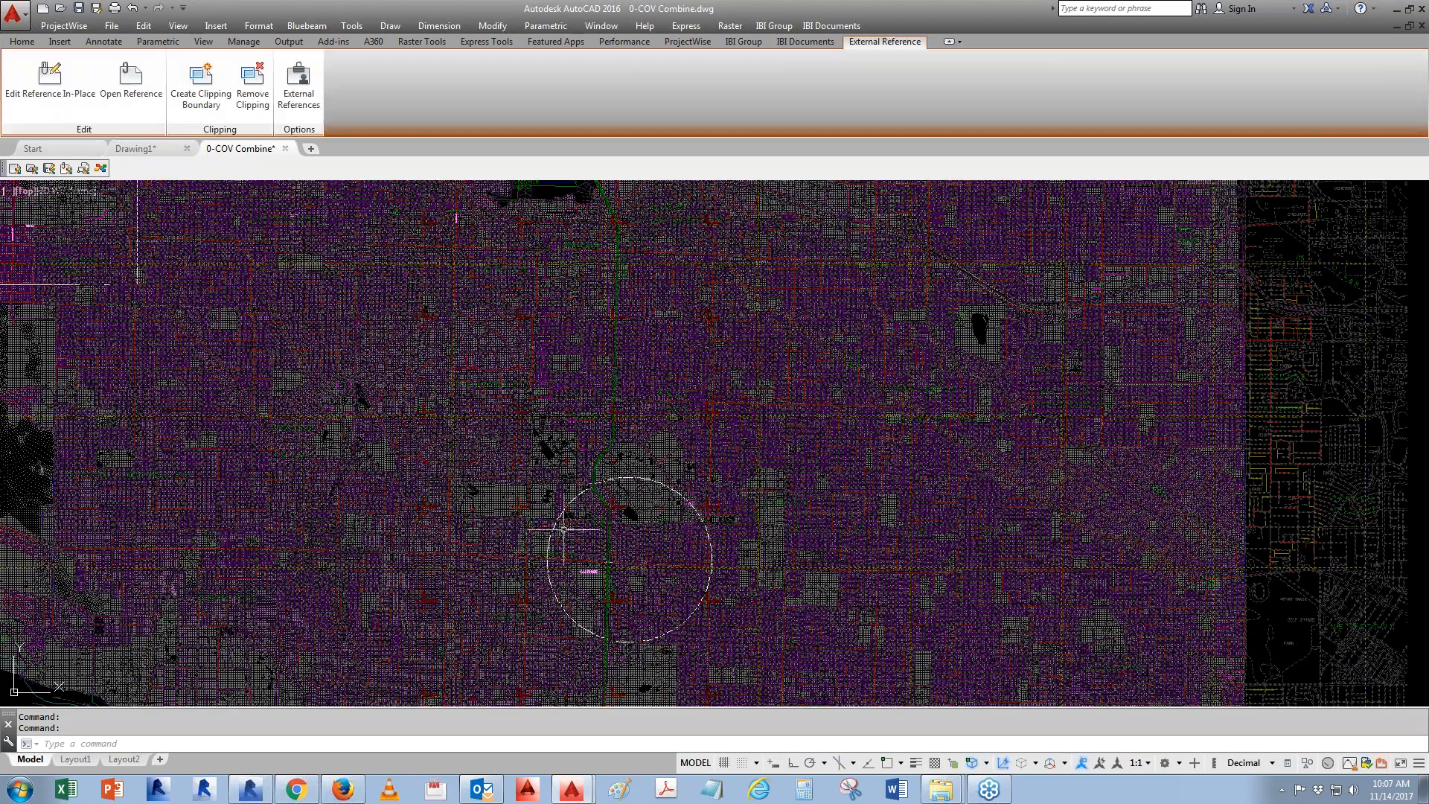
{"action": "scroll", "coordinate": [558, 521], "scroll_direction": "up", "scroll_amount": 8}
{"action": "key", "text": "Escape"}
{"action": "key", "text": "Escape"}
{"action": "left_click", "coordinate": [544, 483]}
{"action": "type", "text": "e"}
{"action": "key", "text": "Return"}
Draw a circle centred just west of the large oval outline north of False Creek, large enough to enclose that oval
{"action": "scroll", "coordinate": [574, 567], "scroll_direction": "down", "scroll_amount": 6}
{"action": "scroll", "coordinate": [796, 440], "scroll_direction": "up", "scroll_amount": 6}
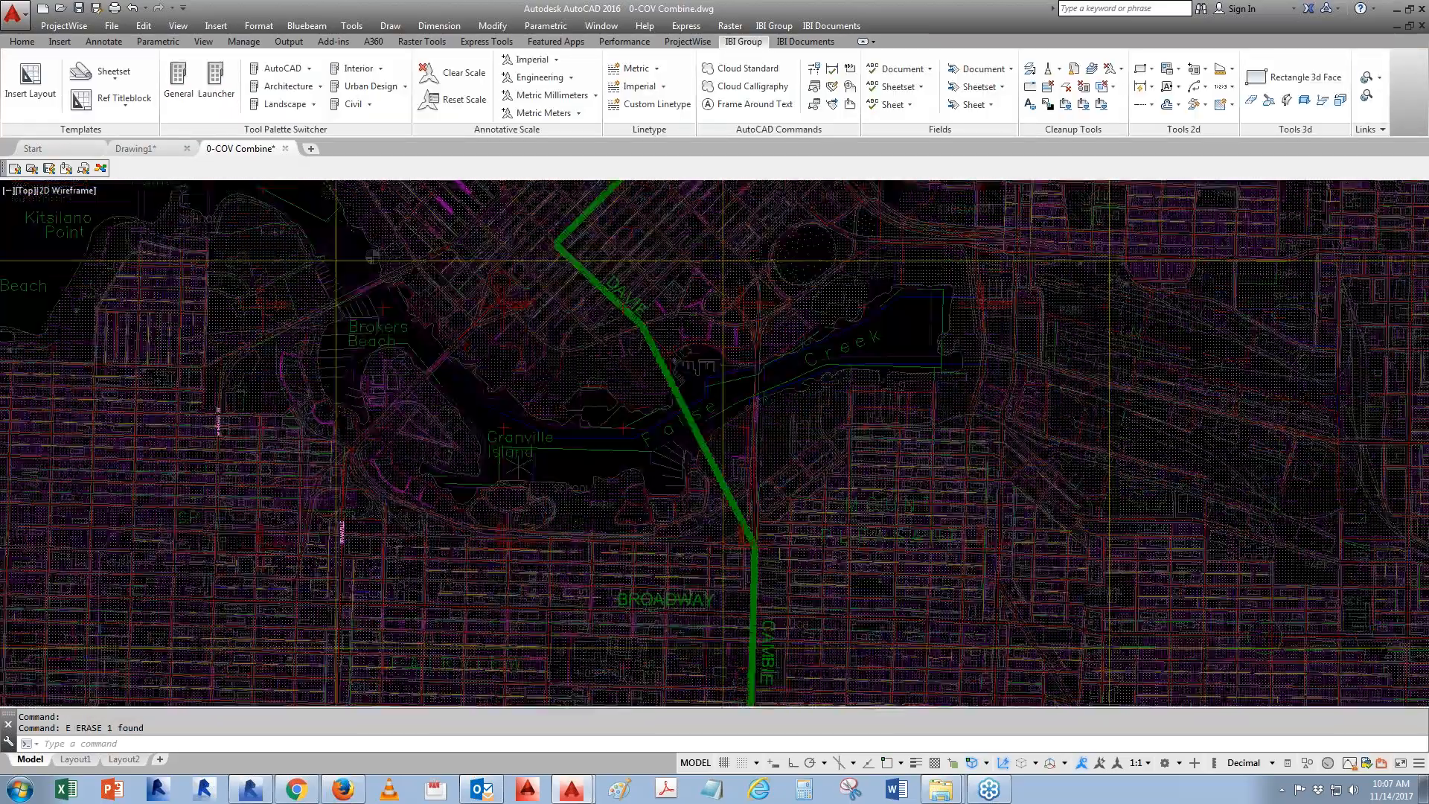
{"action": "scroll", "coordinate": [796, 440], "scroll_direction": "up", "scroll_amount": 3}
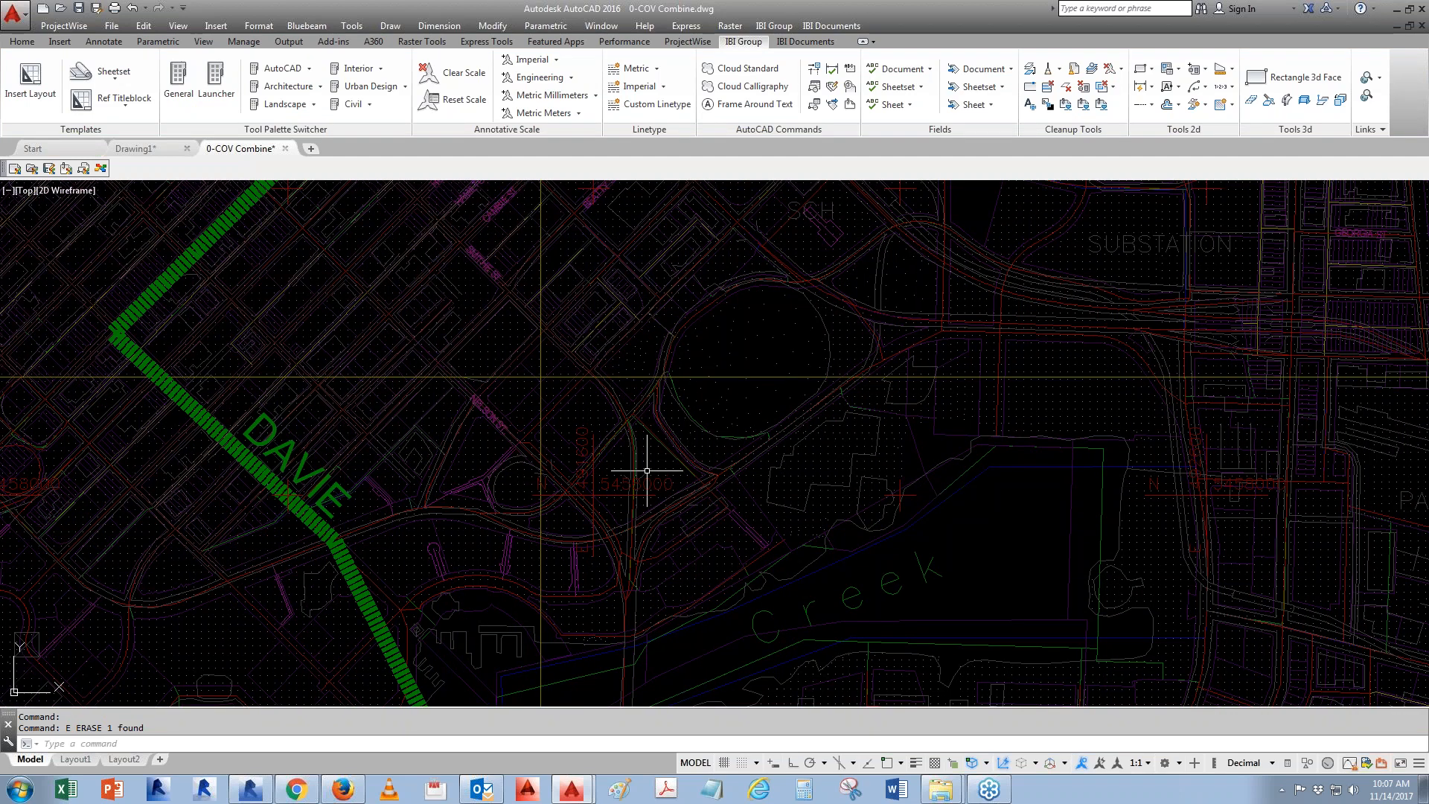
{"action": "type", "text": "c"}
{"action": "key", "text": "Return"}
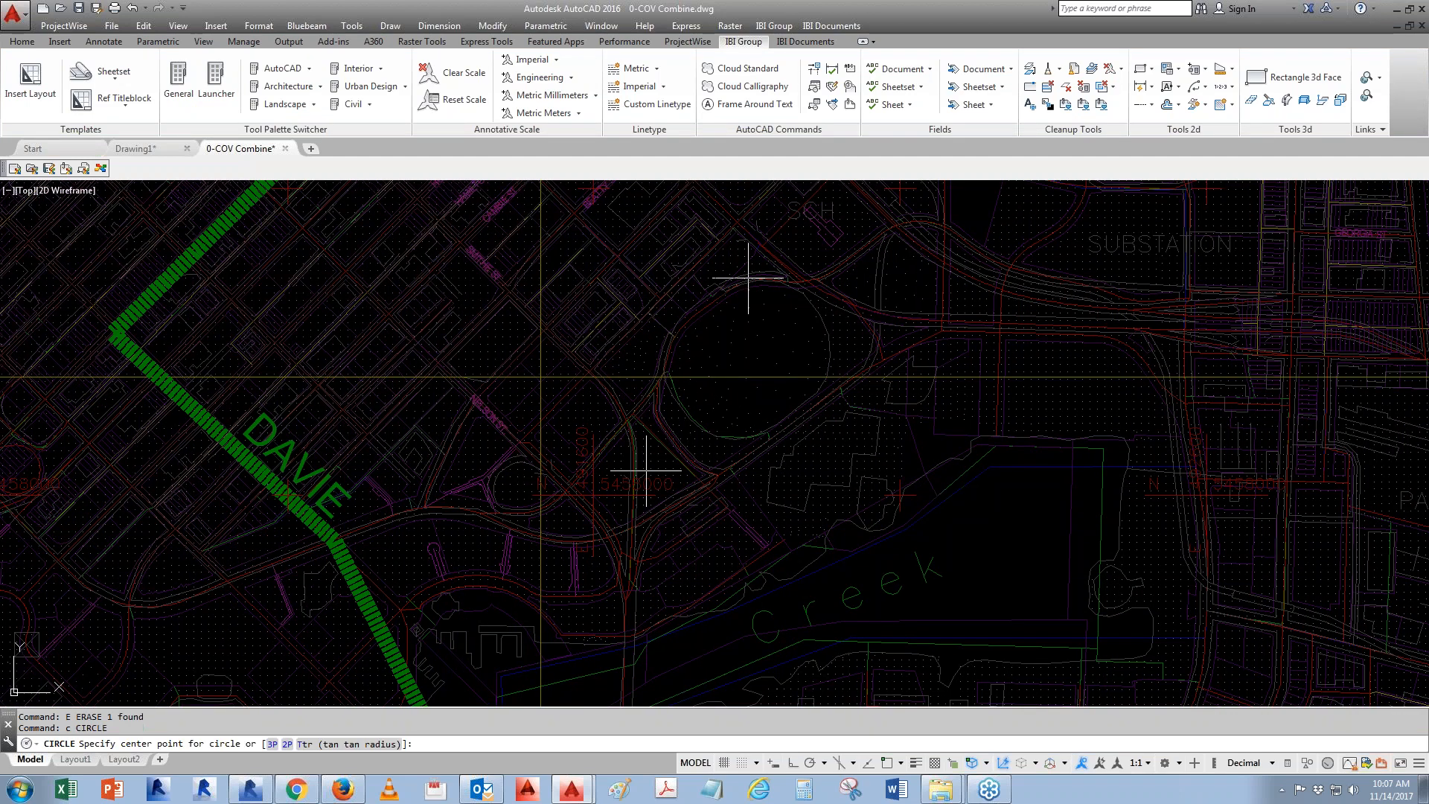
{"action": "key", "text": "F3"}
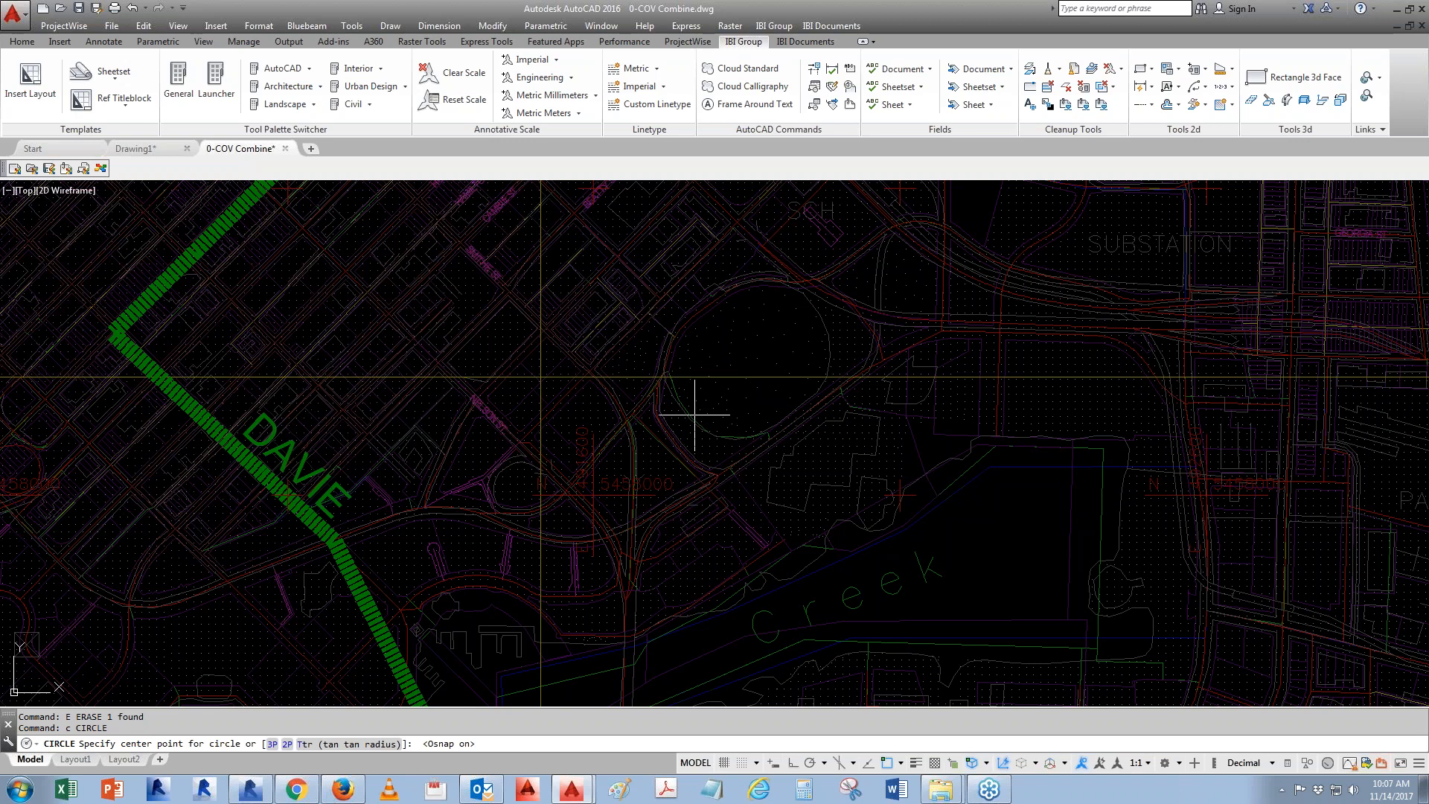
{"action": "scroll", "coordinate": [647, 426], "scroll_direction": "up", "scroll_amount": 4}
{"action": "key", "text": "F3"}
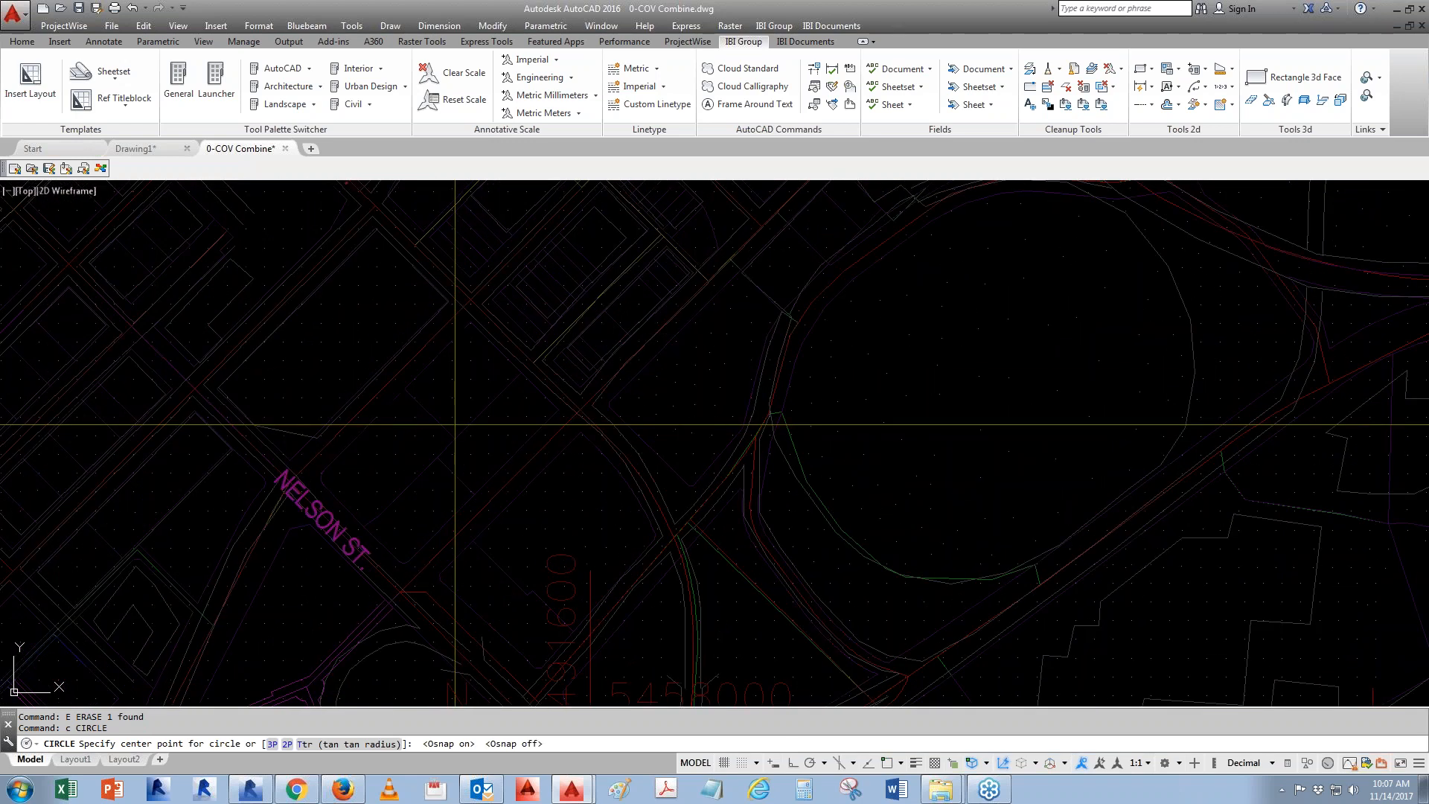
{"action": "left_click", "coordinate": [682, 395]}
{"action": "scroll", "coordinate": [956, 472], "scroll_direction": "down", "scroll_amount": 4}
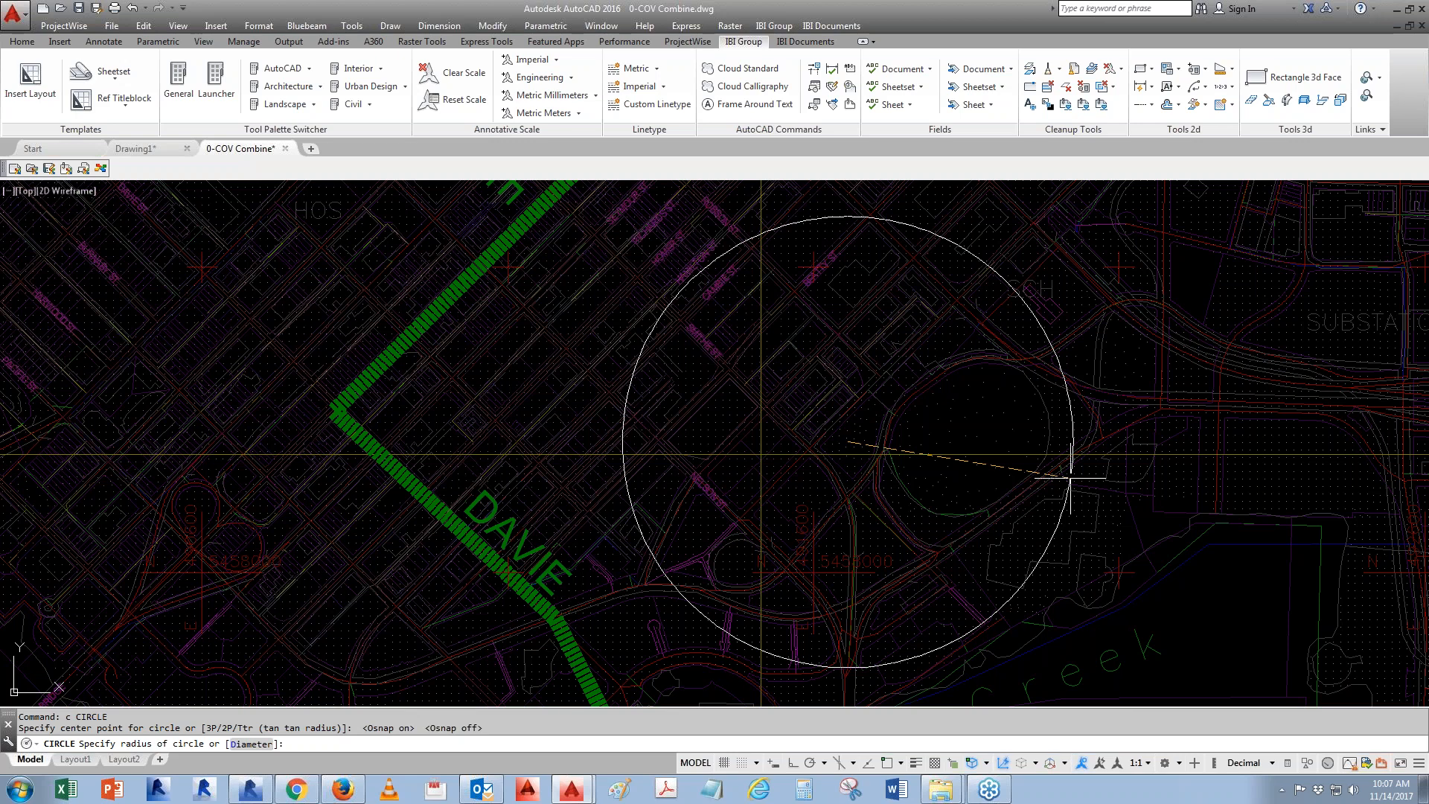
{"action": "left_click", "coordinate": [1134, 478]}
Copy the new downtown circle to the clipboard with base point 0,0
{"action": "middle_click_drag", "start_coordinate": [918, 513], "coordinate": [876, 454]}
{"action": "left_click", "coordinate": [1053, 551]}
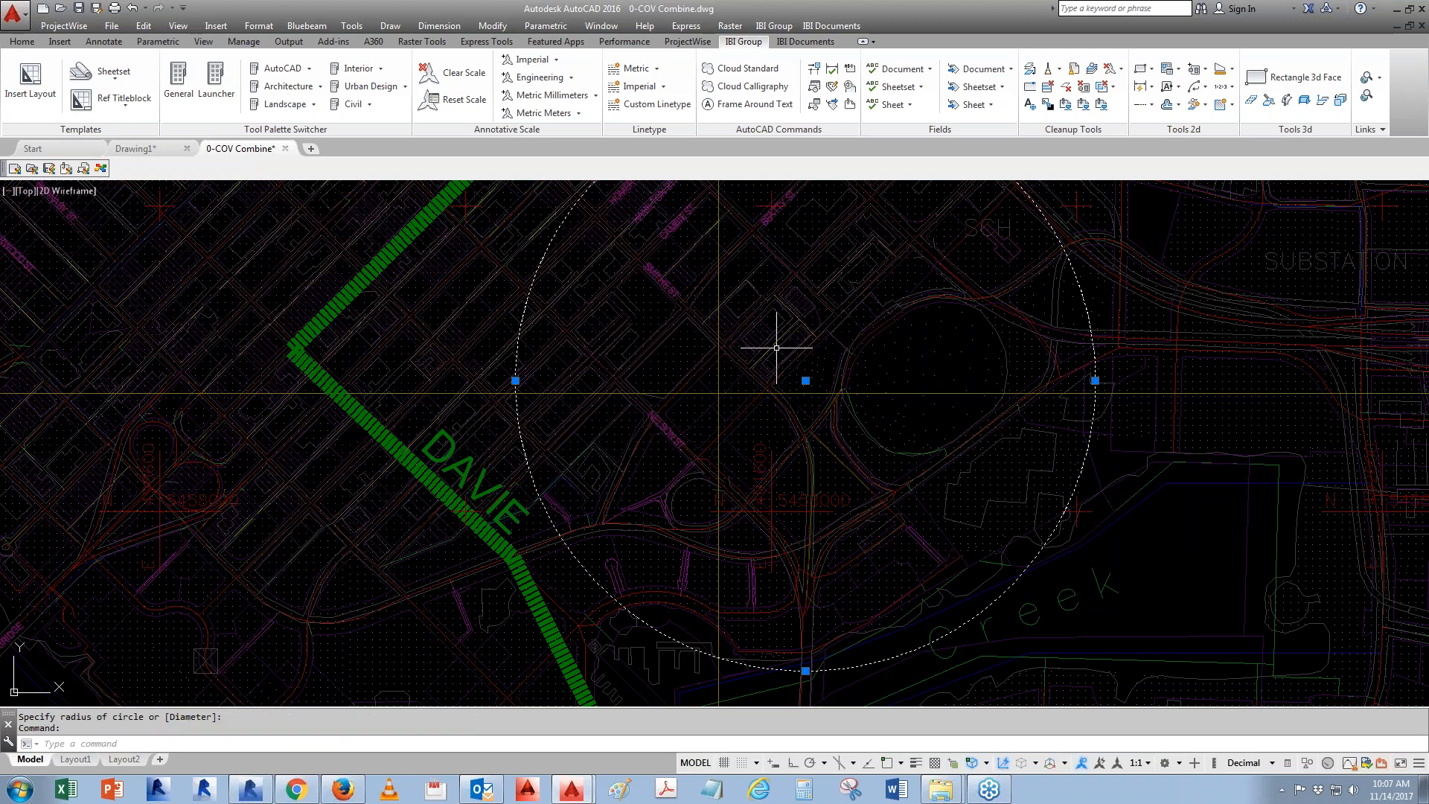
{"action": "middle_click_drag", "start_coordinate": [770, 371], "coordinate": [699, 434]}
{"action": "scroll", "coordinate": [781, 481], "scroll_direction": "down", "scroll_amount": 2}
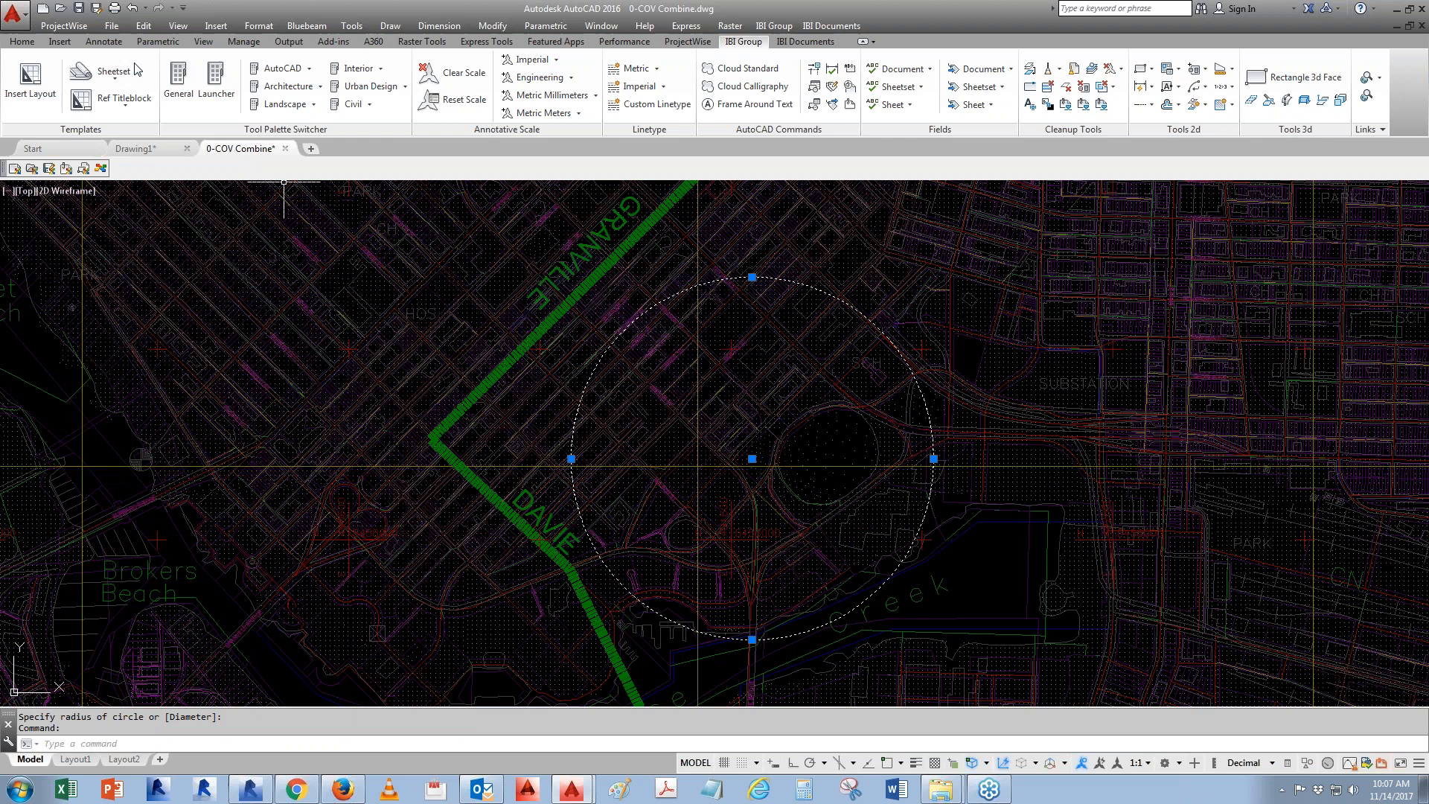
{"action": "left_click", "coordinate": [143, 26]}
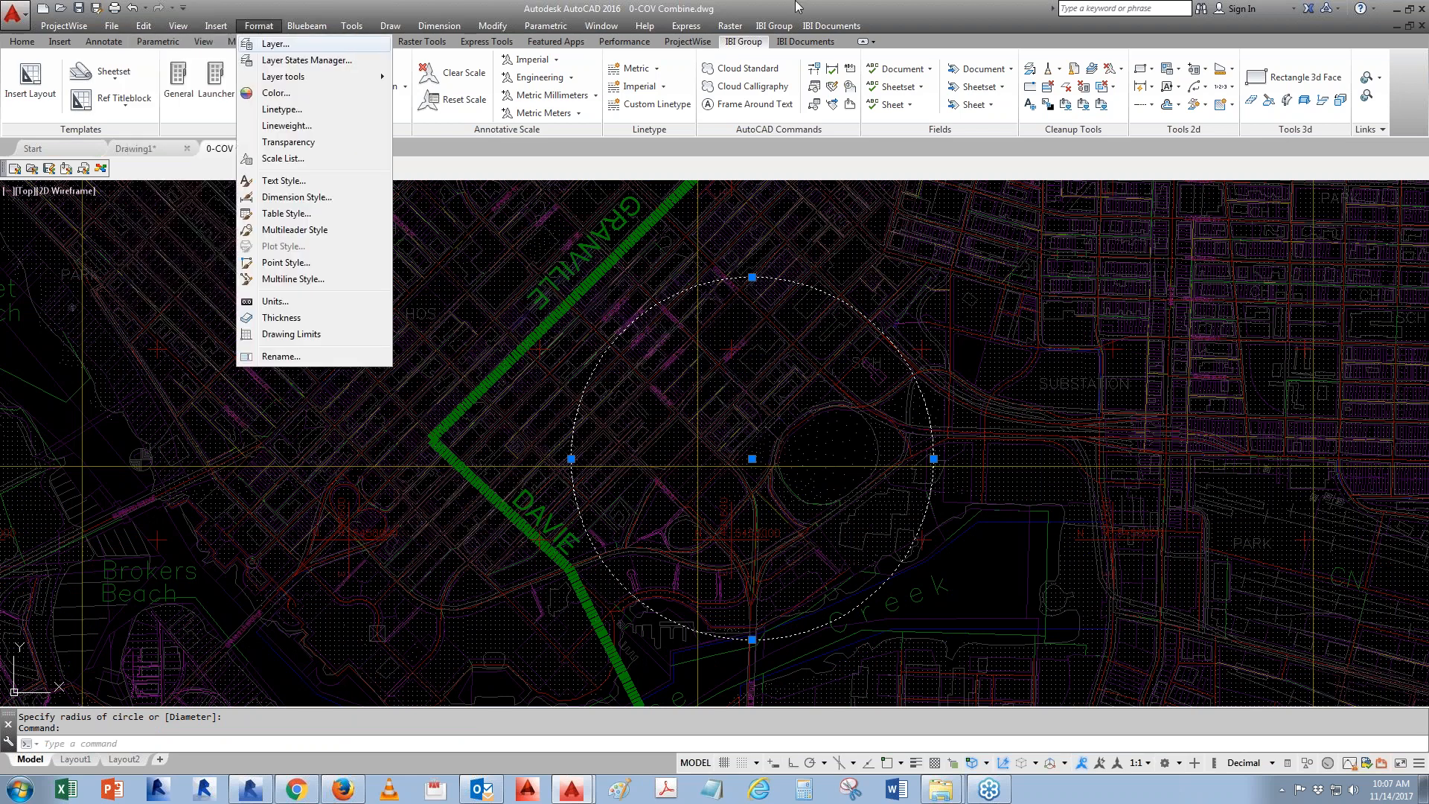
{"action": "left_click", "coordinate": [259, 26]}
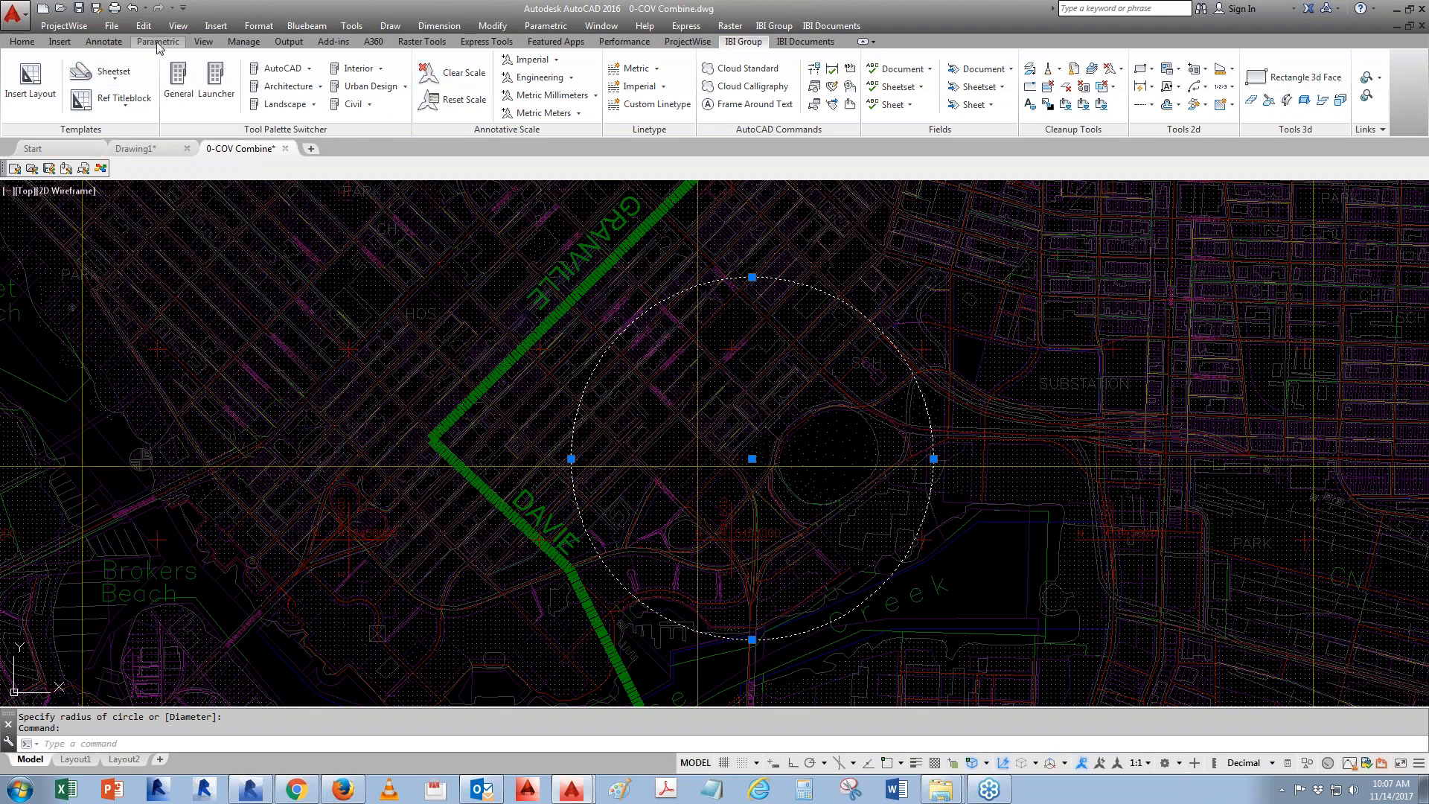
{"action": "left_click", "coordinate": [182, 8]}
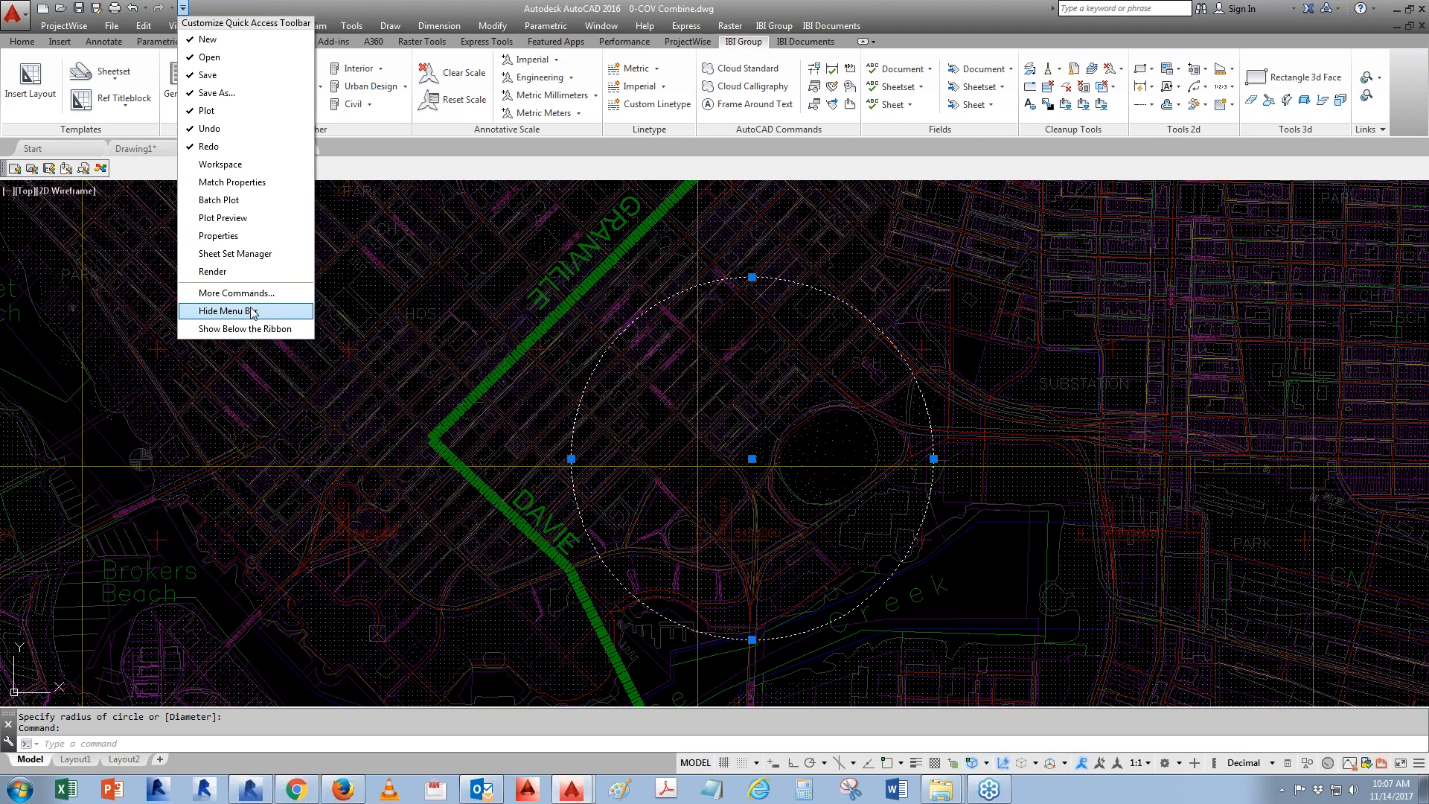
{"action": "left_click", "coordinate": [433, 17]}
{"action": "left_click", "coordinate": [146, 27]}
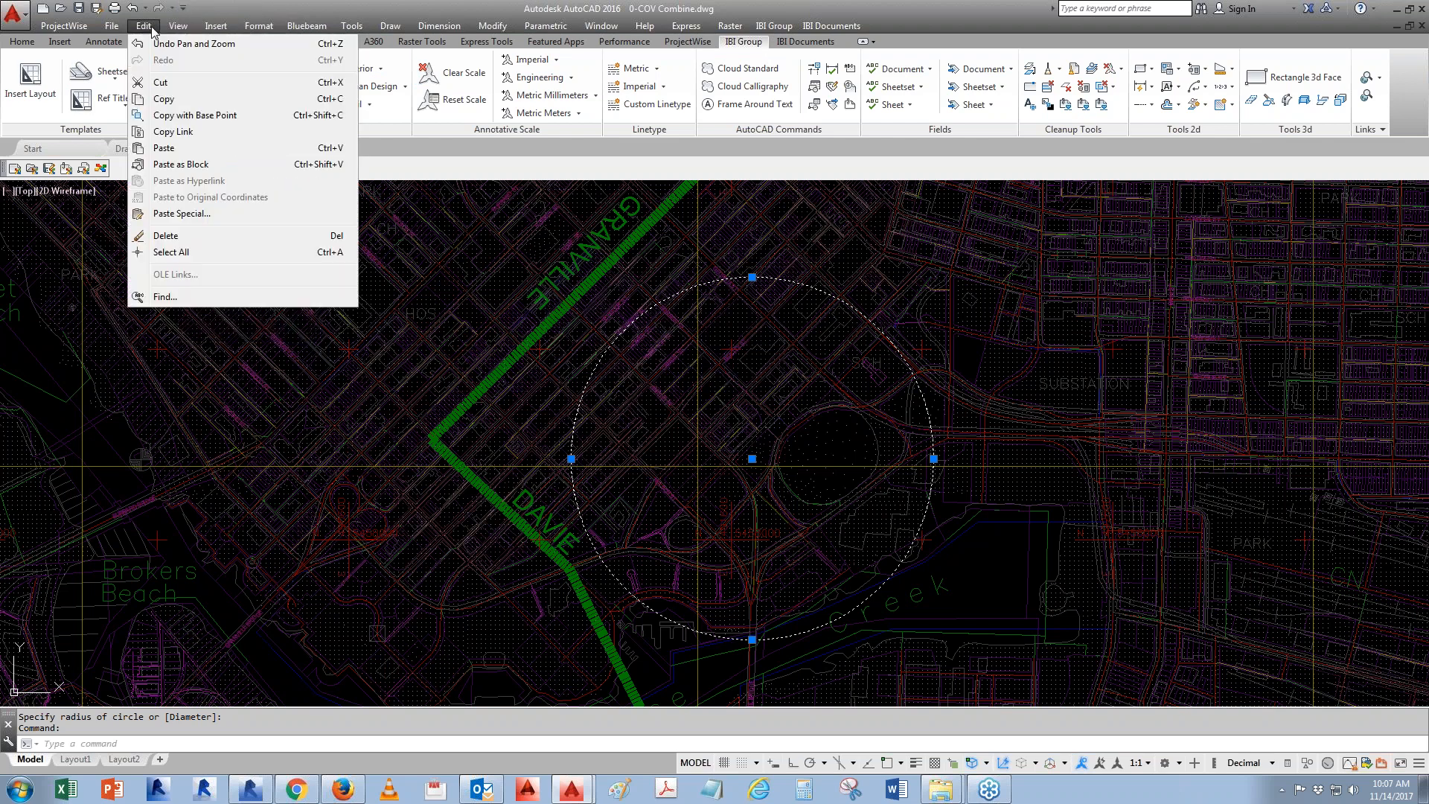
{"action": "left_click", "coordinate": [192, 118]}
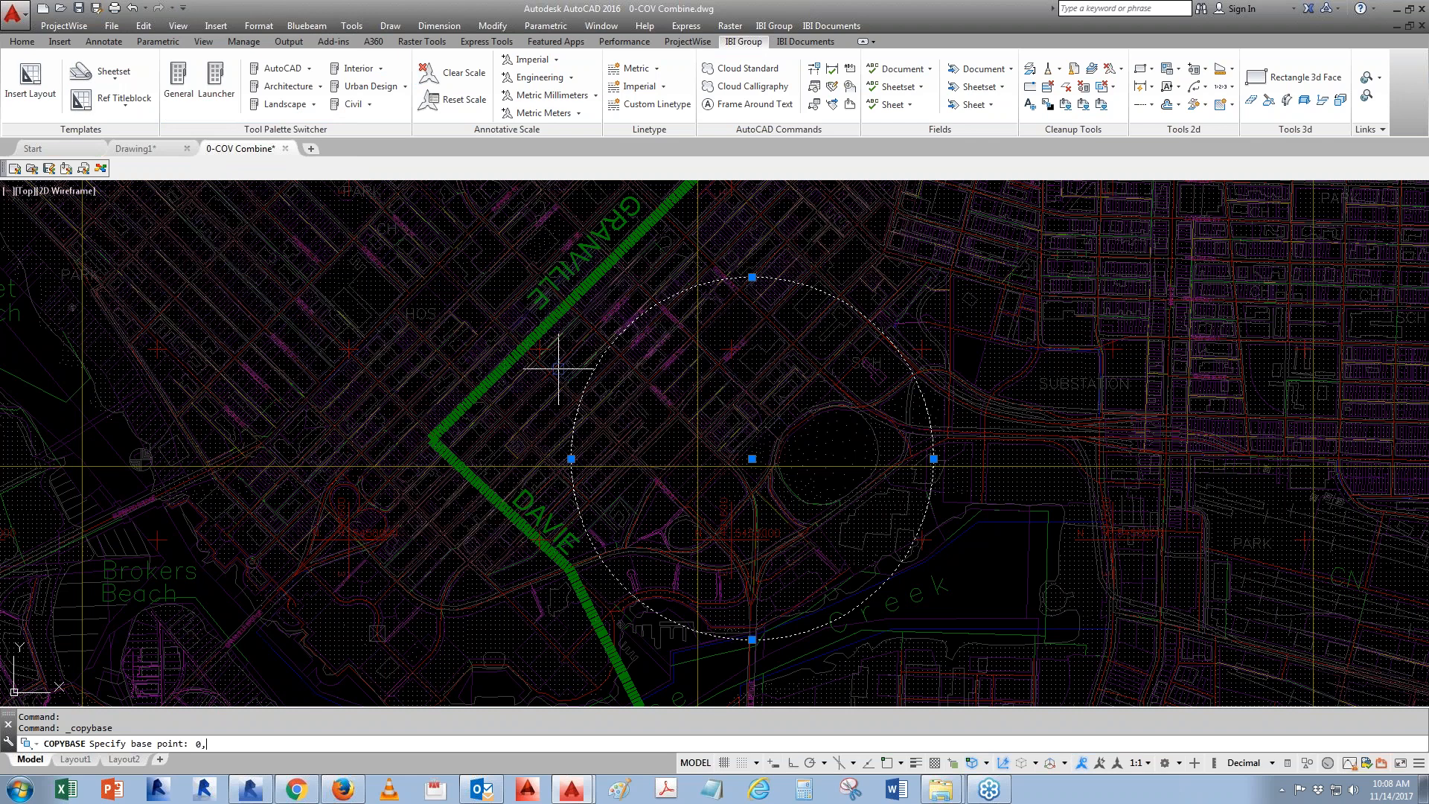
{"action": "type", "text": "0,0"}
{"action": "key", "text": "Return"}
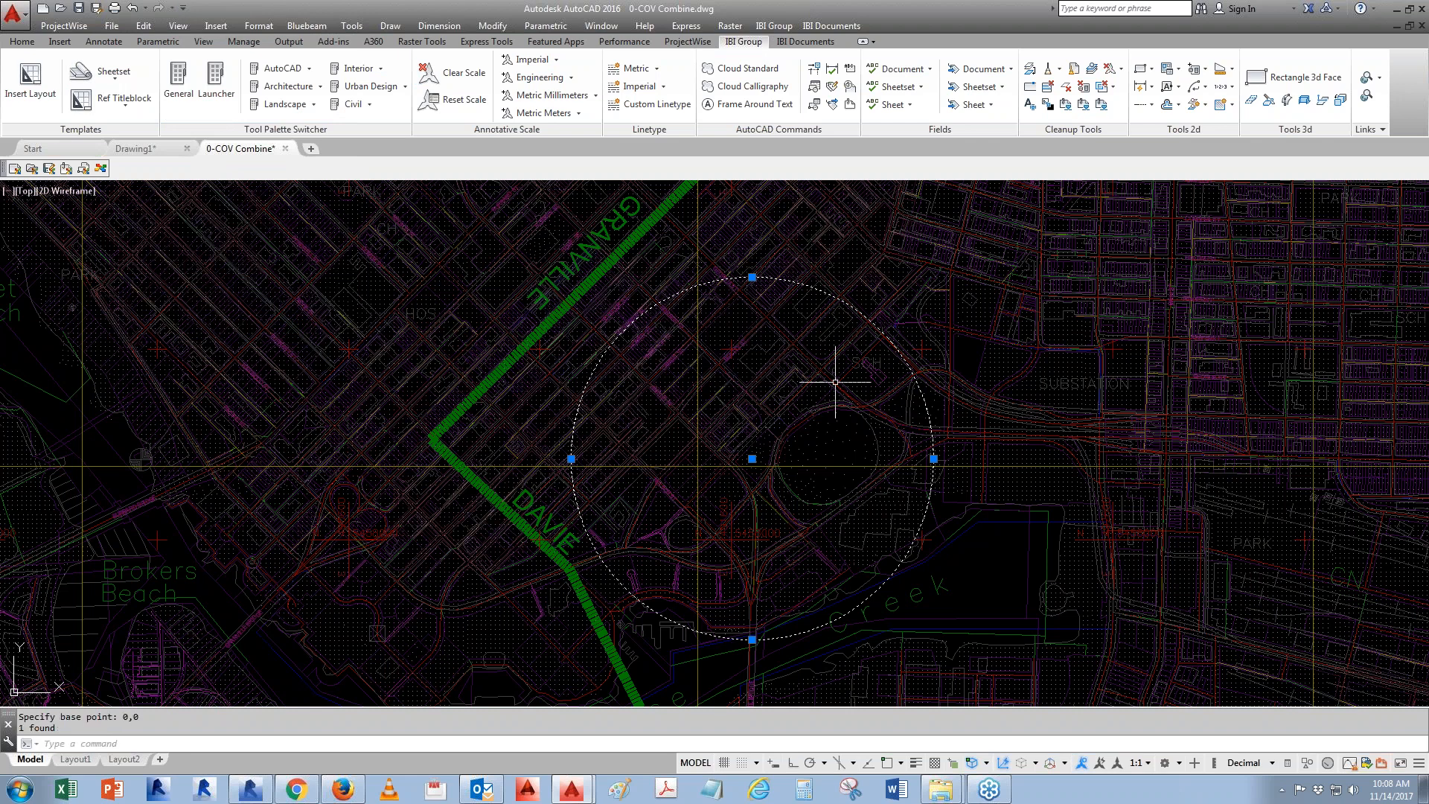
{"action": "key", "text": "Escape"}
Open the cadastral property boundaries xref from the downtown site area of the combined map as its own drawing
{"action": "scroll", "coordinate": [744, 521], "scroll_direction": "up", "scroll_amount": 5}
{"action": "scroll", "coordinate": [818, 298], "scroll_direction": "up", "scroll_amount": 5}
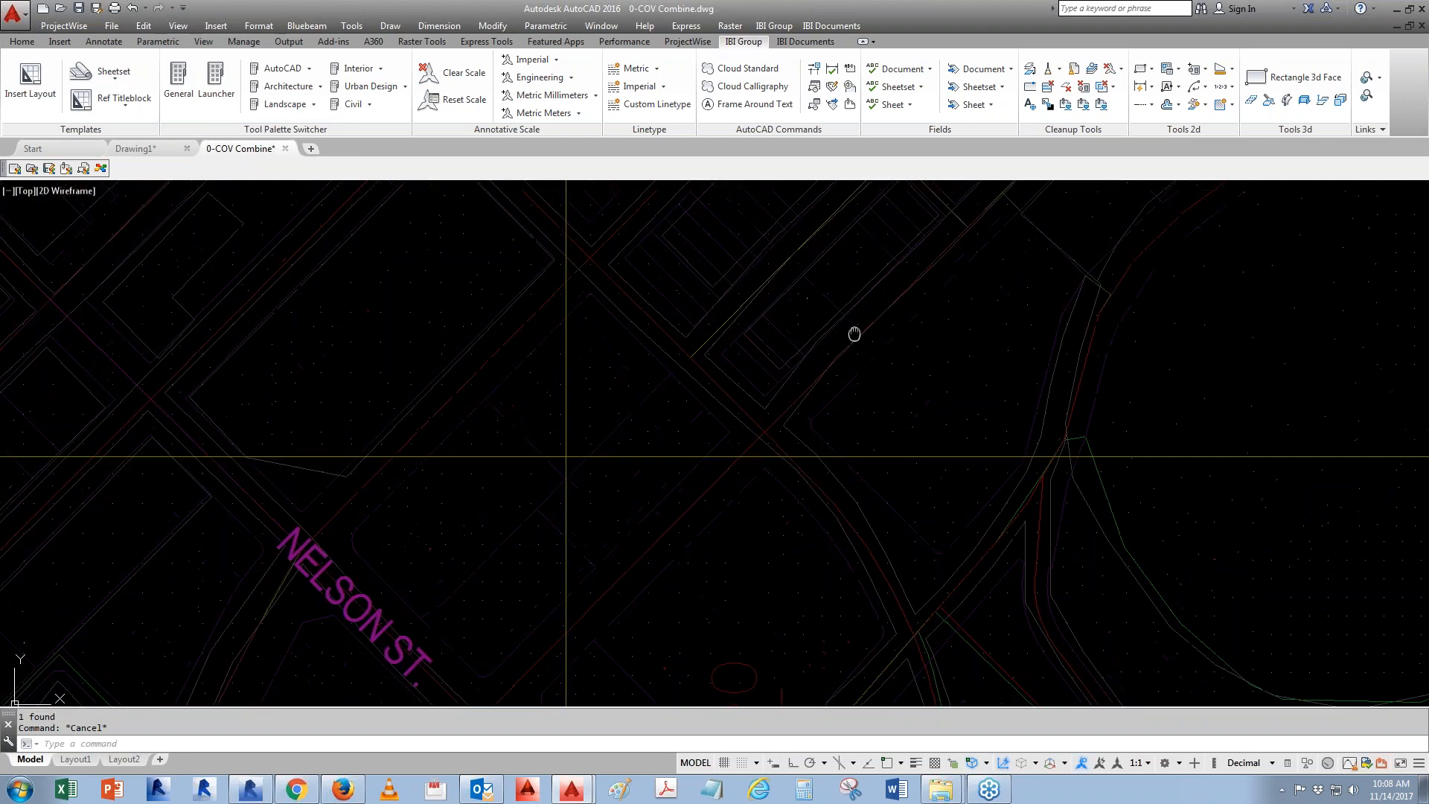
{"action": "left_click", "coordinate": [711, 401]}
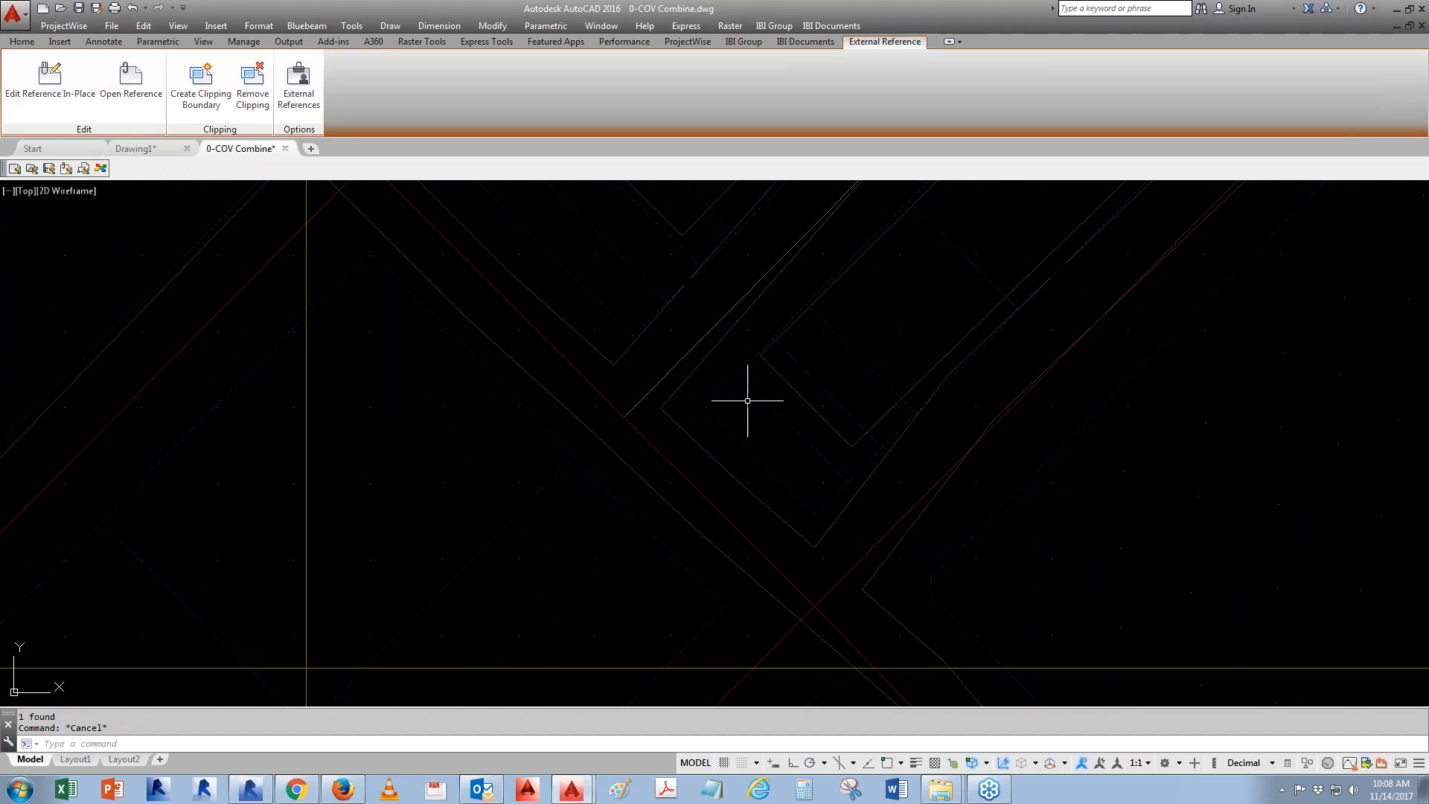
{"action": "right_click", "coordinate": [738, 380]}
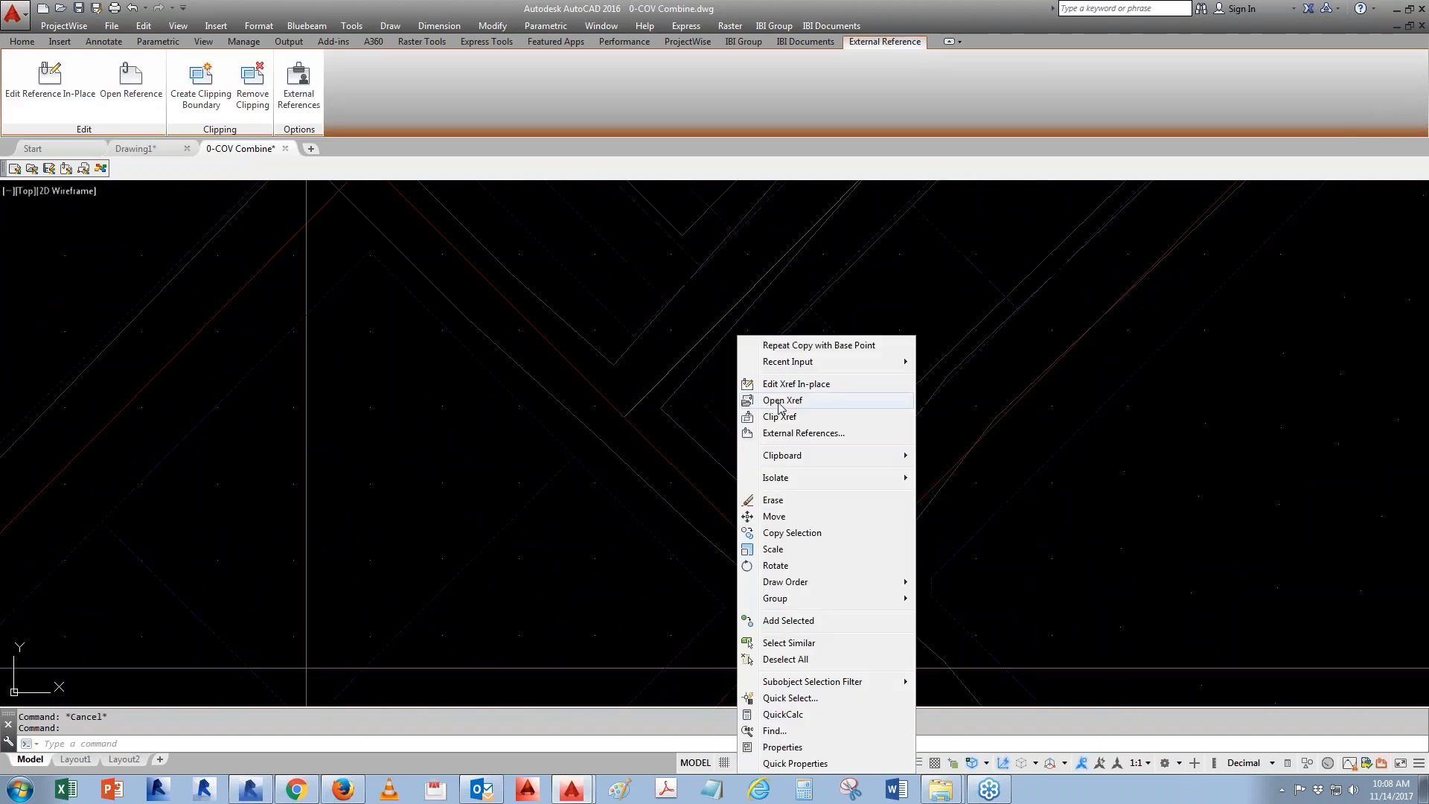
{"action": "left_click", "coordinate": [779, 401]}
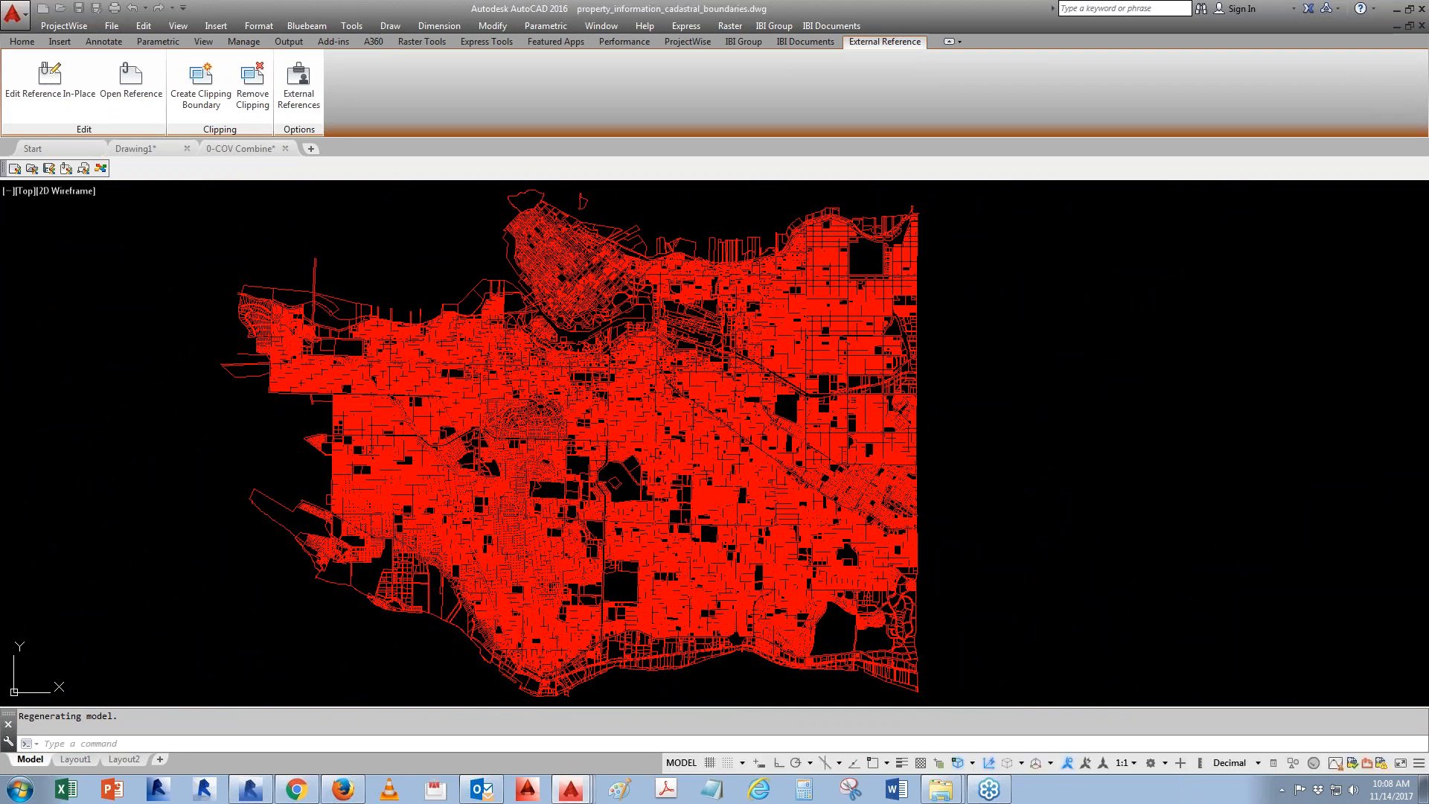
Paste the copied site circle into the cadastral boundaries drawing at its original coordinates
{"action": "left_click", "coordinate": [145, 26]}
{"action": "left_click", "coordinate": [228, 198]}
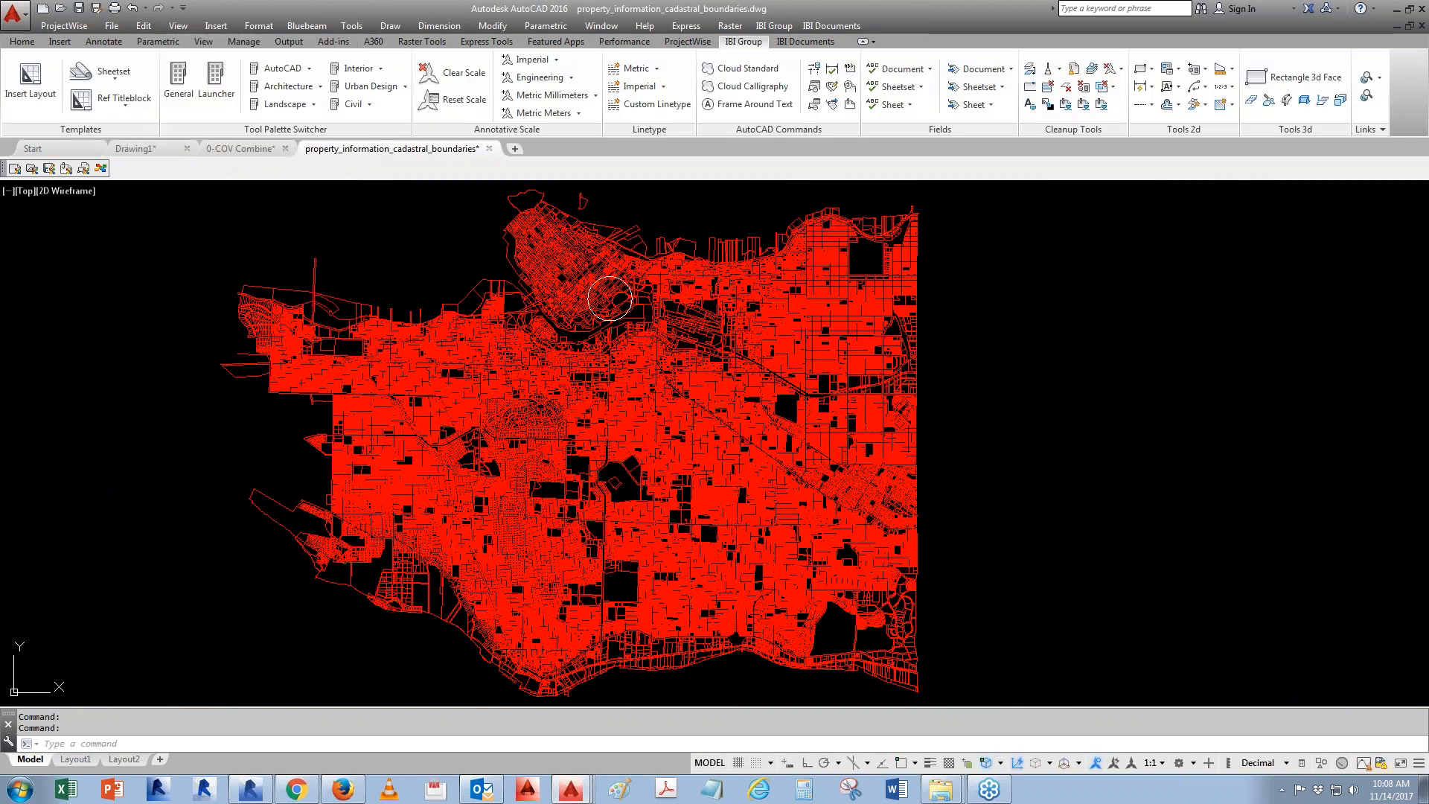
{"action": "scroll", "coordinate": [614, 275], "scroll_direction": "up", "scroll_amount": 2}
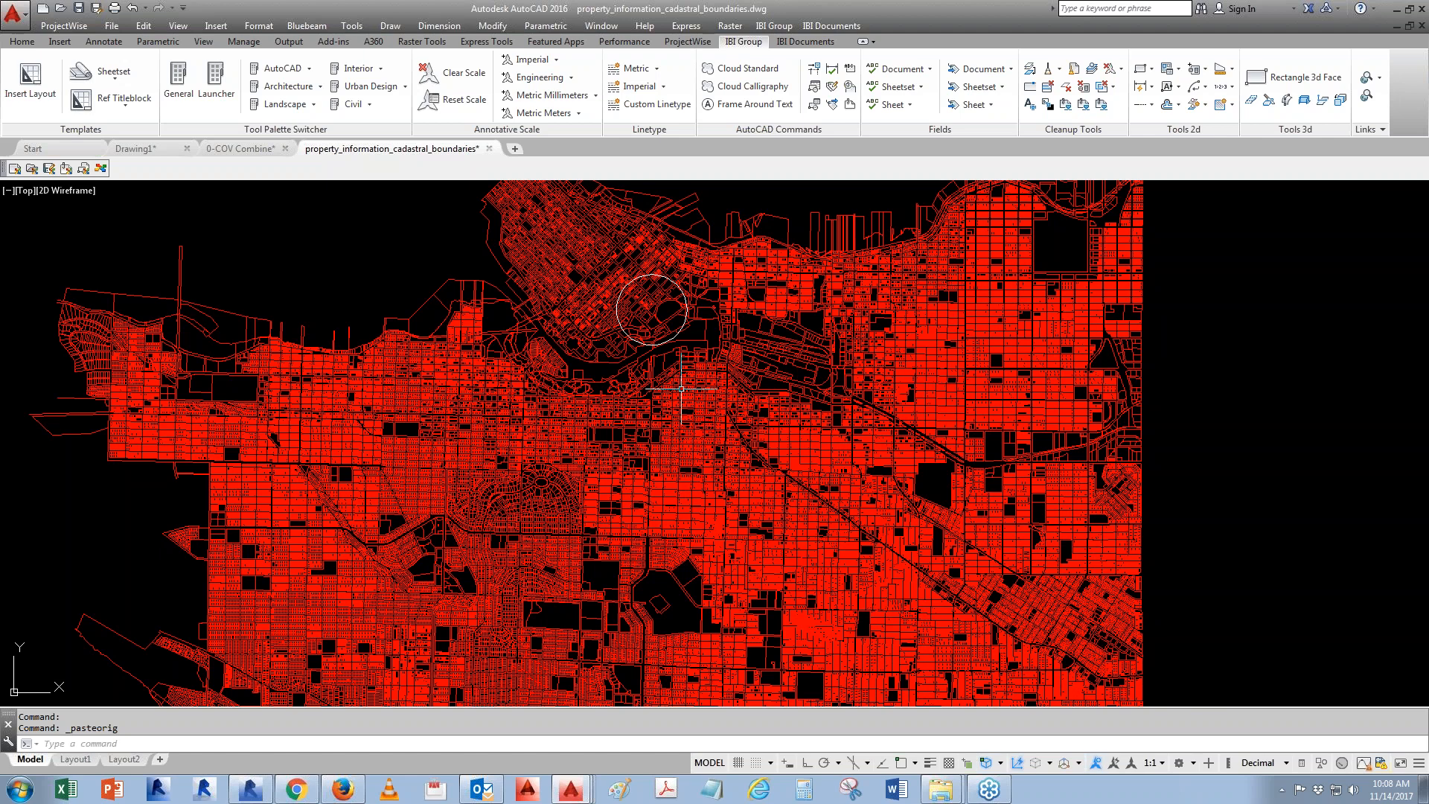
{"action": "scroll", "coordinate": [616, 261], "scroll_direction": "up", "scroll_amount": 4}
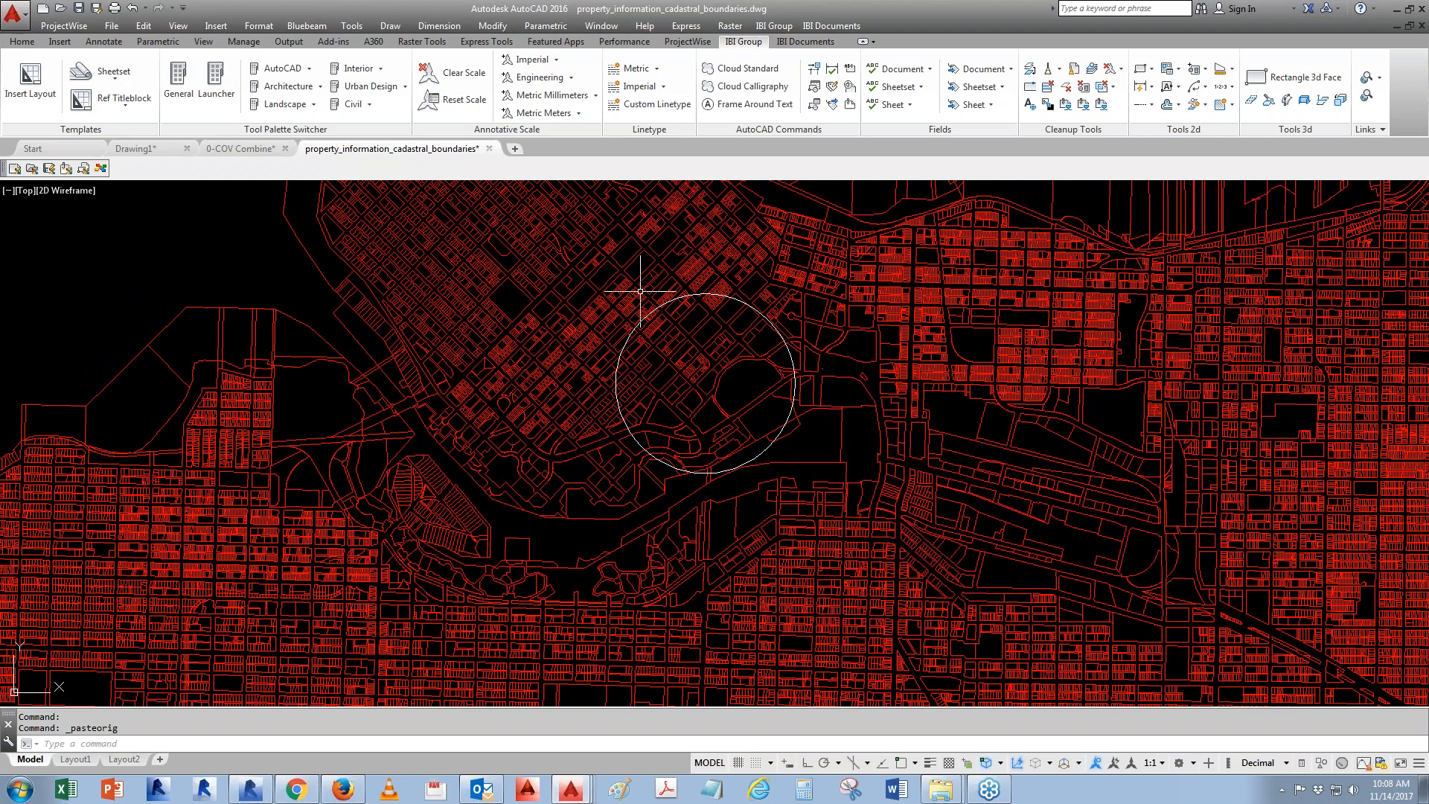
{"action": "scroll", "coordinate": [675, 293], "scroll_direction": "up", "scroll_amount": 2}
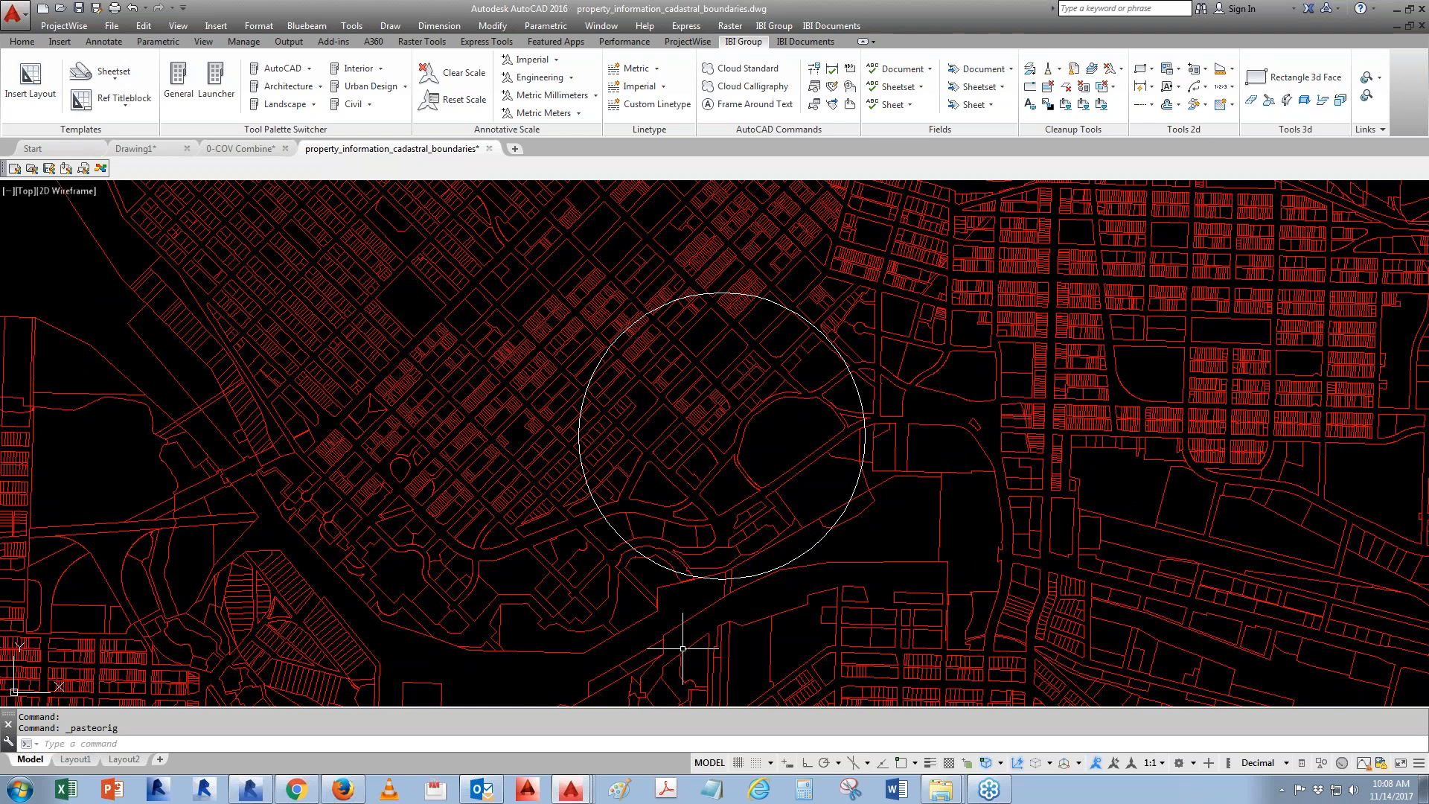
Copy the property lines in and around the circle, together with the circle, using base point 0,0
{"action": "left_click", "coordinate": [549, 642]}
{"action": "left_click", "coordinate": [897, 314]}
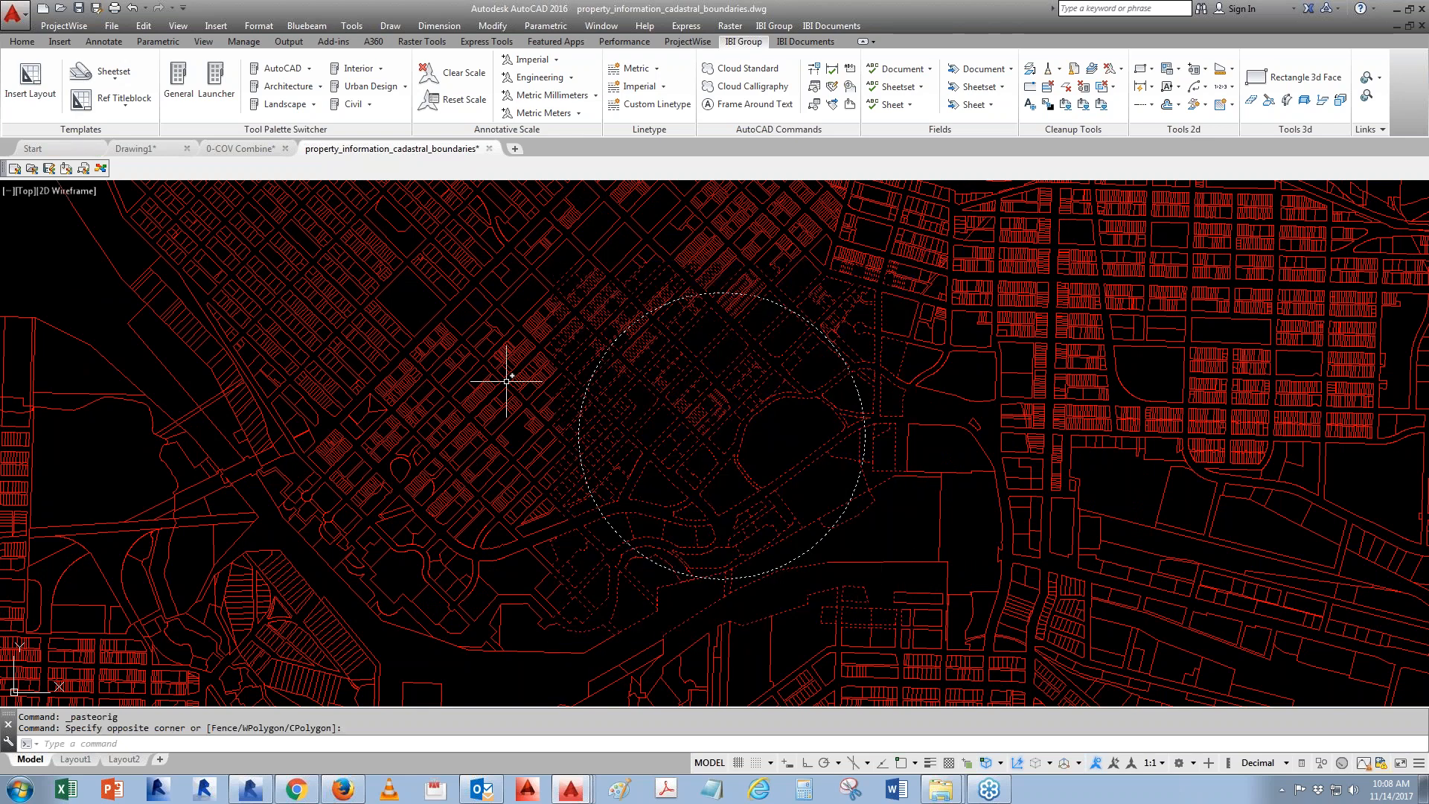
{"action": "left_click", "coordinate": [143, 26]}
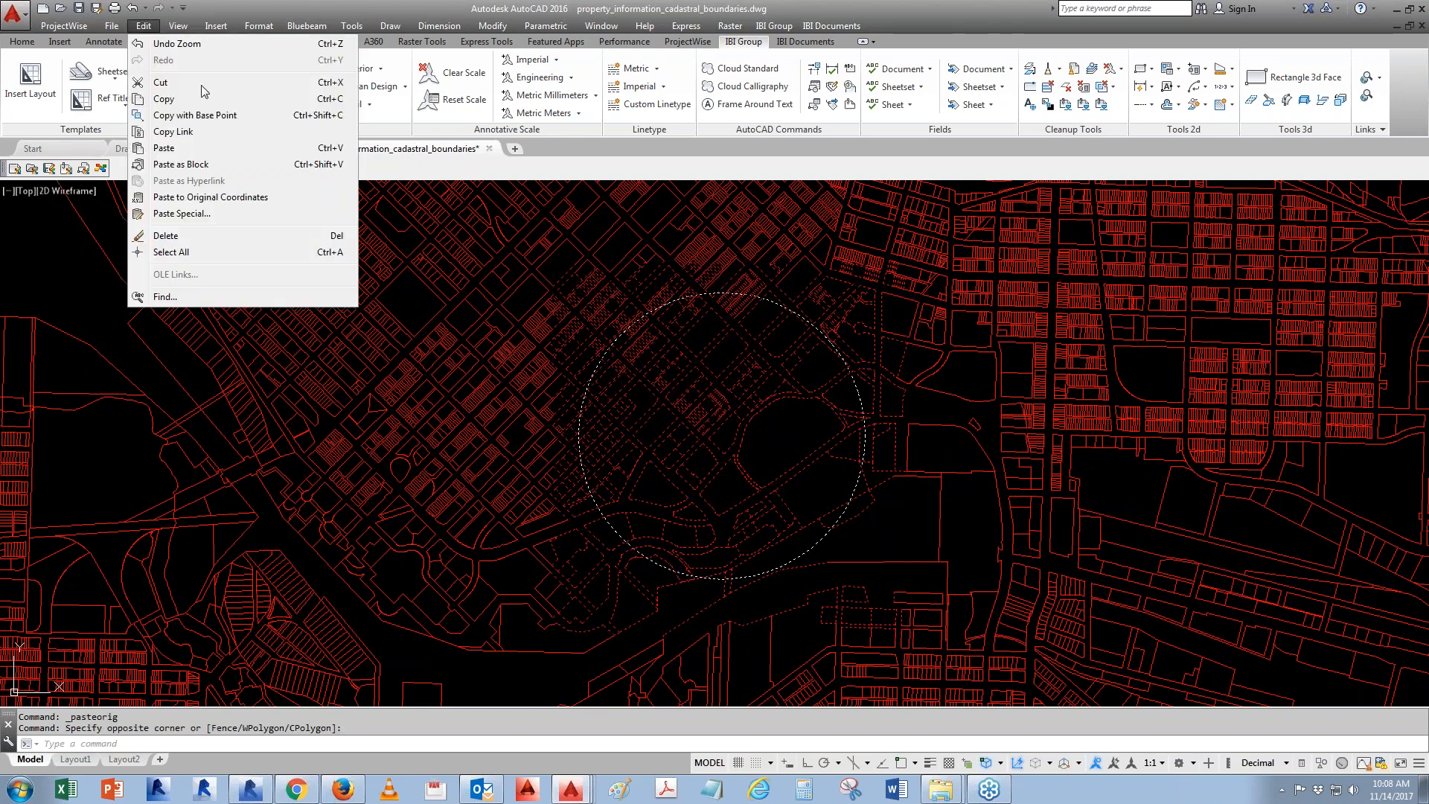
{"action": "left_click", "coordinate": [250, 116]}
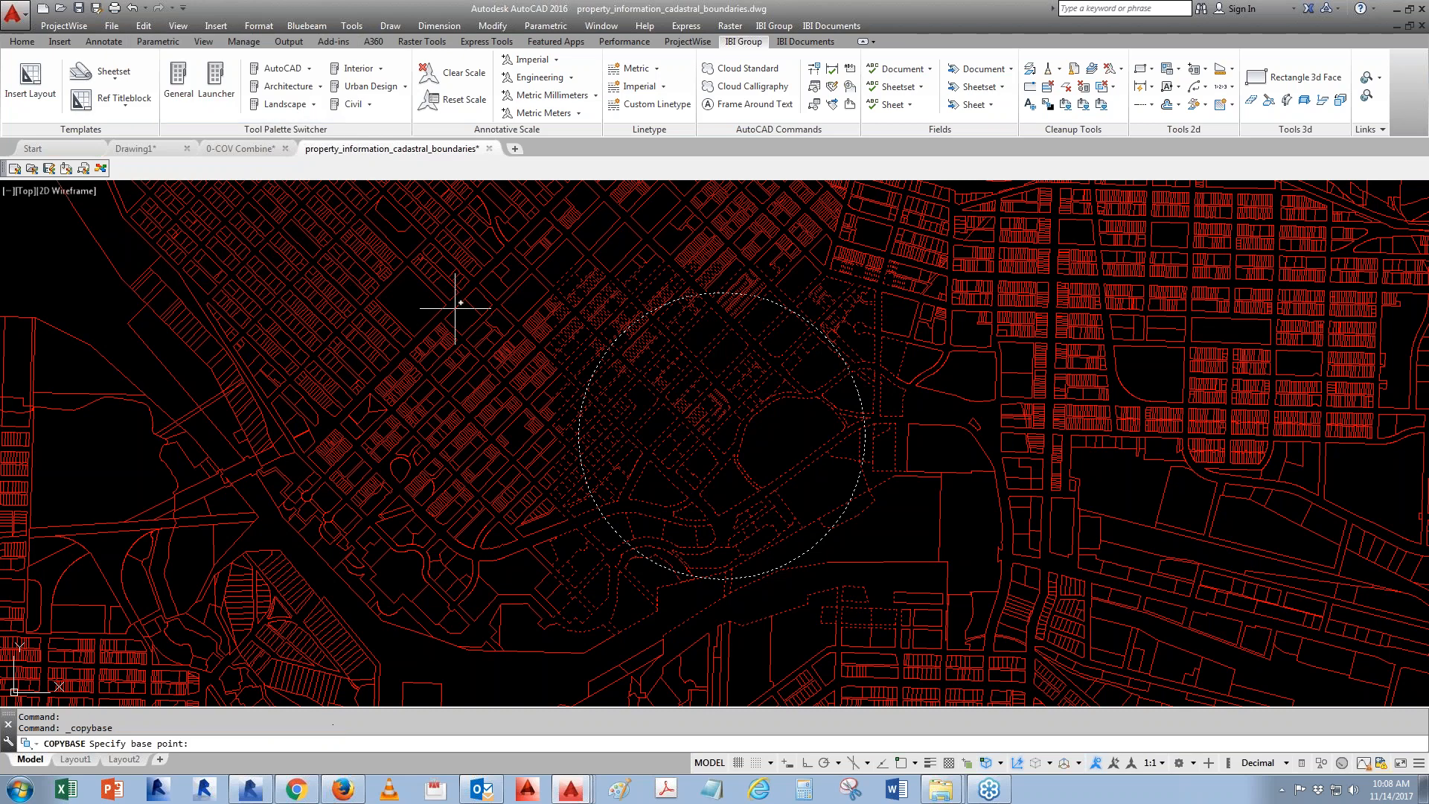
{"action": "key", "text": "Return"}
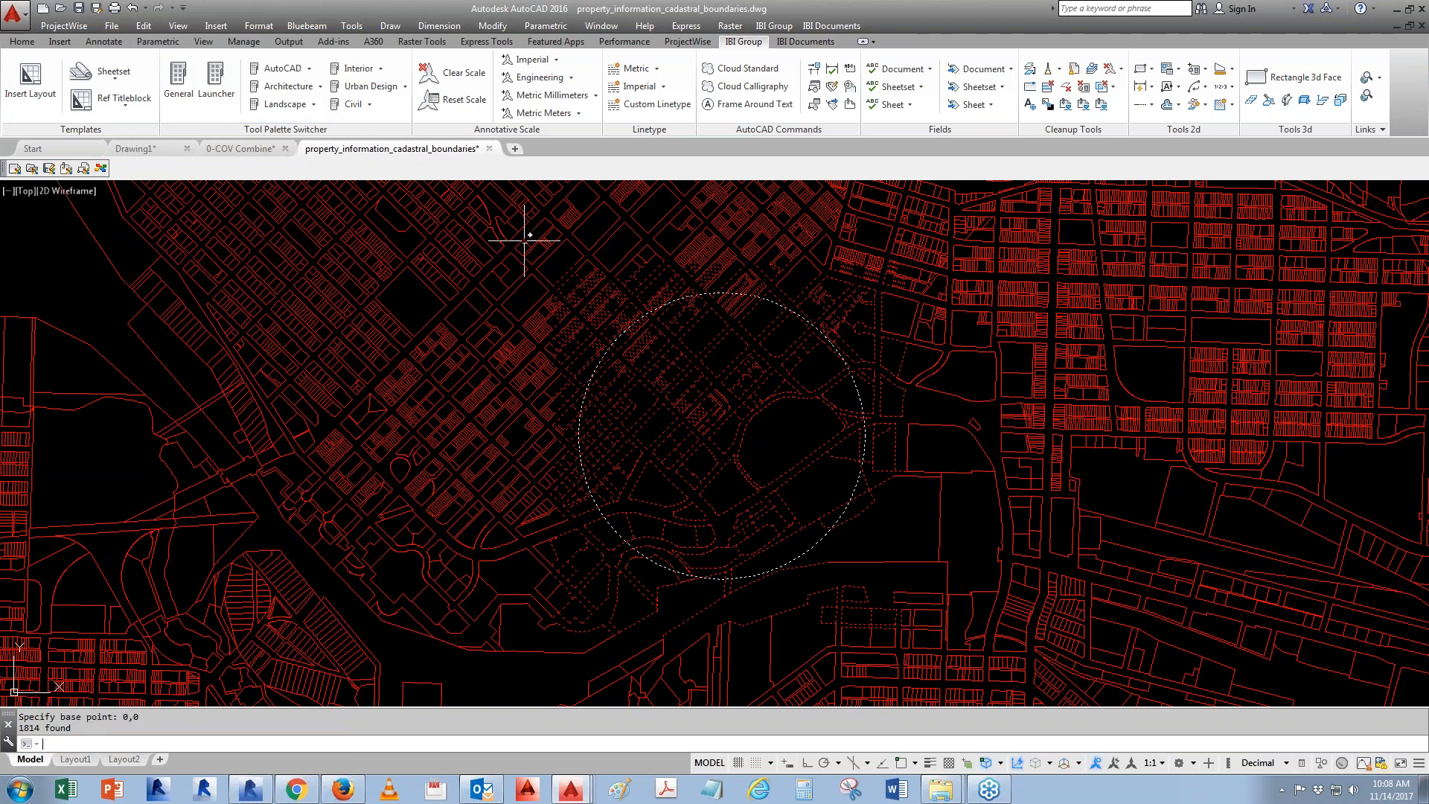
Paste the copied property lines and circle into Drawing1 at their original coordinates and fit the drawing extents in view
{"action": "left_click", "coordinate": [141, 151]}
{"action": "left_click", "coordinate": [144, 26]}
{"action": "left_click", "coordinate": [224, 196]}
{"action": "type", "text": "z"}
{"action": "key", "text": "Return"}
{"action": "type", "text": "e"}
{"action": "key", "text": "Return"}
{"action": "mouse_move", "coordinate": [534, 601]}
{"action": "middle_mouse_down"}
{"action": "mouse_move", "coordinate": [459, 510]}
{"action": "mouse_move", "coordinate": [412, 552]}
{"action": "middle_mouse_up"}
{"action": "middle_click_drag", "start_coordinate": [619, 470], "coordinate": [629, 495]}
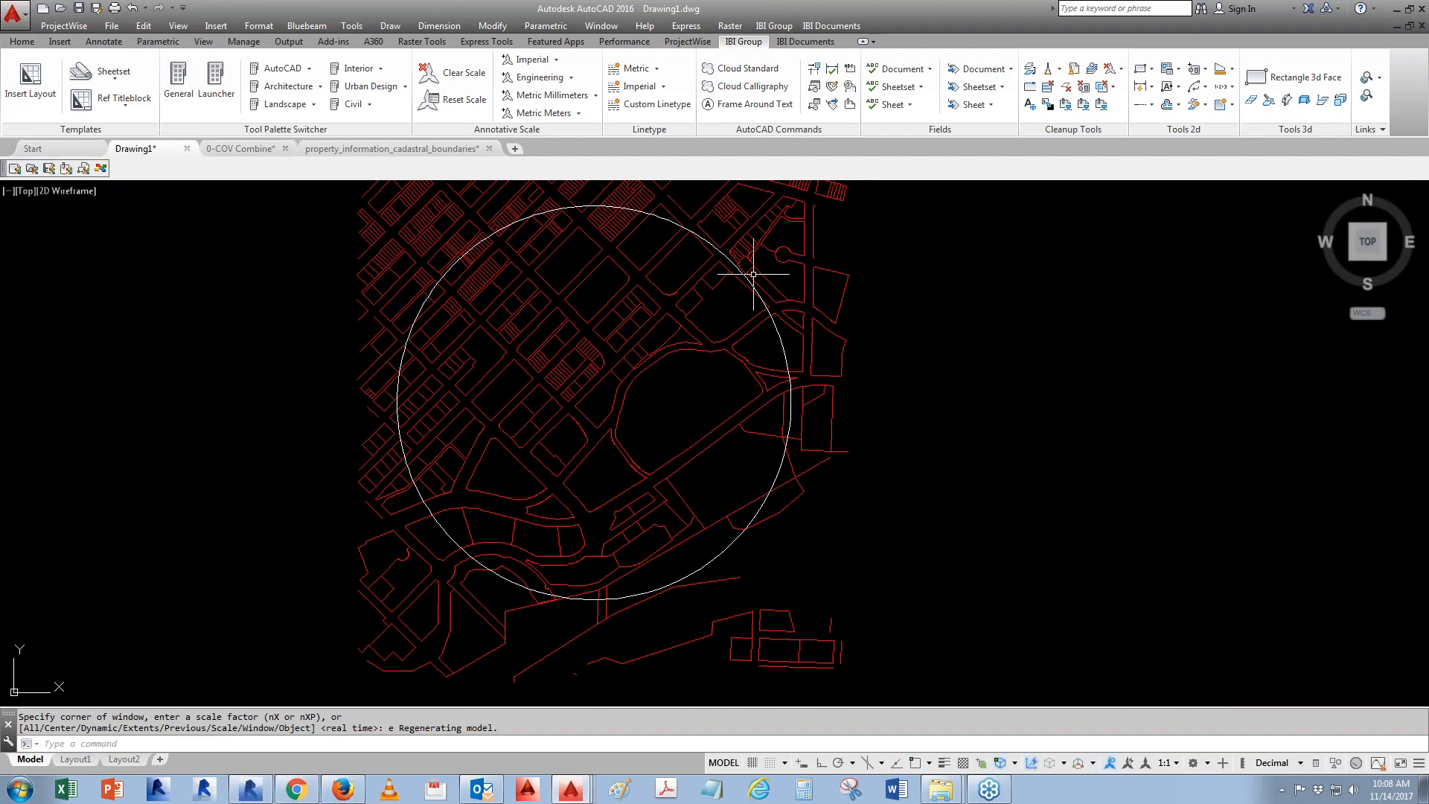
Copy only the site circle in Drawing1 to the clipboard with base point 0,0
{"action": "left_click", "coordinate": [648, 213]}
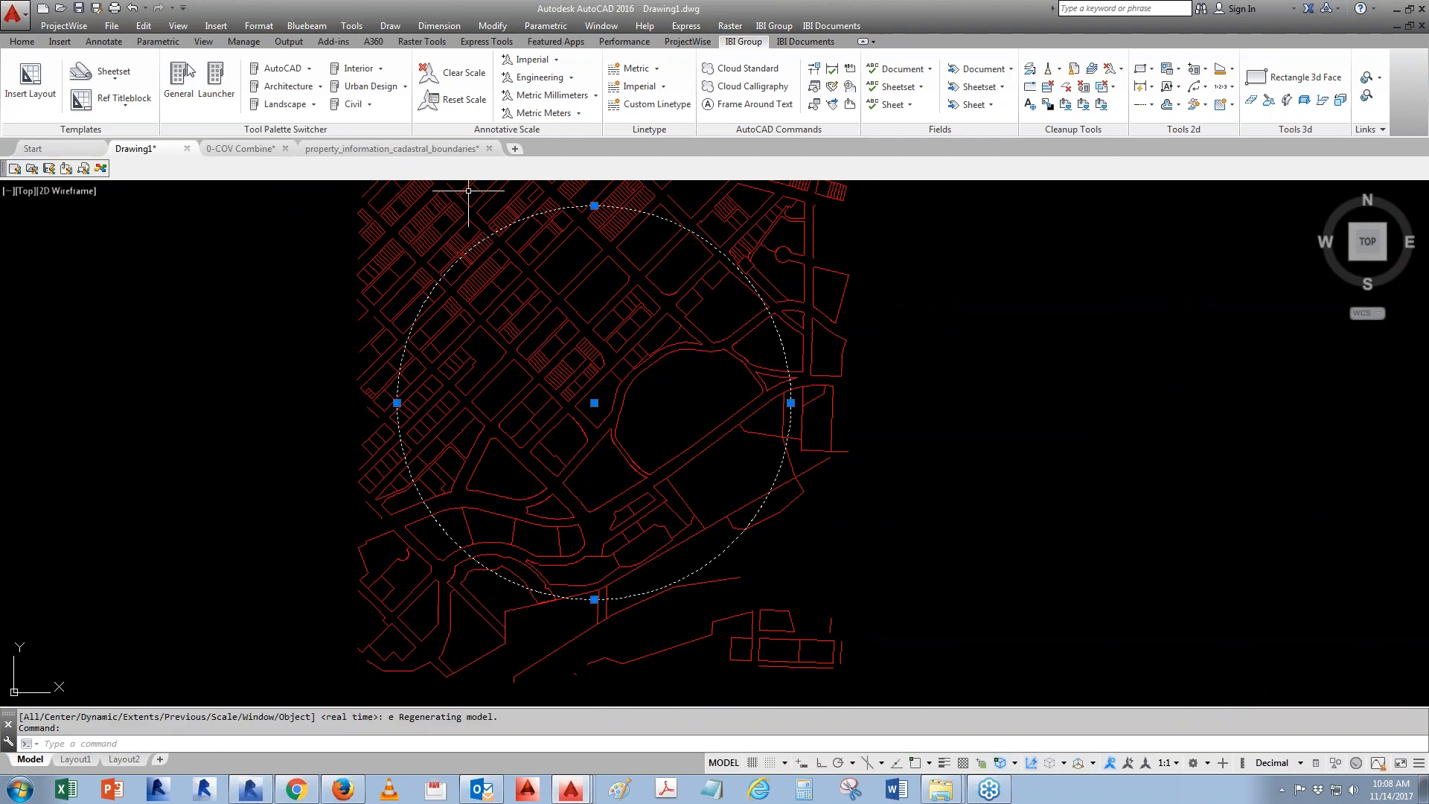
{"action": "left_click", "coordinate": [147, 27]}
{"action": "left_click", "coordinate": [196, 116]}
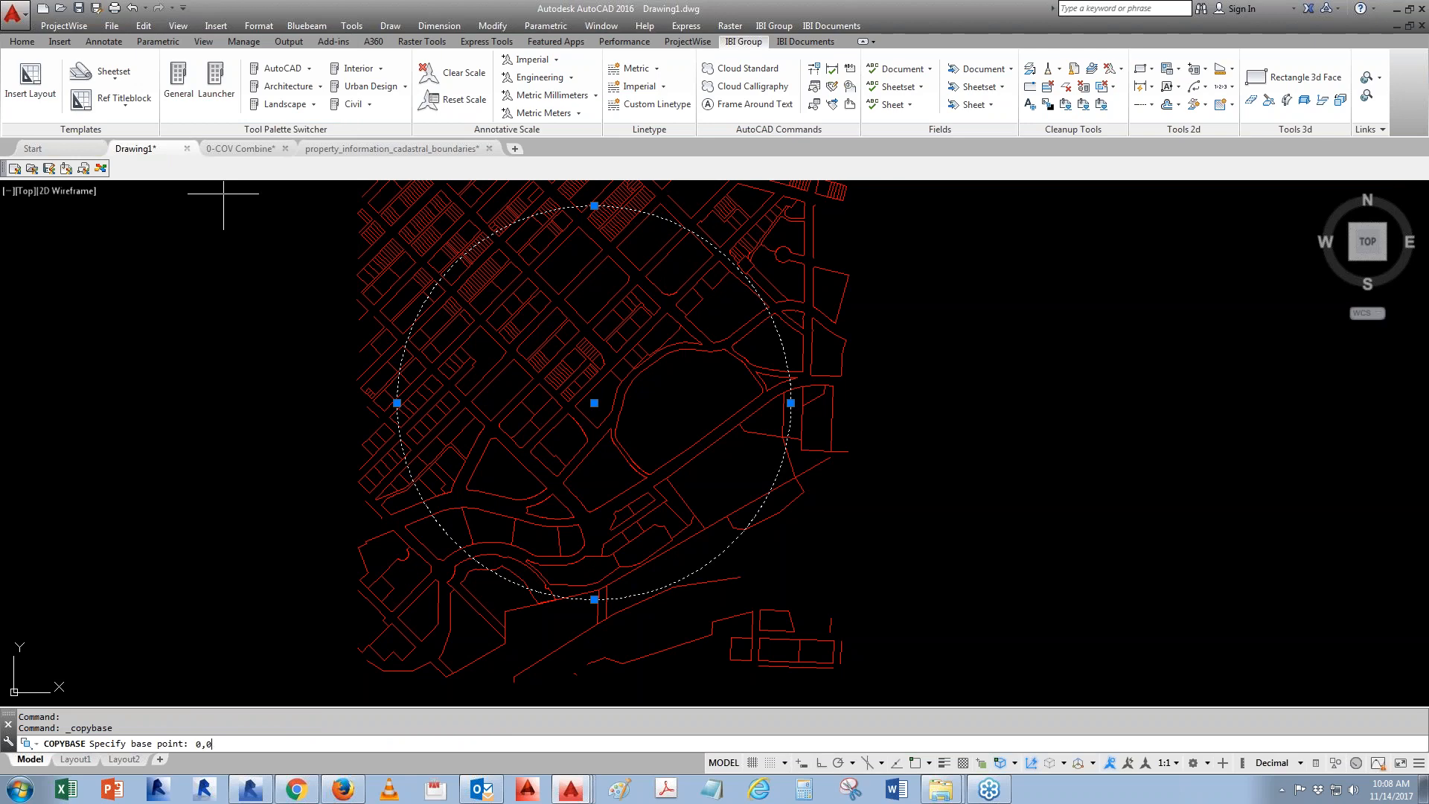
{"action": "type", "text": "0,0"}
{"action": "key", "text": "Return"}
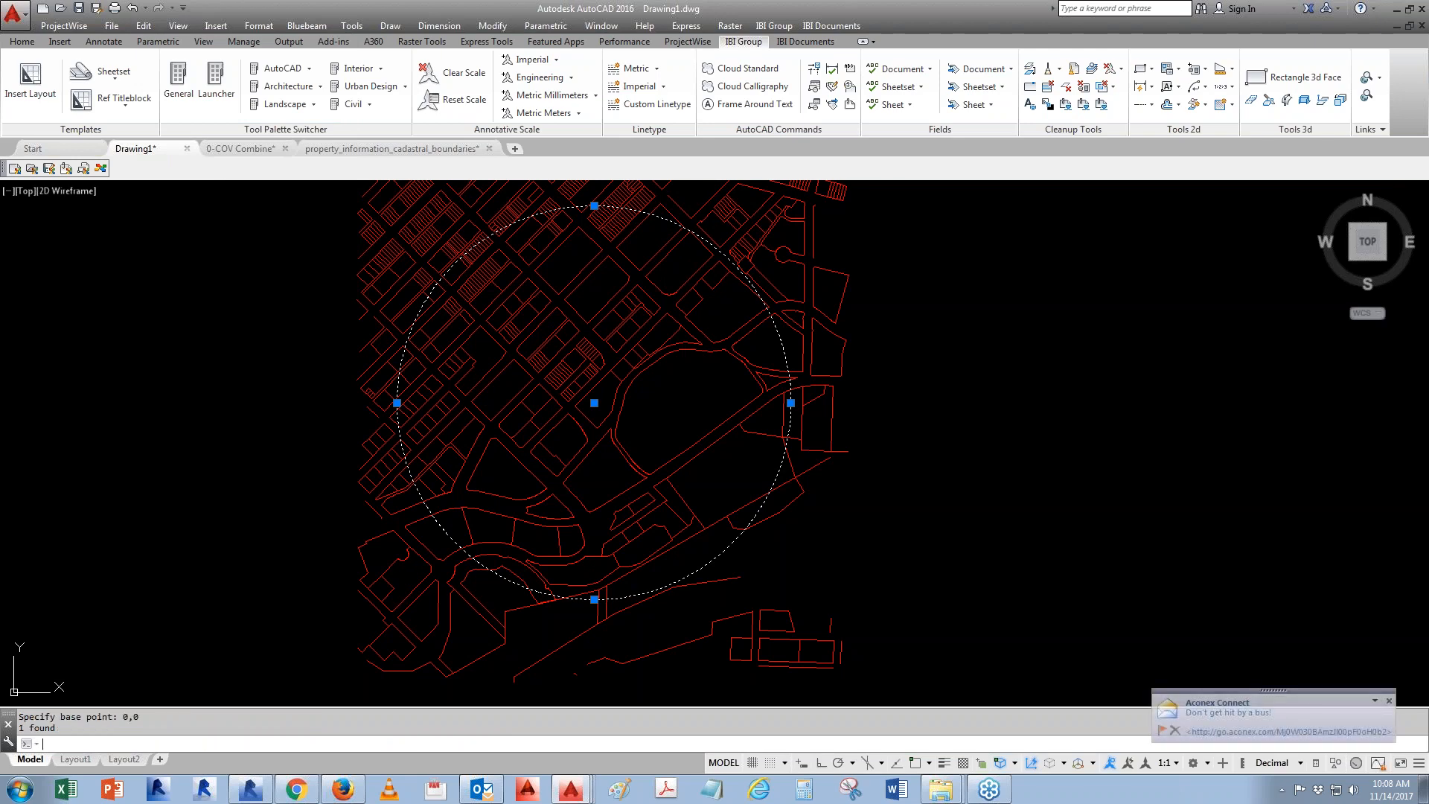
Close the property_information_cadastral_boundaries drawing and open the DEM elevation points xref from 0-COV Combine
{"action": "left_click", "coordinate": [402, 151]}
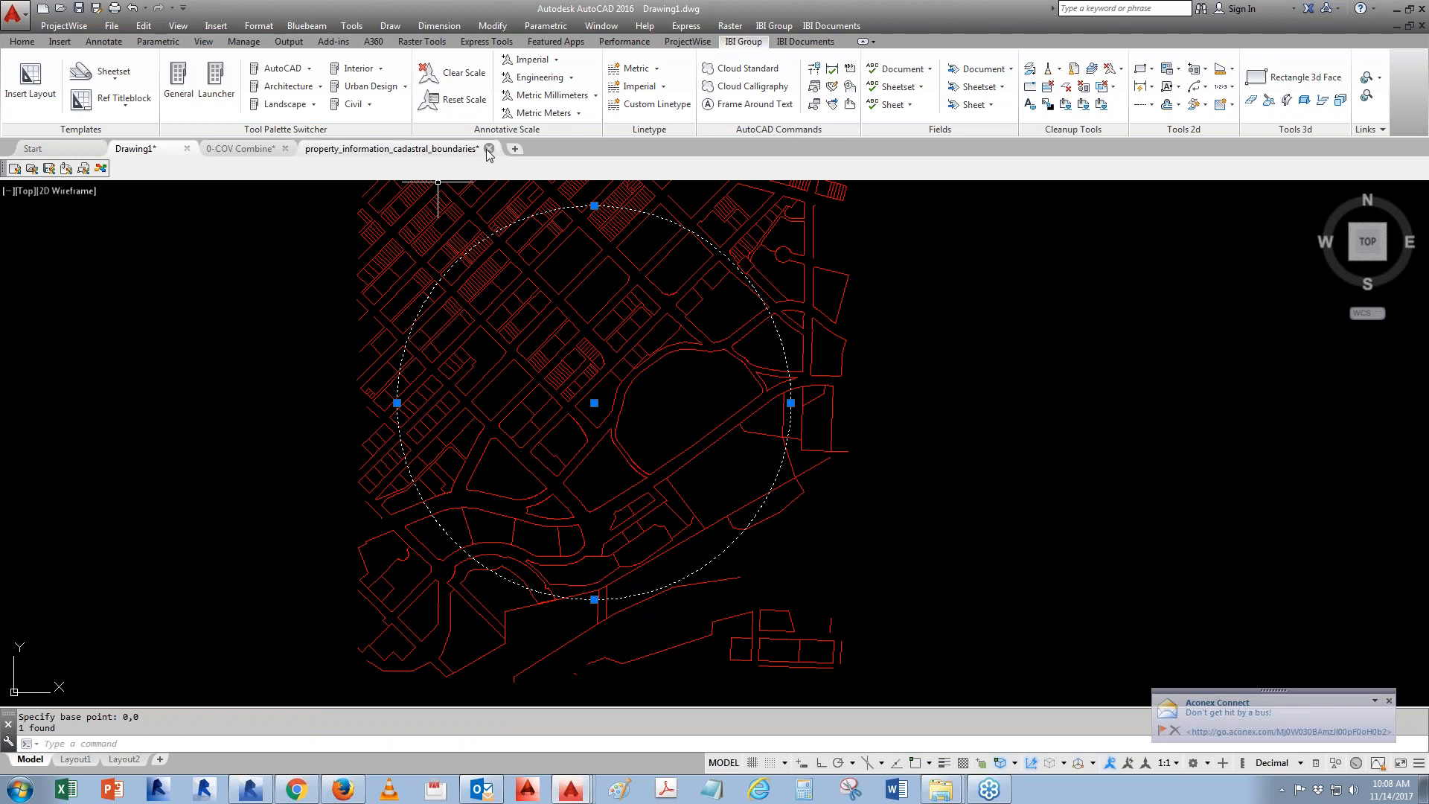
{"action": "left_click", "coordinate": [771, 431]}
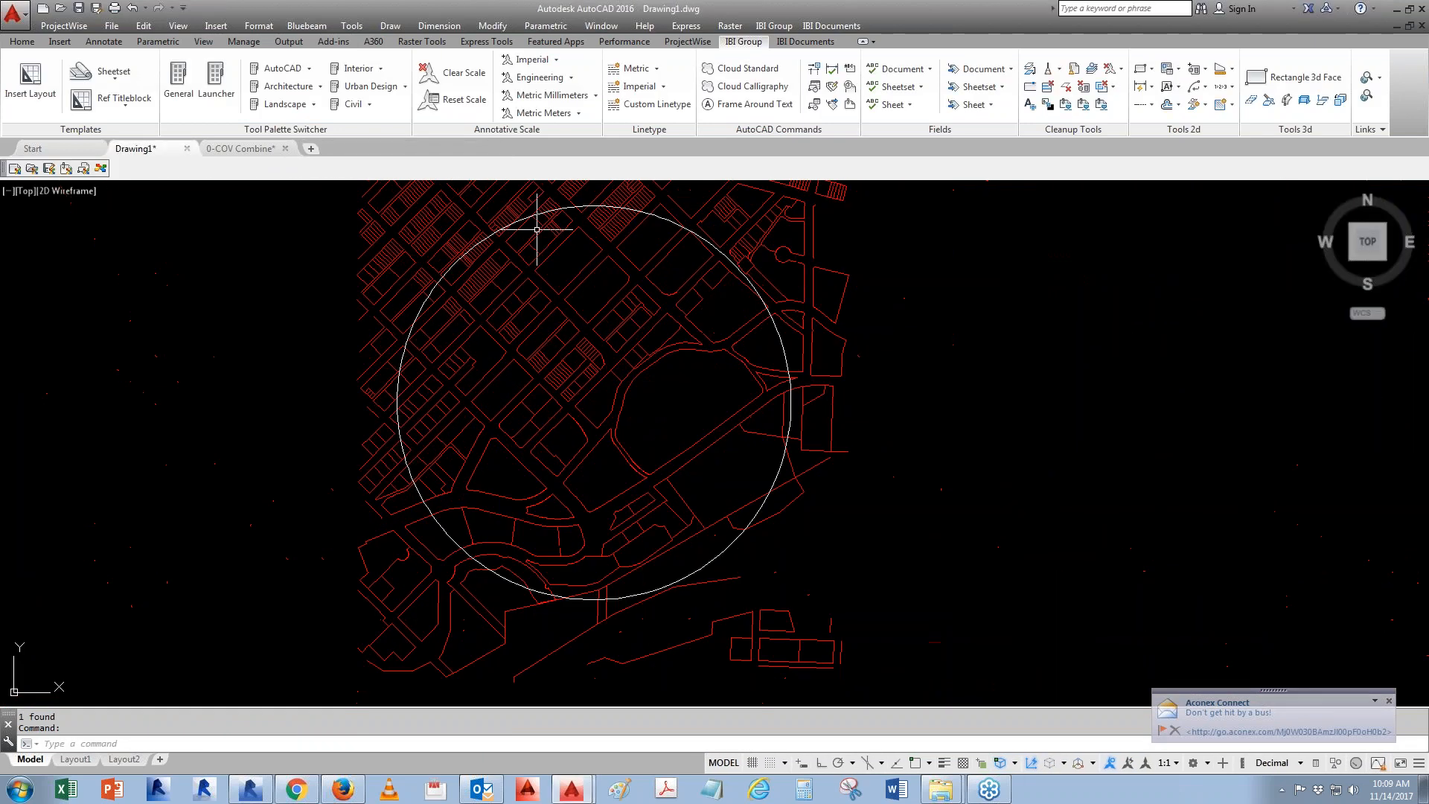
{"action": "left_click", "coordinate": [248, 152]}
{"action": "key", "text": "Escape"}
{"action": "left_click", "coordinate": [751, 421]}
{"action": "left_click", "coordinate": [749, 415]}
{"action": "right_click", "coordinate": [745, 408]}
{"action": "left_click", "coordinate": [792, 400]}
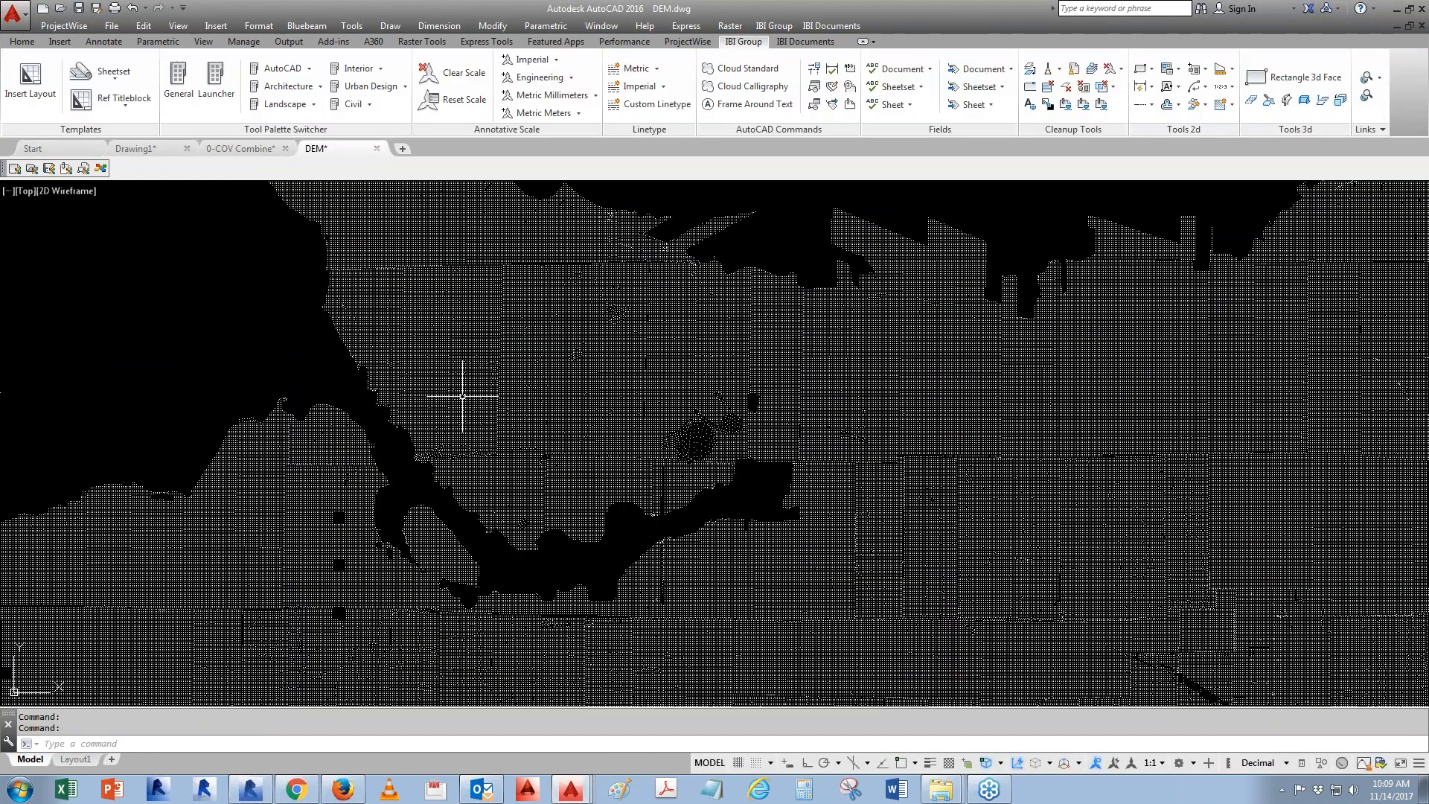
Measure the distance between two horizontally neighbouring elevation points in the DEM grid
{"action": "scroll", "coordinate": [513, 409], "scroll_direction": "up", "scroll_amount": 3}
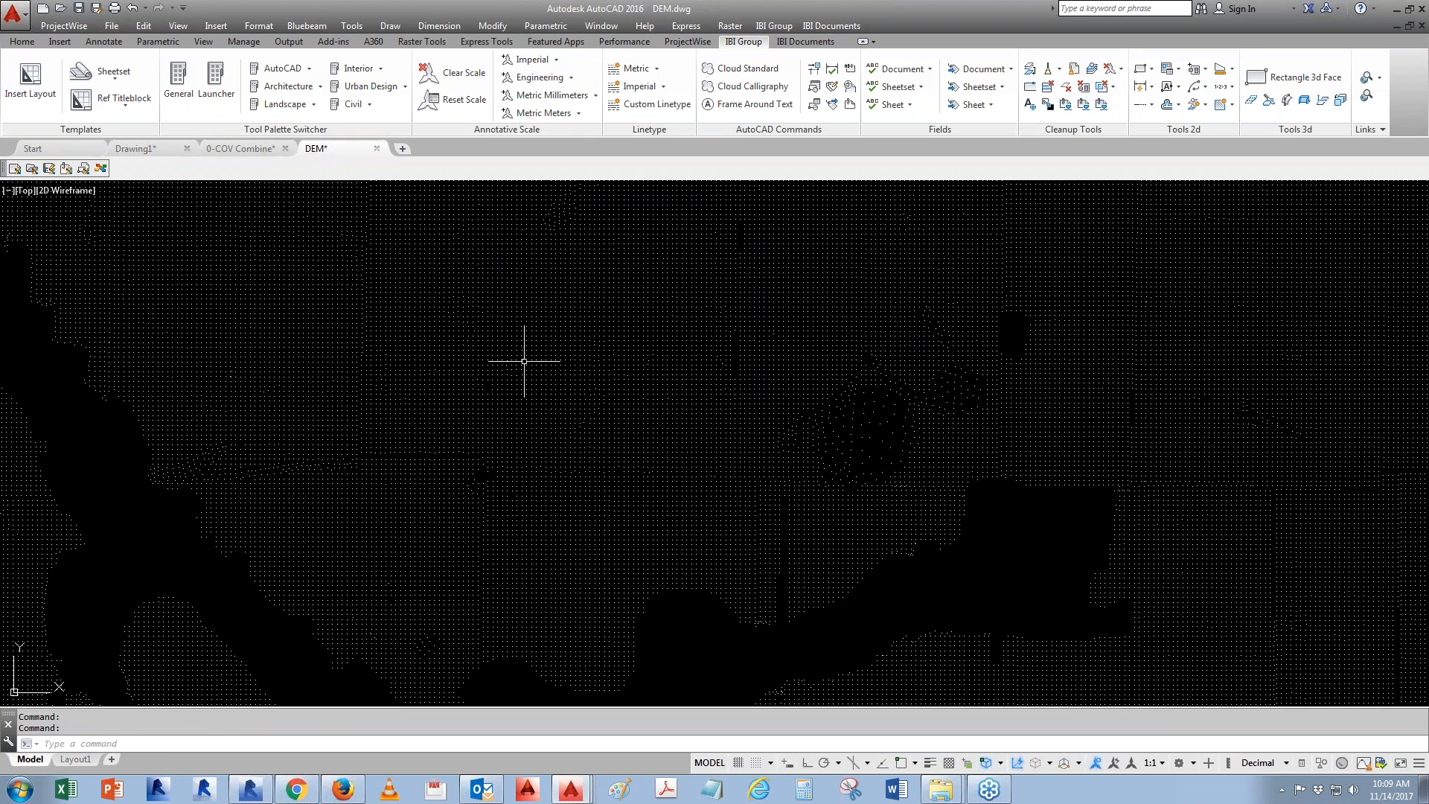
{"action": "scroll", "coordinate": [720, 488], "scroll_direction": "up", "scroll_amount": 8}
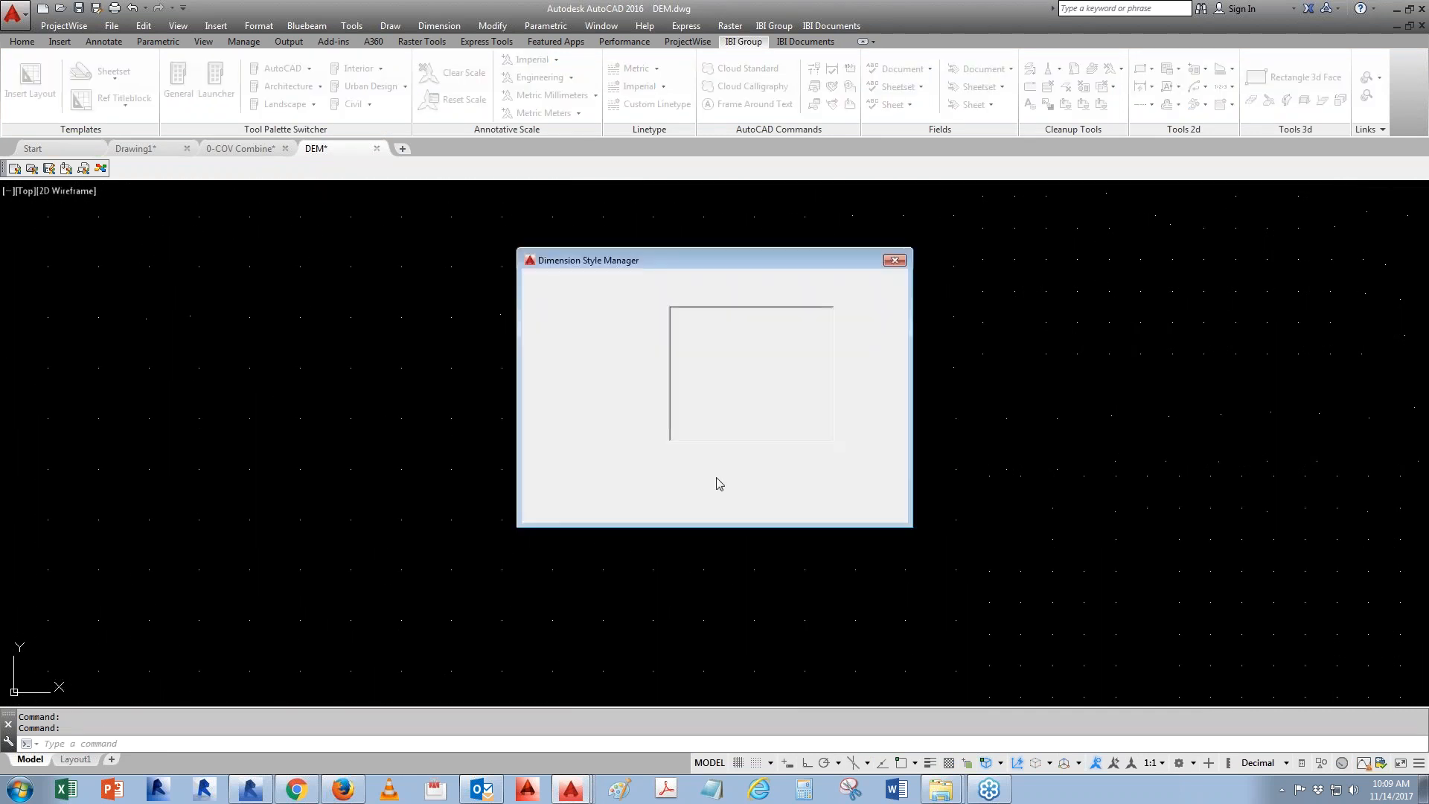
{"action": "key", "text": "Escape"}
{"action": "type", "text": "di"}
{"action": "key", "text": "Return"}
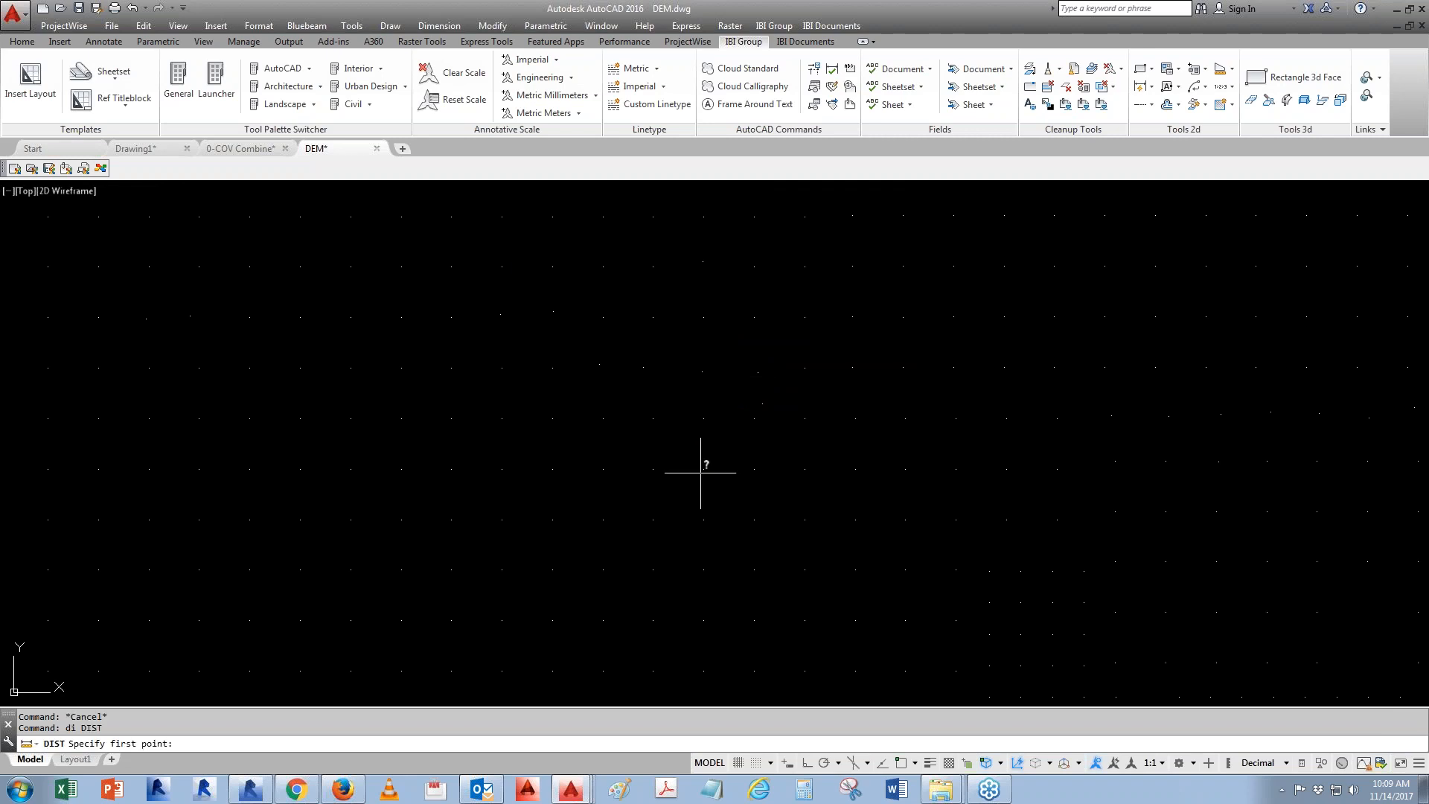
{"action": "key", "text": "F3"}
{"action": "left_click", "coordinate": [704, 468]}
{"action": "key", "text": "F3"}
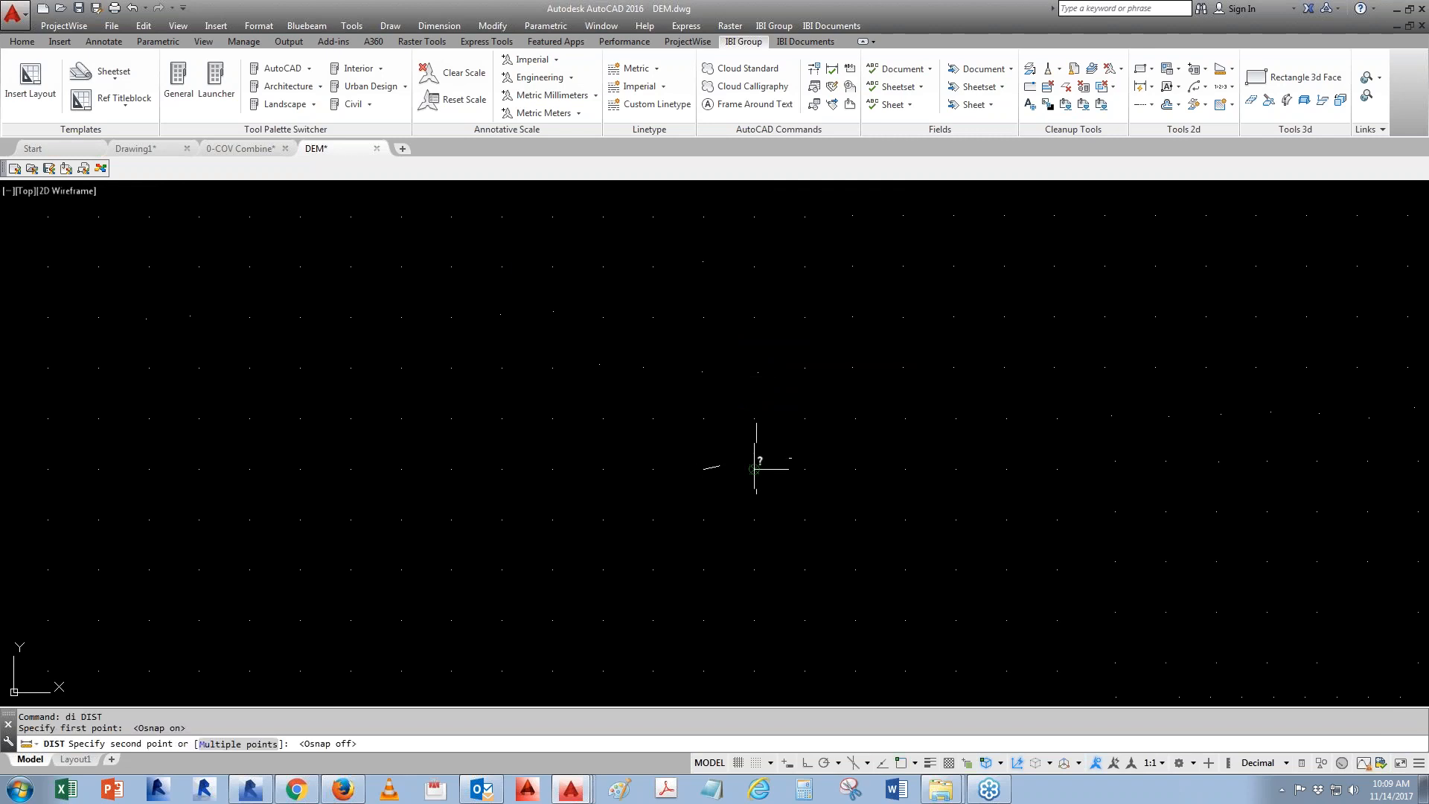
{"action": "left_click", "coordinate": [754, 469]}
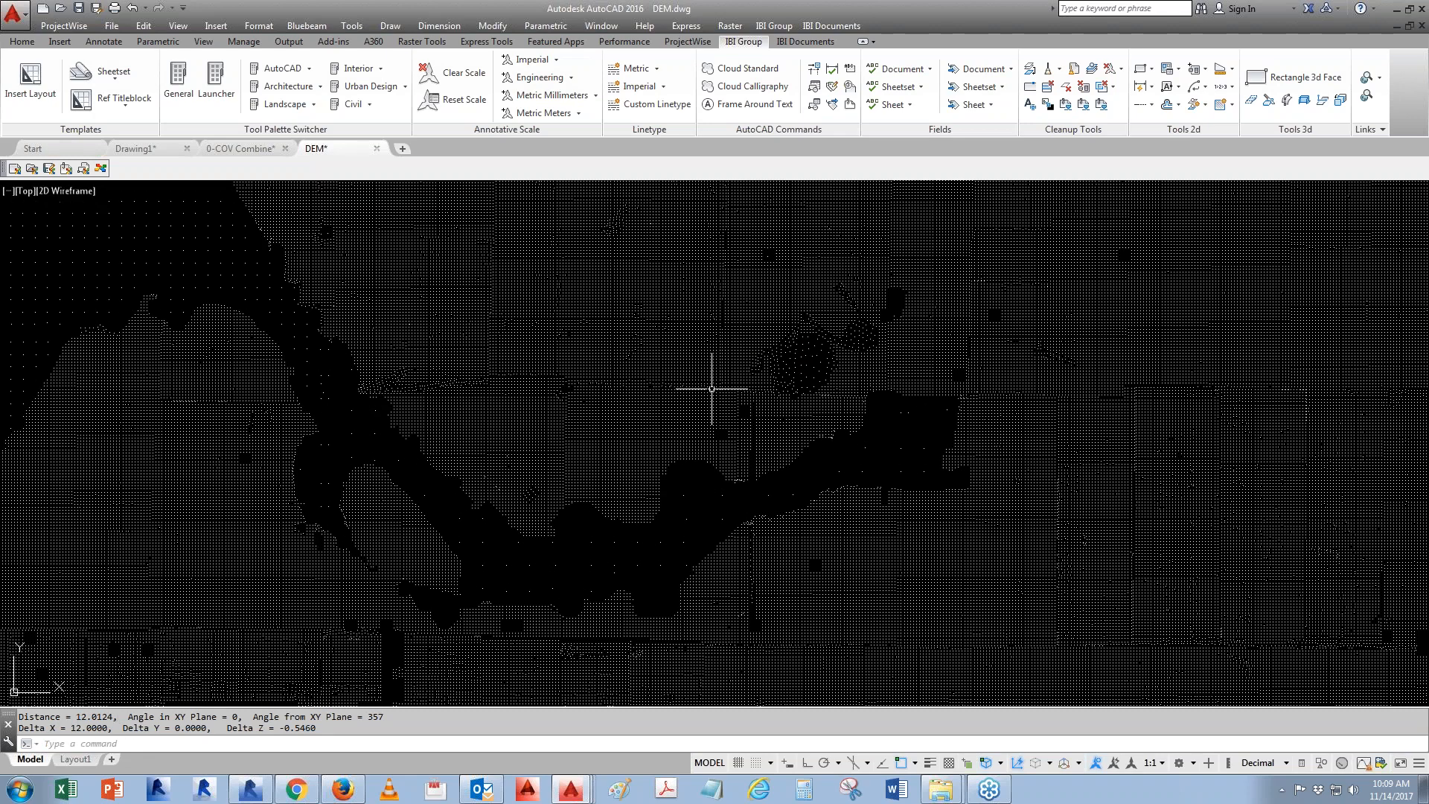
Paste the site circle into the DEM drawing at its original coordinates
{"action": "key", "text": "Escape"}
{"action": "key", "text": "Escape"}
{"action": "left_click", "coordinate": [143, 26]}
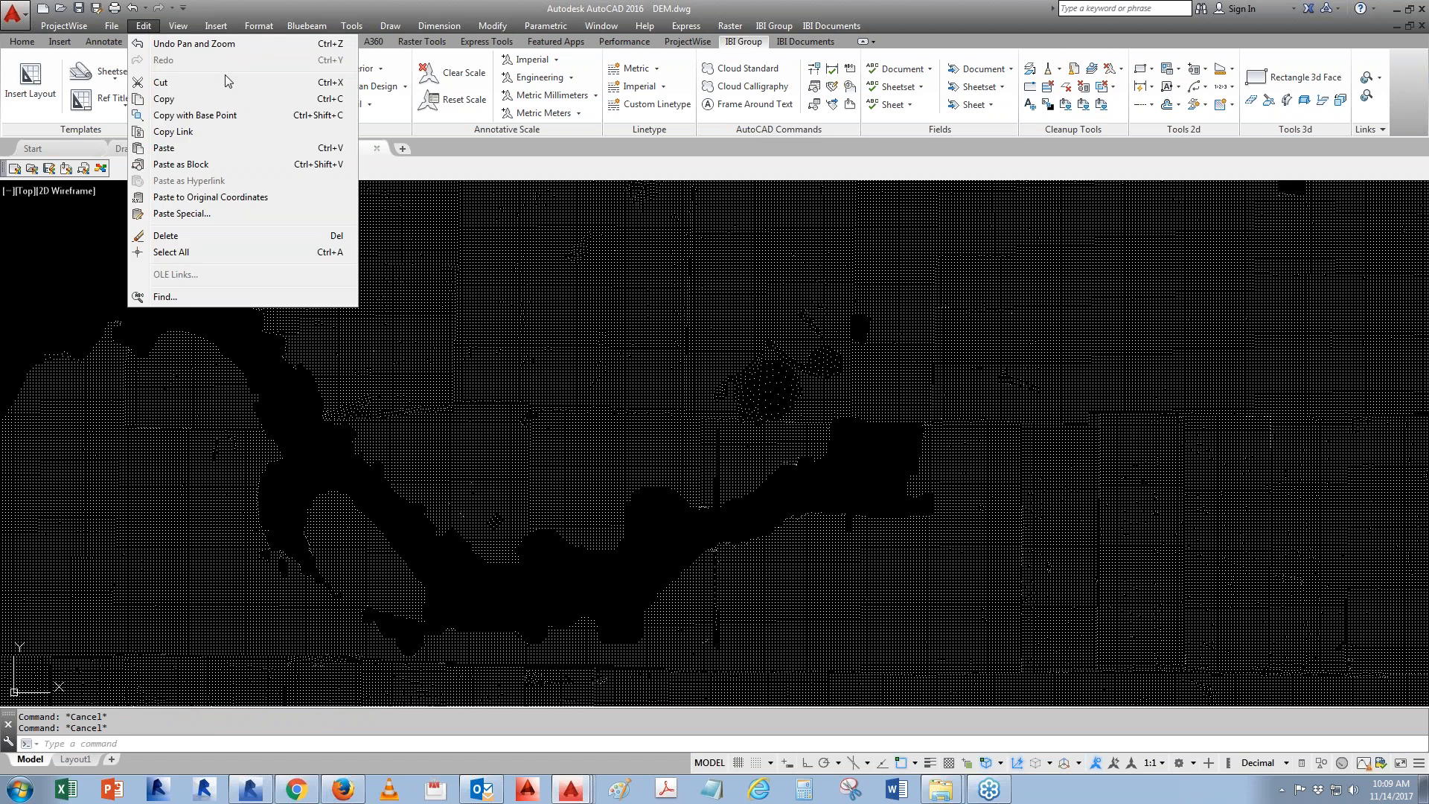
{"action": "left_click", "coordinate": [241, 201]}
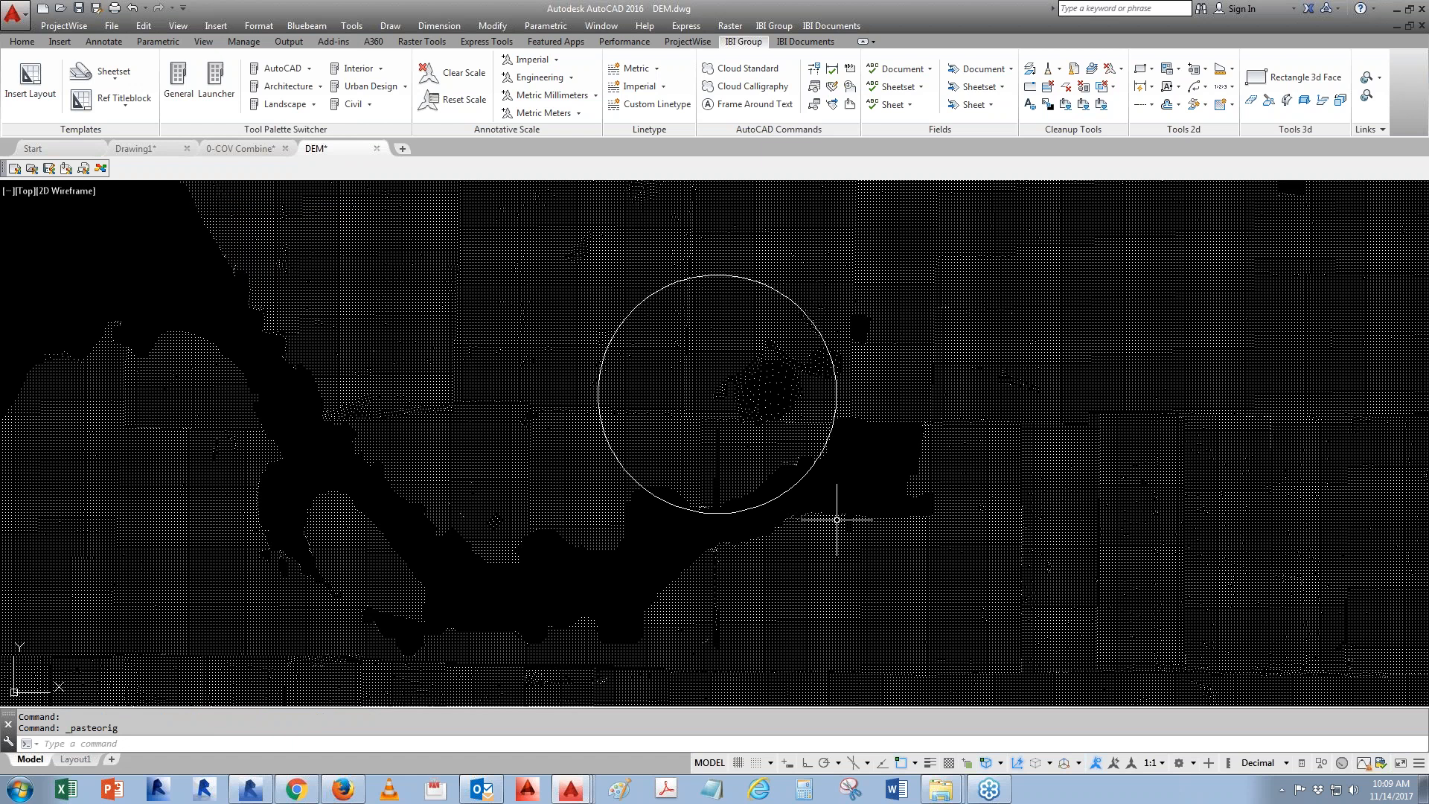
Copy the elevation points in and around the circle, together with the circle, using base point 0,0
{"action": "left_click", "coordinate": [583, 552]}
{"action": "left_click", "coordinate": [864, 234]}
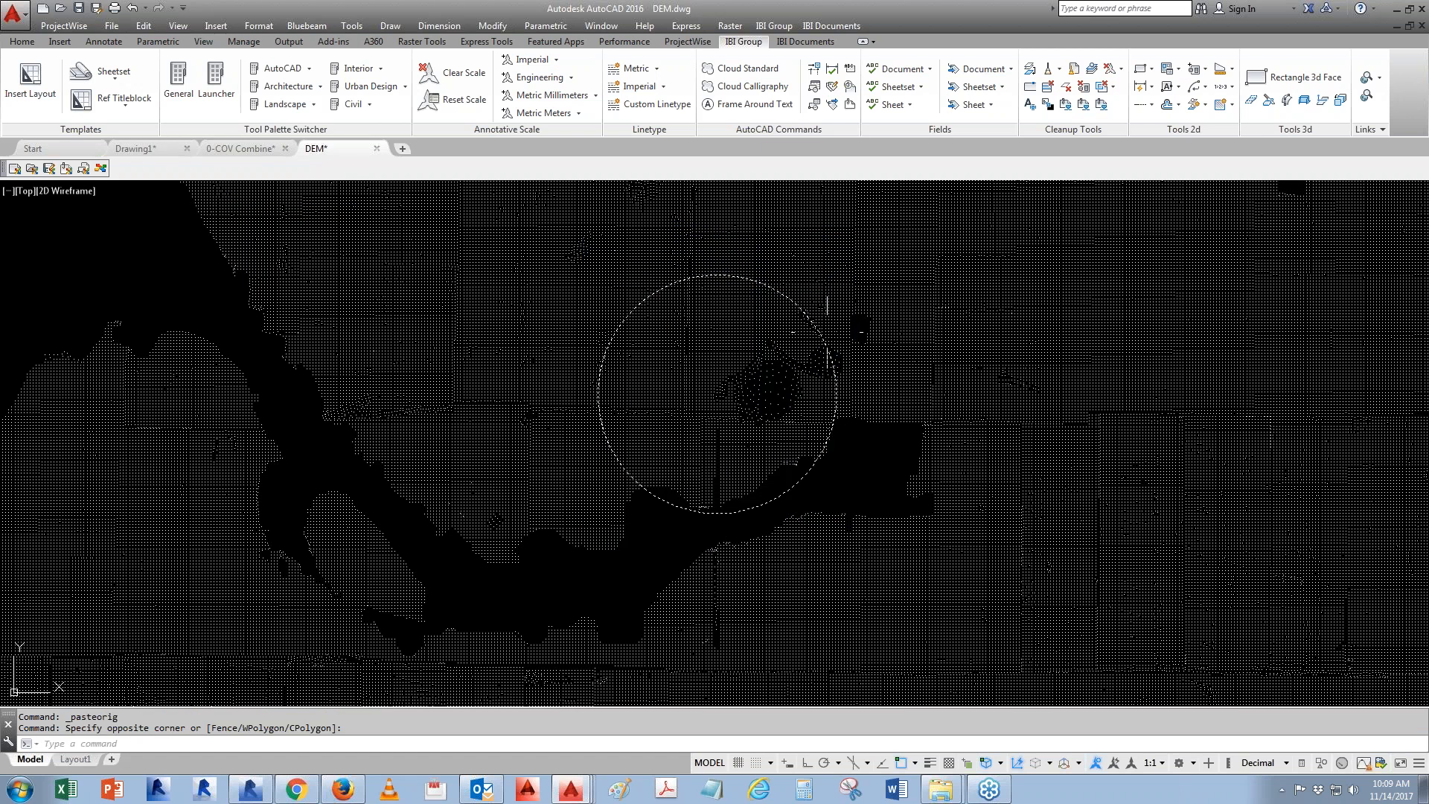
{"action": "left_click", "coordinate": [143, 26]}
{"action": "left_click", "coordinate": [186, 109]}
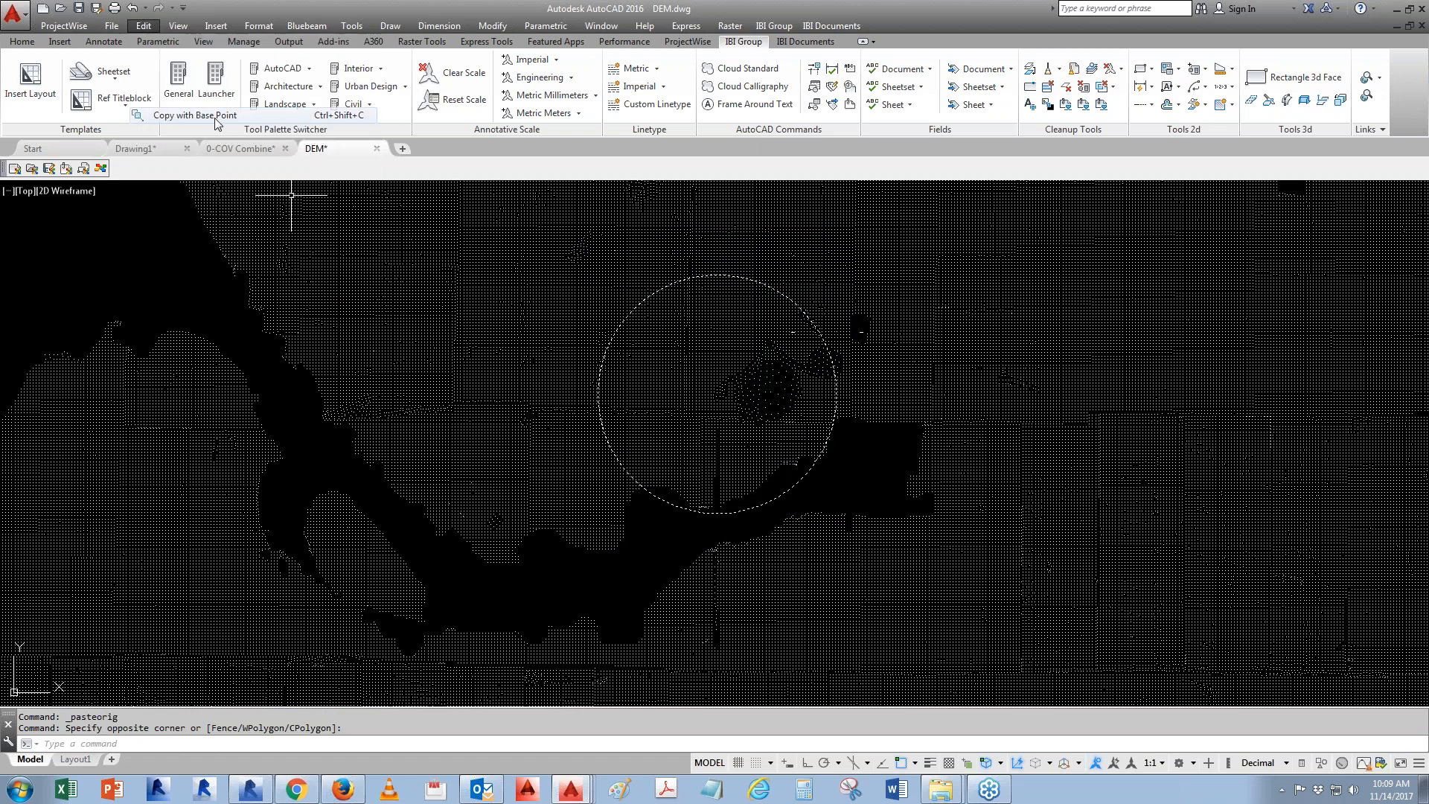
{"action": "type", "text": "0,"}
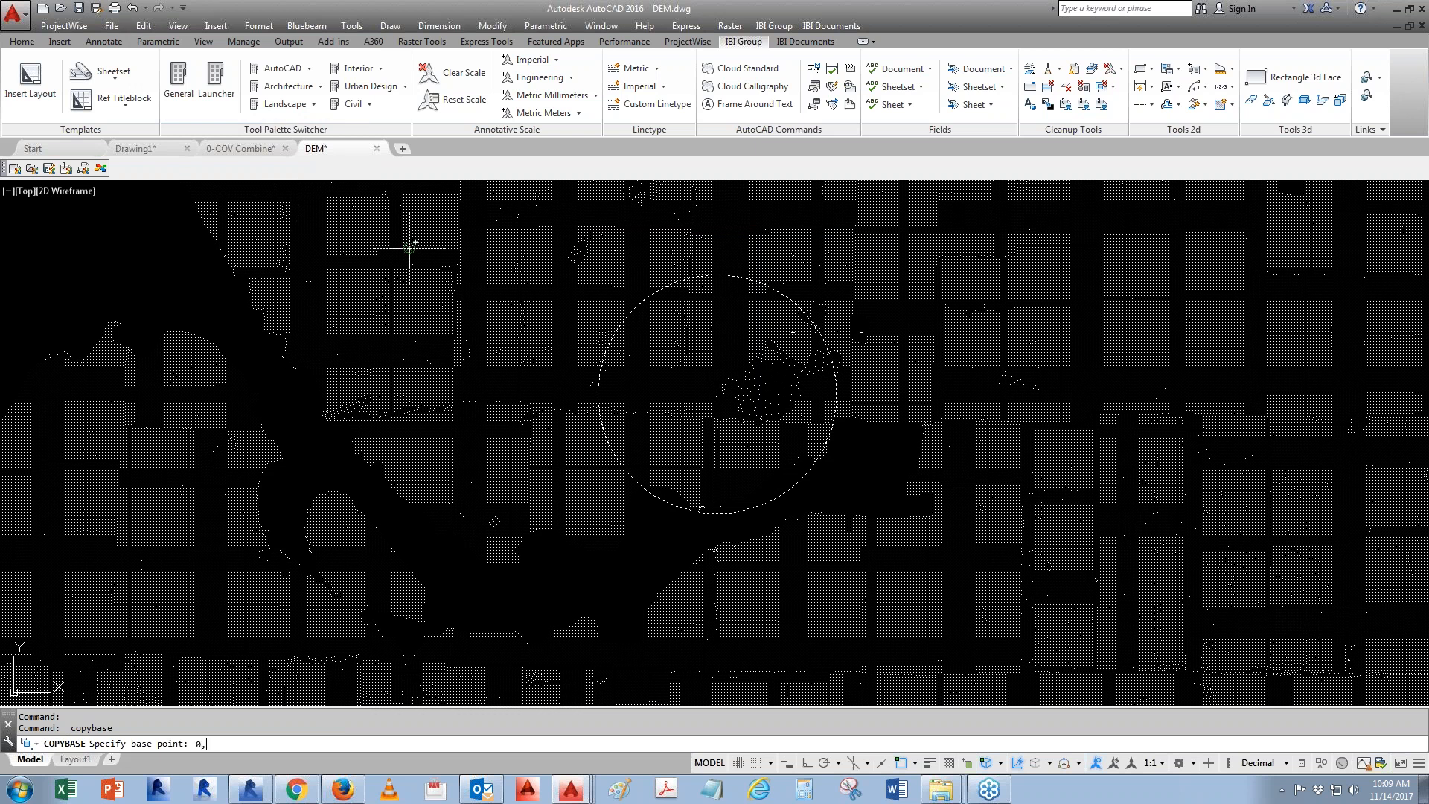
{"action": "type", "text": "0"}
{"action": "key", "text": "Return"}
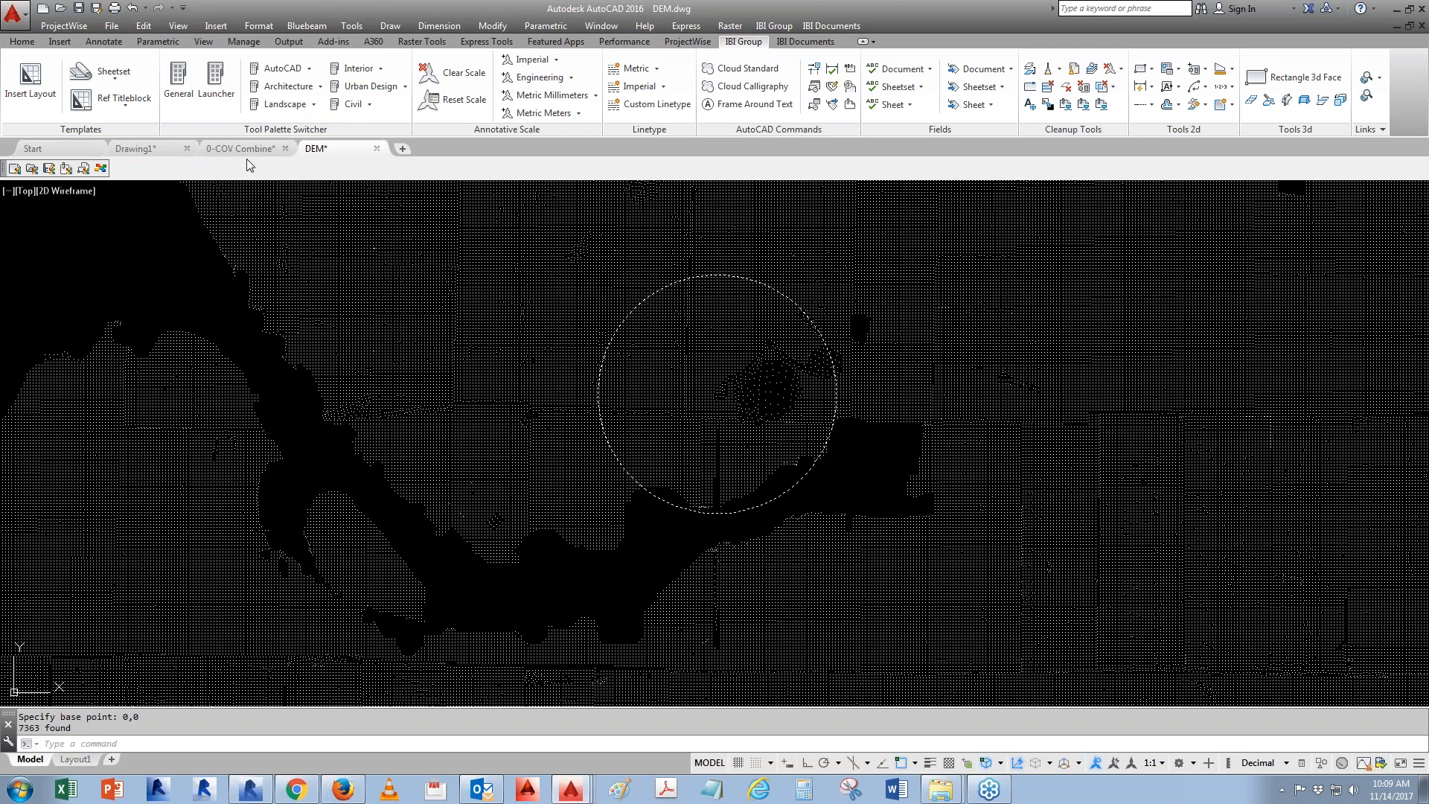
Paste the copied elevation points and circle into Drawing1 at their original coordinates, over the property lines
{"action": "left_click", "coordinate": [246, 149]}
{"action": "left_click", "coordinate": [154, 149]}
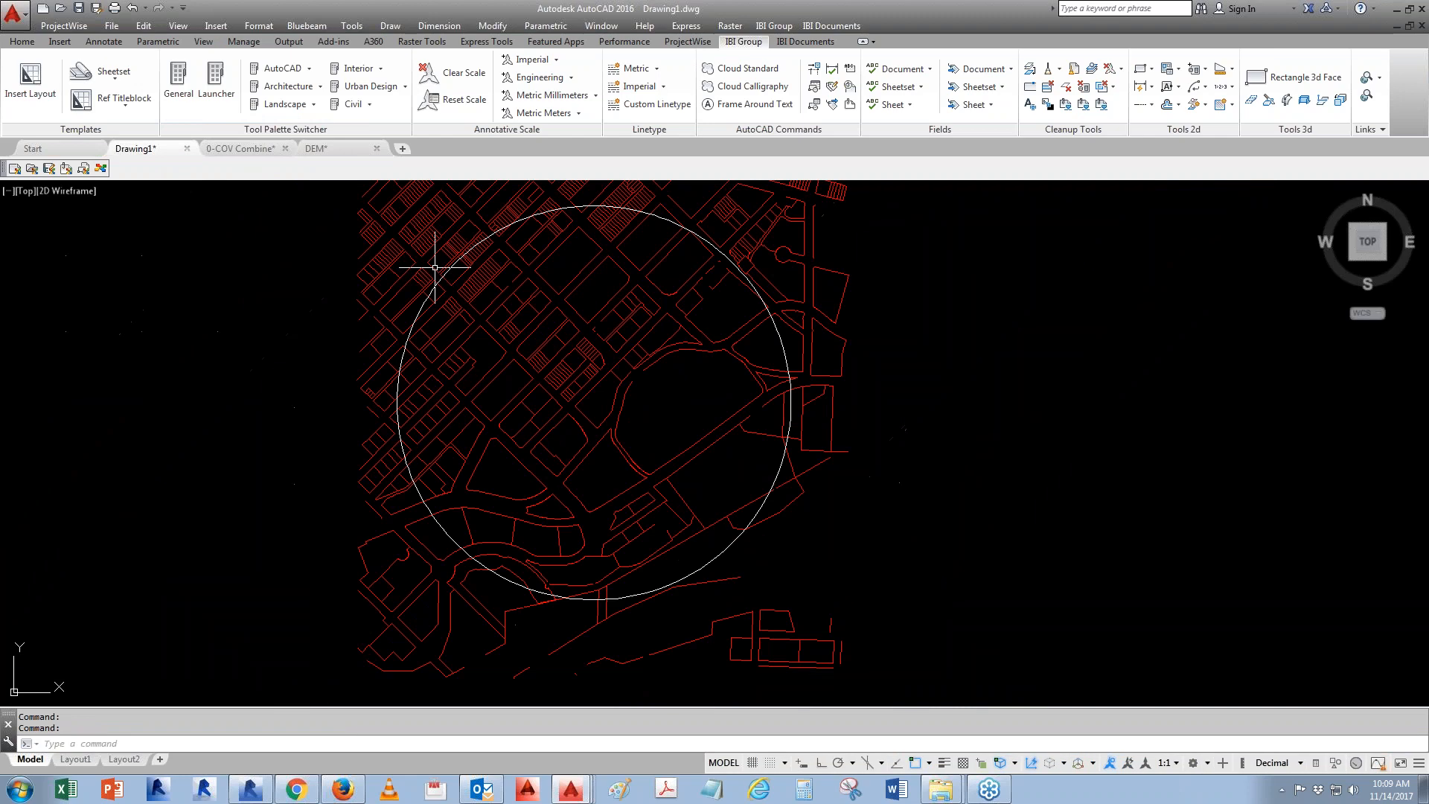
{"action": "left_click", "coordinate": [144, 25]}
{"action": "left_click", "coordinate": [255, 195]}
{"action": "middle_click_drag", "start_coordinate": [653, 548], "coordinate": [661, 550]}
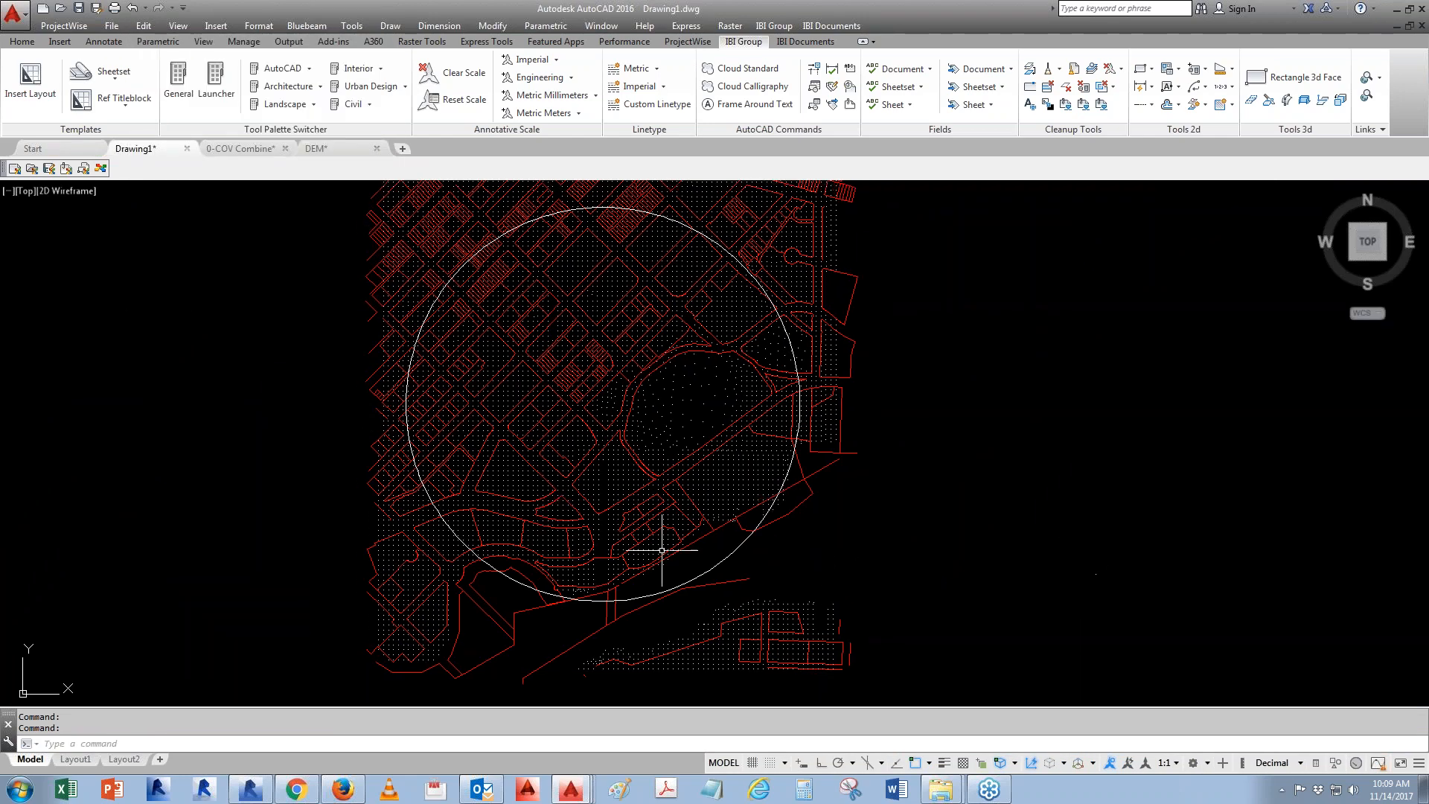
{"action": "scroll", "coordinate": [677, 426], "scroll_direction": "down", "scroll_amount": 2}
{"action": "scroll", "coordinate": [666, 471], "scroll_direction": "up", "scroll_amount": 2}
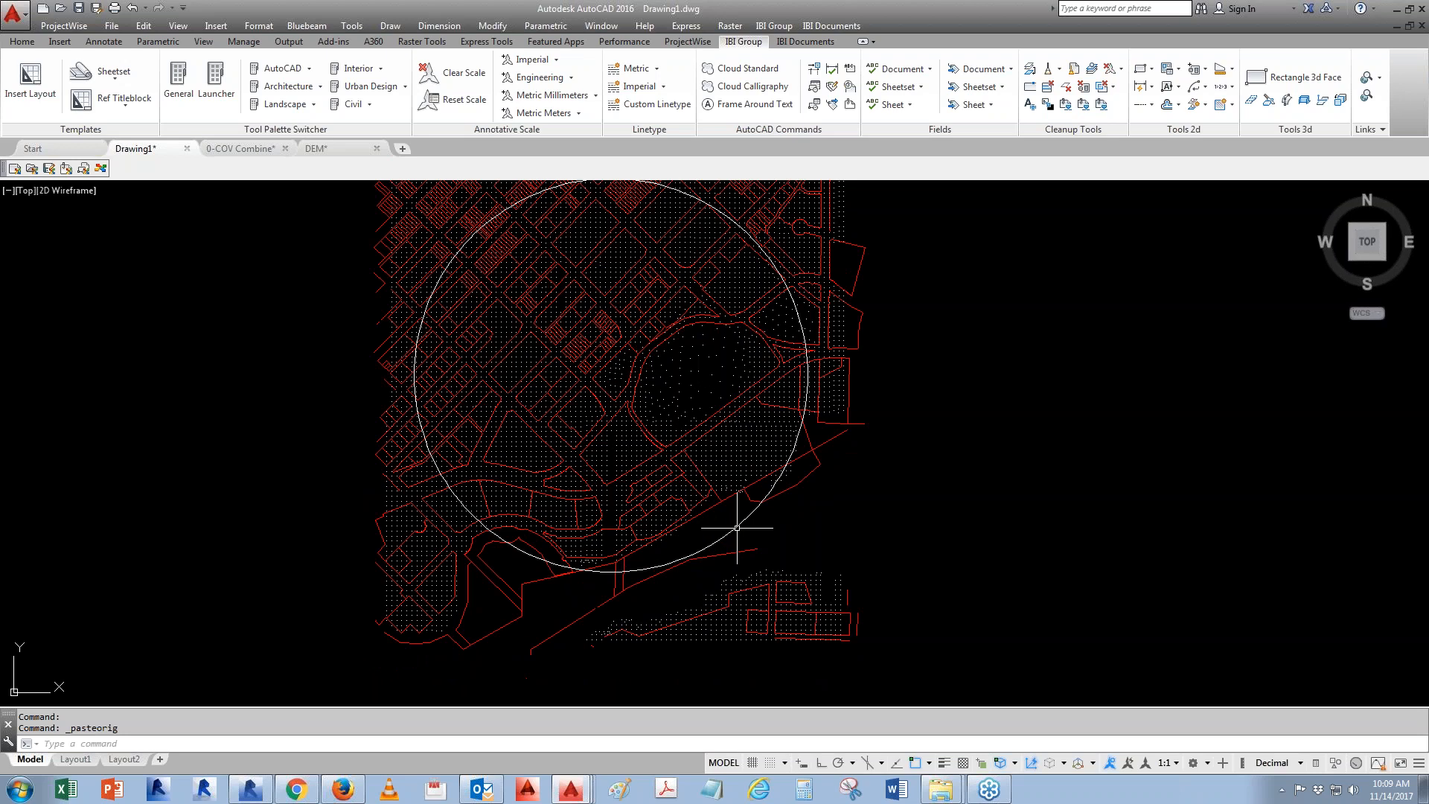
Erase the site circle overlaid on the property lines and elevation points in Drawing1
{"action": "left_click", "coordinate": [732, 527]}
{"action": "key", "text": "e"}
{"action": "key", "text": "Return"}
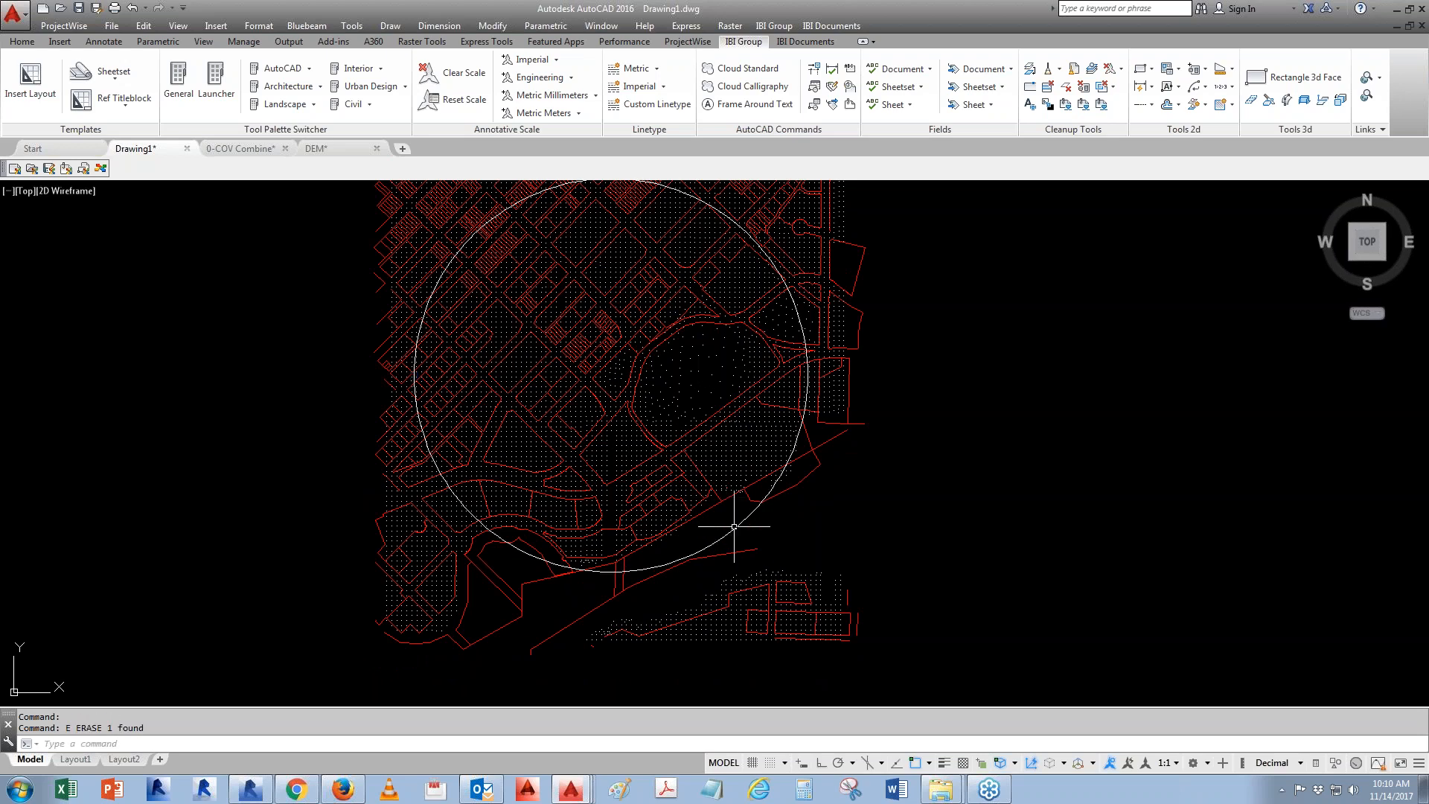
{"action": "middle_click_drag", "start_coordinate": [820, 489], "coordinate": [821, 504]}
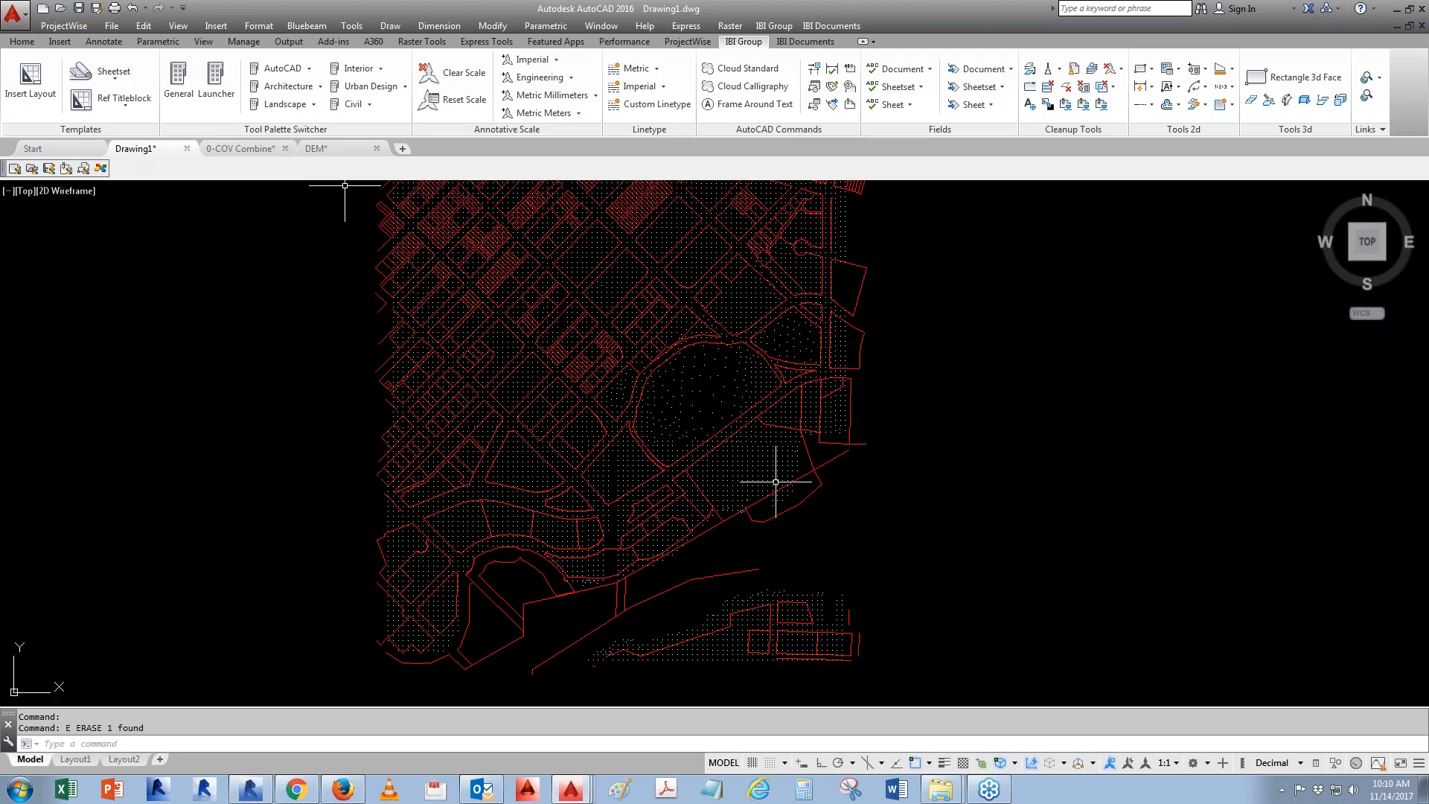
Save the combined drawing as COV - OPEN DATA in the recover folder on the Desktop
{"action": "left_click", "coordinate": [15, 15]}
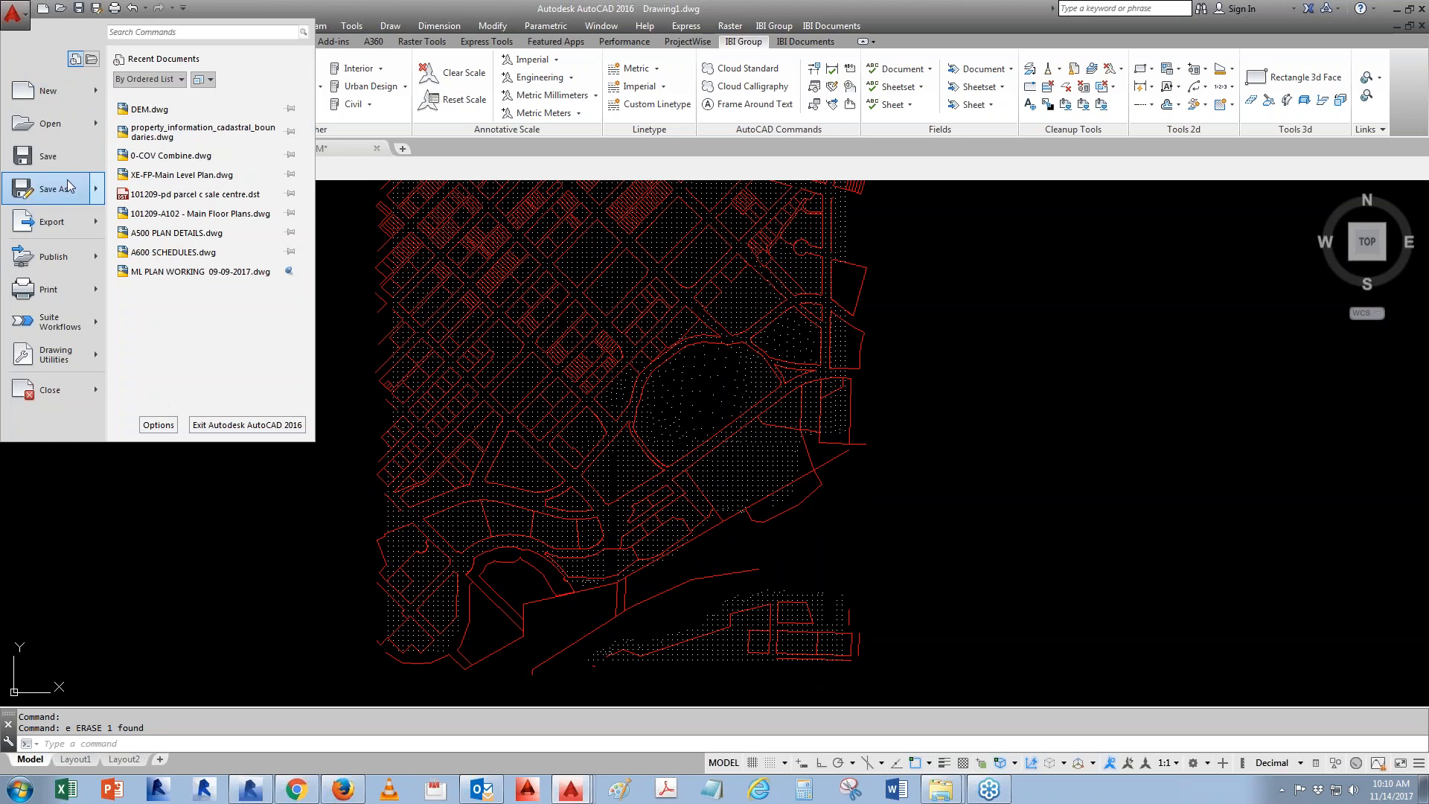
{"action": "mouse_move", "coordinate": [68, 187]}
{"action": "left_click", "coordinate": [177, 105]}
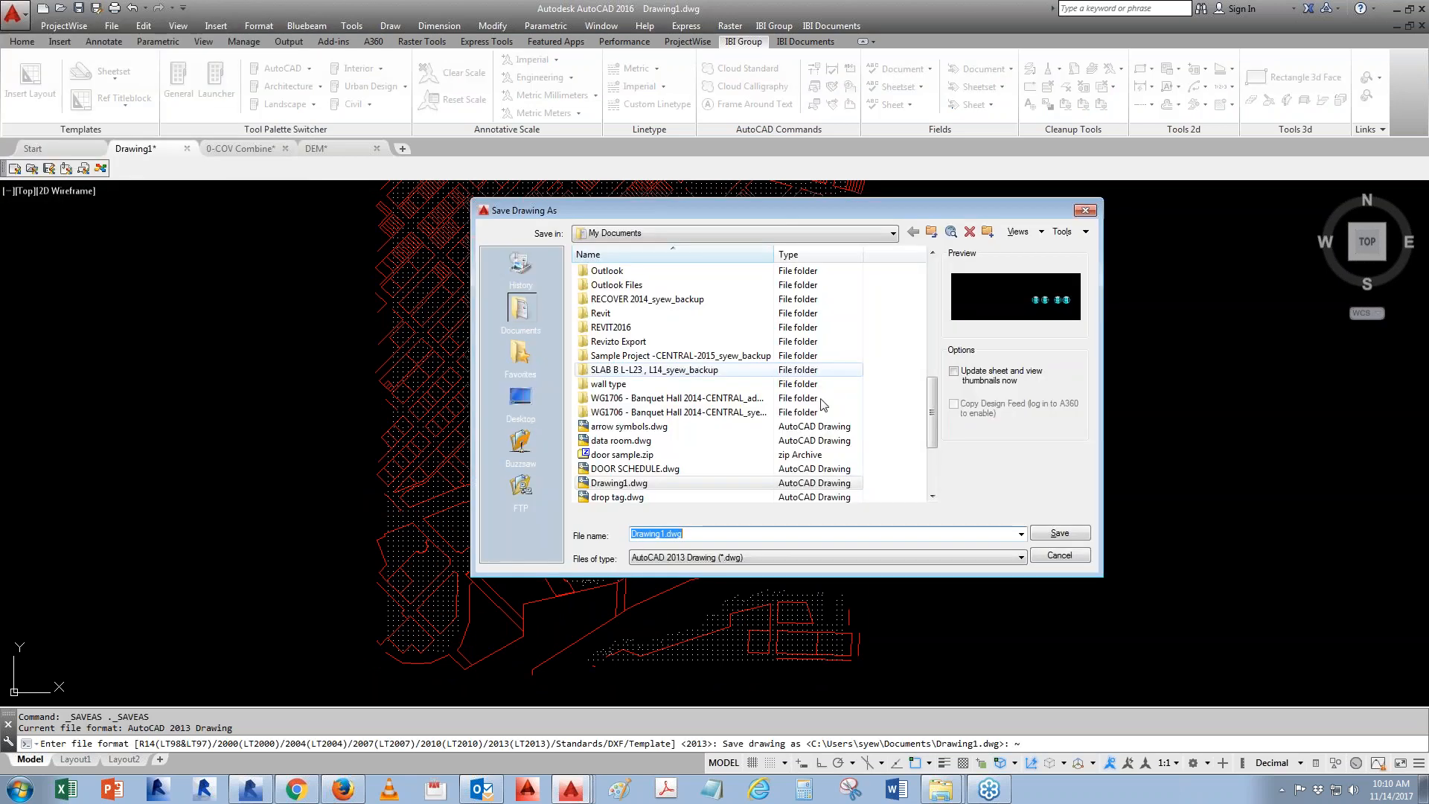
{"action": "left_click", "coordinate": [707, 239]}
{"action": "left_click", "coordinate": [603, 248]}
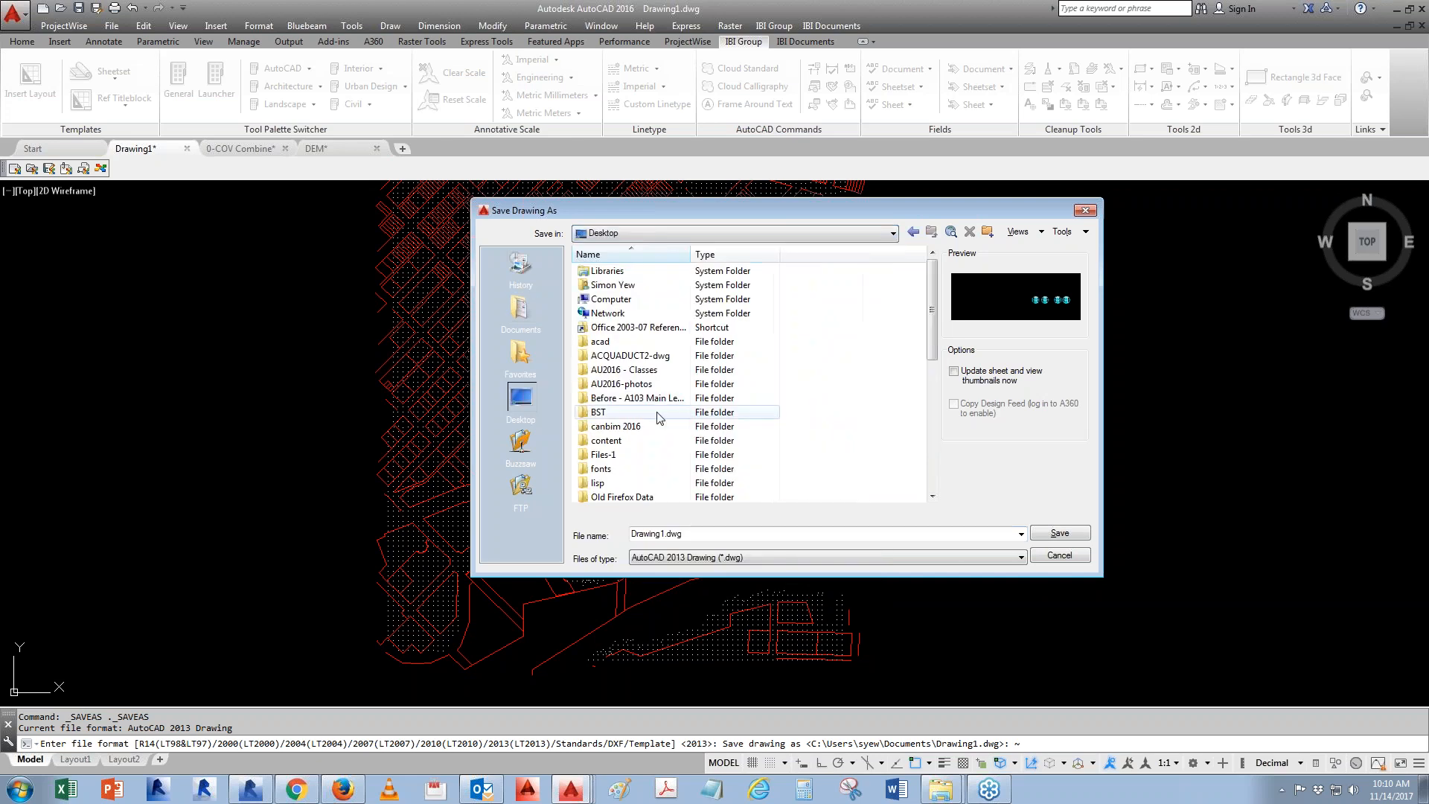
{"action": "scroll", "coordinate": [612, 421], "scroll_direction": "down", "scroll_amount": 2}
{"action": "double_click", "coordinate": [604, 483]}
{"action": "left_click", "coordinate": [696, 535]}
{"action": "type", "text": "COV - OP"}
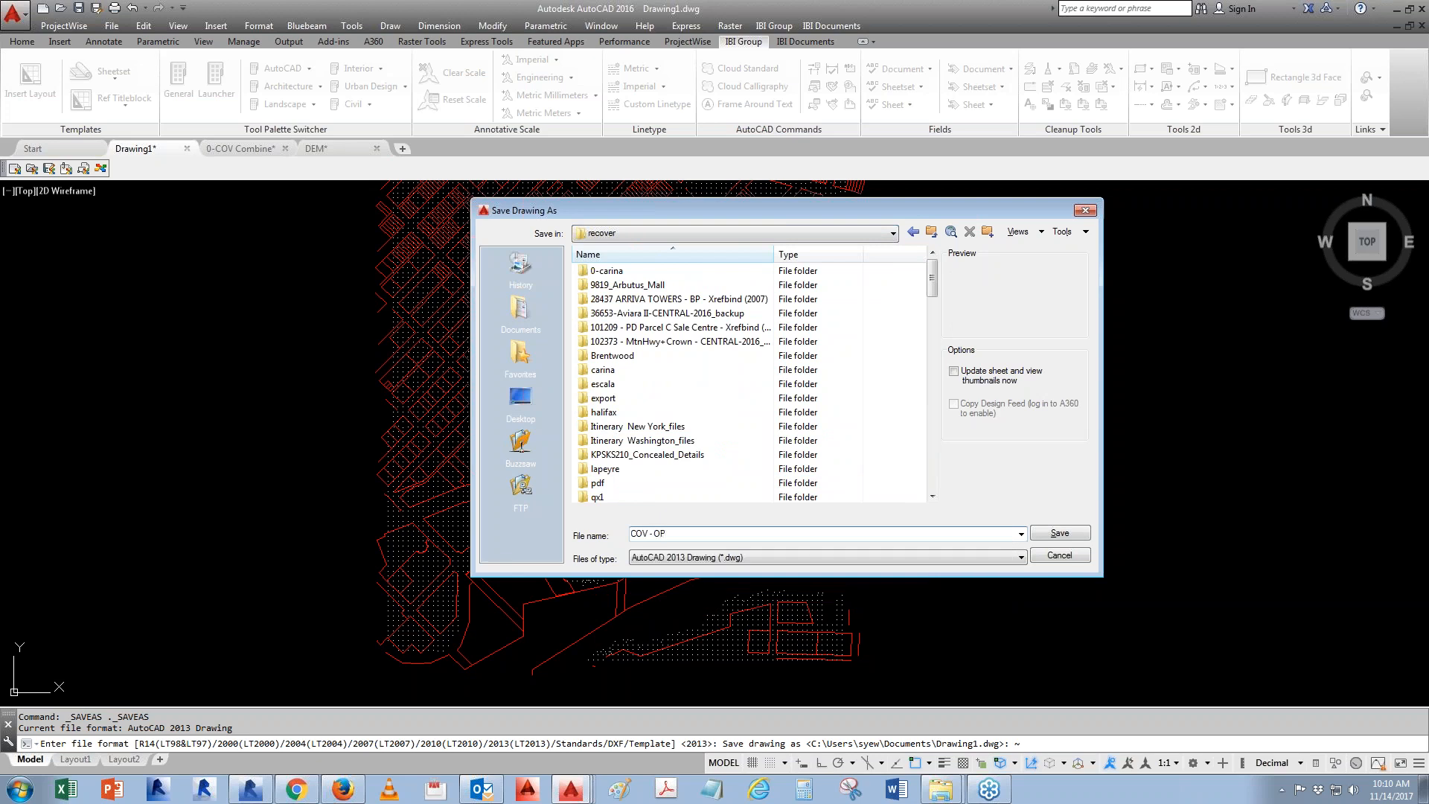
{"action": "type", "text": "EN DATA"}
{"action": "key", "text": "Return"}
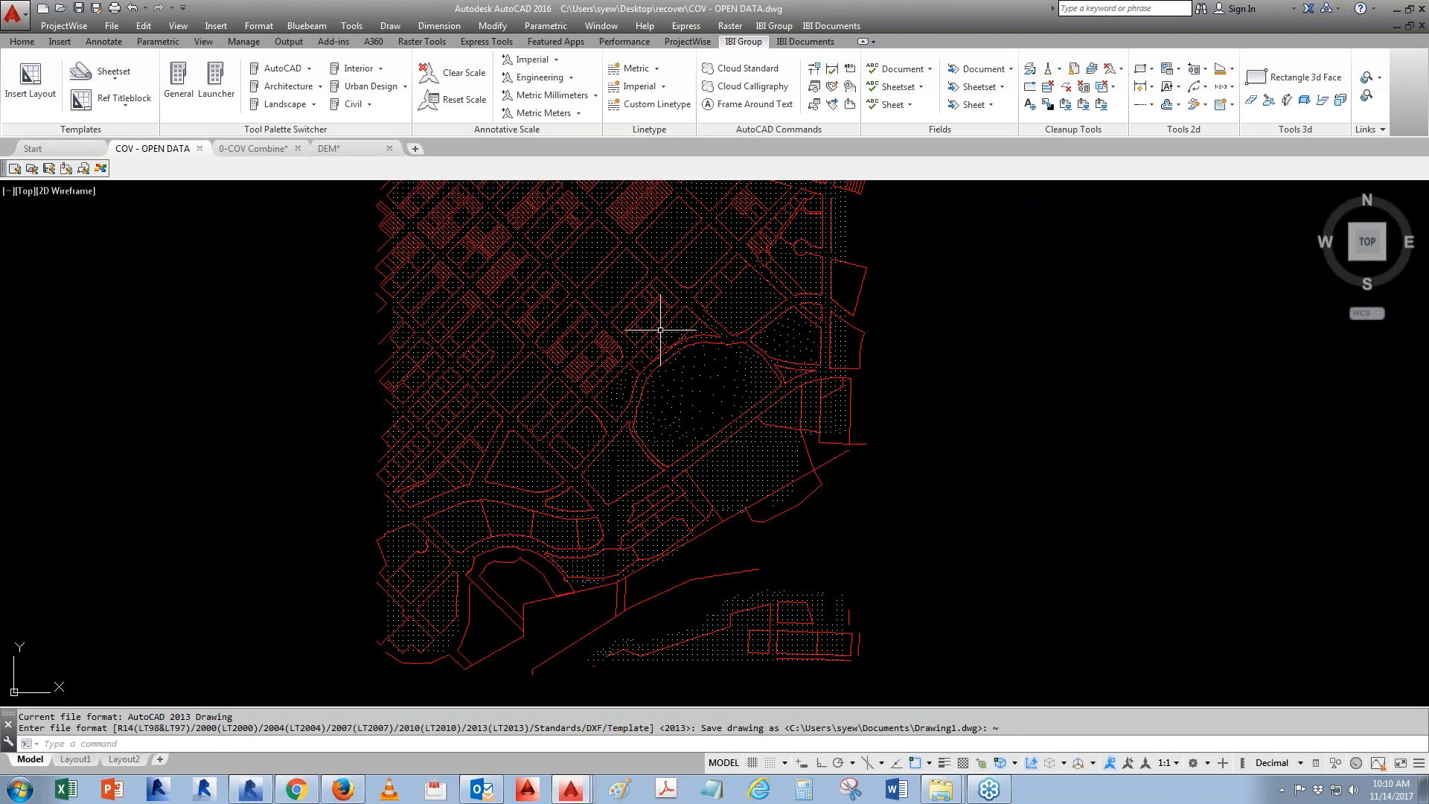
Move all property lines and elevation points to 0,0, using the lot-line intersection at the site's north corner as base point
{"action": "scroll", "coordinate": [660, 330], "scroll_direction": "up", "scroll_amount": 5}
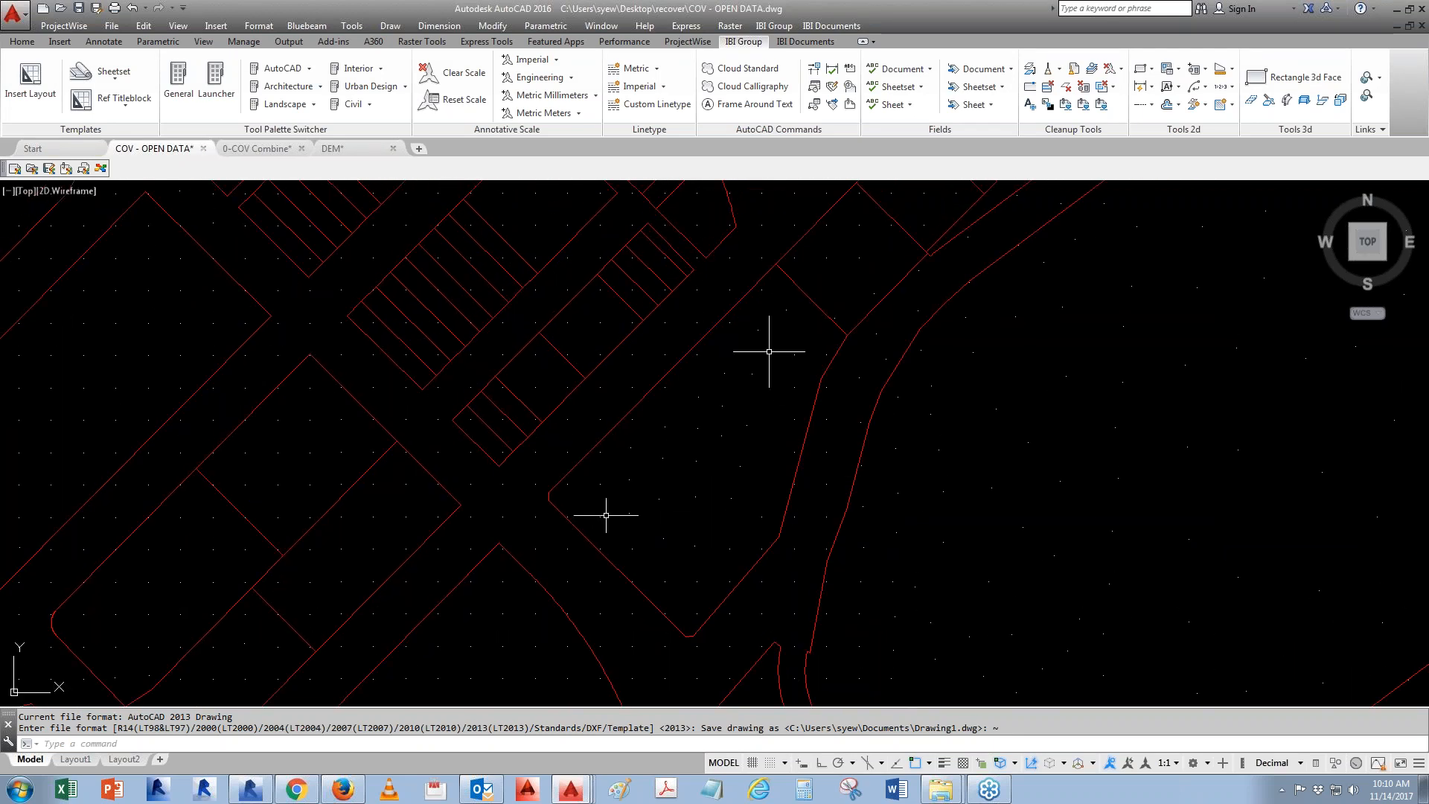
{"action": "scroll", "coordinate": [760, 316], "scroll_direction": "up", "scroll_amount": 4}
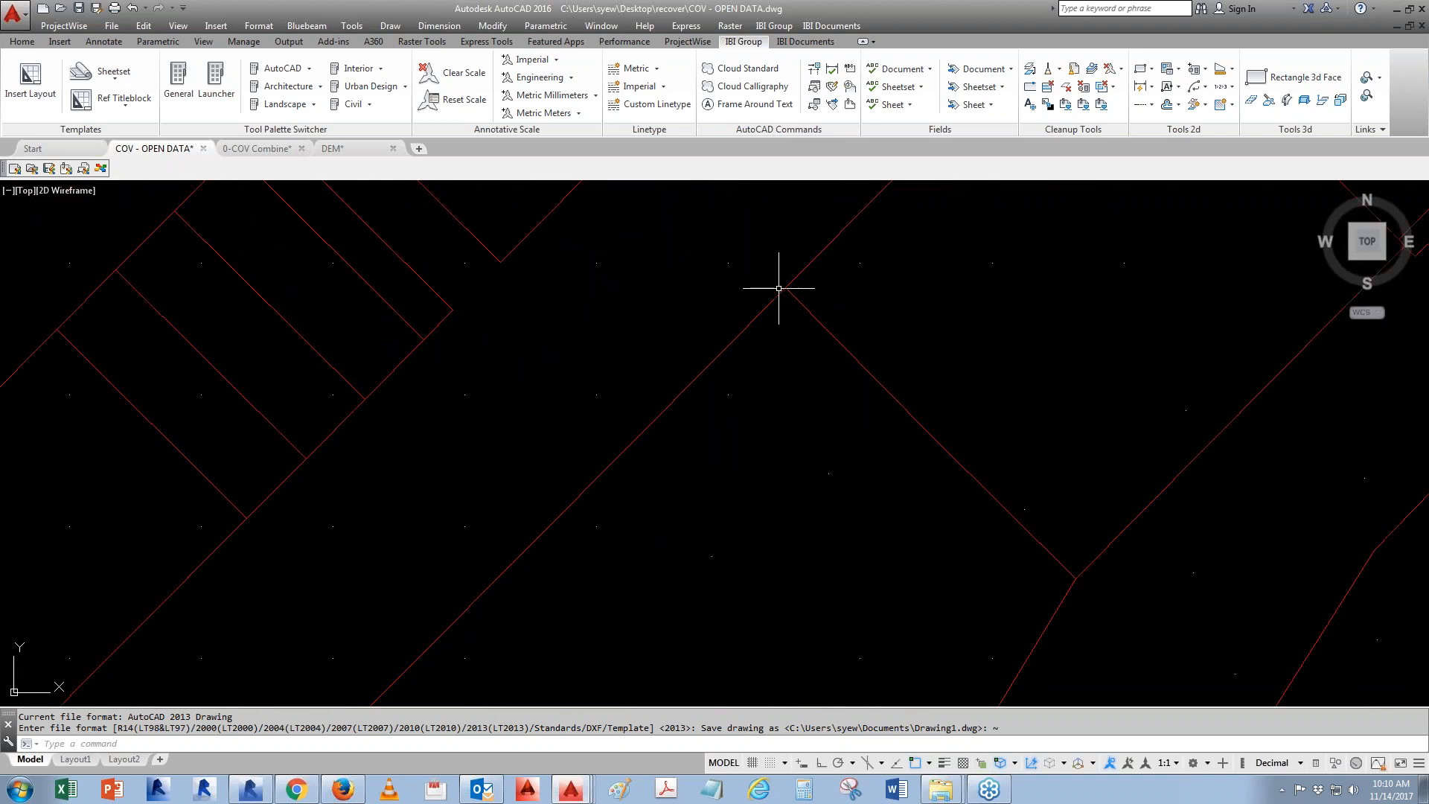
{"action": "scroll", "coordinate": [755, 387], "scroll_direction": "down", "scroll_amount": 8}
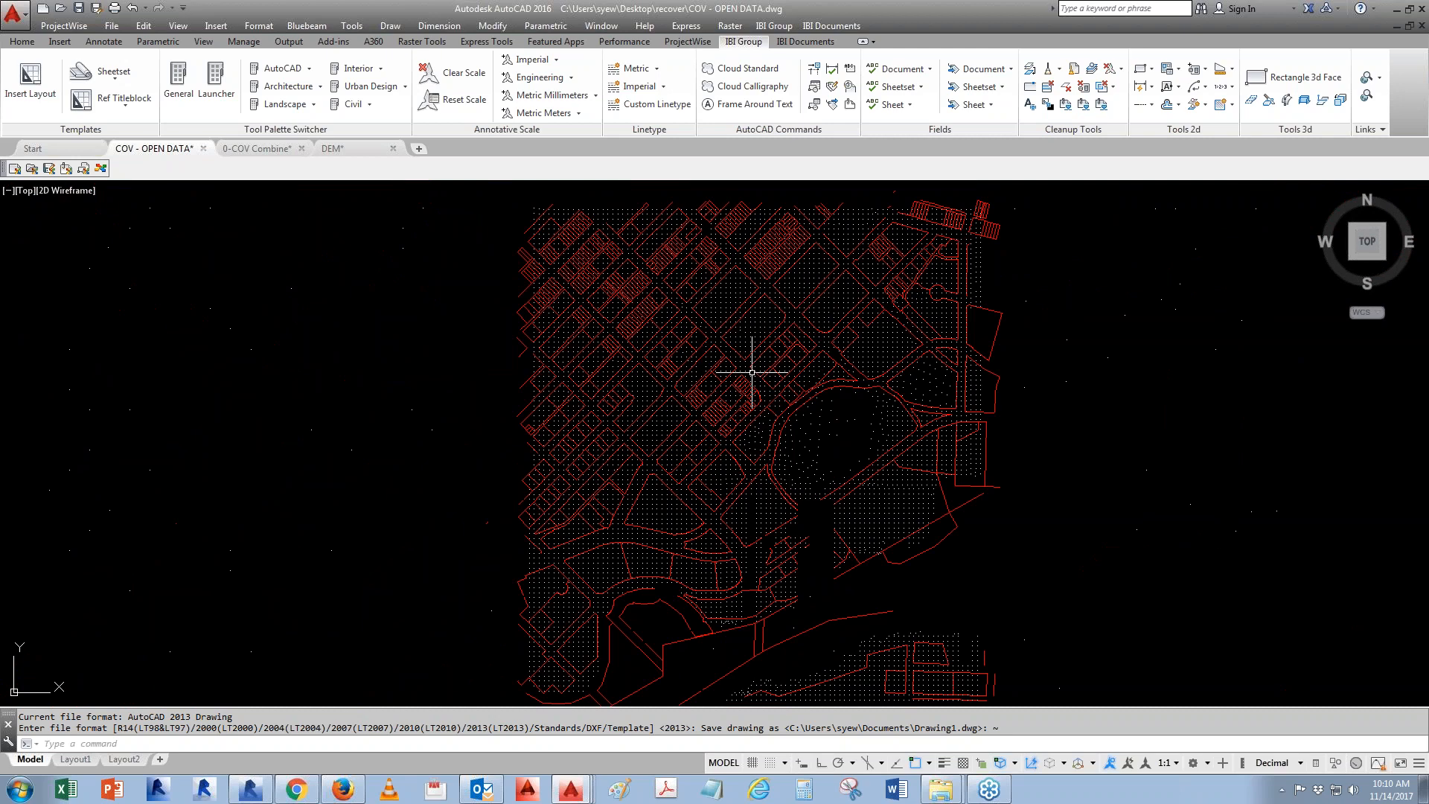
{"action": "type", "text": "m"}
{"action": "key", "text": "Return"}
{"action": "type", "text": "all"}
{"action": "key", "text": "Return"}
{"action": "scroll", "coordinate": [695, 363], "scroll_direction": "up", "scroll_amount": 4}
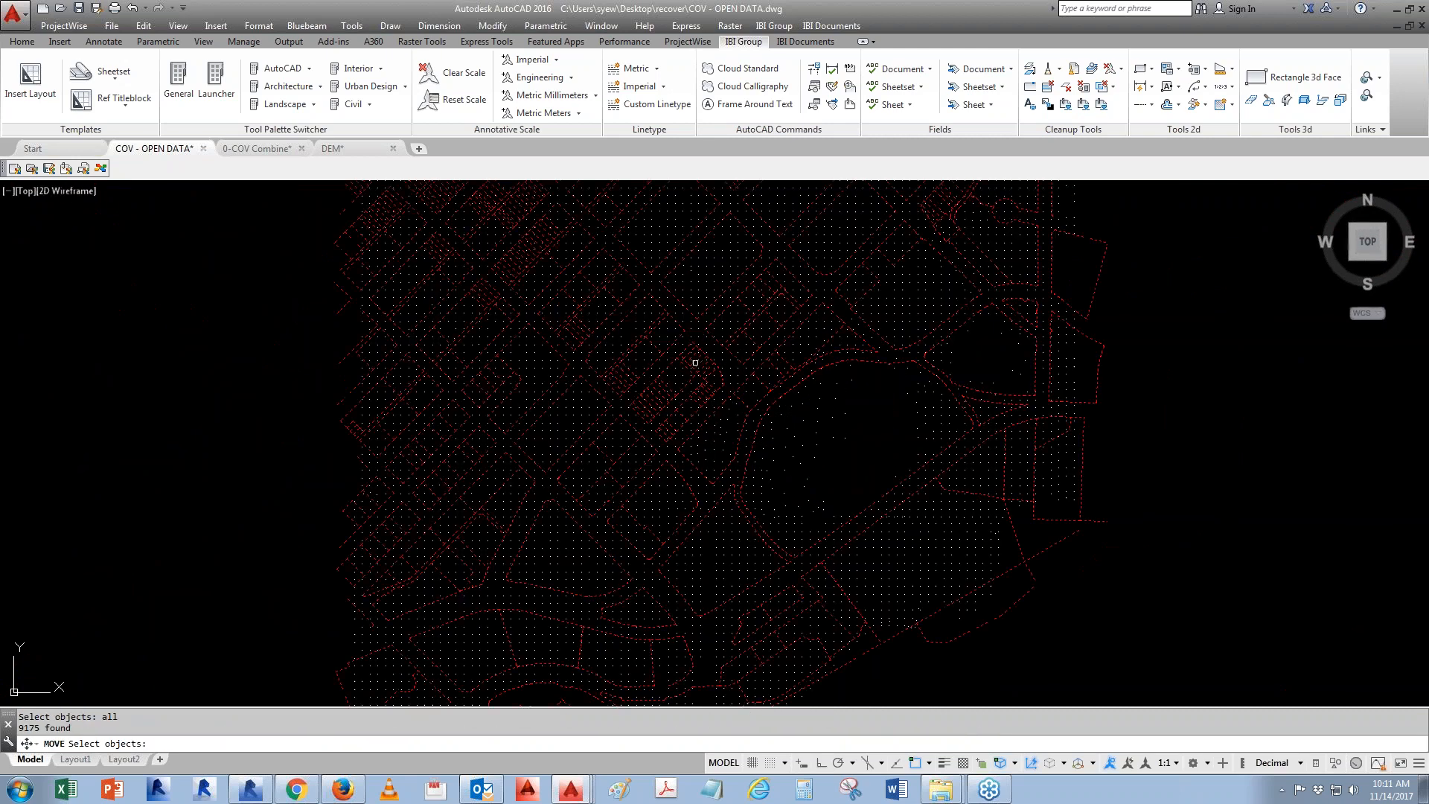
{"action": "scroll", "coordinate": [753, 404], "scroll_direction": "up", "scroll_amount": 4}
{"action": "key", "text": "Return"}
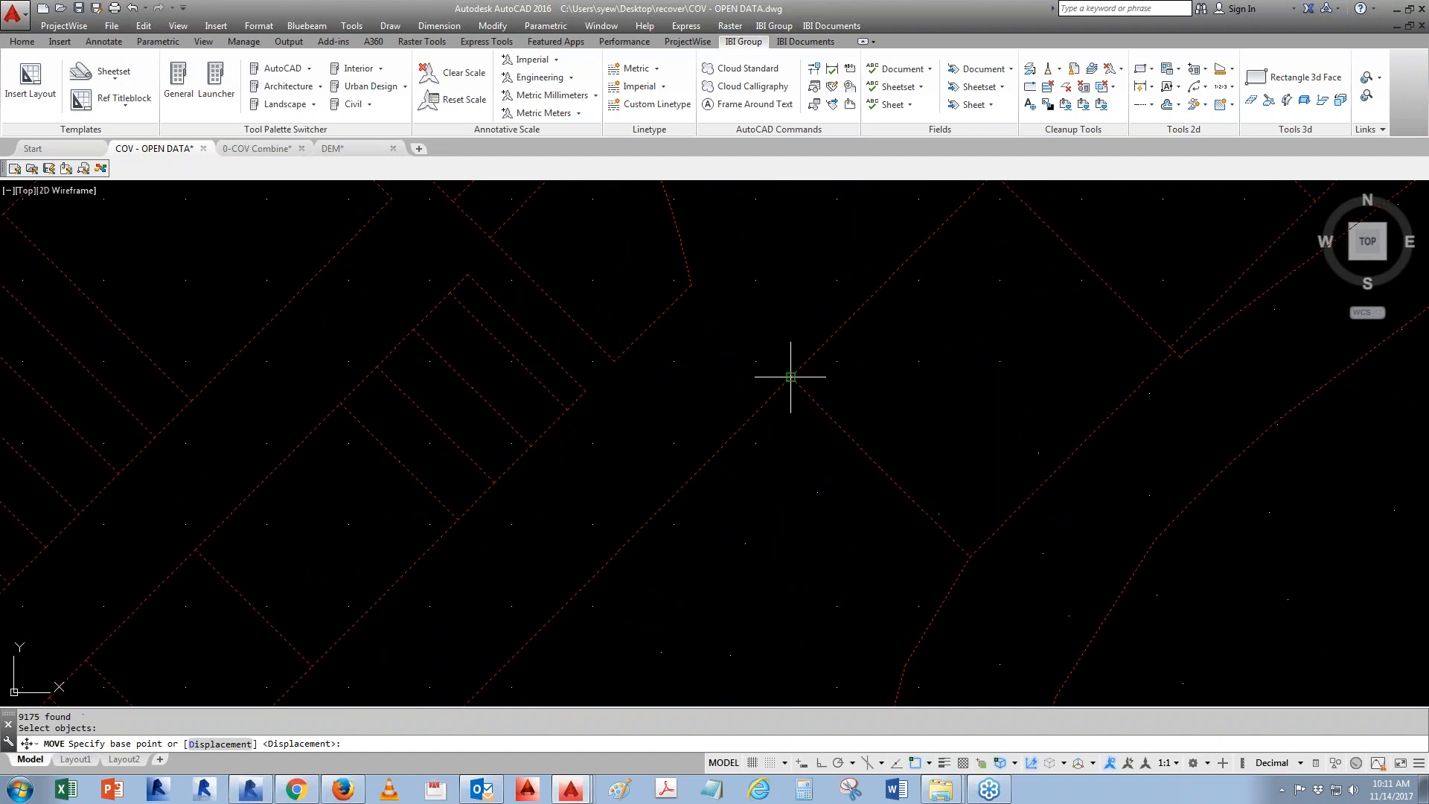
{"action": "left_click", "coordinate": [791, 377]}
{"action": "type", "text": "0,0"}
{"action": "key", "text": "Return"}
{"action": "type", "text": "z"}
{"action": "key", "text": "Return"}
{"action": "type", "text": "e"}
{"action": "key", "text": "Return"}
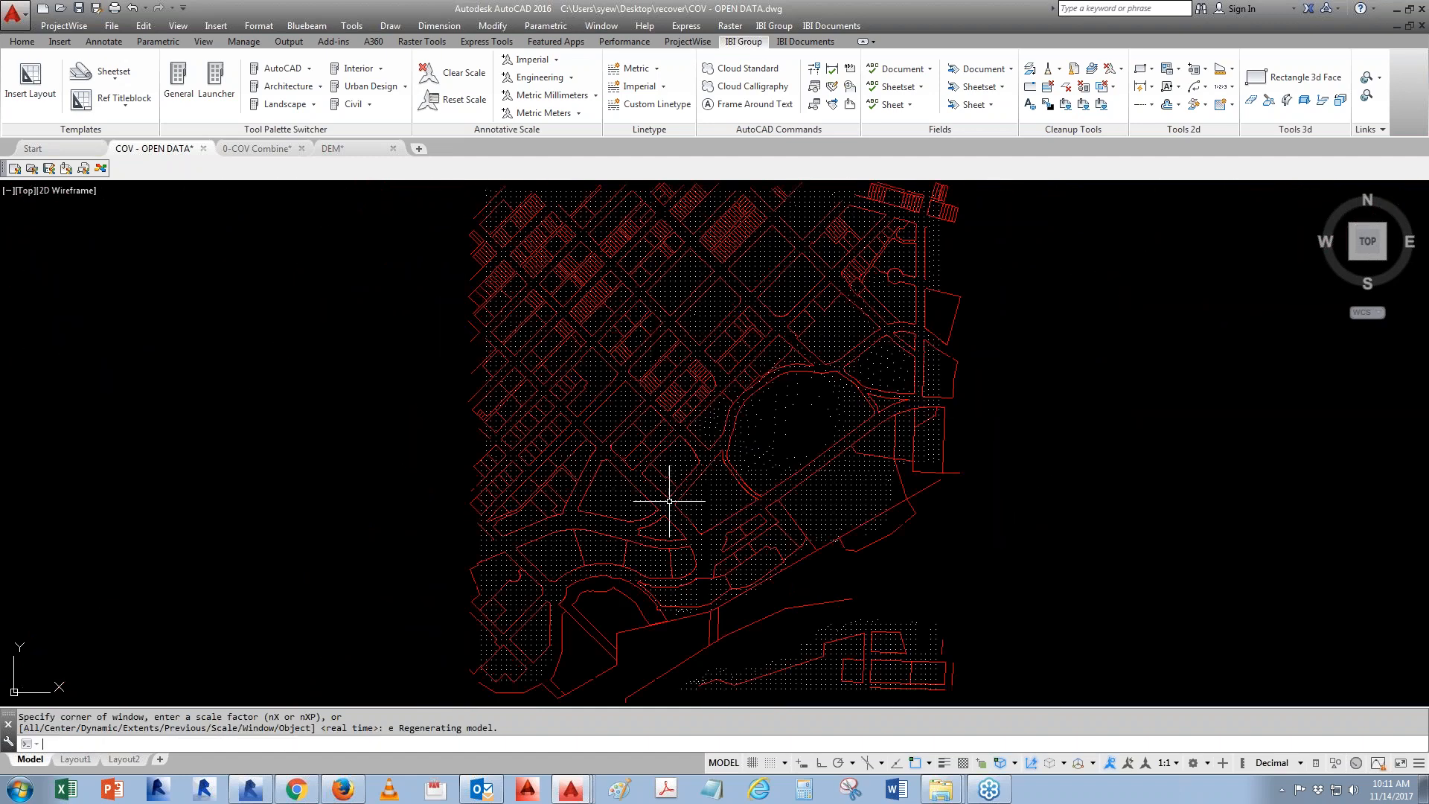
Save a copy of the relocated drawing as COV - OPEN DATA-REVIT in the recover folder
{"action": "left_click", "coordinate": [15, 14]}
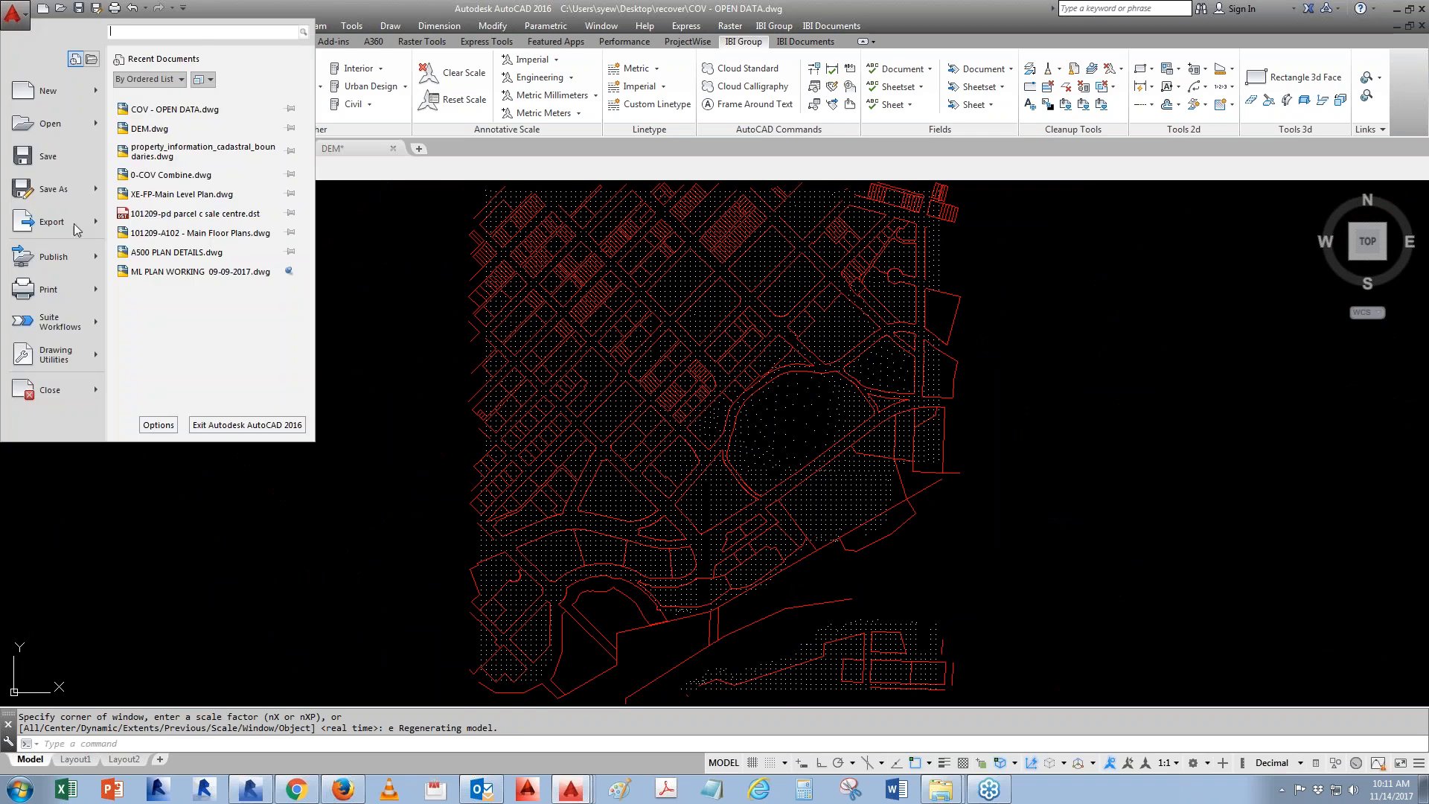
{"action": "mouse_move", "coordinate": [69, 203]}
{"action": "left_click", "coordinate": [164, 80]}
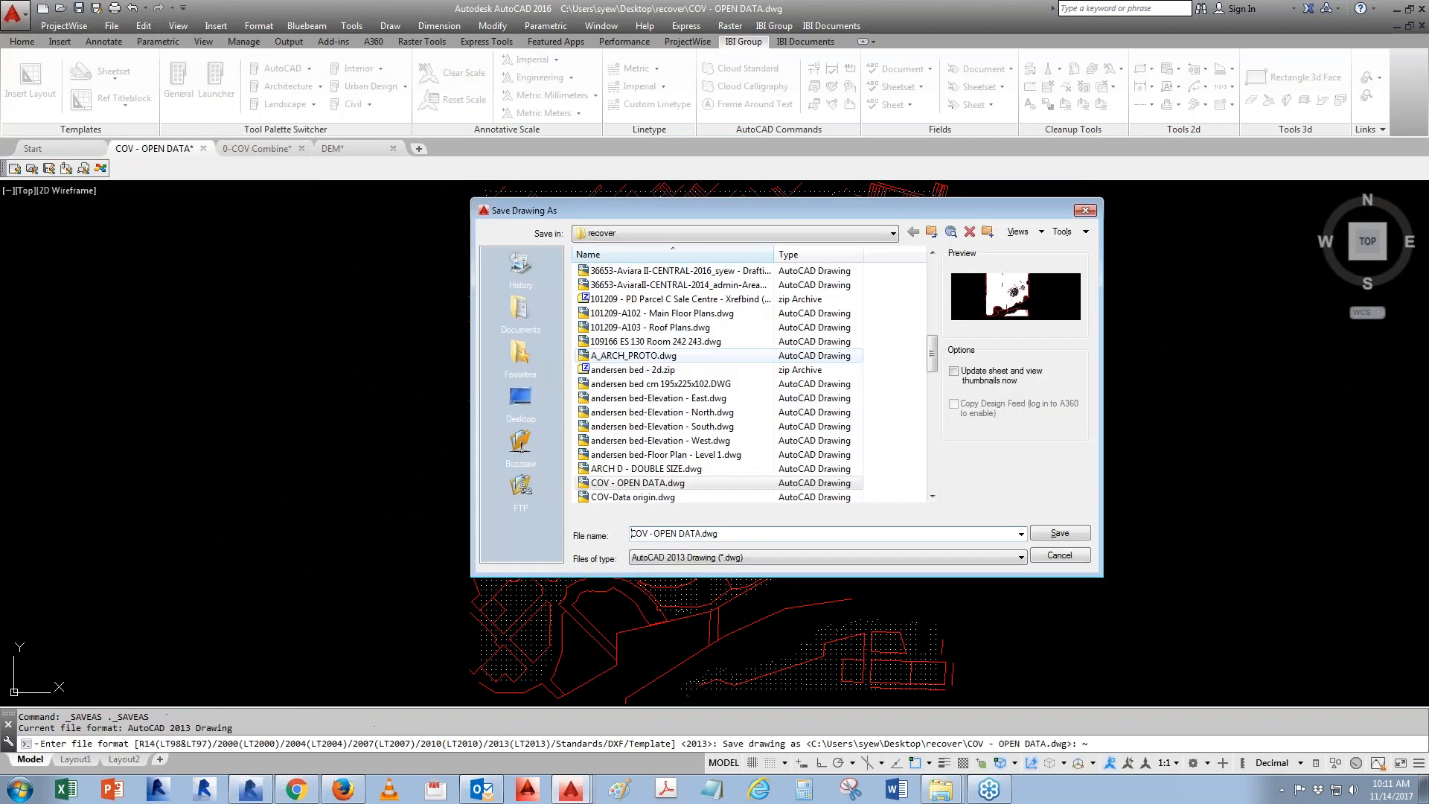
{"action": "left_click", "coordinate": [717, 533]}
{"action": "type", "text": "-REVIT"}
{"action": "key", "text": "Return"}
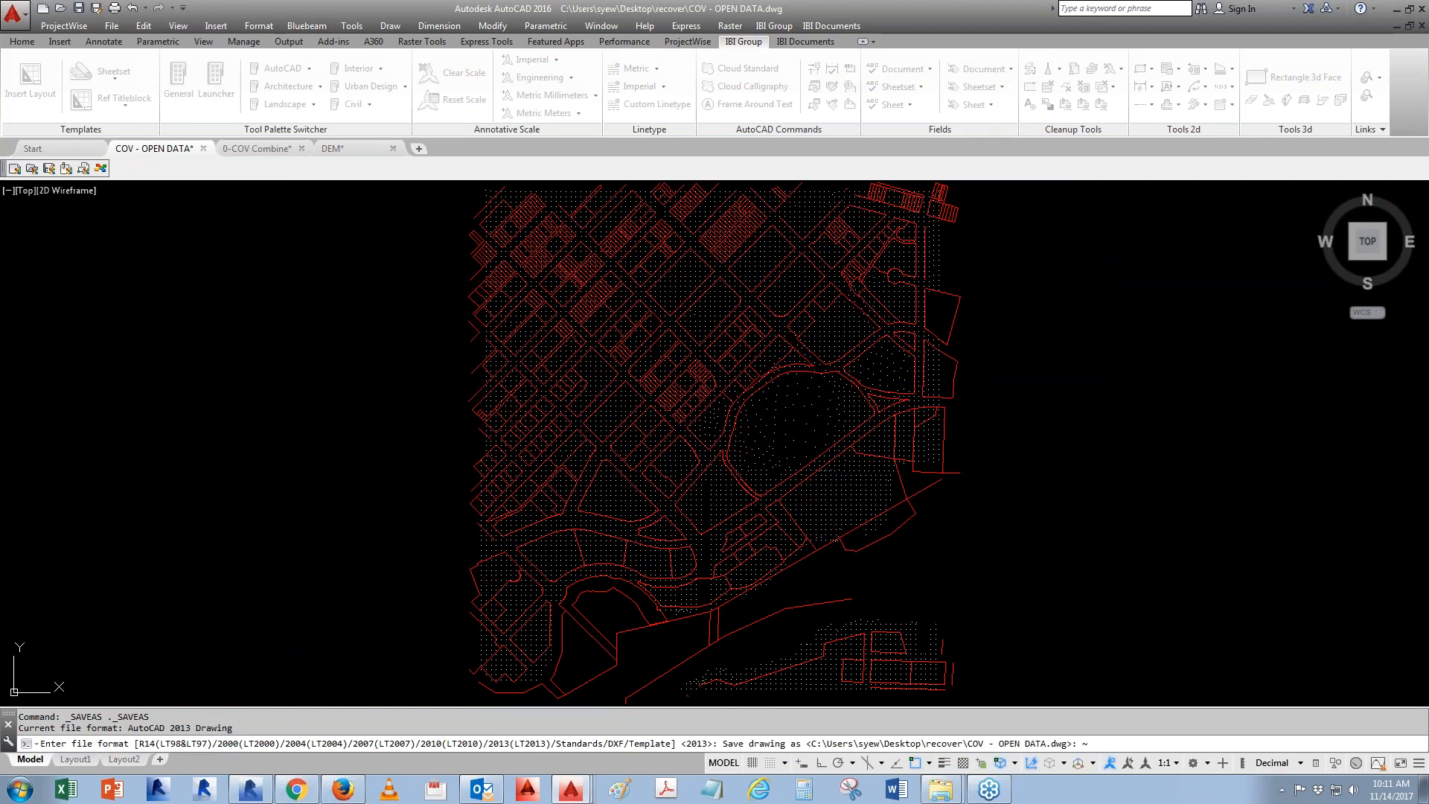
{"action": "scroll", "coordinate": [697, 396], "scroll_direction": "up", "scroll_amount": 5}
{"action": "scroll", "coordinate": [697, 395], "scroll_direction": "up", "scroll_amount": 3}
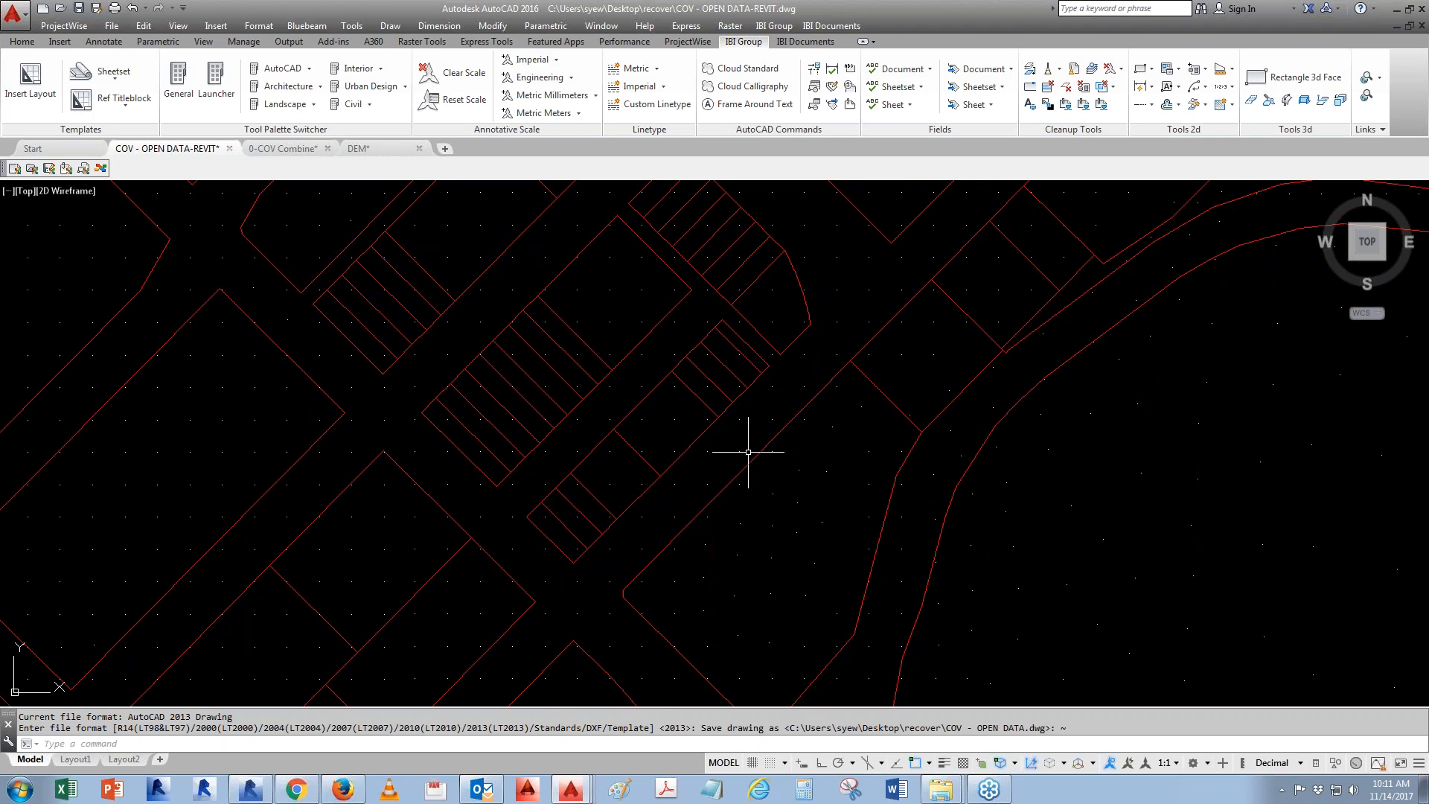
{"action": "mouse_move", "coordinate": [783, 566]}
{"action": "middle_mouse_down"}
{"action": "mouse_move", "coordinate": [774, 461]}
{"action": "mouse_move", "coordinate": [712, 456]}
{"action": "mouse_move", "coordinate": [609, 491]}
{"action": "middle_mouse_up"}
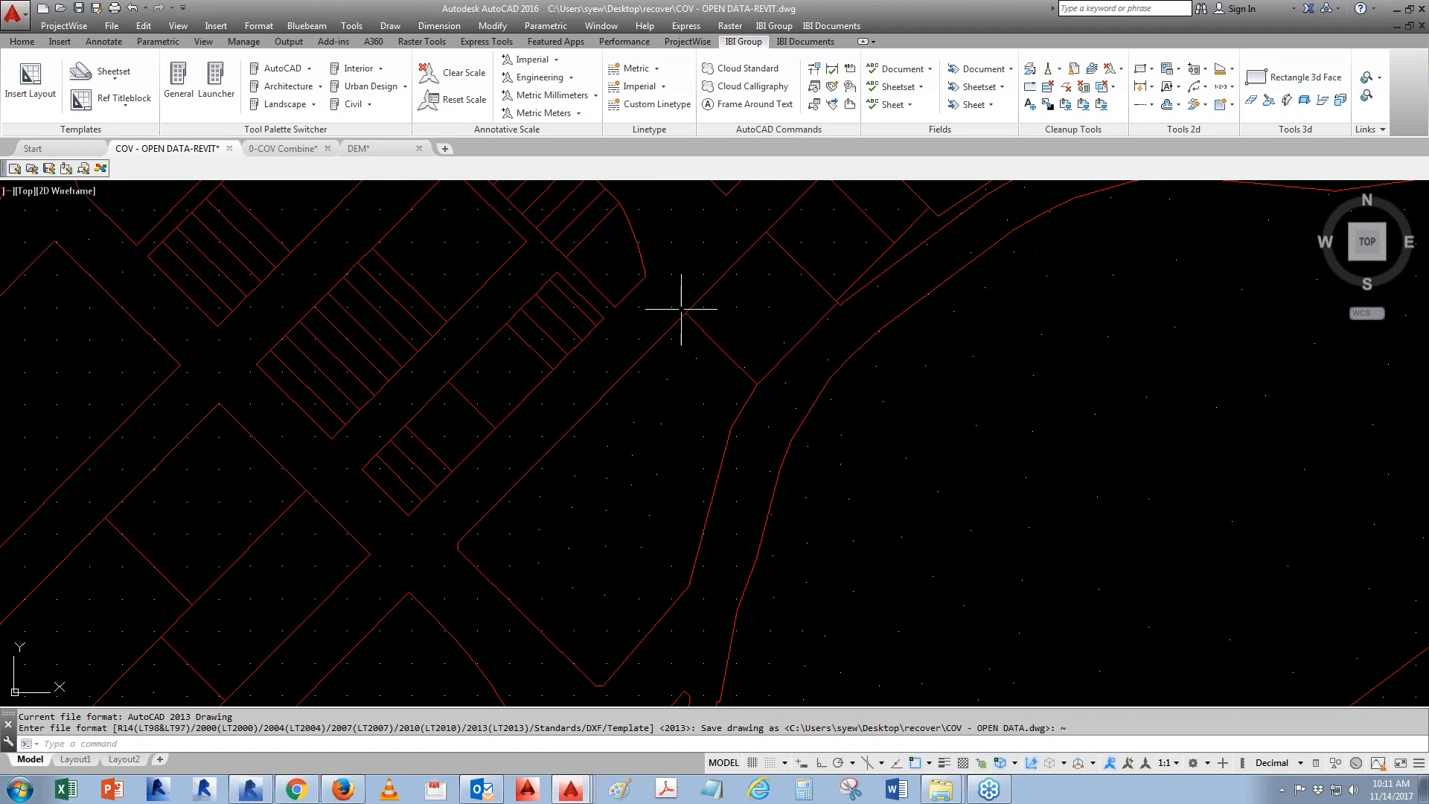
{"action": "left_click", "coordinate": [906, 458]}
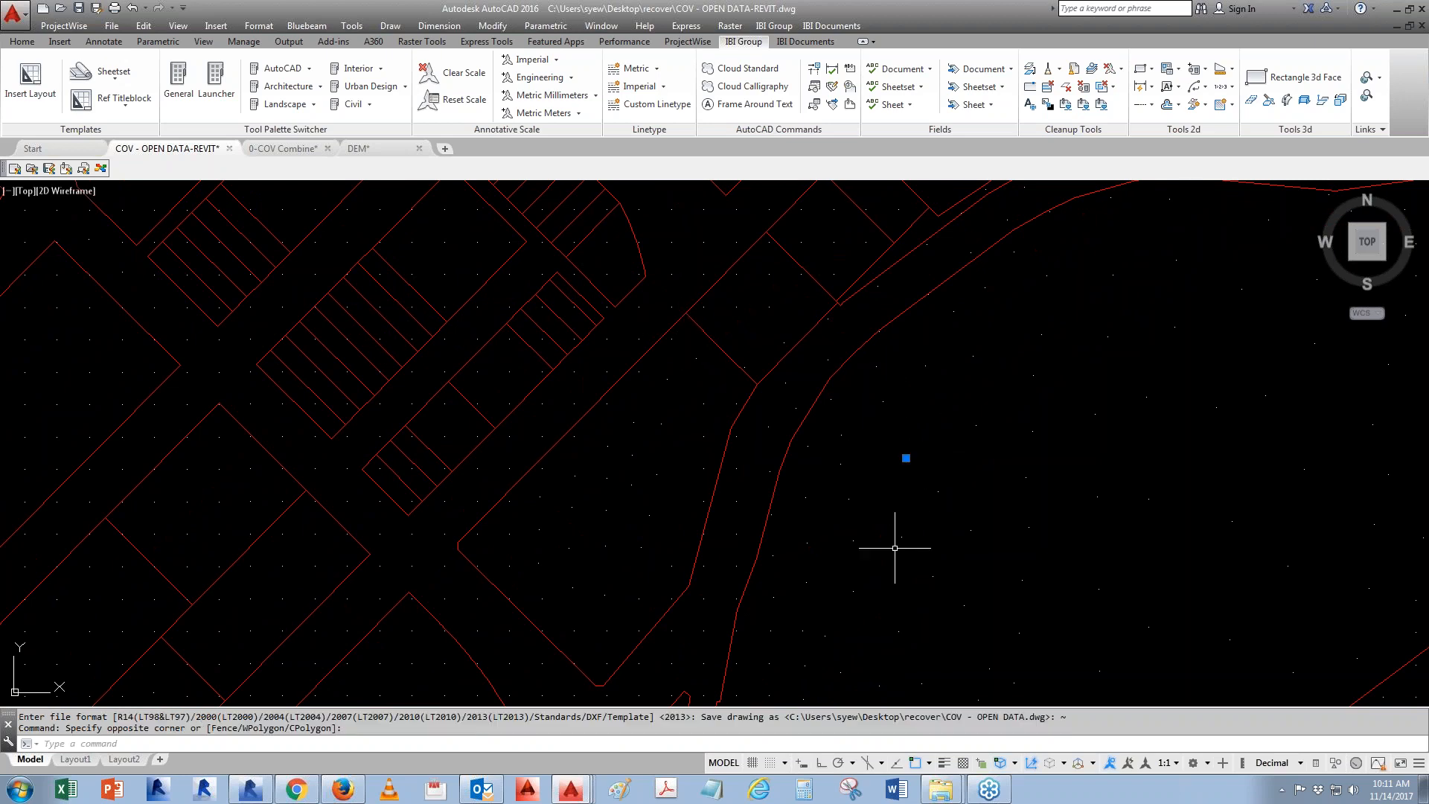
{"action": "key", "text": "Escape"}
{"action": "key", "text": "Escape"}
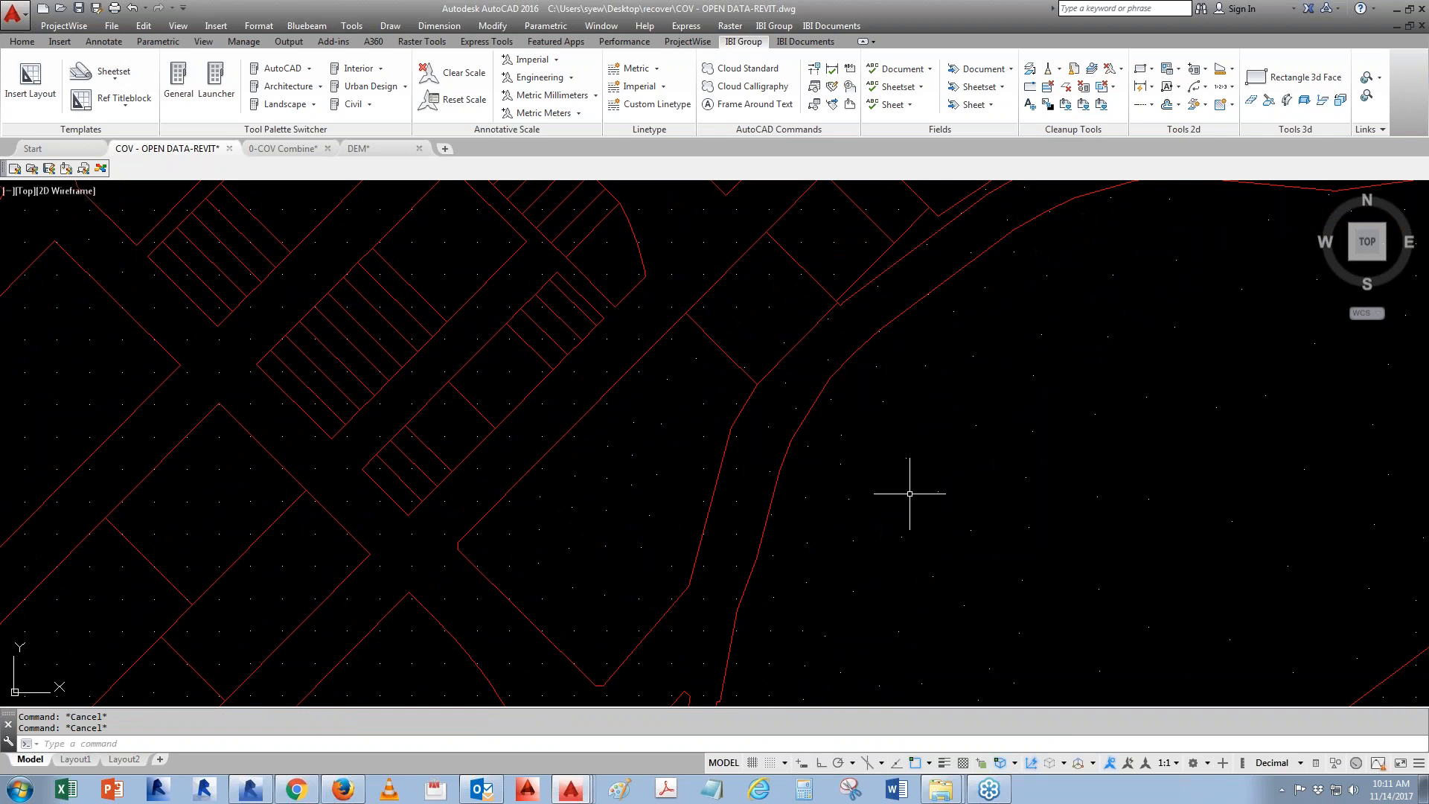
Start the Point Extraction Manager and set the input type to Point and the output type to File
{"action": "left_click", "coordinate": [780, 27]}
{"action": "mouse_move", "coordinate": [832, 386]}
{"action": "mouse_move", "coordinate": [994, 581]}
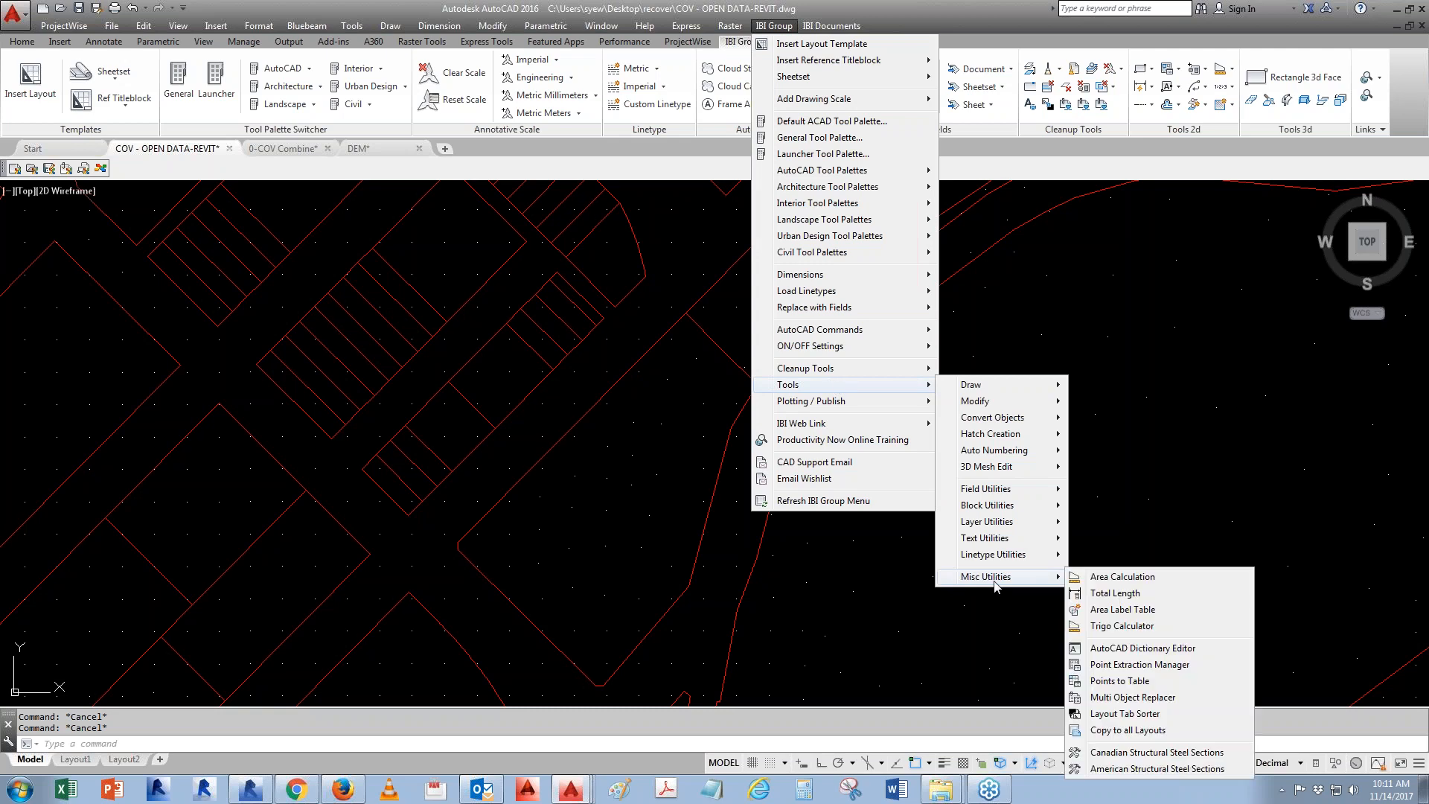
{"action": "left_click", "coordinate": [1149, 664]}
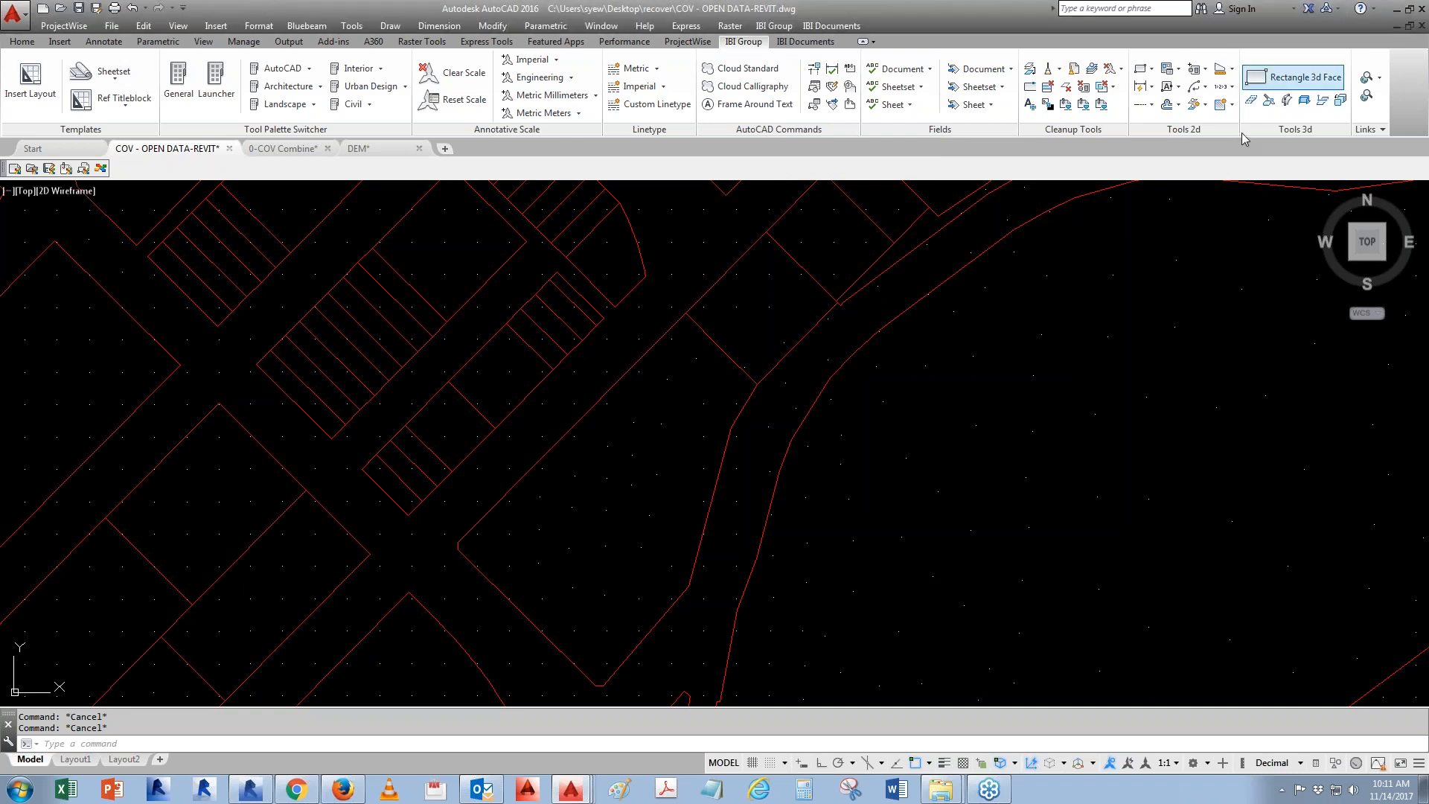
{"action": "left_click", "coordinate": [1233, 71]}
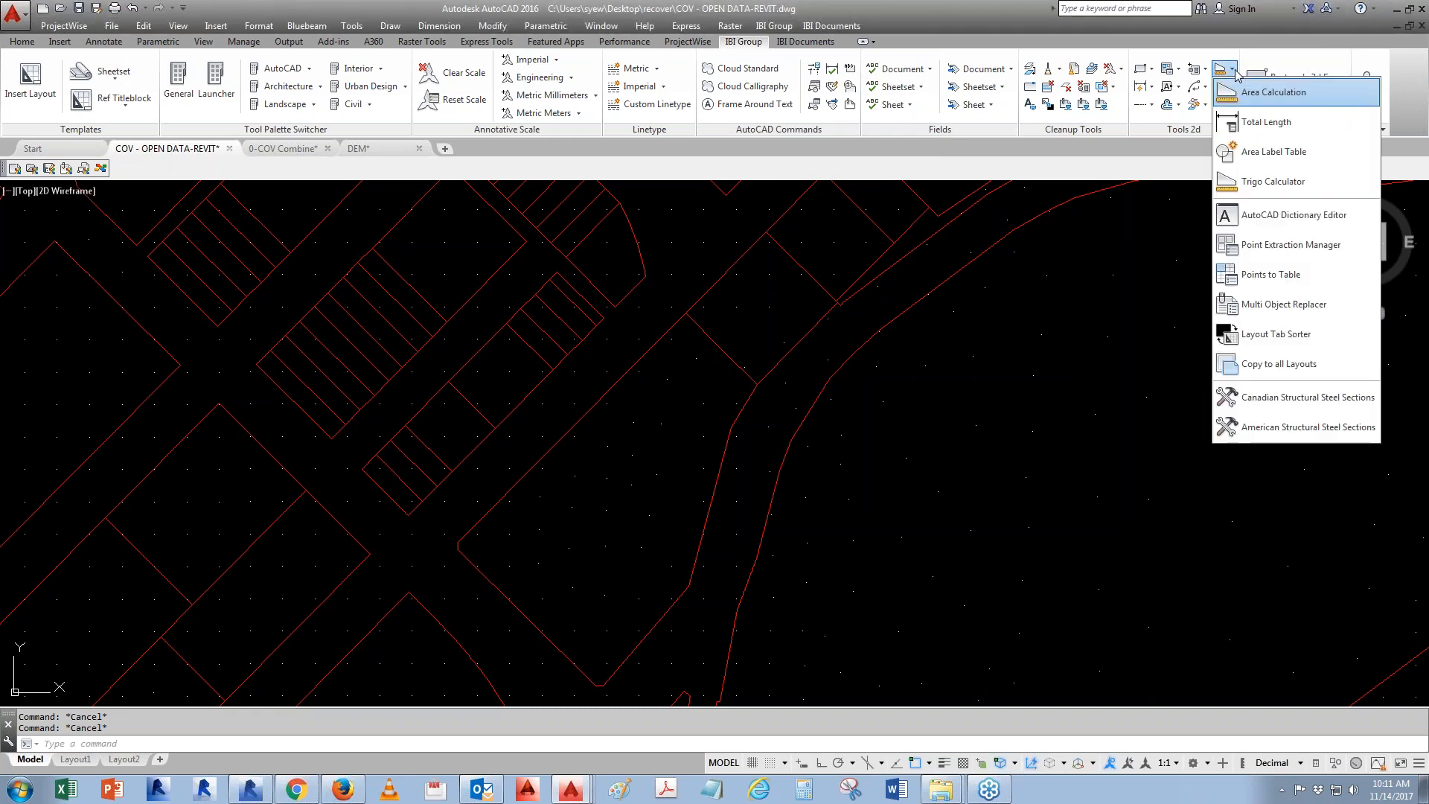
{"action": "left_click", "coordinate": [1280, 244]}
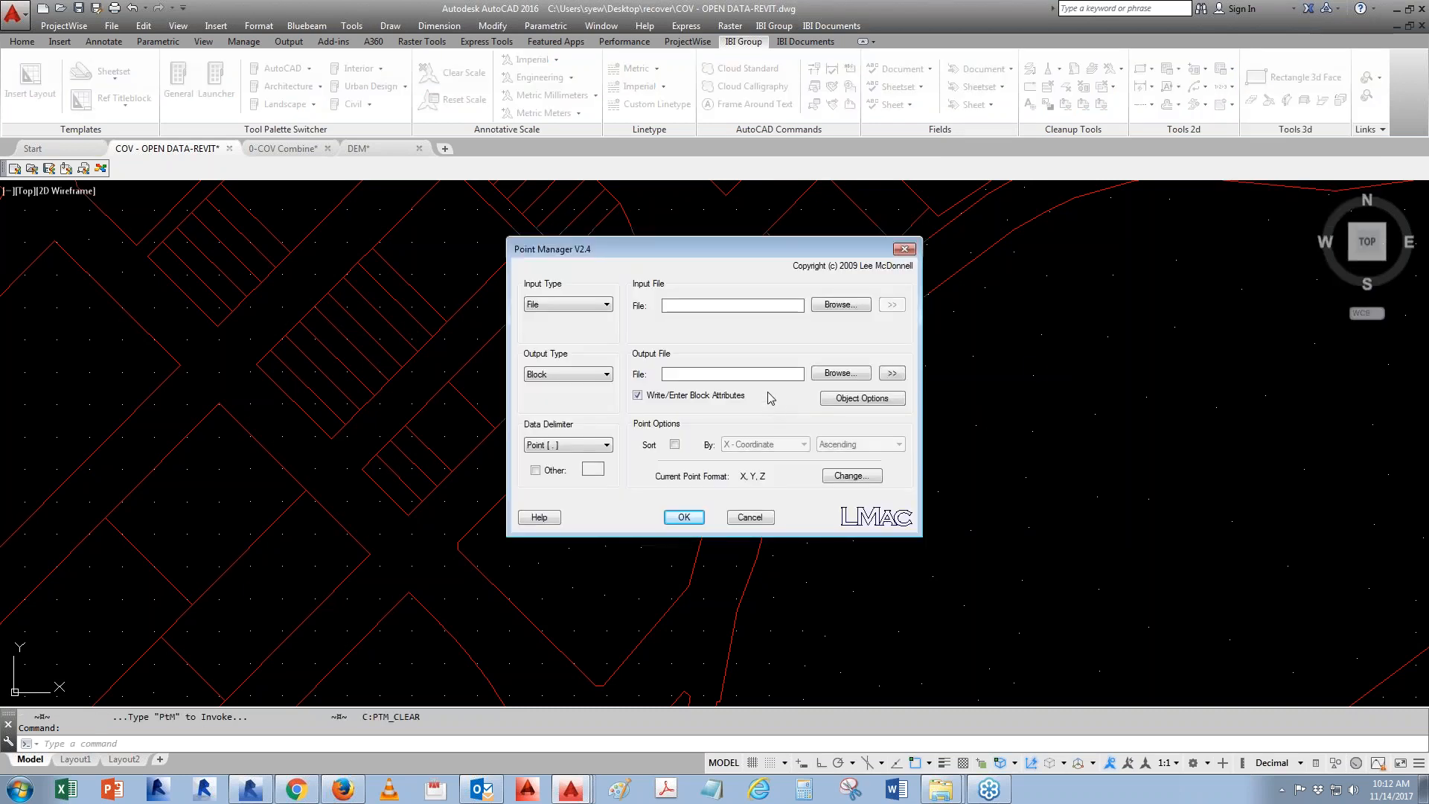
{"action": "left_click", "coordinate": [555, 306]}
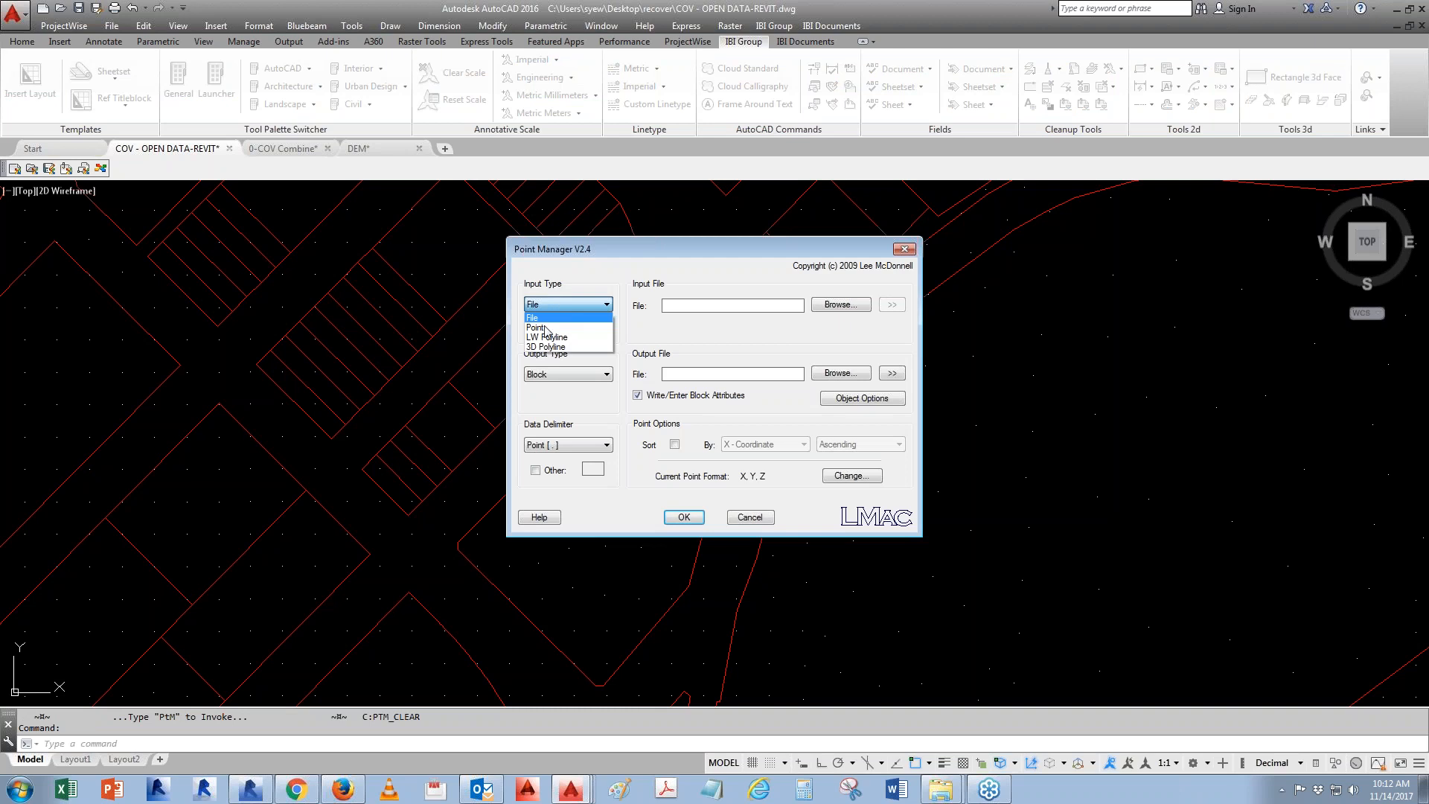
{"action": "left_click", "coordinate": [536, 327]}
{"action": "left_click", "coordinate": [557, 375]}
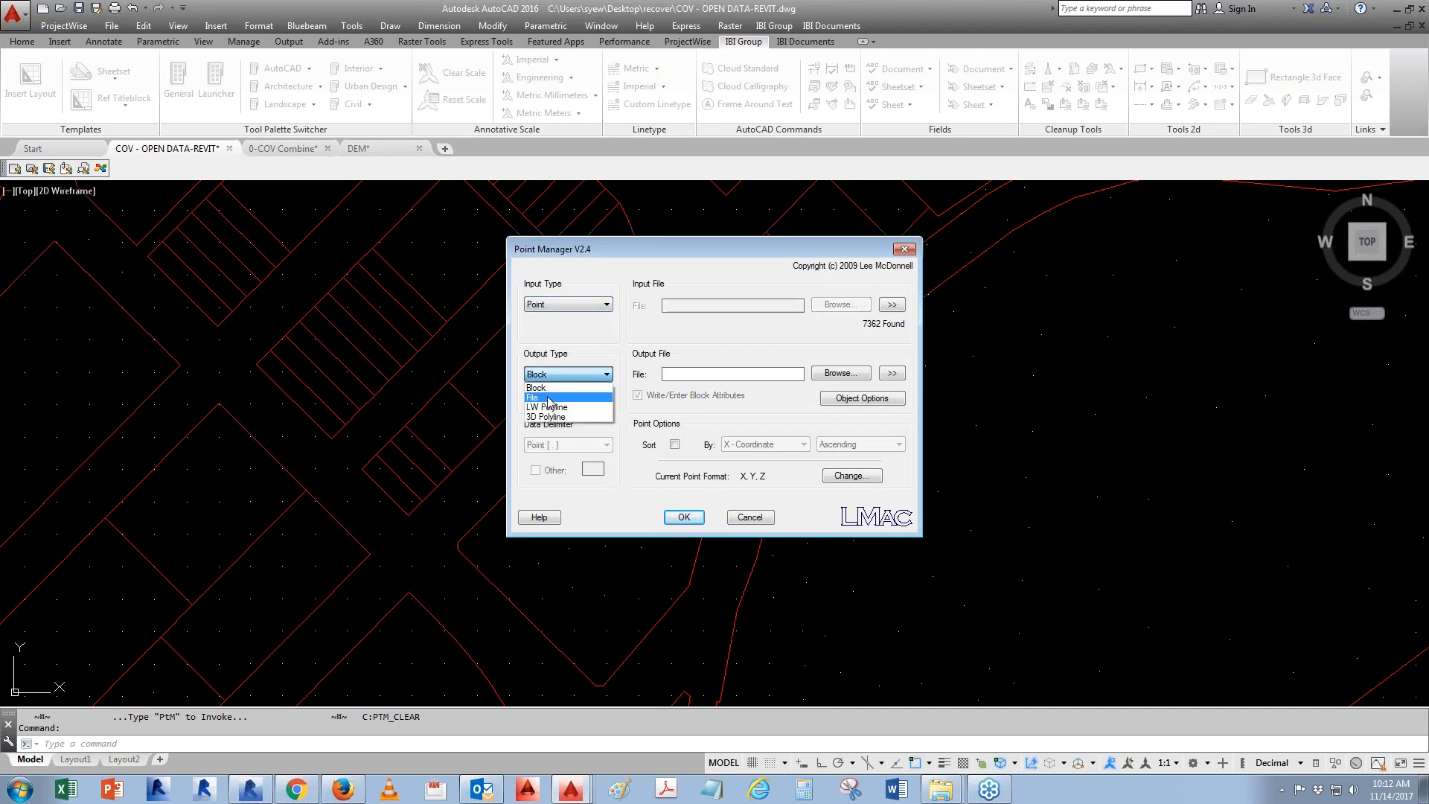
{"action": "left_click", "coordinate": [550, 398]}
Export the elevation points to COV - OPEN DATA-REVIT.csv in the recover folder and close the drawing
{"action": "left_click", "coordinate": [841, 373]}
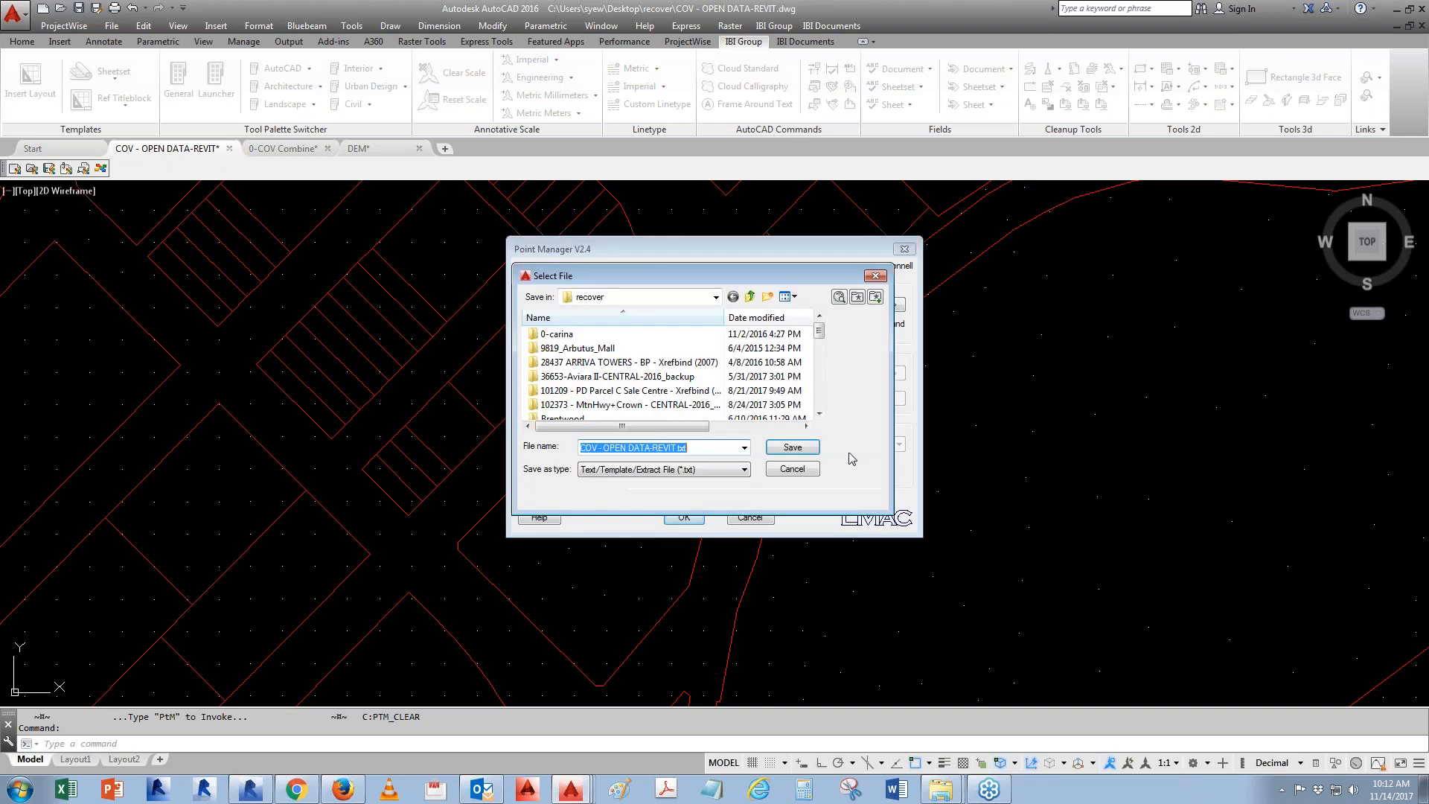
{"action": "left_click", "coordinate": [700, 470]}
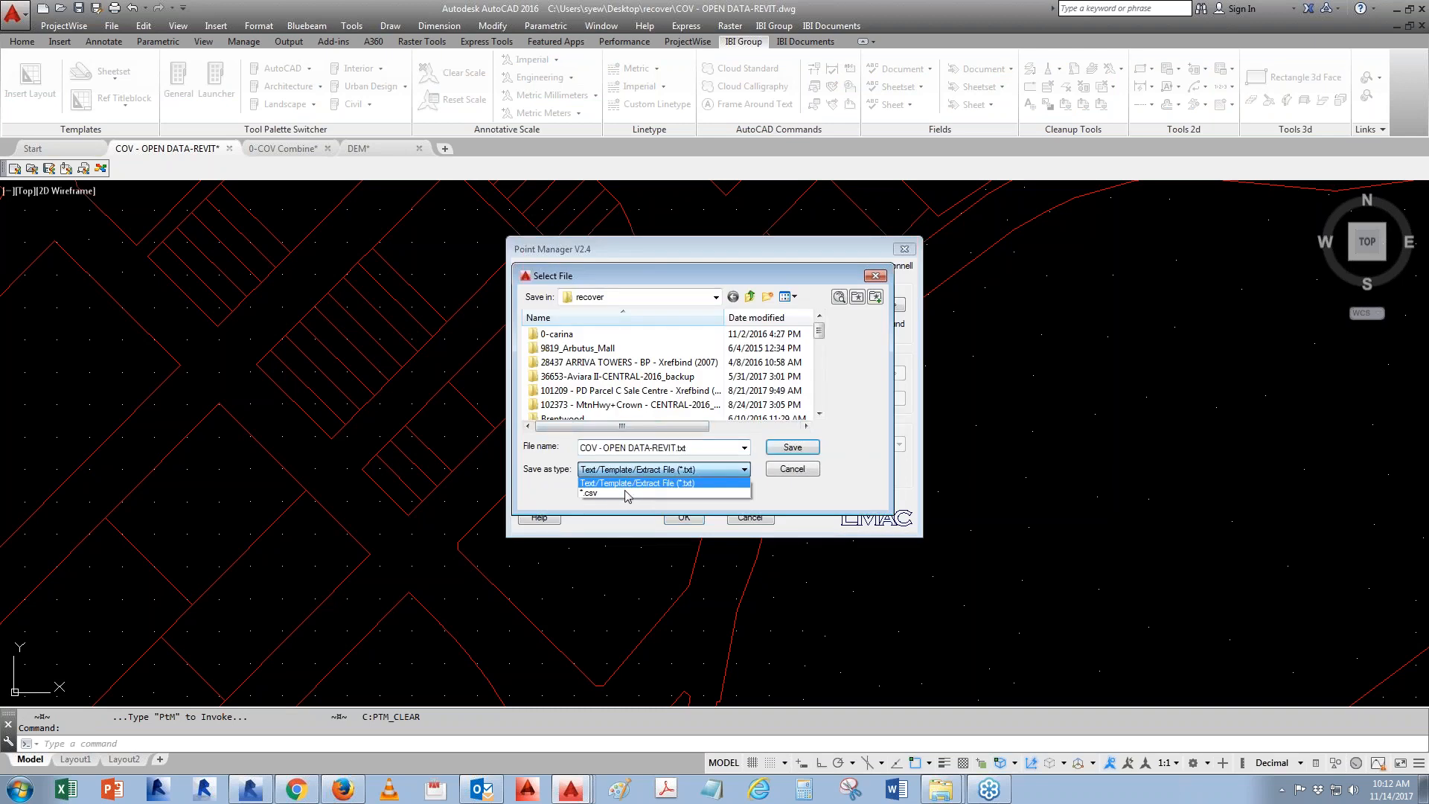
{"action": "left_click", "coordinate": [599, 493]}
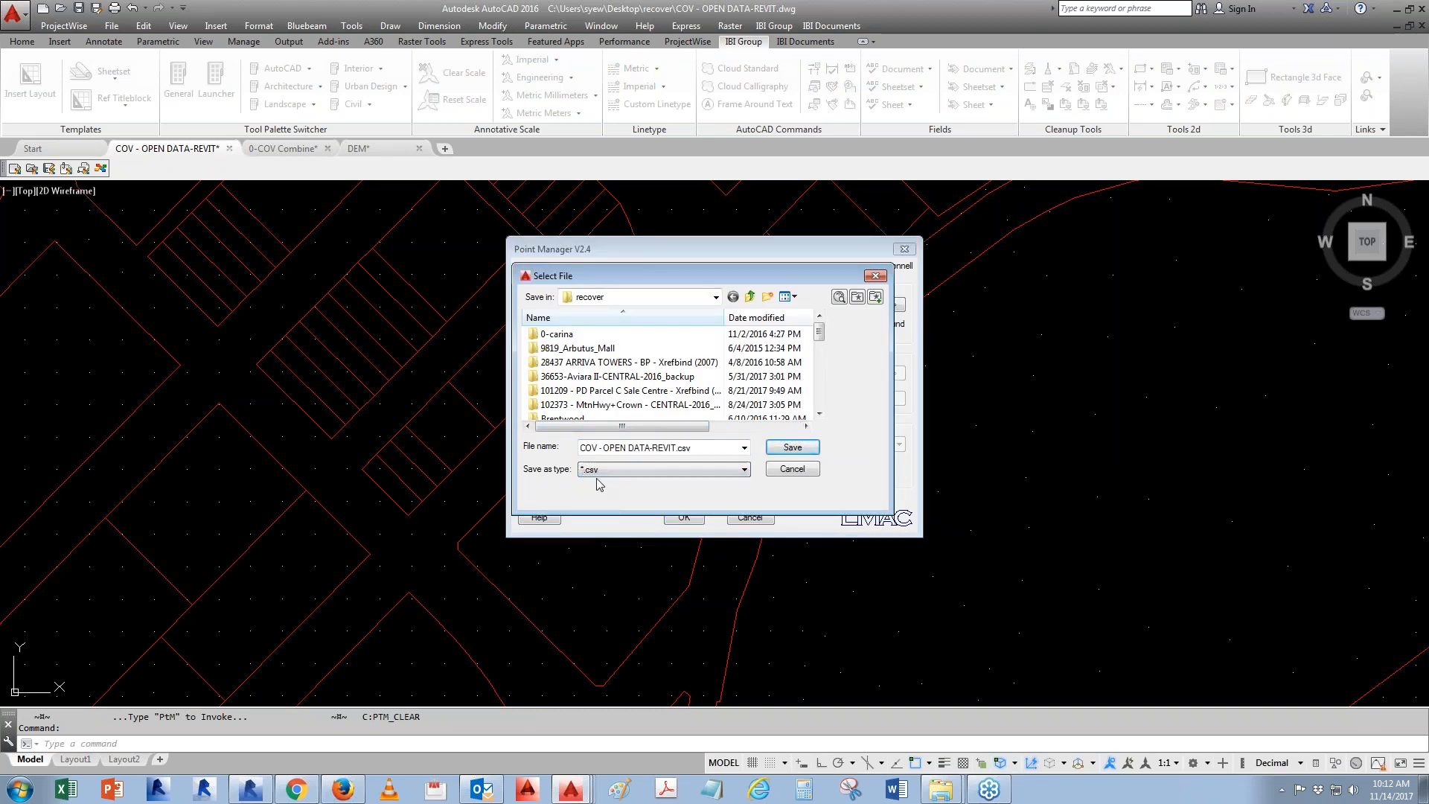
{"action": "left_click", "coordinate": [810, 454]}
{"action": "left_click", "coordinate": [683, 519]}
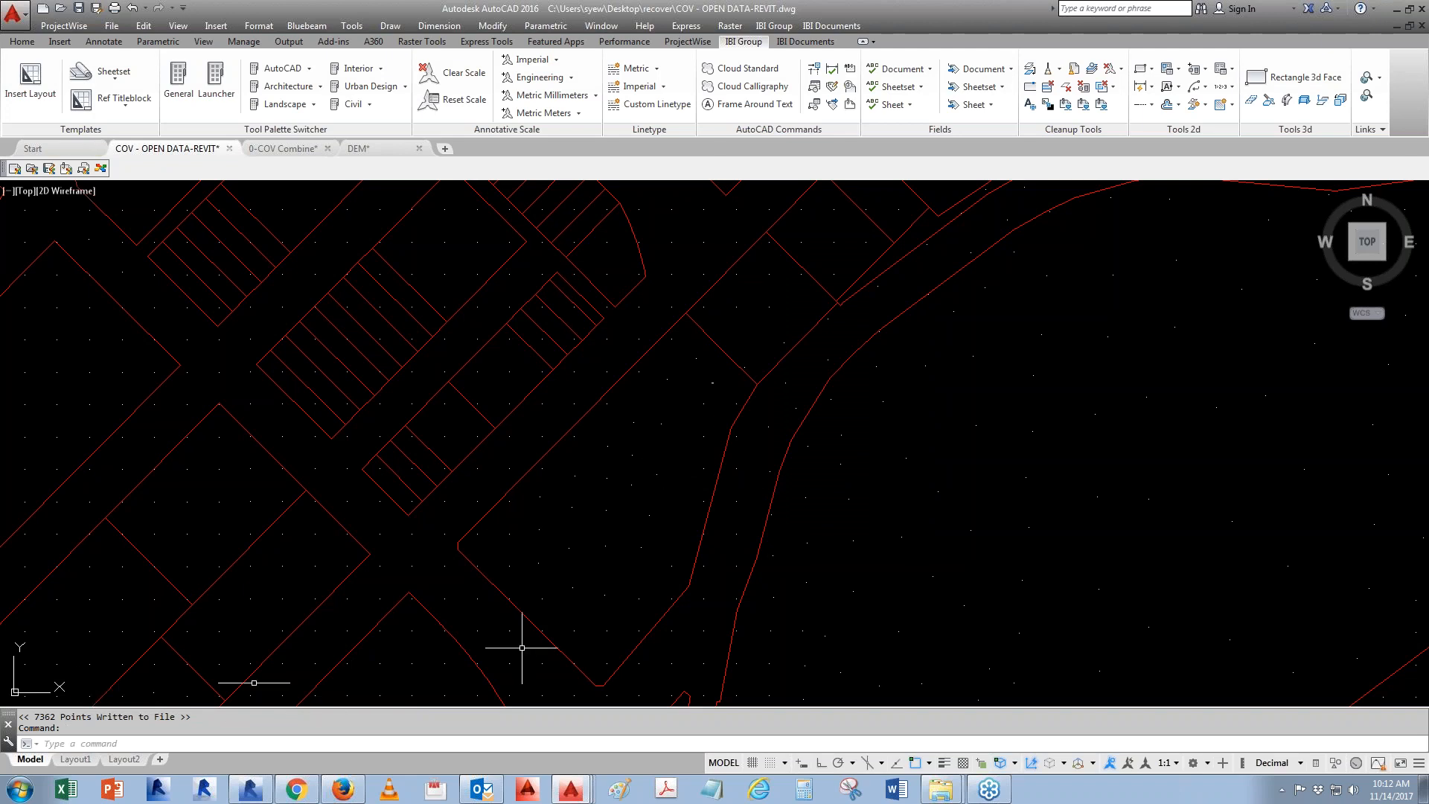
{"action": "left_click", "coordinate": [229, 149]}
{"action": "left_click", "coordinate": [692, 428]}
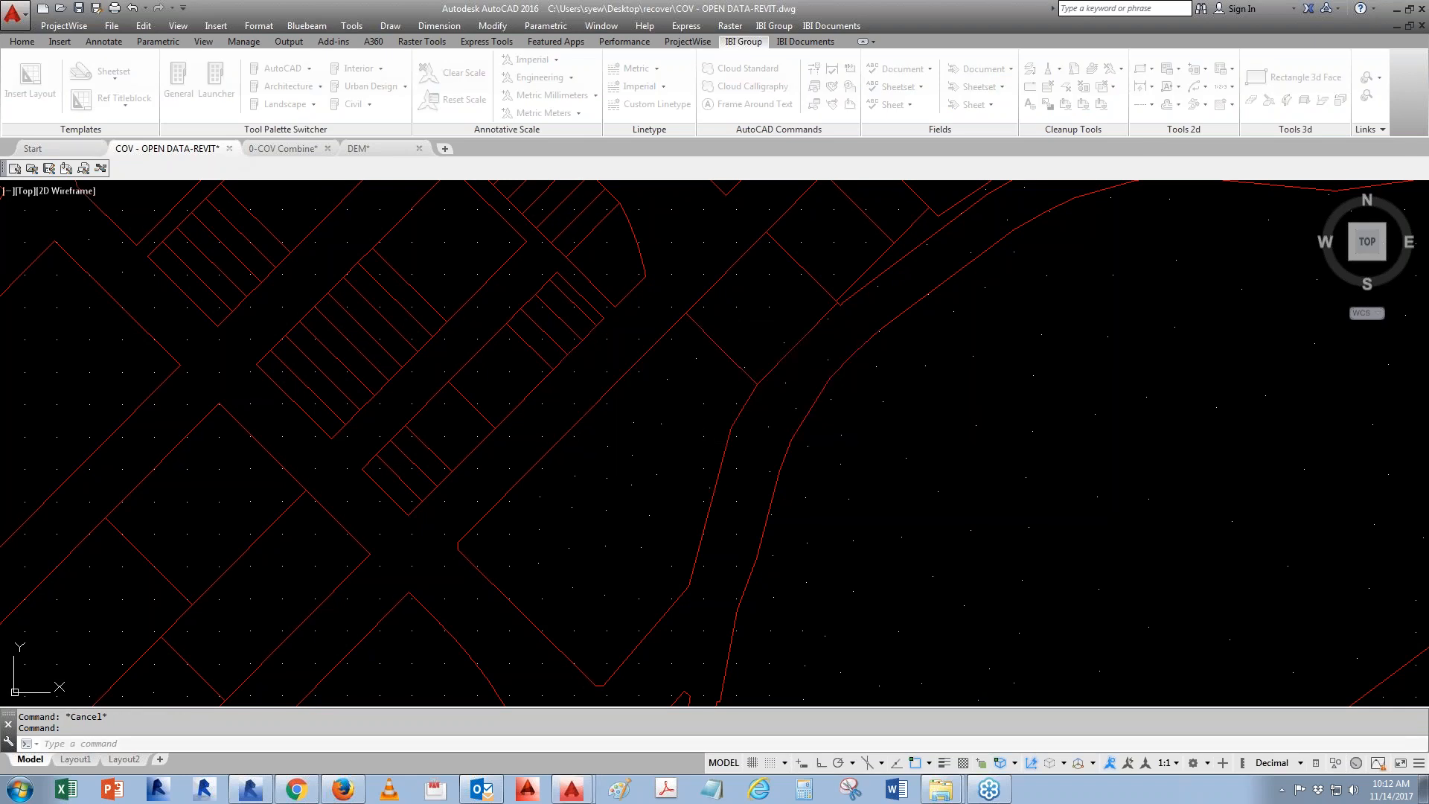
Switch to Revit, finish the open floor slab group edit, and create a new project from the IBI-Arch2016-WDI template
{"action": "left_click", "coordinate": [262, 796]}
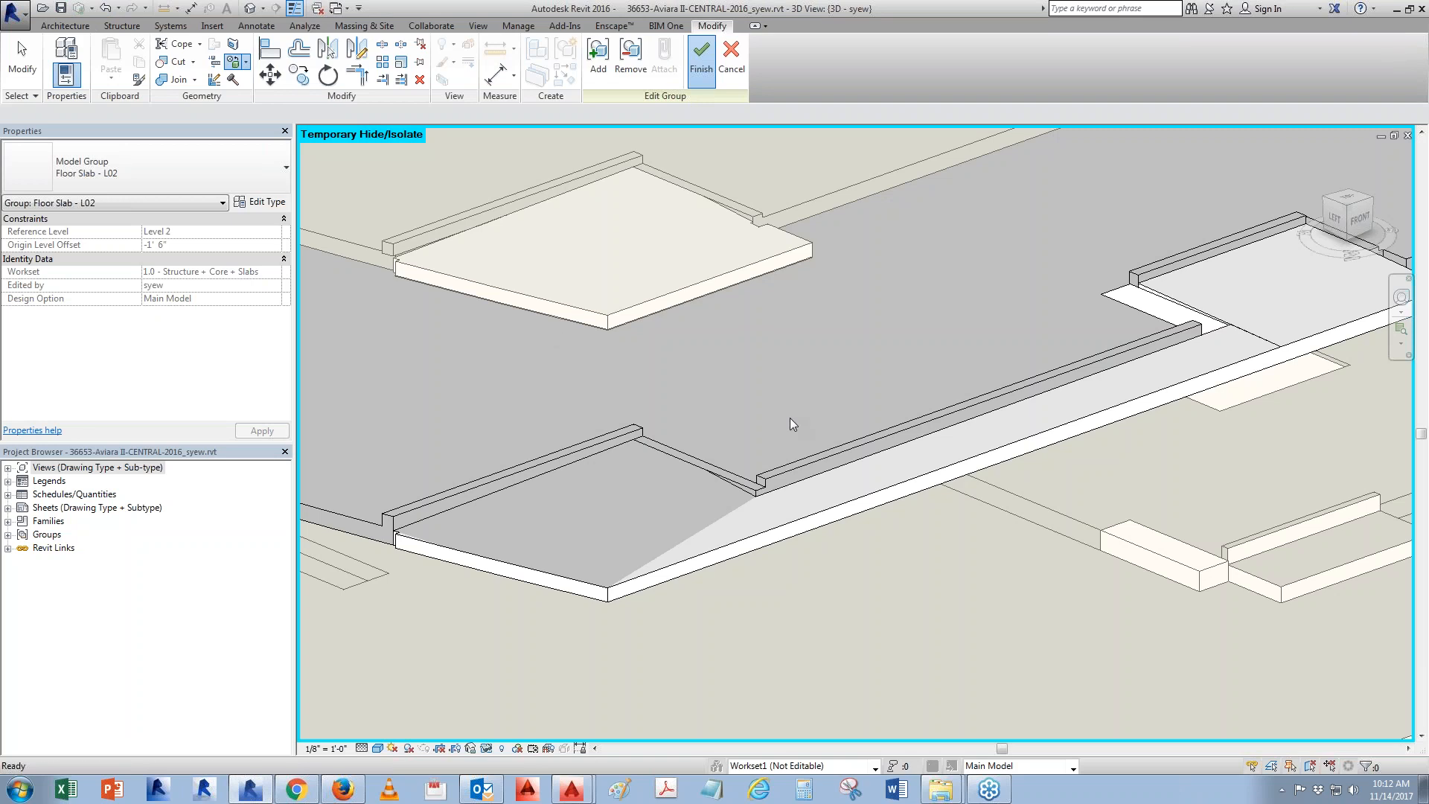
{"action": "left_click", "coordinate": [701, 59]}
{"action": "left_click", "coordinate": [19, 11]}
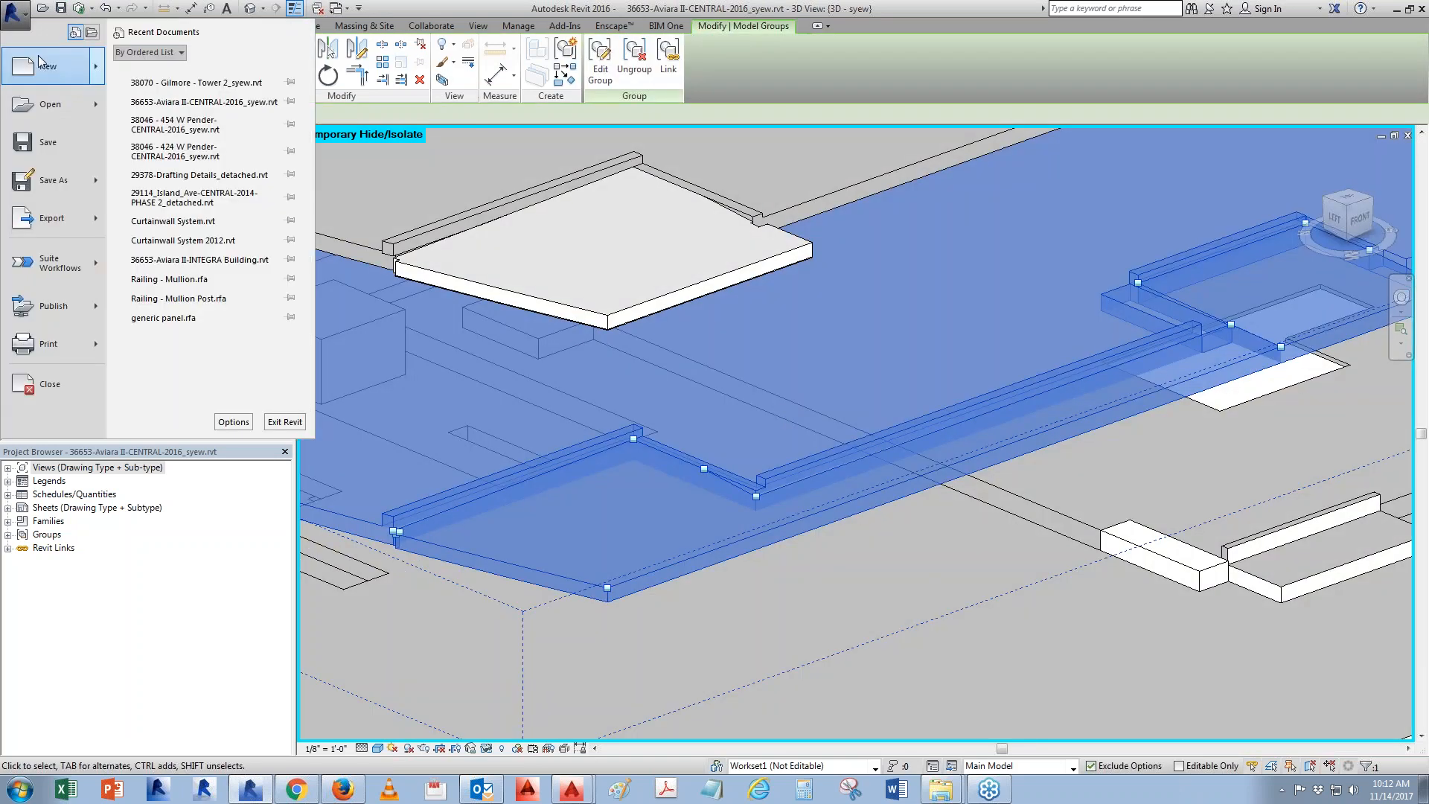
{"action": "mouse_move", "coordinate": [32, 57]}
{"action": "left_click", "coordinate": [123, 152]}
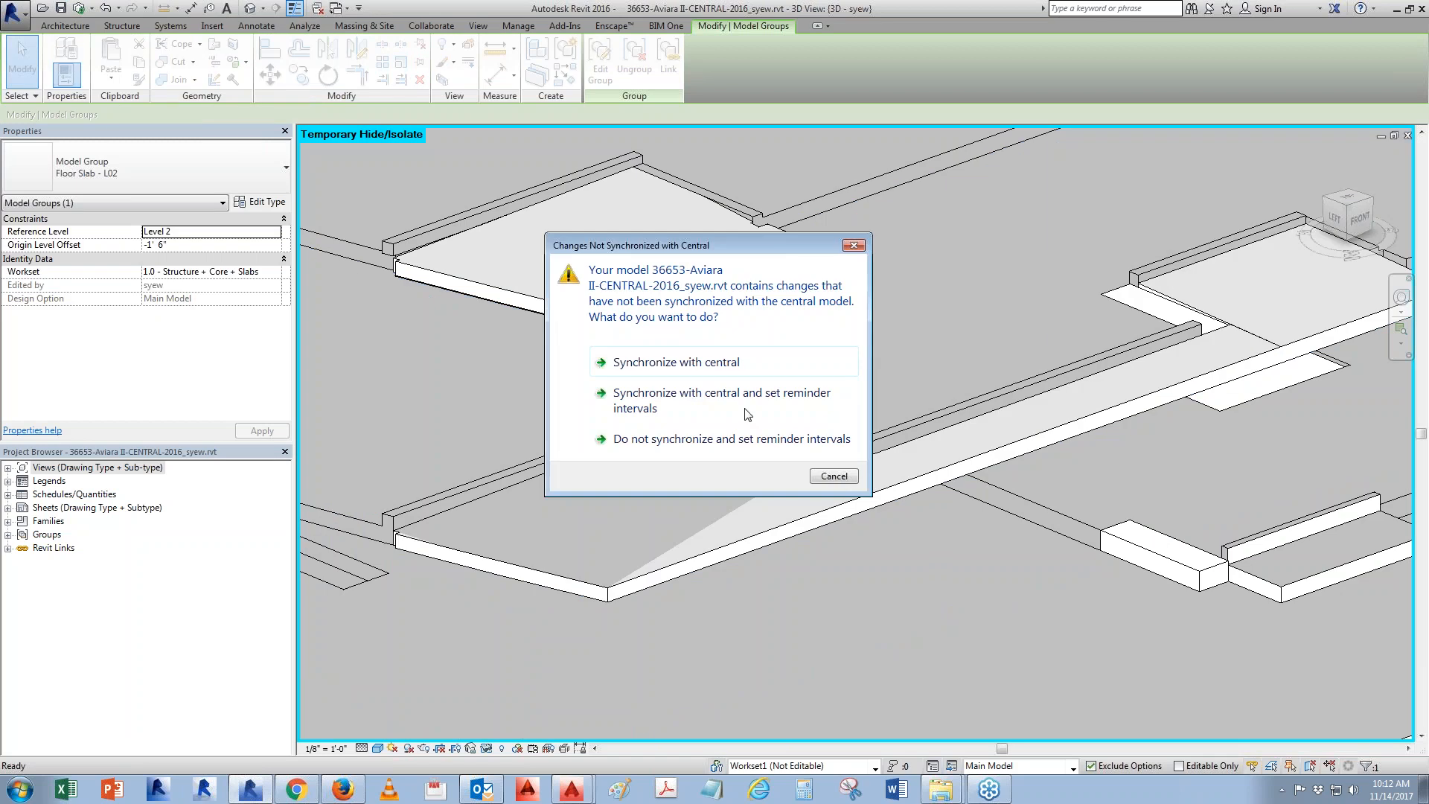
{"action": "left_click", "coordinate": [837, 476]}
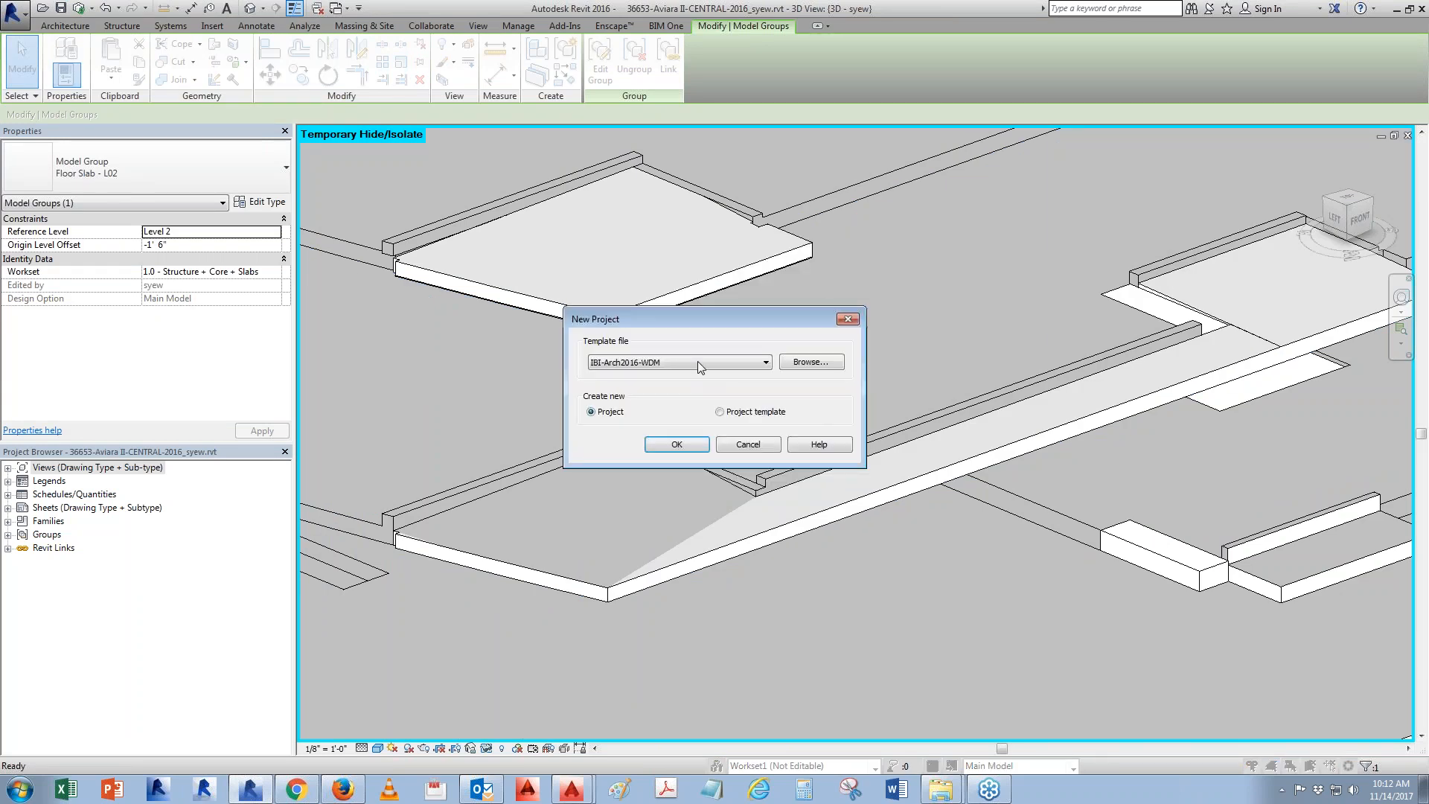
{"action": "left_click", "coordinate": [698, 362]}
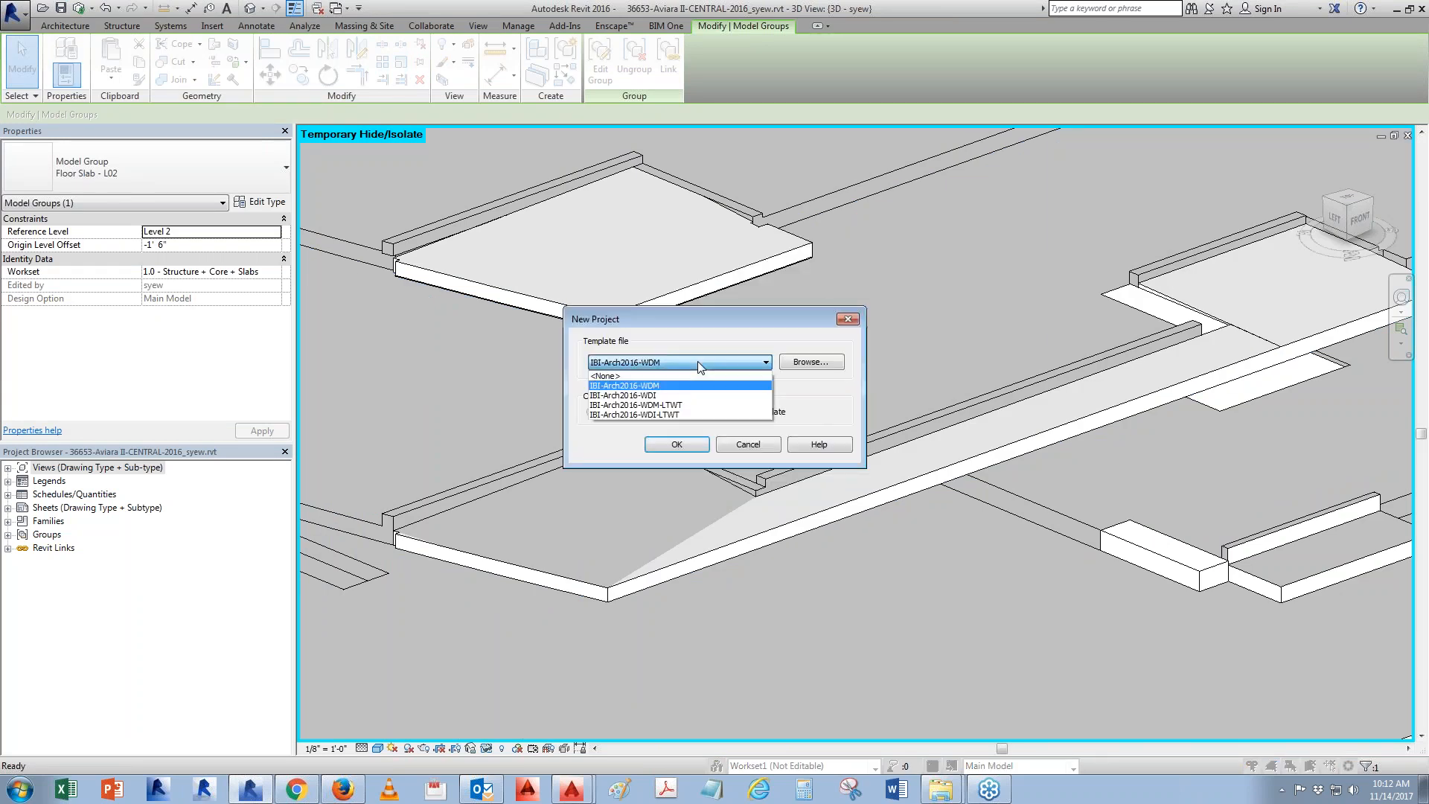
{"action": "left_click", "coordinate": [658, 399]}
{"action": "left_click", "coordinate": [677, 444]}
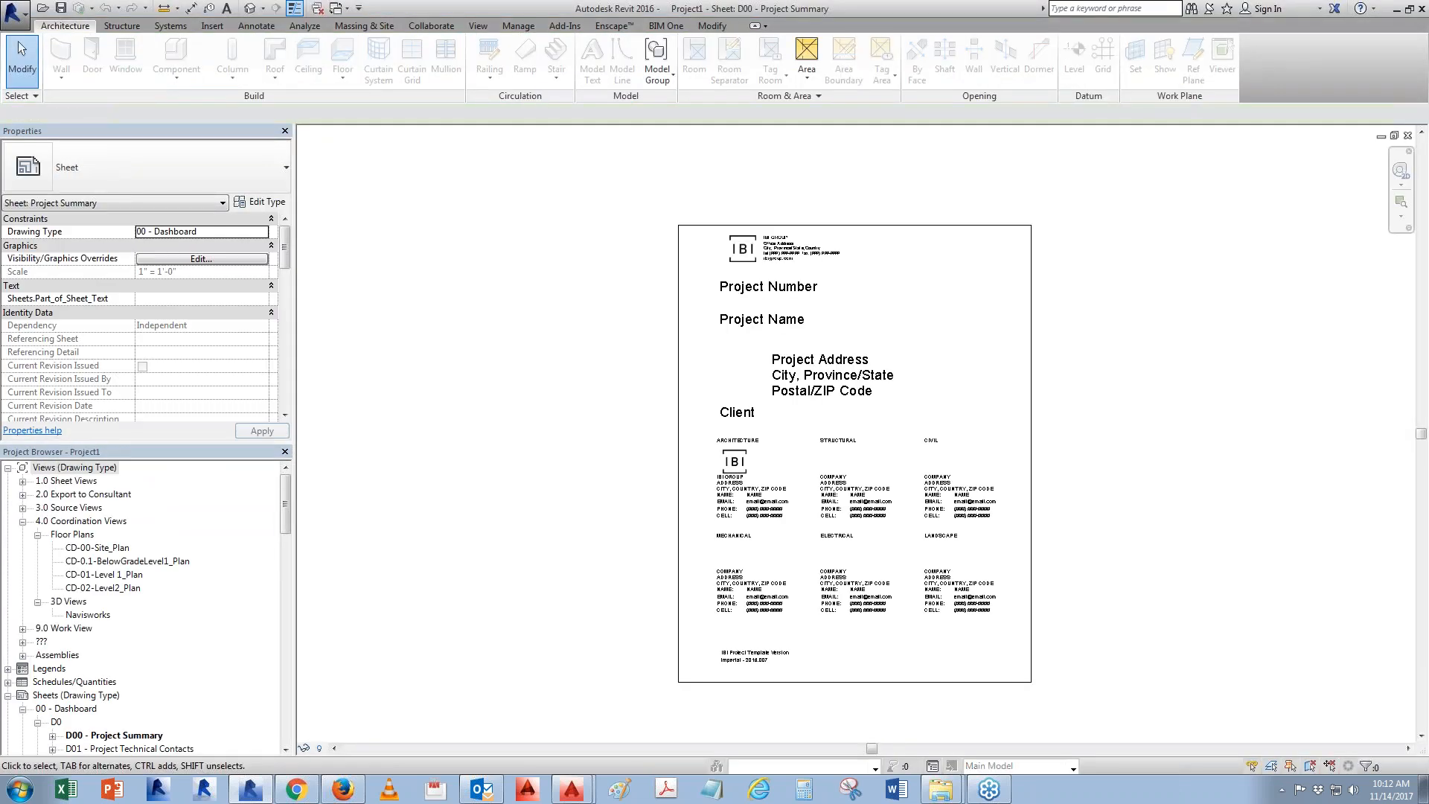
Open the 00-Site_Plan sheet view and choose COV - OPEN DATA-REVIT.dwg from the recover folder as a current-view-only CAD link
{"action": "double_click", "coordinate": [62, 481]}
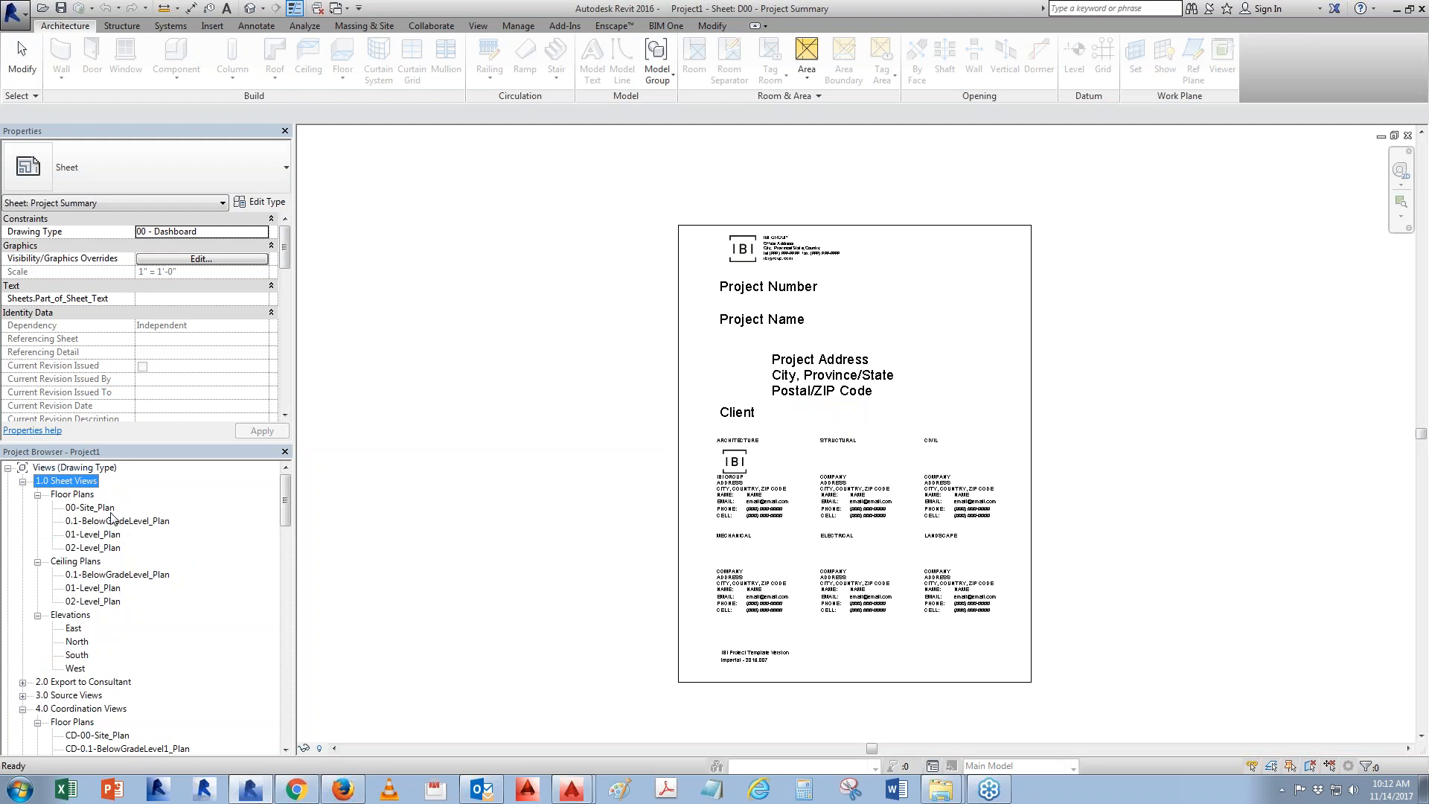
{"action": "double_click", "coordinate": [90, 507]}
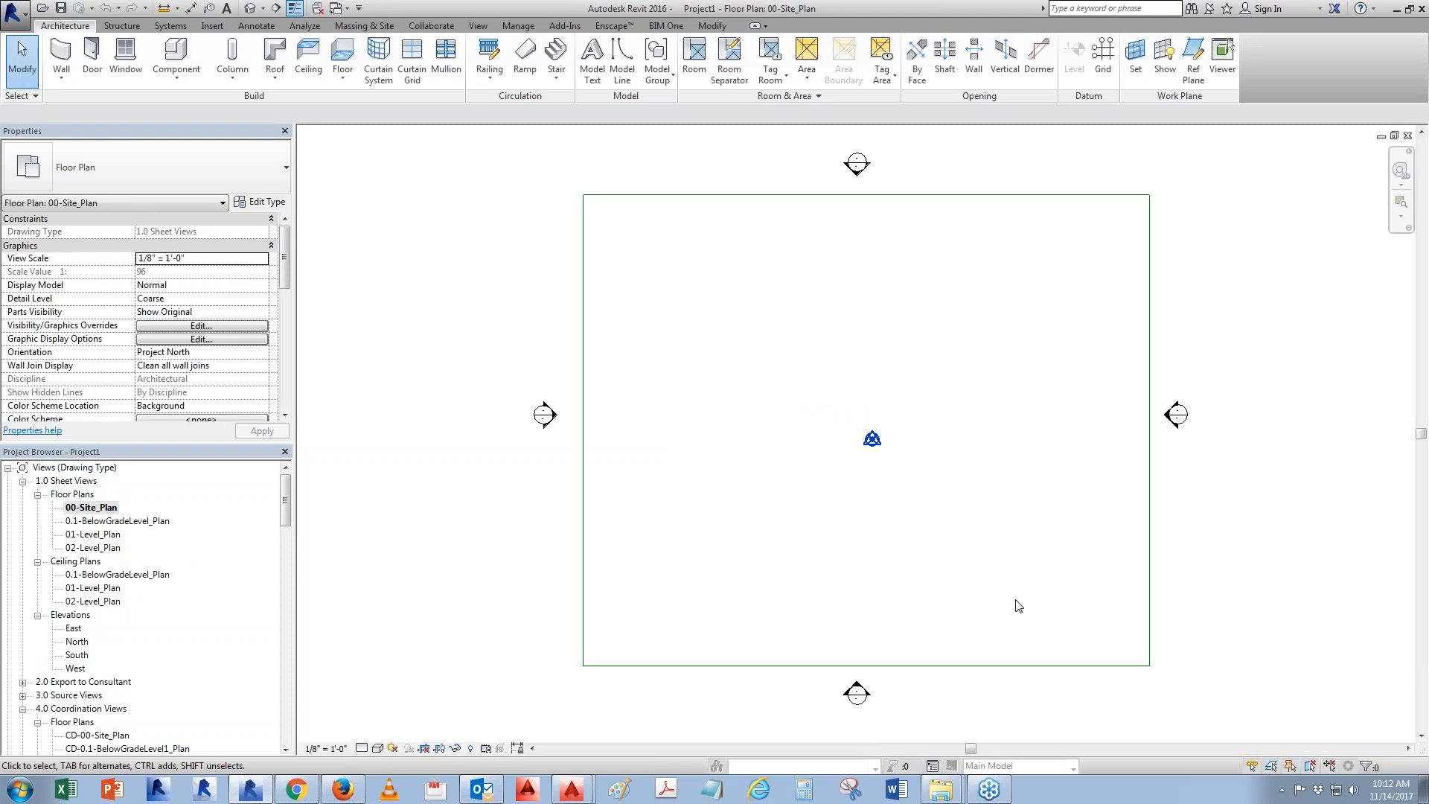
{"action": "left_click", "coordinate": [212, 26]}
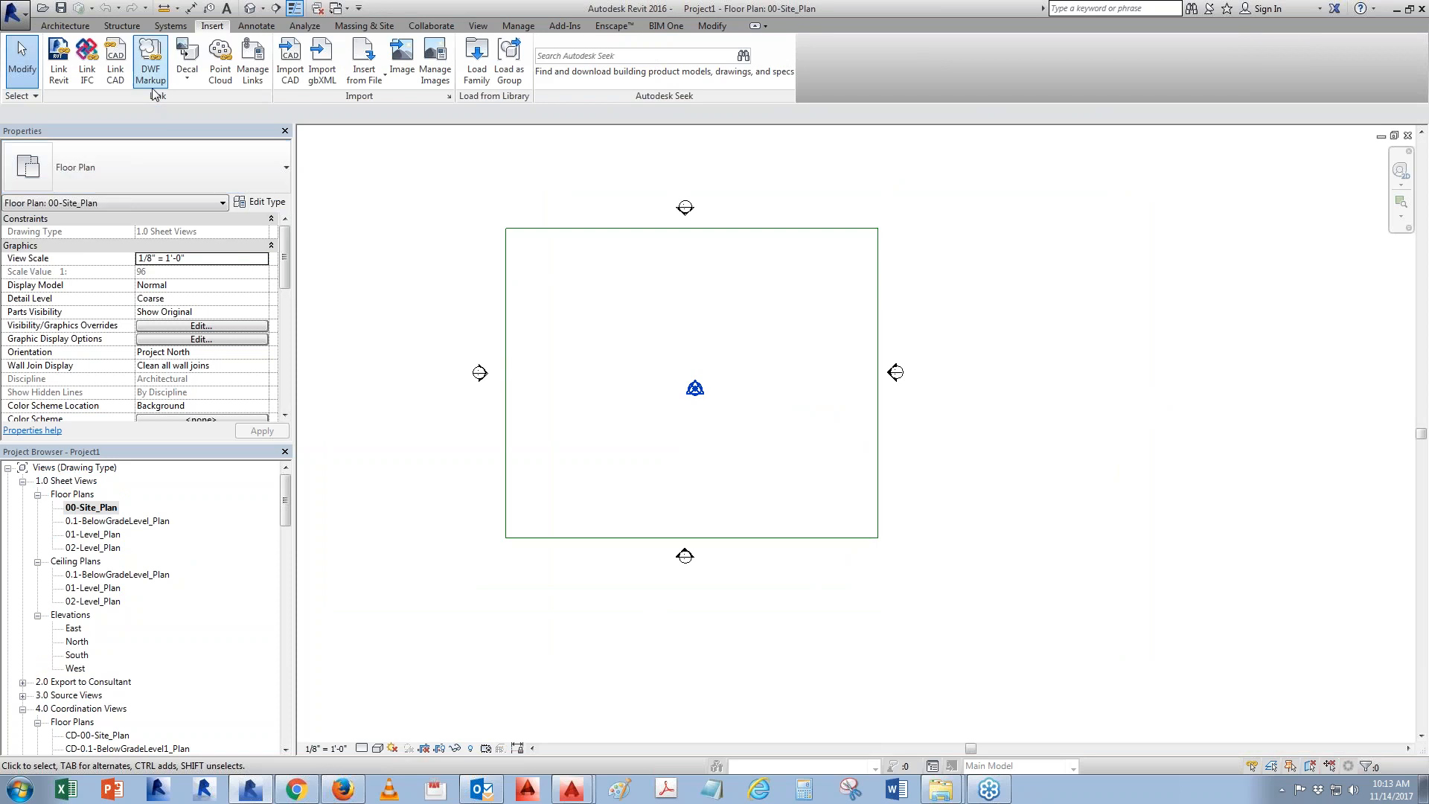
{"action": "left_click", "coordinate": [118, 63]}
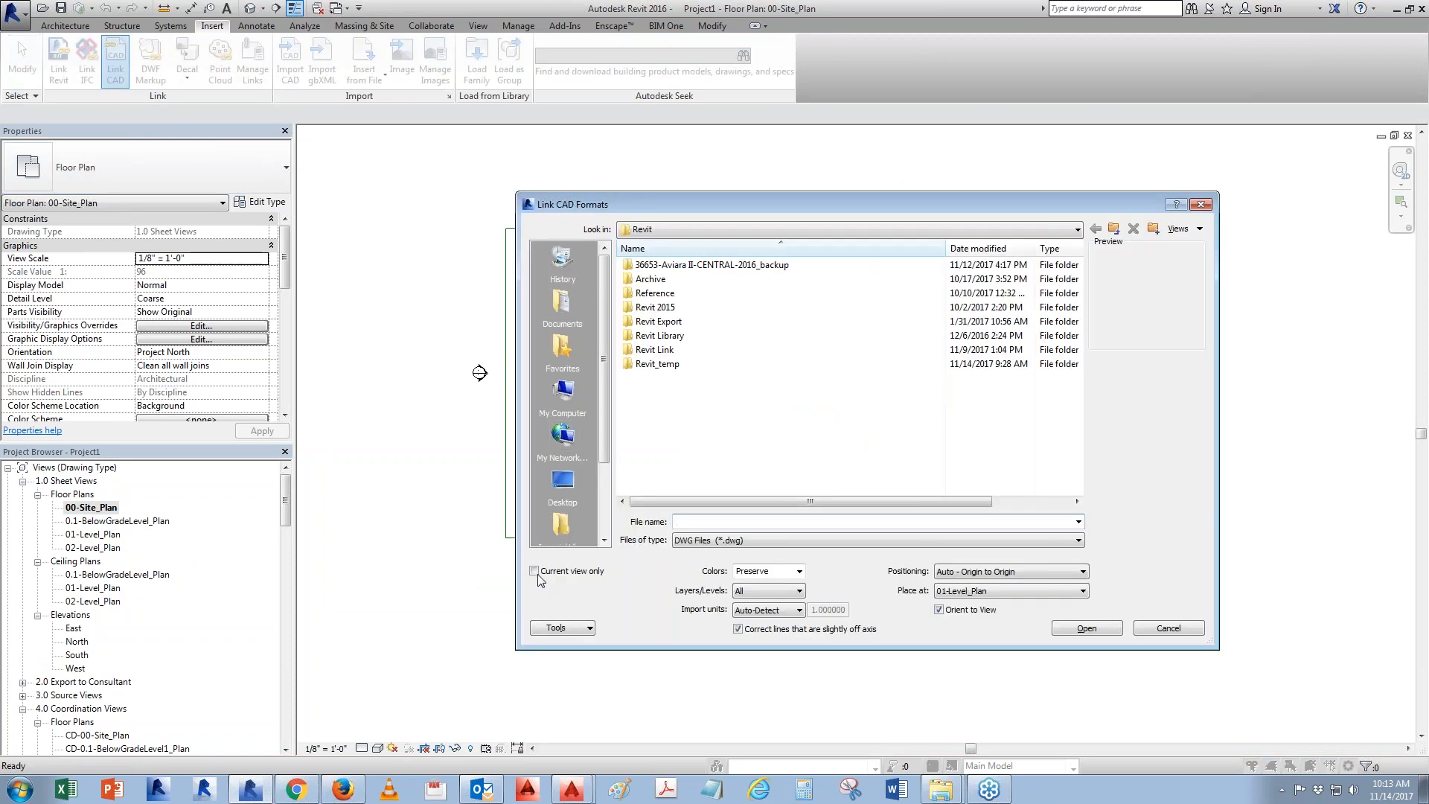
{"action": "left_click", "coordinate": [535, 571]}
{"action": "left_click", "coordinate": [562, 482]}
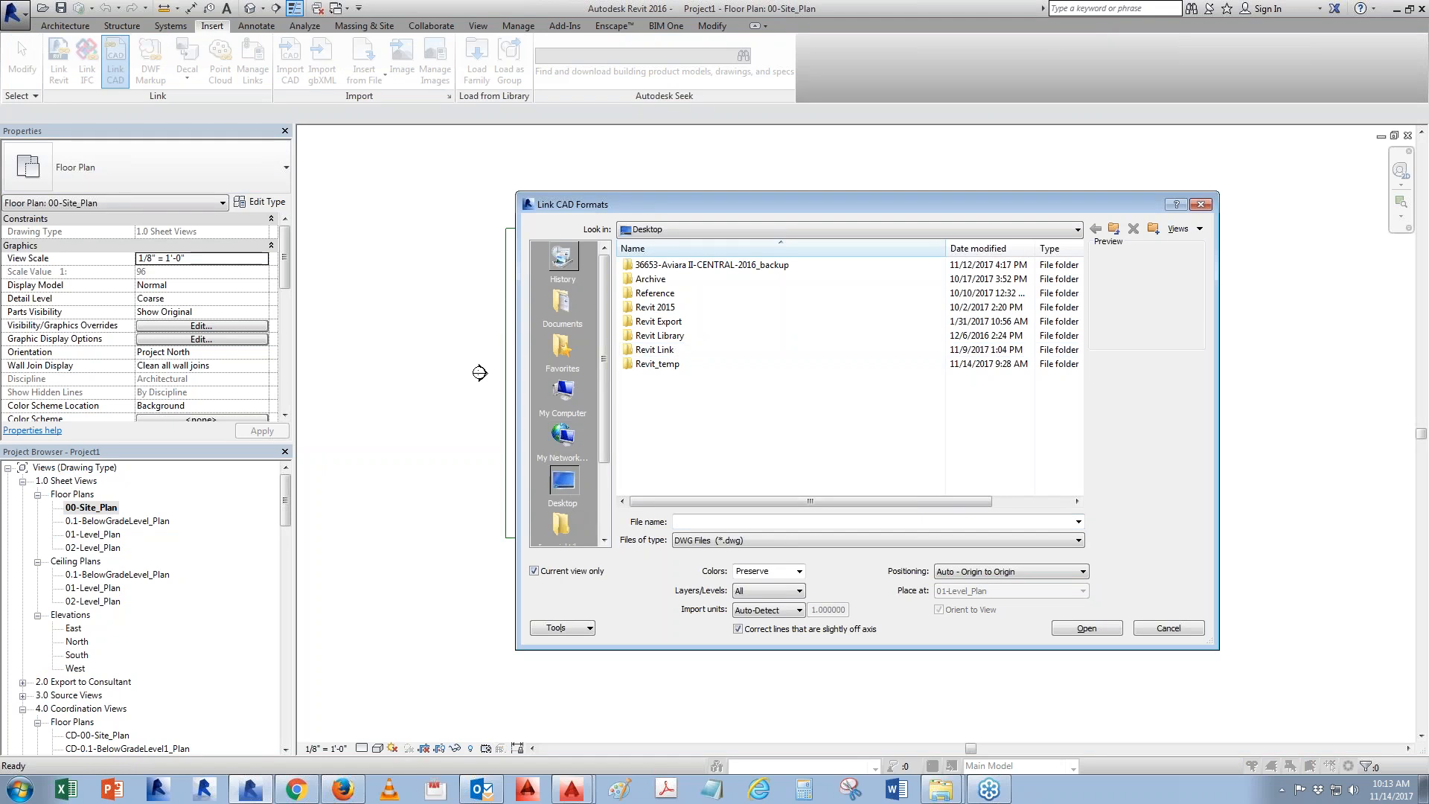
{"action": "scroll", "coordinate": [727, 447], "scroll_direction": "down", "scroll_amount": 2}
{"action": "double_click", "coordinate": [658, 479]}
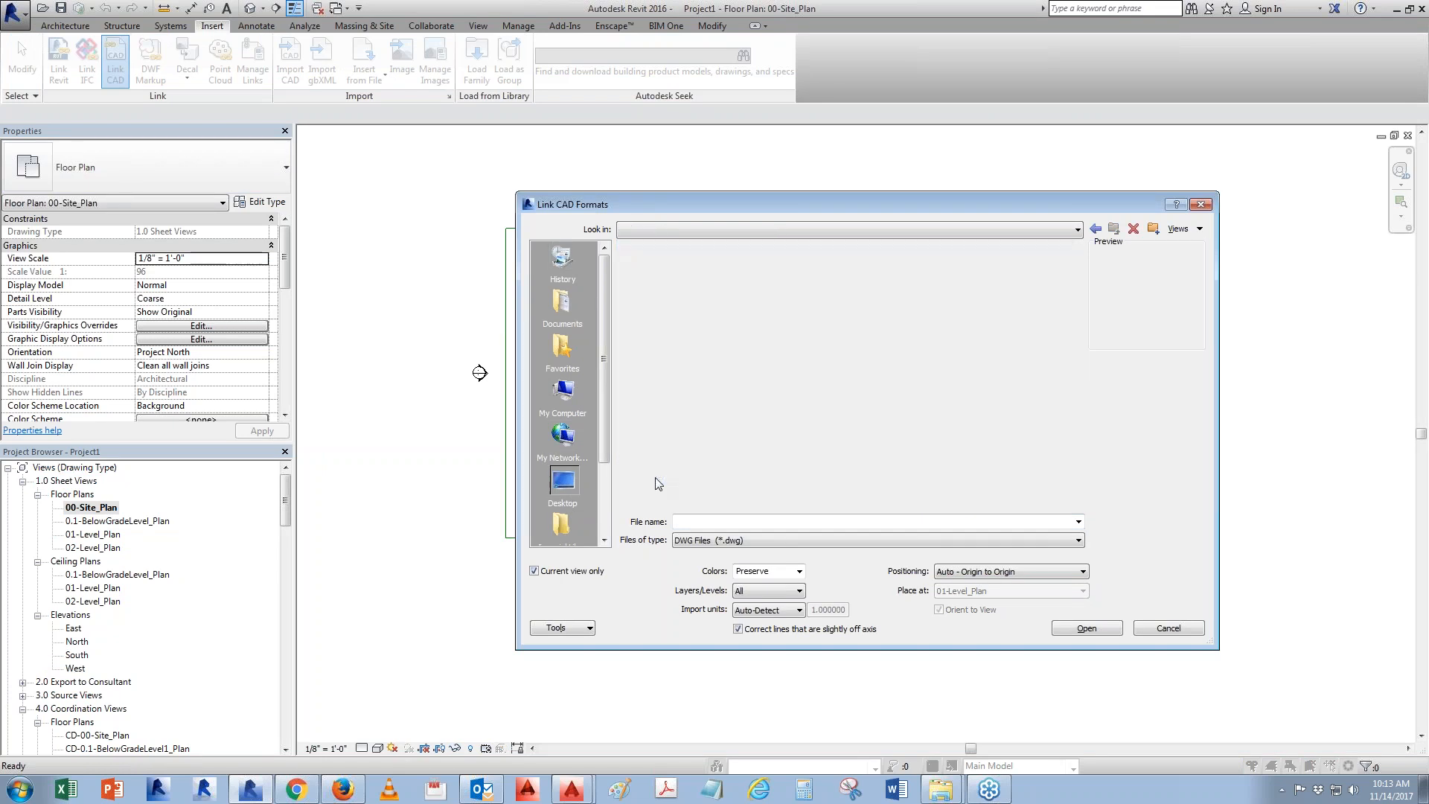
{"action": "left_click", "coordinate": [980, 251]}
{"action": "left_click", "coordinate": [750, 267]}
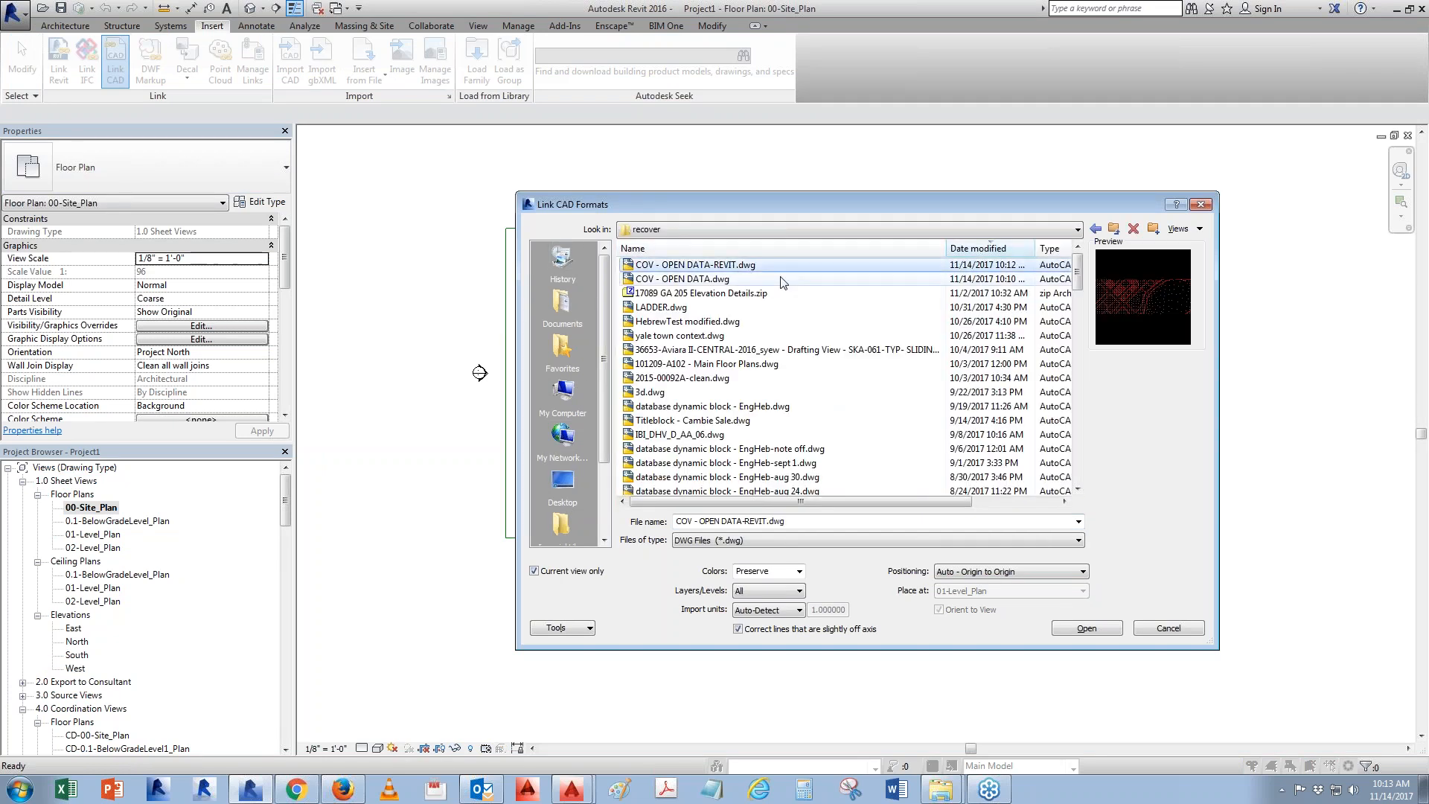
Link the drawing origin to origin with only visible layers and without correcting lines that are slightly off axis
{"action": "left_click", "coordinate": [770, 593]}
{"action": "left_click", "coordinate": [758, 614]}
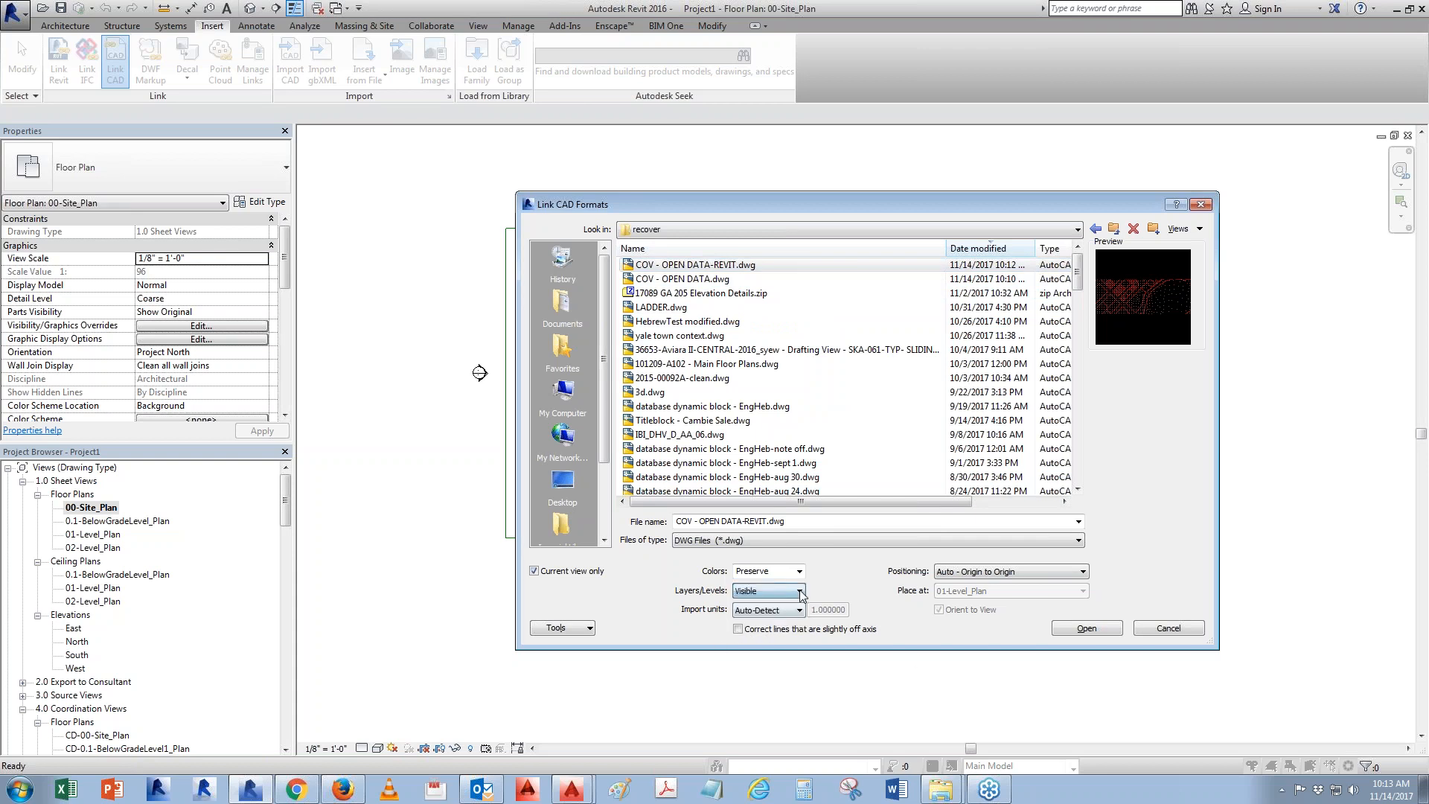
{"action": "left_click", "coordinate": [1086, 628]}
{"action": "scroll", "coordinate": [778, 350], "scroll_direction": "down", "scroll_amount": 5}
{"action": "scroll", "coordinate": [778, 350], "scroll_direction": "down", "scroll_amount": 7}
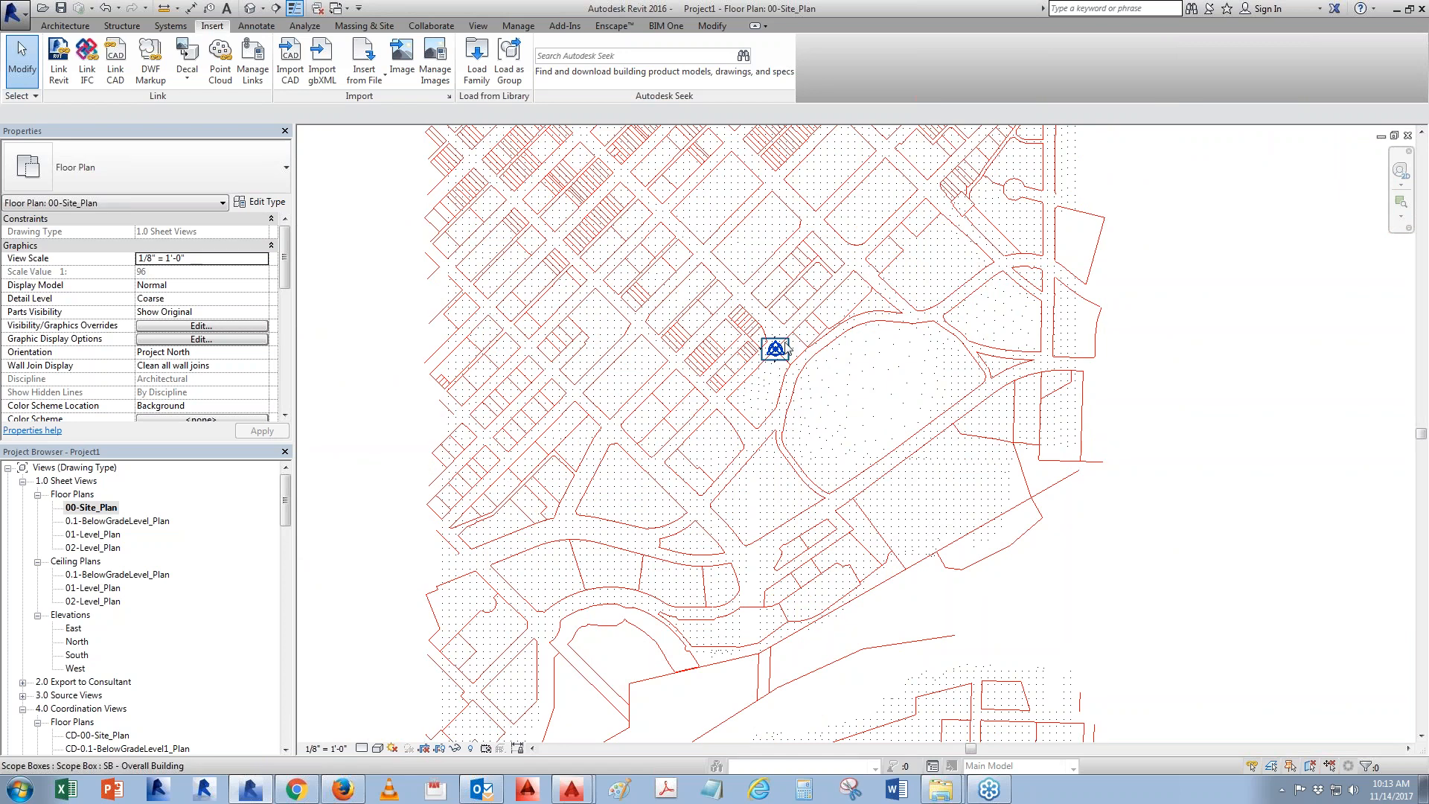
{"action": "middle_click_drag", "start_coordinate": [843, 454], "coordinate": [867, 535]}
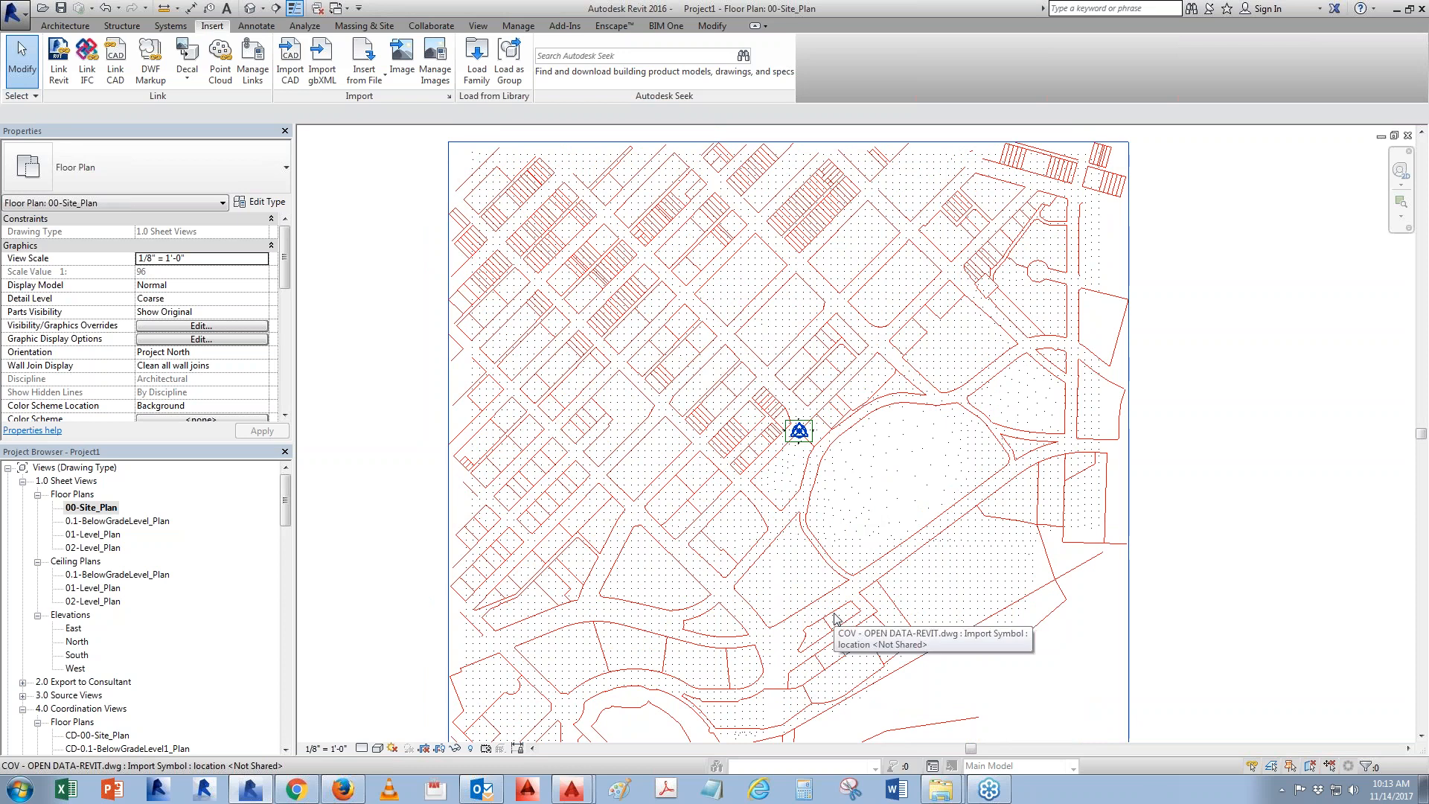
{"action": "scroll", "coordinate": [848, 454], "scroll_direction": "up", "scroll_amount": 5}
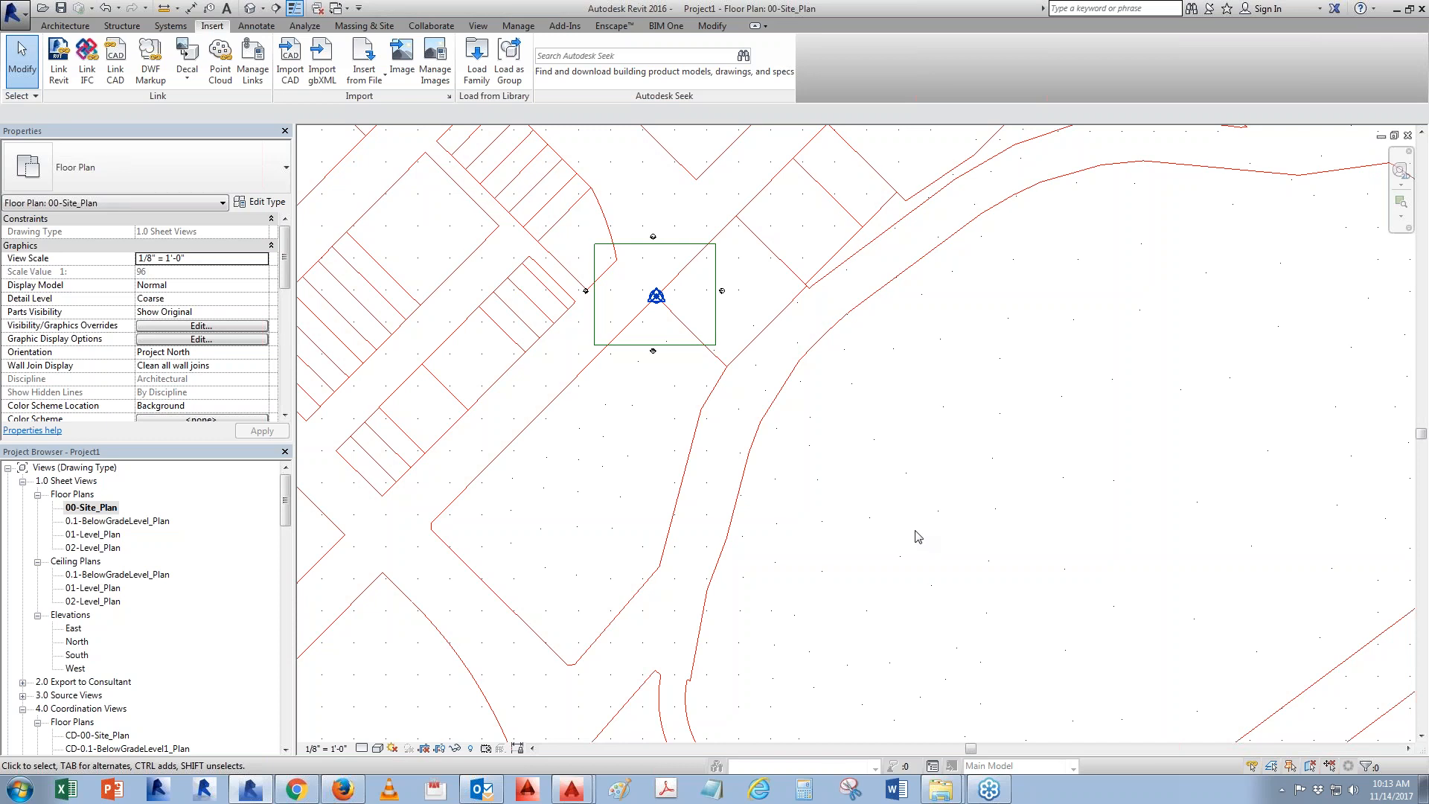
{"action": "middle_click_drag", "start_coordinate": [855, 397], "coordinate": [972, 525]}
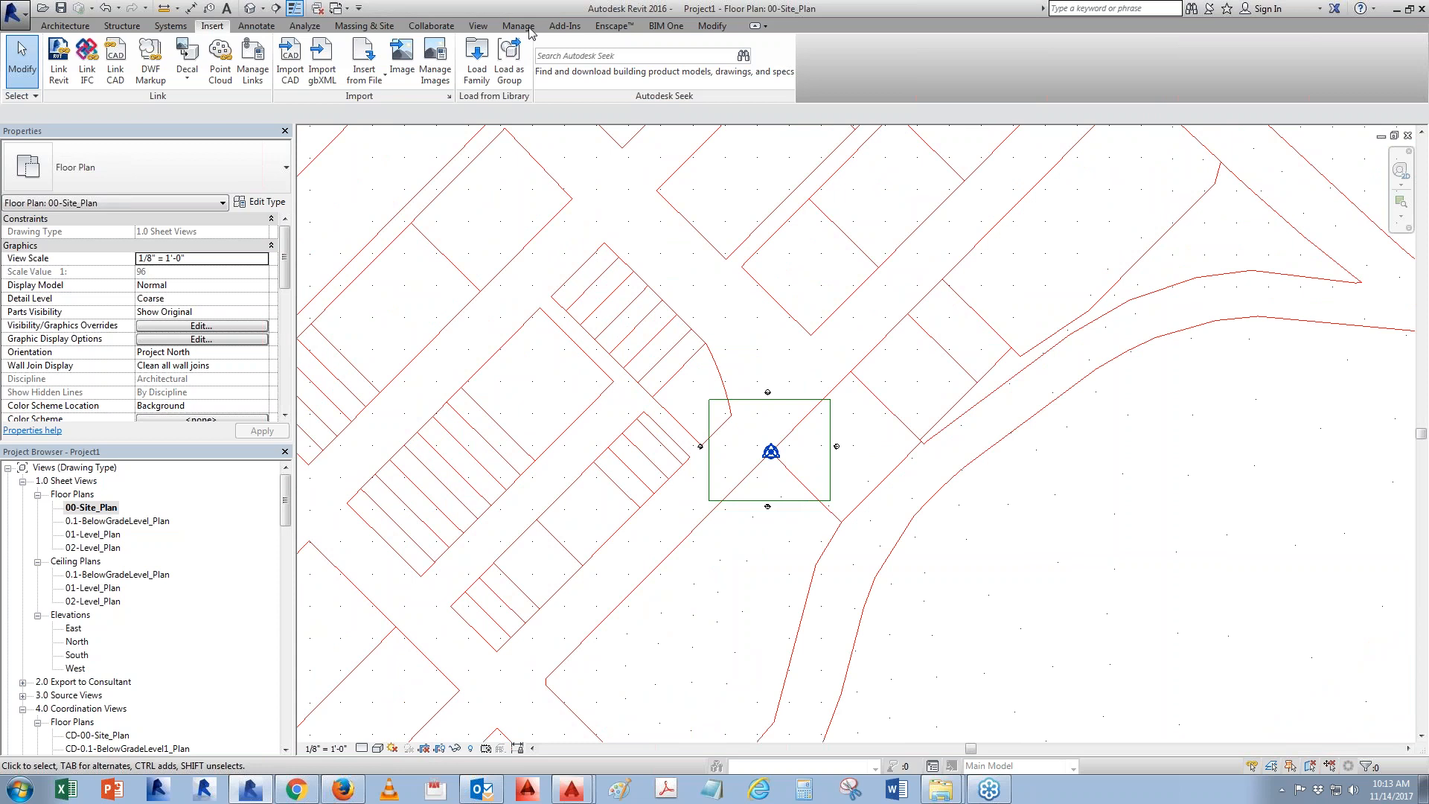
Start a toposurface from a points file and load COV - OPEN DATA-REVIT.csv from the recover folder
{"action": "left_click", "coordinate": [365, 26]}
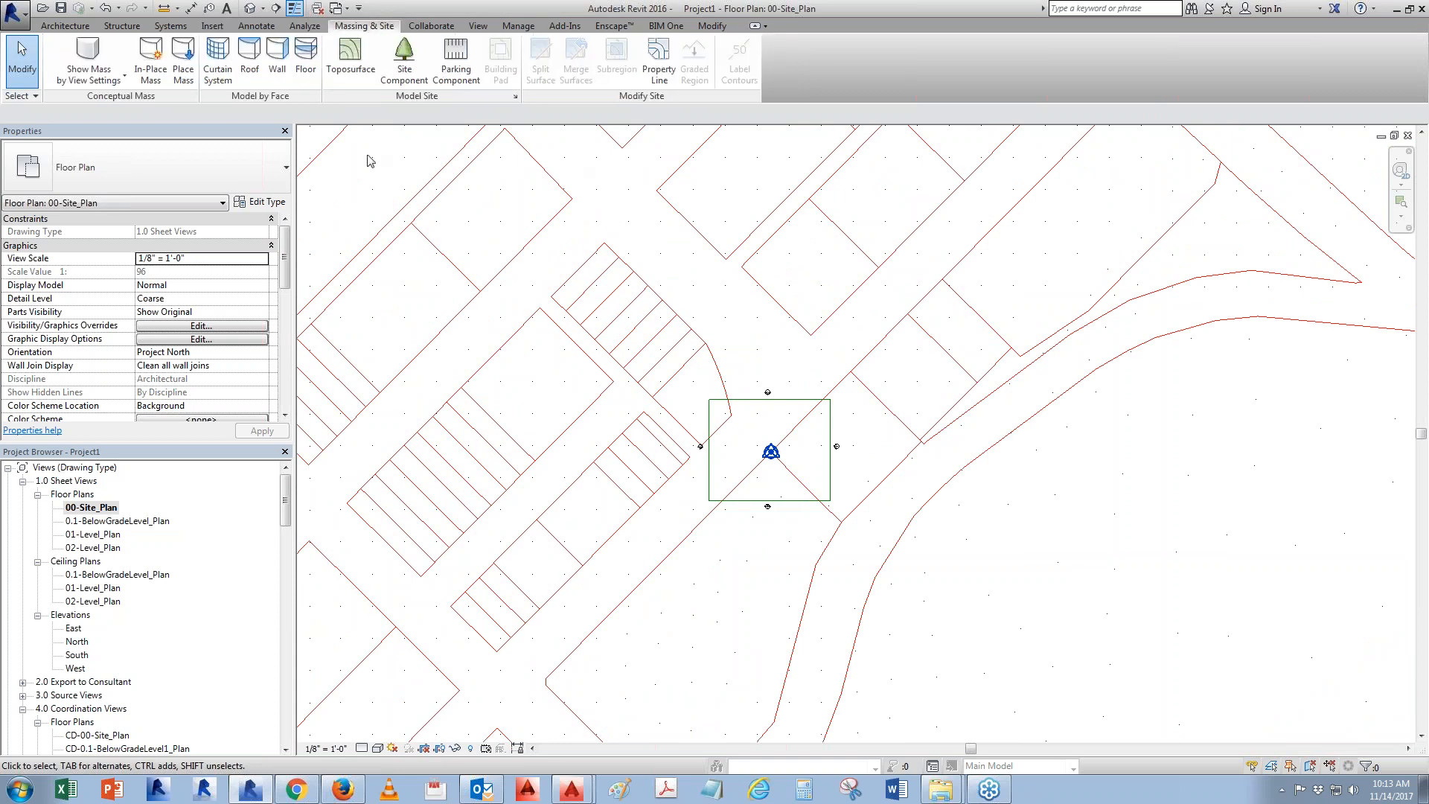
{"action": "left_click", "coordinate": [351, 58]}
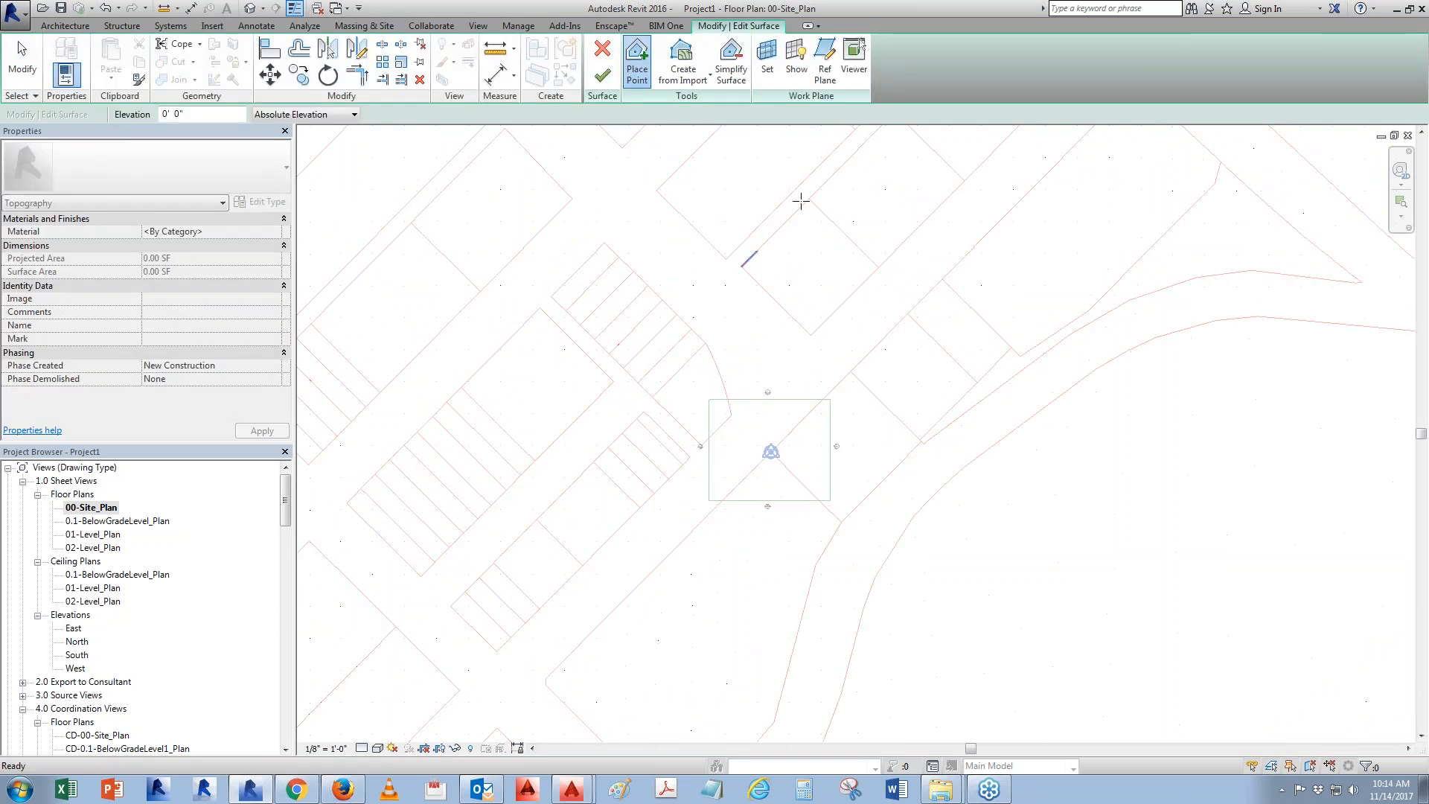
{"action": "left_click", "coordinate": [682, 71]}
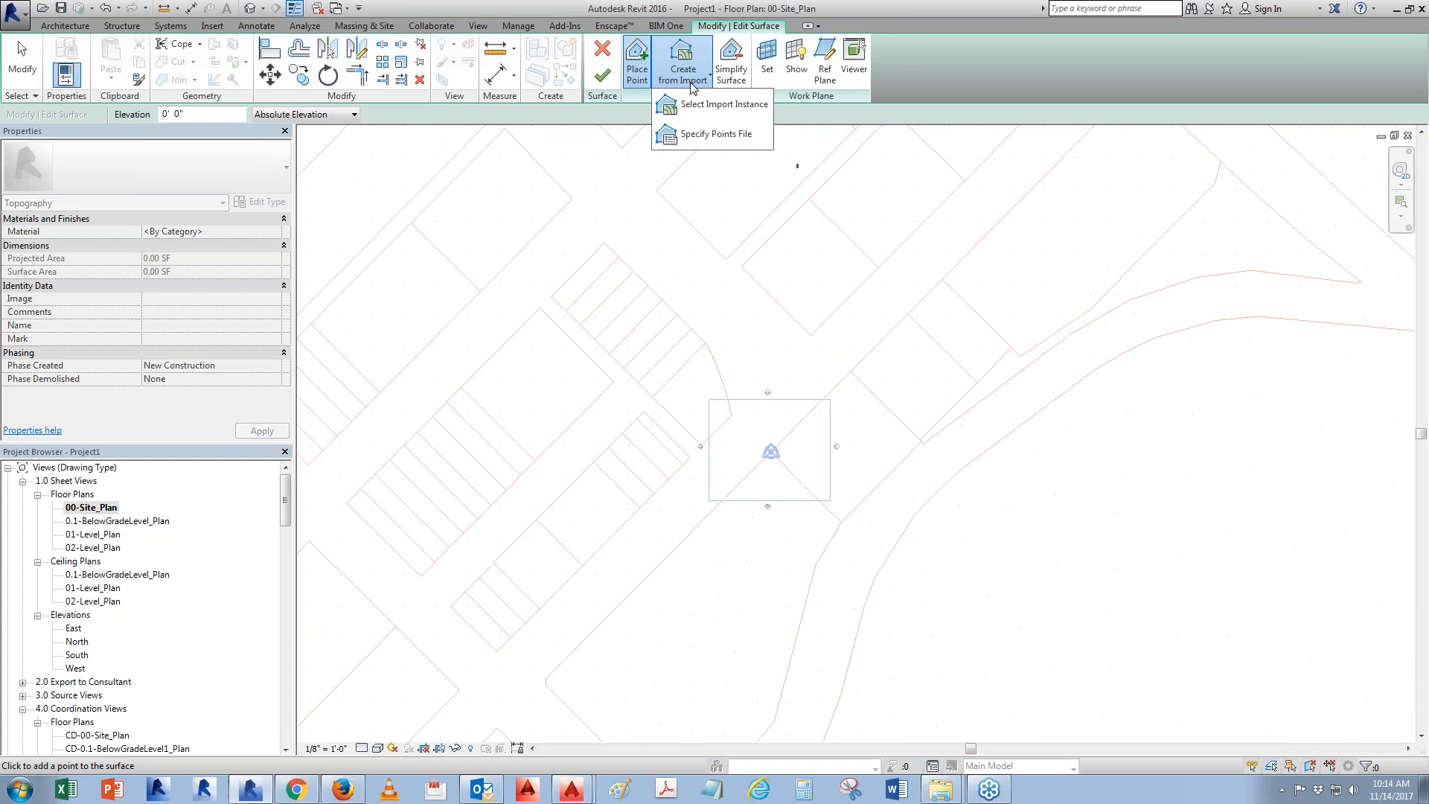
{"action": "left_click", "coordinate": [733, 142]}
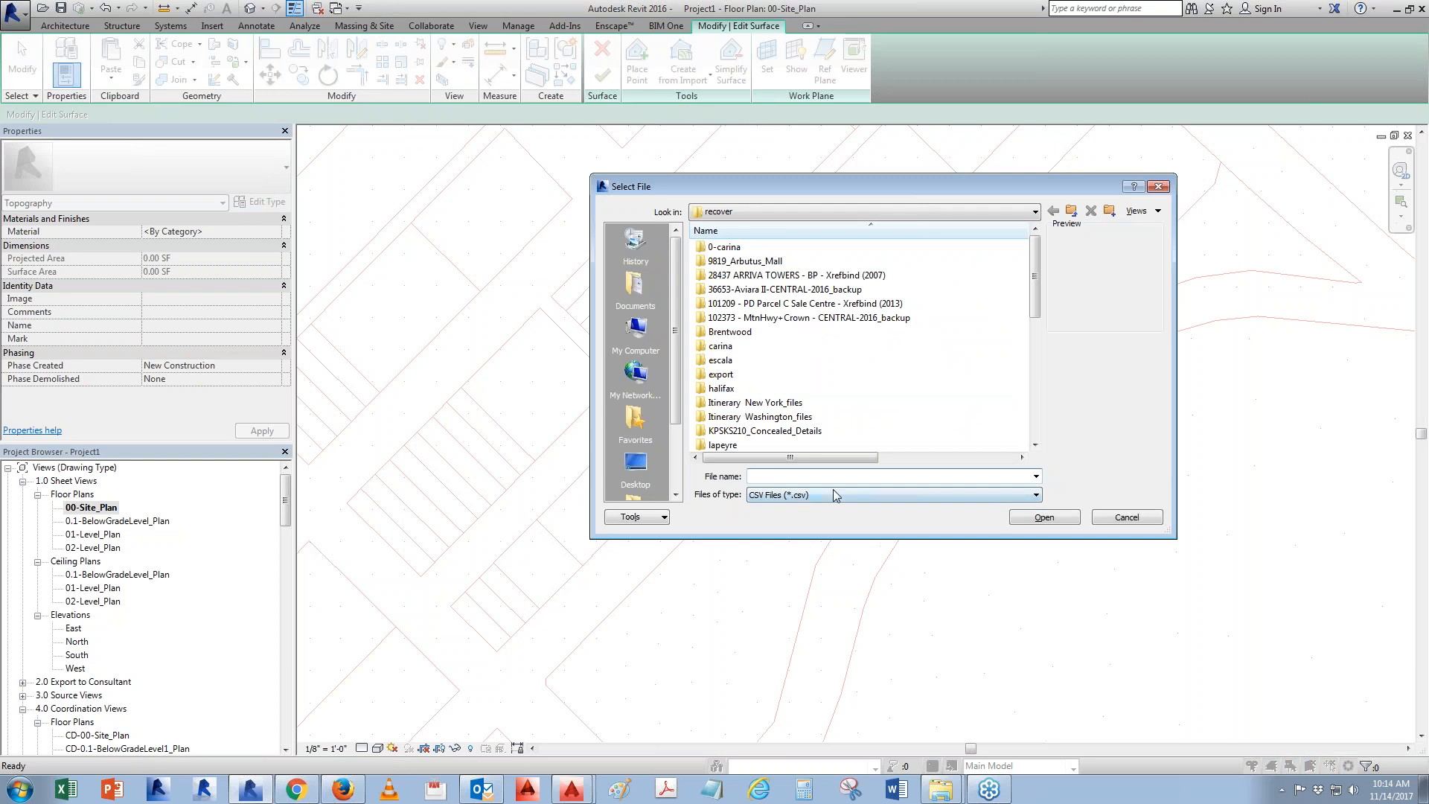
{"action": "left_click_drag", "start_coordinate": [1037, 253], "coordinate": [1039, 373]}
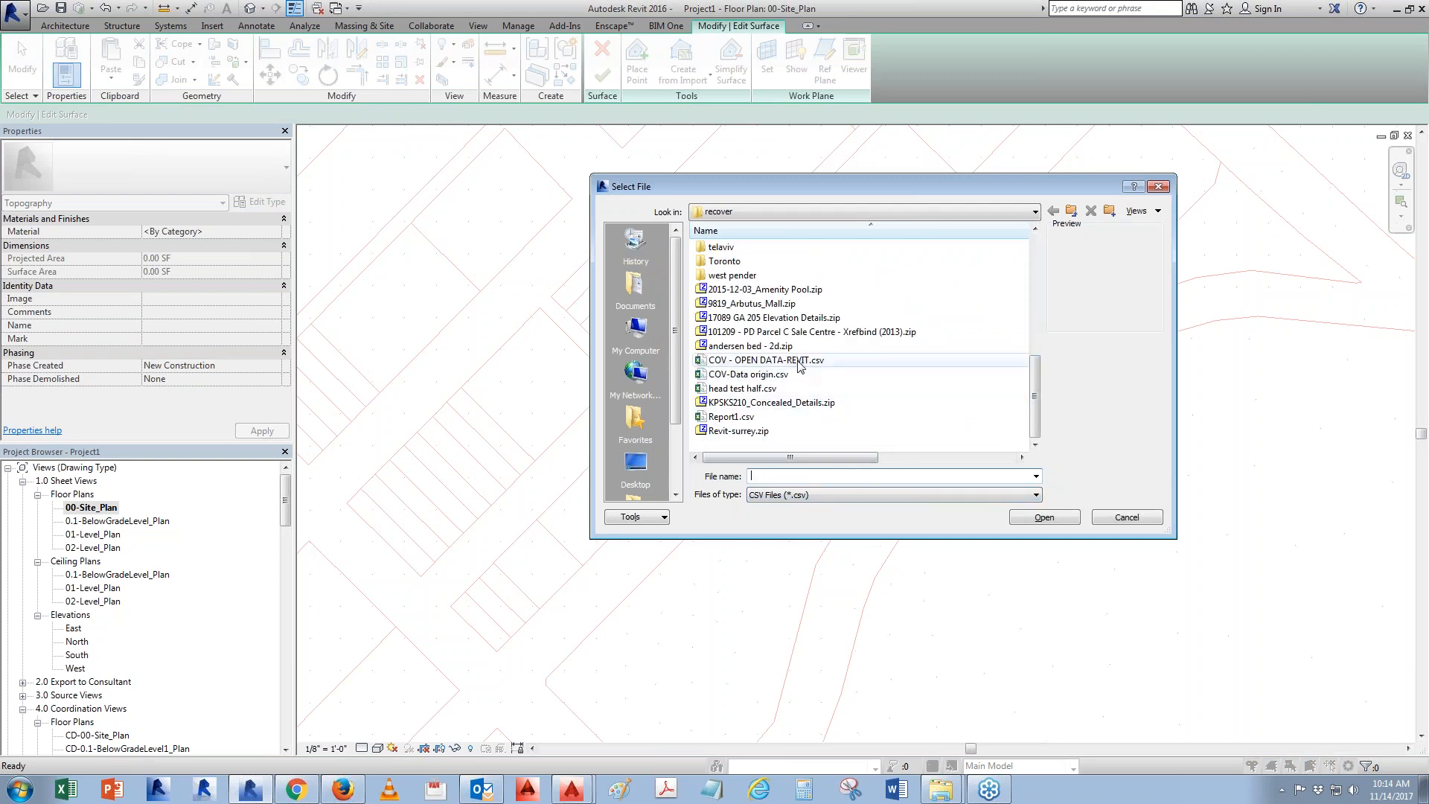
{"action": "left_click", "coordinate": [725, 361]}
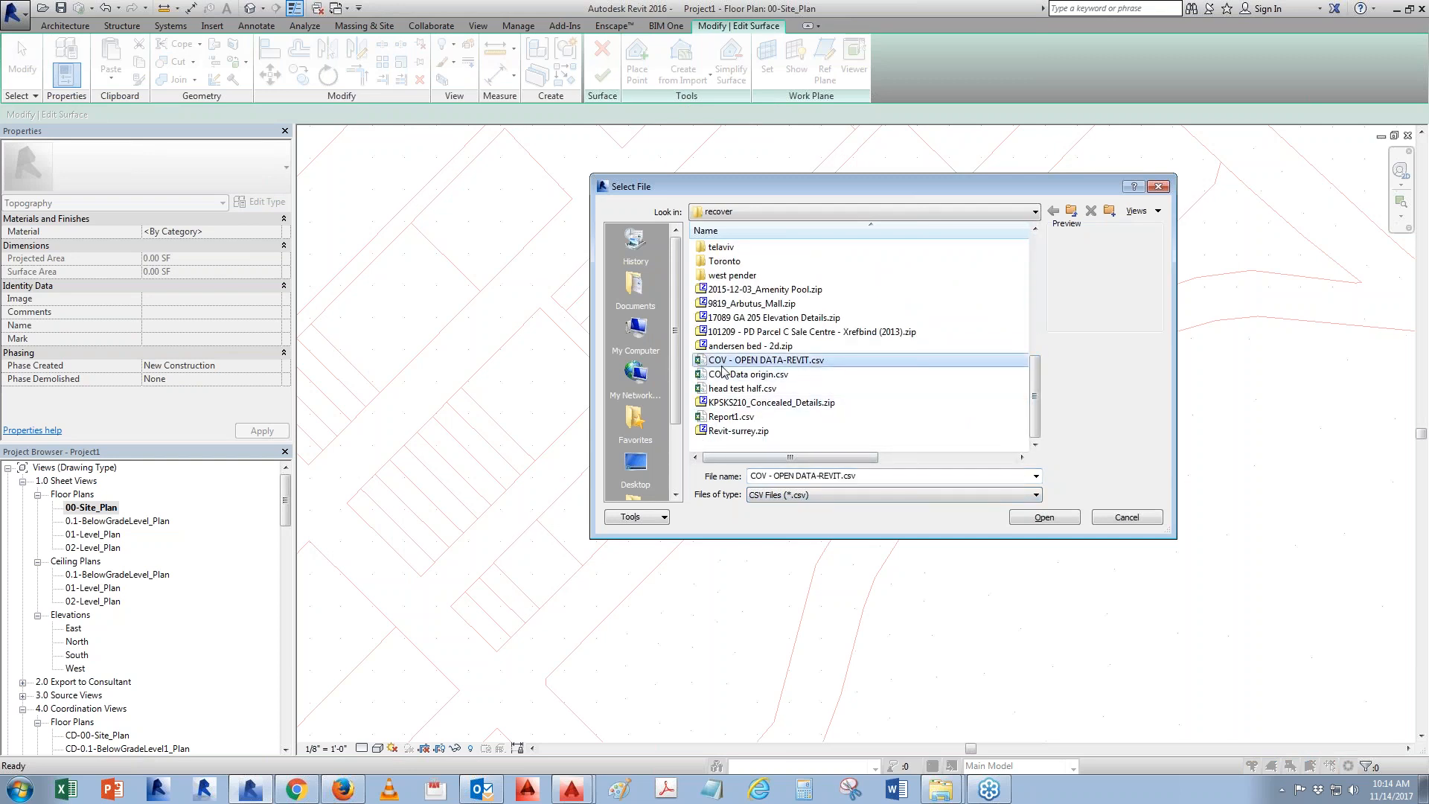
{"action": "left_click", "coordinate": [1045, 517]}
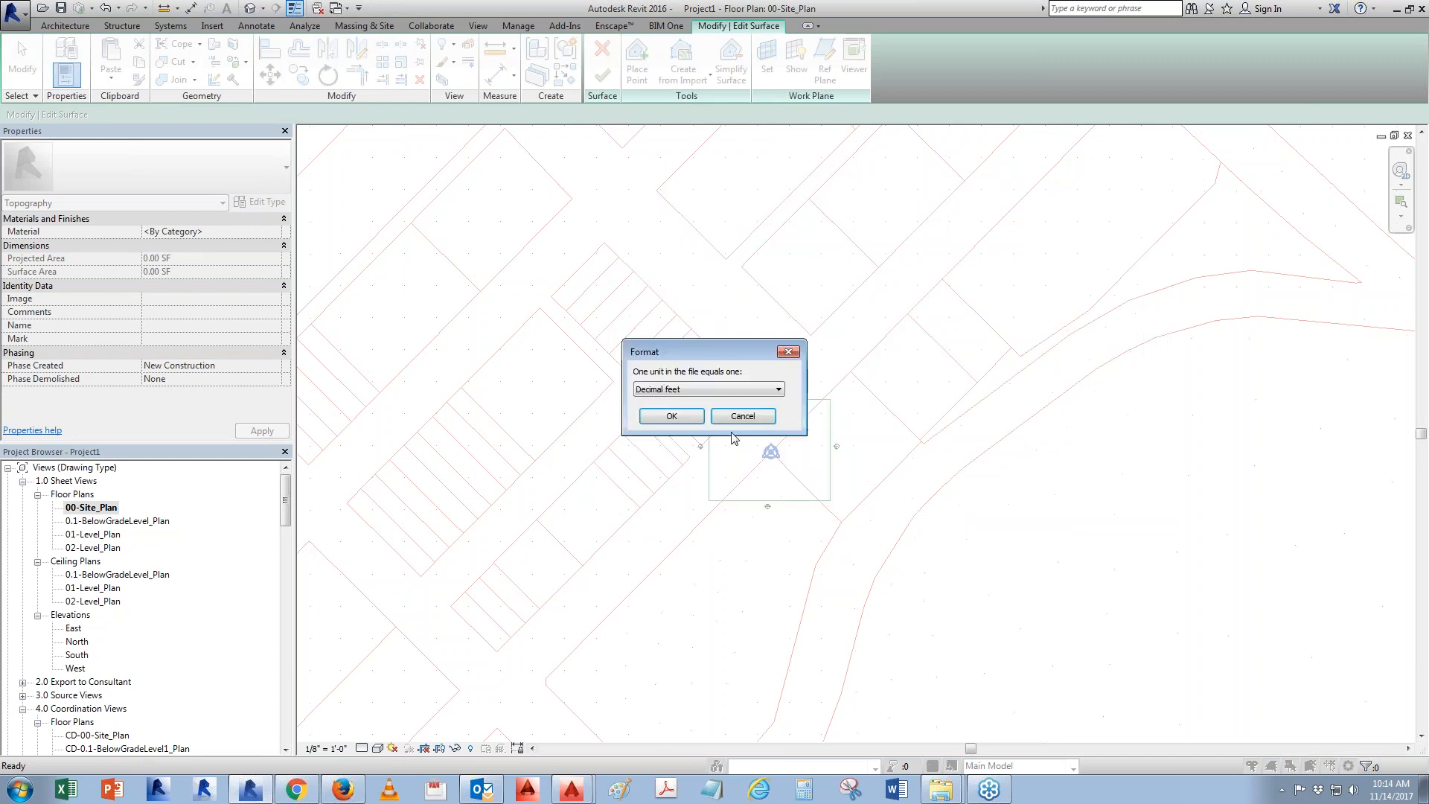
Set the points file unit to Meters, generate the toposurface and finish the surface edit
{"action": "left_click", "coordinate": [718, 389]}
{"action": "left_click", "coordinate": [674, 427]}
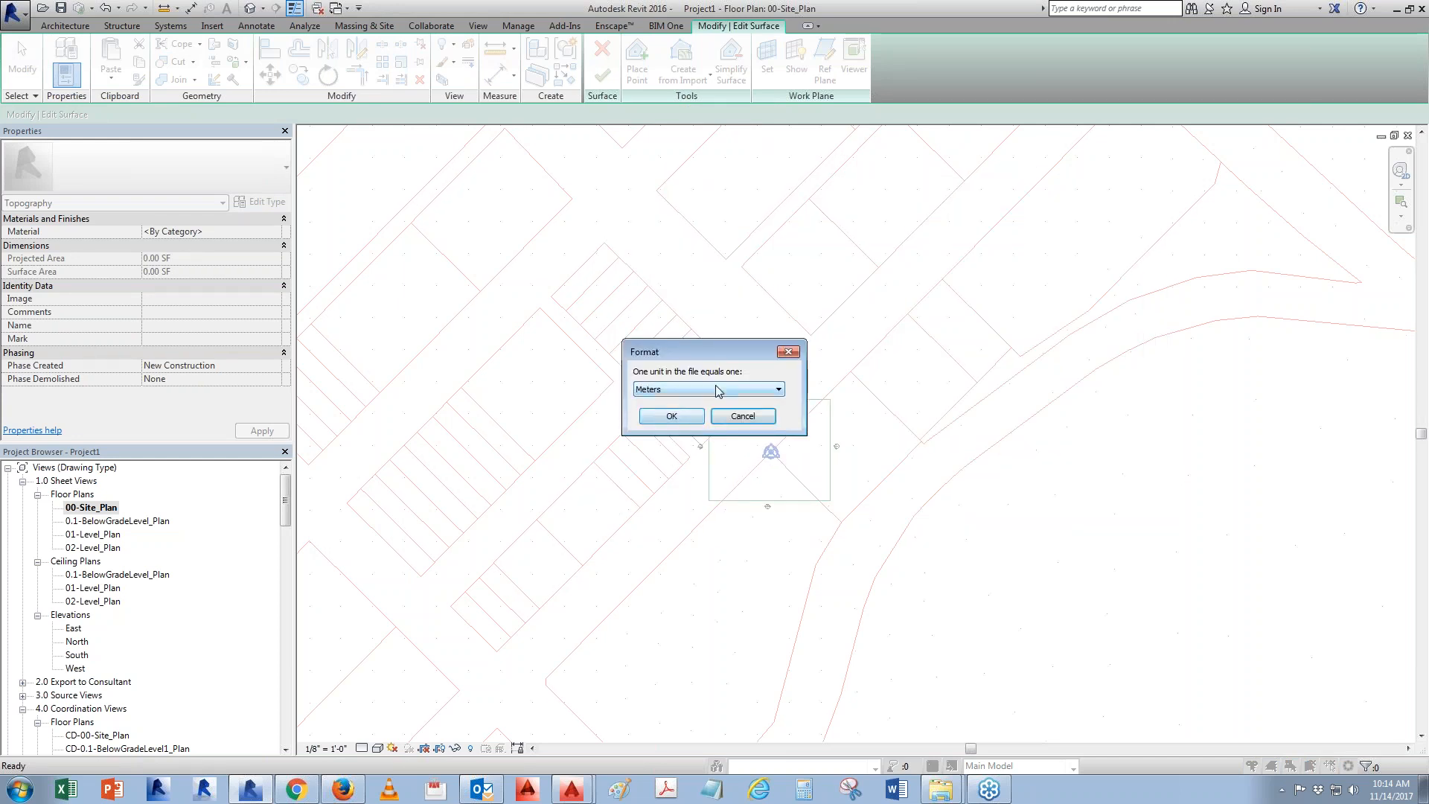
{"action": "left_click", "coordinate": [669, 418]}
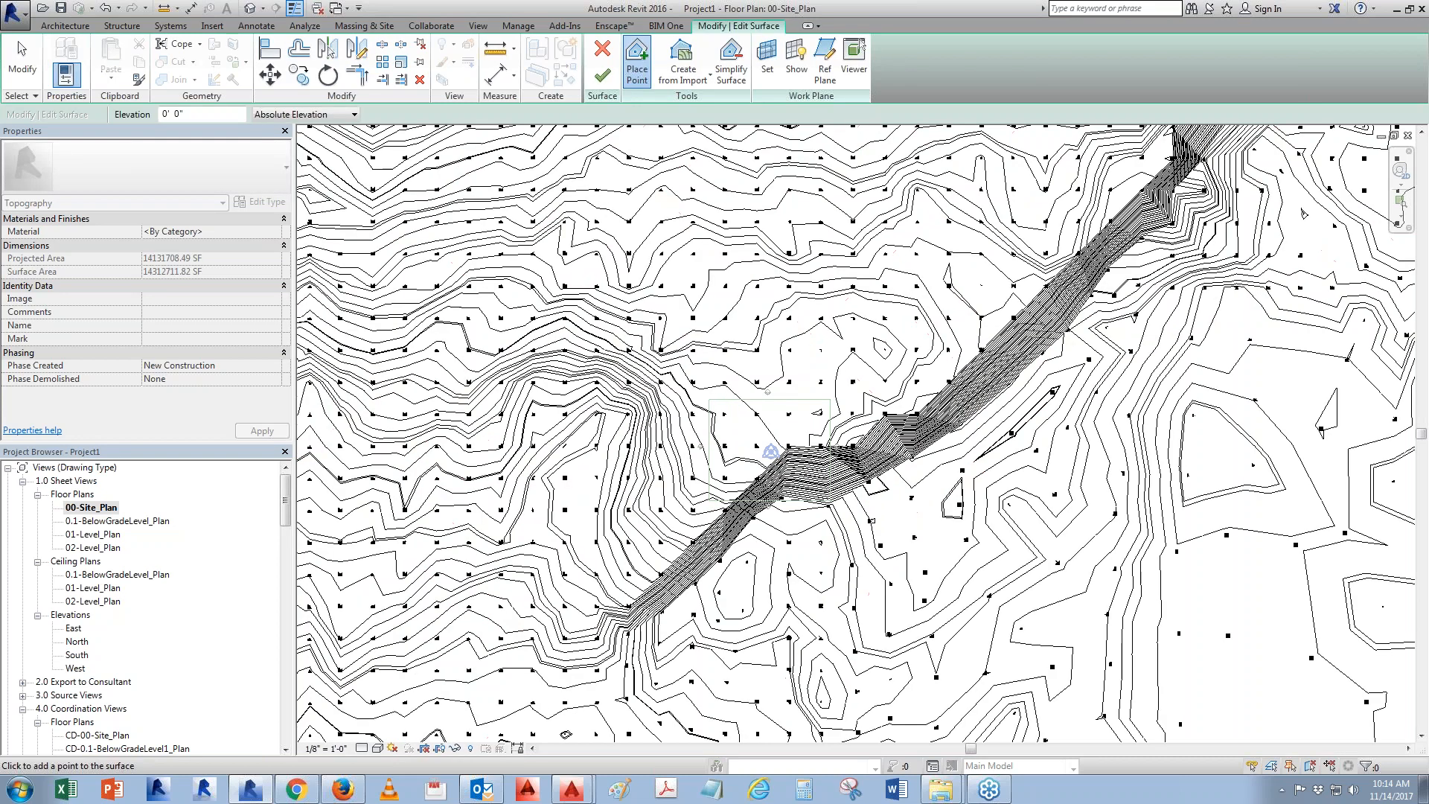
{"action": "scroll", "coordinate": [930, 447], "scroll_direction": "down", "scroll_amount": 6}
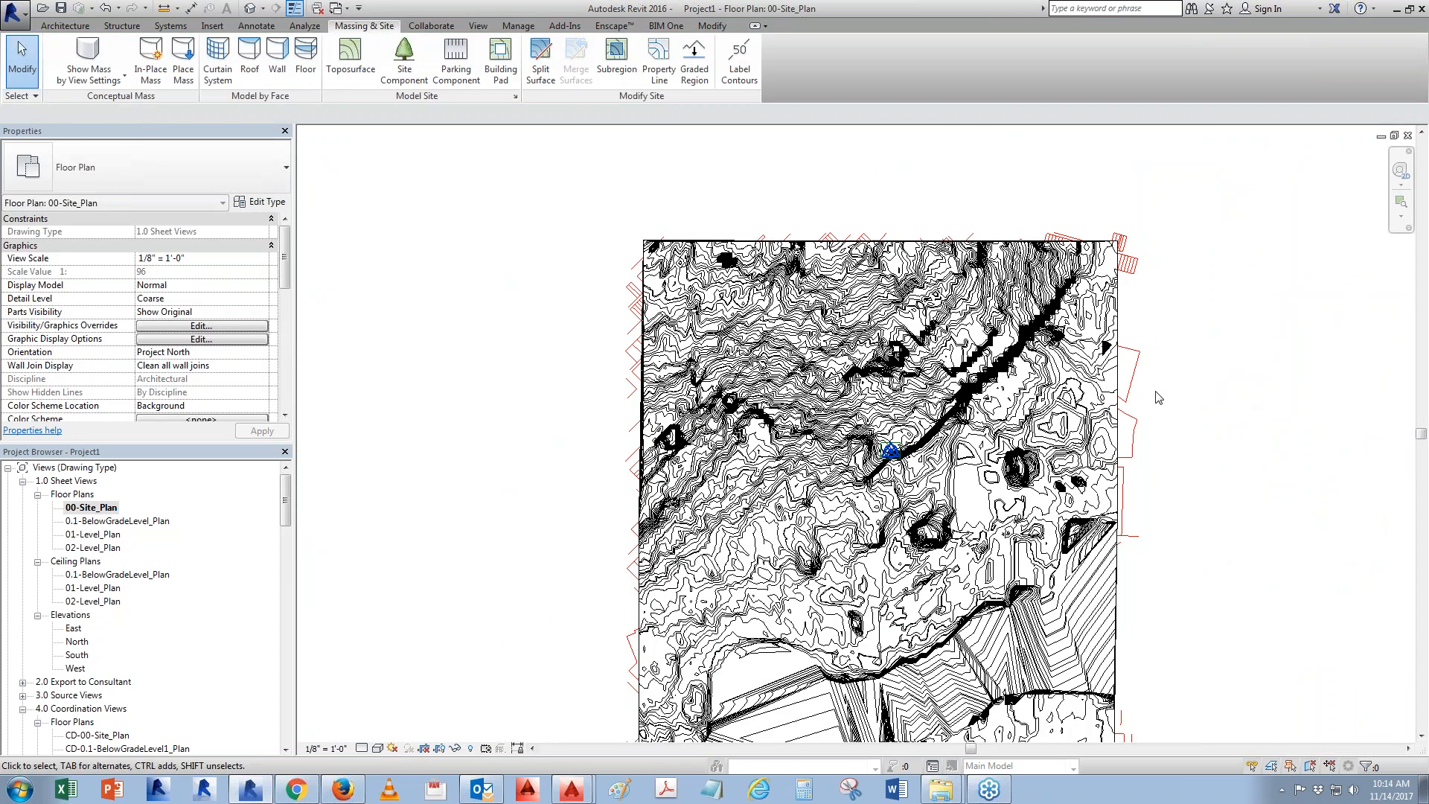
Set the linked COV - OPEN DATA-REVIT.dwg to draw in the Foreground and deselect it
{"action": "left_click", "coordinate": [1142, 389]}
{"action": "left_click", "coordinate": [225, 114]}
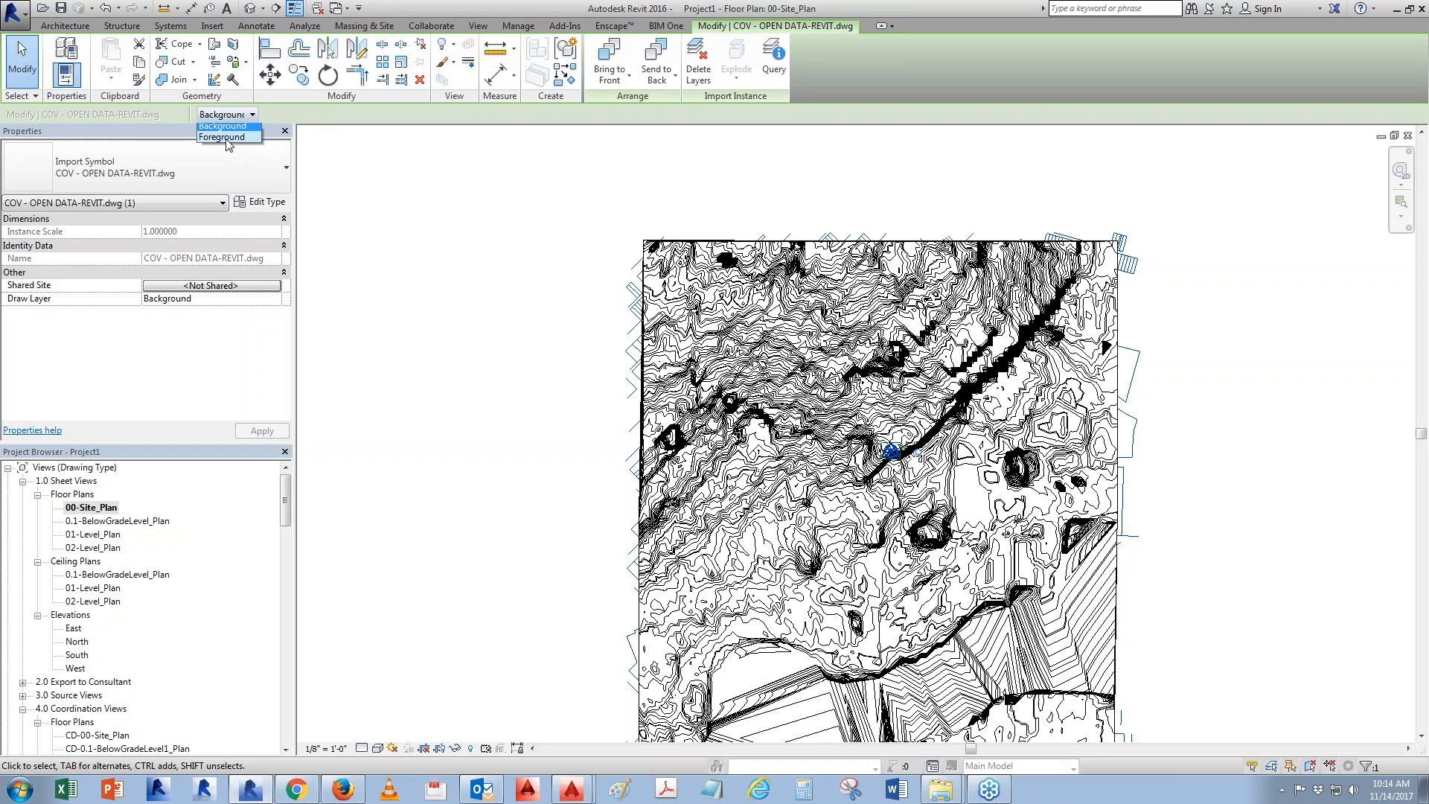
{"action": "left_click", "coordinate": [227, 141]}
{"action": "scroll", "coordinate": [871, 470], "scroll_direction": "up", "scroll_amount": 5}
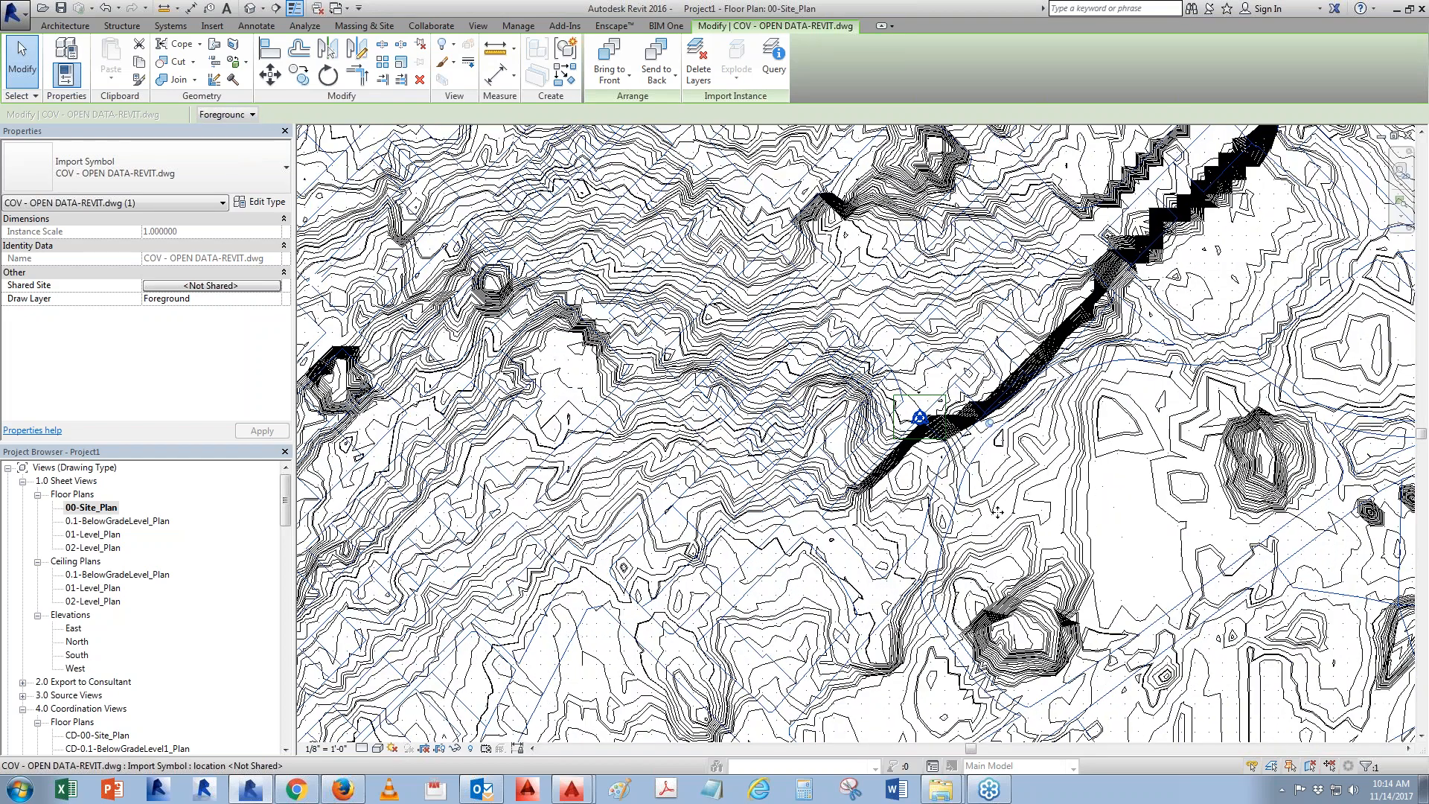
{"action": "key", "text": "Escape"}
Create a sketched property line by picking the whole chain of linked lines around the lot just below the project base point
{"action": "scroll", "coordinate": [949, 465], "scroll_direction": "up", "scroll_amount": 4}
{"action": "scroll", "coordinate": [850, 630], "scroll_direction": "up", "scroll_amount": 2}
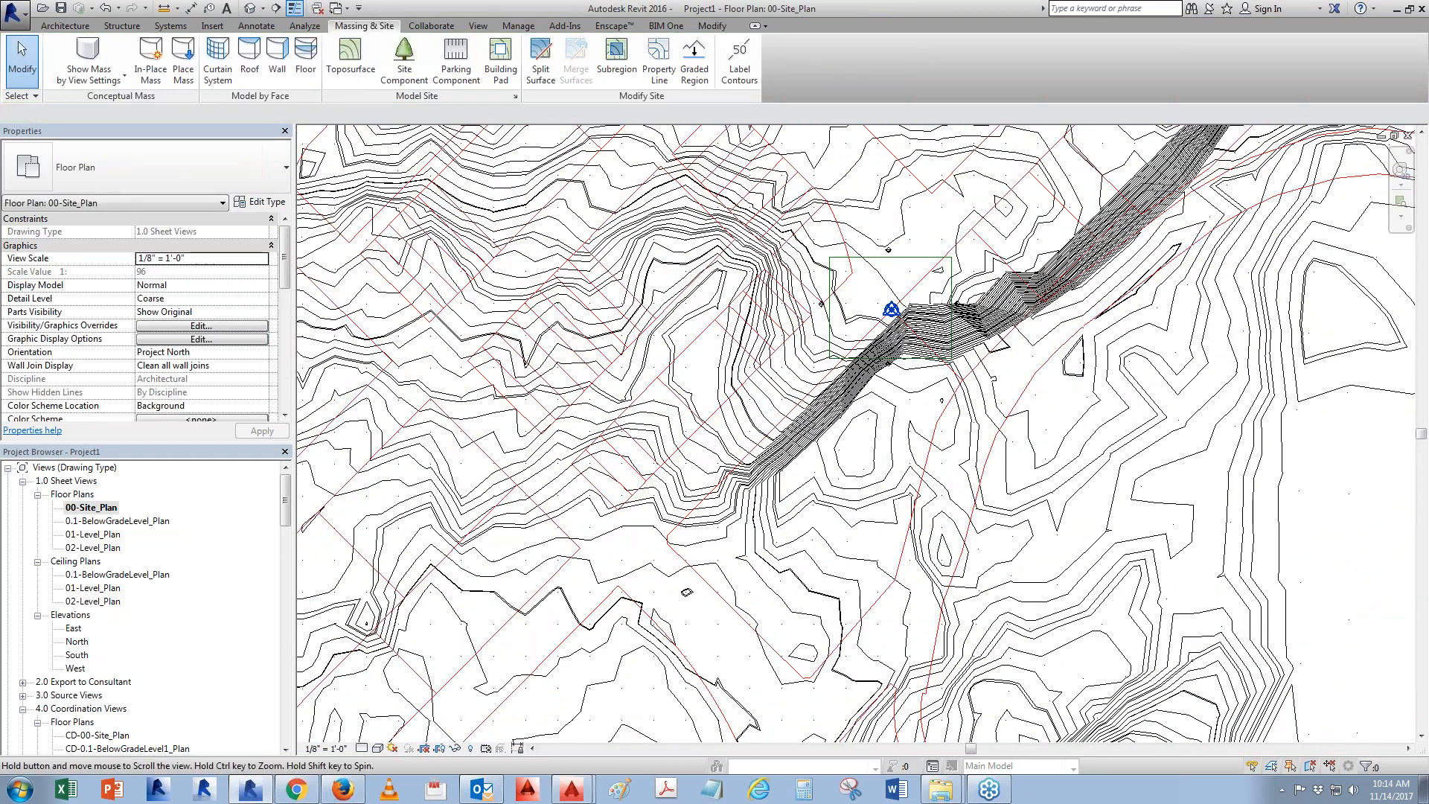
{"action": "middle_click_drag", "start_coordinate": [866, 632], "coordinate": [890, 604]}
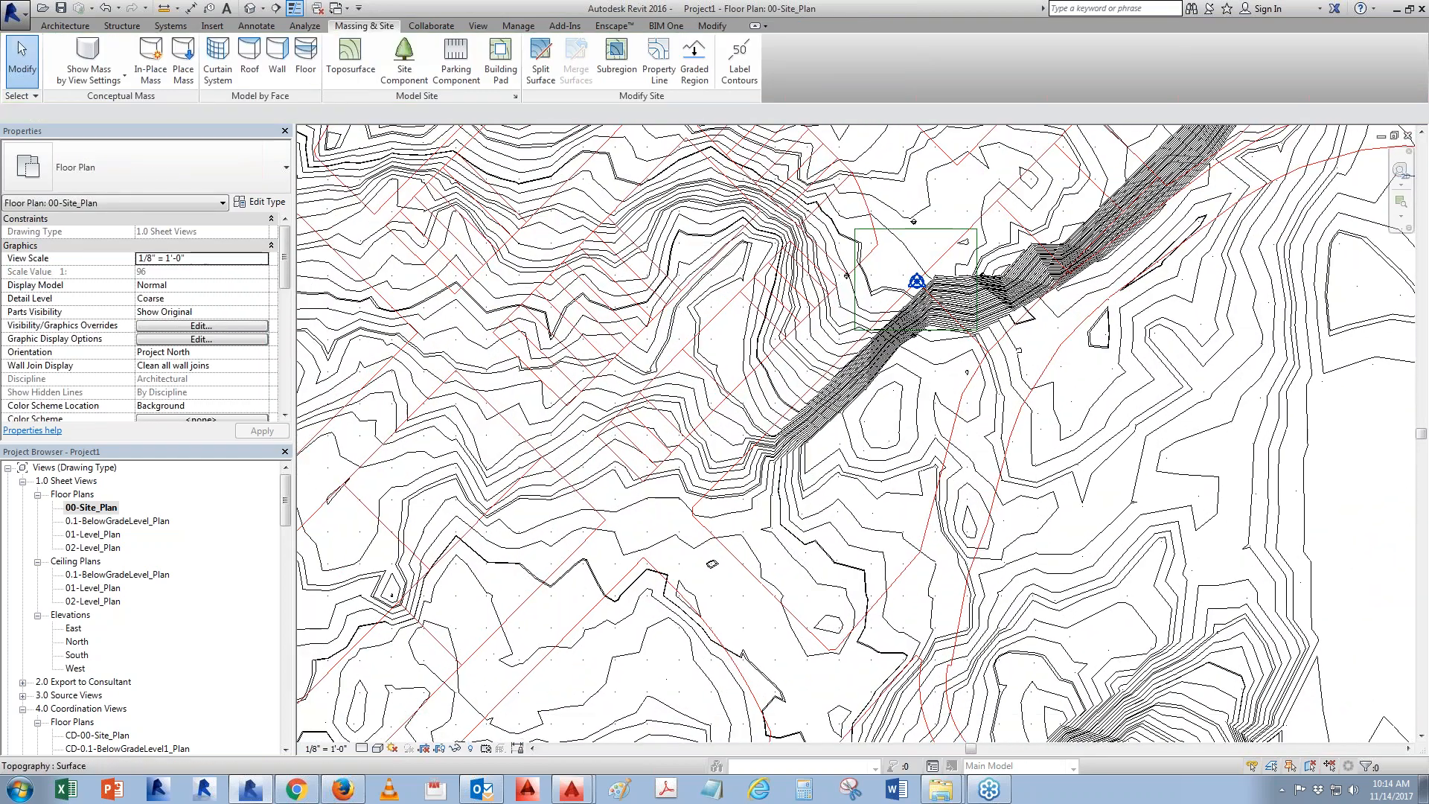
{"action": "left_click", "coordinate": [665, 61]}
{"action": "left_click", "coordinate": [811, 400]}
{"action": "left_click", "coordinate": [659, 78]}
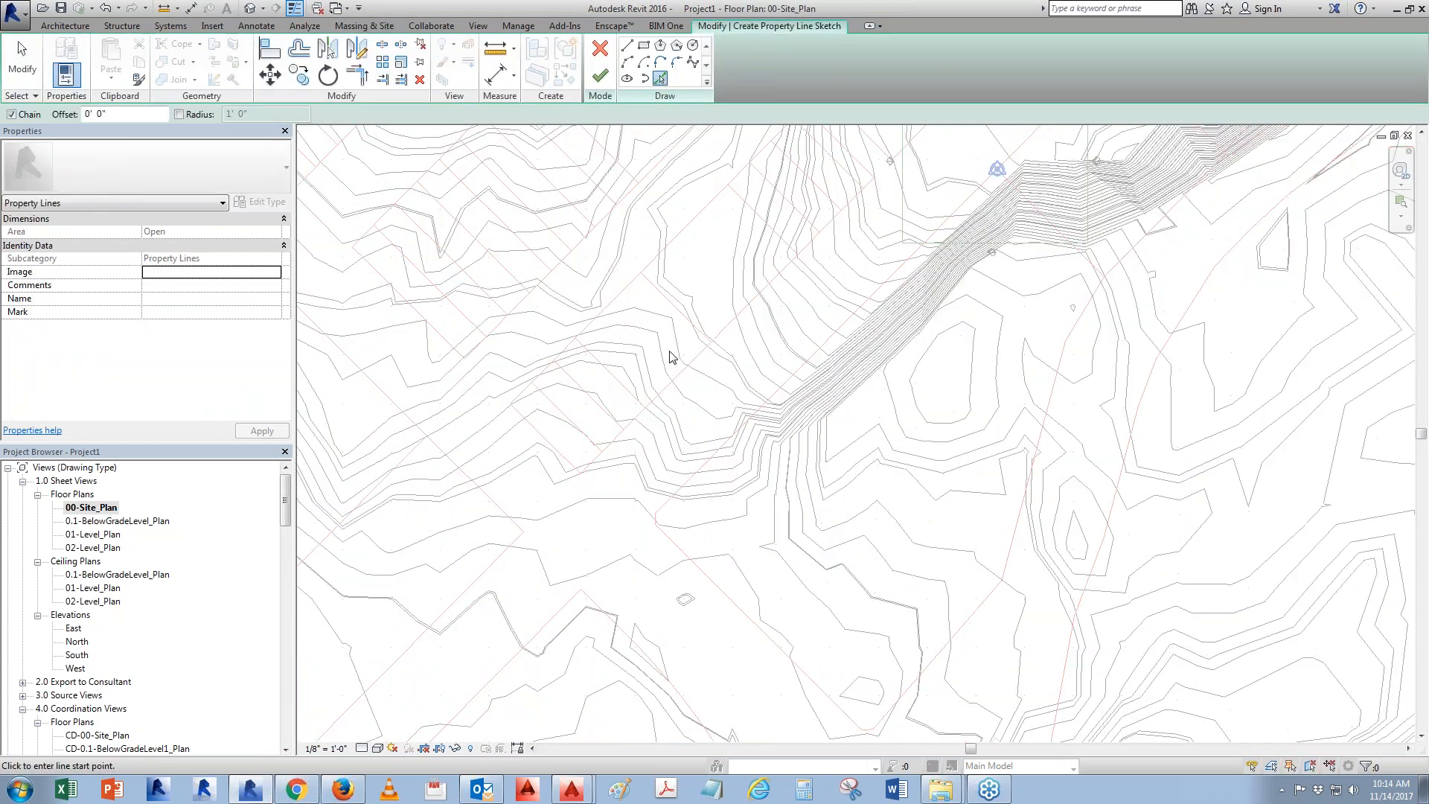
{"action": "key", "text": "Tab"}
{"action": "left_click", "coordinate": [687, 485]}
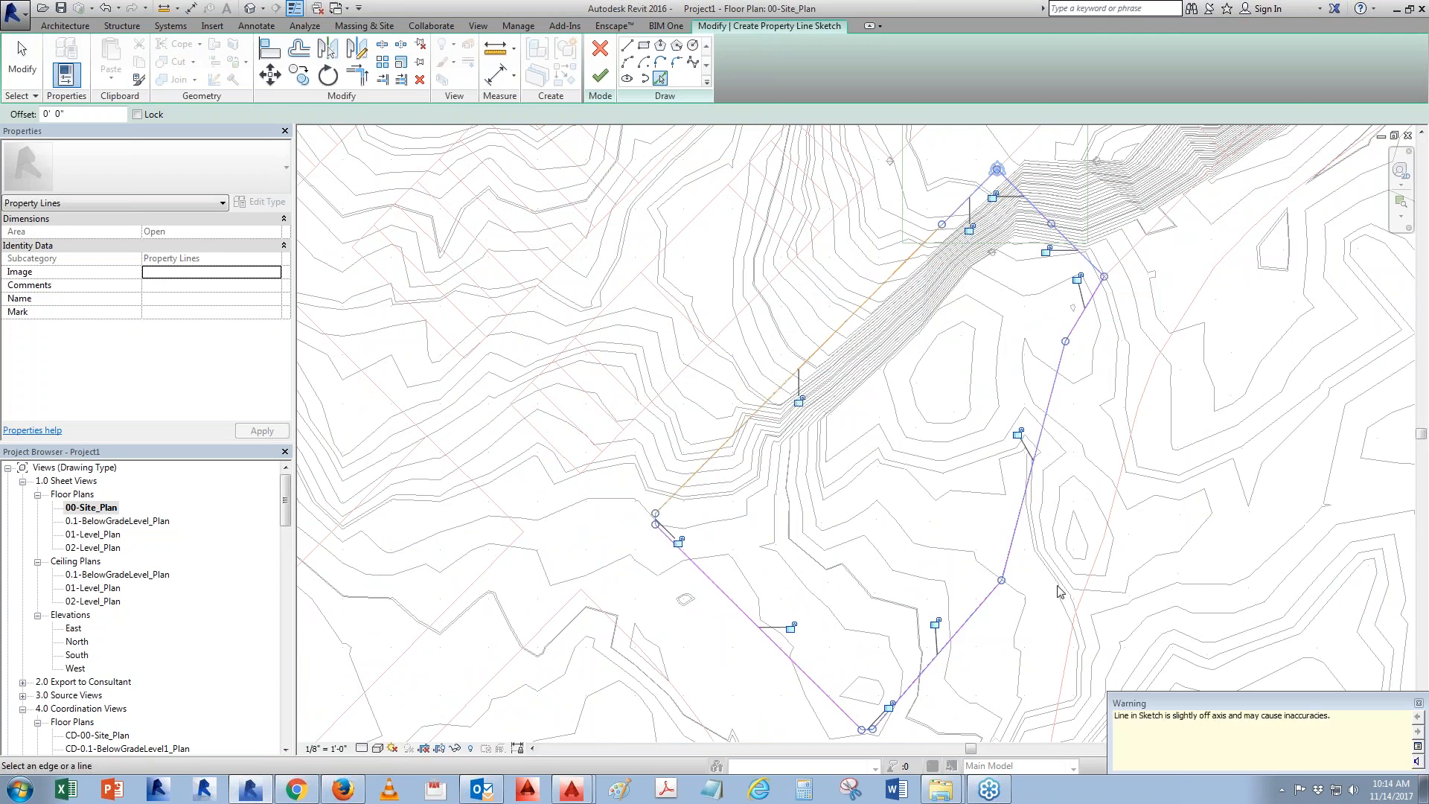
{"action": "key", "text": "Escape"}
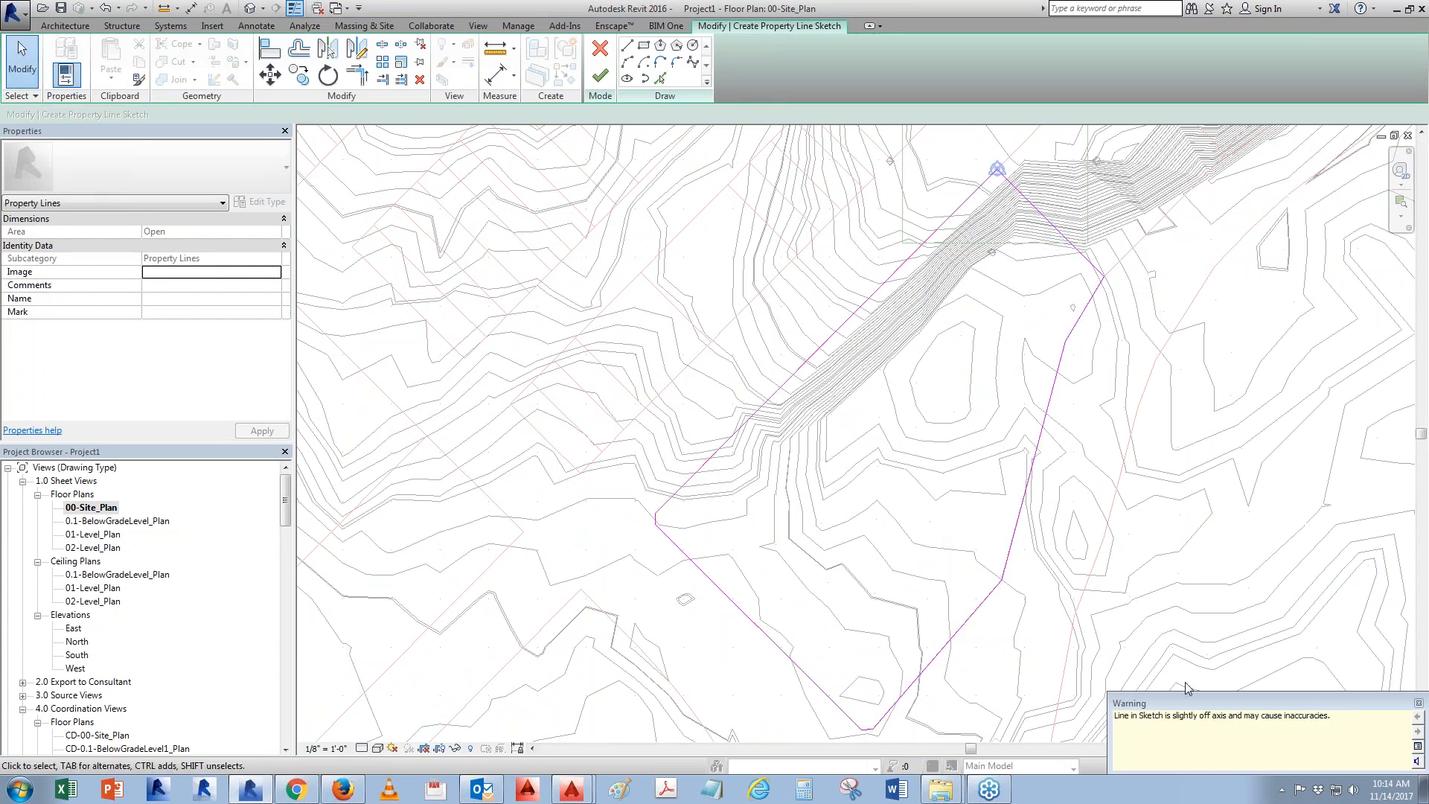
{"action": "left_click", "coordinate": [600, 75]}
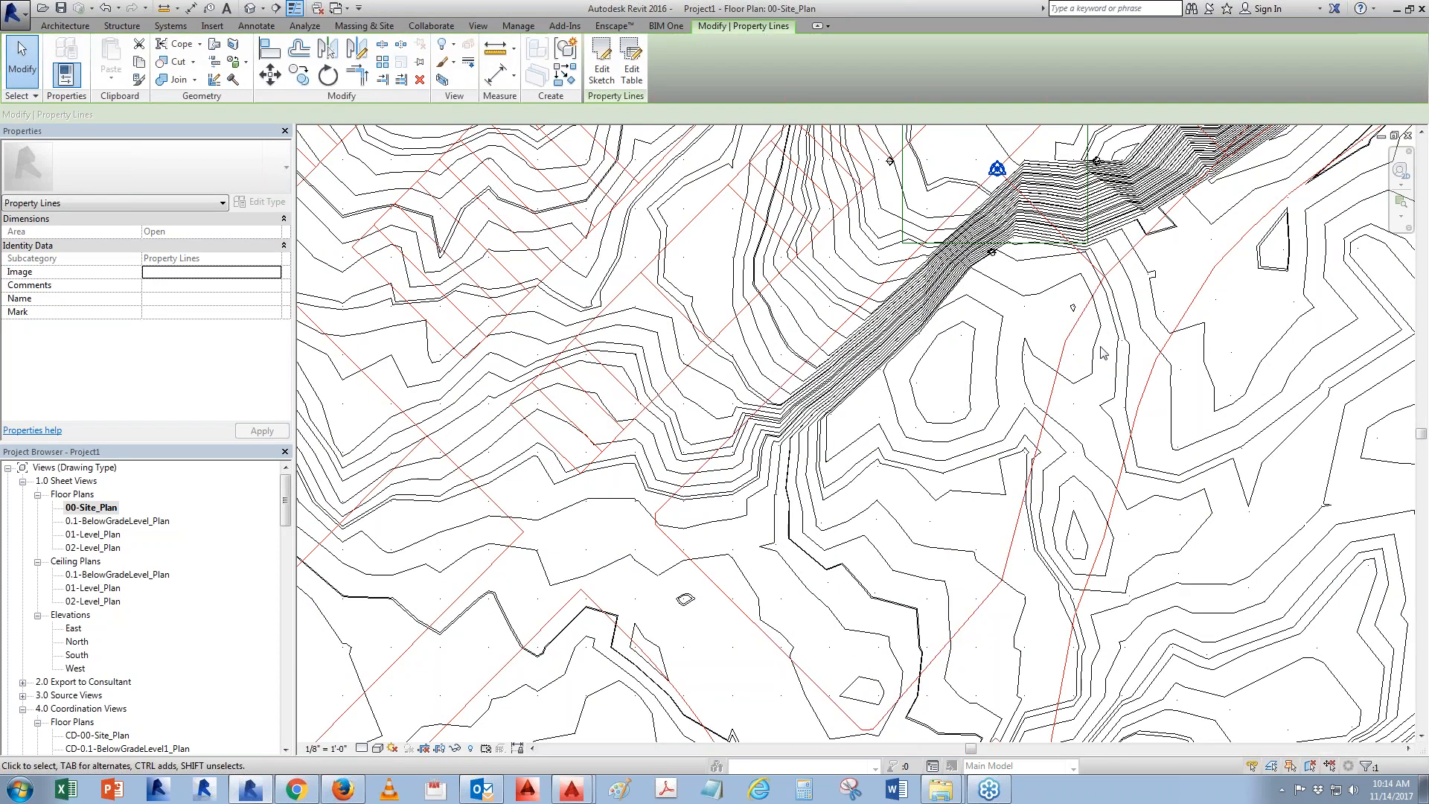
{"action": "scroll", "coordinate": [1103, 353], "scroll_direction": "down", "scroll_amount": 5}
{"action": "key", "text": "Escape"}
{"action": "key", "text": "v"}
{"action": "key", "text": "g"}
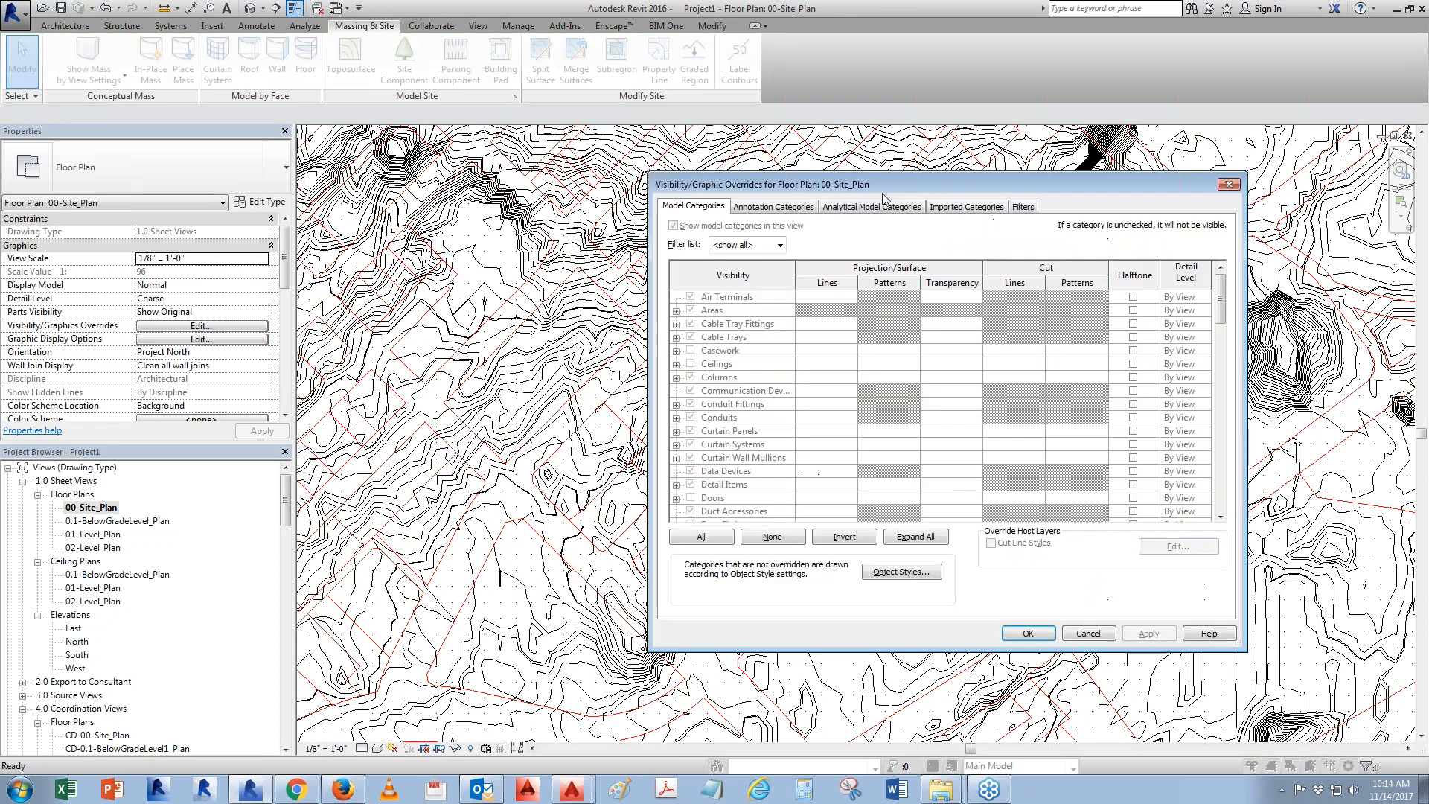
{"action": "left_click", "coordinate": [932, 208]}
{"action": "key", "text": "Escape"}
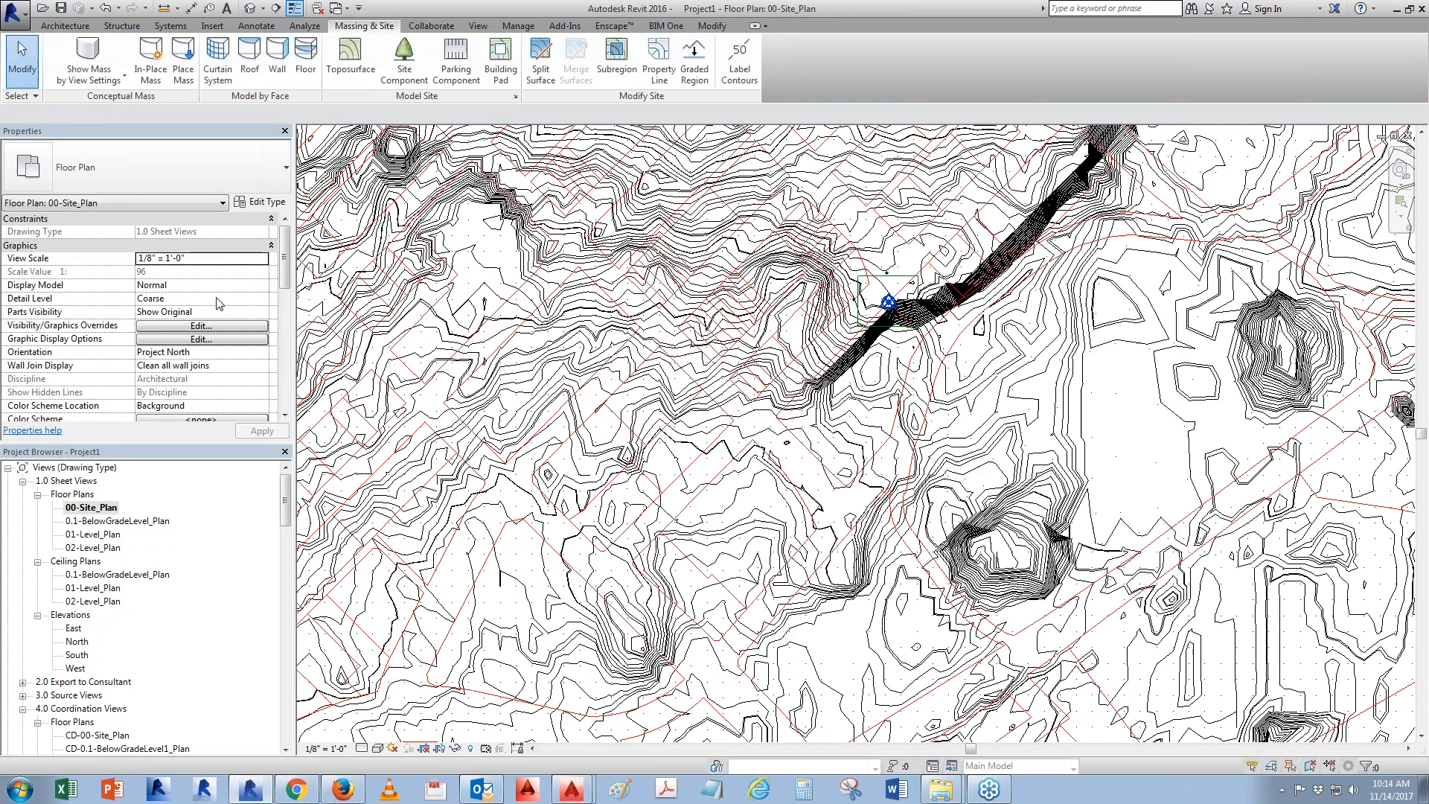
Remove the IBI_Site Plan view template from the 00-Site_Plan view by assigning <None>
{"action": "left_click_drag", "start_coordinate": [284, 255], "coordinate": [282, 365]}
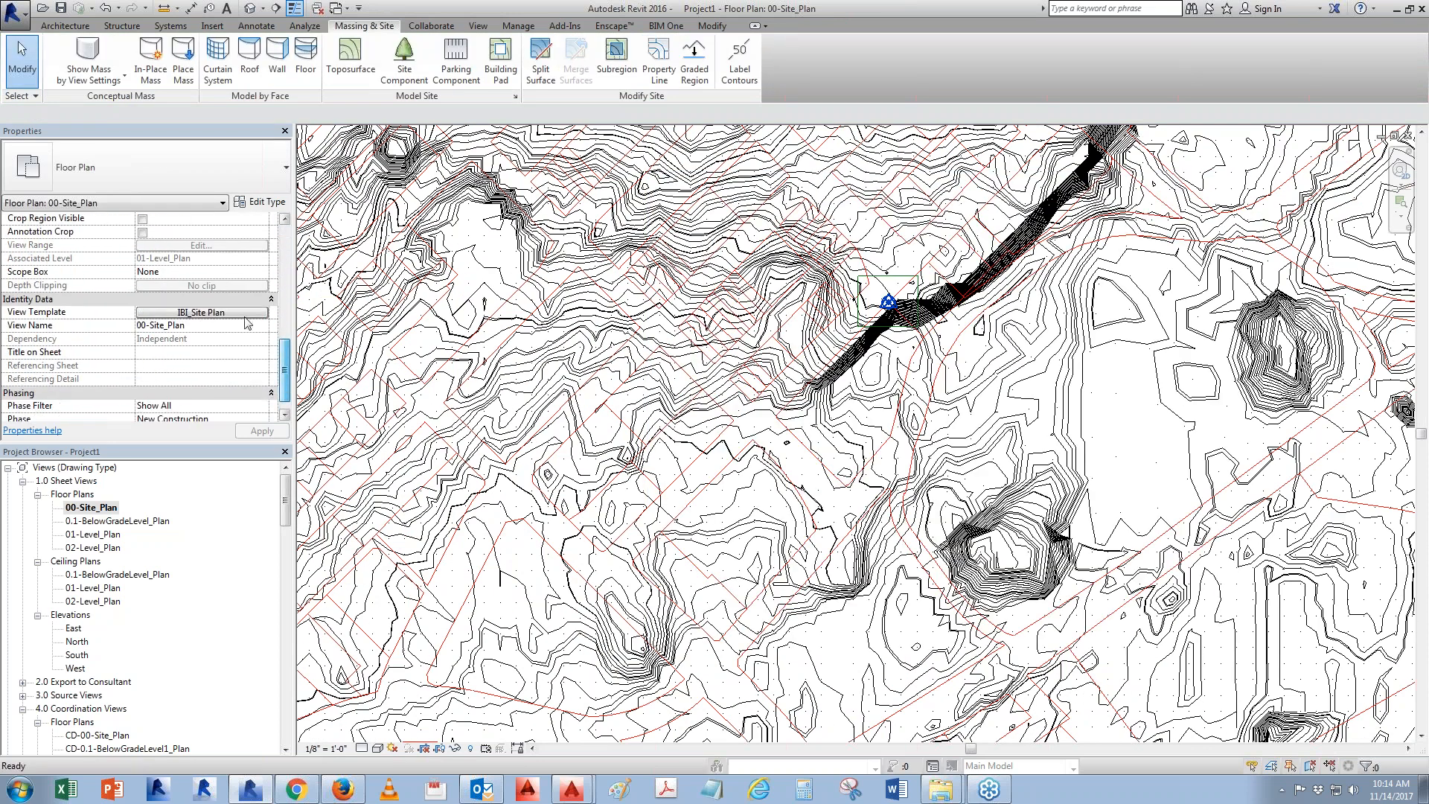
{"action": "left_click", "coordinate": [202, 312]}
{"action": "left_click_drag", "start_coordinate": [744, 402], "coordinate": [737, 356]}
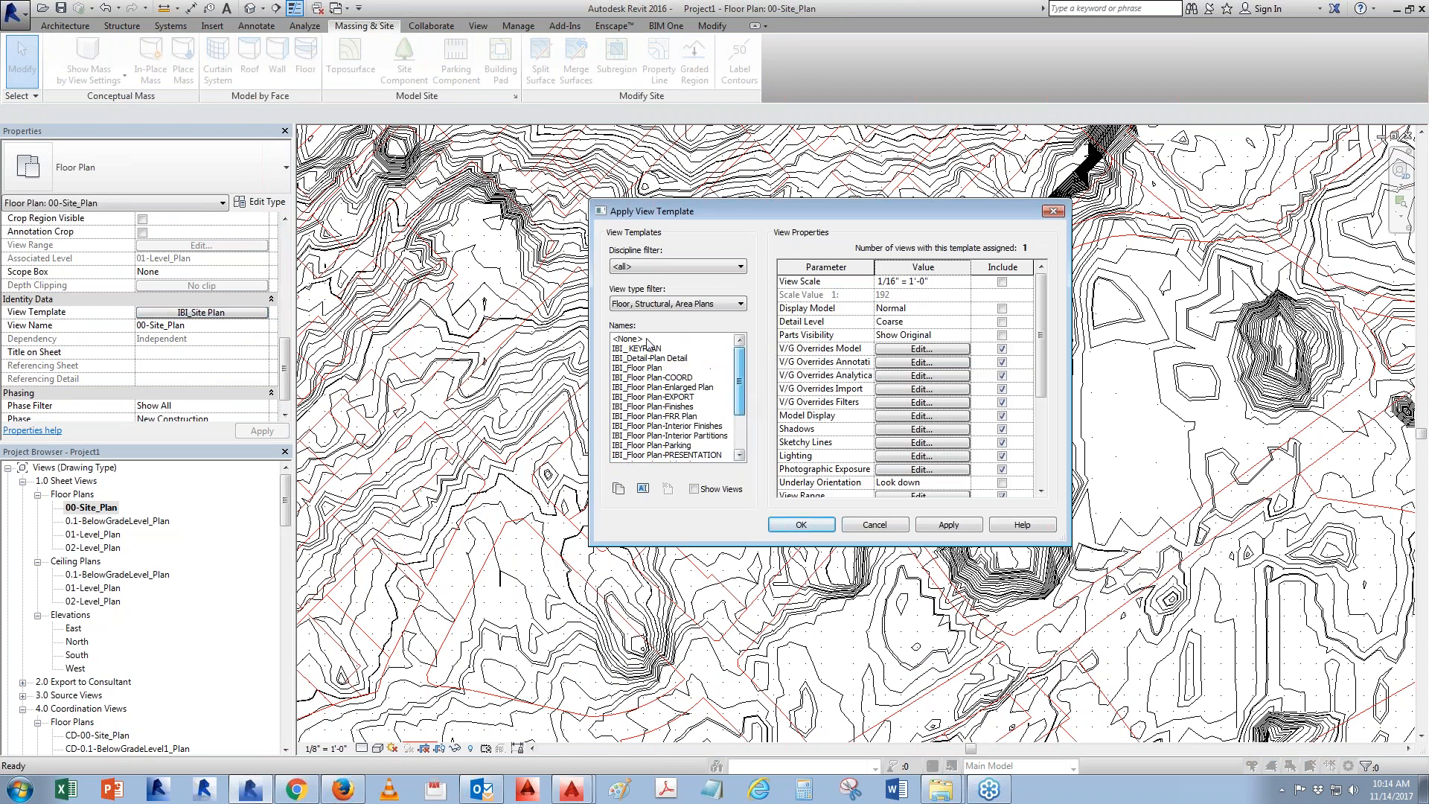
{"action": "left_click", "coordinate": [647, 339]}
{"action": "left_click", "coordinate": [815, 527]}
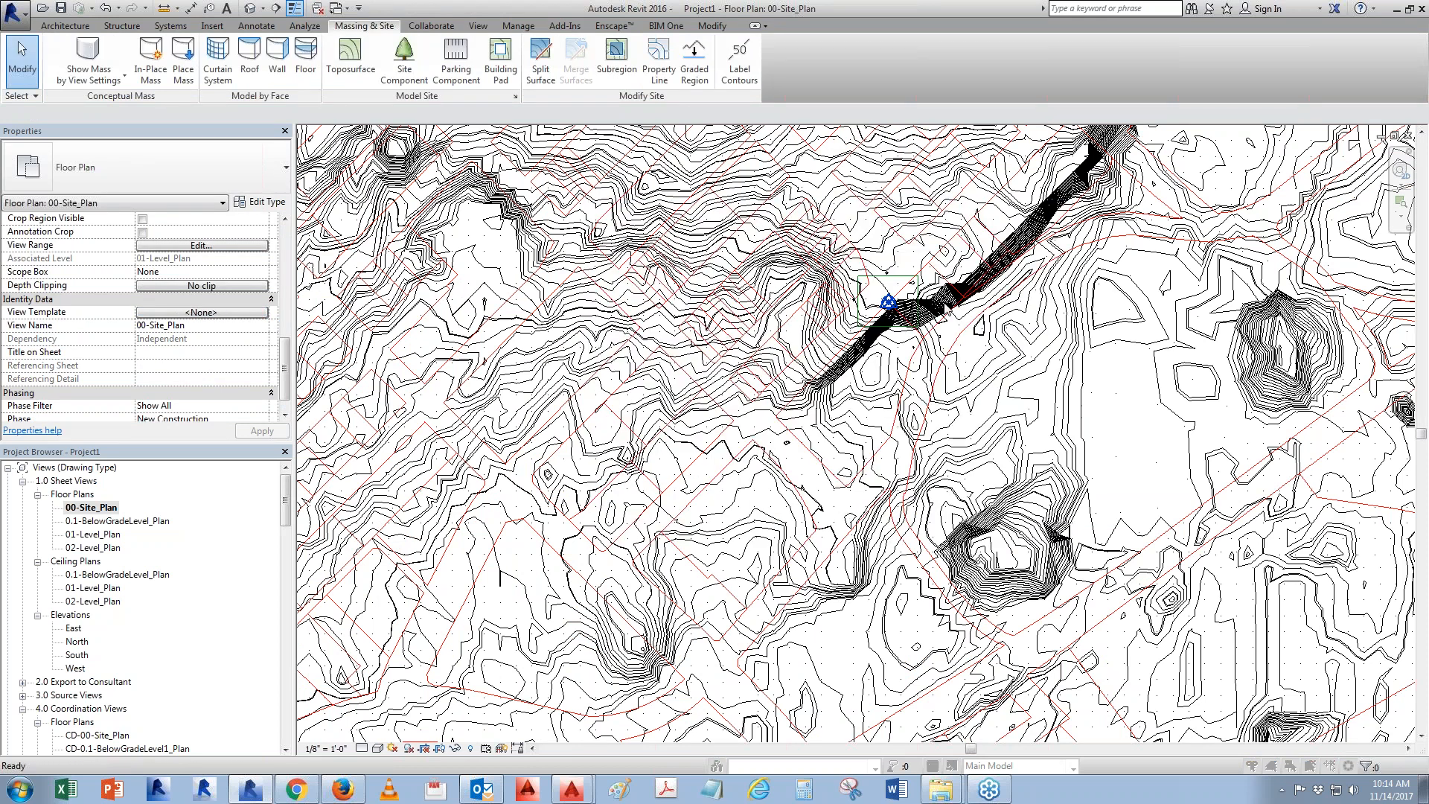
Turn off all imported categories in the 00-Site_Plan view's Visibility/Graphic Overrides
{"action": "key", "text": "v"}
{"action": "key", "text": "g"}
{"action": "left_click", "coordinate": [974, 208]}
{"action": "left_click", "coordinate": [673, 226]}
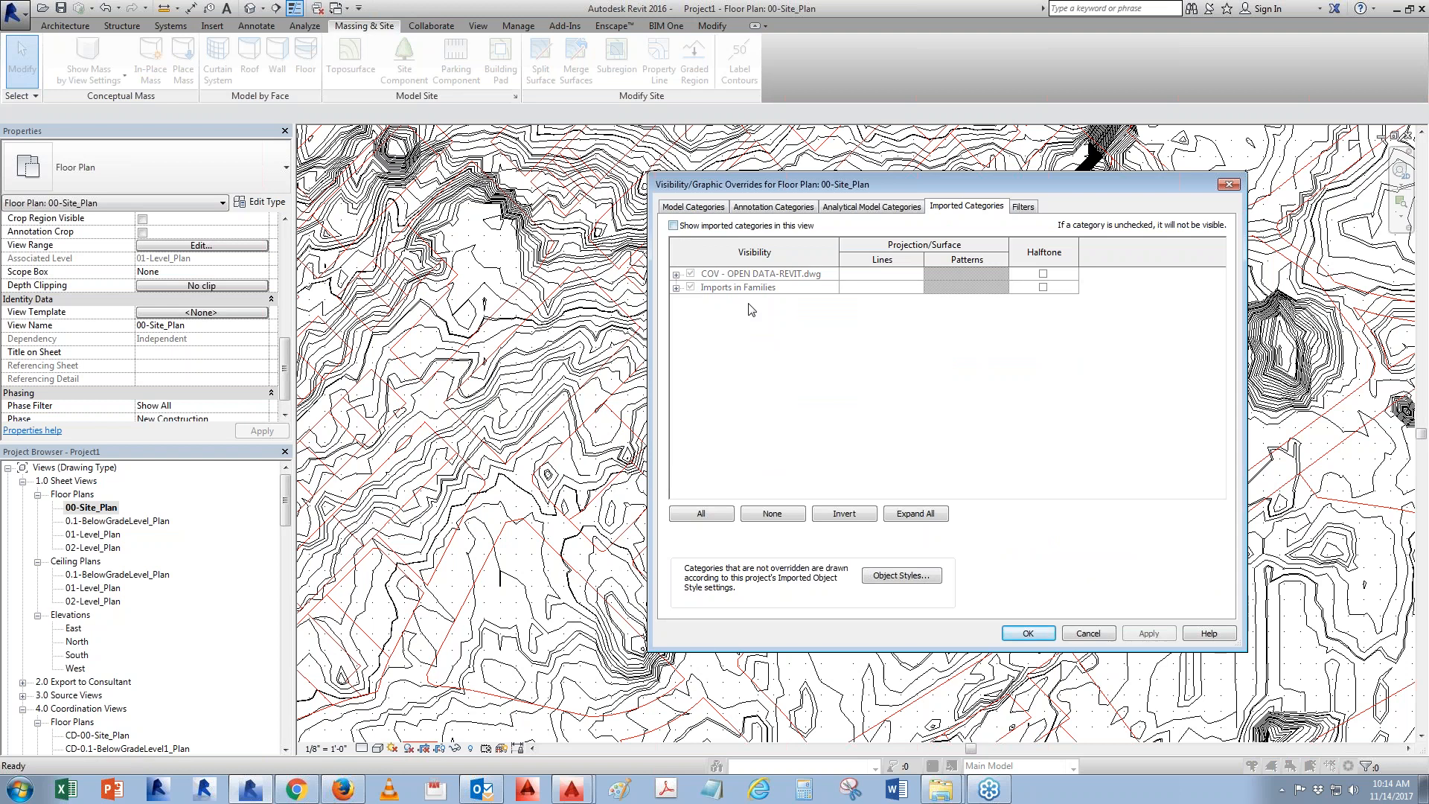
{"action": "left_click", "coordinate": [1028, 633]}
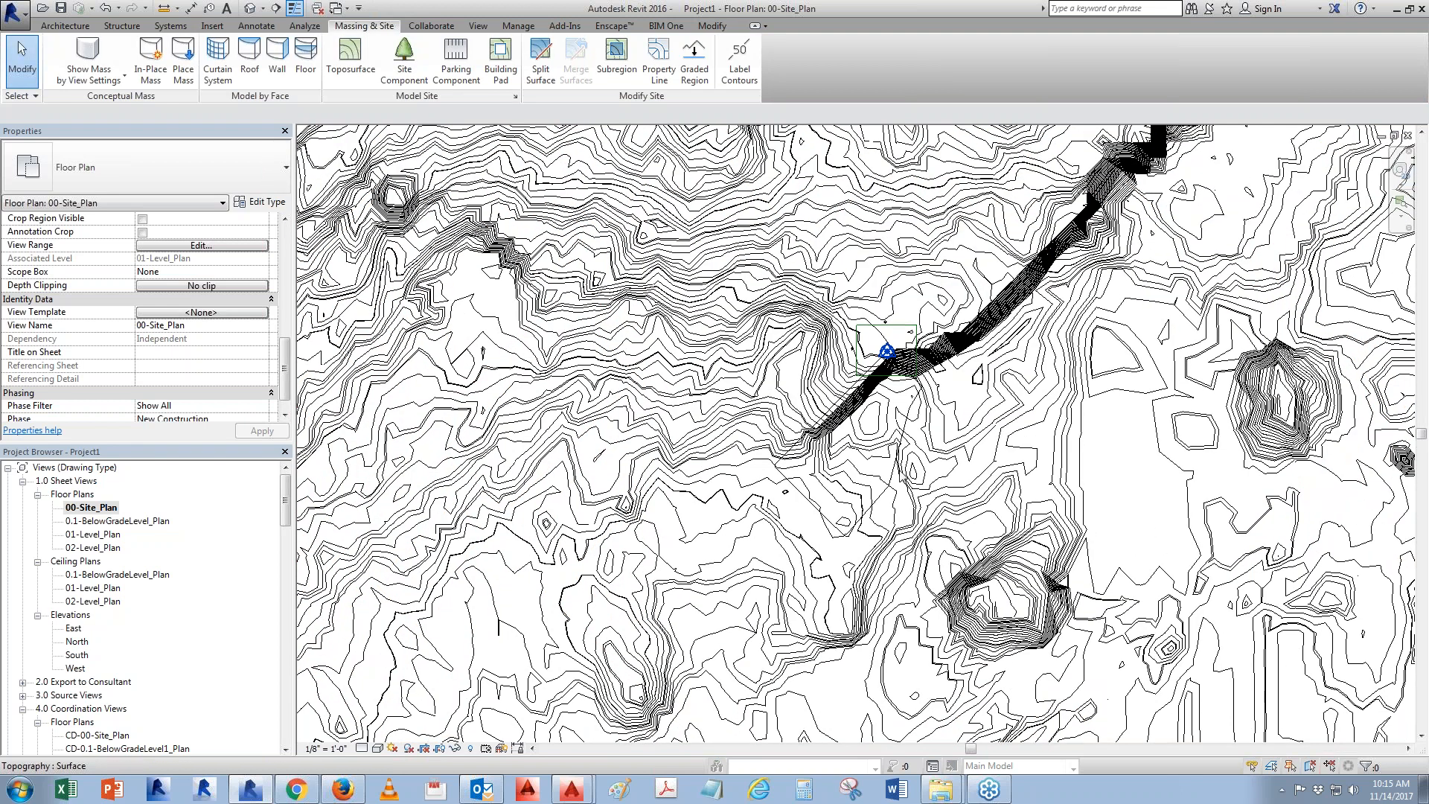
Hide the primary and secondary contours of the Topography category in the 00-Site_Plan view
{"action": "scroll", "coordinate": [847, 535], "scroll_direction": "up", "scroll_amount": 1}
{"action": "key", "text": "v"}
{"action": "key", "text": "g"}
{"action": "left_click", "coordinate": [752, 459]}
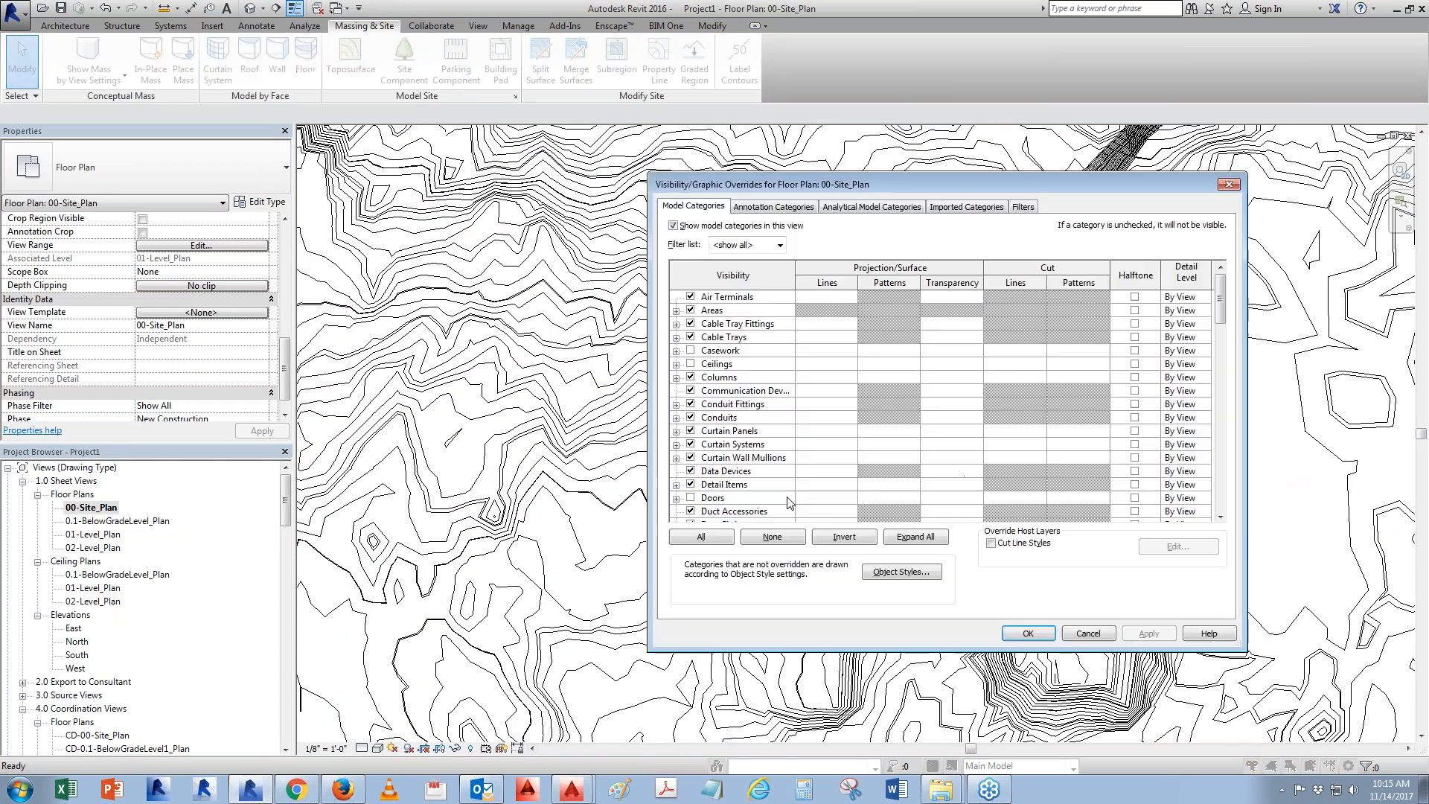
{"action": "key", "text": "t"}
{"action": "scroll", "coordinate": [753, 460], "scroll_direction": "down", "scroll_amount": 1}
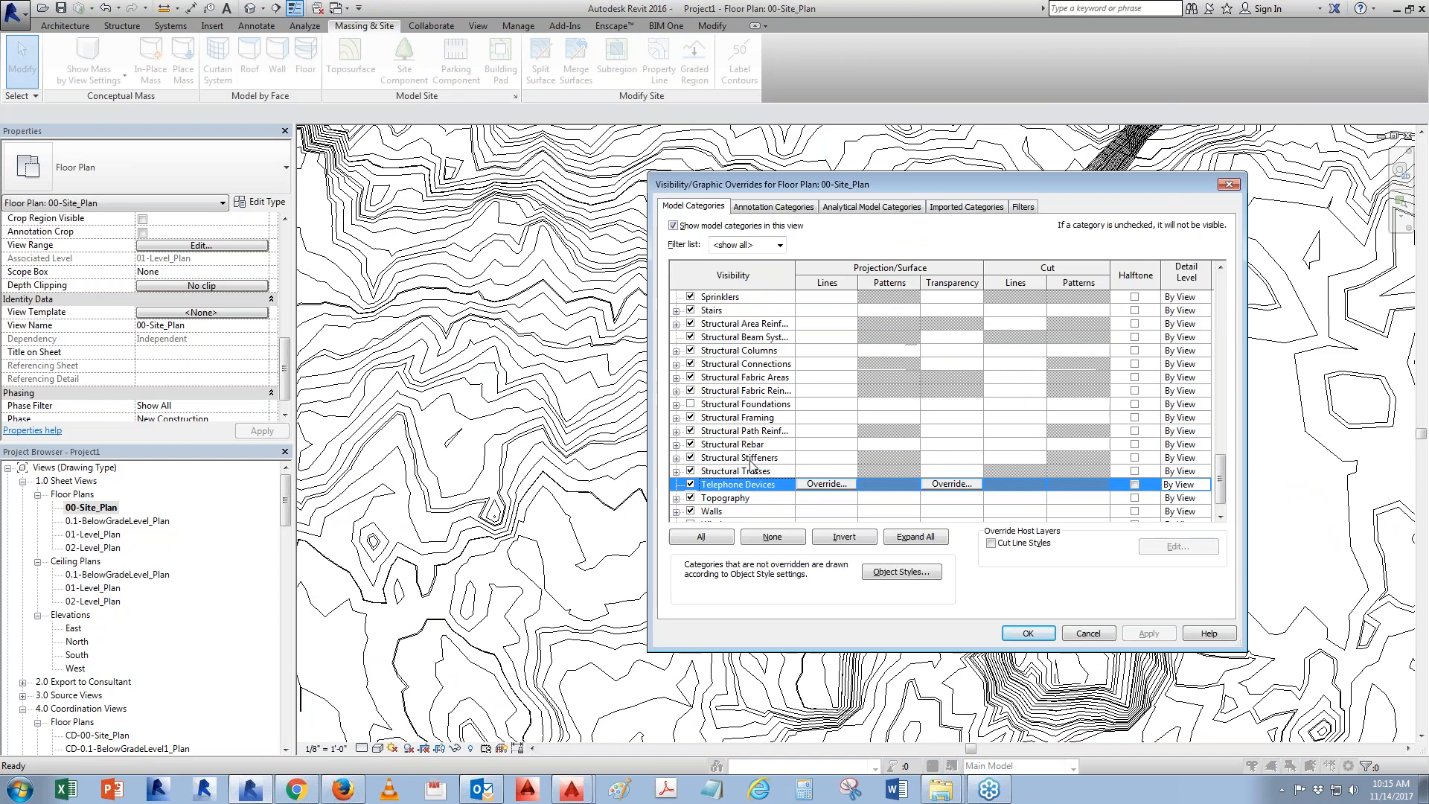
{"action": "left_click", "coordinate": [676, 497]}
{"action": "left_click", "coordinate": [705, 485]}
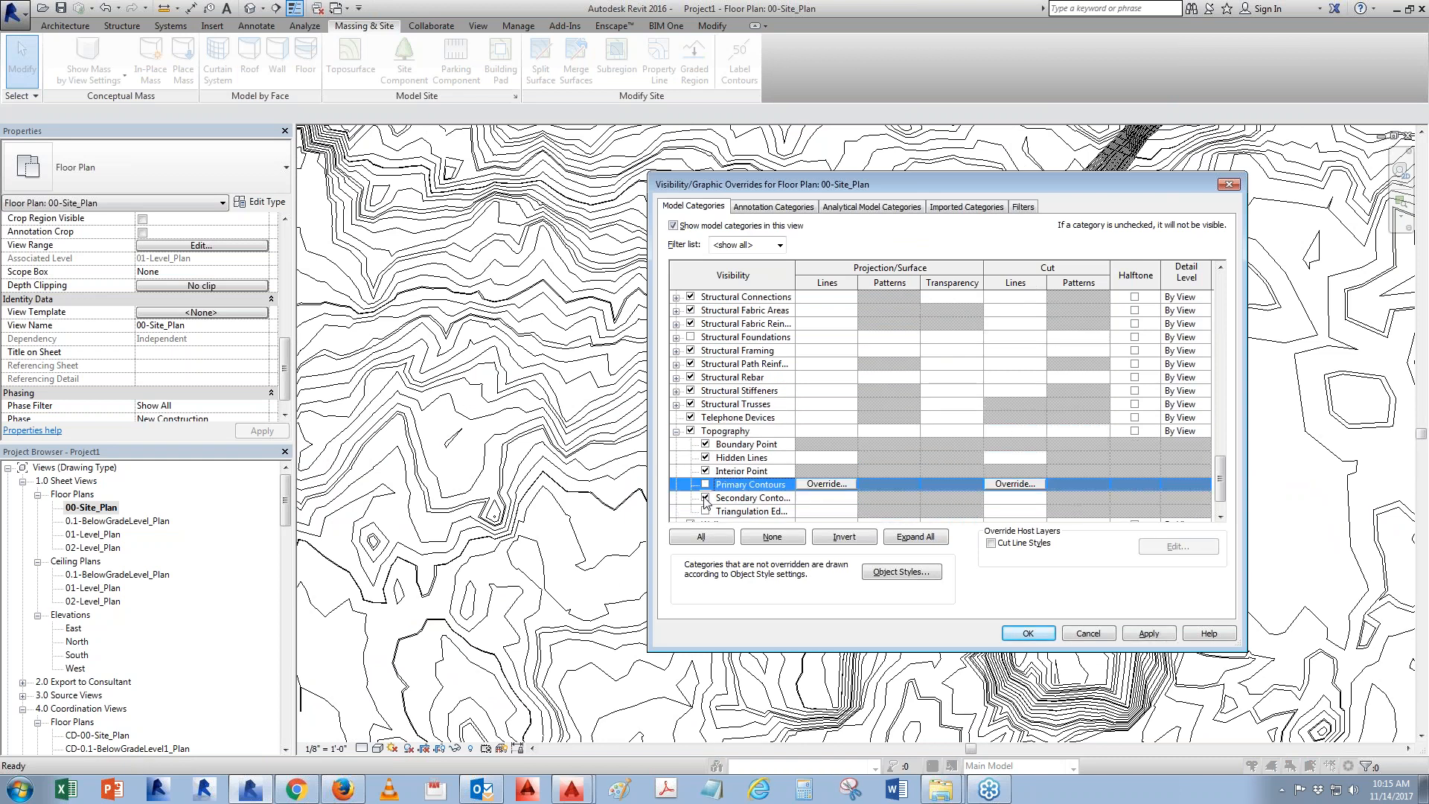
{"action": "left_click", "coordinate": [706, 498]}
{"action": "left_click", "coordinate": [1049, 633]}
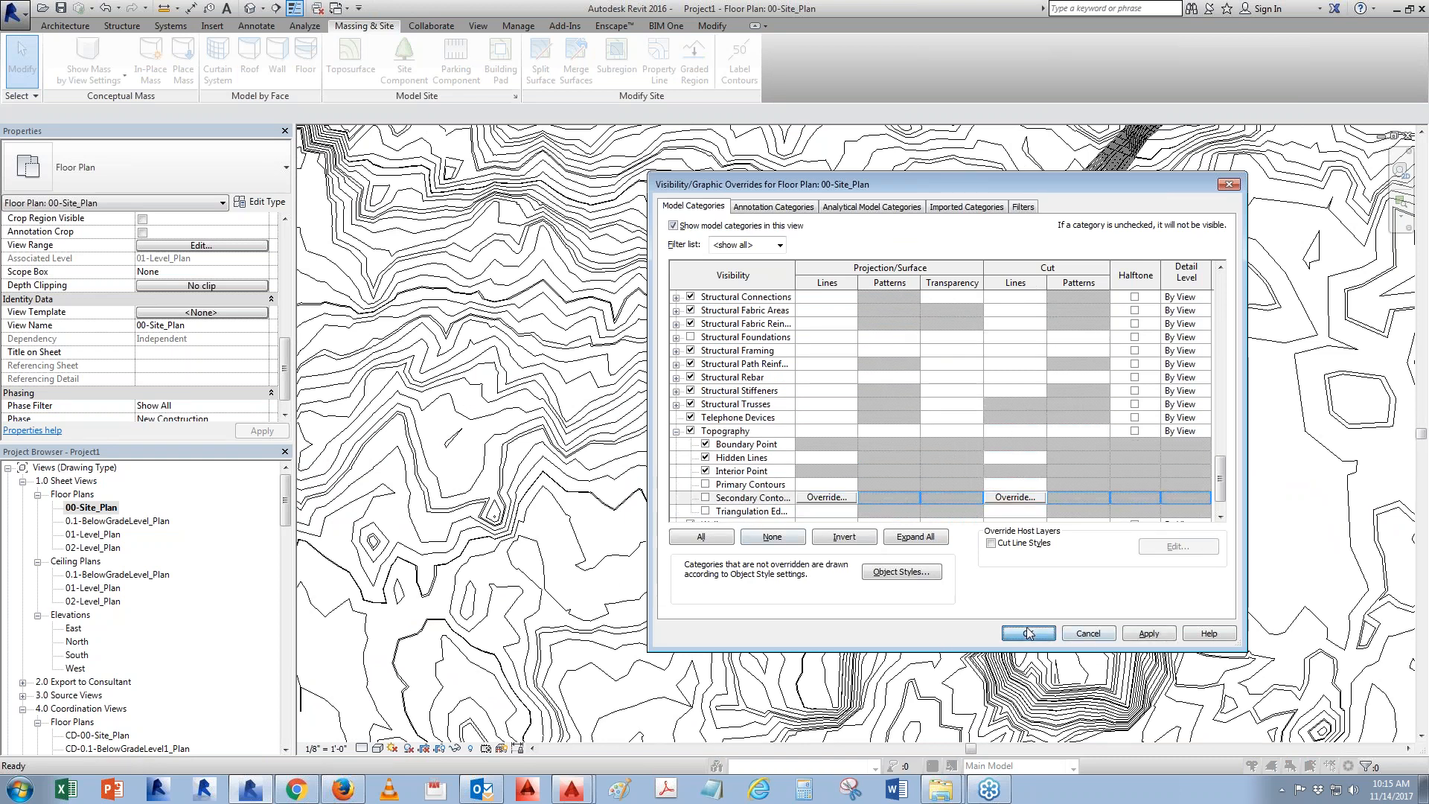
{"action": "scroll", "coordinate": [791, 479], "scroll_direction": "down", "scroll_amount": 5}
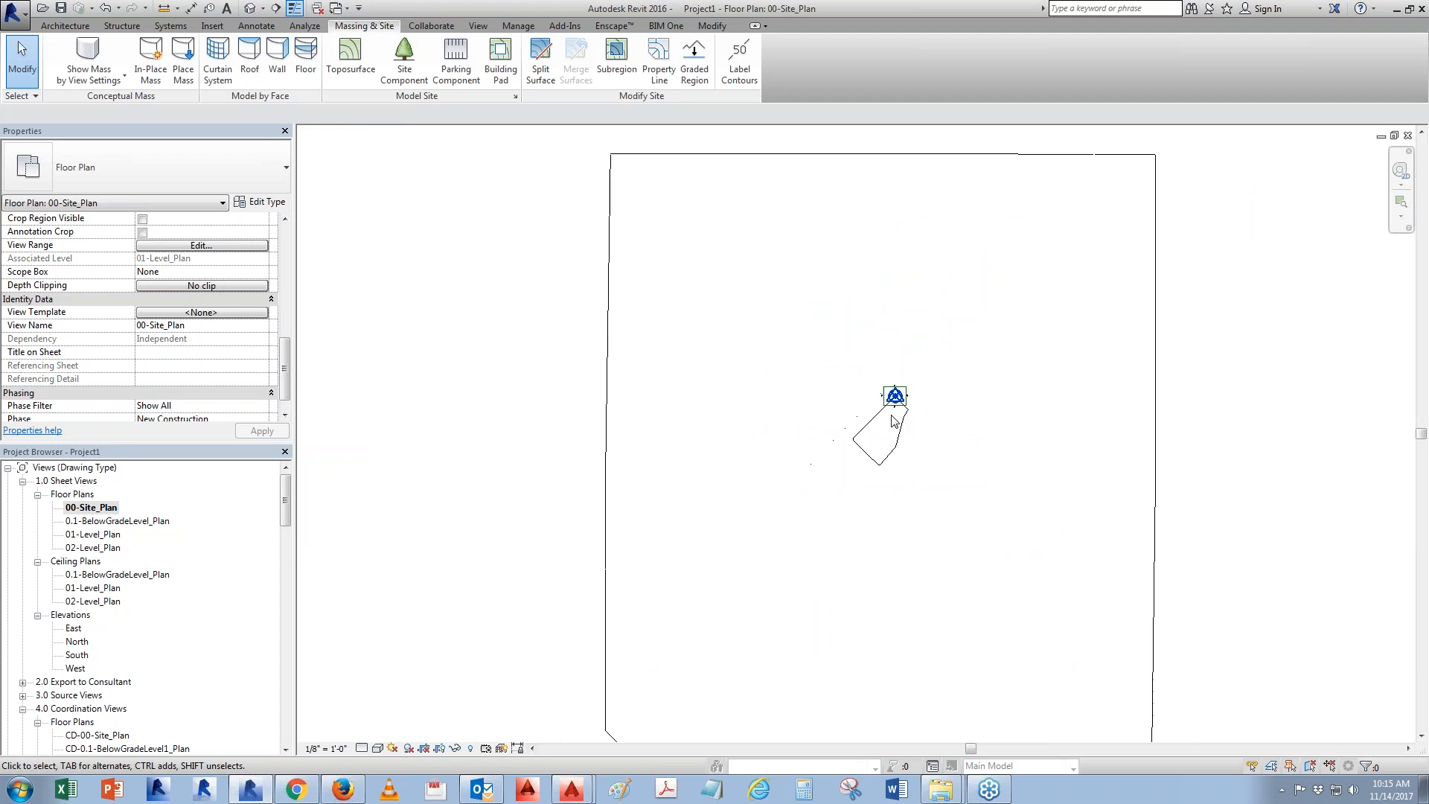
{"action": "scroll", "coordinate": [918, 408], "scroll_direction": "up", "scroll_amount": 3}
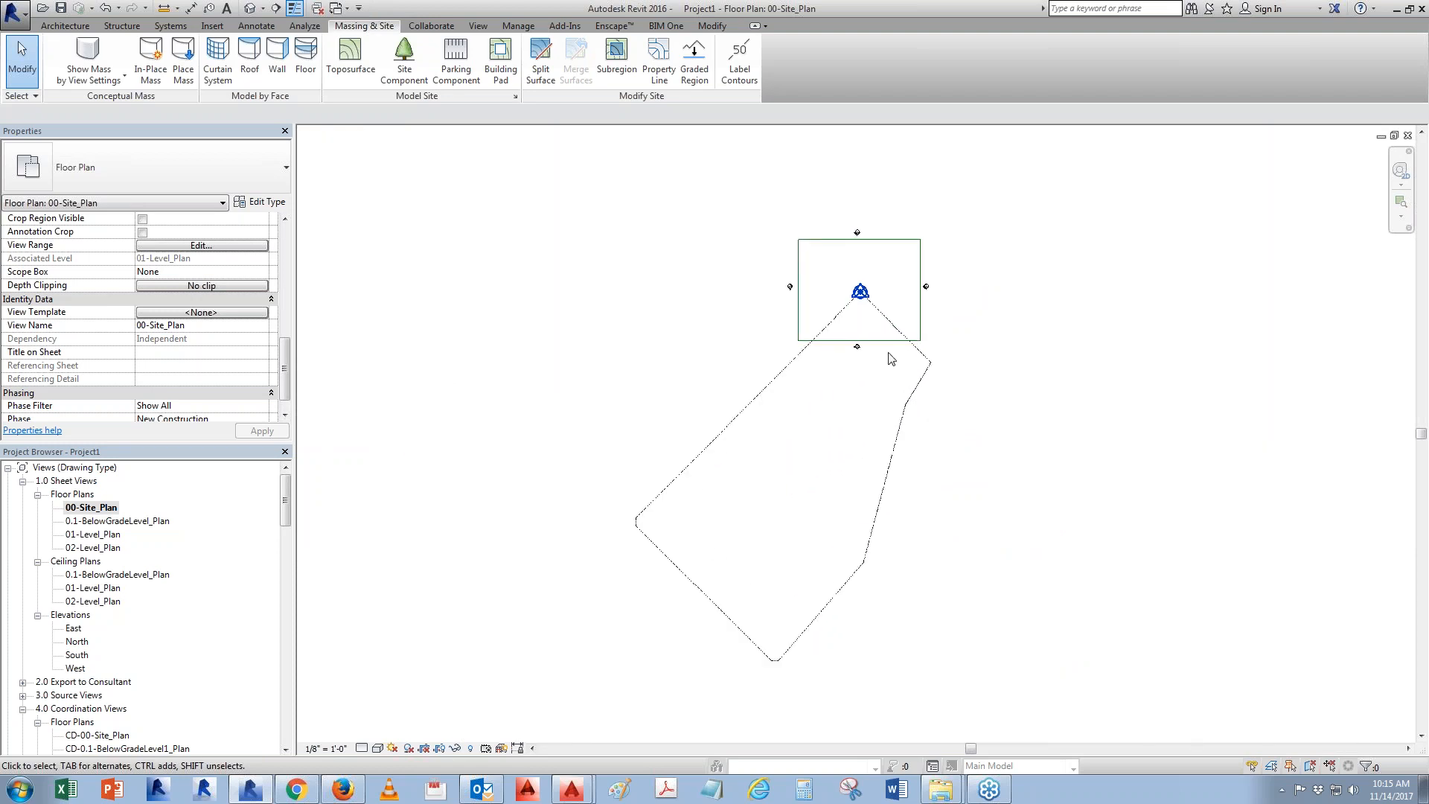
Turn the Topography primary and secondary contours back on in the 00-Site_Plan view
{"action": "key", "text": "v"}
{"action": "key", "text": "v"}
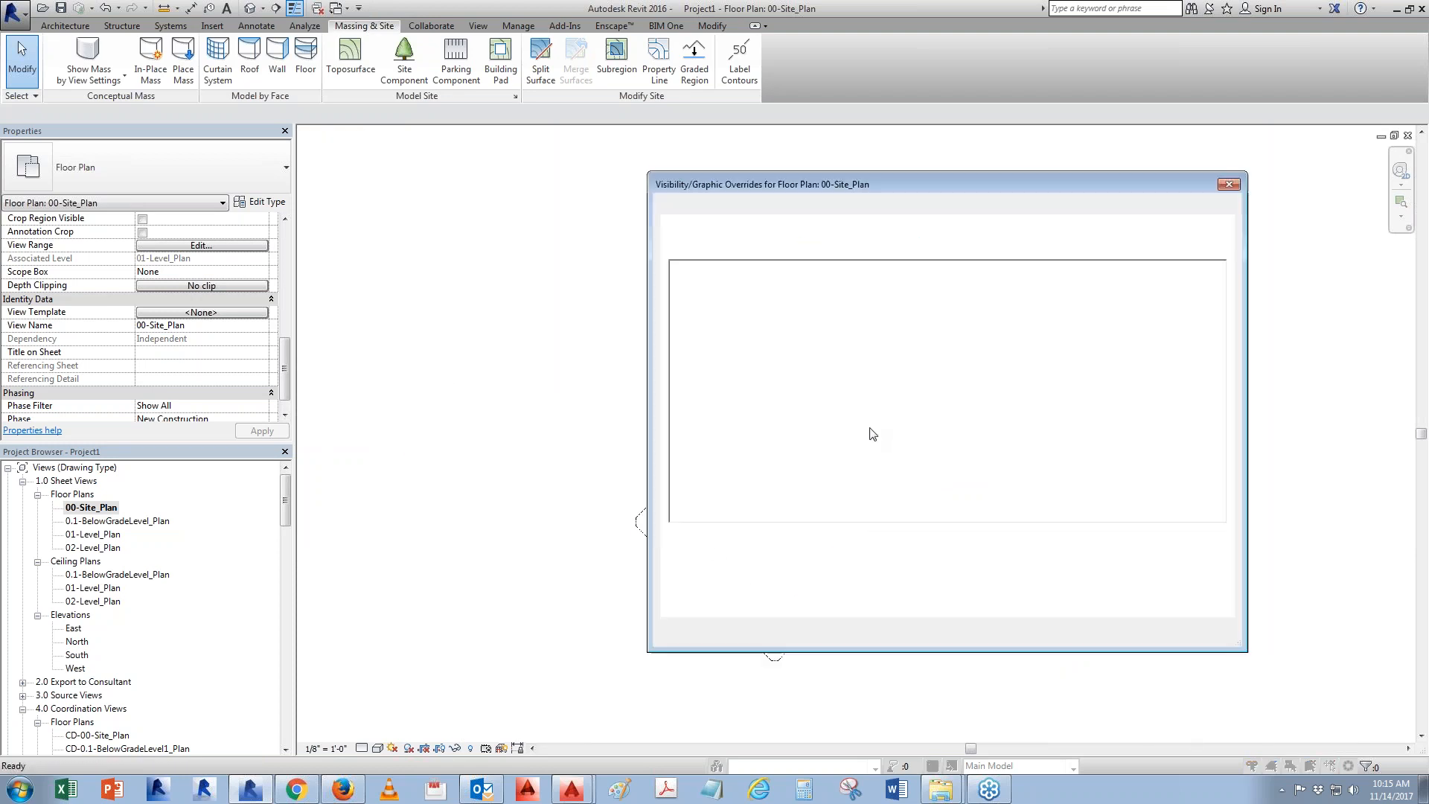
{"action": "left_click", "coordinate": [733, 432]}
{"action": "key", "text": "t"}
{"action": "scroll", "coordinate": [733, 431], "scroll_direction": "down", "scroll_amount": 1}
{"action": "left_click", "coordinate": [676, 473]}
{"action": "left_click", "coordinate": [705, 483]}
{"action": "left_click", "coordinate": [705, 498]}
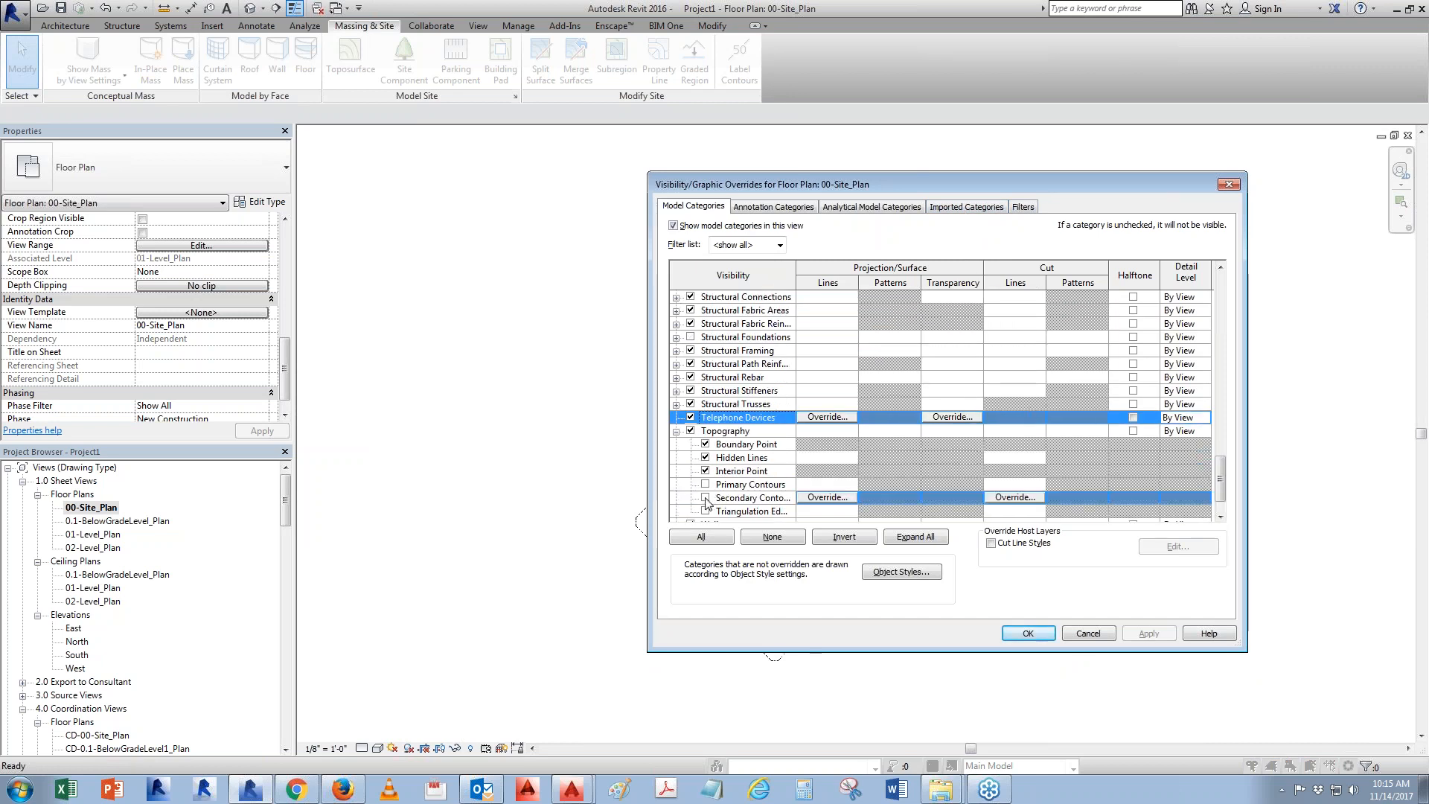
{"action": "left_click", "coordinate": [1027, 634]}
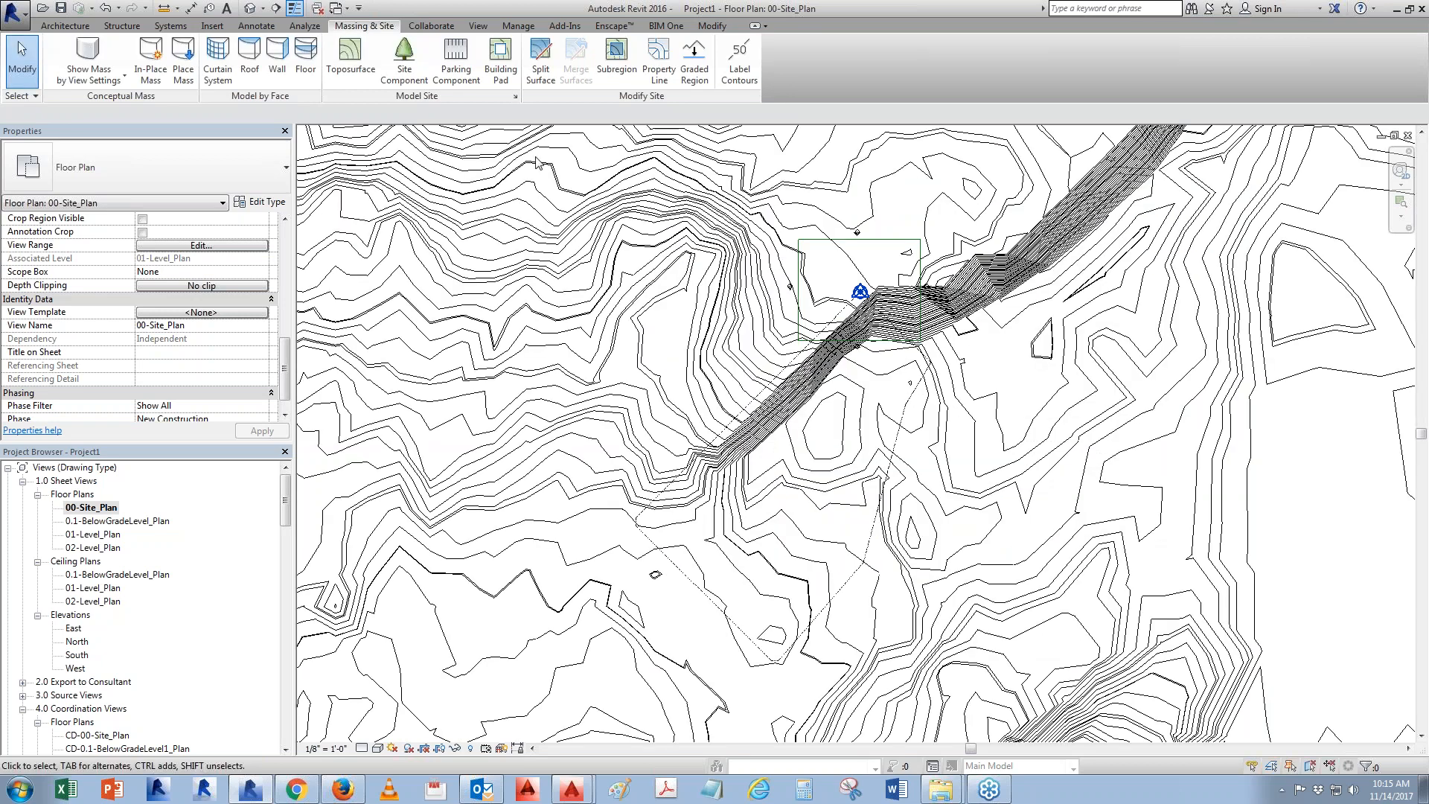
In the Site Settings, set the increment of the second additional contour row to 5' and apply it
{"action": "left_click", "coordinate": [515, 97]}
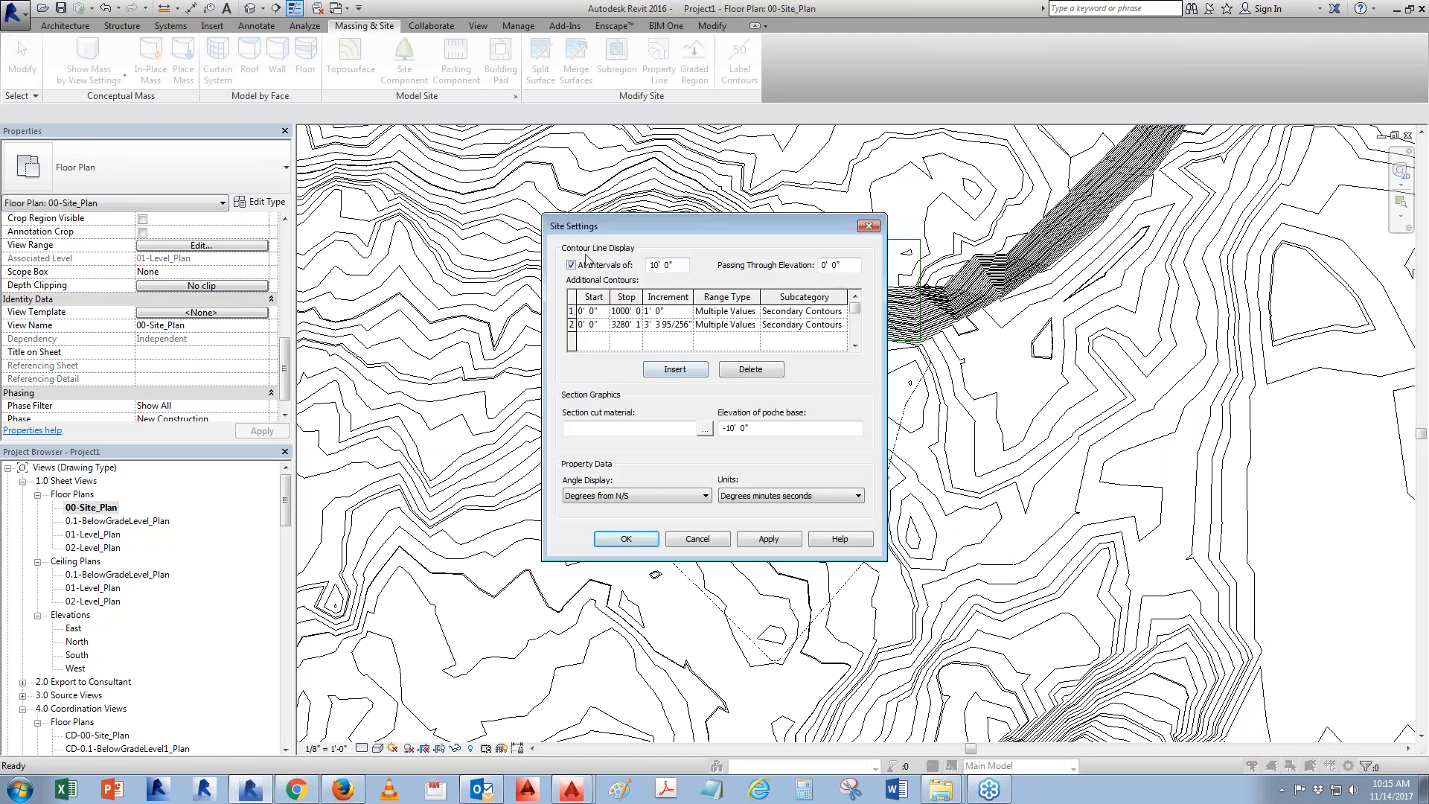
{"action": "left_click_drag", "start_coordinate": [731, 239], "coordinate": [690, 229]}
{"action": "left_click", "coordinate": [722, 299]}
{"action": "double_click", "coordinate": [721, 300]}
{"action": "type", "text": "5"}
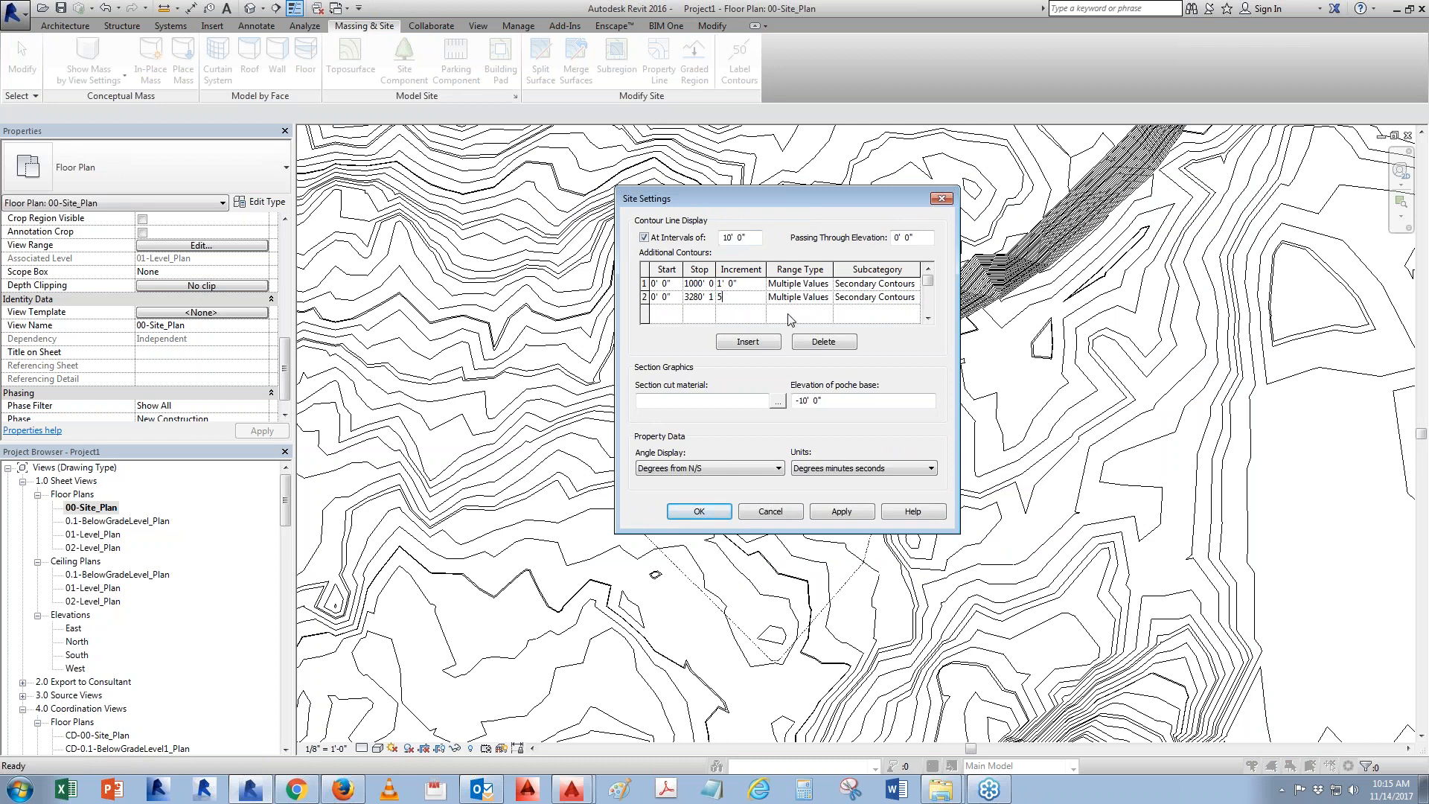
{"action": "left_click", "coordinate": [744, 288]}
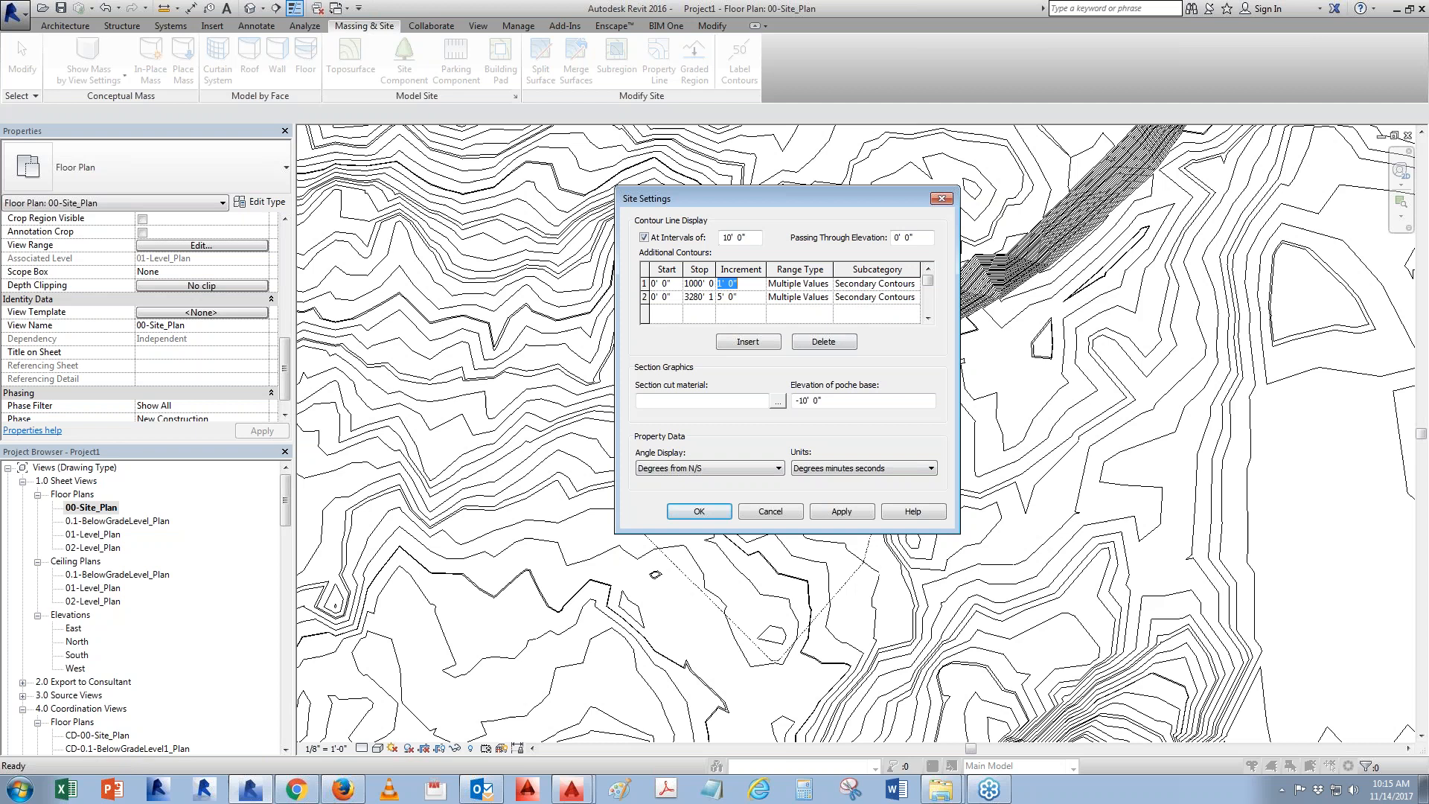
{"action": "left_click", "coordinate": [841, 511]}
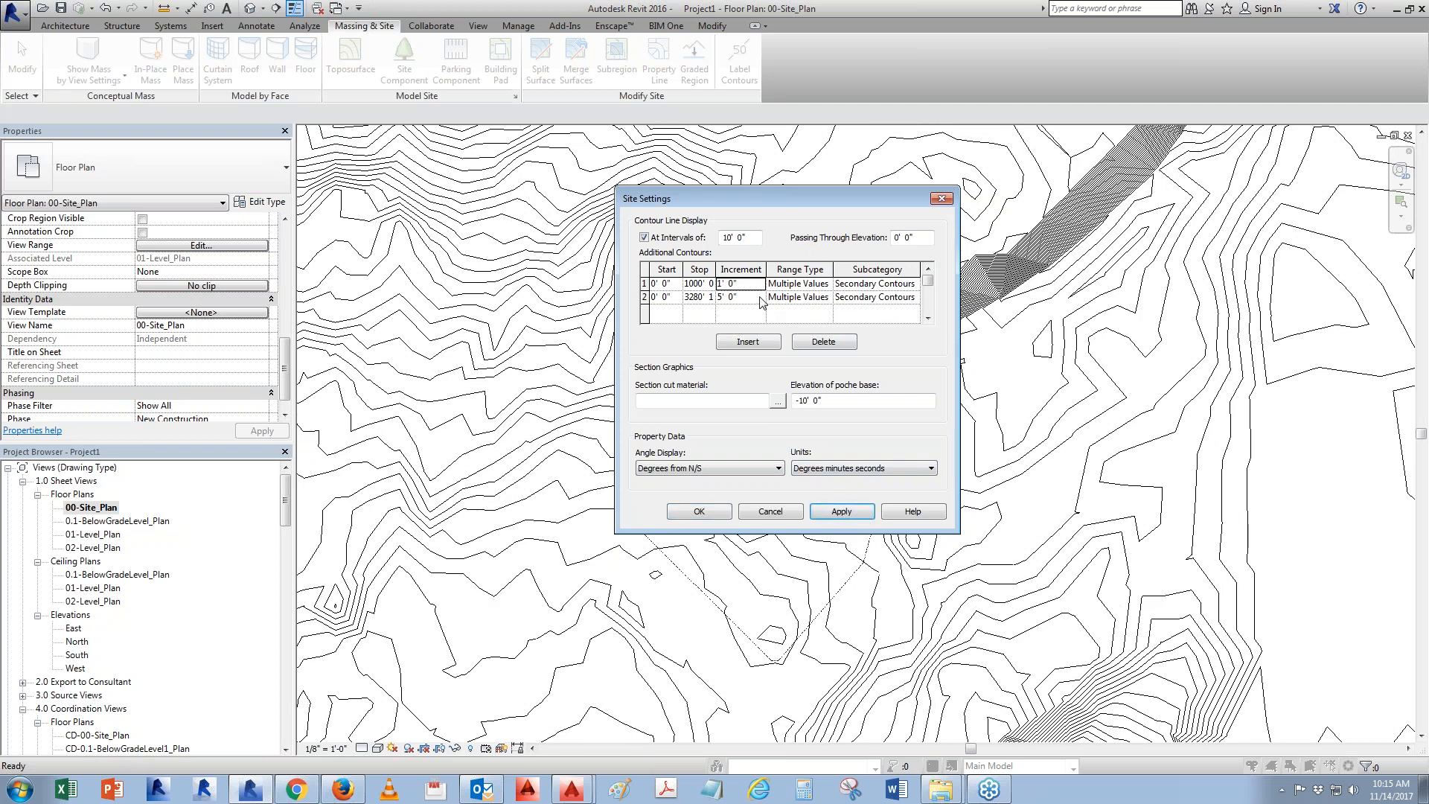
Set the second additional contour row's stop to 3000' and its increment to 10', and apply the change
{"action": "left_click_drag", "start_coordinate": [713, 269], "coordinate": [766, 269]}
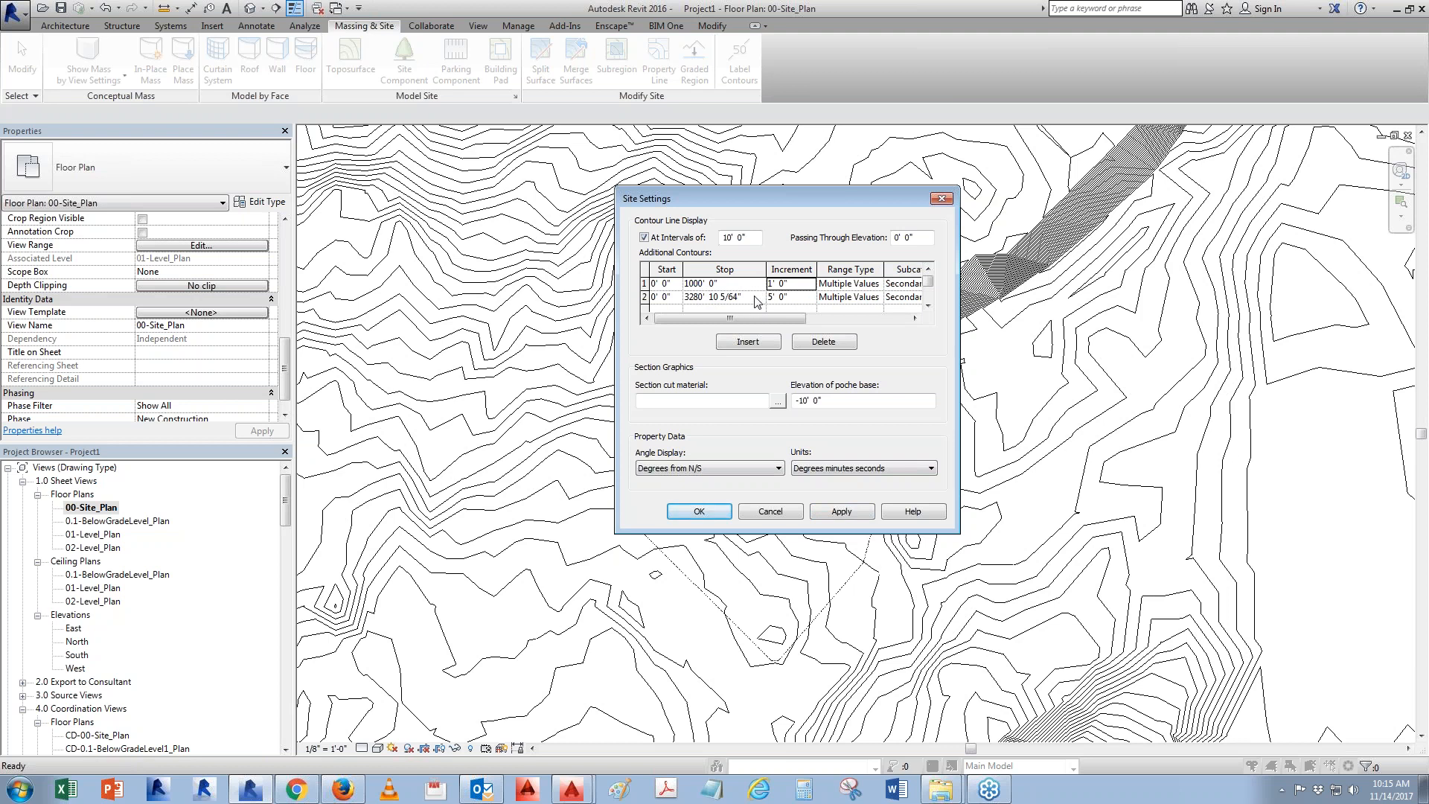
{"action": "left_click", "coordinate": [739, 299]}
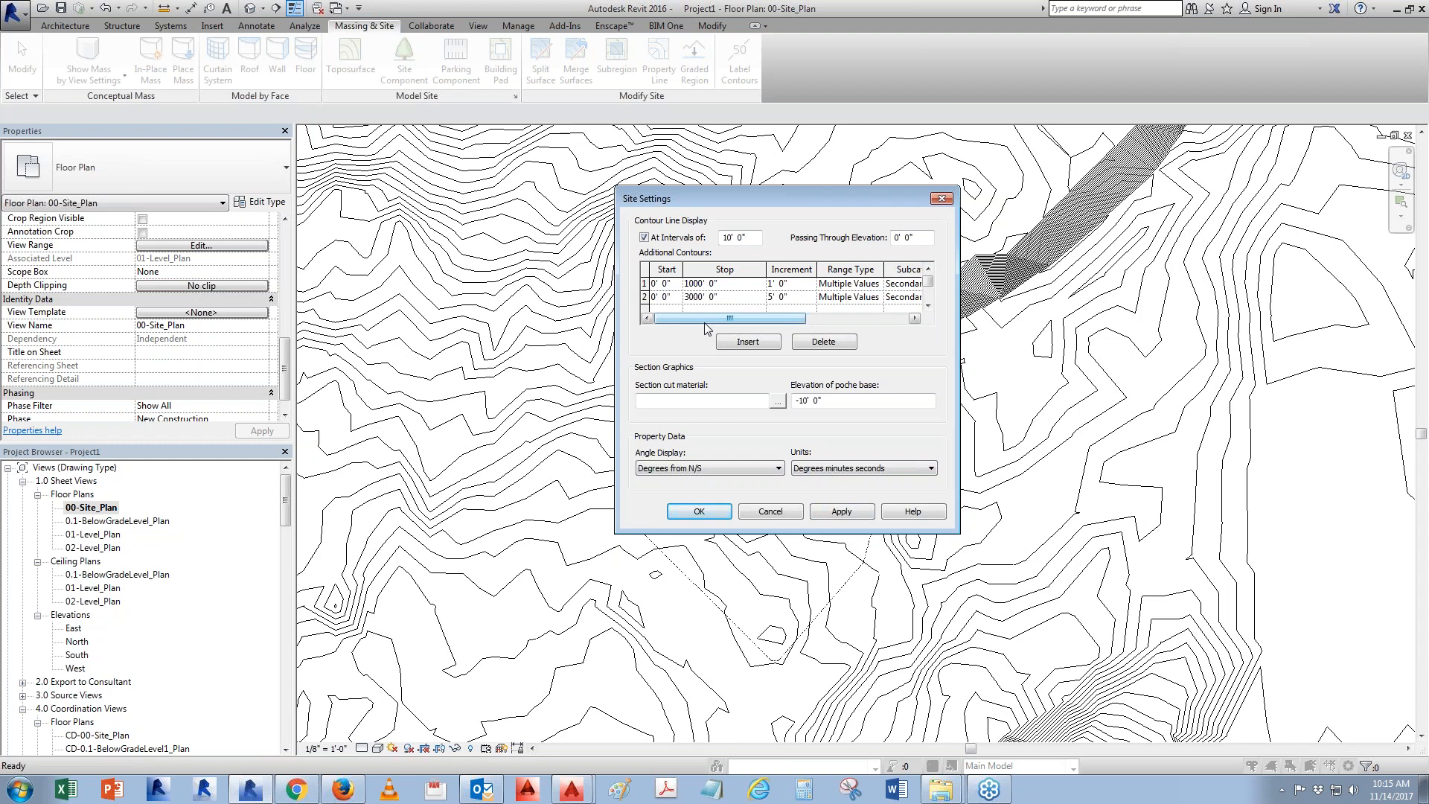
{"action": "key", "text": "Tab"}
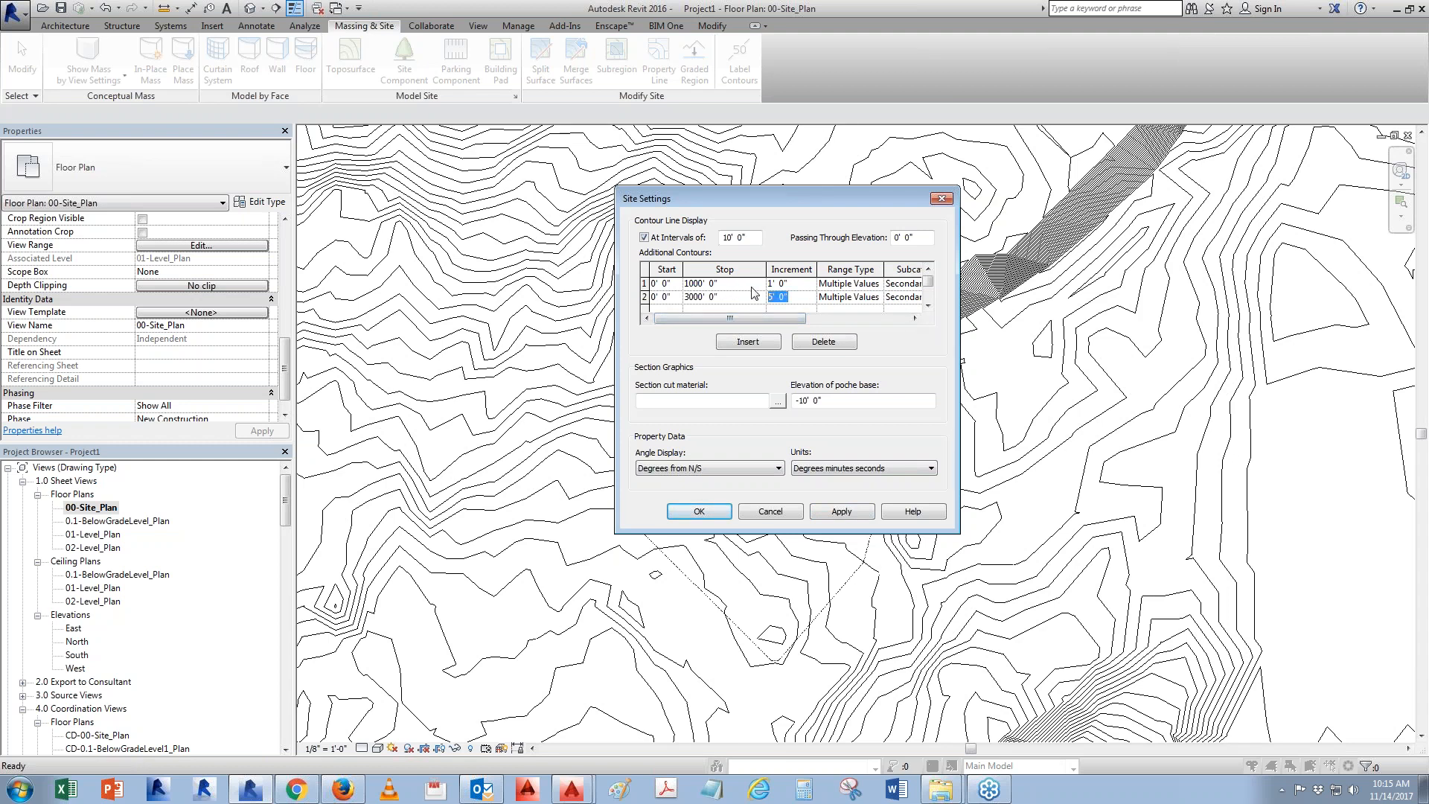
{"action": "type", "text": "10"}
{"action": "key", "text": "Up"}
{"action": "left_click", "coordinate": [844, 513]}
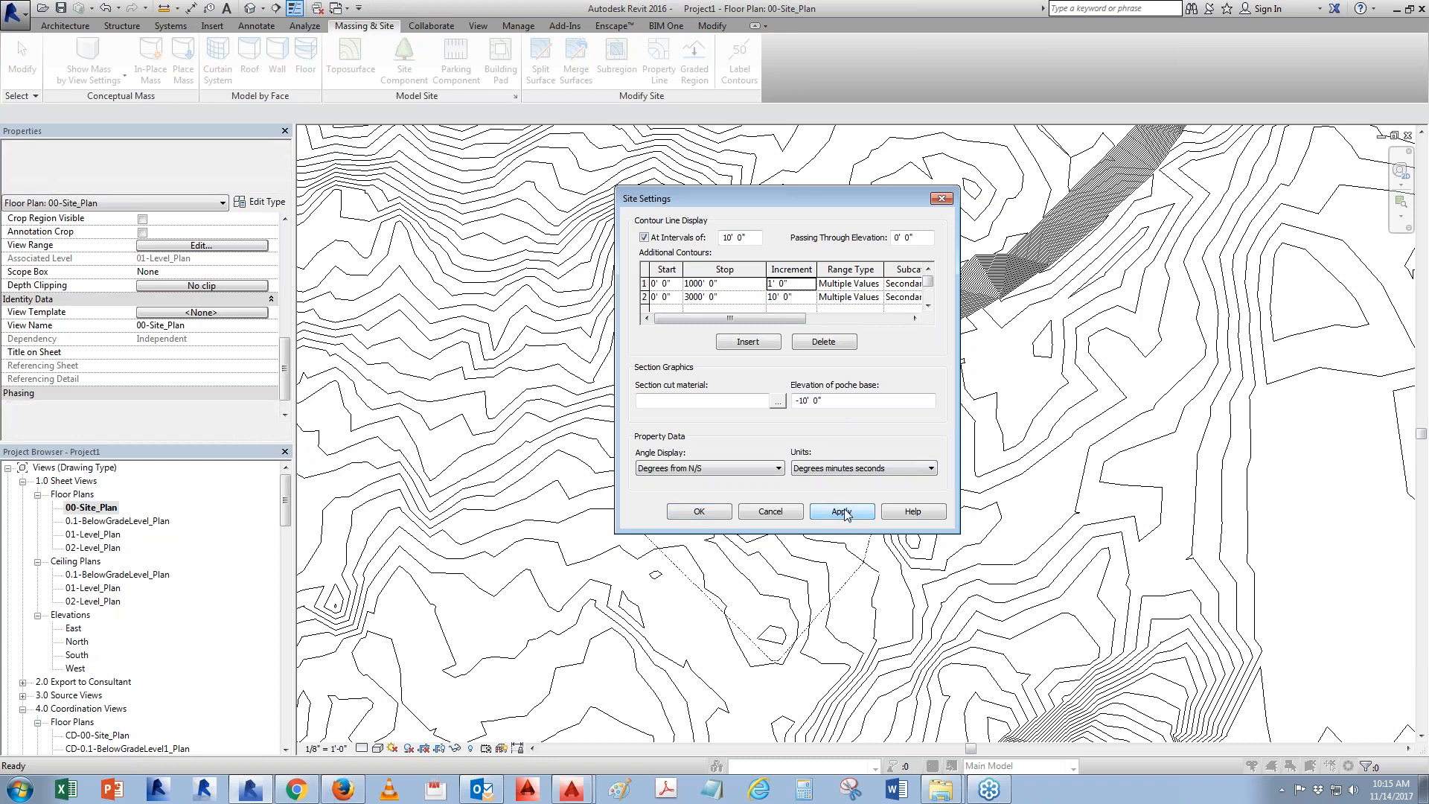
Set the second additional contour row's increment to 15' and the main contour interval to 30', and accept the site settings
{"action": "left_click", "coordinate": [789, 297]}
{"action": "type", "text": "15"}
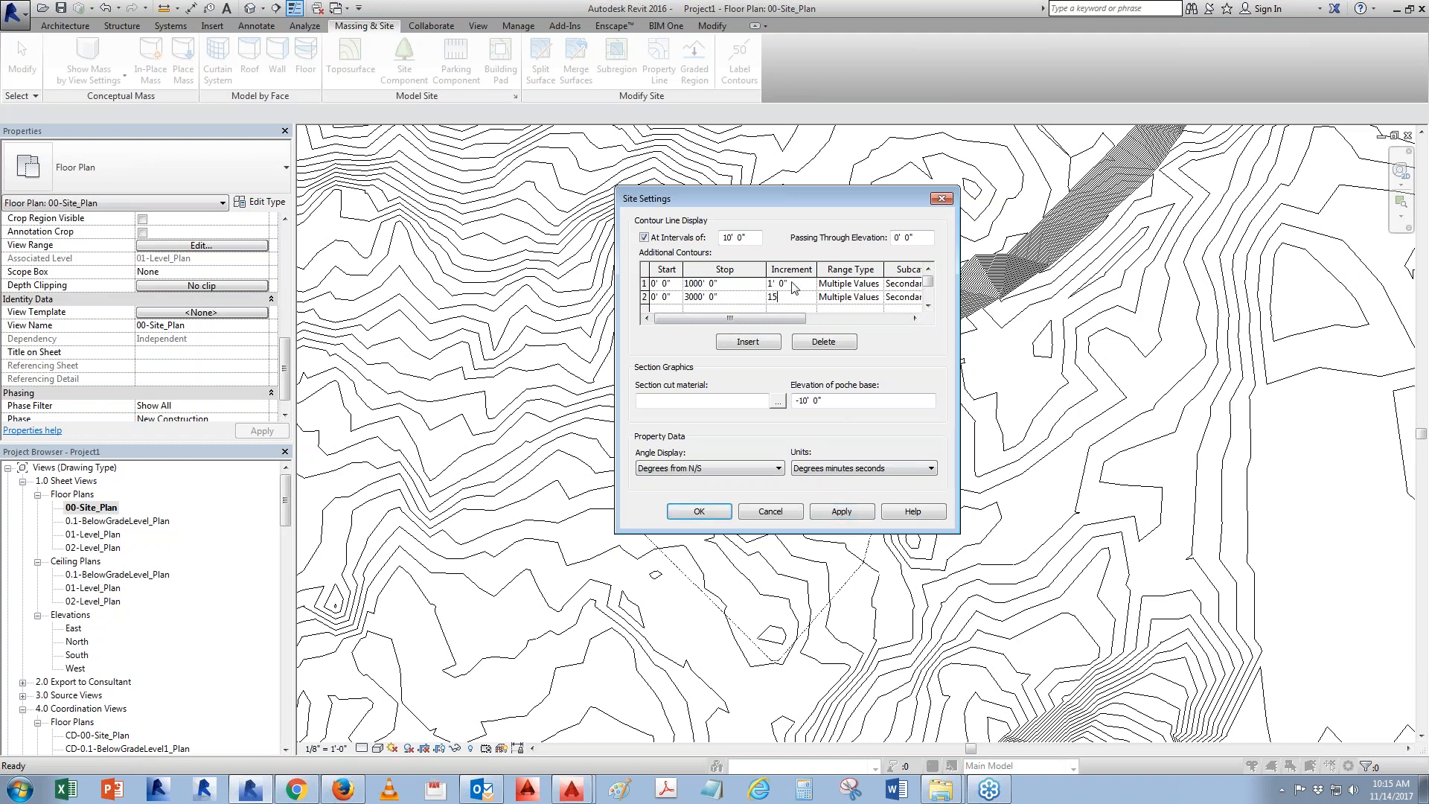
{"action": "left_click_drag", "start_coordinate": [756, 238], "coordinate": [721, 238]}
{"action": "type", "text": "30"}
{"action": "left_click", "coordinate": [854, 511]}
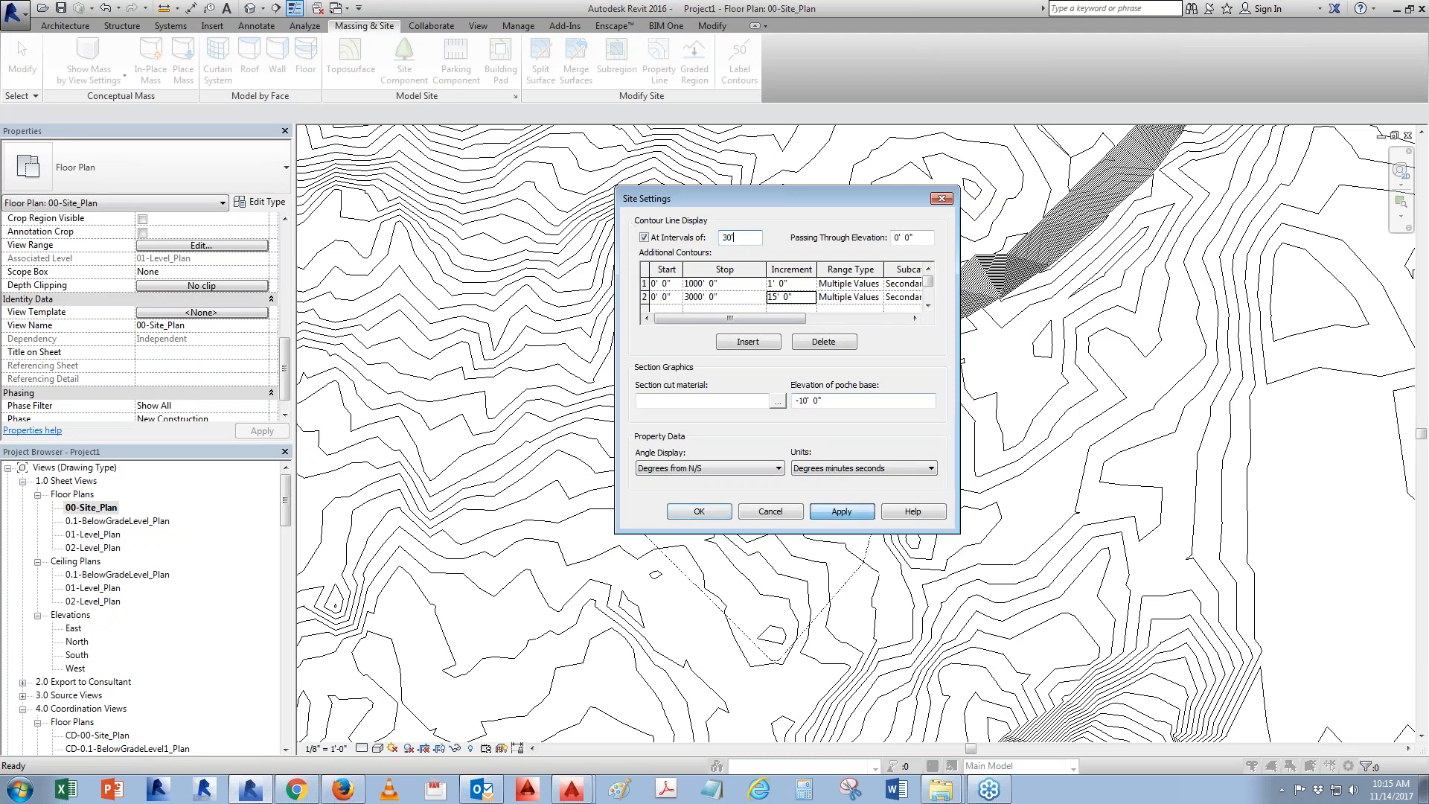
{"action": "left_click", "coordinate": [700, 511]}
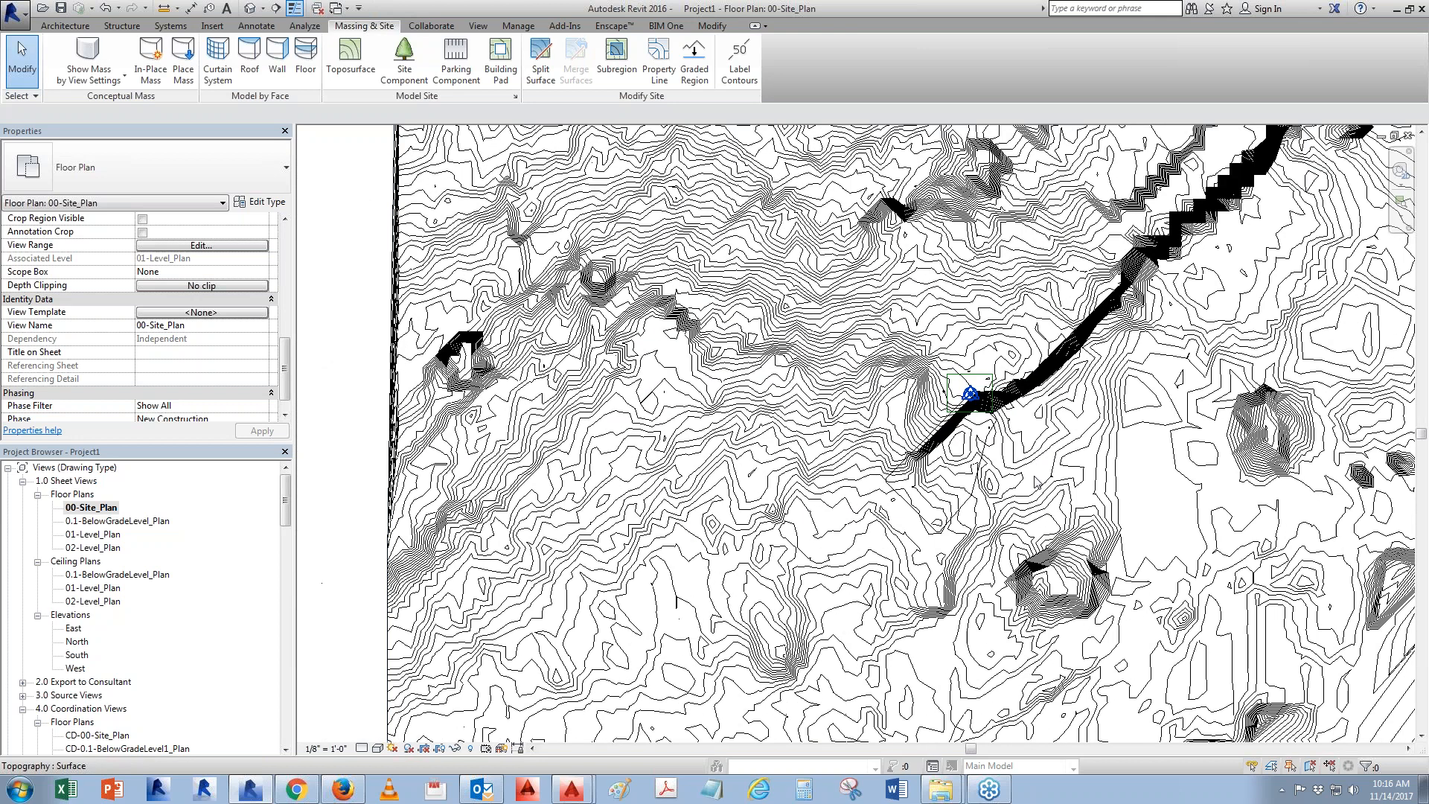
Hide the Topography primary and secondary contours in the site plan, leaving the property line in view
{"action": "key", "text": "v"}
{"action": "key", "text": "g"}
{"action": "key", "text": "t"}
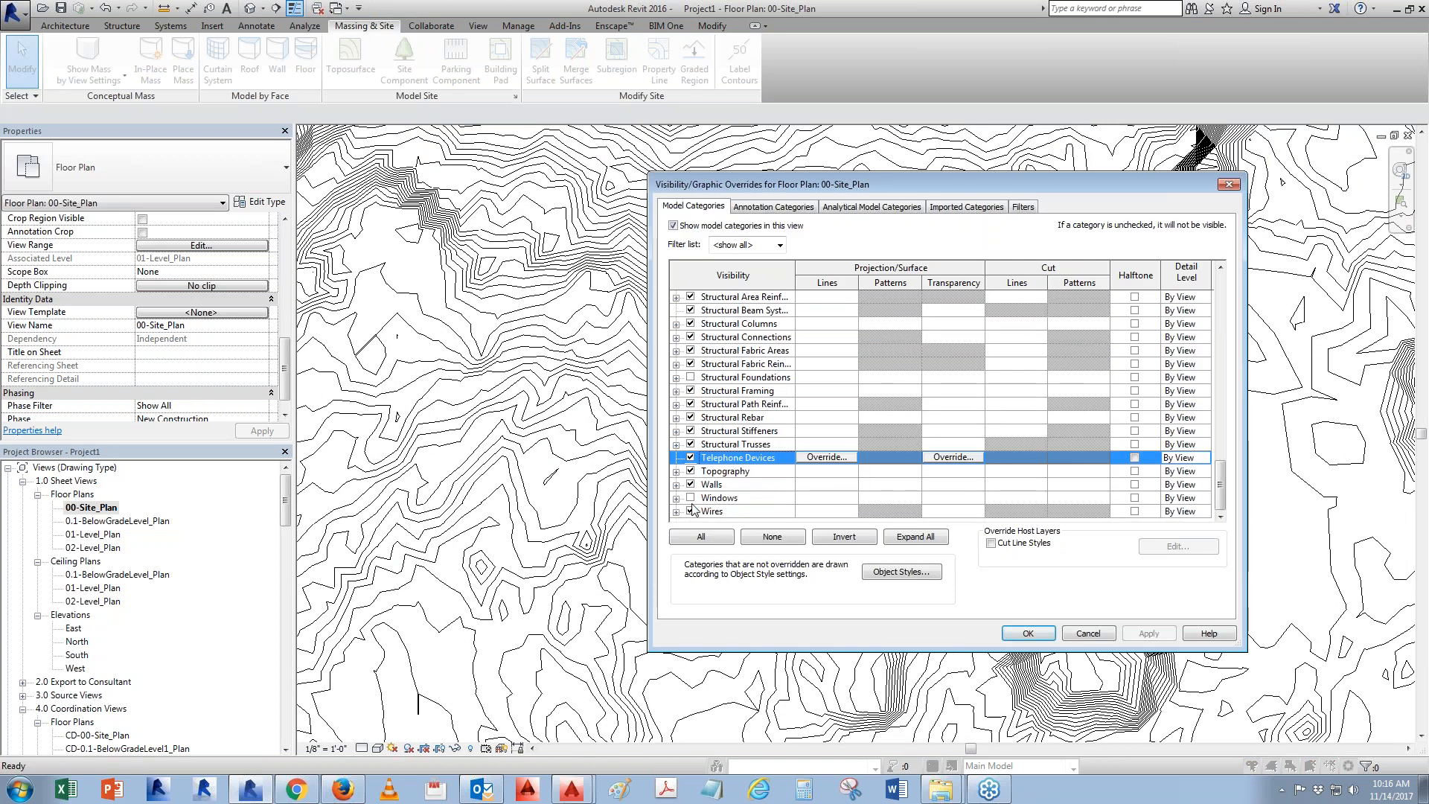
{"action": "left_click", "coordinate": [676, 472]}
{"action": "left_click", "coordinate": [704, 485]}
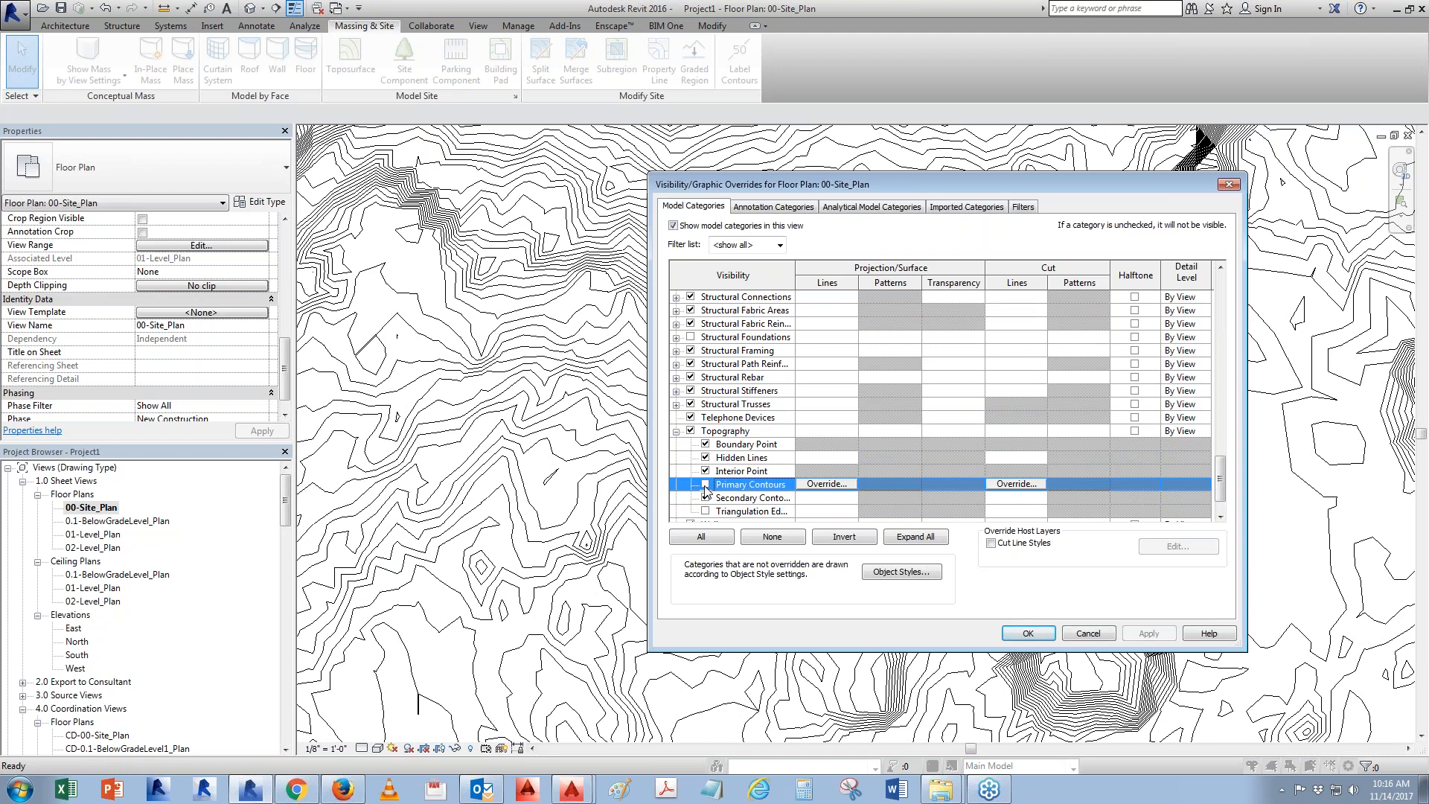
{"action": "left_click", "coordinate": [705, 498]}
{"action": "left_click", "coordinate": [1027, 634]}
{"action": "scroll", "coordinate": [899, 393], "scroll_direction": "down", "scroll_amount": 4}
{"action": "scroll", "coordinate": [893, 365], "scroll_direction": "up", "scroll_amount": 1}
{"action": "scroll", "coordinate": [911, 431], "scroll_direction": "up", "scroll_amount": 2}
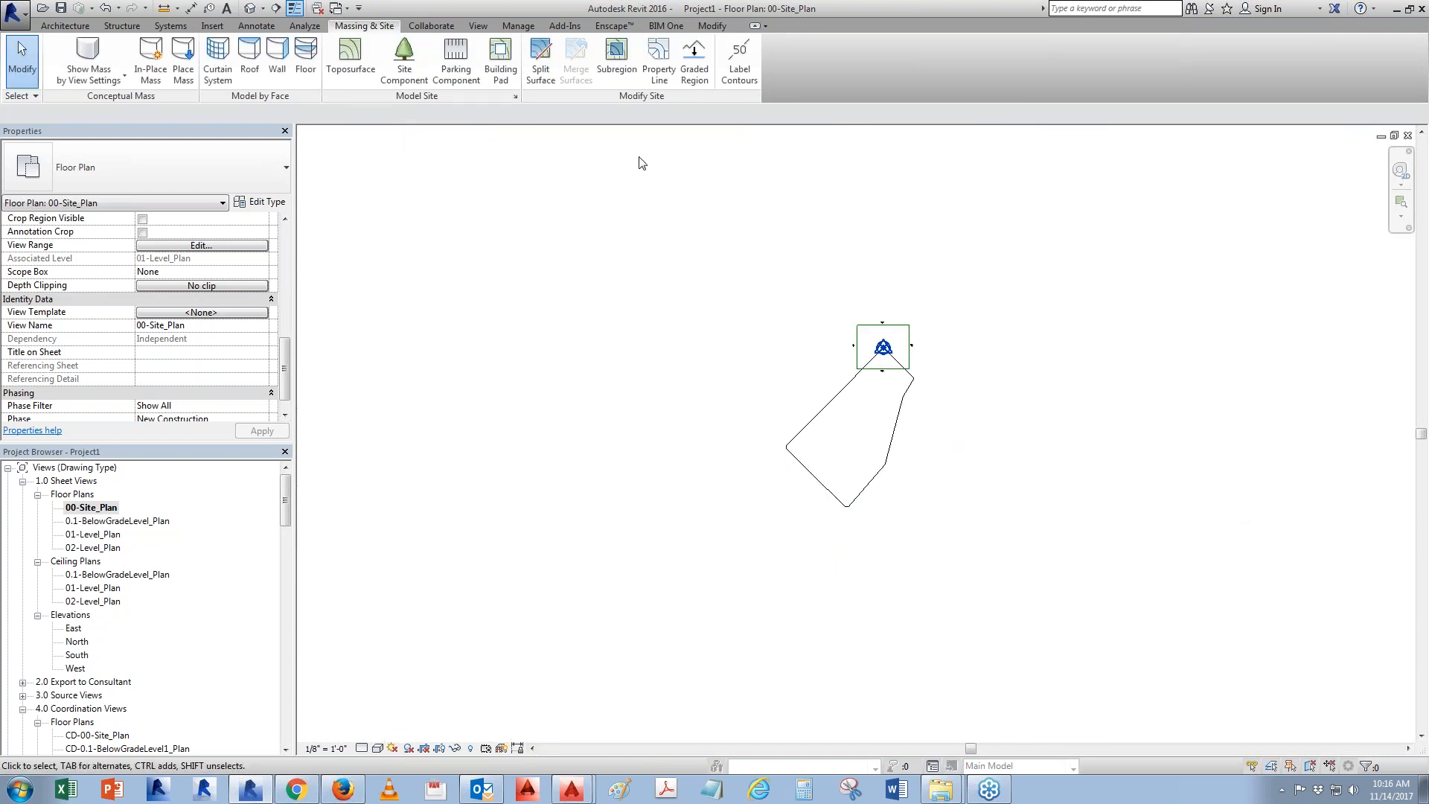
{"action": "left_click", "coordinate": [275, 9]}
{"action": "scroll", "coordinate": [872, 390], "scroll_direction": "up", "scroll_amount": 3}
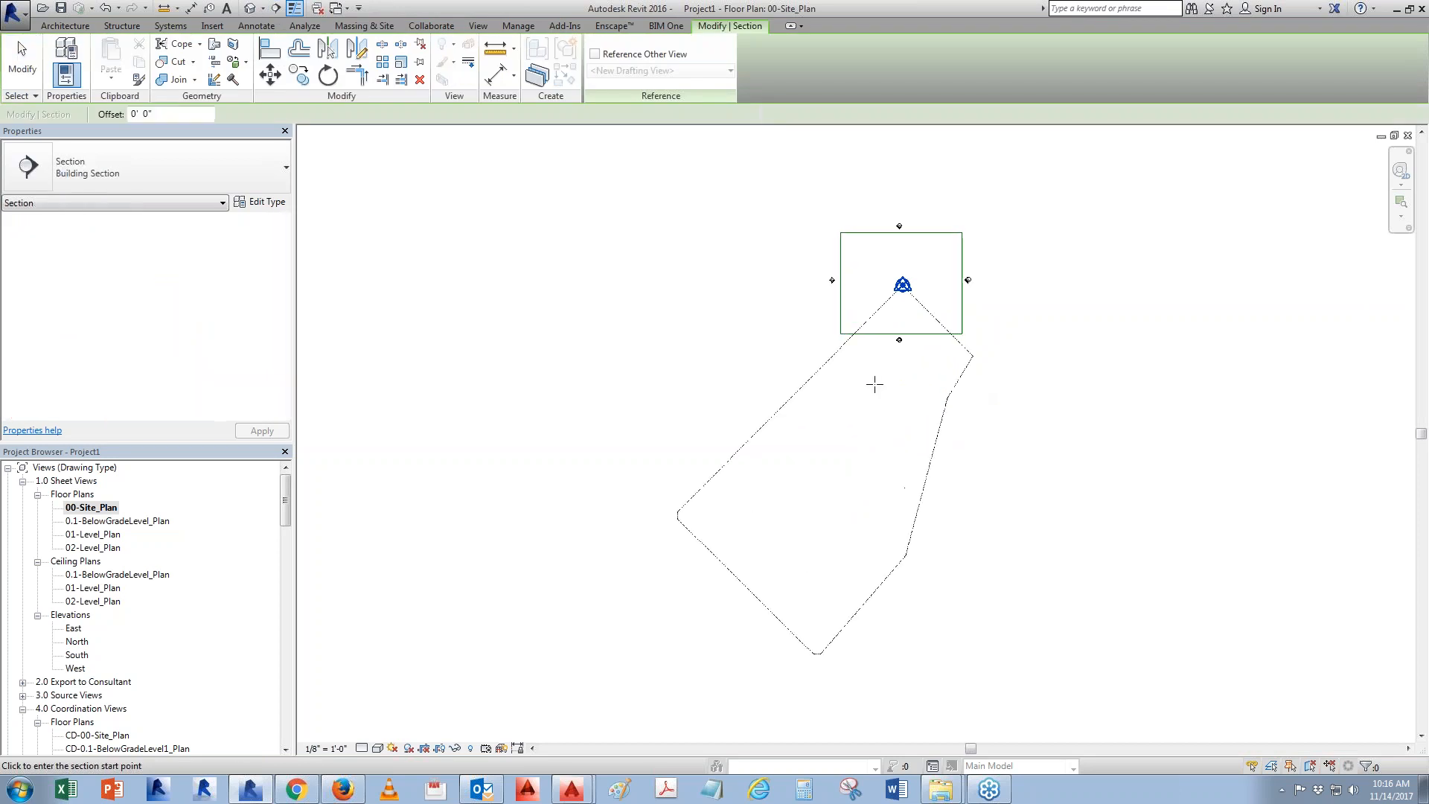
{"action": "key", "text": "Escape"}
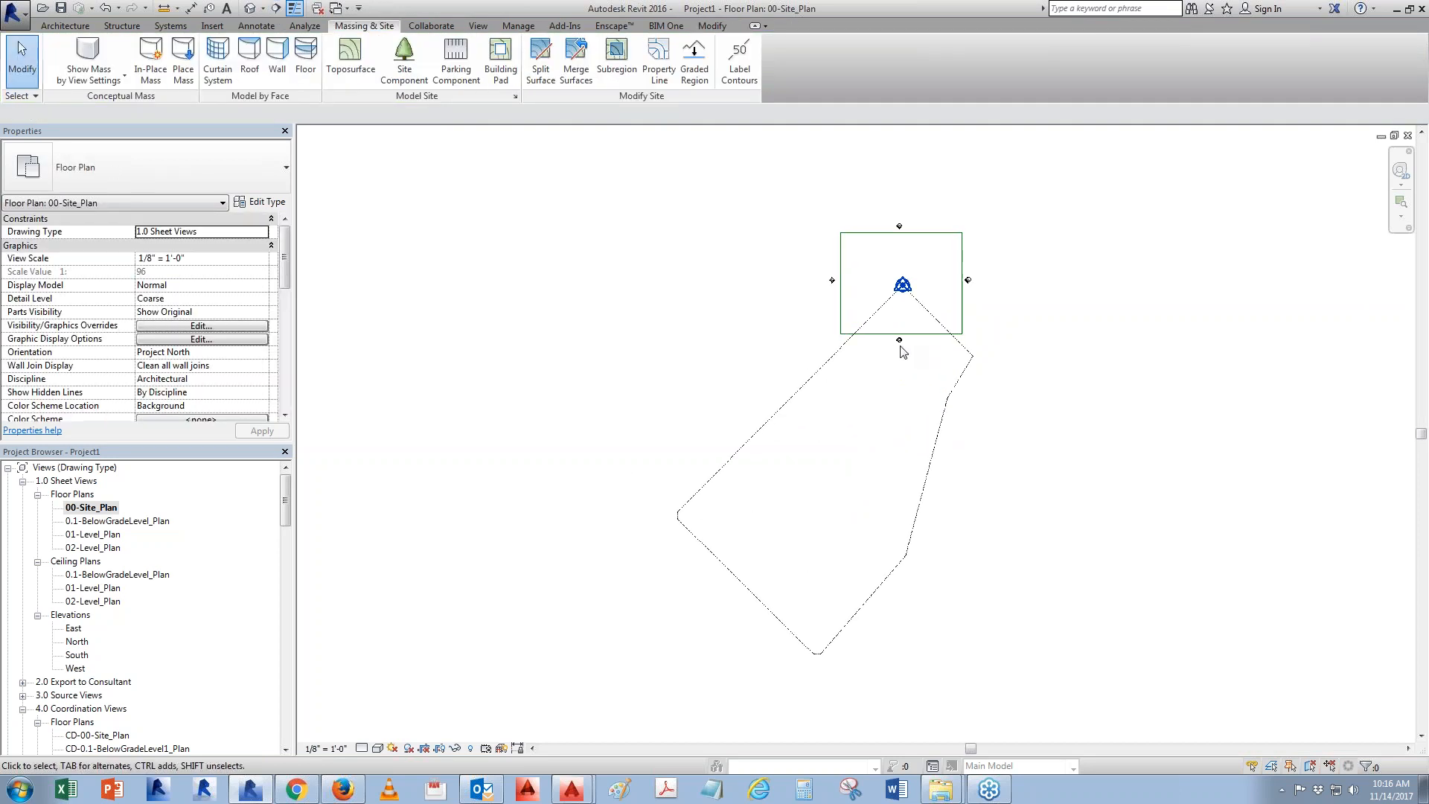
{"action": "left_click", "coordinate": [902, 350]}
{"action": "scroll", "coordinate": [902, 350], "scroll_direction": "up", "scroll_amount": 1}
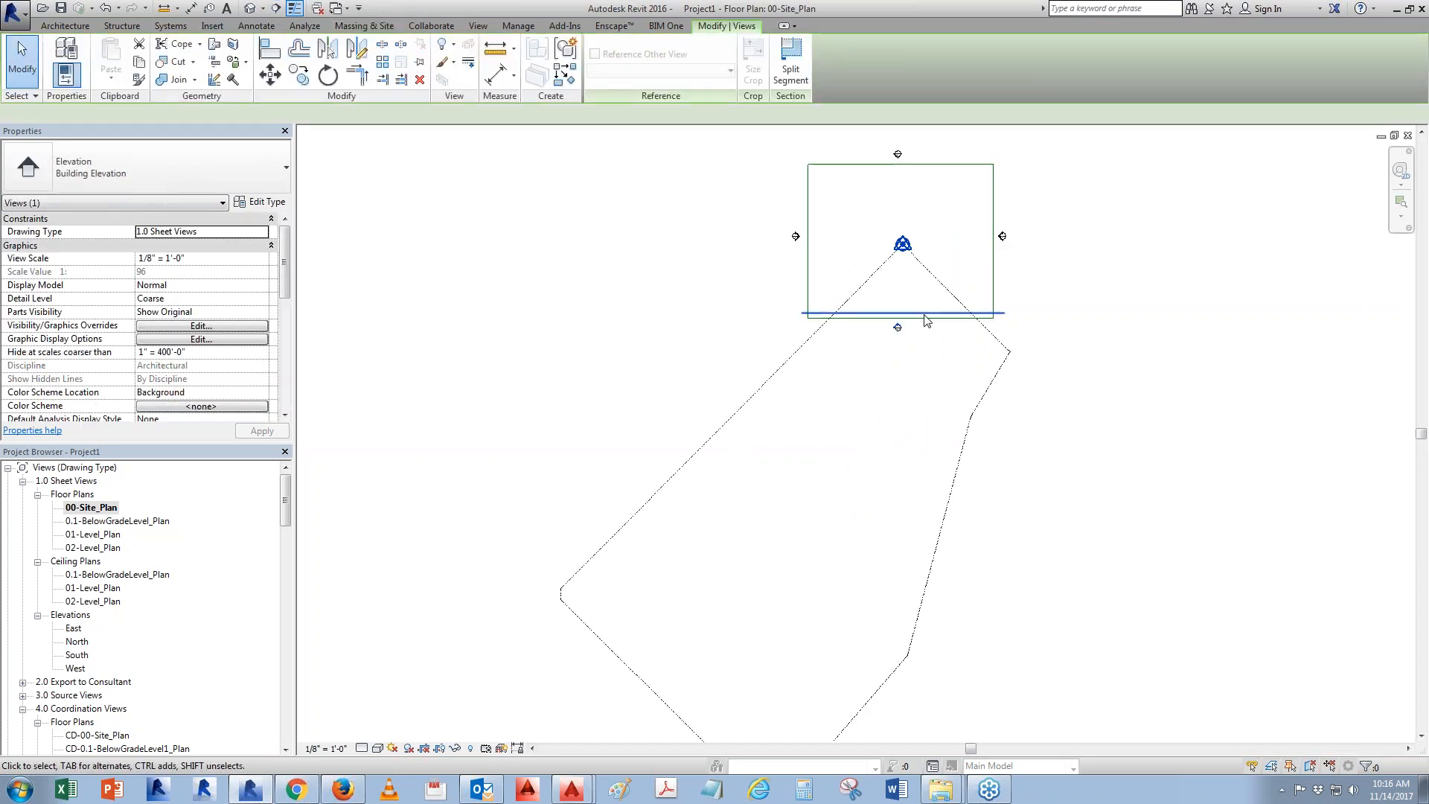
{"action": "key", "text": "Escape"}
{"action": "scroll", "coordinate": [879, 377], "scroll_direction": "down", "scroll_amount": 1}
{"action": "left_click_drag", "start_coordinate": [878, 369], "coordinate": [954, 278]}
{"action": "key", "text": "Escape"}
{"action": "left_click", "coordinate": [814, 208]}
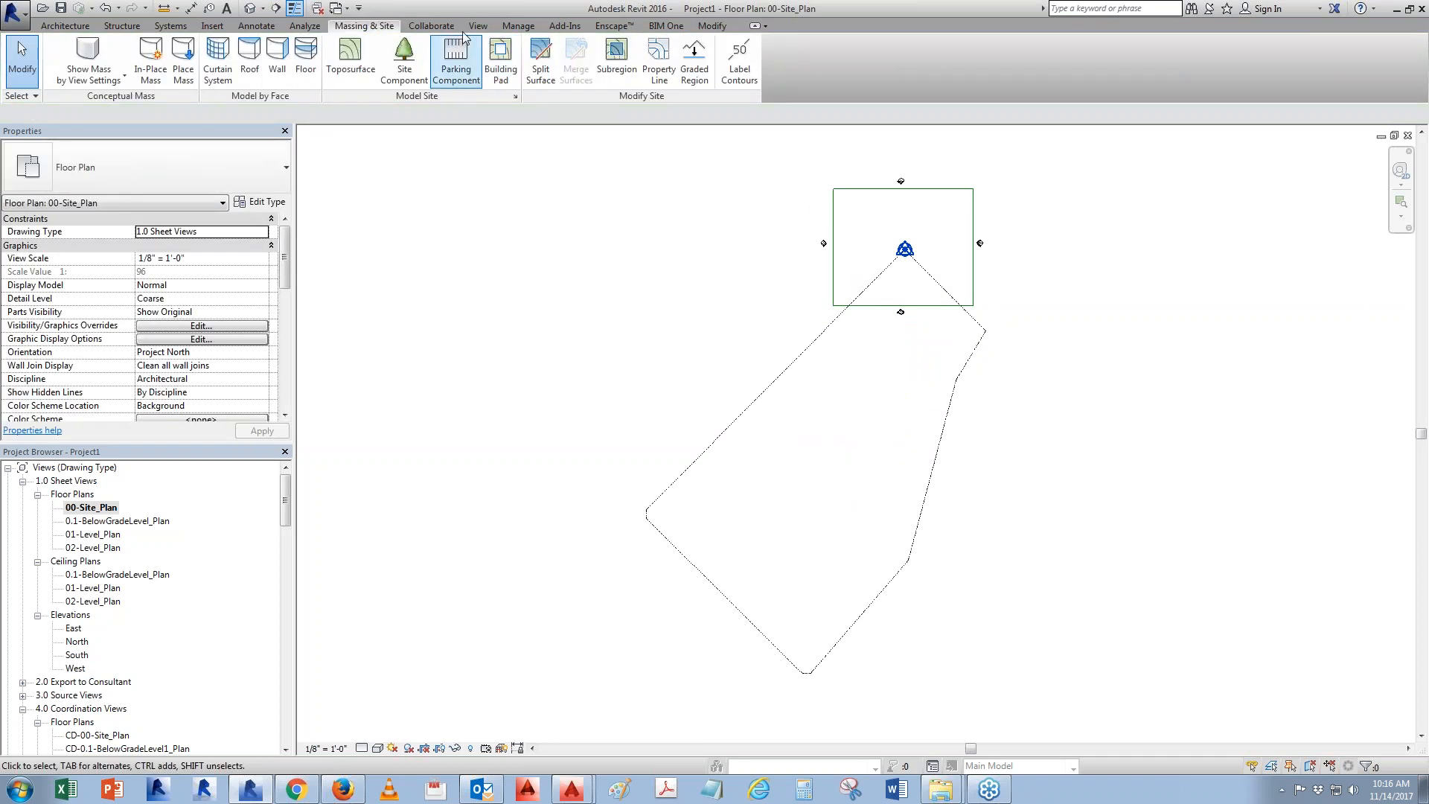
Switch the site plan's orientation to True North and set it back to Project North
{"action": "left_click", "coordinate": [521, 28]}
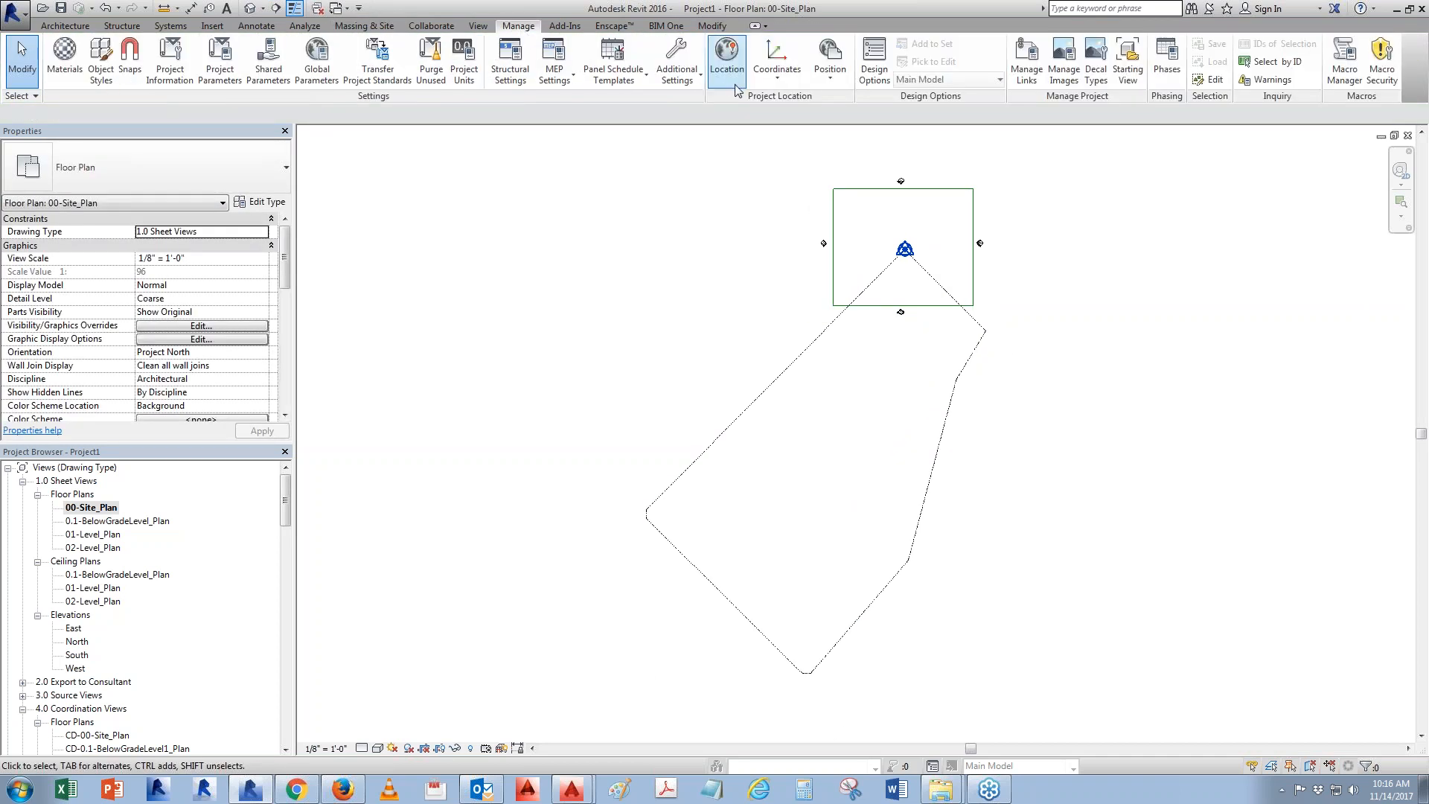
{"action": "left_click", "coordinate": [833, 86]}
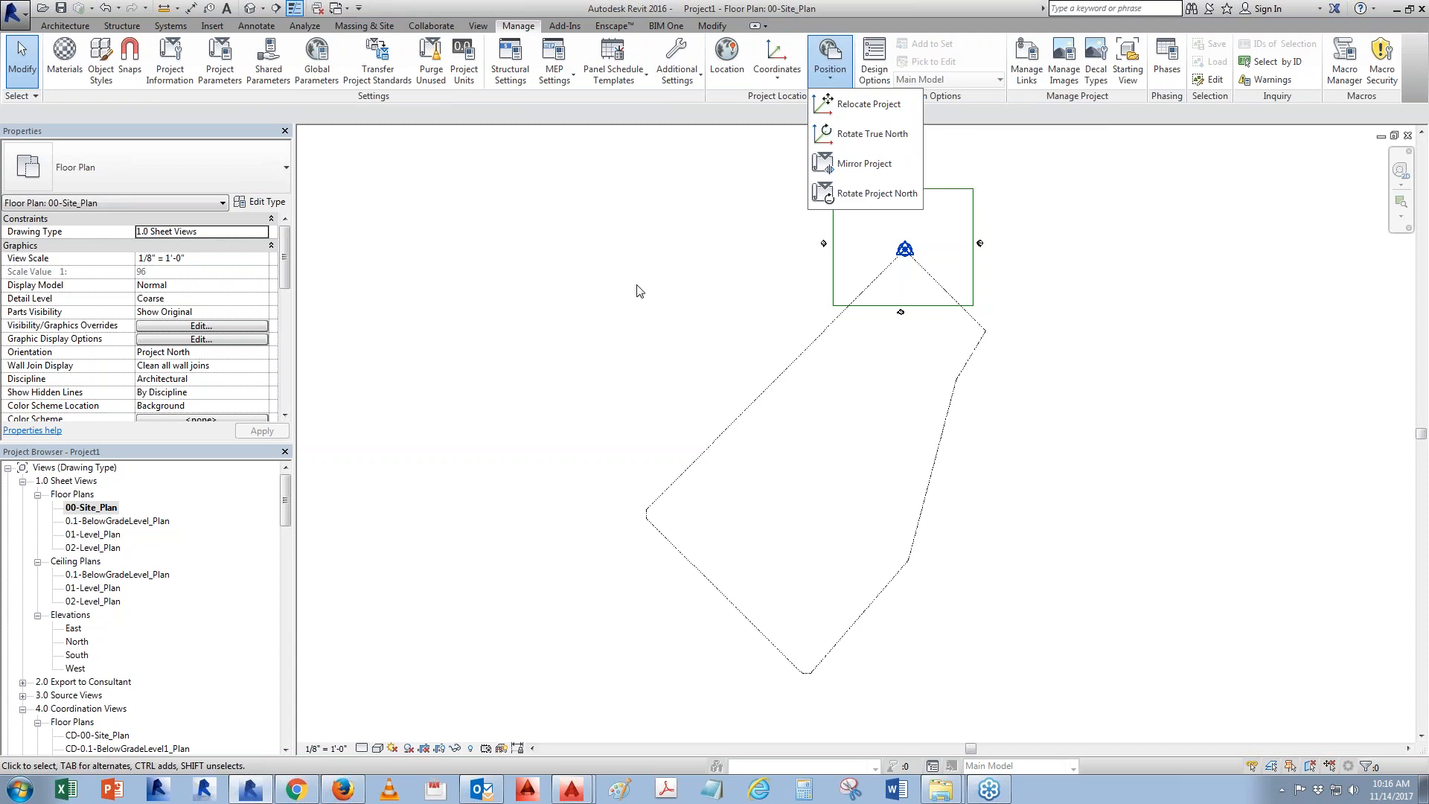
{"action": "left_click", "coordinate": [261, 354]}
{"action": "double_click", "coordinate": [199, 352]}
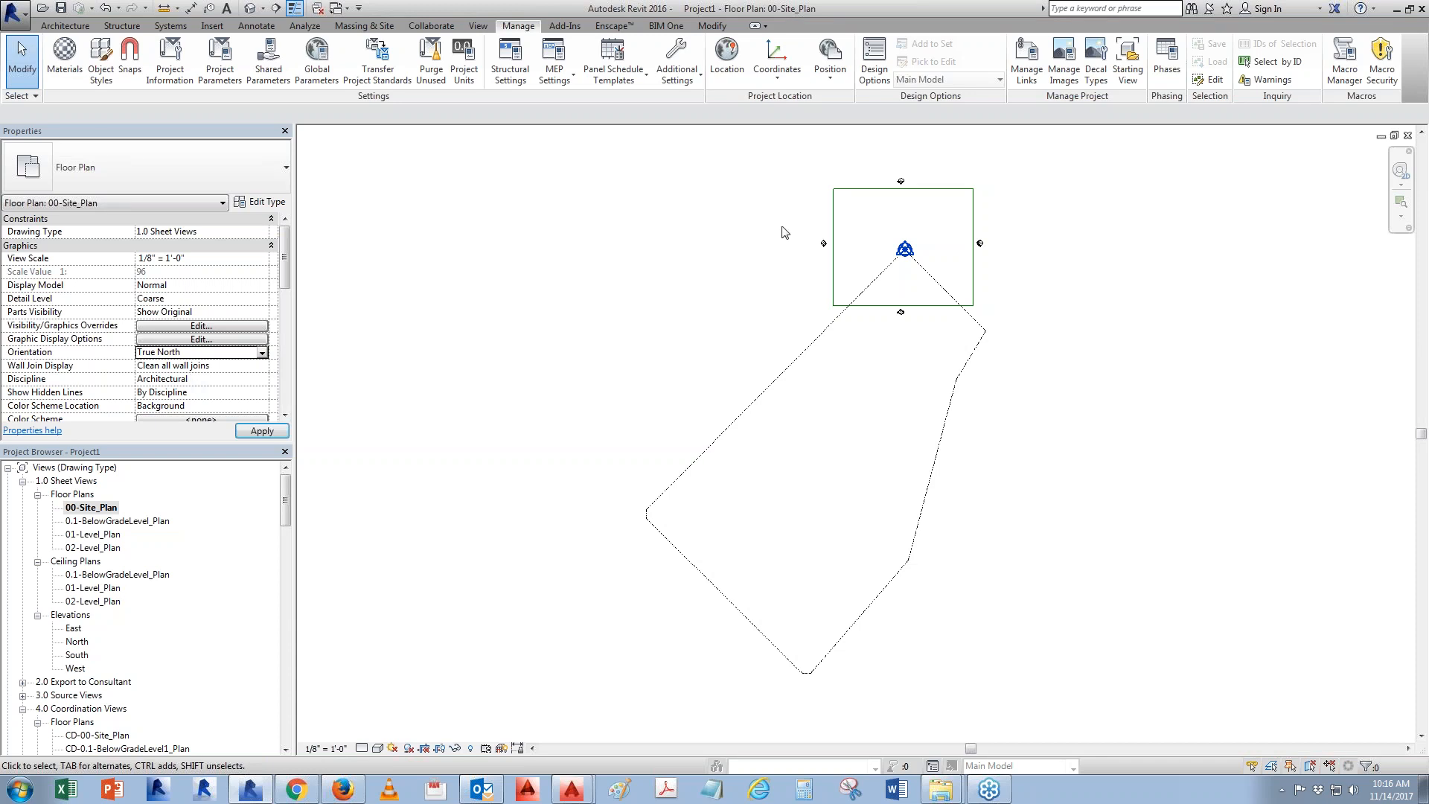
{"action": "left_click", "coordinate": [261, 352]}
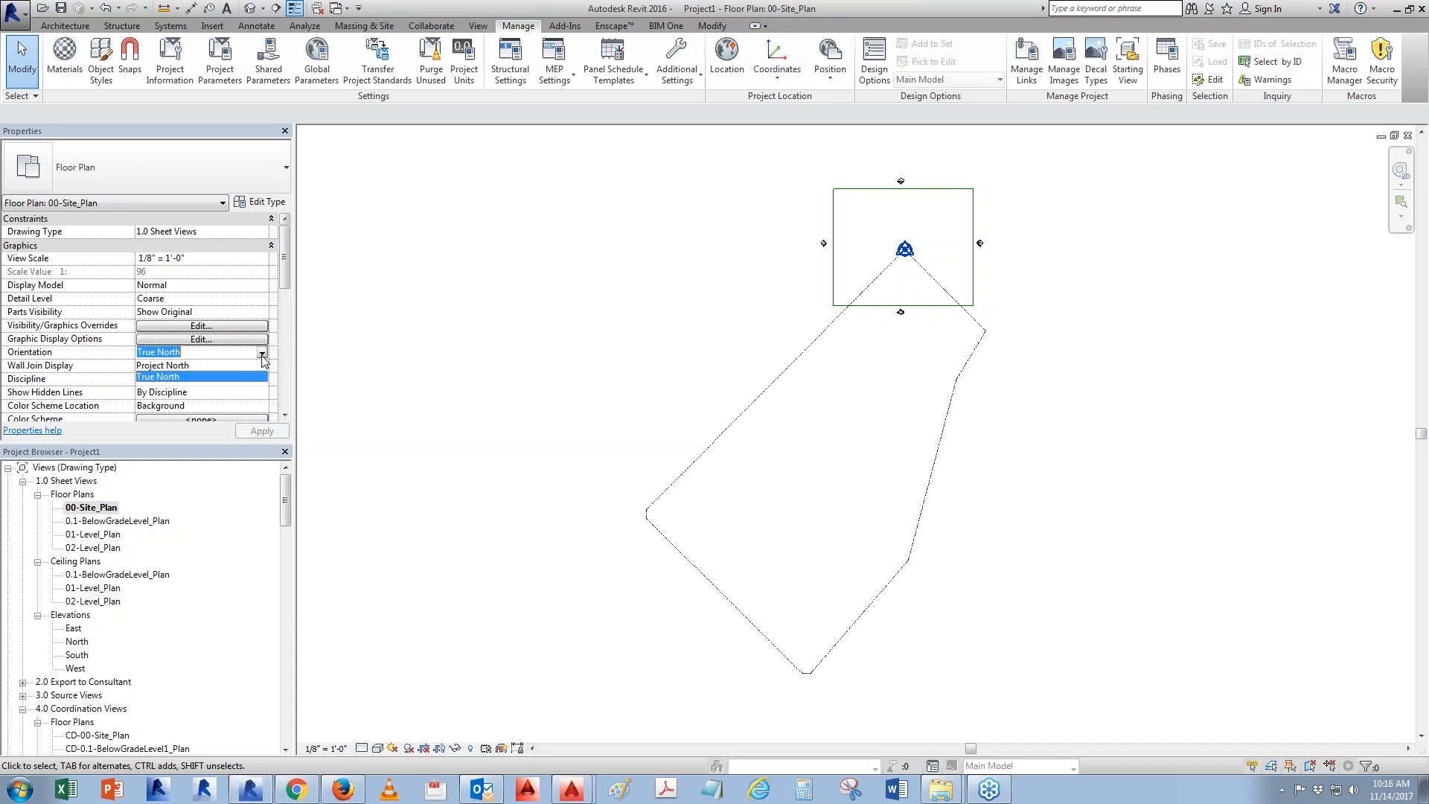
{"action": "left_click", "coordinate": [198, 365]}
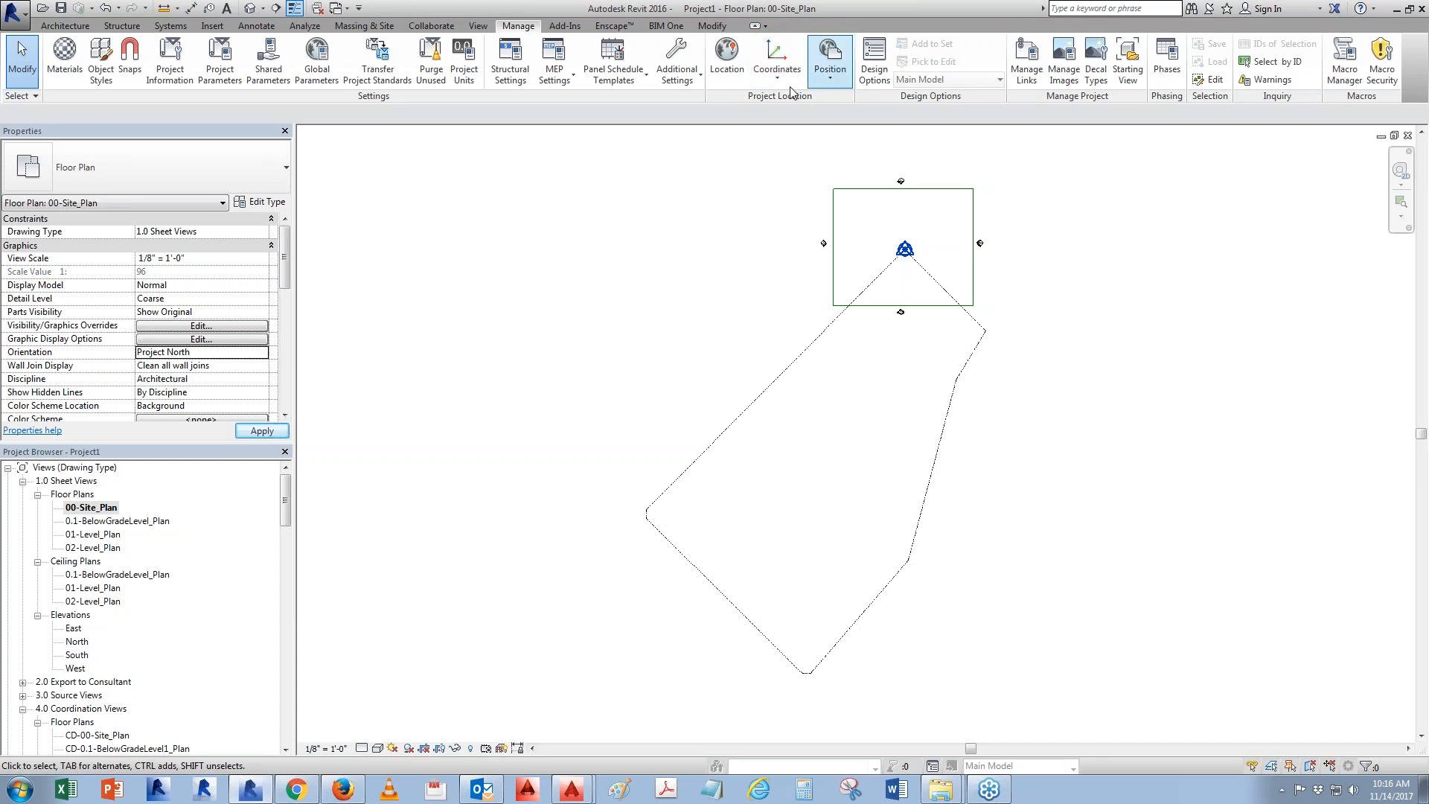
Rotate project north by aligning the property line's northeast edge to the nearest north/south or east/west axis, and accept the result
{"action": "left_click", "coordinate": [842, 81]}
{"action": "left_click", "coordinate": [886, 198]}
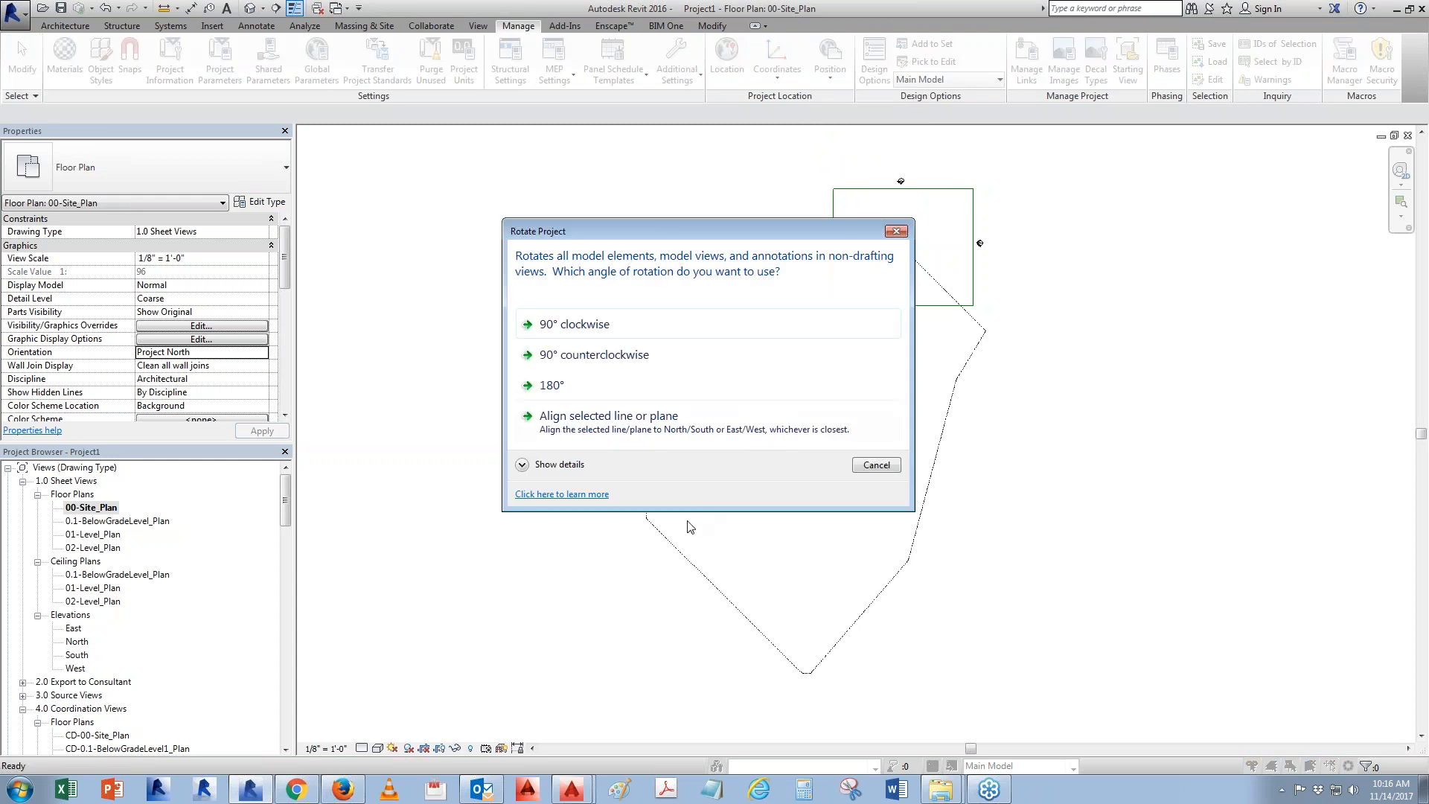
{"action": "left_click", "coordinate": [640, 423]}
{"action": "scroll", "coordinate": [920, 269], "scroll_direction": "up", "scroll_amount": 3}
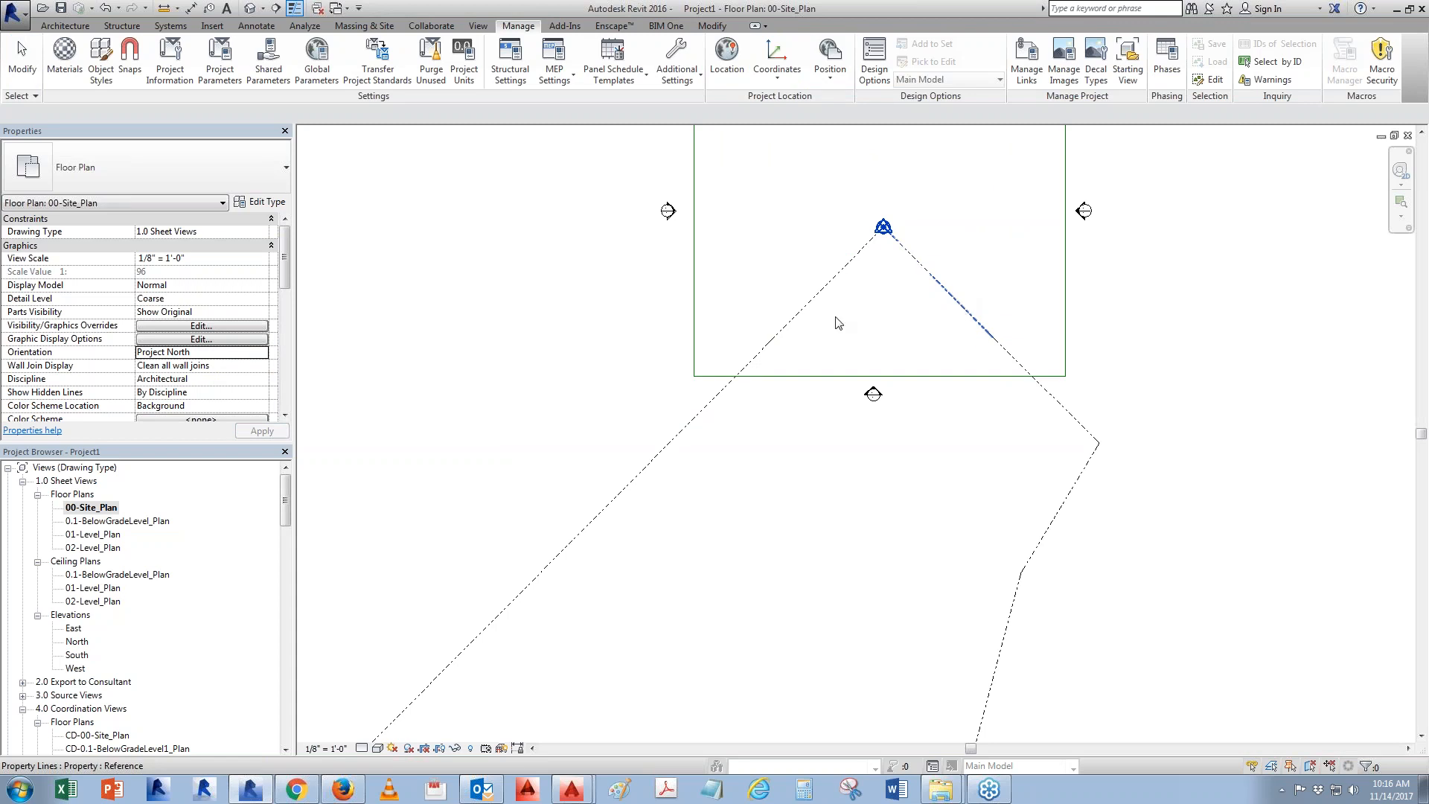
{"action": "left_click", "coordinate": [907, 258]}
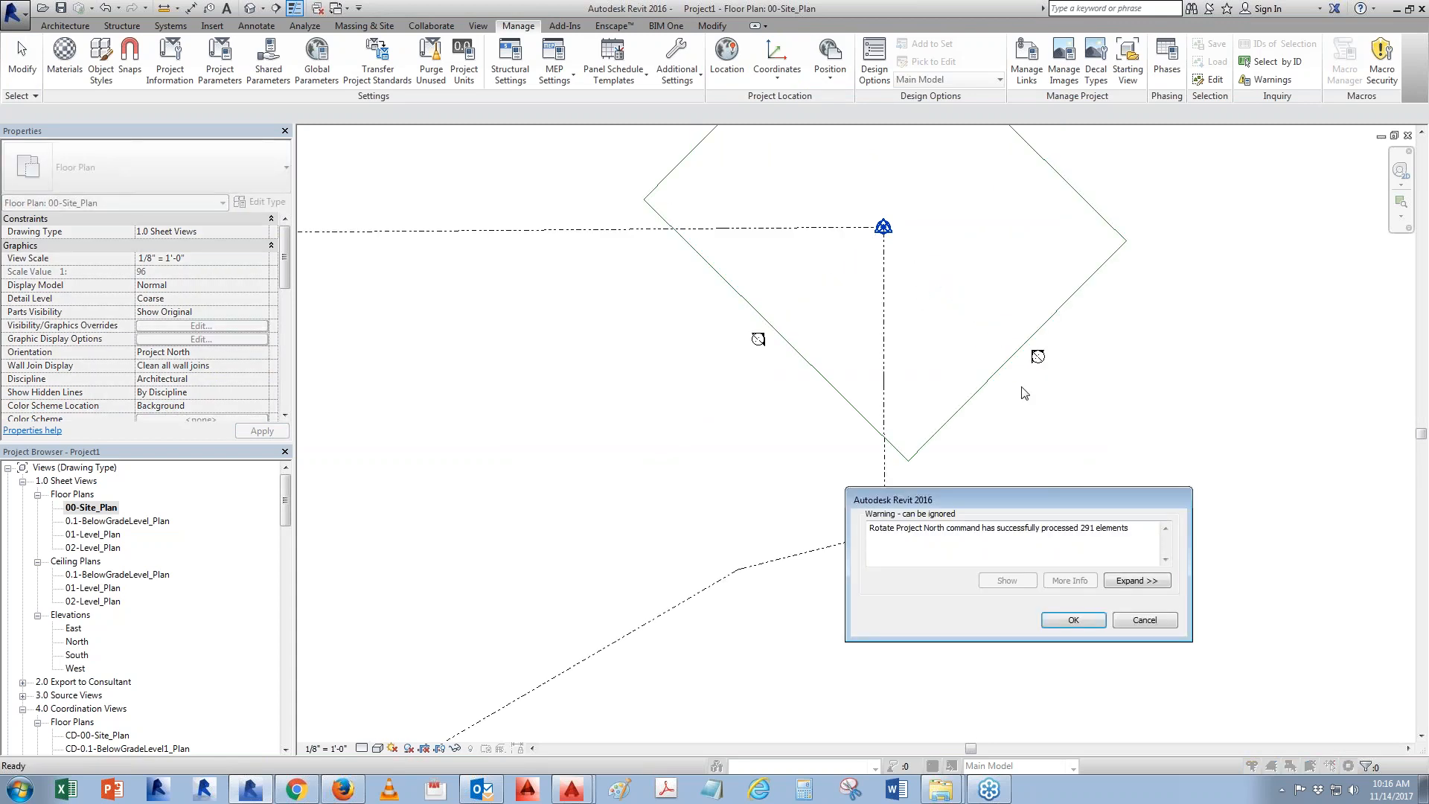
{"action": "left_click", "coordinate": [1073, 619]}
Compare the site plan in True North and Project North orientation, and examine how the property line's edges align in Project North
{"action": "left_click", "coordinate": [269, 352]}
{"action": "left_click", "coordinate": [179, 381]}
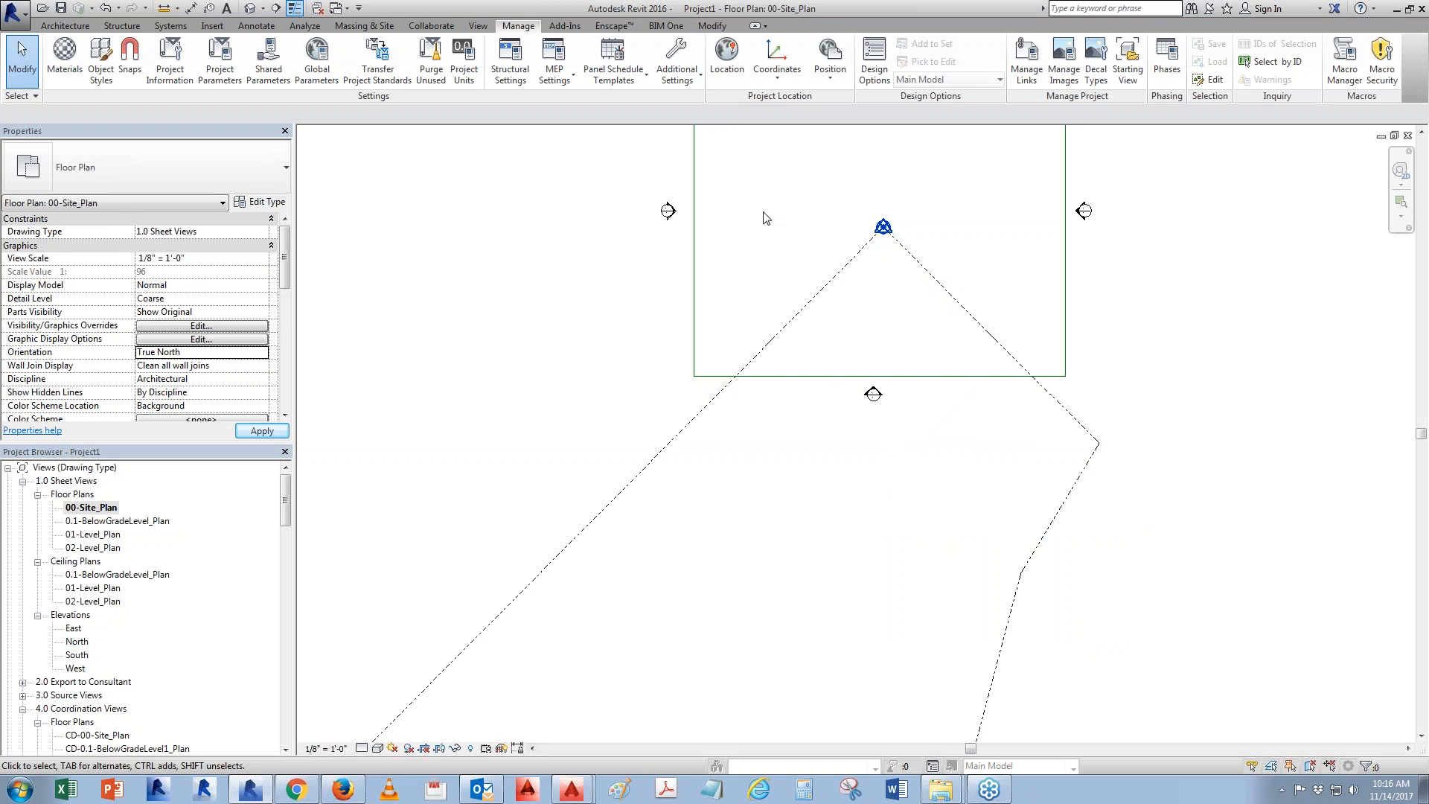
{"action": "left_click", "coordinate": [262, 352]}
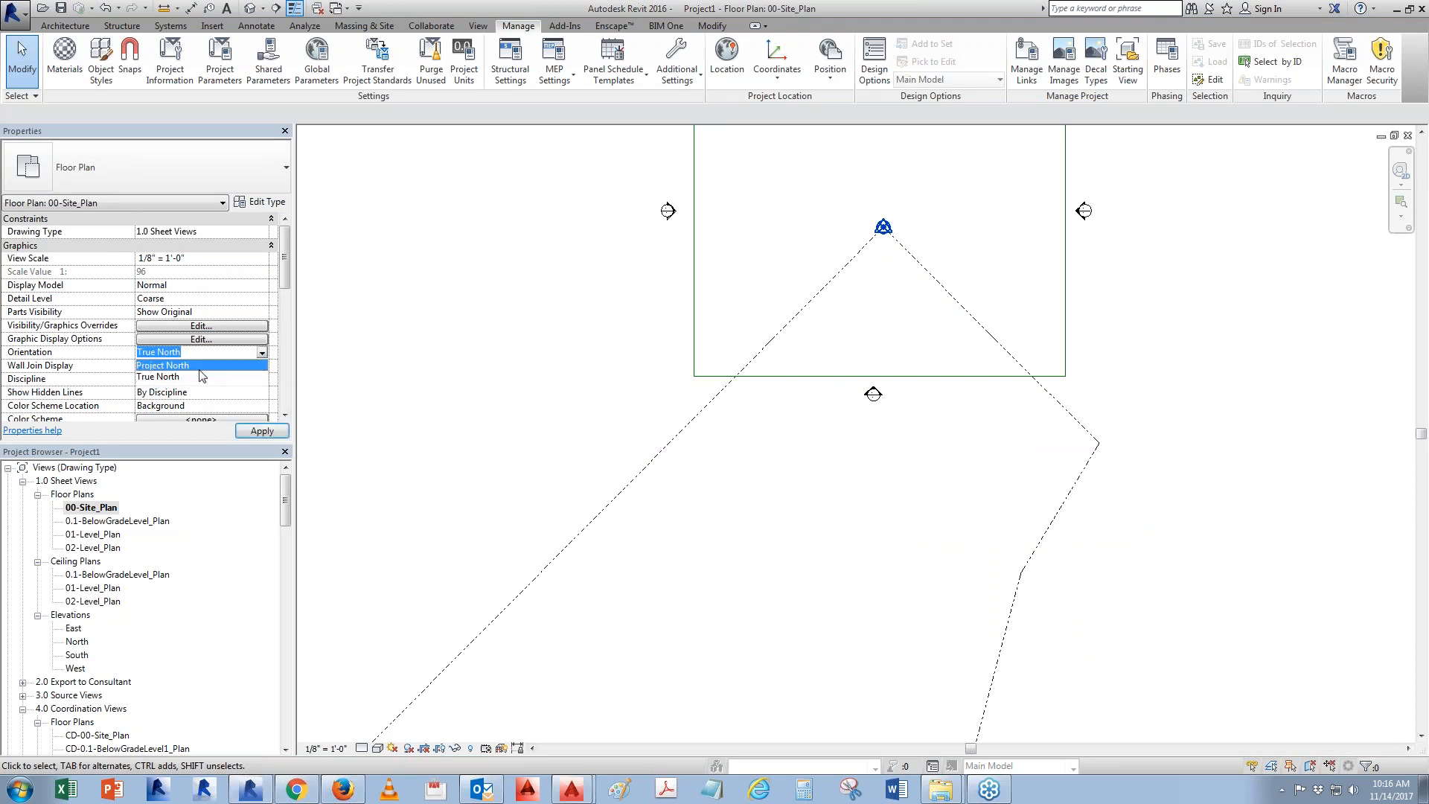
{"action": "left_click", "coordinate": [179, 366]}
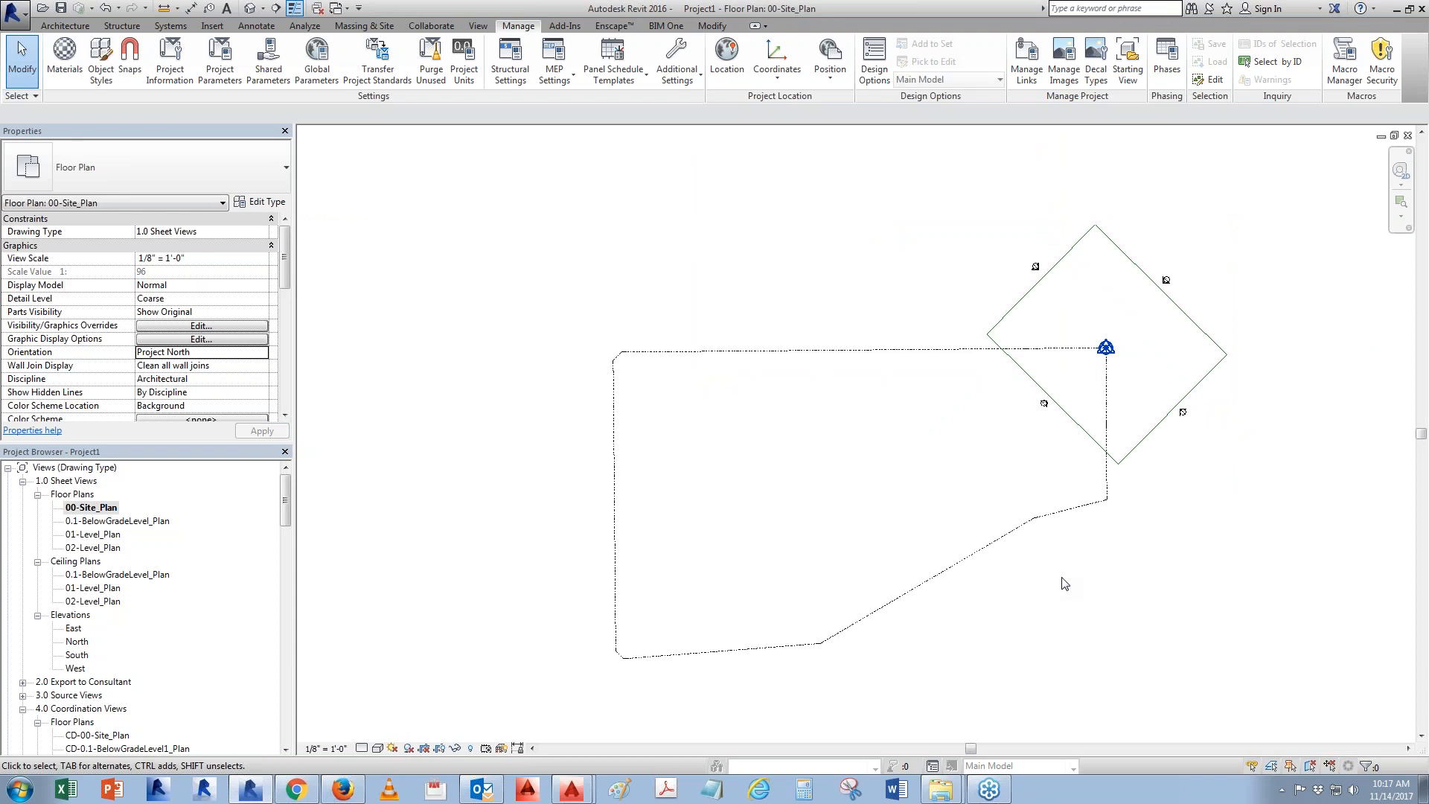
{"action": "scroll", "coordinate": [1070, 353], "scroll_direction": "up", "scroll_amount": 2}
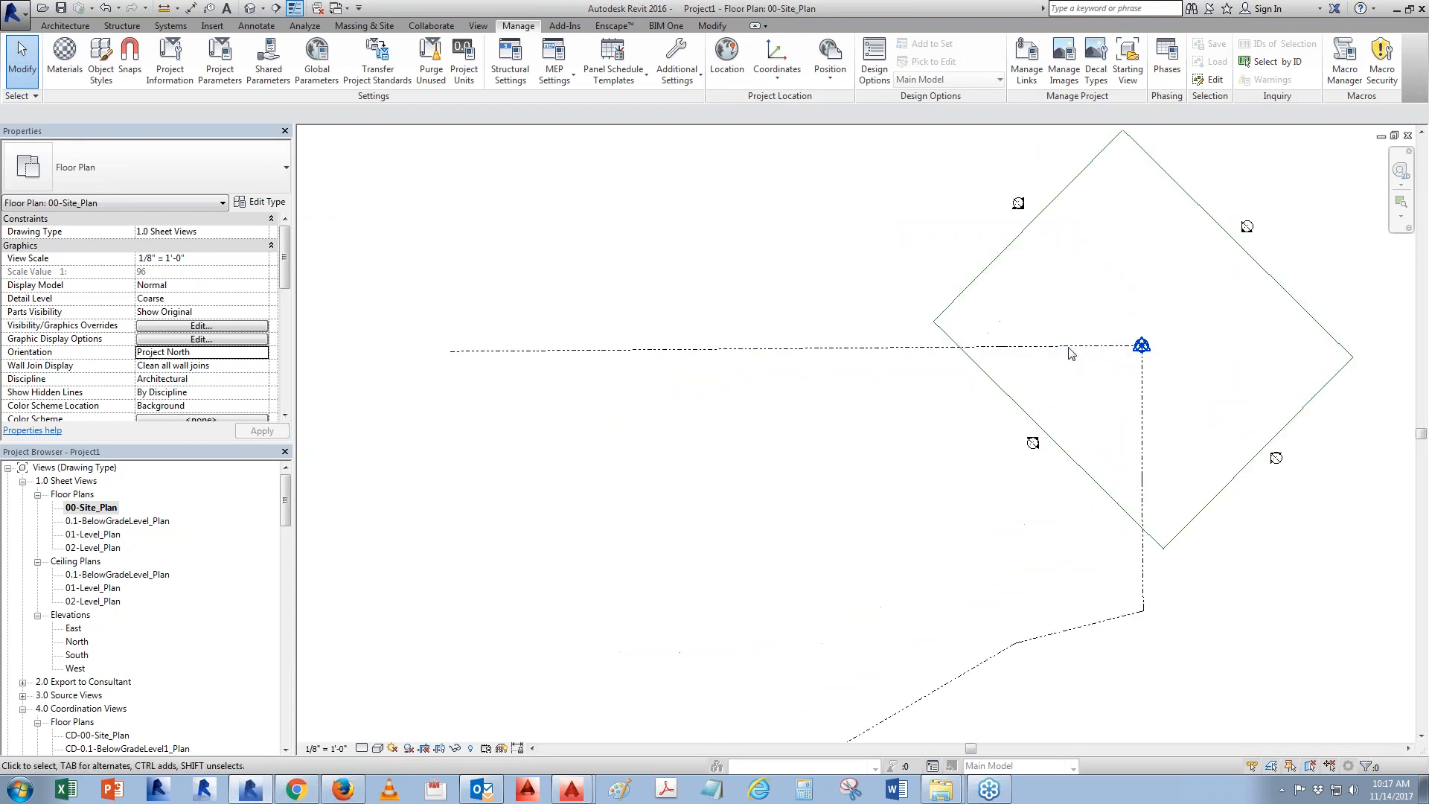
{"action": "scroll", "coordinate": [1070, 352], "scroll_direction": "up", "scroll_amount": 1}
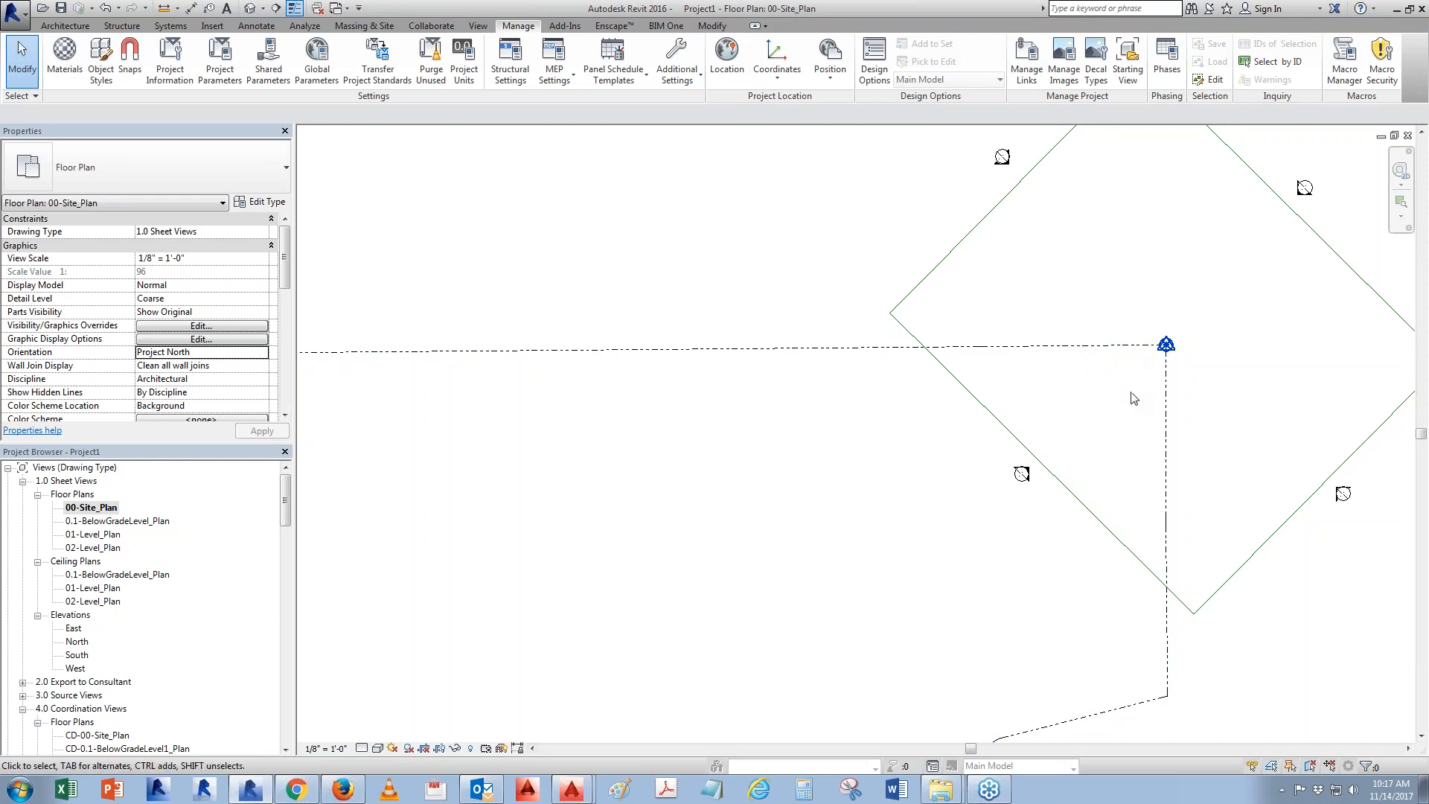
{"action": "scroll", "coordinate": [1079, 372], "scroll_direction": "up", "scroll_amount": 3}
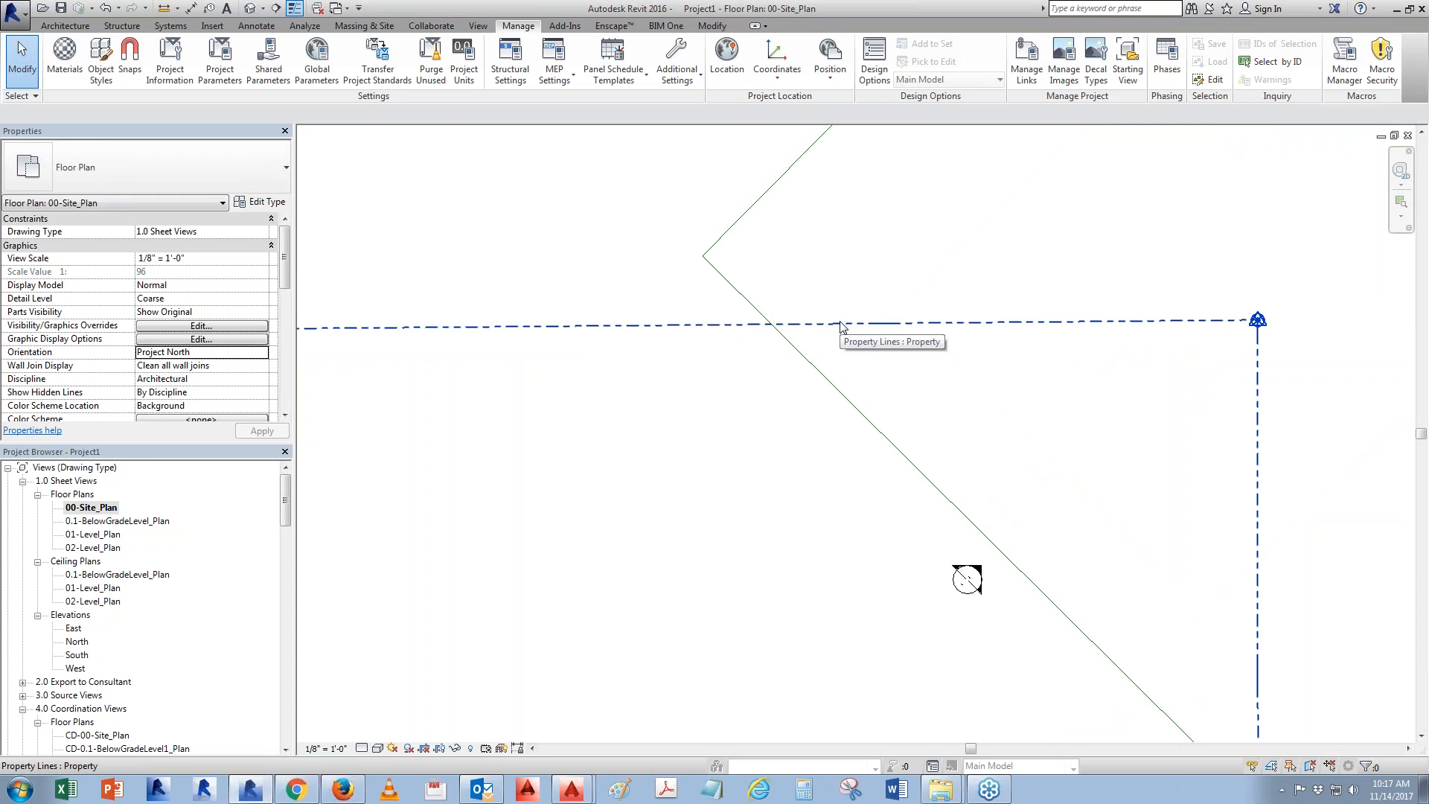
{"action": "scroll", "coordinate": [841, 279], "scroll_direction": "down", "scroll_amount": 4}
{"action": "middle_click_drag", "start_coordinate": [917, 559], "coordinate": [1119, 415]}
{"action": "scroll", "coordinate": [782, 485], "scroll_direction": "down", "scroll_amount": 4}
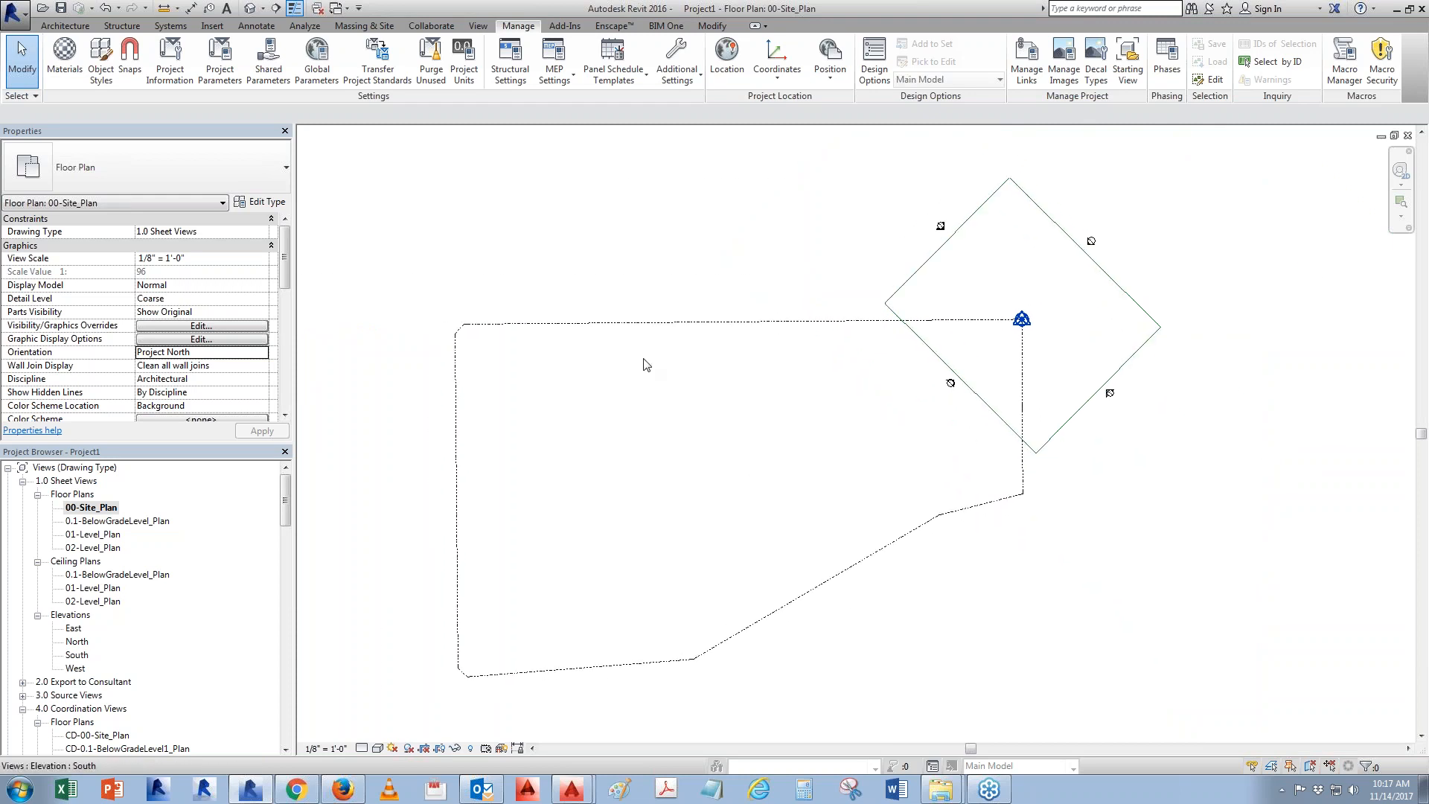
Draw a horizontal section line across the property just below its upper edge, and open the section's view
{"action": "middle_click_drag", "start_coordinate": [644, 363], "coordinate": [800, 280]}
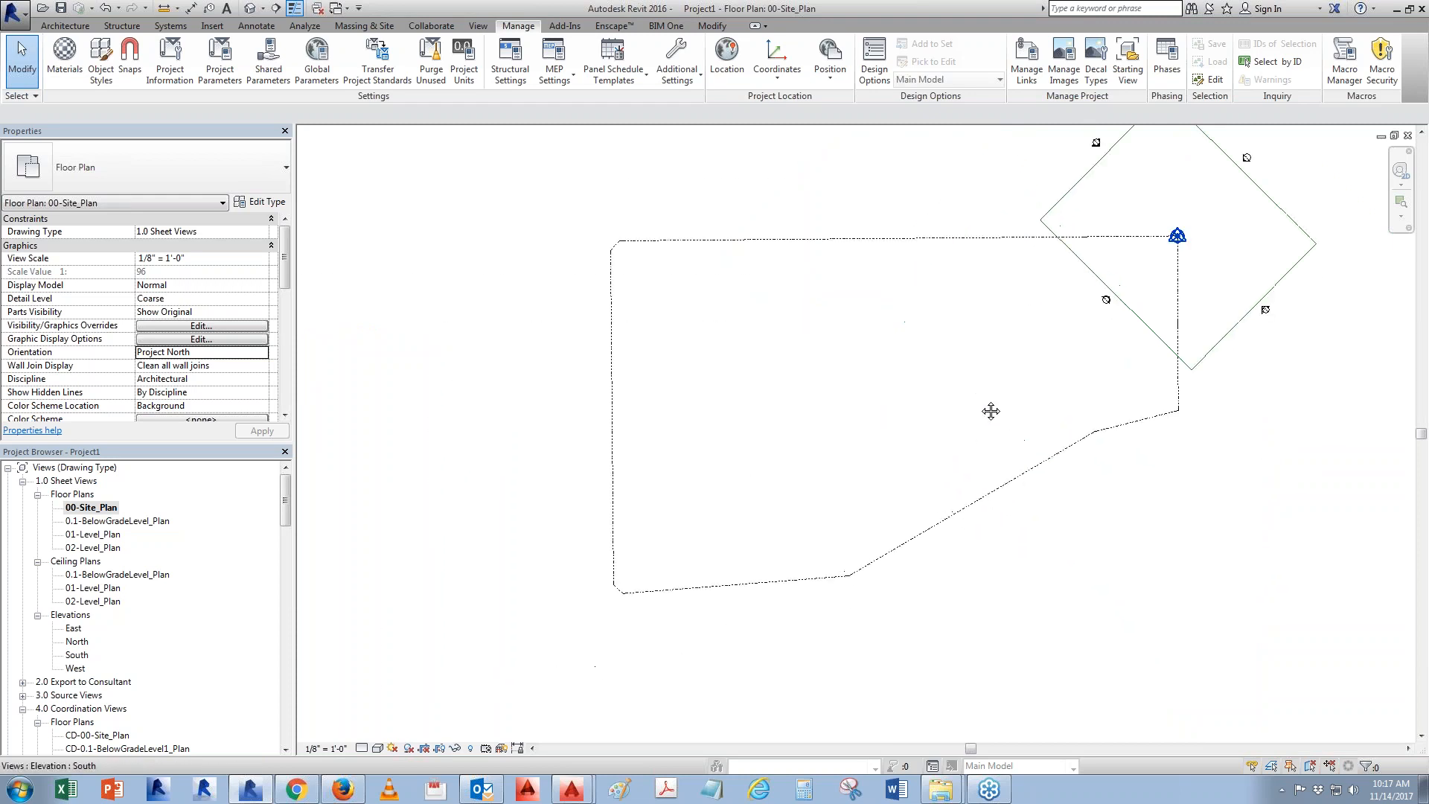
{"action": "left_click", "coordinate": [59, 27]}
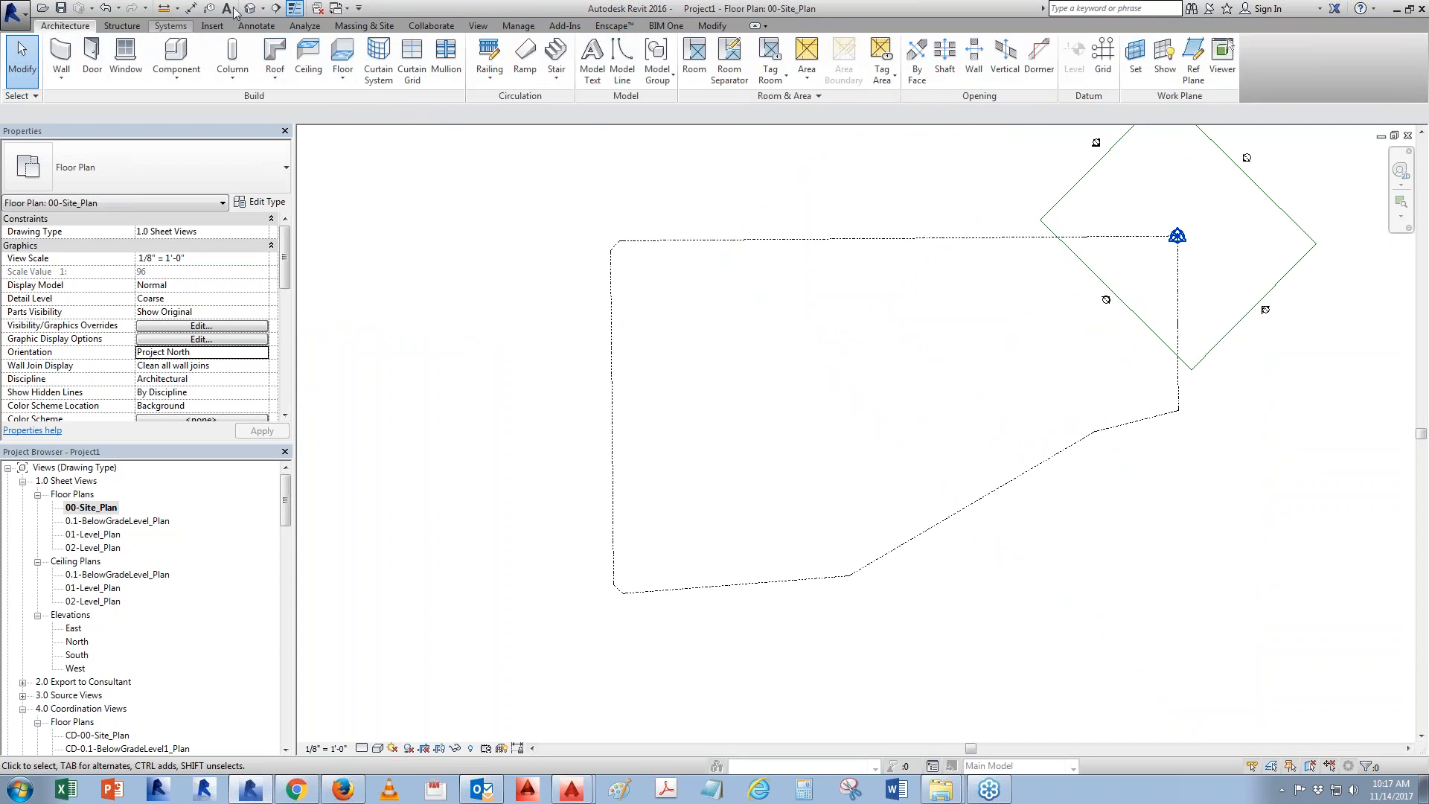
{"action": "left_click", "coordinate": [274, 8]}
{"action": "left_click", "coordinate": [493, 282]}
{"action": "left_click", "coordinate": [1394, 282]}
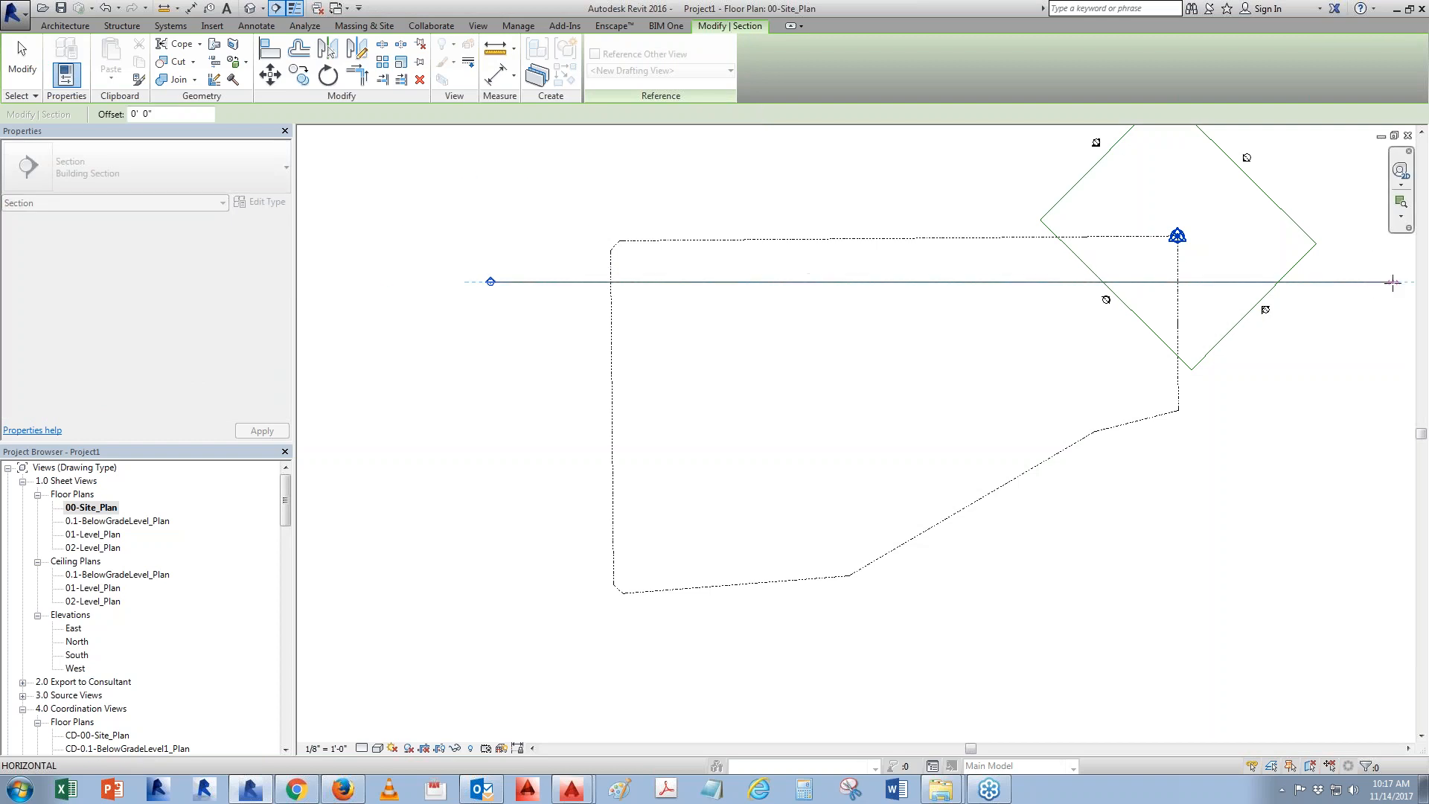
{"action": "key", "text": "Escape"}
{"action": "key", "text": "Escape"}
{"action": "right_click", "coordinate": [1220, 283]}
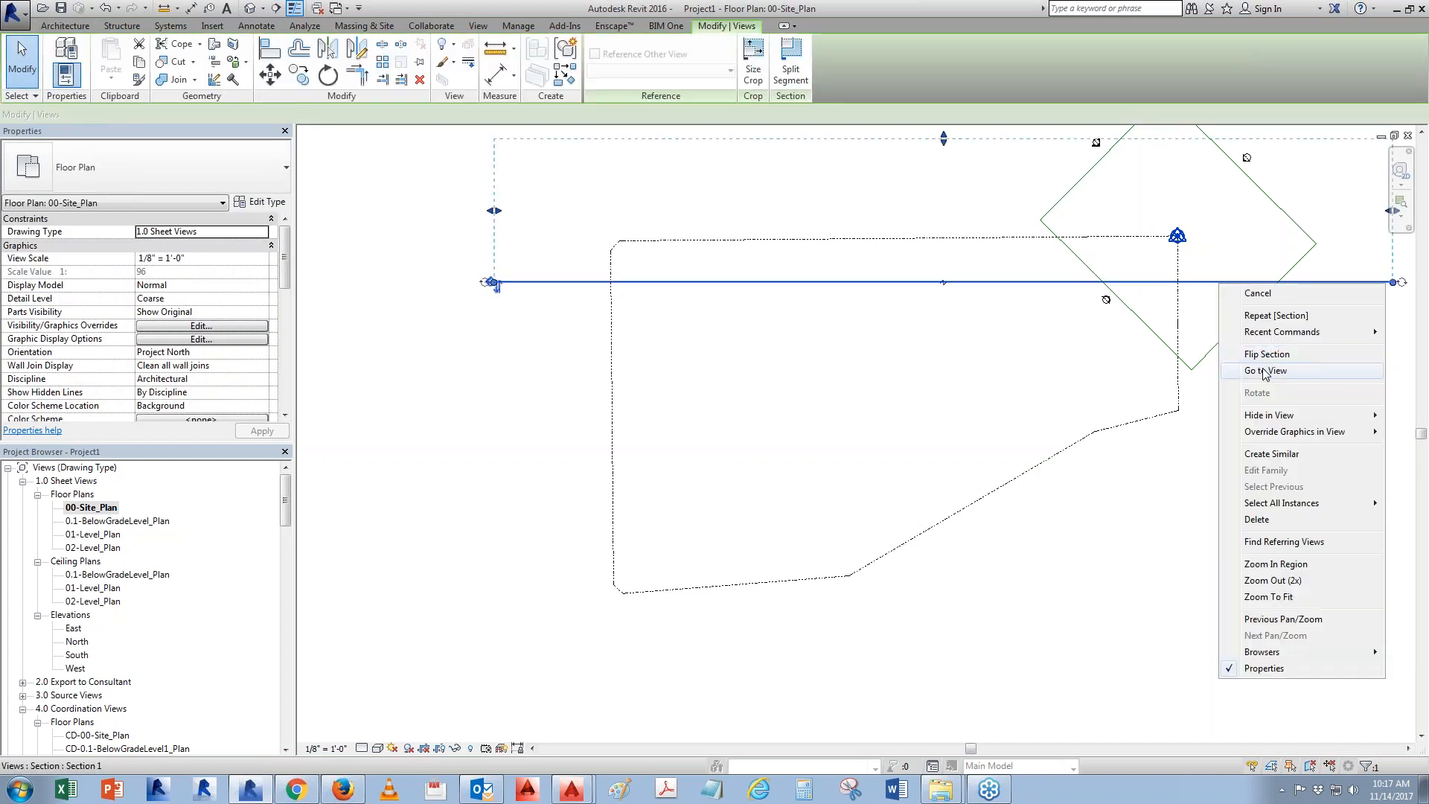
{"action": "left_click", "coordinate": [1265, 369]}
Extend the section view's crop region upward to include the whole topography profile
{"action": "middle_click_drag", "start_coordinate": [1305, 554], "coordinate": [1275, 574]}
{"action": "scroll", "coordinate": [1253, 563], "scroll_direction": "down", "scroll_amount": 2}
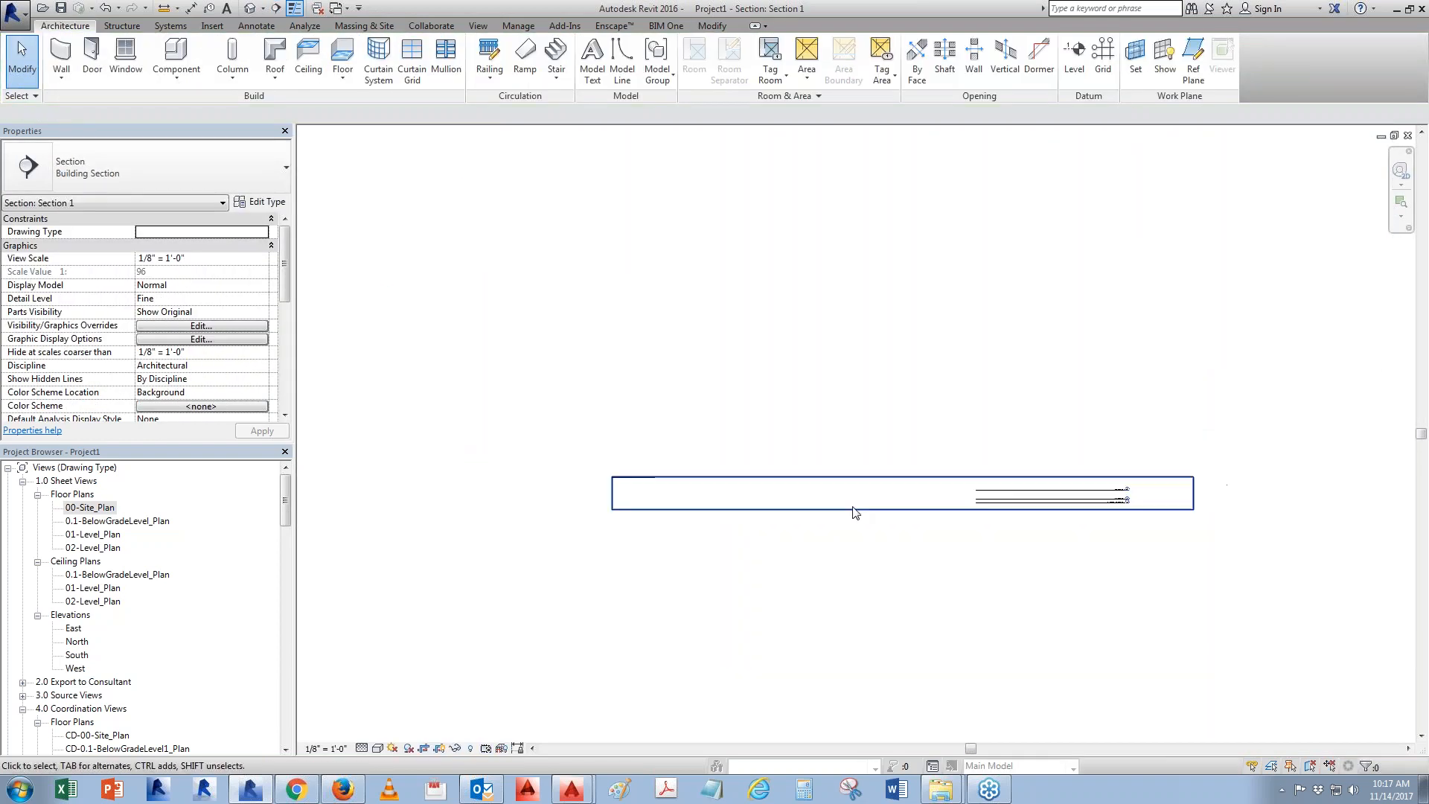
{"action": "left_click", "coordinate": [856, 477]}
{"action": "left_click_drag", "start_coordinate": [903, 476], "coordinate": [903, 241]}
{"action": "middle_click_drag", "start_coordinate": [958, 267], "coordinate": [937, 399]}
{"action": "scroll", "coordinate": [937, 399], "scroll_direction": "down", "scroll_amount": 2}
{"action": "left_click_drag", "start_coordinate": [937, 399], "coordinate": [923, 283]}
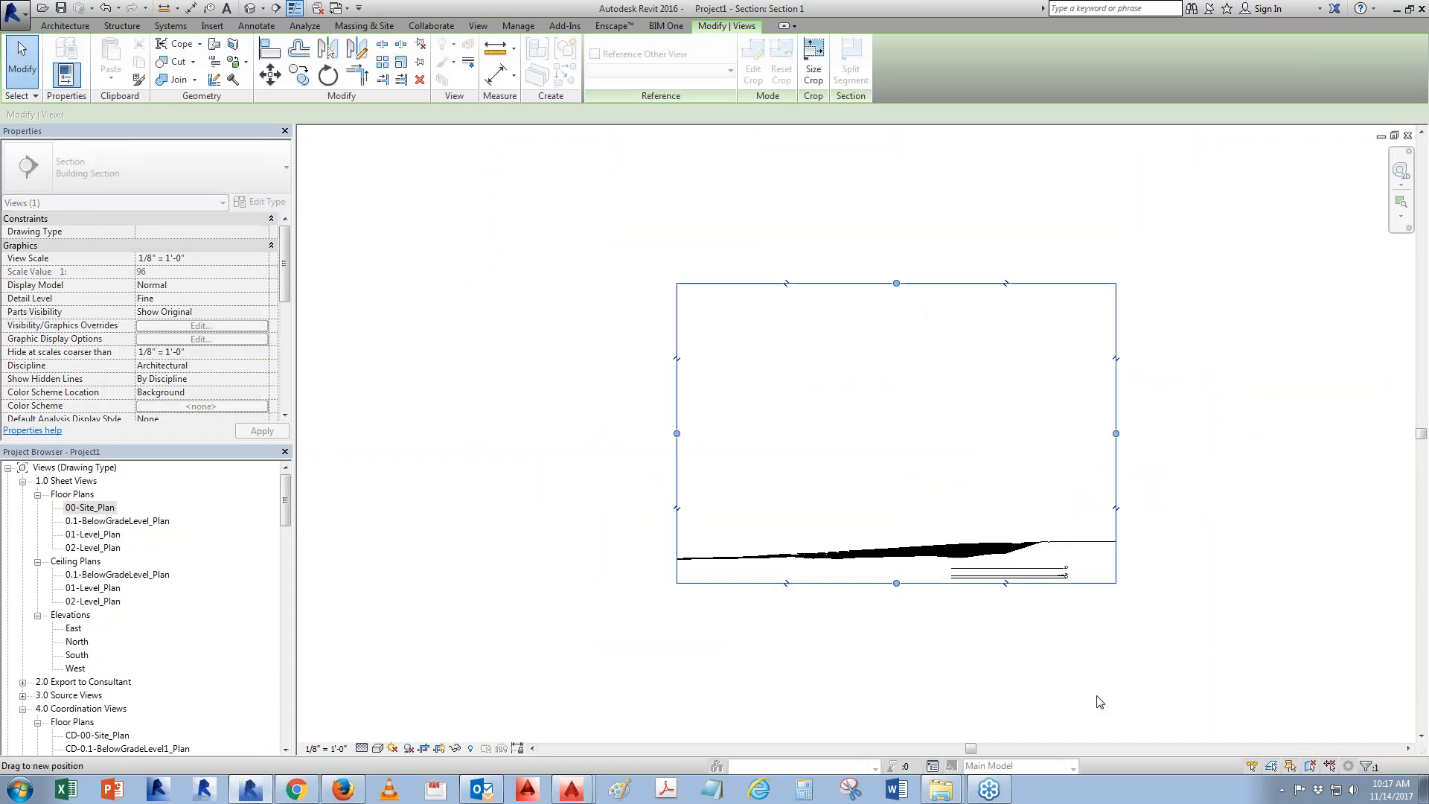
Extend the level lines in the section across the site beneath the topography
{"action": "scroll", "coordinate": [1044, 595], "scroll_direction": "up", "scroll_amount": 3}
{"action": "left_click", "coordinate": [972, 524]}
{"action": "middle_click_drag", "start_coordinate": [695, 595], "coordinate": [986, 508]}
{"action": "left_click_drag", "start_coordinate": [1092, 438], "coordinate": [410, 438]}
{"action": "scroll", "coordinate": [1107, 494], "scroll_direction": "up", "scroll_amount": 3}
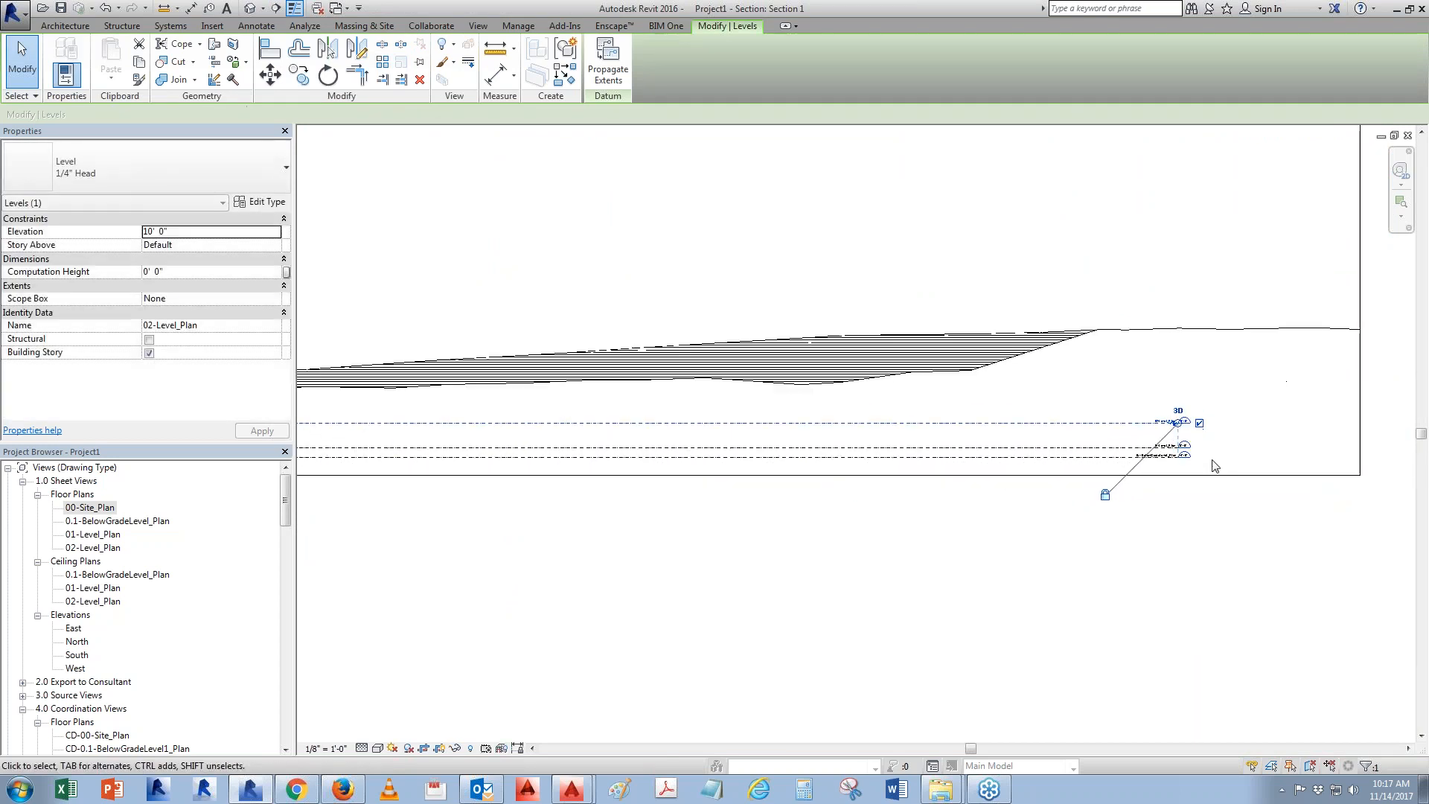
{"action": "left_click", "coordinate": [1051, 591]}
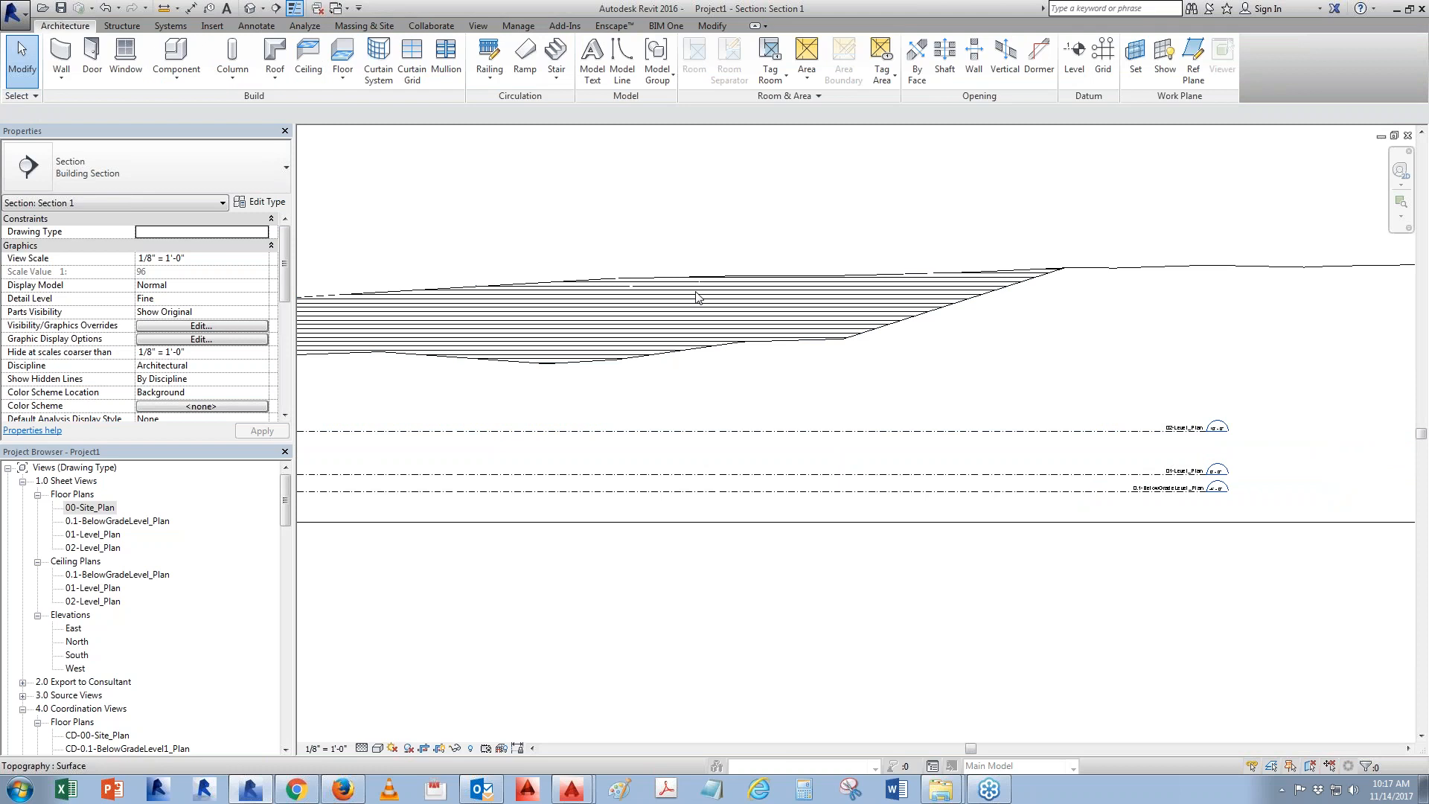
Rename the 01-Level_Plan level as Level 1, together with its corresponding views
{"action": "scroll", "coordinate": [1256, 488], "scroll_direction": "up", "scroll_amount": 2}
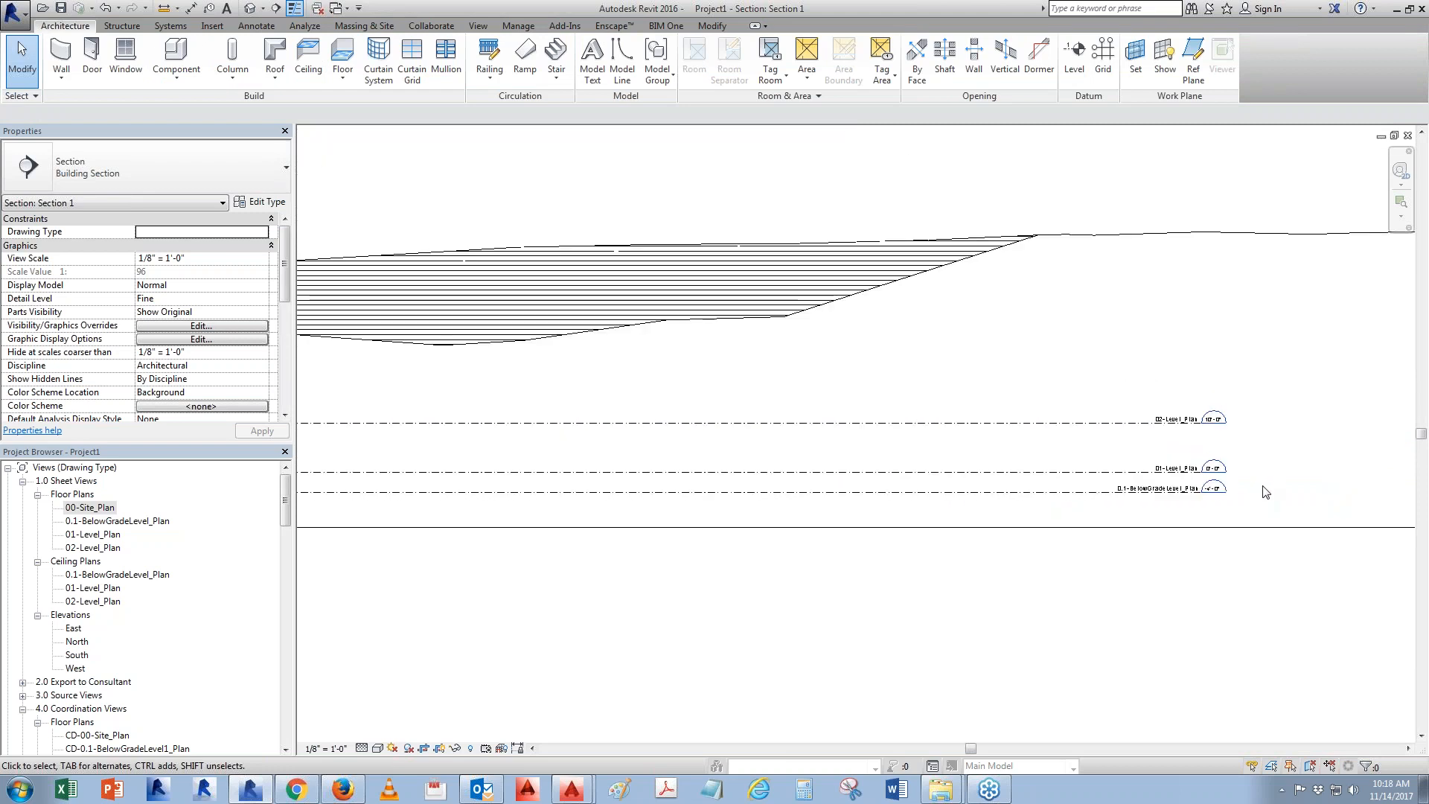
{"action": "double_click", "coordinate": [1158, 462]}
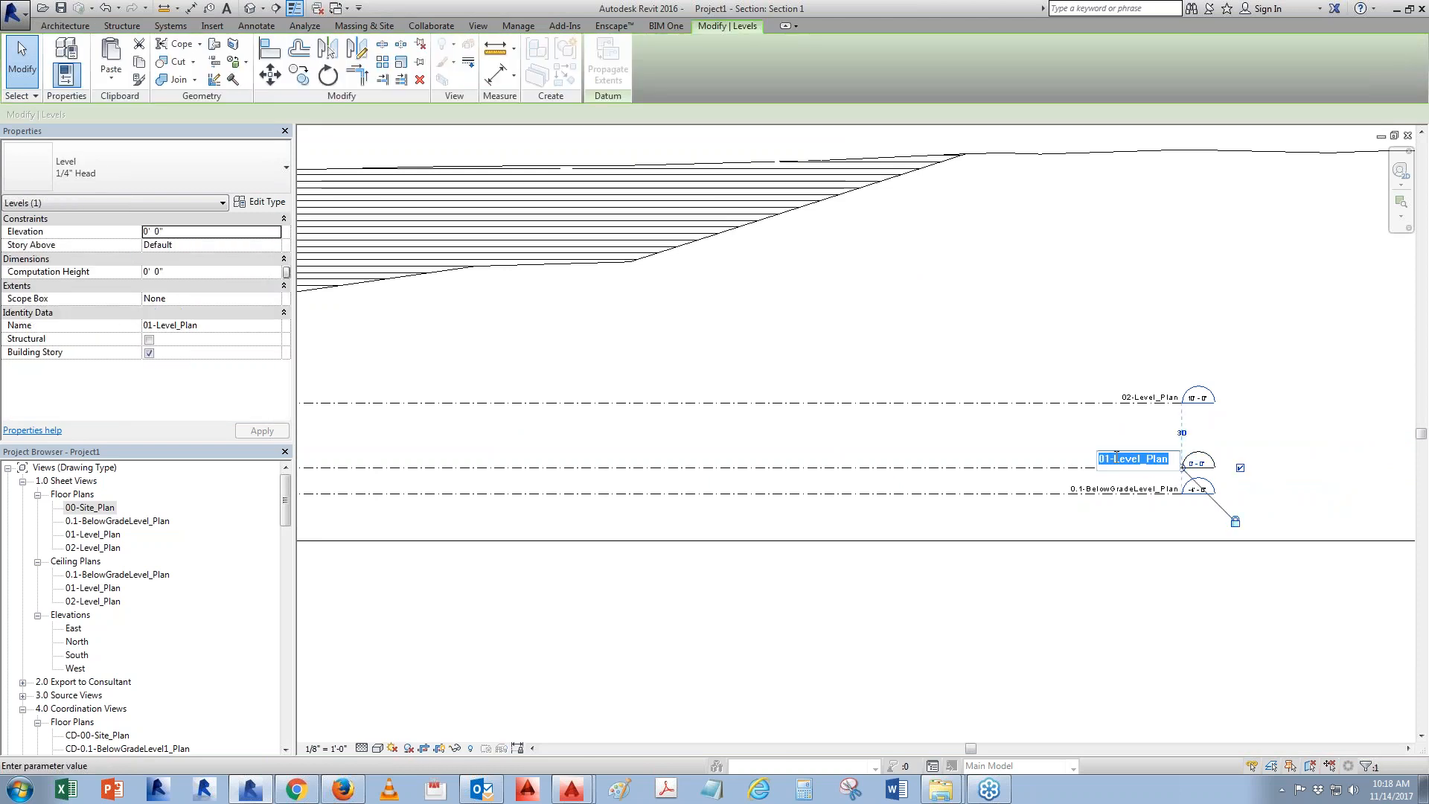
{"action": "type", "text": "Level 1"}
{"action": "key", "text": "Return"}
{"action": "left_click", "coordinate": [750, 405]}
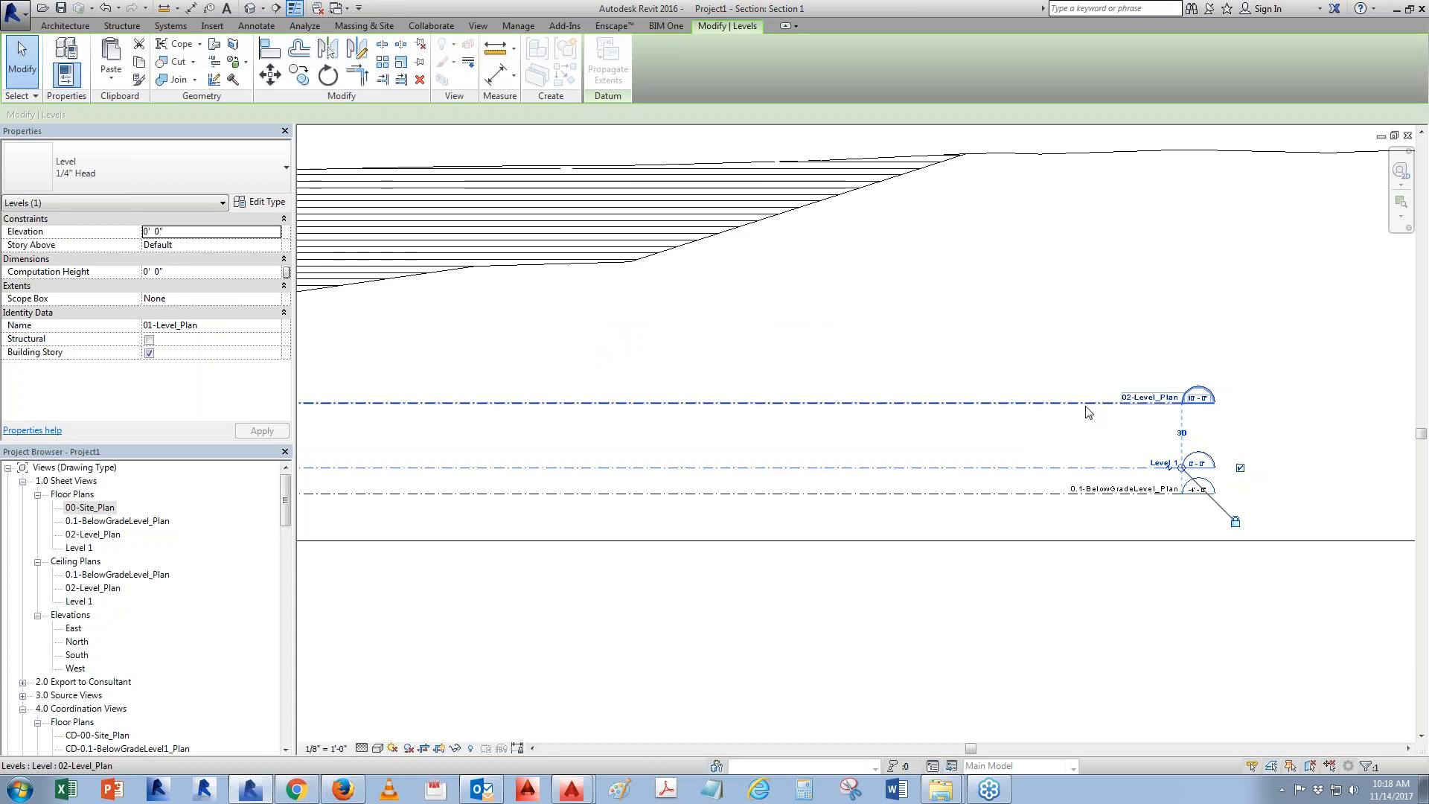
Rename the 02-Level_Plan level as Level 2, together with its corresponding views
{"action": "double_click", "coordinate": [1142, 394]}
{"action": "type", "text": "Level 2"}
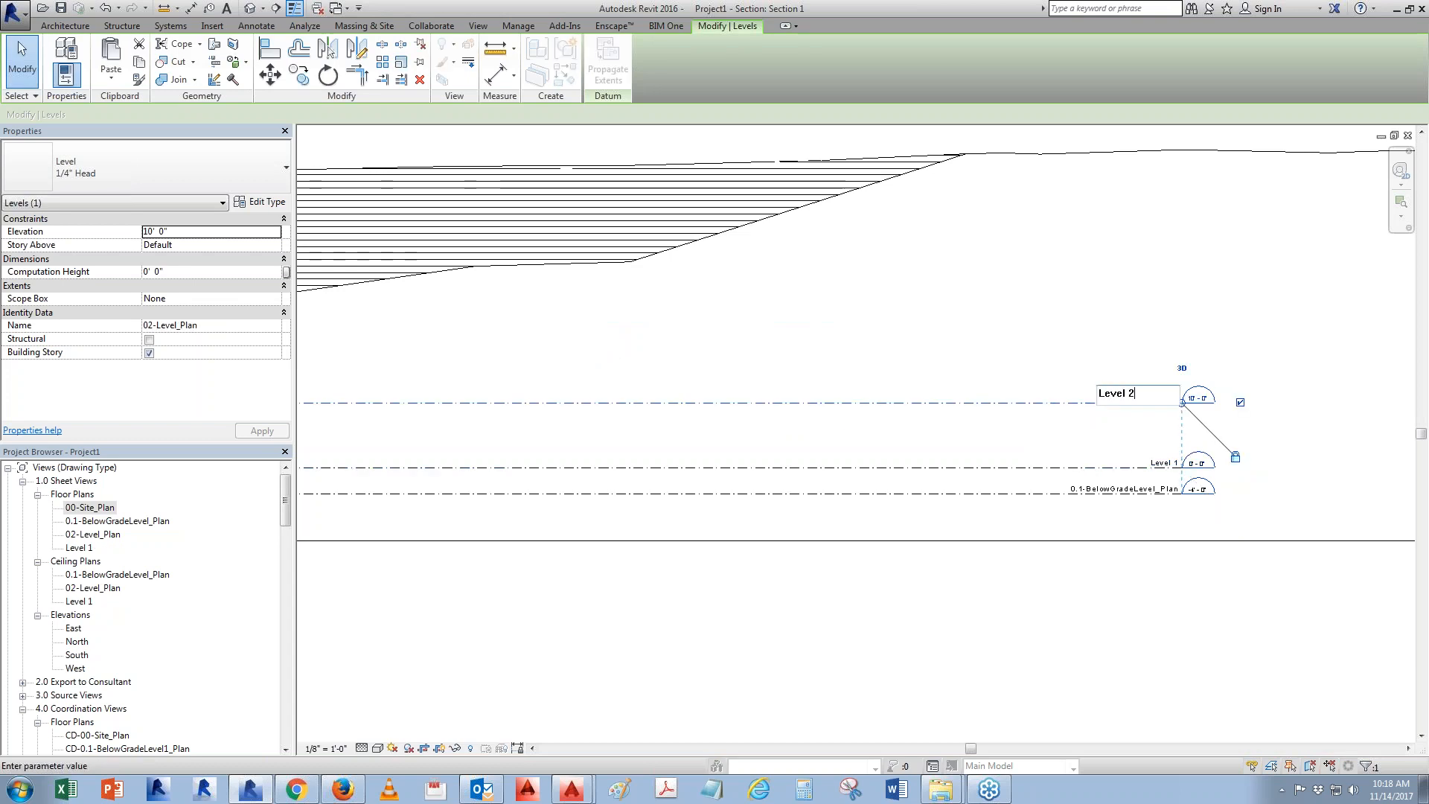
{"action": "key", "text": "Return"}
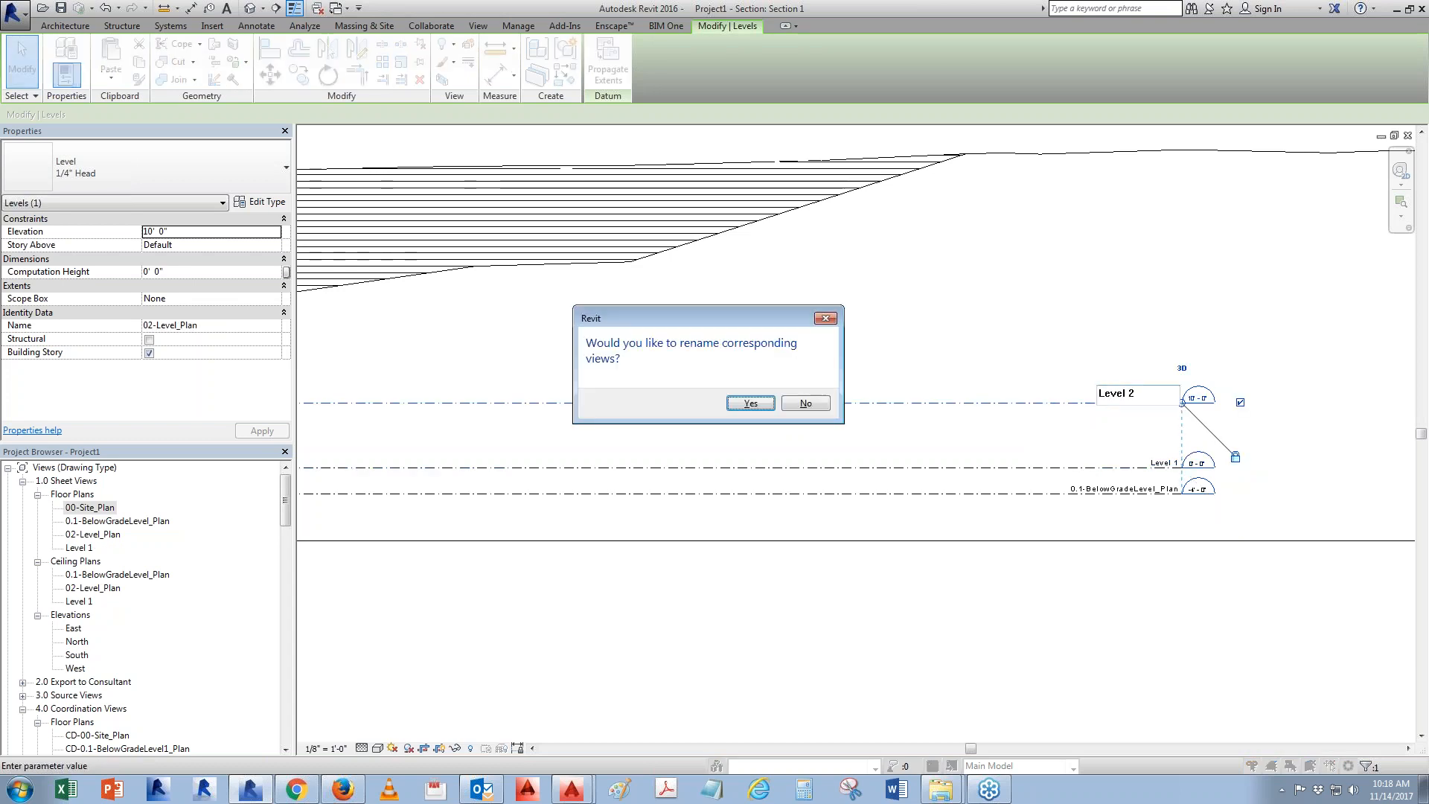
{"action": "left_click", "coordinate": [752, 403]}
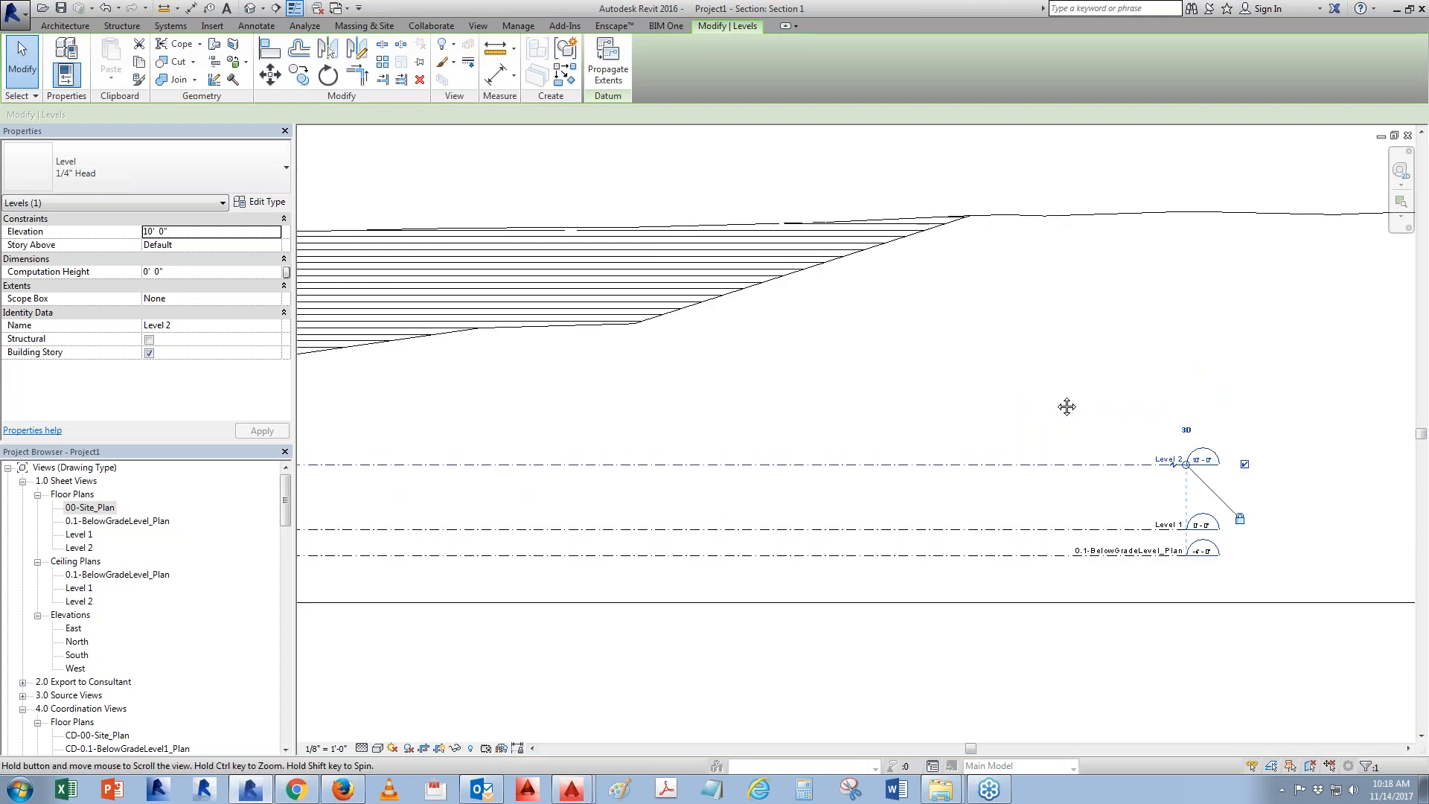
Rename the 0.1-BelowGradeLevel_Plan level as Elevation 0, together with its corresponding views
{"action": "scroll", "coordinate": [1191, 480], "scroll_direction": "up", "scroll_amount": 2}
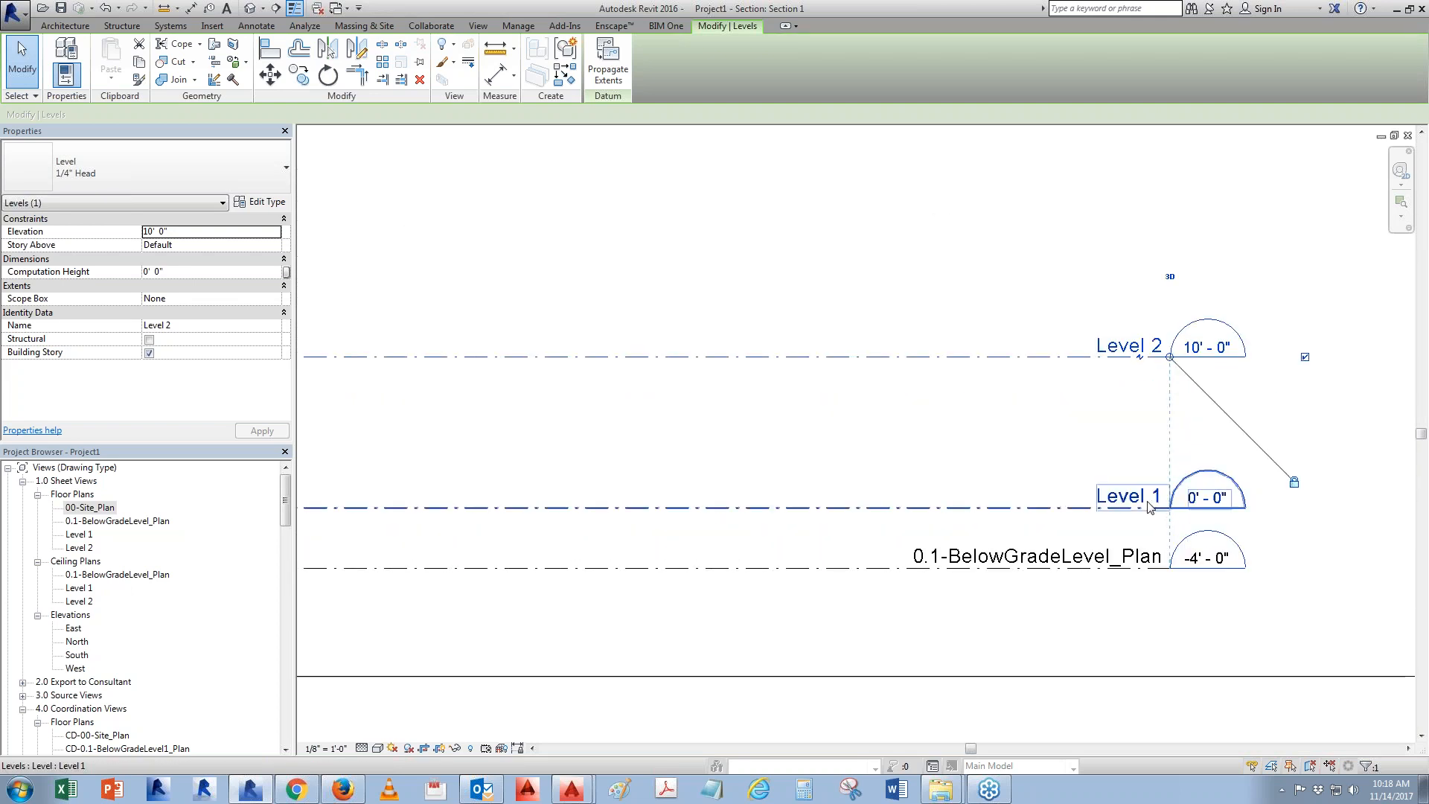
{"action": "scroll", "coordinate": [1213, 636], "scroll_direction": "down", "scroll_amount": 1}
{"action": "scroll", "coordinate": [1211, 632], "scroll_direction": "down", "scroll_amount": 1}
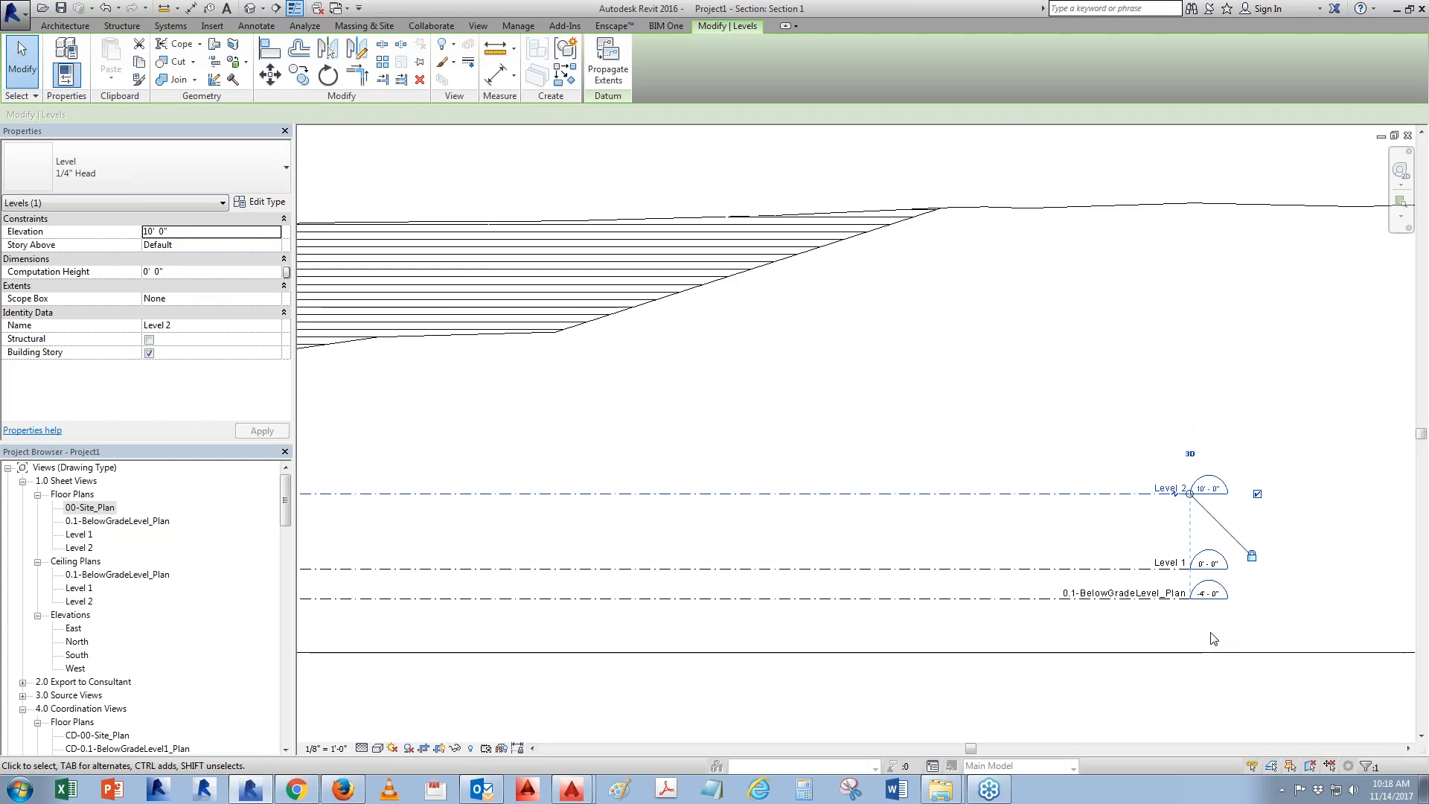
{"action": "double_click", "coordinate": [1175, 591]}
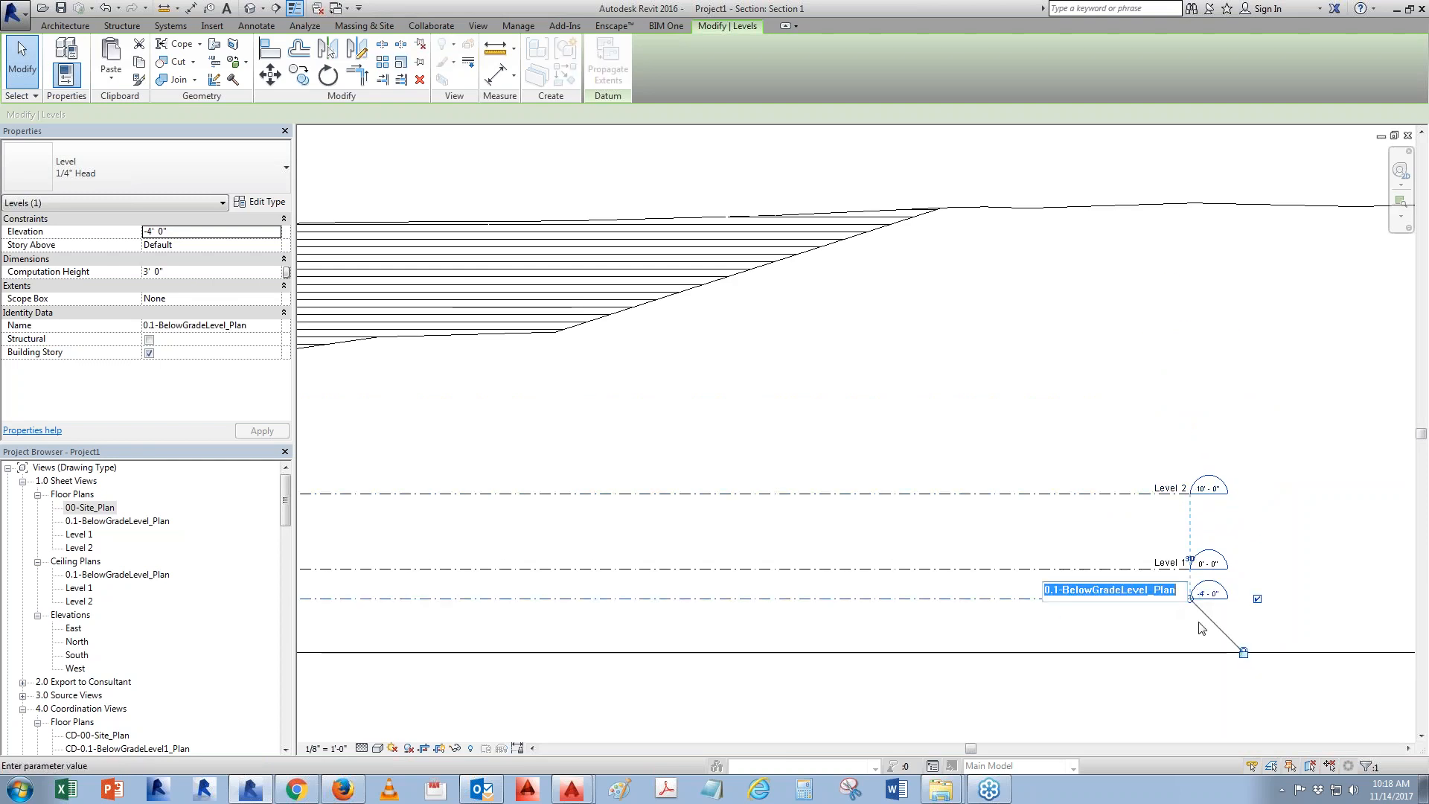
{"action": "type", "text": "Elevation 0"}
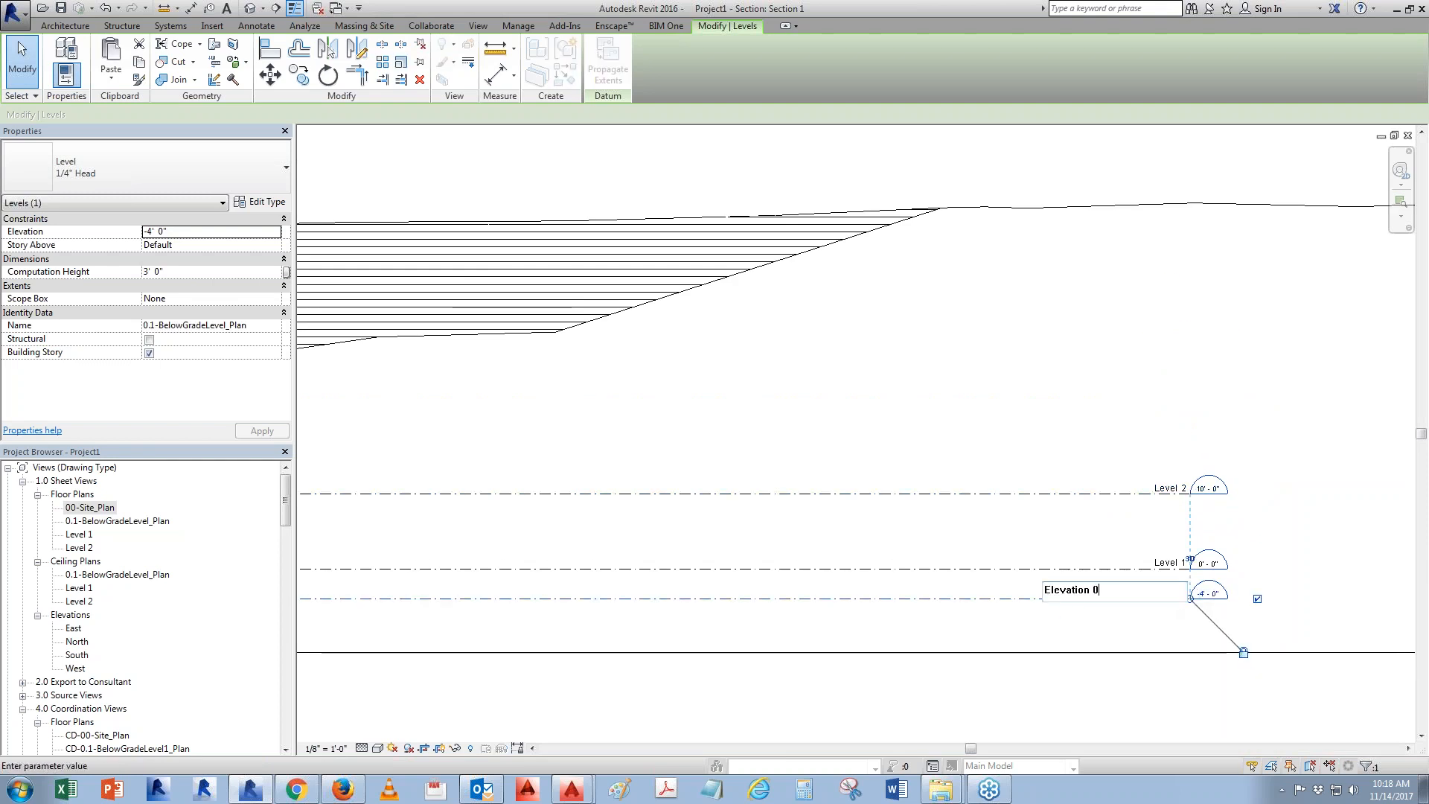
{"action": "key", "text": "Return"}
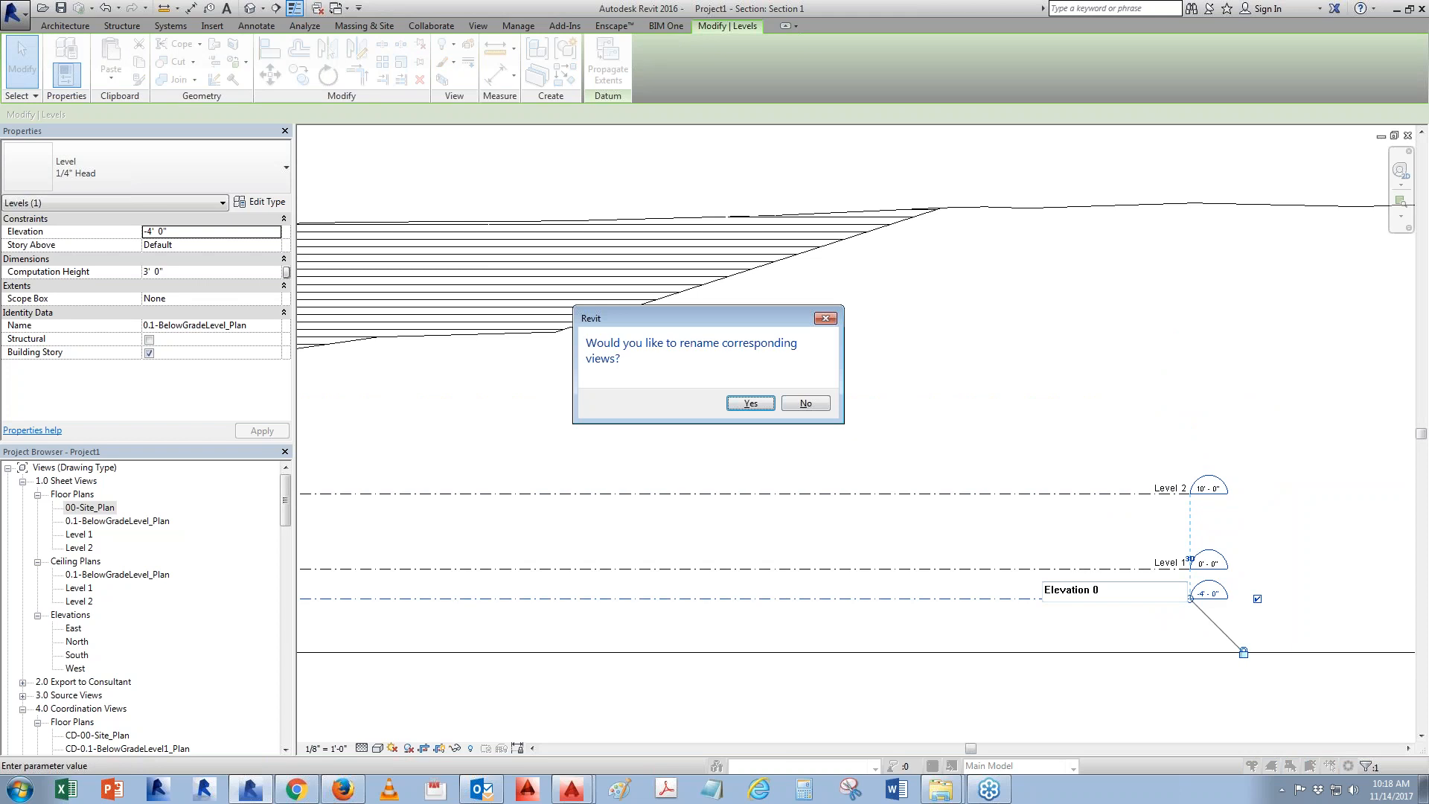
{"action": "key", "text": "Return"}
{"action": "left_click", "coordinate": [1218, 619]}
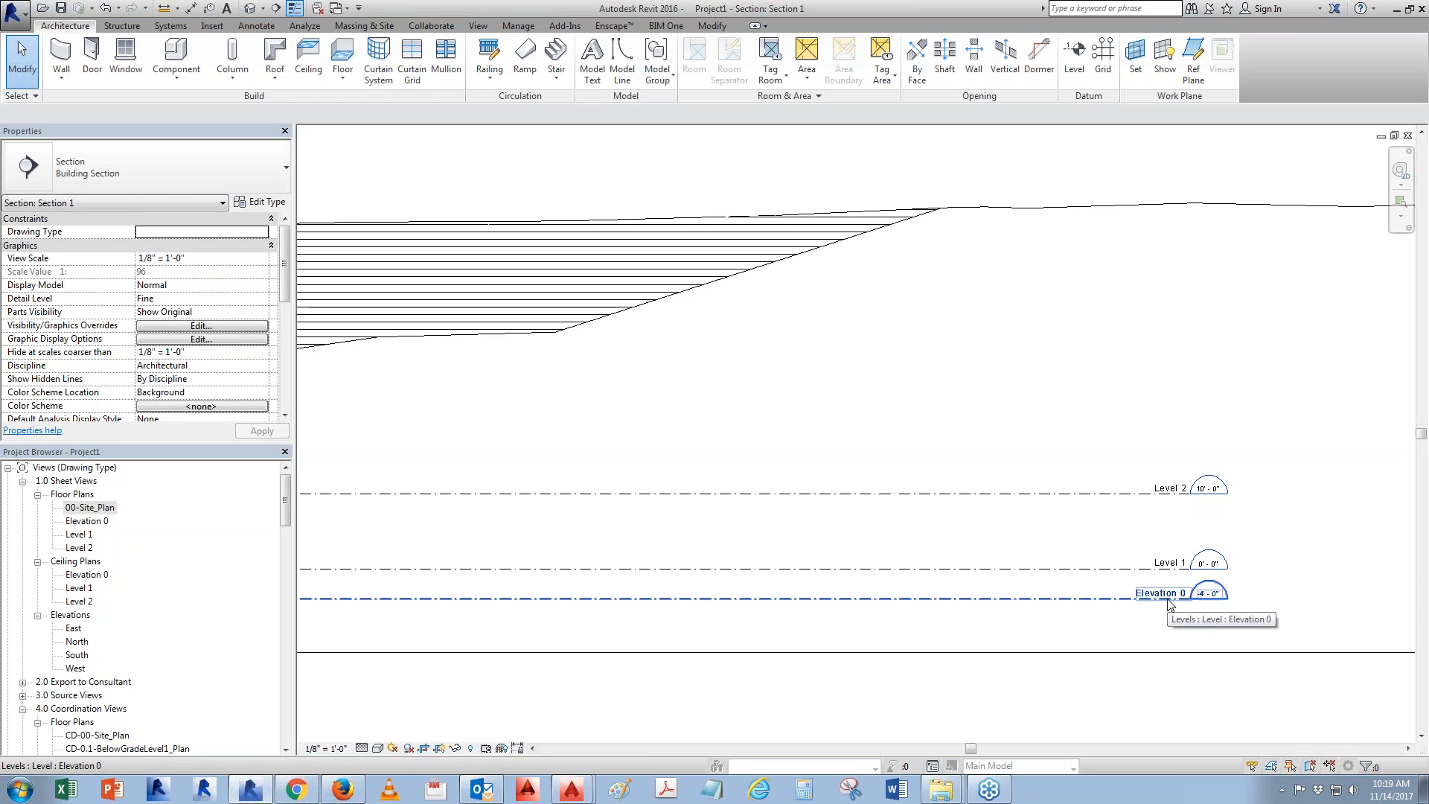
Move Level 1 and Level 2 together 20' vertically upward, leaving out the Elevation 0 level
{"action": "left_click", "coordinate": [1165, 569]}
{"action": "left_click", "coordinate": [1137, 495], "text": "ctrl"}
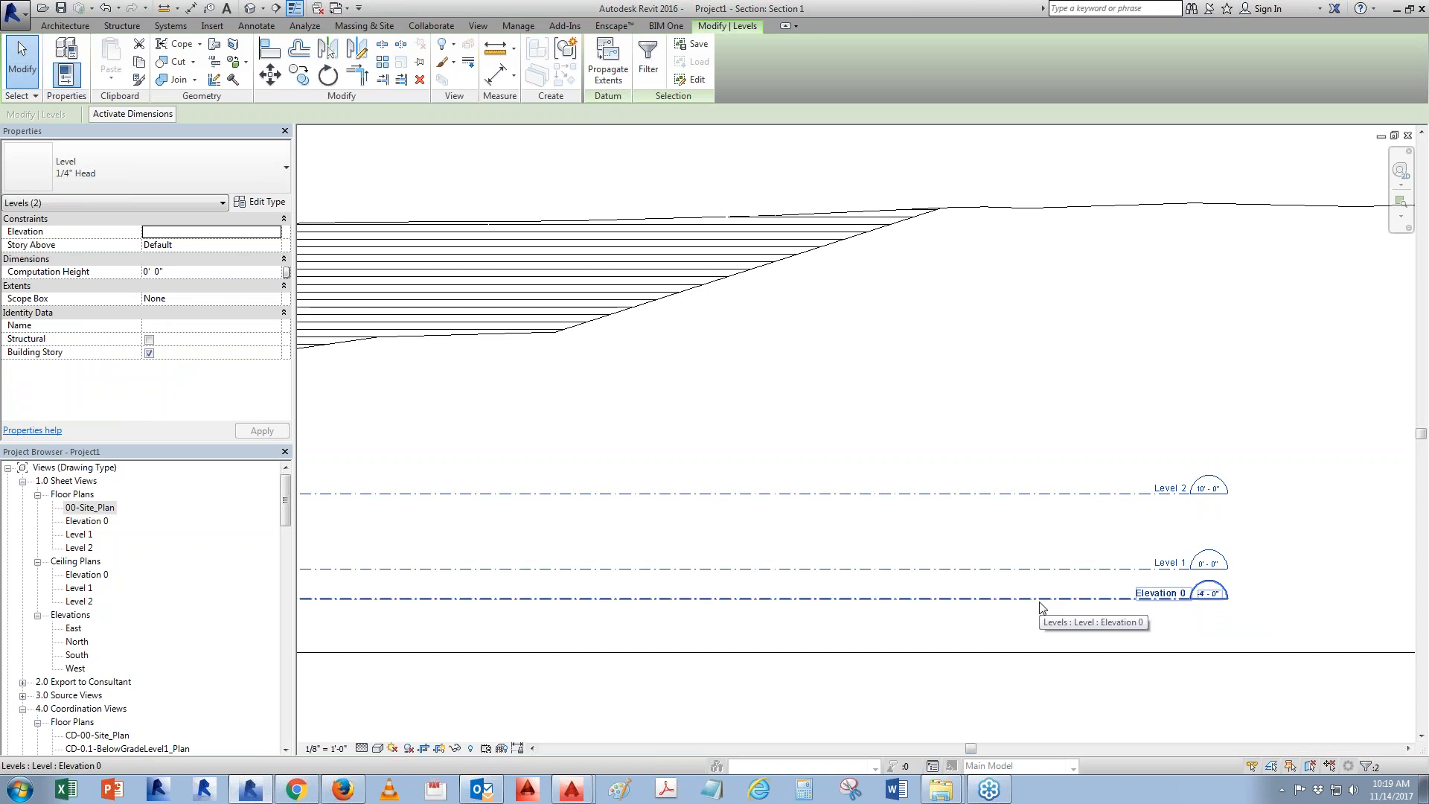
{"action": "left_click", "coordinate": [1103, 569]}
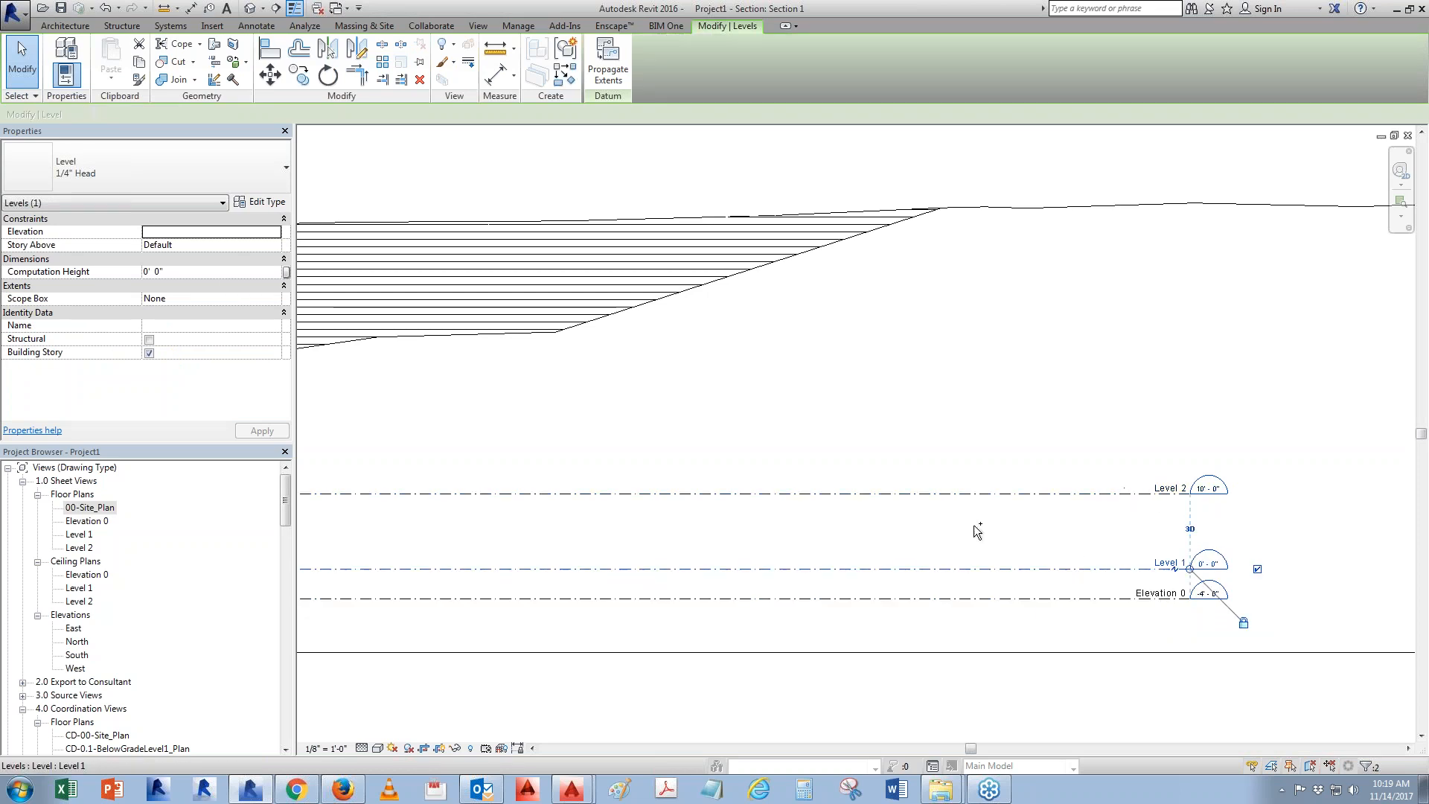
{"action": "left_click", "coordinate": [275, 74]}
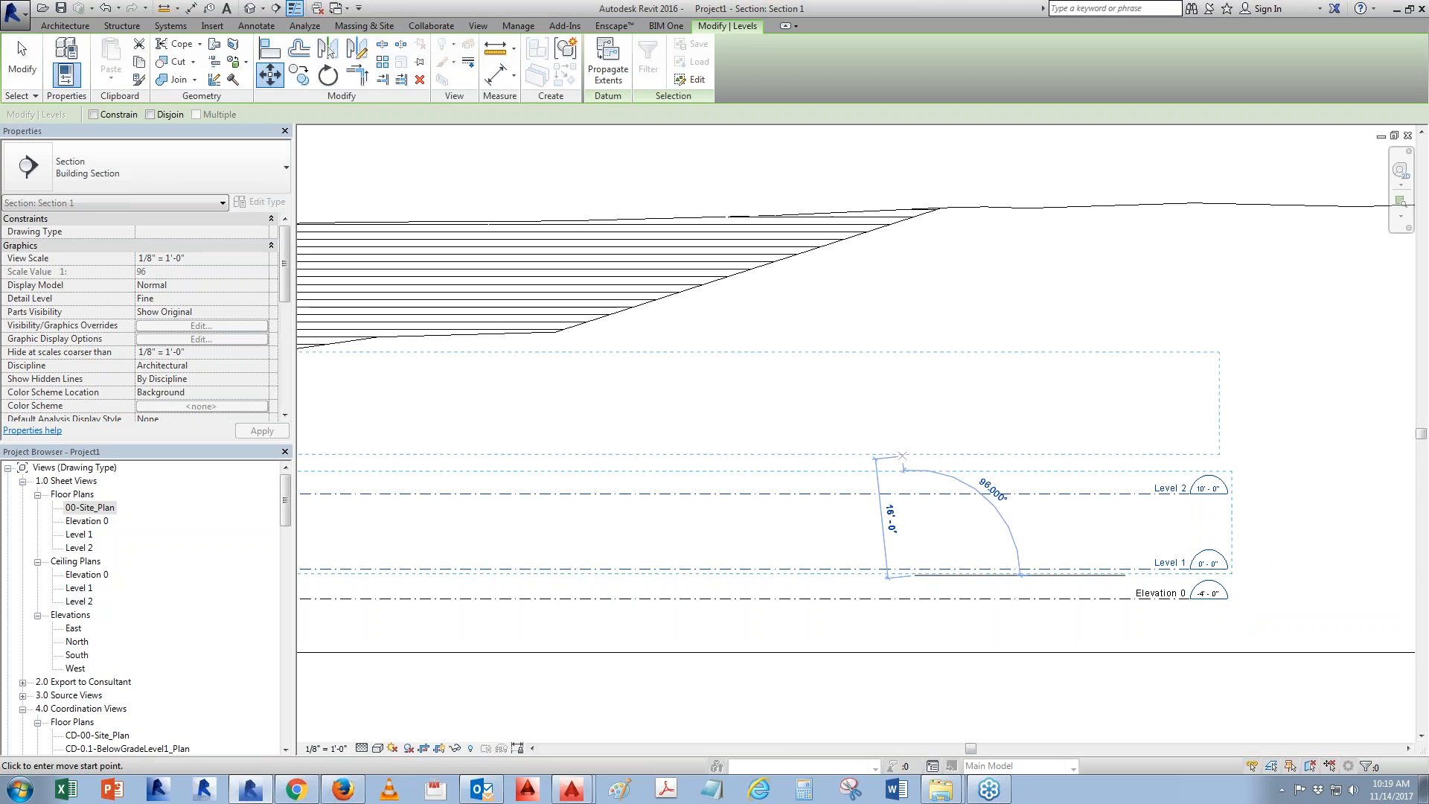
{"action": "left_click", "coordinate": [915, 575]}
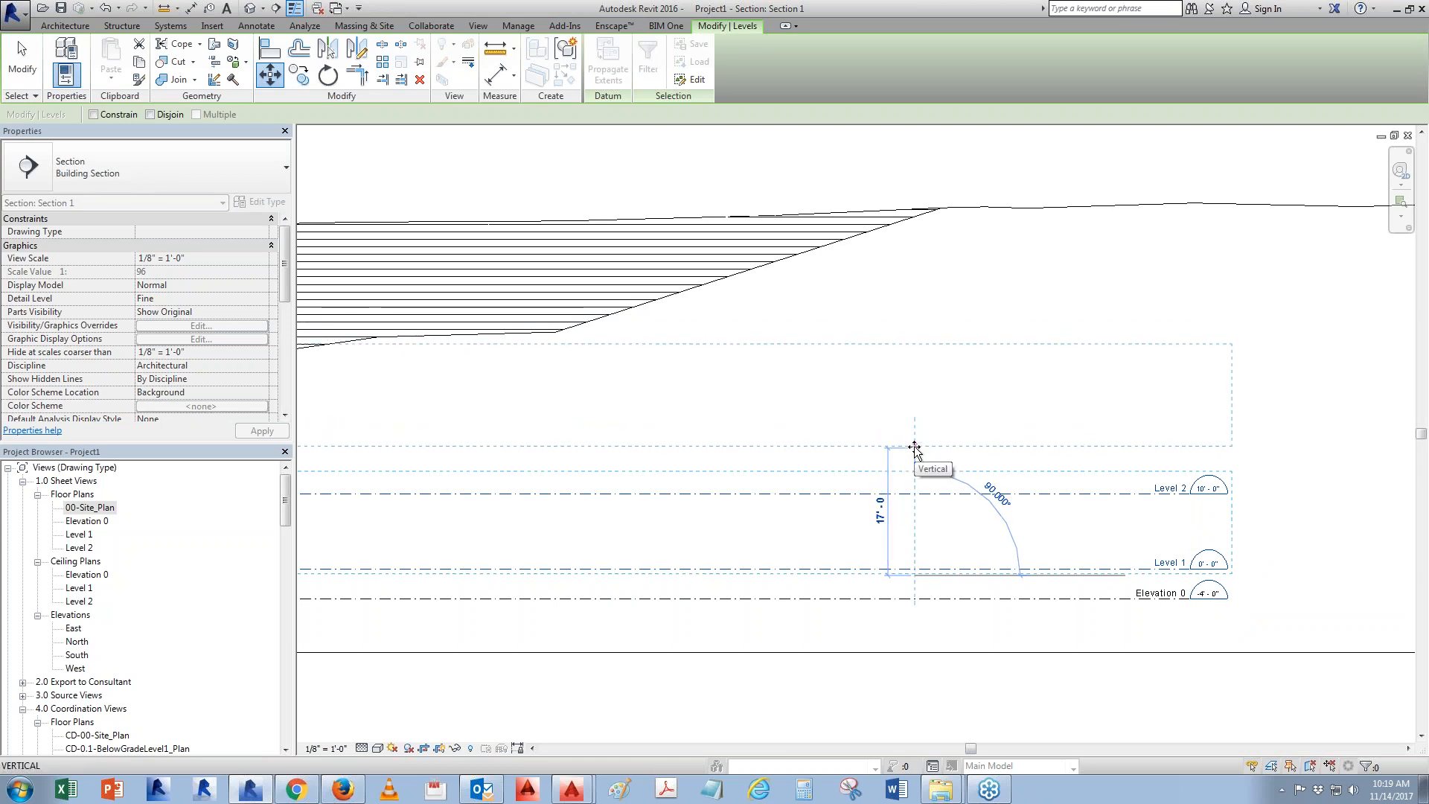
{"action": "type", "text": "20"}
{"action": "key", "text": "Return"}
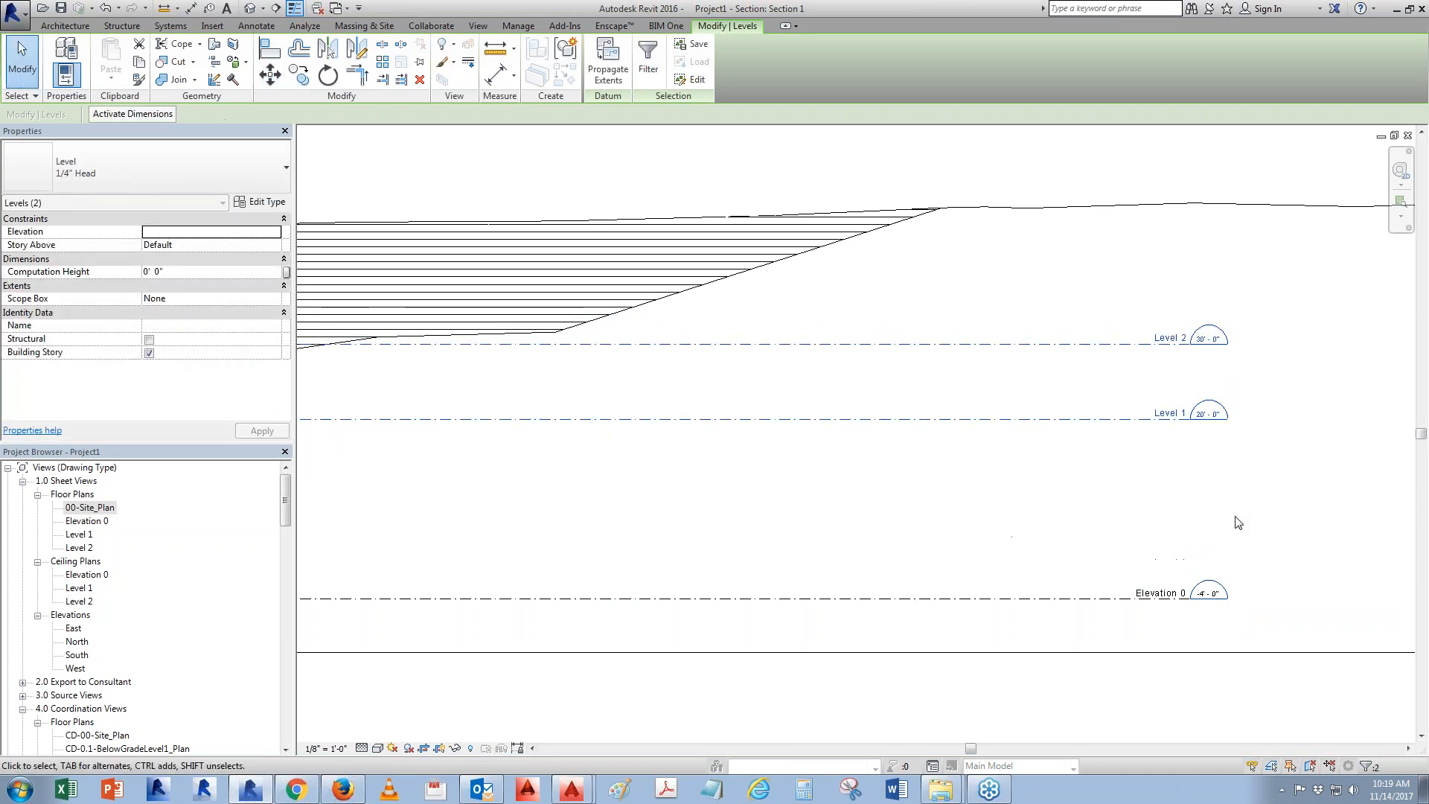
Set the Elevation 0 level's elevation to 0
{"action": "left_click", "coordinate": [1238, 522]}
{"action": "double_click", "coordinate": [1214, 598]}
{"action": "type", "text": "0"}
{"action": "key", "text": "Return"}
{"action": "left_click", "coordinate": [1238, 587]}
{"action": "scroll", "coordinate": [1207, 587], "scroll_direction": "down", "scroll_amount": 3}
{"action": "scroll", "coordinate": [1207, 587], "scroll_direction": "up", "scroll_amount": 3}
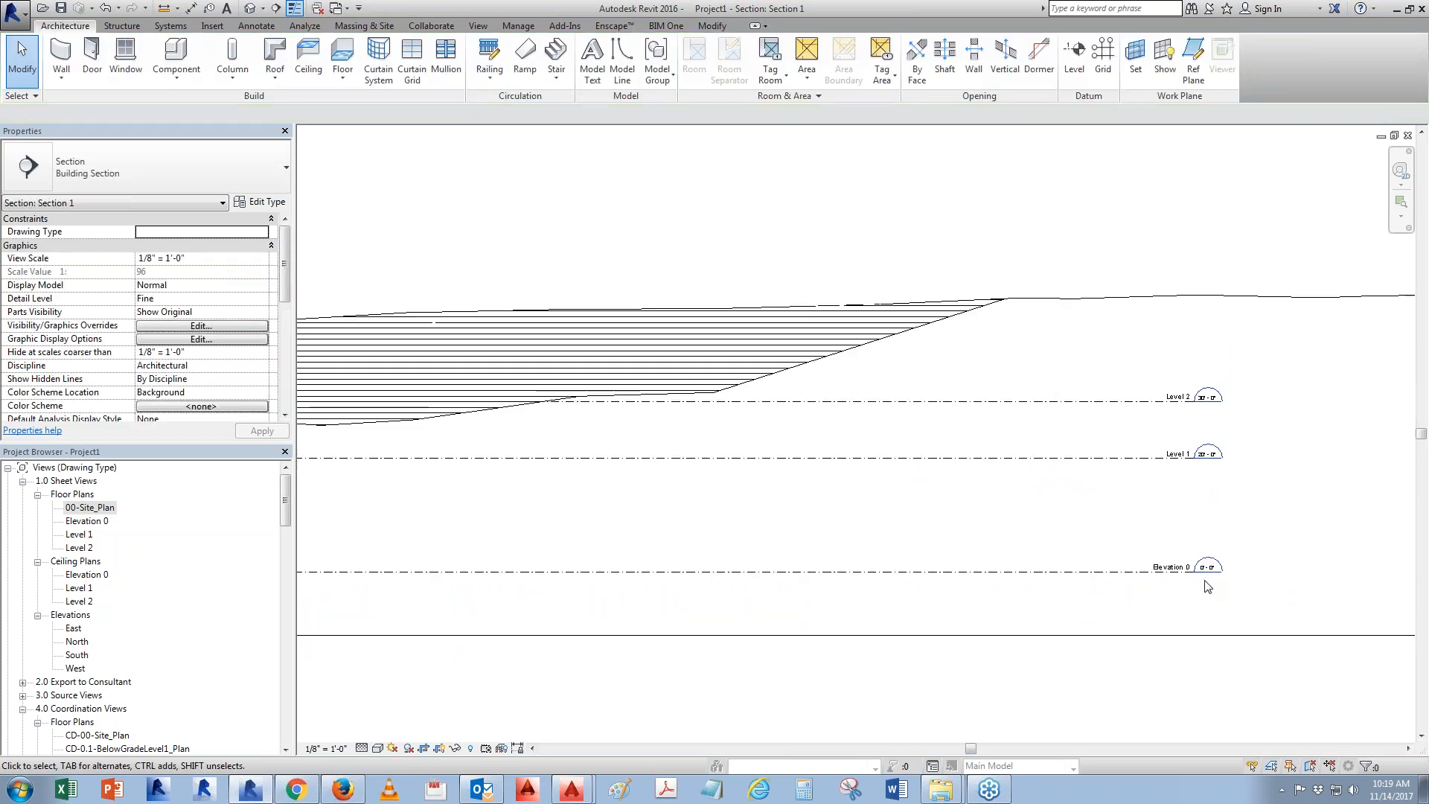
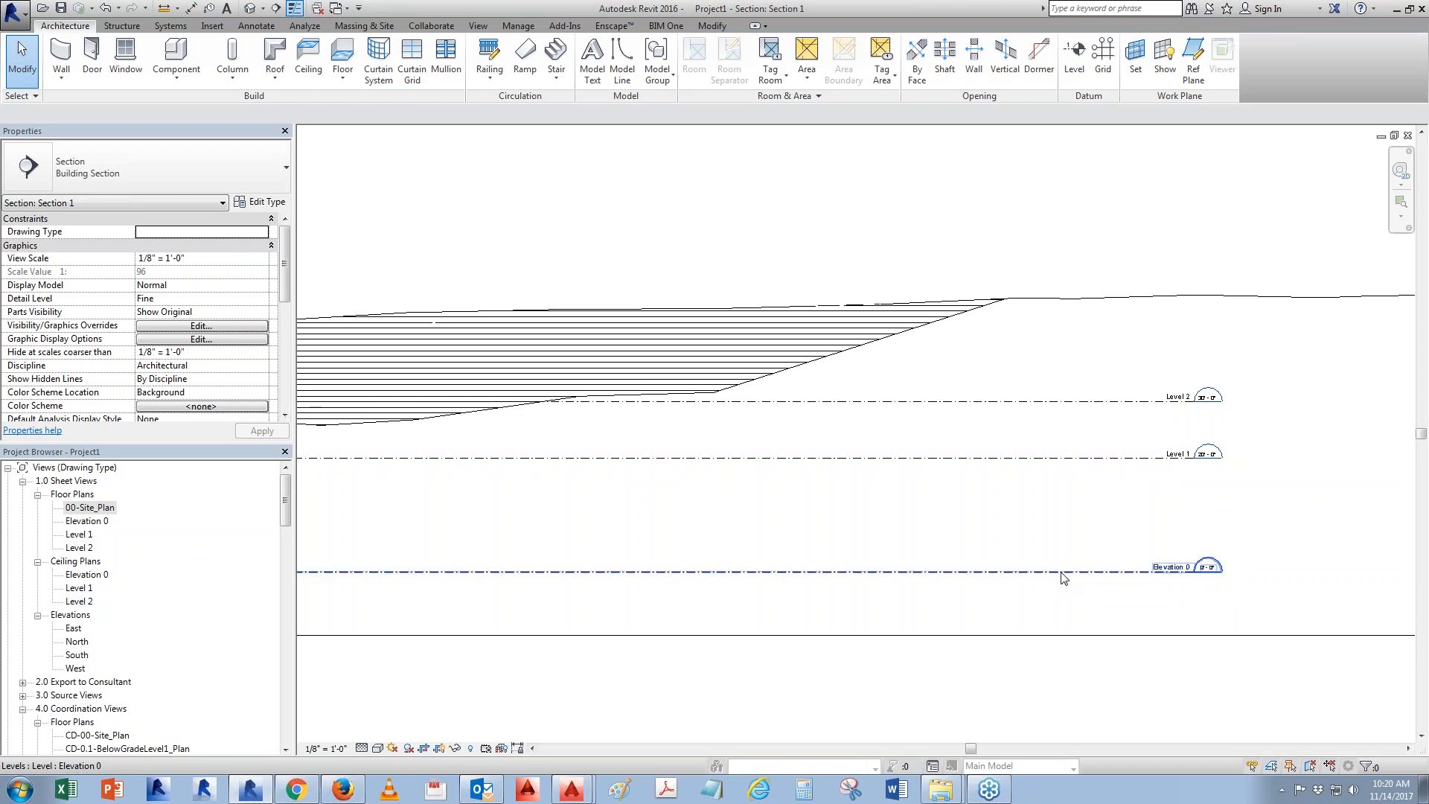
Move Level 1 and Level 2 together 10' vertically upward, to 30' and 40', leaving the Elevation 0 level in place
{"action": "middle_click_drag", "start_coordinate": [1050, 536], "coordinate": [1187, 562]}
{"action": "left_click_drag", "start_coordinate": [1186, 542], "coordinate": [1144, 418]}
{"action": "middle_click_drag", "start_coordinate": [1334, 504], "coordinate": [1154, 505]}
{"action": "scroll", "coordinate": [1154, 504], "scroll_direction": "up", "scroll_amount": 1}
{"action": "left_click", "coordinate": [270, 74]}
{"action": "left_click", "coordinate": [1036, 478]}
{"action": "left_click", "coordinate": [1036, 402]}
{"action": "scroll", "coordinate": [1179, 457], "scroll_direction": "down", "scroll_amount": 1}
{"action": "left_click", "coordinate": [1179, 457]}
{"action": "middle_click_drag", "start_coordinate": [1179, 456], "coordinate": [1154, 514]}
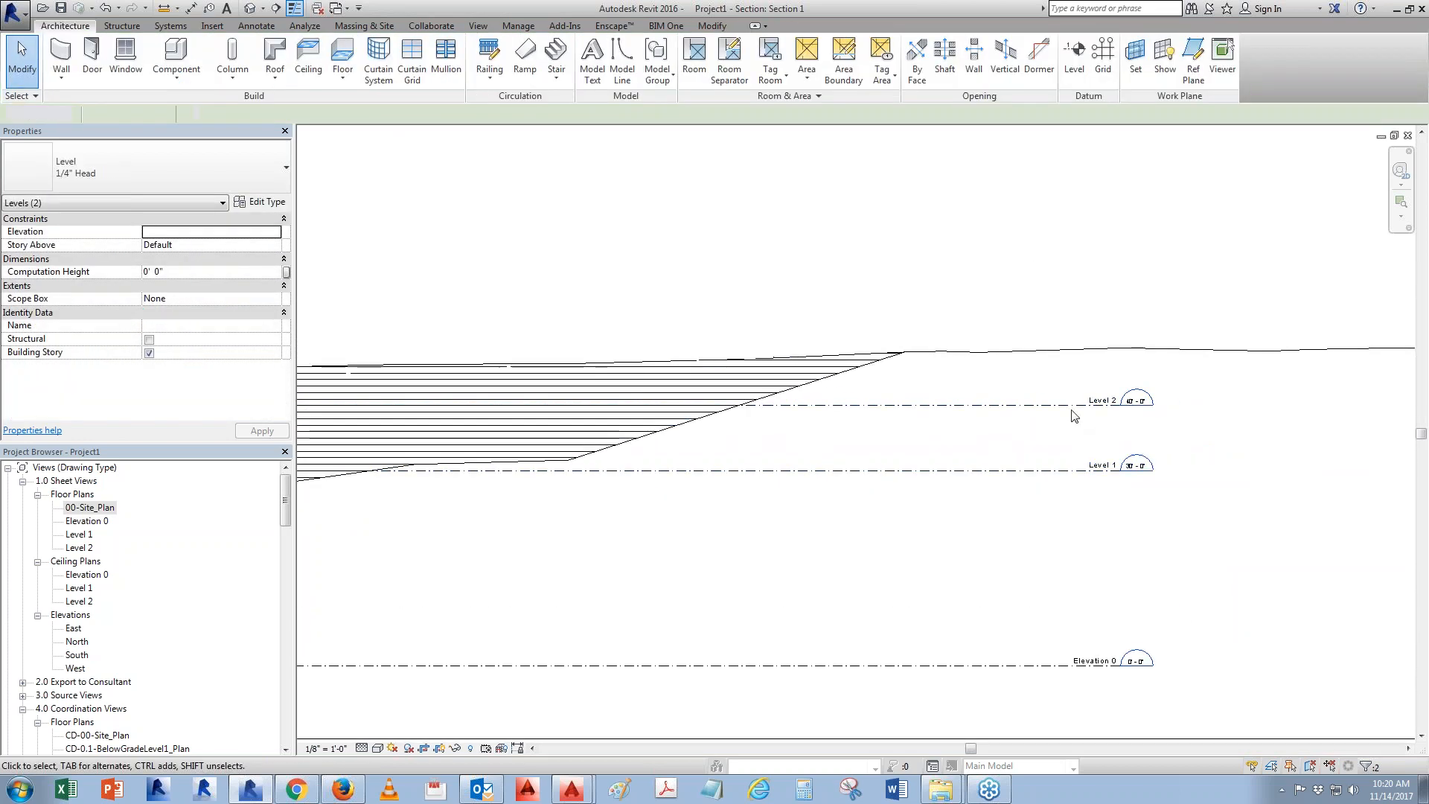
Array Level 2 upward with a count of 2, using the 10' distance between Level 1 and Level 2 as spacing
{"action": "left_click", "coordinate": [1060, 405]}
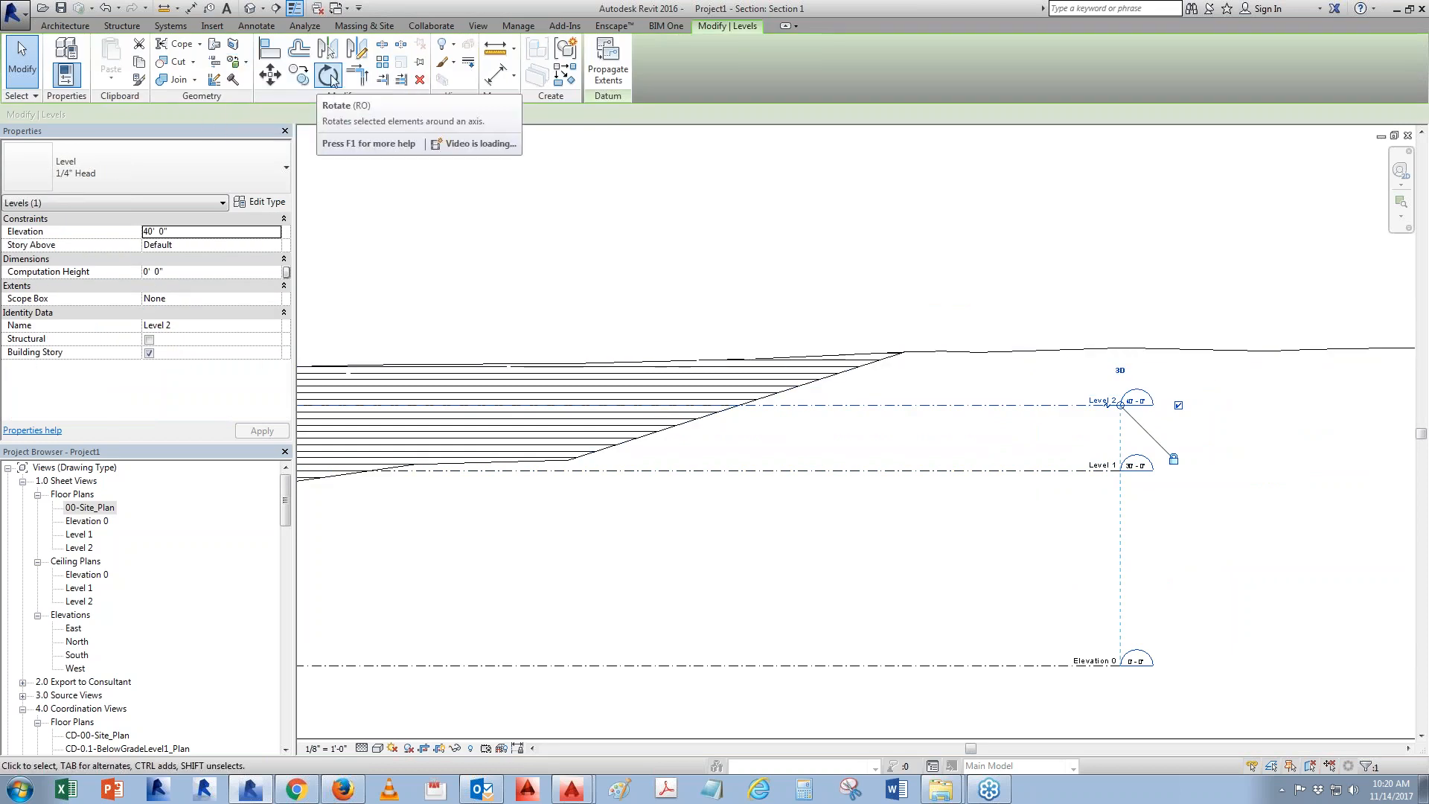
{"action": "key", "text": "m"}
{"action": "key", "text": "v"}
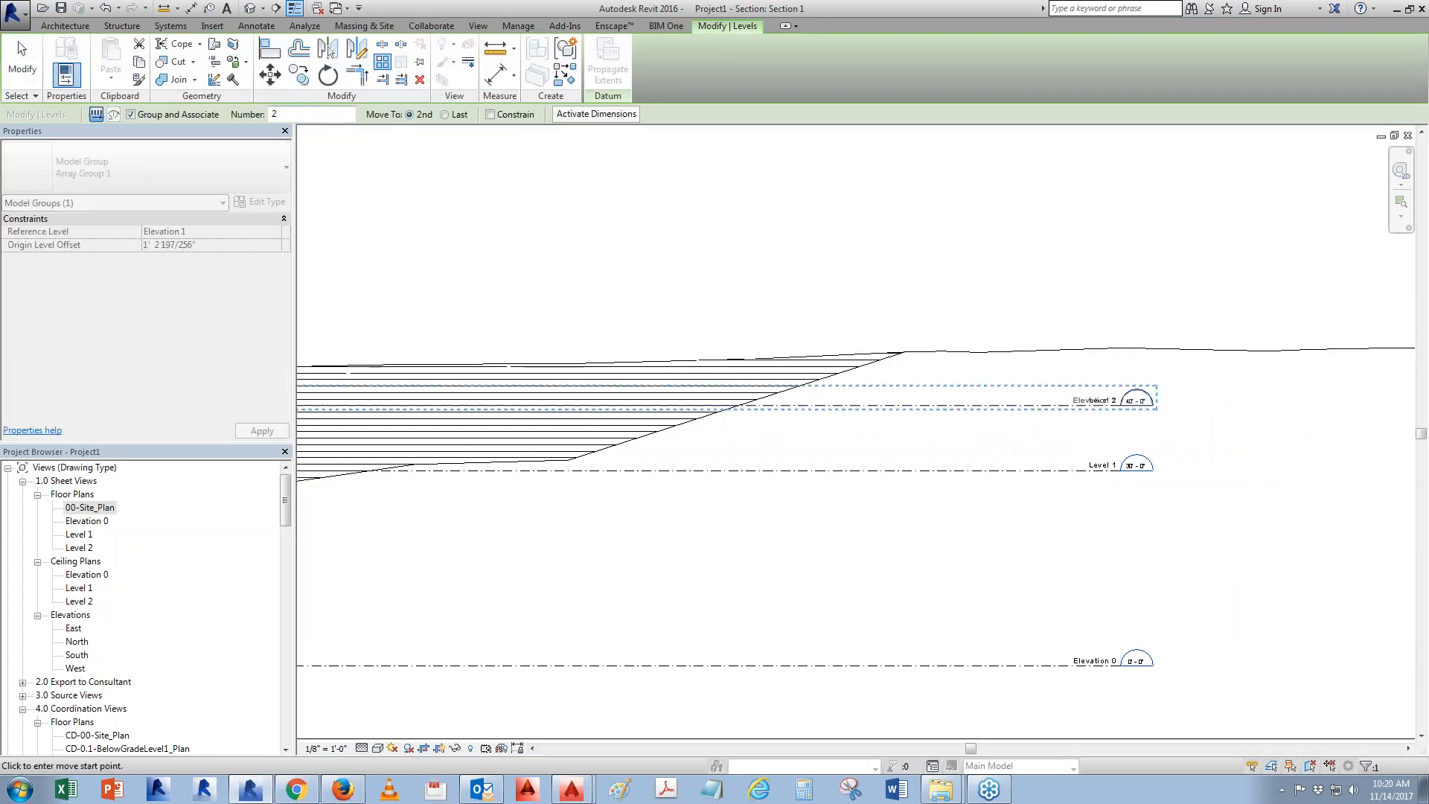
{"action": "left_click", "coordinate": [925, 470]}
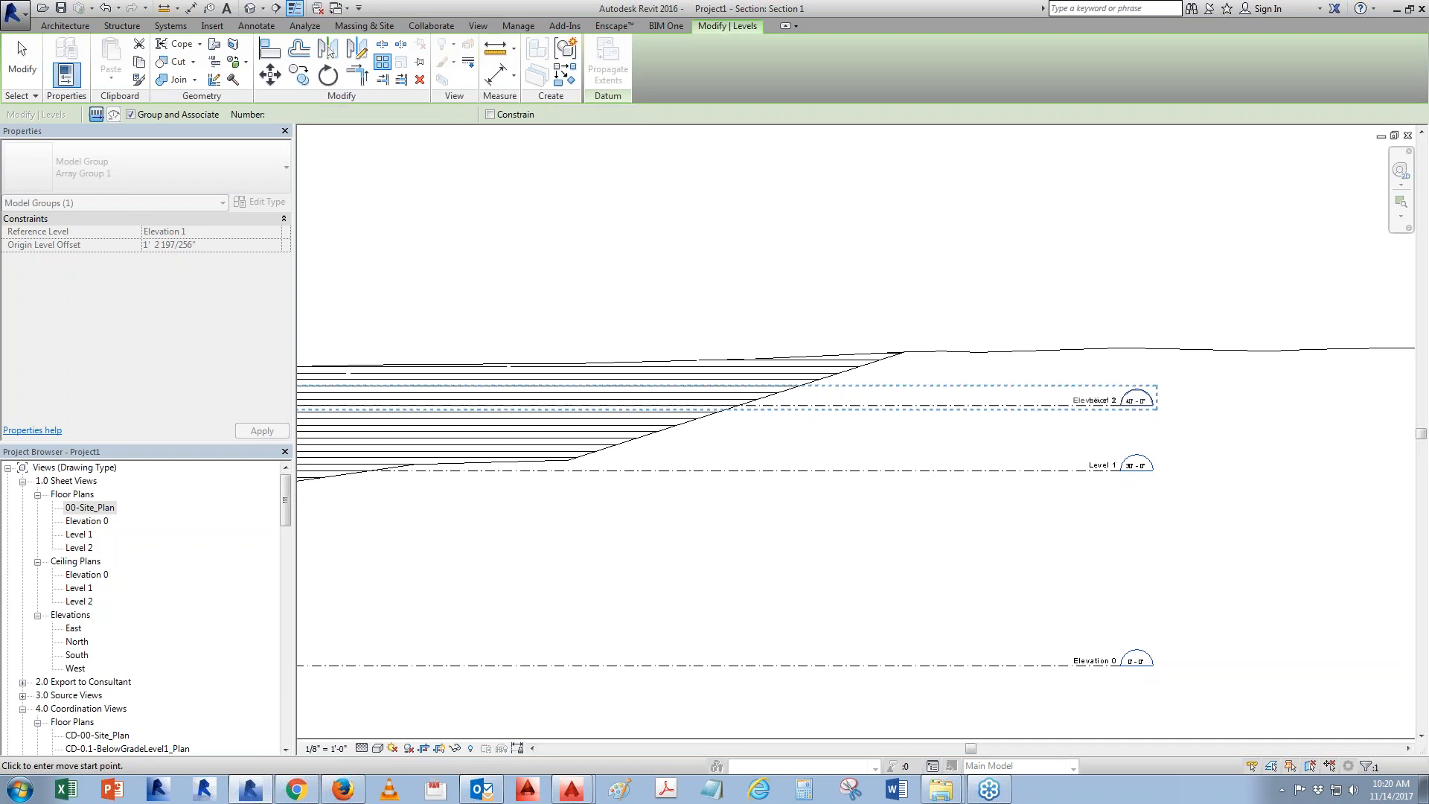
{"action": "left_click", "coordinate": [925, 406]}
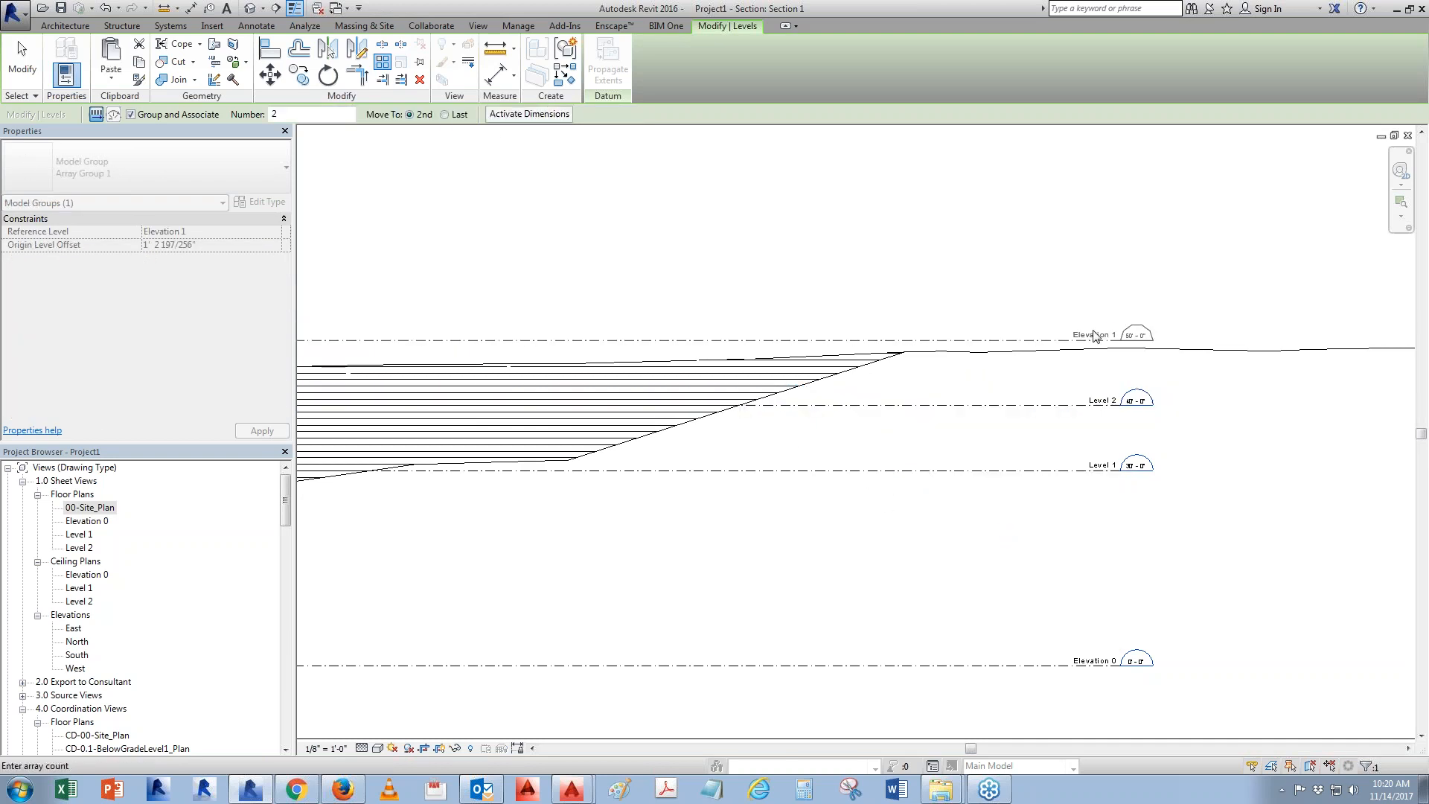
{"action": "key", "text": "Return"}
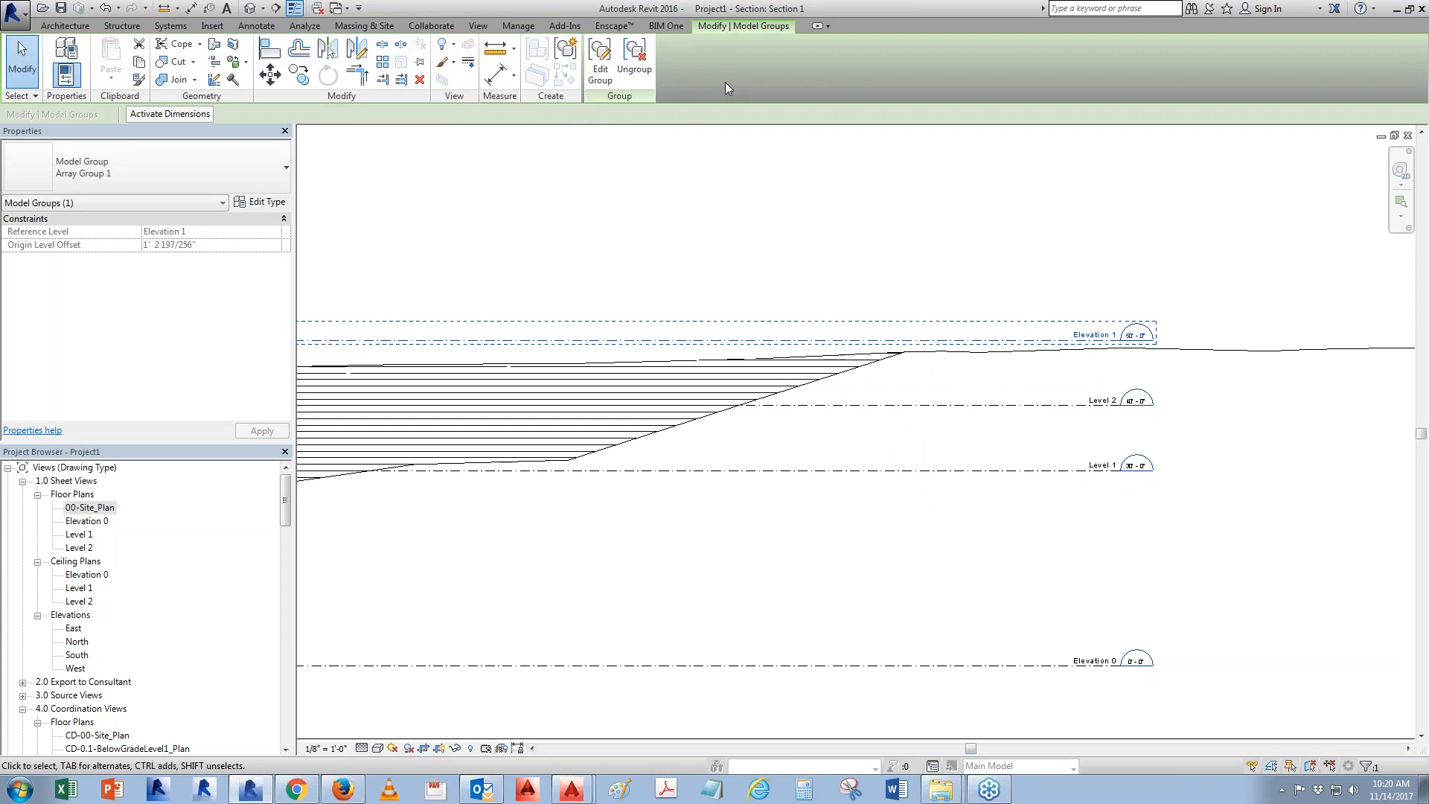
Ungroup the new arrayed level at 50' and rename it Level 3
{"action": "left_click", "coordinate": [1100, 335]}
{"action": "left_click", "coordinate": [1110, 330]}
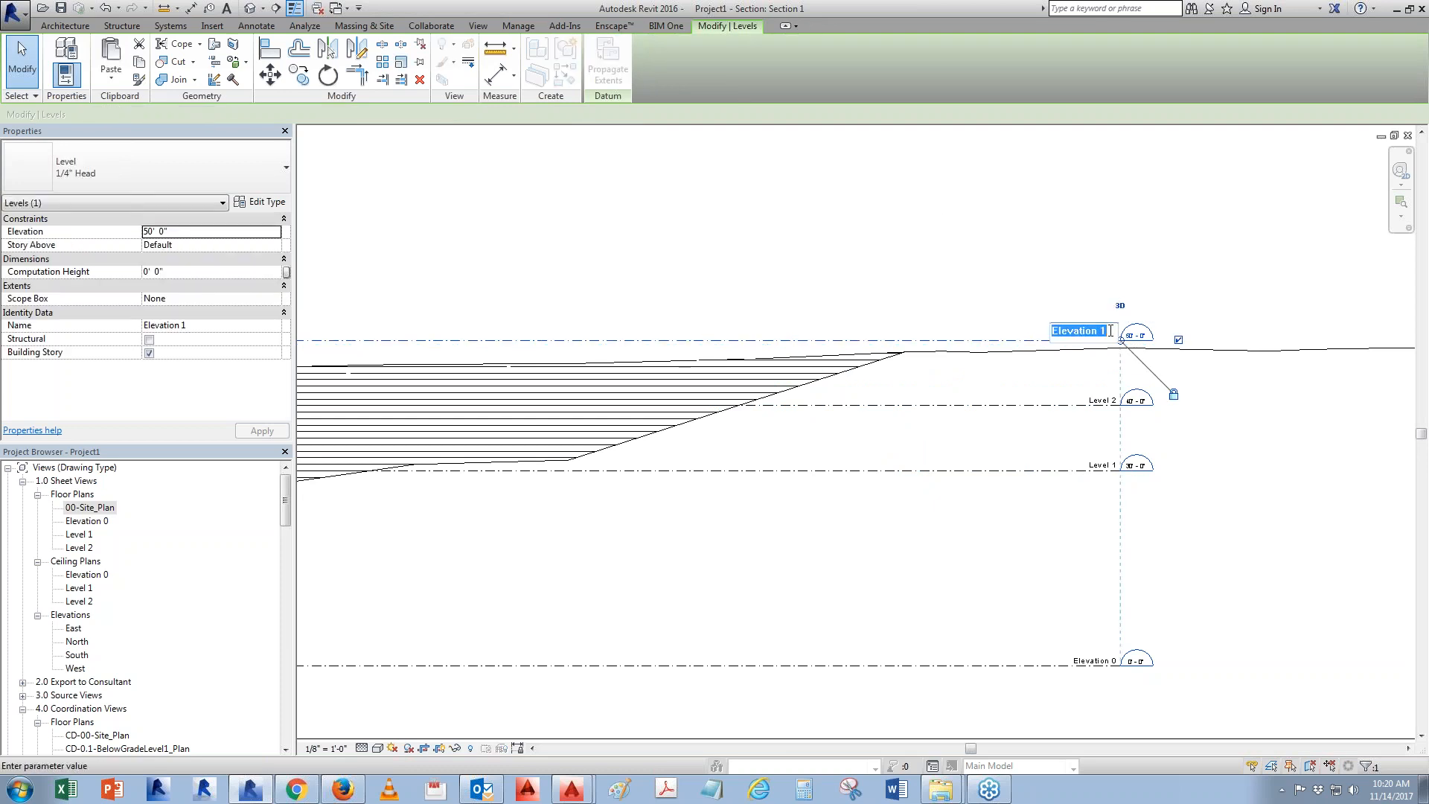
{"action": "type", "text": "Level 3"}
{"action": "key", "text": "Return"}
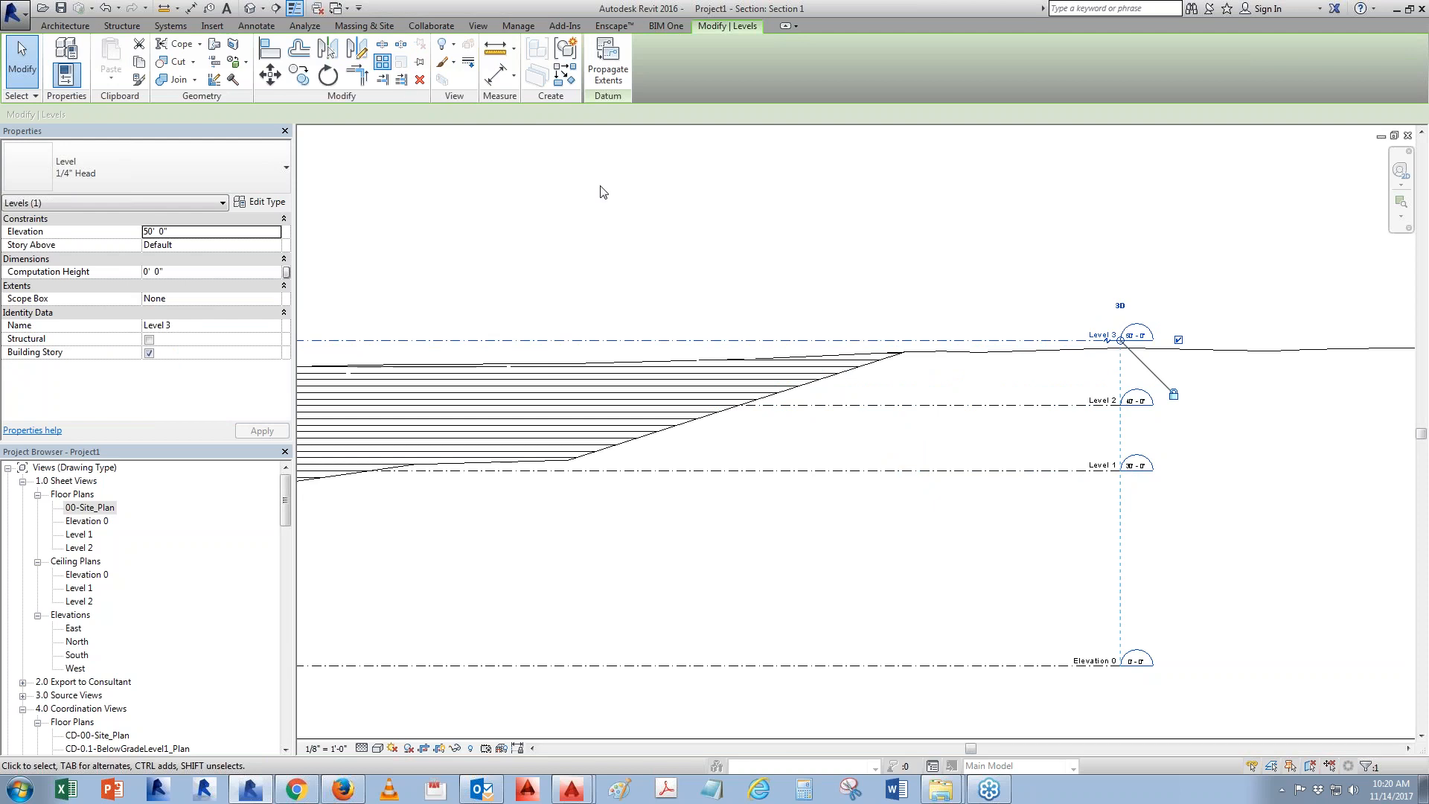
Array Level 3 upward at 10' spacing with a count of 12
{"action": "left_click", "coordinate": [382, 61]}
{"action": "left_click", "coordinate": [1019, 387]}
{"action": "left_click", "coordinate": [1024, 320]}
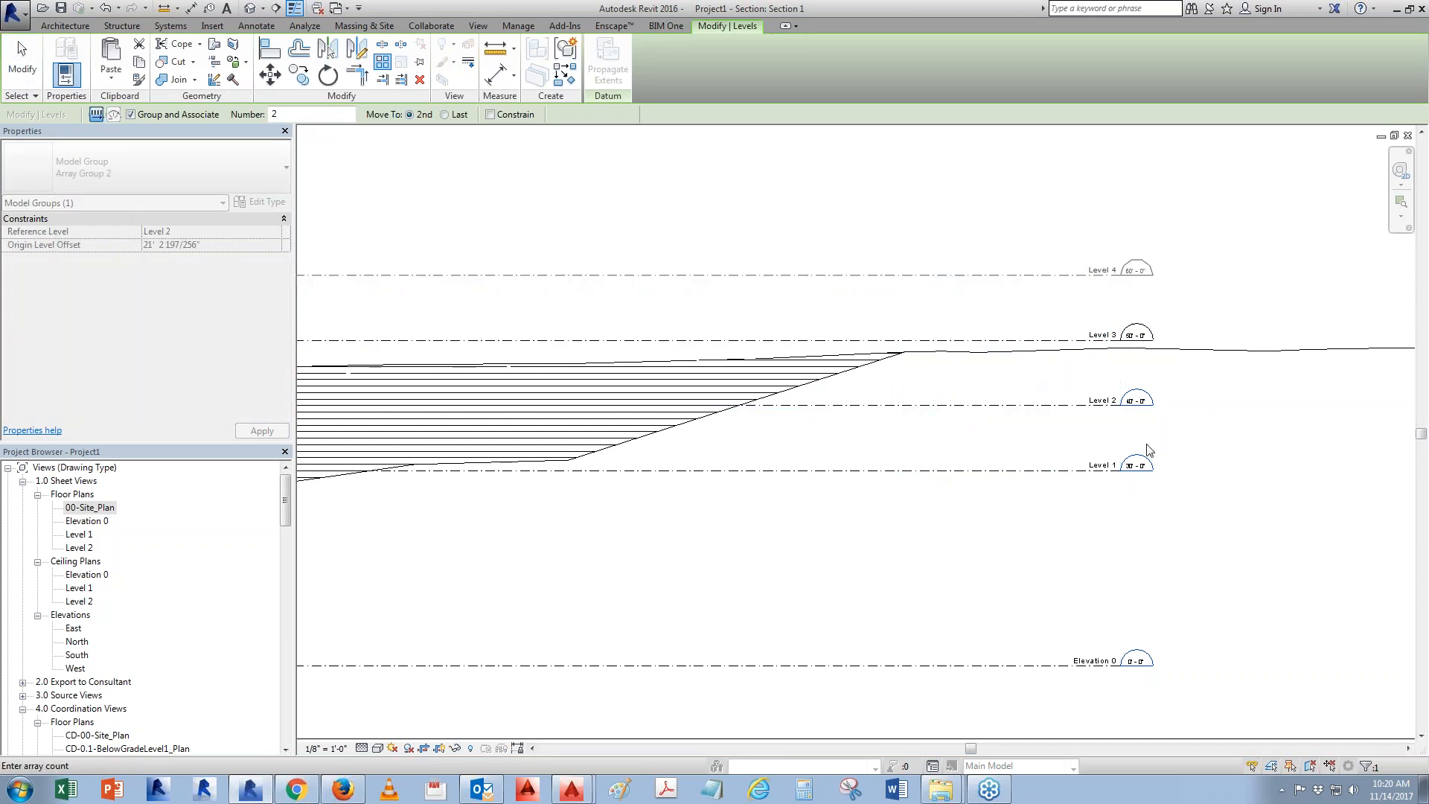
{"action": "scroll", "coordinate": [1219, 573], "scroll_direction": "down", "scroll_amount": 4}
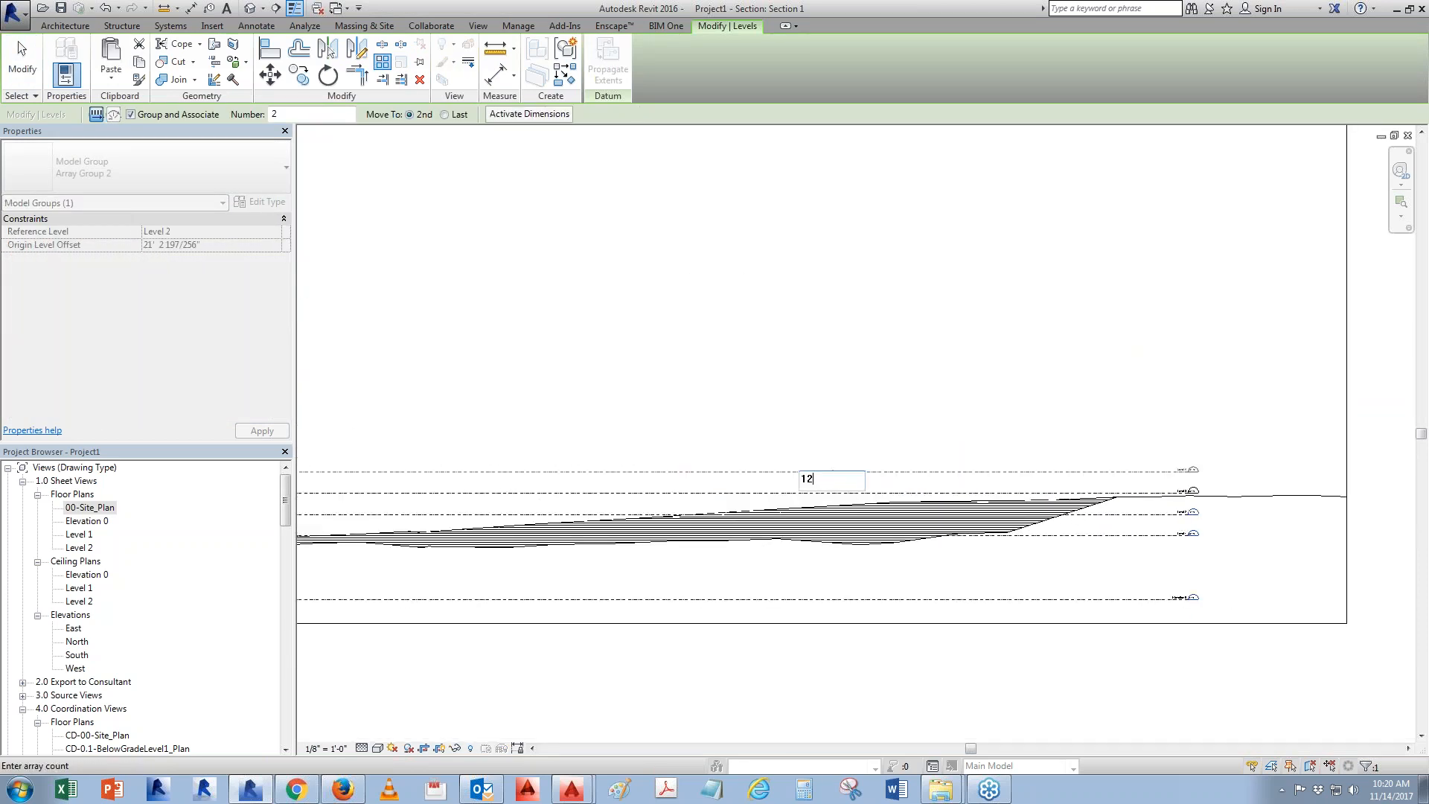
{"action": "type", "text": "12"}
{"action": "key", "text": "Return"}
{"action": "key", "text": "Escape"}
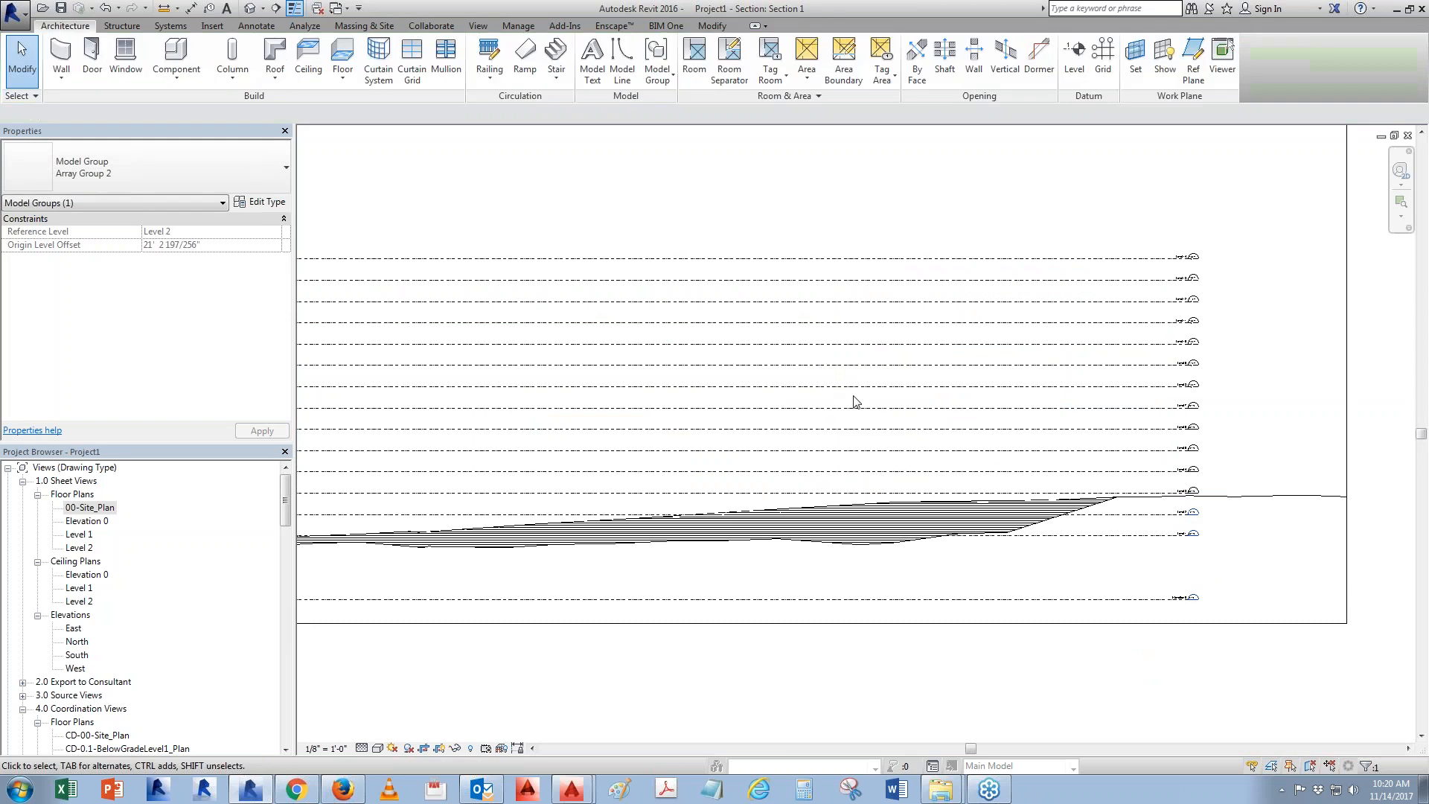
Change the count of the level array above Level 3 to 25
{"action": "left_click", "coordinate": [898, 264]}
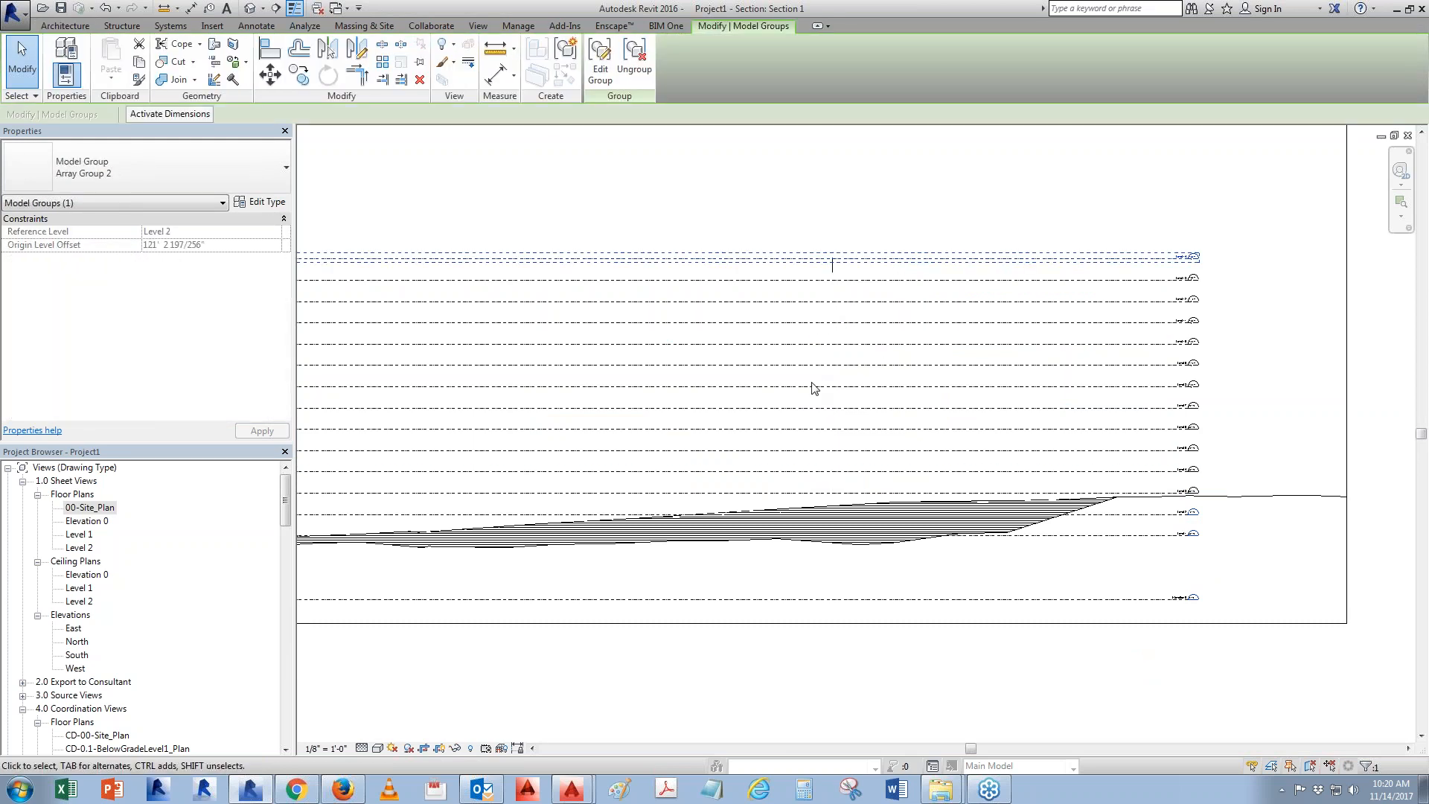
{"action": "key", "text": "Escape"}
{"action": "scroll", "coordinate": [1001, 450], "scroll_direction": "down", "scroll_amount": 3}
{"action": "left_click", "coordinate": [1053, 330]}
{"action": "scroll", "coordinate": [882, 401], "scroll_direction": "up", "scroll_amount": 2}
{"action": "key", "text": "Escape"}
{"action": "left_click", "coordinate": [932, 303]}
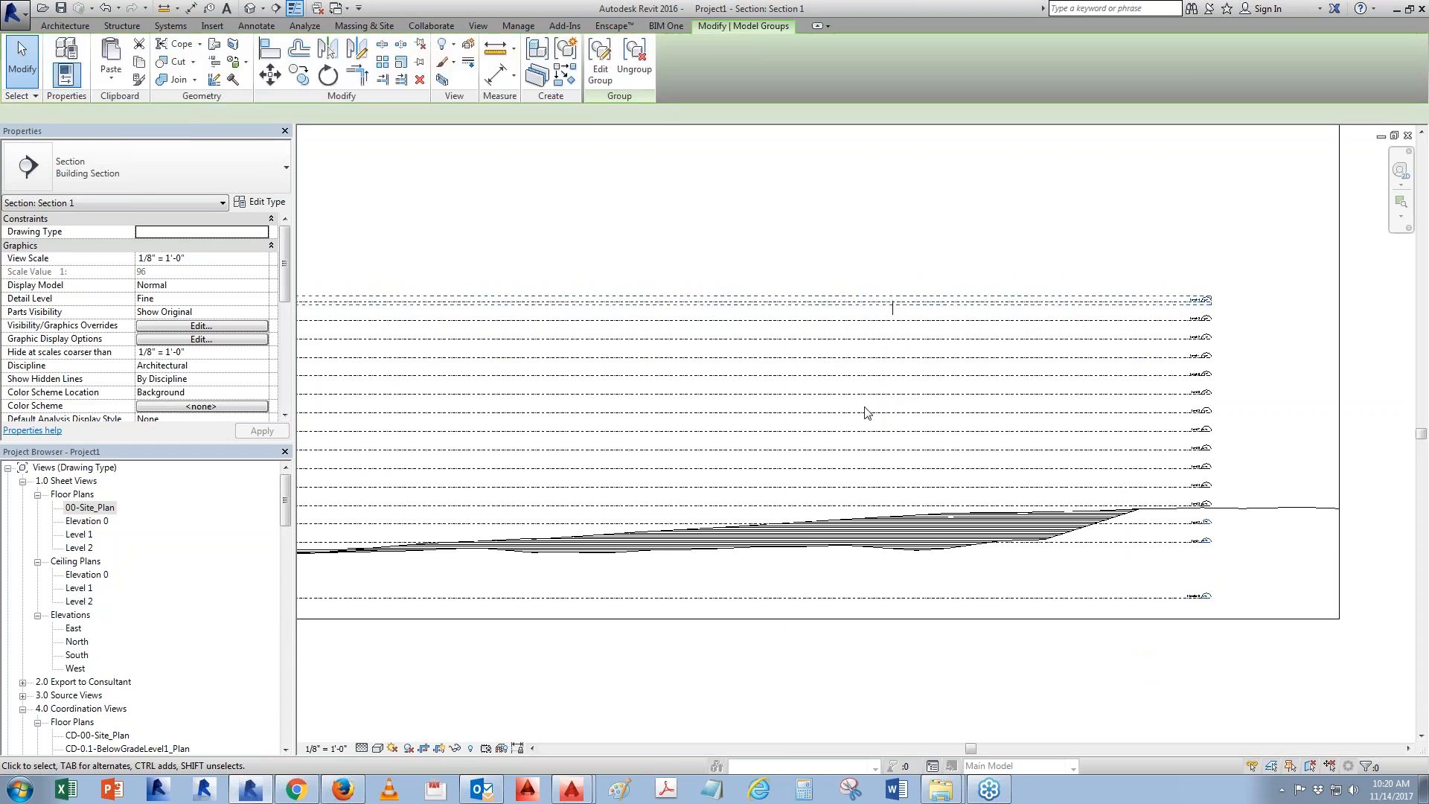
{"action": "scroll", "coordinate": [885, 415], "scroll_direction": "down", "scroll_amount": 2}
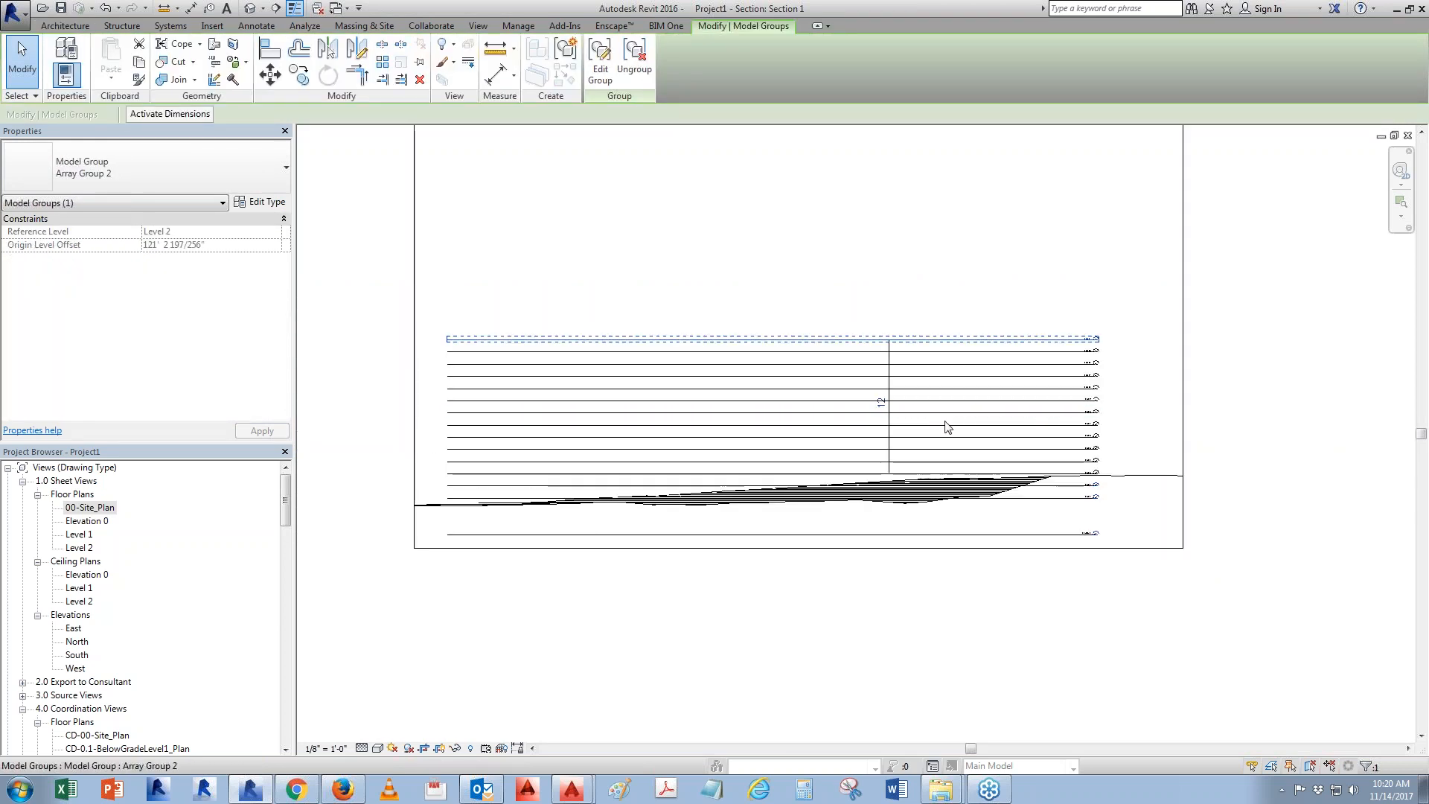
{"action": "left_click", "coordinate": [883, 405]}
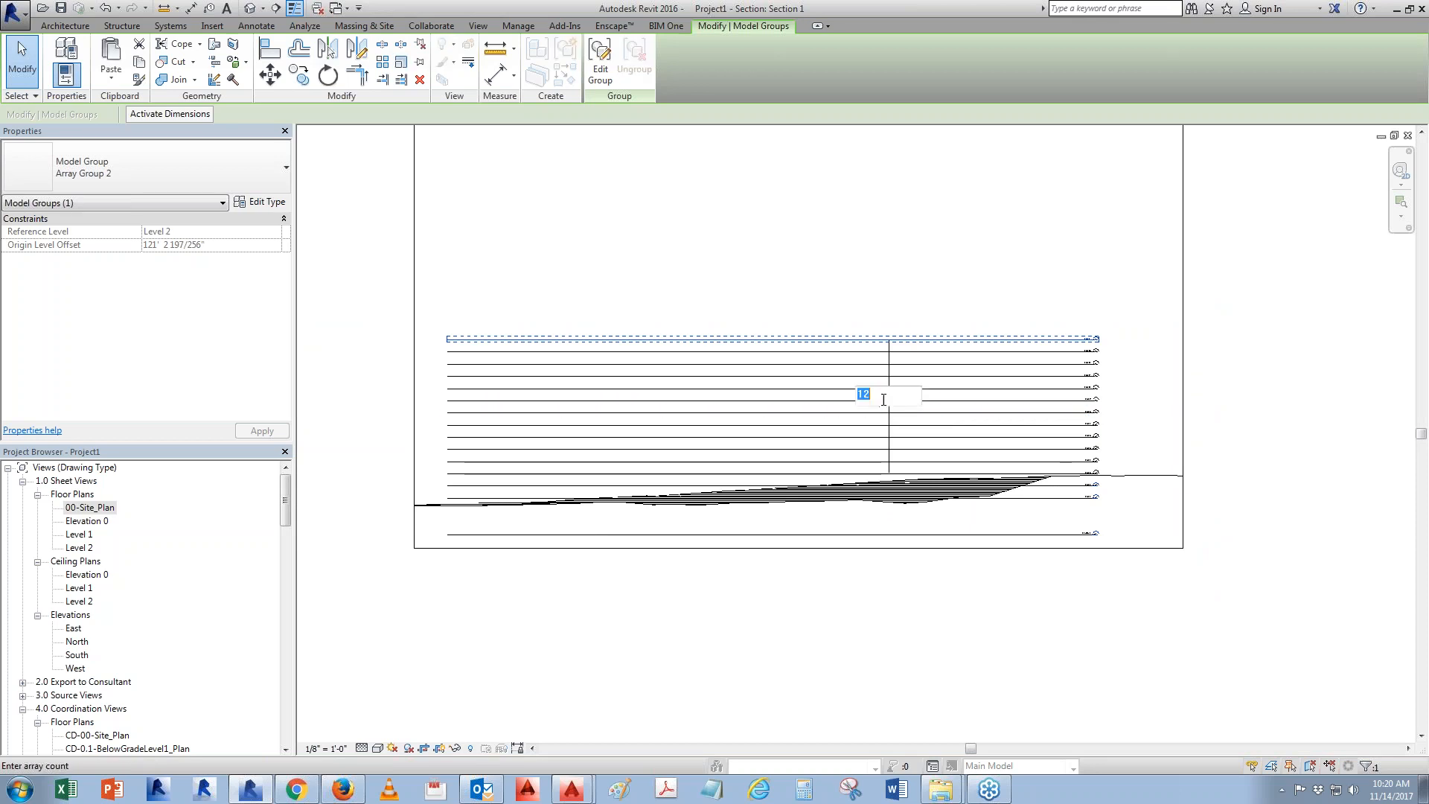
{"action": "type", "text": "25"}
{"action": "key", "text": "Return"}
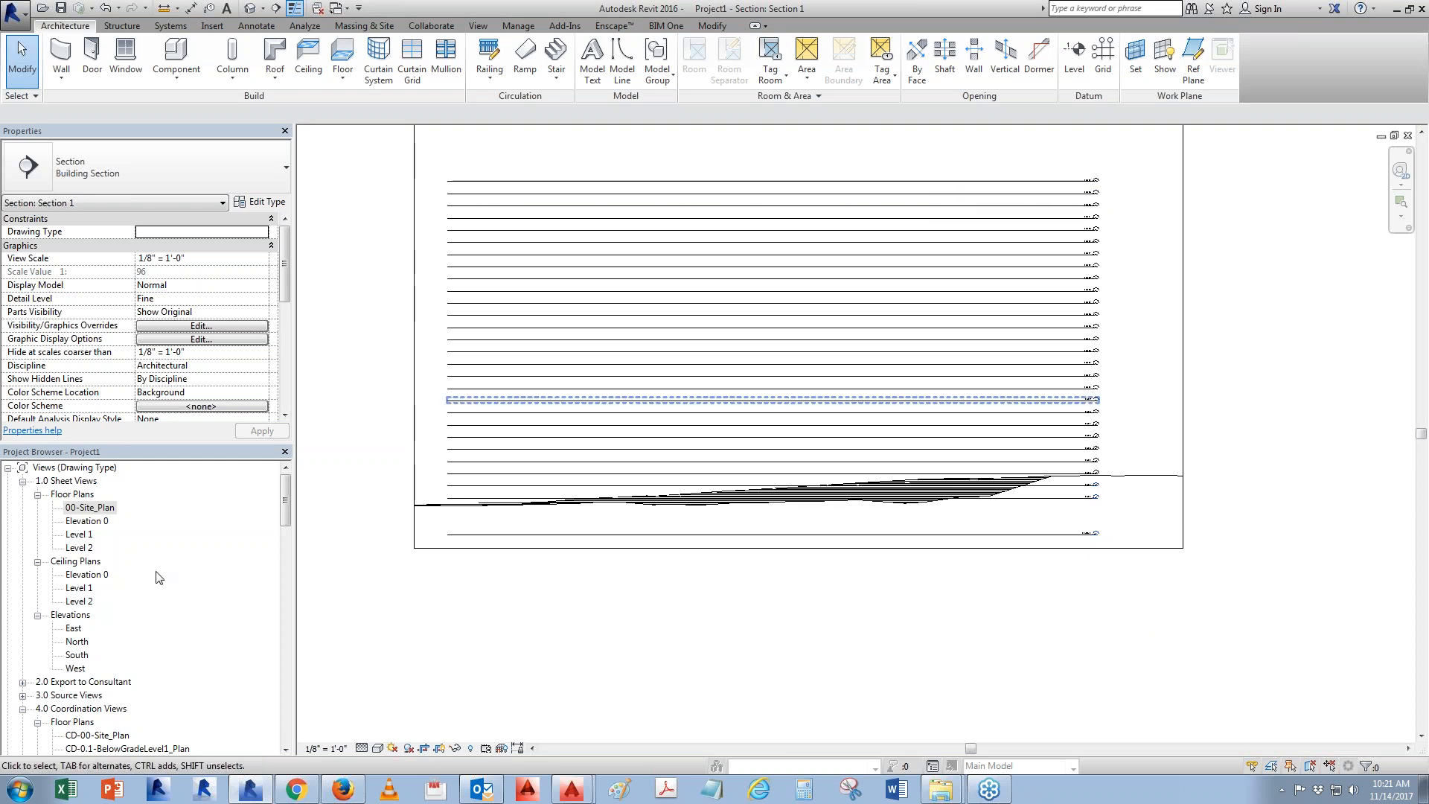
Compare the 00-Site_Plan and Level 1 floor plans, and check Level 1's display model options and visibility/graphic overrides
{"action": "double_click", "coordinate": [90, 507]}
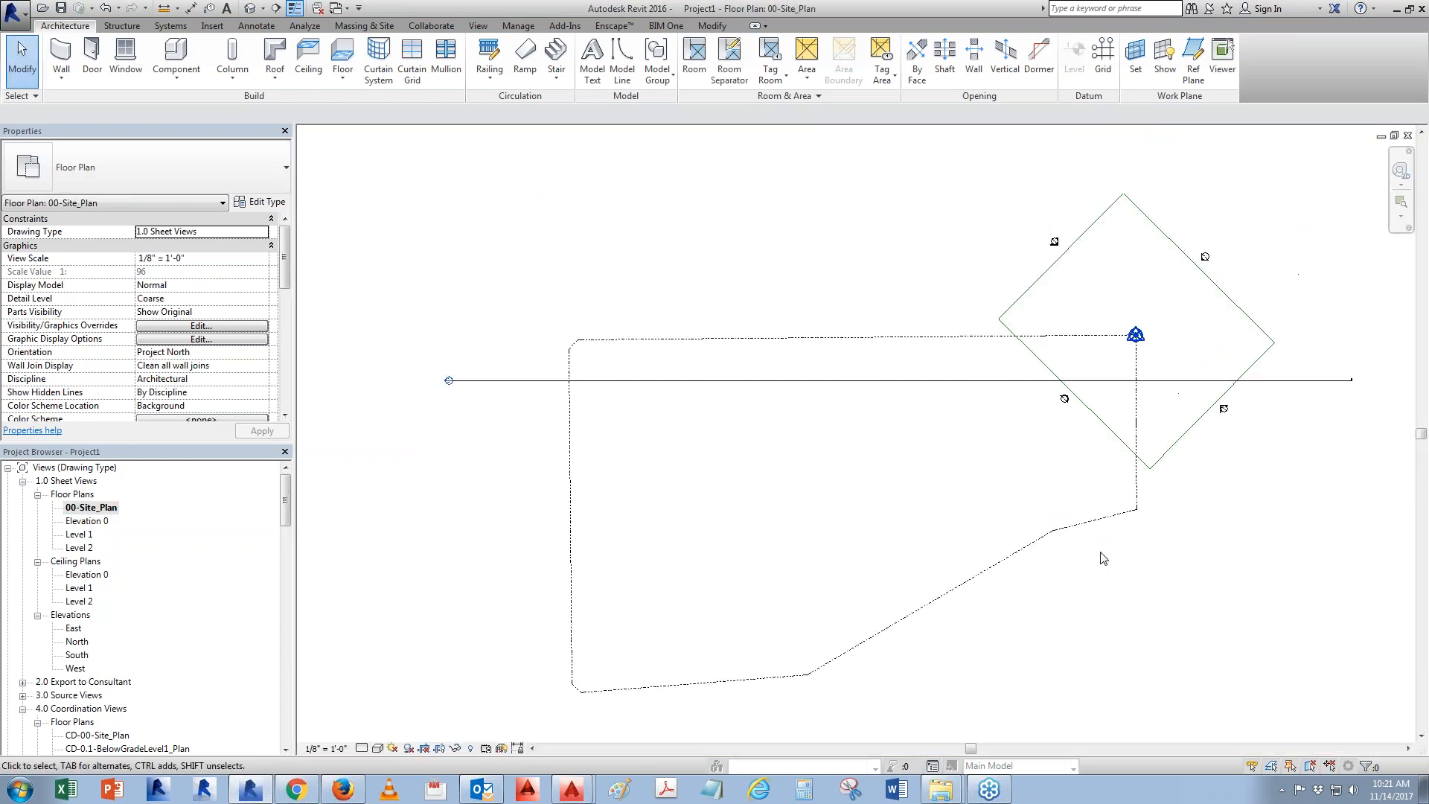
{"action": "middle_click_drag", "start_coordinate": [1100, 630], "coordinate": [1107, 595]}
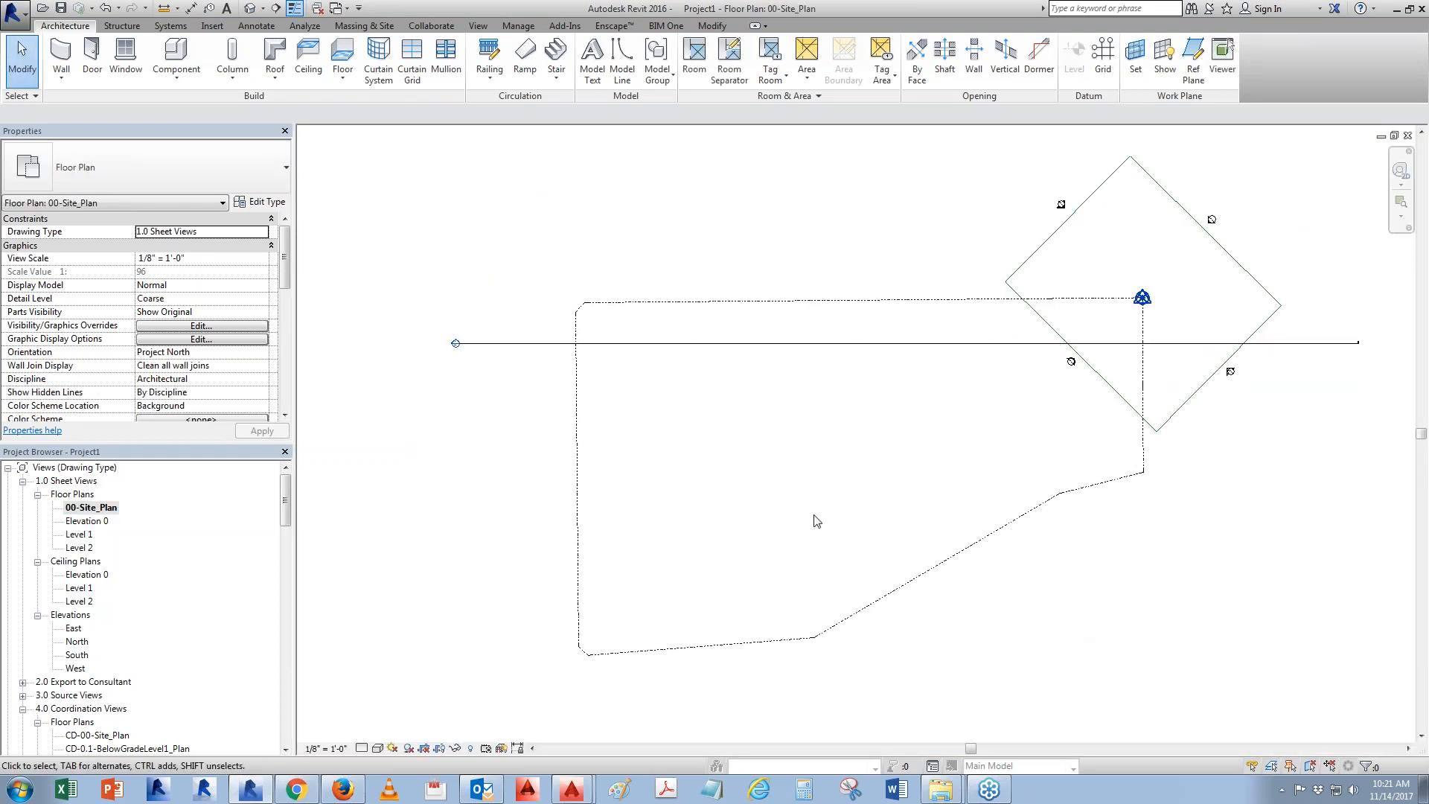
{"action": "double_click", "coordinate": [96, 536]}
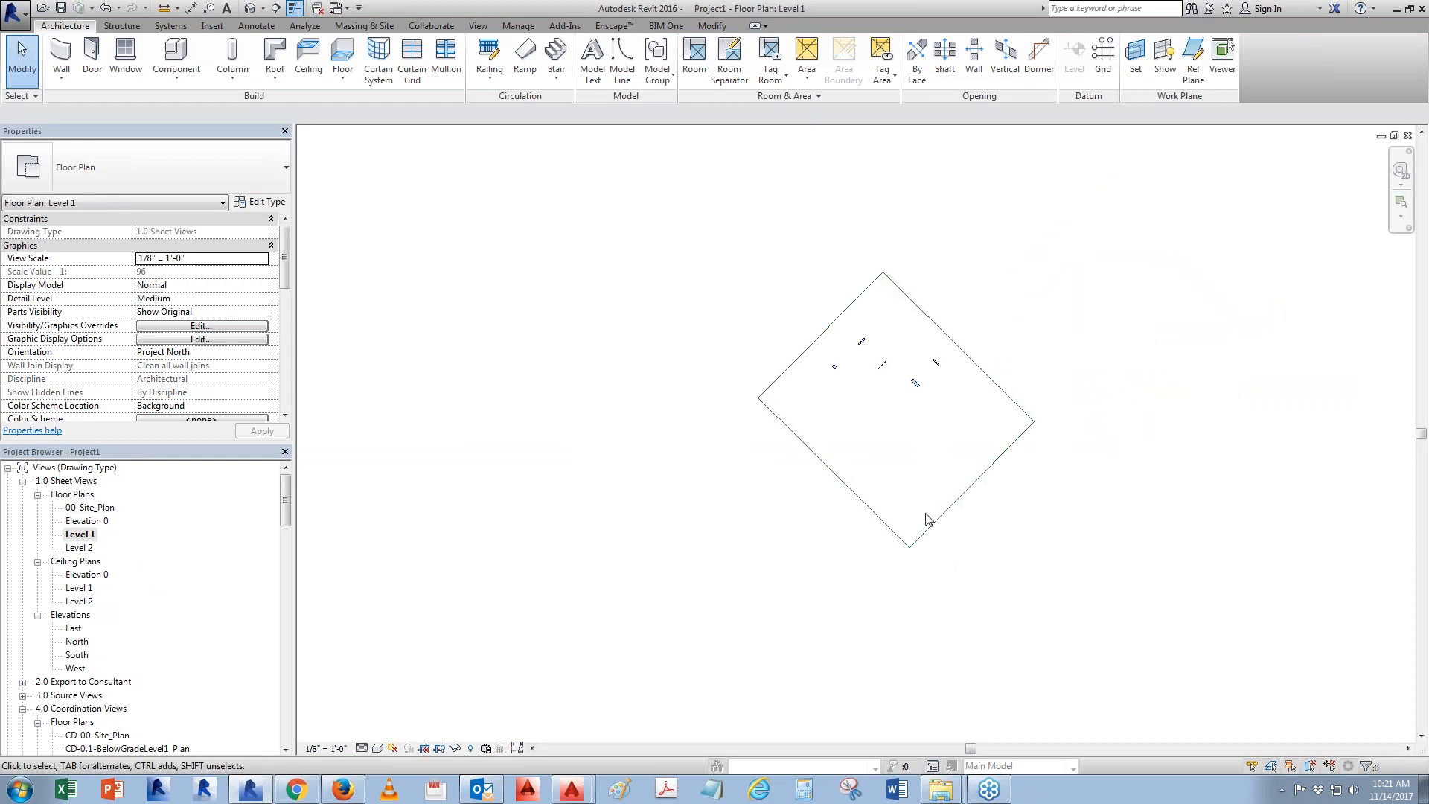
{"action": "left_click", "coordinate": [264, 286]}
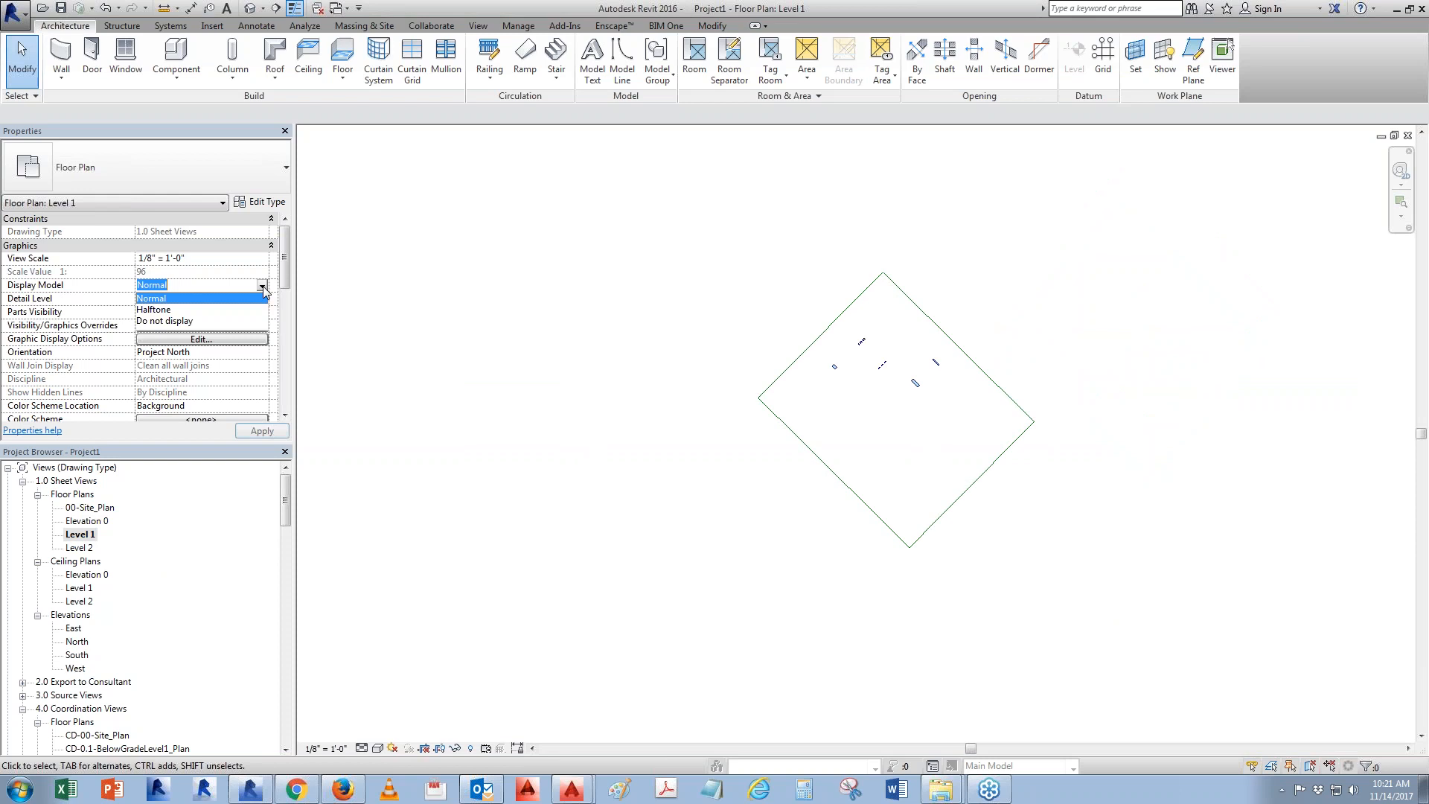
{"action": "left_click", "coordinate": [263, 288]}
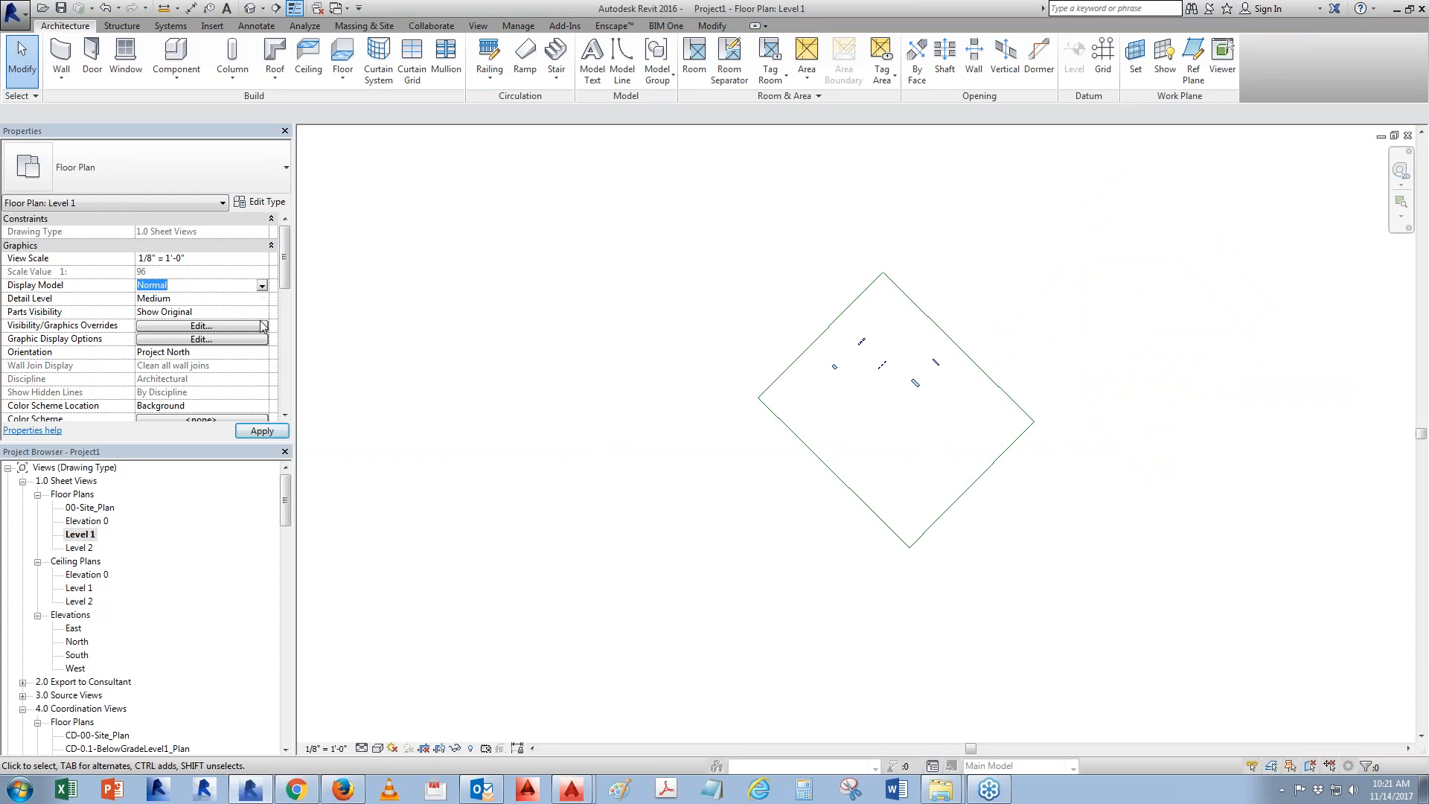
{"action": "key", "text": "v"}
{"action": "key", "text": "g"}
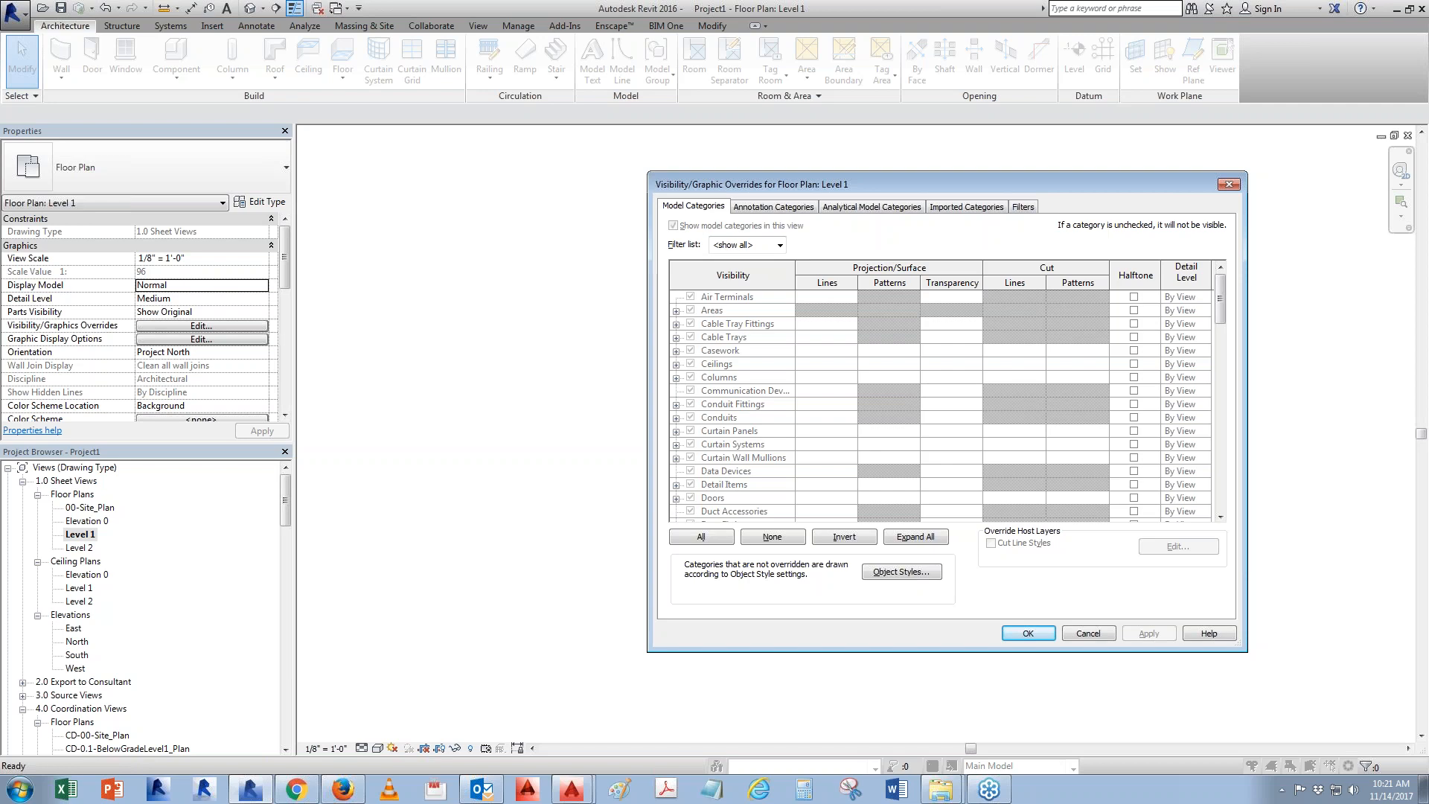
{"action": "key", "text": "Escape"}
Turn on imported categories in the 00-Site_Plan floor plan so the COV - OPEN DATA-REVIT.dwg import is shown
{"action": "double_click", "coordinate": [92, 509]}
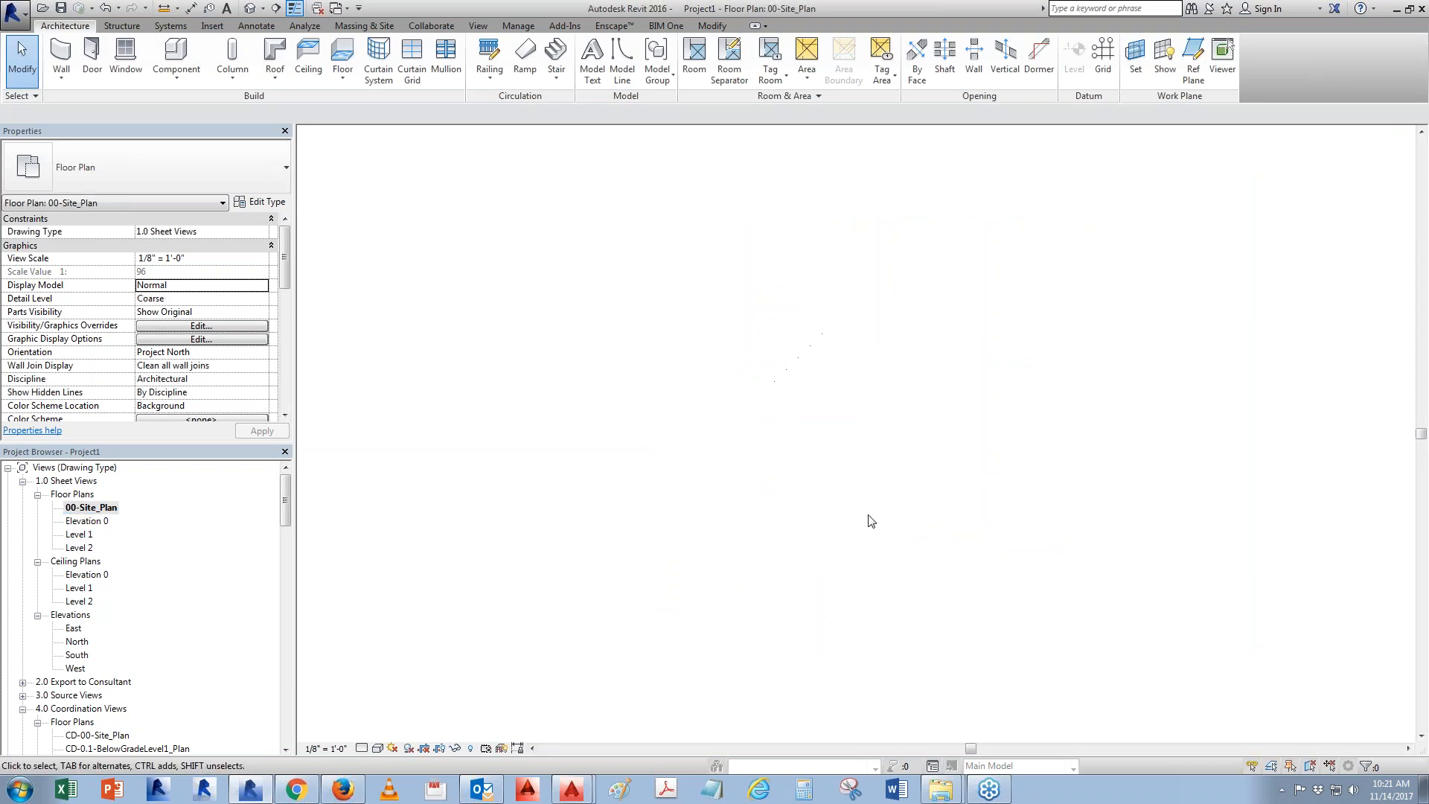
{"action": "scroll", "coordinate": [779, 520], "scroll_direction": "down", "scroll_amount": 3}
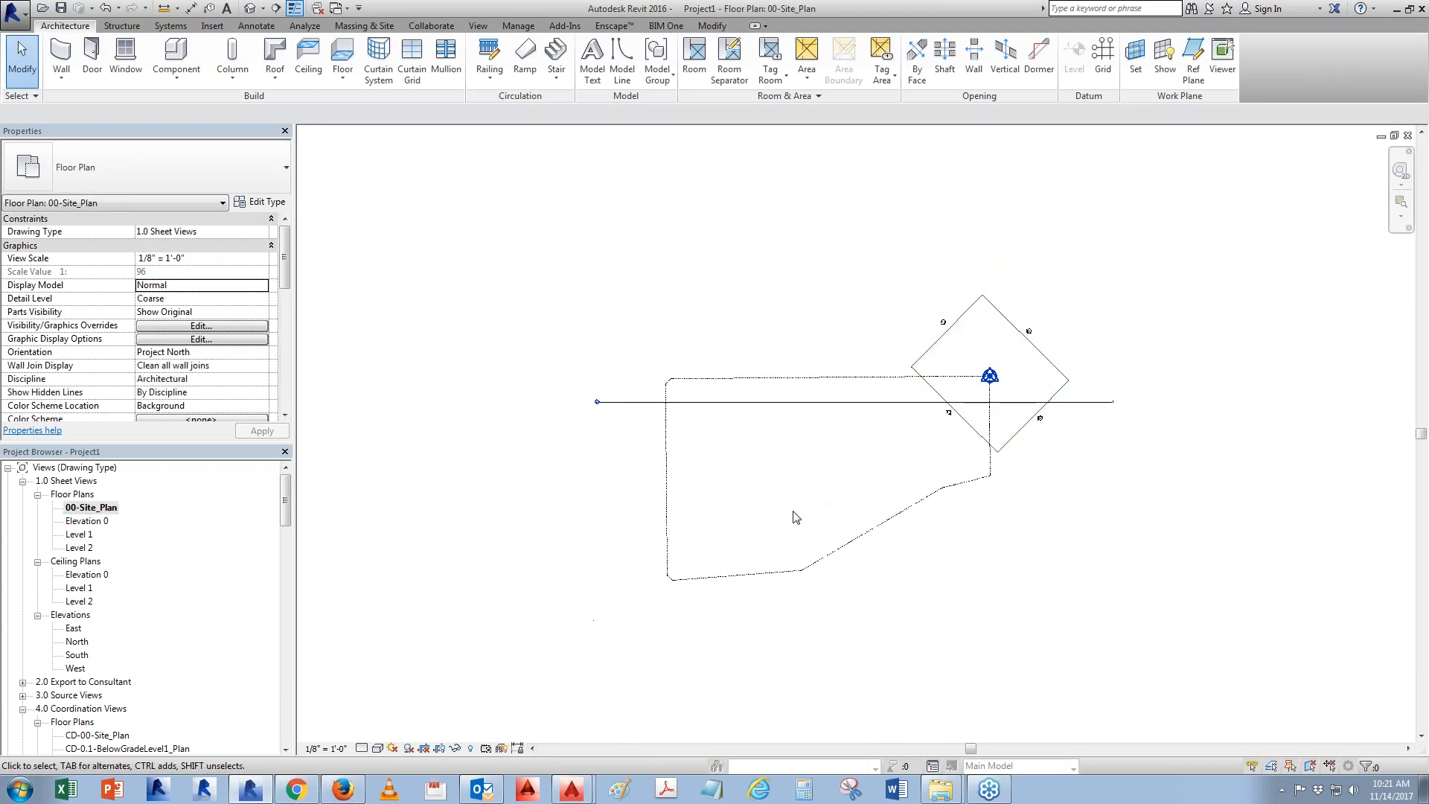
{"action": "key", "text": "v"}
{"action": "key", "text": "g"}
{"action": "left_click", "coordinate": [1025, 208]}
{"action": "left_click", "coordinate": [966, 206]}
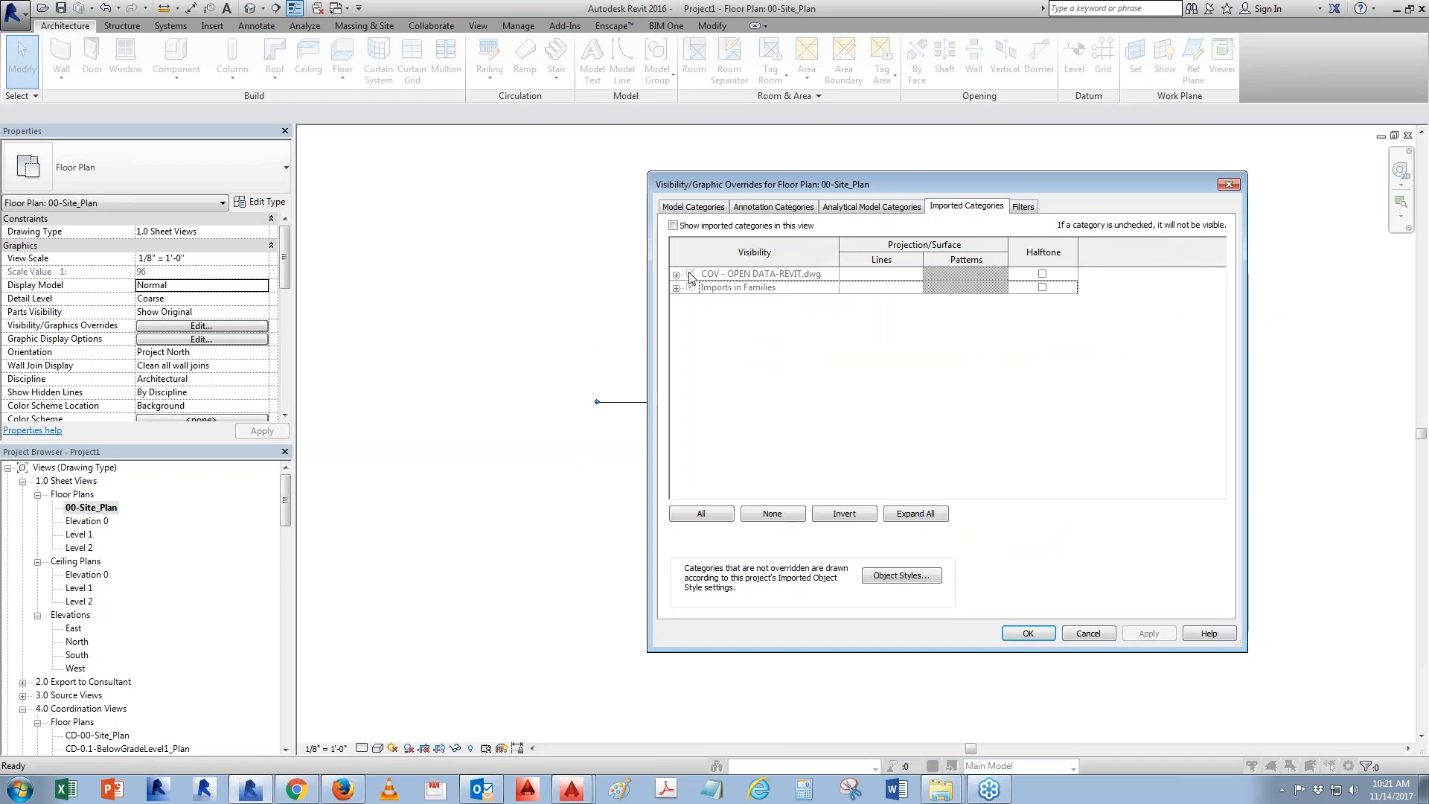
{"action": "left_click", "coordinate": [674, 226]}
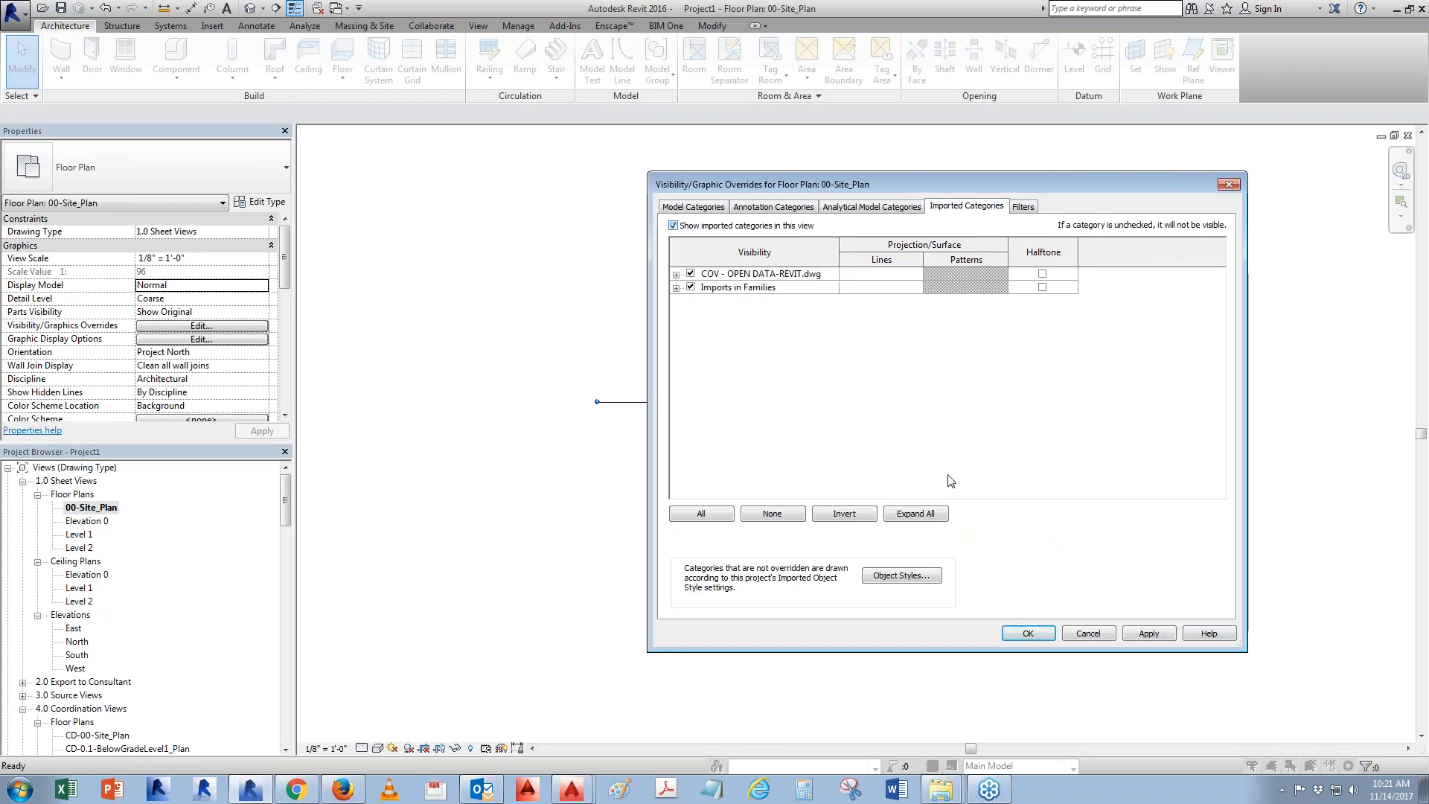
{"action": "left_click", "coordinate": [1028, 632]}
{"action": "left_click", "coordinate": [1037, 485]}
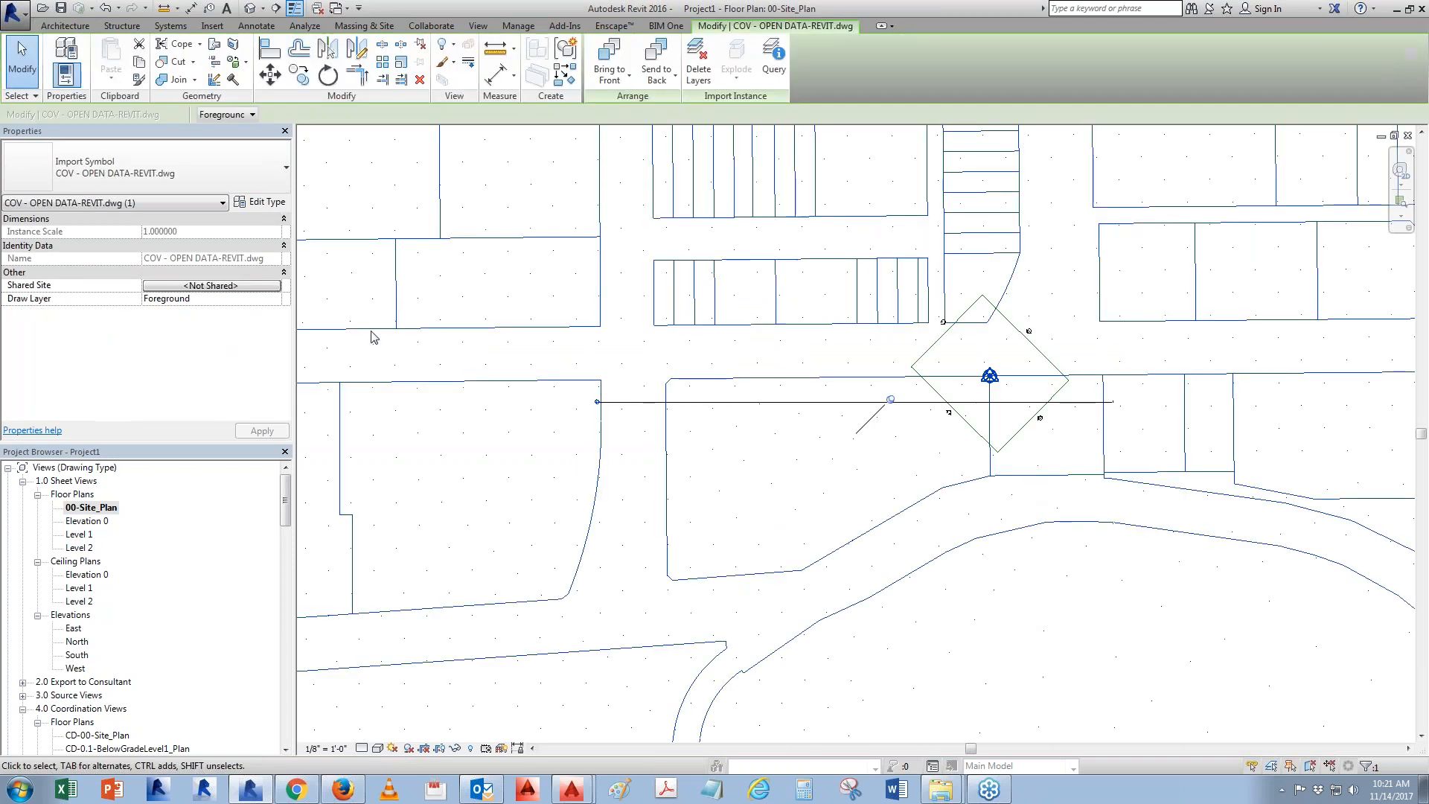
{"action": "left_click", "coordinate": [1009, 507]}
{"action": "left_click", "coordinate": [968, 489]}
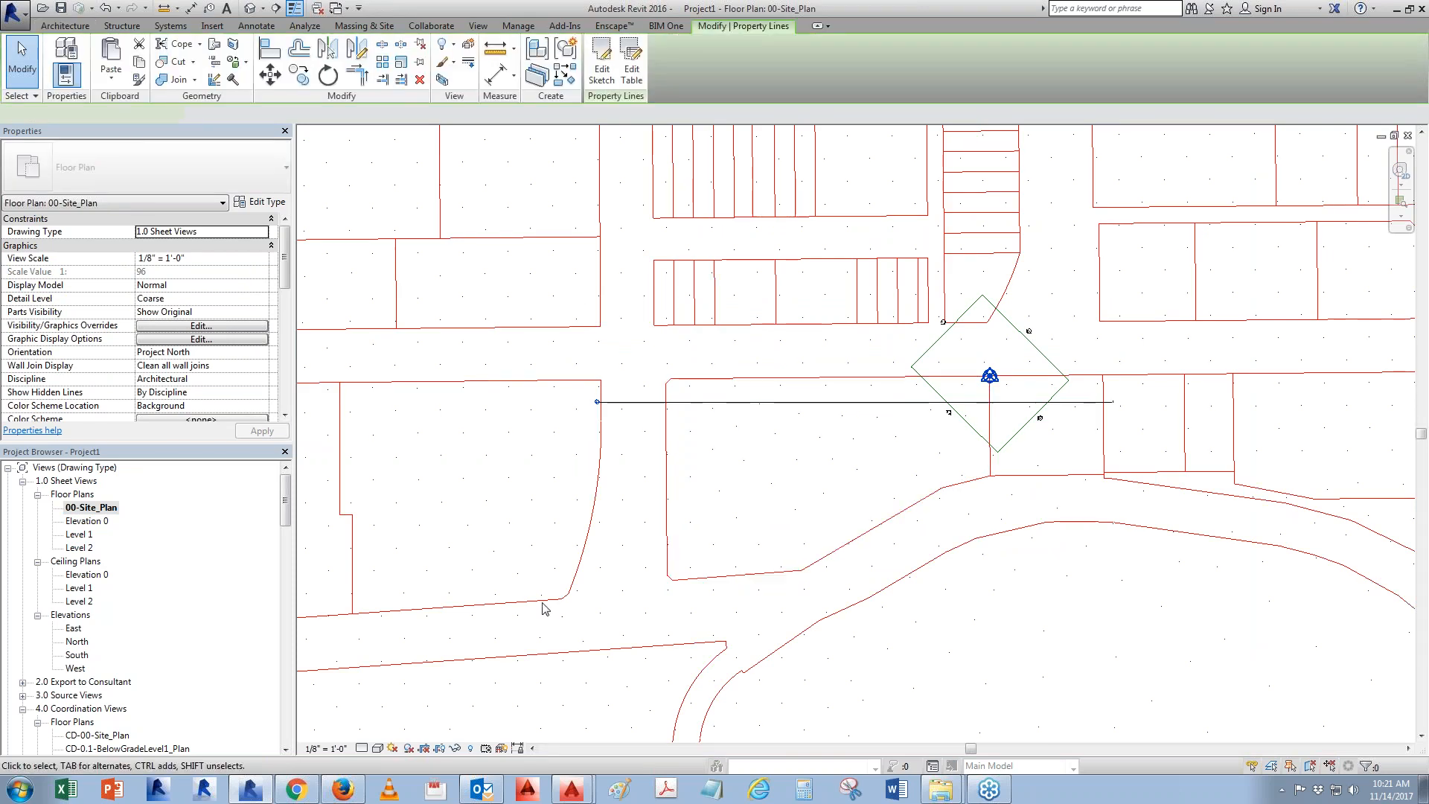
Open the Level 1 floor plan and set its view template to <None>
{"action": "double_click", "coordinate": [79, 535]}
{"action": "left_click", "coordinate": [950, 510]}
{"action": "scroll", "coordinate": [916, 512], "scroll_direction": "down", "scroll_amount": 3}
{"action": "key", "text": "v"}
{"action": "key", "text": "g"}
{"action": "key", "text": "Escape"}
{"action": "key", "text": "Escape"}
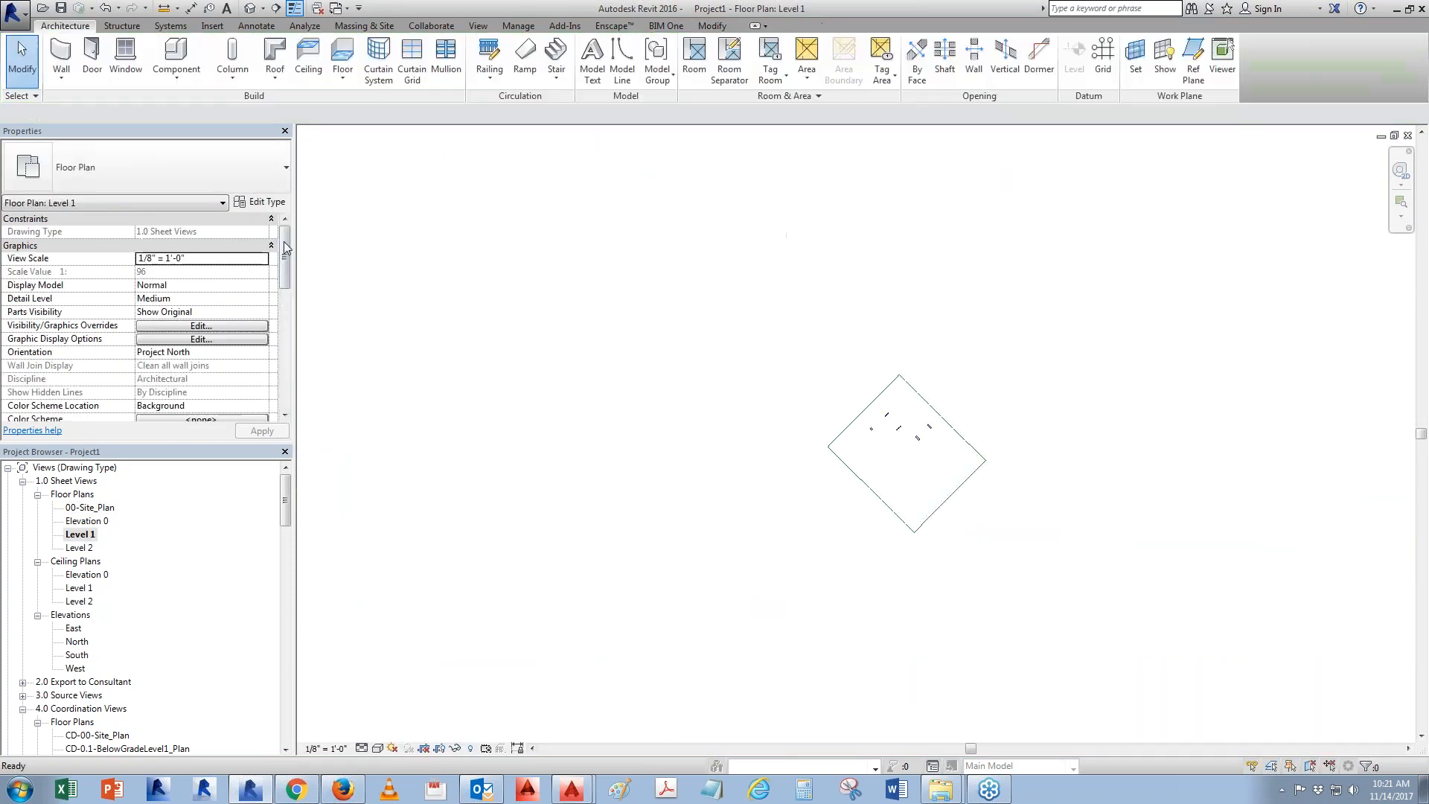
{"action": "scroll", "coordinate": [221, 337], "scroll_direction": "down", "scroll_amount": 5}
{"action": "left_click", "coordinate": [202, 312]}
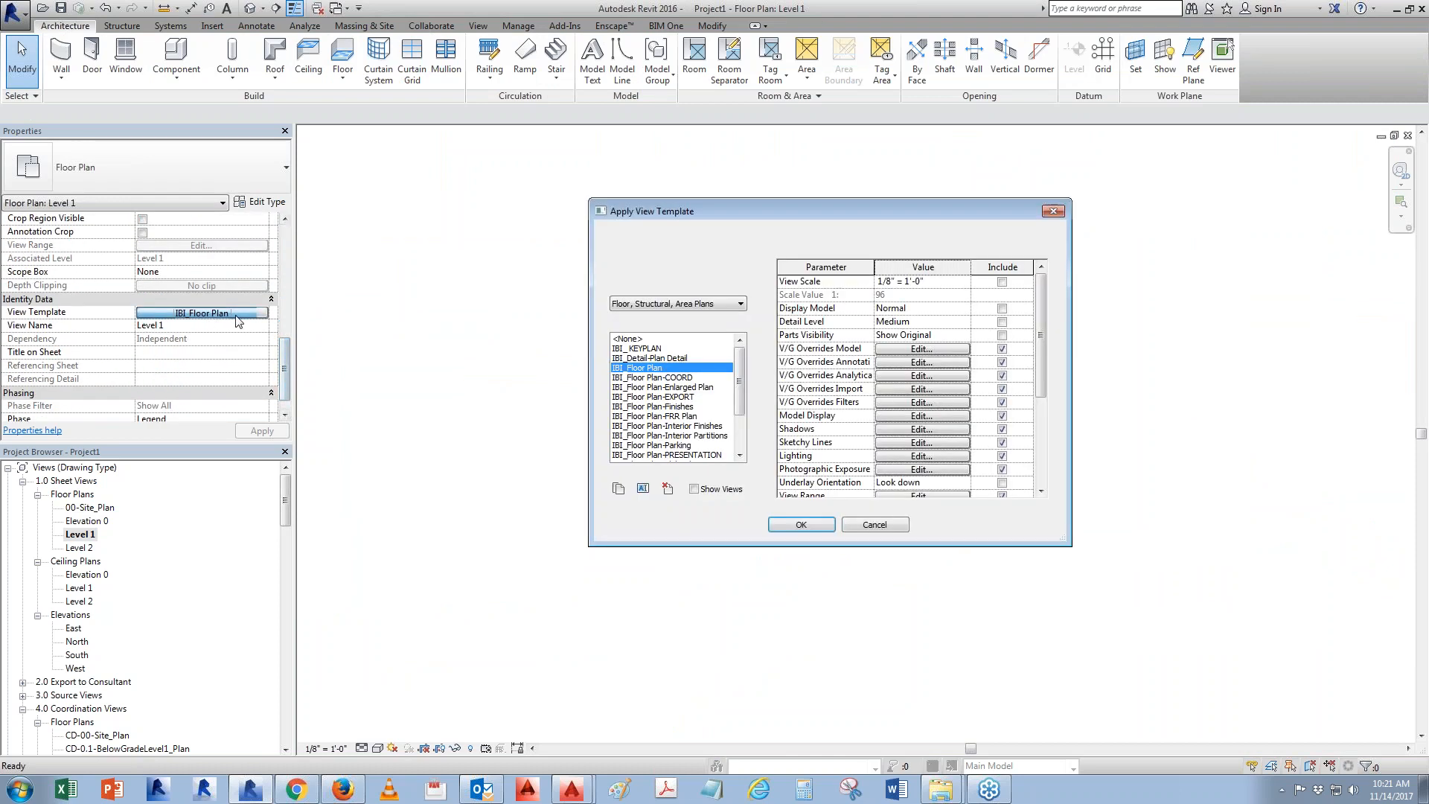
{"action": "left_click", "coordinate": [635, 344]}
{"action": "left_click", "coordinate": [818, 514]}
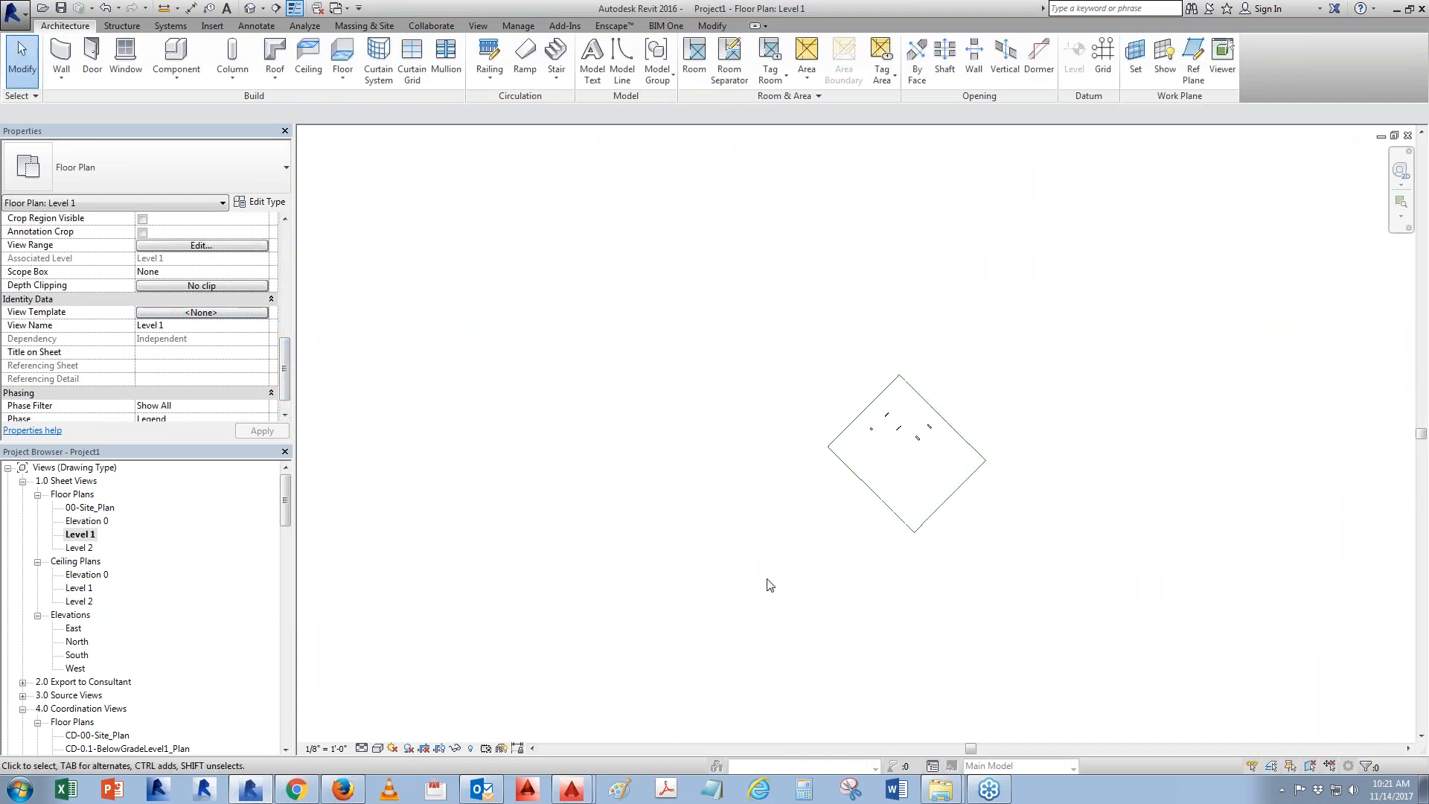
Turn on the site's property lines in the Level 1 floor plan's visibility/graphic overrides
{"action": "key", "text": "v"}
{"action": "key", "text": "g"}
{"action": "left_click", "coordinate": [740, 406]}
{"action": "key", "text": "s"}
{"action": "scroll", "coordinate": [741, 405], "scroll_direction": "down", "scroll_amount": 1}
{"action": "left_click", "coordinate": [676, 472]}
{"action": "left_click", "coordinate": [700, 471]}
{"action": "left_click", "coordinate": [1028, 634]}
{"action": "scroll", "coordinate": [911, 447], "scroll_direction": "up", "scroll_amount": 5}
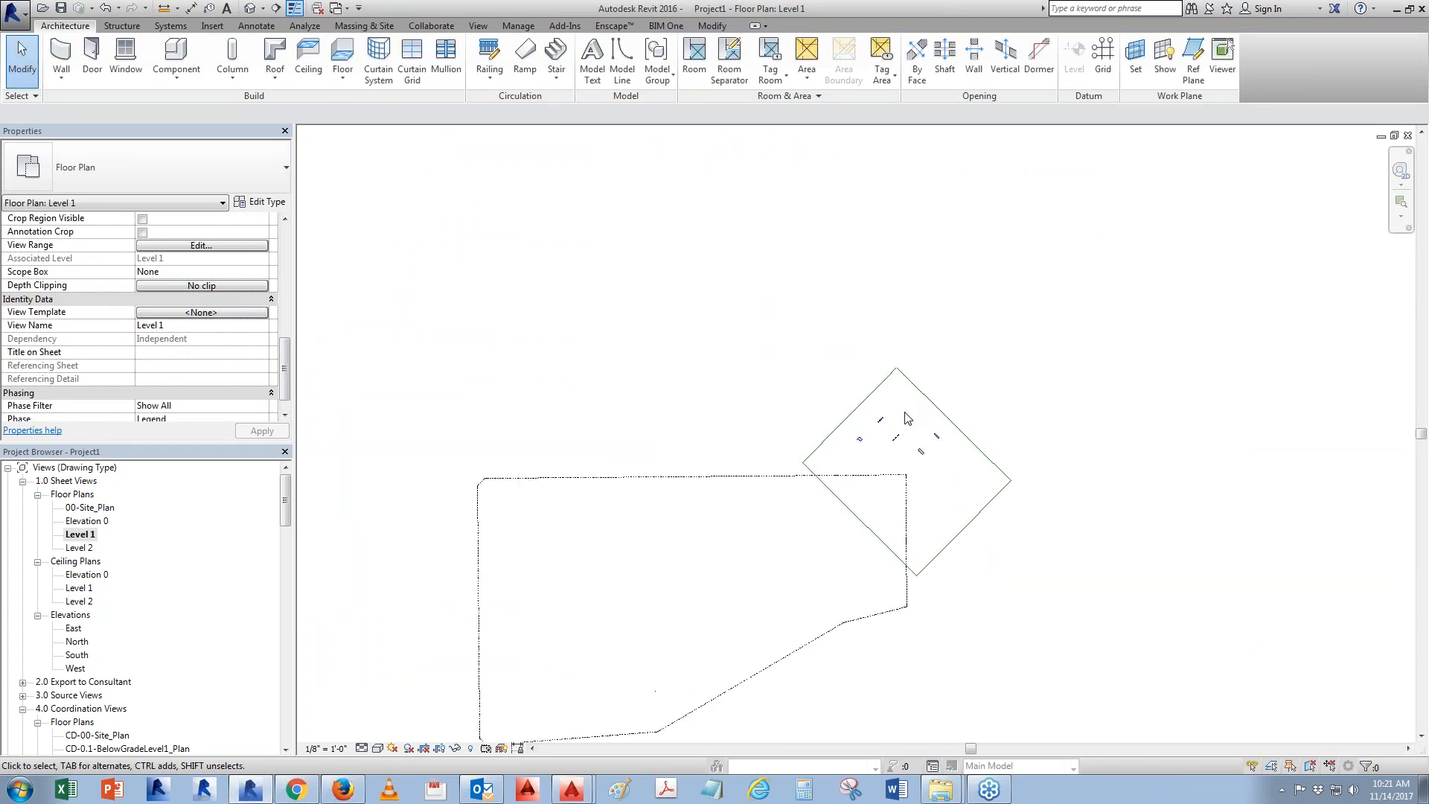
{"action": "scroll", "coordinate": [781, 414], "scroll_direction": "up", "scroll_amount": 1}
{"action": "middle_click_drag", "start_coordinate": [902, 537], "coordinate": [1037, 390]}
{"action": "scroll", "coordinate": [1096, 375], "scroll_direction": "down", "scroll_amount": 6}
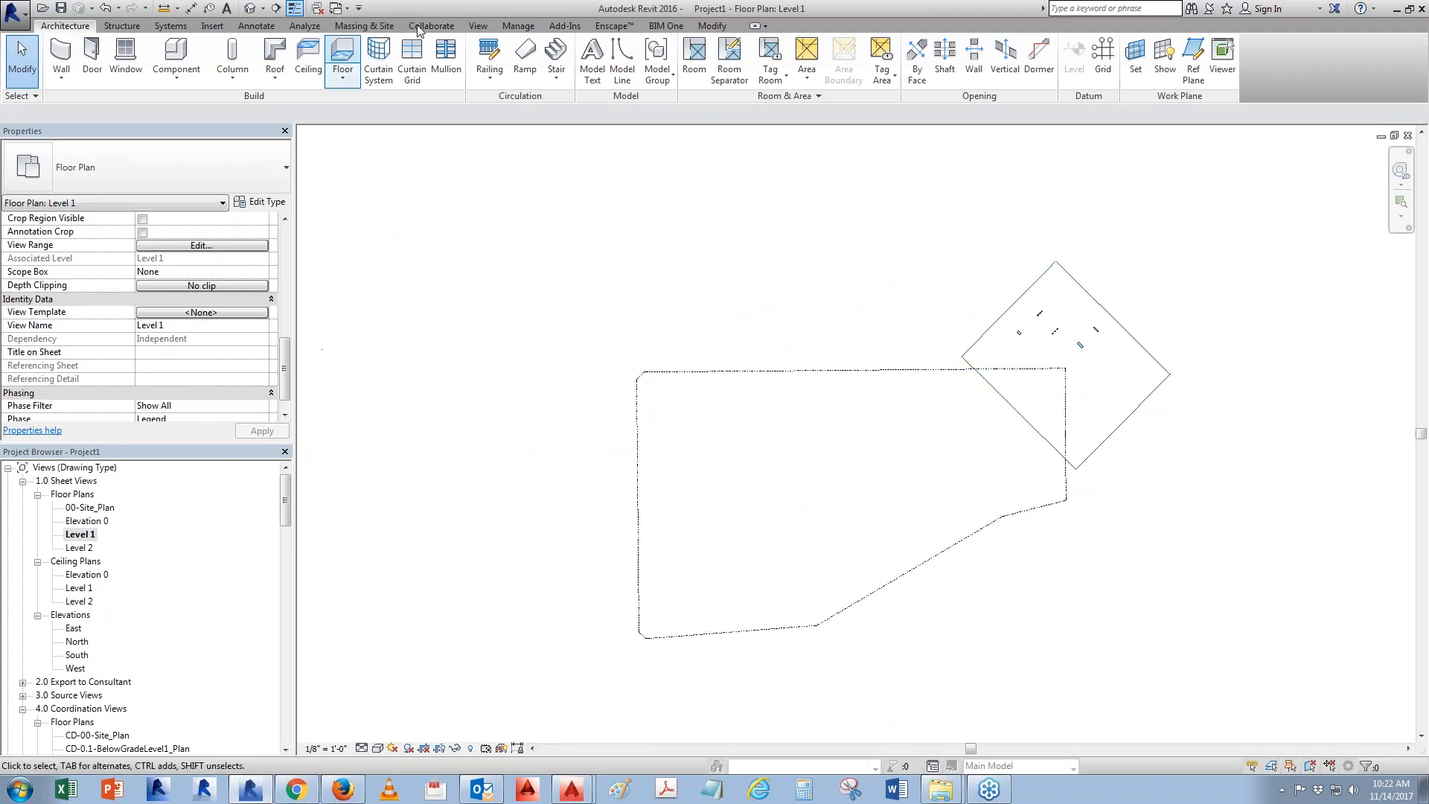
Turn on mass display and start an in-place mass named Tower1 in the Level 1 floor plan
{"action": "left_click", "coordinate": [364, 25]}
{"action": "left_click", "coordinate": [84, 77]}
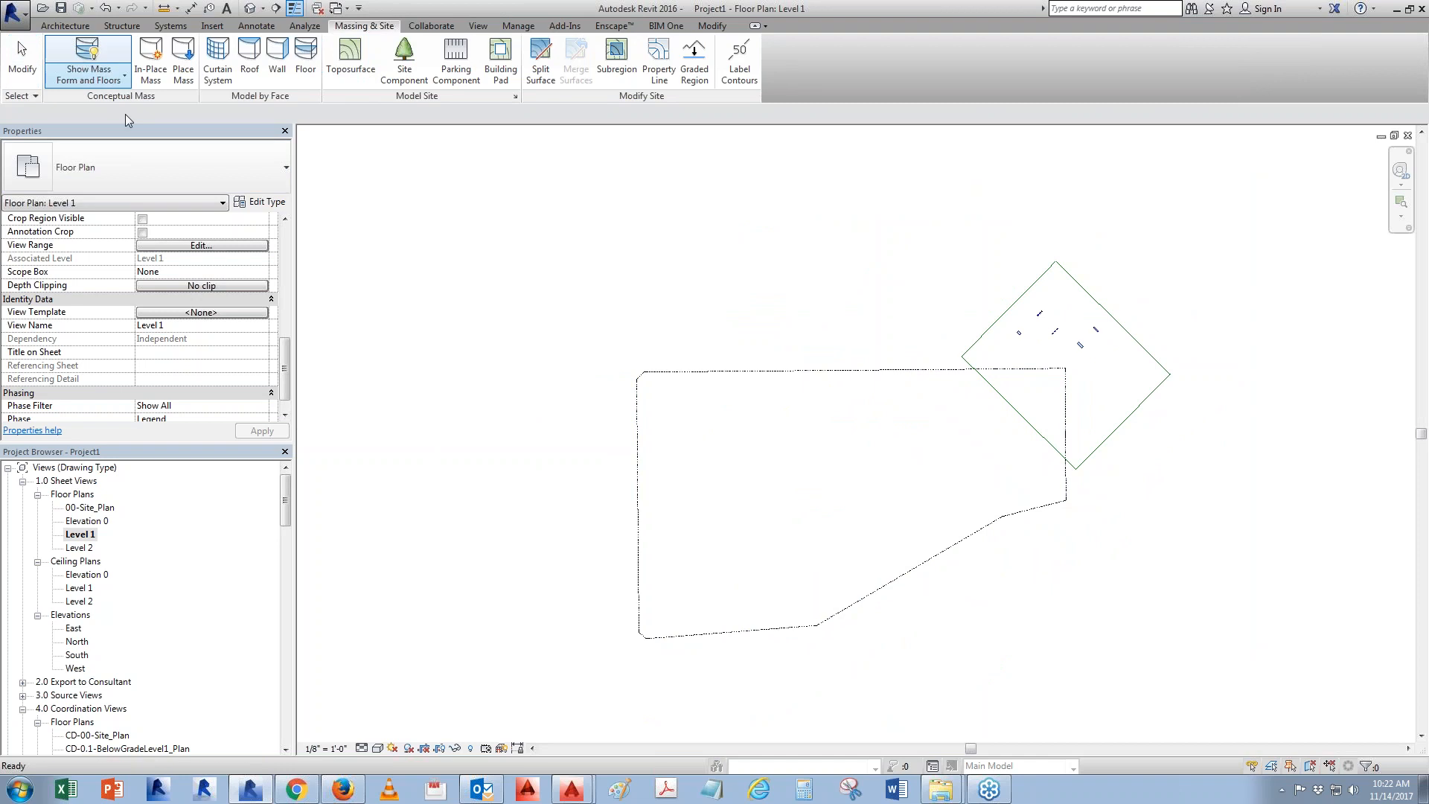
{"action": "left_click", "coordinate": [151, 62]}
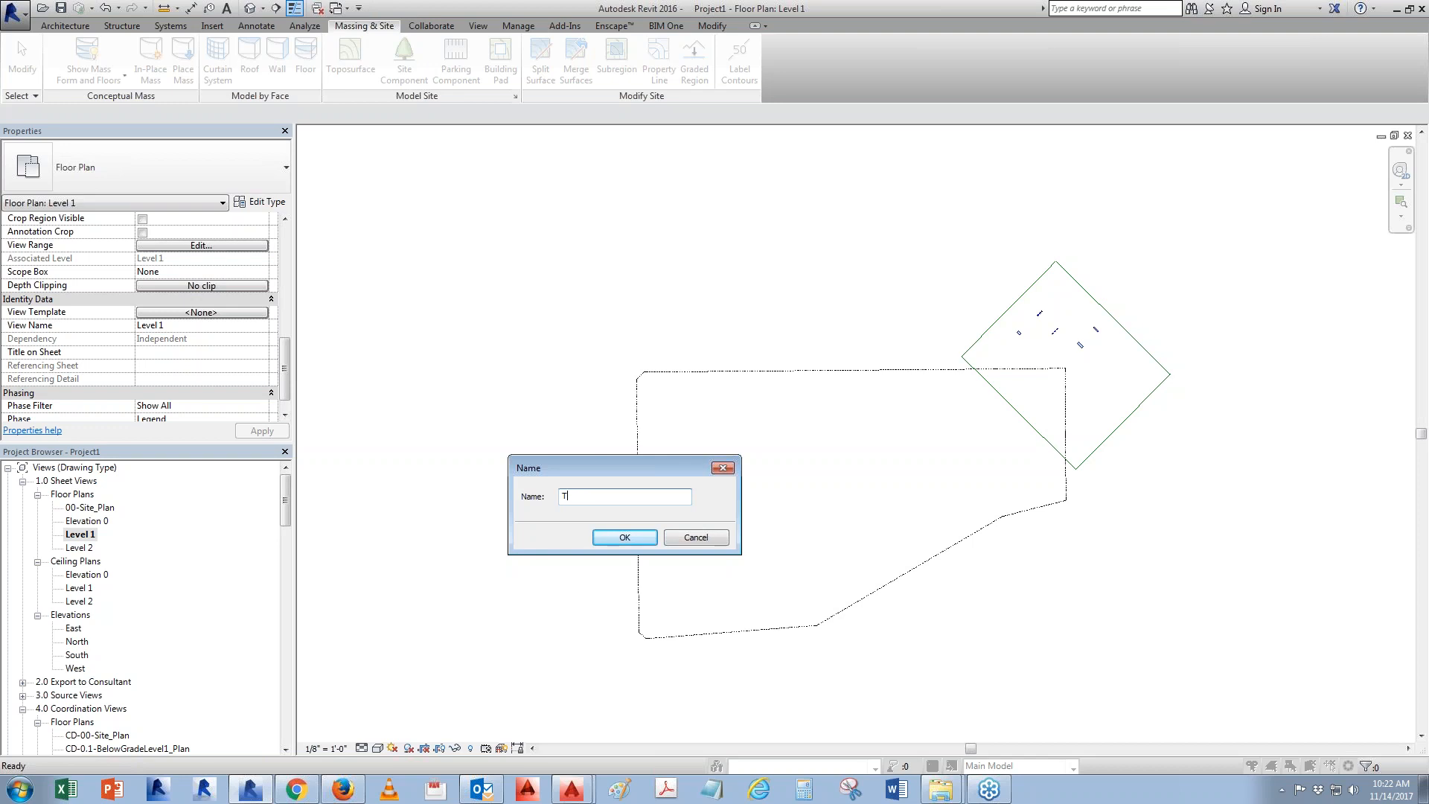
{"action": "type", "text": "Tower1"}
{"action": "left_click", "coordinate": [625, 537]}
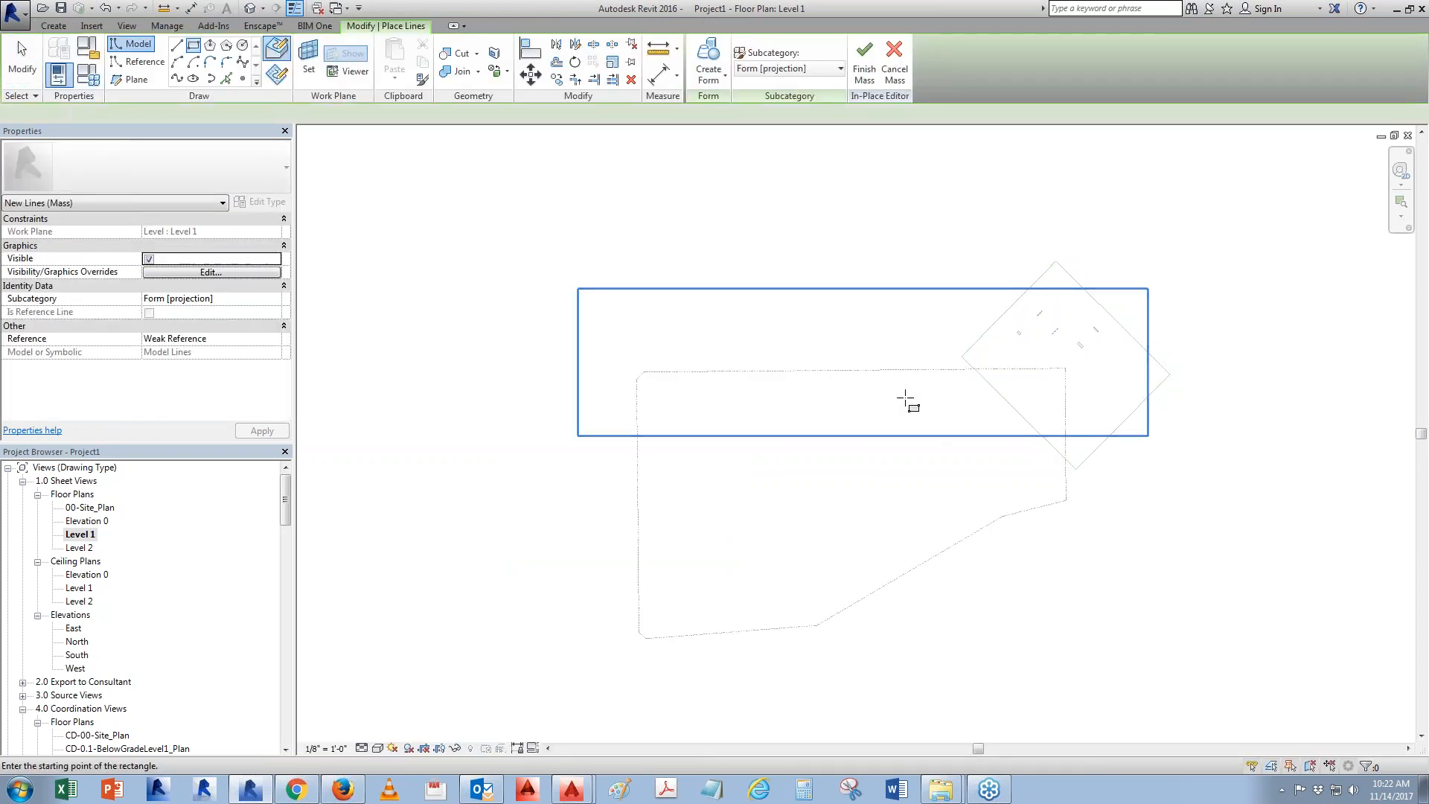
Sketch a rectangle in the northeast part of the property and create a solid form from it
{"action": "left_click", "coordinate": [905, 396]}
{"action": "left_click", "coordinate": [1030, 492]}
{"action": "left_click", "coordinate": [865, 71]}
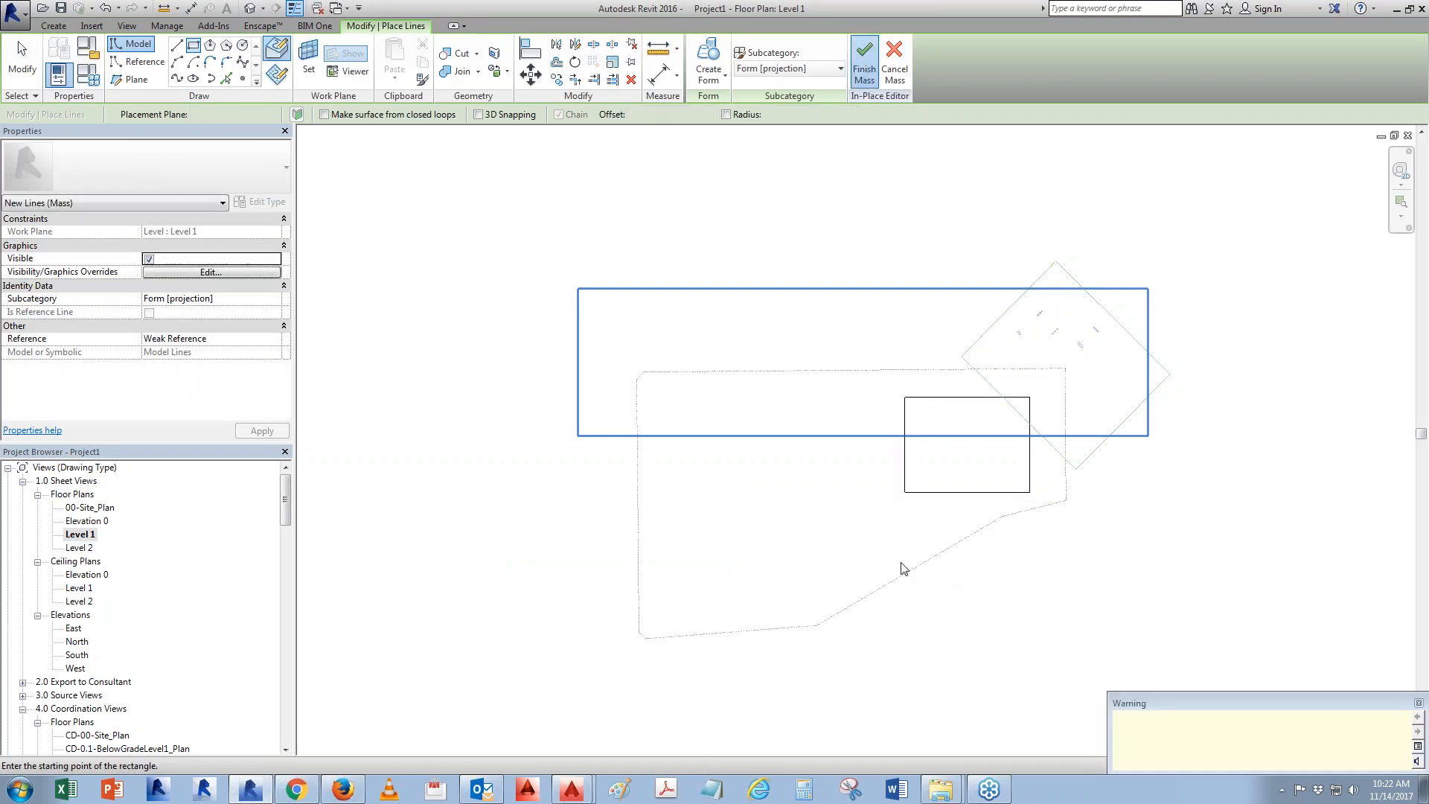
{"action": "left_click", "coordinate": [1012, 492]}
{"action": "left_click", "coordinate": [604, 74]}
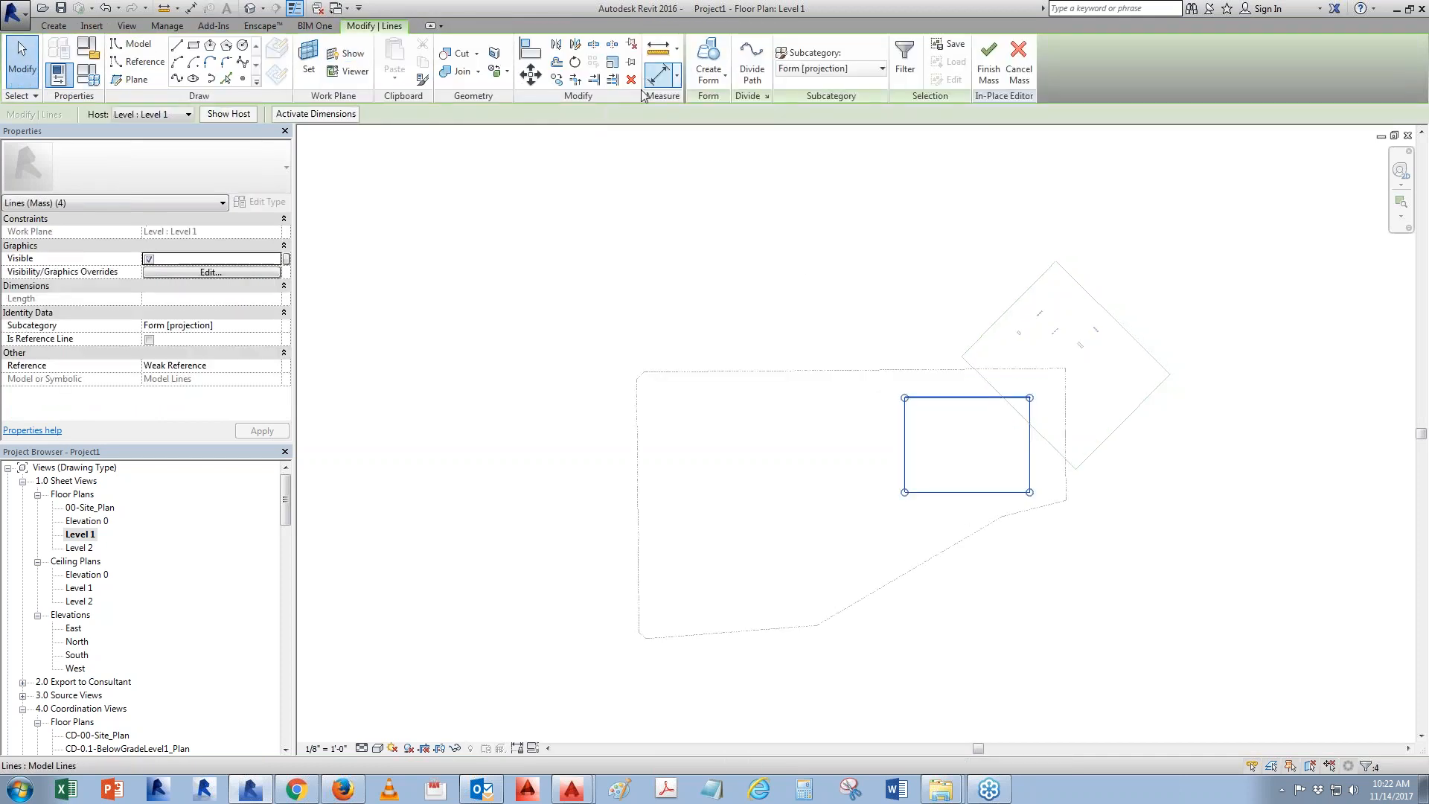
{"action": "left_click", "coordinate": [709, 69]}
{"action": "left_click", "coordinate": [729, 105]}
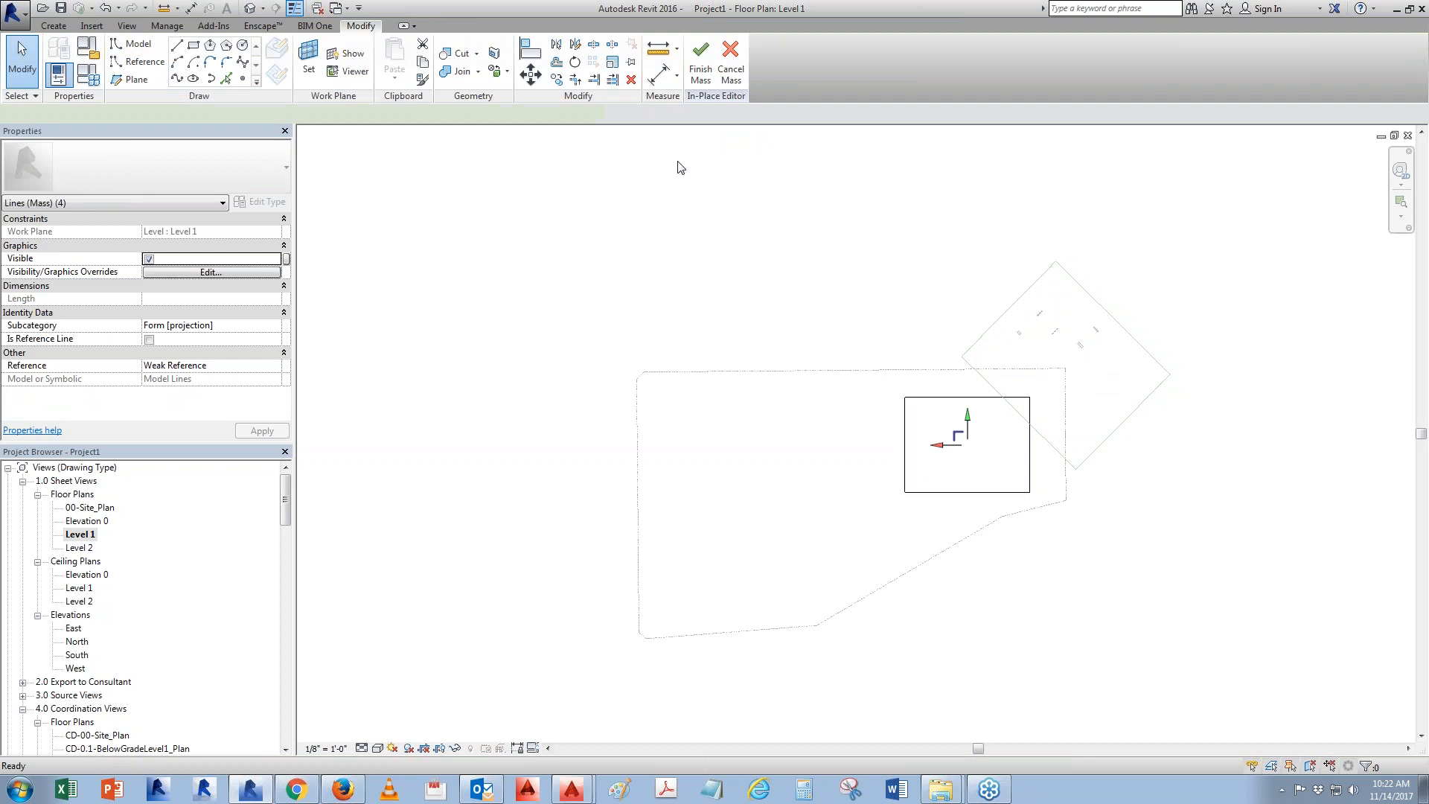
In the 3D view, raise the form's top face and set the tower's height to 450'
{"action": "left_click", "coordinate": [252, 9]}
{"action": "scroll", "coordinate": [887, 420], "scroll_direction": "up", "scroll_amount": 4}
{"action": "scroll", "coordinate": [880, 409], "scroll_direction": "up", "scroll_amount": 3}
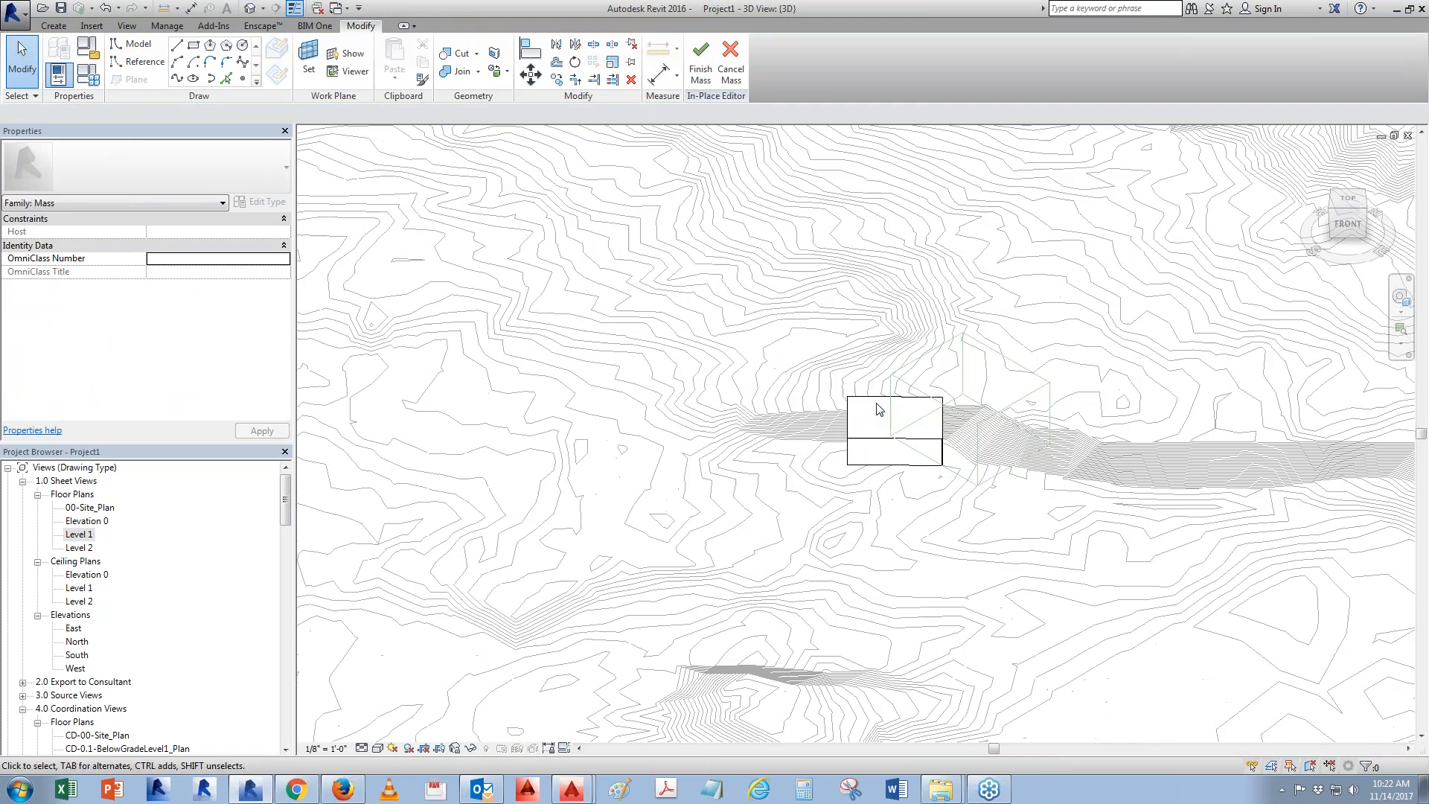
{"action": "left_click", "coordinate": [881, 408]}
{"action": "left_click_drag", "start_coordinate": [894, 403], "coordinate": [900, 128]}
{"action": "middle_click_drag", "start_coordinate": [790, 387], "coordinate": [853, 320], "text": "shift"}
{"action": "left_click", "coordinate": [852, 320]}
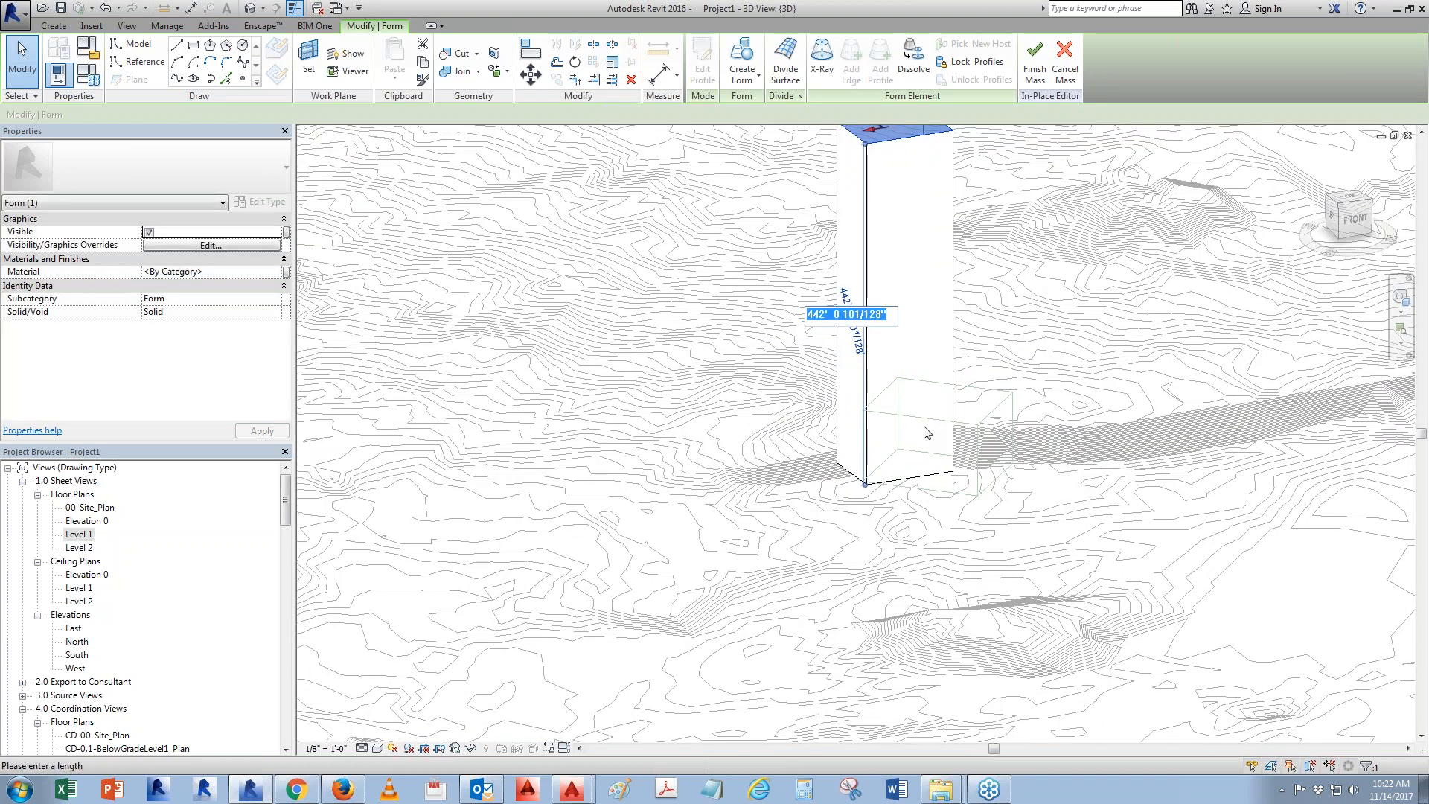
{"action": "key", "text": "Return"}
{"action": "middle_click_drag", "start_coordinate": [1125, 396], "coordinate": [1096, 499]}
{"action": "left_click", "coordinate": [1096, 499]}
Pull one short top edge of the tower outward so the adjoining top side is about 171' long
{"action": "left_click", "coordinate": [810, 253]}
{"action": "scroll", "coordinate": [813, 253], "scroll_direction": "up", "scroll_amount": 3}
{"action": "scroll", "coordinate": [814, 190], "scroll_direction": "up", "scroll_amount": 1}
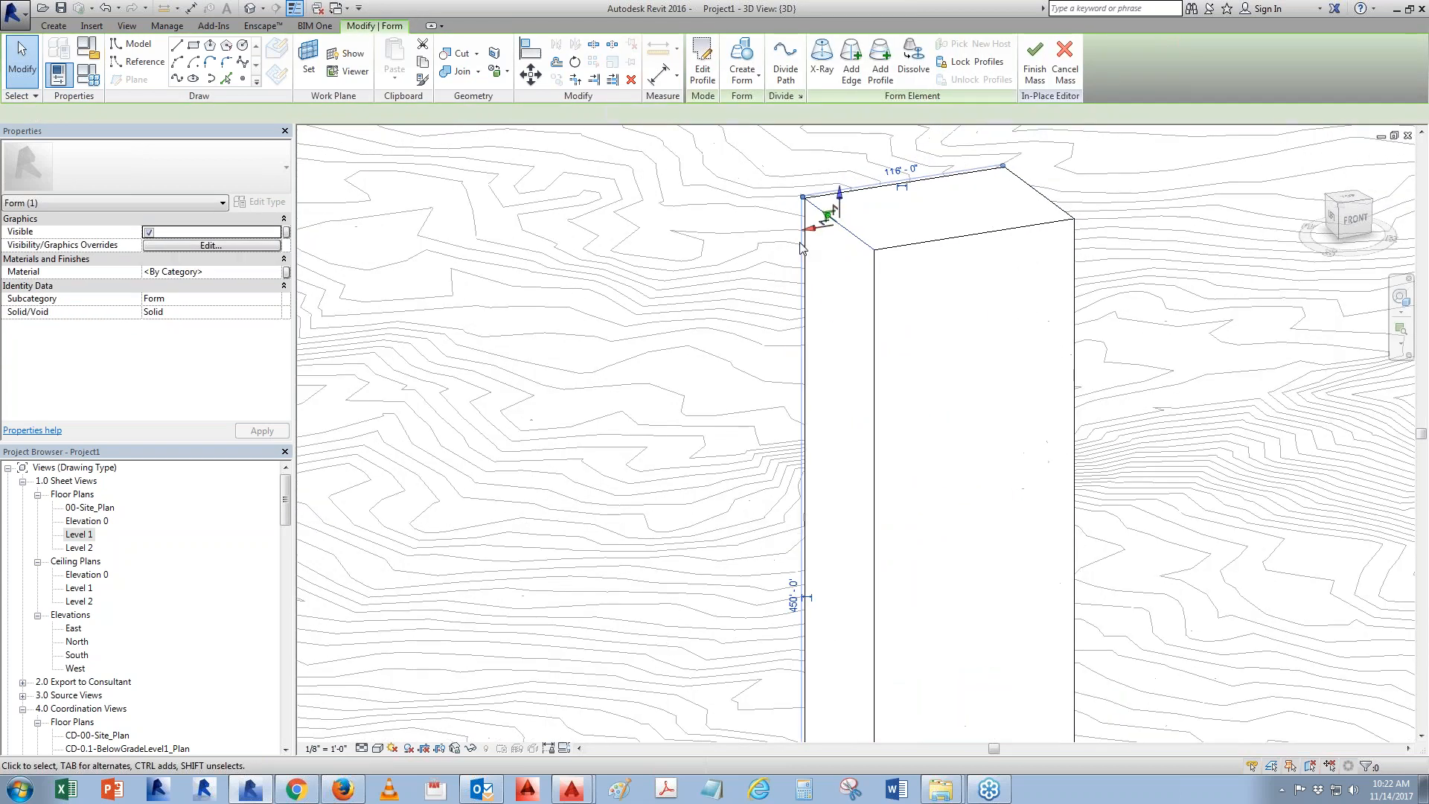
{"action": "left_click_drag", "start_coordinate": [808, 232], "coordinate": [717, 251]}
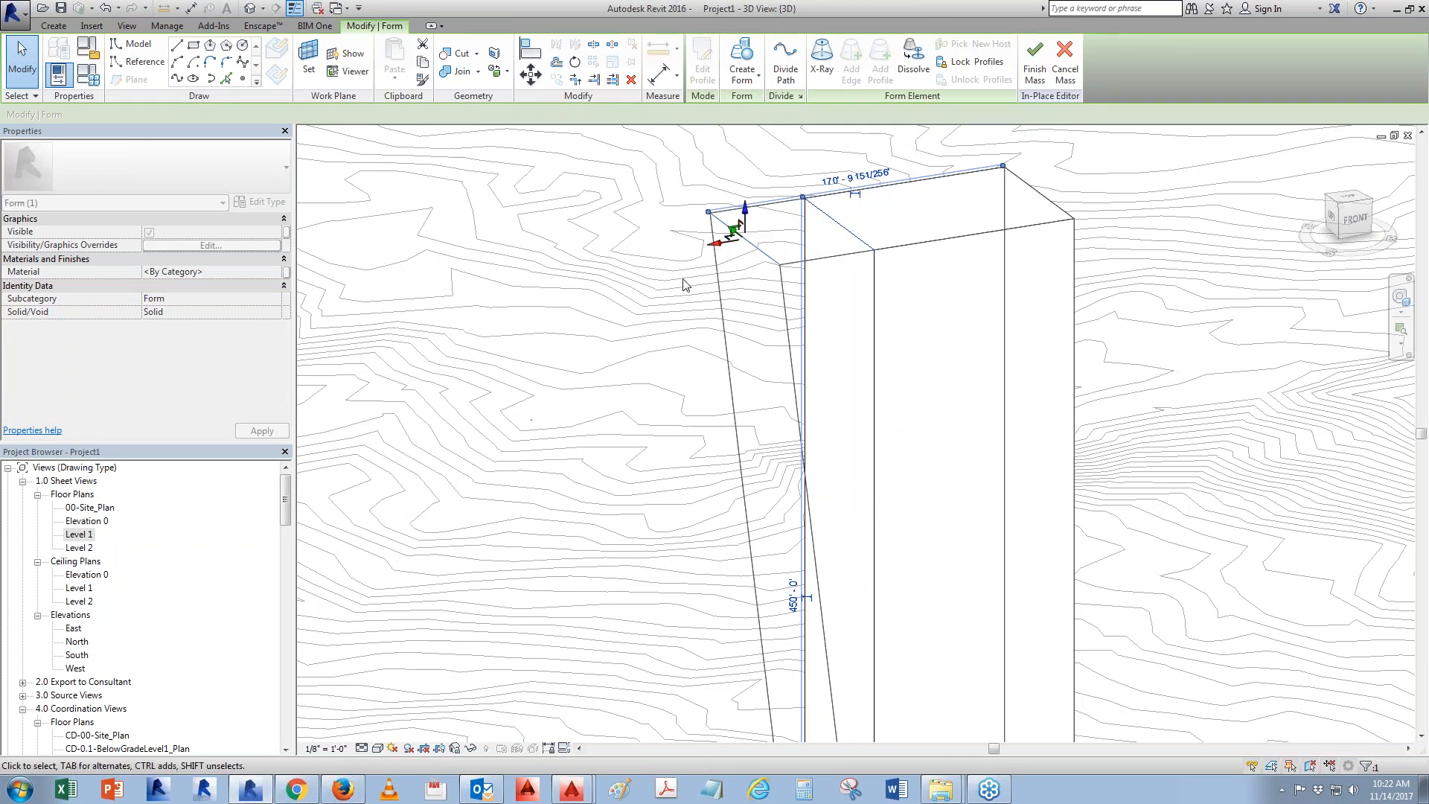
{"action": "scroll", "coordinate": [687, 262], "scroll_direction": "down", "scroll_amount": 5}
Pull a long top edge of the tower outward to a top depth of about 121' and finish the mass
{"action": "middle_click_drag", "start_coordinate": [688, 262], "coordinate": [819, 277], "text": "shift"}
{"action": "left_click", "coordinate": [780, 270]}
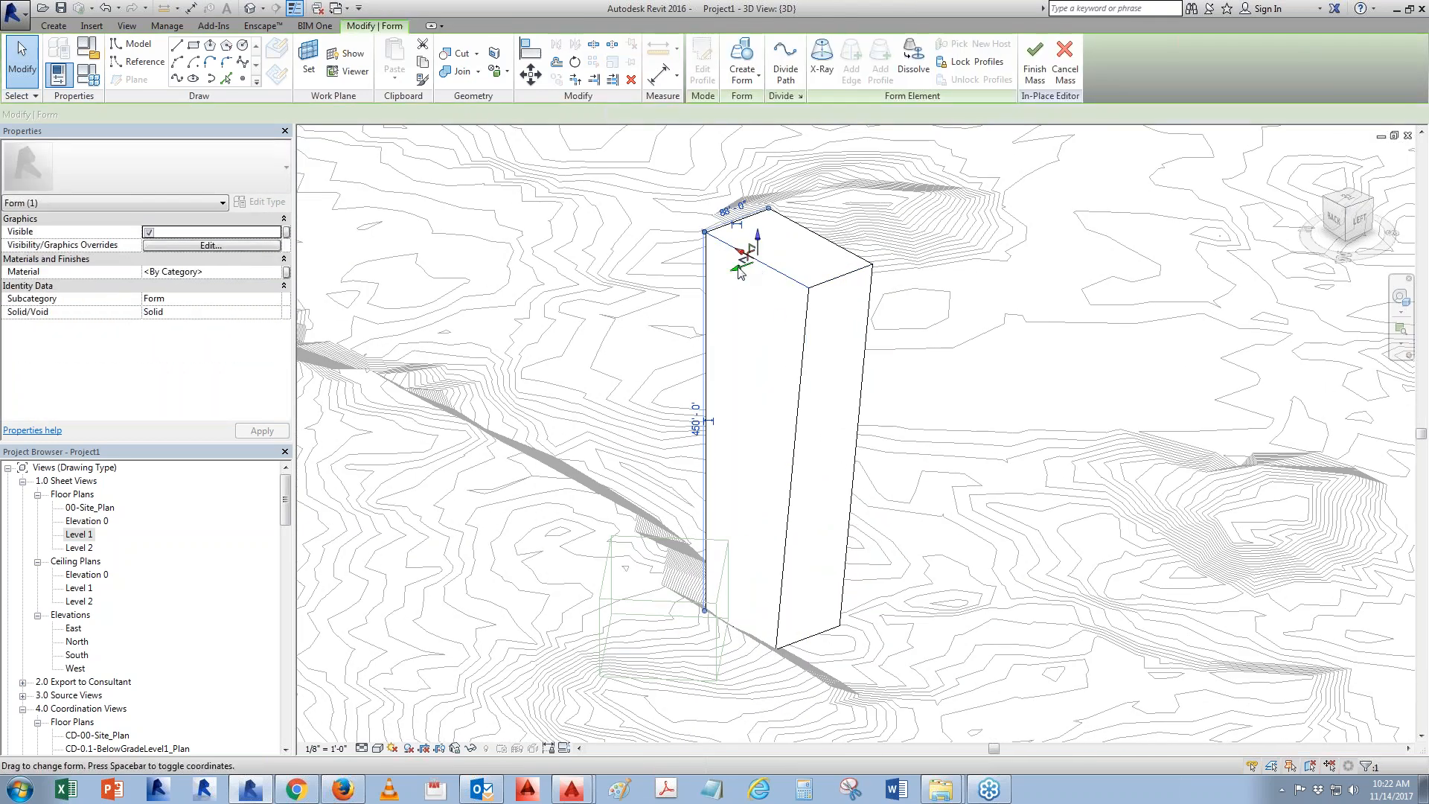
{"action": "left_click_drag", "start_coordinate": [735, 271], "coordinate": [711, 281]}
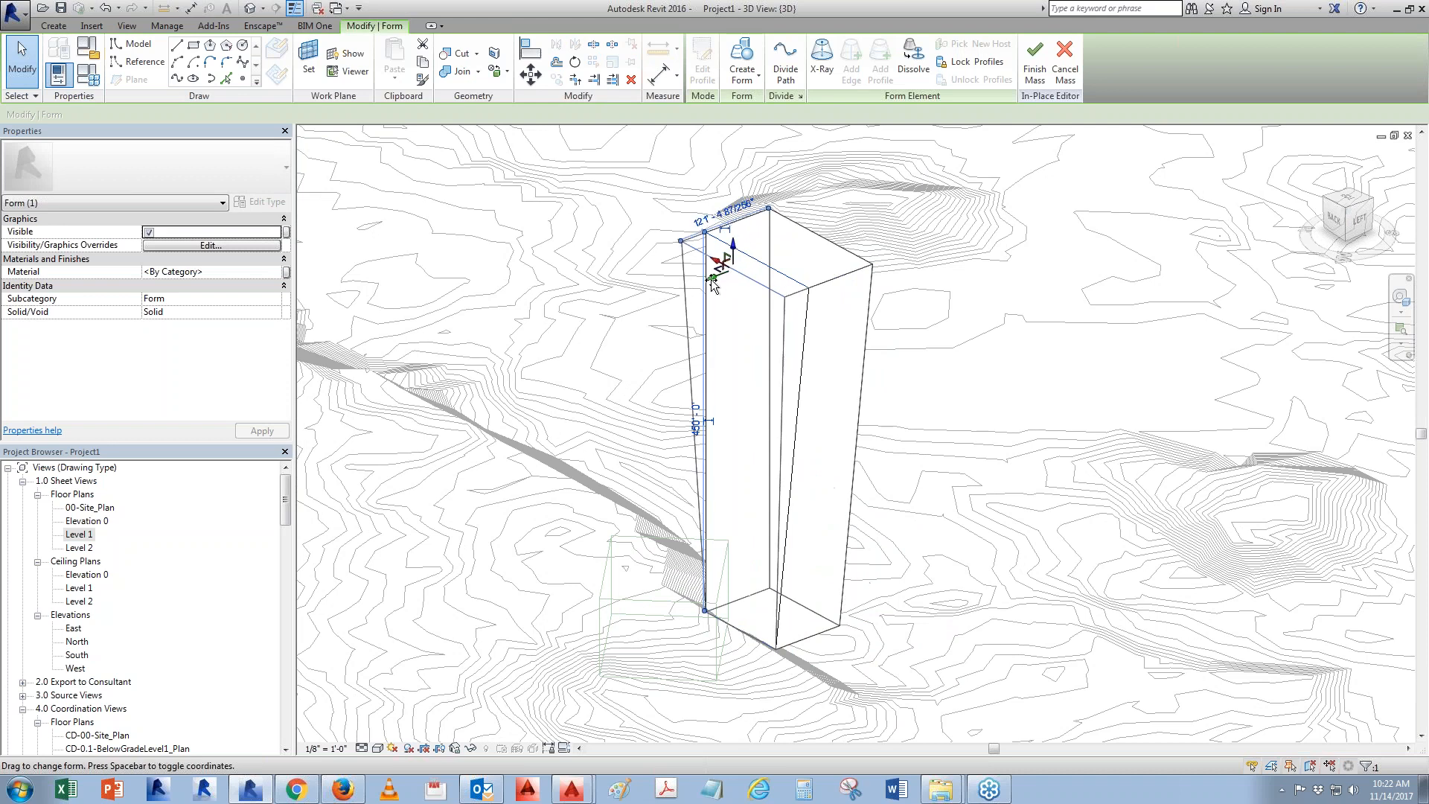
{"action": "left_click", "coordinate": [1005, 408]}
{"action": "scroll", "coordinate": [745, 355], "scroll_direction": "down", "scroll_amount": 2}
{"action": "scroll", "coordinate": [692, 325], "scroll_direction": "down", "scroll_amount": 1}
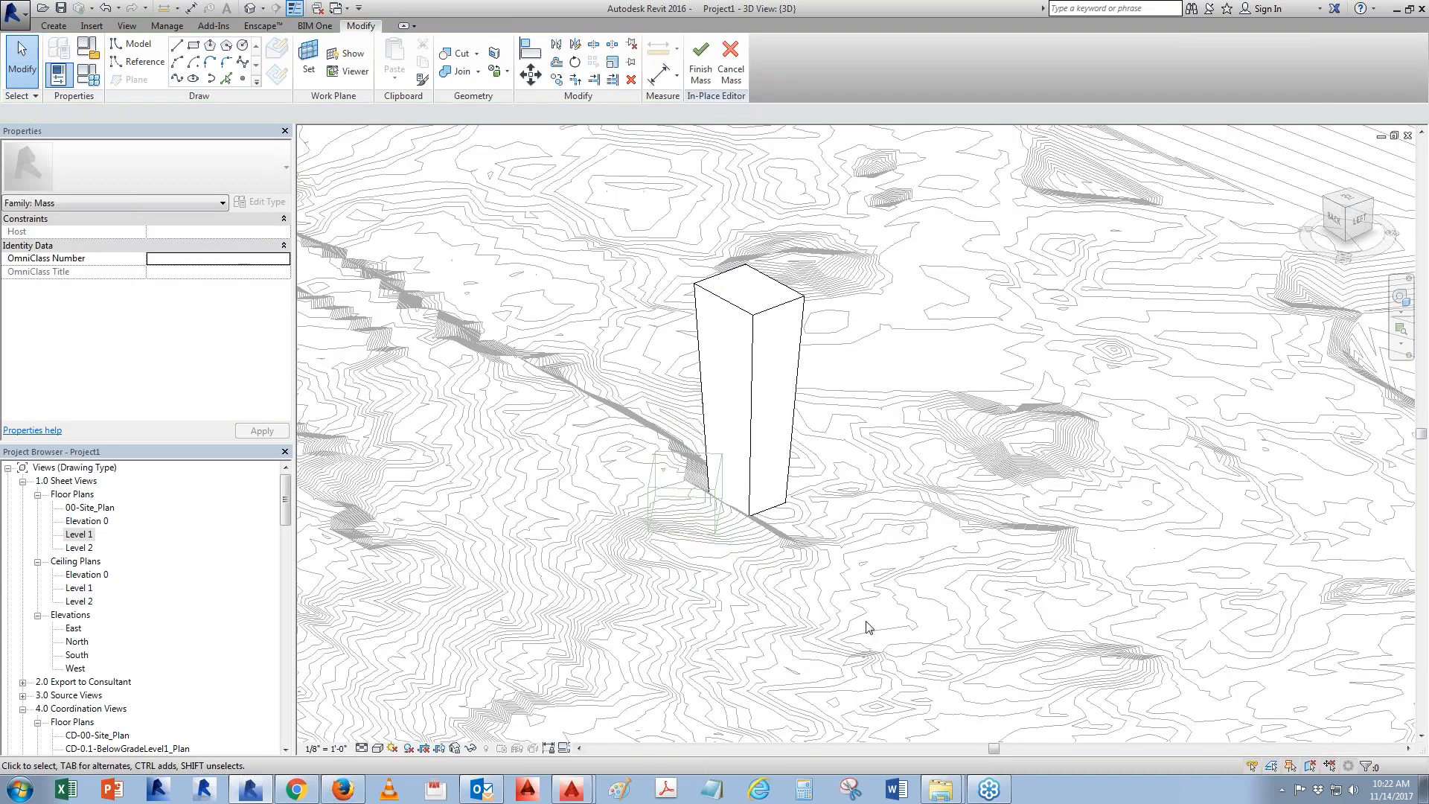
{"action": "left_click", "coordinate": [712, 53]}
Add mass floors to the tower mass for Level 1 through Level 27
{"action": "middle_click_drag", "start_coordinate": [855, 417], "coordinate": [834, 573], "text": "shift"}
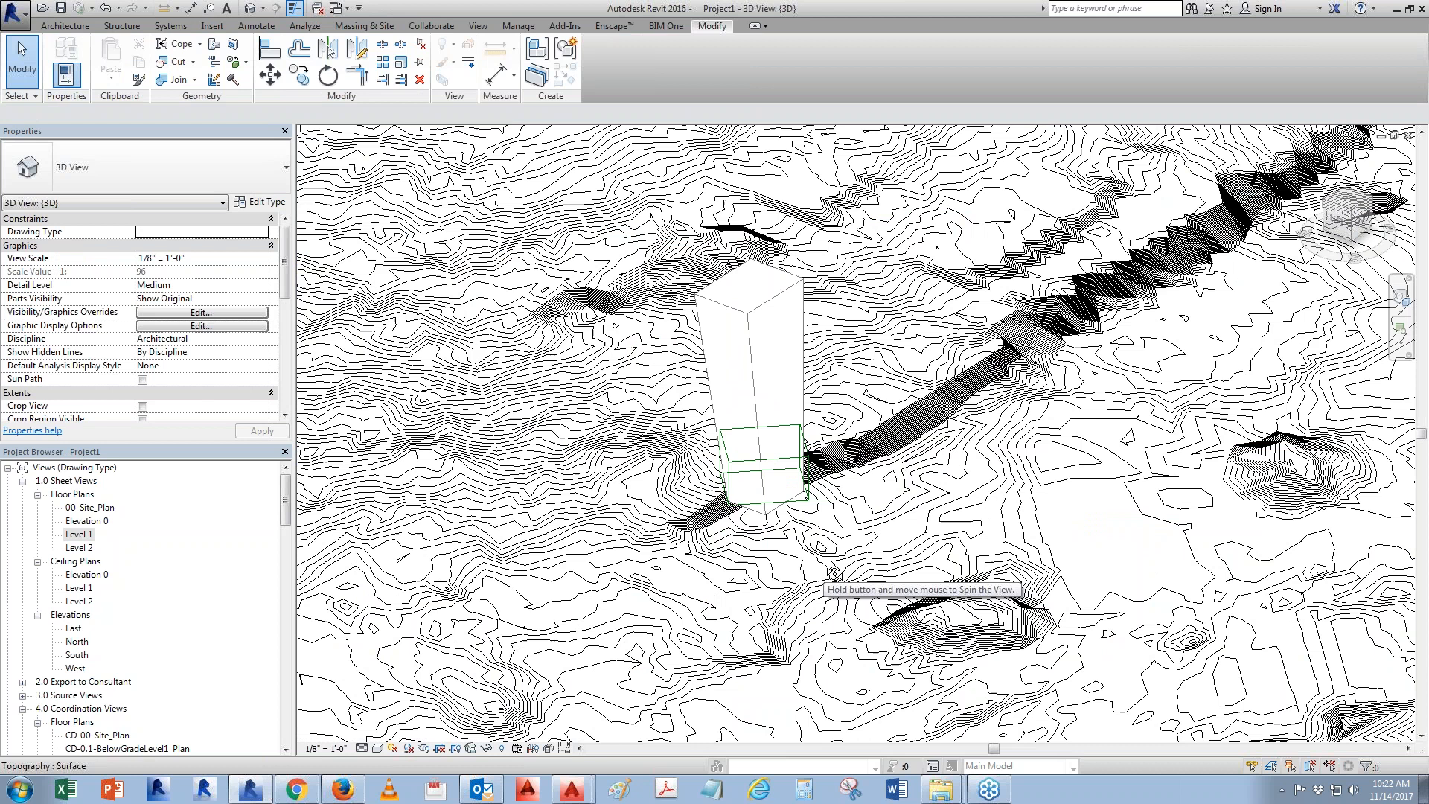
{"action": "left_click", "coordinate": [770, 305]}
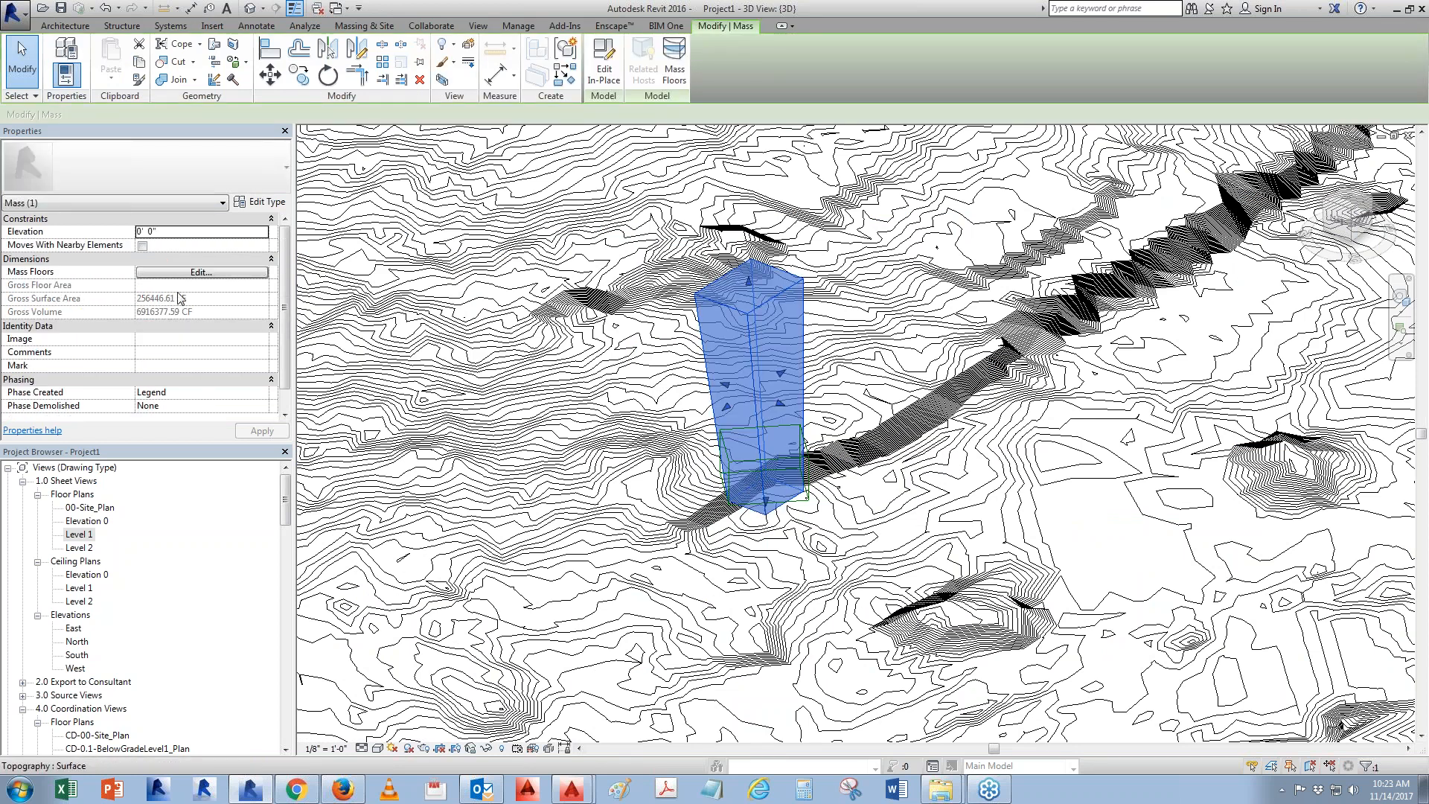
{"action": "left_click", "coordinate": [216, 273]}
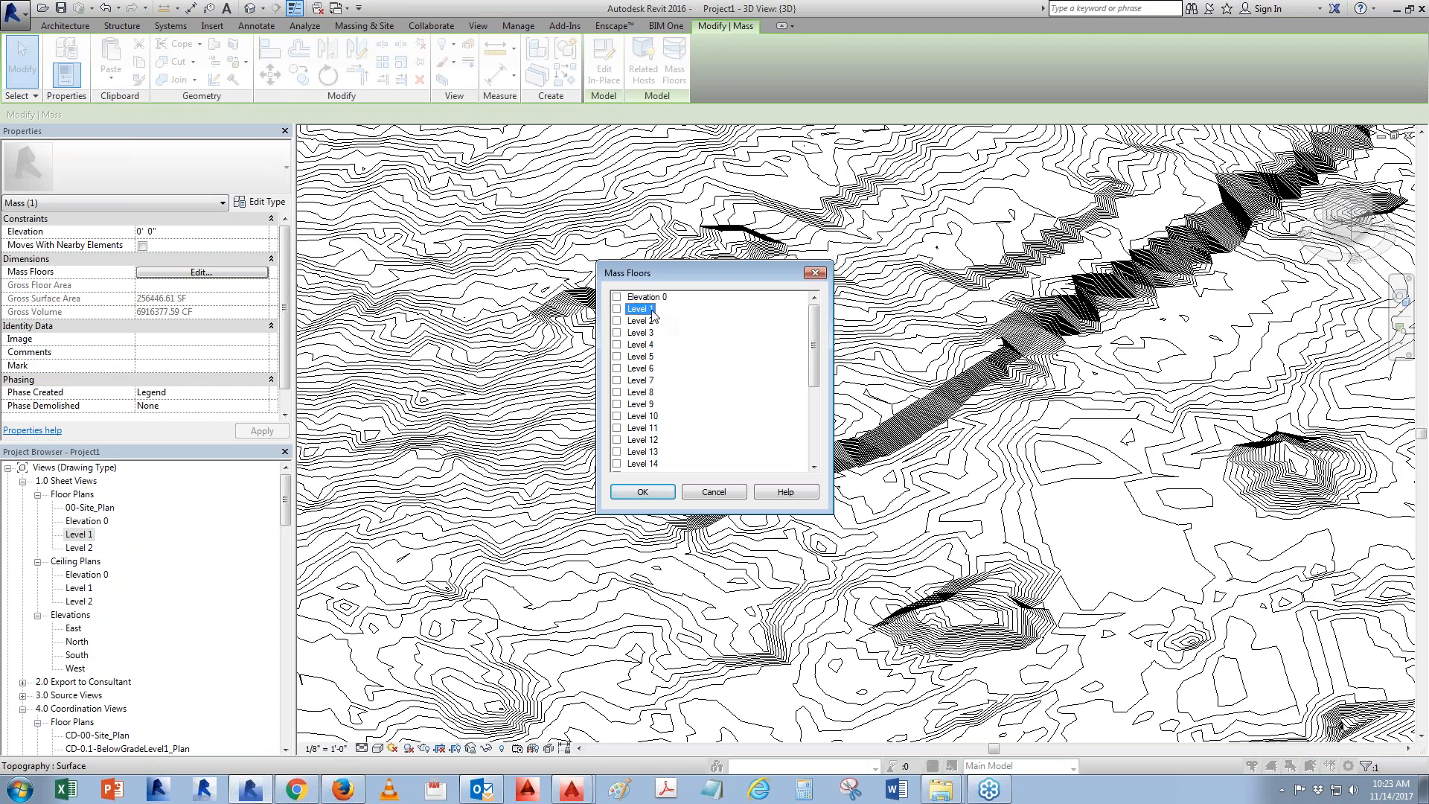
{"action": "scroll", "coordinate": [724, 389], "scroll_direction": "down", "scroll_amount": 2}
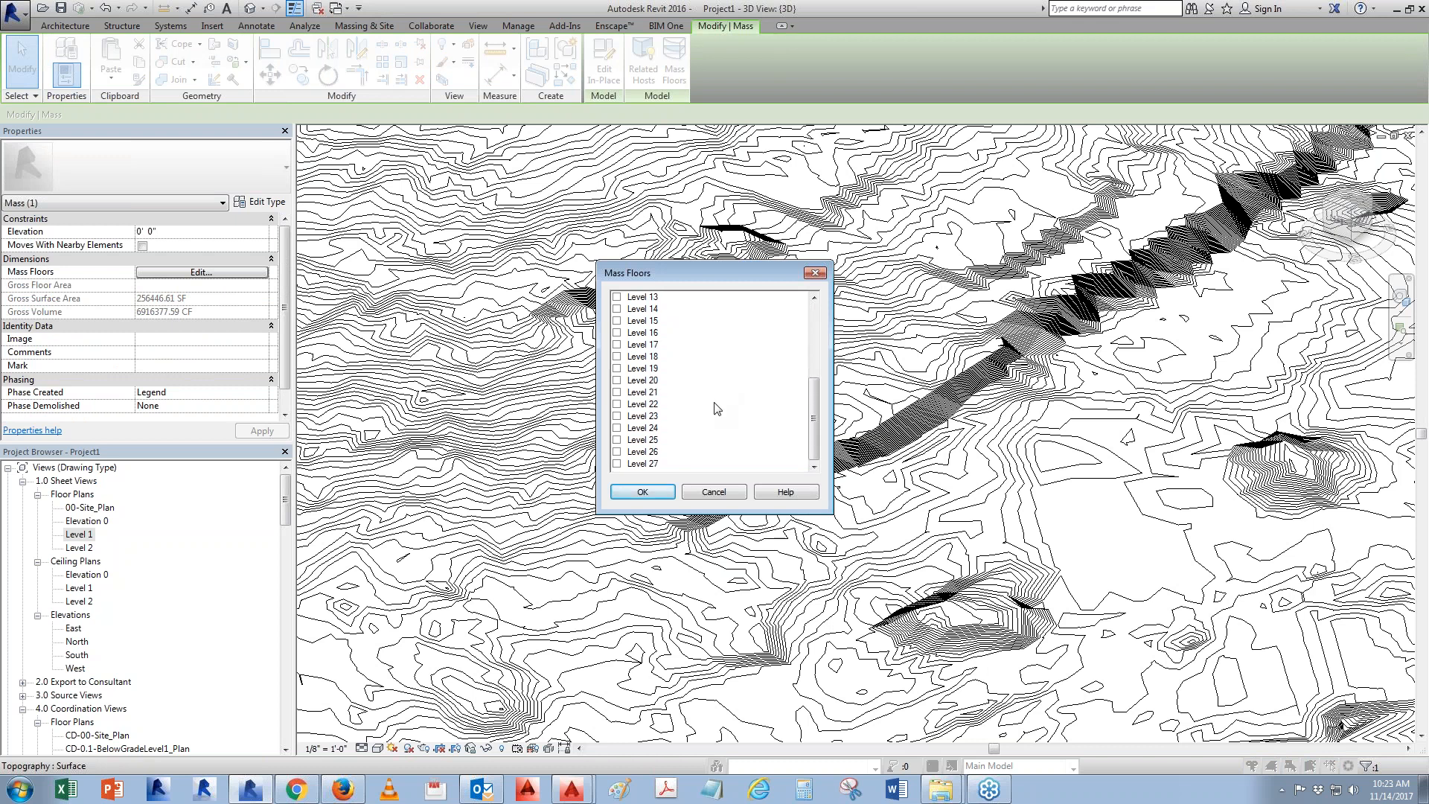
{"action": "left_click", "coordinate": [634, 463], "text": "shift"}
{"action": "left_click", "coordinate": [641, 495]}
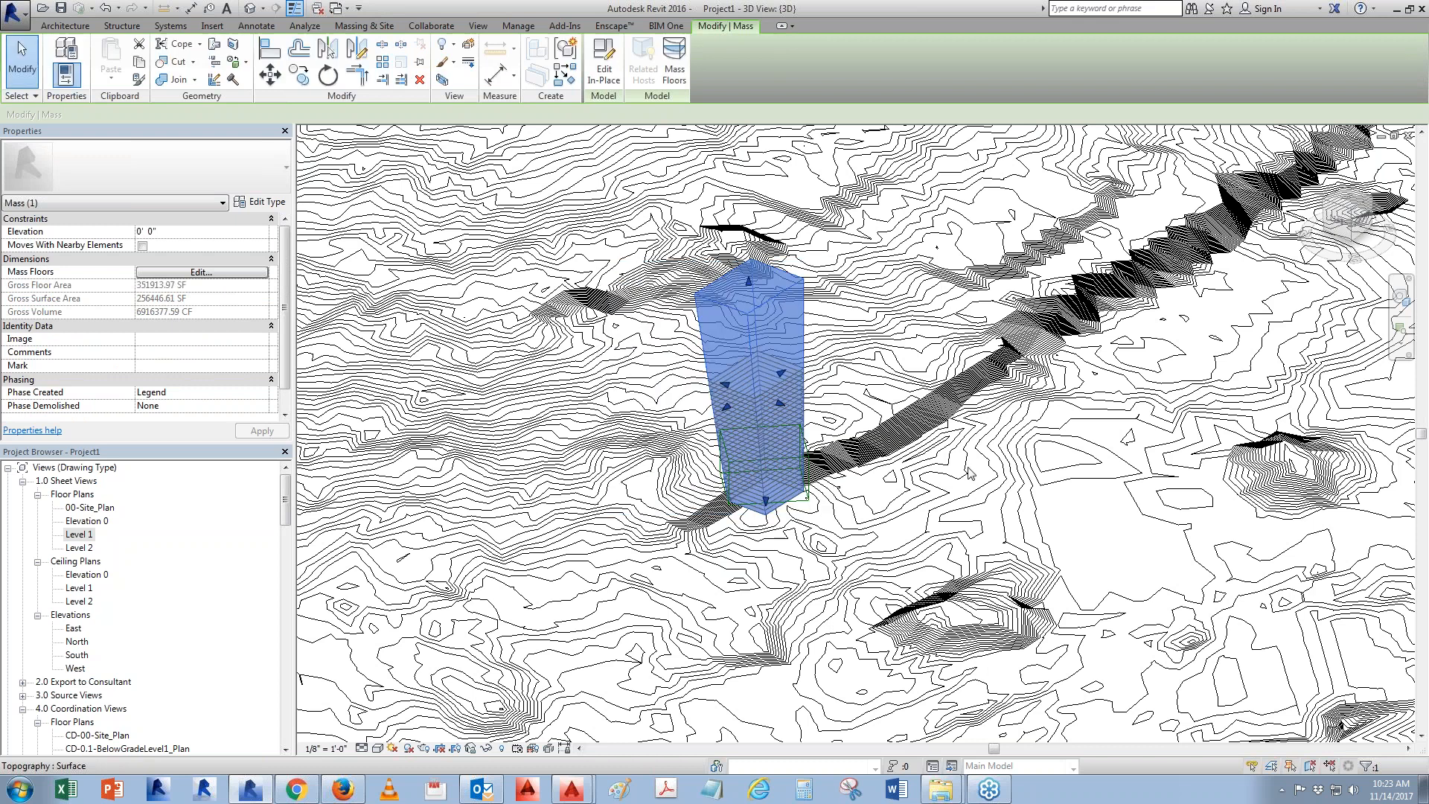
{"action": "left_click", "coordinate": [970, 472]}
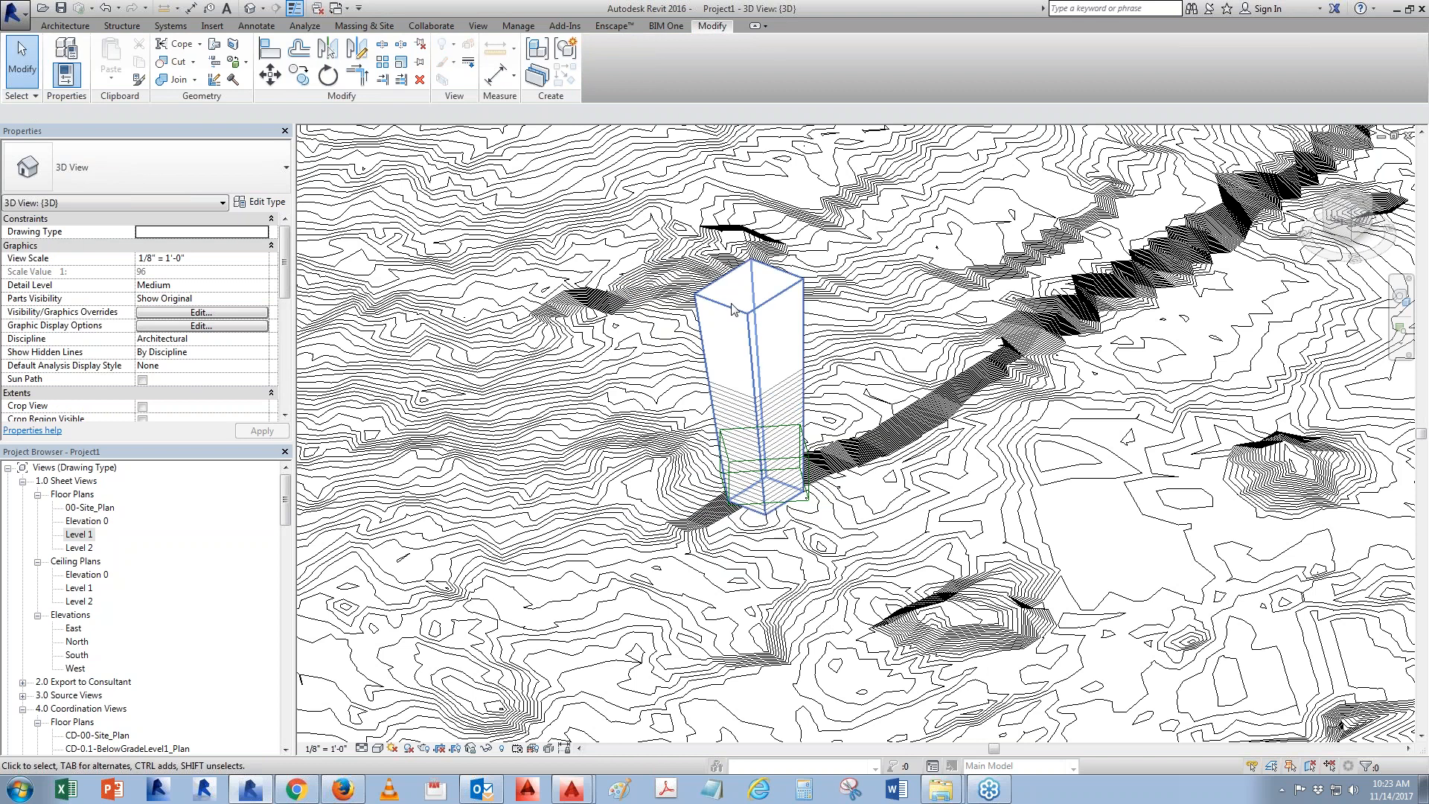
View the tower's mass floors and its Level 1 footprint, and open the Section 1 view
{"action": "scroll", "coordinate": [678, 352], "scroll_direction": "up", "scroll_amount": 2}
{"action": "middle_click_drag", "start_coordinate": [867, 476], "coordinate": [940, 372], "text": "shift"}
{"action": "double_click", "coordinate": [78, 535]}
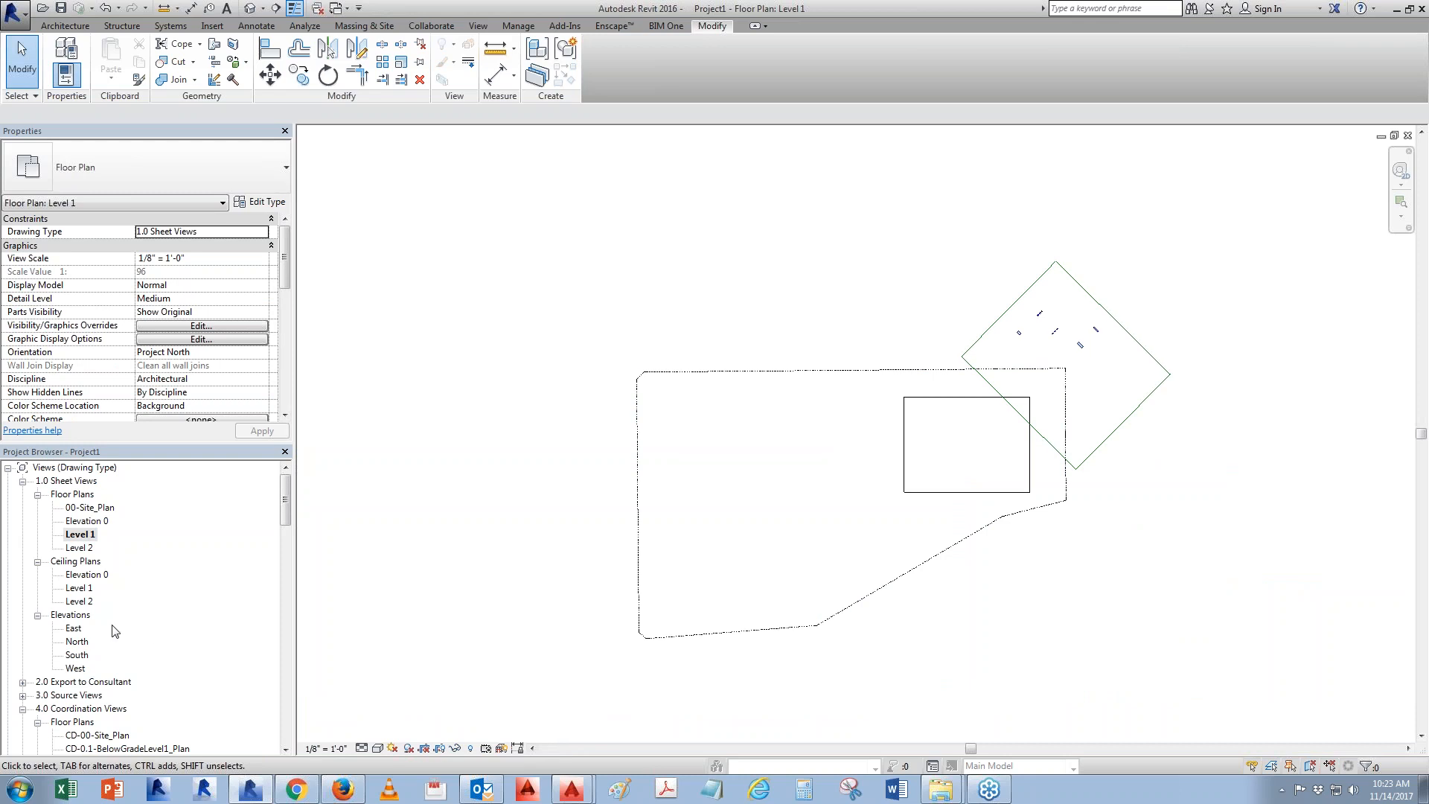
{"action": "left_click", "coordinate": [74, 682]}
{"action": "scroll", "coordinate": [53, 714], "scroll_direction": "down", "scroll_amount": 3}
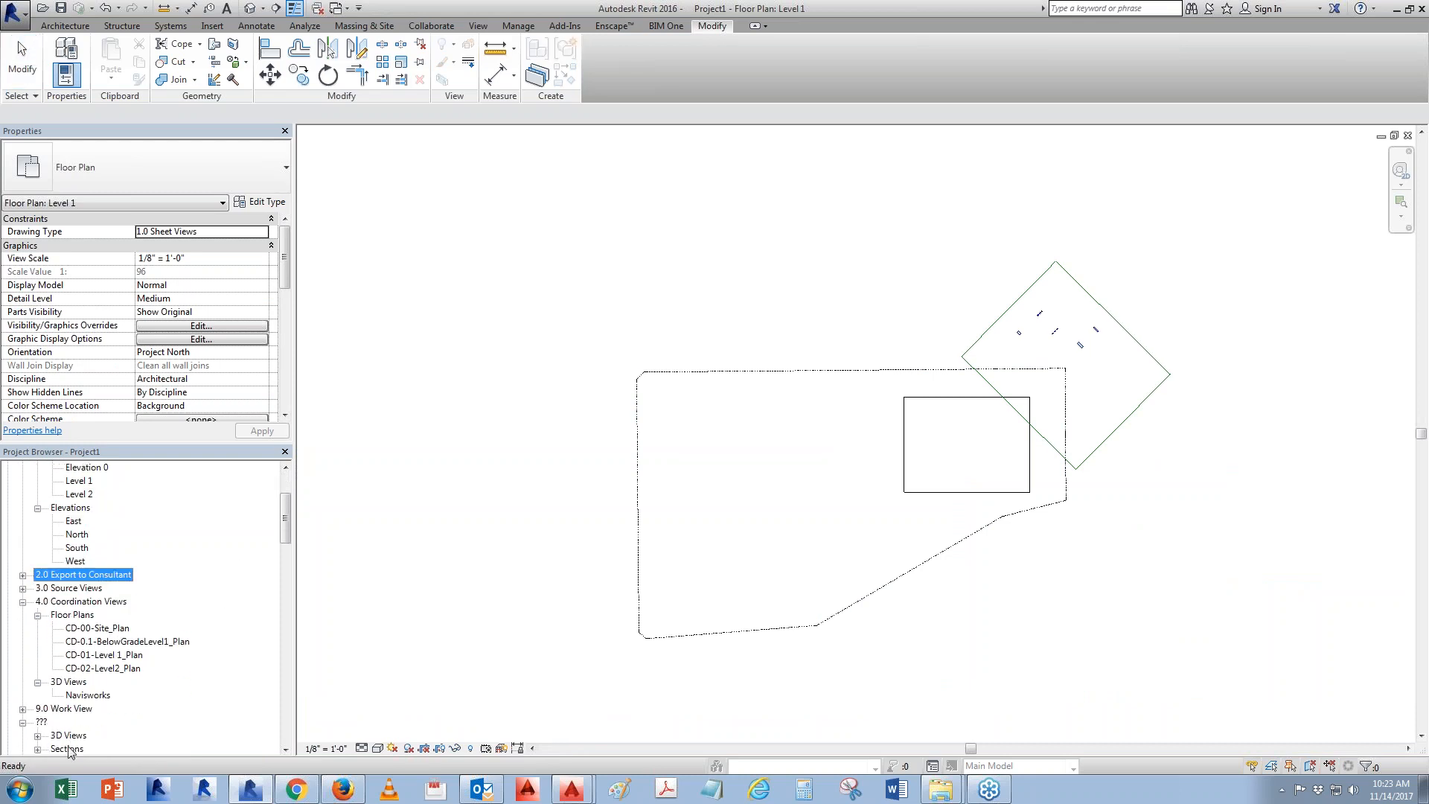
{"action": "double_click", "coordinate": [69, 751]}
{"action": "double_click", "coordinate": [98, 749]}
Extend the Section 1 crop region upward so it encloses the full height of the tower
{"action": "middle_click_drag", "start_coordinate": [1155, 288], "coordinate": [1176, 523]}
{"action": "left_click", "coordinate": [1075, 255]}
{"action": "scroll", "coordinate": [927, 581], "scroll_direction": "down", "scroll_amount": 2}
{"action": "left_click_drag", "start_coordinate": [856, 368], "coordinate": [885, 149]}
{"action": "key", "text": "Escape"}
Set the level array's count to 40 in Section 1
{"action": "left_click", "coordinate": [1019, 477]}
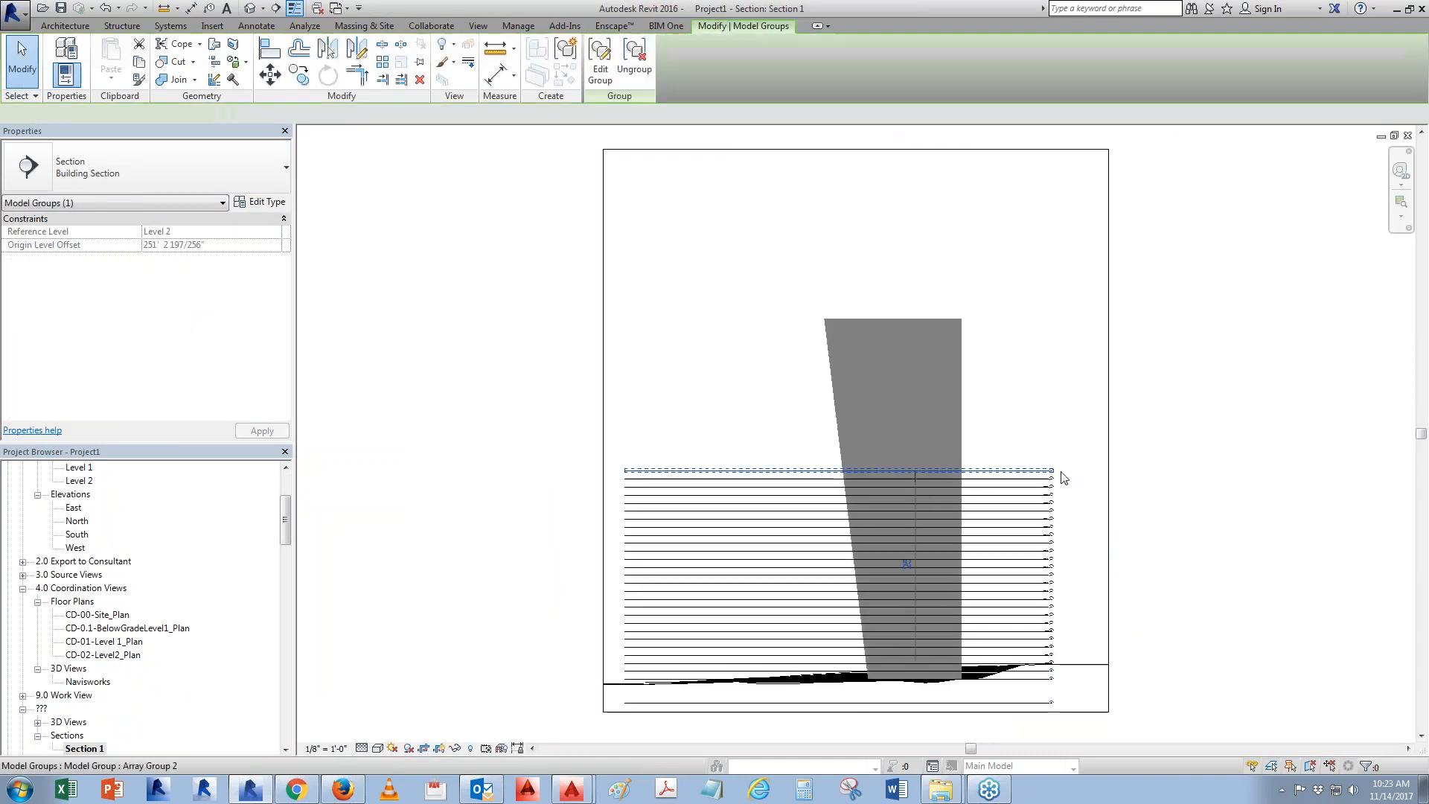
{"action": "scroll", "coordinate": [900, 565], "scroll_direction": "up", "scroll_amount": 3}
{"action": "left_click", "coordinate": [902, 557]}
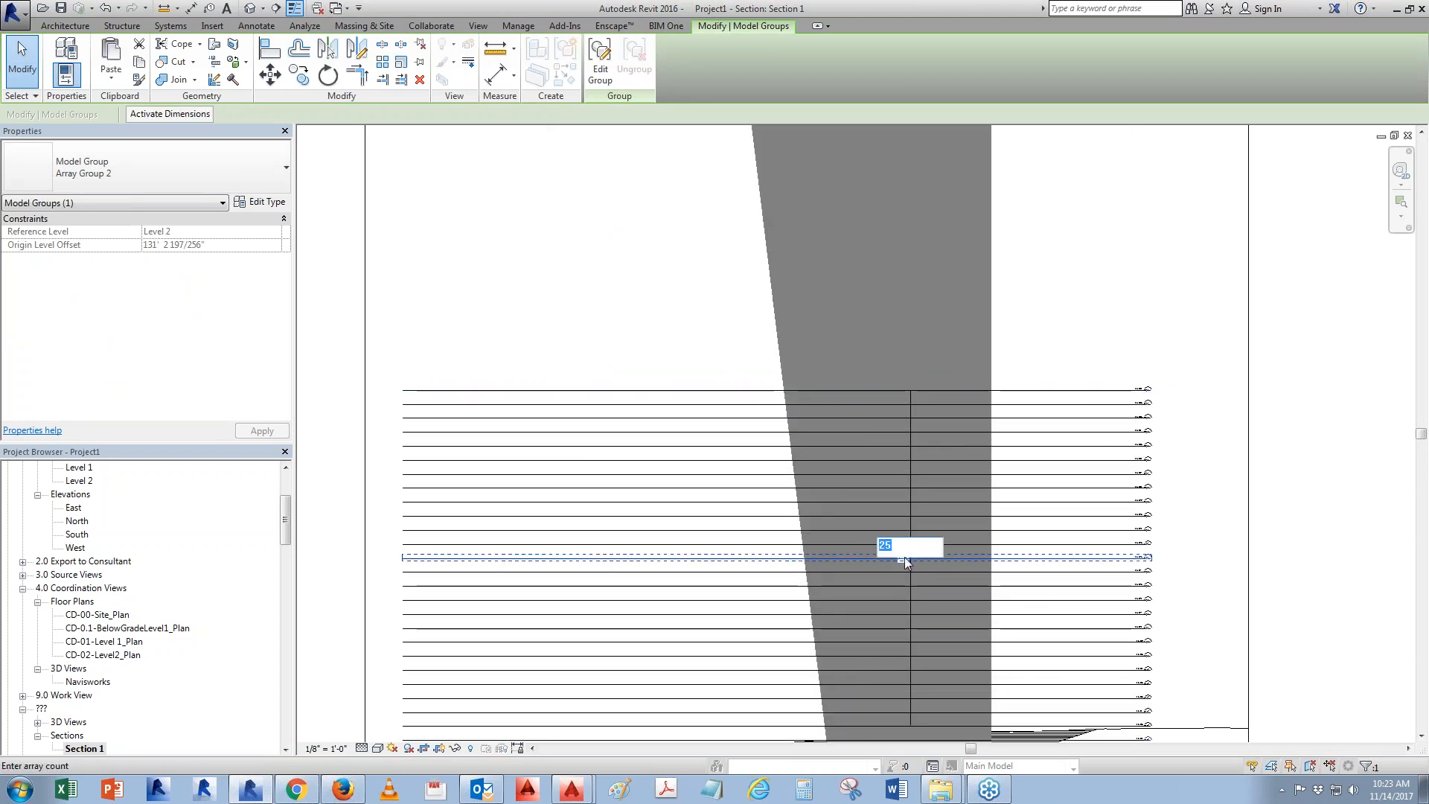
{"action": "type", "text": "40"}
{"action": "key", "text": "Return"}
{"action": "scroll", "coordinate": [917, 609], "scroll_direction": "down", "scroll_amount": 2}
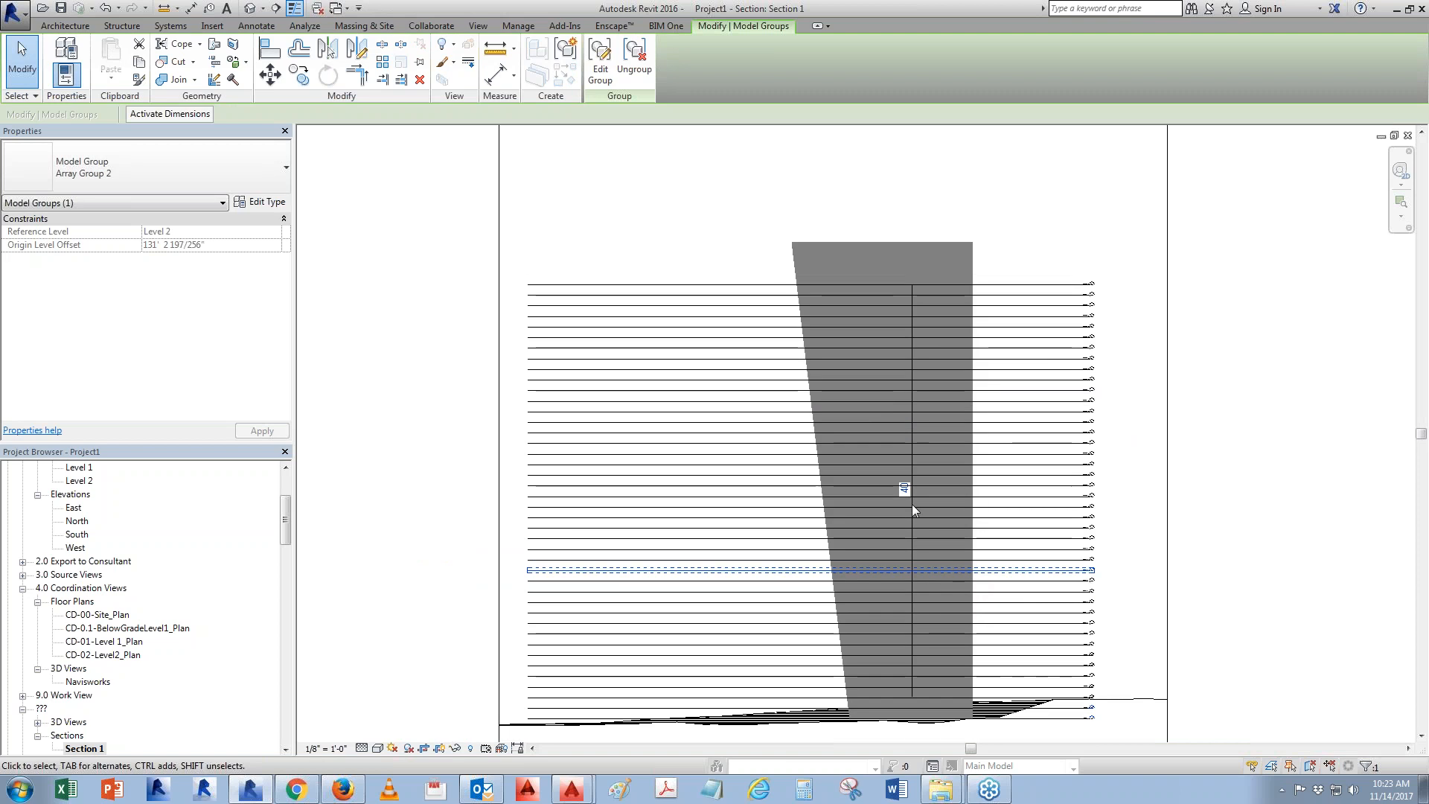
Set the level array's count to 50 and compare the upper levels with the tower's top
{"action": "scroll", "coordinate": [906, 492], "scroll_direction": "up", "scroll_amount": 3}
{"action": "left_click", "coordinate": [913, 483]}
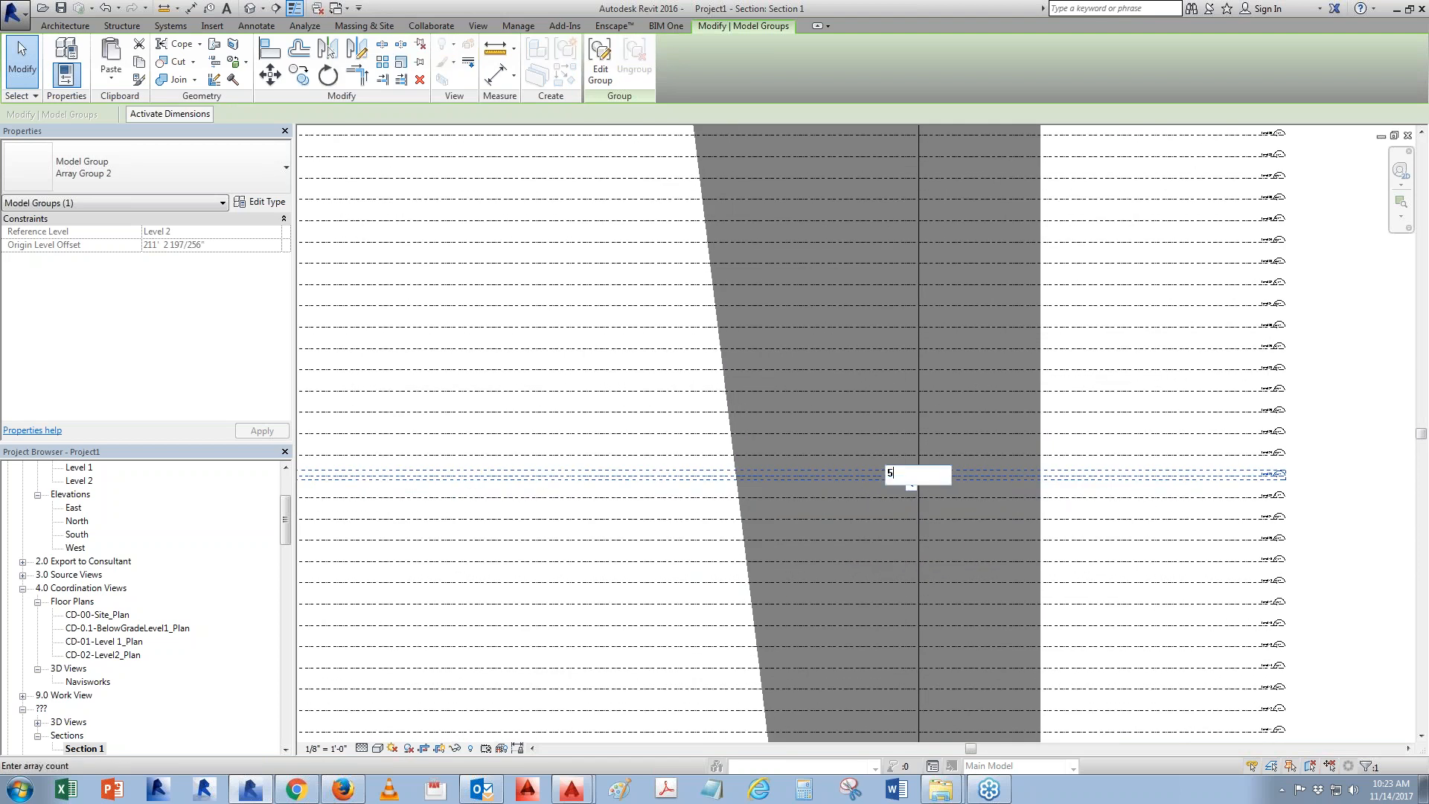
{"action": "type", "text": "5"}
{"action": "key", "text": "Return"}
{"action": "scroll", "coordinate": [861, 504], "scroll_direction": "down", "scroll_amount": 3}
{"action": "scroll", "coordinate": [854, 624], "scroll_direction": "up", "scroll_amount": 2}
{"action": "scroll", "coordinate": [1191, 365], "scroll_direction": "up", "scroll_amount": 4}
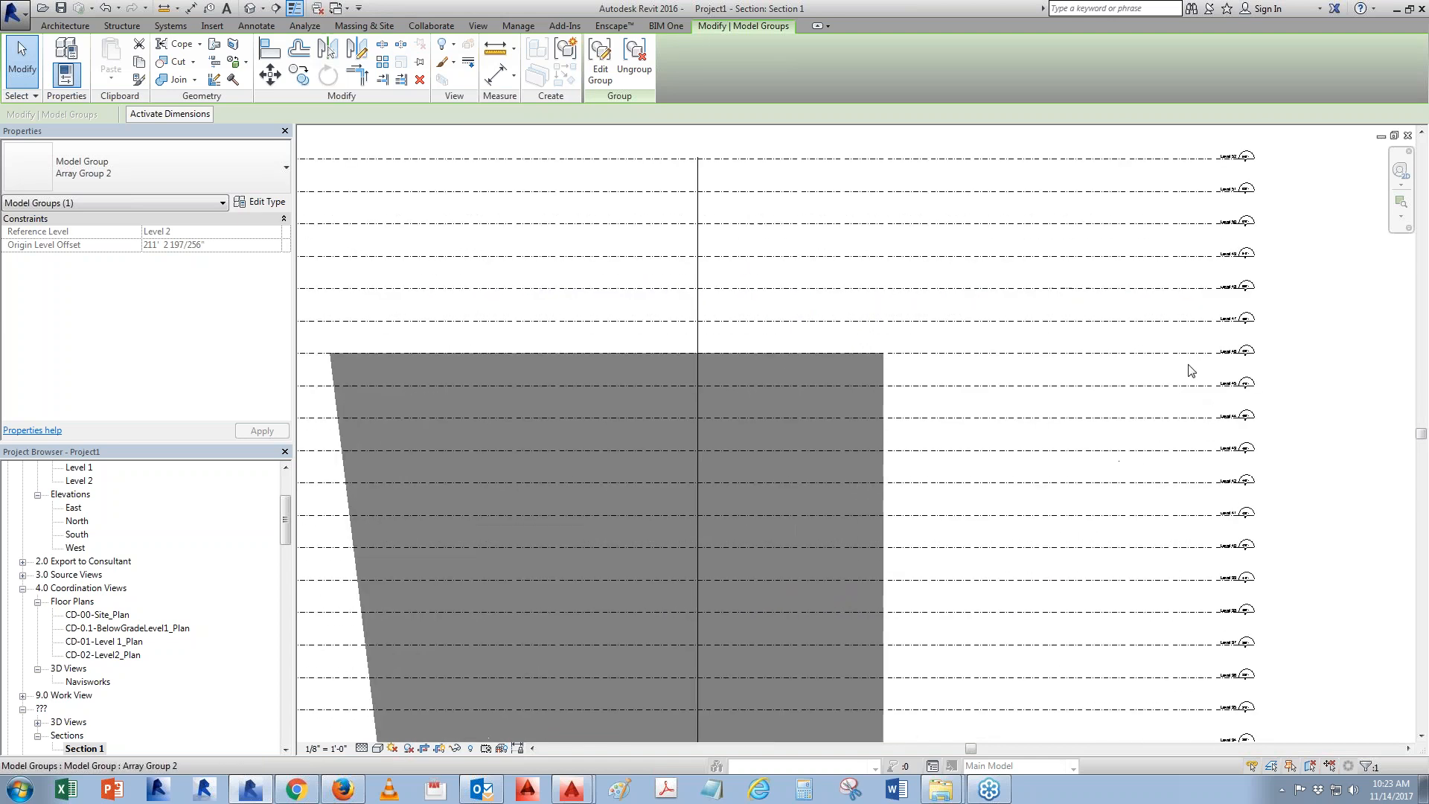
{"action": "scroll", "coordinate": [890, 493], "scroll_direction": "down", "scroll_amount": 2}
{"action": "scroll", "coordinate": [765, 475], "scroll_direction": "up", "scroll_amount": 4}
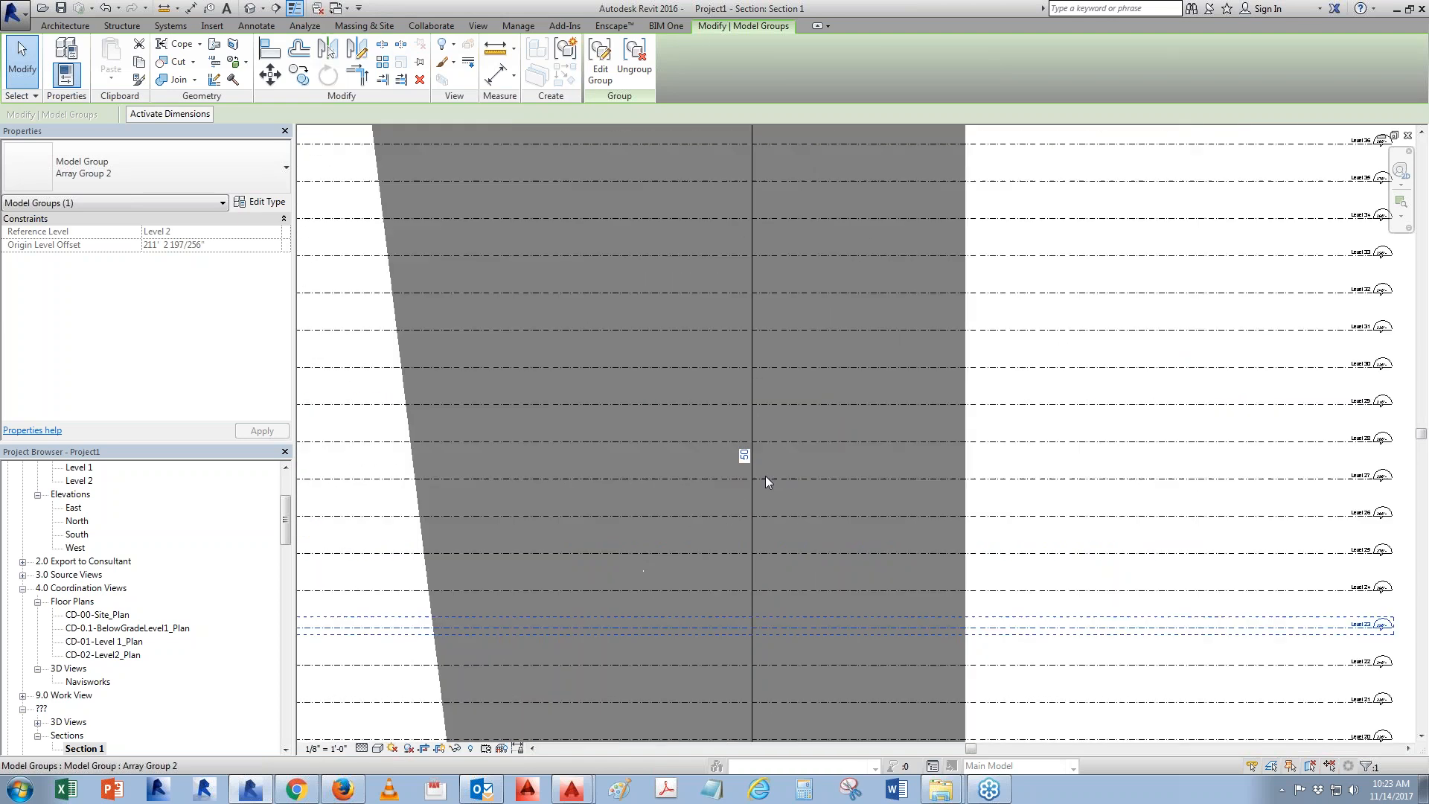
Set the level array's count to 46
{"action": "left_click", "coordinate": [742, 445]}
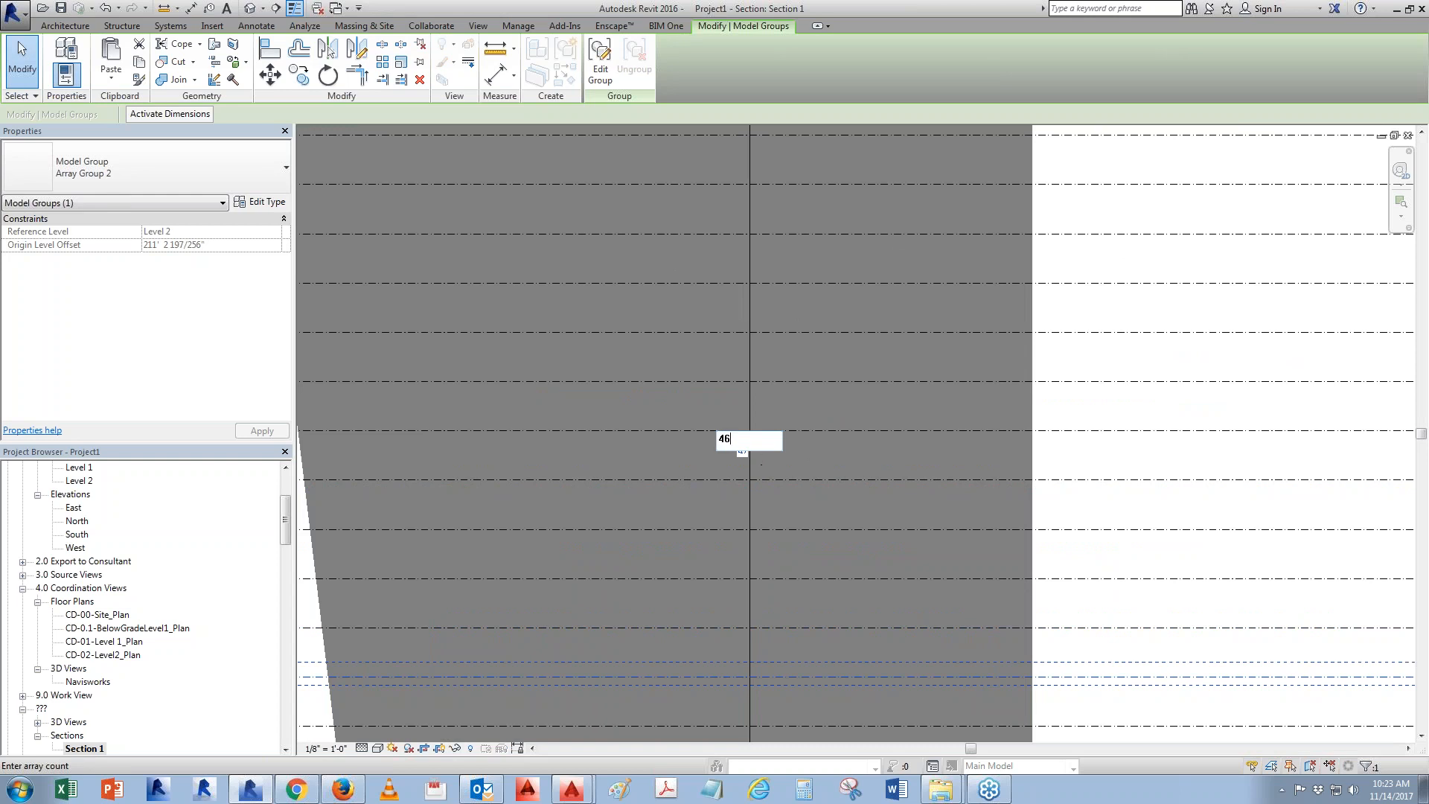
{"action": "type", "text": "46"}
{"action": "key", "text": "Return"}
{"action": "scroll", "coordinate": [810, 492], "scroll_direction": "down", "scroll_amount": 5}
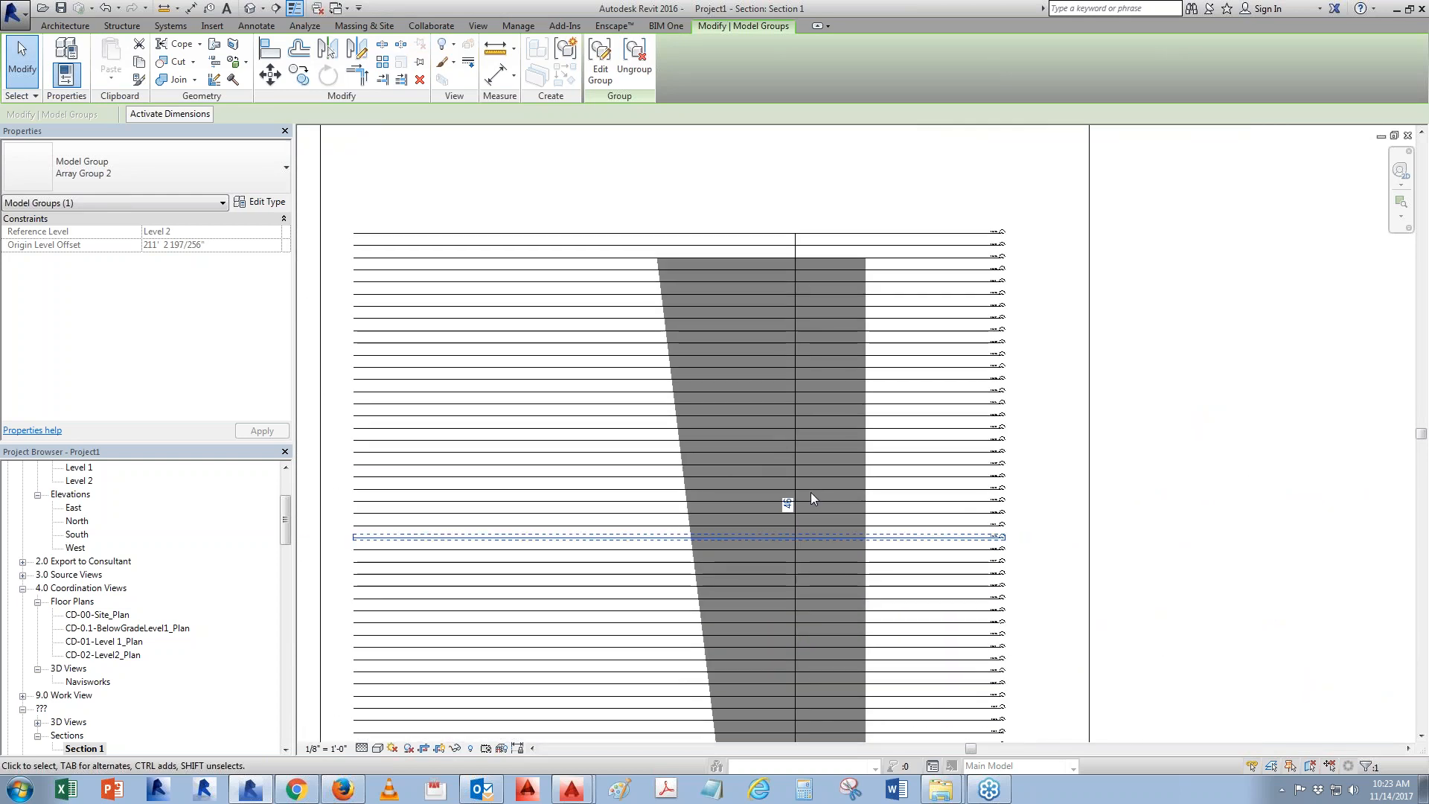
Set the level array's count to 44 so the highest level meets the tower's top
{"action": "scroll", "coordinate": [792, 501], "scroll_direction": "up", "scroll_amount": 2}
{"action": "left_click", "coordinate": [933, 556]}
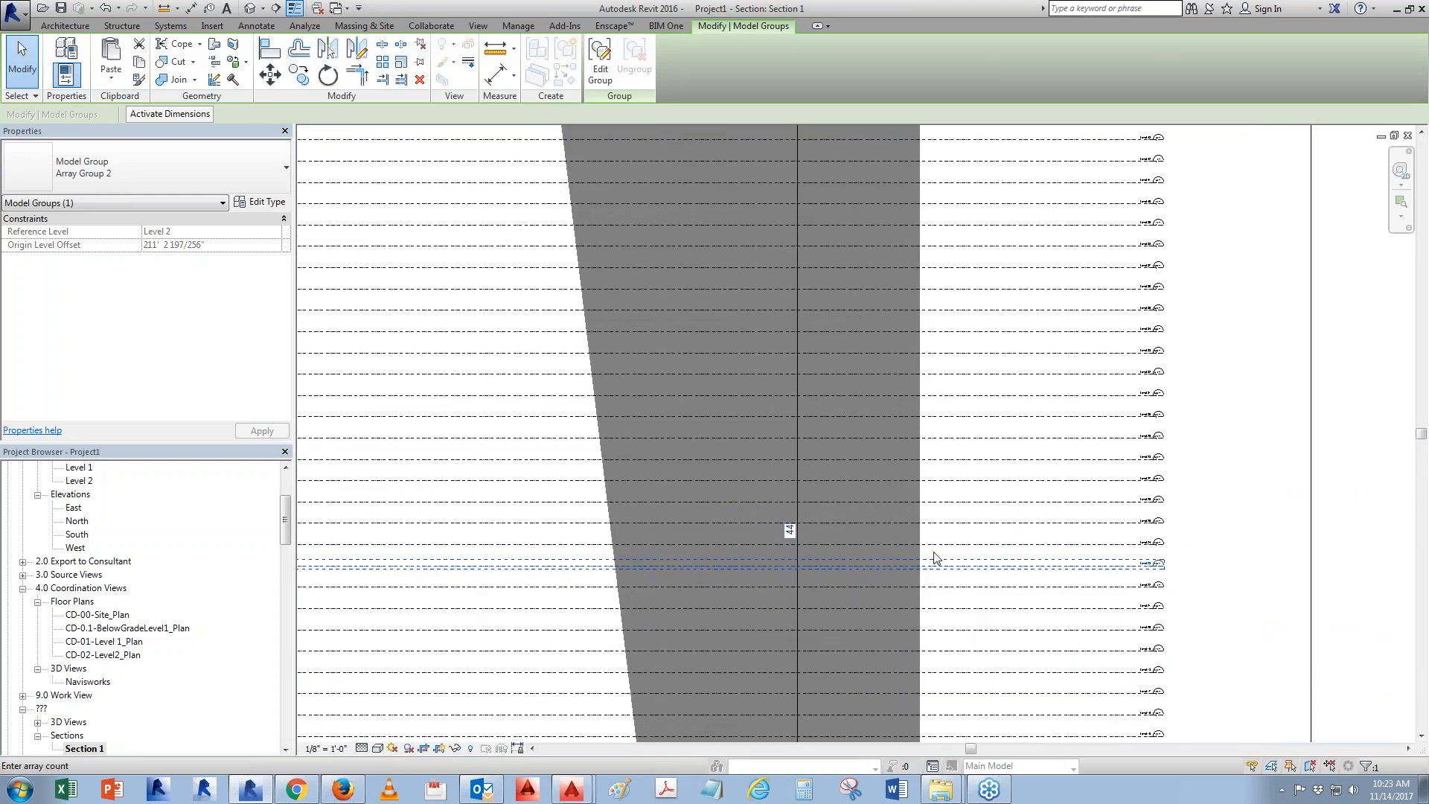
{"action": "scroll", "coordinate": [838, 594], "scroll_direction": "down", "scroll_amount": 2}
{"action": "left_click", "coordinate": [957, 453]}
{"action": "left_click", "coordinate": [957, 453]}
{"action": "key", "text": "Escape"}
{"action": "scroll", "coordinate": [462, 142], "scroll_direction": "down", "scroll_amount": 1}
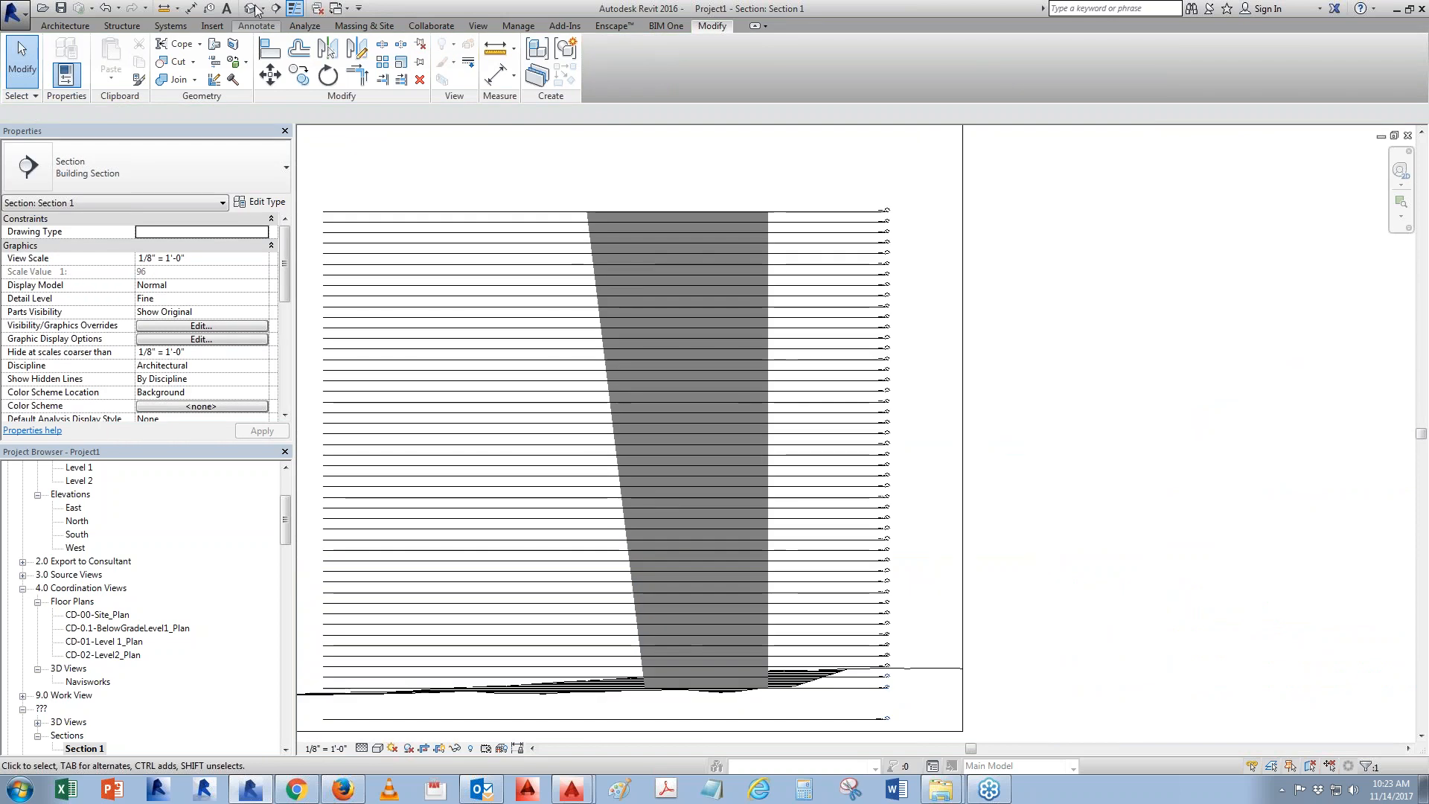
Open the default 3D view and add mass floors at Level 28 through Level 46 to the tower mass
{"action": "left_click", "coordinate": [253, 8]}
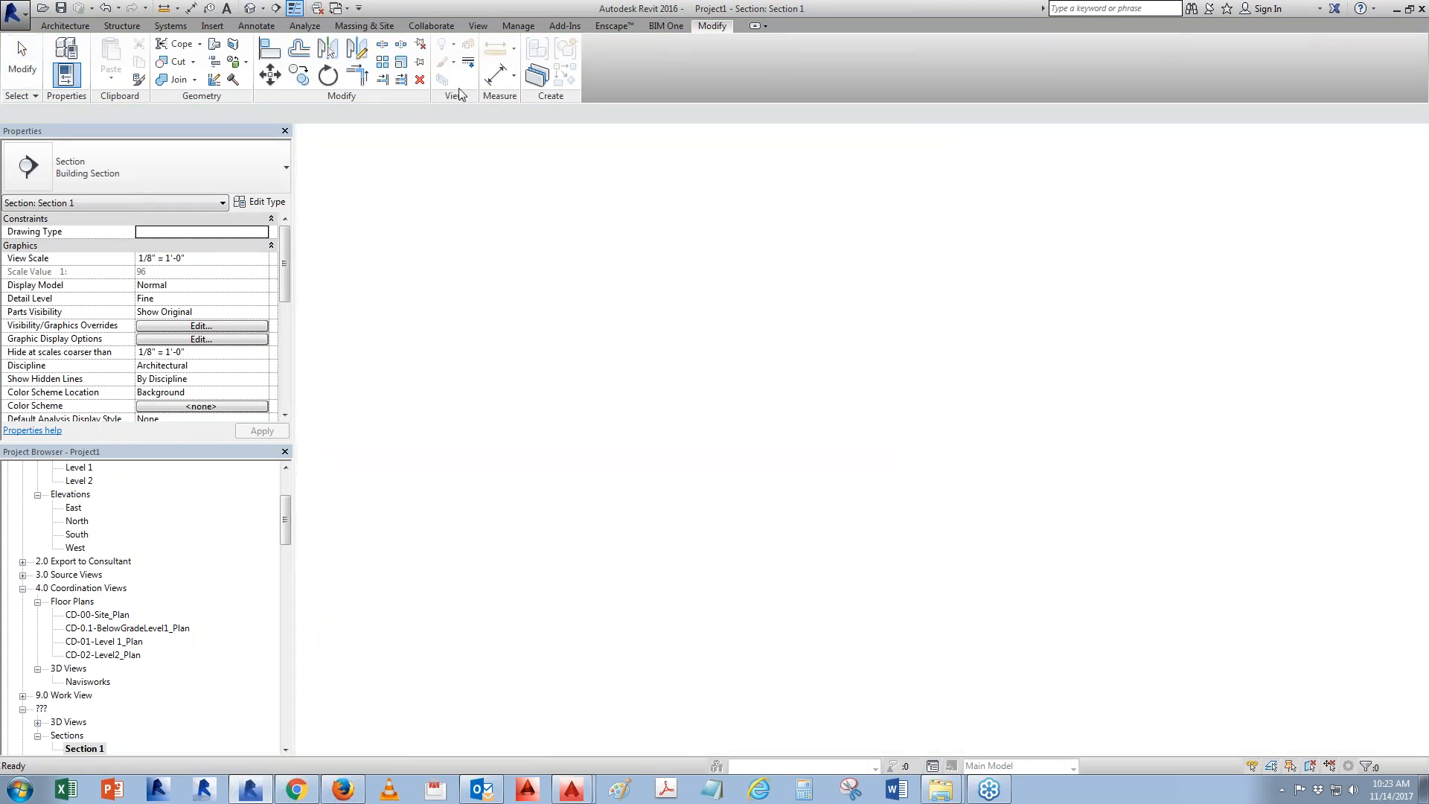
{"action": "left_click", "coordinate": [803, 267]}
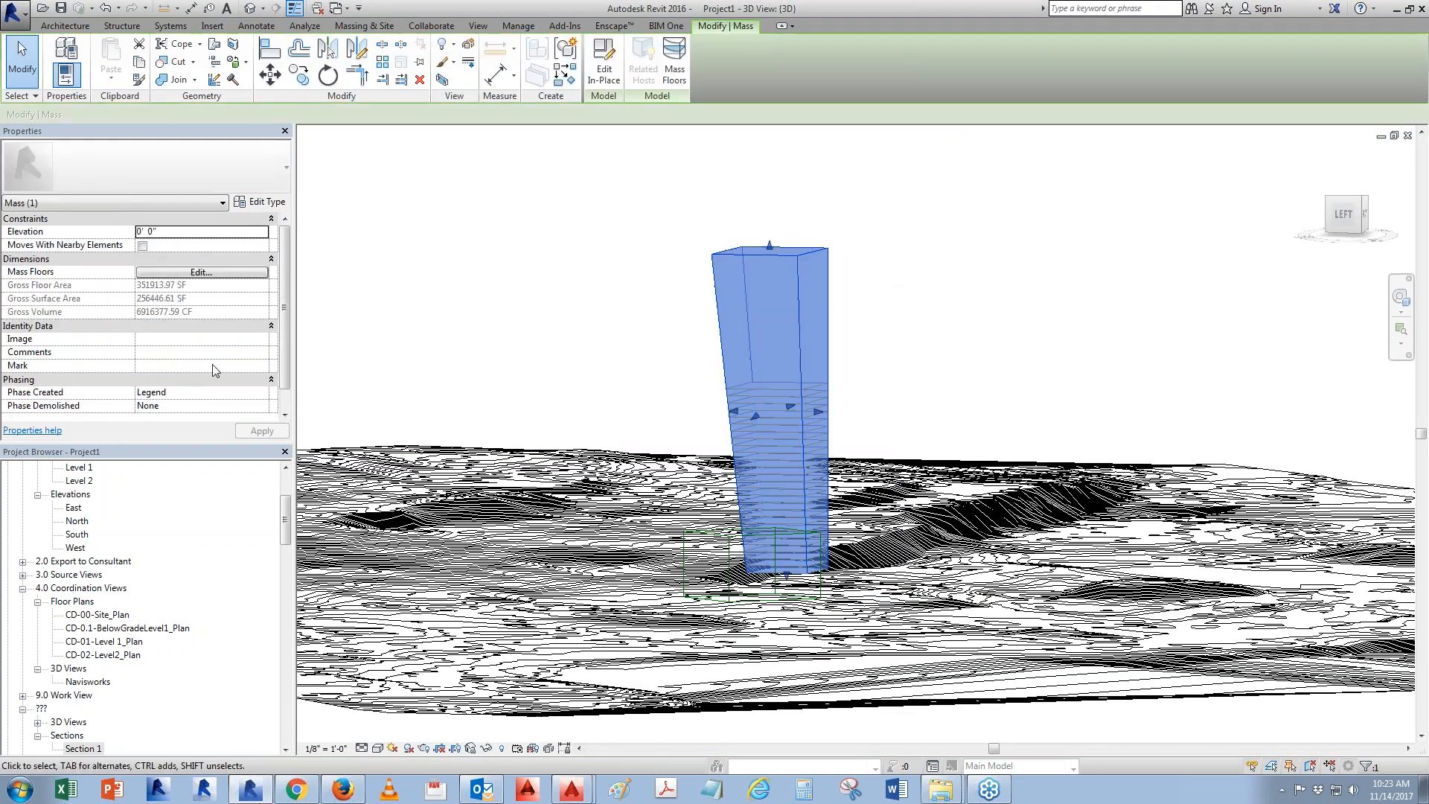
{"action": "left_click", "coordinate": [218, 273]}
{"action": "left_click_drag", "start_coordinate": [815, 319], "coordinate": [814, 399]}
{"action": "scroll", "coordinate": [675, 379], "scroll_direction": "down", "scroll_amount": 3}
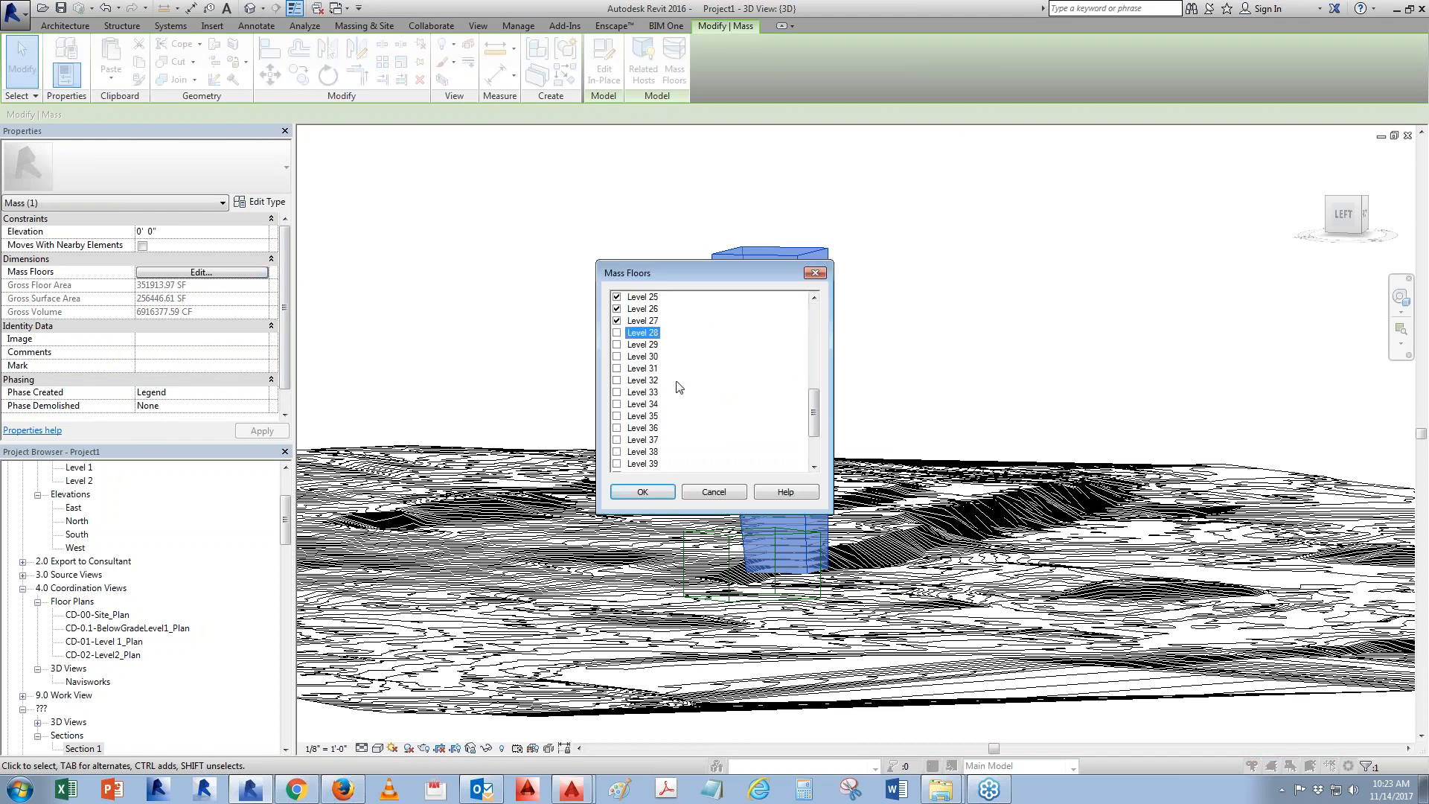
{"action": "left_click", "coordinate": [644, 463], "text": "shift"}
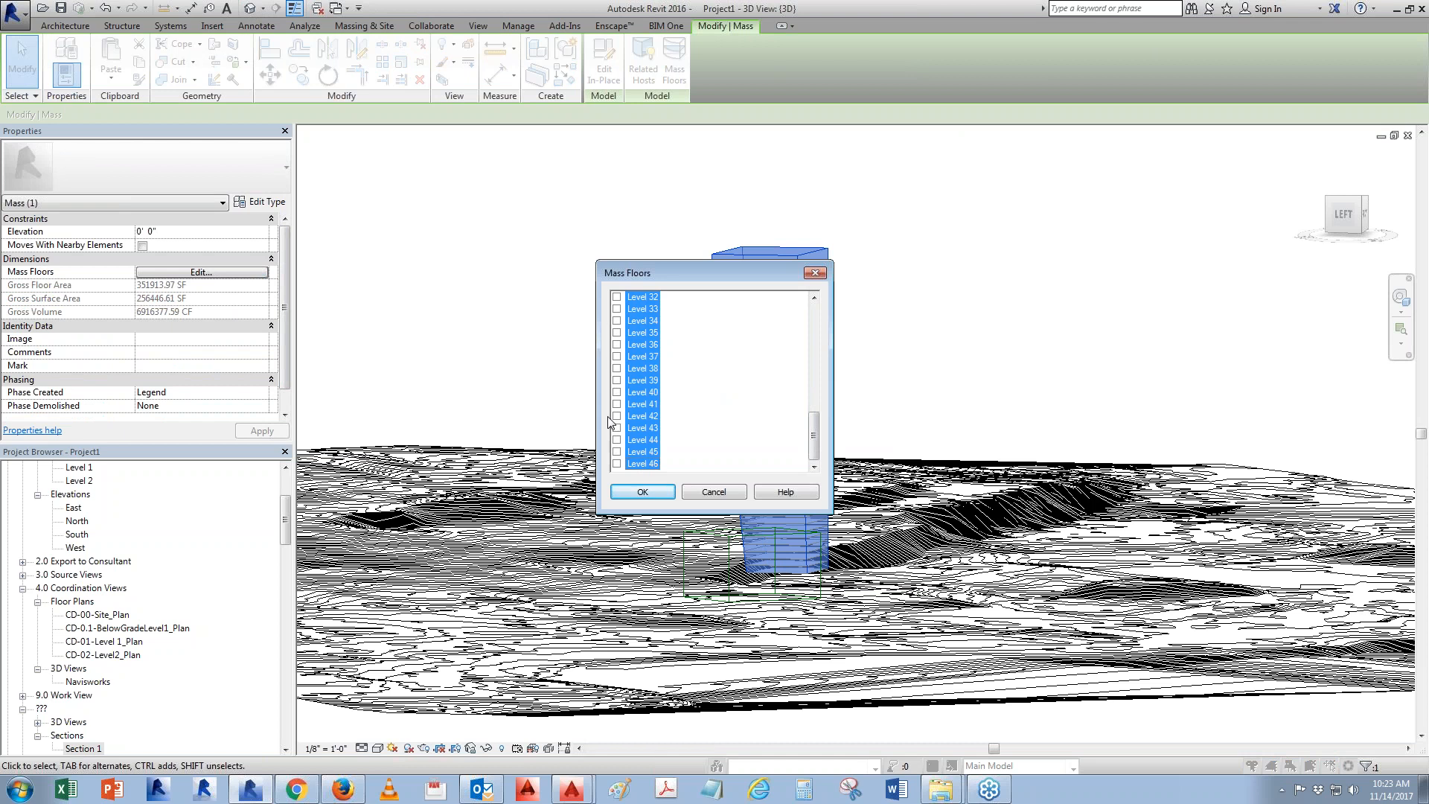
{"action": "left_click", "coordinate": [617, 418]}
{"action": "left_click", "coordinate": [642, 492]}
{"action": "left_click", "coordinate": [985, 361]}
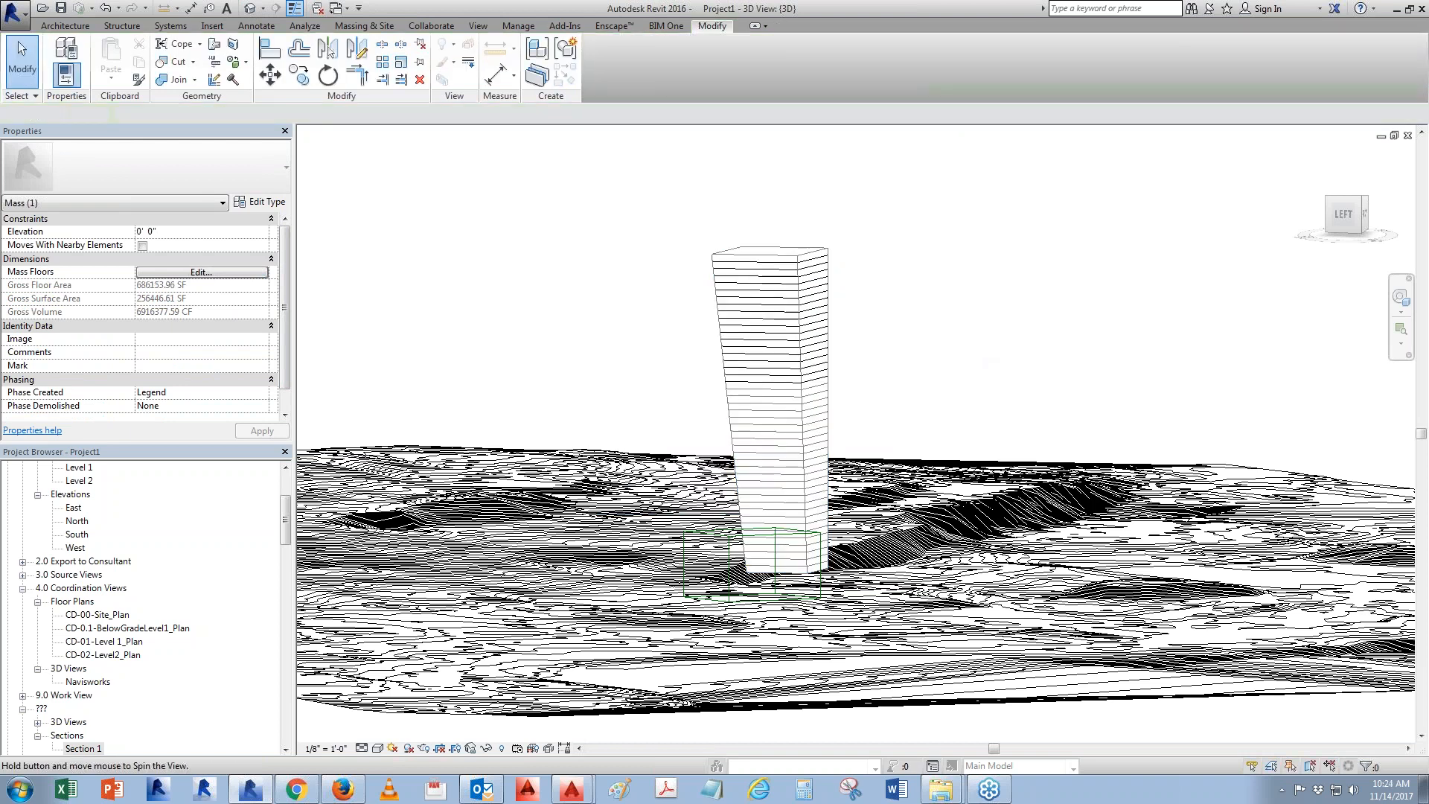
Create floors by face from all of the tower's mass floors using the 0-DEFAULT FLOOR ASSEMBLY type
{"action": "middle_click_drag", "start_coordinate": [985, 361], "coordinate": [1109, 477], "text": "shift"}
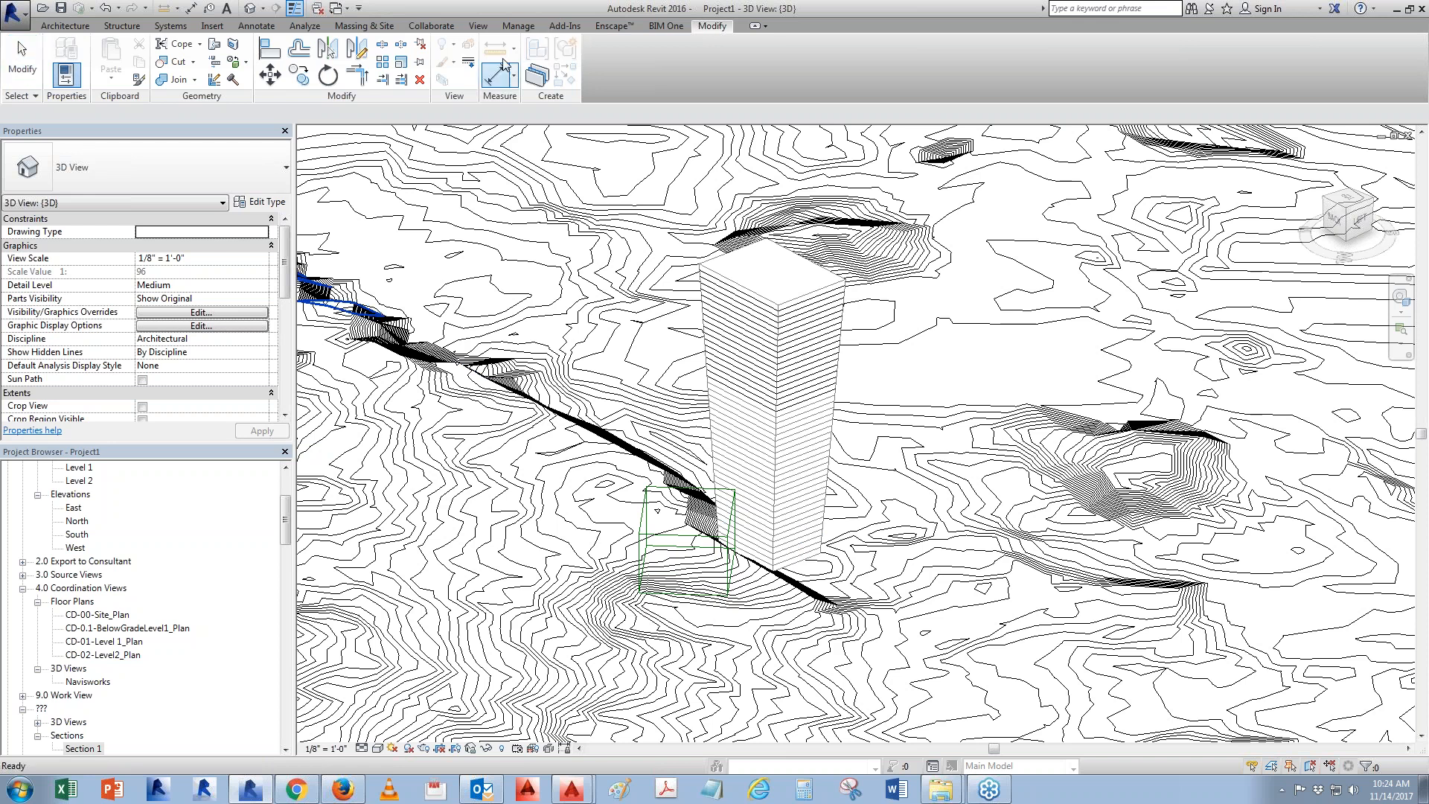
{"action": "left_click", "coordinate": [364, 25]}
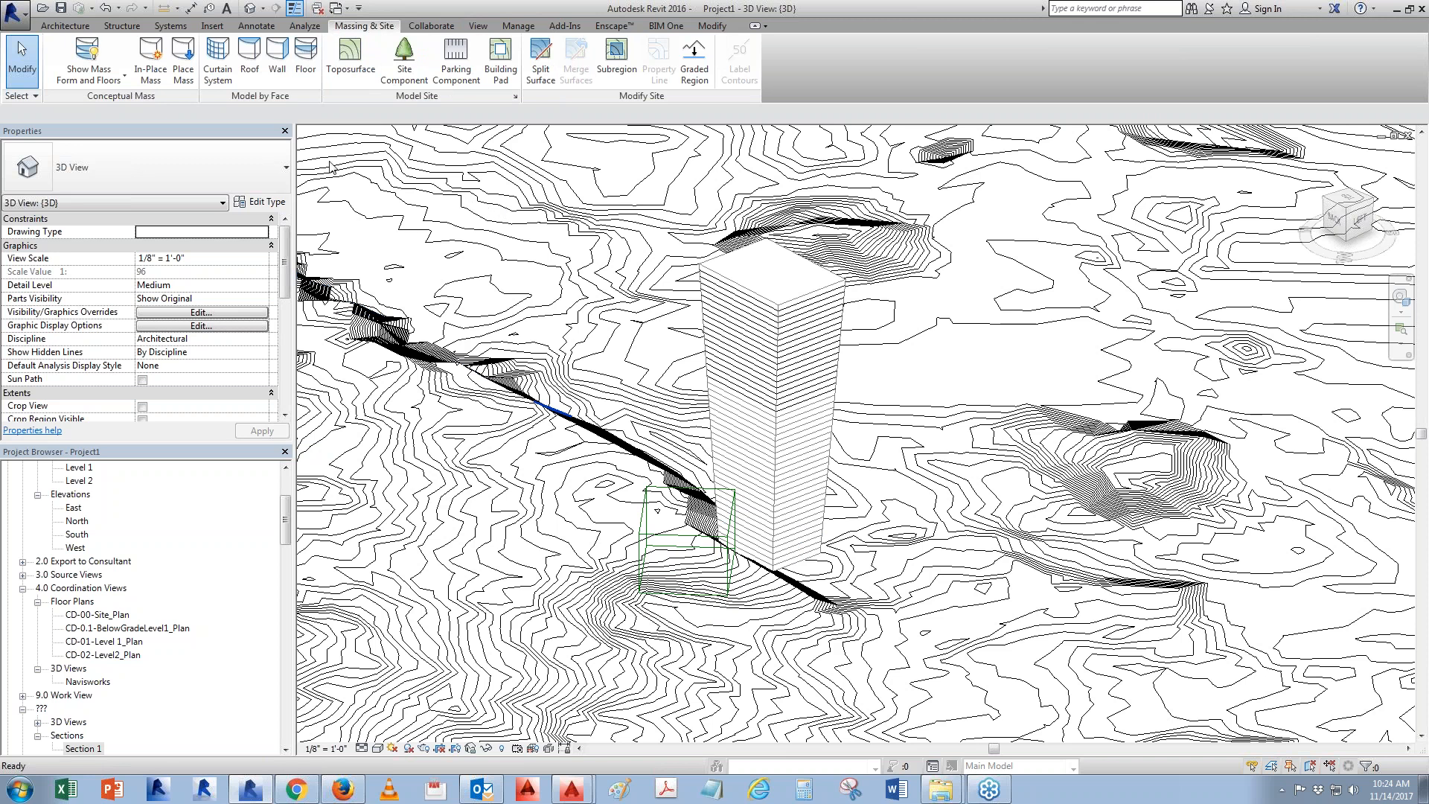
{"action": "left_click", "coordinate": [305, 60]}
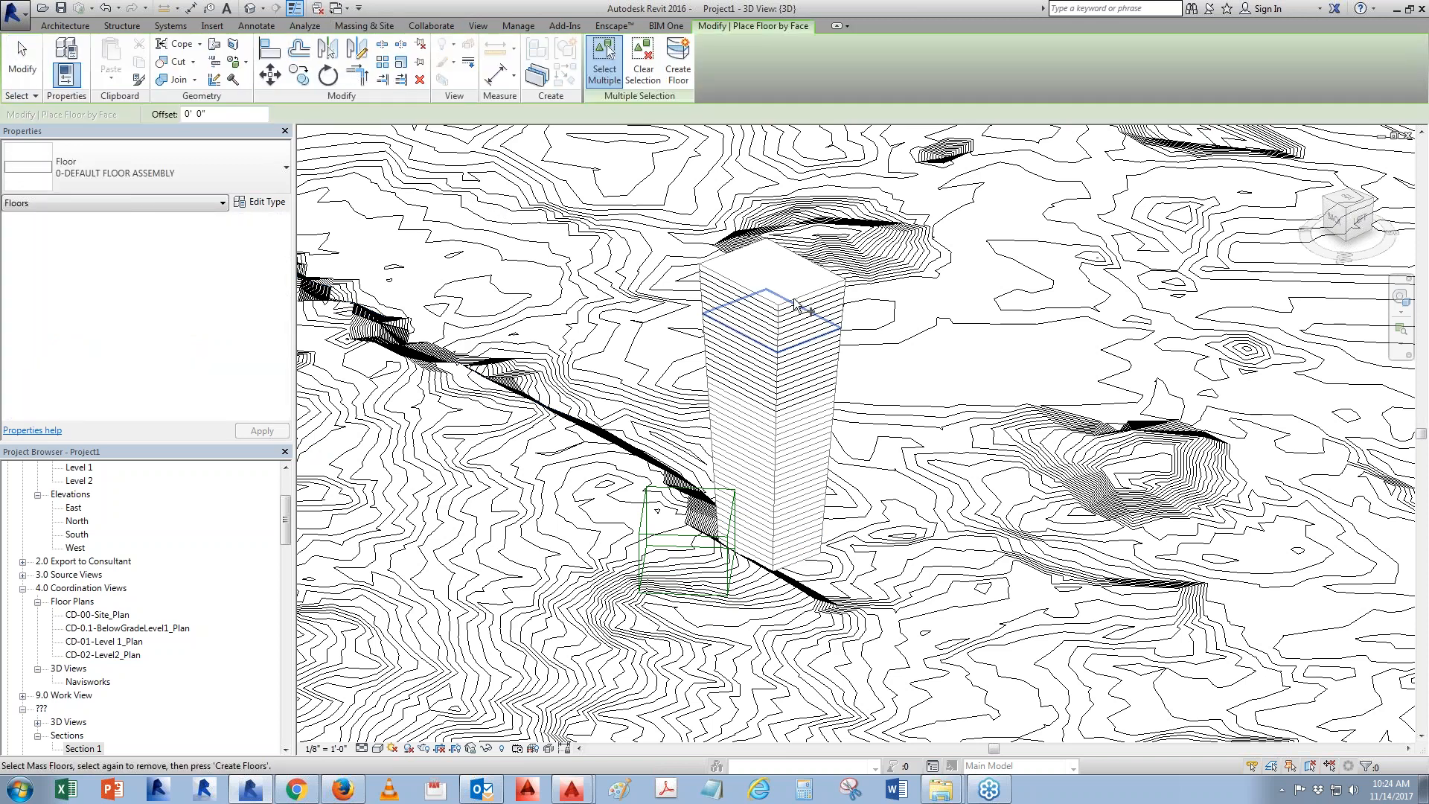
{"action": "middle_click_drag", "start_coordinate": [967, 294], "coordinate": [960, 168], "text": "shift"}
{"action": "left_click_drag", "start_coordinate": [536, 204], "coordinate": [972, 701]}
{"action": "middle_click_drag", "start_coordinate": [1017, 428], "coordinate": [1012, 539], "text": "shift"}
{"action": "left_click", "coordinate": [678, 70]}
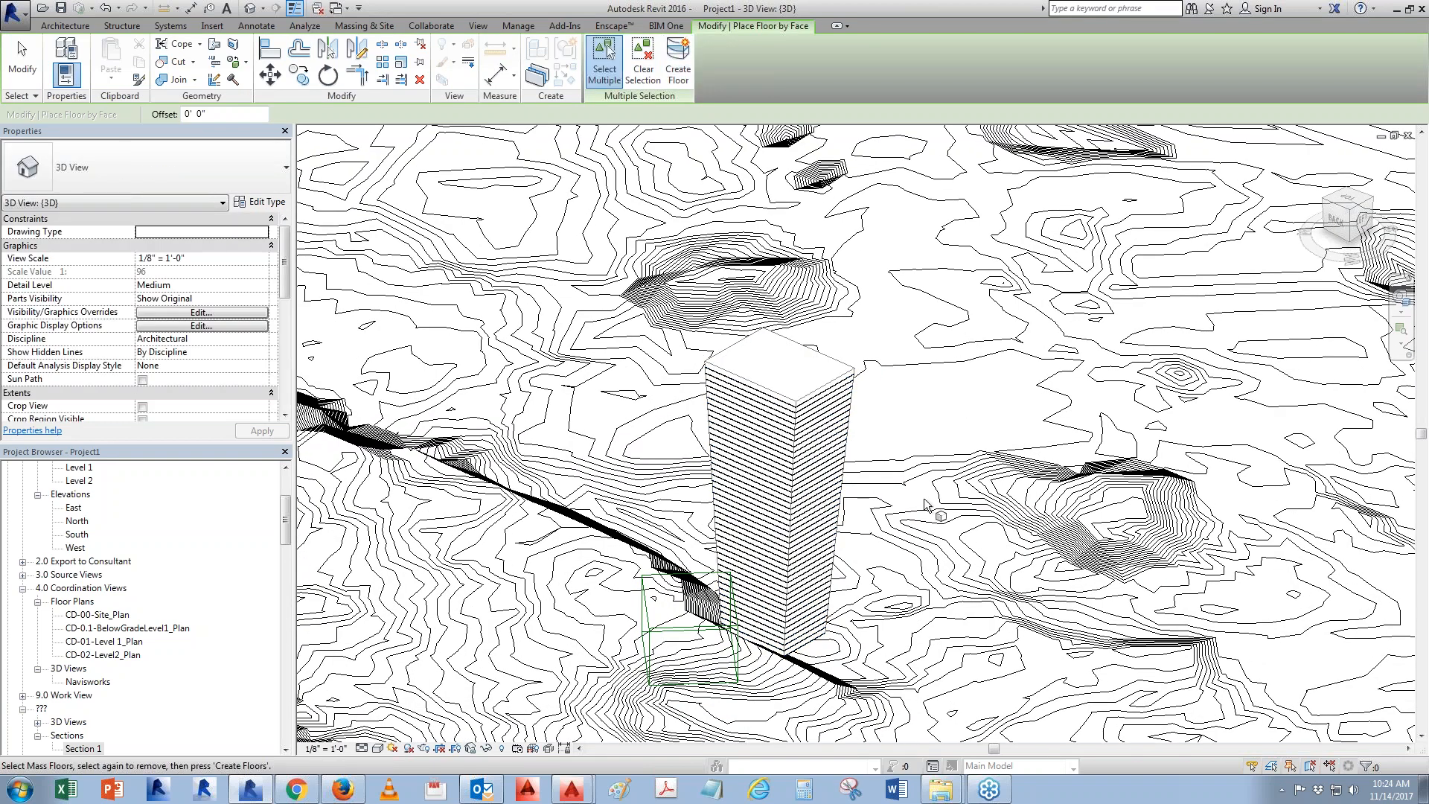
{"action": "scroll", "coordinate": [719, 357], "scroll_direction": "up", "scroll_amount": 4}
{"action": "key", "text": "Escape"}
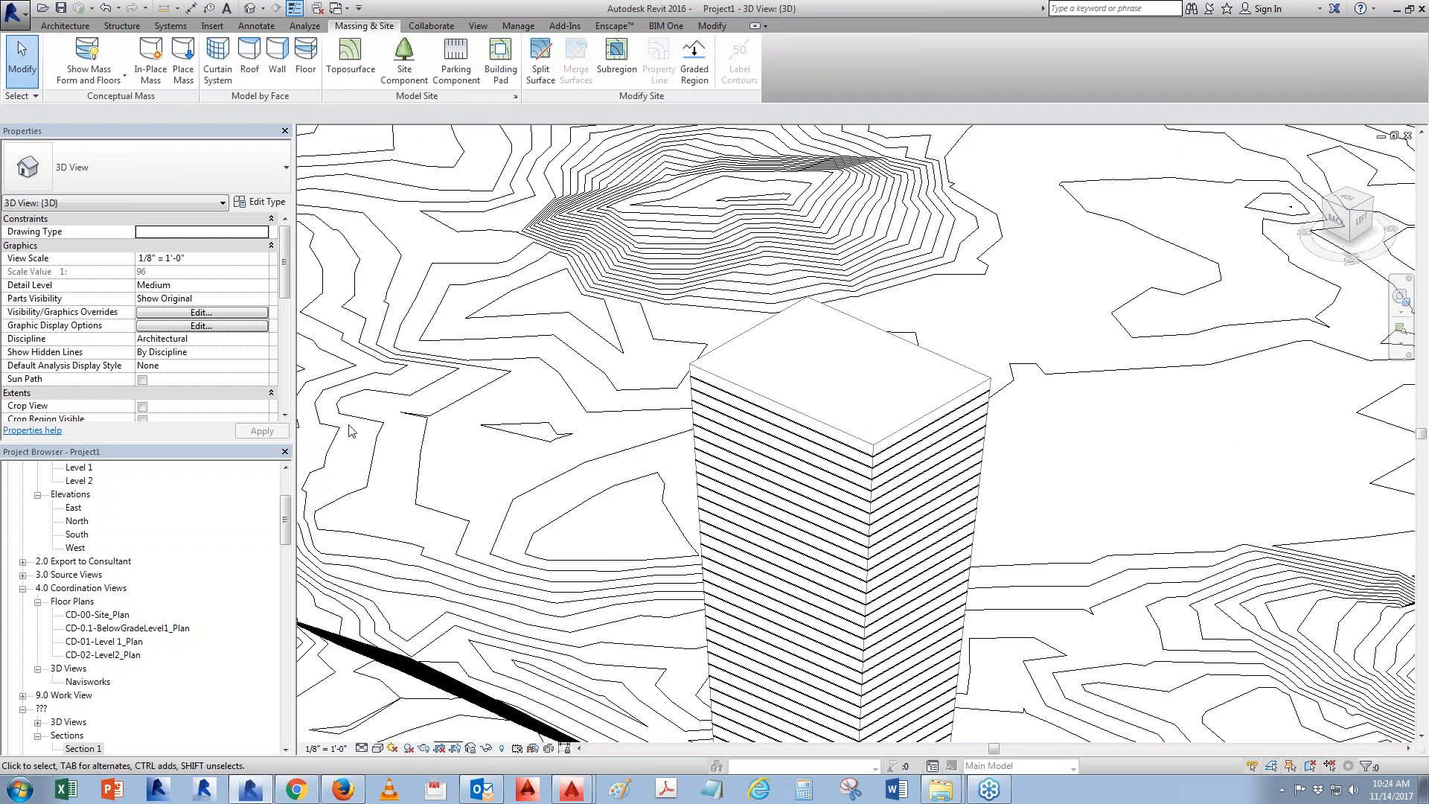
{"action": "key", "text": "v"}
{"action": "key", "text": "g"}
{"action": "key", "text": "Escape"}
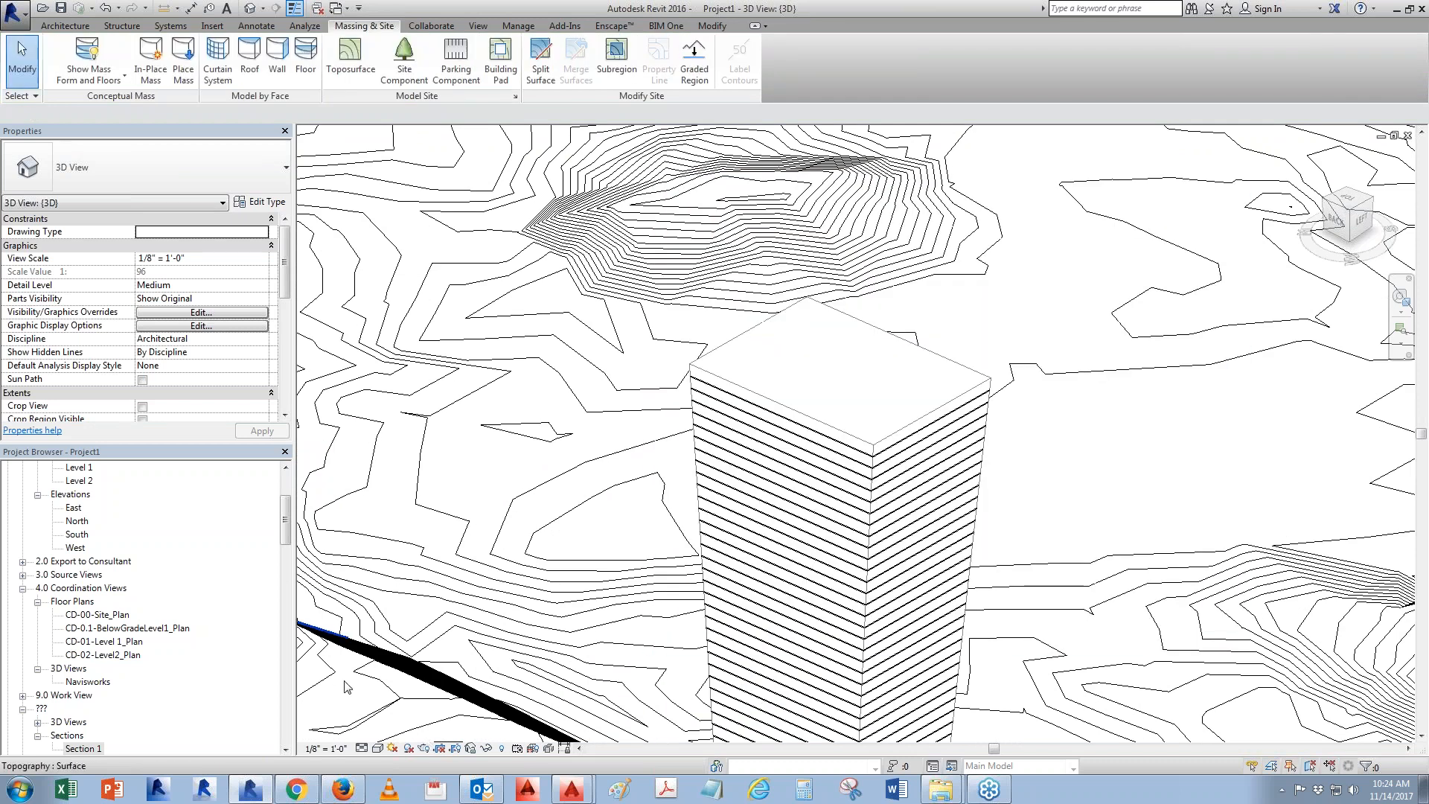
Bring up the phasing settings in the 3D view's properties
{"action": "left_click_drag", "start_coordinate": [284, 291], "coordinate": [283, 372]}
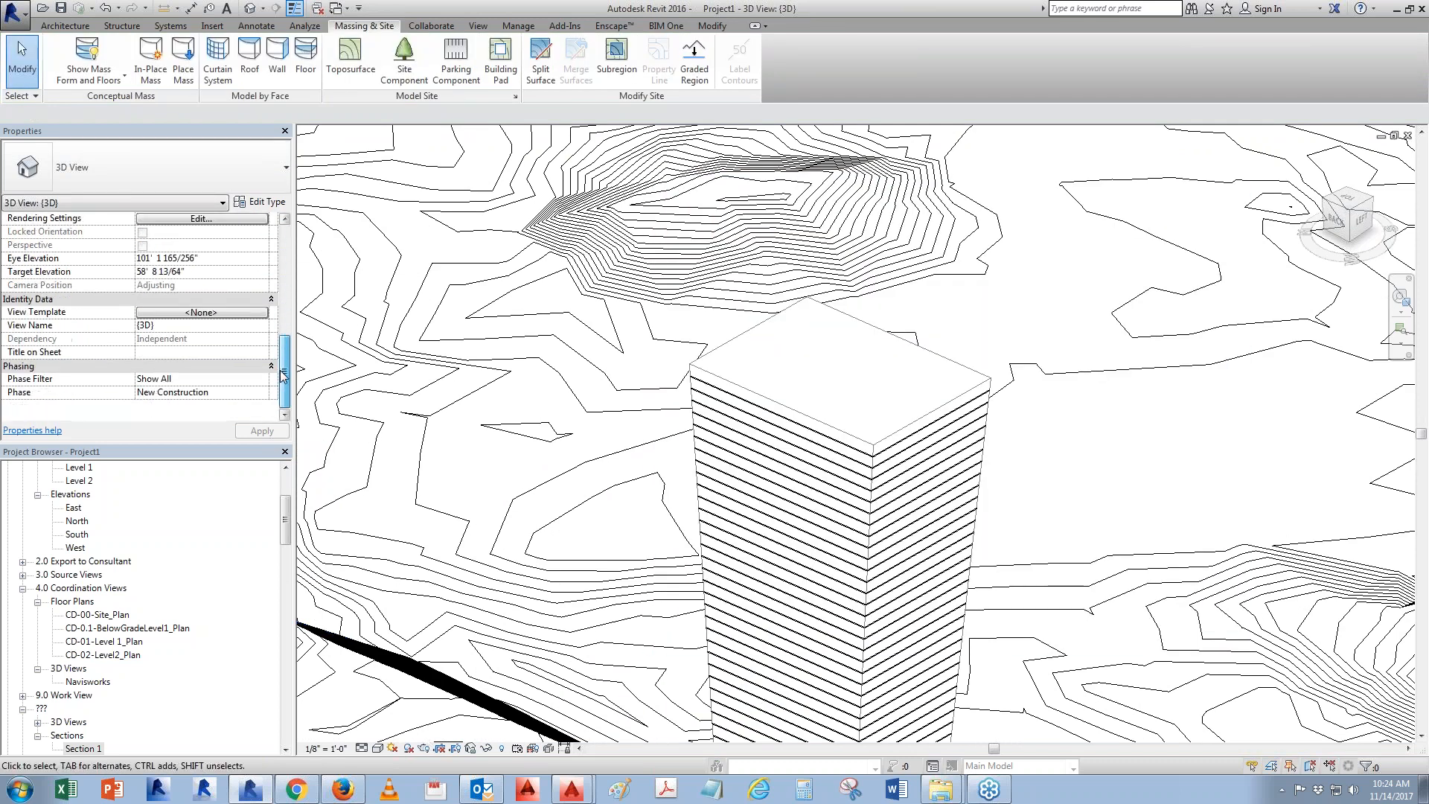
Set the 3D view's phase filter to Show Complete
{"action": "left_click", "coordinate": [195, 379]}
{"action": "left_click", "coordinate": [195, 379]}
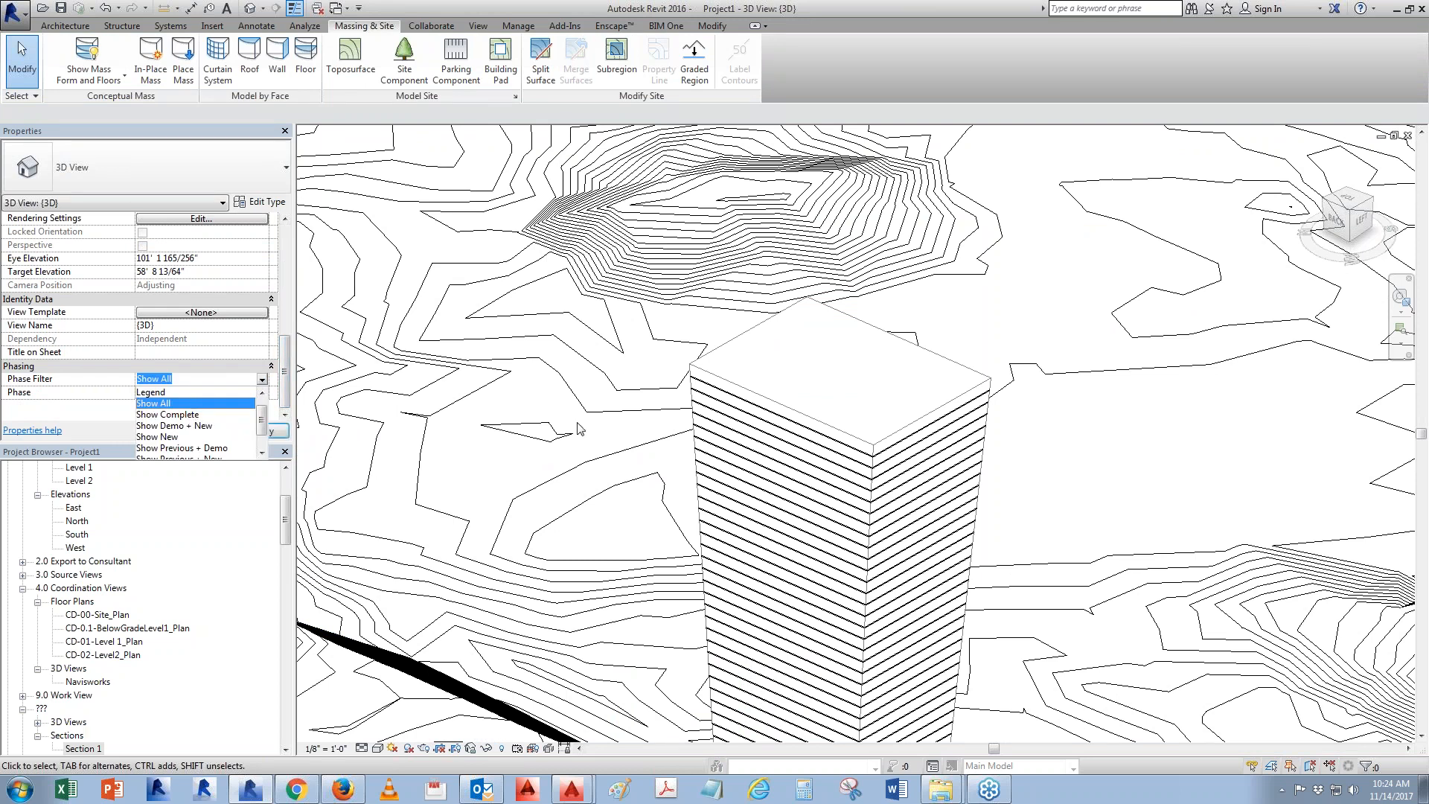
{"action": "left_click", "coordinate": [172, 417]}
{"action": "scroll", "coordinate": [865, 200], "scroll_direction": "down", "scroll_amount": 3}
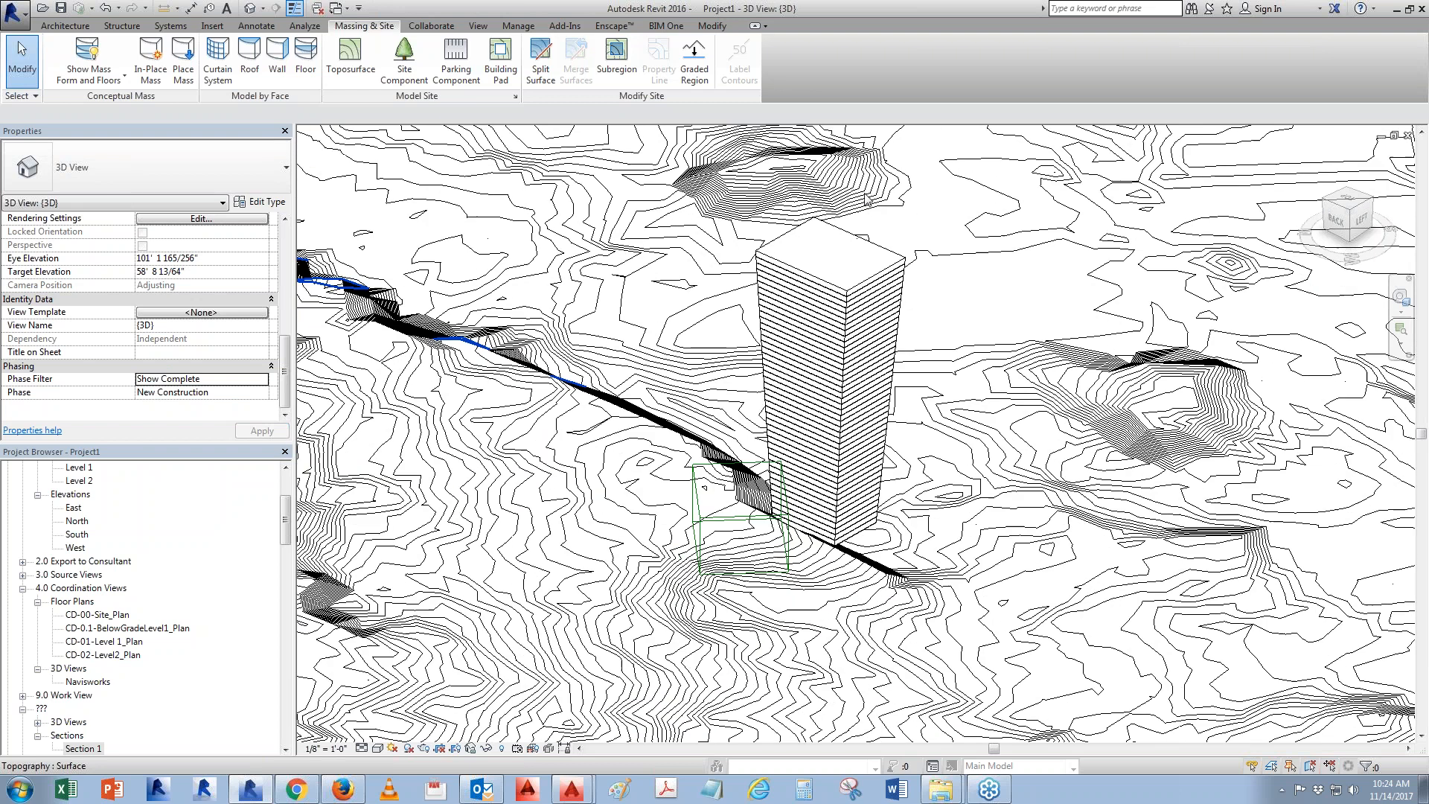
{"action": "left_click", "coordinate": [728, 521]}
{"action": "key", "text": "Escape"}
Create a 5' x 10' curtain system by face on one side of the tower mass
{"action": "middle_click_drag", "start_coordinate": [728, 525], "coordinate": [992, 408], "text": "shift"}
{"action": "scroll", "coordinate": [992, 408], "scroll_direction": "up", "scroll_amount": 2}
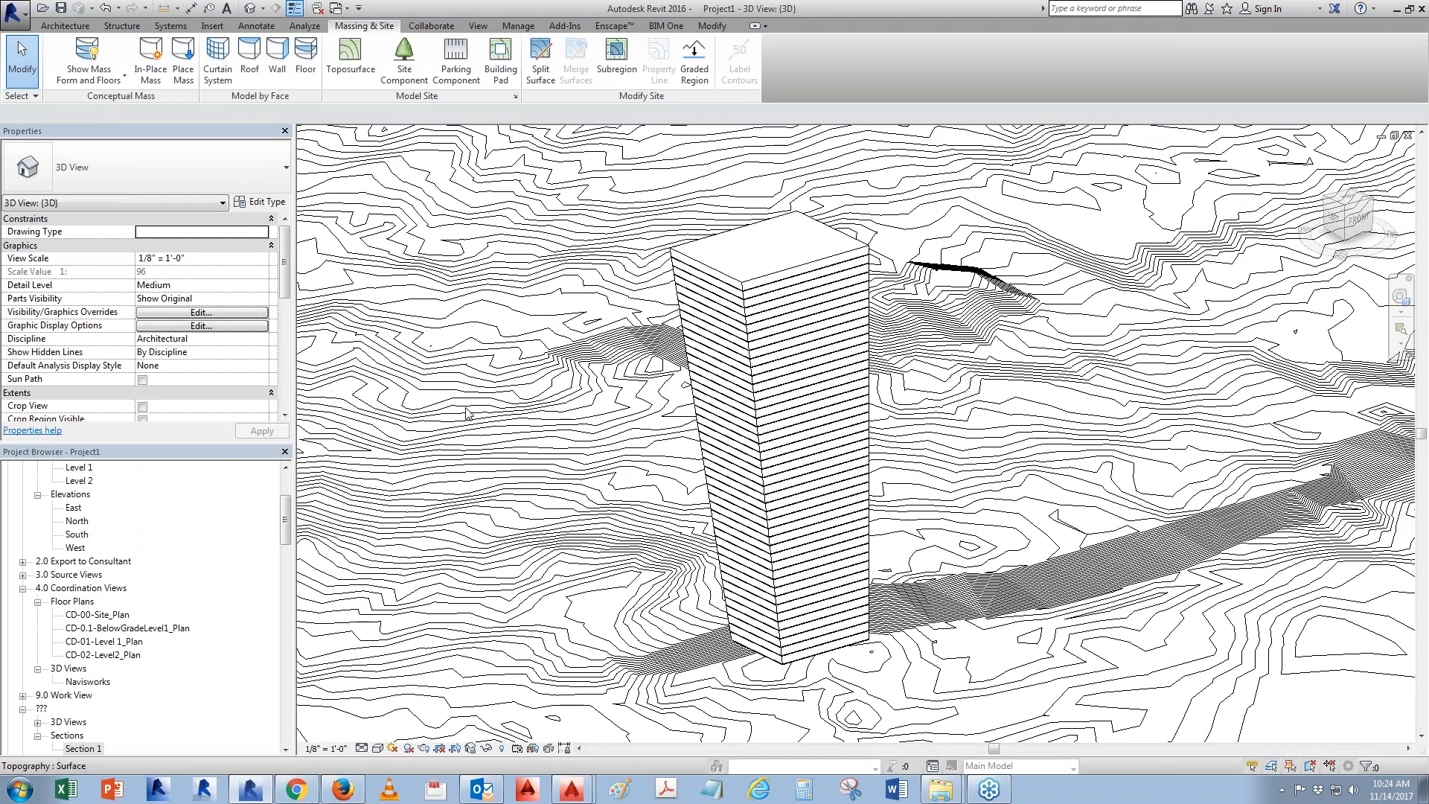
{"action": "left_click", "coordinate": [218, 58]}
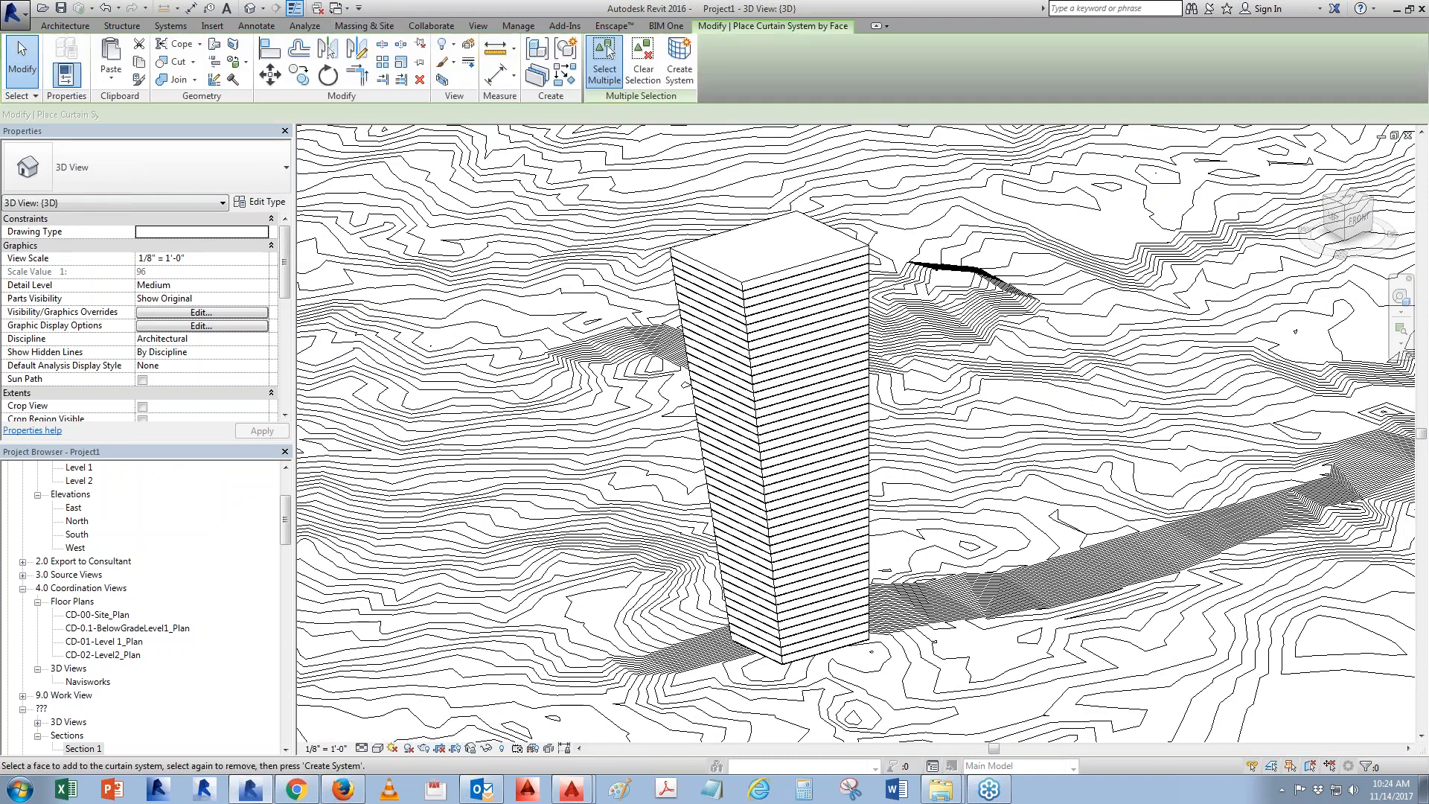
{"action": "left_click", "coordinate": [807, 289]}
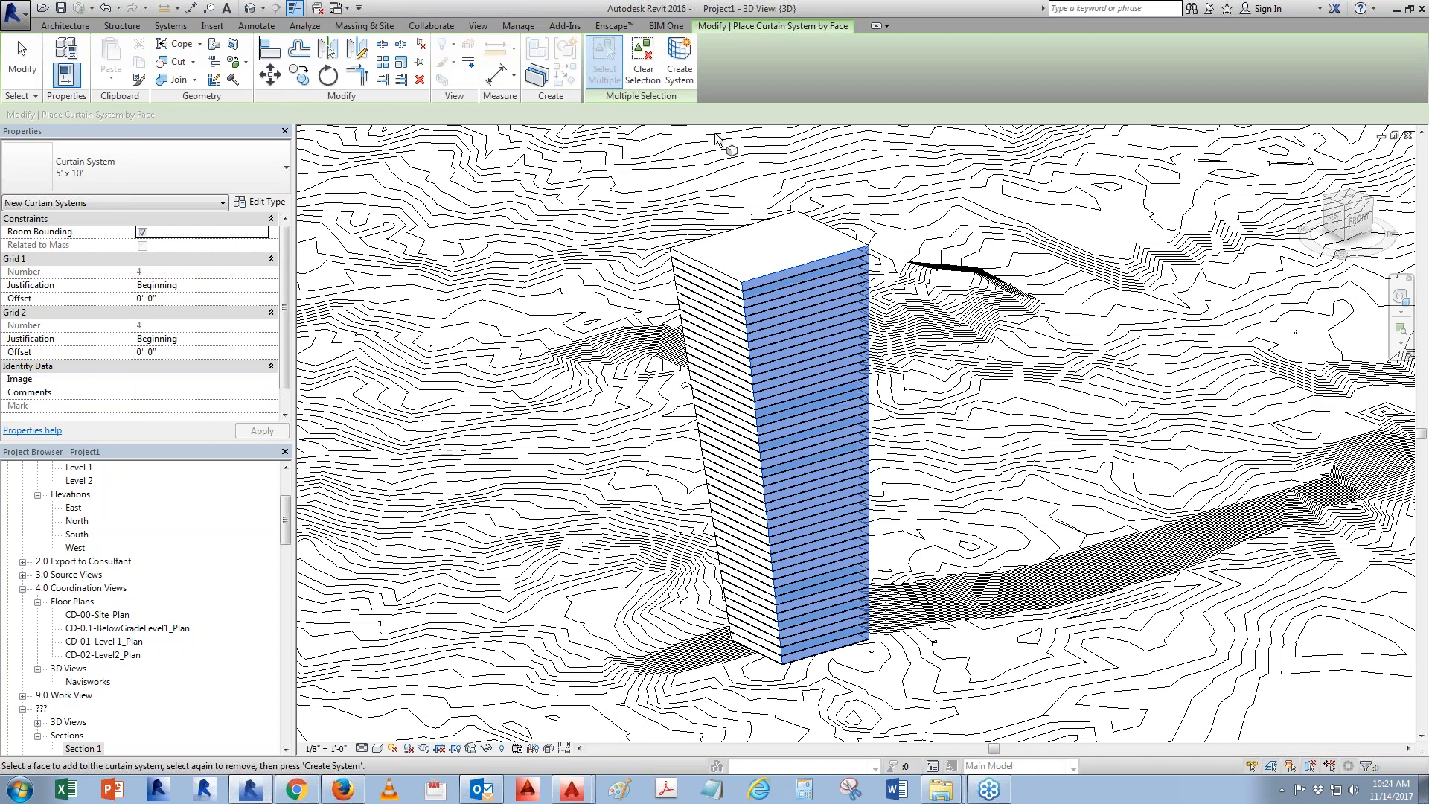
{"action": "left_click", "coordinate": [692, 74]}
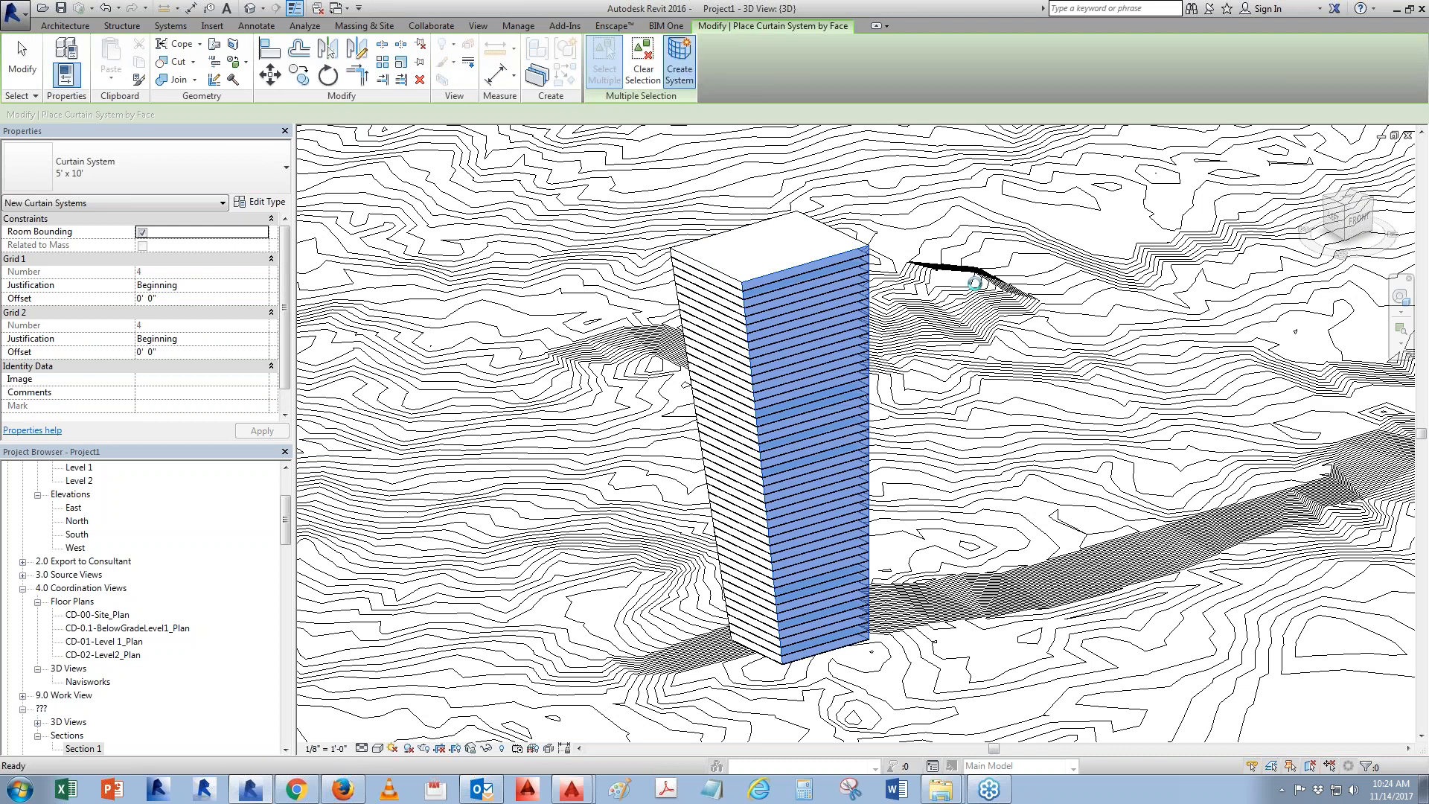
Create 5' x 10' curtain systems on the remaining three side faces of the tower mass
{"action": "middle_click_drag", "start_coordinate": [938, 306], "coordinate": [825, 311], "text": "shift"}
{"action": "left_click", "coordinate": [825, 311]}
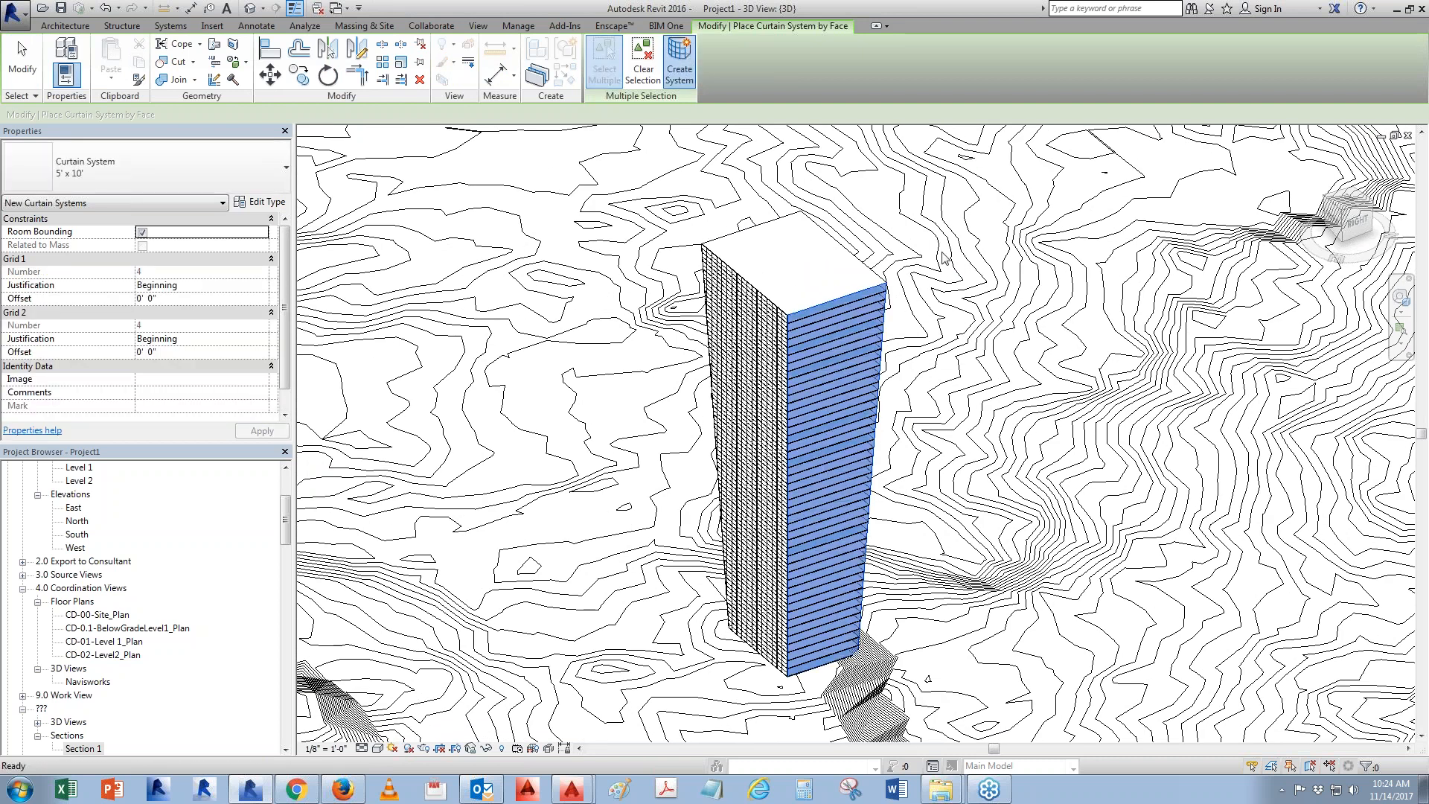
{"action": "middle_click_drag", "start_coordinate": [939, 271], "coordinate": [811, 282], "text": "shift"}
{"action": "left_click", "coordinate": [812, 337]}
{"action": "left_click", "coordinate": [689, 53]}
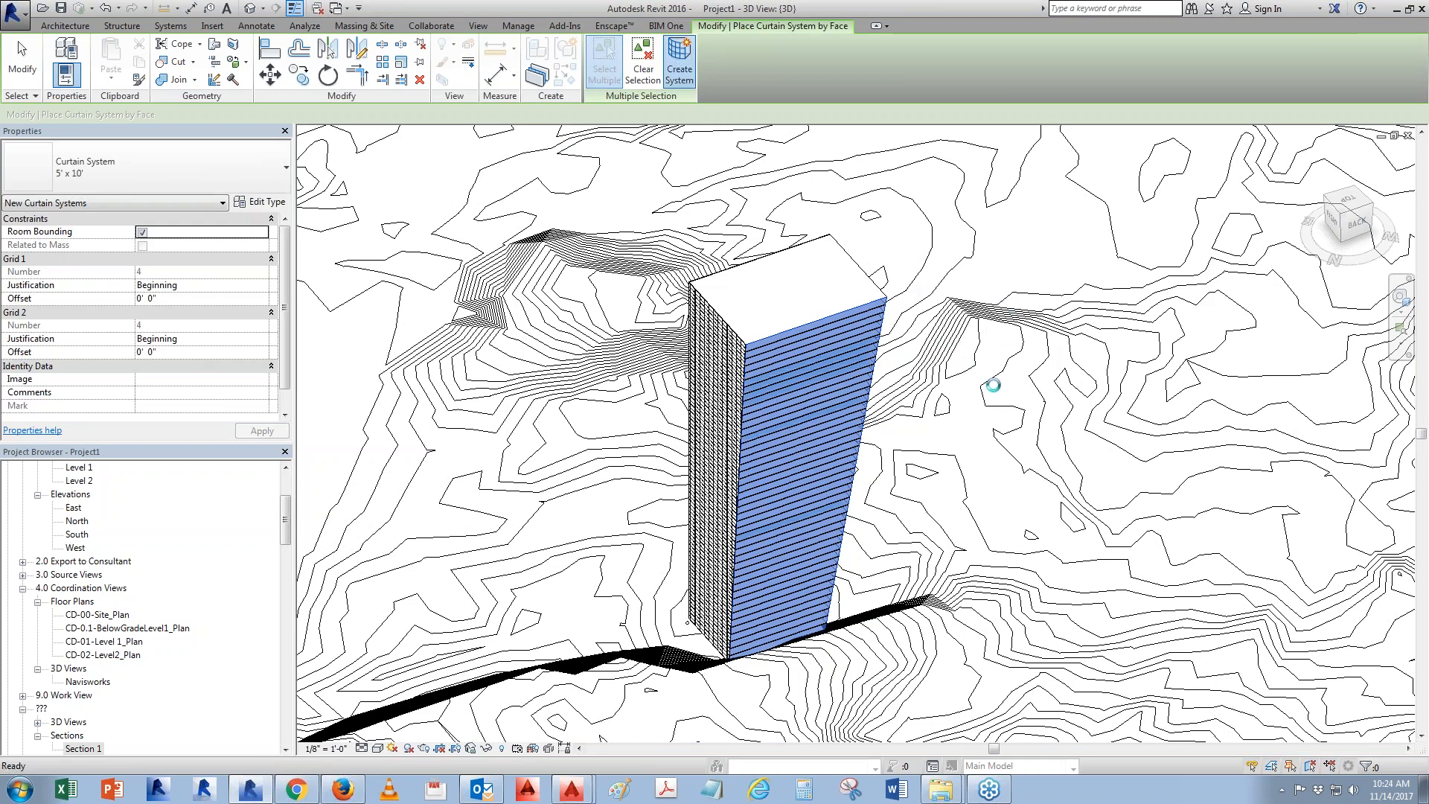
{"action": "middle_click_drag", "start_coordinate": [994, 384], "coordinate": [806, 317], "text": "shift"}
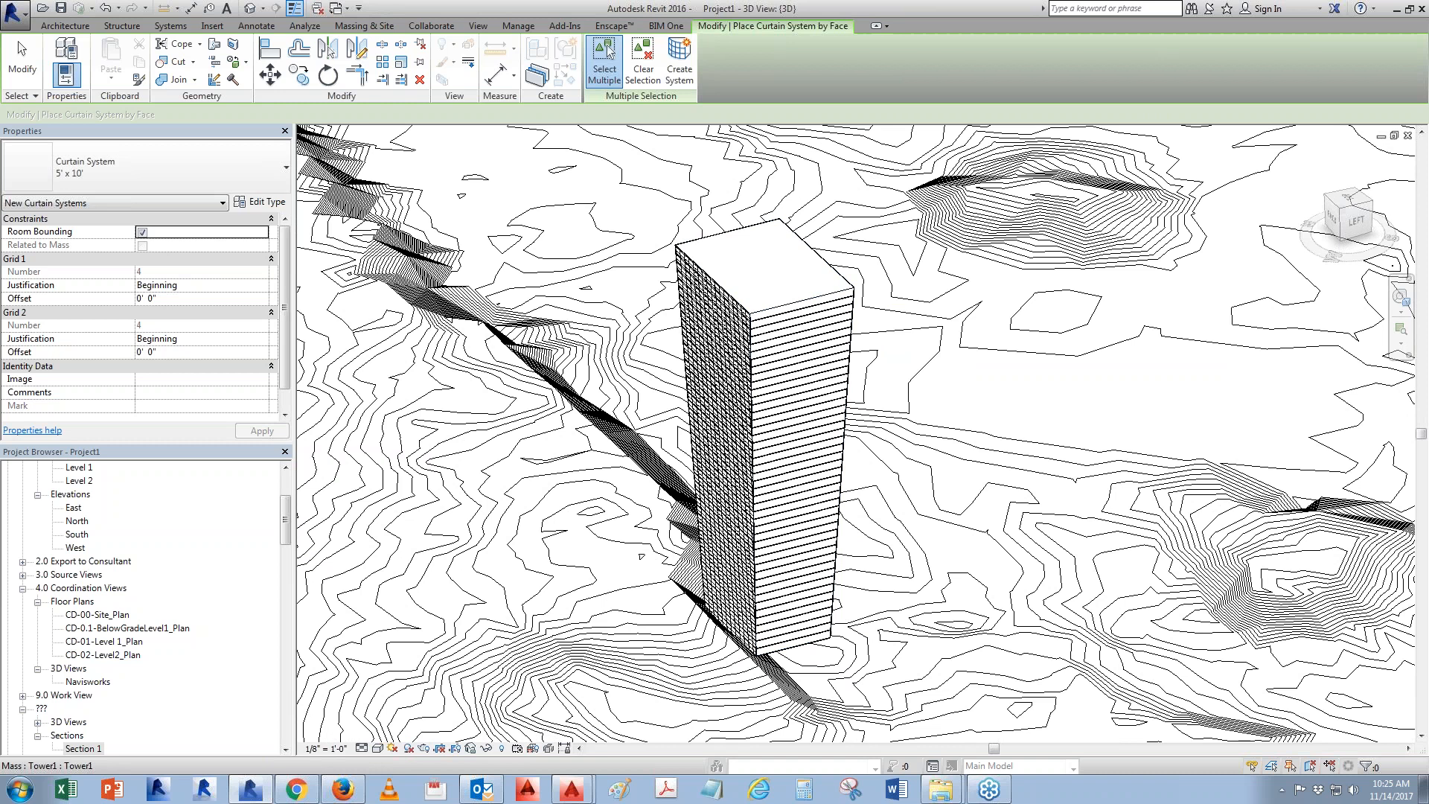
{"action": "left_click", "coordinate": [826, 331]}
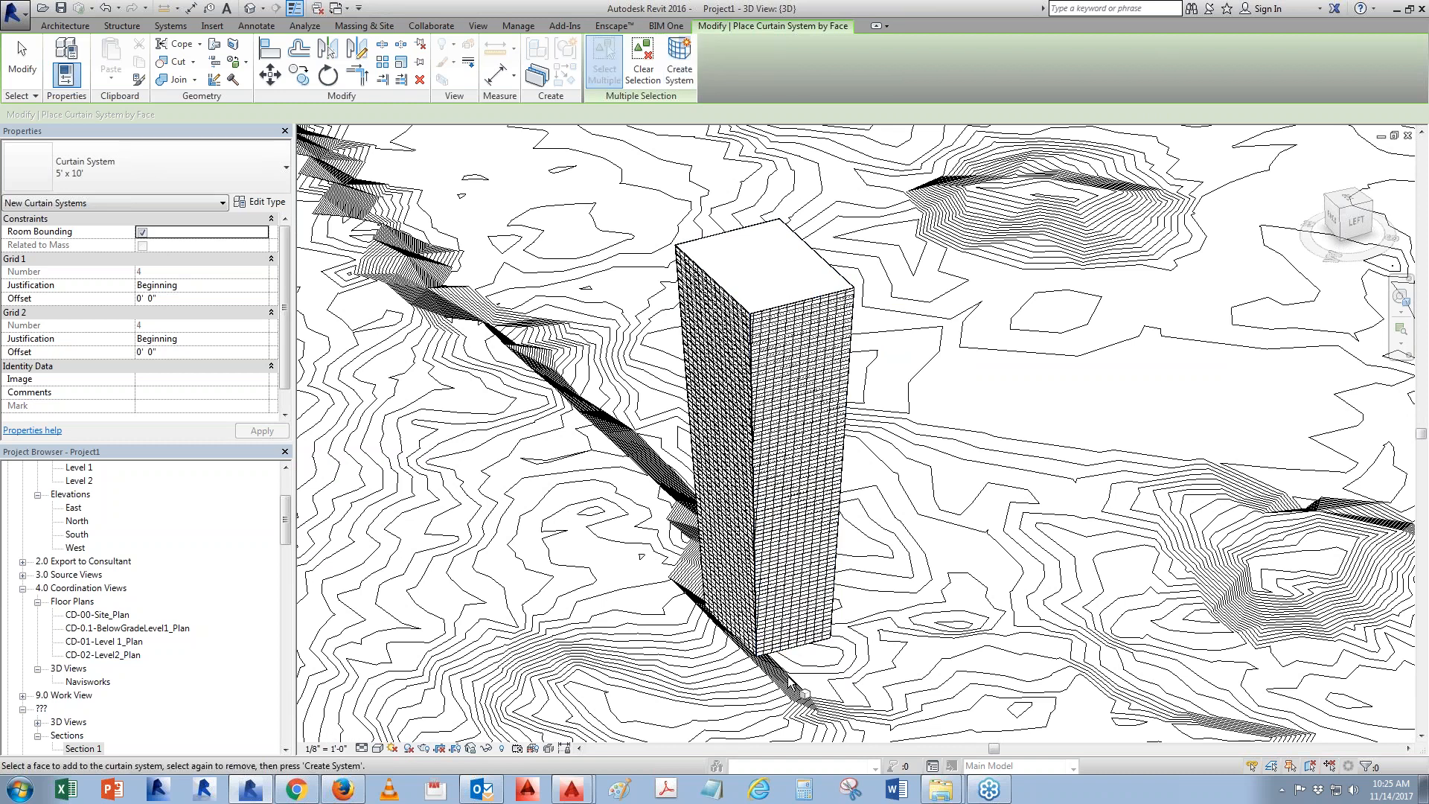
Rename the tower's curtain system type to 12' x 4' in its type properties
{"action": "middle_click_drag", "start_coordinate": [746, 301], "coordinate": [1268, 521], "text": "shift"}
{"action": "scroll", "coordinate": [796, 327], "scroll_direction": "up", "scroll_amount": 5}
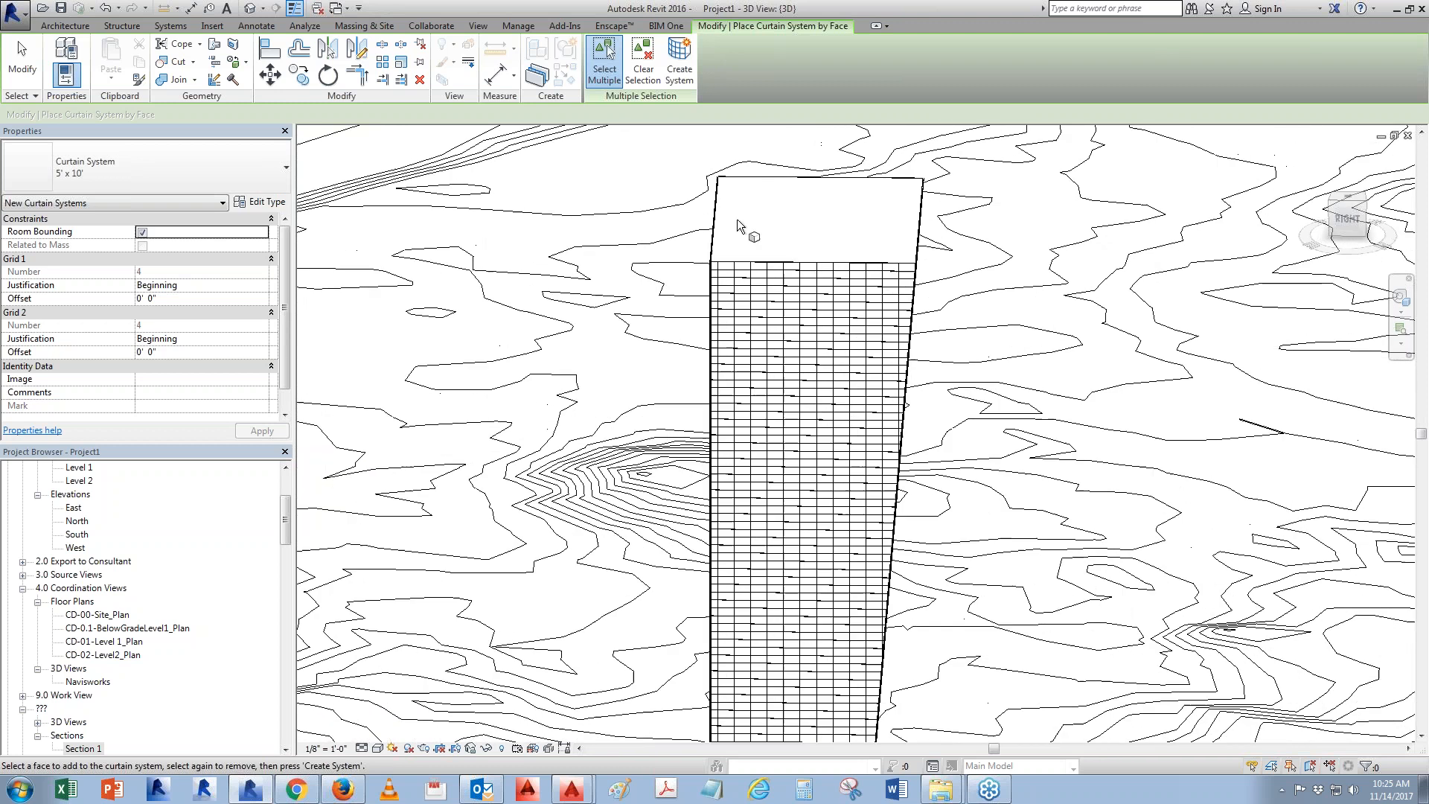
{"action": "key", "text": "Escape"}
{"action": "left_click", "coordinate": [739, 306]}
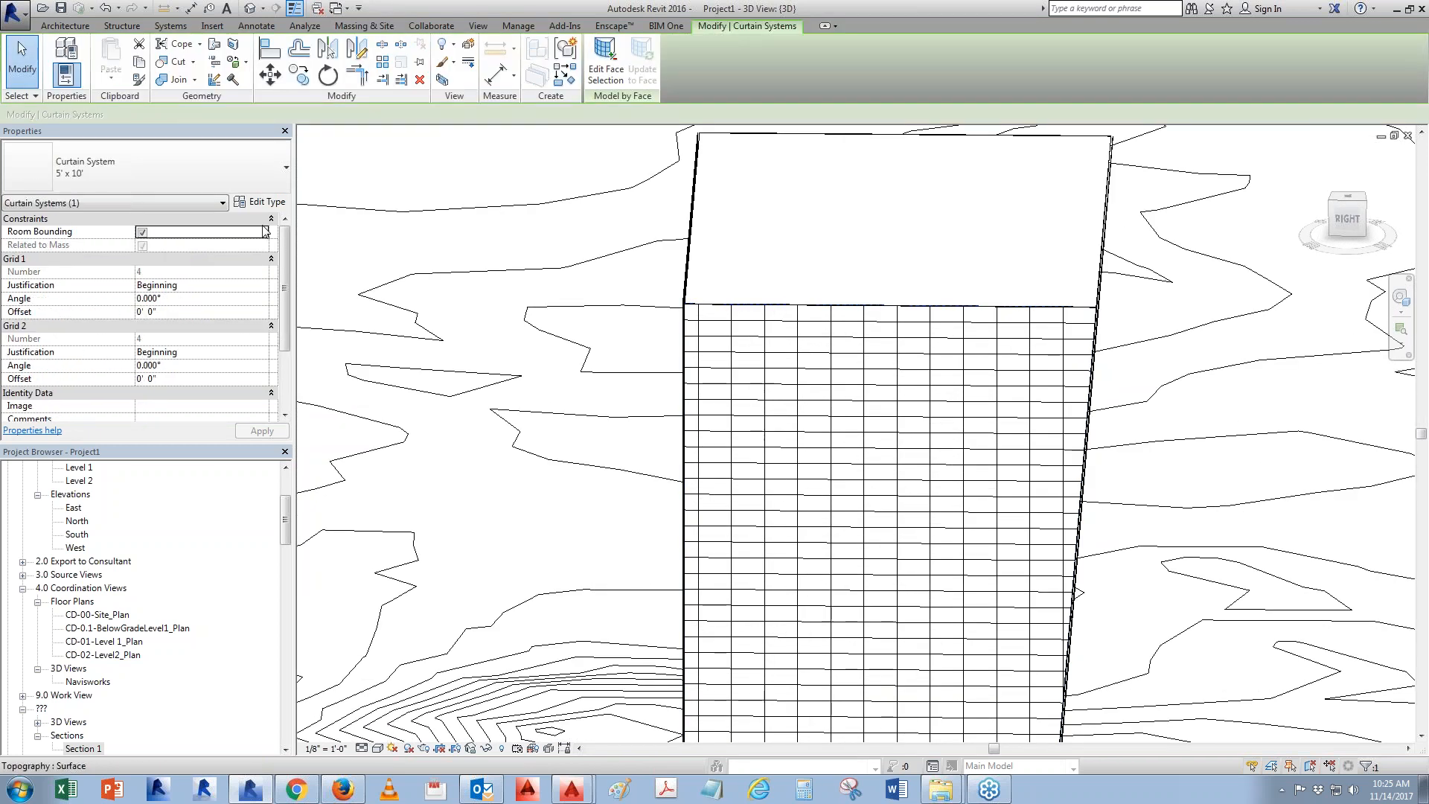
{"action": "left_click", "coordinate": [261, 203]}
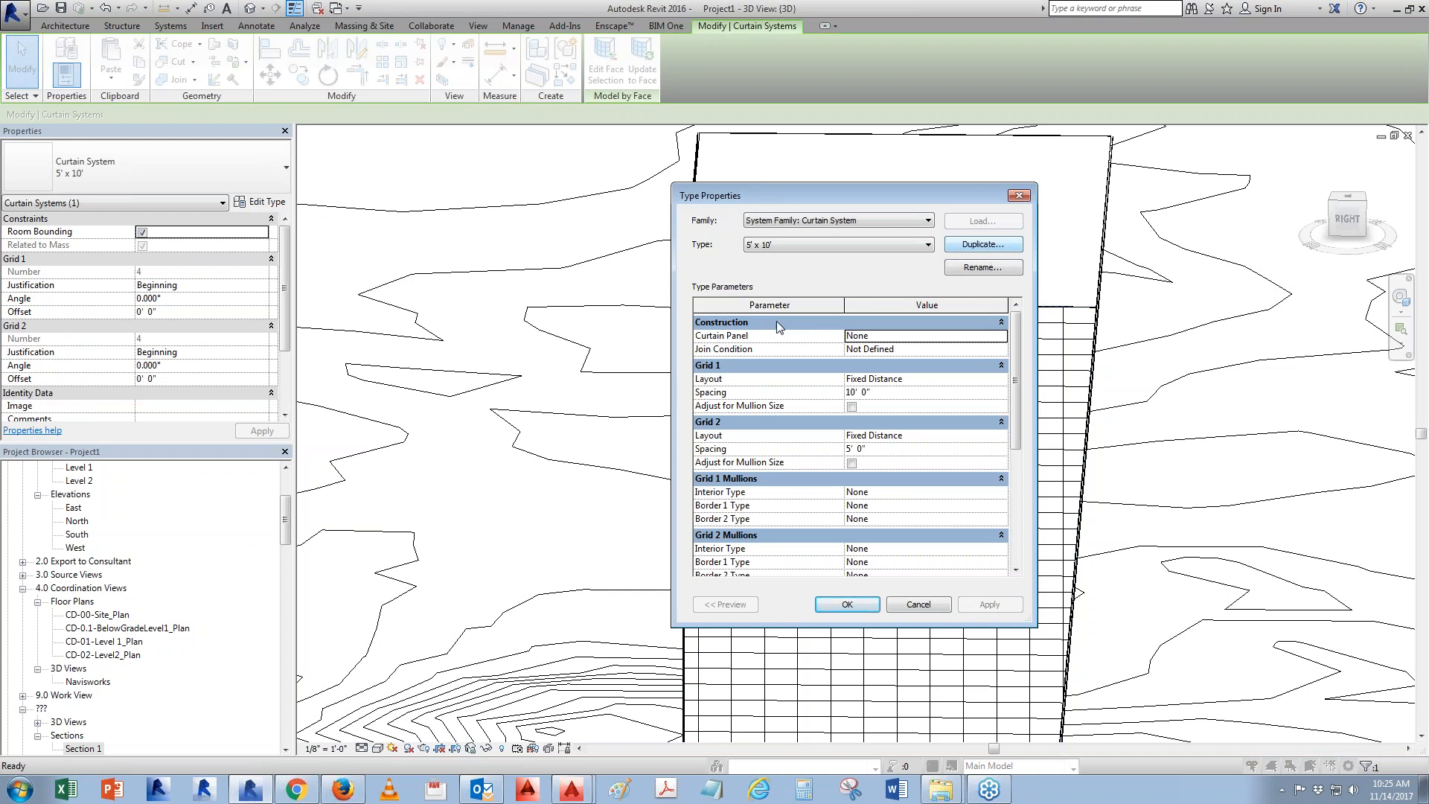
{"action": "left_click", "coordinate": [967, 269]}
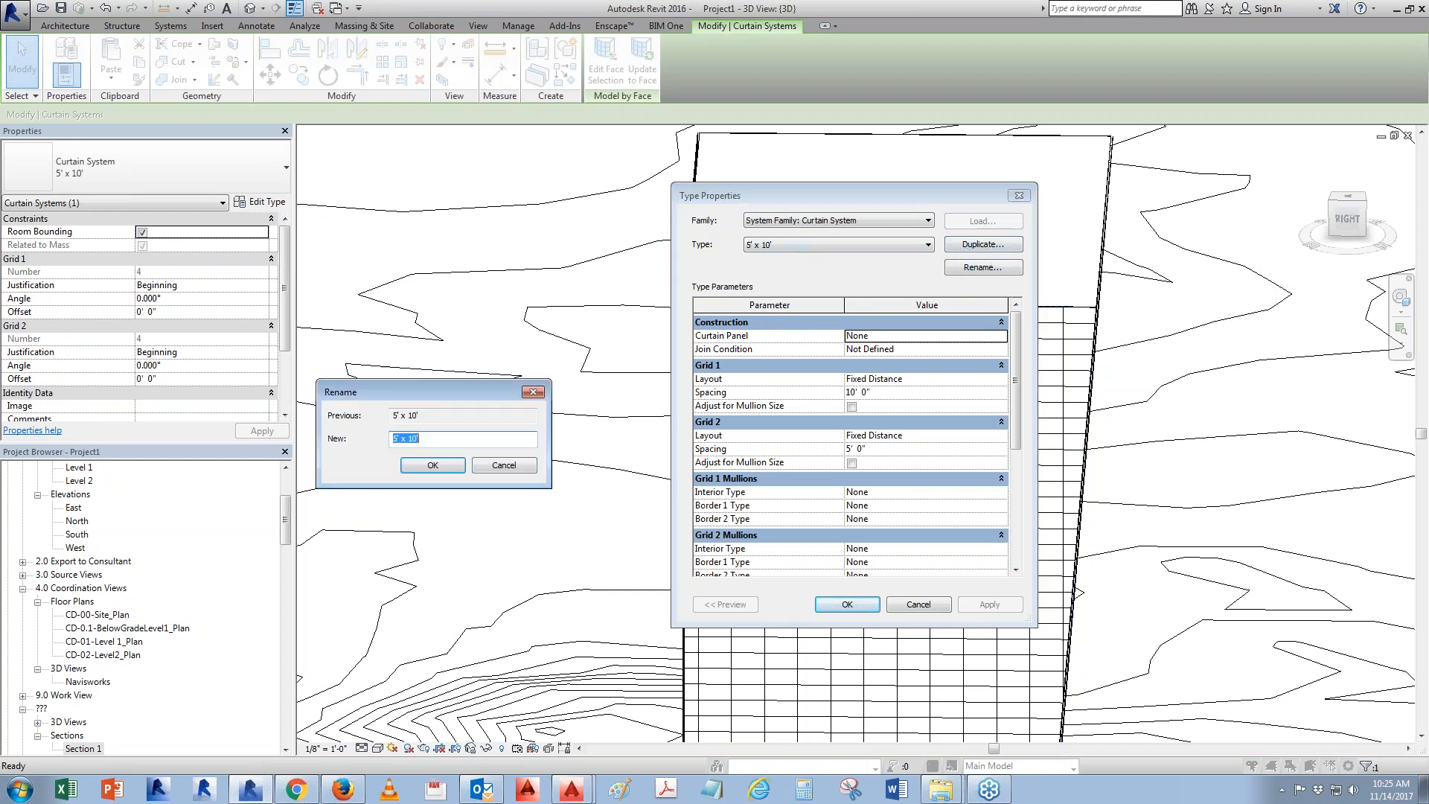
{"action": "type", "text": "12' x 4'"}
{"action": "key", "text": "Return"}
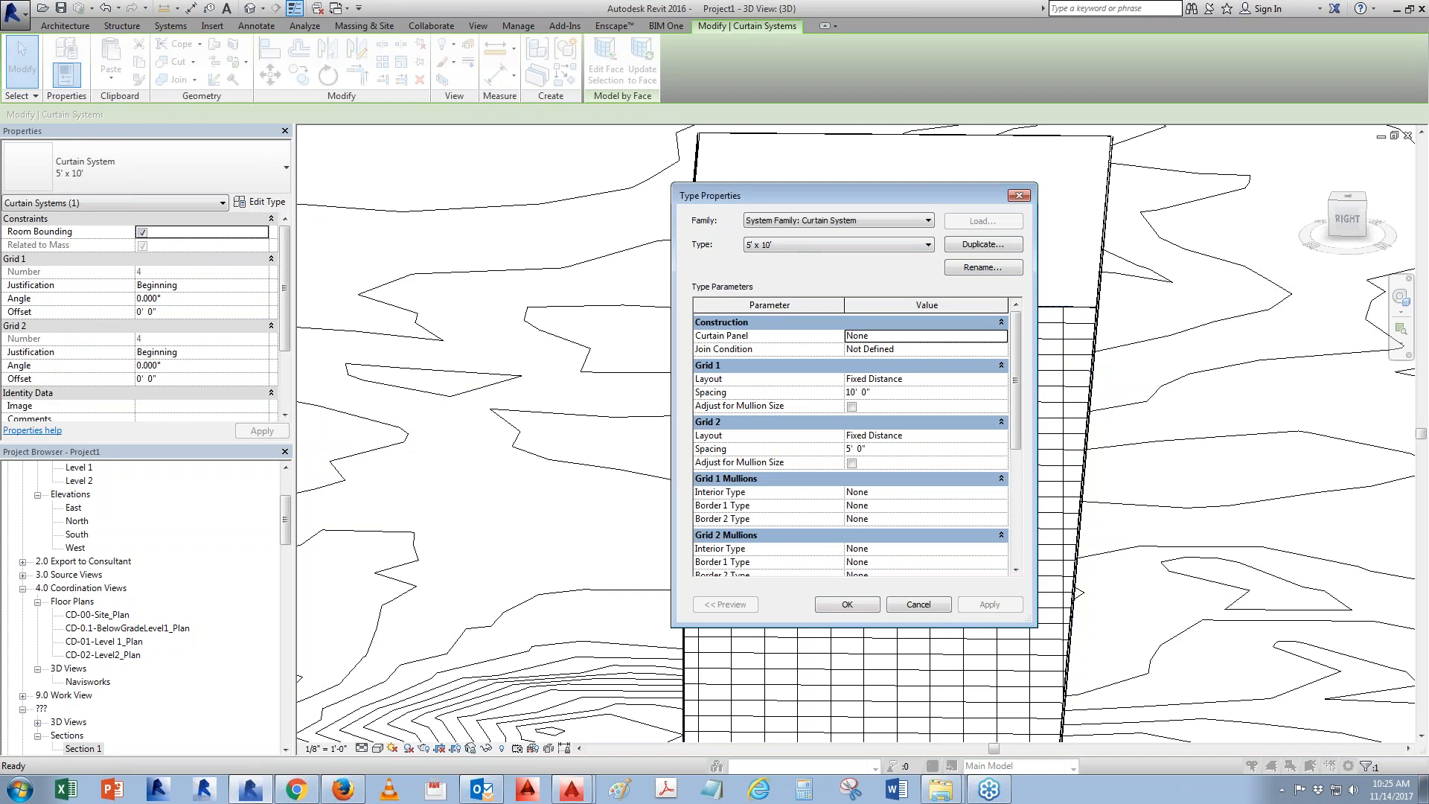
Set the curtain system type's Grid 1 spacing to 4' and Grid 2 spacing to 10'
{"action": "left_click", "coordinate": [886, 392]}
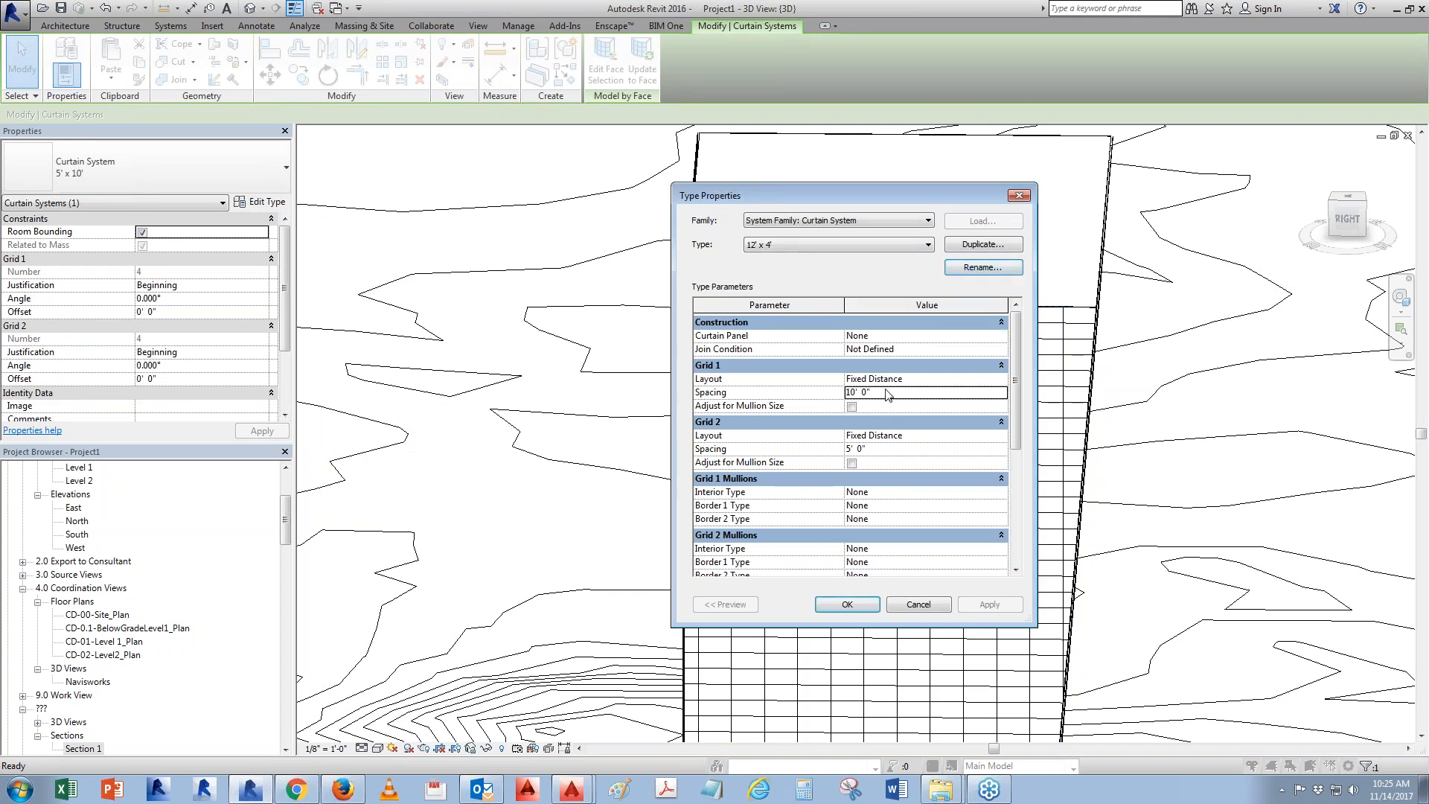
{"action": "type", "text": "4"}
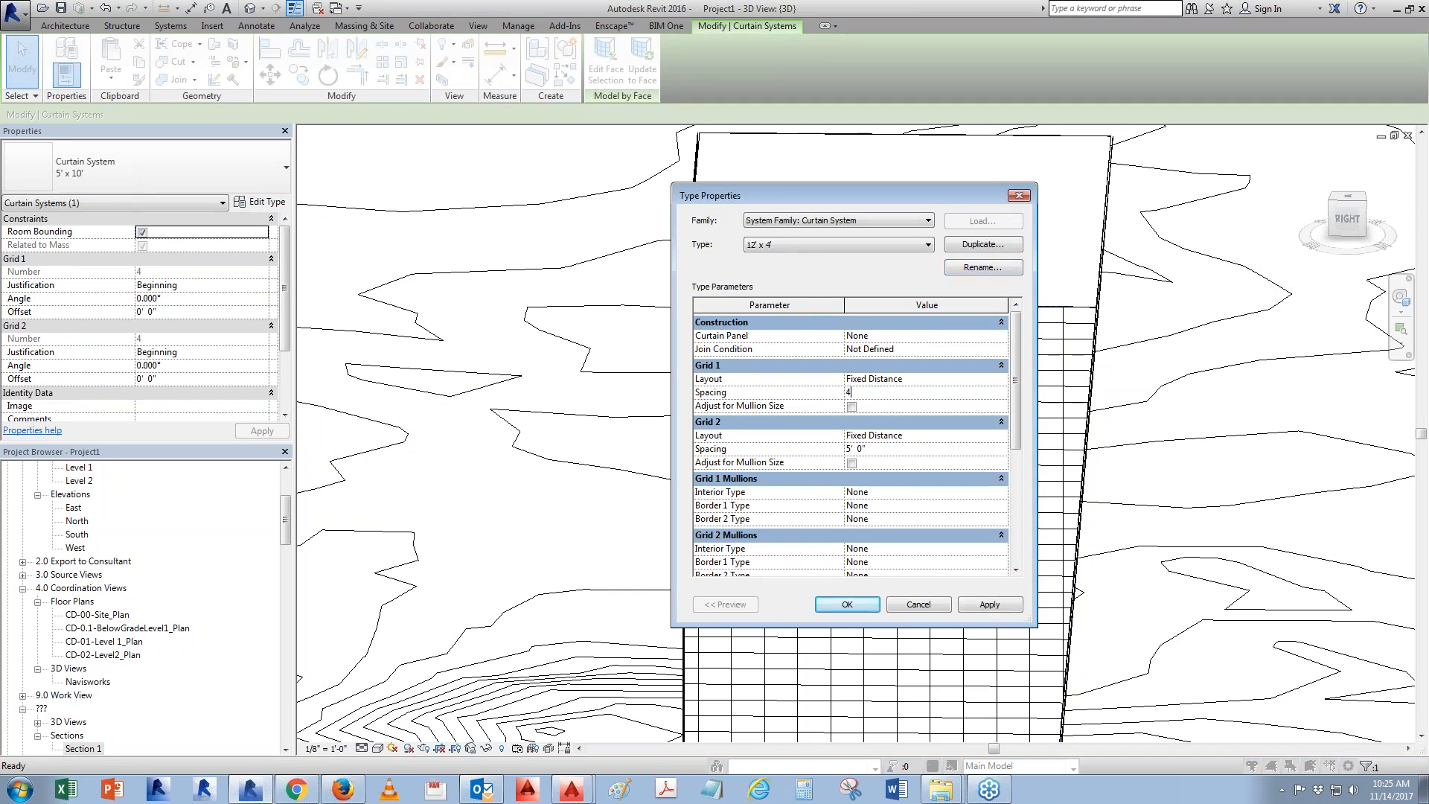
{"action": "left_click", "coordinate": [897, 447]}
{"action": "type", "text": "10'"}
Rename the curtain system type to 10' x 4'
{"action": "left_click", "coordinate": [982, 267]}
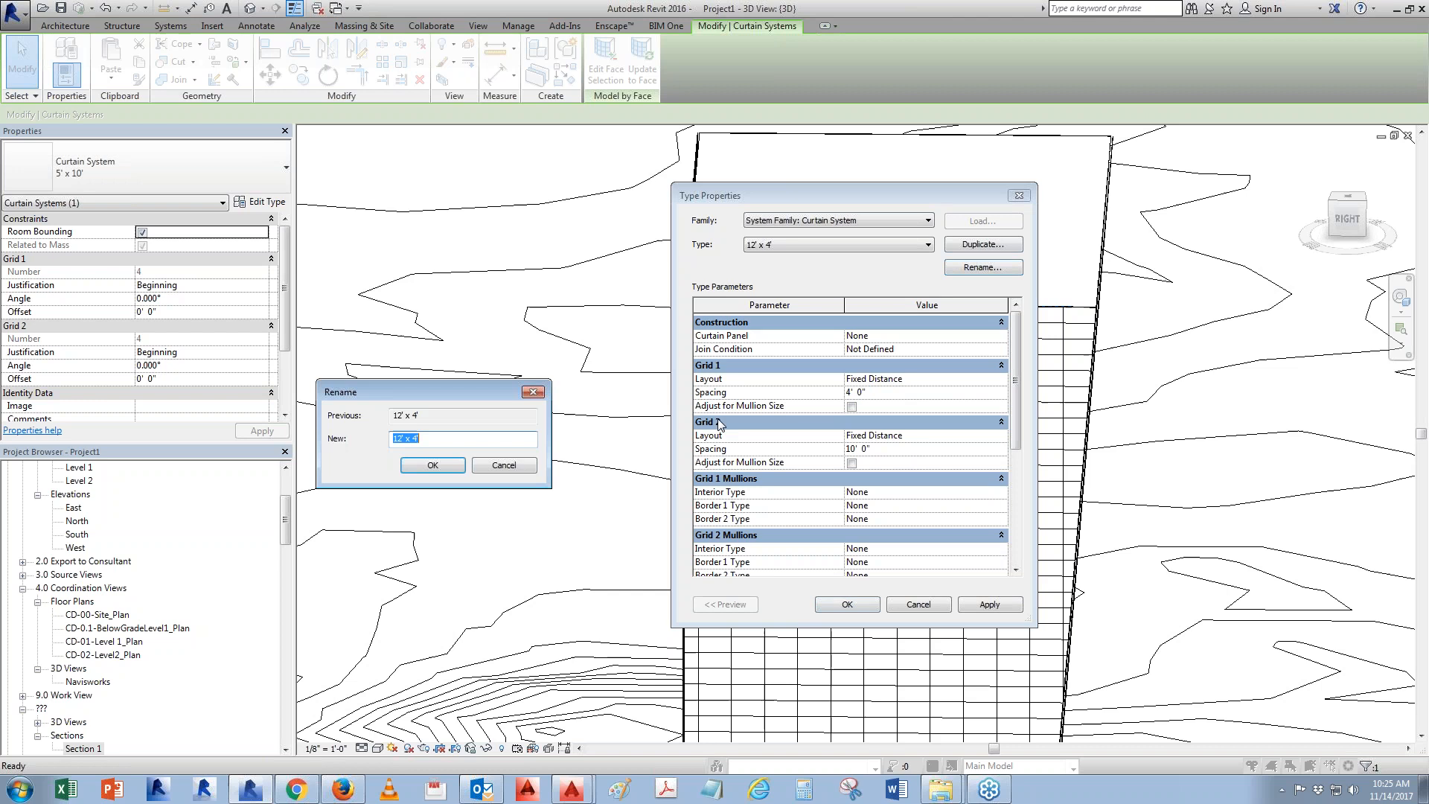
{"action": "left_click", "coordinate": [398, 440]}
{"action": "type", "text": "0"}
{"action": "left_click", "coordinate": [432, 465]}
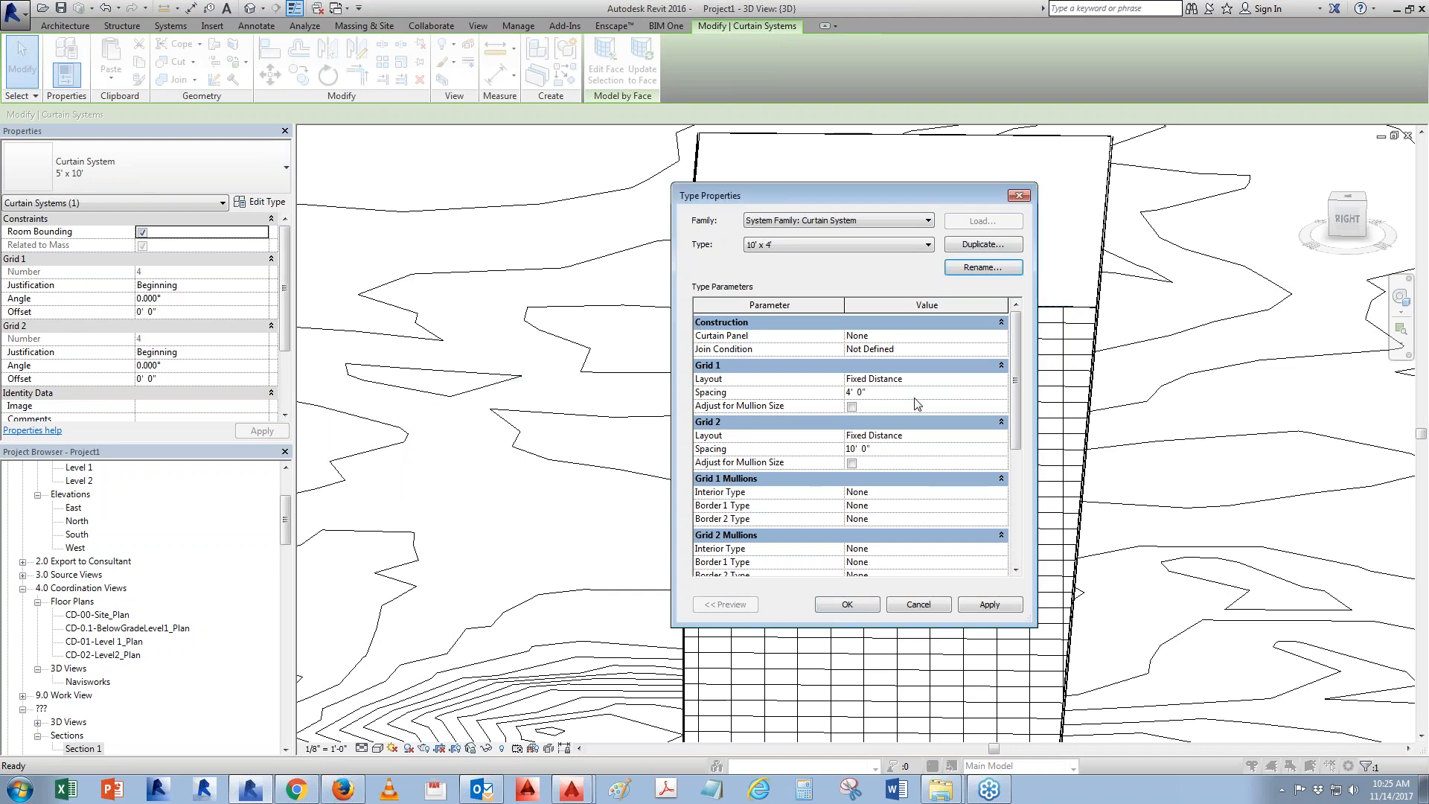
Set the Grid 1 layout of the curtain system type to Maximum Spacing and deselect the curtain system
{"action": "left_click", "coordinate": [1001, 379]}
{"action": "left_click", "coordinate": [1002, 380]}
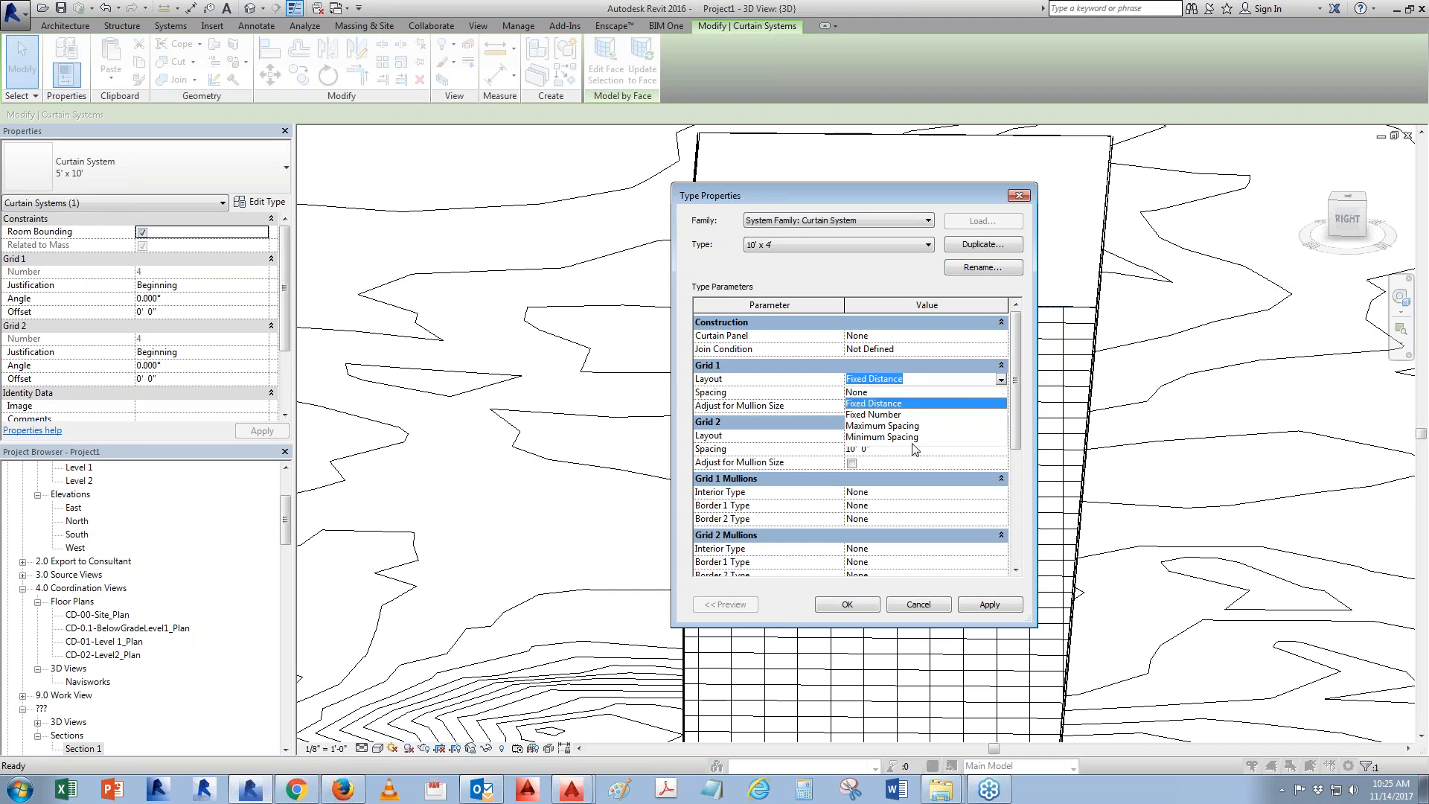
{"action": "left_click", "coordinate": [925, 193]}
{"action": "left_click_drag", "start_coordinate": [926, 194], "coordinate": [425, 188]}
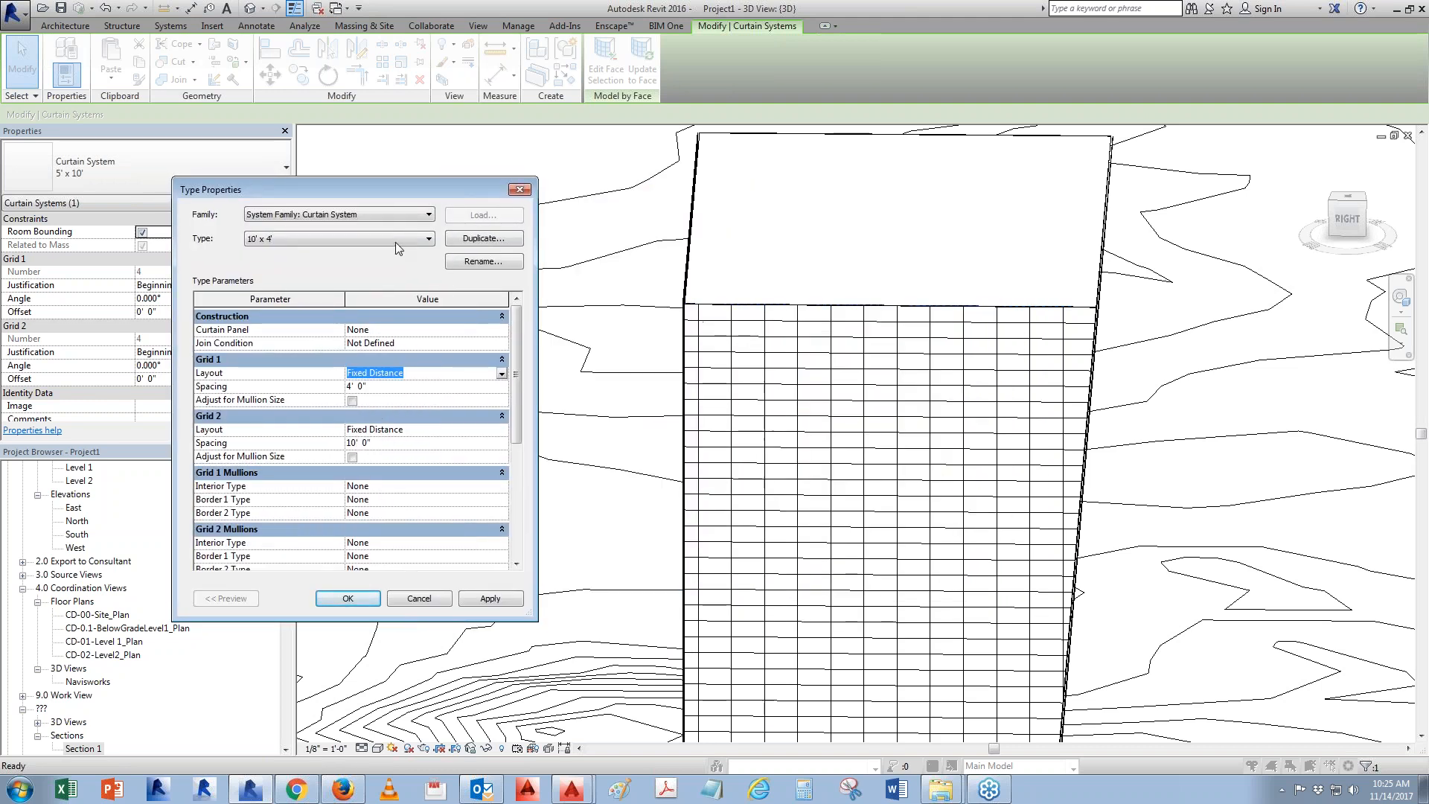
{"action": "left_click", "coordinate": [501, 375]}
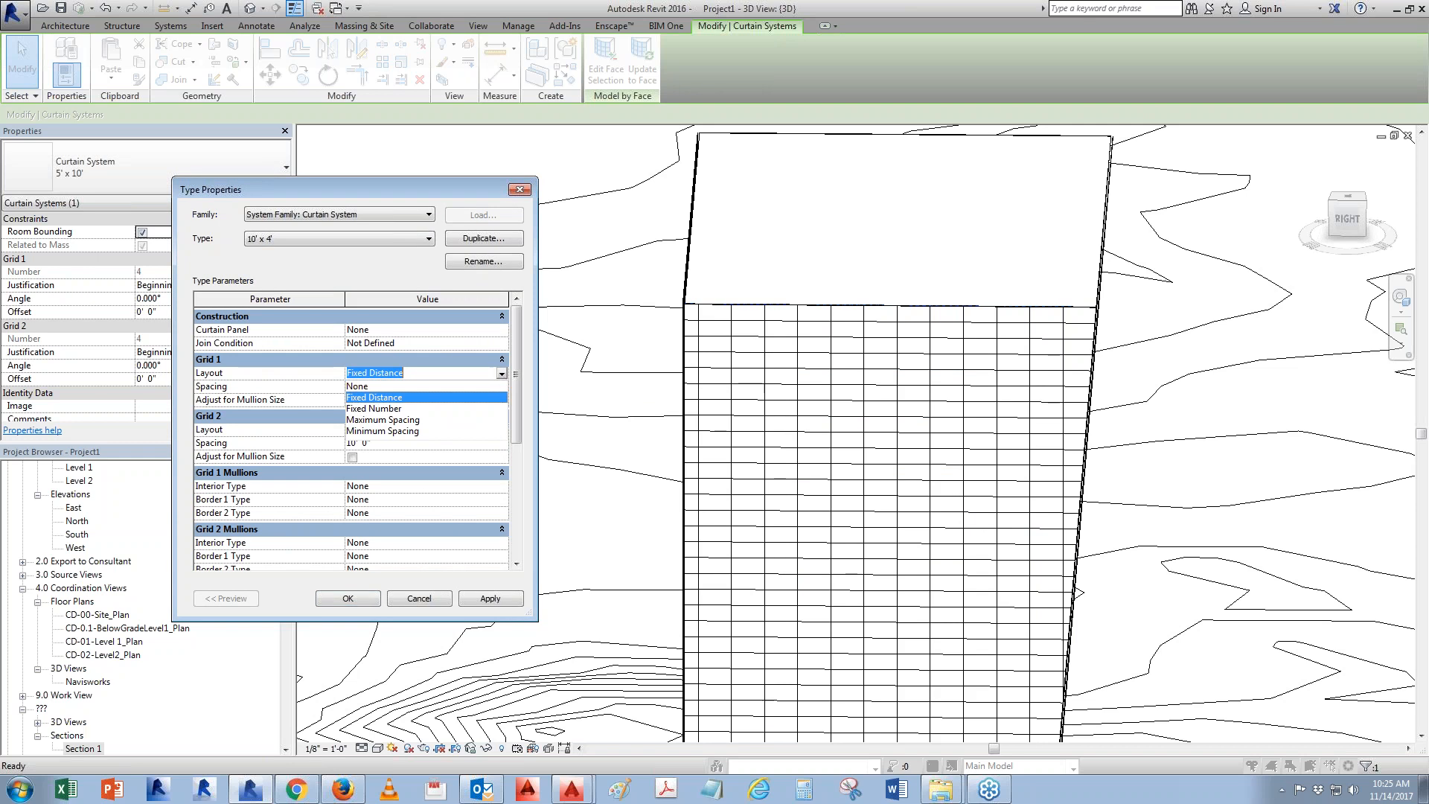
{"action": "left_click", "coordinate": [408, 421]}
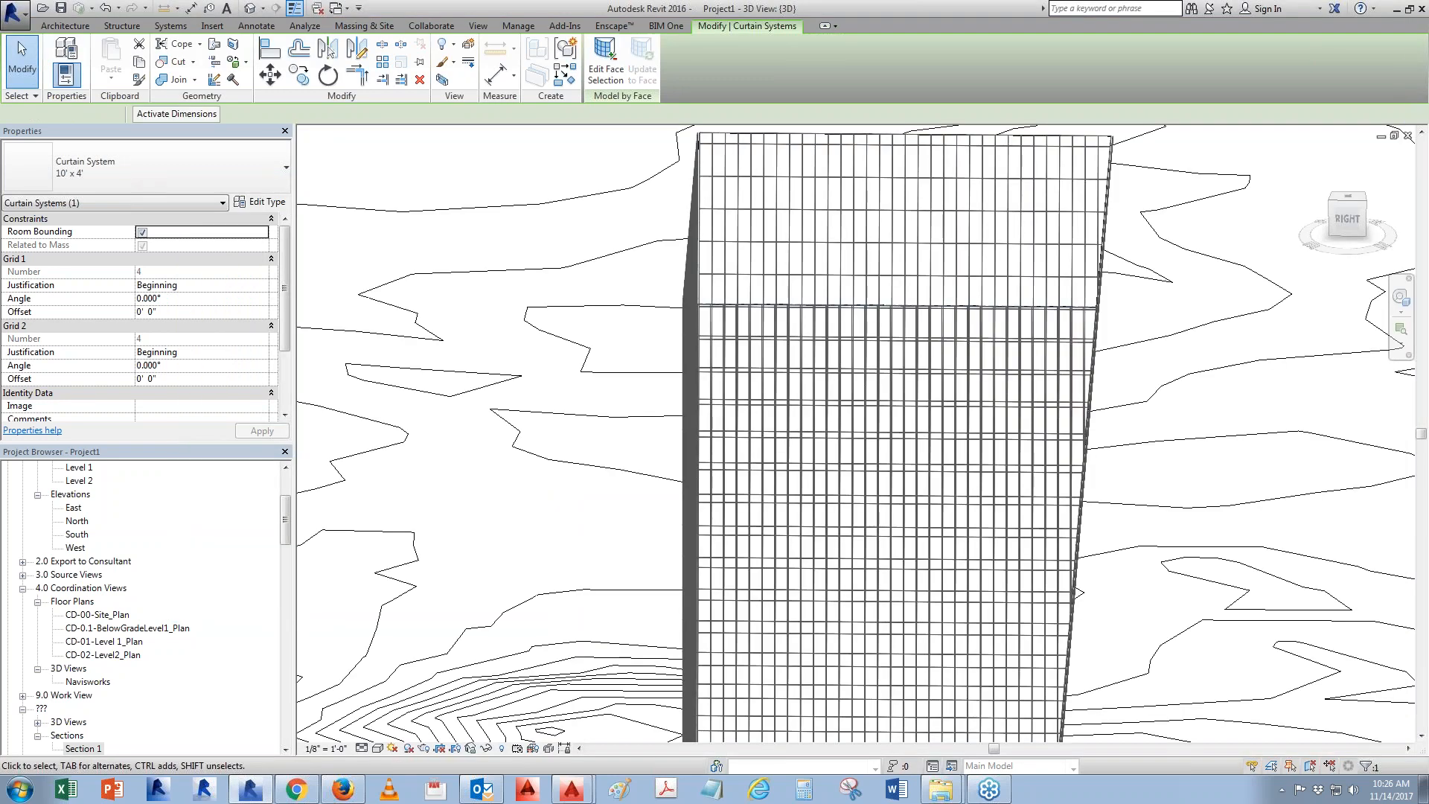
{"action": "scroll", "coordinate": [551, 323], "scroll_direction": "down", "scroll_amount": 4}
{"action": "middle_click_drag", "start_coordinate": [733, 628], "coordinate": [570, 646], "text": "shift"}
{"action": "middle_click_drag", "start_coordinate": [897, 551], "coordinate": [891, 405]}
{"action": "key", "text": "Escape"}
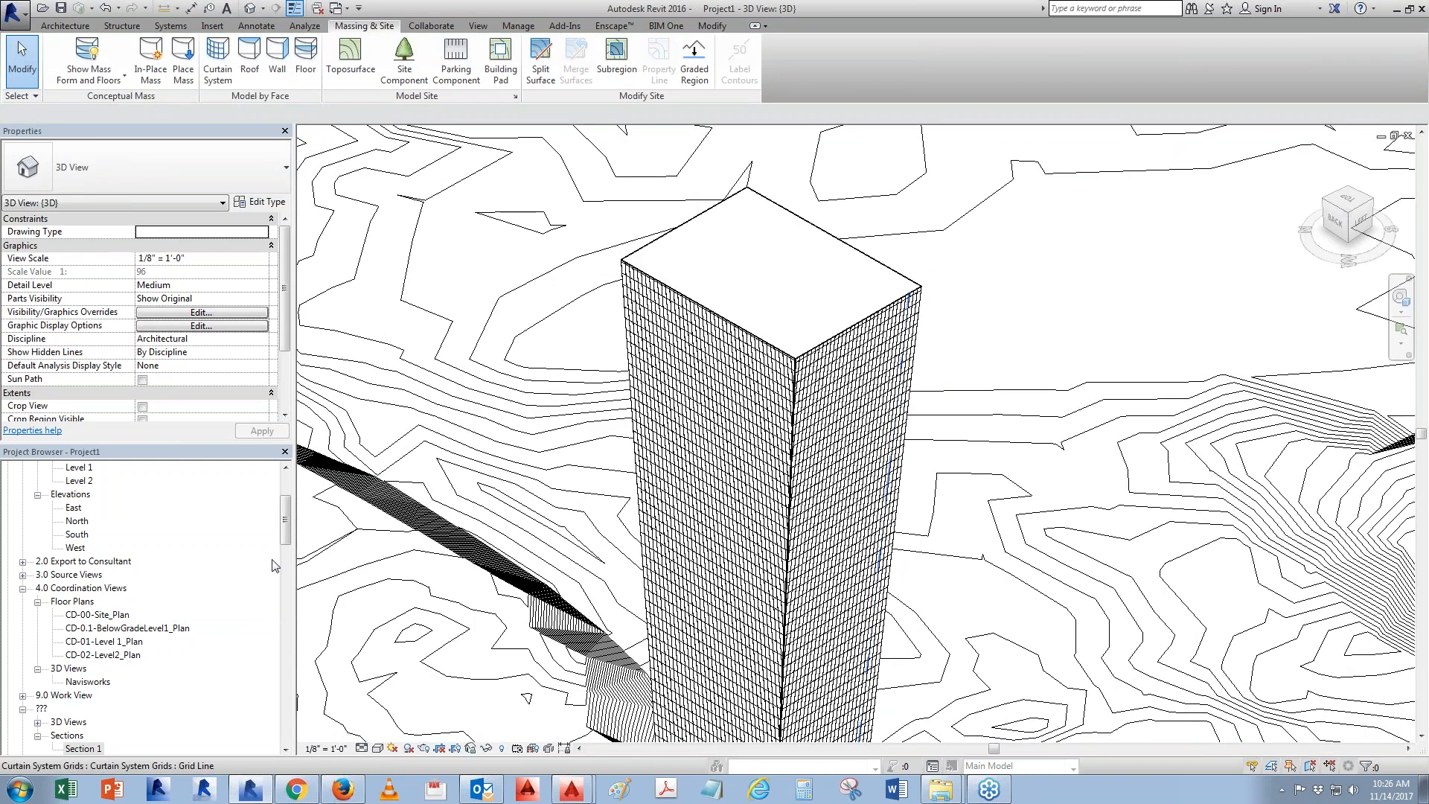
Create a new schedule for the Mass Floor category in the New Construction phase
{"action": "left_click", "coordinate": [517, 27]}
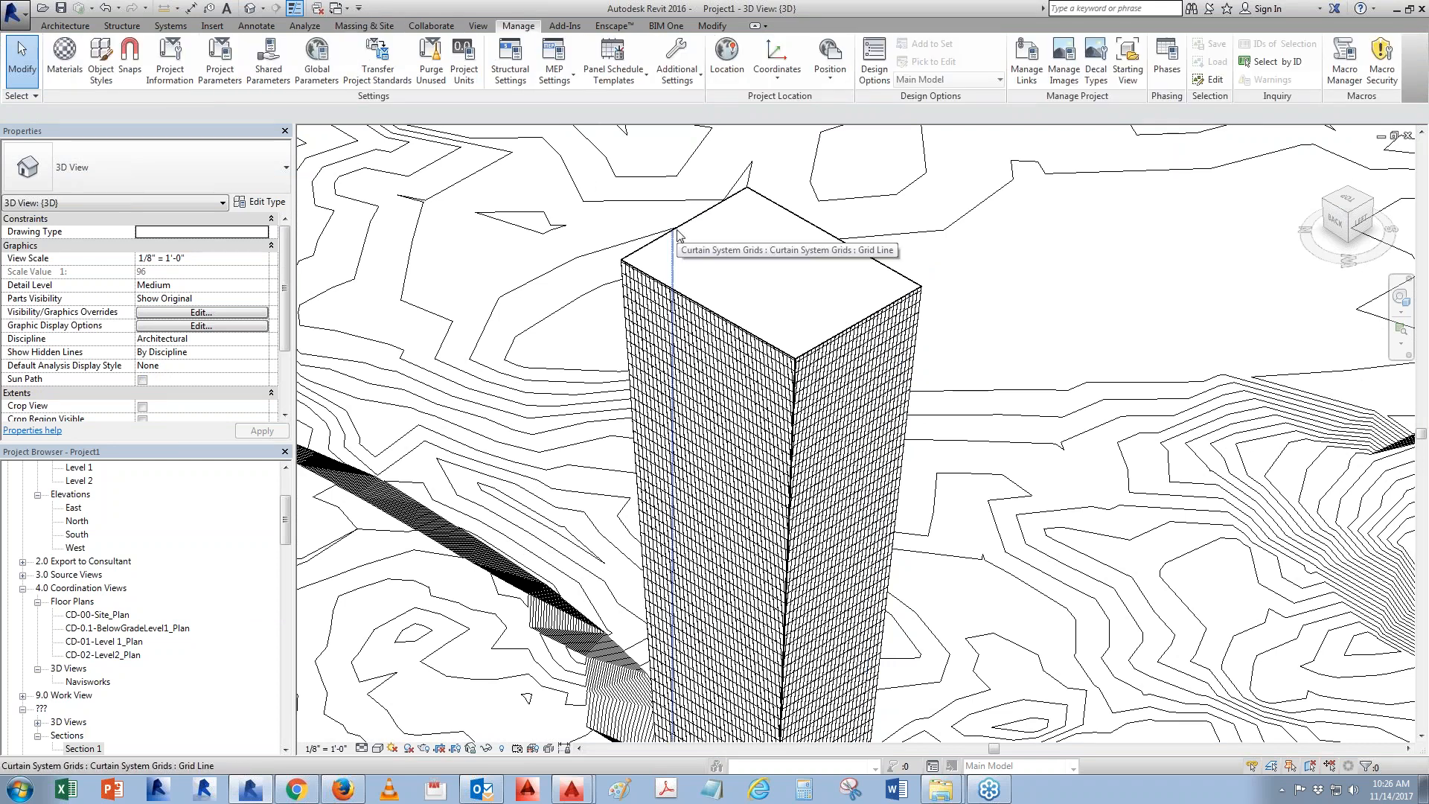
{"action": "left_click", "coordinate": [478, 26]}
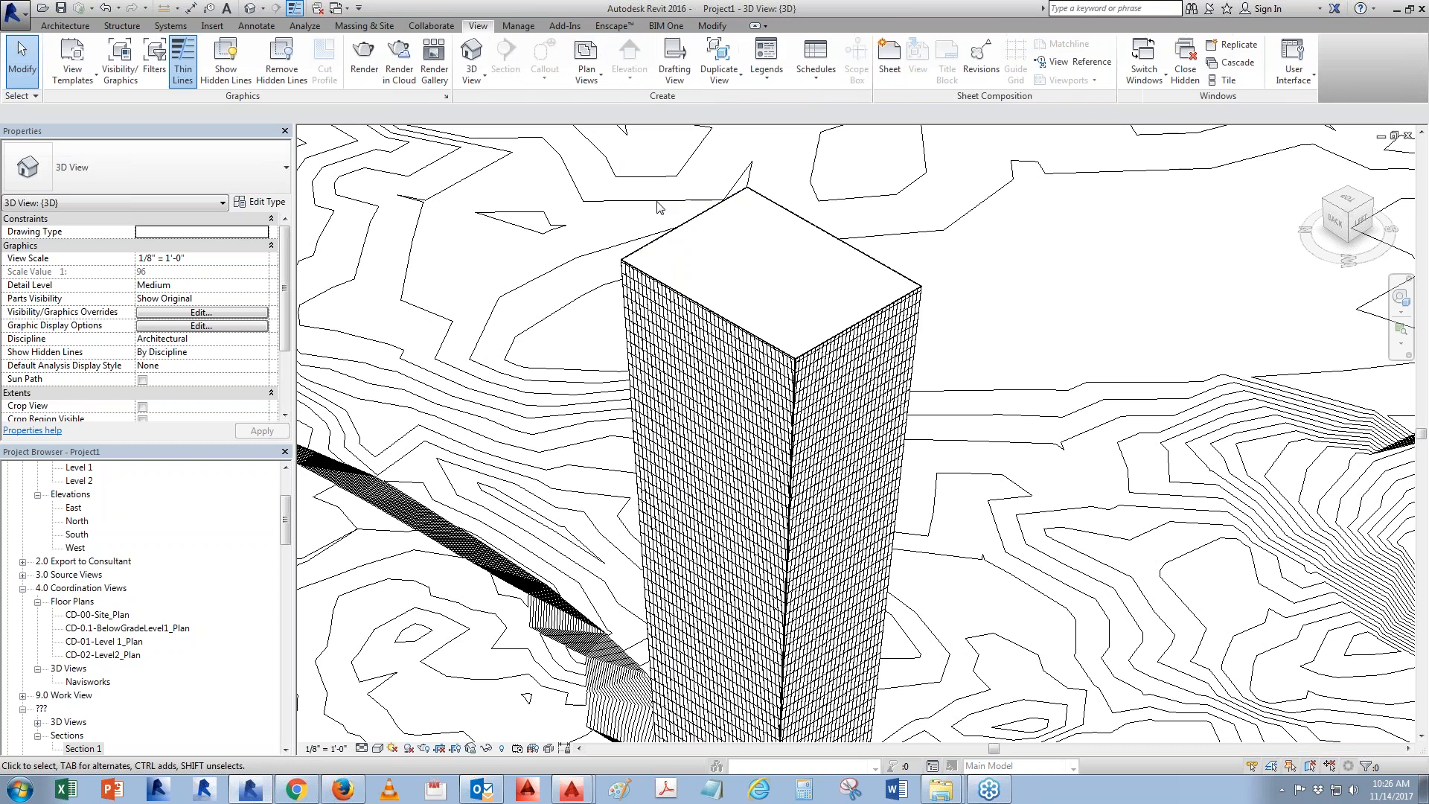
{"action": "left_click", "coordinate": [816, 75]}
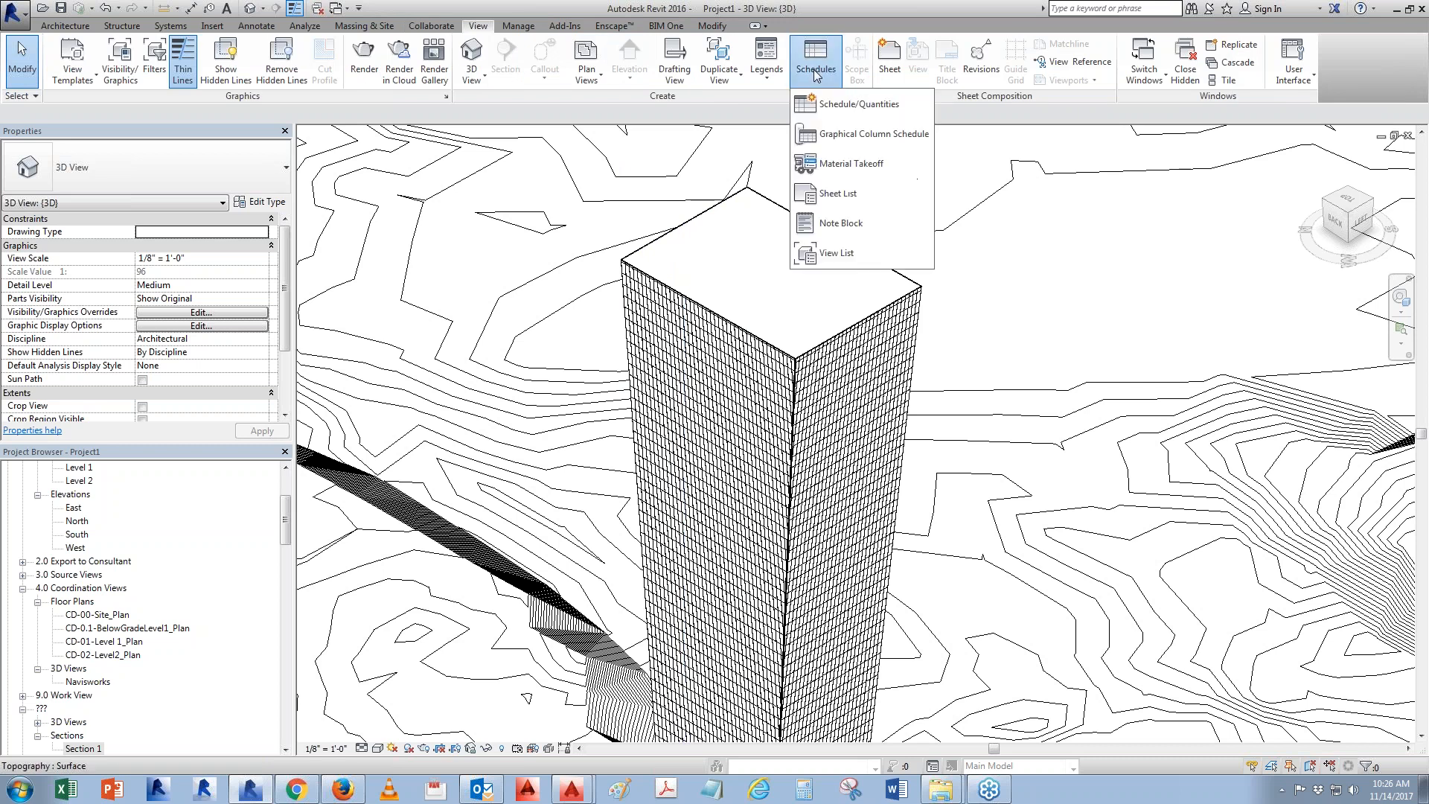
{"action": "left_click", "coordinate": [837, 115]}
{"action": "left_click_drag", "start_coordinate": [650, 186], "coordinate": [941, 152]}
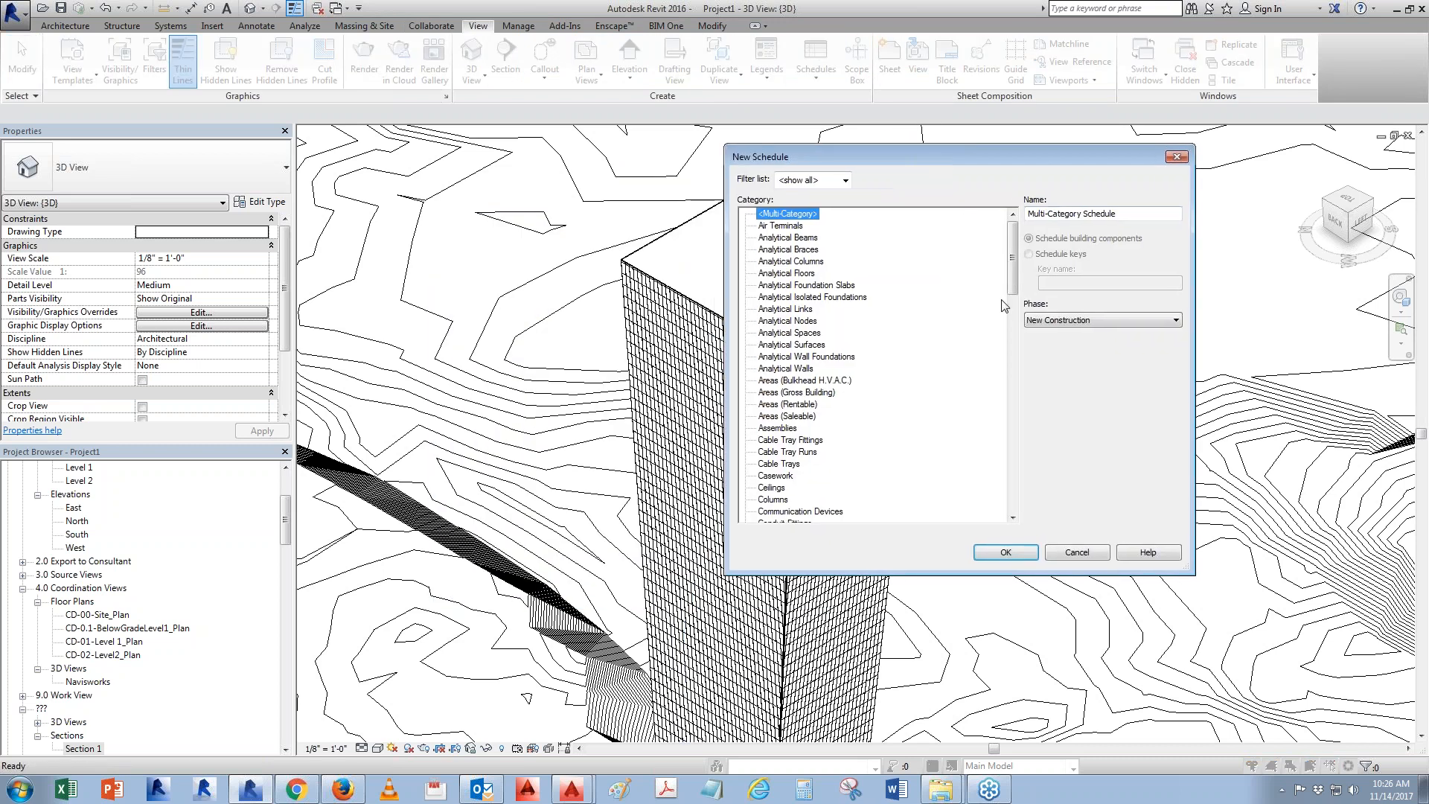
{"action": "left_click_drag", "start_coordinate": [1016, 239], "coordinate": [1014, 371]}
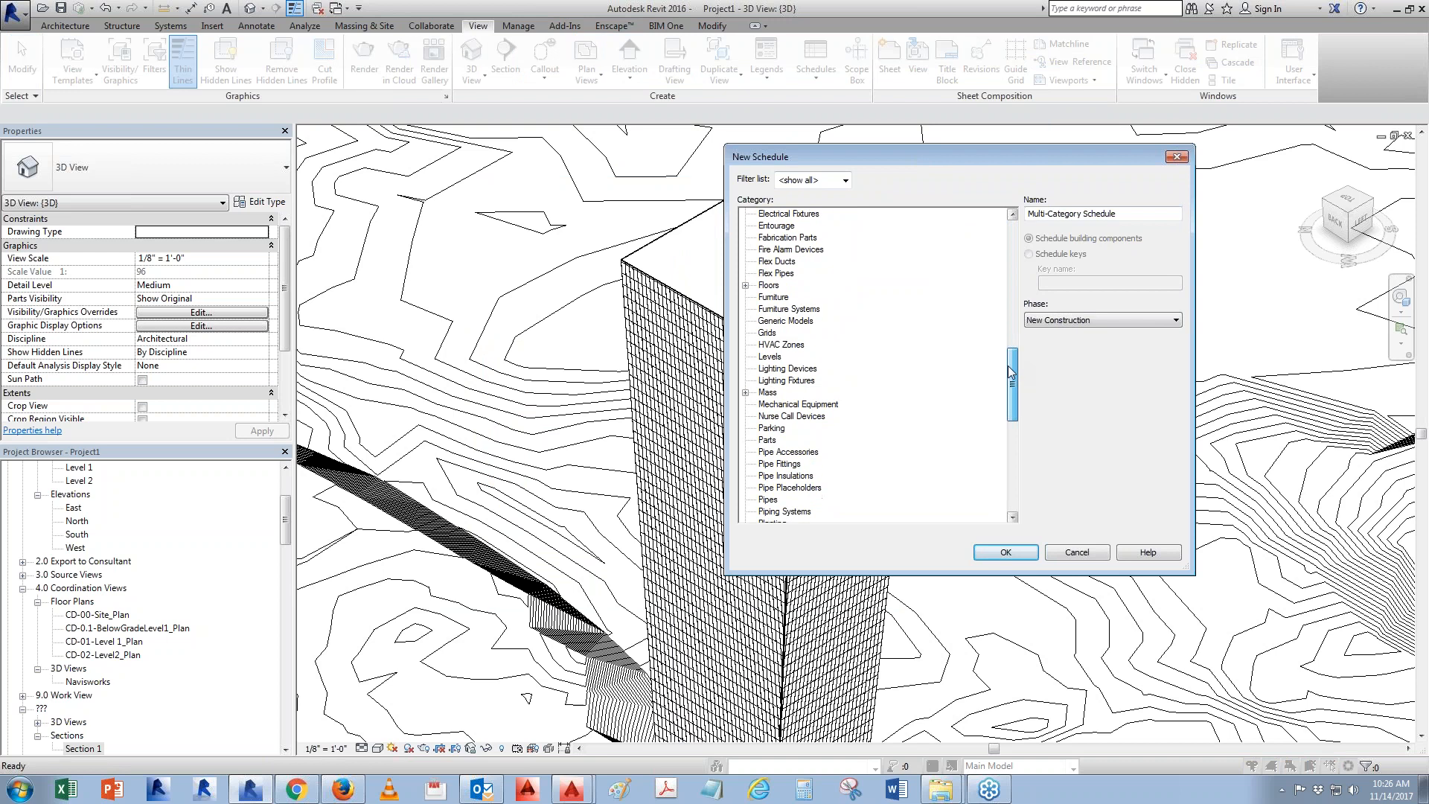
{"action": "left_click", "coordinate": [745, 392]}
{"action": "left_click", "coordinate": [794, 416]}
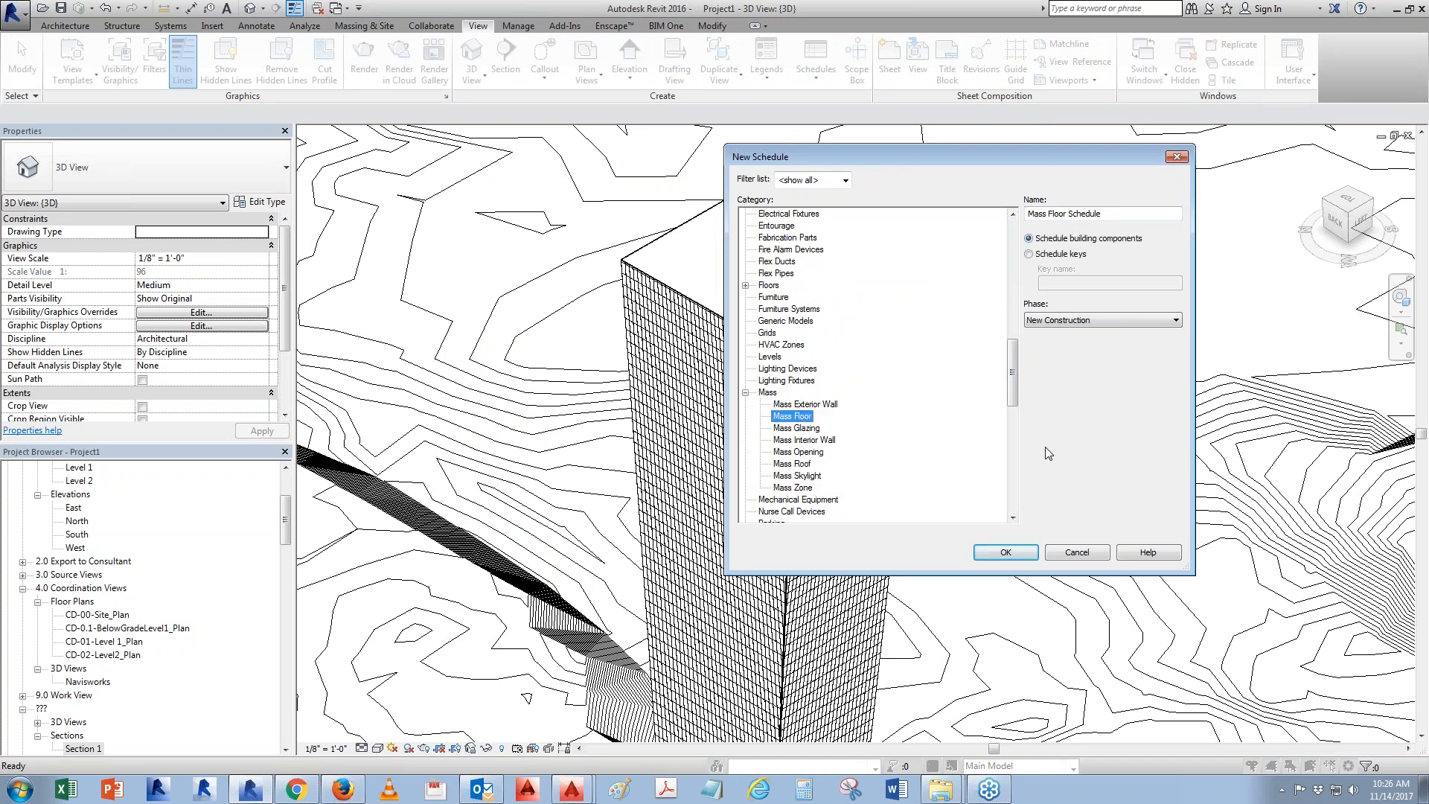
{"action": "left_click", "coordinate": [1021, 560]}
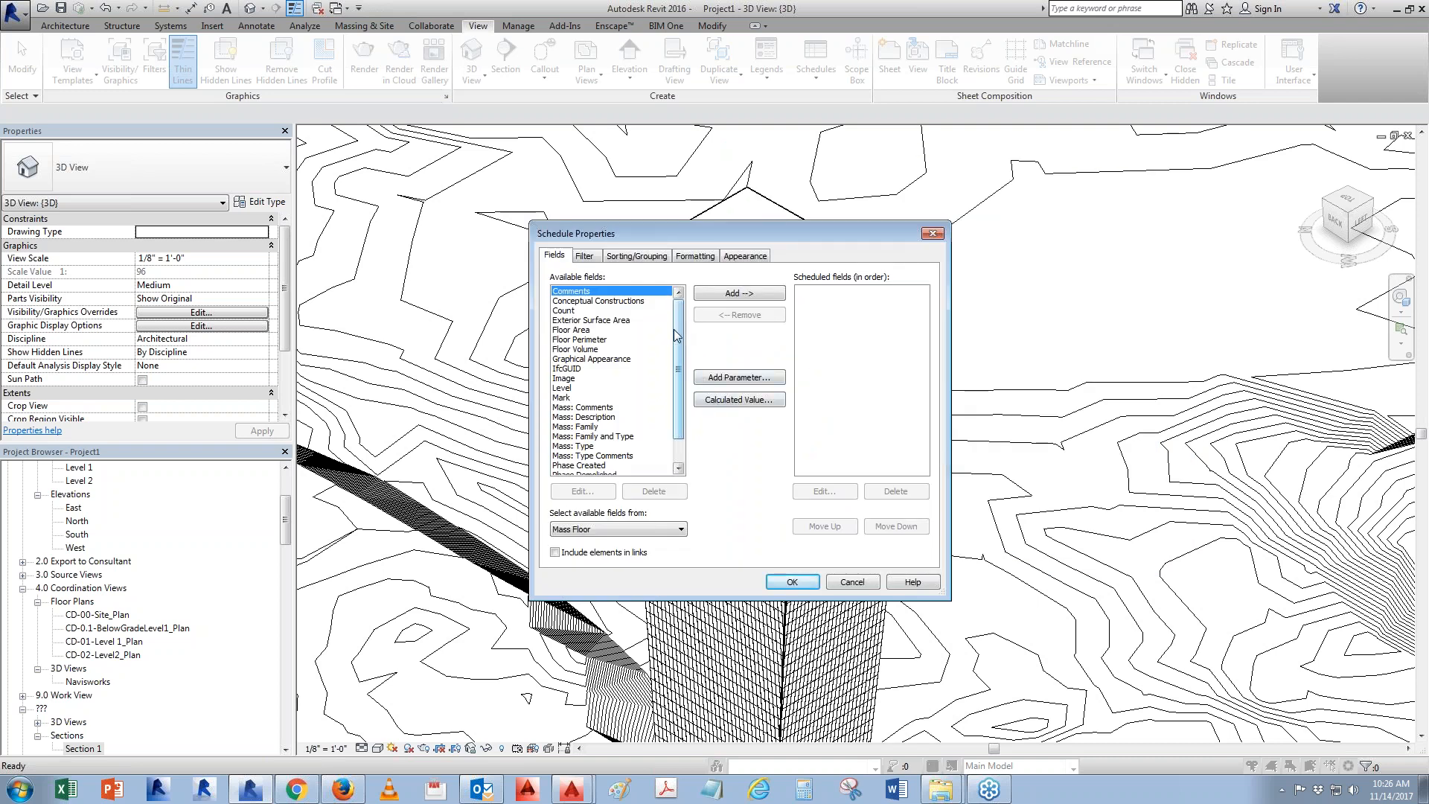
Add the Floor Area and Level fields to the mass floor schedule, with Level listed first
{"action": "left_click", "coordinate": [589, 329]}
{"action": "left_click", "coordinate": [767, 294]}
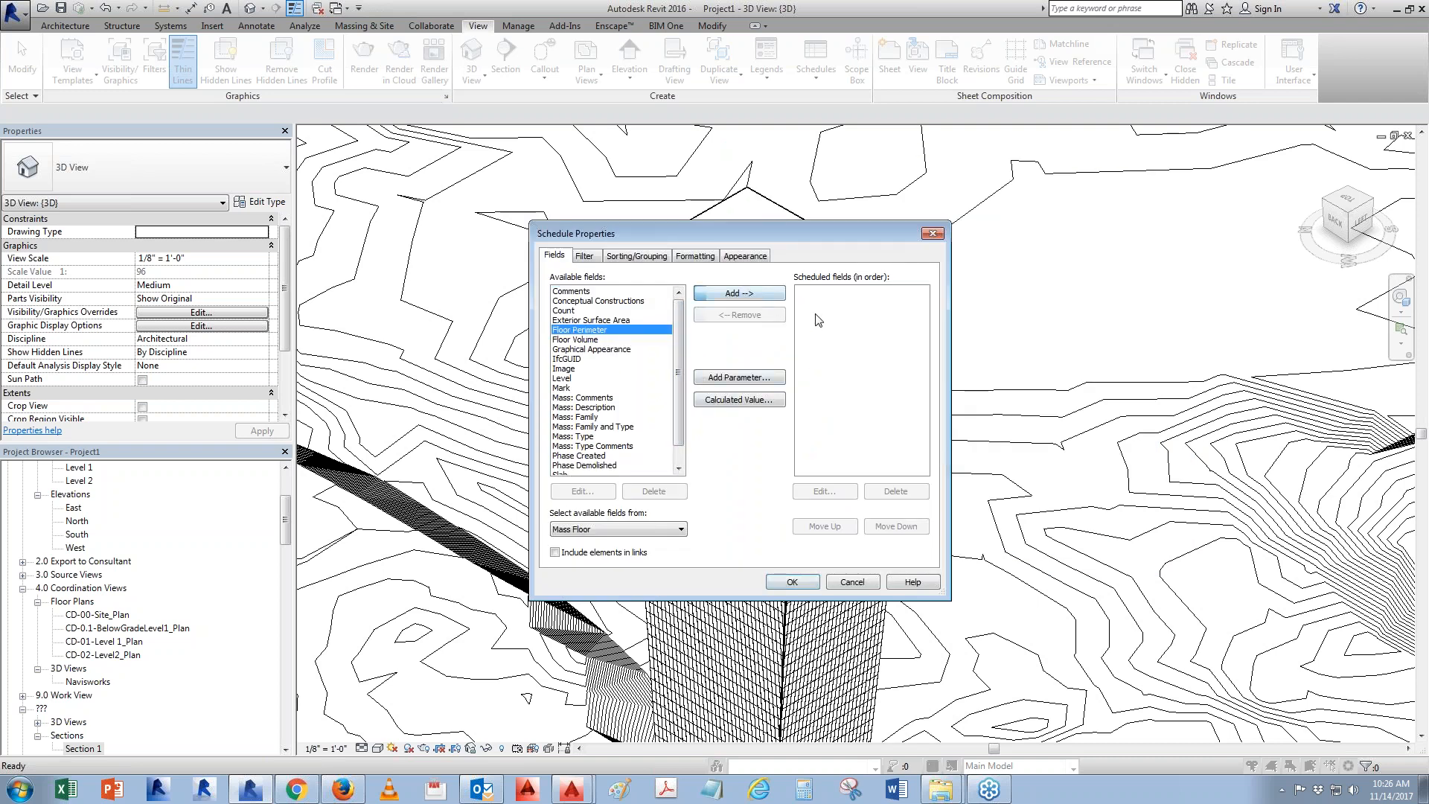
{"action": "left_click", "coordinate": [563, 378]}
{"action": "left_click", "coordinate": [739, 293]}
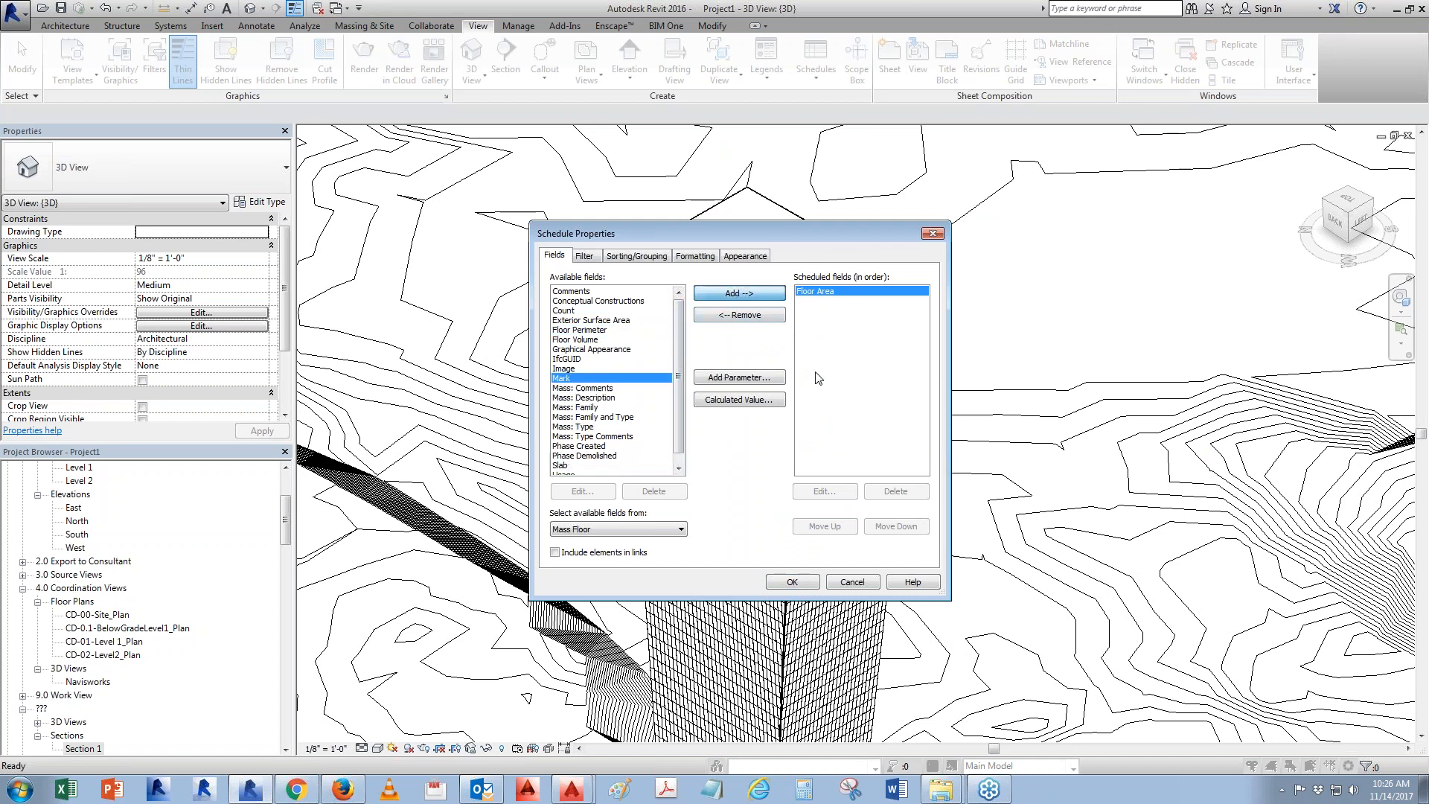
{"action": "left_click", "coordinate": [839, 526]}
{"action": "left_click", "coordinate": [792, 582]}
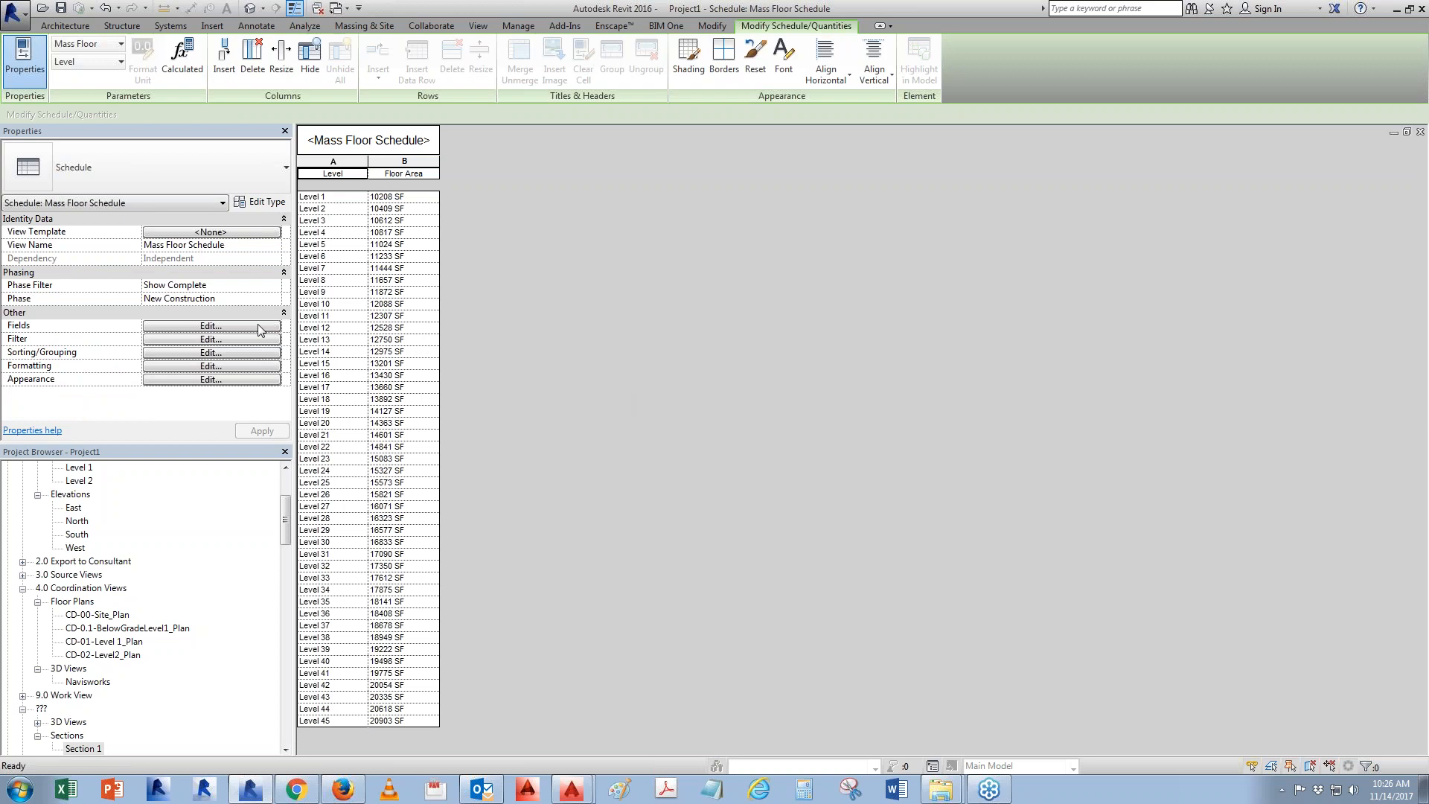
Turn on totals calculation for the Floor Area field in the mass floor schedule's formatting
{"action": "left_click", "coordinate": [211, 326]}
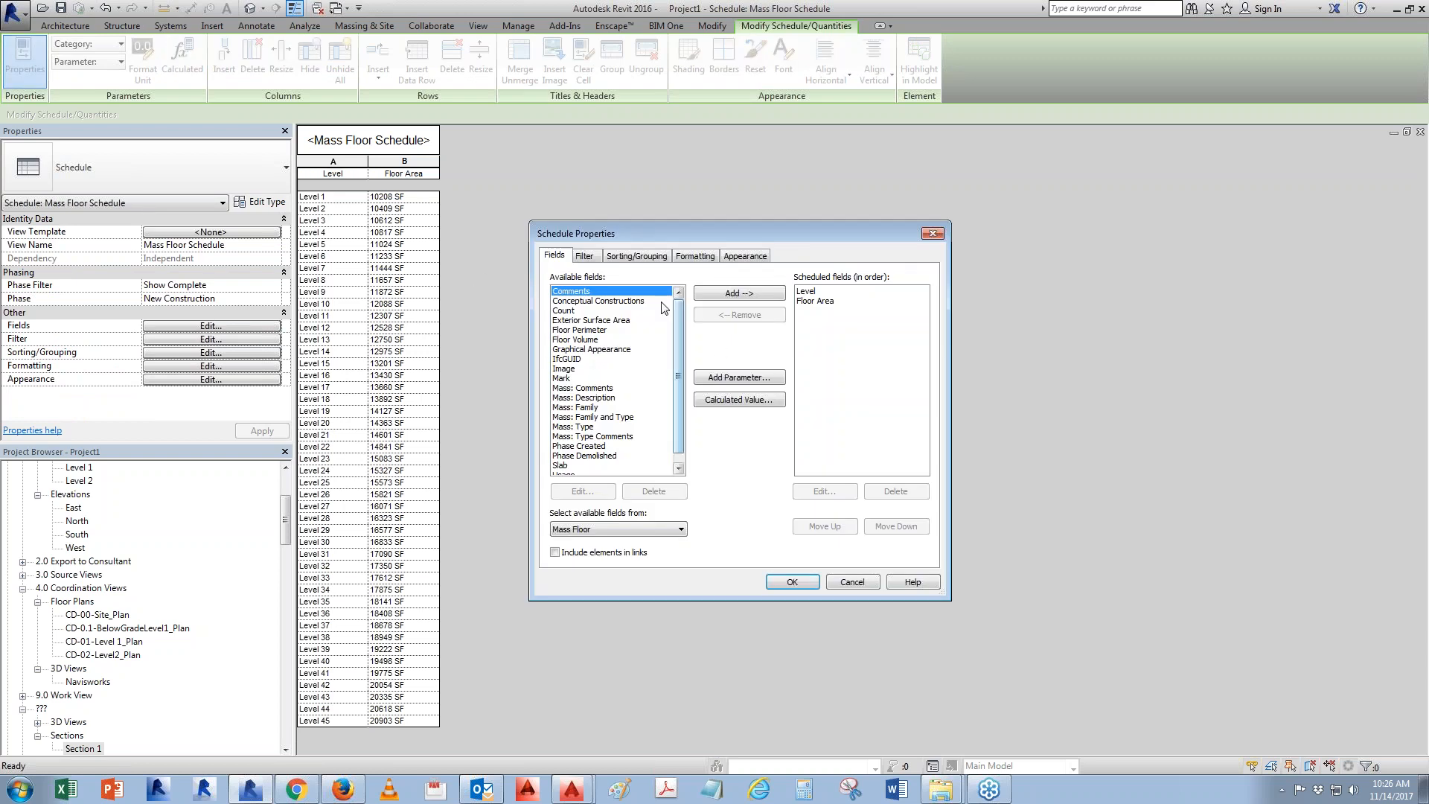
{"action": "left_click", "coordinate": [677, 258]}
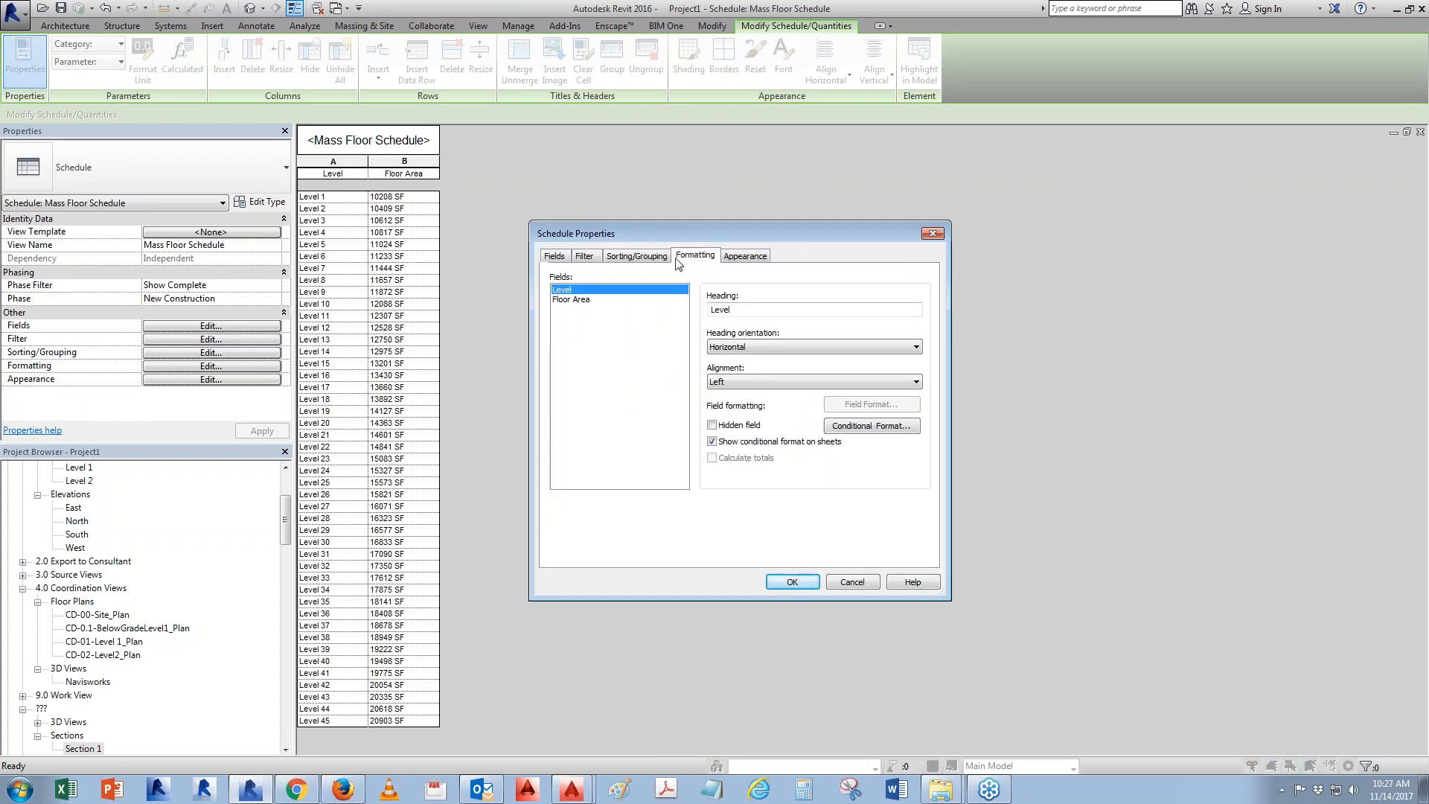
{"action": "left_click", "coordinate": [576, 300]}
{"action": "left_click", "coordinate": [712, 457]}
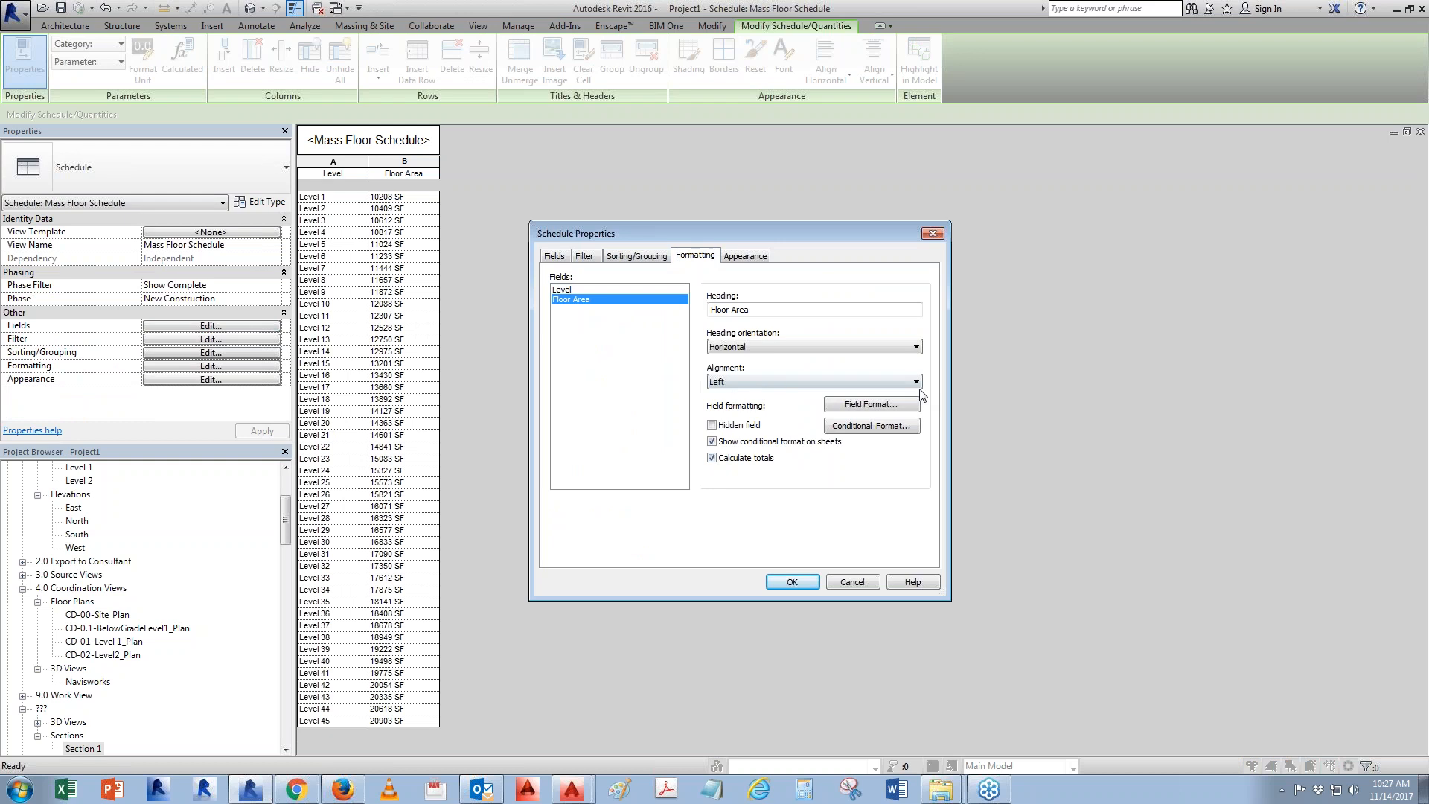
Override the project settings in the Floor Area format, using 0 decimal places, digit grouping and suppressed trailing zeros
{"action": "left_click", "coordinate": [890, 411]}
{"action": "left_click", "coordinate": [642, 313]}
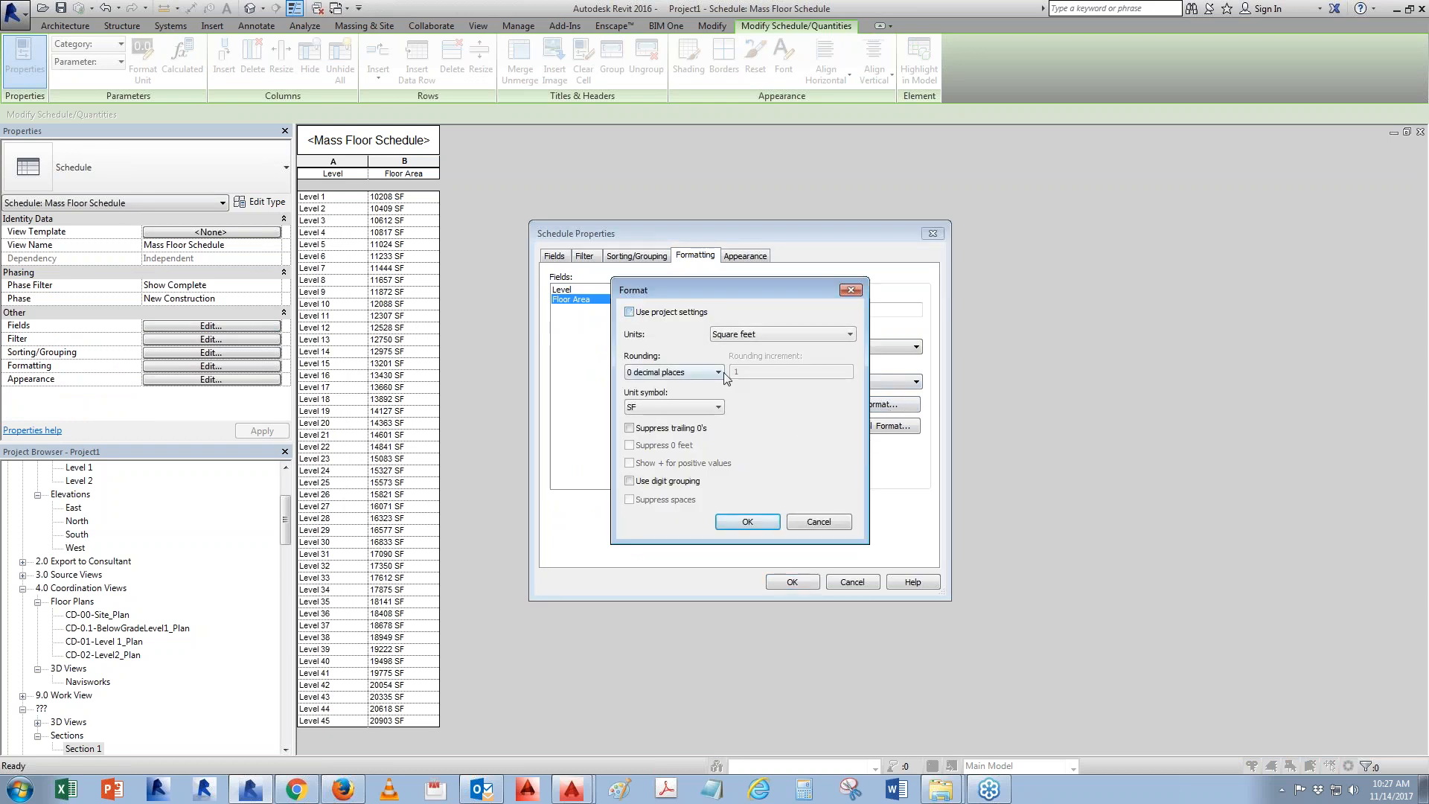
{"action": "left_click", "coordinate": [630, 481]}
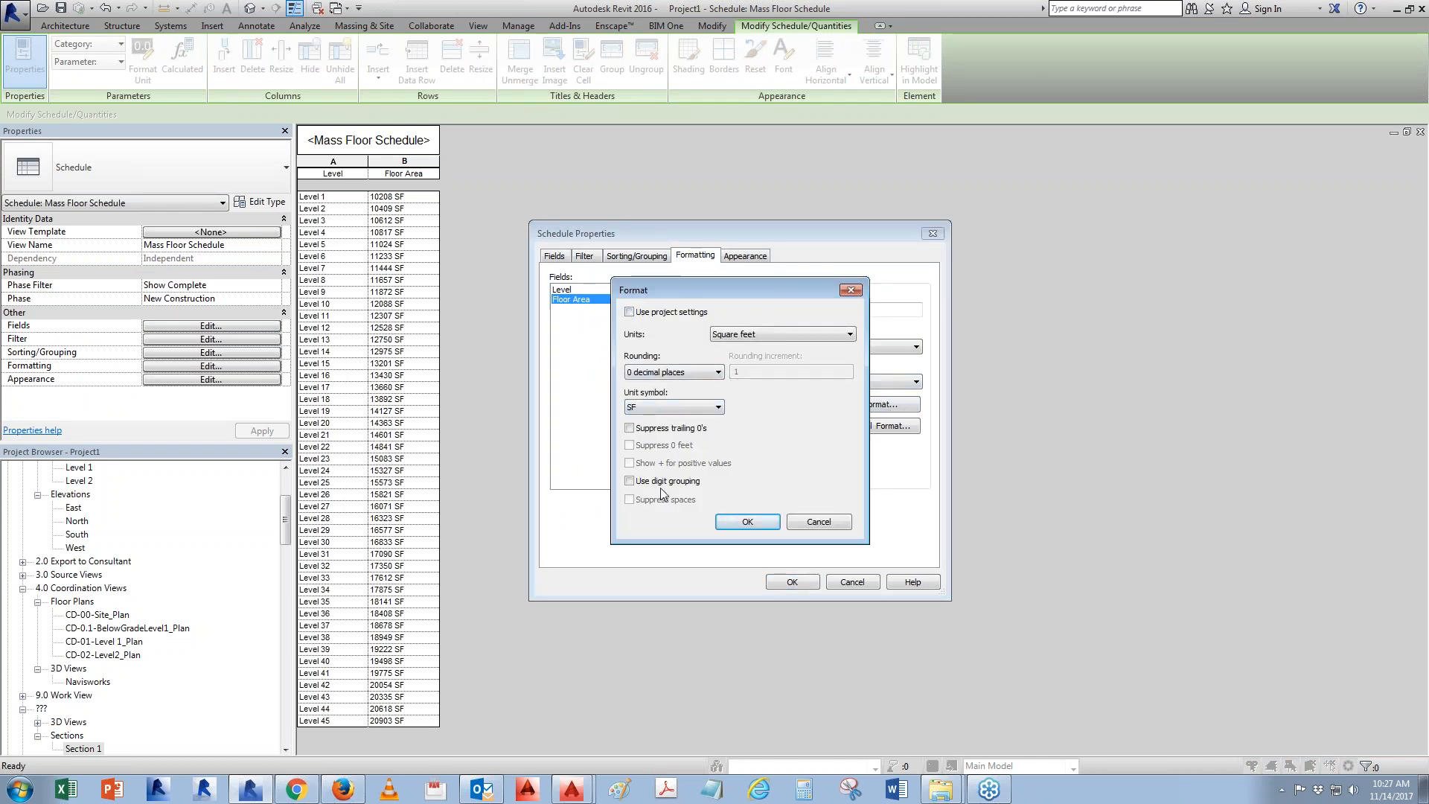
{"action": "left_click", "coordinate": [658, 374]}
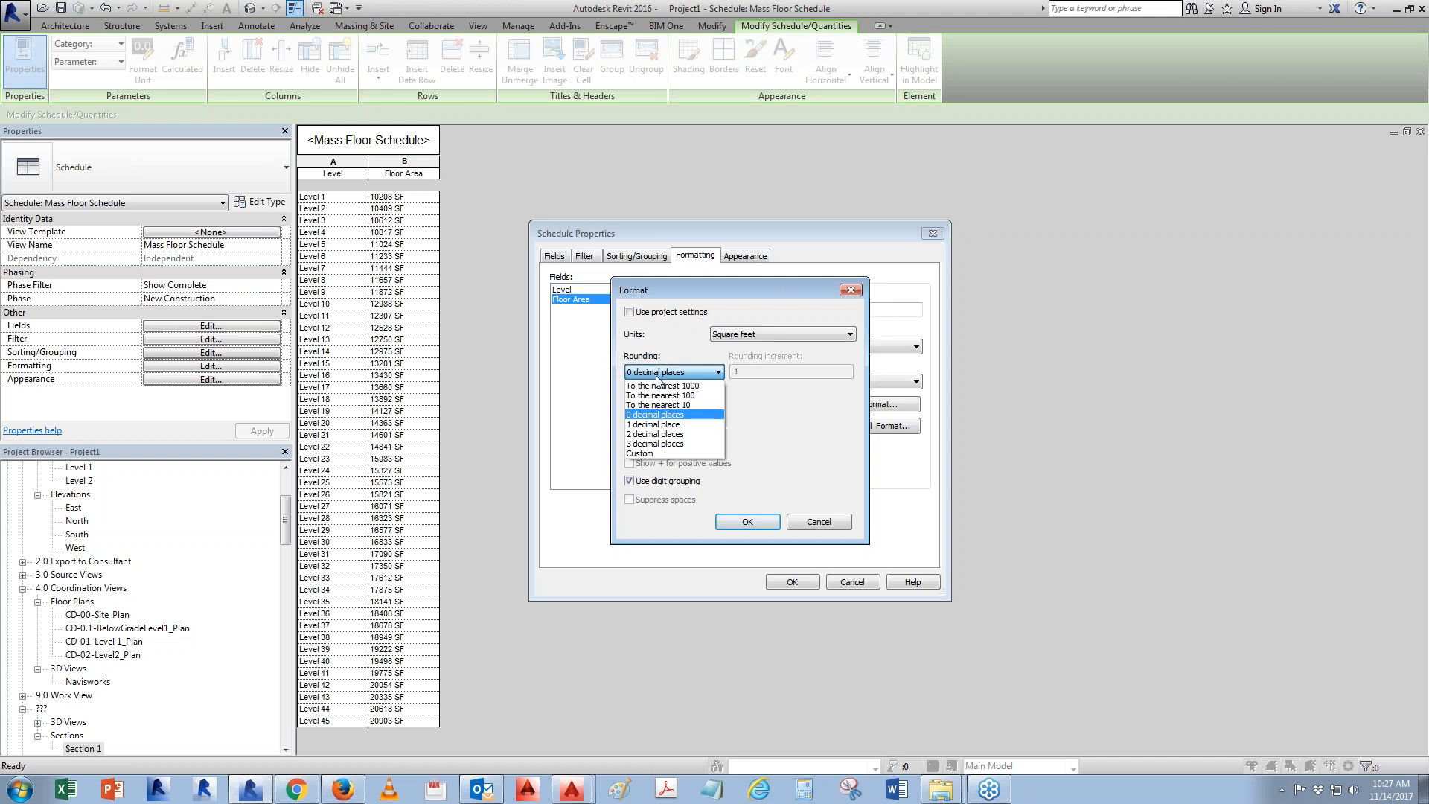
{"action": "left_click", "coordinate": [655, 415]}
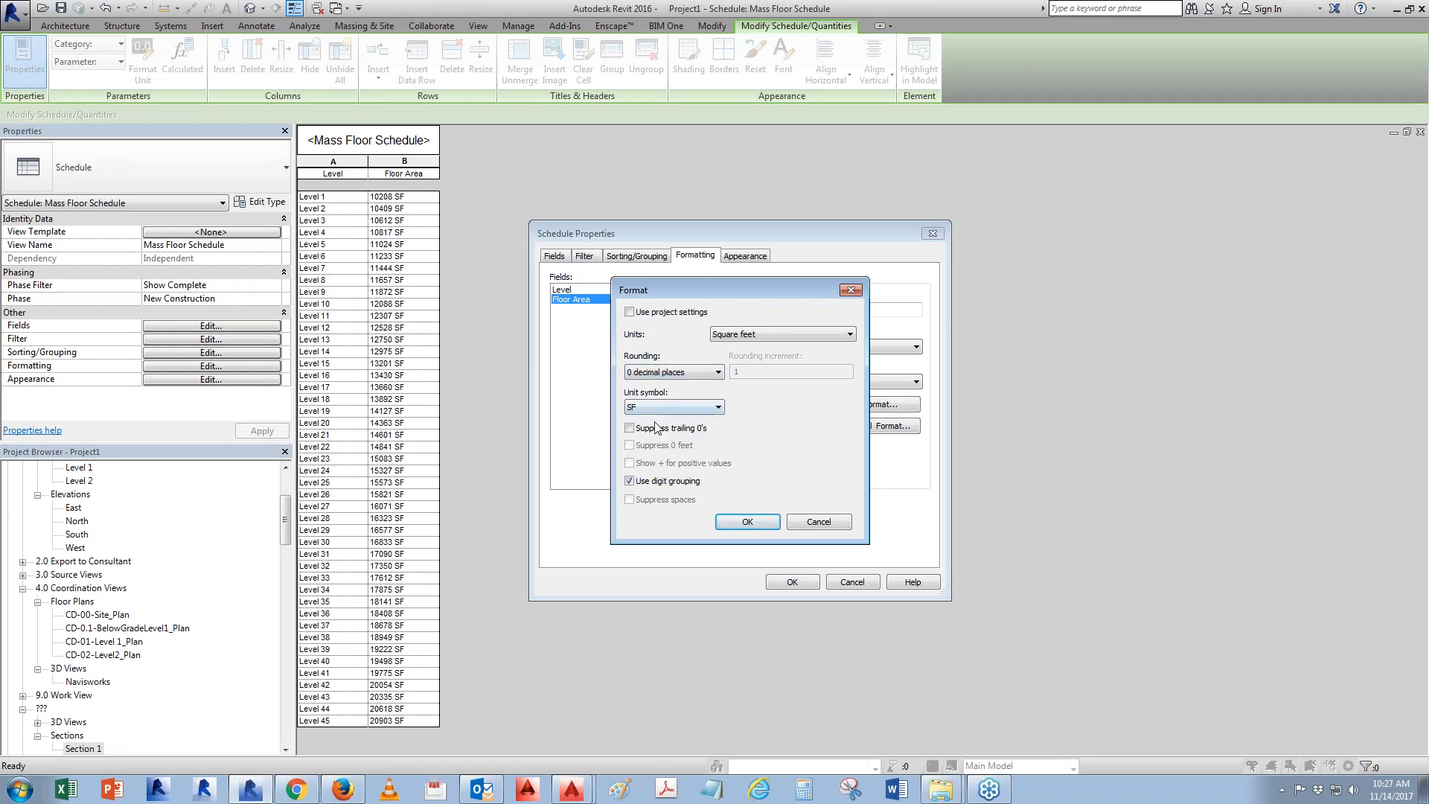
{"action": "left_click", "coordinate": [629, 428]}
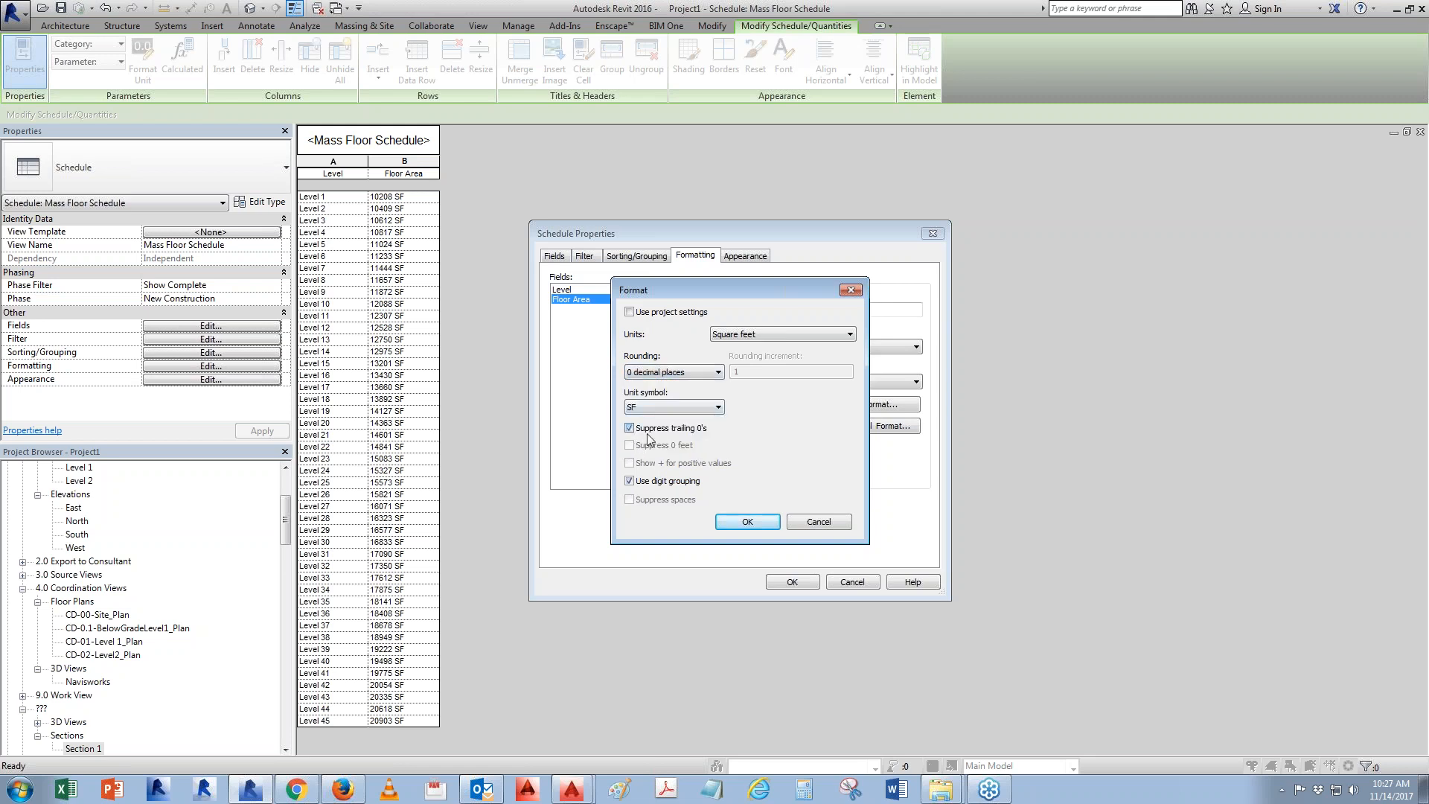
{"action": "left_click", "coordinate": [761, 521]}
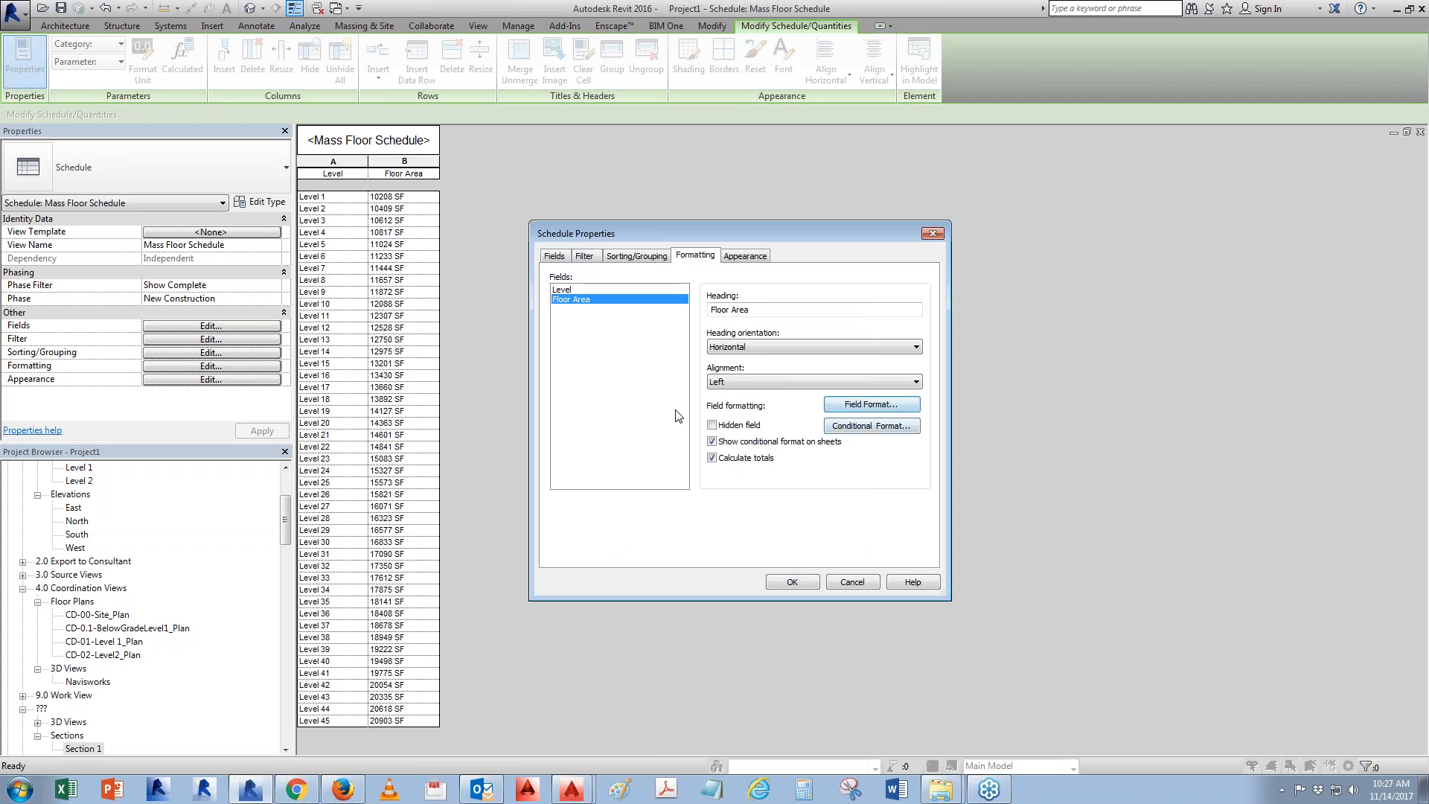
Start a calculated value for the schedule named "Floor Area Metric" with the Area type
{"action": "left_click", "coordinate": [559, 257]}
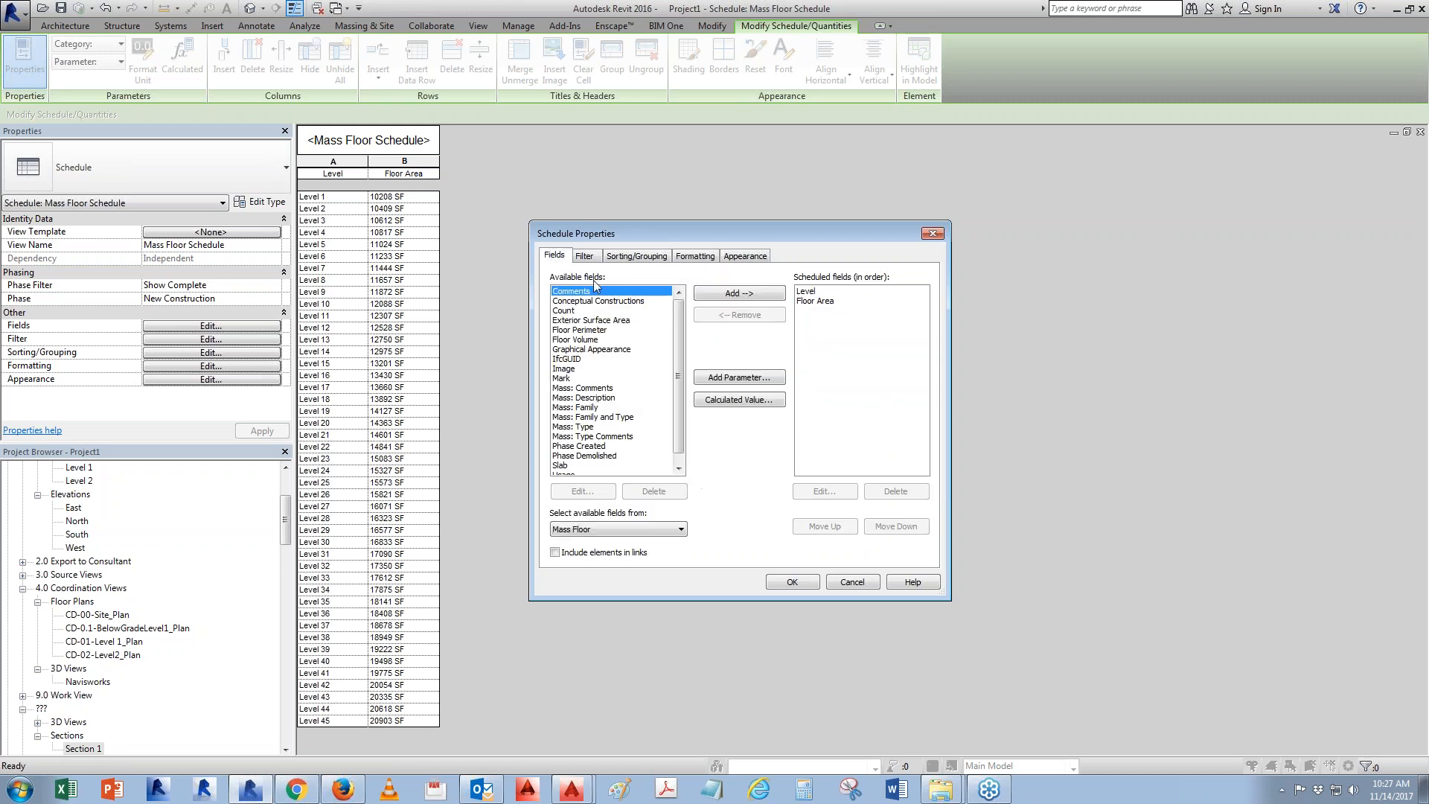
{"action": "left_click", "coordinate": [759, 400]}
{"action": "left_click", "coordinate": [704, 492]}
{"action": "left_click", "coordinate": [692, 546]}
{"action": "left_click", "coordinate": [741, 422]}
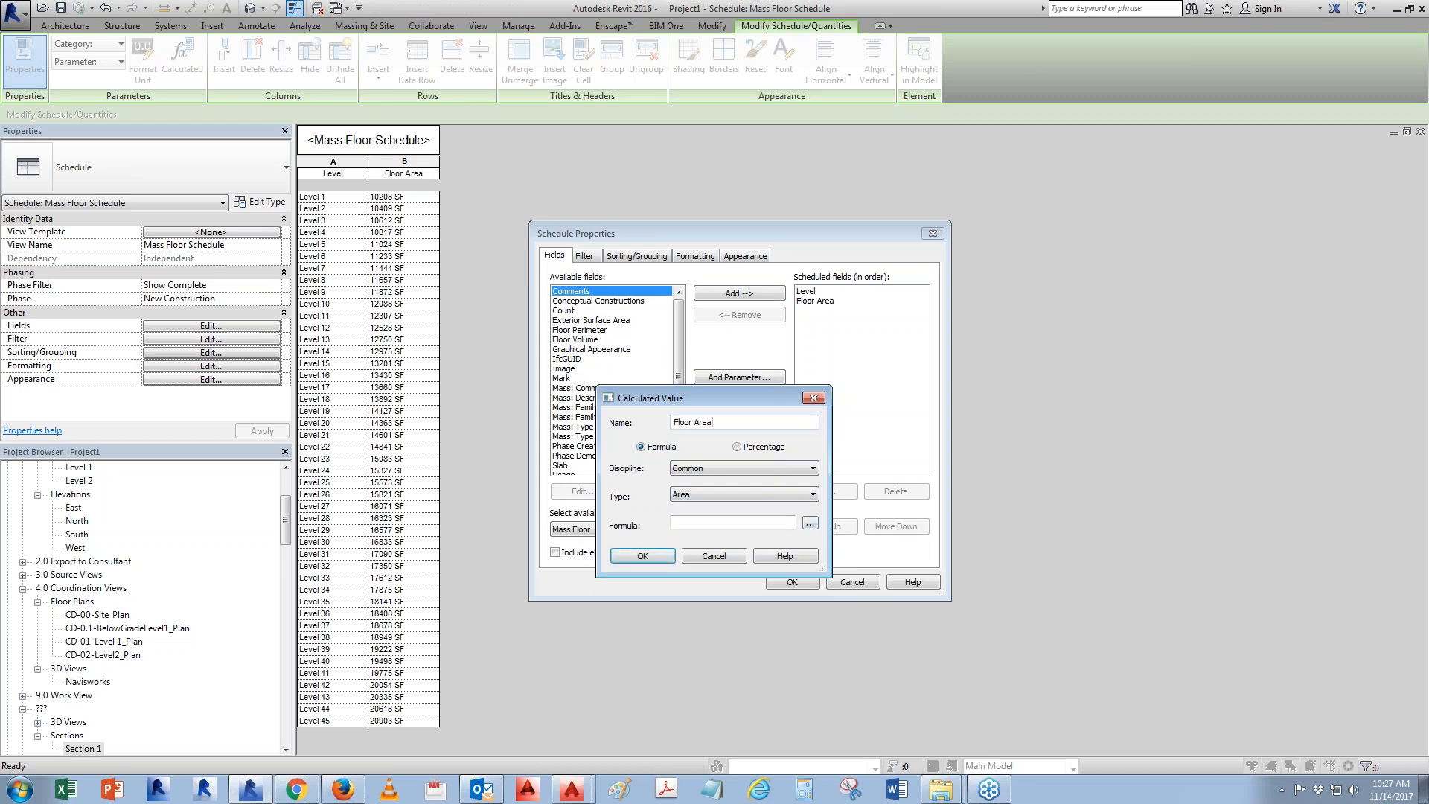
{"action": "type", "text": "Floor Area Metric"}
Set the calculated value's formula to the Floor Area field and add it to the scheduled fields
{"action": "left_click", "coordinate": [810, 523]}
{"action": "left_click", "coordinate": [554, 347]}
{"action": "left_click", "coordinate": [592, 499]}
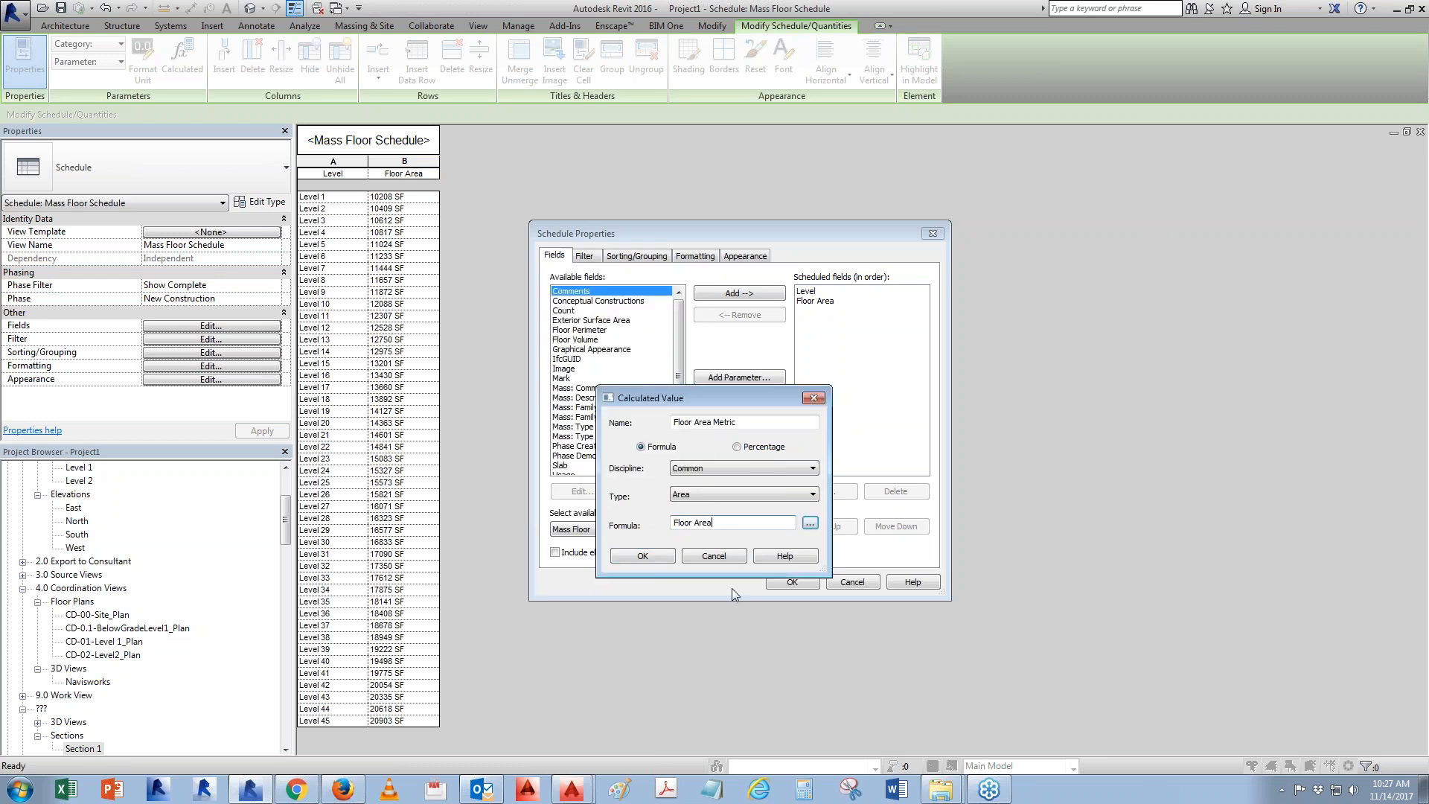
{"action": "left_click", "coordinate": [643, 555]}
{"action": "left_click", "coordinate": [824, 491]}
{"action": "left_click", "coordinate": [643, 556]}
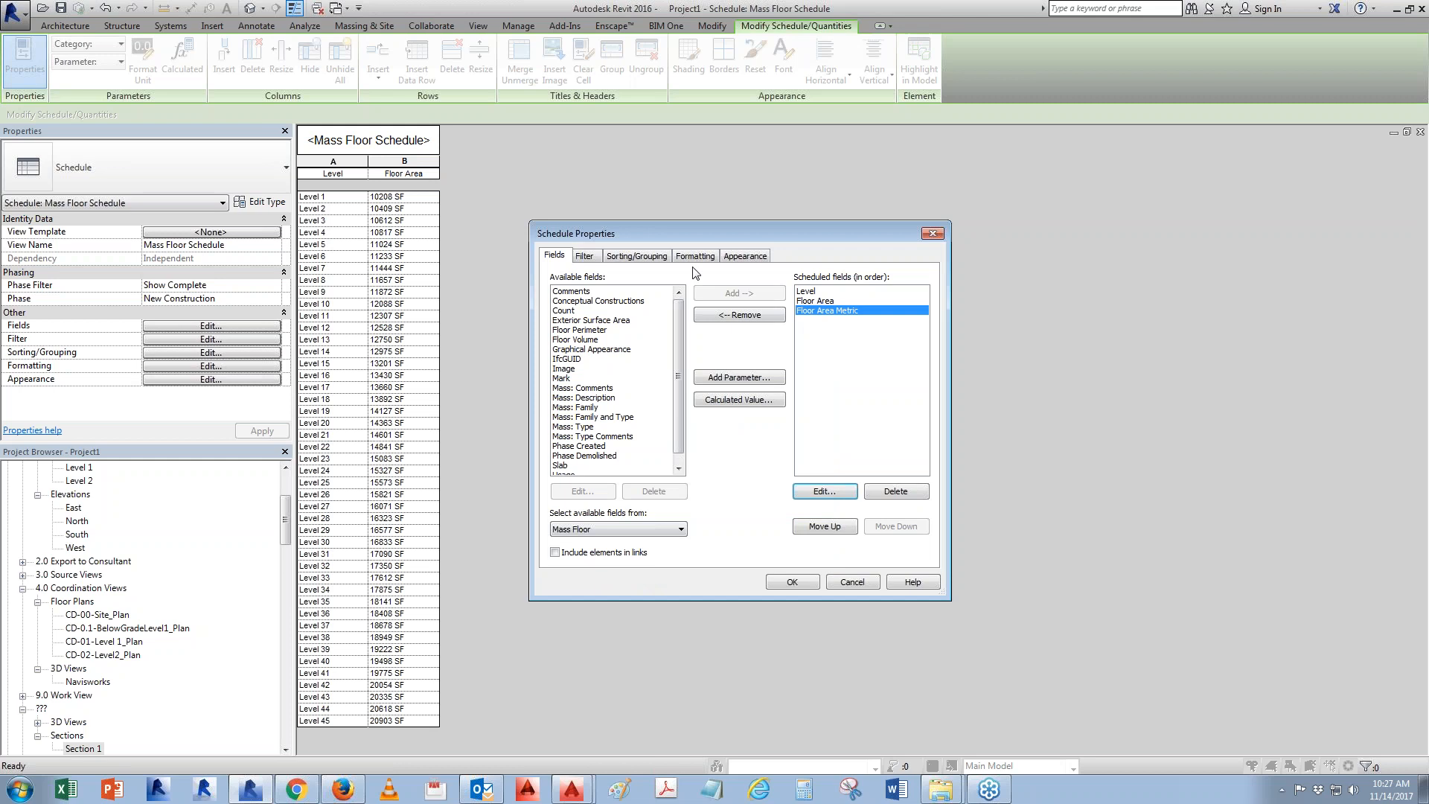
Turn on totals calculation for the Floor Area Metric field
{"action": "left_click", "coordinate": [695, 255]}
{"action": "left_click", "coordinate": [569, 308]}
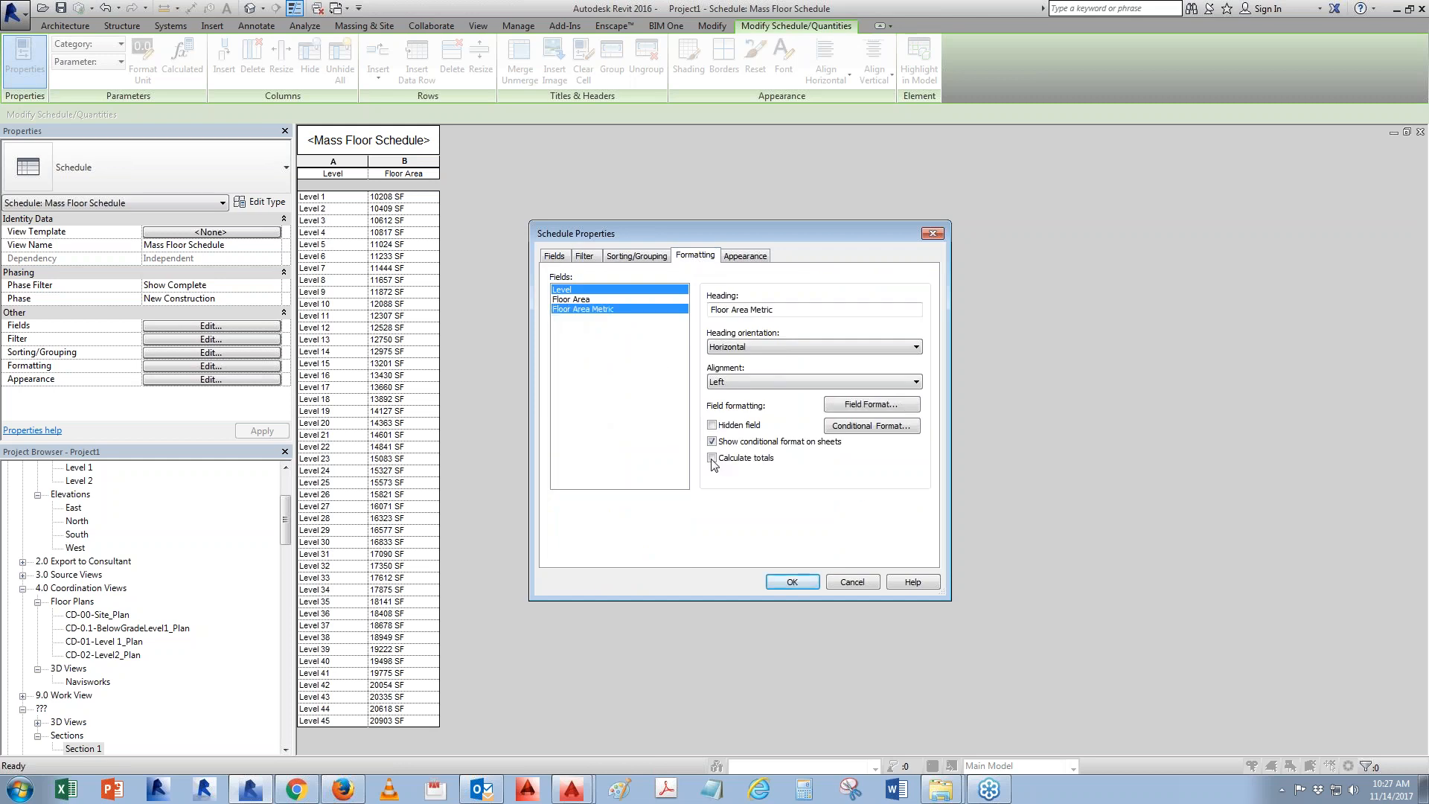
{"action": "left_click", "coordinate": [609, 310]}
Format Floor Area Metric in square meters with 2 decimal places, the m² symbol and digit grouping, and apply the schedule properties
{"action": "left_click", "coordinate": [839, 403]}
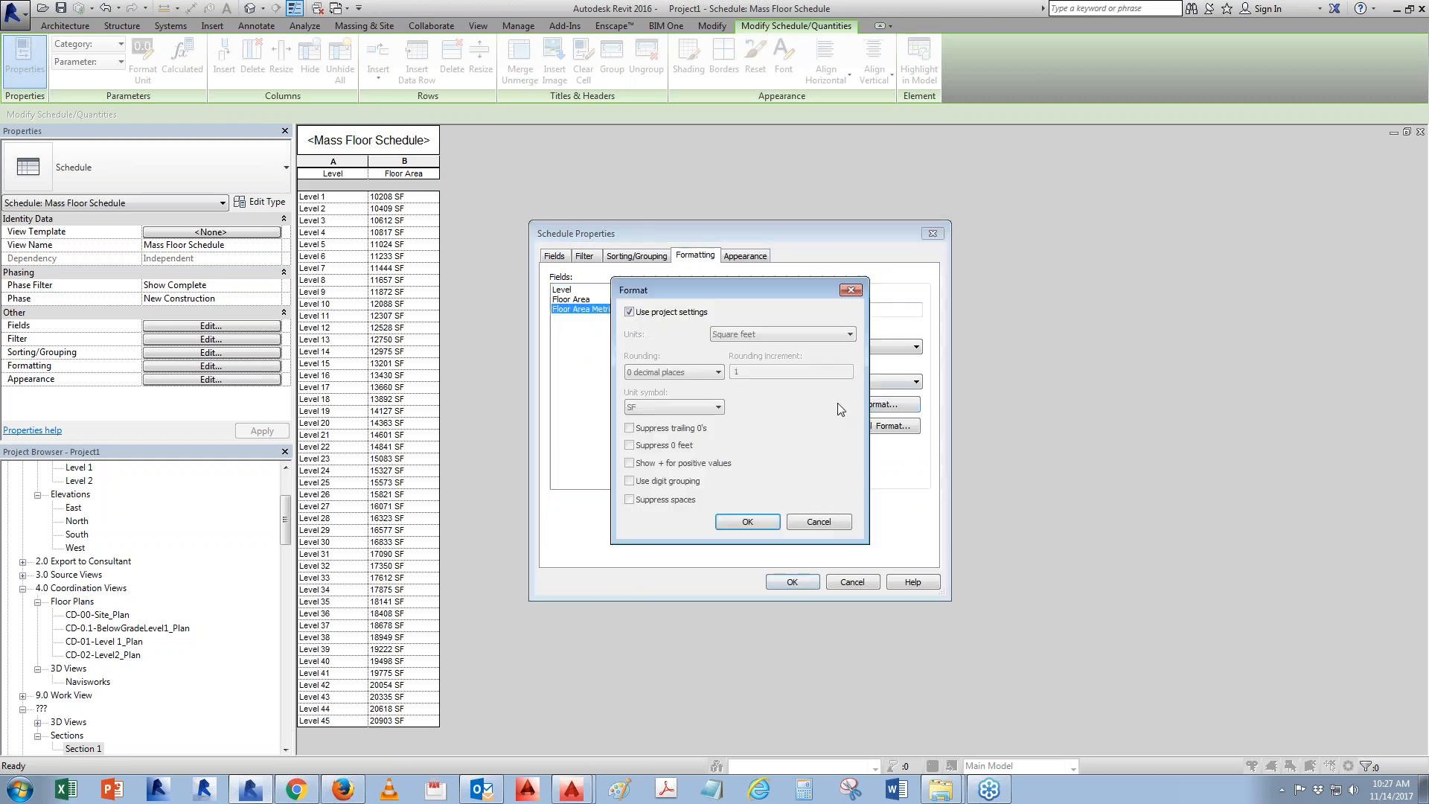
{"action": "left_click", "coordinate": [637, 313]}
{"action": "left_click", "coordinate": [782, 334]}
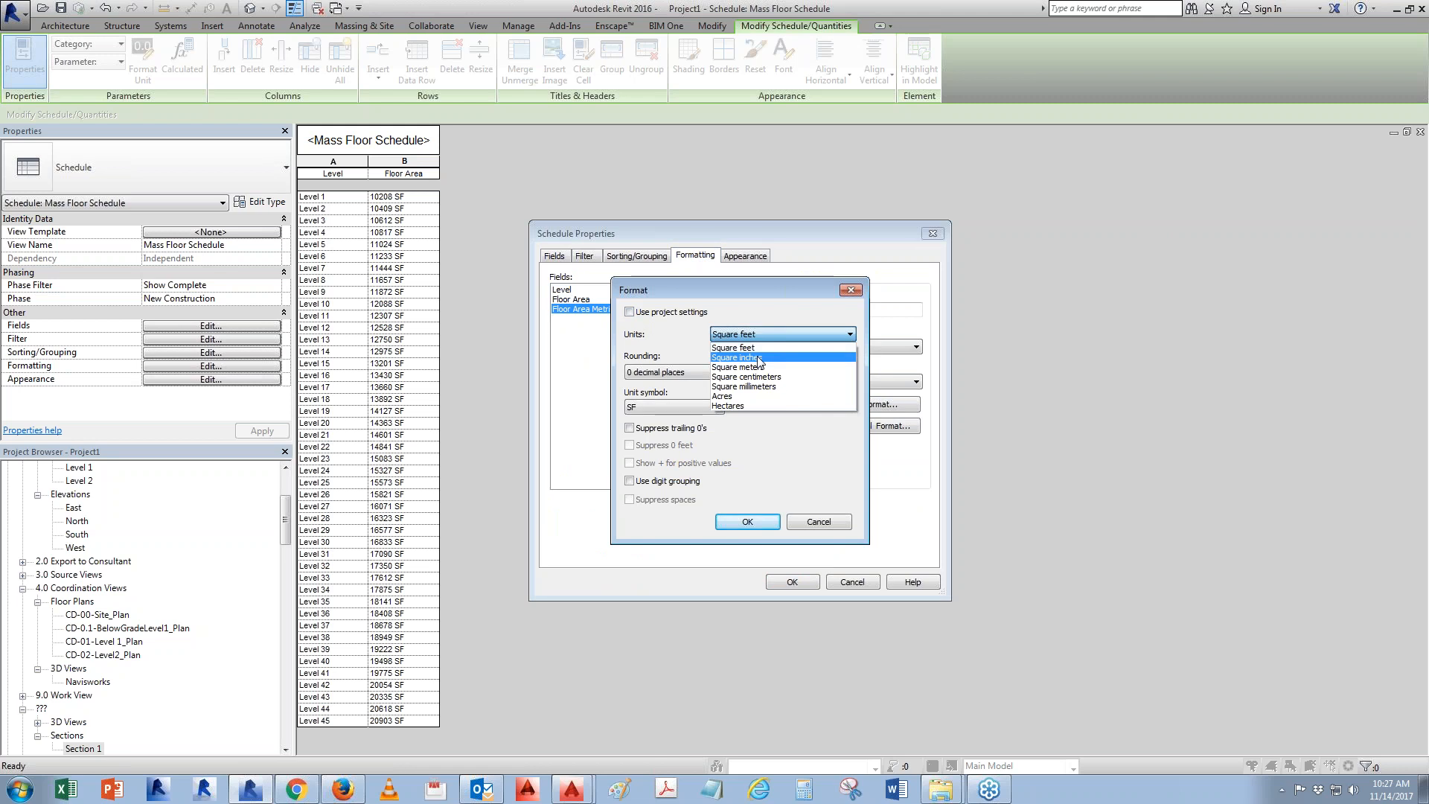
{"action": "left_click", "coordinate": [752, 374]}
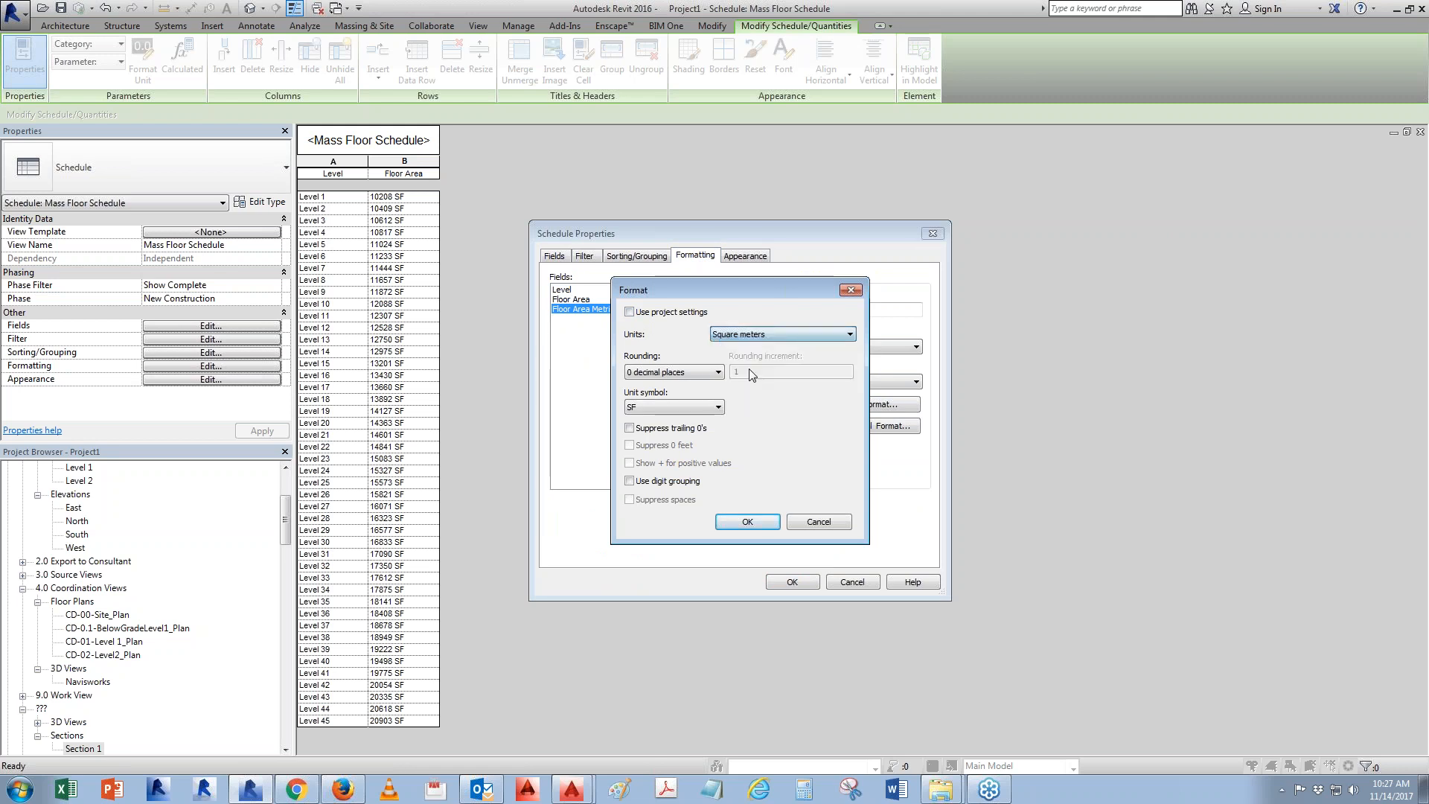
{"action": "left_click", "coordinate": [642, 374]}
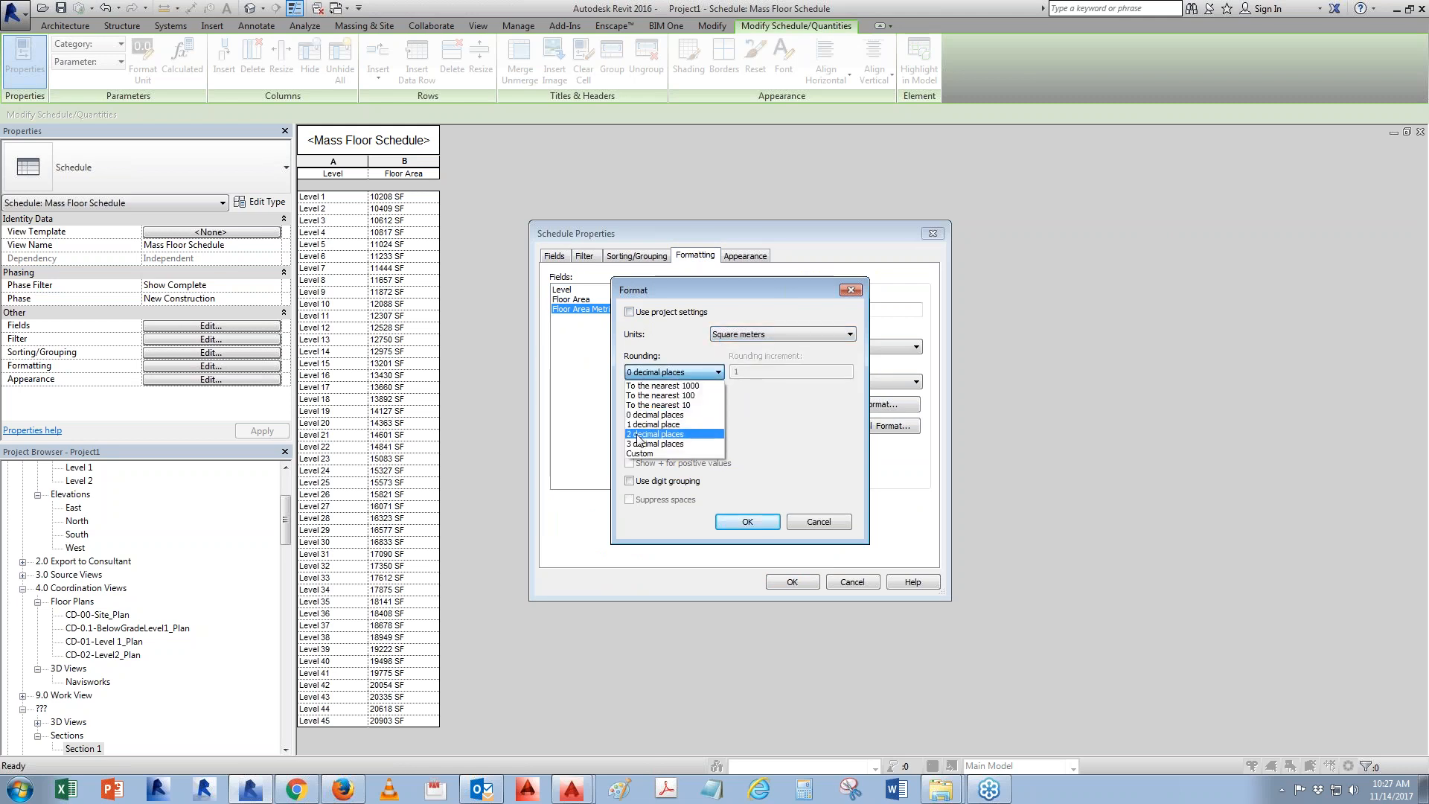
{"action": "left_click", "coordinate": [662, 407]}
{"action": "left_click", "coordinate": [630, 481]}
{"action": "left_click", "coordinate": [747, 521]}
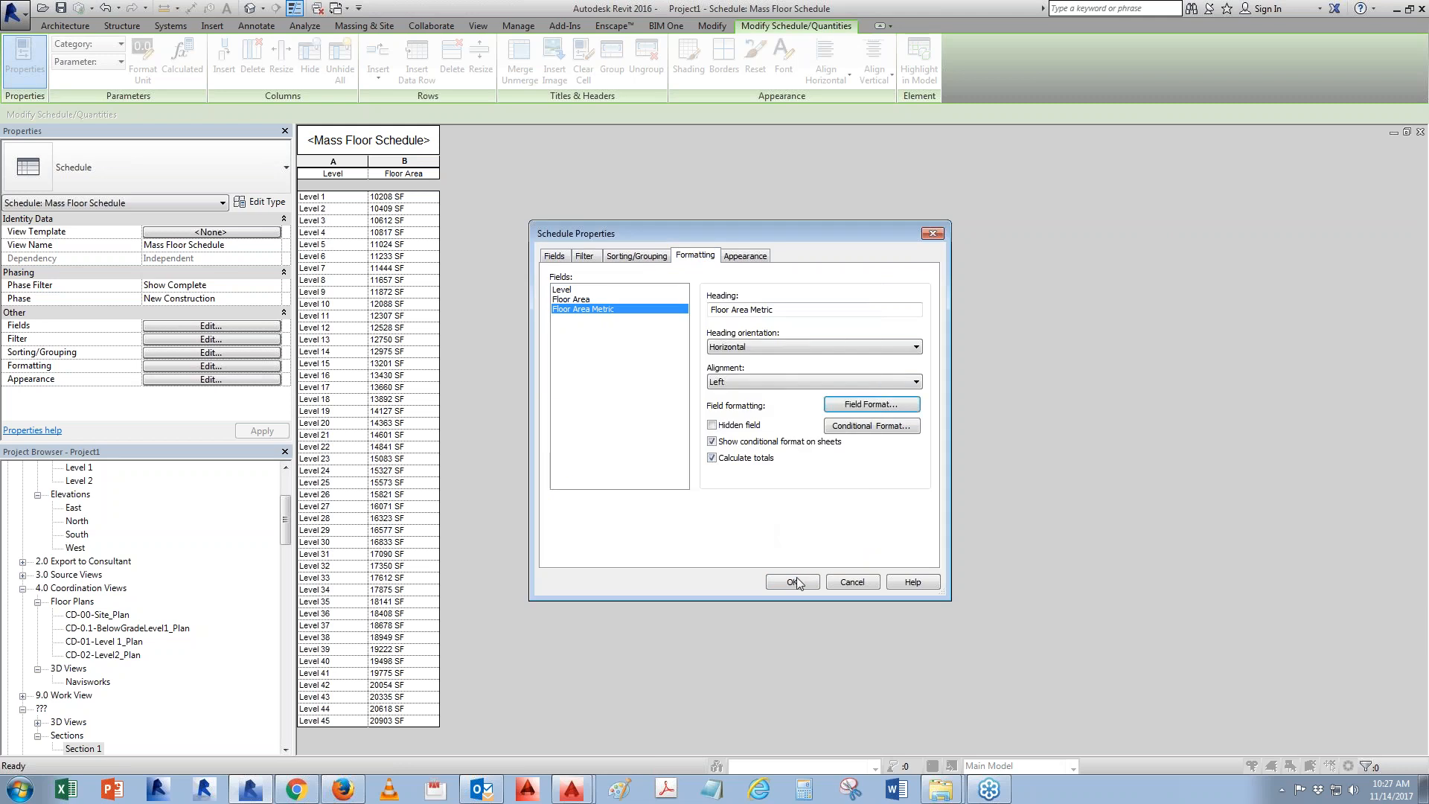
{"action": "left_click", "coordinate": [792, 581]}
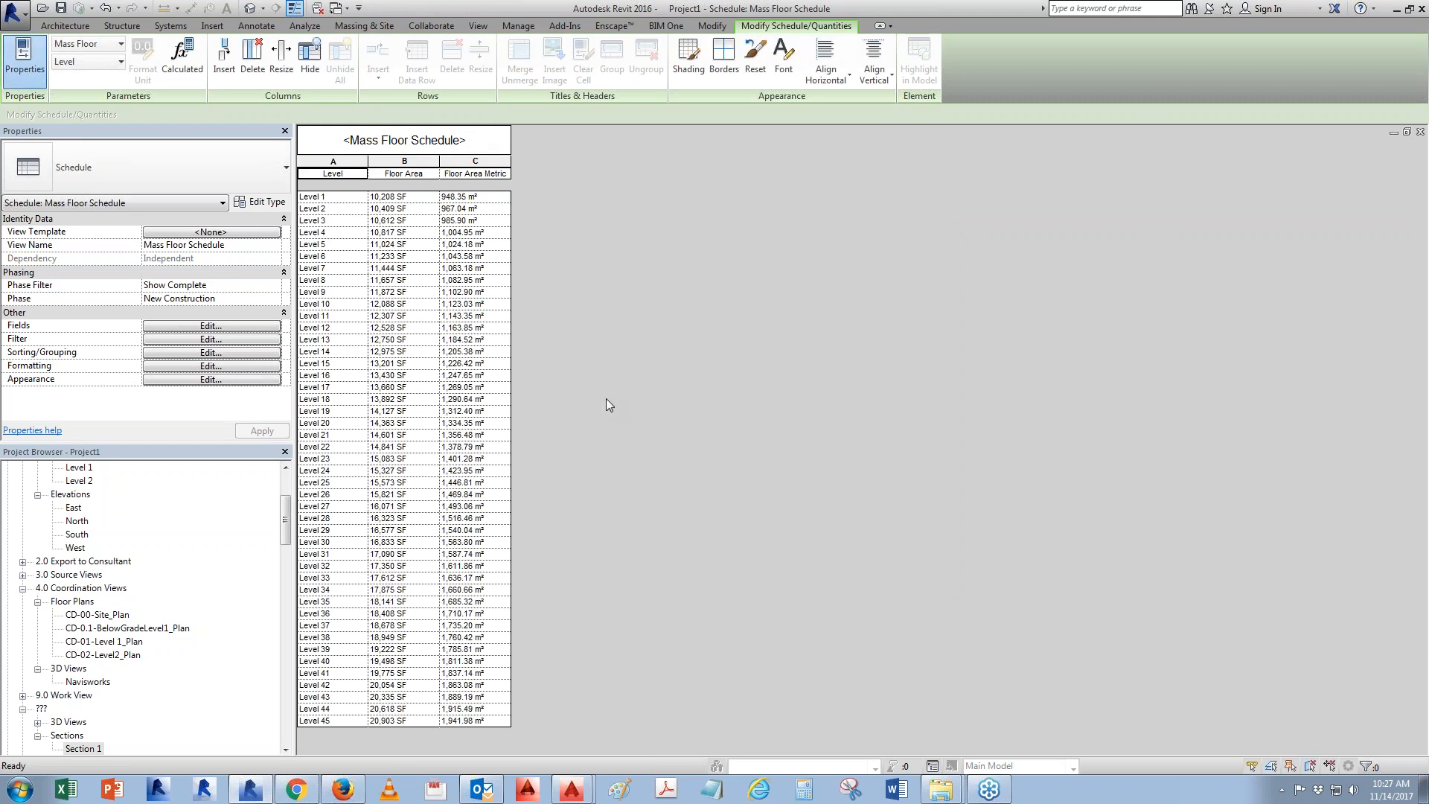
Add grand totals to the mass floor schedule, showing totals only
{"action": "left_click", "coordinate": [165, 326]}
{"action": "left_click", "coordinate": [637, 254]}
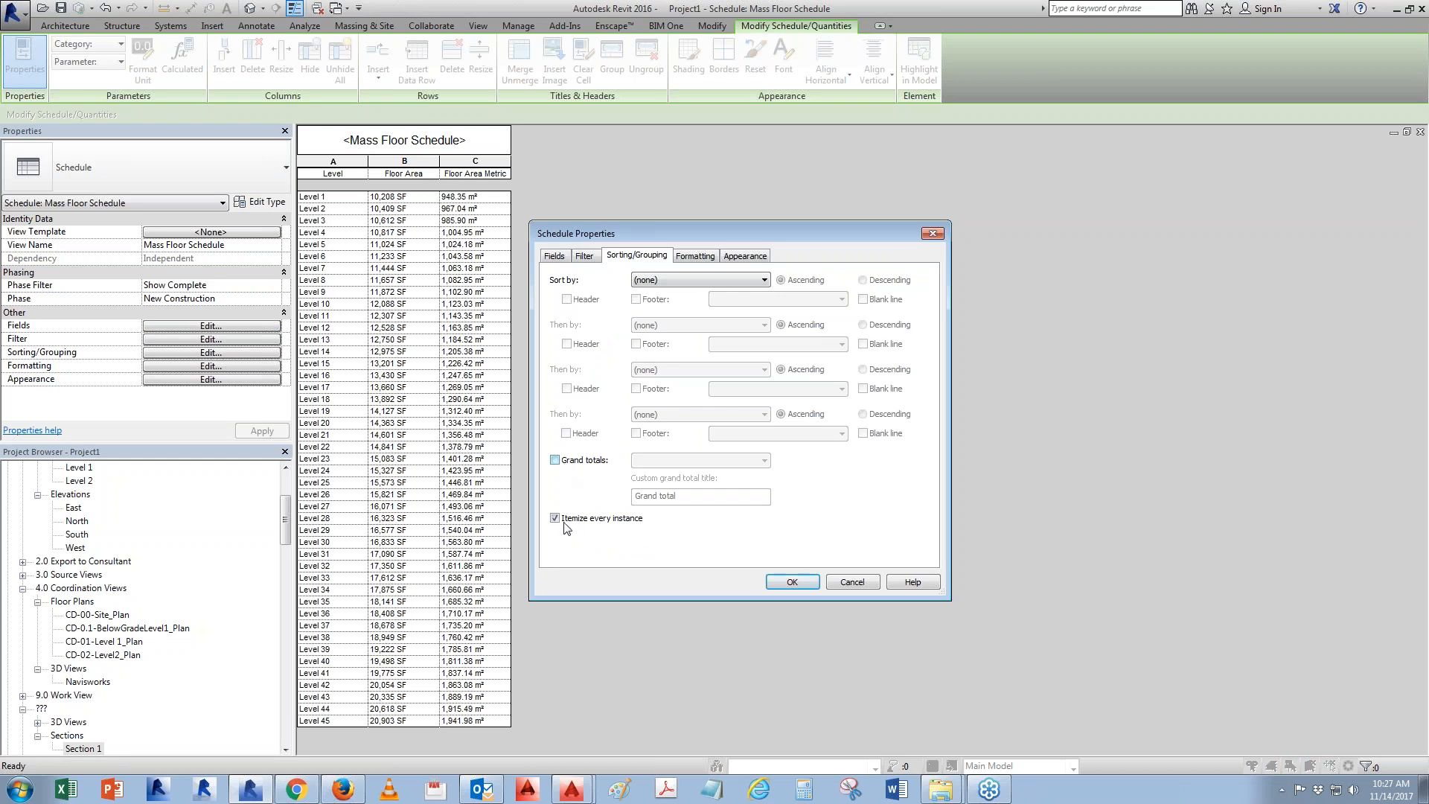
{"action": "left_click", "coordinate": [554, 460]}
{"action": "left_click", "coordinate": [677, 460]}
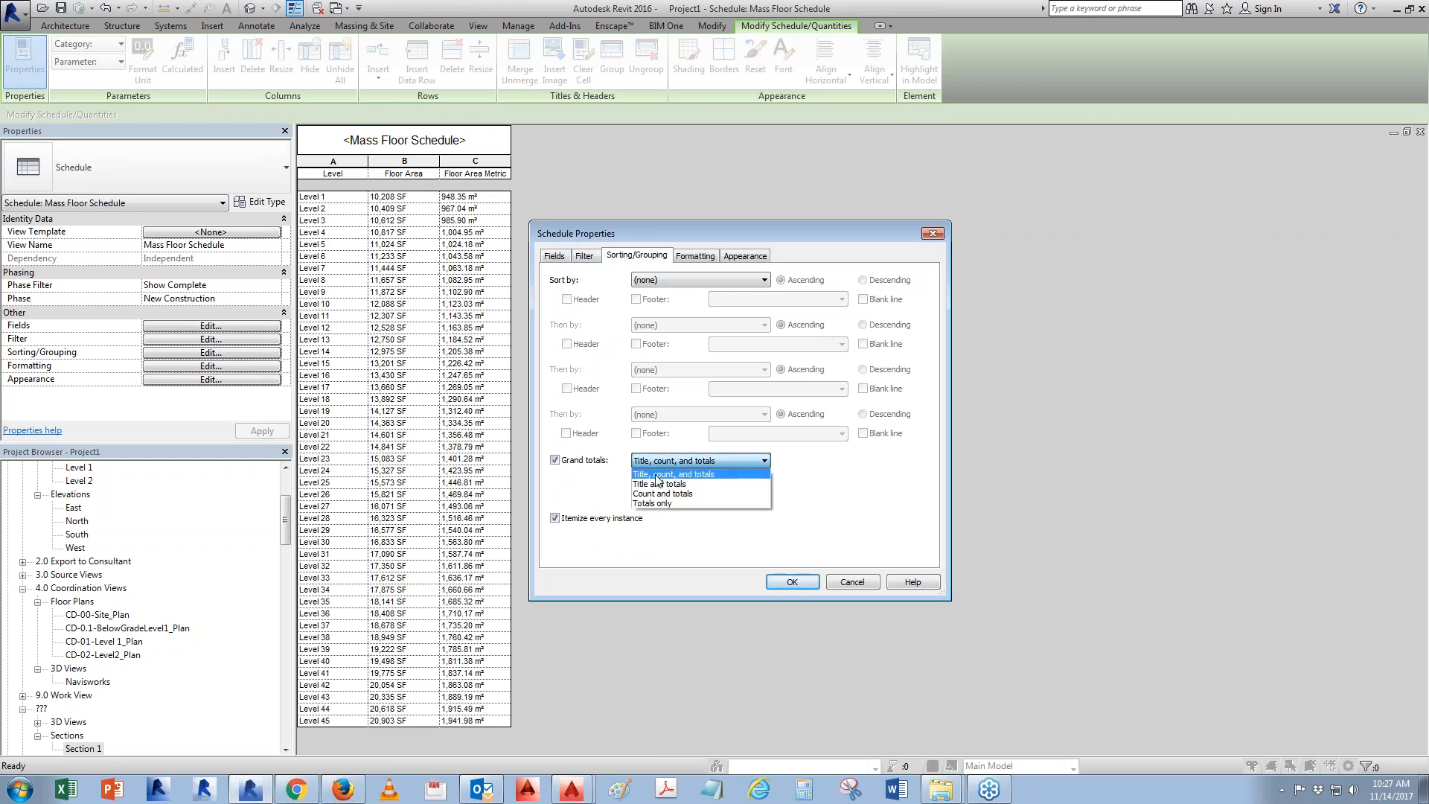
{"action": "left_click", "coordinate": [650, 504]}
{"action": "left_click", "coordinate": [792, 581]}
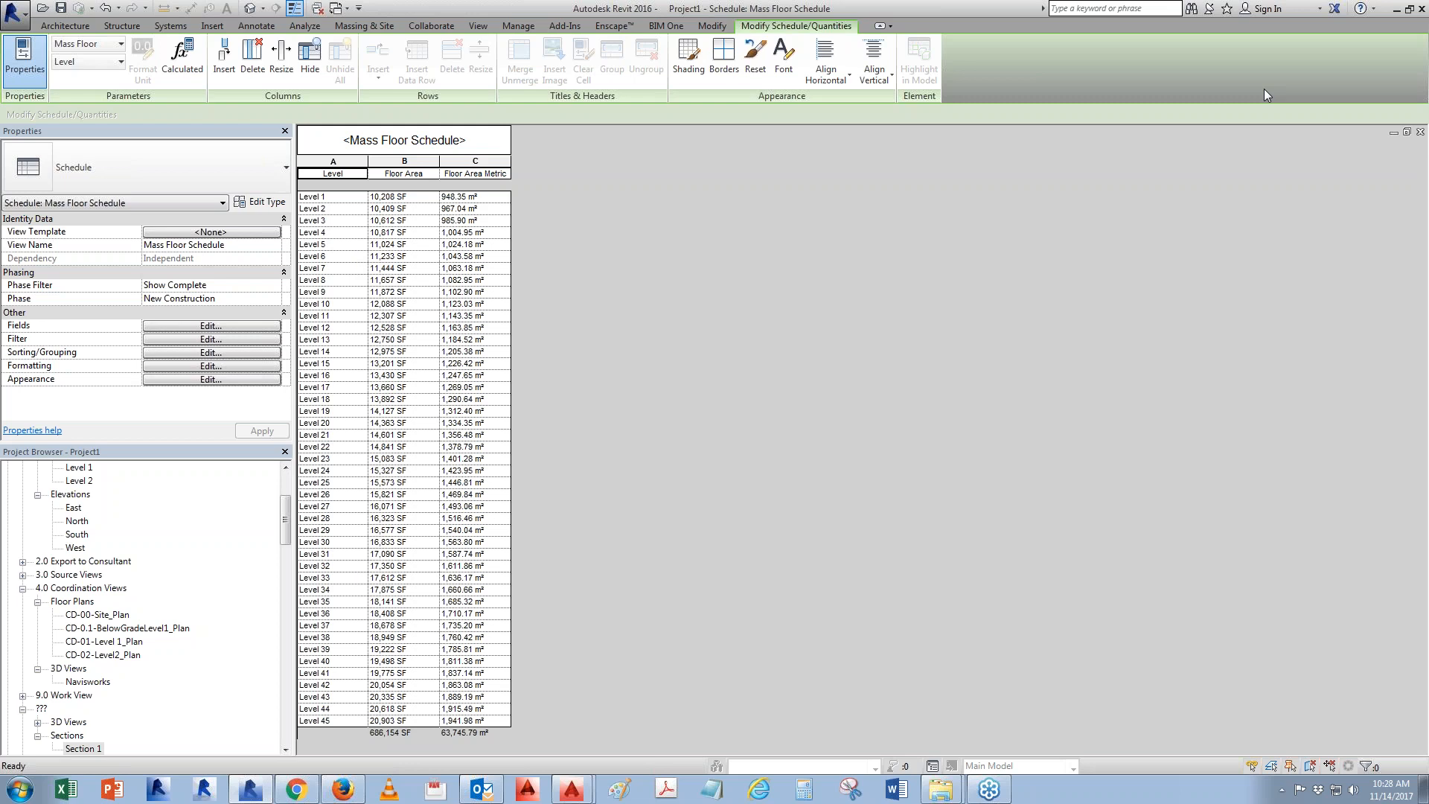
Open the default 3D view and tile all open view windows
{"action": "left_click", "coordinate": [1424, 26]}
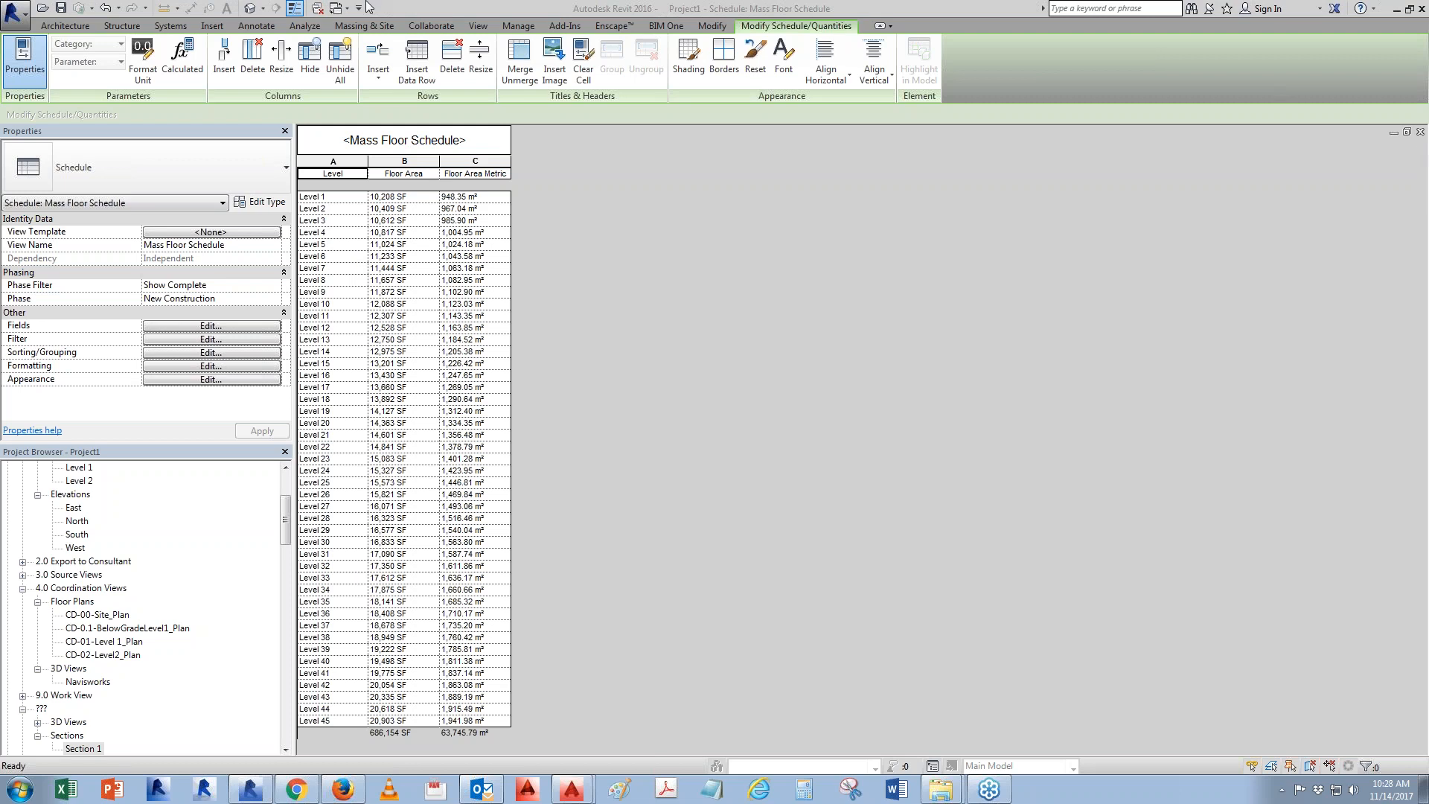
{"action": "left_click", "coordinate": [251, 8]}
{"action": "key", "text": "w"}
{"action": "key", "text": "t"}
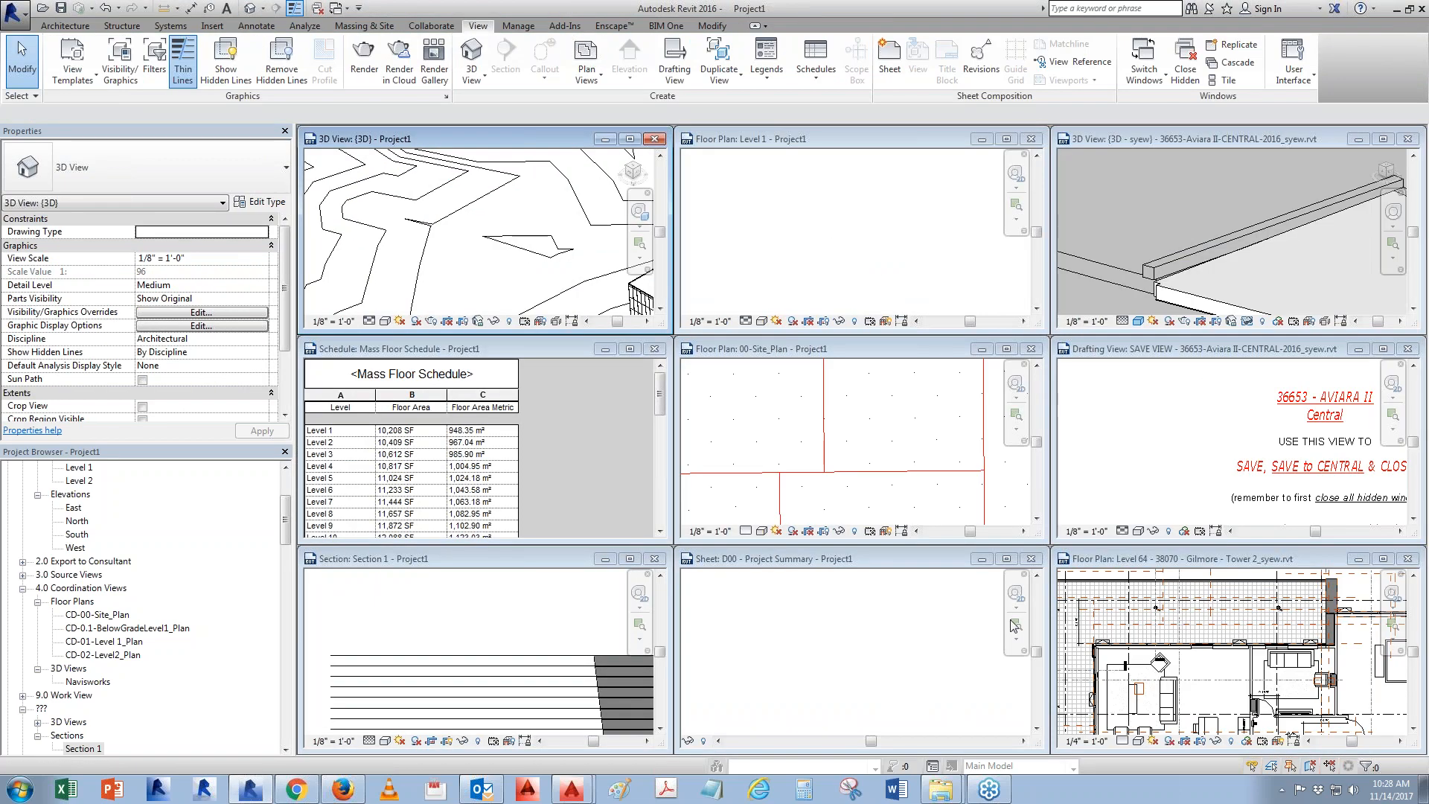
Minimize every view window except the project's 3D view and the mass floor schedule
{"action": "left_click", "coordinate": [1407, 558]}
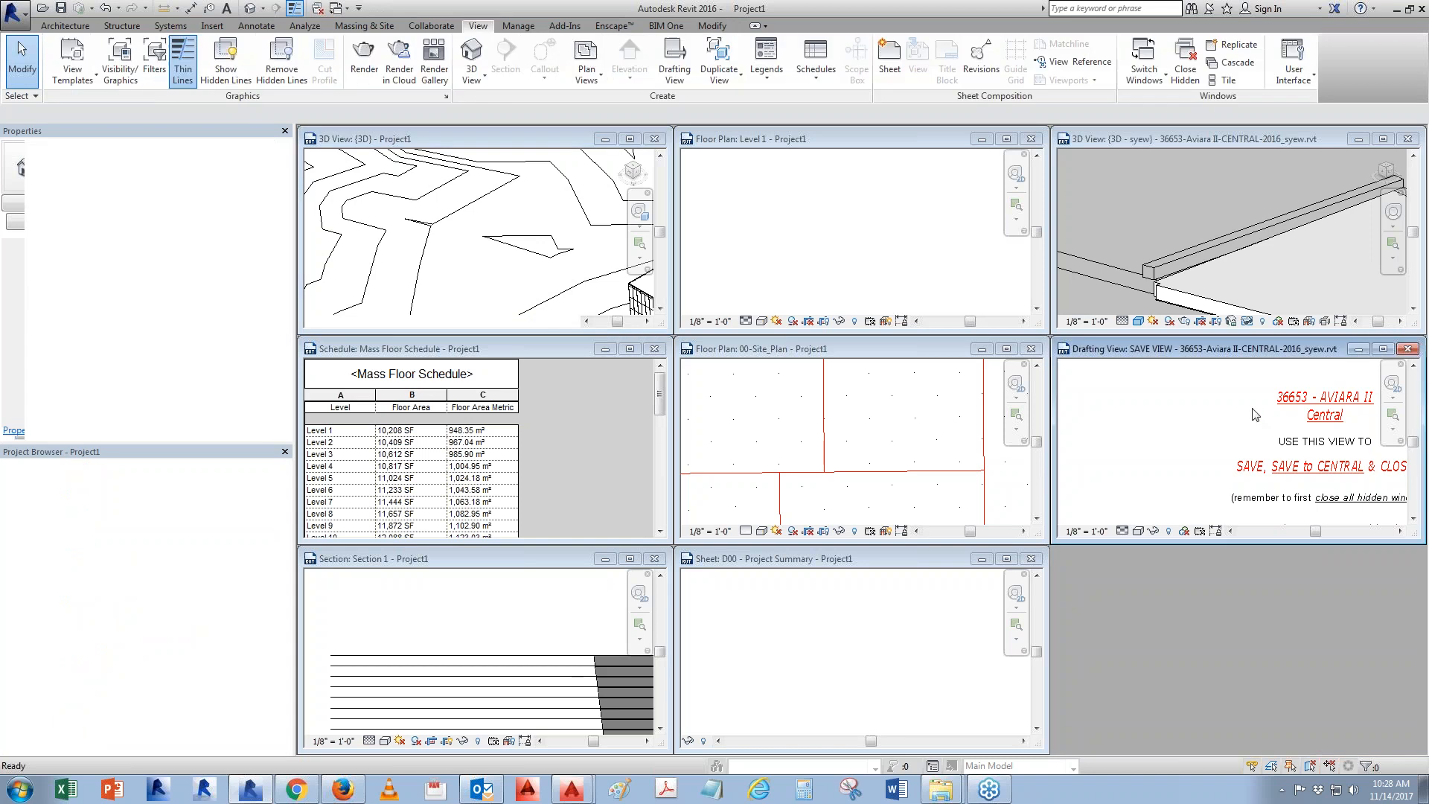
{"action": "key", "text": "ctrl+F4"}
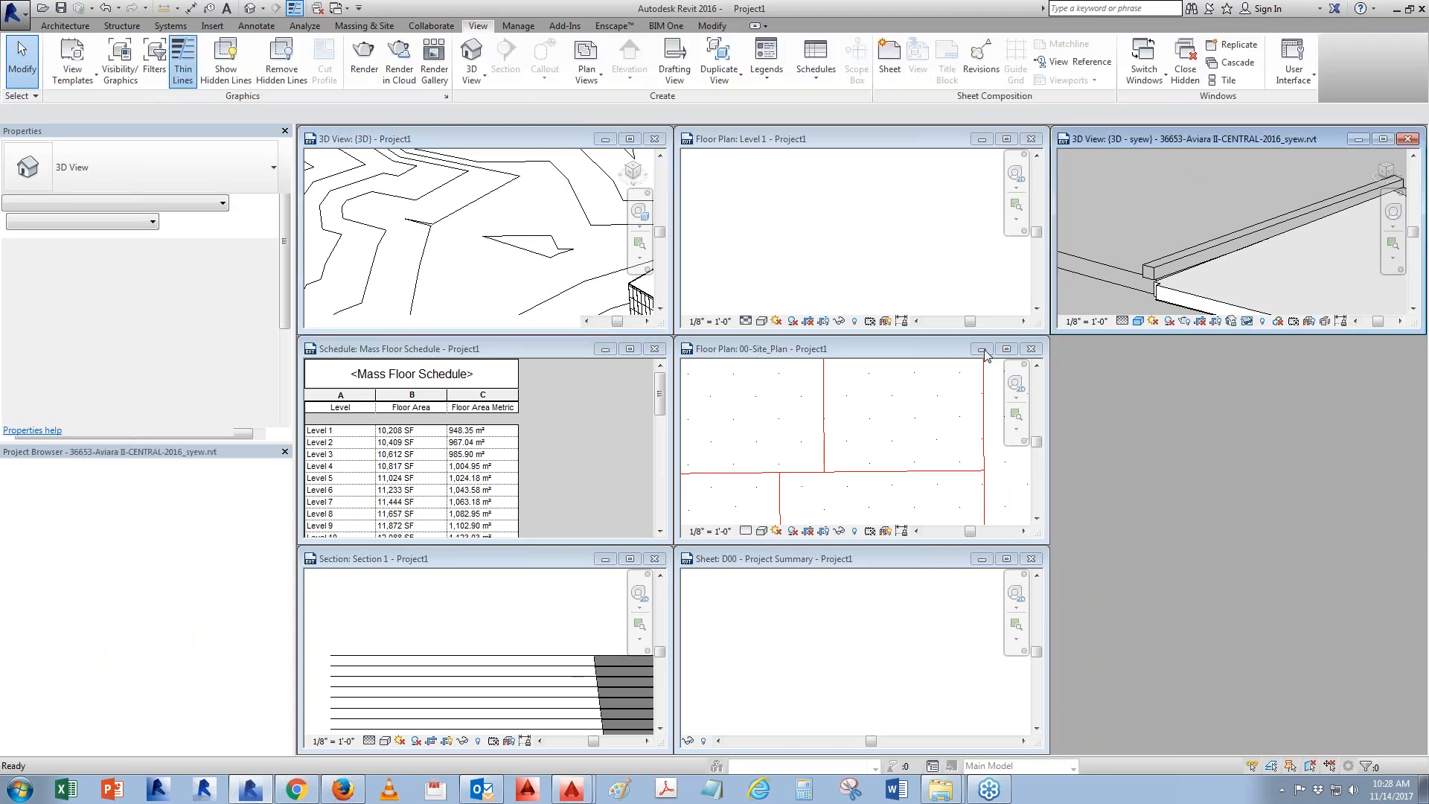
{"action": "key", "text": "ctrl+F4"}
{"action": "key", "text": "ctrl+F4"}
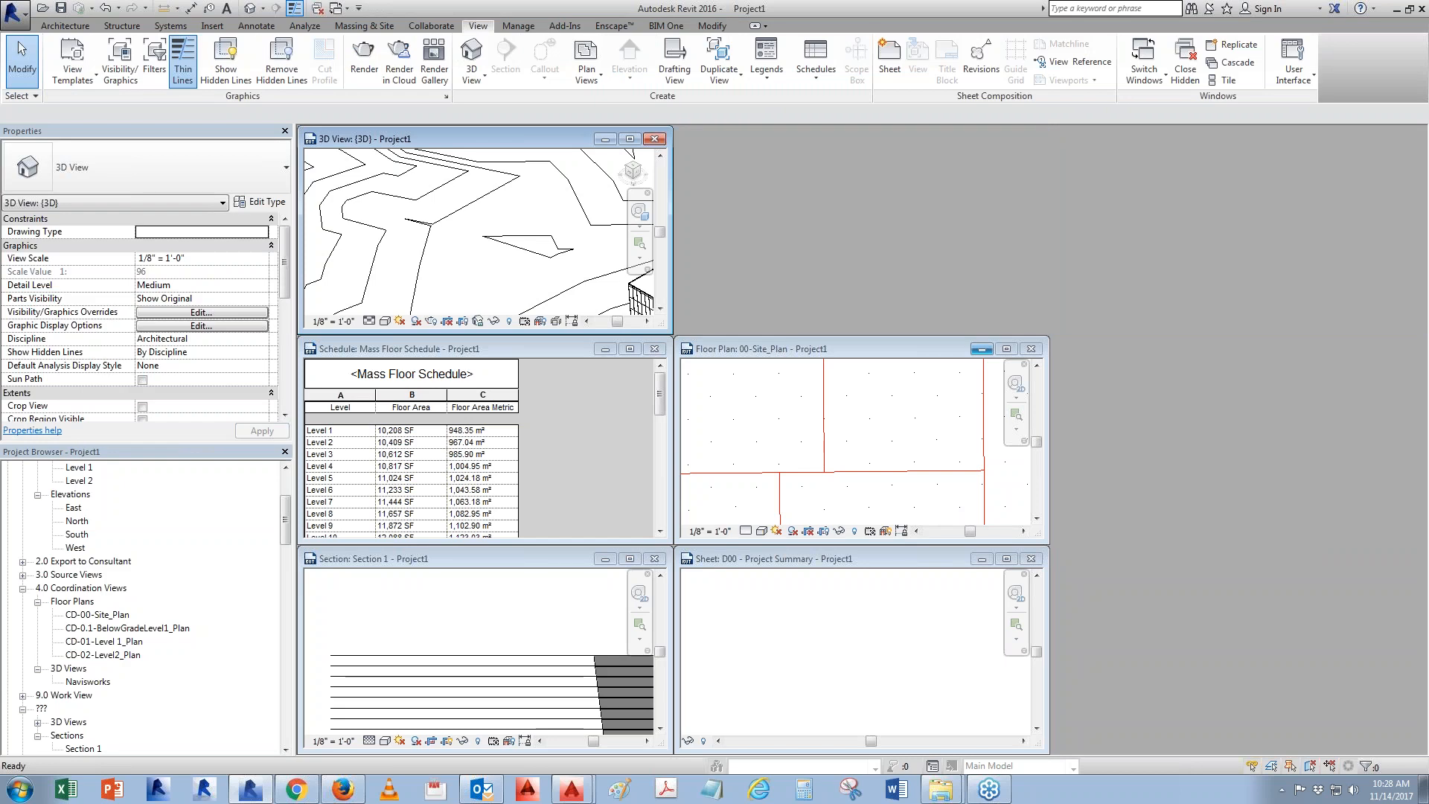
{"action": "left_click", "coordinate": [982, 349]}
{"action": "left_click", "coordinate": [981, 558]}
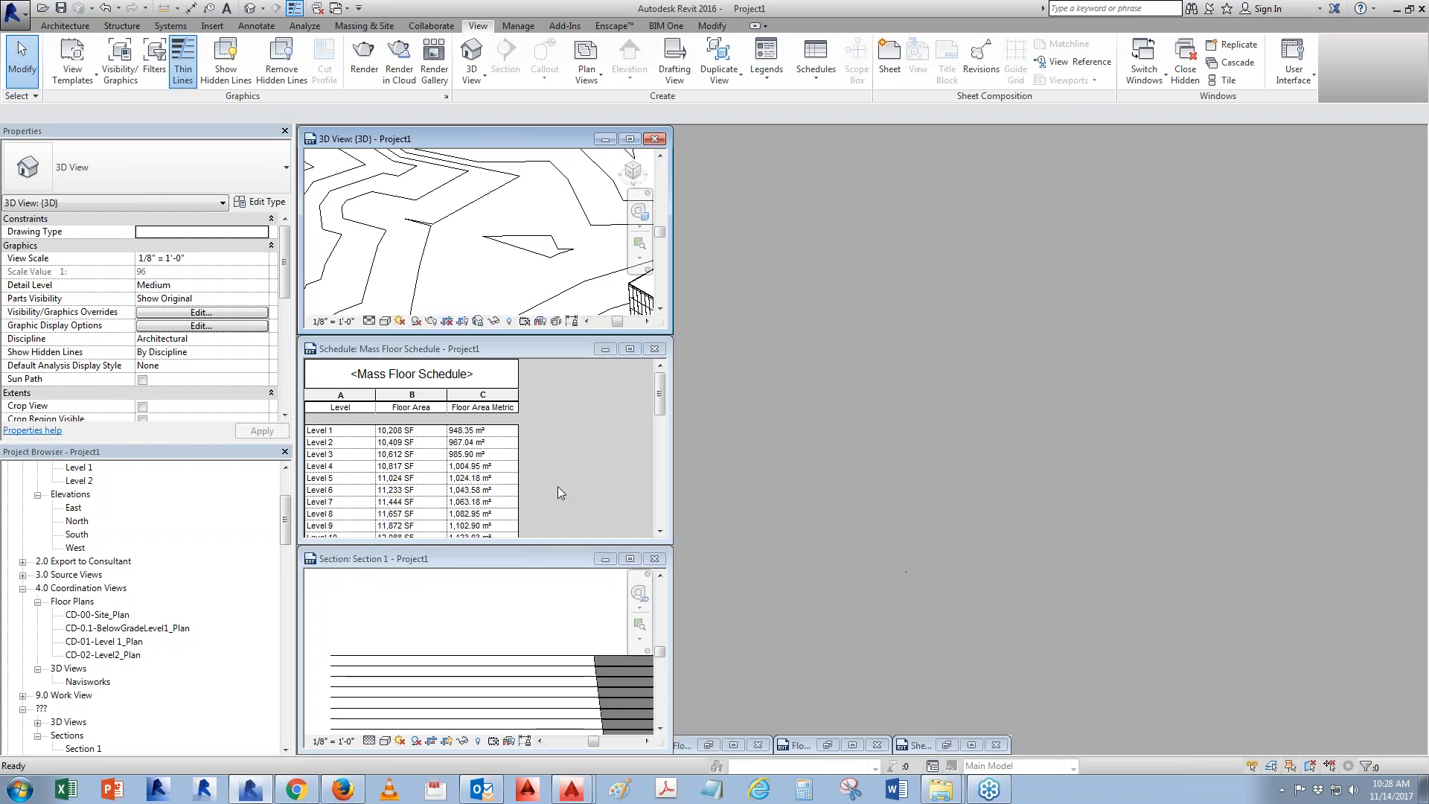
{"action": "left_click", "coordinate": [605, 559]}
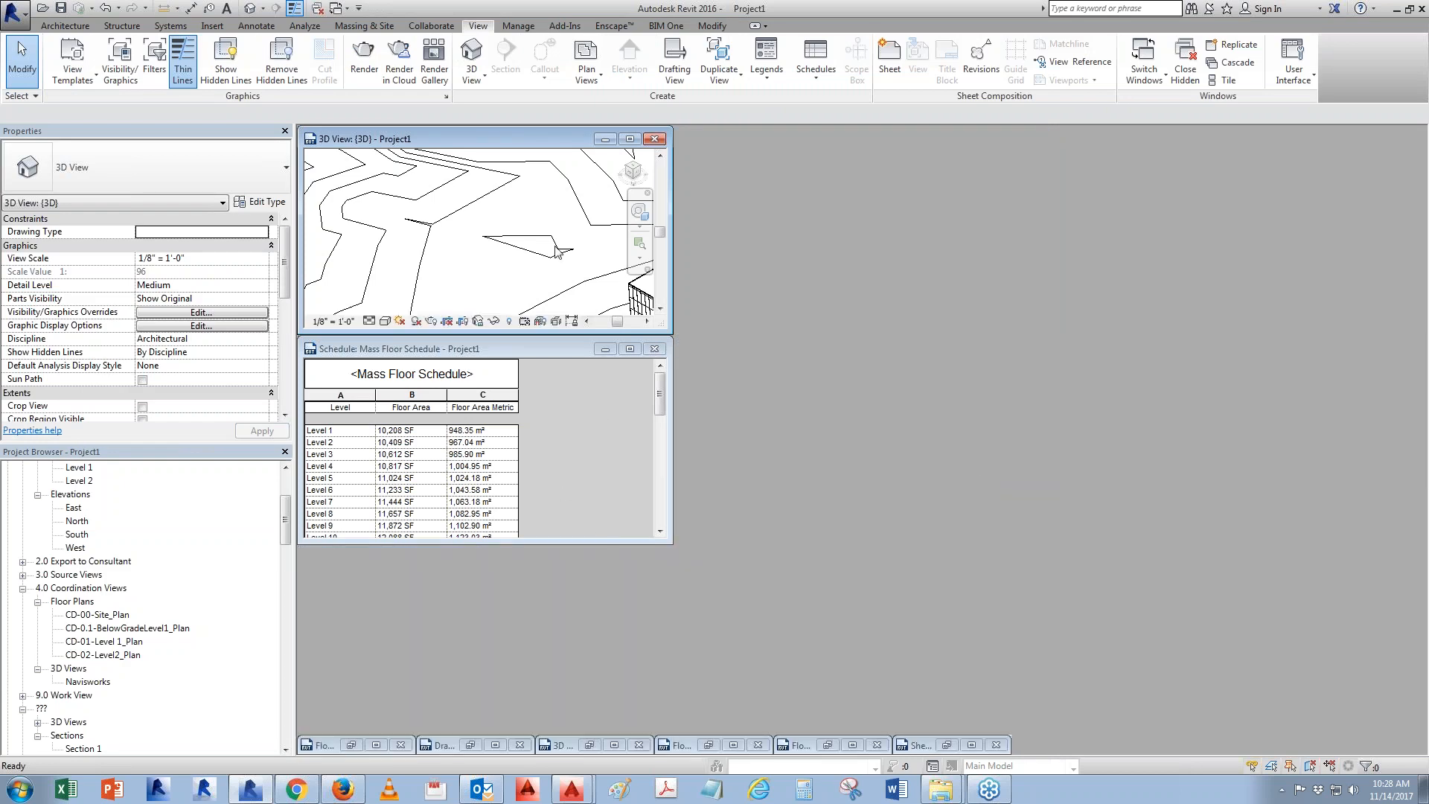
Tile the 3D view and the mass floor schedule side by side with the tower in view
{"action": "key", "text": "w"}
{"action": "key", "text": "t"}
{"action": "middle_click_drag", "start_coordinate": [676, 406], "coordinate": [516, 356]}
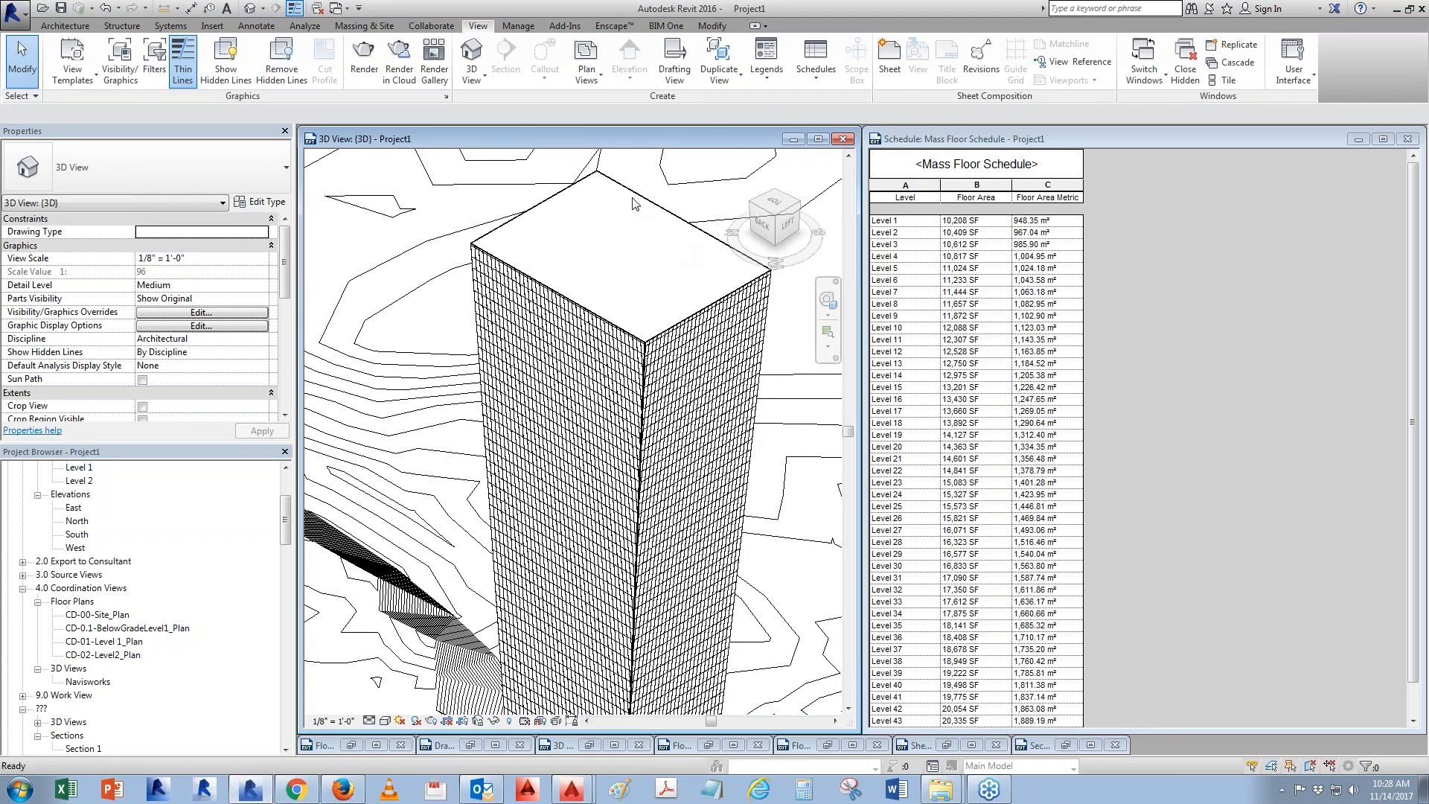
Select the tower mass in the 3D view and open it for in-place editing
{"action": "scroll", "coordinate": [596, 178], "scroll_direction": "up", "scroll_amount": 2}
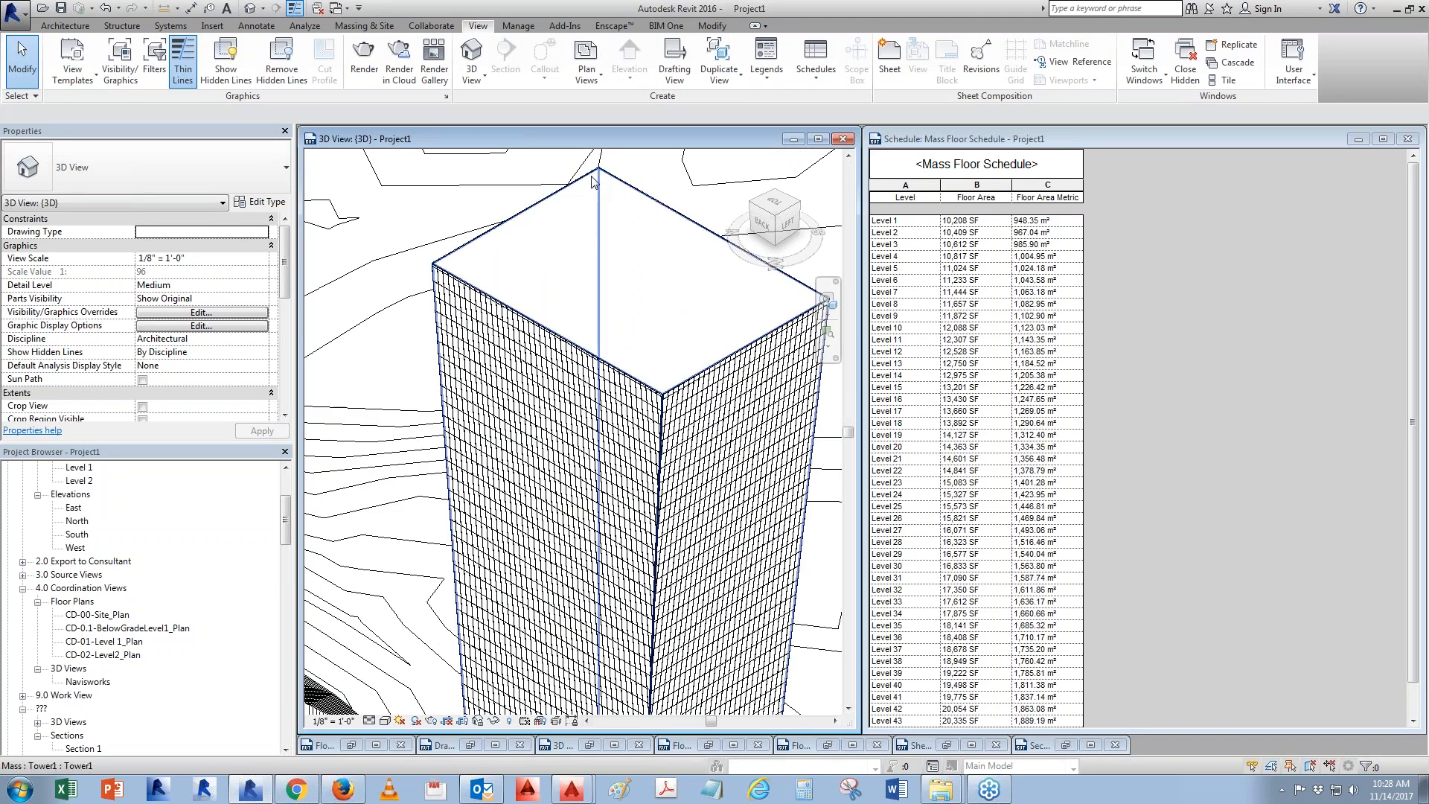
{"action": "left_click", "coordinate": [592, 265]}
{"action": "scroll", "coordinate": [592, 265], "scroll_direction": "down", "scroll_amount": 3}
{"action": "left_click", "coordinate": [610, 62]}
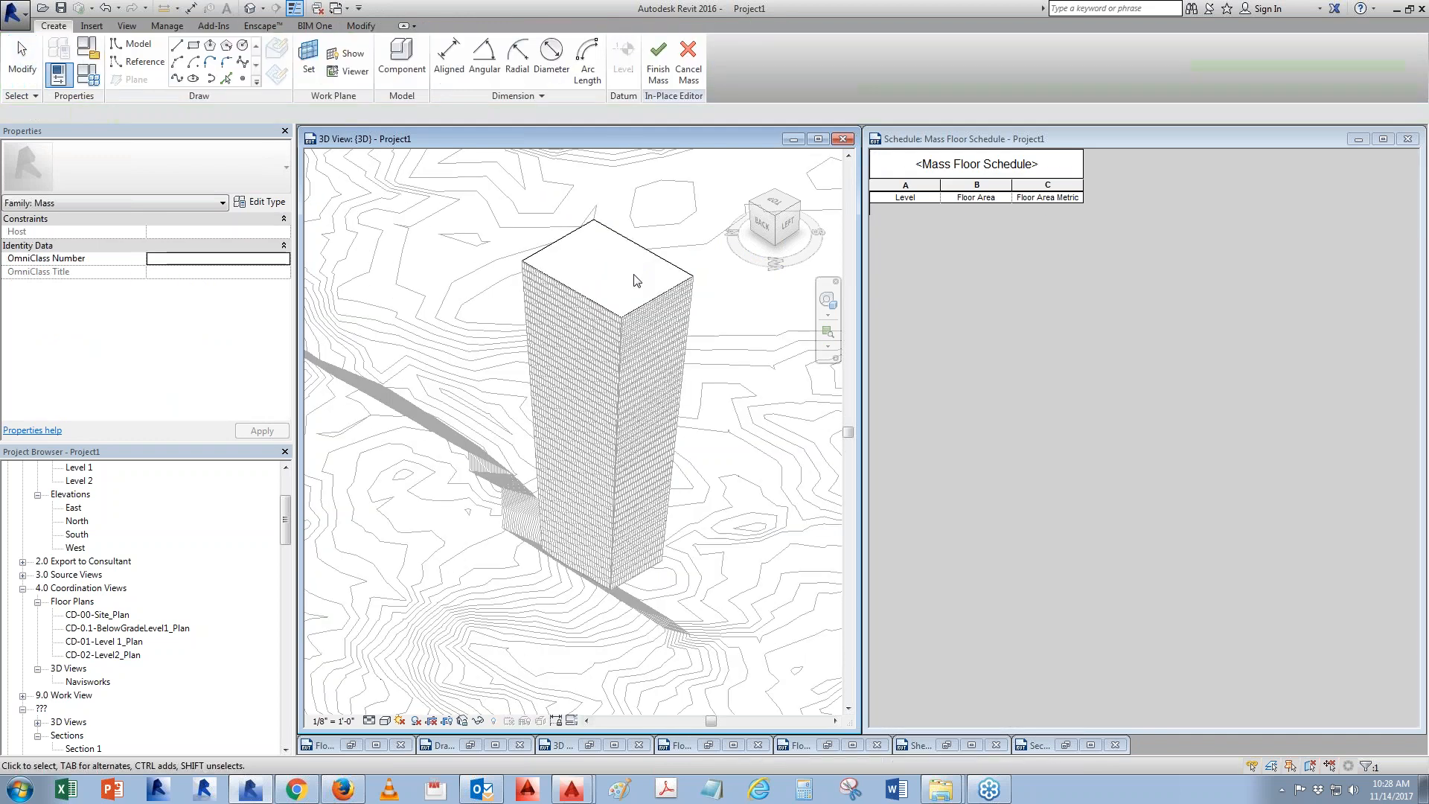
Move the top edge on the tower form's back side inward across the roof and finish the mass
{"action": "left_click", "coordinate": [587, 297]}
{"action": "scroll", "coordinate": [570, 272], "scroll_direction": "up", "scroll_amount": 2}
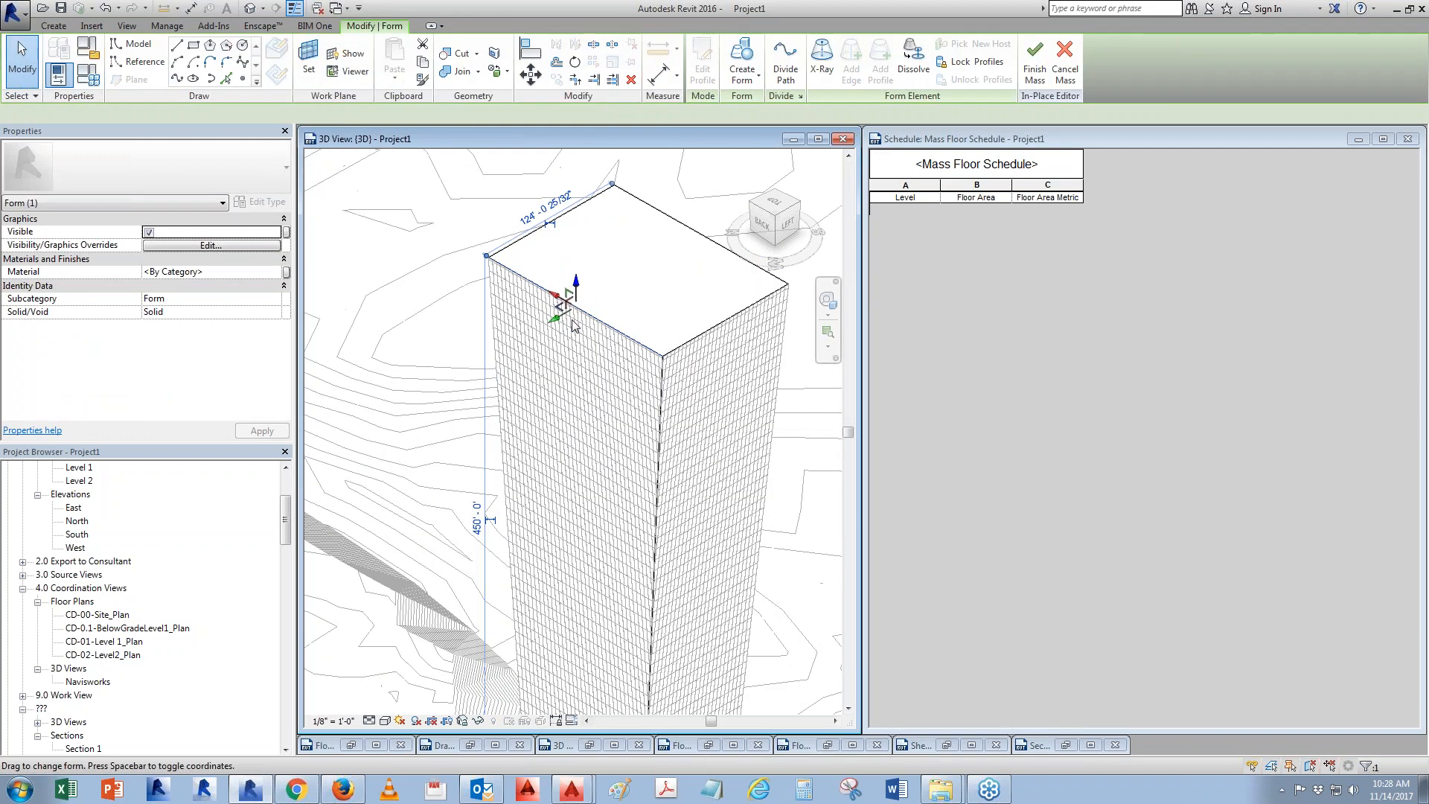
{"action": "left_click_drag", "start_coordinate": [559, 318], "coordinate": [611, 295]}
{"action": "left_click", "coordinate": [1035, 72]}
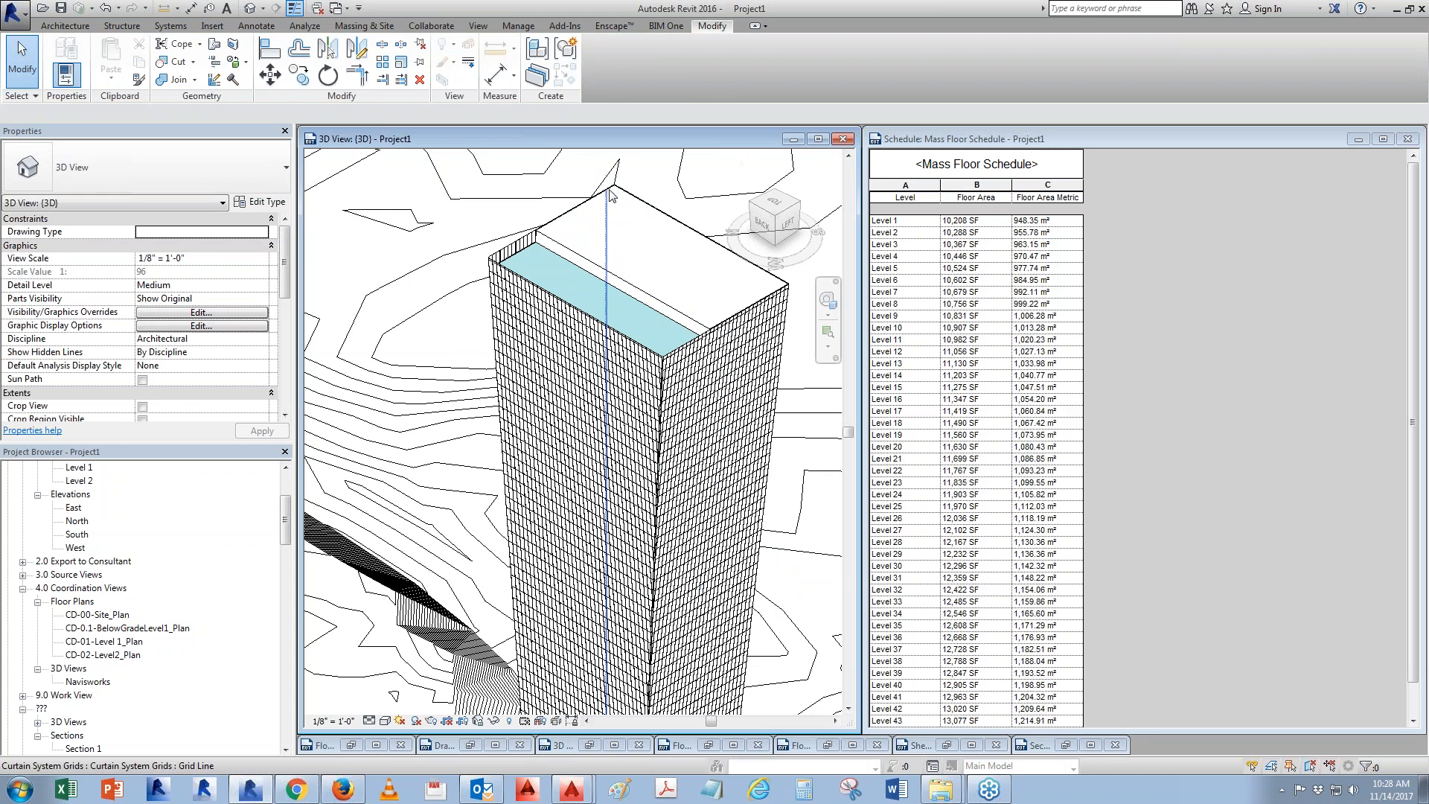
{"action": "scroll", "coordinate": [609, 195], "scroll_direction": "down", "scroll_amount": 2}
{"action": "scroll", "coordinate": [600, 265], "scroll_direction": "down", "scroll_amount": 2}
{"action": "mouse_move", "coordinate": [456, 160]}
{"action": "left_mouse_down"}
{"action": "mouse_move", "coordinate": [773, 303]}
{"action": "mouse_move", "coordinate": [805, 653]}
{"action": "left_mouse_up"}
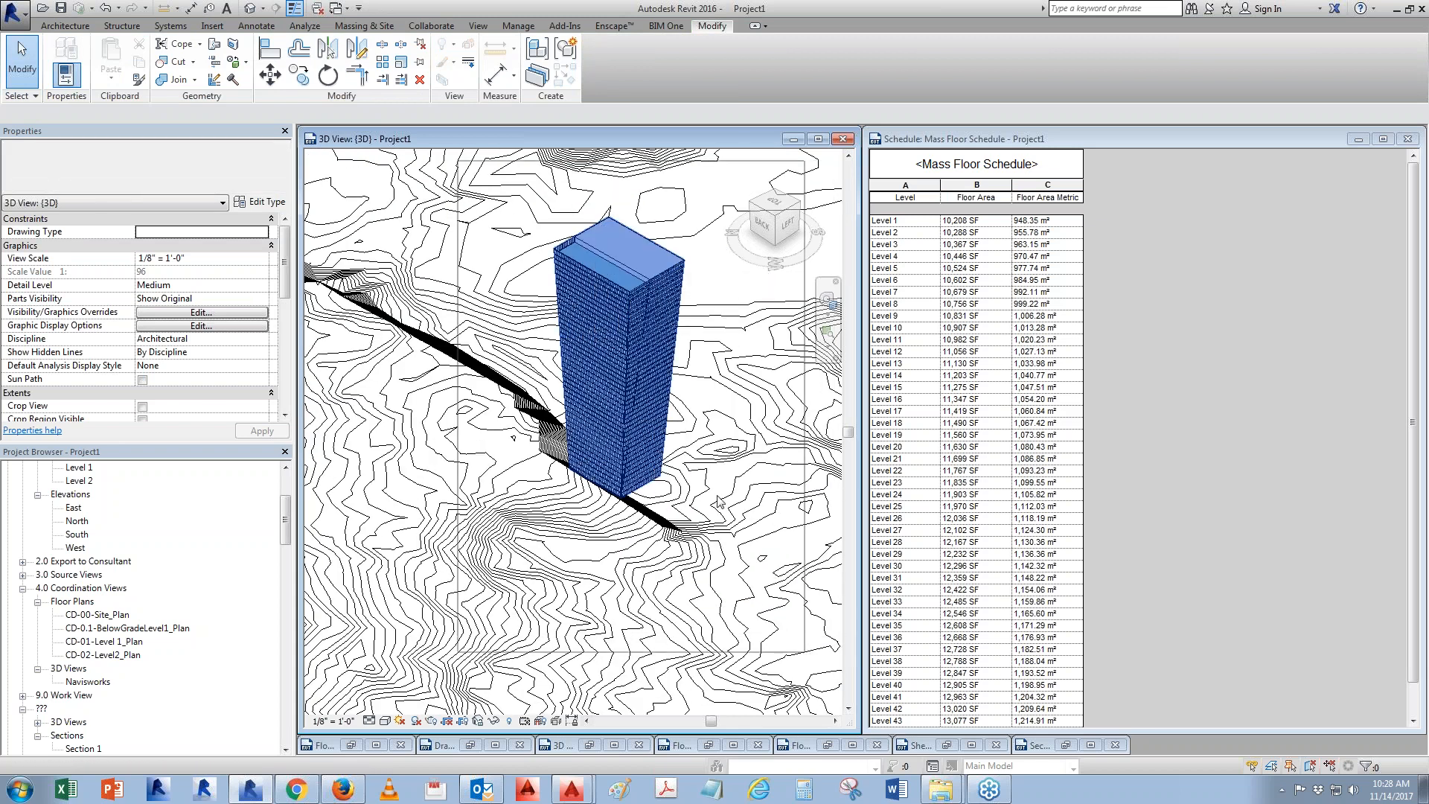
{"action": "left_click", "coordinate": [1362, 768]}
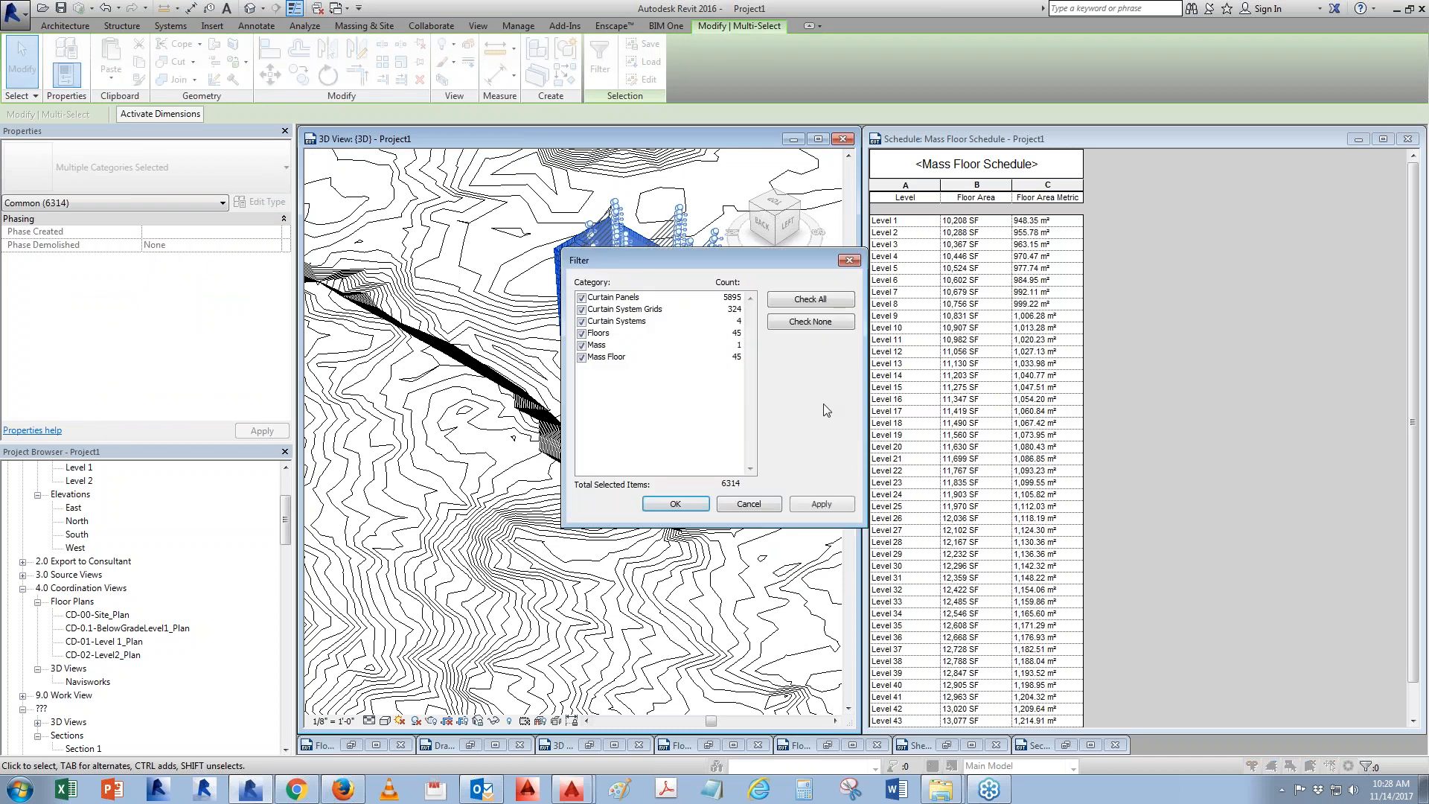
{"action": "key", "text": "Escape"}
{"action": "key", "text": "Escape"}
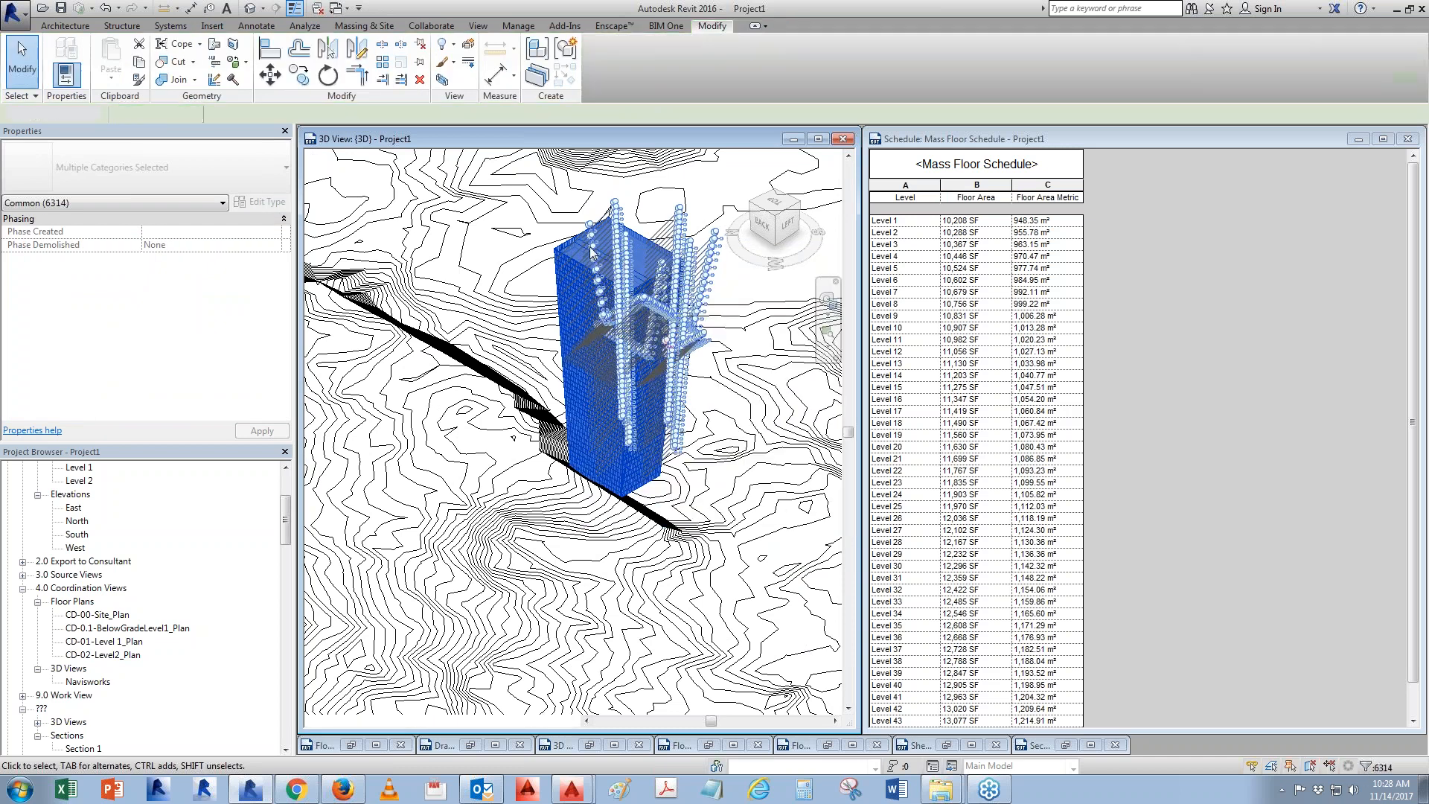
Select the tower mass's related hosts and update those floors and curtain systems to the reshaped mass faces
{"action": "left_click", "coordinate": [625, 244]}
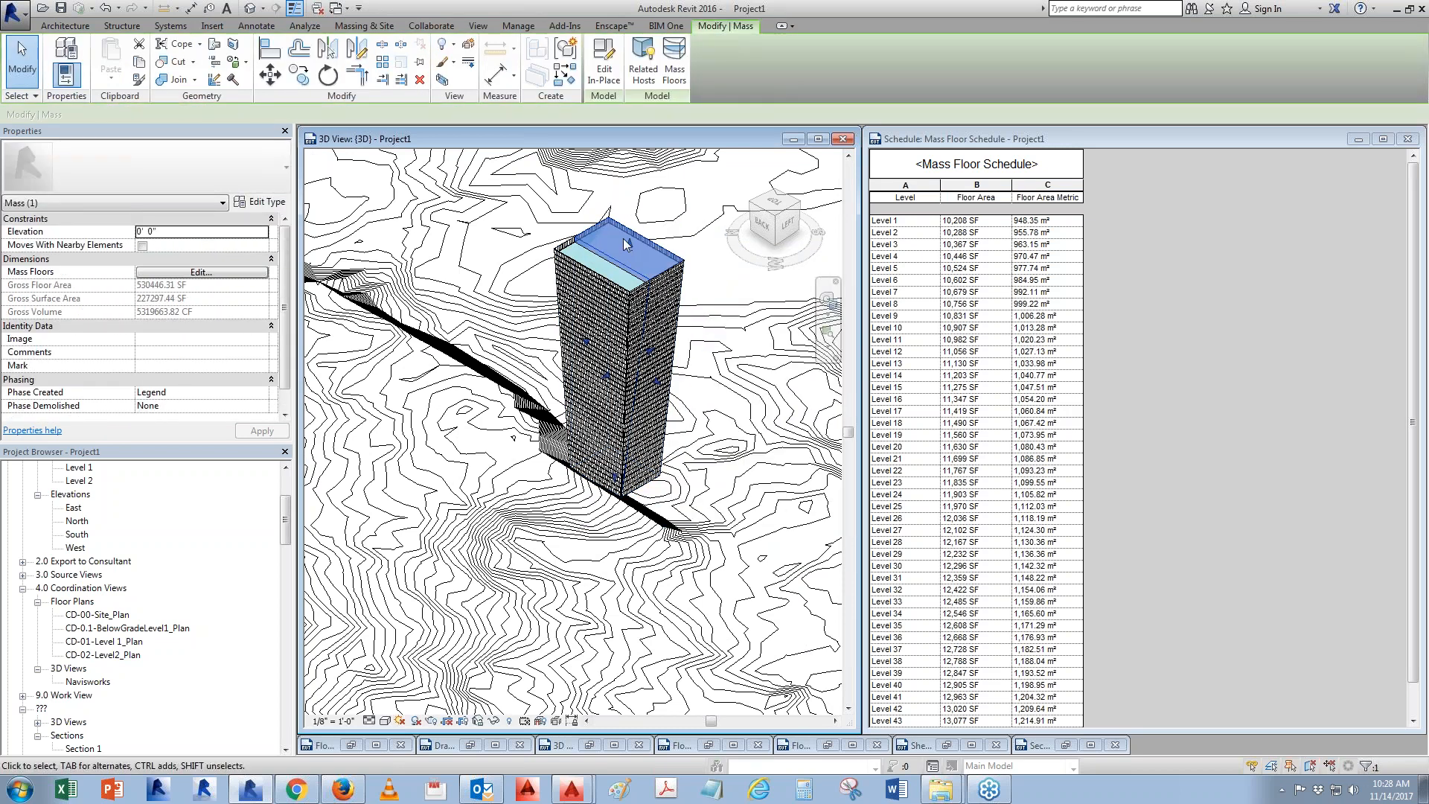
{"action": "left_click", "coordinate": [643, 63]}
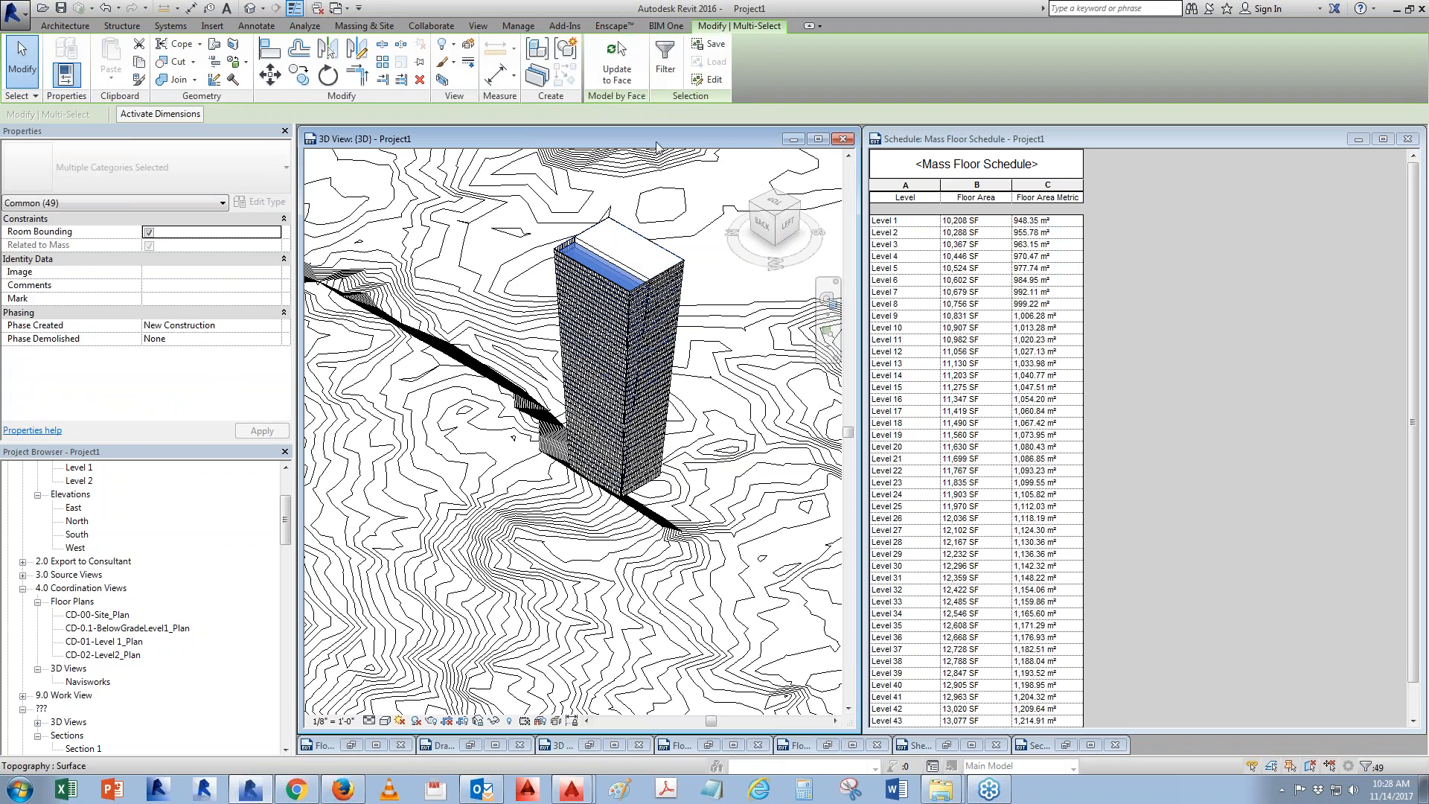
{"action": "left_click", "coordinate": [626, 75]}
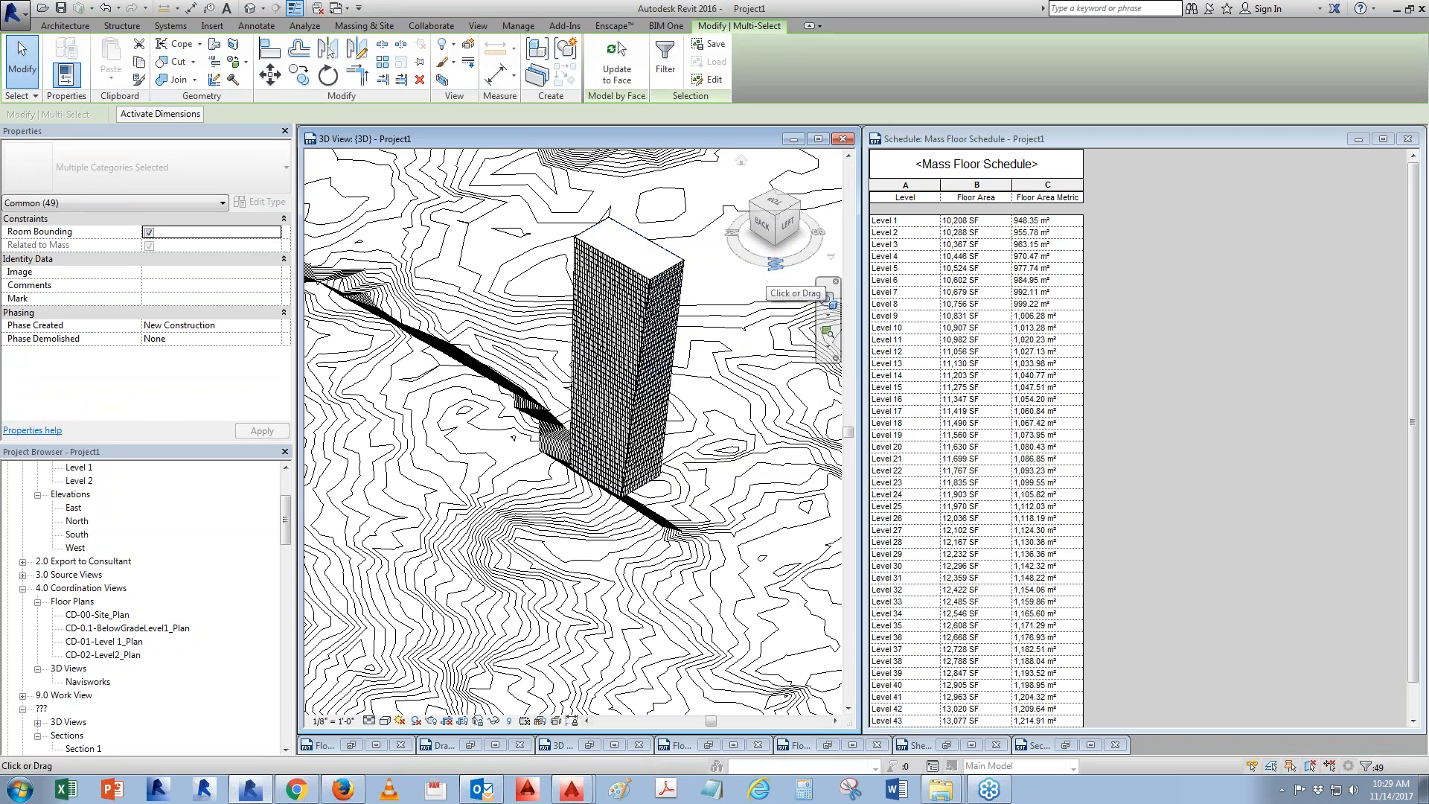
{"action": "left_click", "coordinate": [714, 406]}
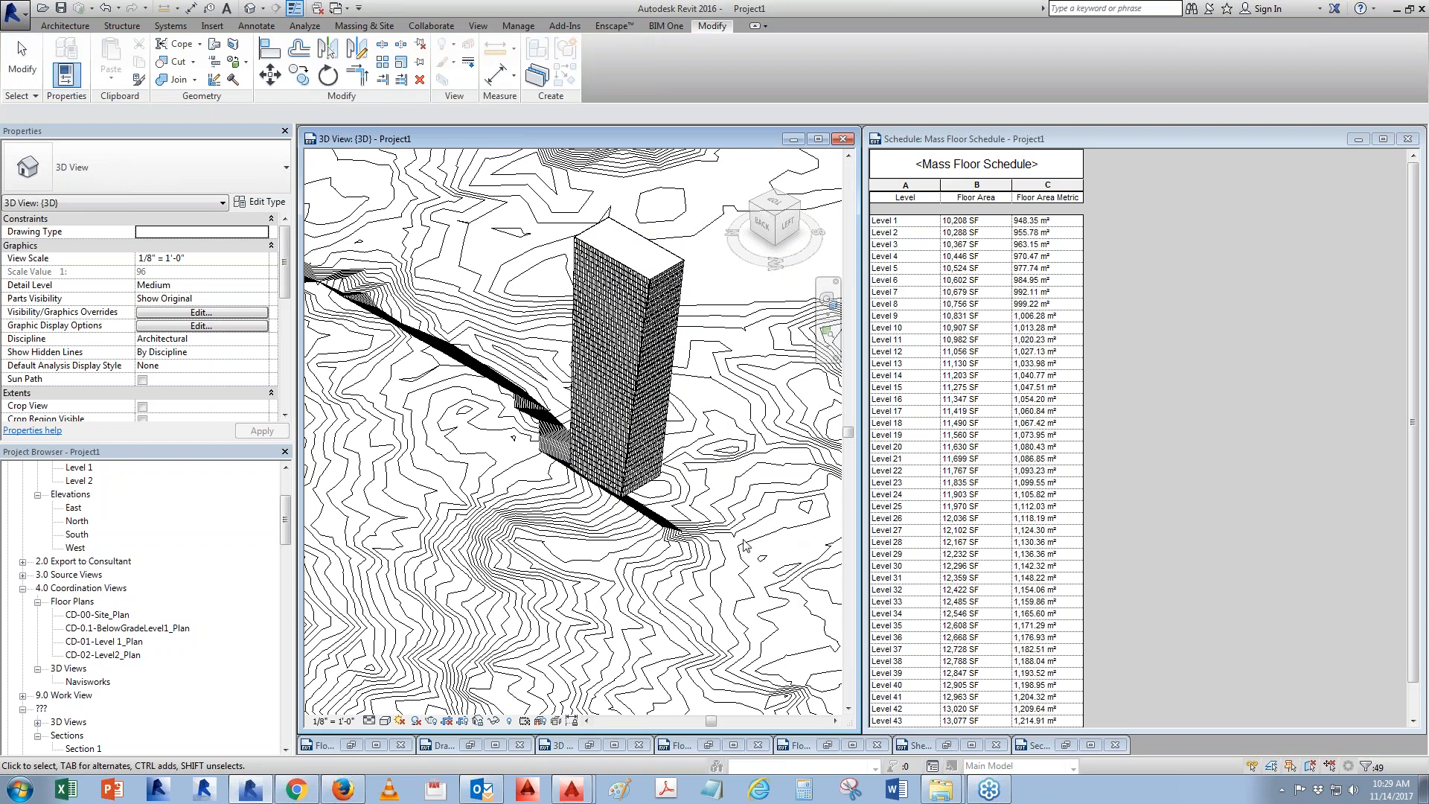
Examine the updated tower from its other side and the area totals at the end of the mass floor schedule
{"action": "middle_click_drag", "start_coordinate": [753, 554], "coordinate": [626, 615], "text": "shift"}
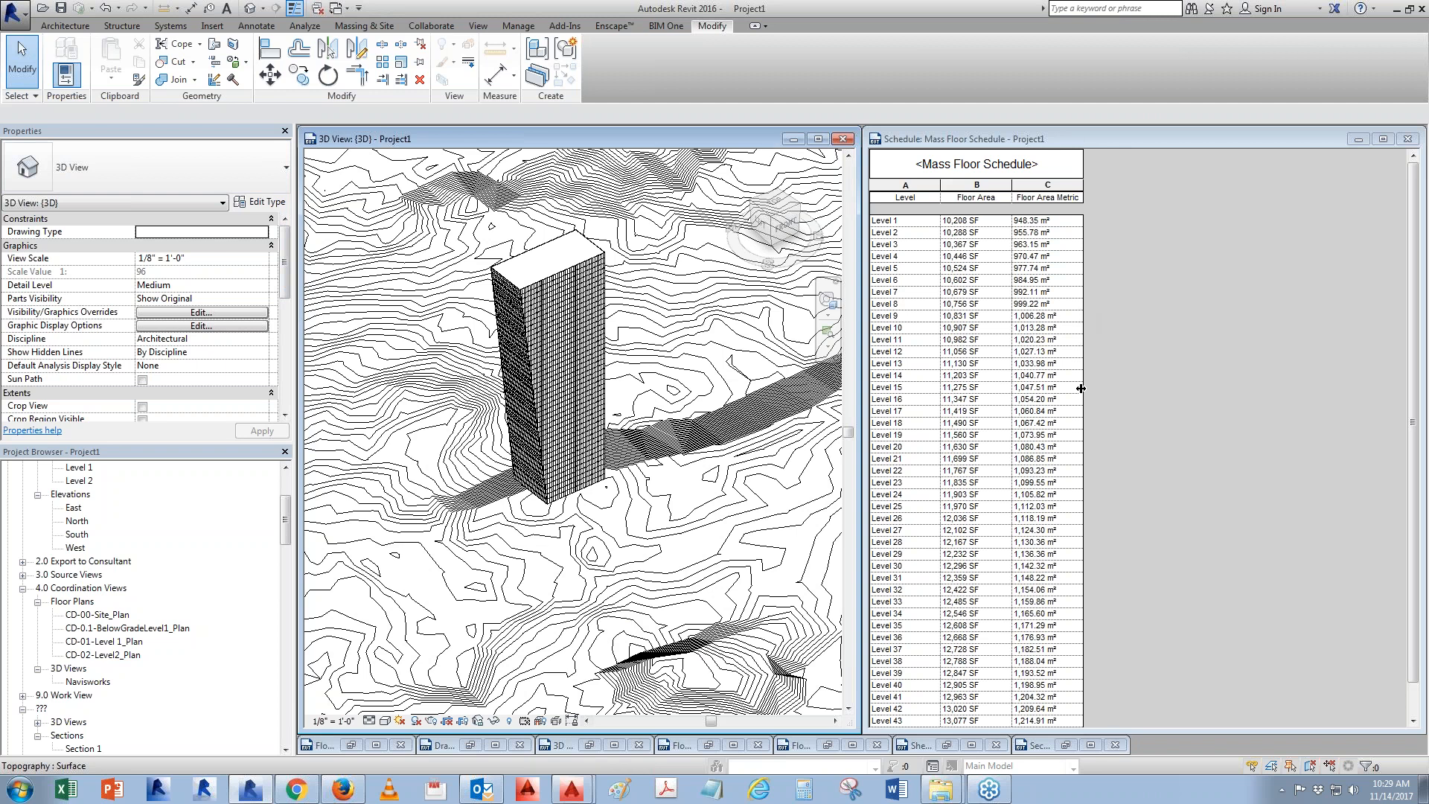
{"action": "left_click", "coordinate": [1271, 445]}
{"action": "scroll", "coordinate": [1271, 445], "scroll_direction": "down", "scroll_amount": 1}
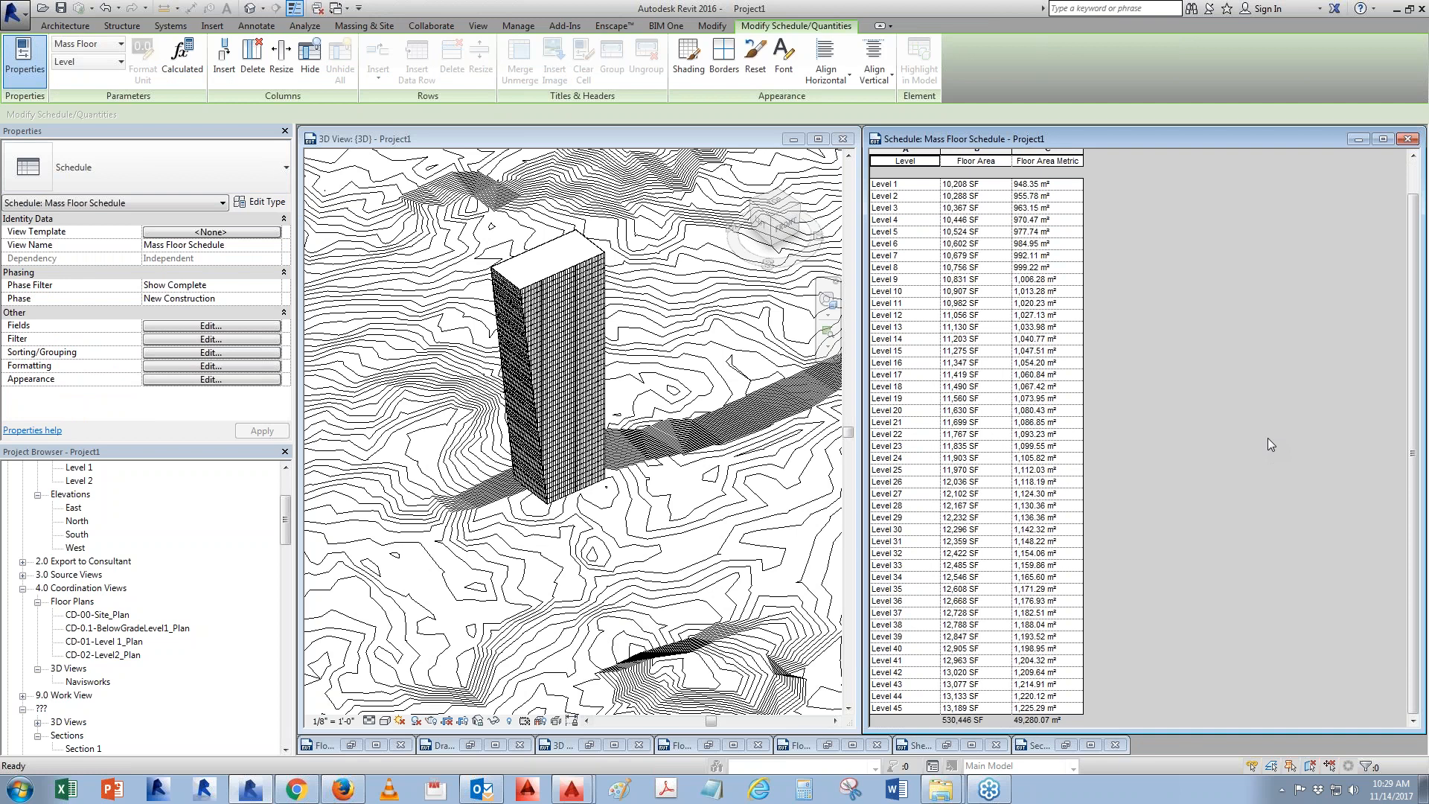
{"action": "left_click", "coordinate": [644, 593]}
{"action": "left_click_drag", "start_coordinate": [286, 520], "coordinate": [286, 493]}
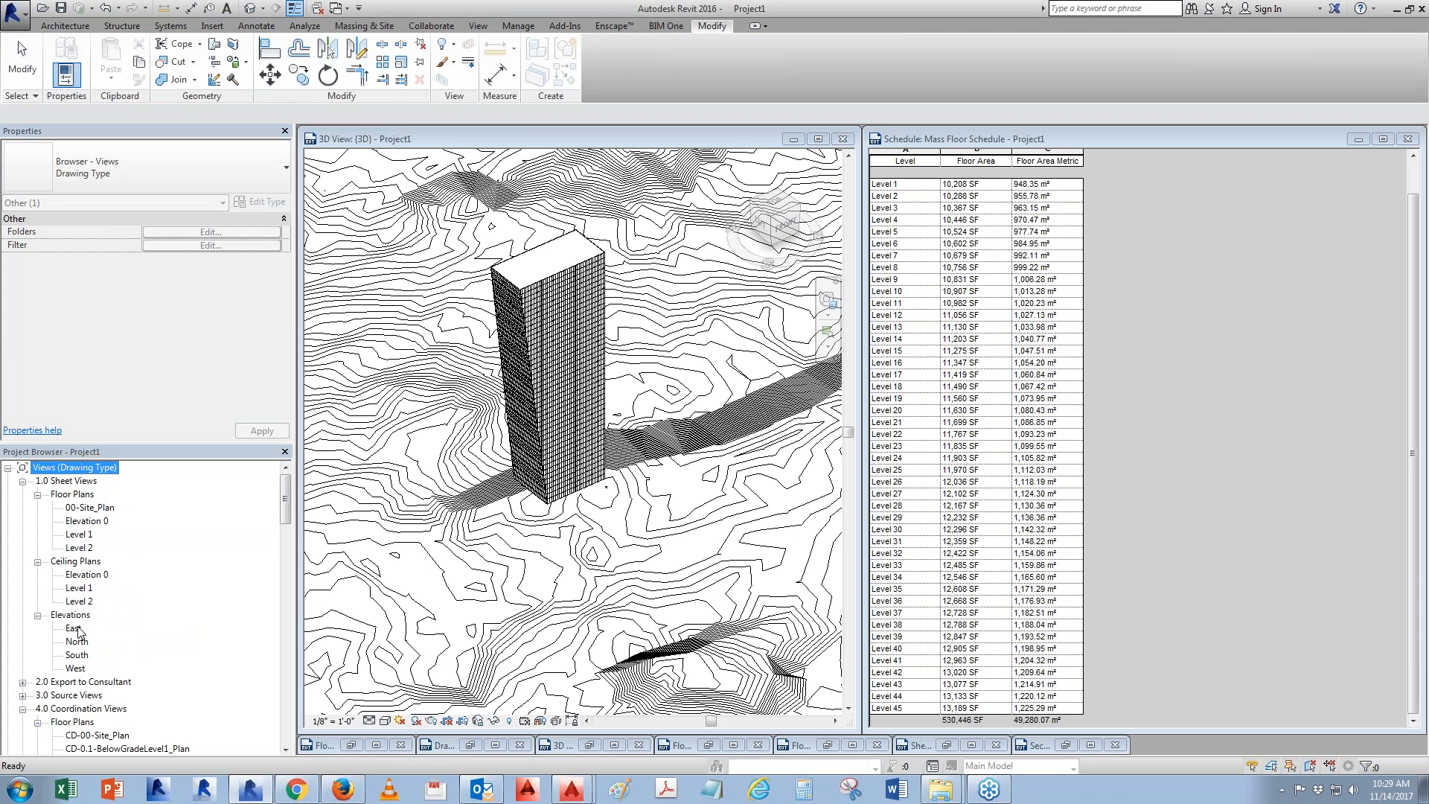
{"action": "double_click", "coordinate": [79, 535]}
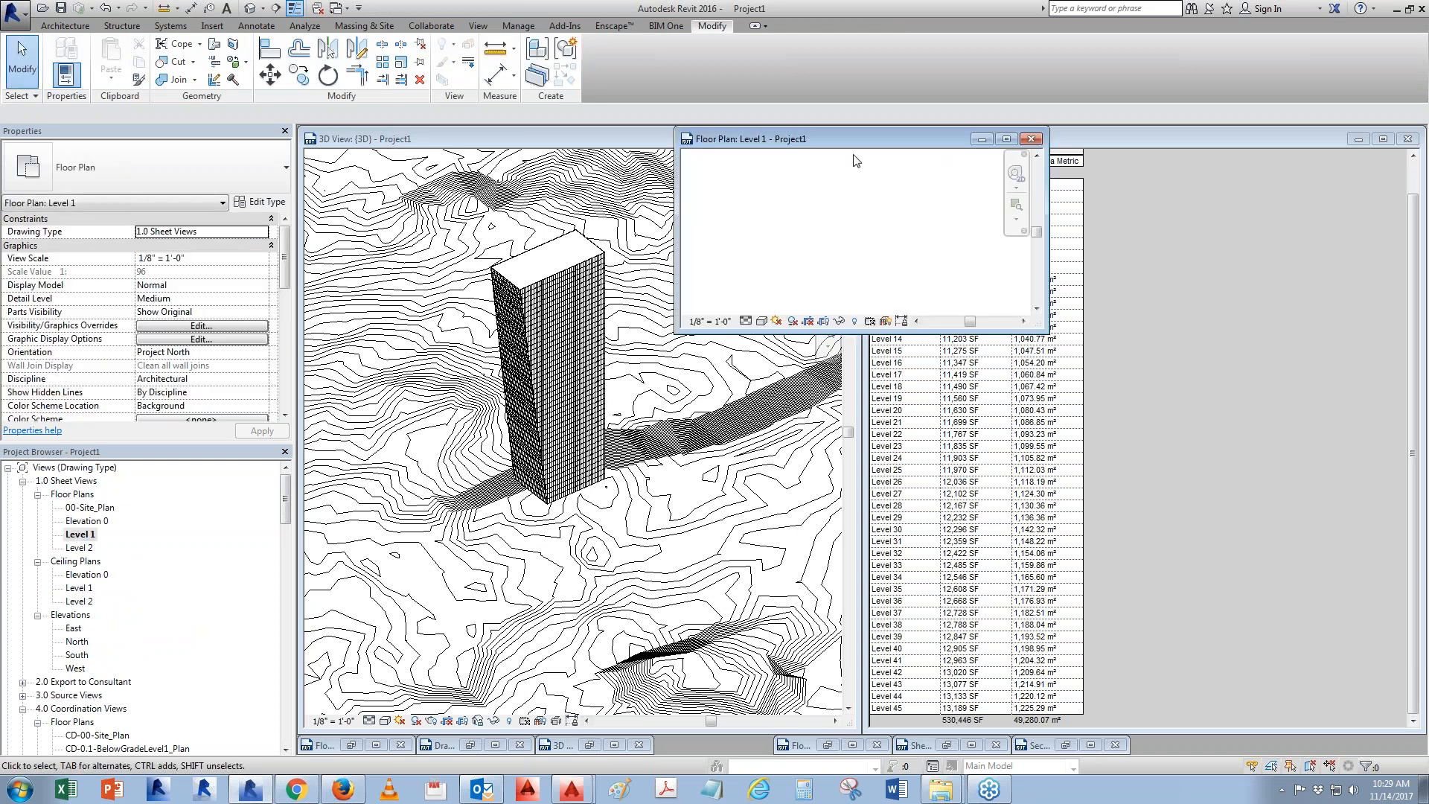
{"action": "left_click", "coordinate": [1030, 139]}
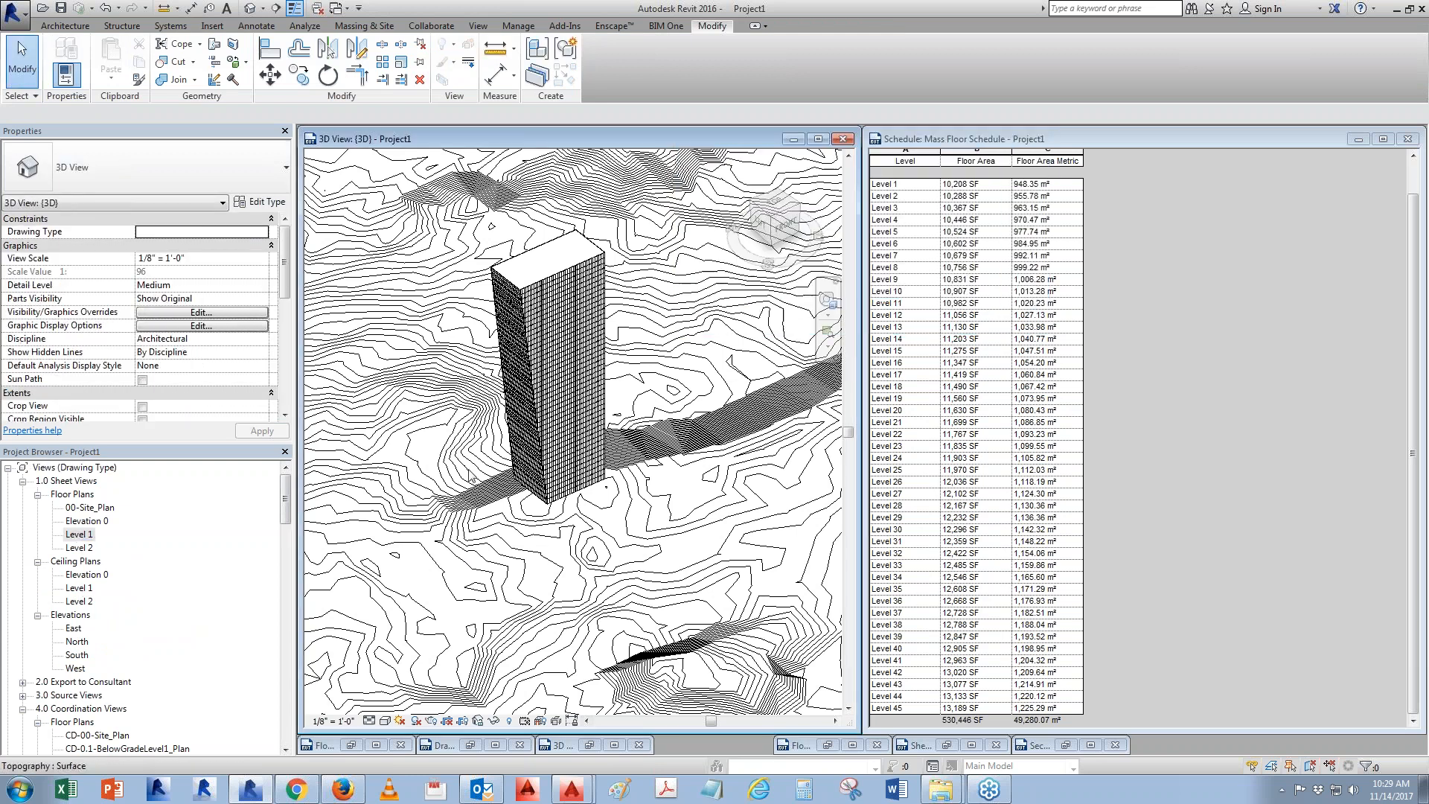
Set the 3D view's visual style to Realistic
{"action": "scroll", "coordinate": [670, 478], "scroll_direction": "down", "scroll_amount": 2}
{"action": "scroll", "coordinate": [677, 428], "scroll_direction": "down", "scroll_amount": 3}
{"action": "middle_click_drag", "start_coordinate": [708, 602], "coordinate": [684, 600]}
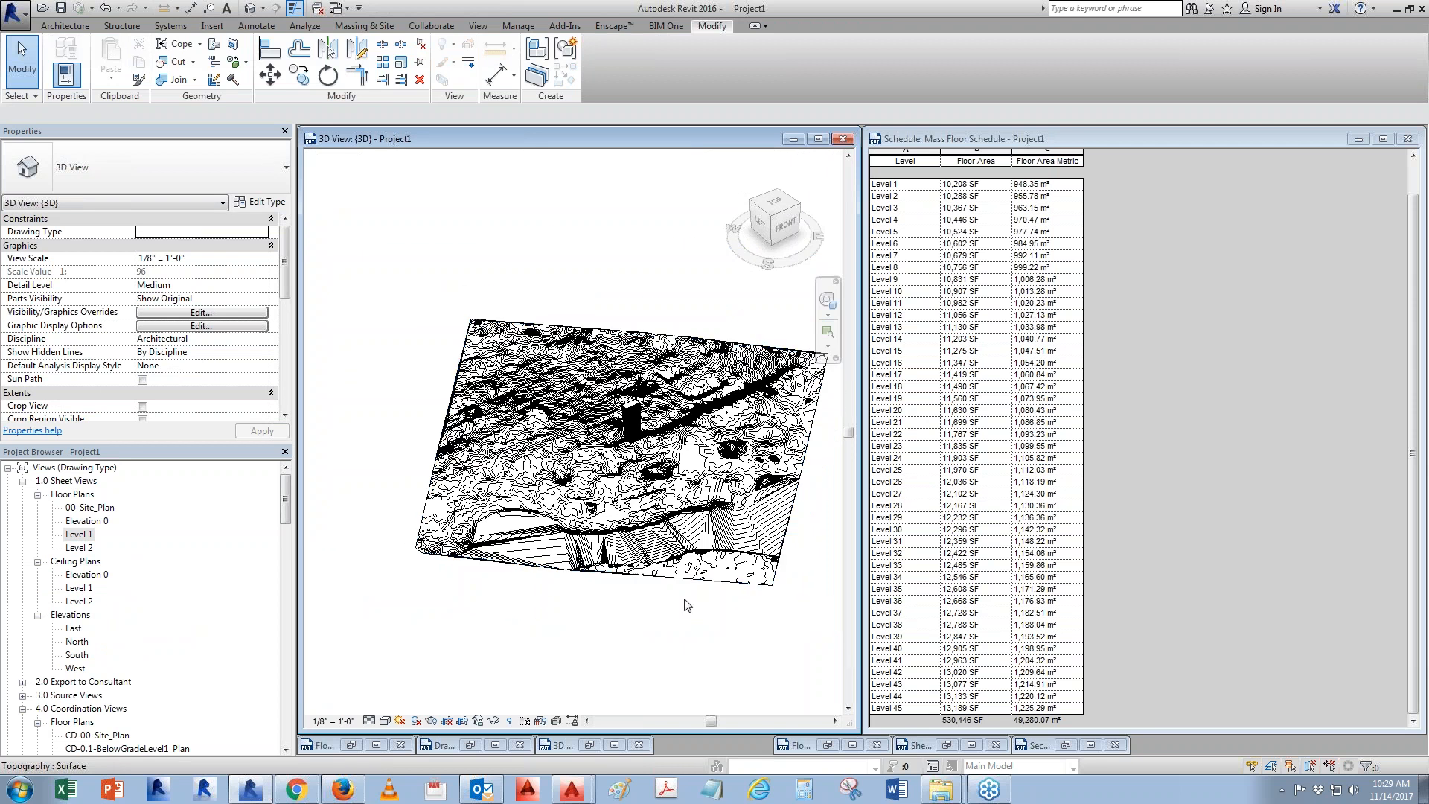
{"action": "scroll", "coordinate": [691, 459], "scroll_direction": "up", "scroll_amount": 1}
{"action": "scroll", "coordinate": [579, 417], "scroll_direction": "up", "scroll_amount": 2}
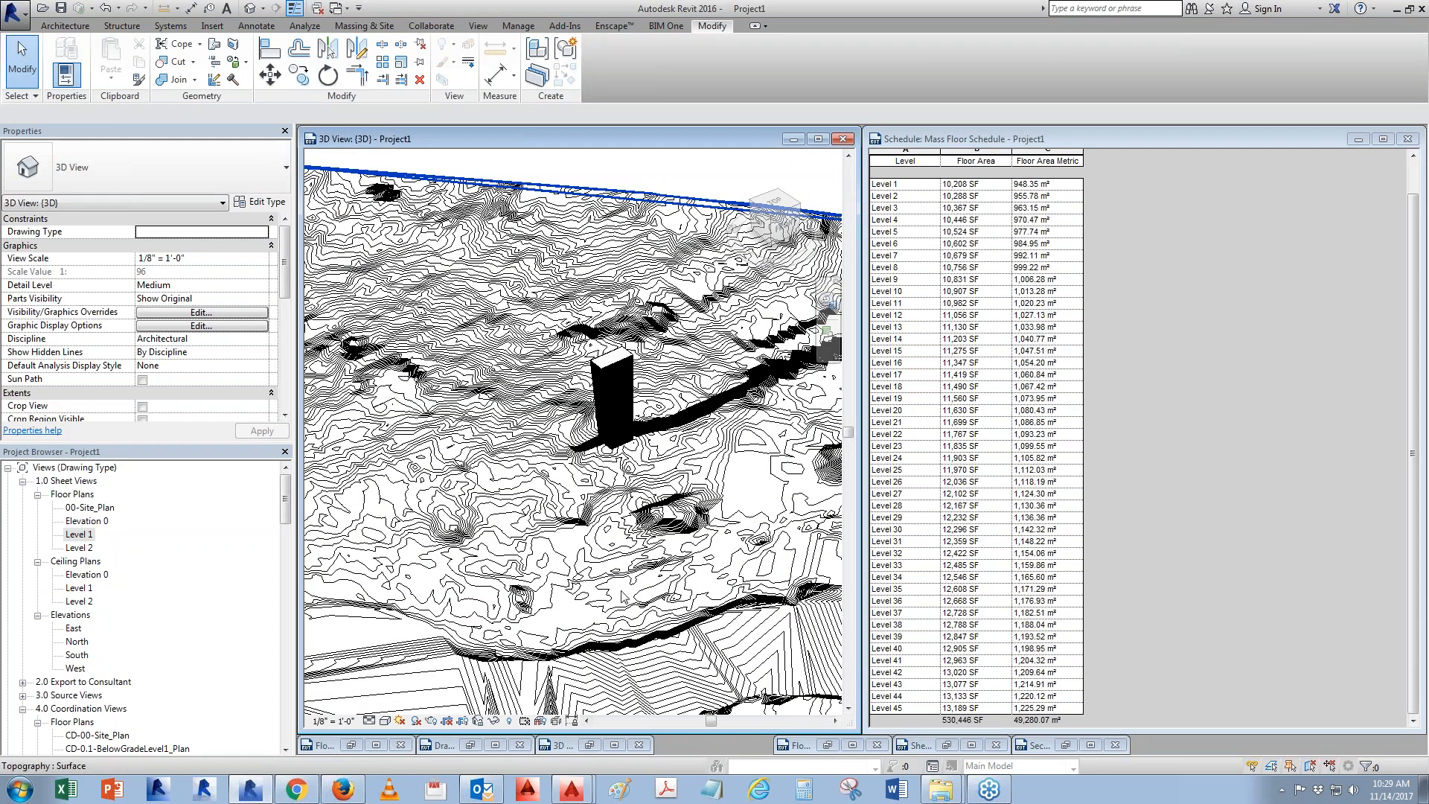
{"action": "scroll", "coordinate": [637, 586], "scroll_direction": "up", "scroll_amount": 1}
{"action": "scroll", "coordinate": [565, 690], "scroll_direction": "up", "scroll_amount": 3}
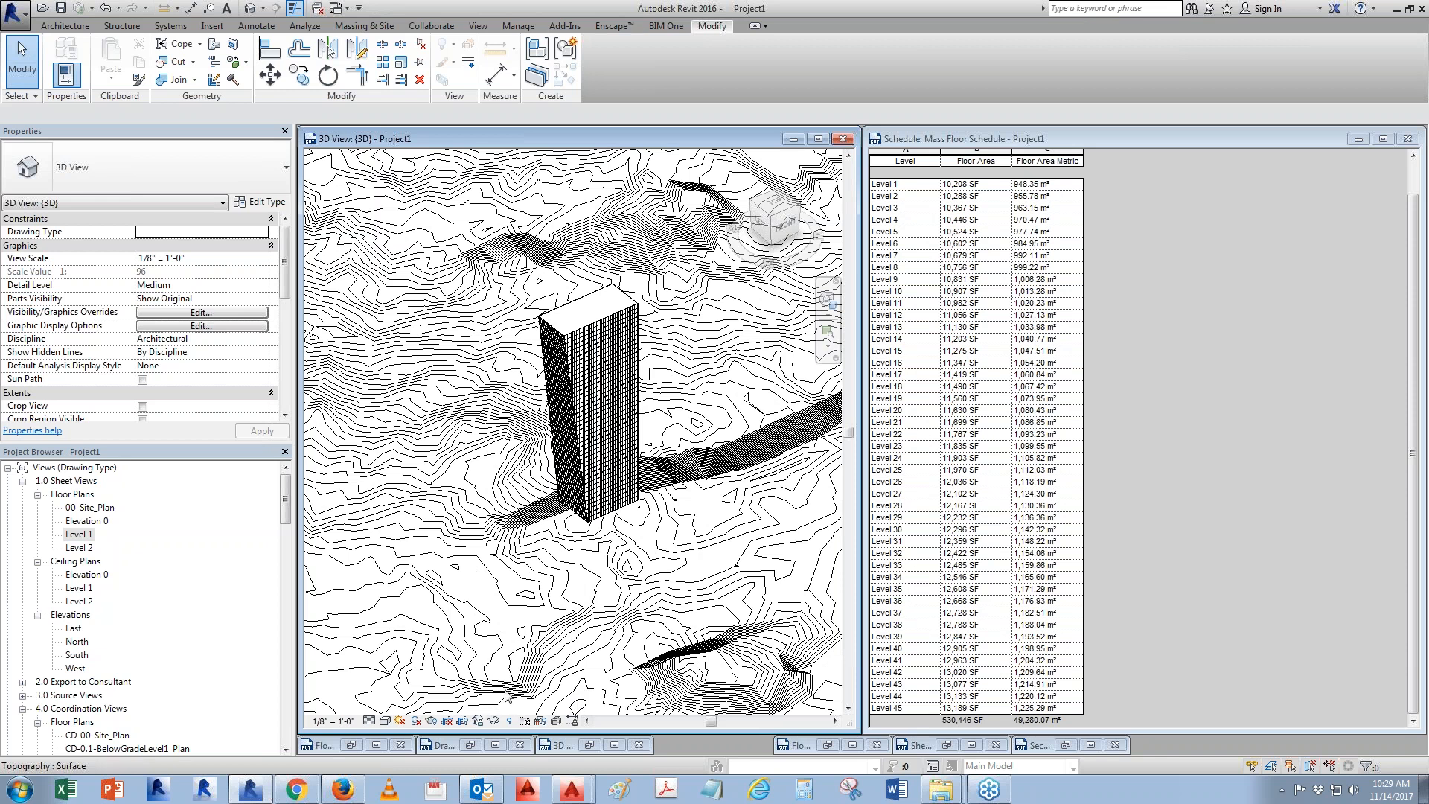
{"action": "left_click", "coordinate": [385, 720]}
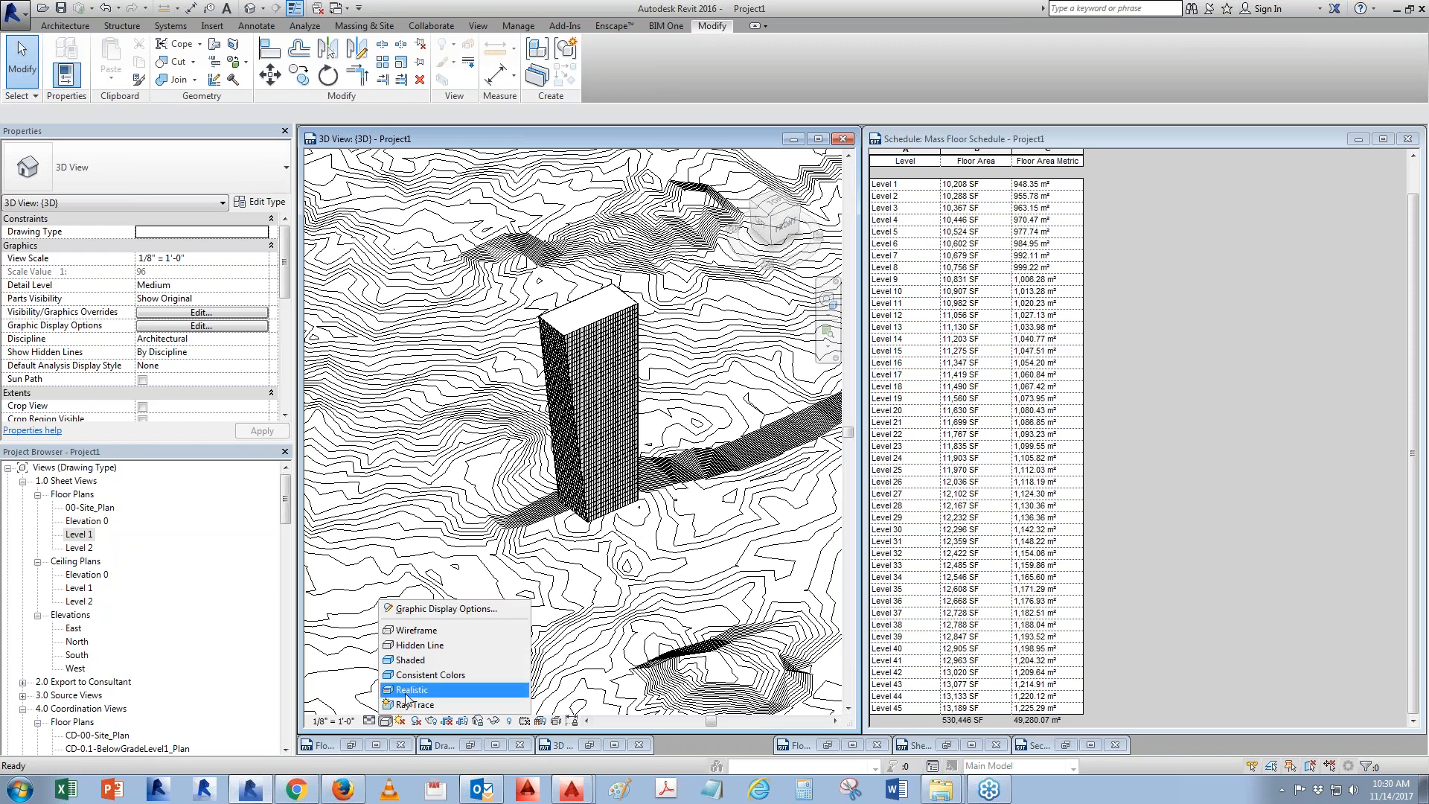
{"action": "left_click", "coordinate": [407, 691]}
Create a new material from the topography surface's material setting and name it Topo Map
{"action": "scroll", "coordinate": [623, 368], "scroll_direction": "down", "scroll_amount": 2}
{"action": "scroll", "coordinate": [562, 353], "scroll_direction": "down", "scroll_amount": 2}
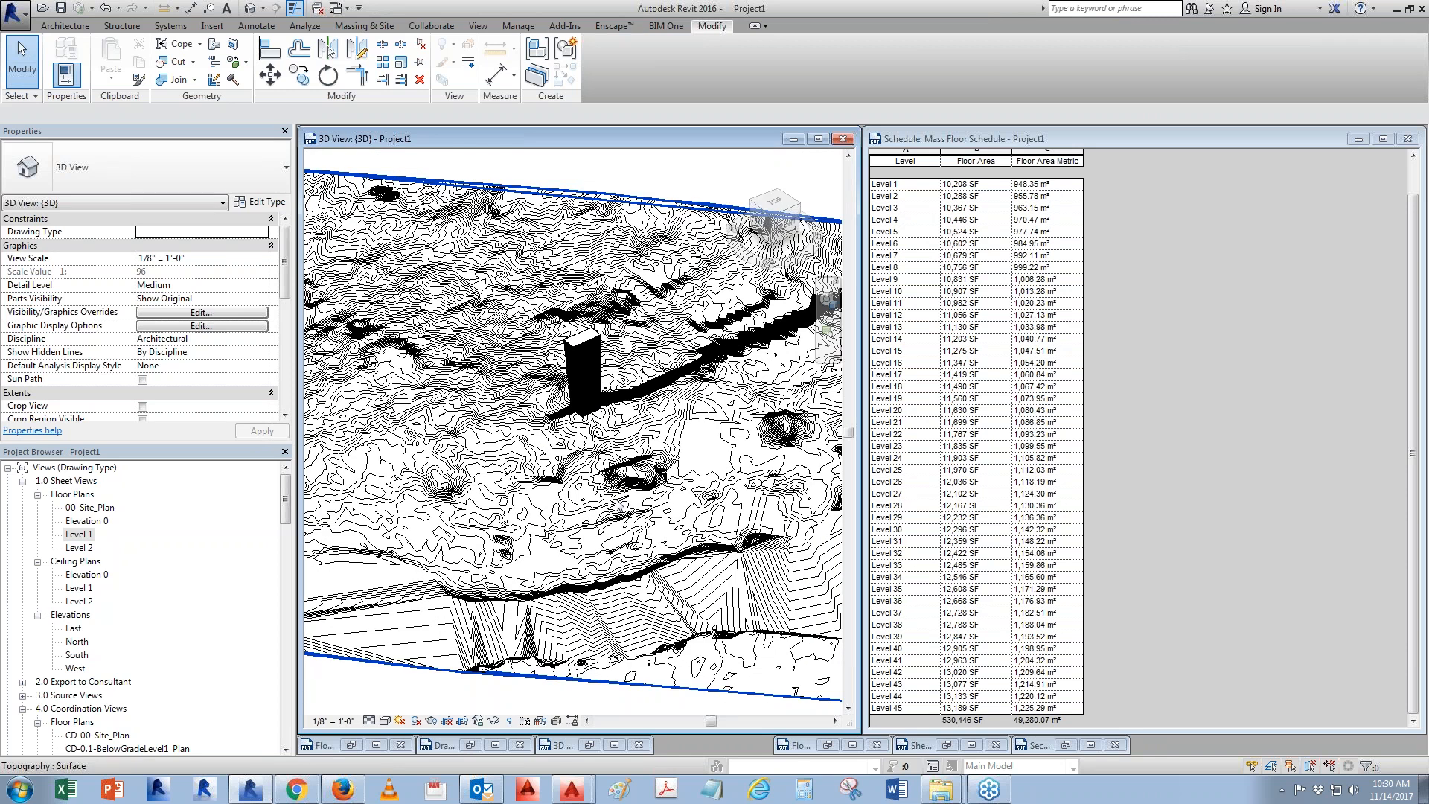
{"action": "left_click", "coordinate": [619, 504]}
{"action": "left_click", "coordinate": [277, 231]}
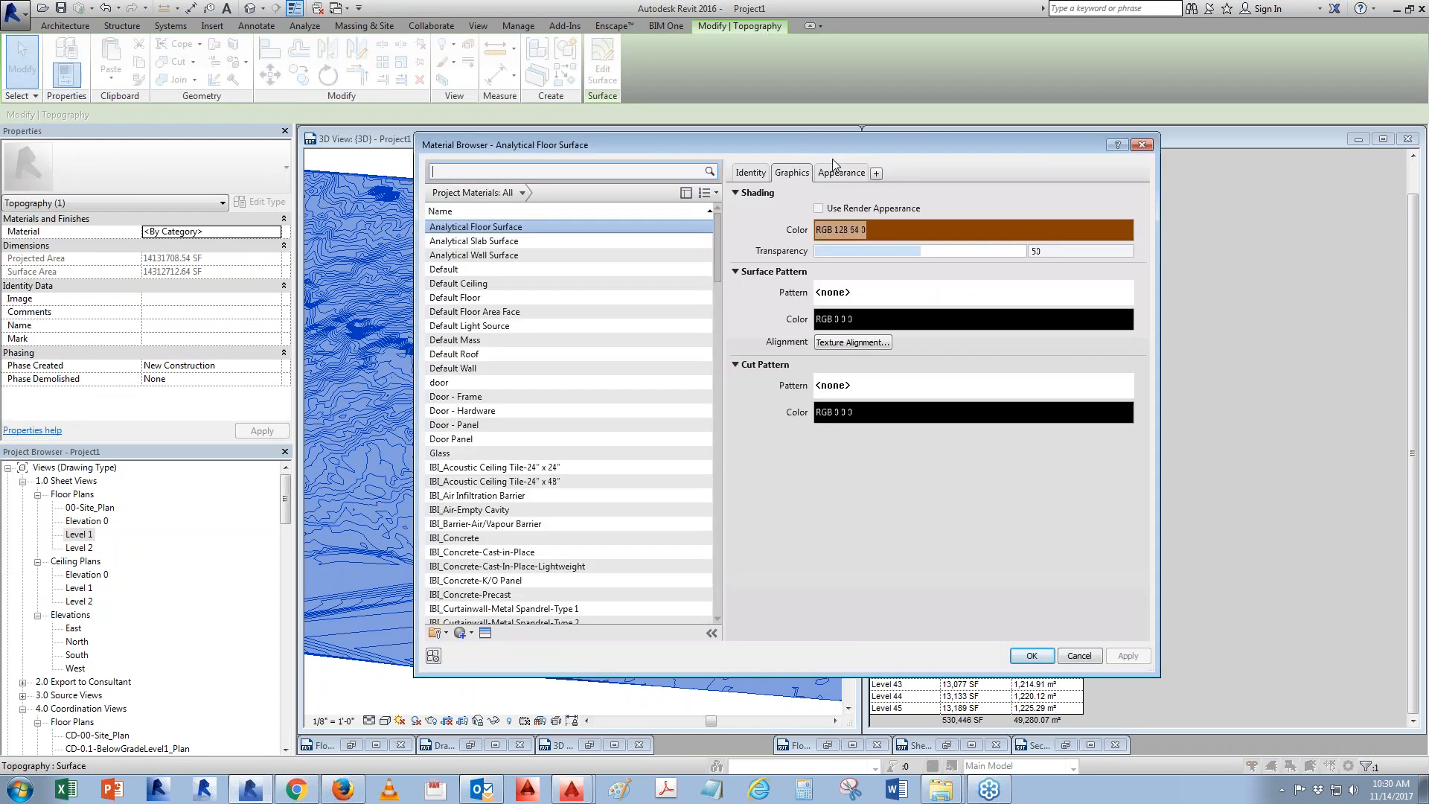
{"action": "left_click_drag", "start_coordinate": [832, 153], "coordinate": [940, 167]}
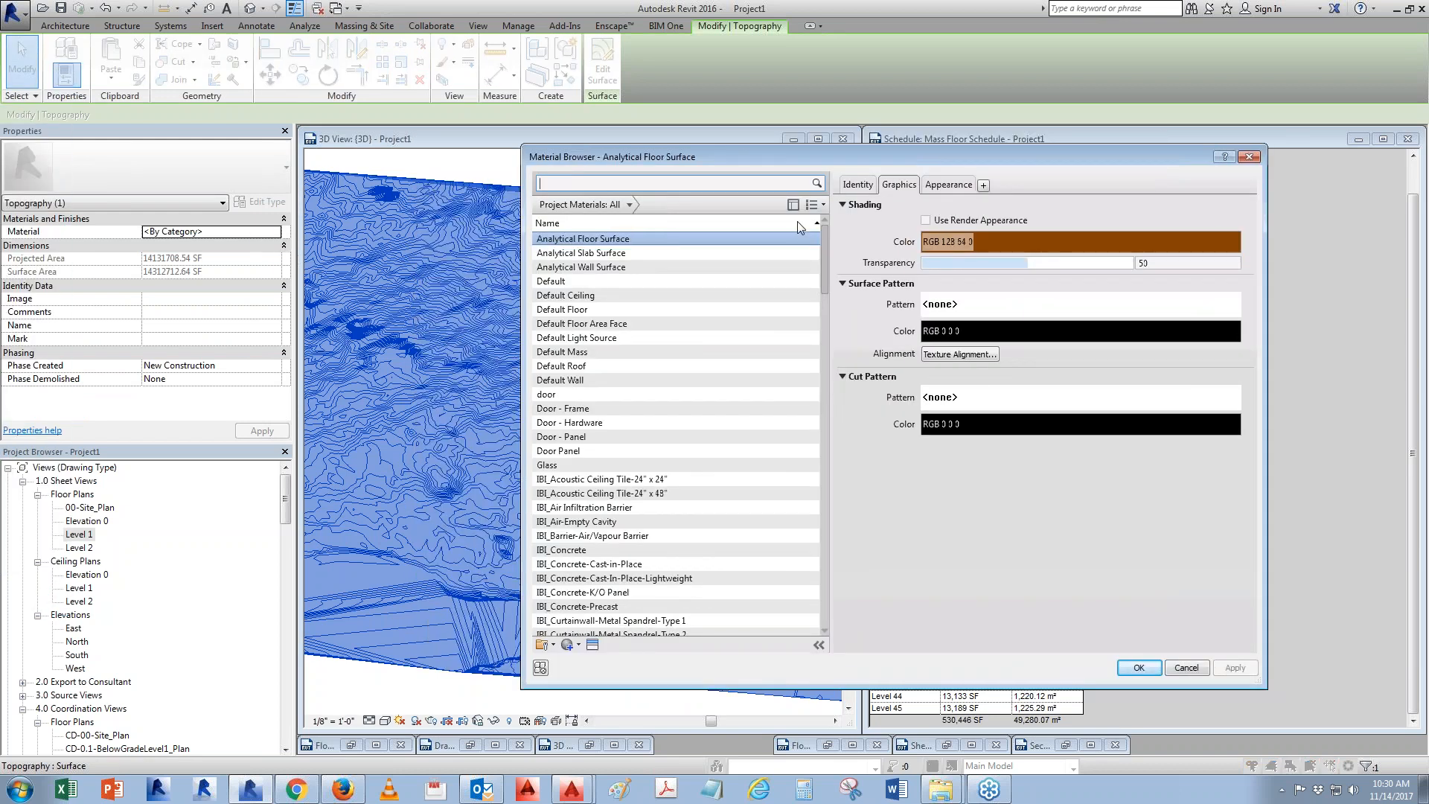
{"action": "left_click", "coordinate": [571, 649]}
{"action": "left_click", "coordinate": [600, 660]}
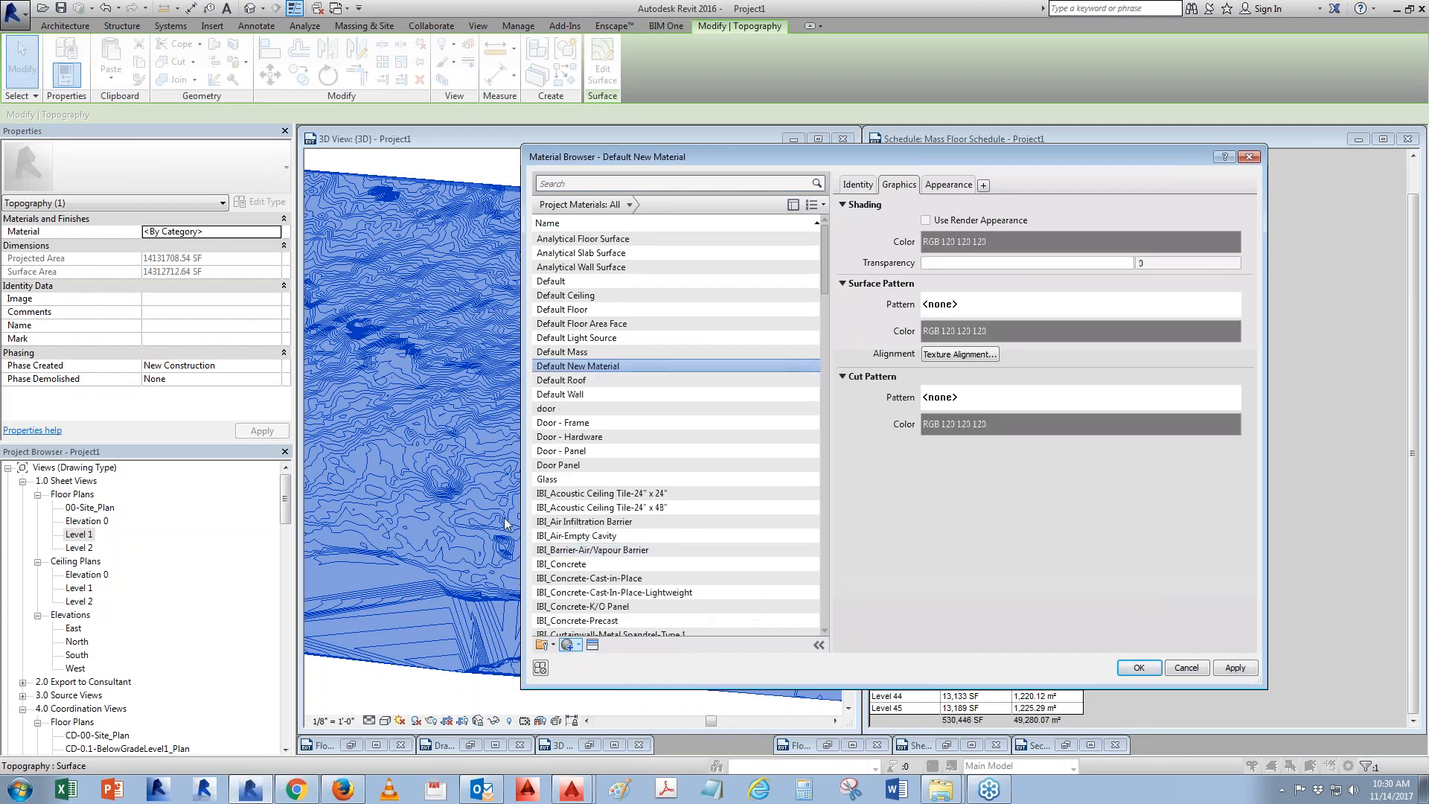
{"action": "right_click", "coordinate": [586, 373]}
{"action": "left_click", "coordinate": [628, 413]}
{"action": "type", "text": "Topo Map"}
{"action": "key", "text": "Return"}
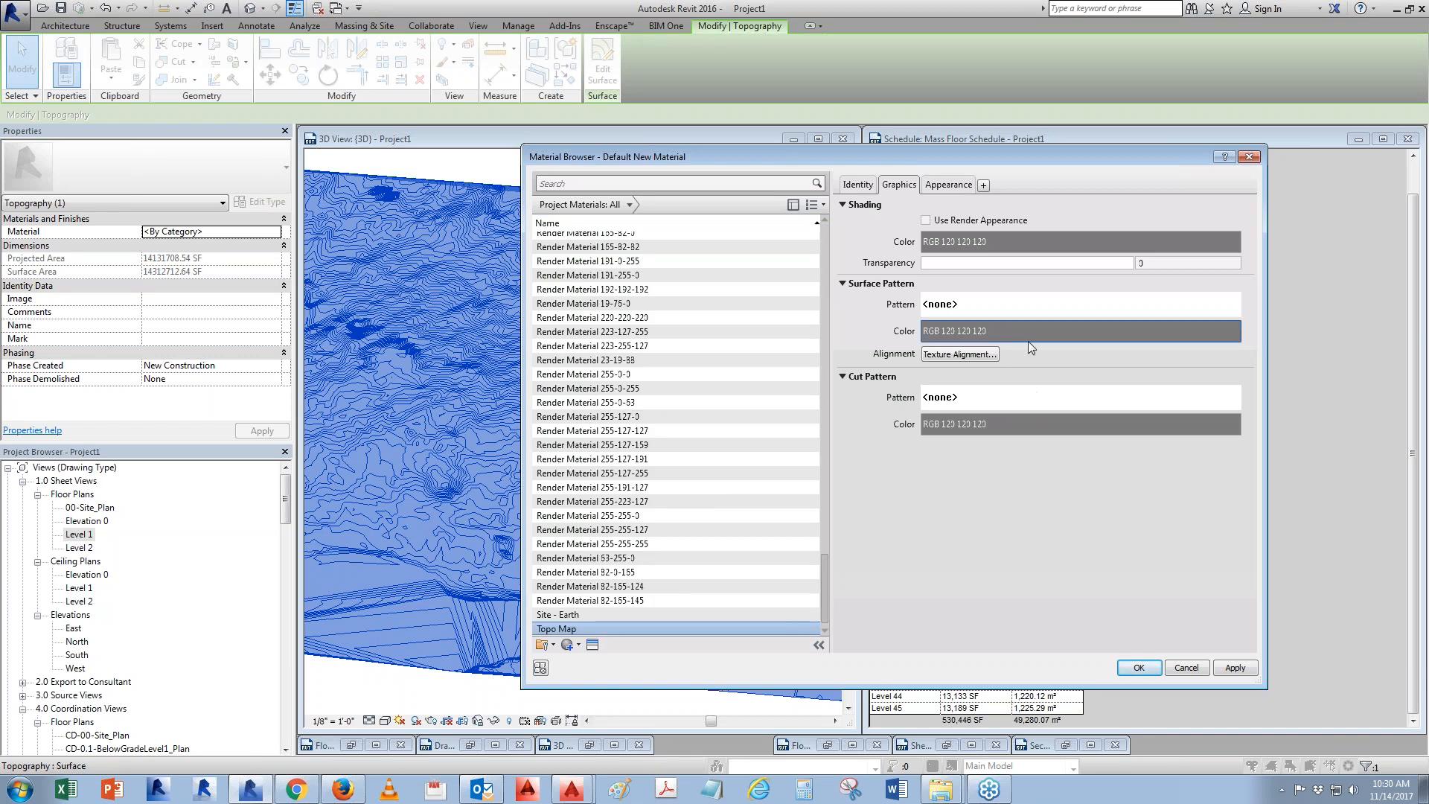
Set the Topo Map material's generic appearance color to white, RGB 255 255 255
{"action": "left_click", "coordinate": [948, 184]}
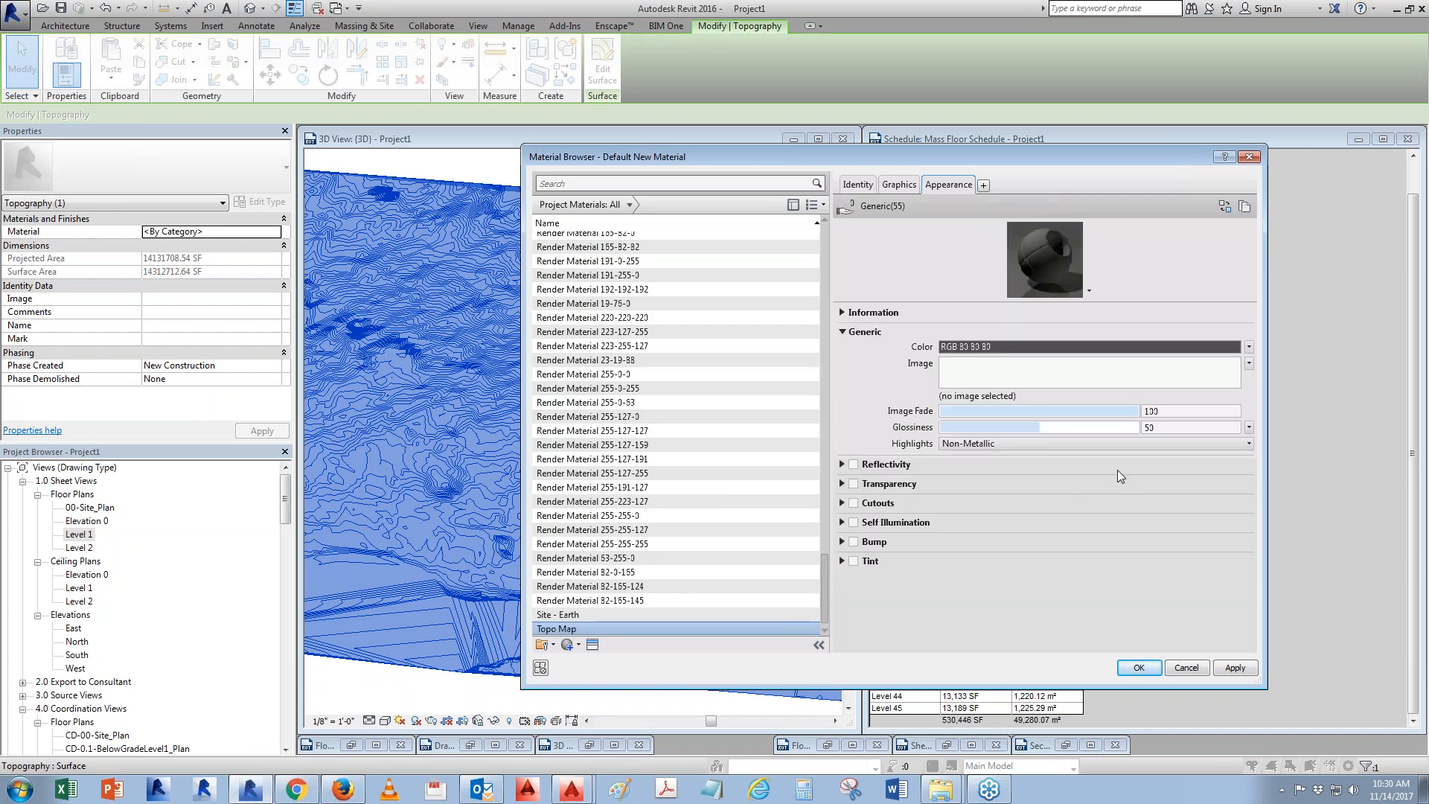
{"action": "left_click", "coordinate": [1041, 347]}
{"action": "left_click", "coordinate": [874, 394]}
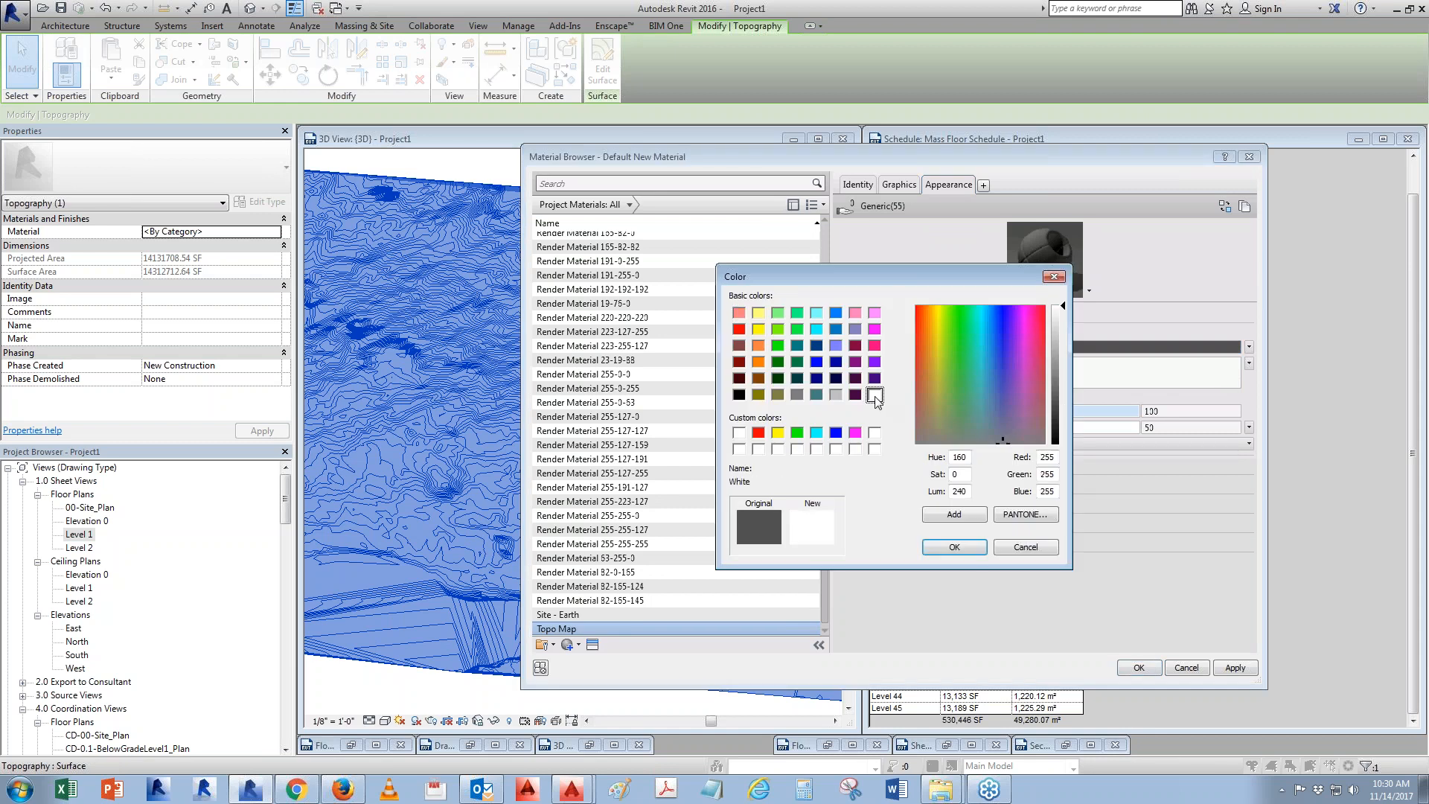
{"action": "left_click", "coordinate": [954, 547]}
{"action": "left_click", "coordinate": [1249, 347]}
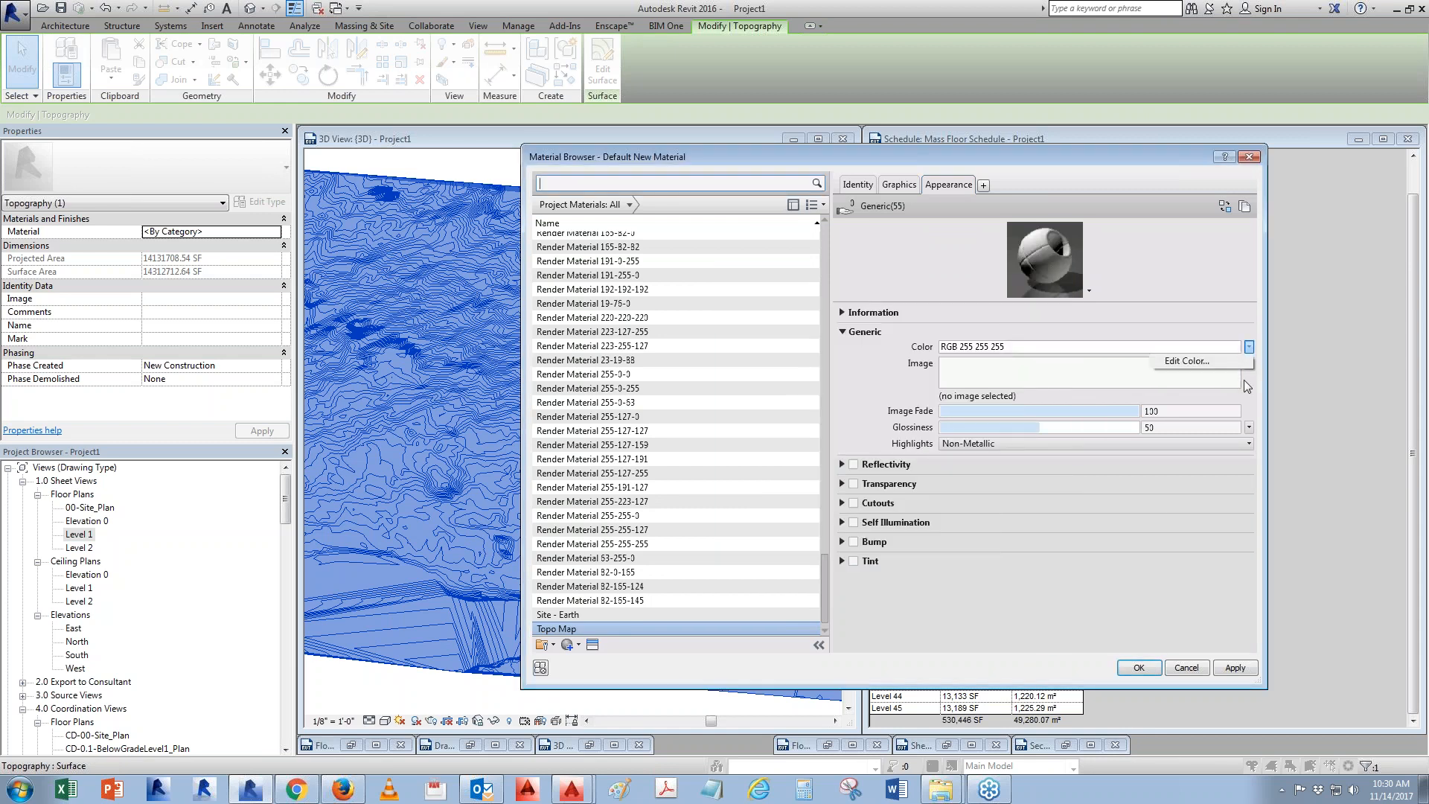
{"action": "left_click", "coordinate": [1191, 361]}
{"action": "left_click", "coordinate": [1031, 551]}
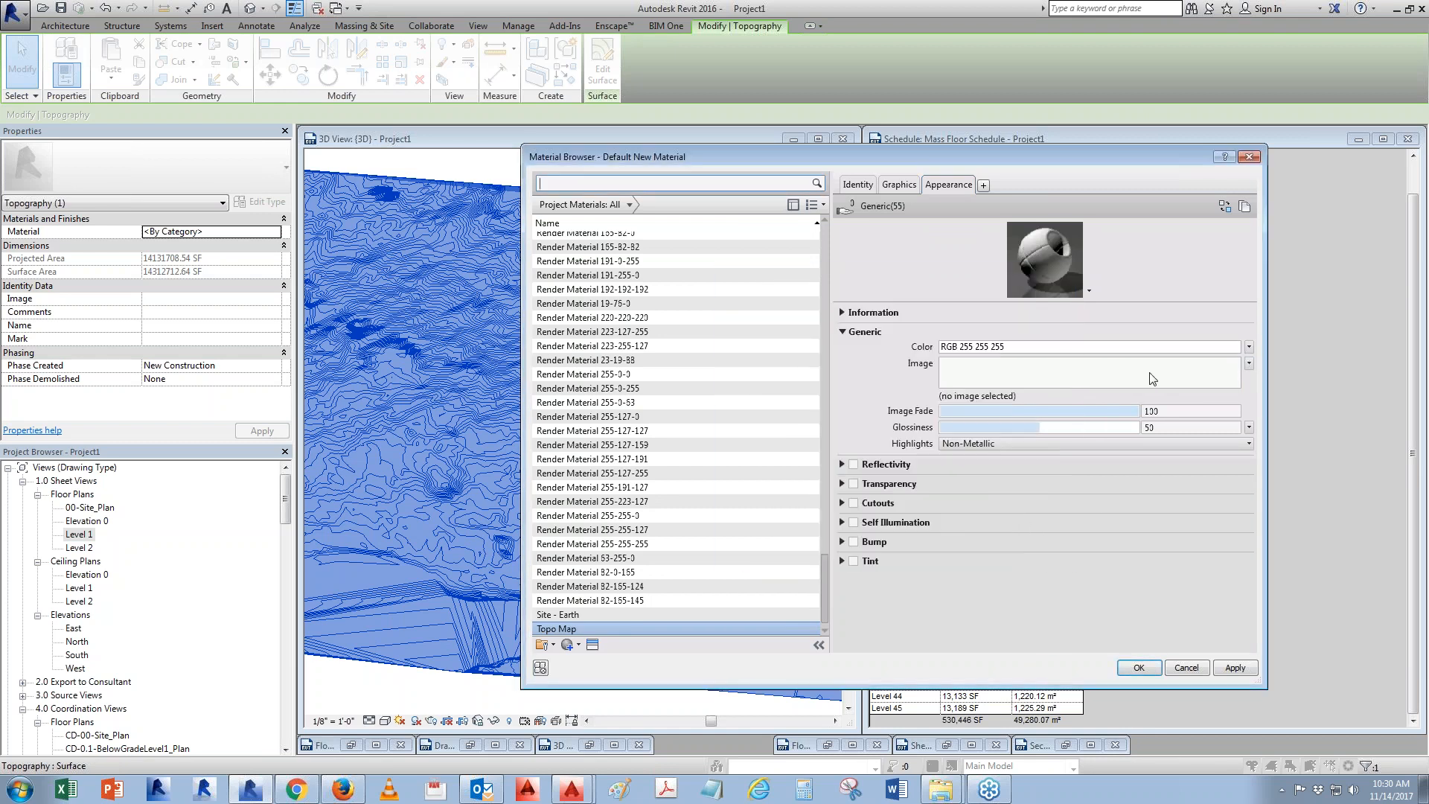
Start choosing an appearance image for the Topo Map material and browse through the Desktop's Shortcut folder to the project's Revit folder
{"action": "left_click", "coordinate": [1115, 376]}
{"action": "left_click_drag", "start_coordinate": [1159, 268], "coordinate": [1161, 426]}
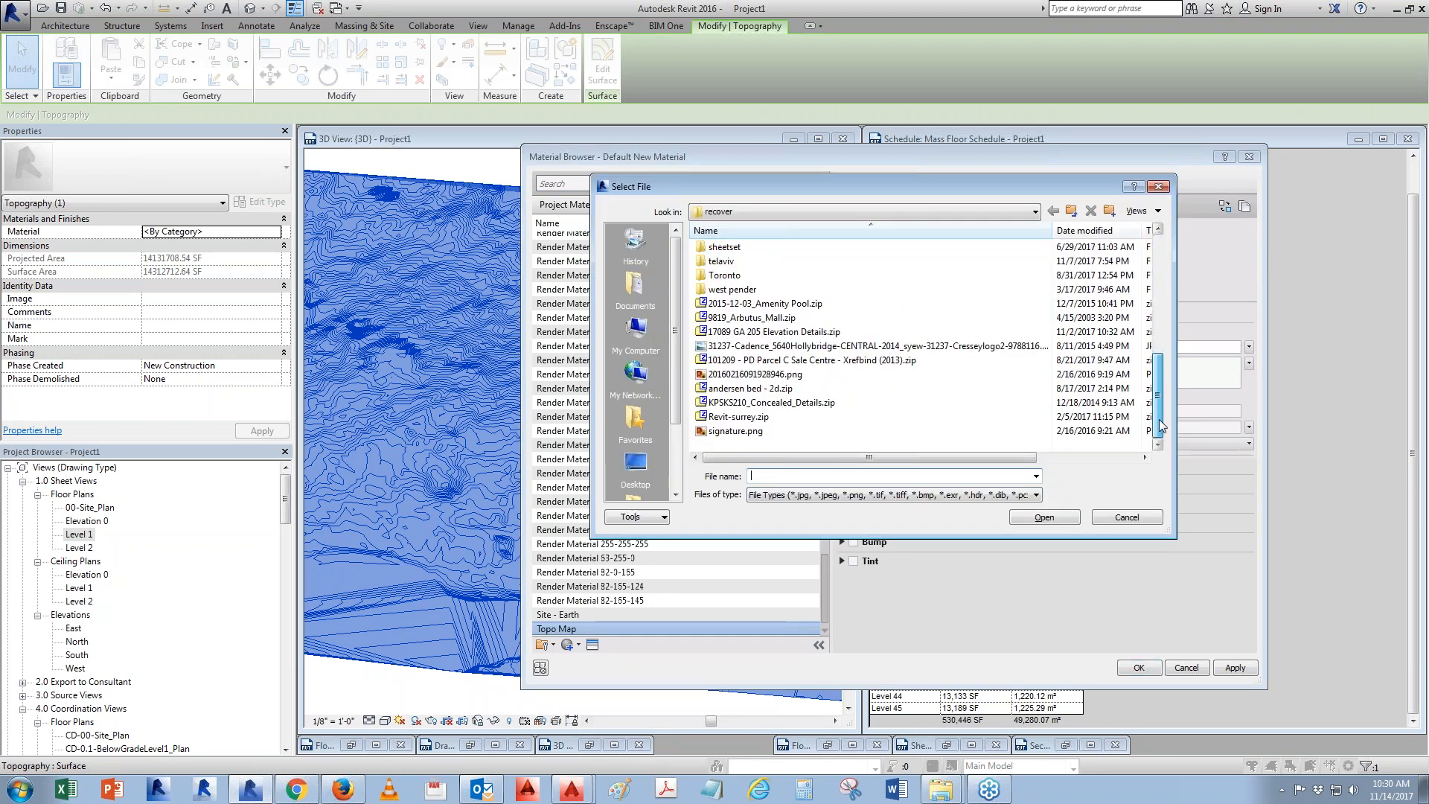
{"action": "left_click", "coordinate": [634, 462]}
{"action": "scroll", "coordinate": [794, 320], "scroll_direction": "down", "scroll_amount": 2}
{"action": "scroll", "coordinate": [794, 322], "scroll_direction": "up", "scroll_amount": 3}
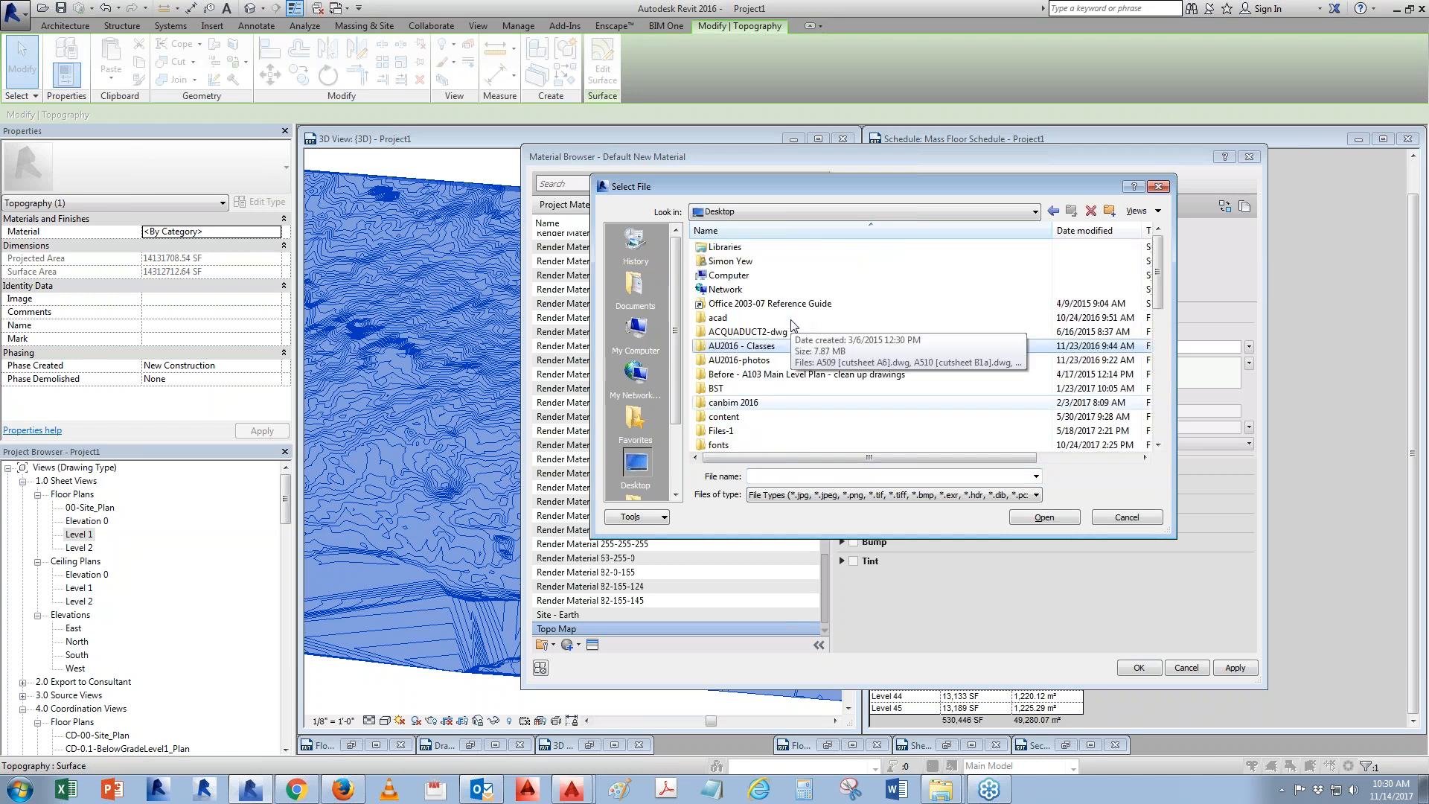
{"action": "scroll", "coordinate": [790, 331], "scroll_direction": "down", "scroll_amount": 4}
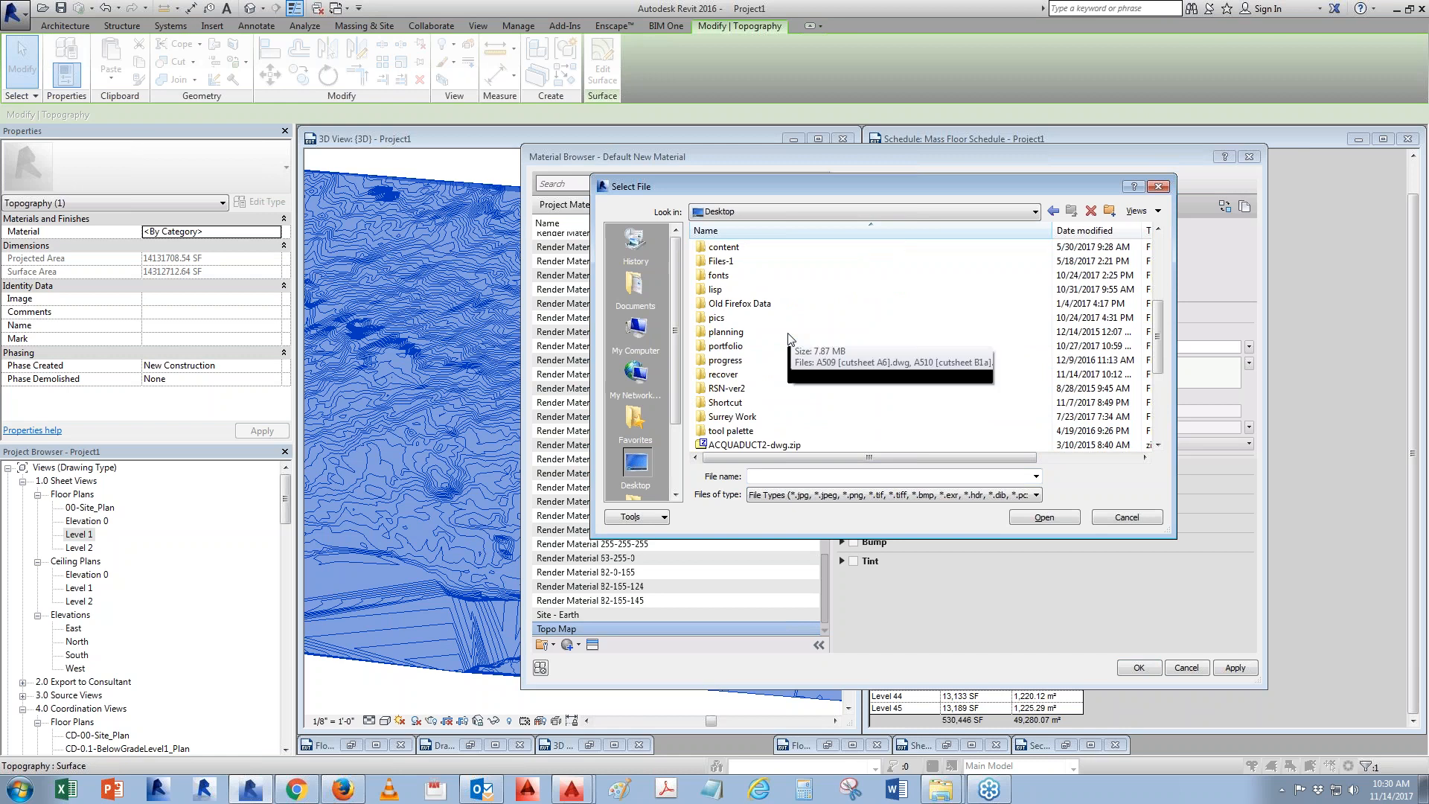
{"action": "double_click", "coordinate": [740, 402]}
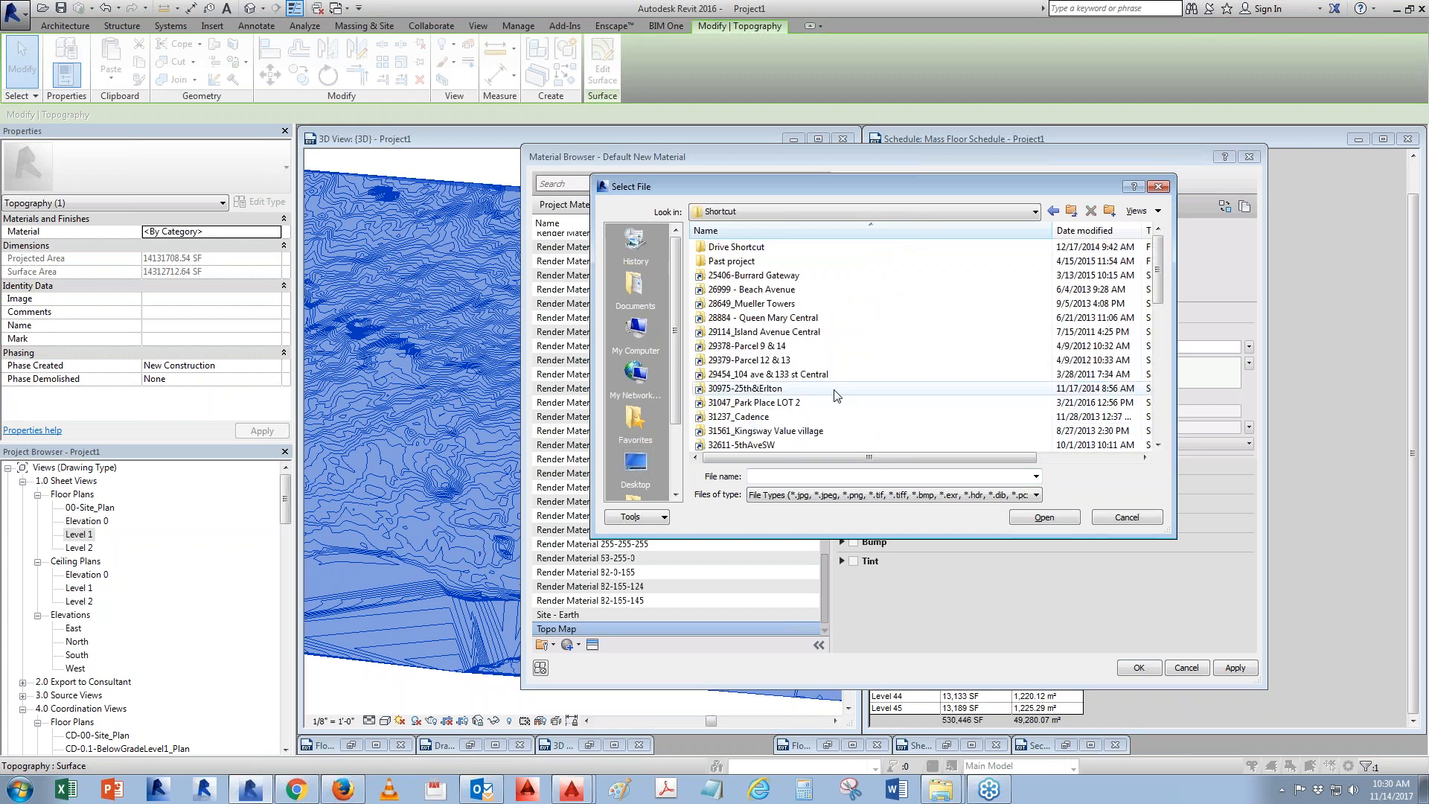
{"action": "scroll", "coordinate": [837, 394], "scroll_direction": "down", "scroll_amount": 2}
{"action": "double_click", "coordinate": [757, 417]}
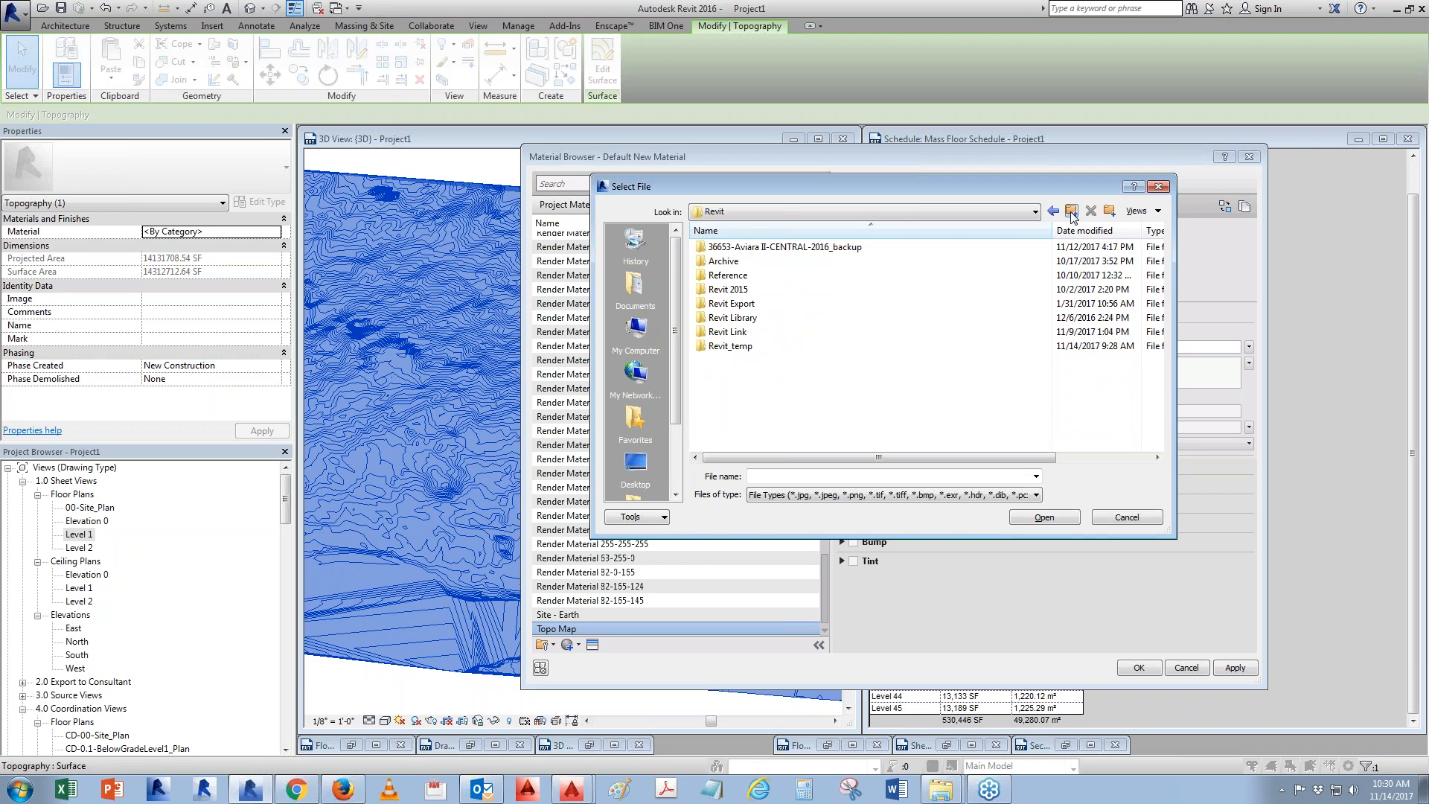
Browse through the Reference and Images folders into the PPA folder and look through its image files
{"action": "left_click", "coordinate": [740, 275]}
{"action": "double_click", "coordinate": [740, 275]}
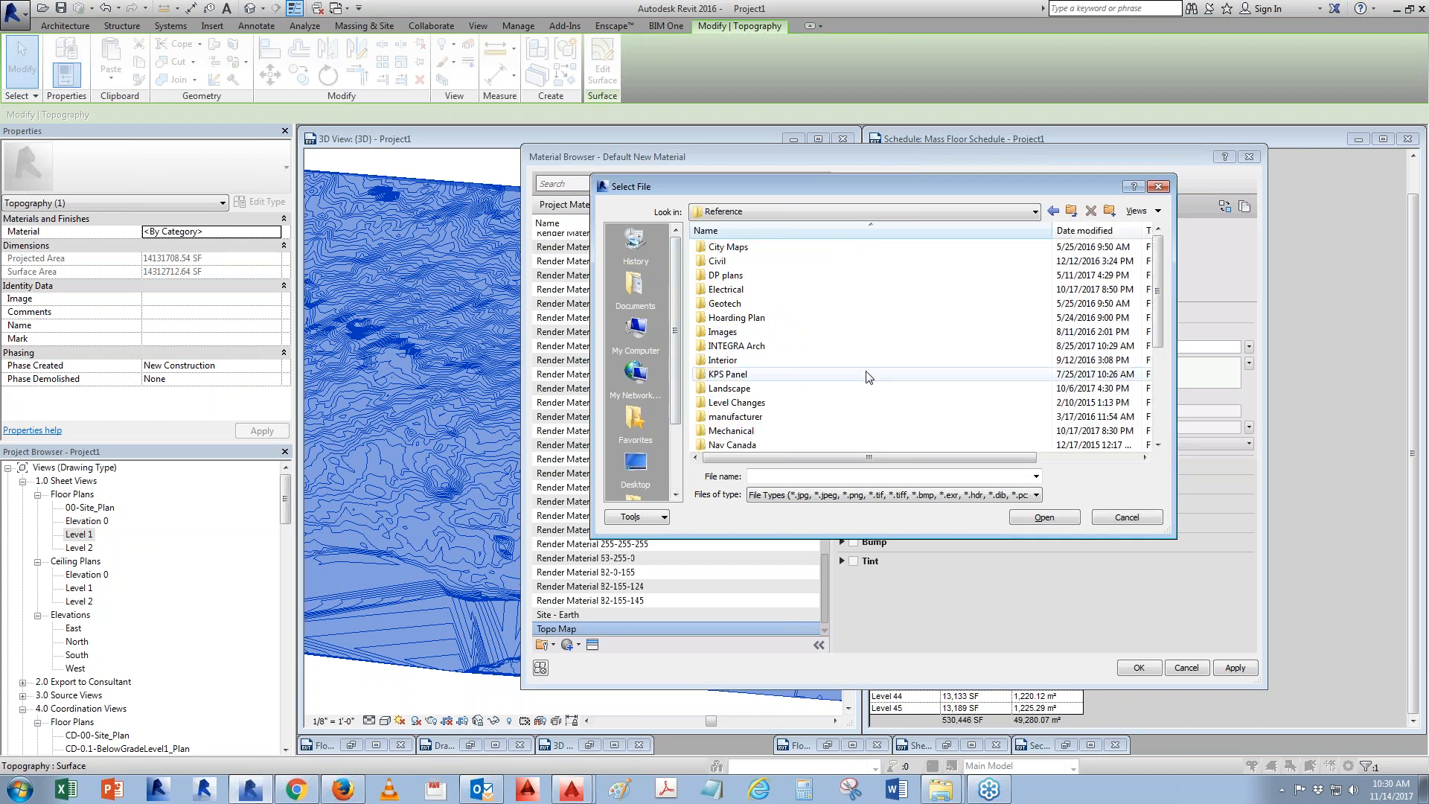
{"action": "double_click", "coordinate": [737, 333]}
{"action": "scroll", "coordinate": [907, 338], "scroll_direction": "up", "scroll_amount": 1}
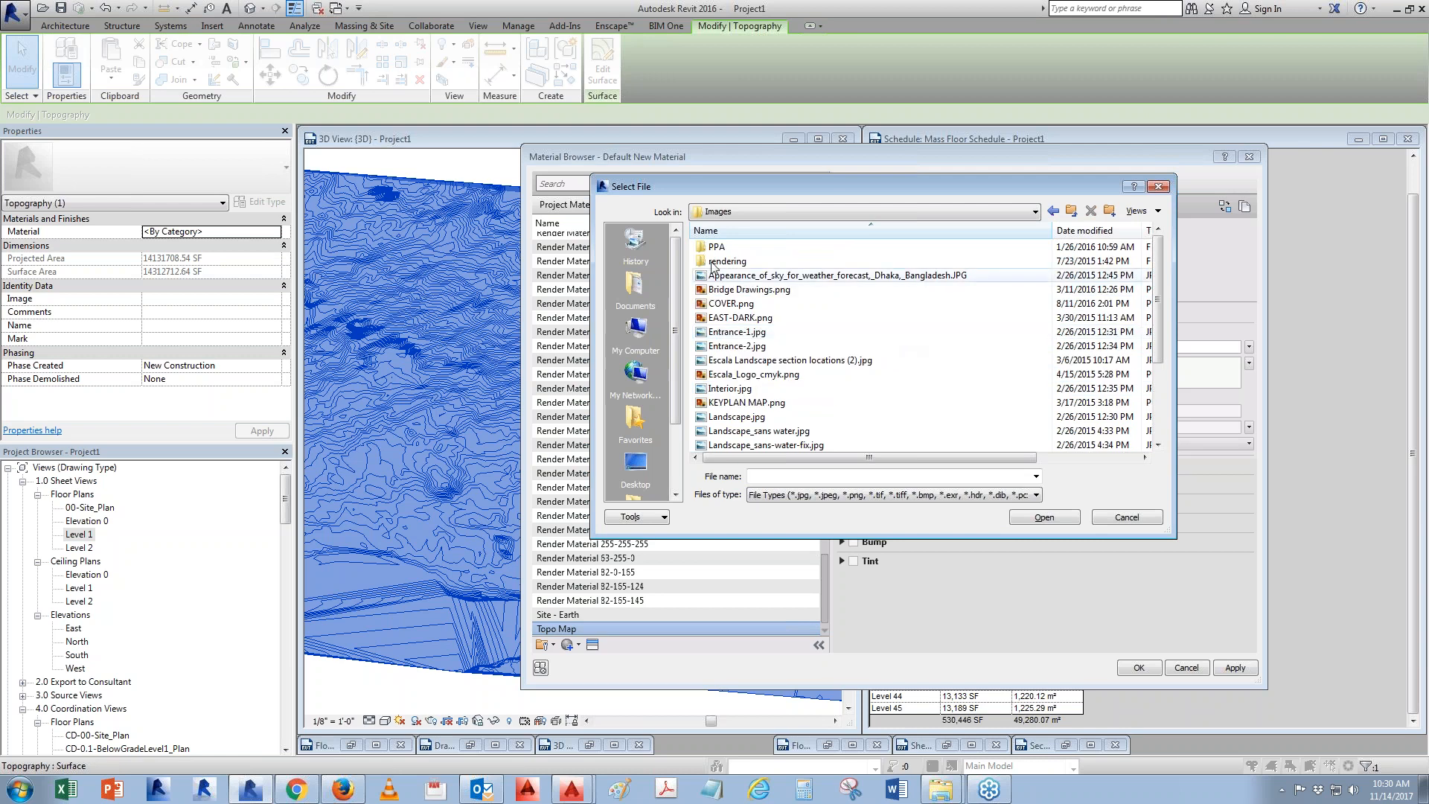
{"action": "double_click", "coordinate": [714, 251]}
{"action": "scroll", "coordinate": [721, 342], "scroll_direction": "down", "scroll_amount": 5}
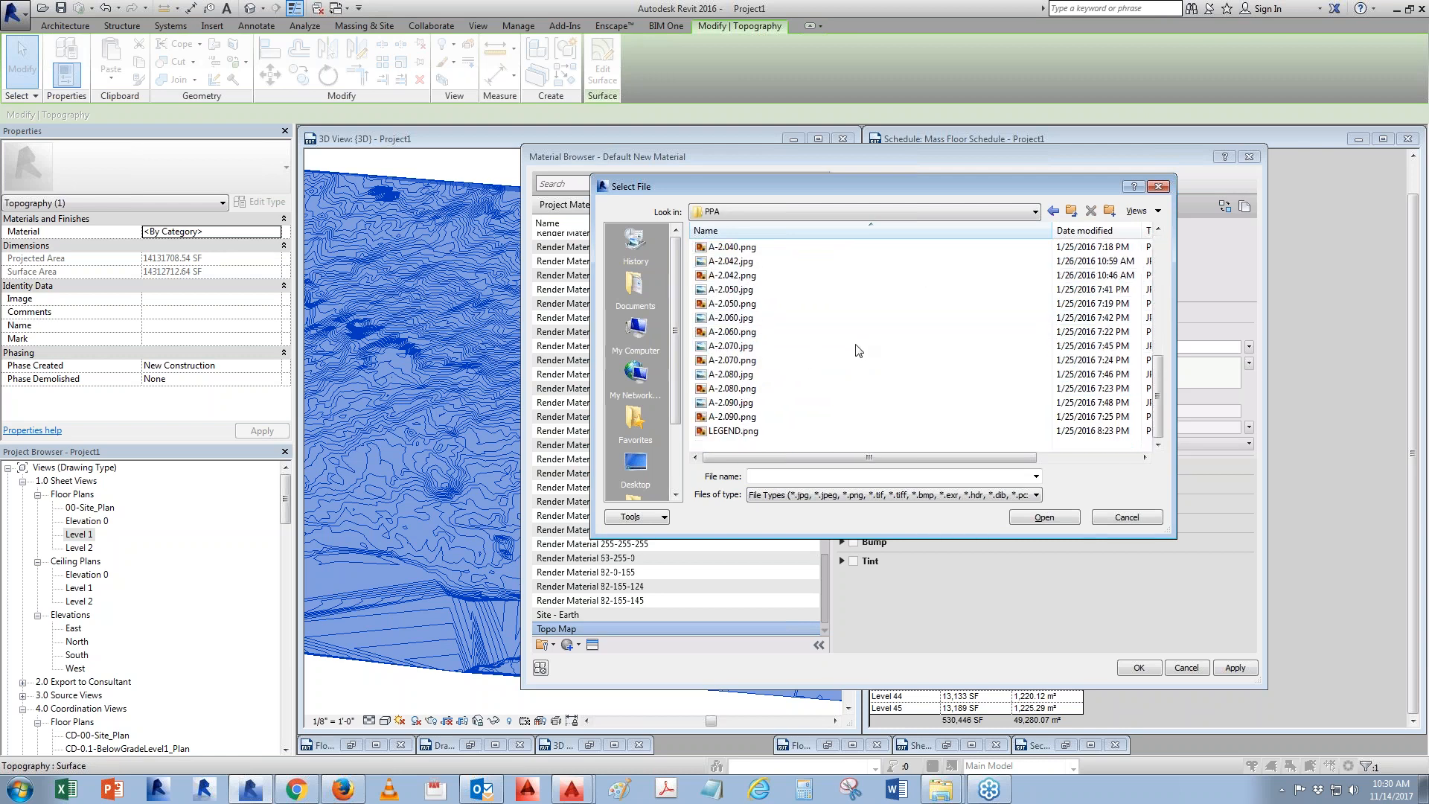
Show the PPA folder's files as thumbnails and use A-2.020.jpg as the Topo Map material's appearance image
{"action": "left_click", "coordinate": [726, 417]}
{"action": "left_click", "coordinate": [1150, 216]}
{"action": "left_click", "coordinate": [1169, 269]}
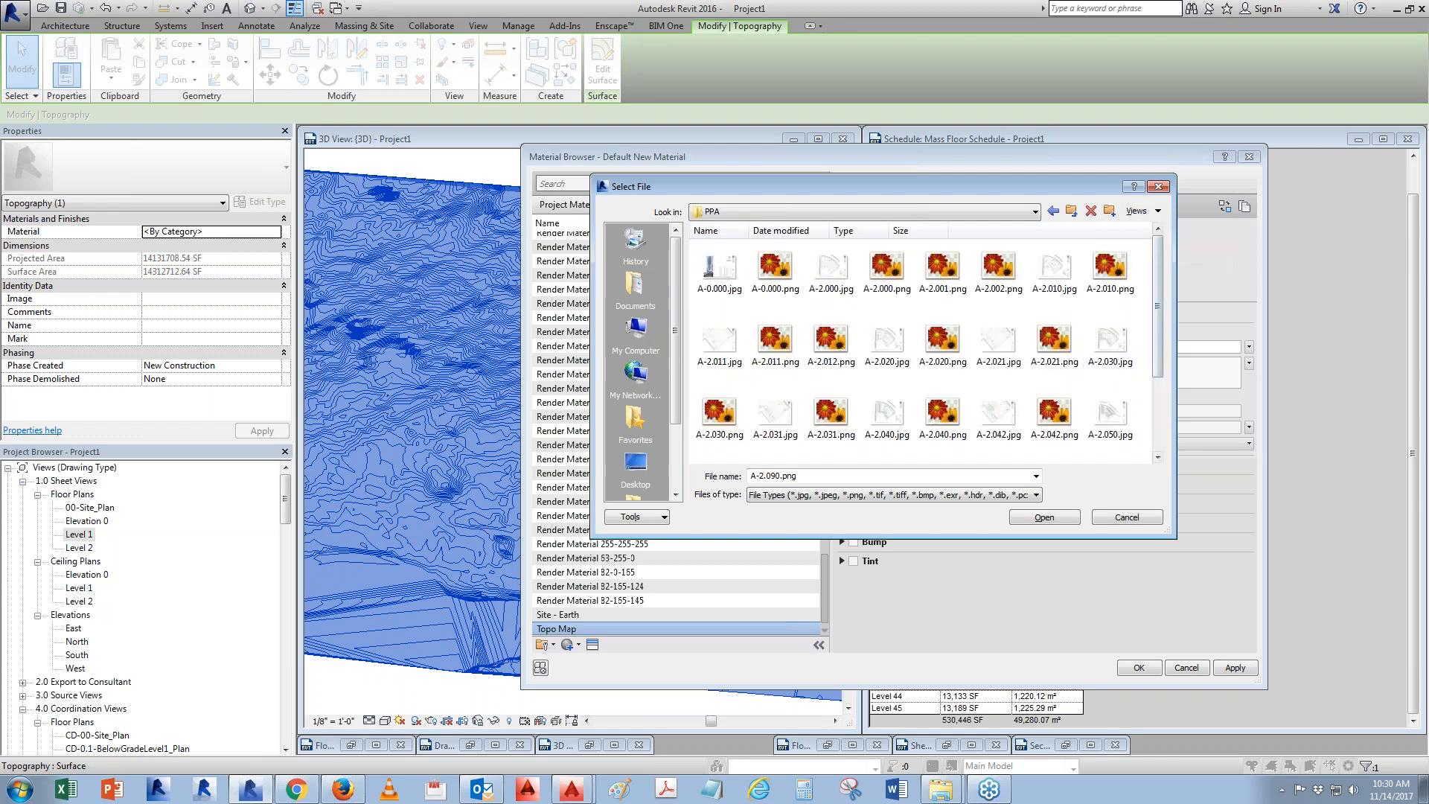
{"action": "left_click", "coordinate": [887, 341]}
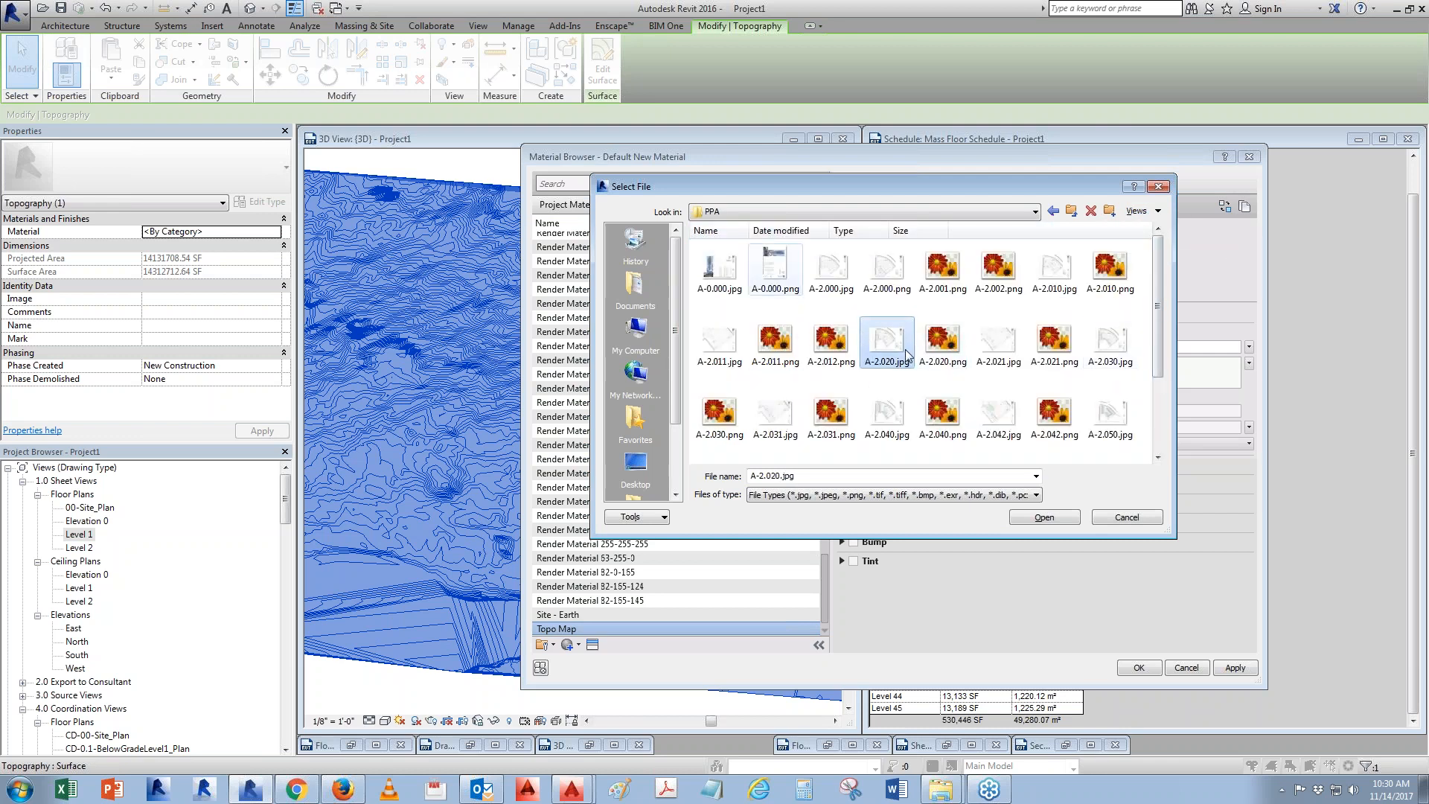
{"action": "left_click", "coordinate": [1044, 517]}
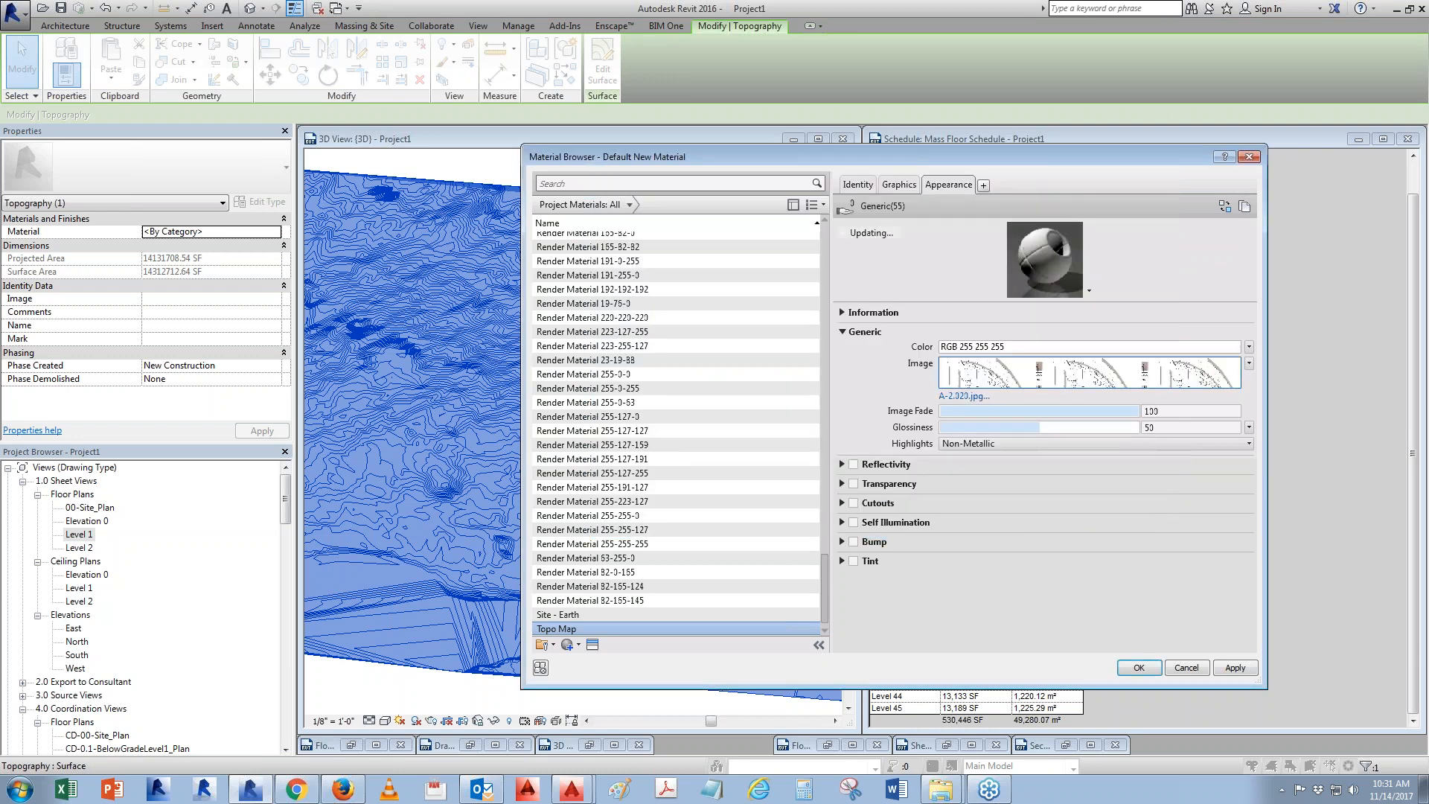
Open the appearance image for editing and set its sample size to 200'-0" in width and height
{"action": "left_click", "coordinate": [1249, 364]}
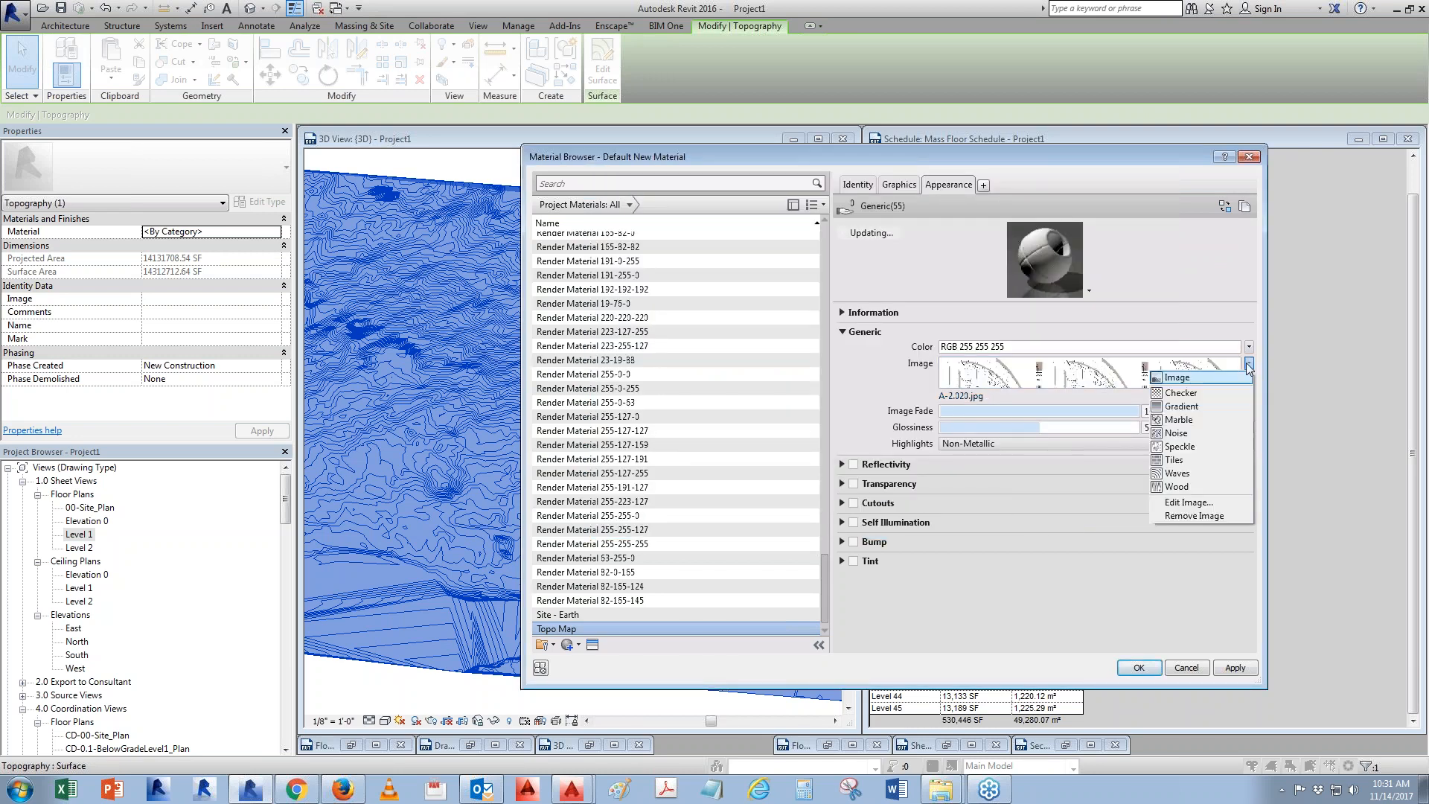
{"action": "left_click", "coordinate": [1206, 503]}
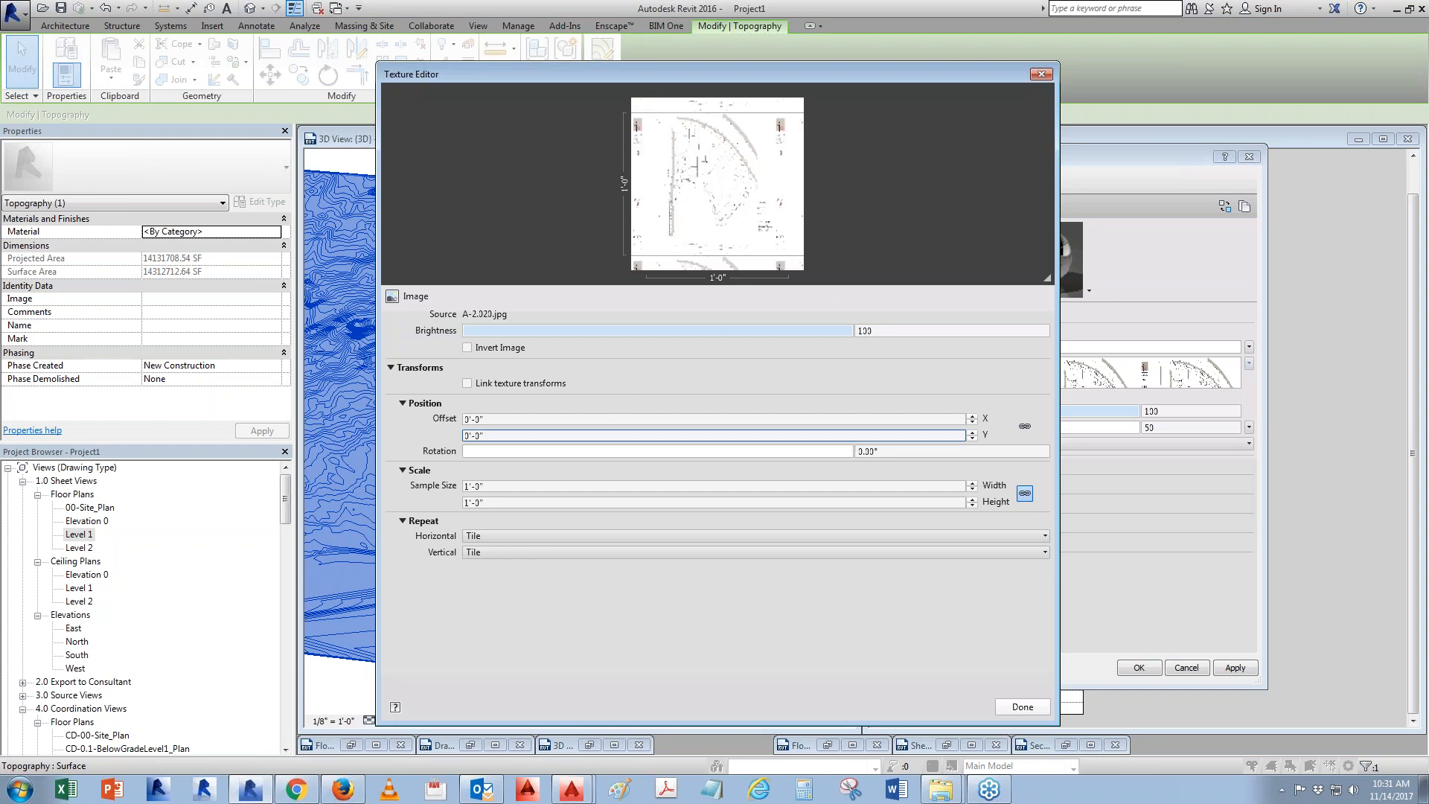
{"action": "left_click", "coordinate": [518, 484]}
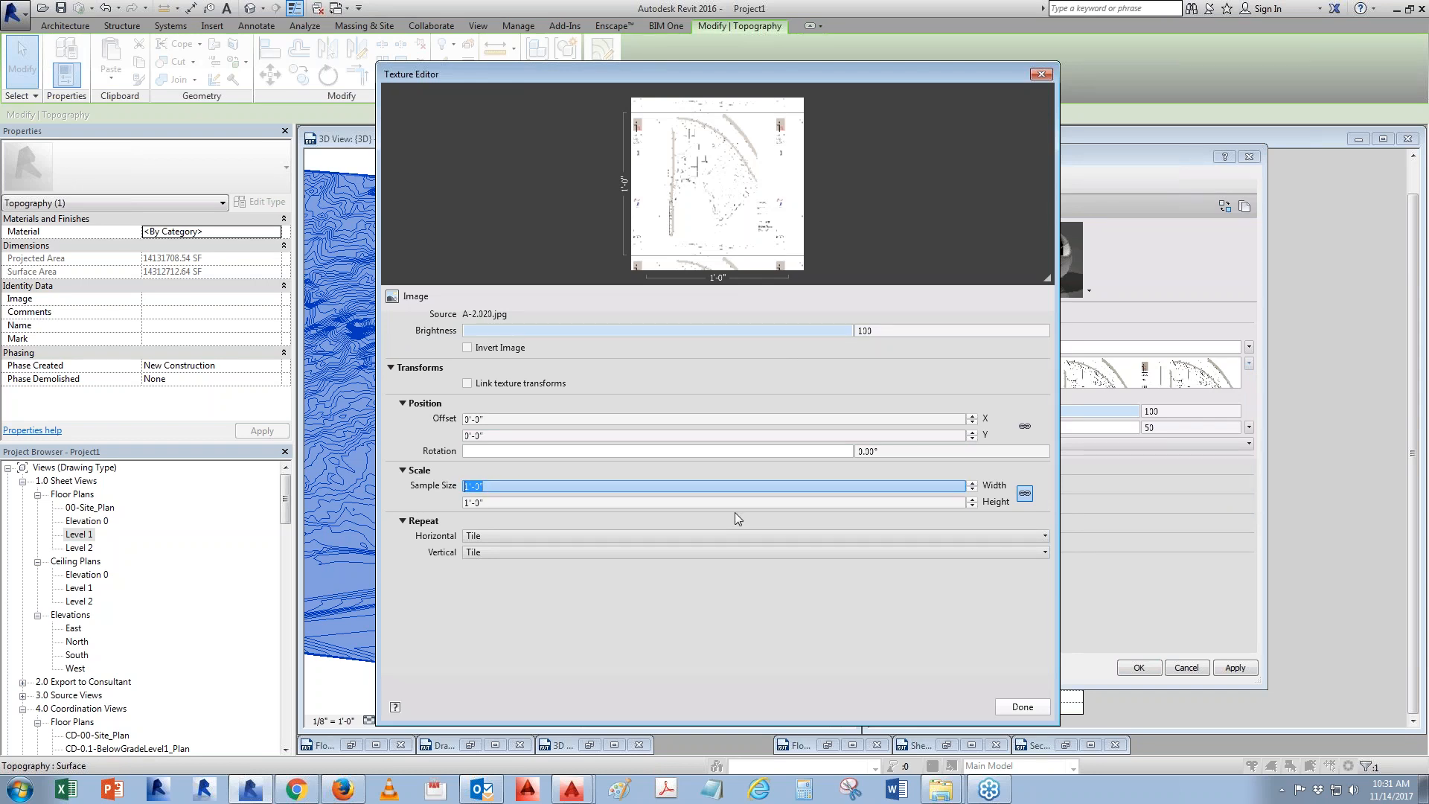
{"action": "key", "text": "Tab"}
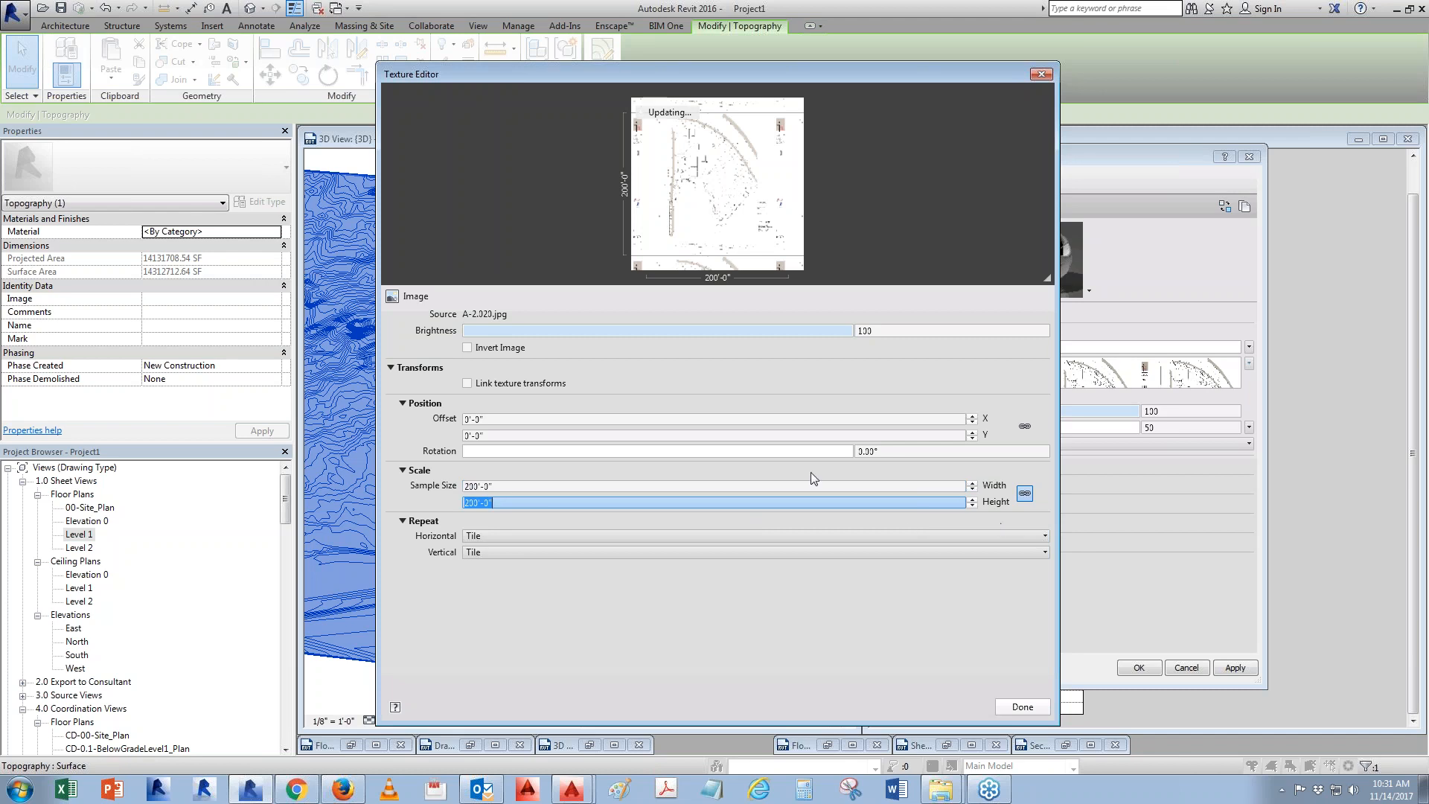
Set the appearance image's horizontal and vertical repeat to None and its sample size to 300'-0", and finish the texture edit
{"action": "left_click", "coordinate": [519, 486]}
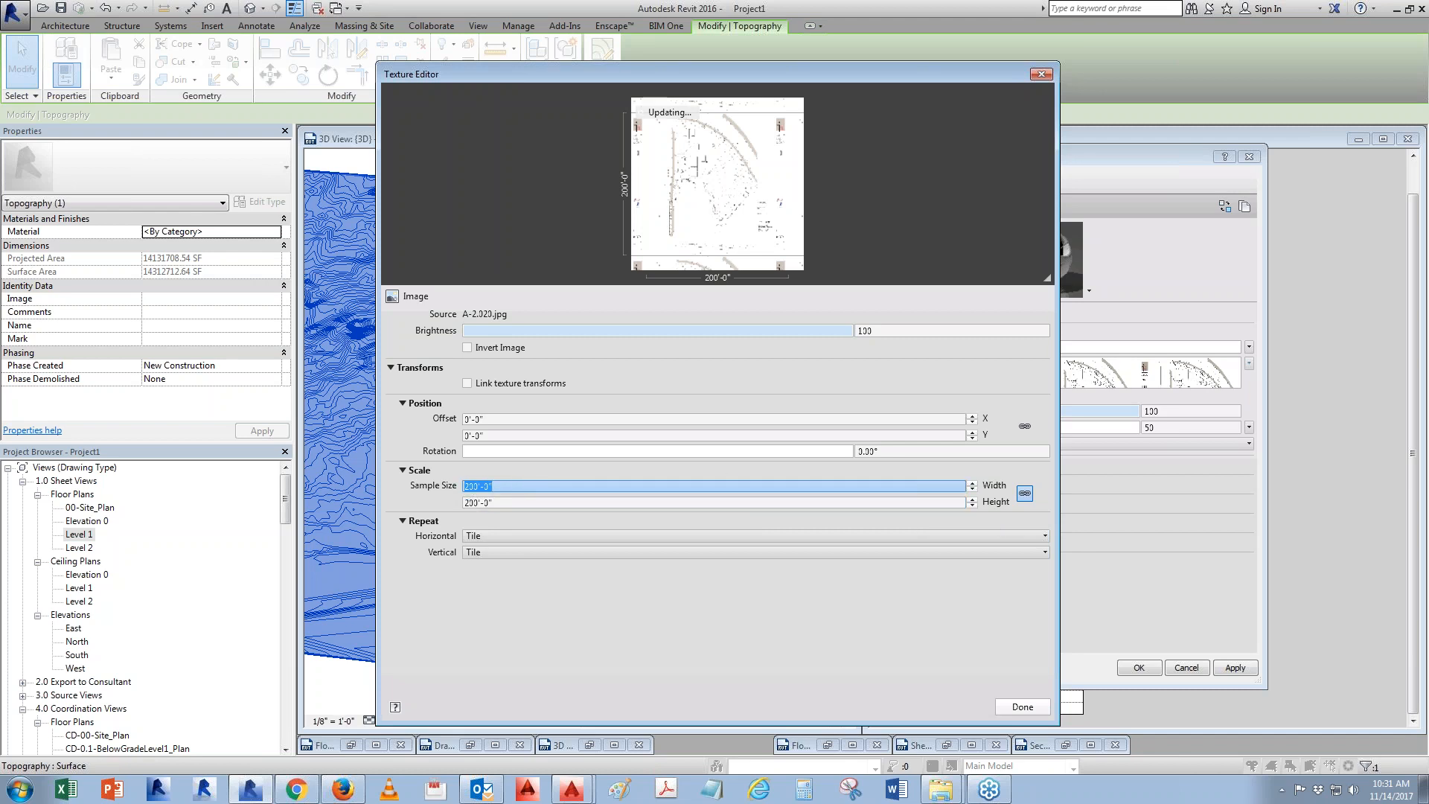
{"action": "left_click", "coordinate": [490, 537]}
{"action": "left_click", "coordinate": [1018, 553]}
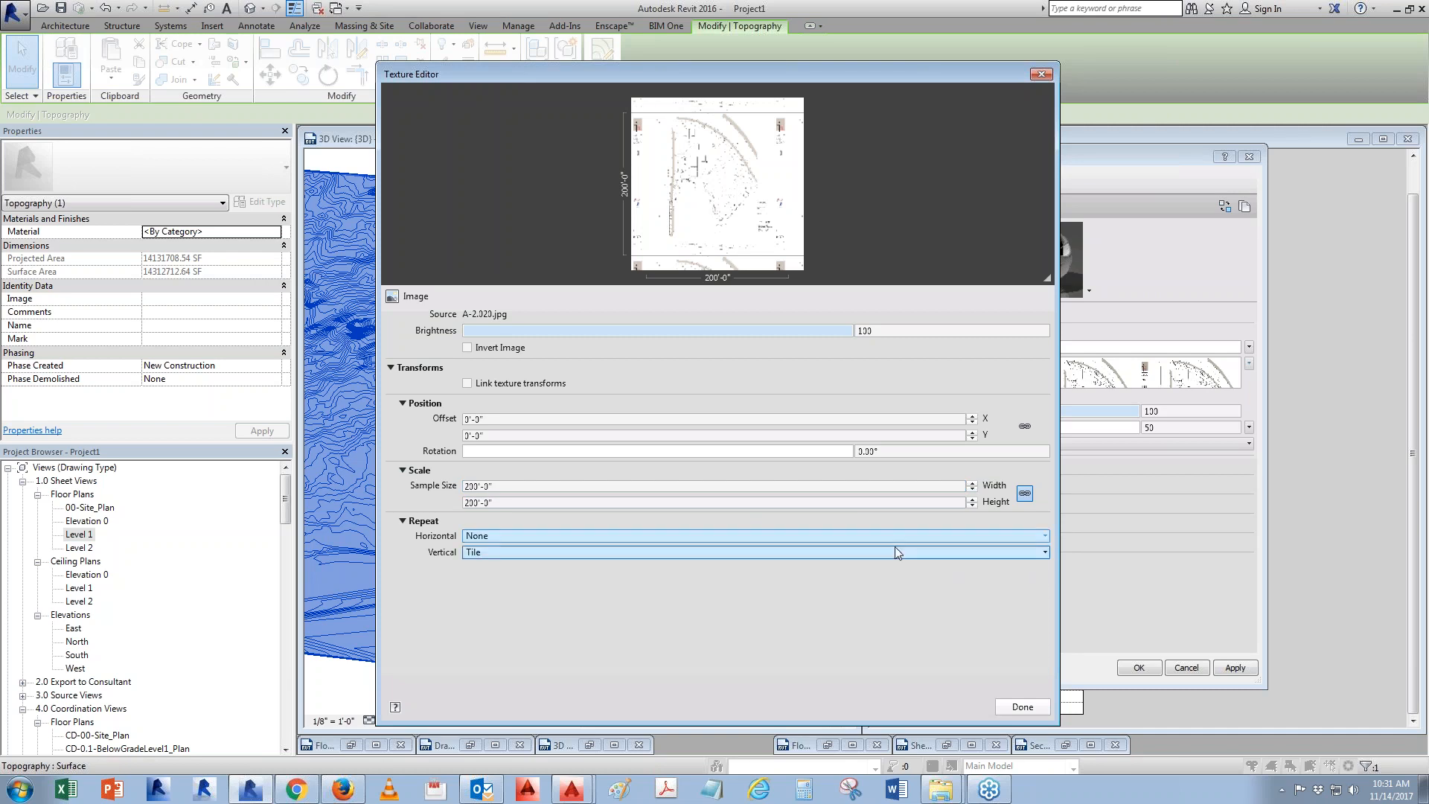
{"action": "left_click", "coordinate": [496, 555]}
{"action": "left_click", "coordinate": [967, 566]}
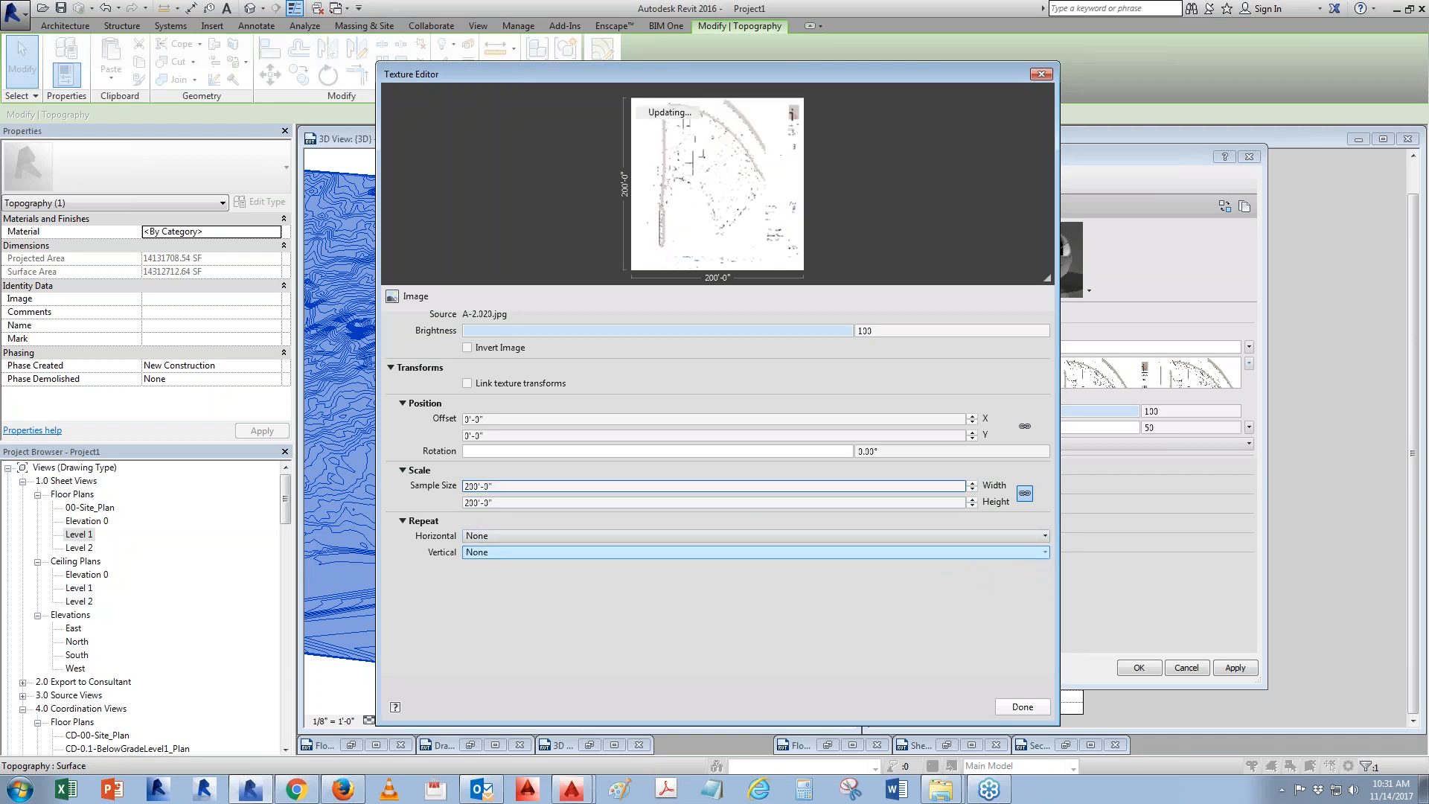
{"action": "type", "text": "300;'"}
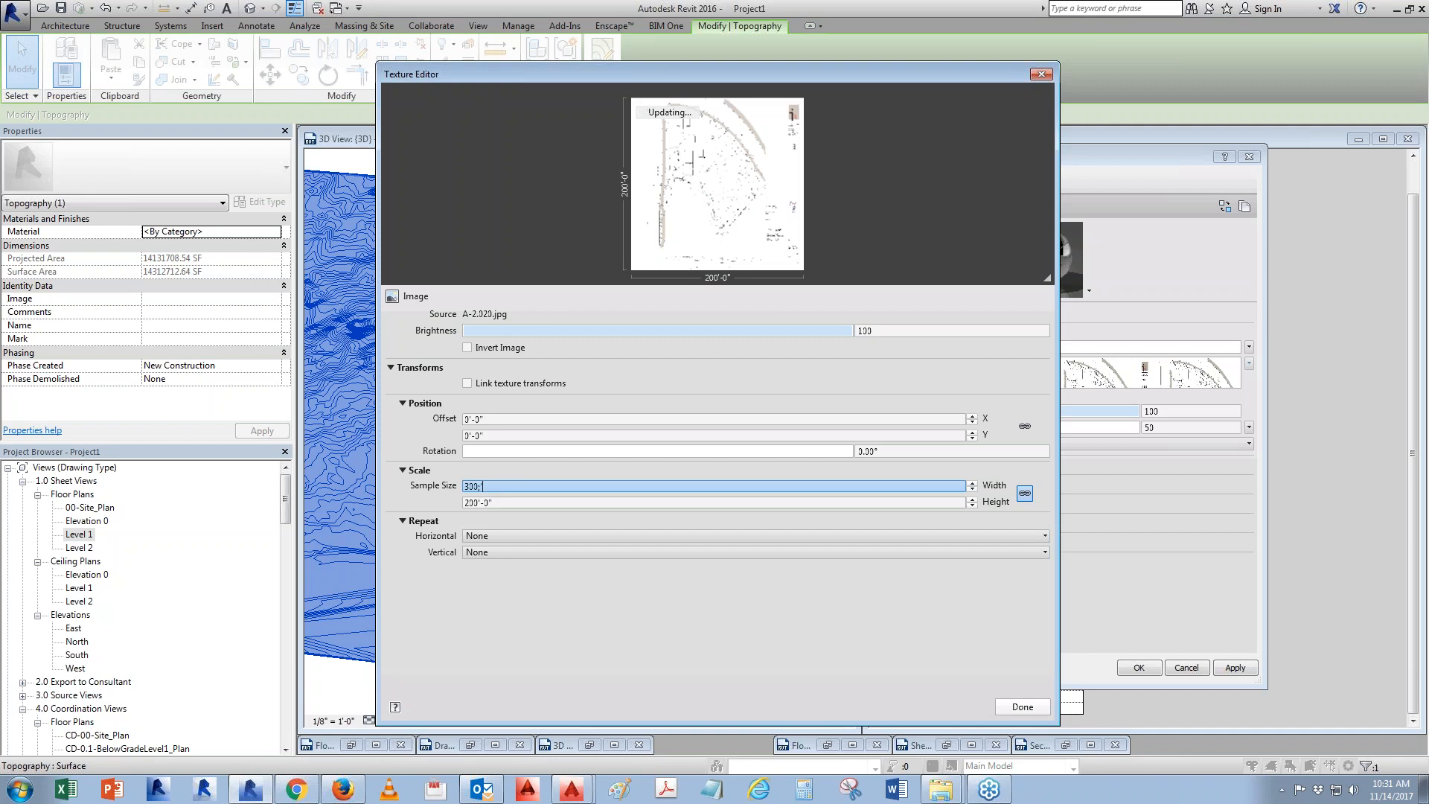
{"action": "key", "text": "Tab"}
{"action": "type", "text": "30"}
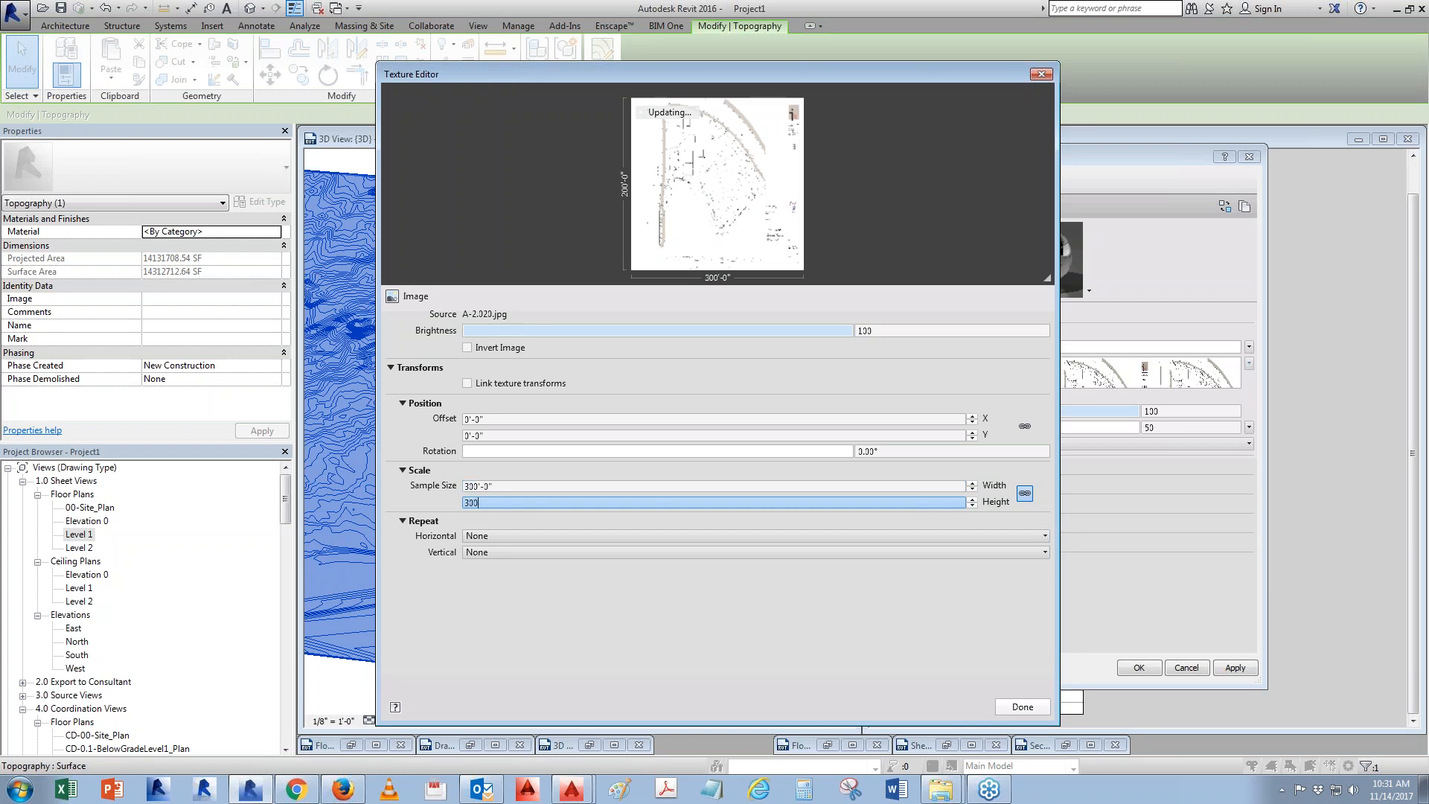
{"action": "left_click", "coordinate": [1038, 708]}
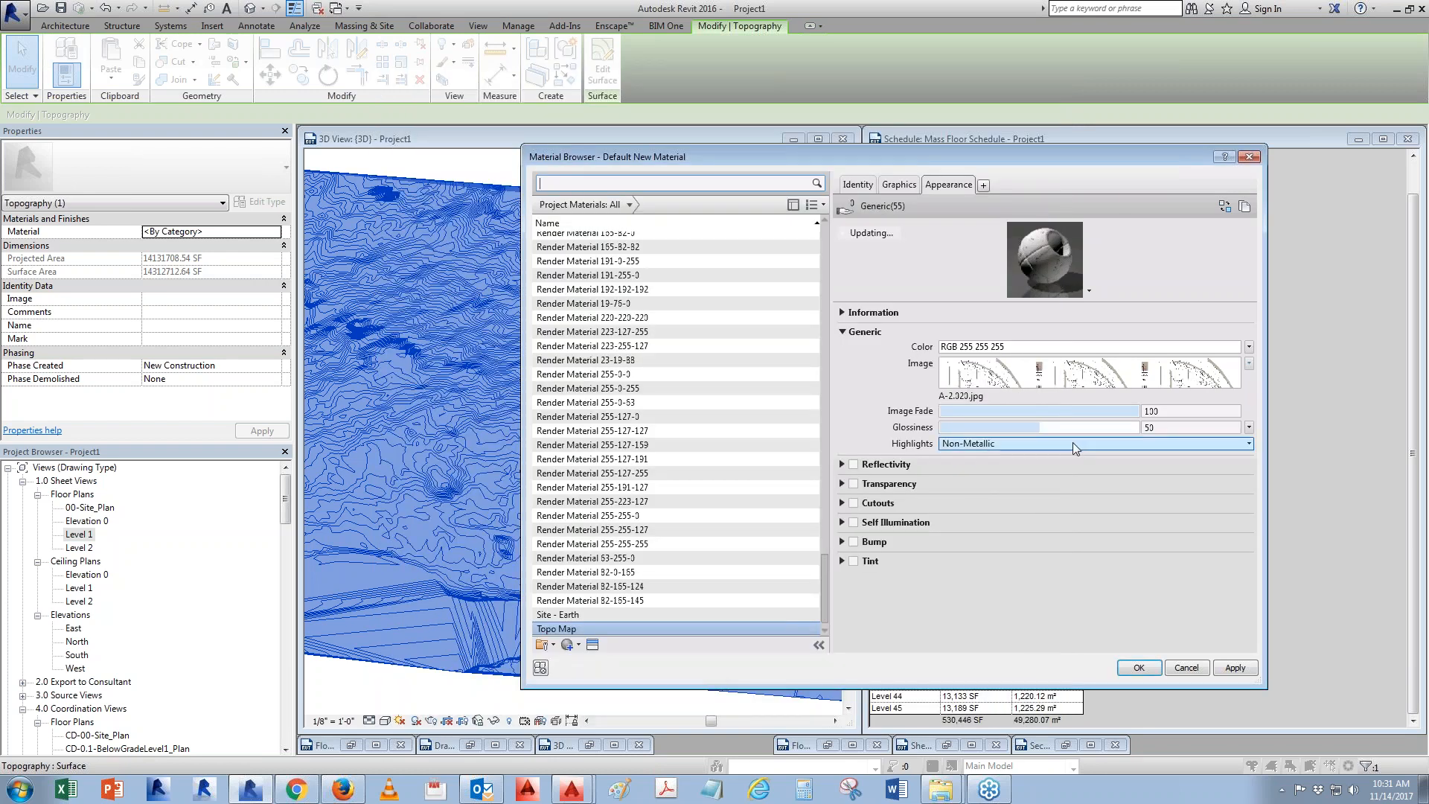
Enable the Topo Map material's bump and use A-2.000.png as the bump image
{"action": "left_click", "coordinate": [852, 544]}
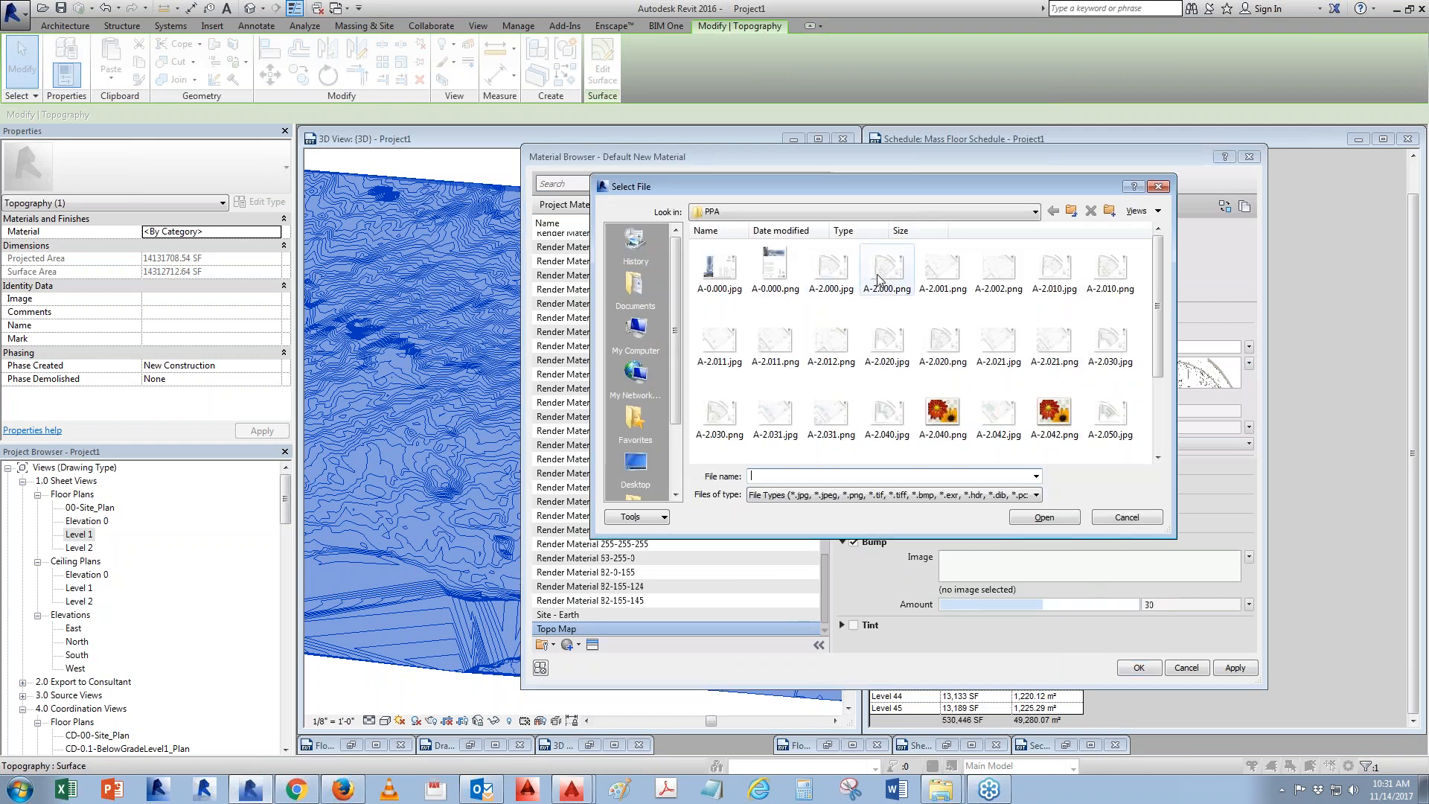
{"action": "left_click", "coordinate": [887, 341]}
{"action": "left_click", "coordinate": [1044, 516]}
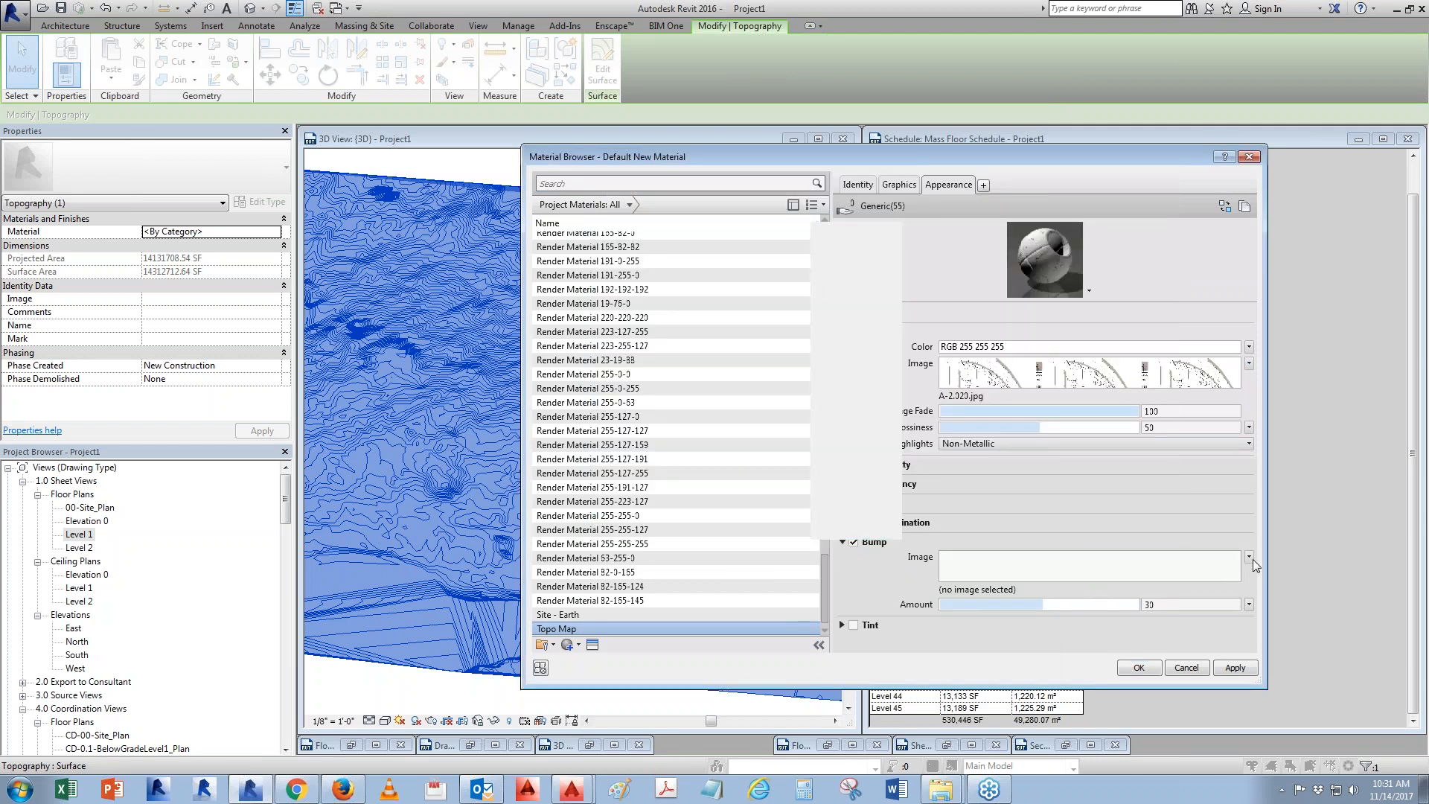
Open the bump image for editing and set its sample size to 300'-0" in width and height
{"action": "left_click", "coordinate": [1253, 560]}
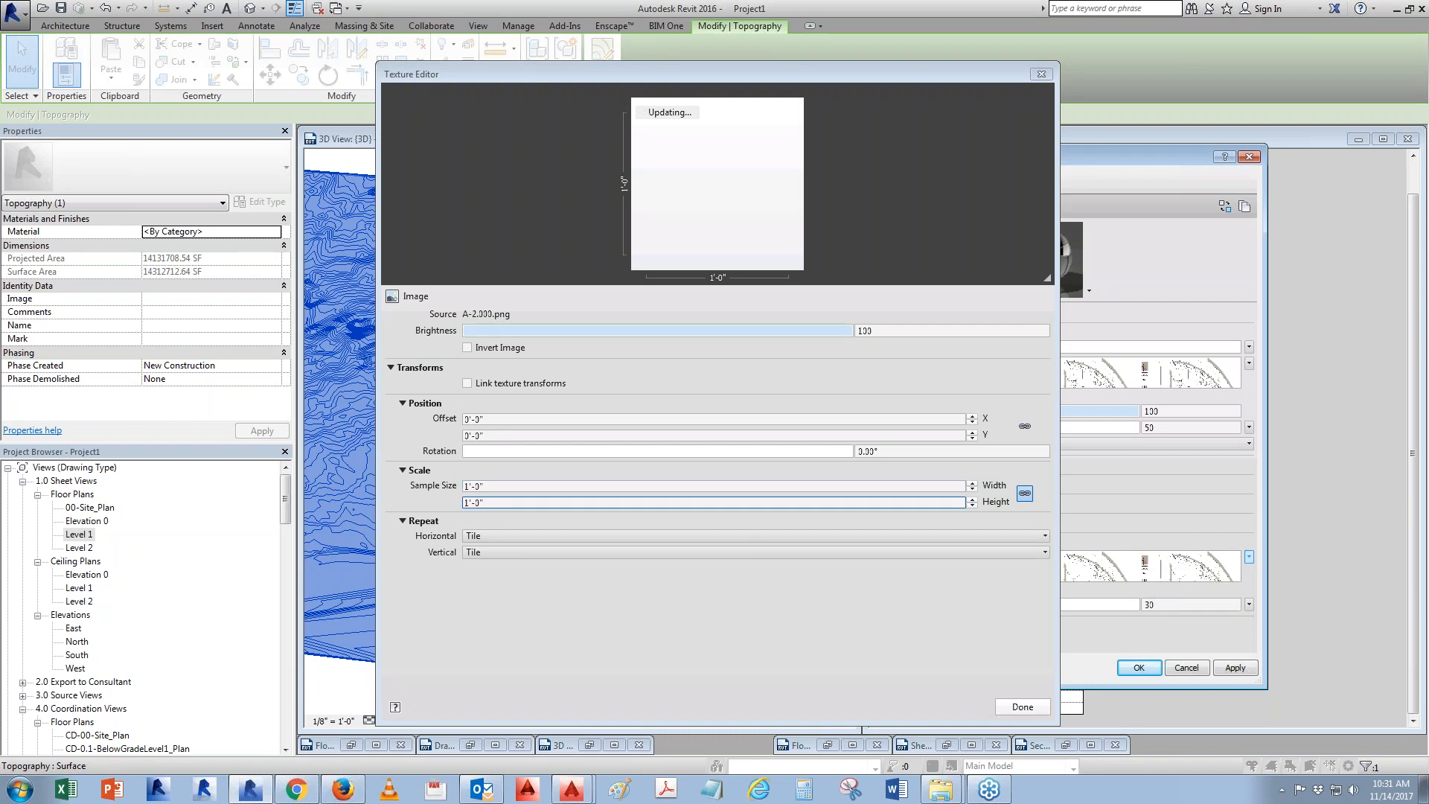
{"action": "left_click", "coordinate": [595, 502]}
{"action": "left_click", "coordinate": [595, 486]}
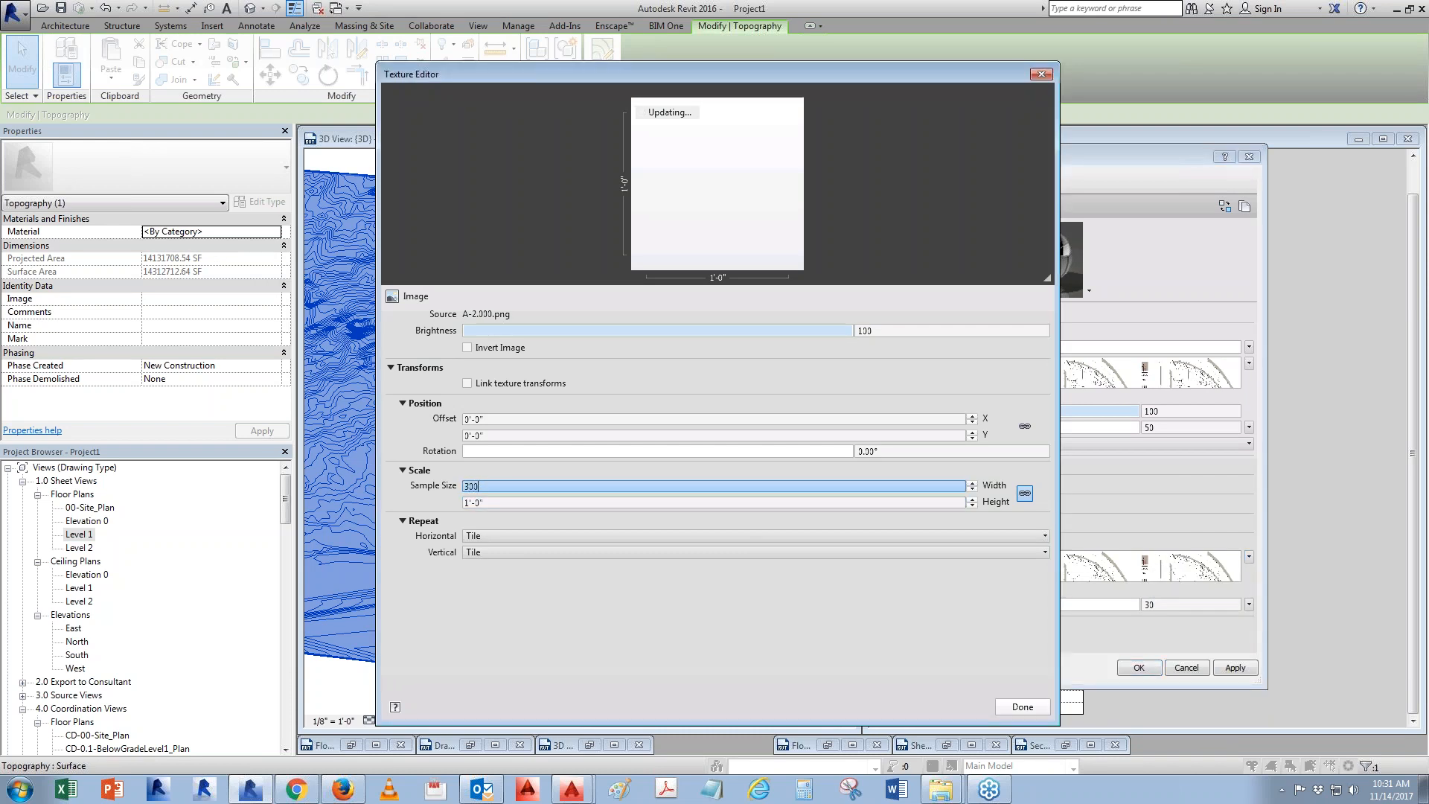
{"action": "key", "text": "Tab"}
{"action": "type", "text": "30"}
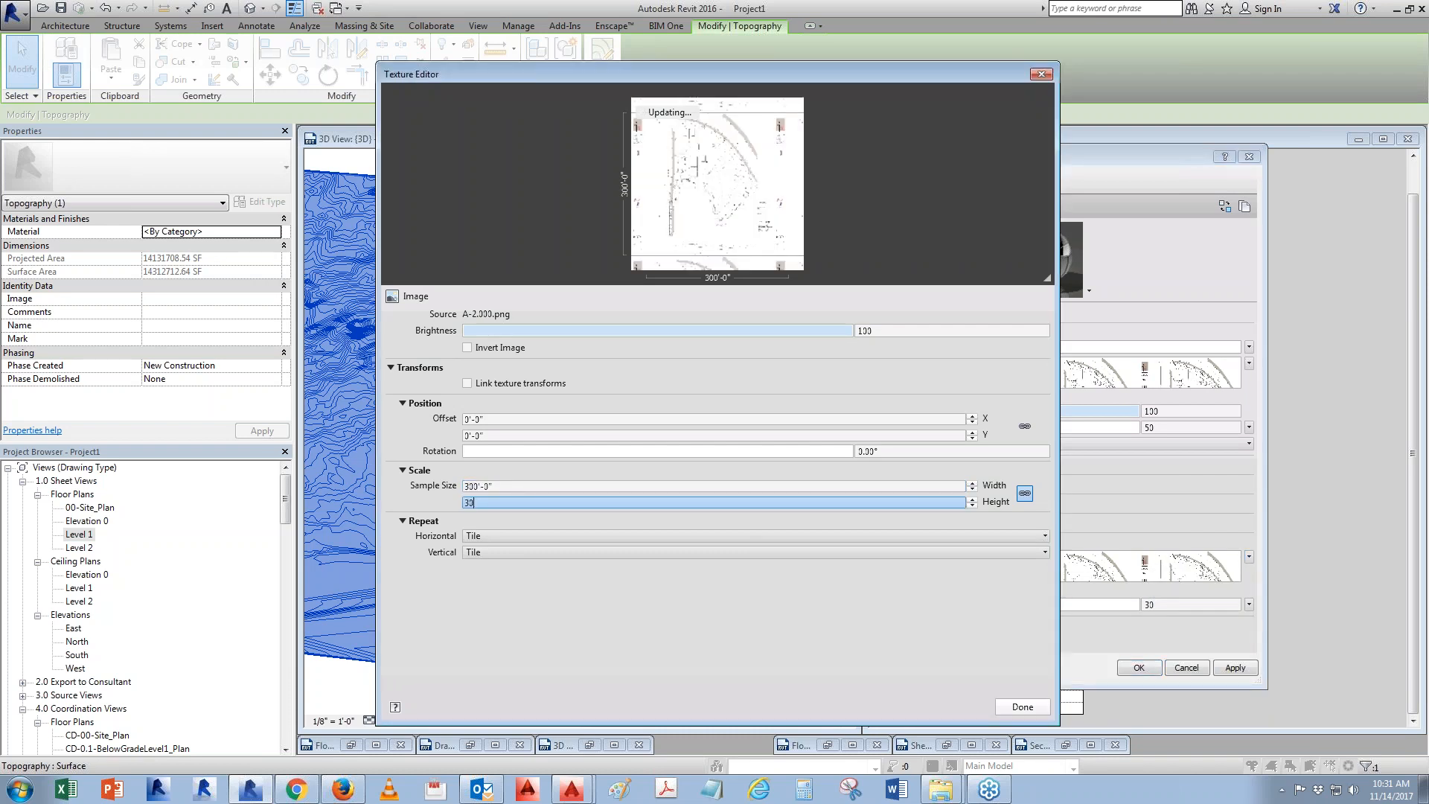
Set the bump image's horizontal and vertical repeat to None, and raise the bump amount to about 927, accepting the material
{"action": "left_click", "coordinate": [509, 536]}
{"action": "left_click", "coordinate": [980, 548]}
{"action": "left_click", "coordinate": [952, 550]}
{"action": "left_click", "coordinate": [962, 567]}
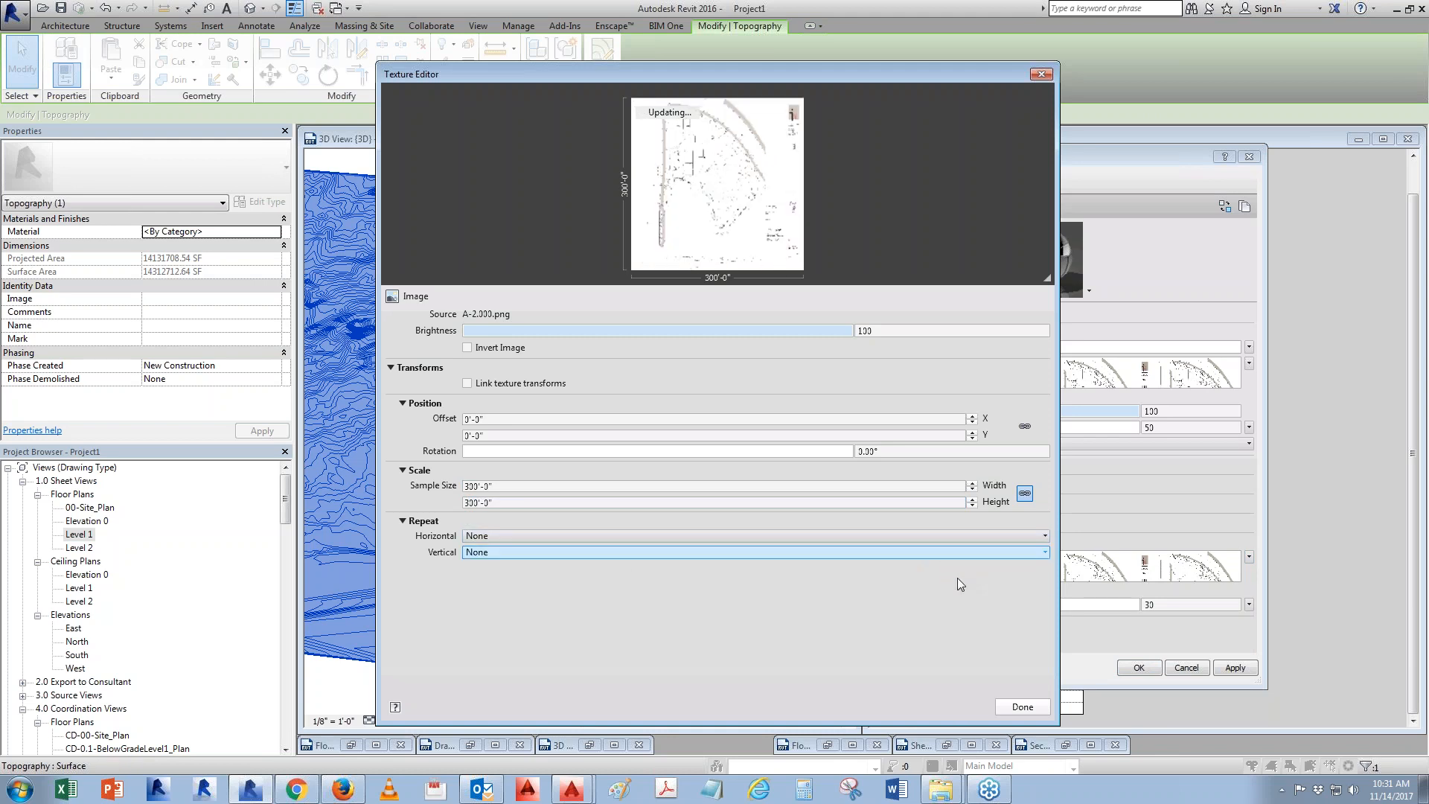
{"action": "left_click", "coordinate": [1022, 706]}
{"action": "left_click_drag", "start_coordinate": [1041, 604], "coordinate": [1129, 605]}
{"action": "left_click", "coordinate": [1138, 668]}
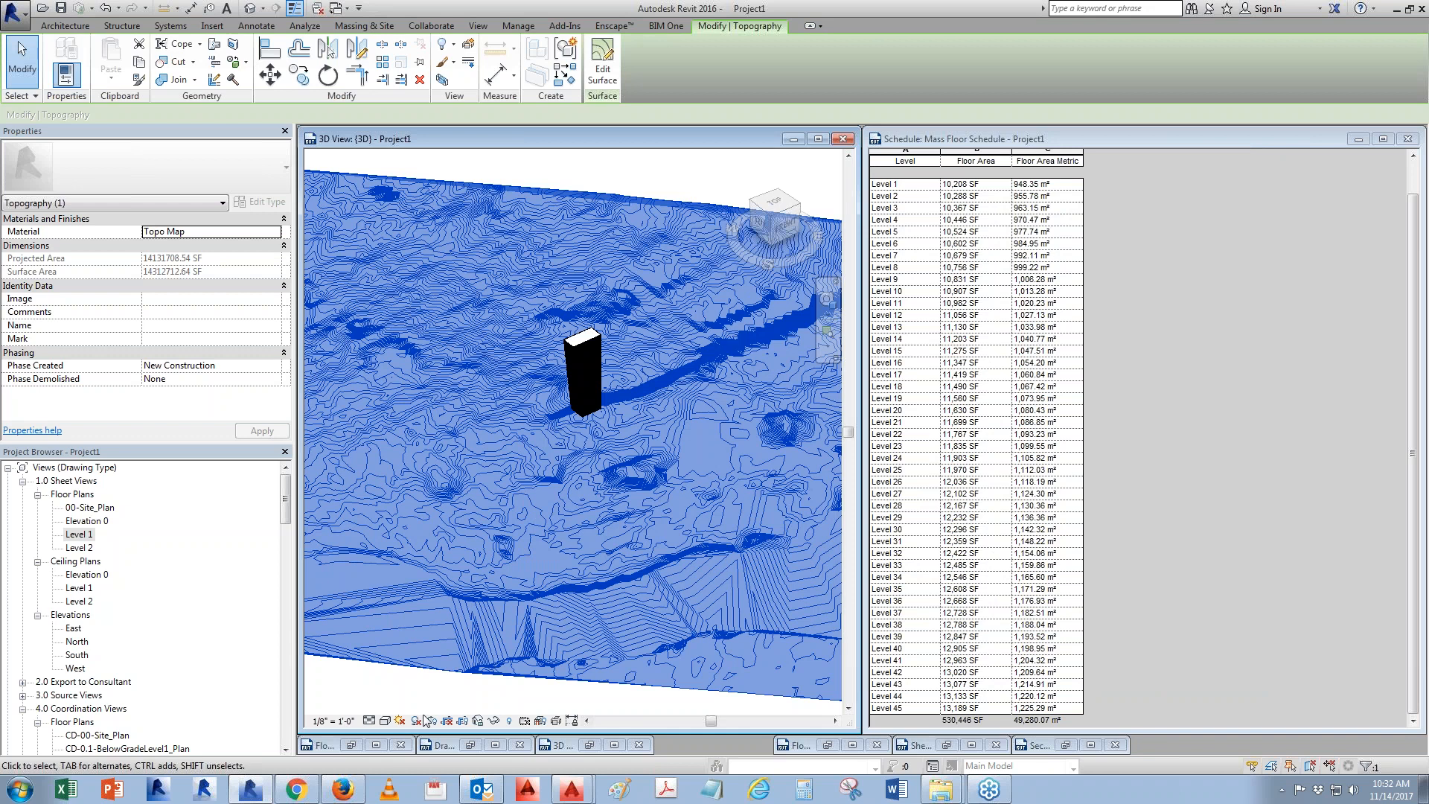
Change the 3D view's visual style and deselect the topography
{"action": "left_click", "coordinate": [385, 720]}
{"action": "left_click", "coordinate": [403, 696]}
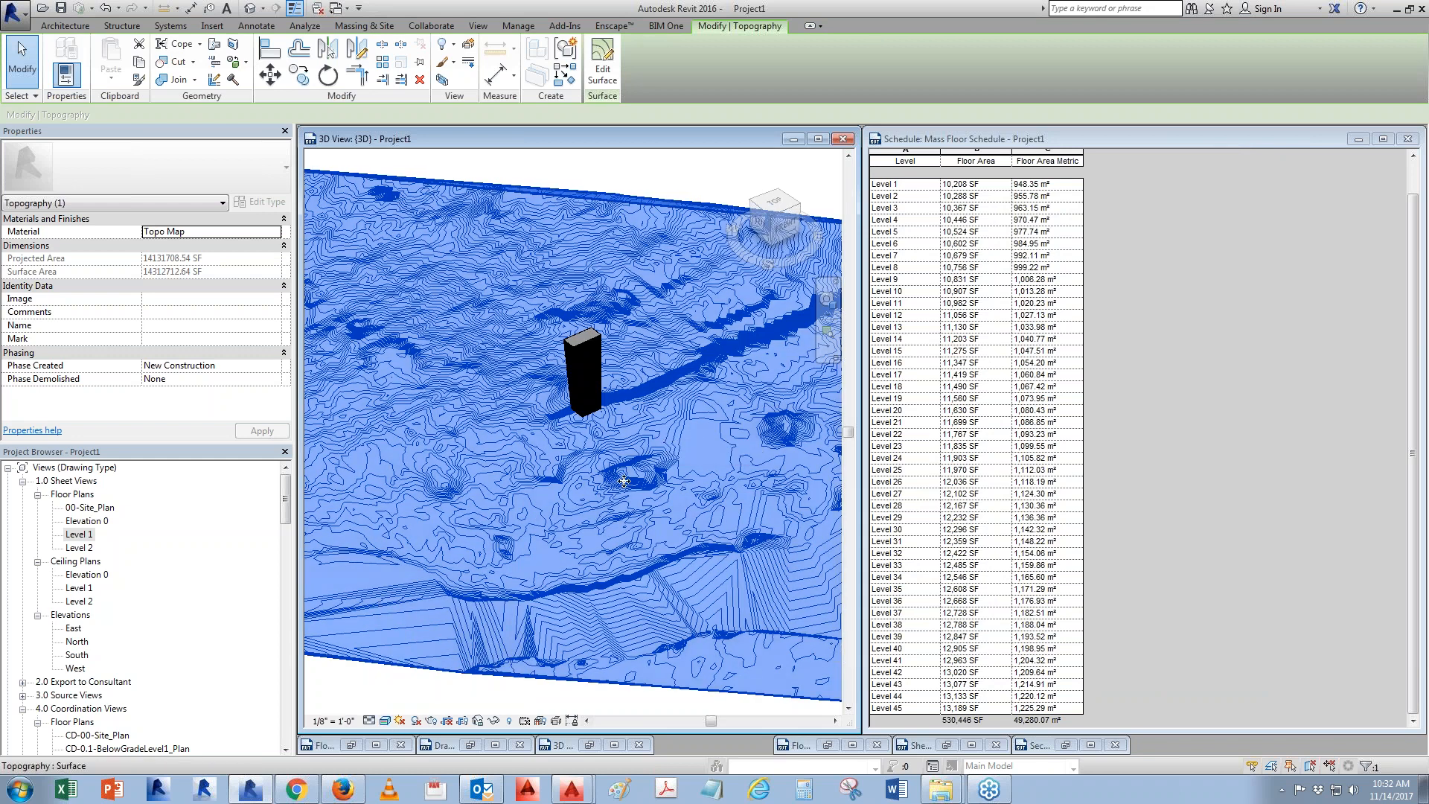
{"action": "key", "text": "Escape"}
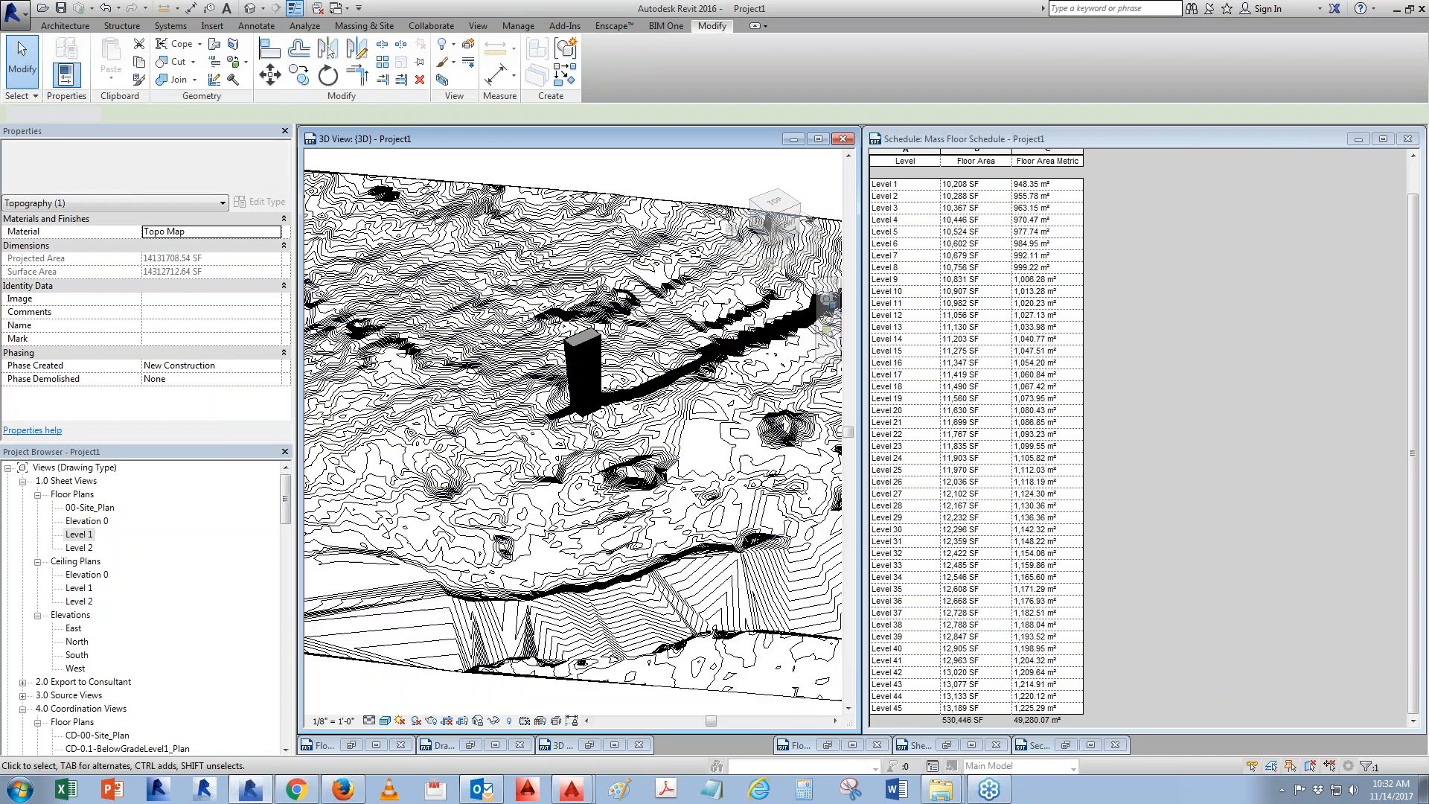
Hide the topography's primary and secondary contours in the 3D view through Visibility/Graphic Overrides
{"action": "key", "text": "v"}
{"action": "key", "text": "v"}
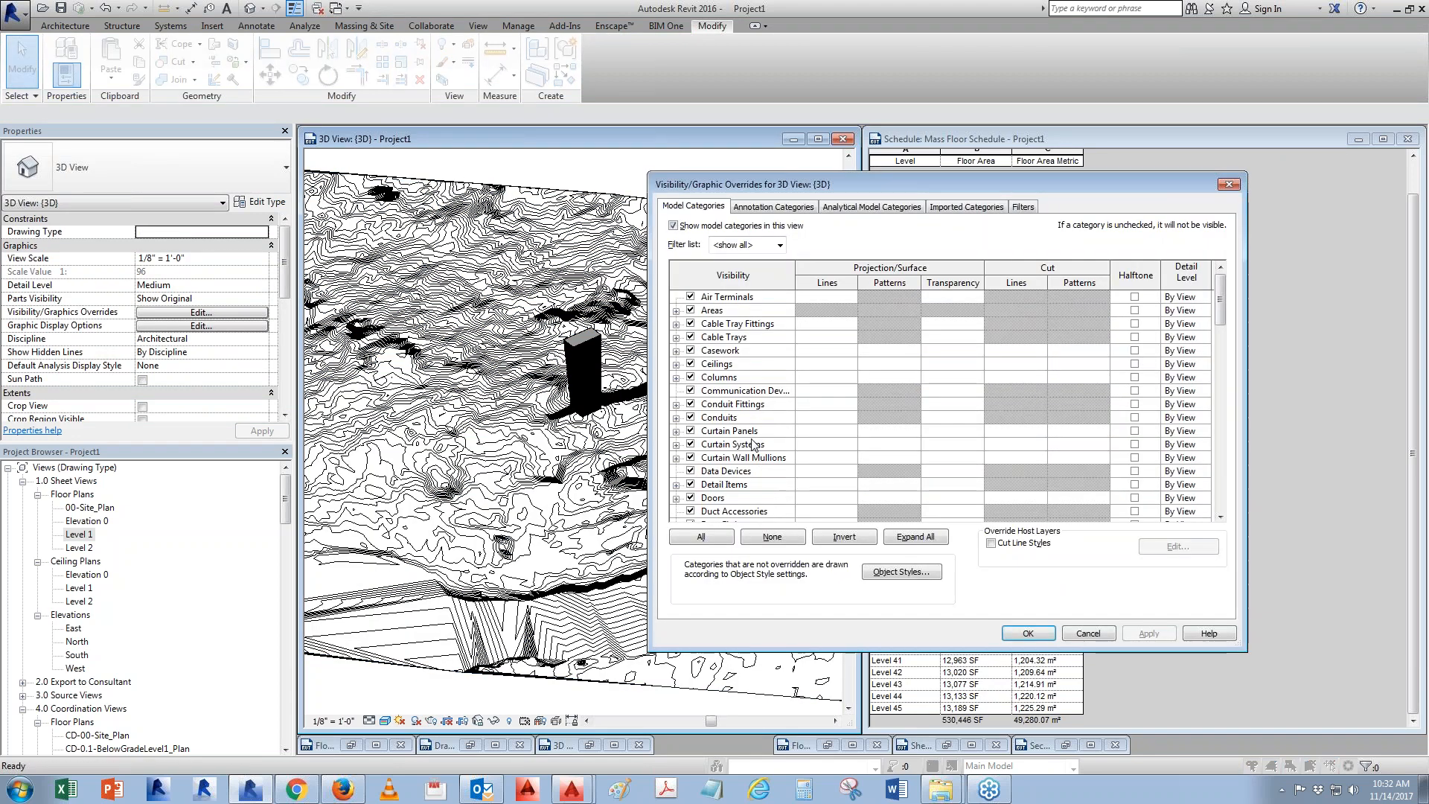
{"action": "key", "text": "t"}
{"action": "left_click", "coordinate": [676, 471]}
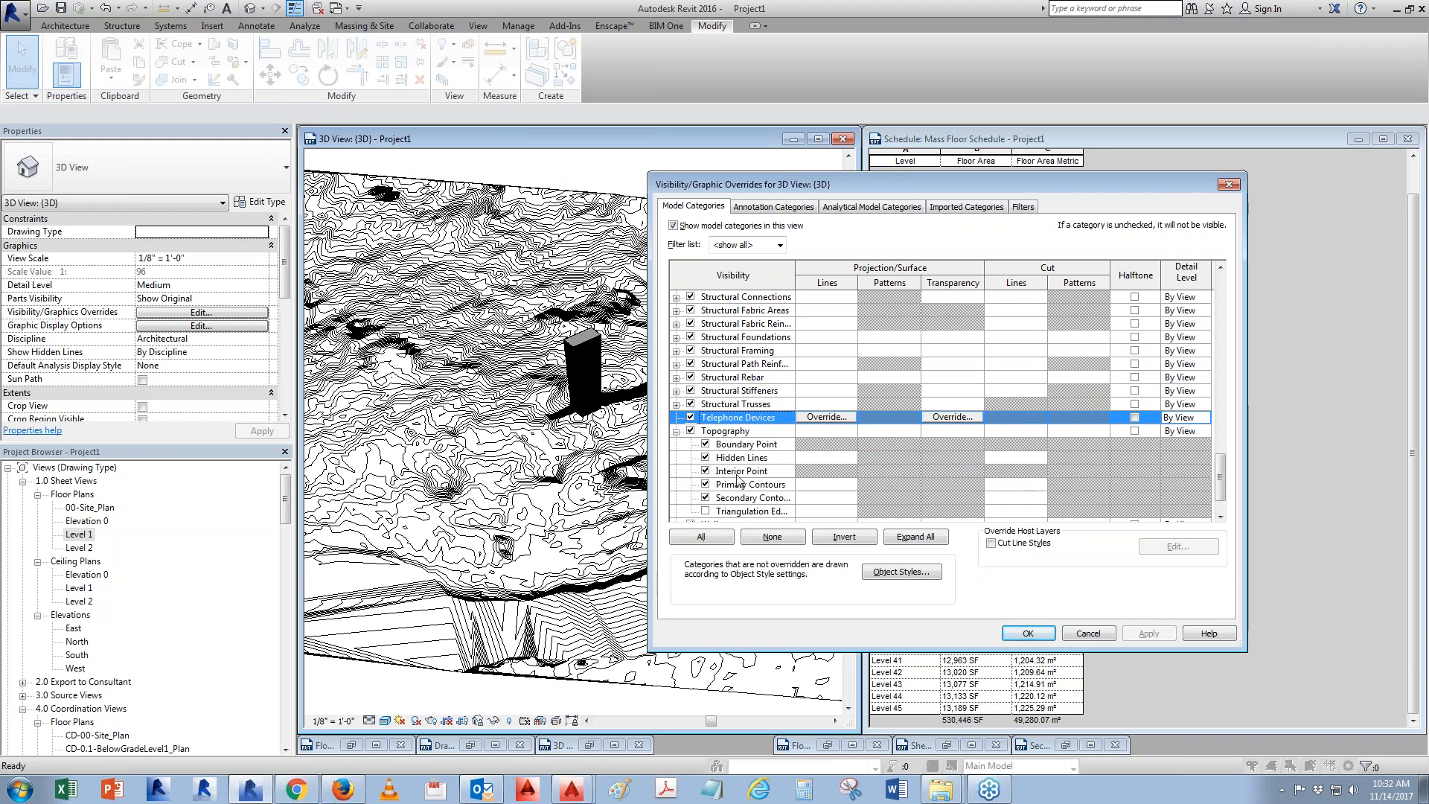
{"action": "left_click", "coordinate": [706, 498]}
{"action": "left_click", "coordinate": [706, 485]}
{"action": "left_click", "coordinate": [1027, 633]}
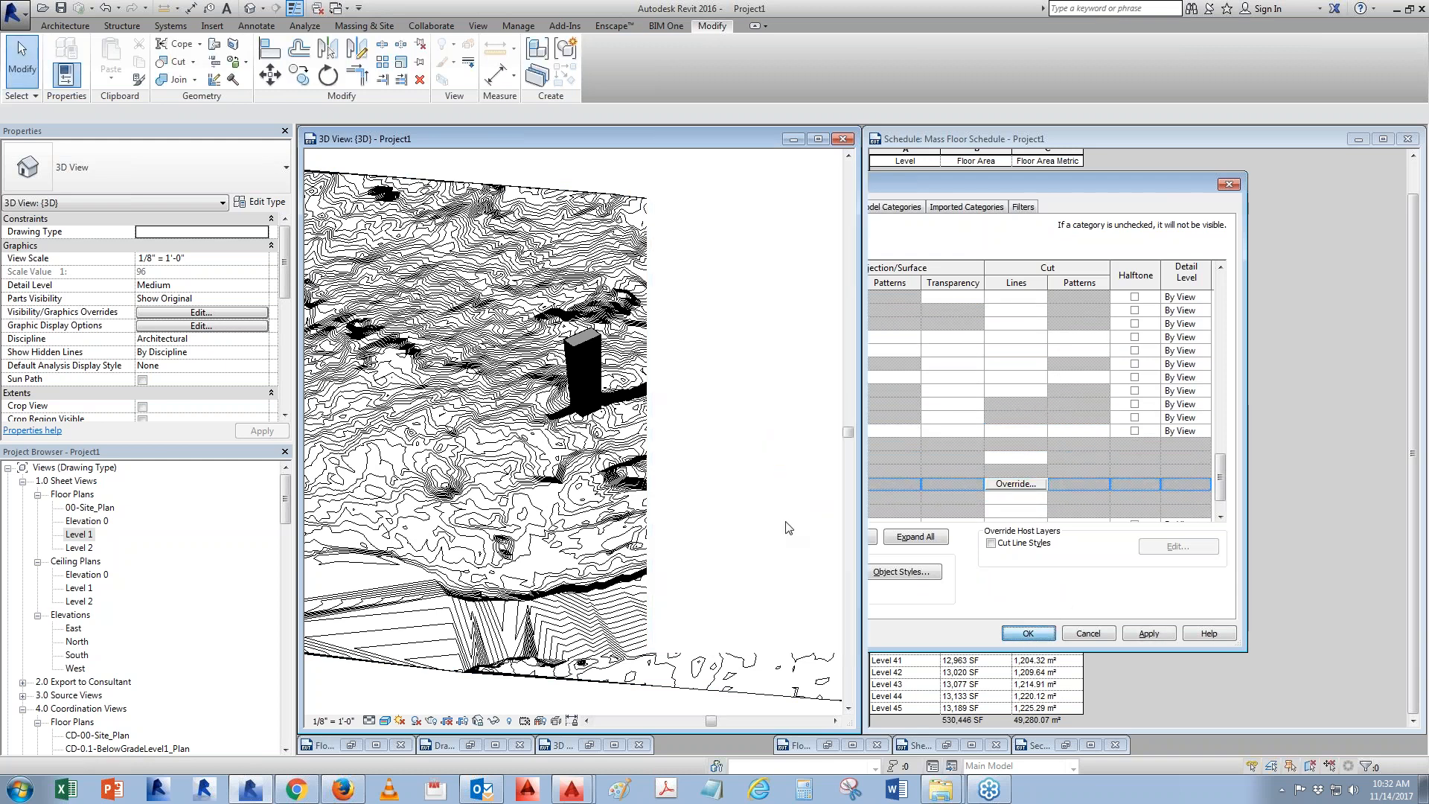
Select the topography surface and set its Topo Map material's shading color to white, RGB 255 255 255
{"action": "middle_click_drag", "start_coordinate": [604, 543], "coordinate": [697, 583]}
{"action": "left_click", "coordinate": [698, 582]}
{"action": "scroll", "coordinate": [736, 569], "scroll_direction": "up", "scroll_amount": 4}
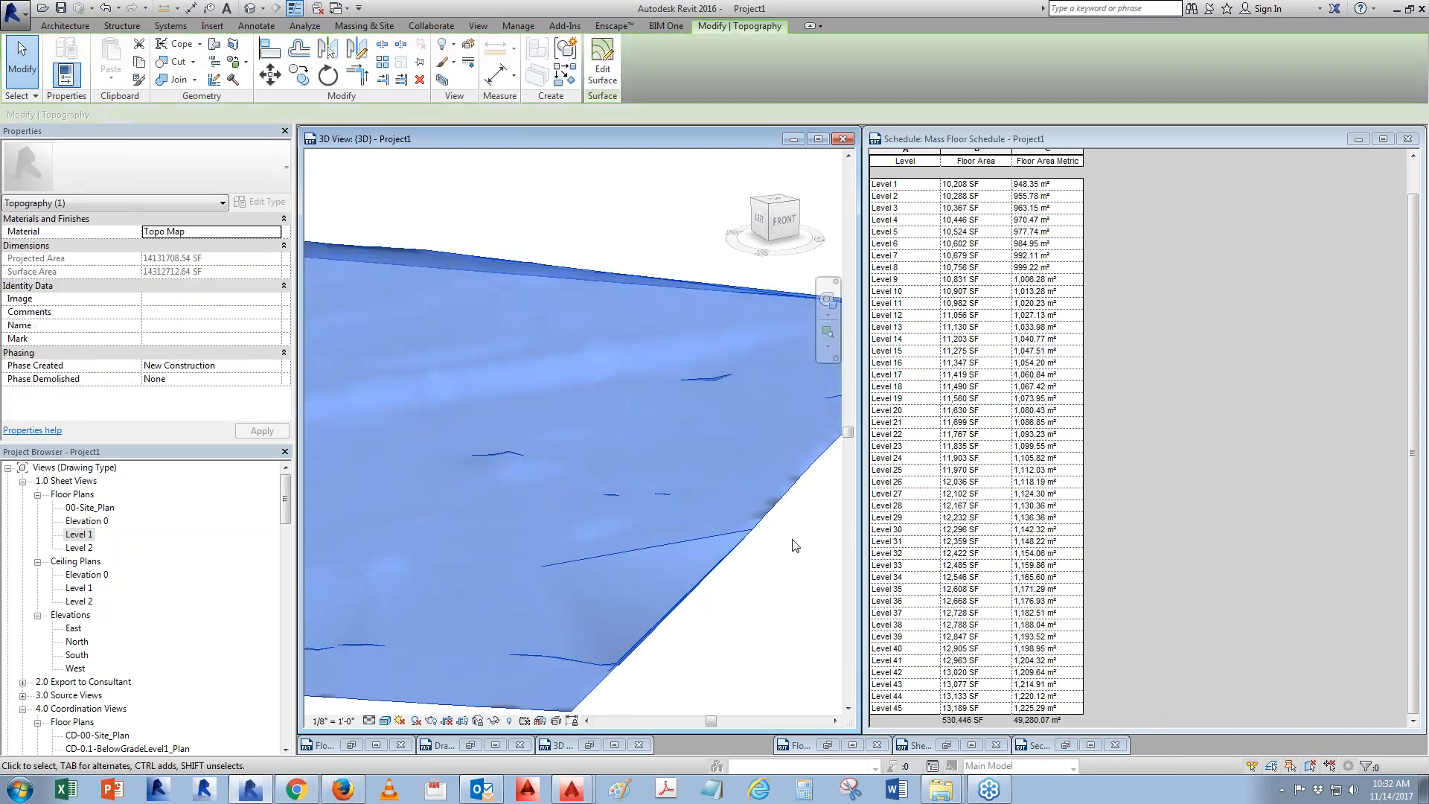
{"action": "scroll", "coordinate": [763, 497], "scroll_direction": "down", "scroll_amount": 5}
{"action": "middle_click_drag", "start_coordinate": [763, 499], "coordinate": [670, 516], "text": "shift"}
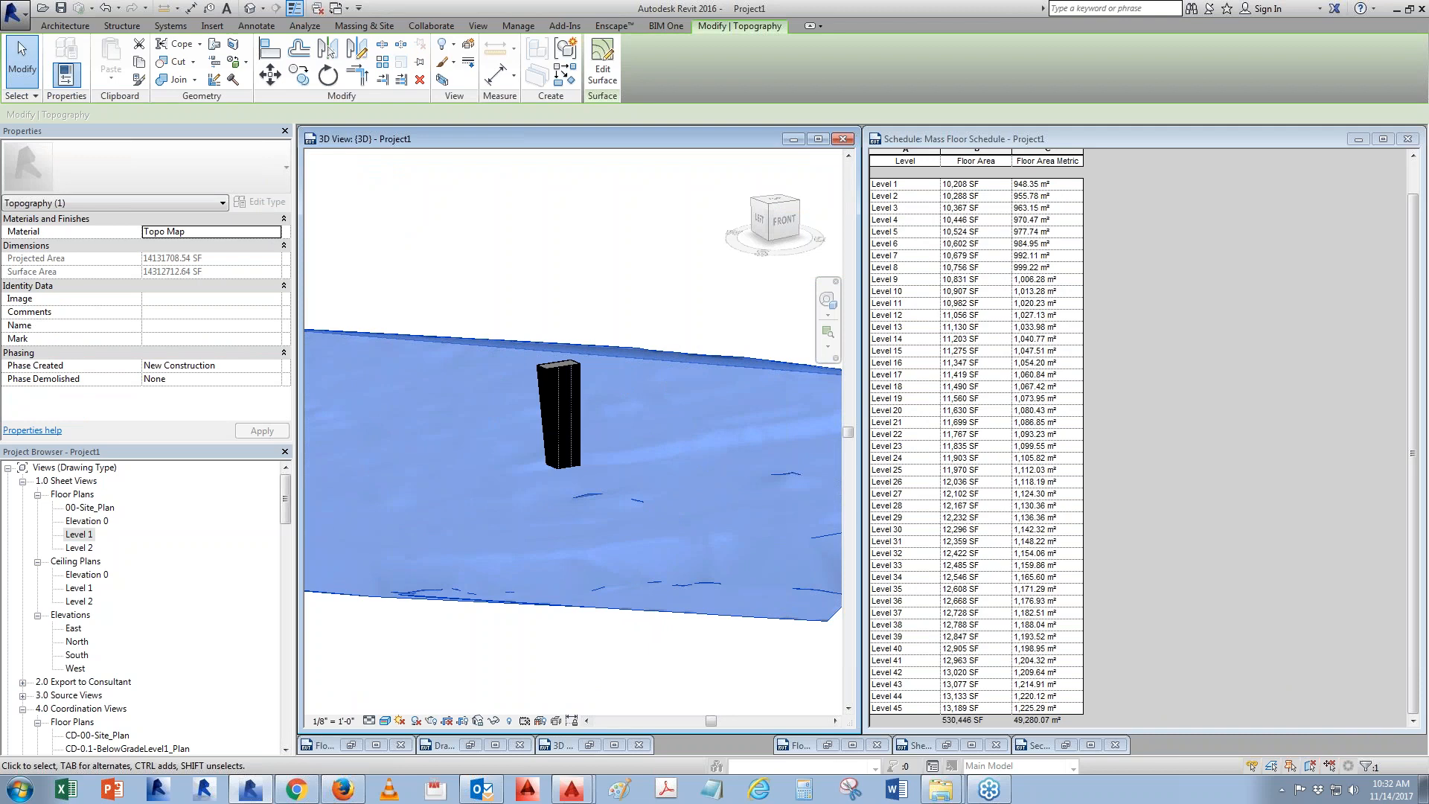
{"action": "left_click", "coordinate": [268, 232]}
{"action": "left_click", "coordinate": [275, 232]}
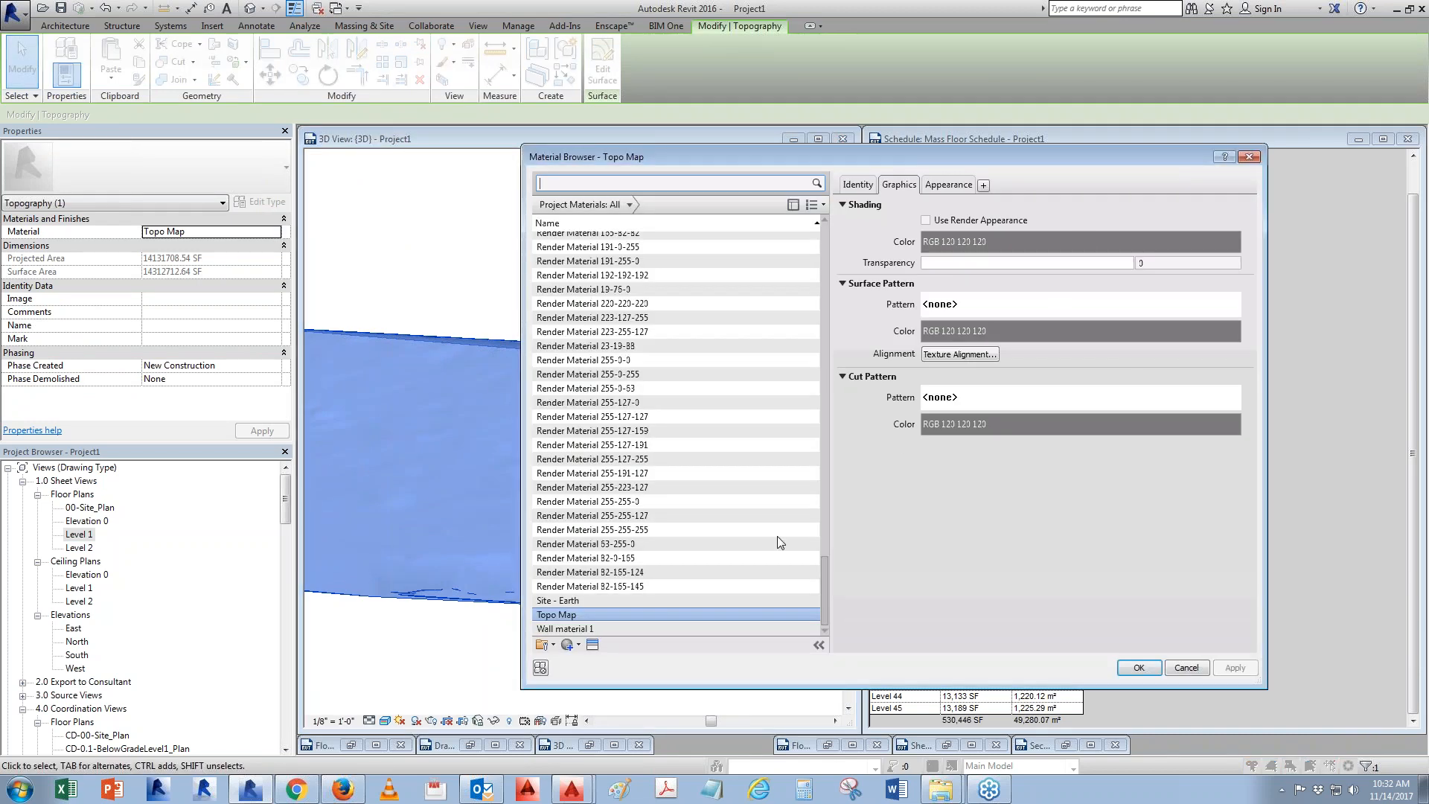
{"action": "left_click", "coordinate": [966, 241]}
{"action": "left_click", "coordinate": [874, 394]}
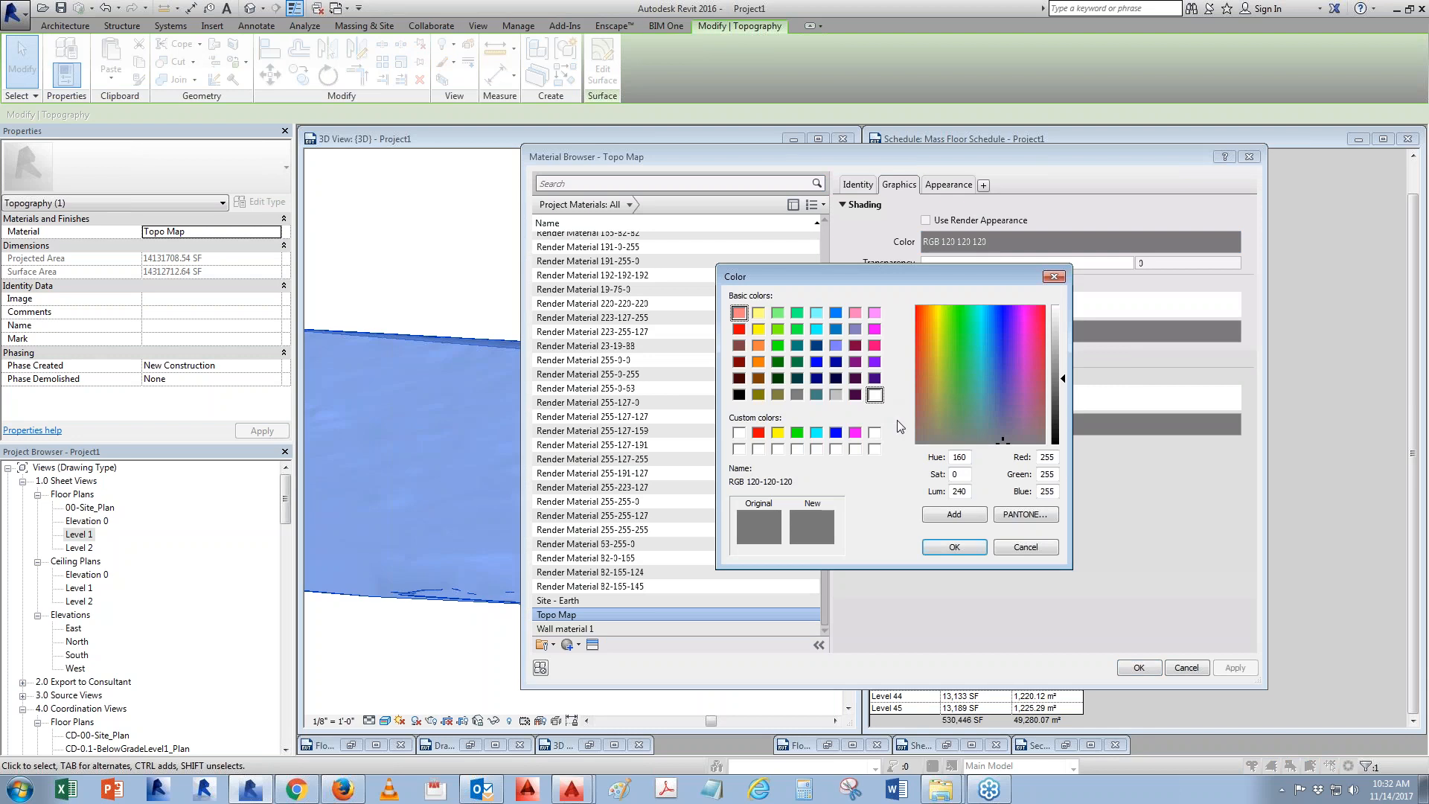
{"action": "left_click", "coordinate": [943, 547]}
Reopen the Topo Map material's appearance image for editing and set its horizontal and vertical repeat to Tile
{"action": "left_click", "coordinate": [948, 184]}
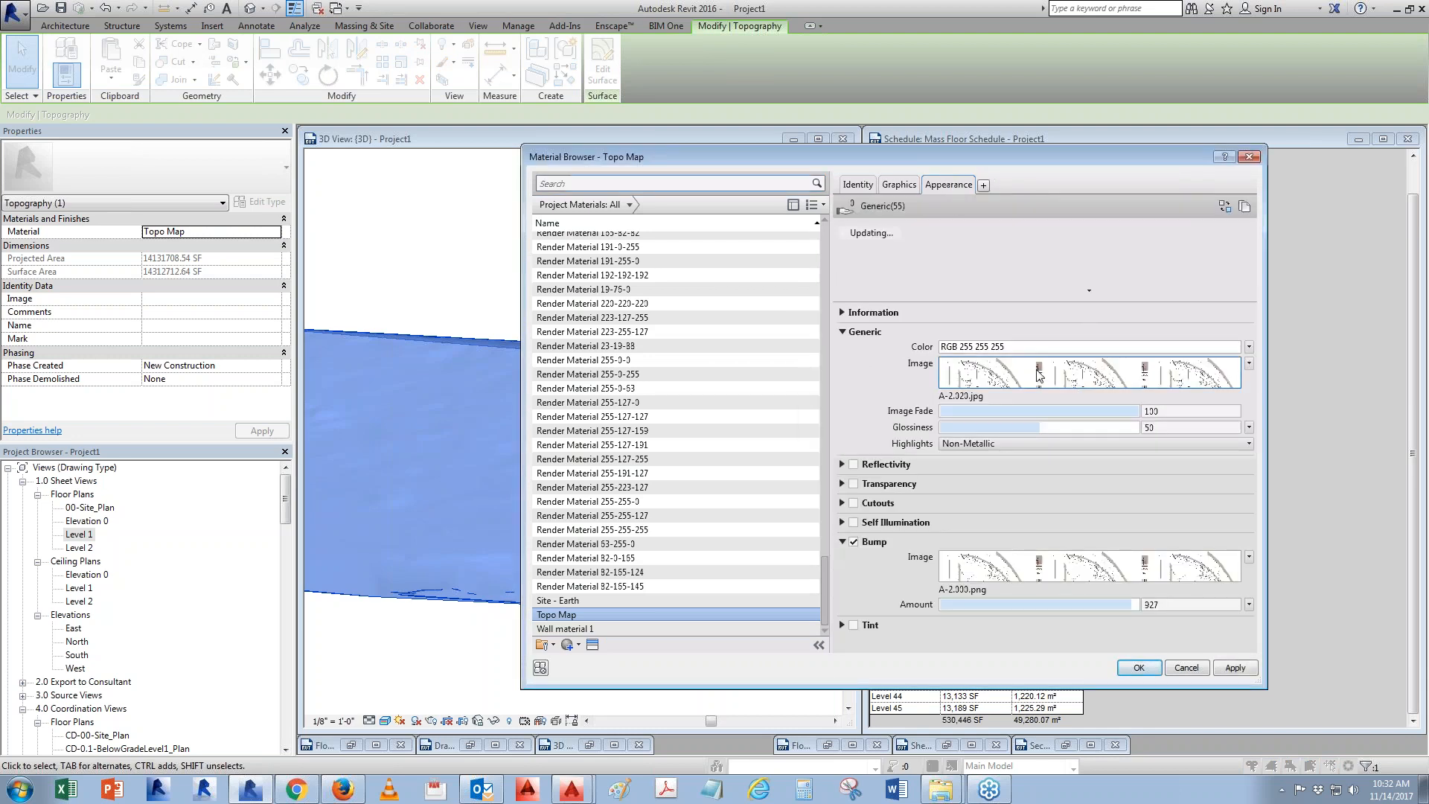
{"action": "left_click", "coordinate": [1039, 374]}
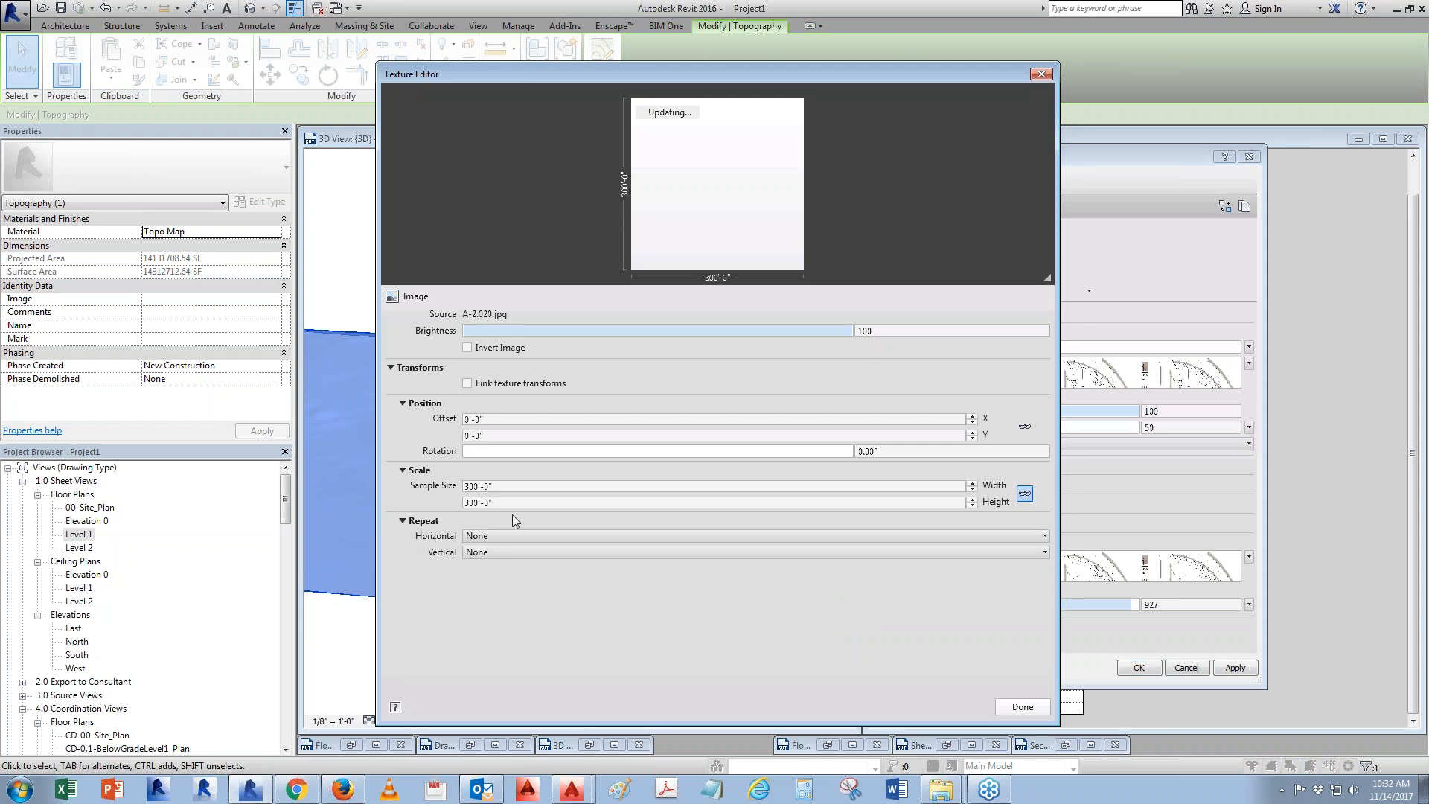
{"action": "left_click", "coordinate": [501, 535]}
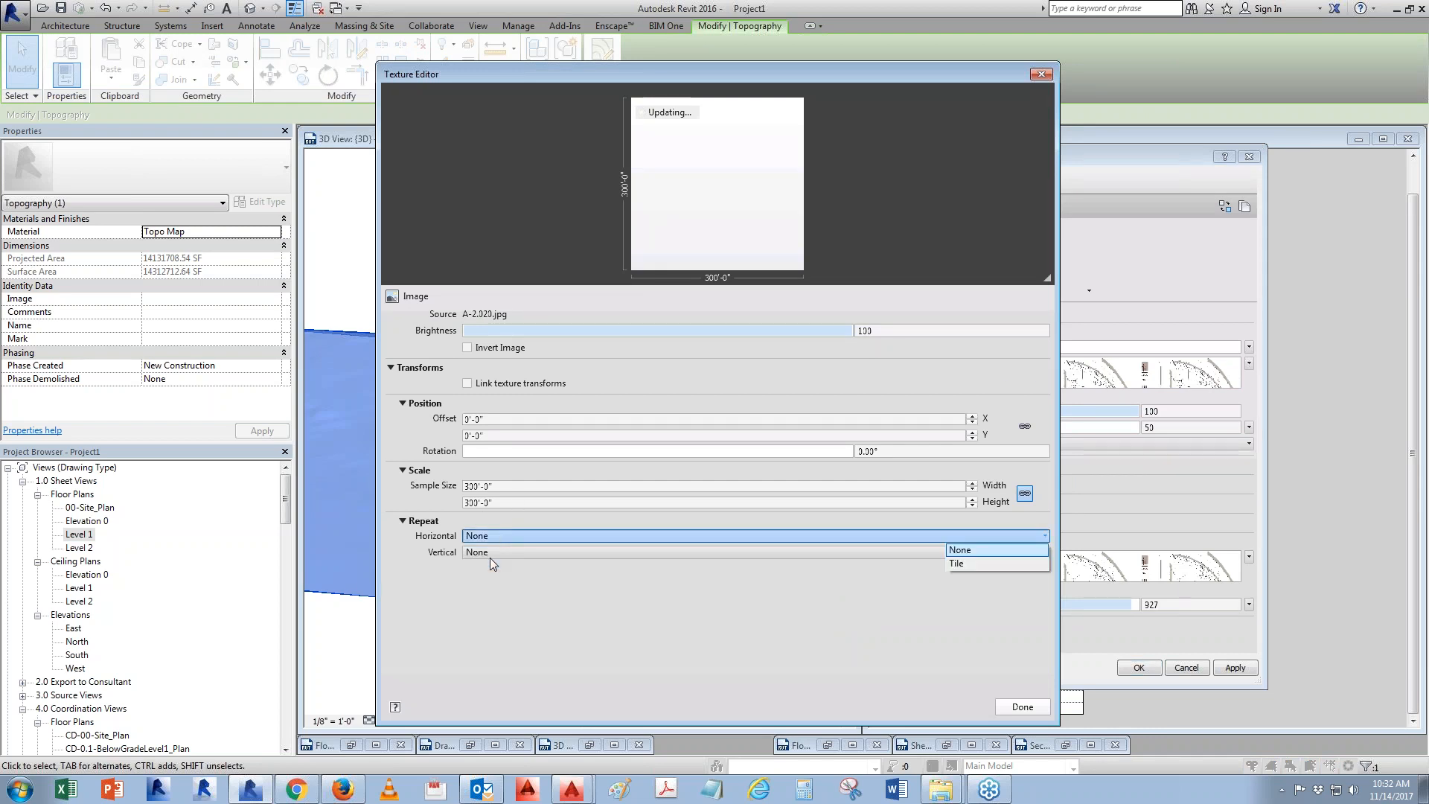
{"action": "left_click", "coordinate": [956, 563]}
{"action": "left_click", "coordinate": [941, 552]}
{"action": "left_click", "coordinate": [966, 579]}
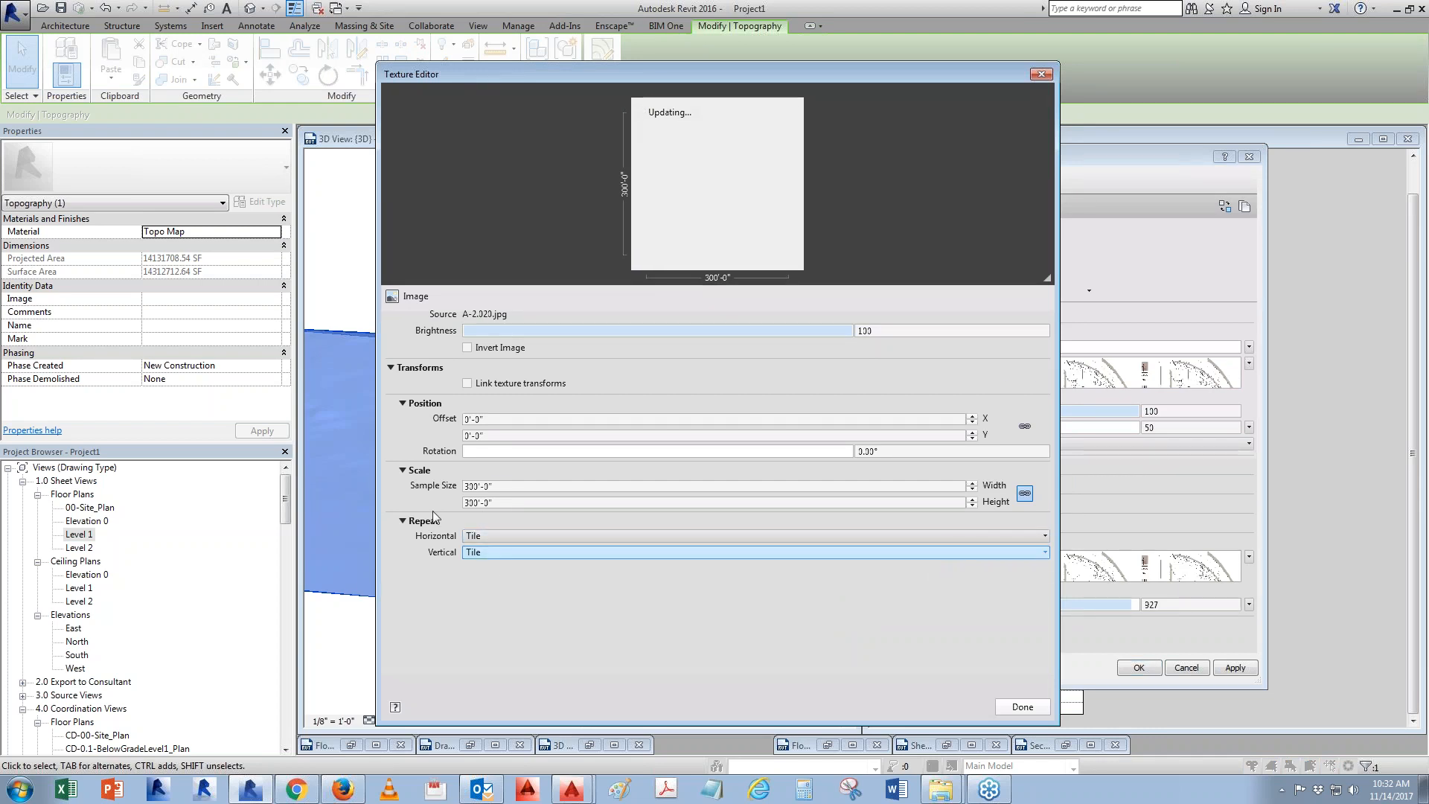
Set the appearance image's sample size to 200' in width and height, turn on Invert Image and finish the texture edit
{"action": "double_click", "coordinate": [504, 486]}
{"action": "type", "text": "200"}
{"action": "key", "text": "Tab"}
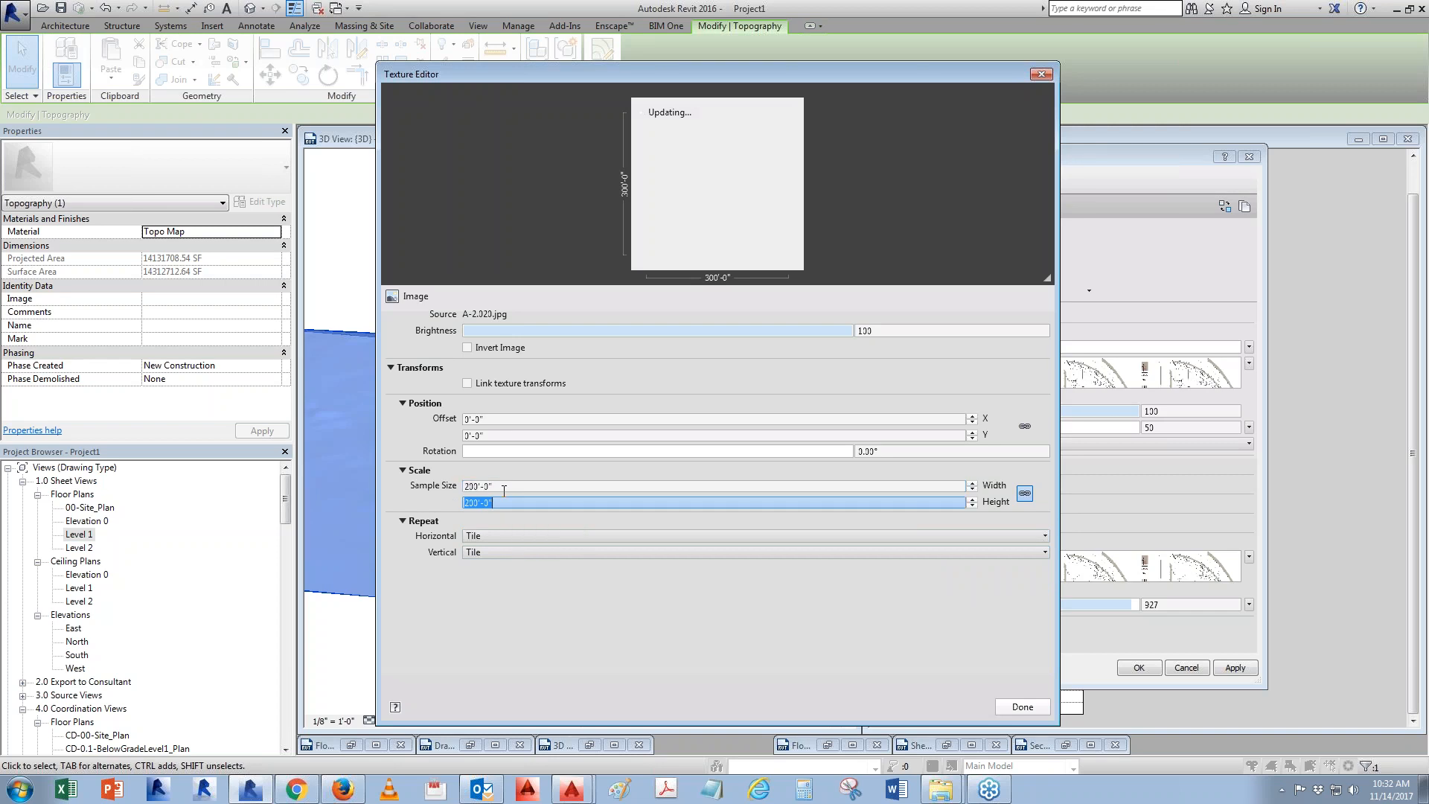
{"action": "type", "text": "200'"}
{"action": "left_click", "coordinate": [467, 348]}
{"action": "left_click", "coordinate": [1038, 712]}
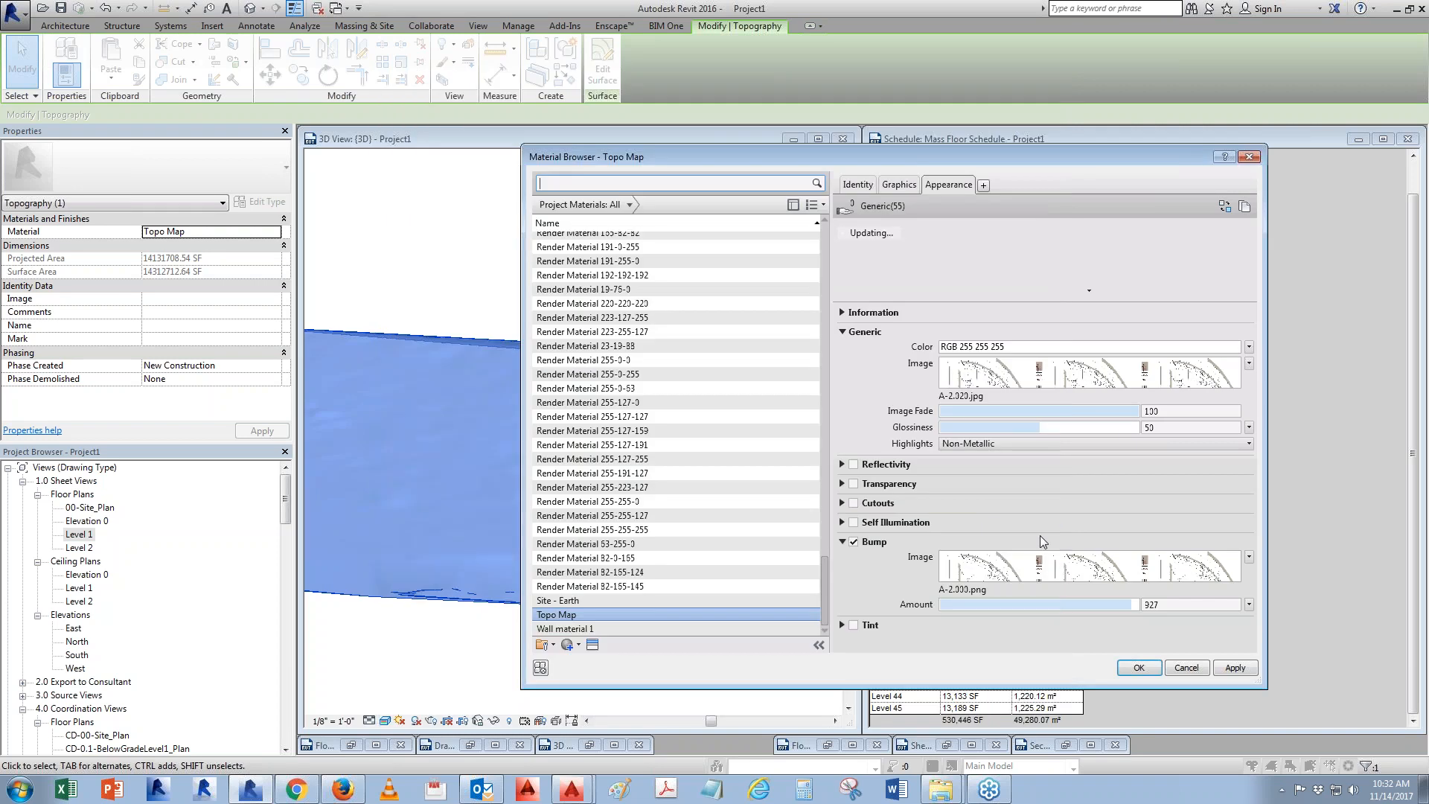
Set the Topo Map bump image's sample size to 200', tile it horizontally and vertically, and accept the material changes
{"action": "left_click", "coordinate": [1042, 577]}
{"action": "type", "text": "200'"}
{"action": "key", "text": "Tab"}
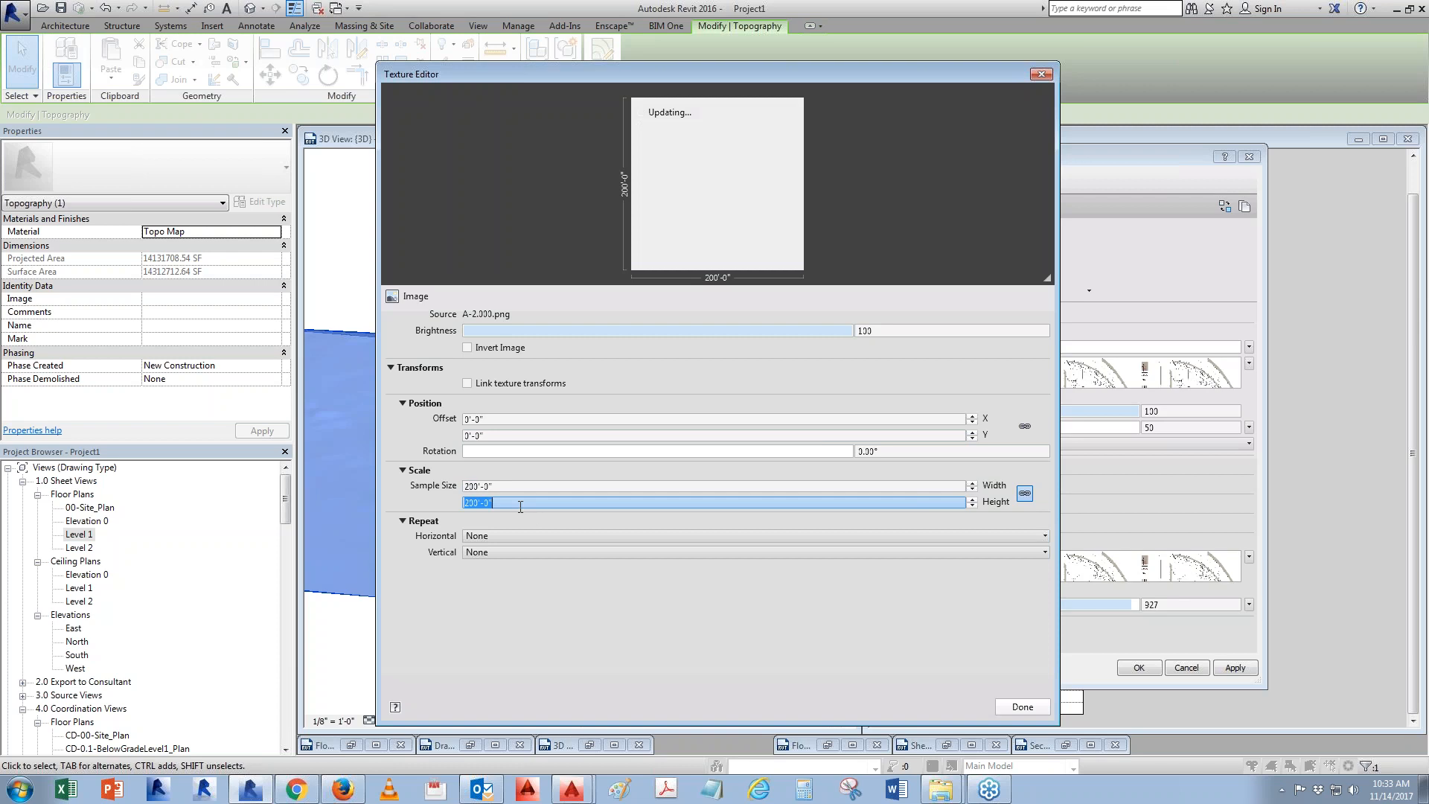
{"action": "left_click", "coordinate": [507, 536]}
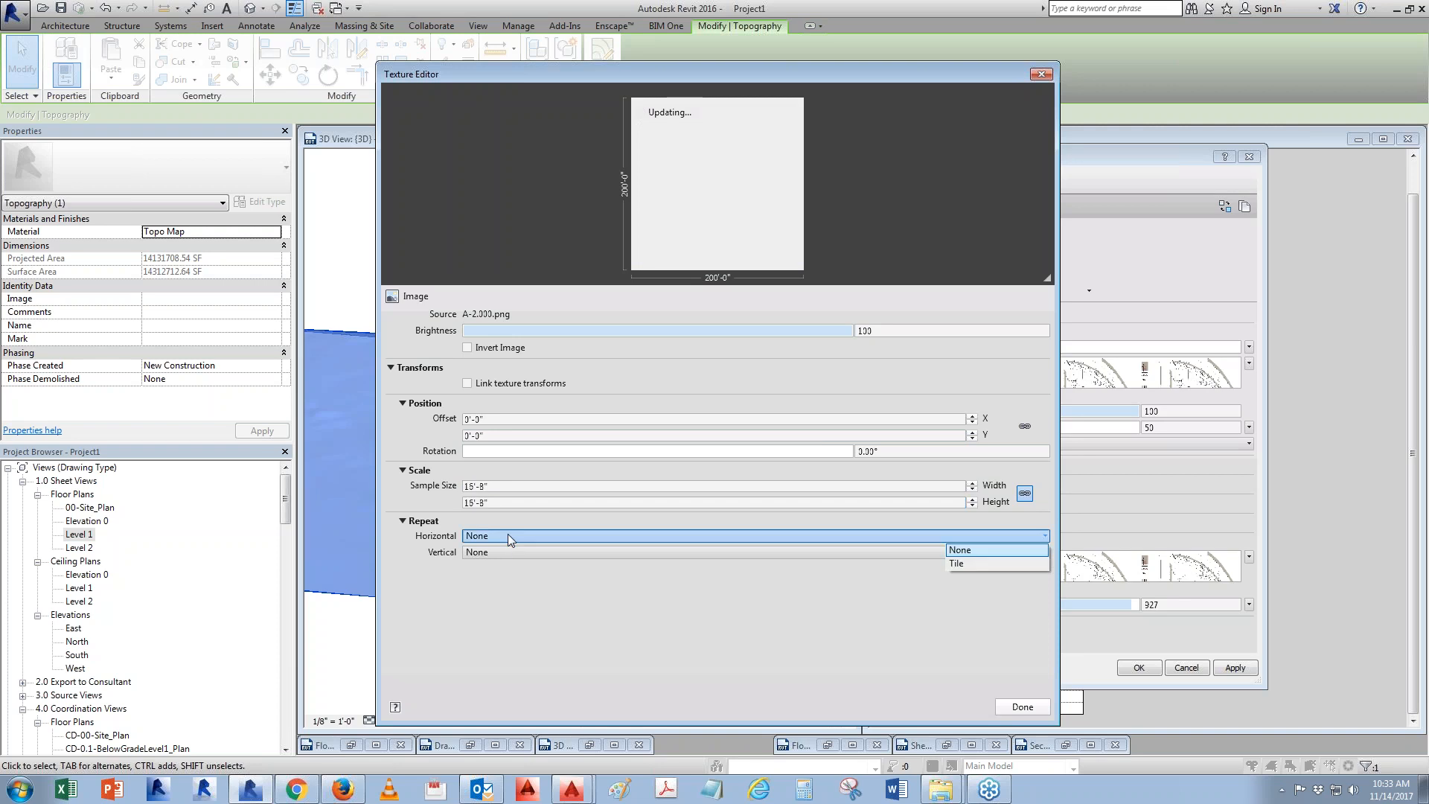
{"action": "left_click", "coordinate": [972, 564]}
{"action": "left_click", "coordinate": [973, 556]}
{"action": "left_click", "coordinate": [968, 579]}
{"action": "left_click", "coordinate": [1023, 706]}
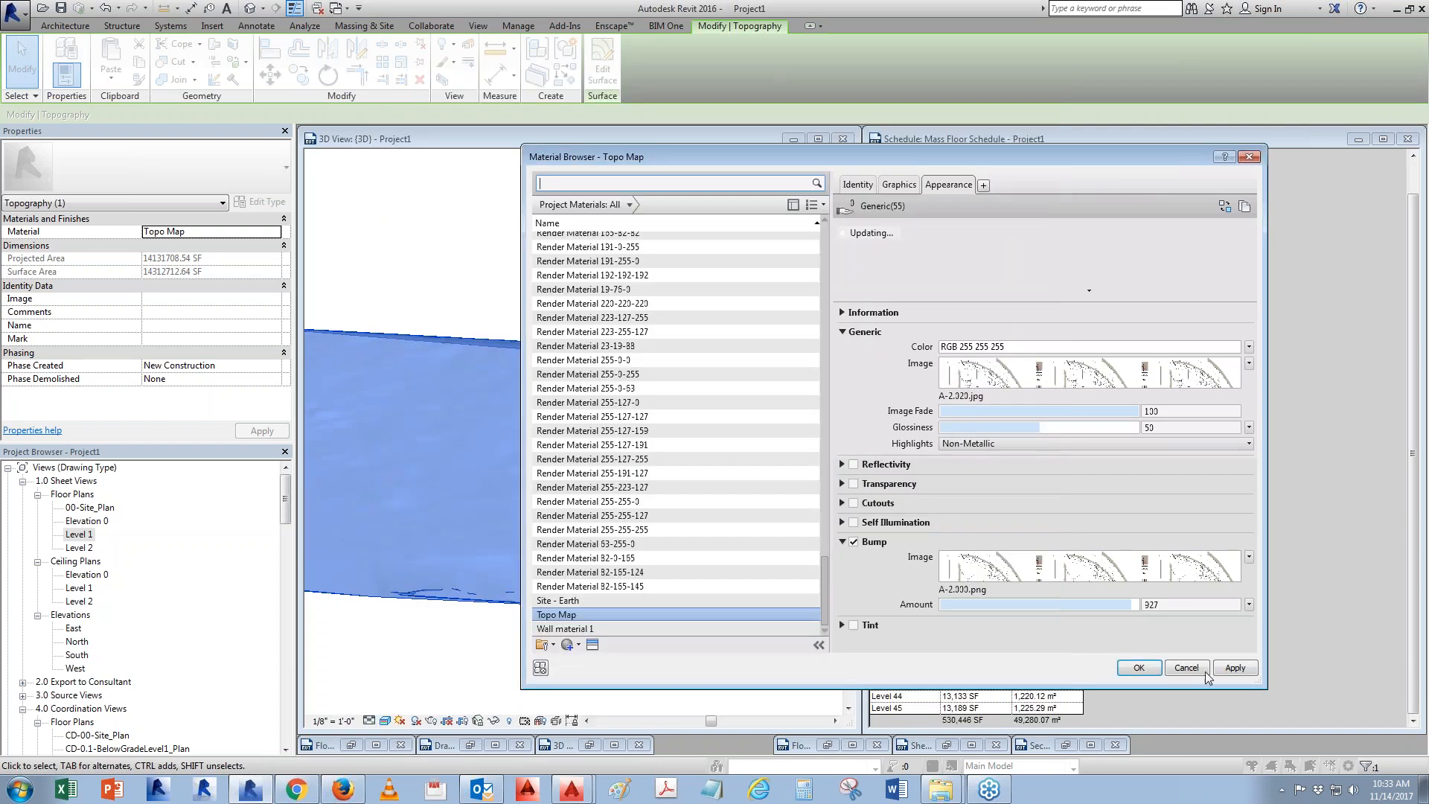
{"action": "left_click", "coordinate": [1127, 666]}
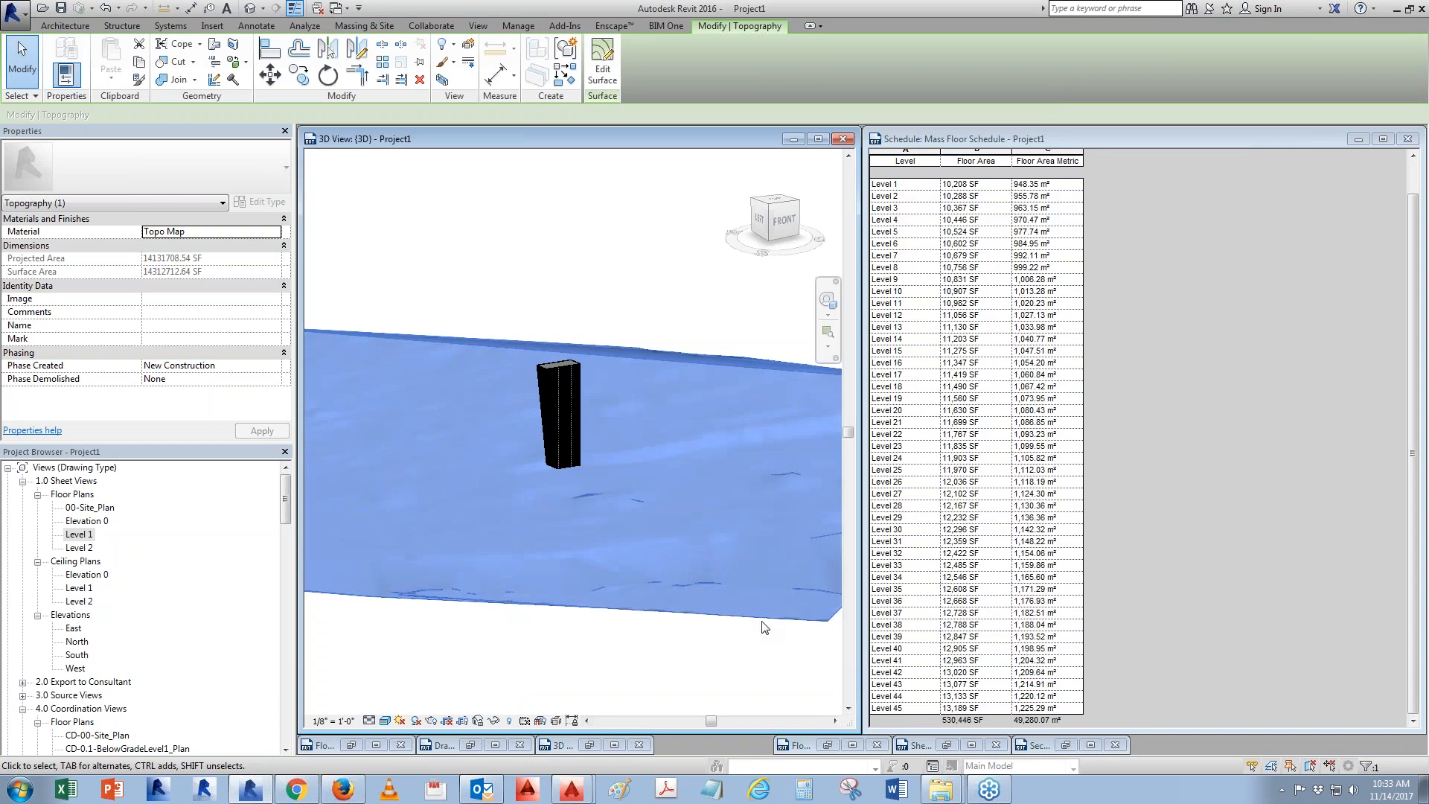
{"action": "left_click", "coordinate": [702, 649]}
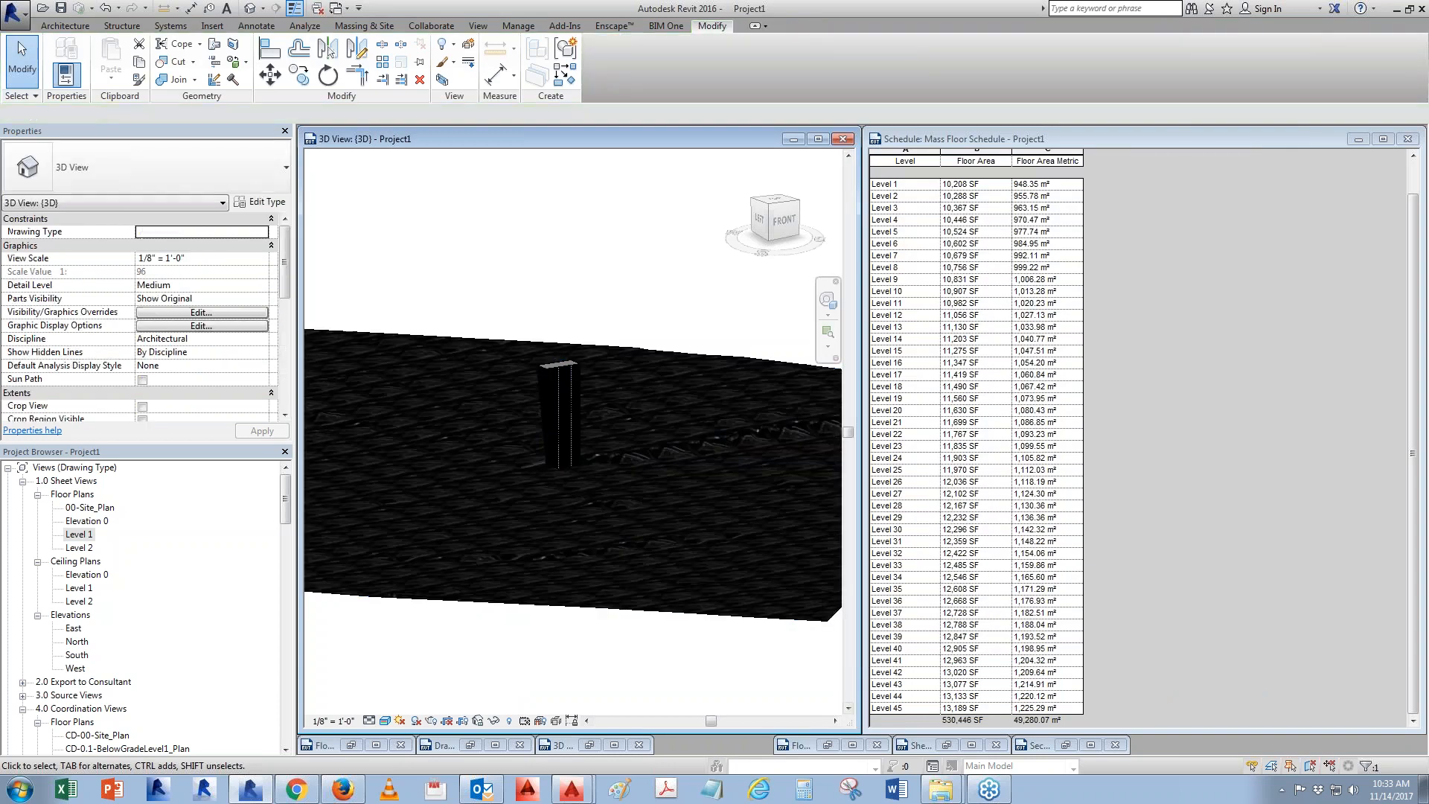
Reopen the topography's Topo Map appearance image, turn off Invert Image, and accept the texture and material edits
{"action": "scroll", "coordinate": [627, 457], "scroll_direction": "up", "scroll_amount": 6}
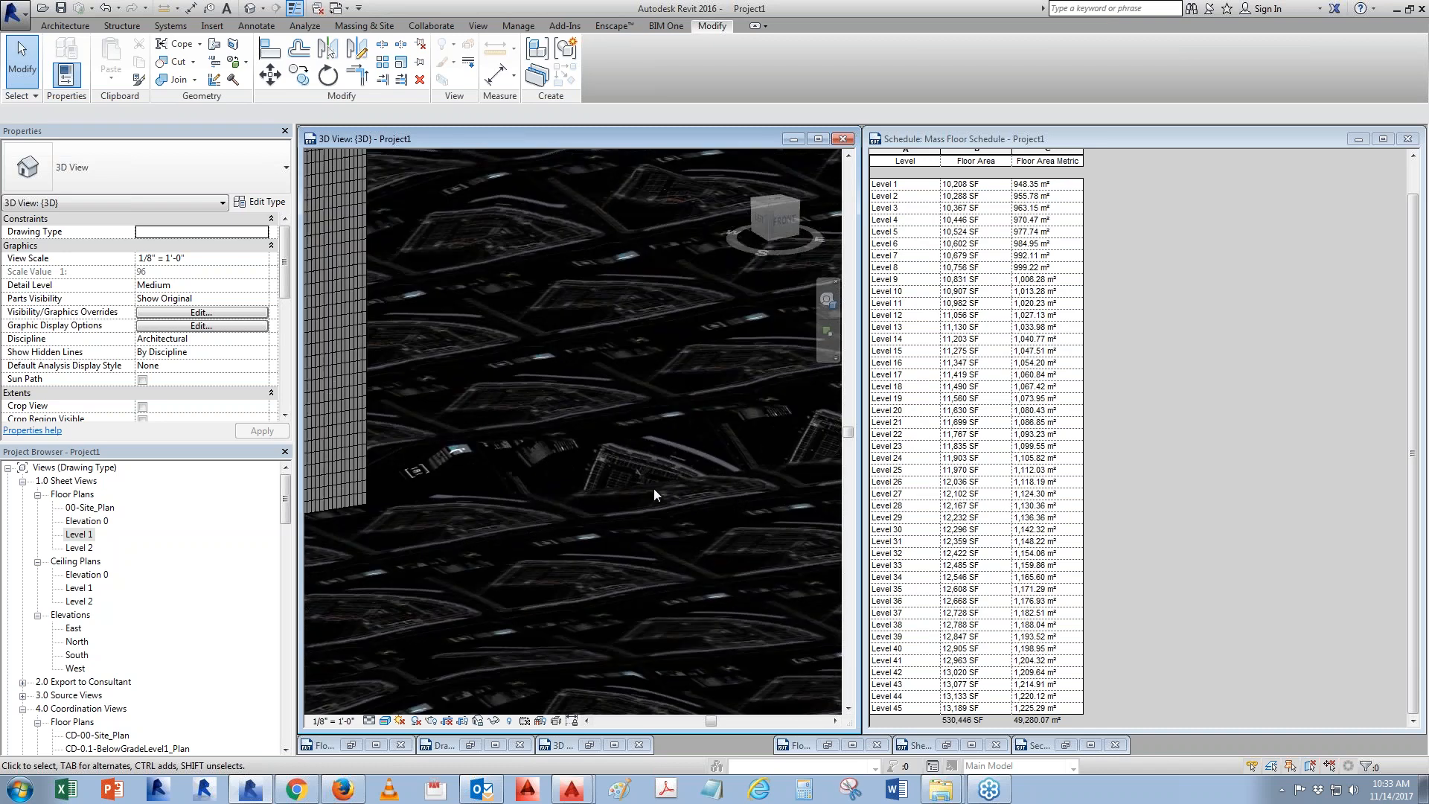
{"action": "middle_click_drag", "start_coordinate": [672, 539], "coordinate": [494, 655]}
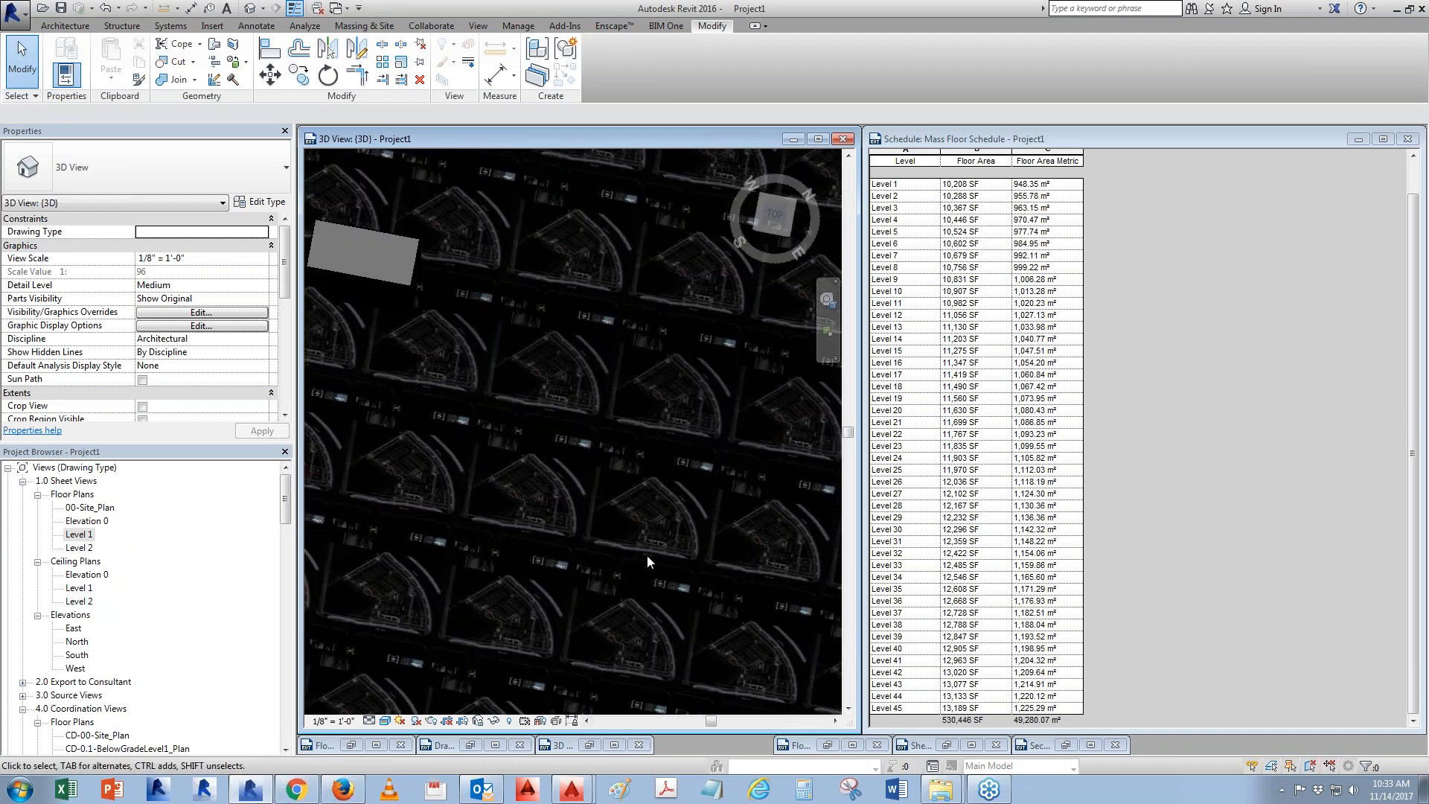
{"action": "scroll", "coordinate": [646, 555], "scroll_direction": "down", "scroll_amount": 4}
{"action": "middle_click_drag", "start_coordinate": [646, 555], "coordinate": [716, 442], "text": "shift"}
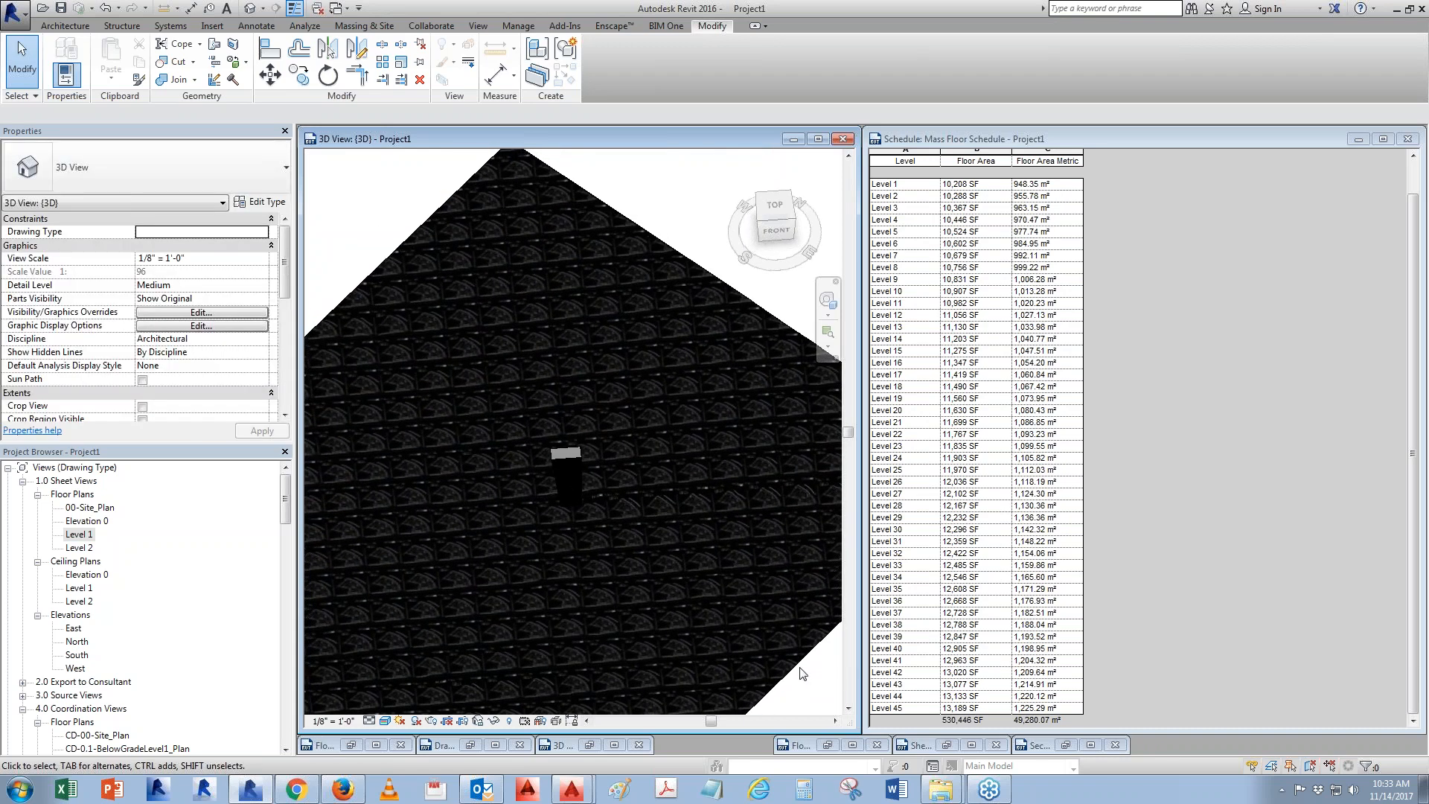
{"action": "left_click", "coordinate": [791, 671]}
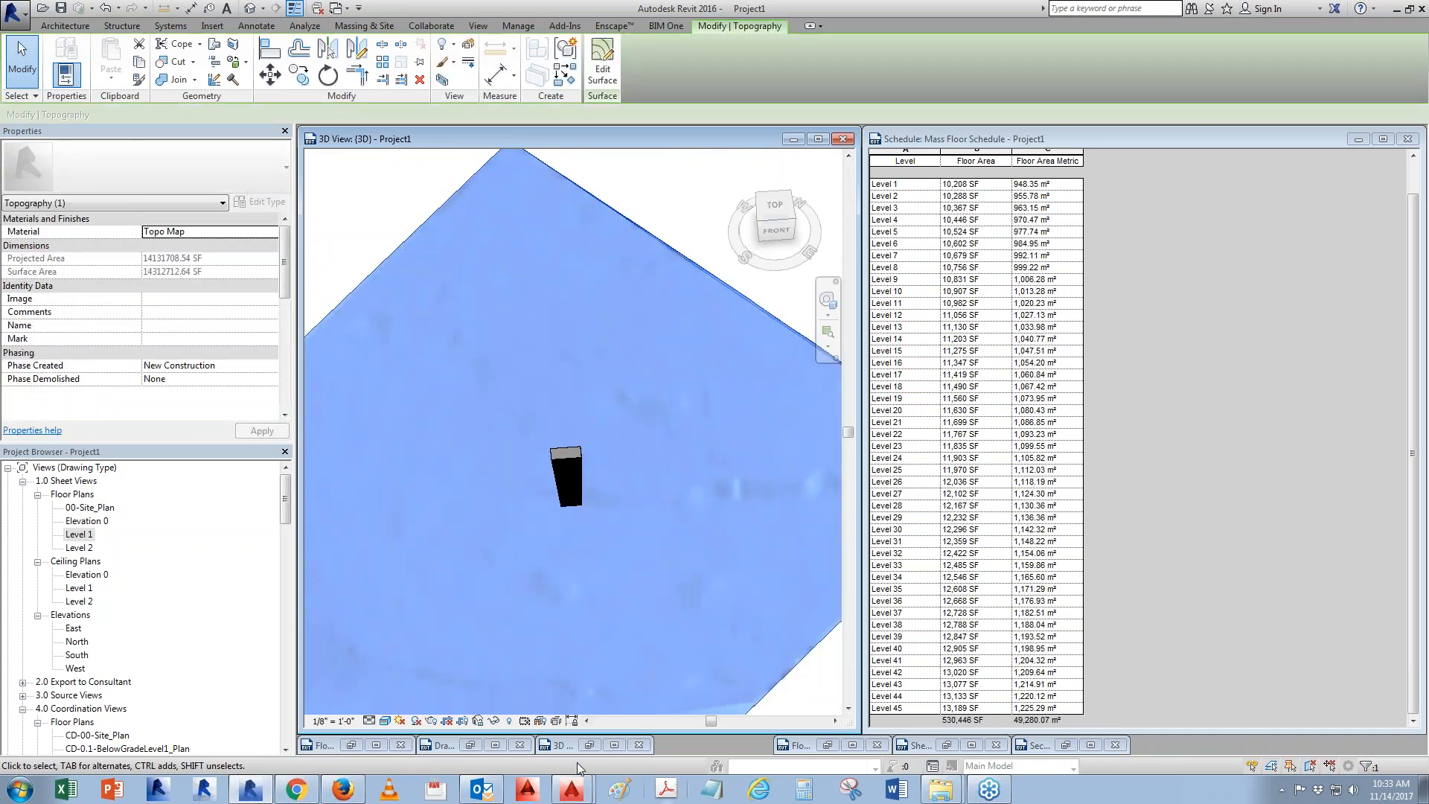
{"action": "left_click", "coordinate": [274, 231]}
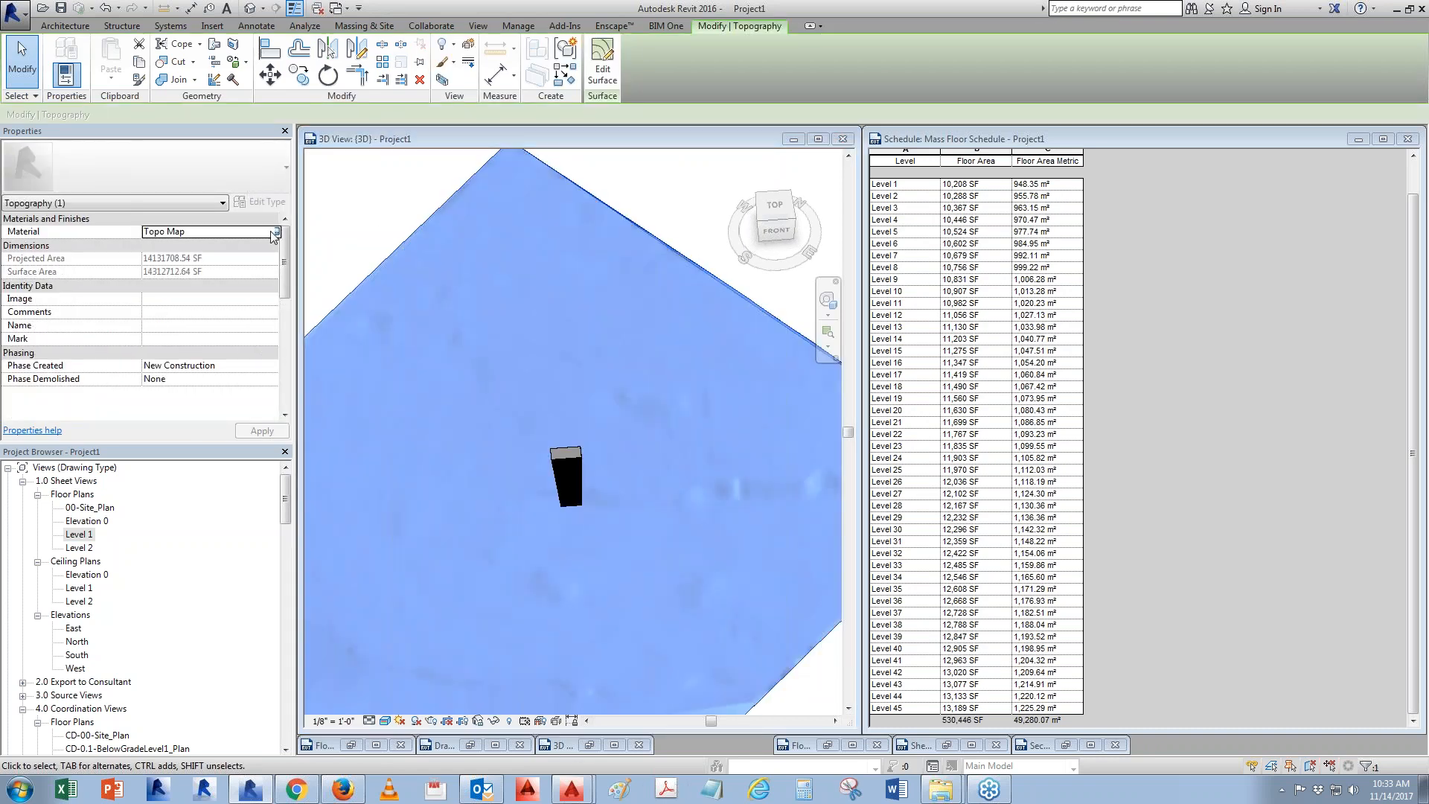
{"action": "left_click", "coordinate": [274, 231]}
{"action": "left_click", "coordinate": [941, 186]}
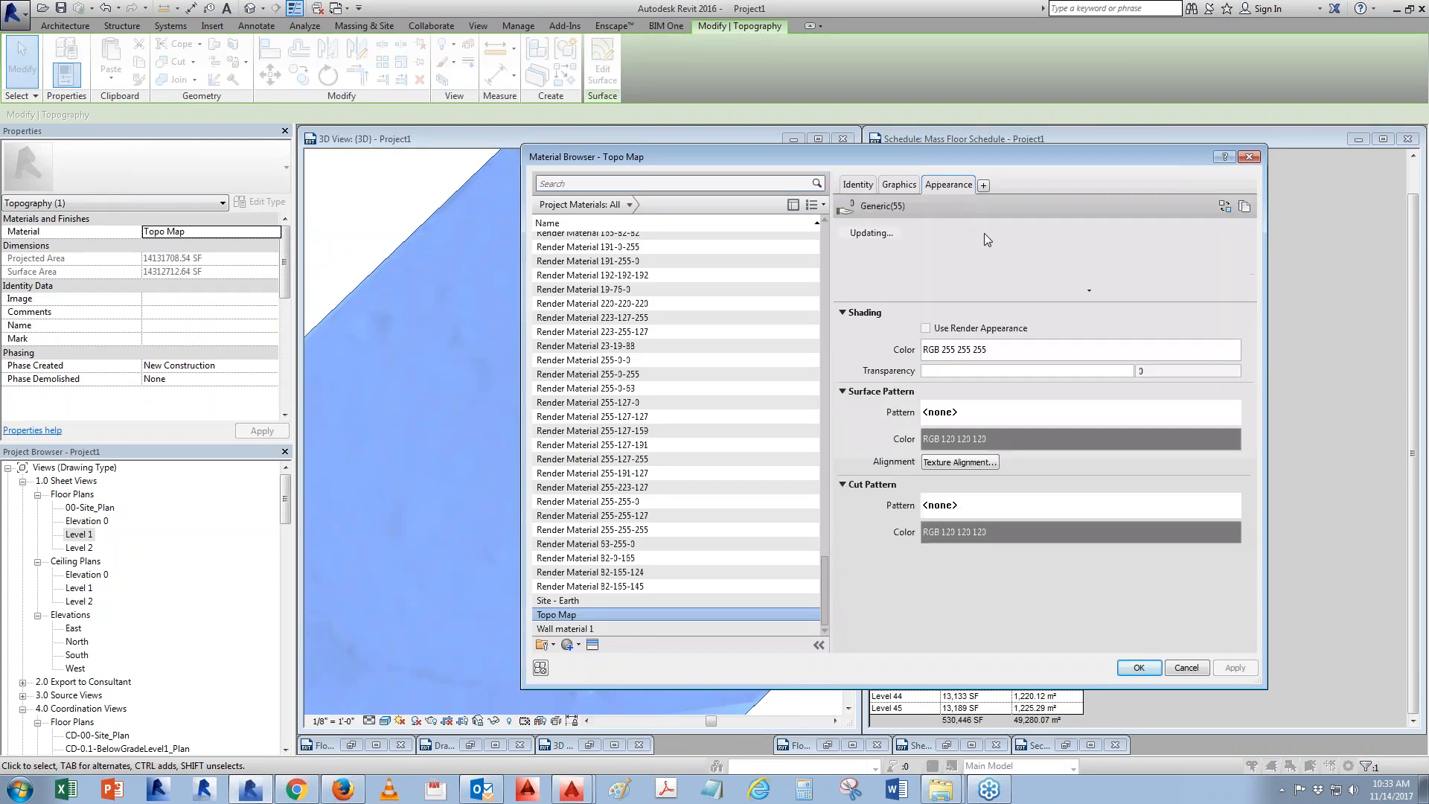
{"action": "left_click", "coordinate": [967, 372]}
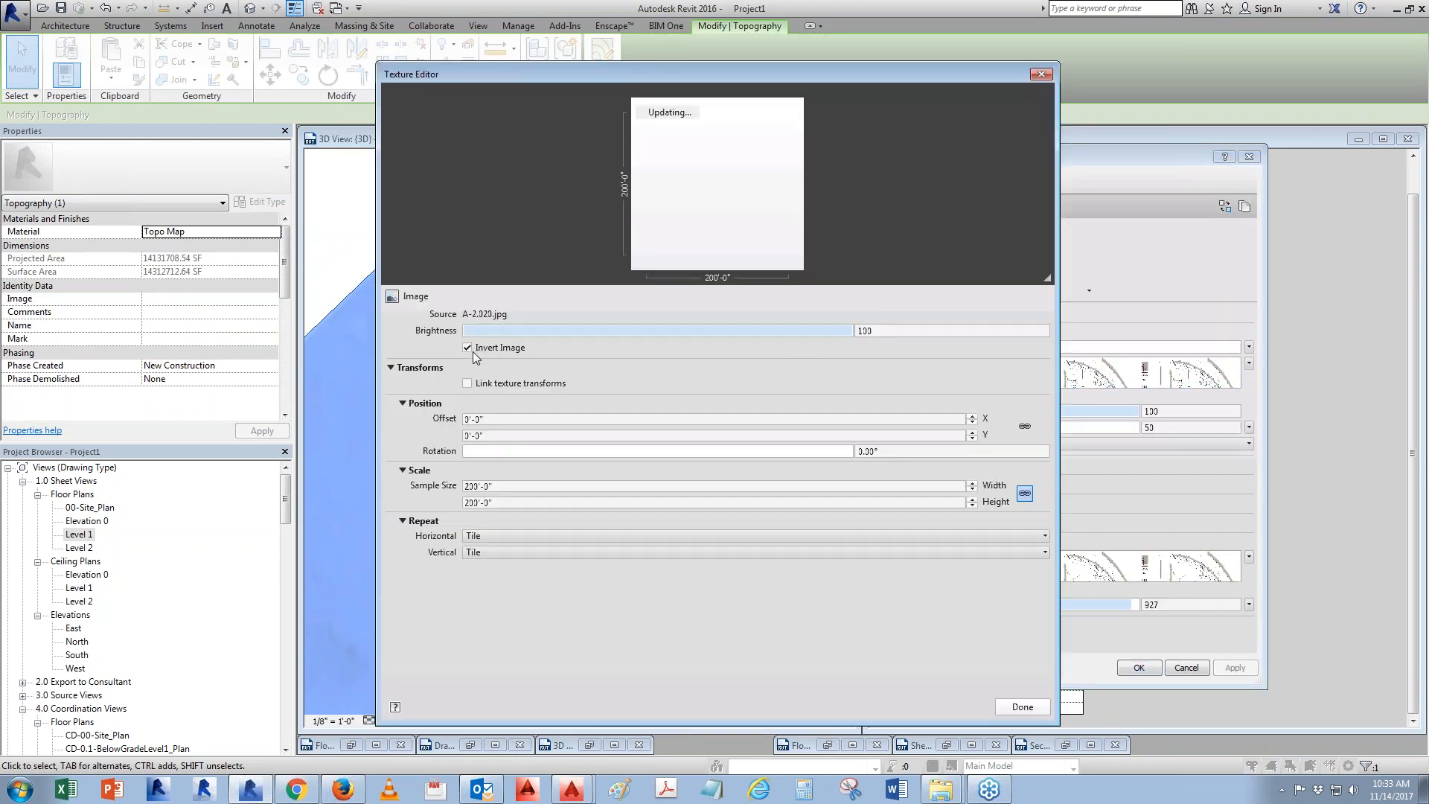
{"action": "left_click", "coordinate": [1018, 708]}
{"action": "left_click", "coordinate": [1139, 669]}
{"action": "left_click", "coordinate": [814, 685]}
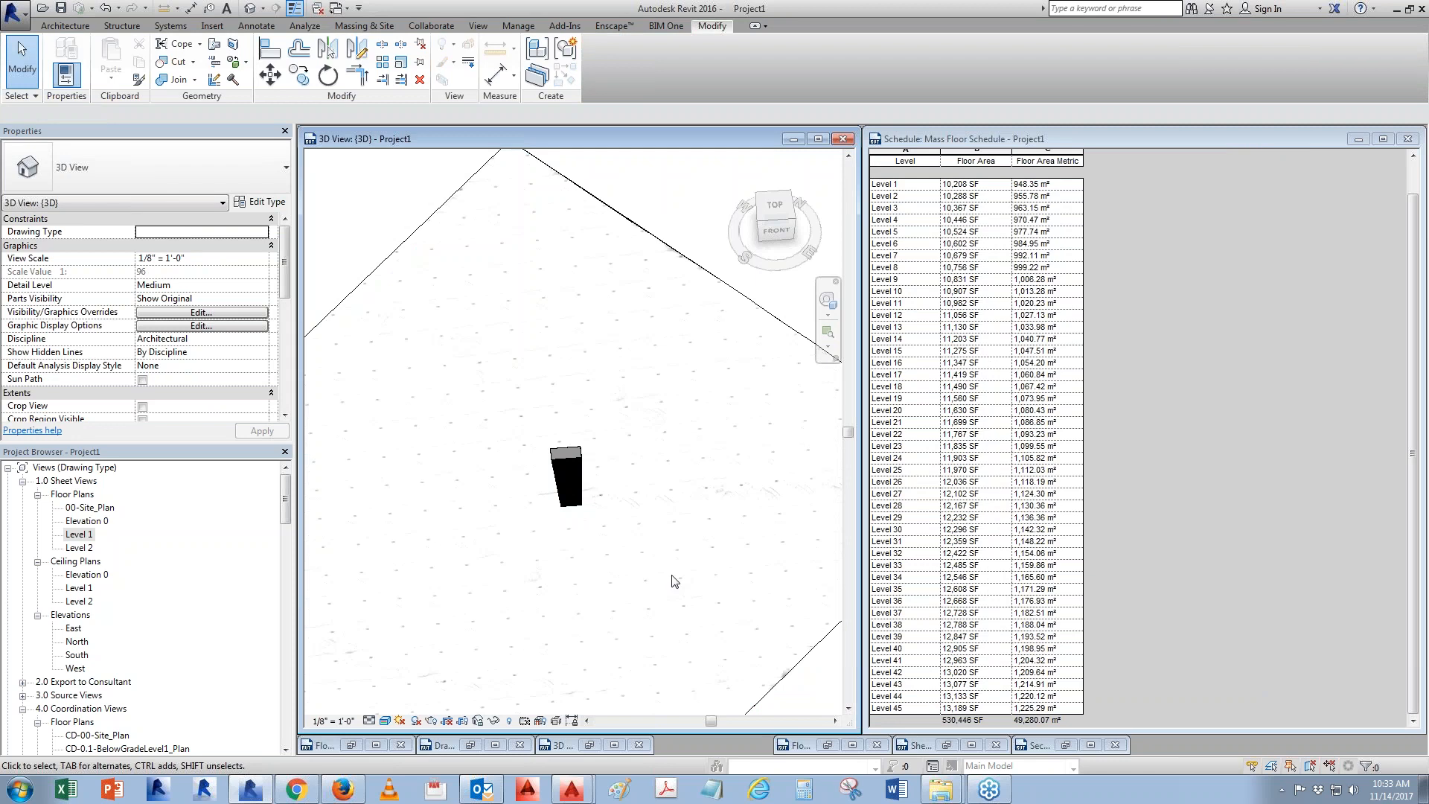
Turn on shadows in the 3D view around the tower base and widen its window beside the Mass Floor Schedule
{"action": "scroll", "coordinate": [588, 480], "scroll_direction": "up", "scroll_amount": 5}
{"action": "scroll", "coordinate": [570, 472], "scroll_direction": "up", "scroll_amount": 3}
{"action": "middle_click_drag", "start_coordinate": [631, 652], "coordinate": [708, 474], "text": "shift"}
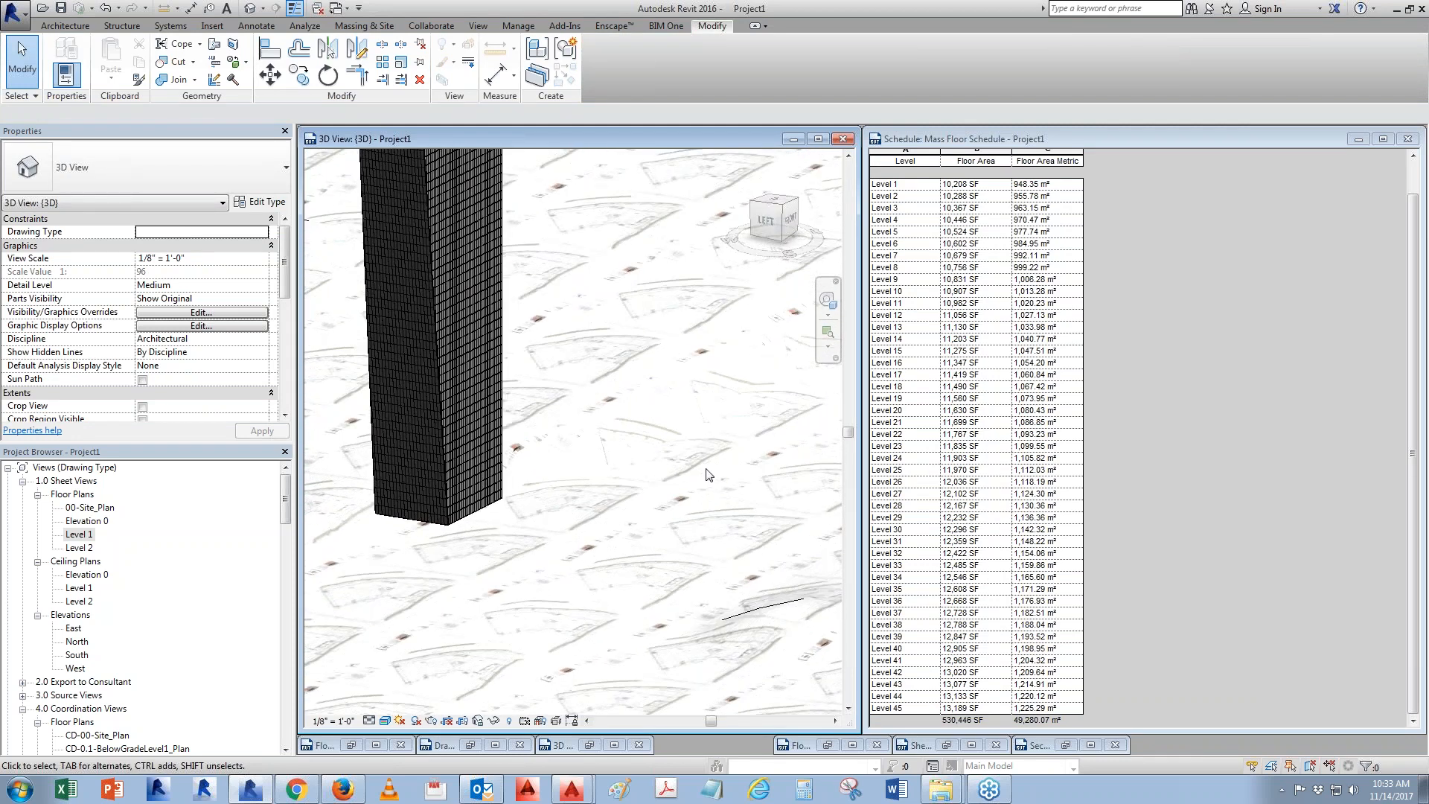
{"action": "middle_click_drag", "start_coordinate": [526, 422], "coordinate": [662, 432]}
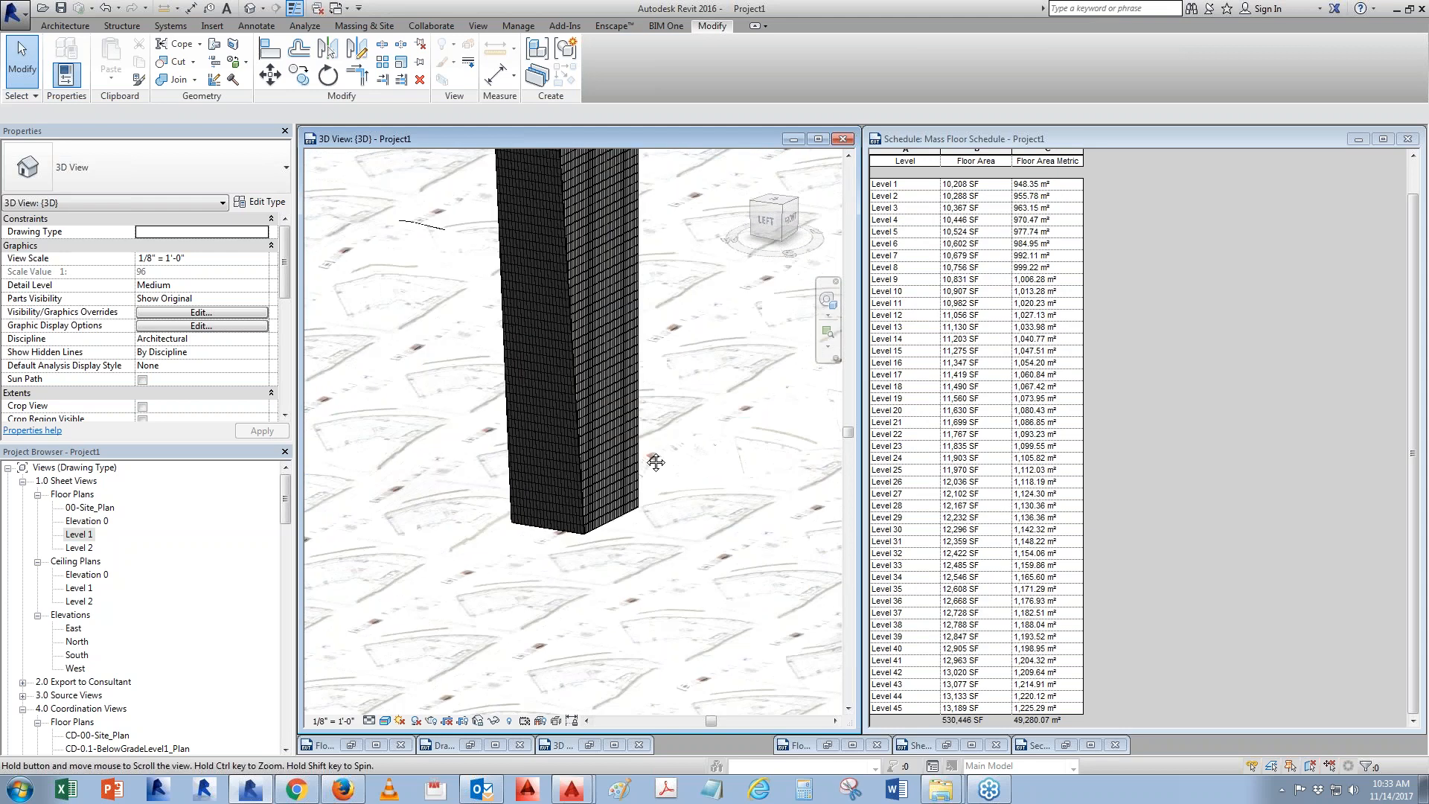
{"action": "left_click", "coordinate": [416, 720]}
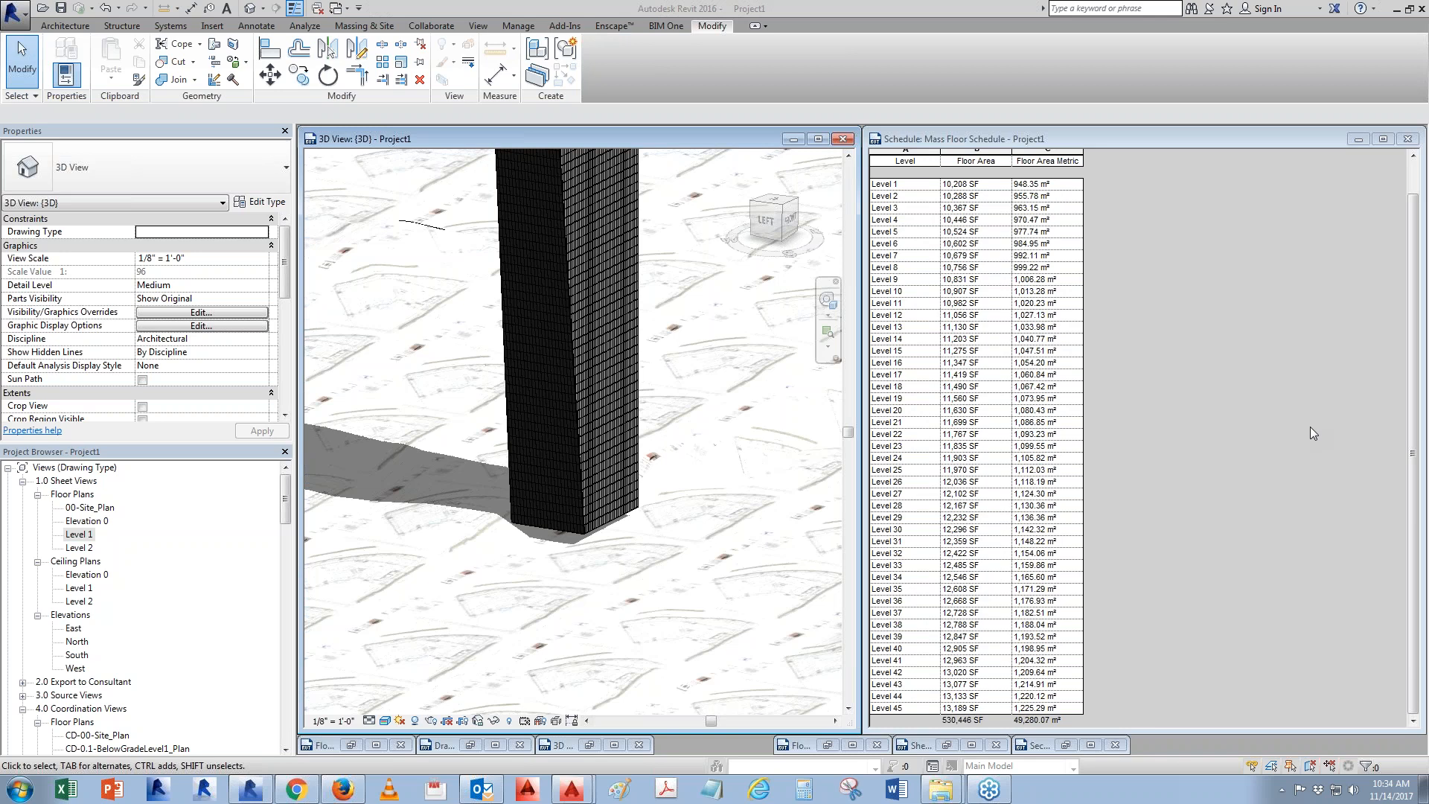
{"action": "left_click_drag", "start_coordinate": [864, 382], "coordinate": [1038, 381]}
{"action": "left_click_drag", "start_coordinate": [862, 402], "coordinate": [1033, 392]}
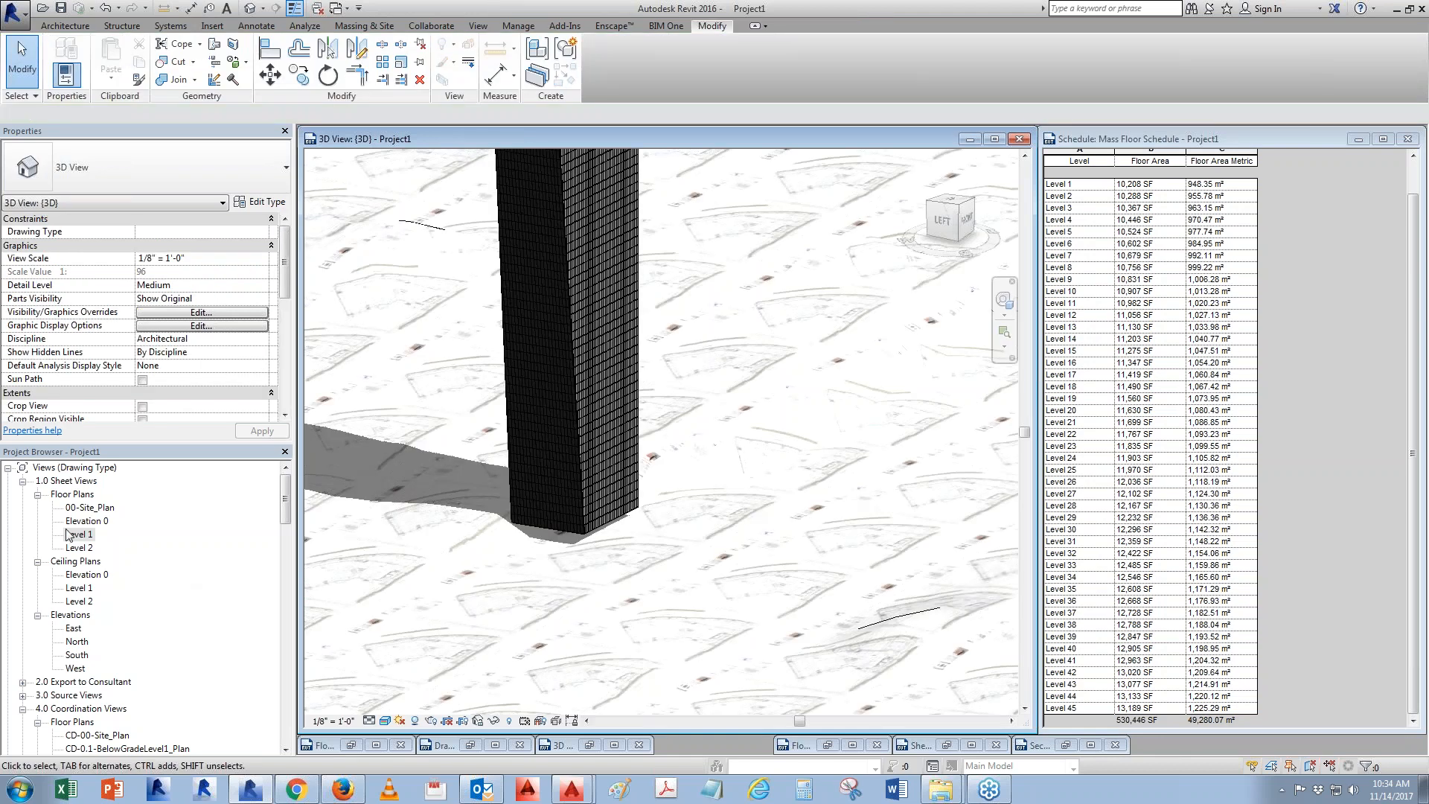
Open the 00-Site_Plan floor plan, and open the RPC Tree - Fall.rfa family from the US Imperial library's Planting folder
{"action": "double_click", "coordinate": [88, 507]}
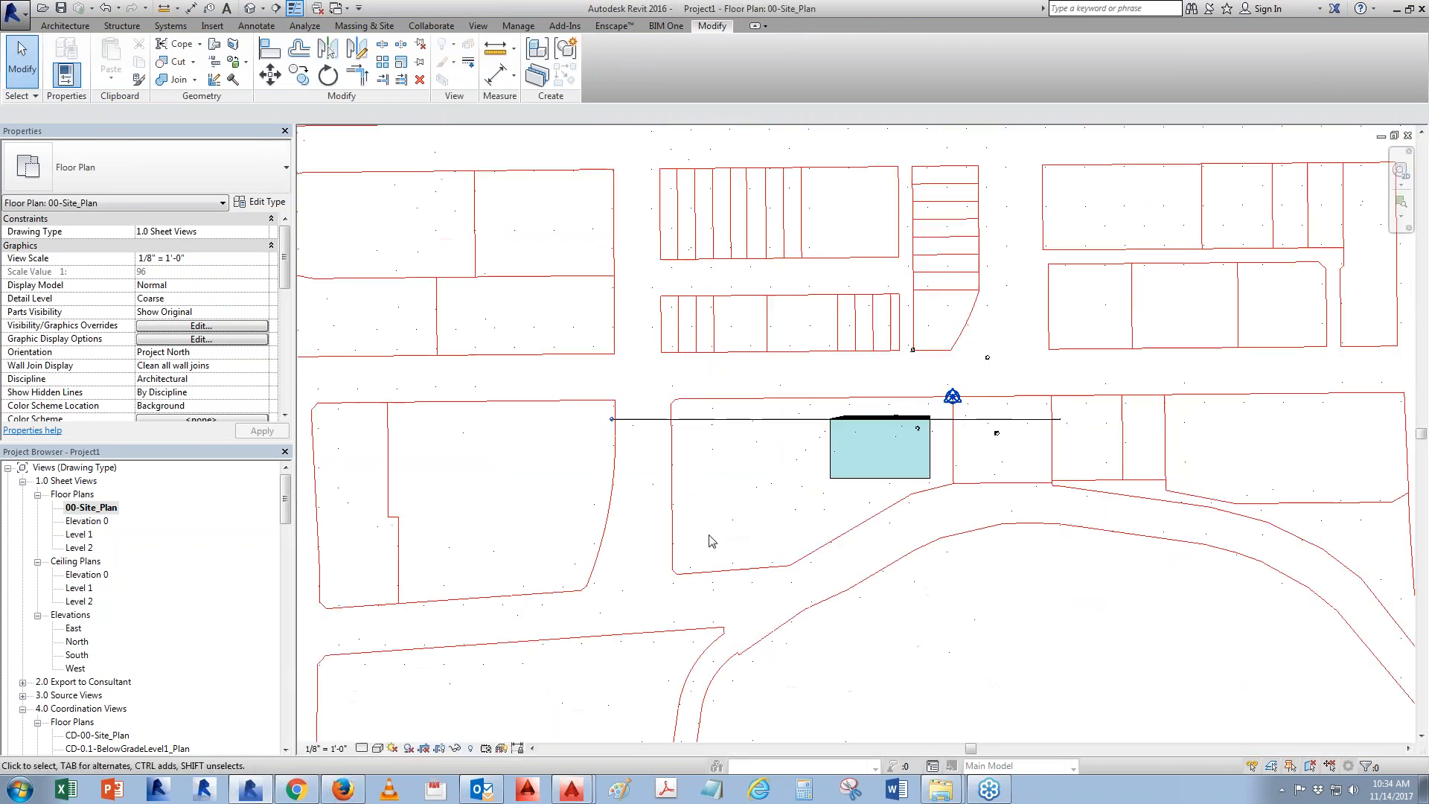
{"action": "left_click", "coordinate": [43, 8]}
{"action": "scroll", "coordinate": [236, 395], "scroll_direction": "down", "scroll_amount": 2}
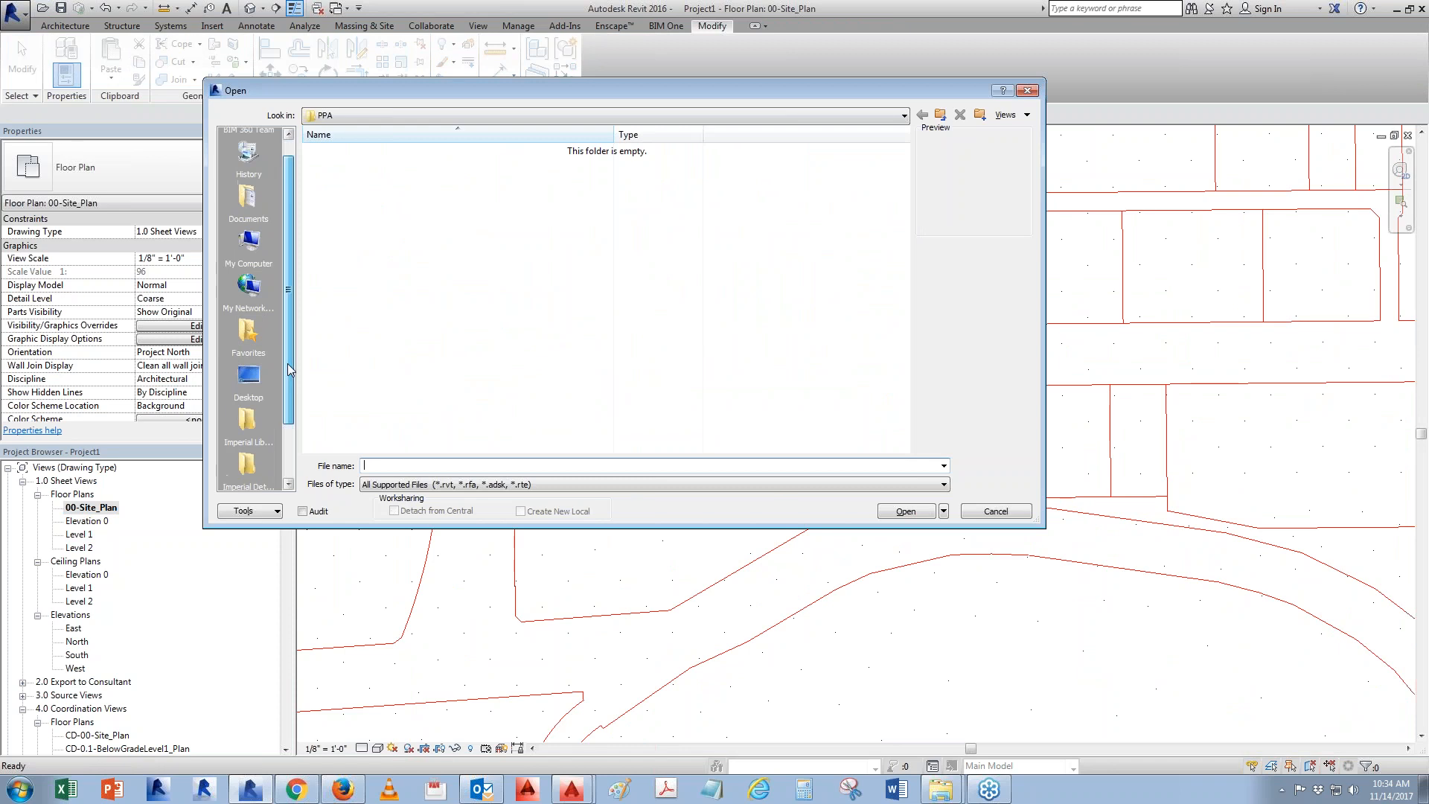
{"action": "left_click", "coordinate": [248, 368]}
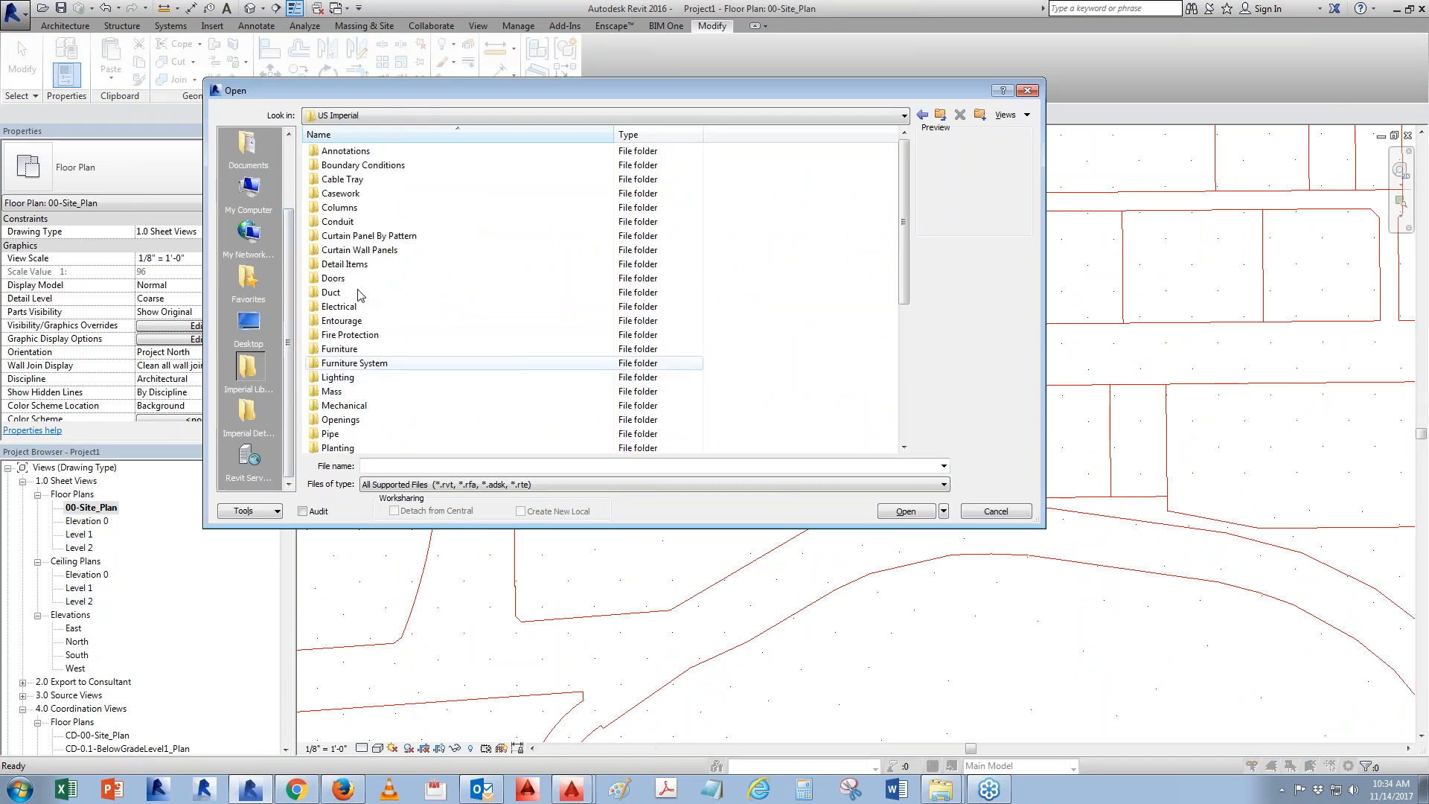
{"action": "double_click", "coordinate": [348, 449]}
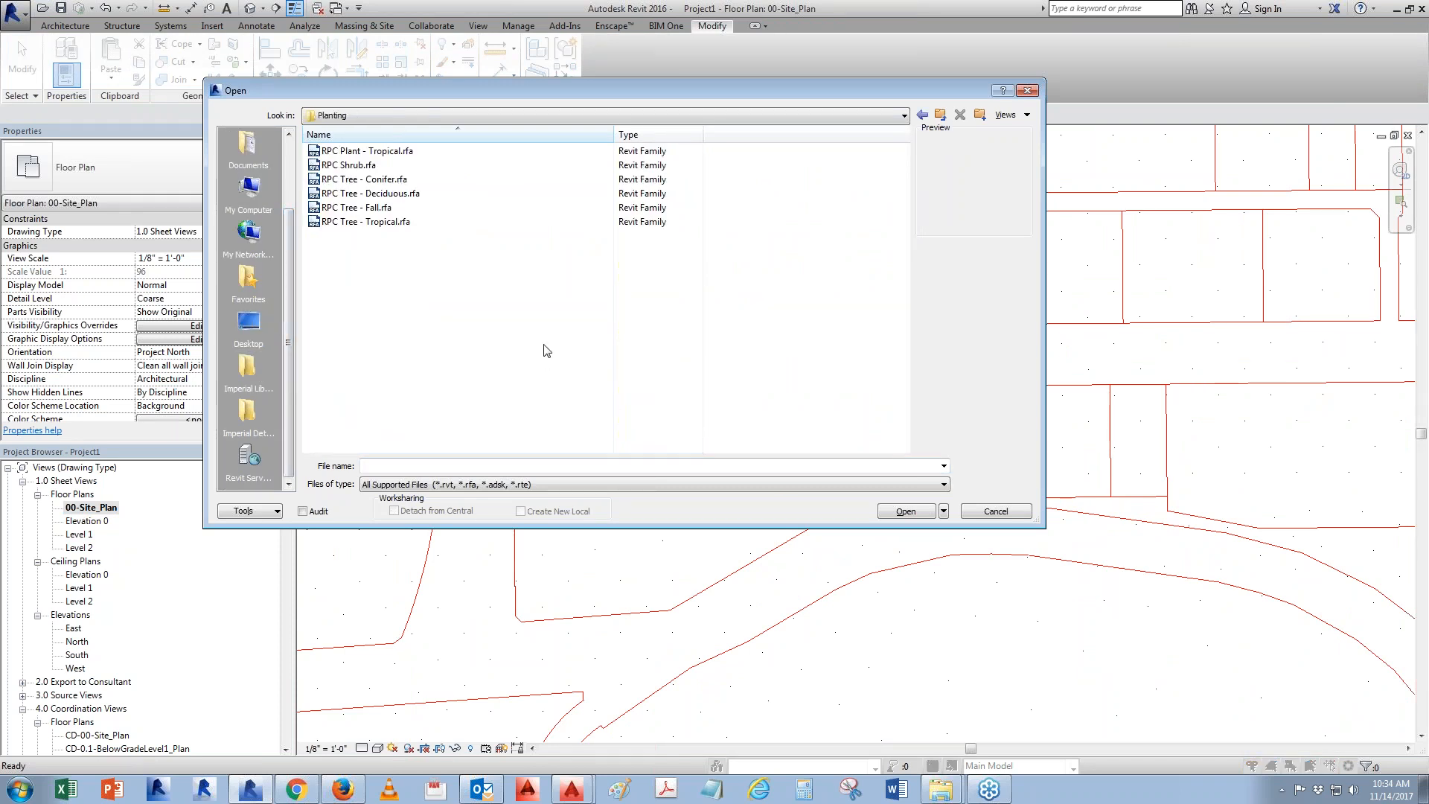
{"action": "left_click", "coordinate": [378, 221]}
{"action": "left_click", "coordinate": [376, 209]}
{"action": "left_click", "coordinate": [926, 514]}
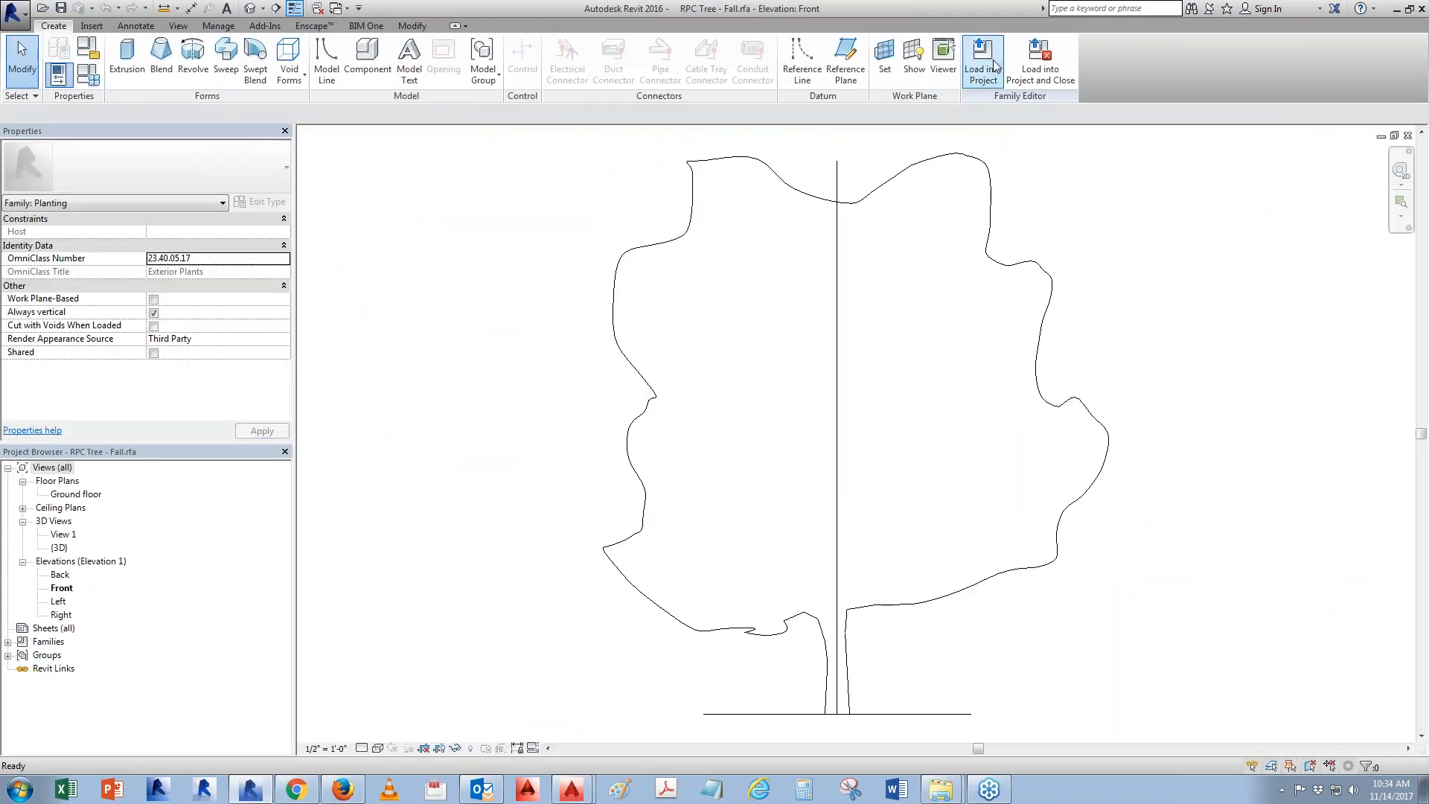
Load the RPC Tree - Fall family into Project1 only
{"action": "left_click", "coordinate": [982, 59]}
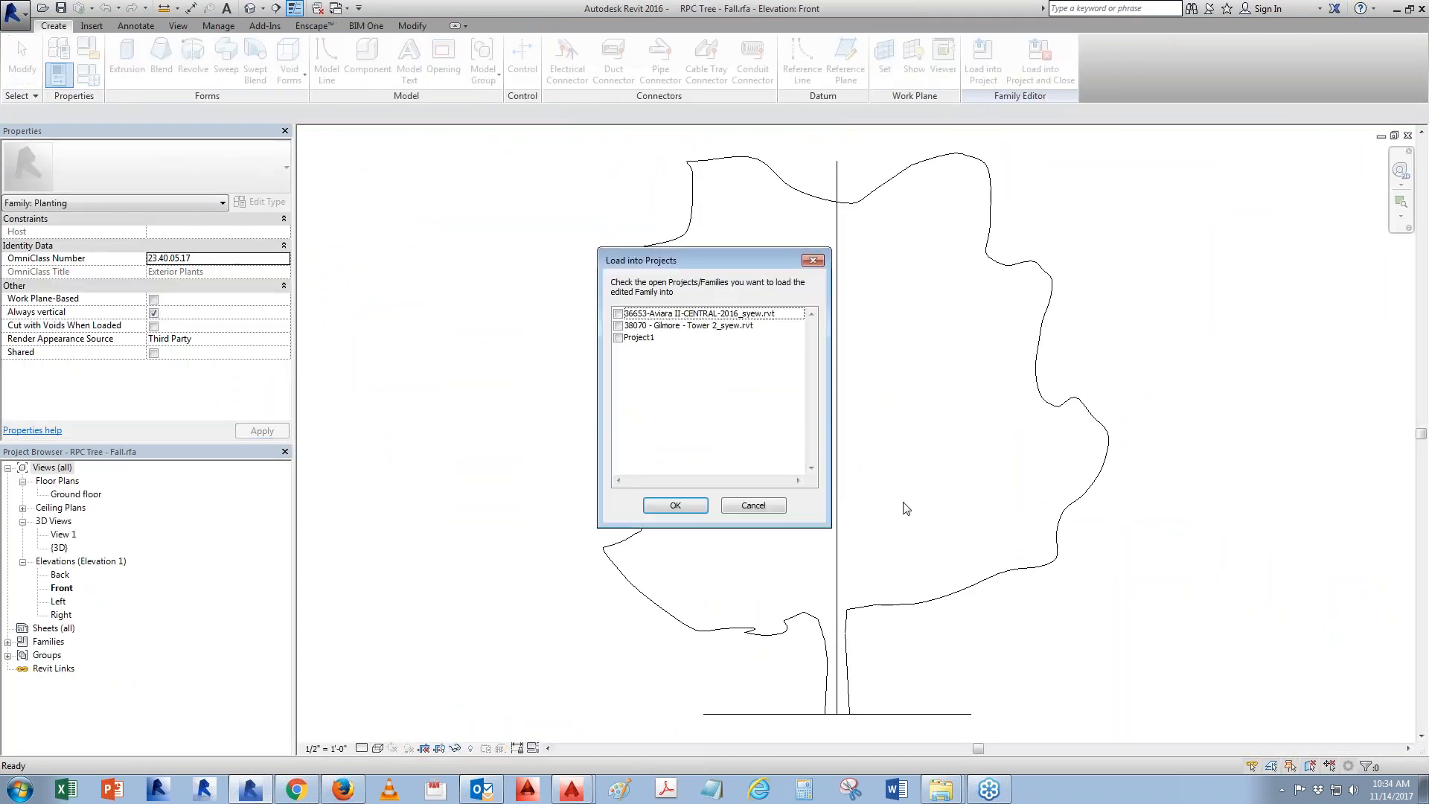
{"action": "left_click", "coordinate": [618, 337]}
{"action": "left_click", "coordinate": [675, 506]}
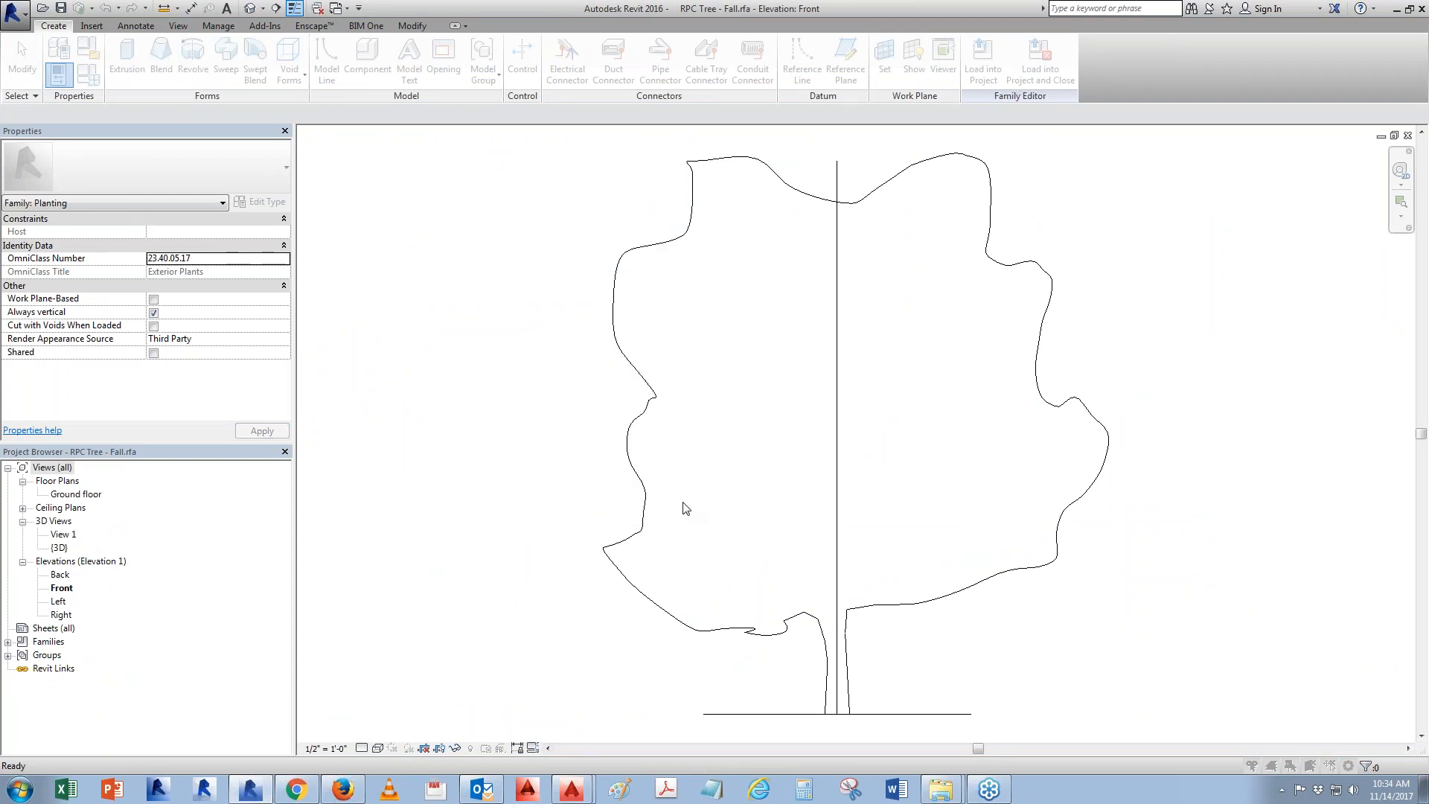
Place 12 American Beech - 20' fall trees around all four sides of the tower footprint in the site plan
{"action": "left_click", "coordinate": [707, 406]}
{"action": "left_click", "coordinate": [706, 434]}
{"action": "left_click", "coordinate": [706, 472]}
{"action": "left_click", "coordinate": [714, 508]}
{"action": "left_click", "coordinate": [734, 515]}
{"action": "left_click", "coordinate": [775, 515]}
{"action": "left_click", "coordinate": [818, 507]}
{"action": "left_click", "coordinate": [869, 494]}
{"action": "left_click", "coordinate": [869, 443]}
{"action": "left_click", "coordinate": [869, 406]}
{"action": "left_click", "coordinate": [795, 406]}
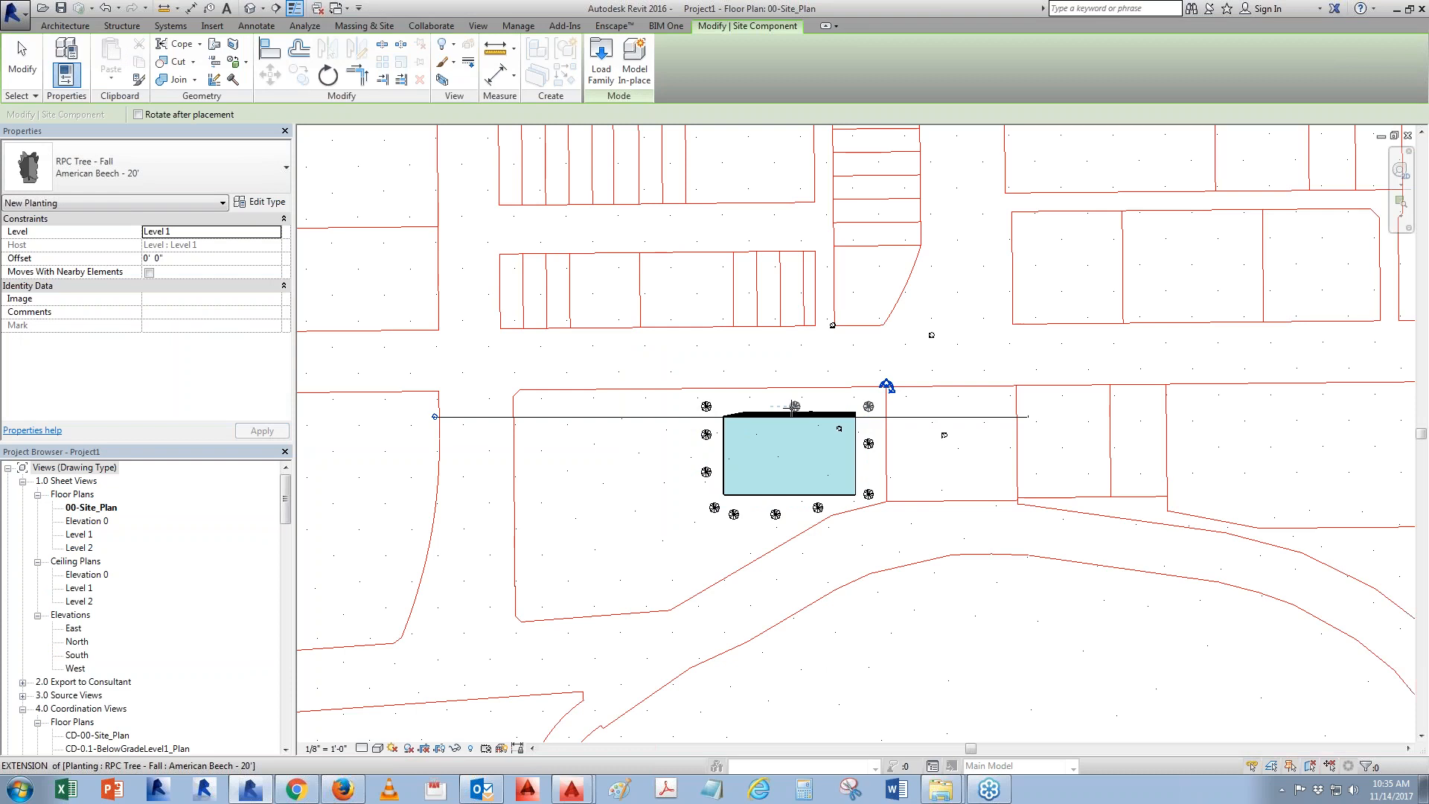
{"action": "left_click", "coordinate": [729, 406]}
{"action": "key", "text": "Escape"}
{"action": "key", "text": "Escape"}
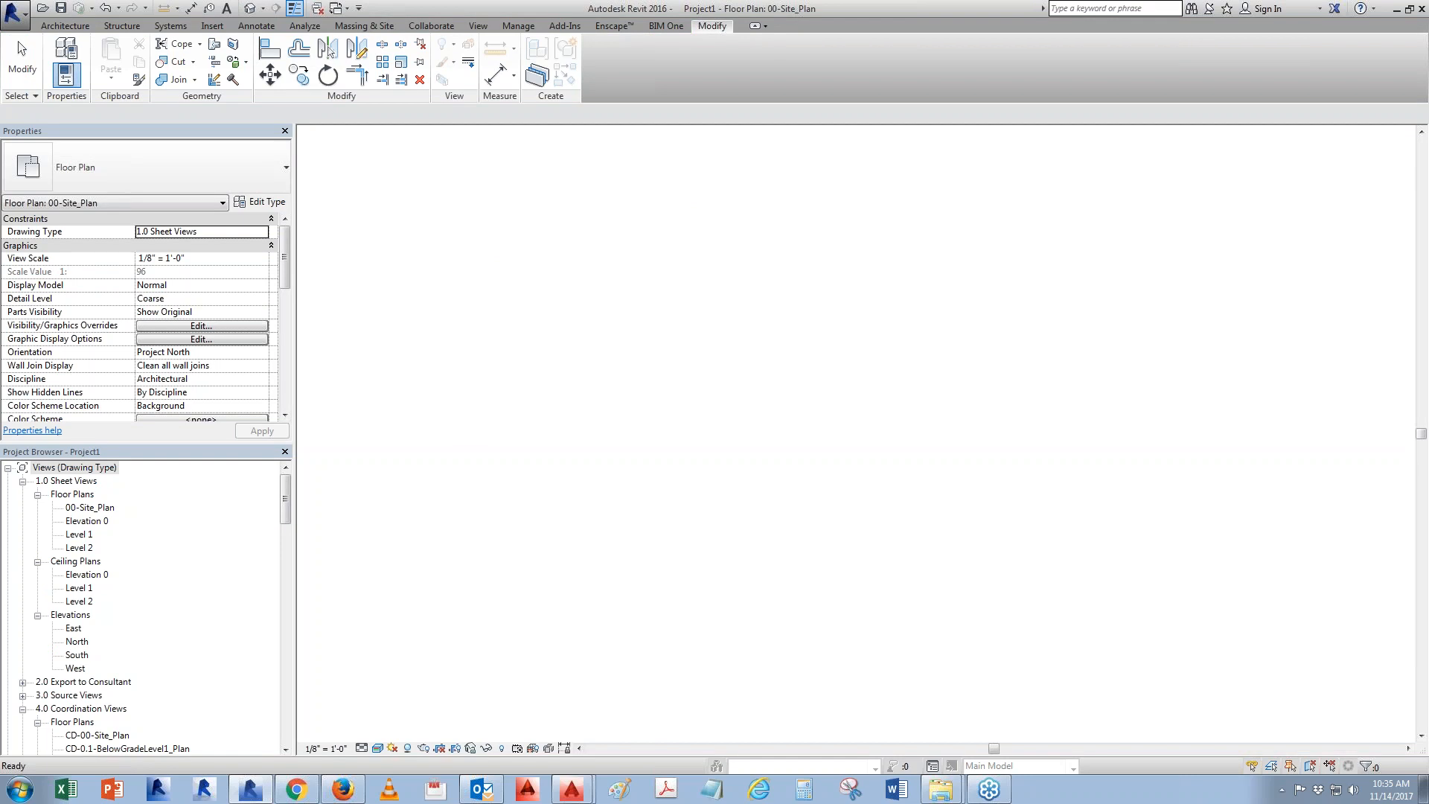
In the 3D view, select all instances of the American Beech tree and rehost them on the topography surface
{"action": "left_click", "coordinate": [475, 495]}
{"action": "right_click", "coordinate": [477, 495]}
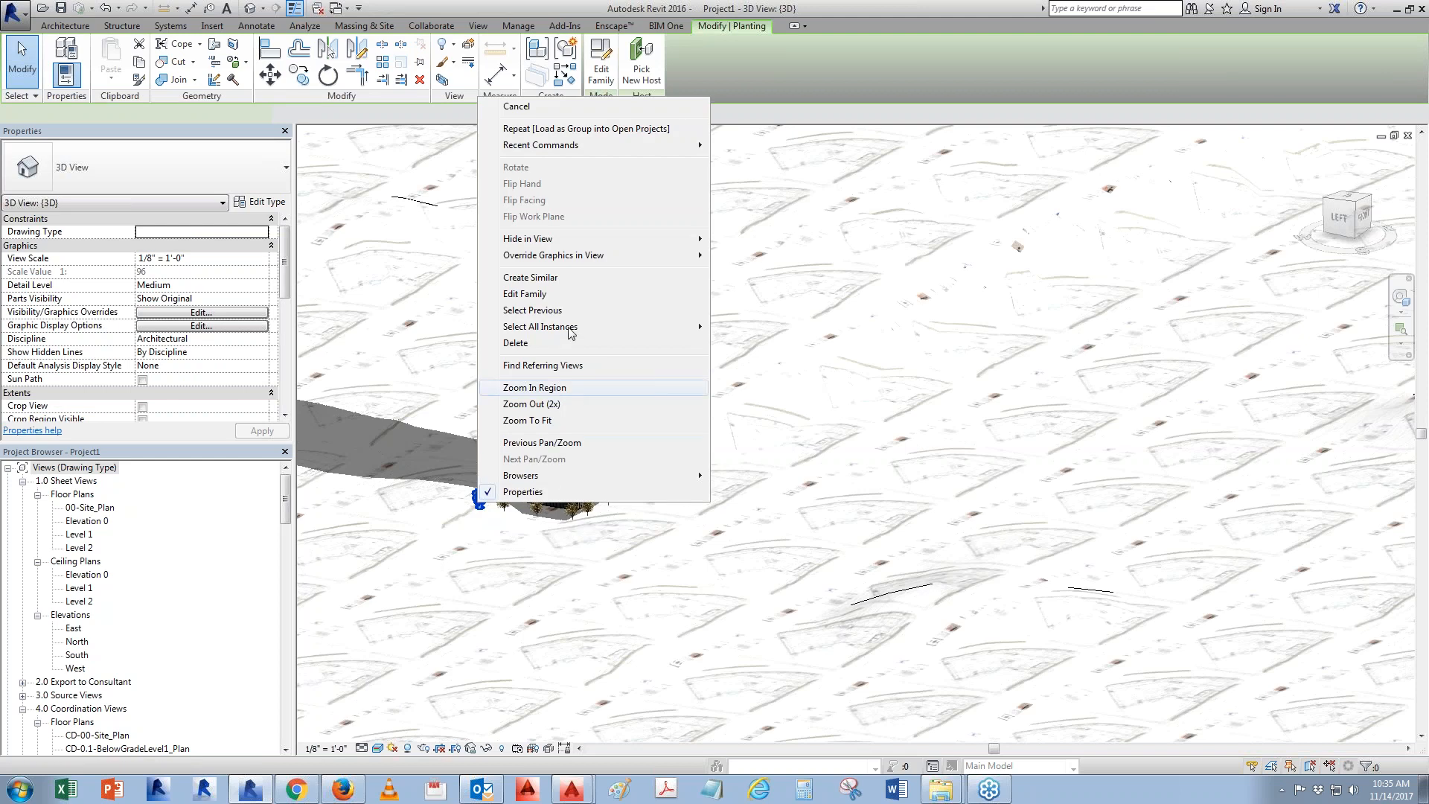
{"action": "left_click", "coordinate": [774, 343]}
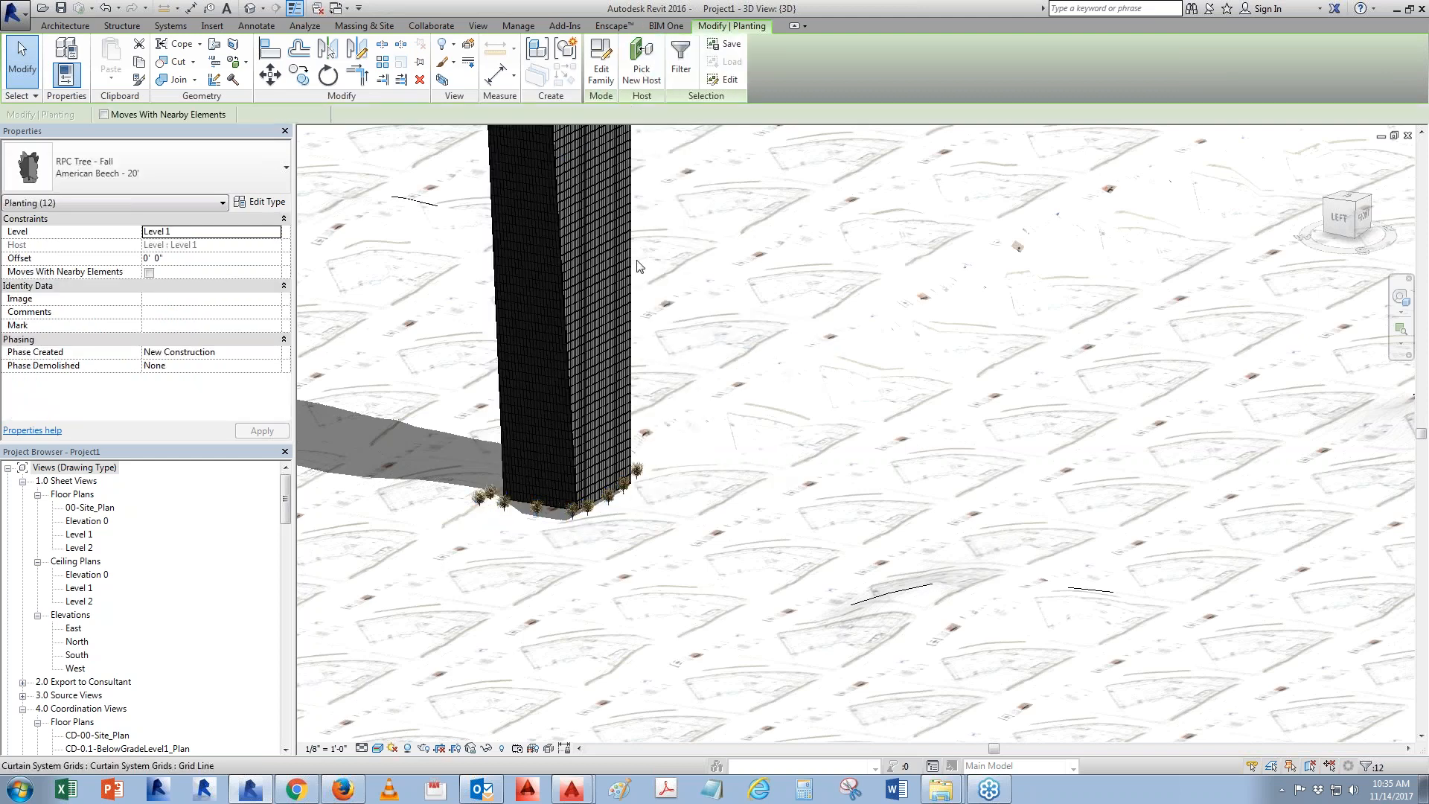
{"action": "scroll", "coordinate": [637, 266], "scroll_direction": "down", "scroll_amount": 3}
{"action": "key", "text": "Escape"}
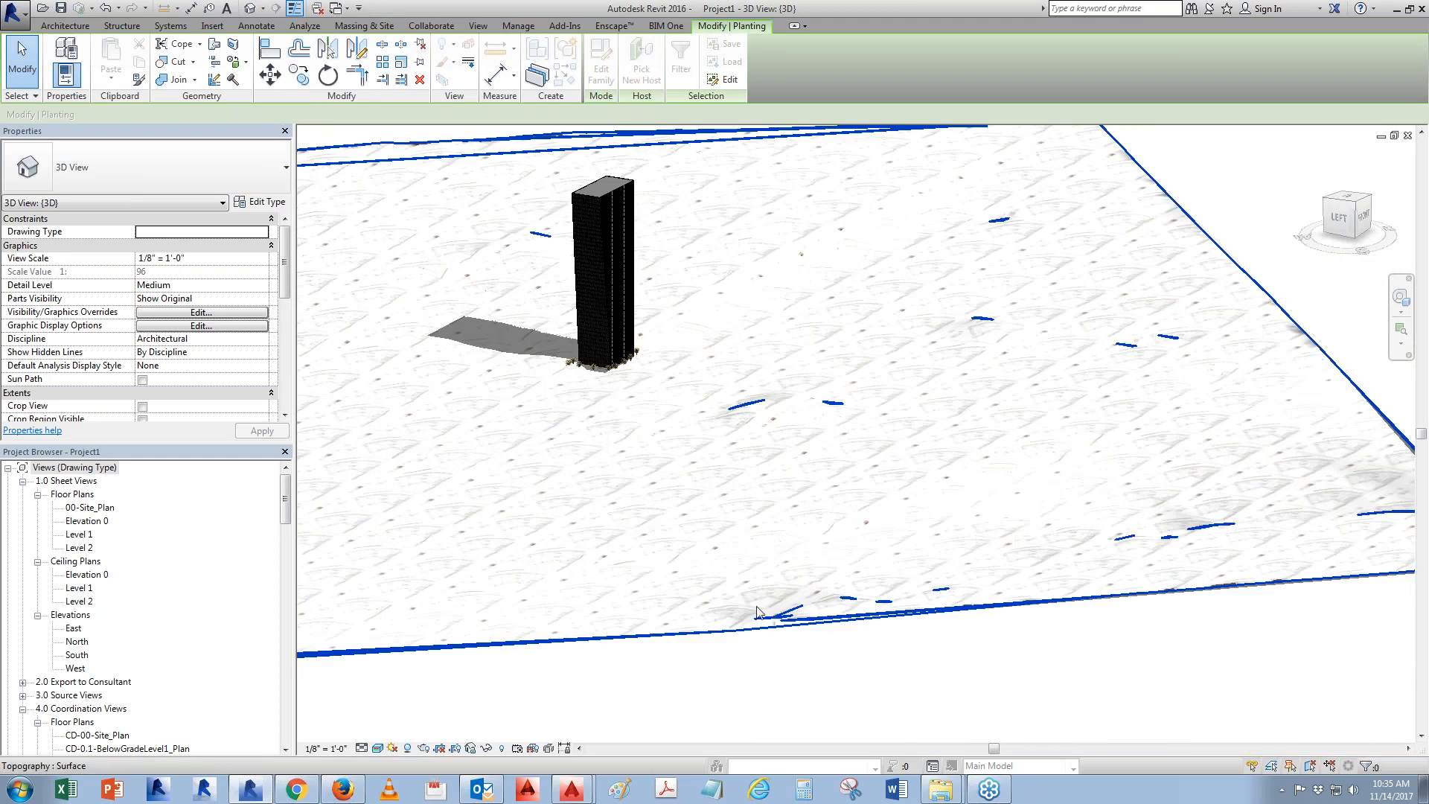
{"action": "left_click", "coordinate": [756, 613]}
{"action": "key", "text": "Escape"}
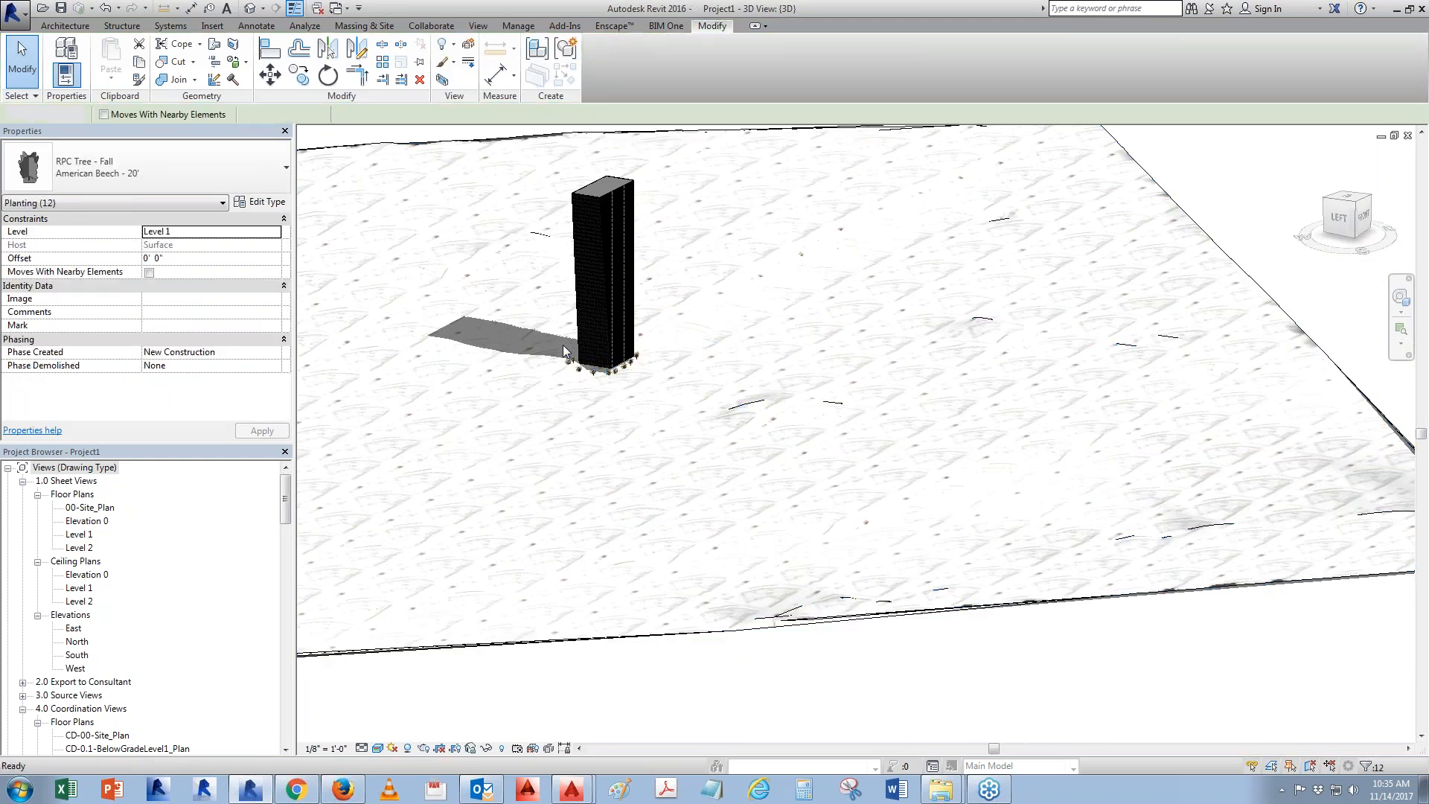
{"action": "scroll", "coordinate": [563, 351], "scroll_direction": "up", "scroll_amount": 2}
{"action": "scroll", "coordinate": [566, 353], "scroll_direction": "up", "scroll_amount": 2}
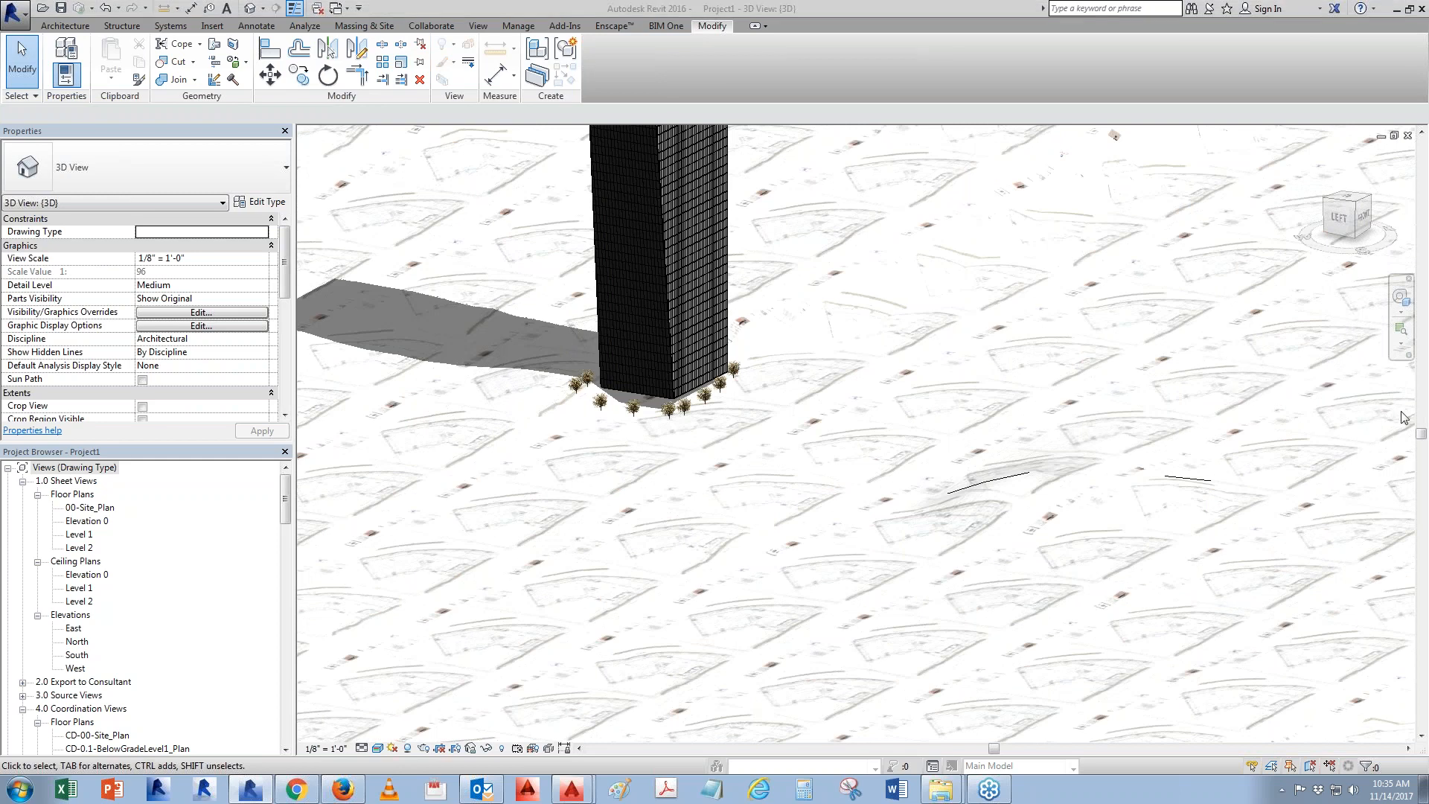
{"action": "scroll", "coordinate": [690, 488], "scroll_direction": "down", "scroll_amount": 3}
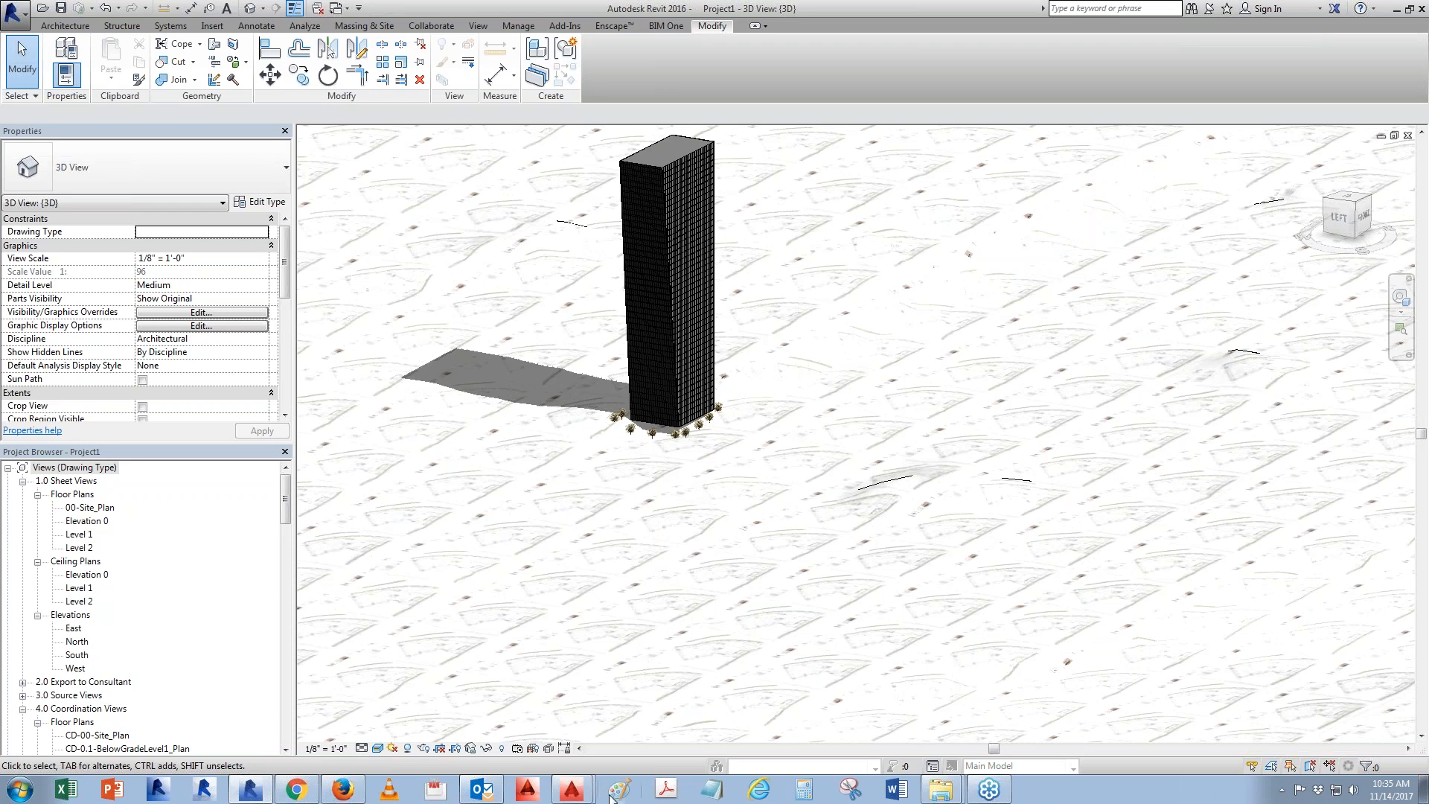
Switch to the 0-COV Combine drawing in AutoCAD, bring up the Urban Design tool palette and open its City Open Data folder
{"action": "left_click", "coordinate": [581, 794]}
{"action": "left_click", "coordinate": [567, 731]}
{"action": "scroll", "coordinate": [679, 523], "scroll_direction": "down", "scroll_amount": 12}
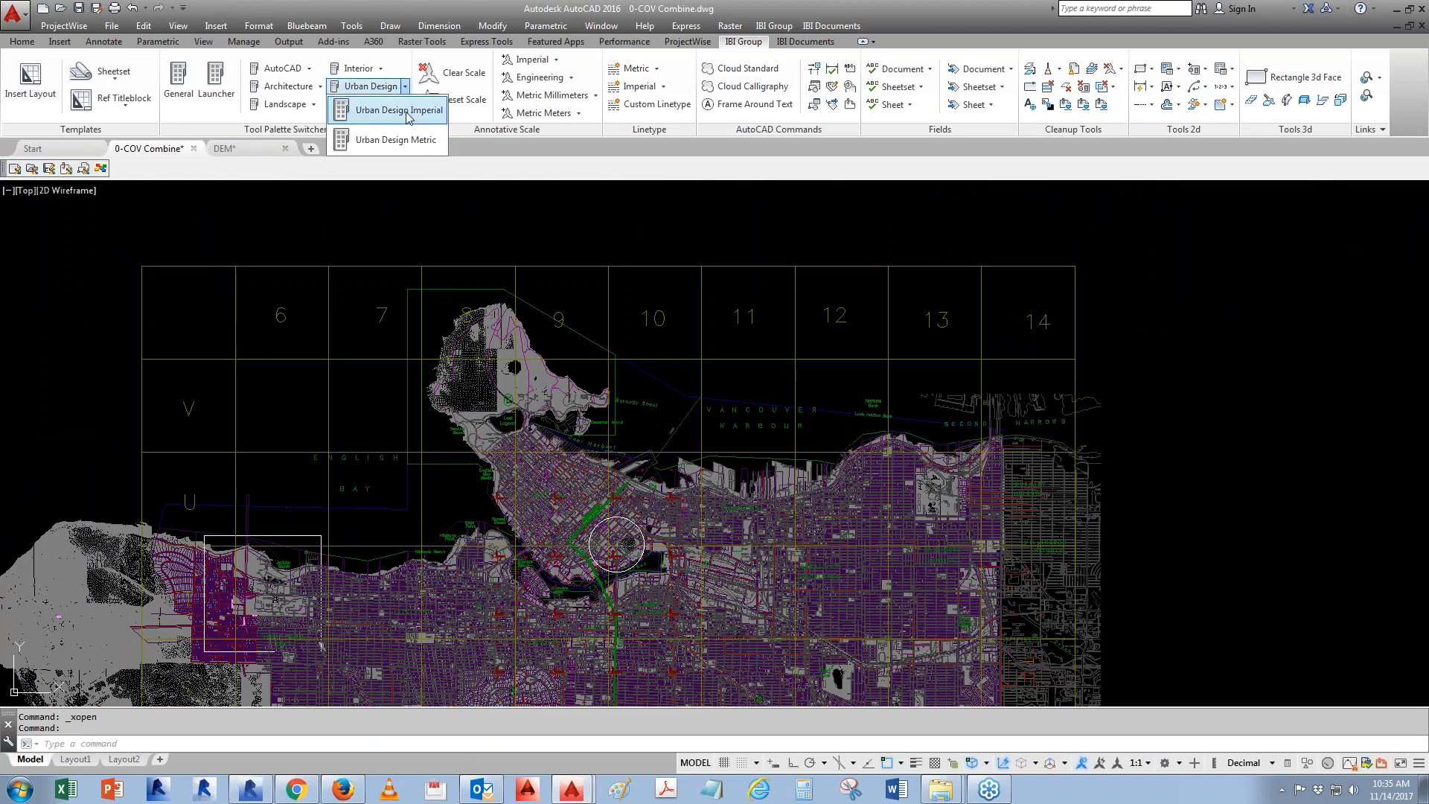
{"action": "left_click", "coordinate": [364, 86]}
{"action": "left_click", "coordinate": [645, 300]}
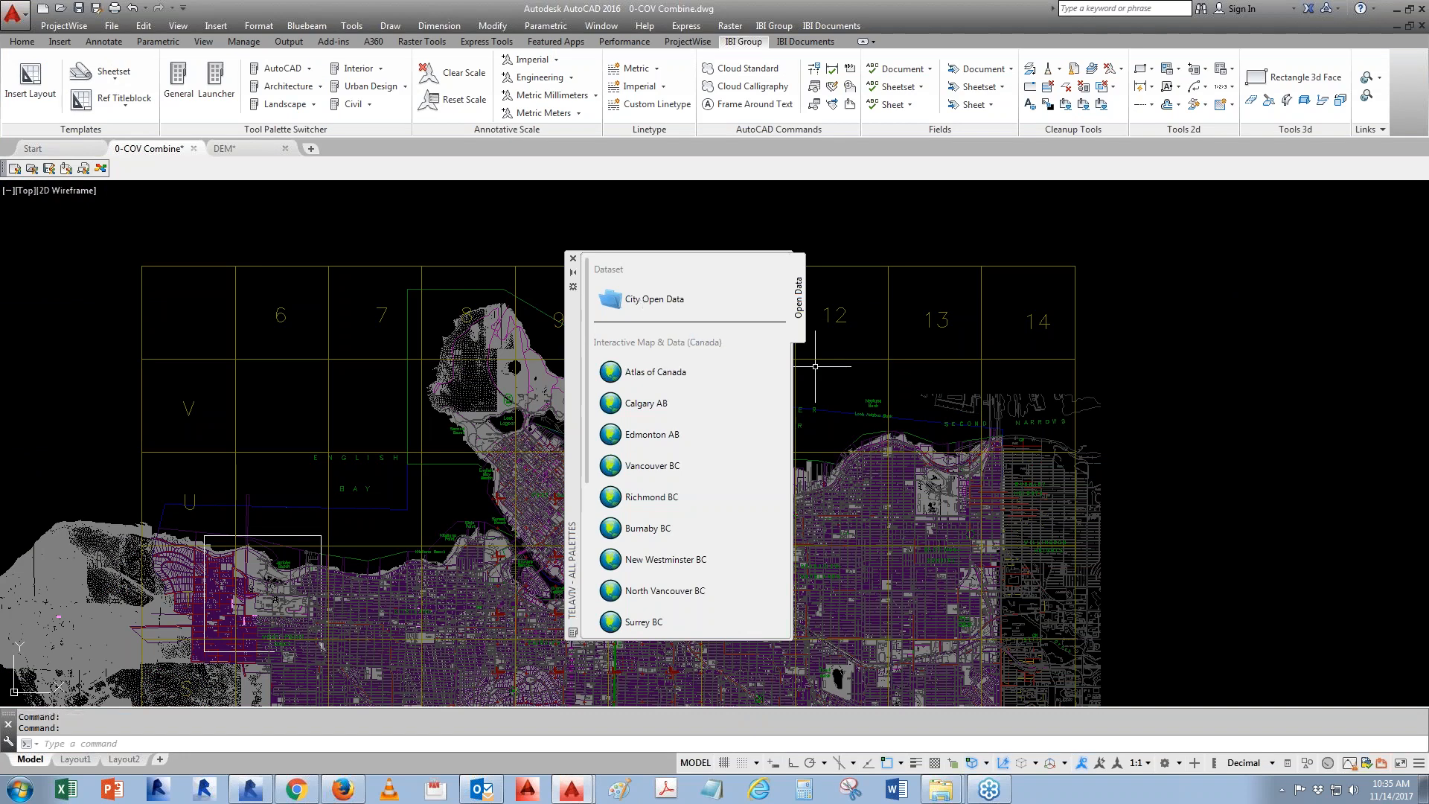
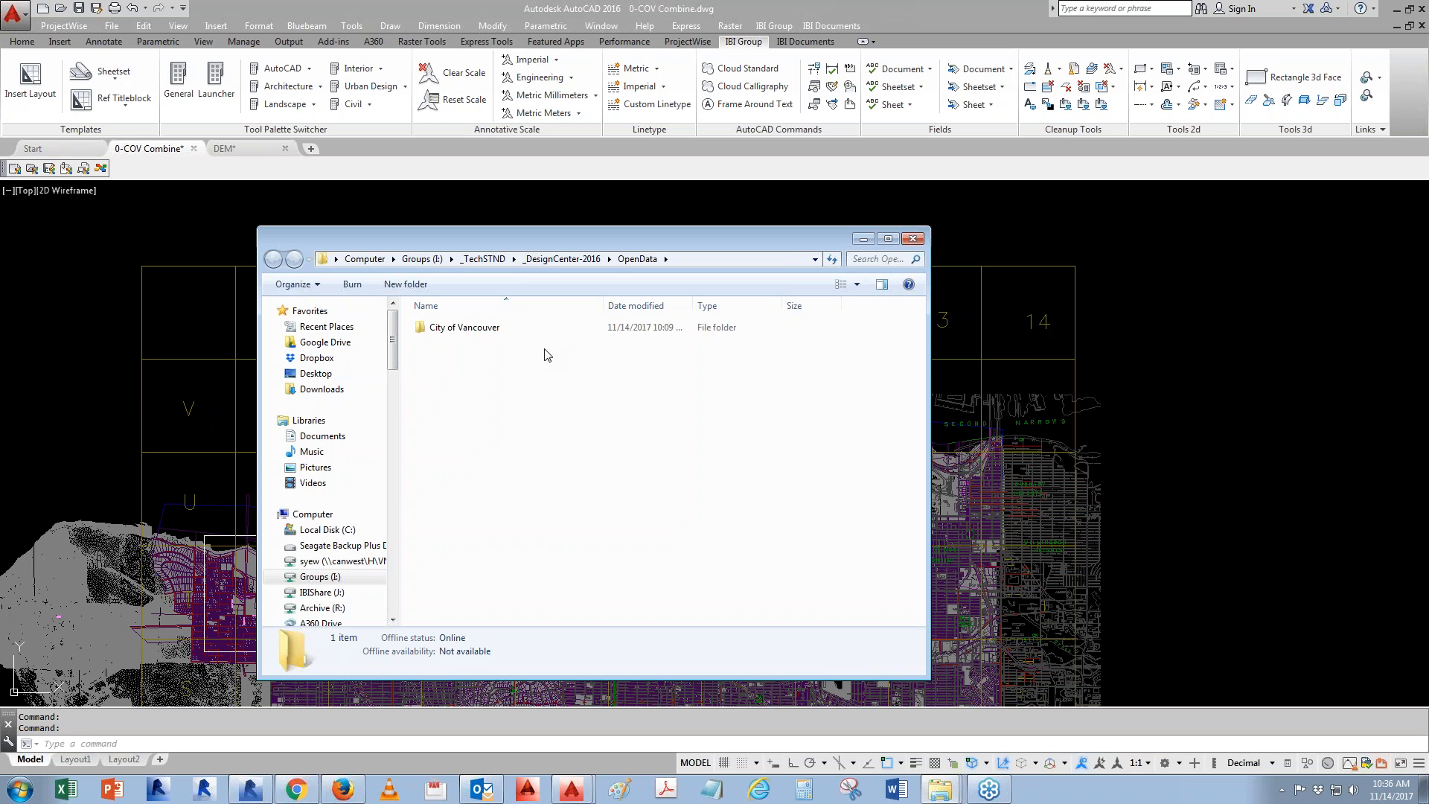
Minimize the open data folder, start a new drawing and set its insertion scale units to Meters
{"action": "left_click", "coordinate": [863, 239]}
{"action": "left_click_drag", "start_coordinate": [574, 325], "coordinate": [846, 279]}
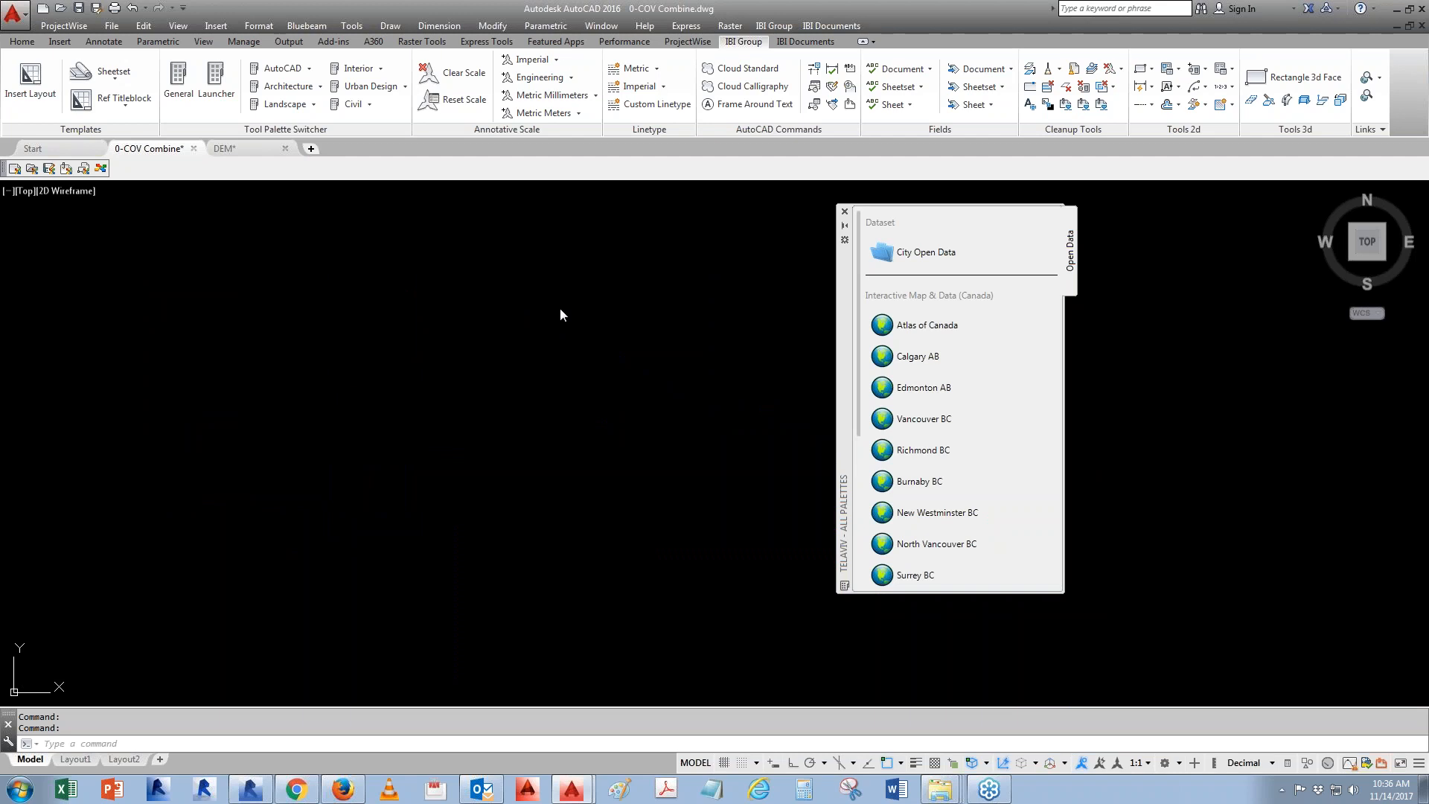
{"action": "key", "text": "ctrl+n"}
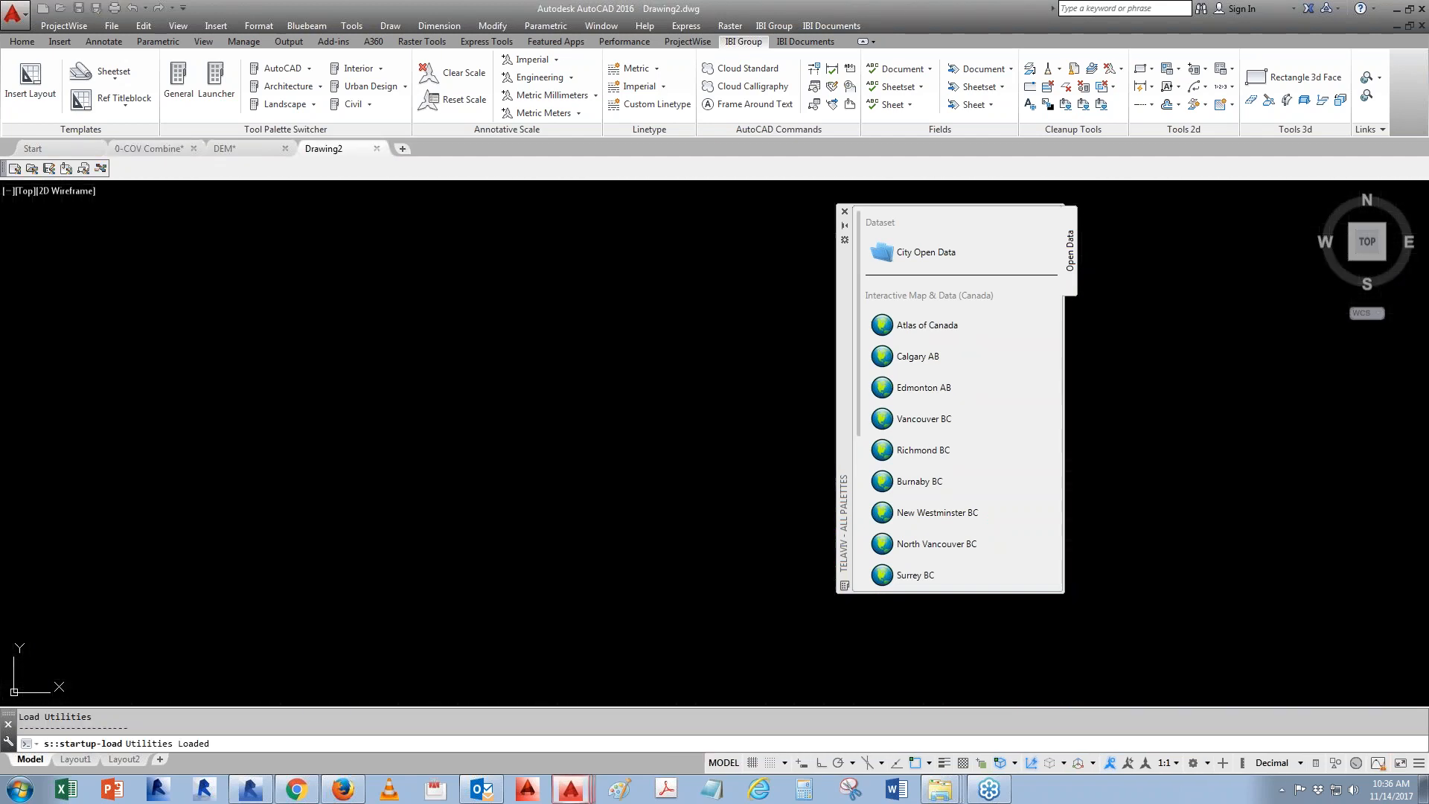
{"action": "type", "text": "UN"}
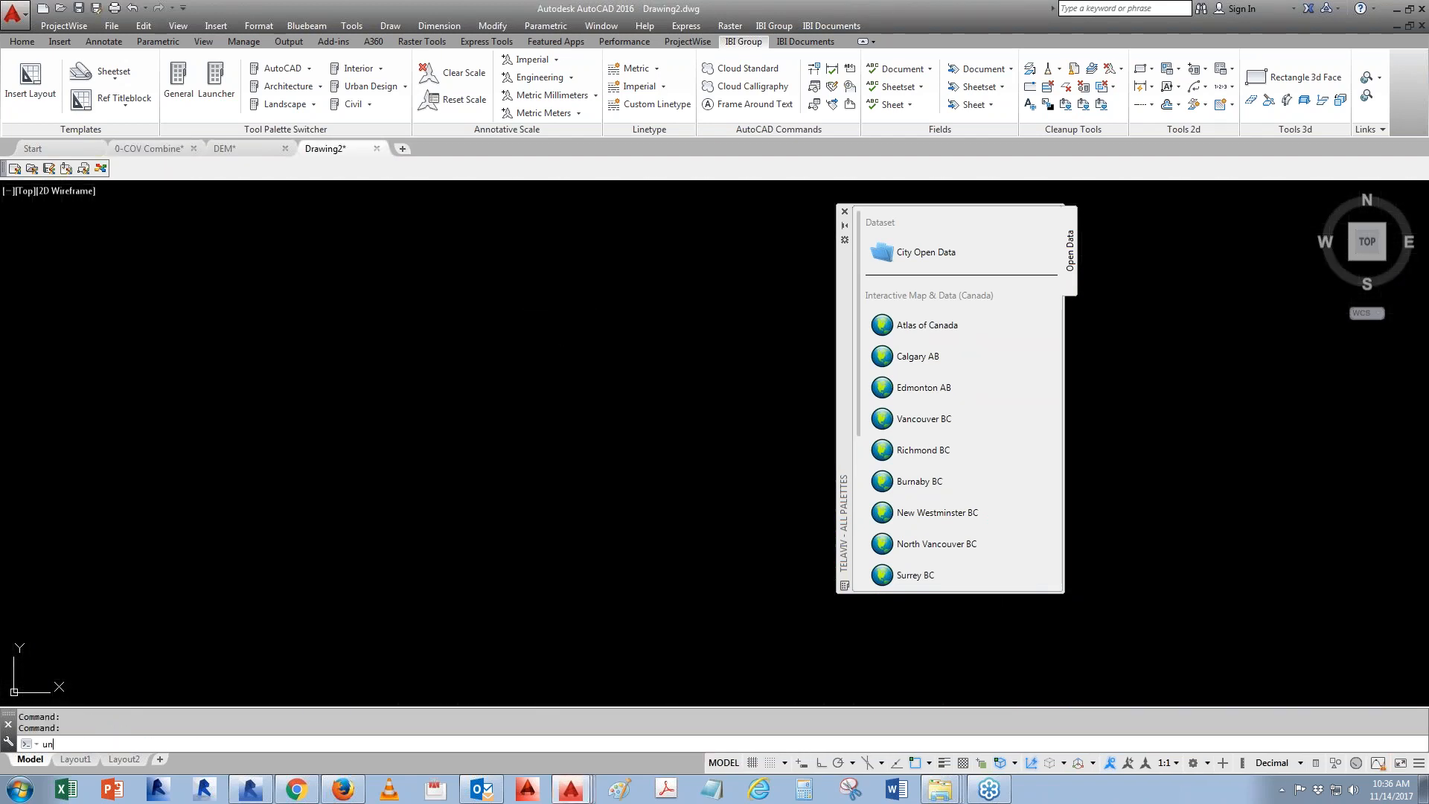
{"action": "key", "text": "Return"}
{"action": "left_click", "coordinate": [563, 390]}
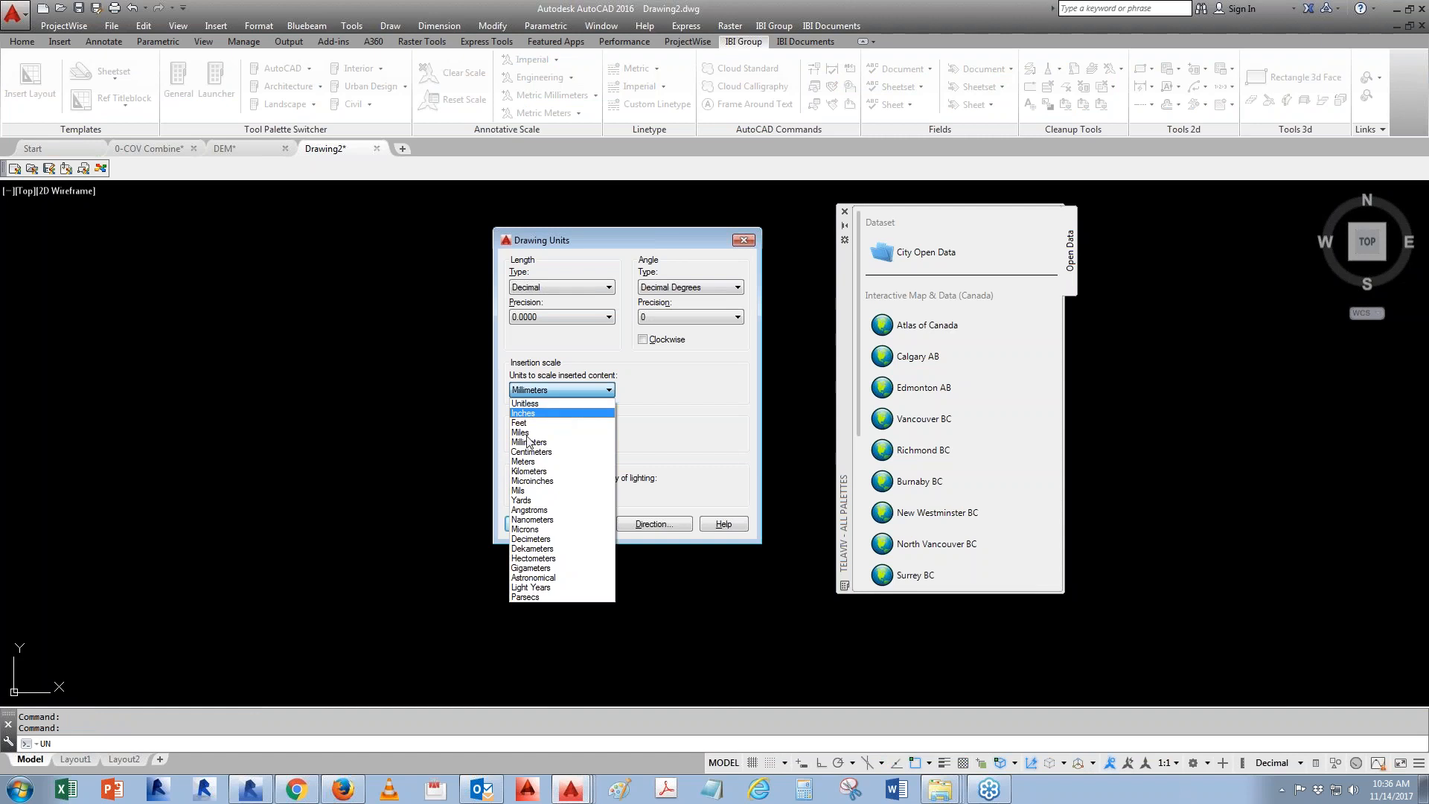
{"action": "left_click", "coordinate": [534, 462]}
{"action": "left_click", "coordinate": [534, 525]}
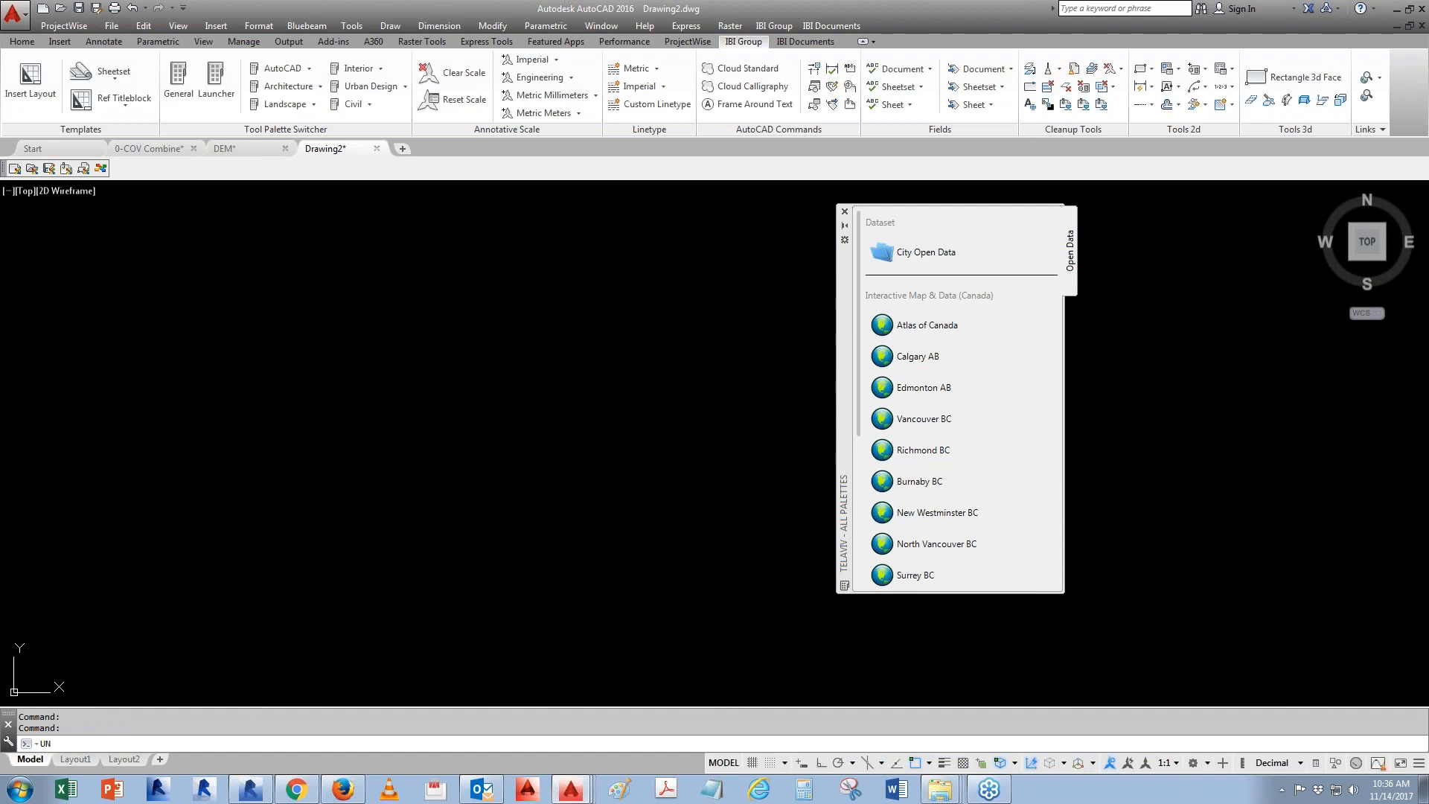
Return to the 0-COV Combine drawing and erase one object in the downtown area near Granville and Davie
{"action": "left_click", "coordinate": [168, 150]}
{"action": "scroll", "coordinate": [640, 565], "scroll_direction": "up", "scroll_amount": 4}
{"action": "scroll", "coordinate": [654, 586], "scroll_direction": "up", "scroll_amount": 4}
{"action": "type", "text": "e"}
{"action": "key", "text": "Return"}
{"action": "left_click", "coordinate": [666, 582]}
{"action": "key", "text": "Return"}
{"action": "scroll", "coordinate": [466, 379], "scroll_direction": "down", "scroll_amount": 8}
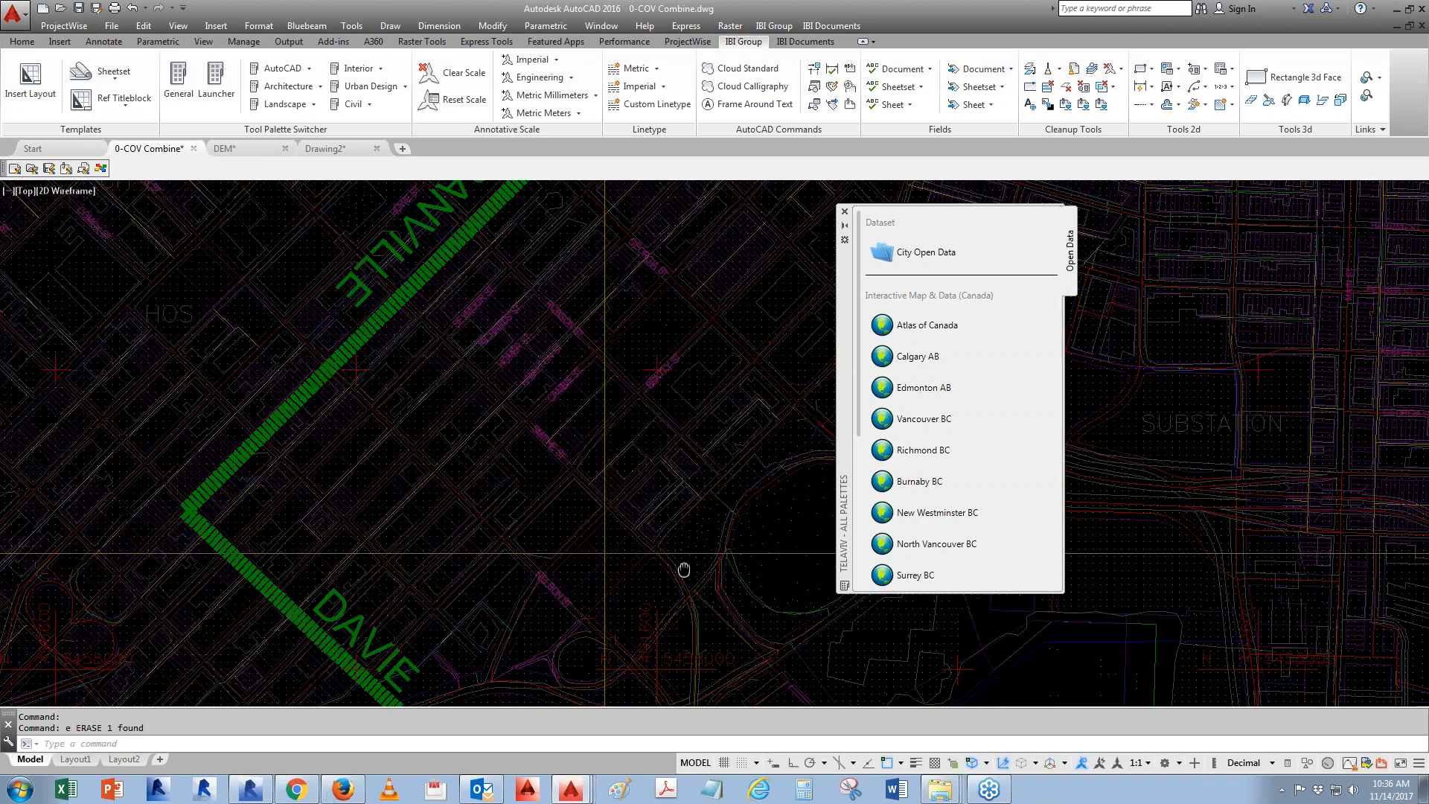
Draw a circle around the downtown blocks between Sunset Beach and the green Granville line
{"action": "scroll", "coordinate": [558, 521], "scroll_direction": "up", "scroll_amount": 3}
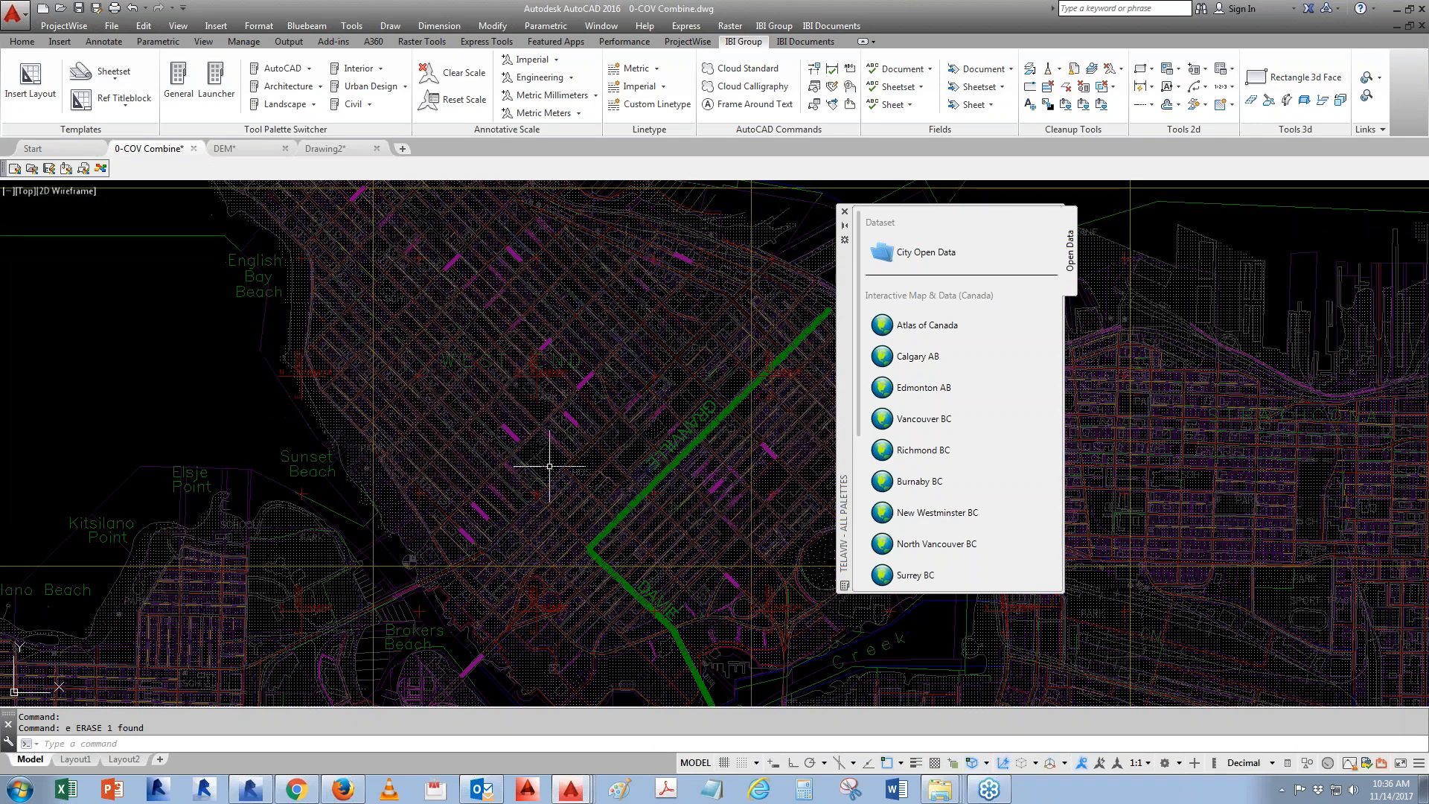
{"action": "scroll", "coordinate": [547, 469], "scroll_direction": "up", "scroll_amount": 3}
{"action": "type", "text": "c"}
{"action": "key", "text": "Return"}
{"action": "left_click", "coordinate": [526, 424]}
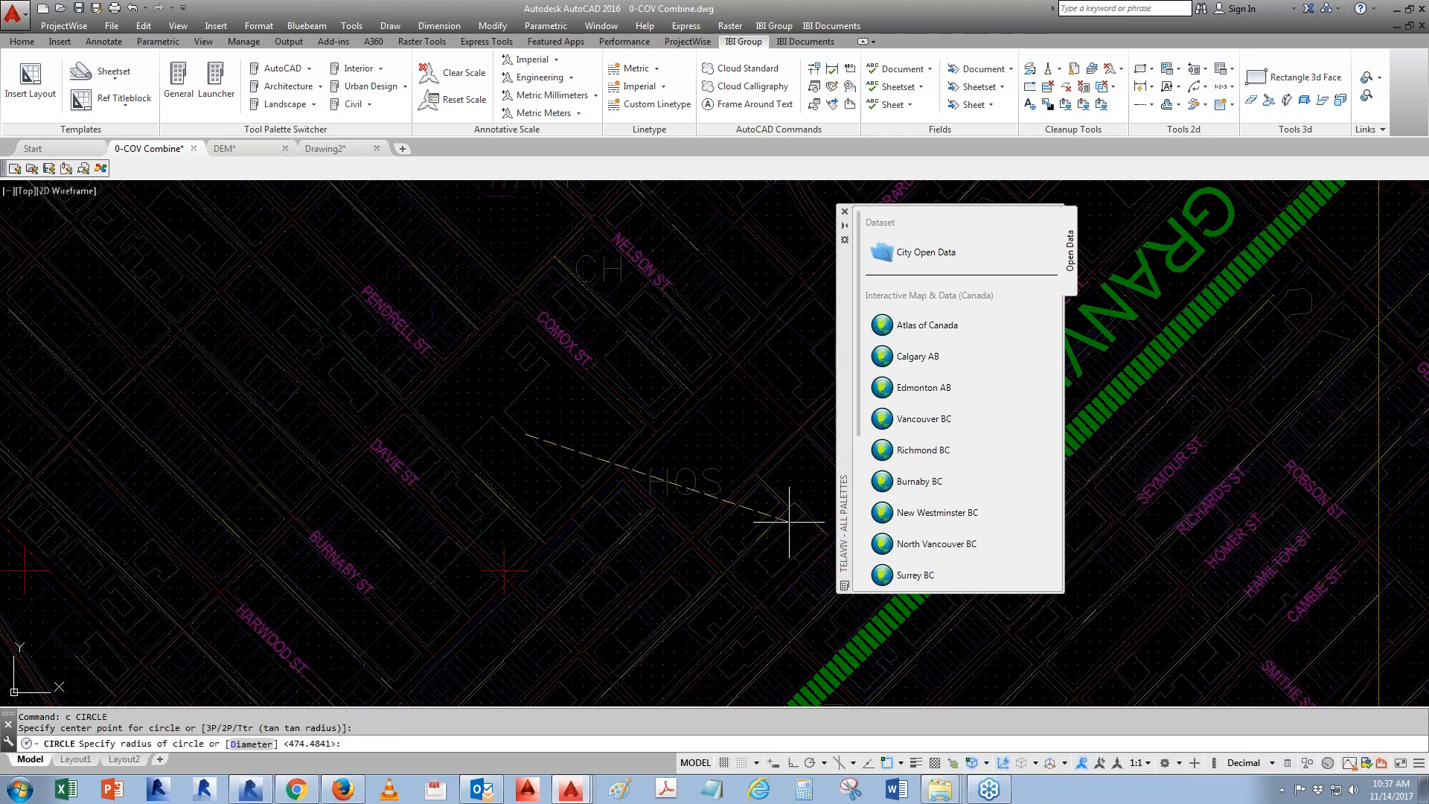
{"action": "scroll", "coordinate": [594, 475], "scroll_direction": "down", "scroll_amount": 3}
{"action": "left_click", "coordinate": [671, 468]}
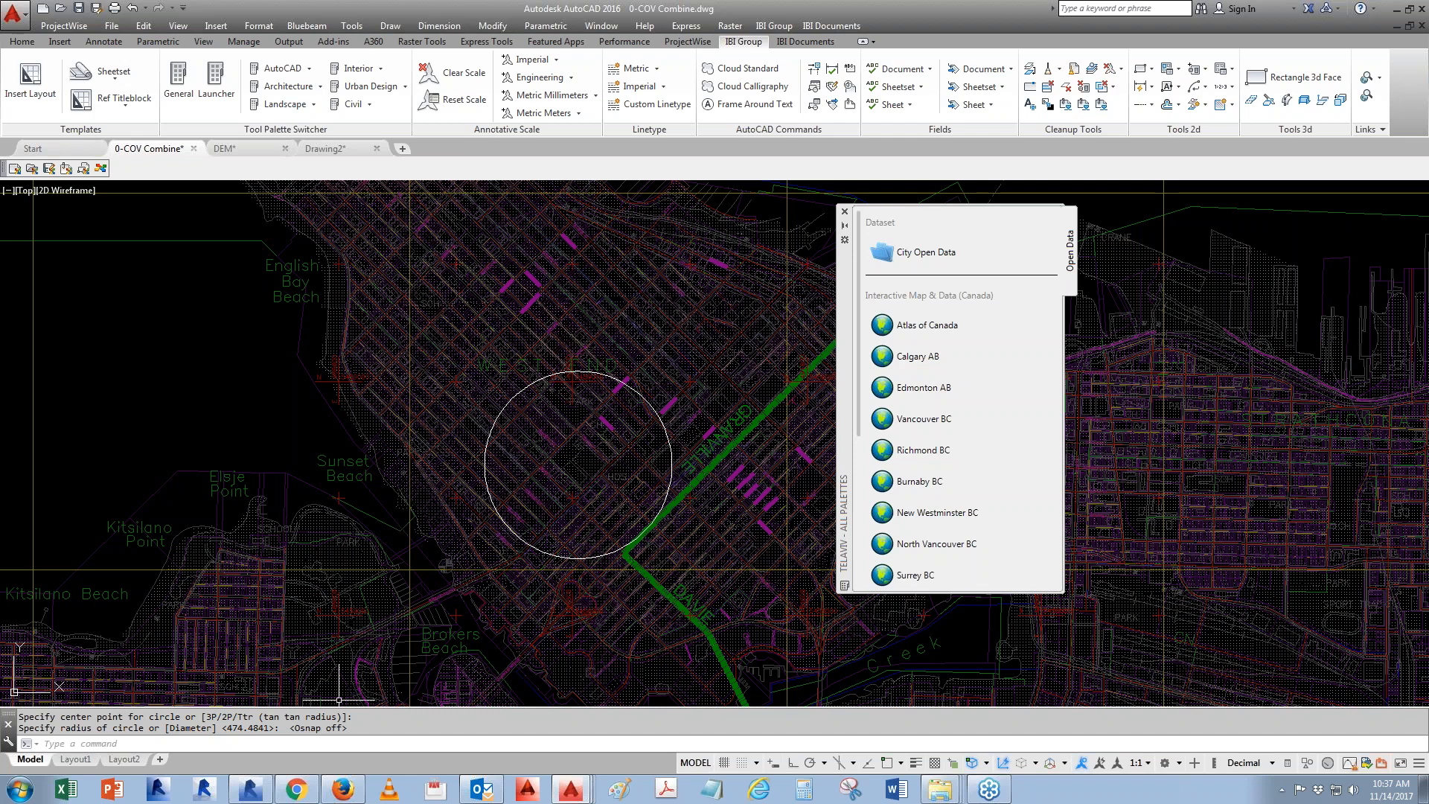
Switch to Revit and open the Level 1 floor plan of Project1
{"action": "left_click", "coordinate": [250, 789]}
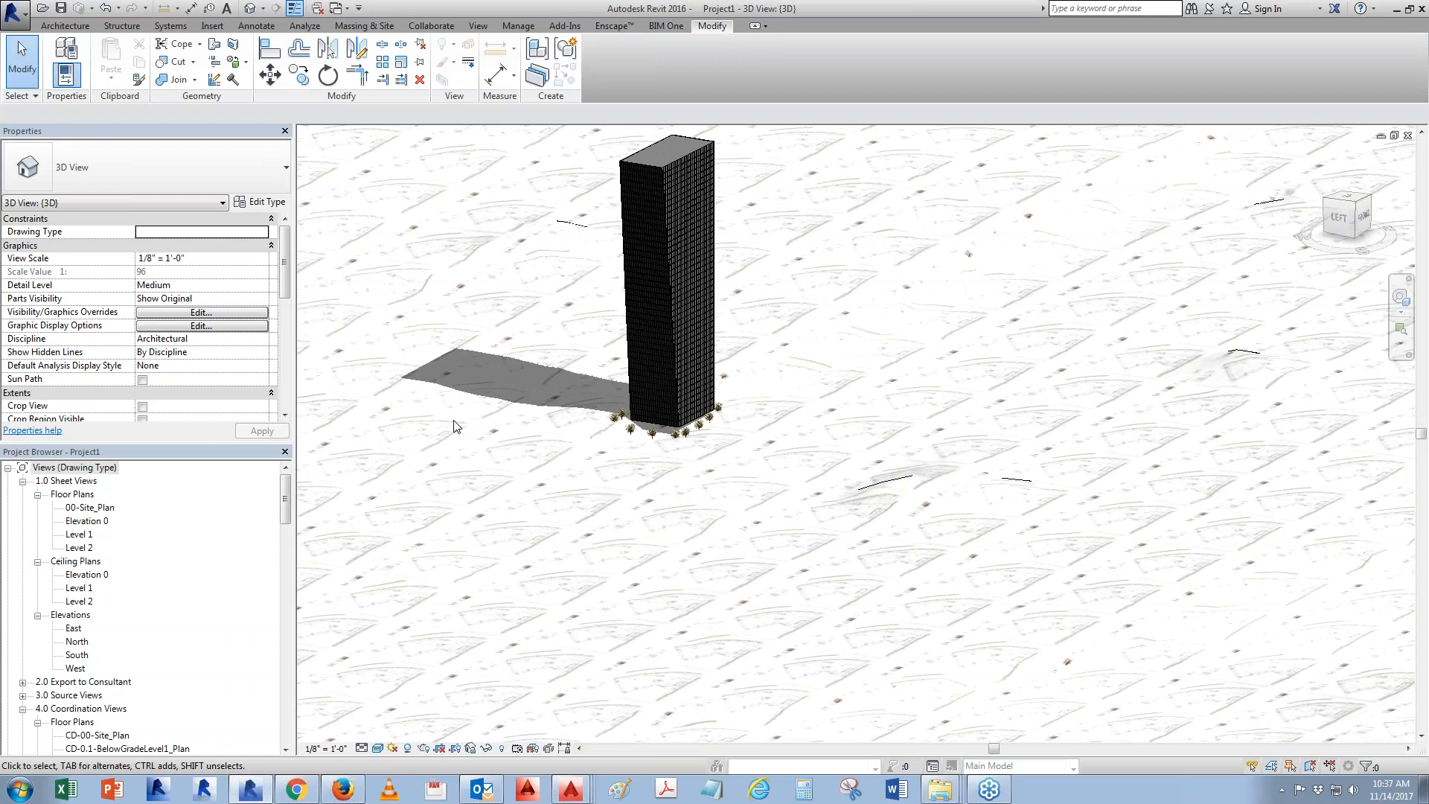
{"action": "double_click", "coordinate": [78, 536]}
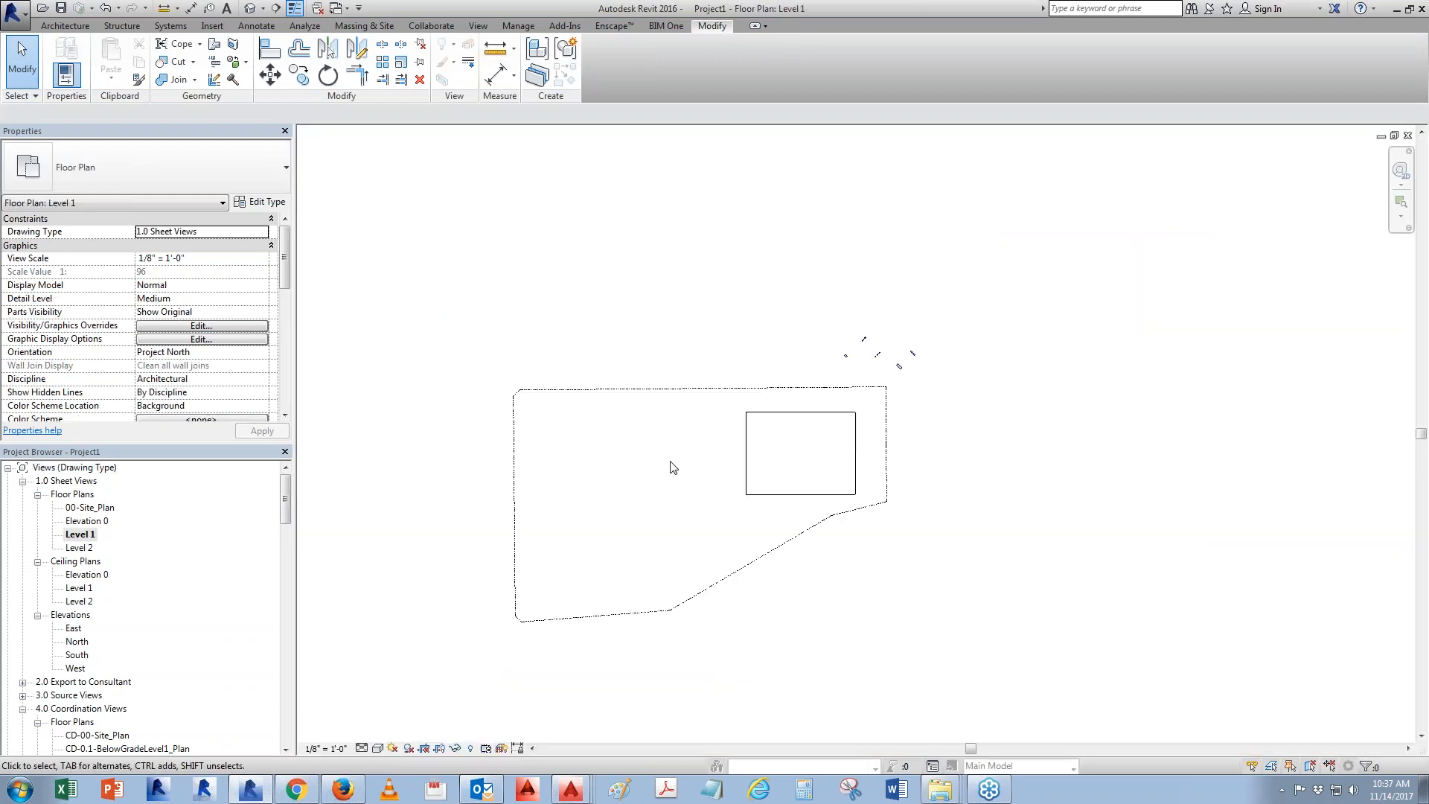
{"action": "scroll", "coordinate": [878, 493], "scroll_direction": "up", "scroll_amount": 4}
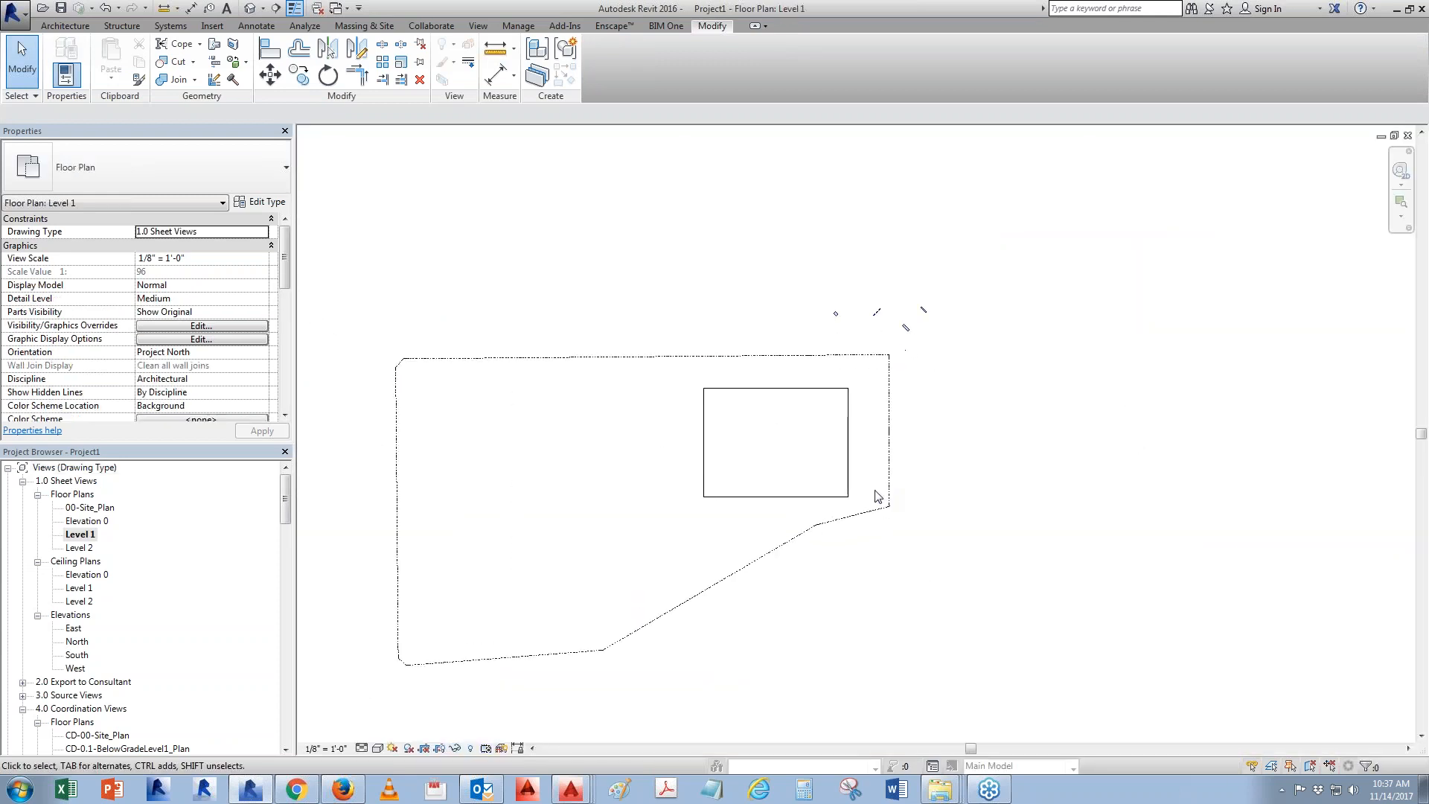
Enable Cast Shadows in the Level 1 graphic display options and open the sun settings
{"action": "left_click", "coordinate": [378, 748]}
{"action": "left_click", "coordinate": [416, 637]}
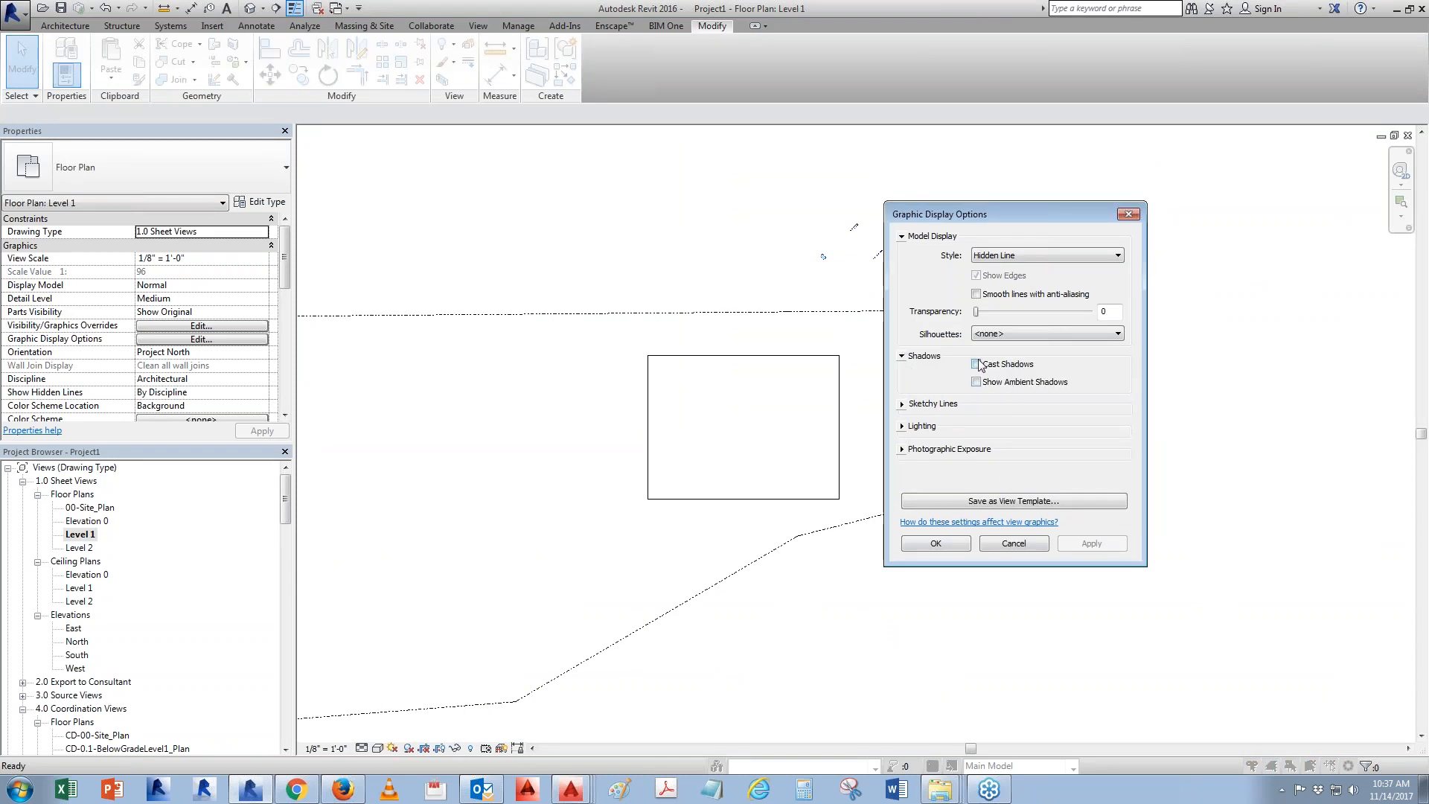
{"action": "left_click", "coordinate": [976, 364]}
{"action": "left_click", "coordinate": [904, 426]}
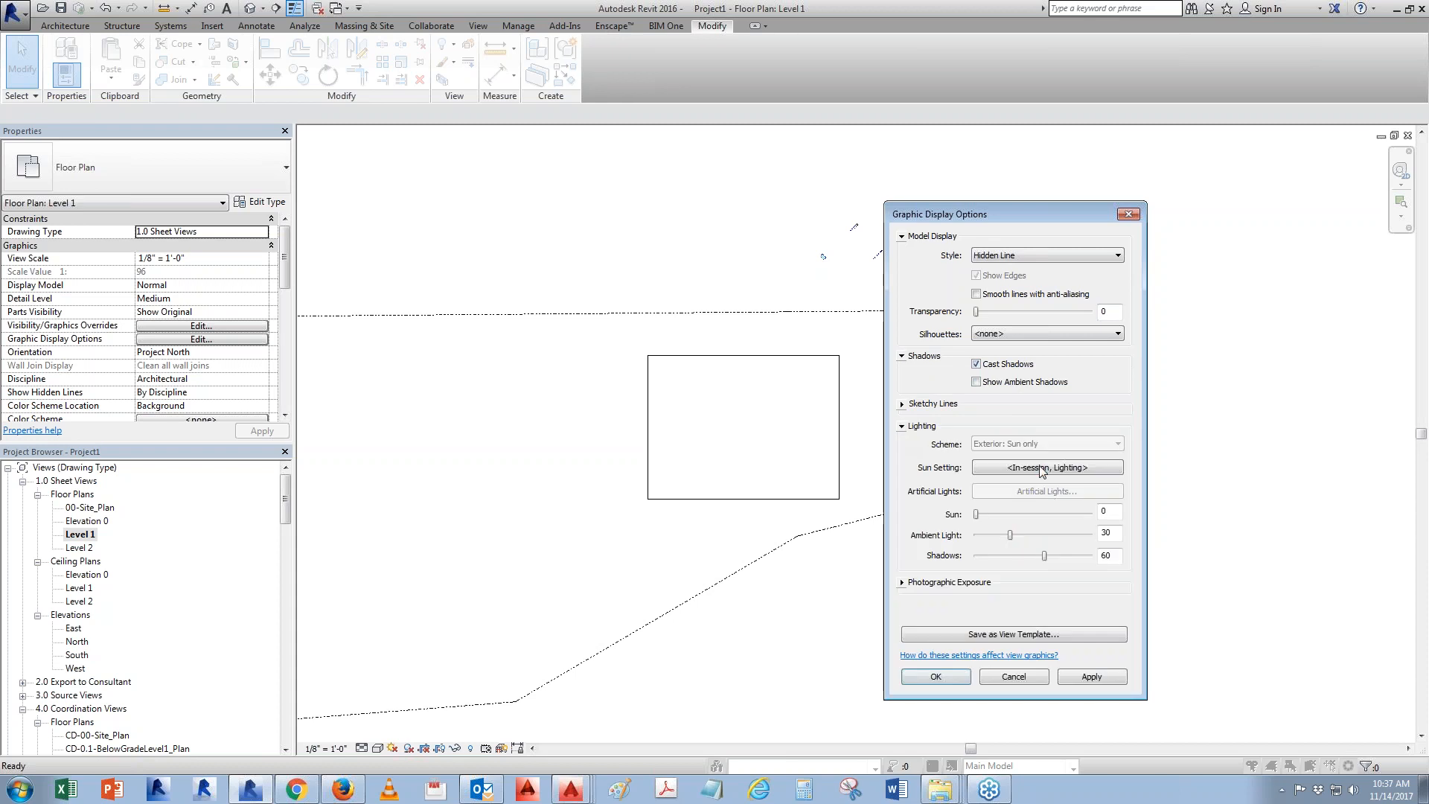
{"action": "left_click", "coordinate": [1048, 468]}
{"action": "left_click_drag", "start_coordinate": [537, 233], "coordinate": [1024, 256]}
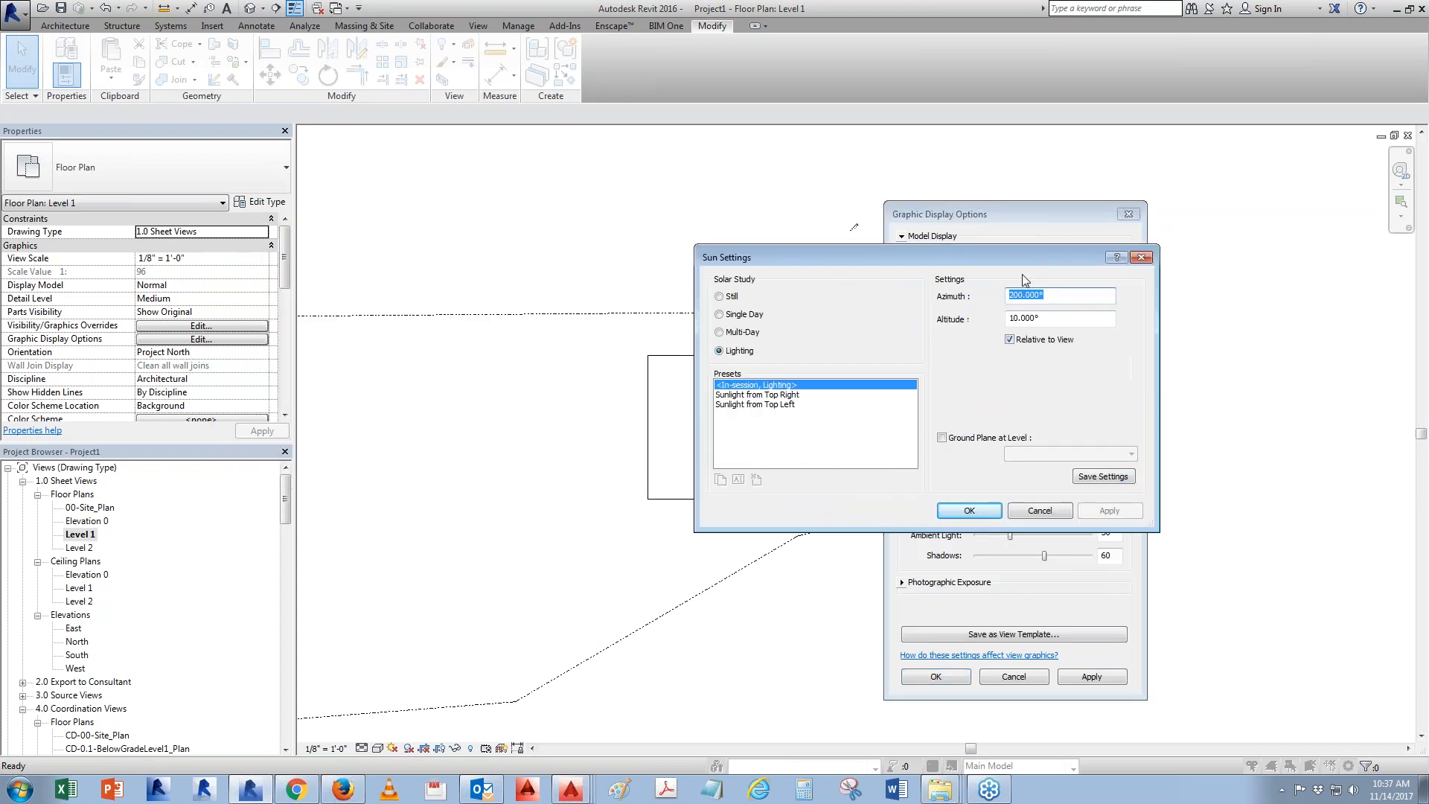
Try the lighting study's ground plane at Elevation 0 and at Level 1, and turn the ground plane off
{"action": "left_click", "coordinate": [942, 437]}
{"action": "left_click", "coordinate": [1051, 454]}
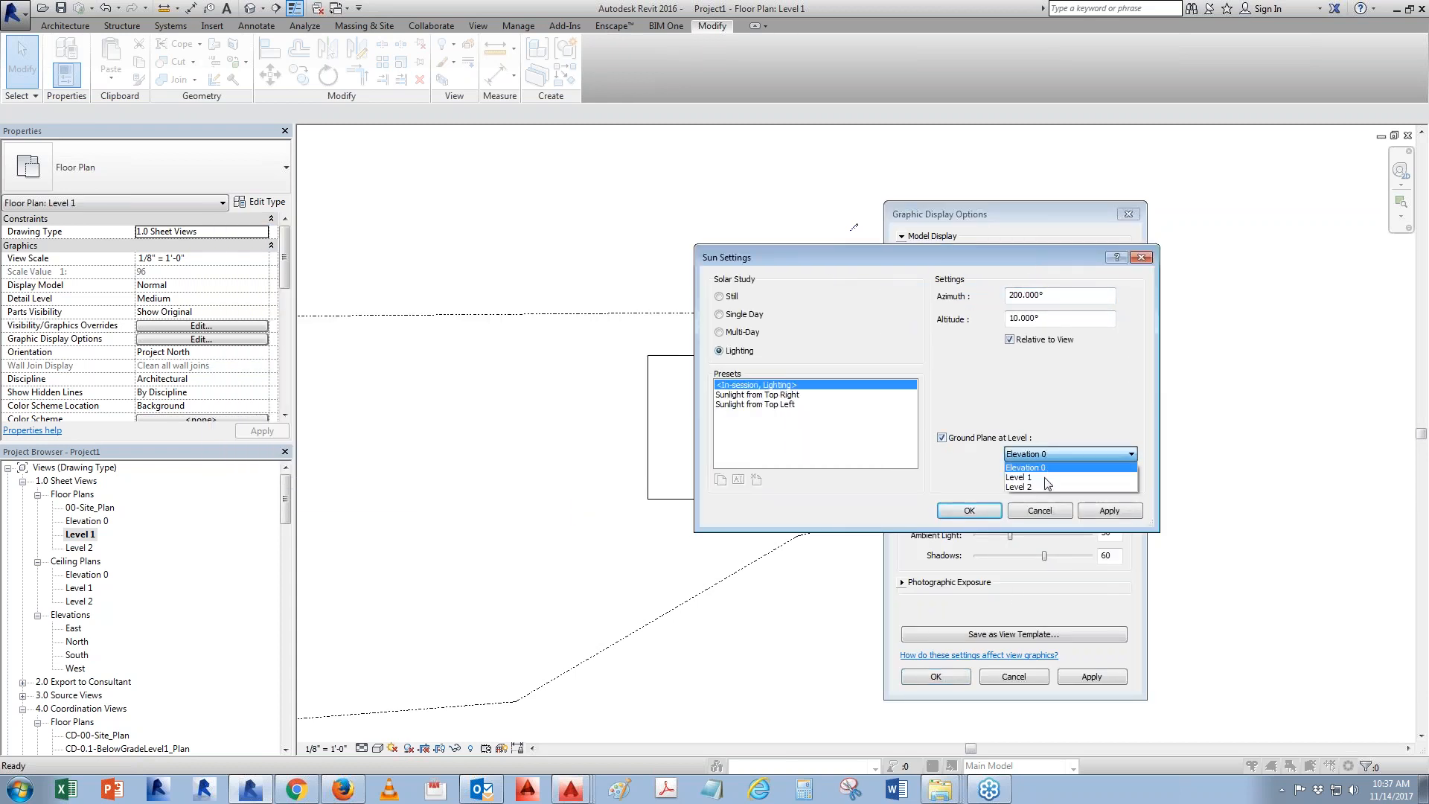
{"action": "left_click", "coordinate": [1042, 467]}
{"action": "left_click", "coordinate": [943, 439]}
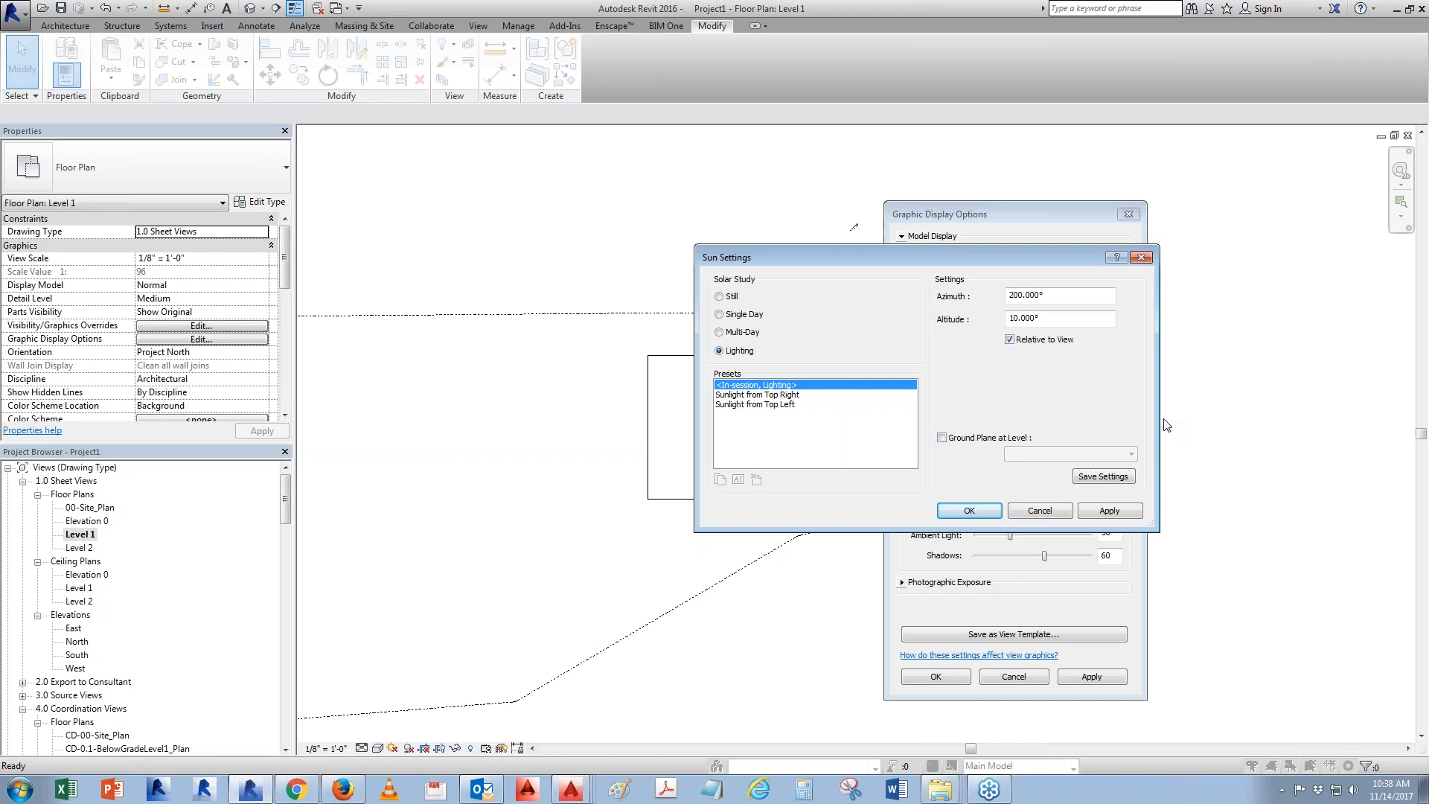
{"action": "left_click", "coordinate": [944, 438]}
{"action": "left_click", "coordinate": [1072, 454]}
{"action": "left_click", "coordinate": [1075, 478]}
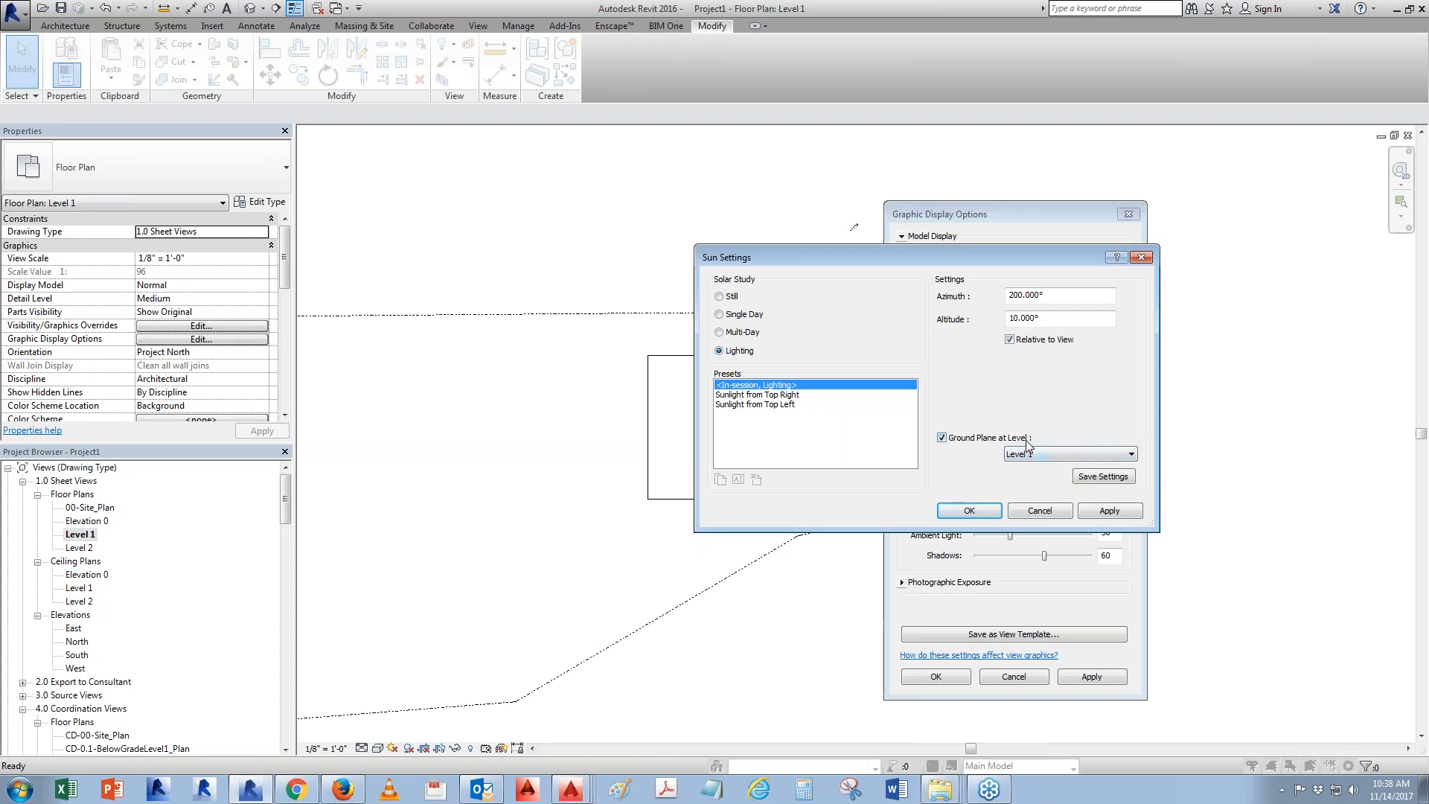
{"action": "left_click", "coordinate": [943, 438]}
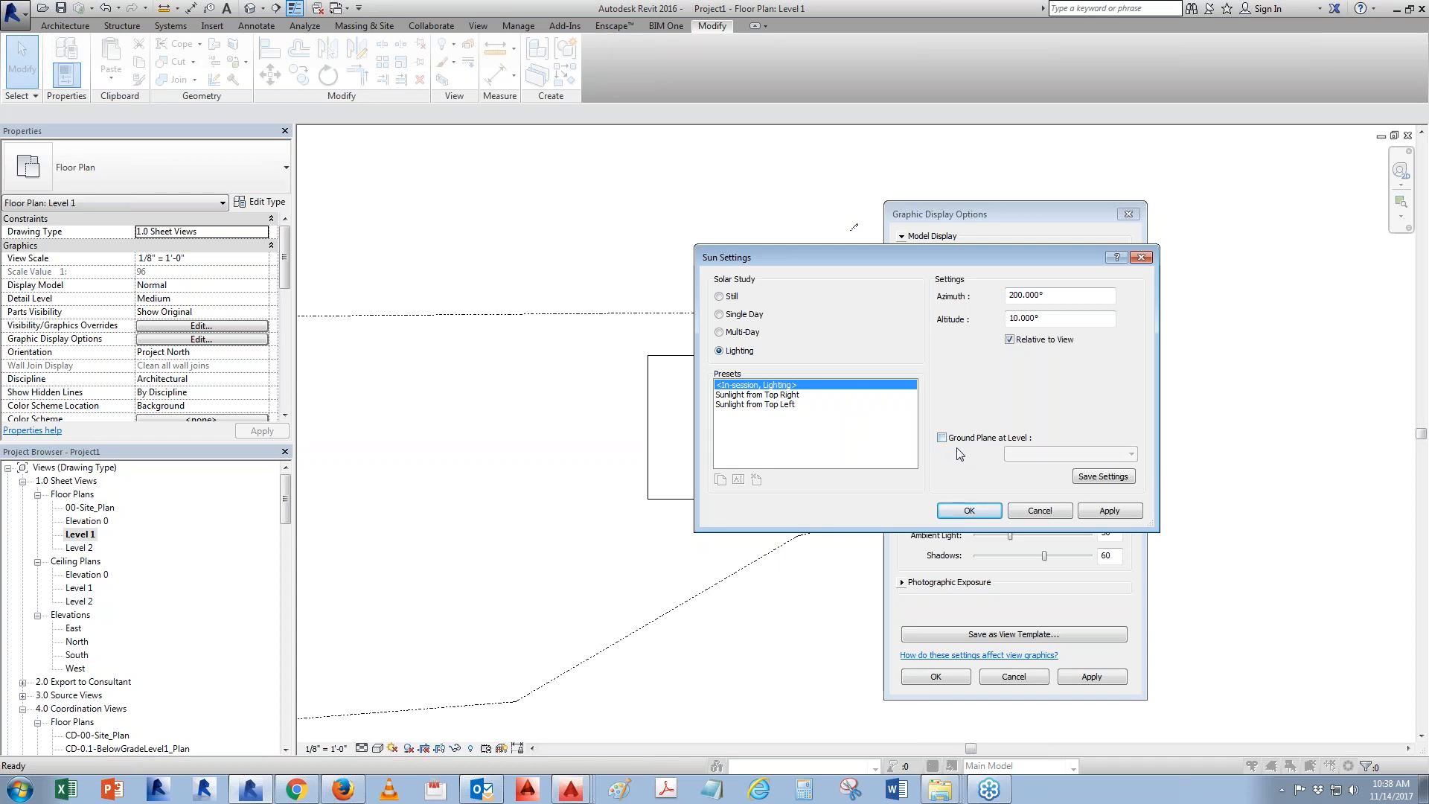
Try a Still solar study, toggle daylight savings time for the project location, and discard the sun and graphic display settings
{"action": "left_click", "coordinate": [720, 297]}
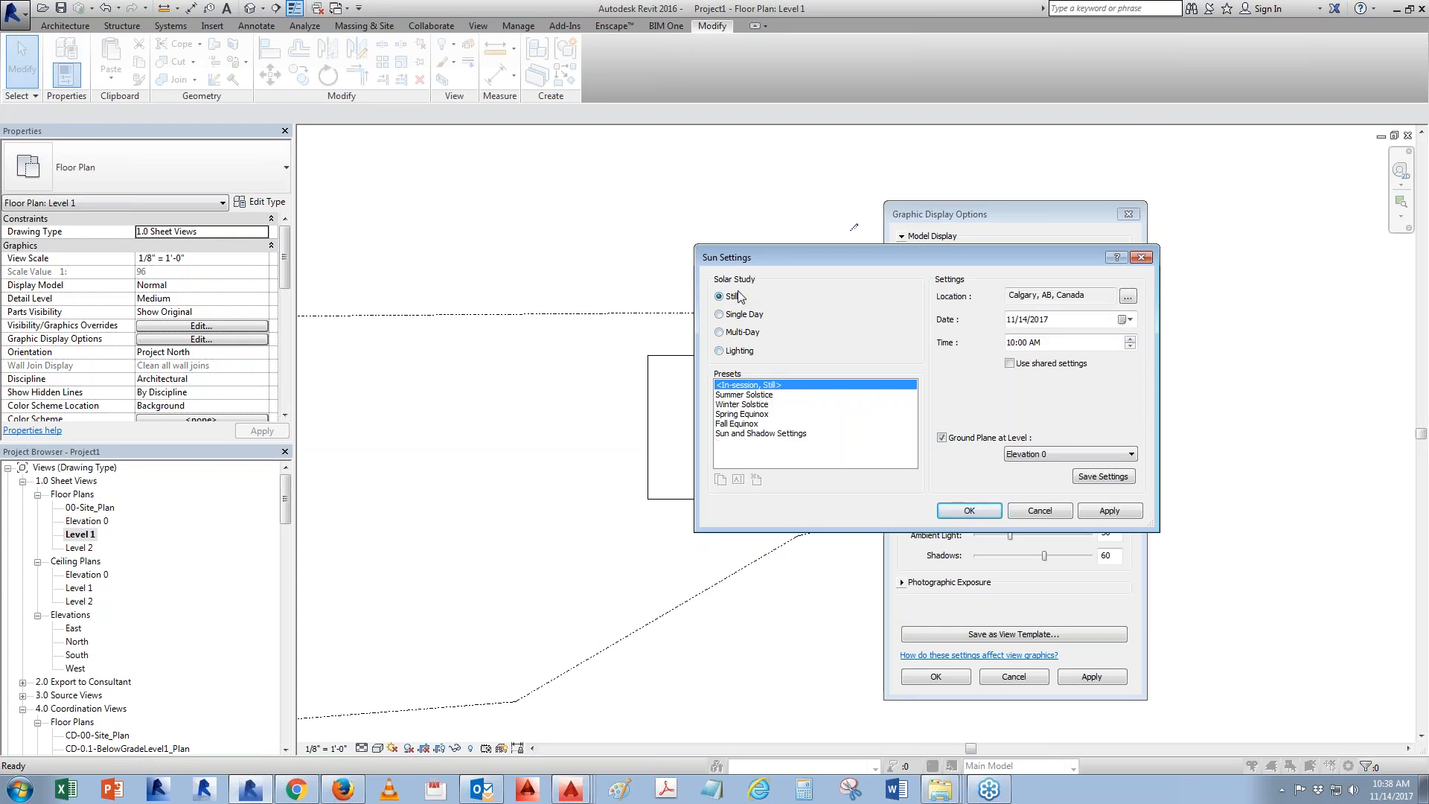
{"action": "left_click", "coordinate": [1127, 298]}
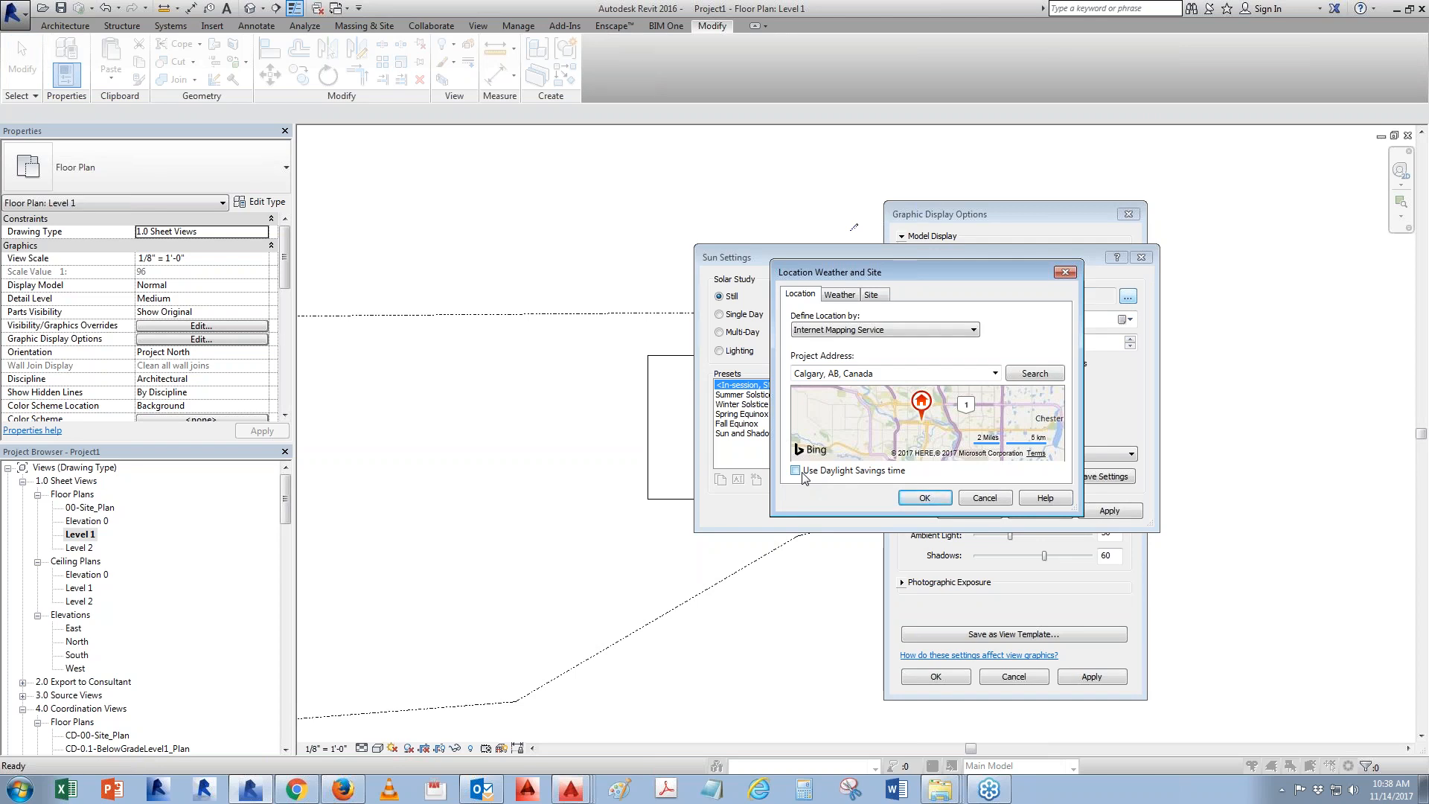
{"action": "left_click", "coordinate": [798, 470]}
{"action": "left_click", "coordinate": [924, 497]}
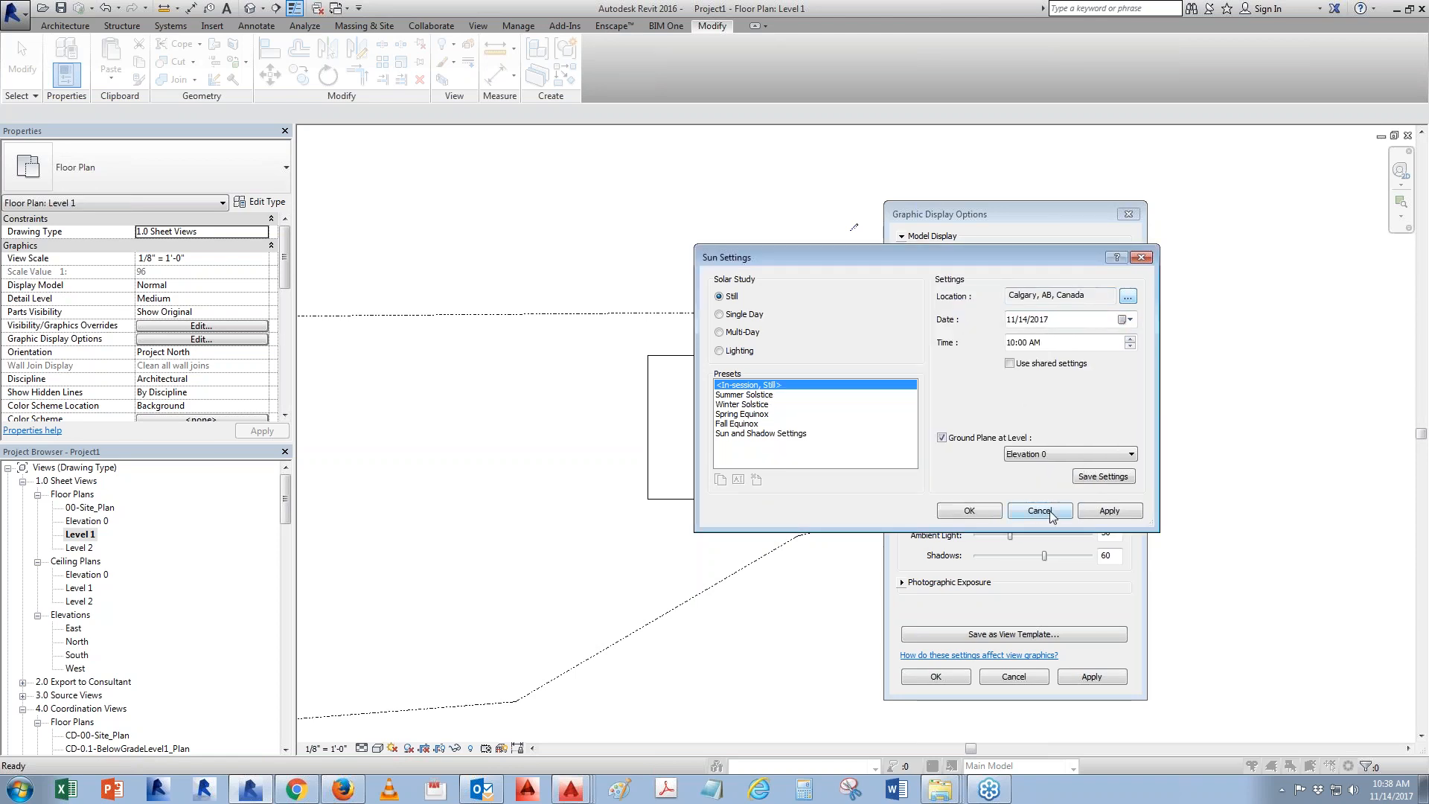
{"action": "left_click", "coordinate": [1049, 511]}
{"action": "left_click", "coordinate": [1129, 214]}
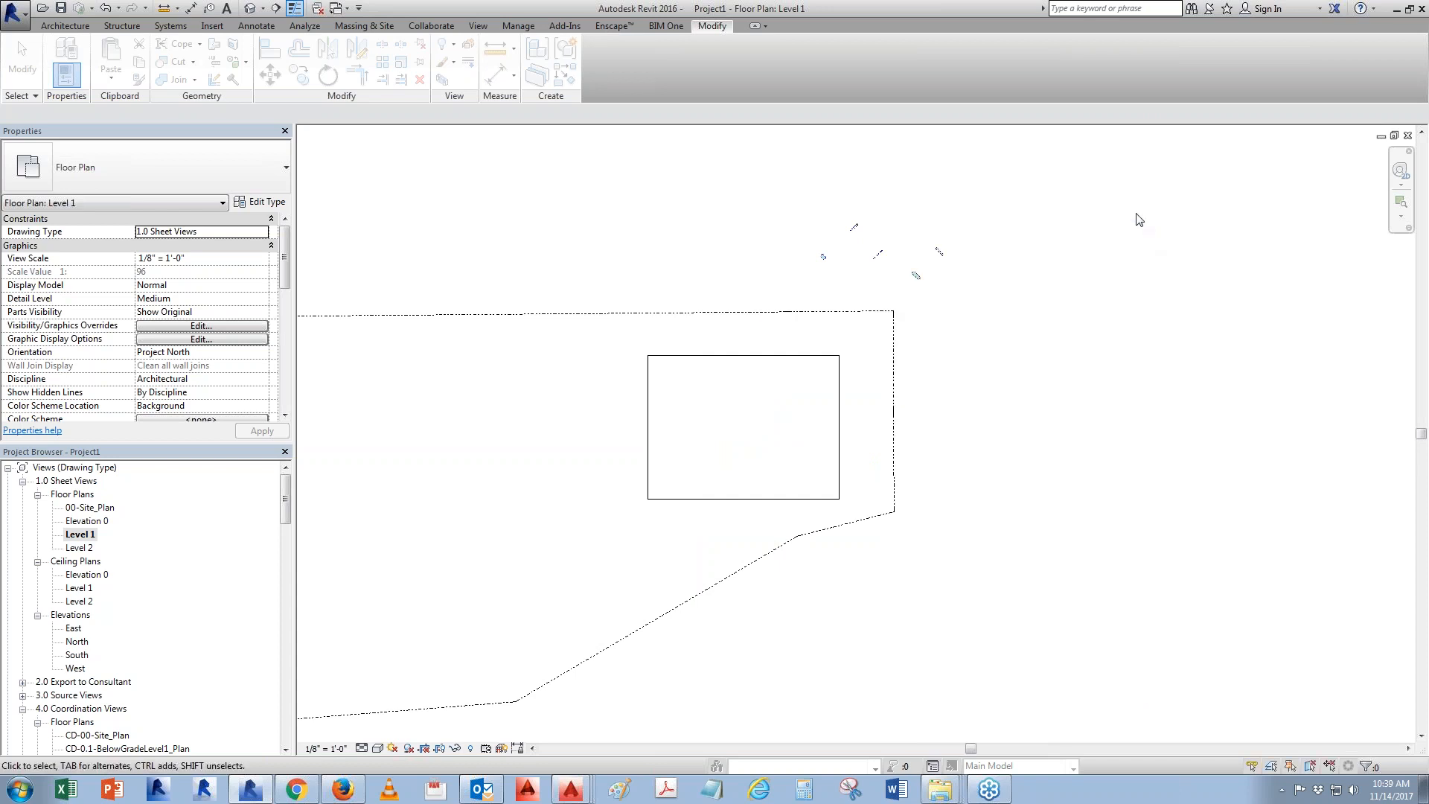
{"action": "left_click", "coordinate": [534, 32]}
{"action": "left_click", "coordinate": [685, 87]}
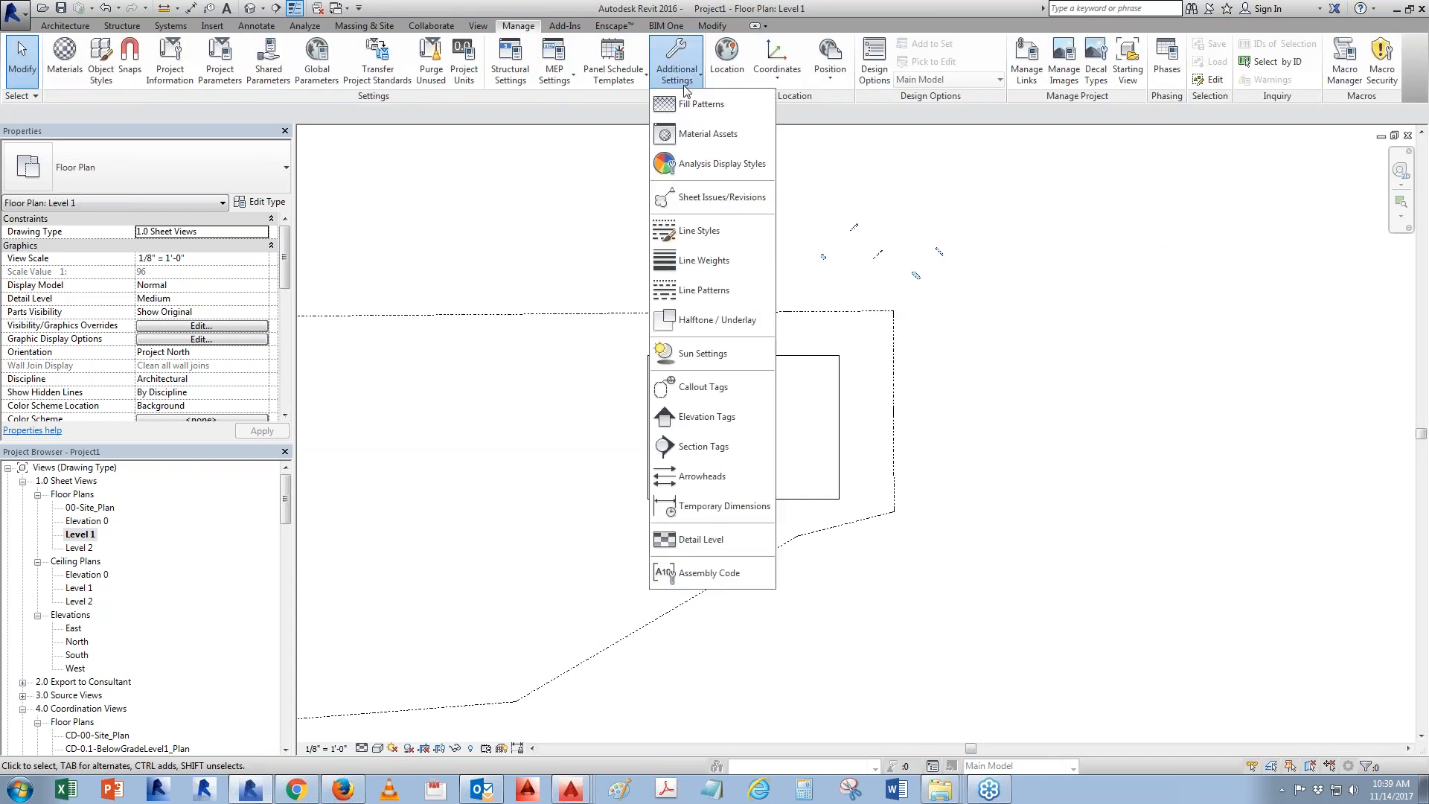
{"action": "left_click", "coordinate": [832, 71]}
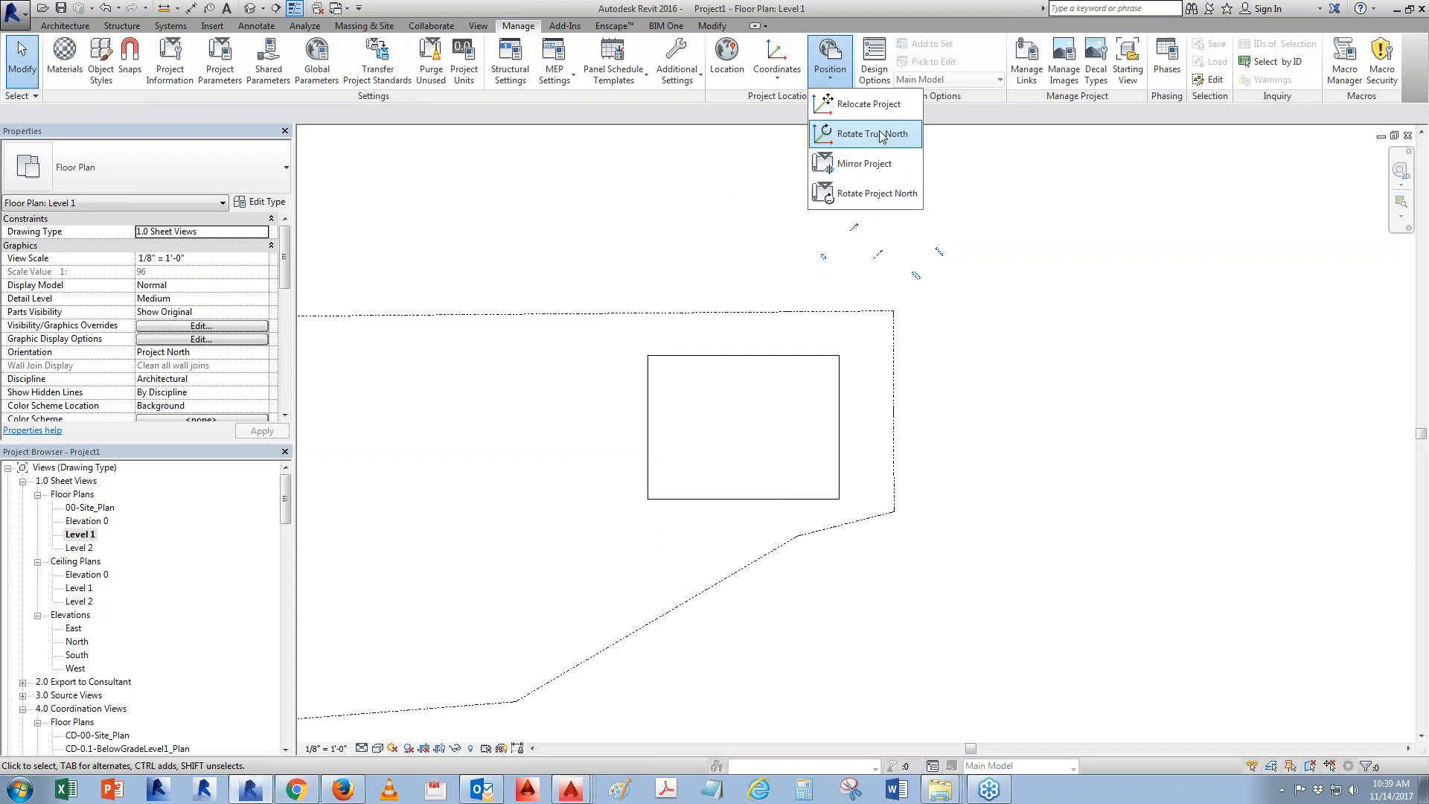
{"action": "left_click", "coordinate": [441, 579]}
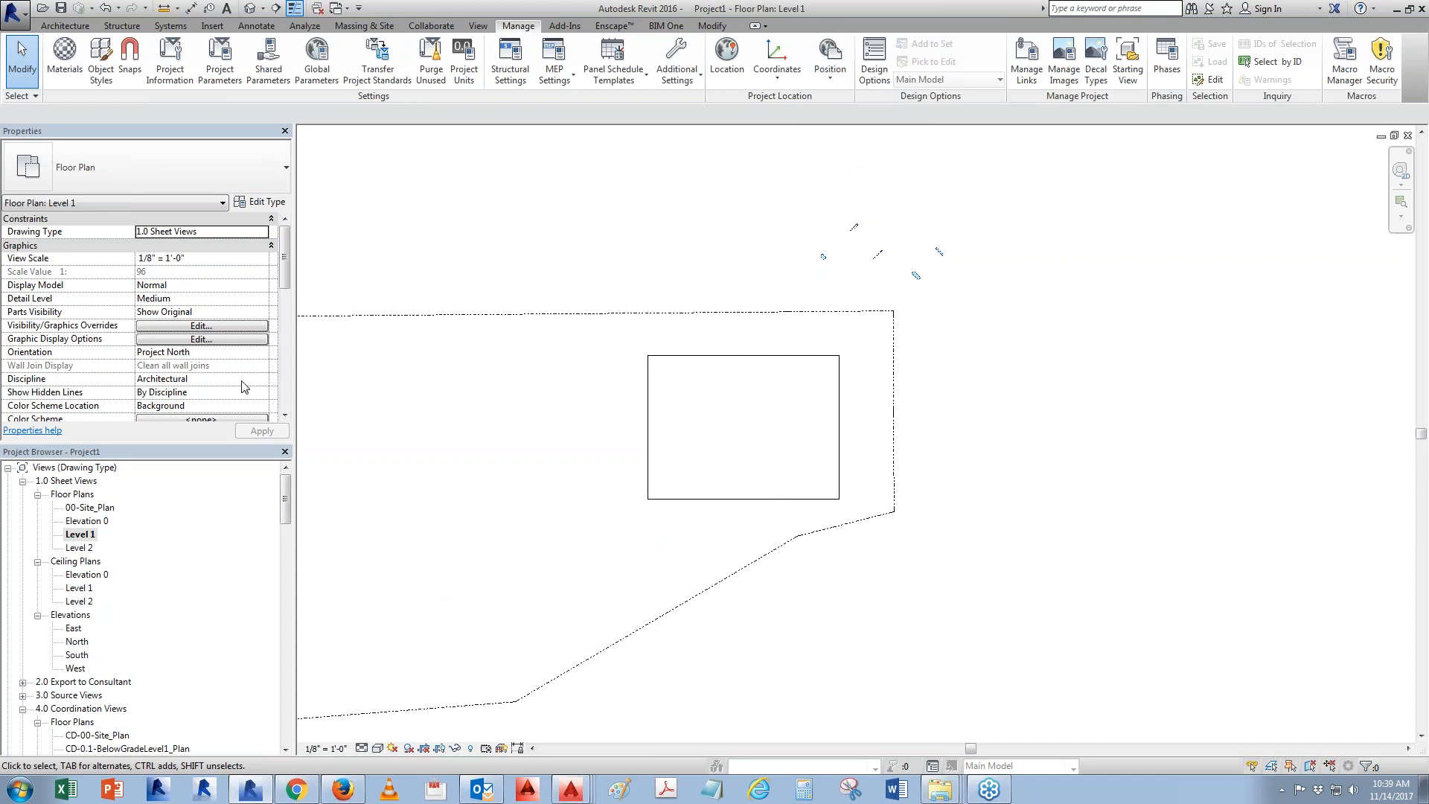
Set the Level 1 floor plan's orientation to True North
{"action": "left_click", "coordinate": [257, 352]}
{"action": "left_click", "coordinate": [211, 379]}
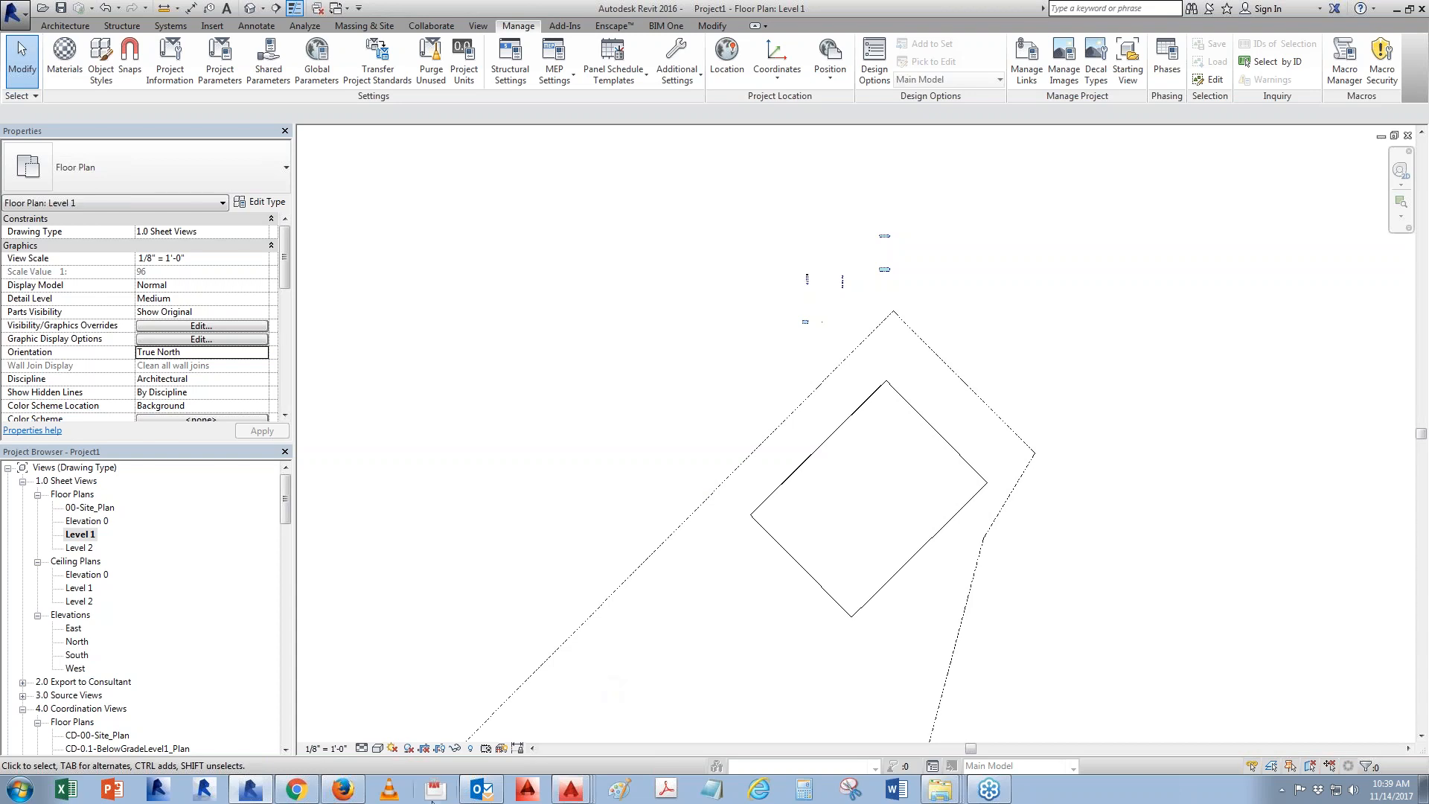
{"action": "left_click", "coordinate": [378, 749]}
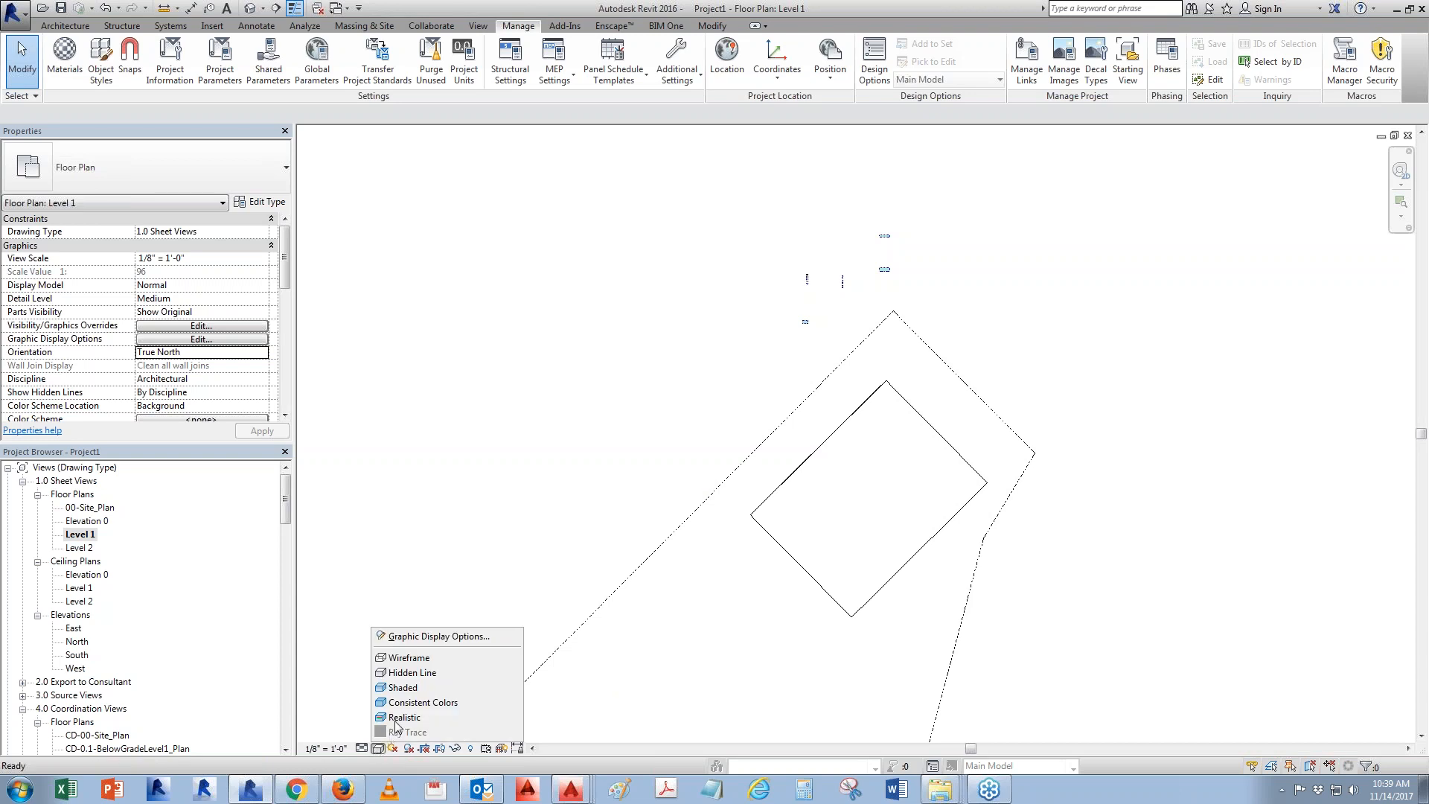
{"action": "left_click", "coordinate": [559, 569]}
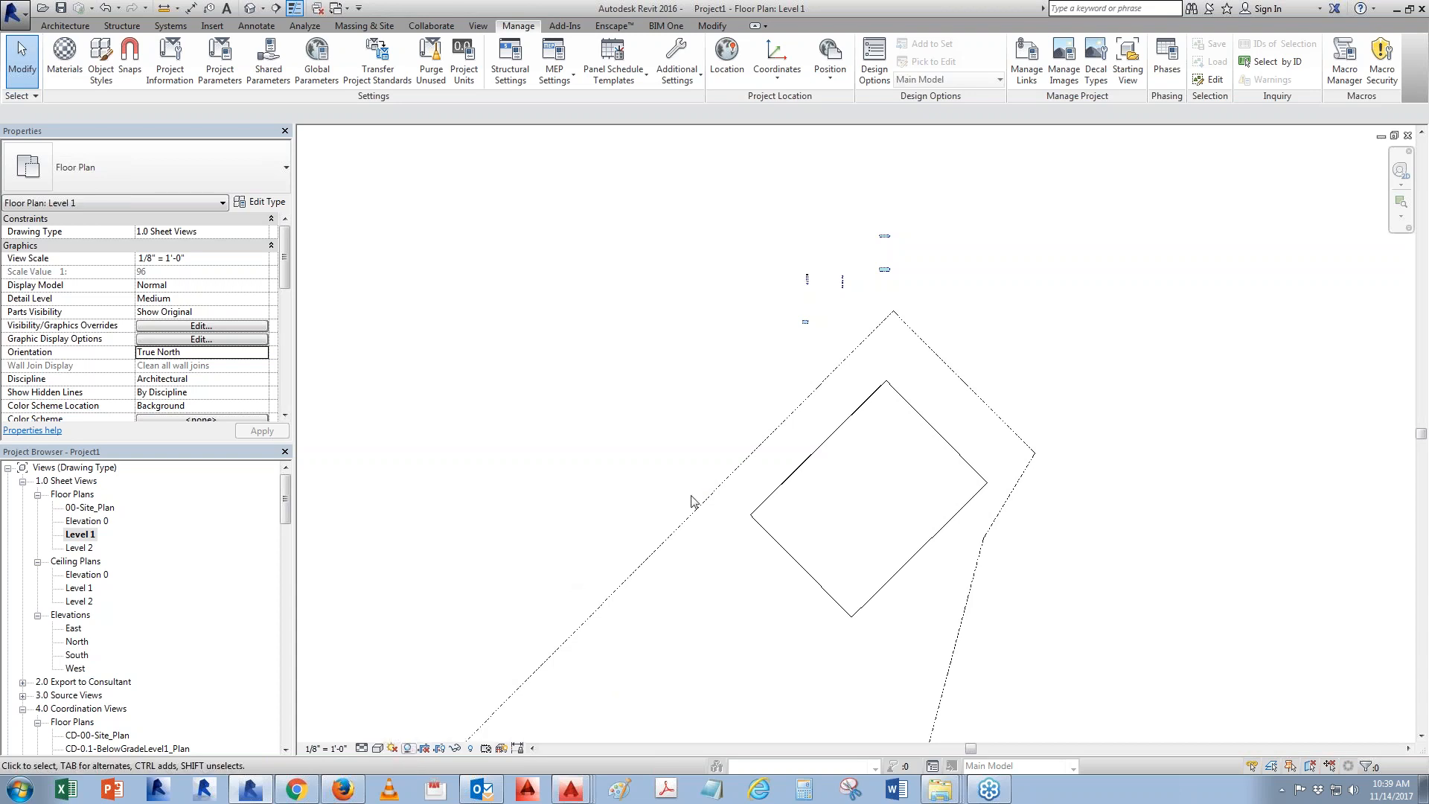
Turn on the Topography category in the visibility and graphic overrides of the Level 1 floor plan
{"action": "scroll", "coordinate": [729, 477], "scroll_direction": "down", "scroll_amount": 3}
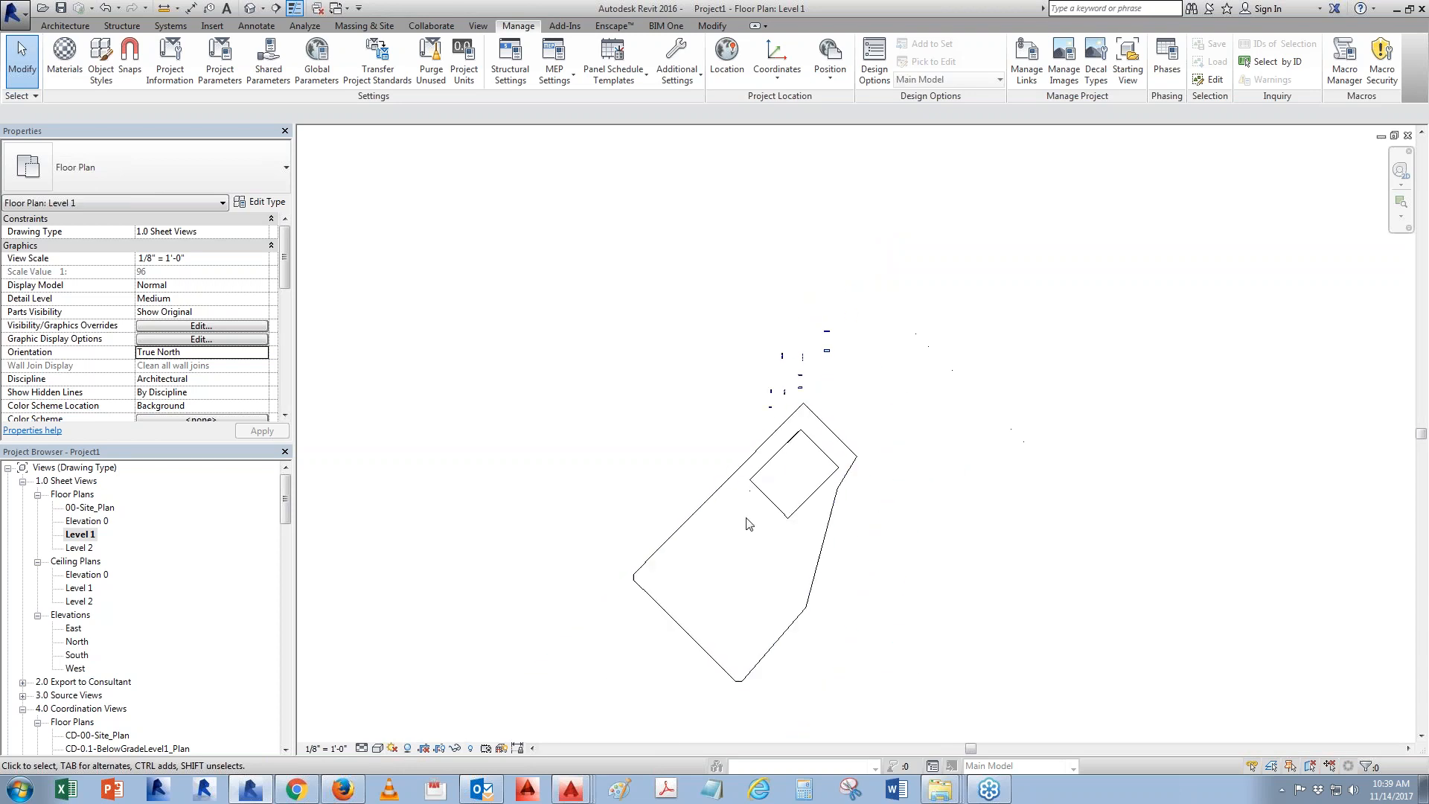
{"action": "scroll", "coordinate": [783, 467], "scroll_direction": "up", "scroll_amount": 1}
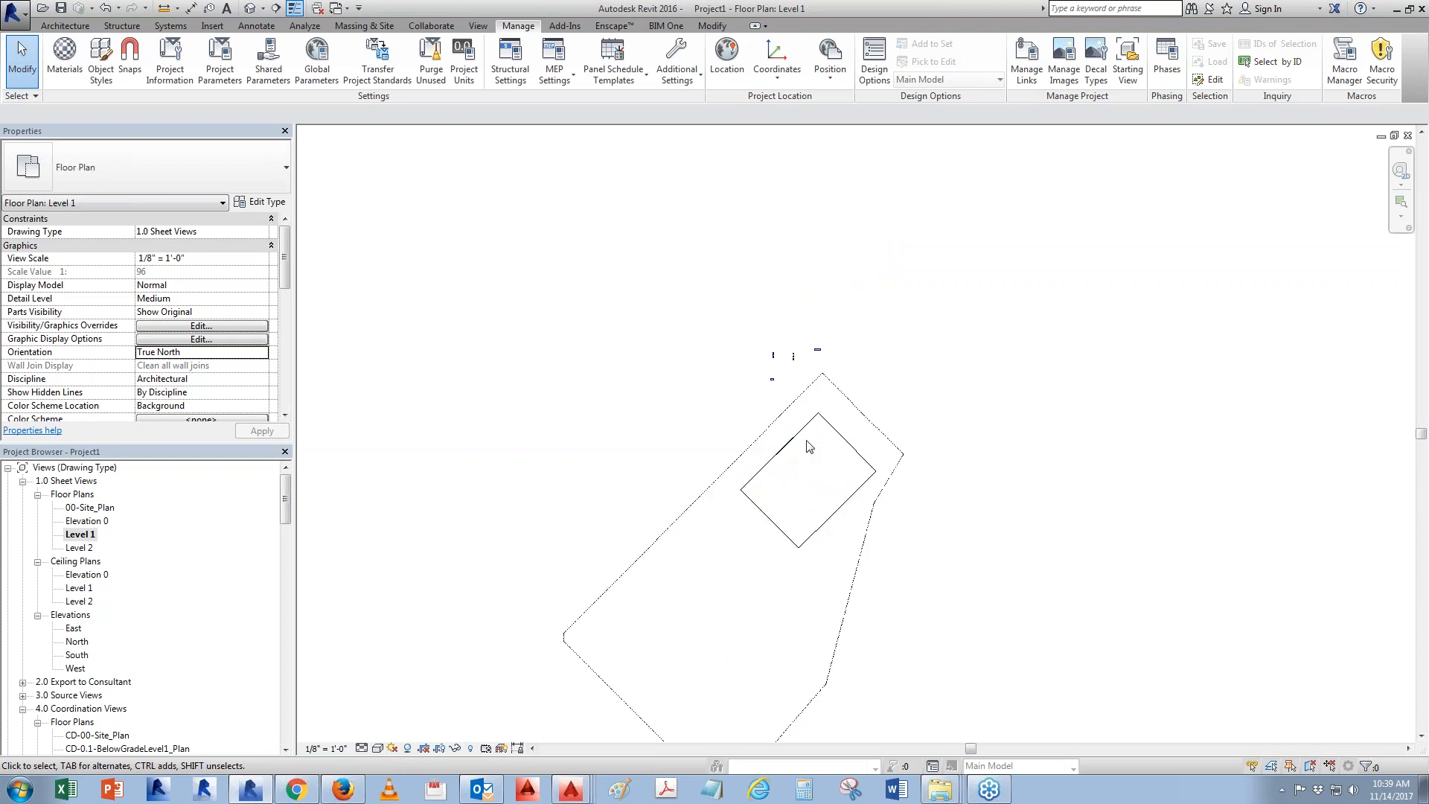
{"action": "key", "text": "v"}
{"action": "key", "text": "g"}
{"action": "scroll", "coordinate": [744, 447], "scroll_direction": "down", "scroll_amount": 10}
{"action": "left_click", "coordinate": [700, 458]}
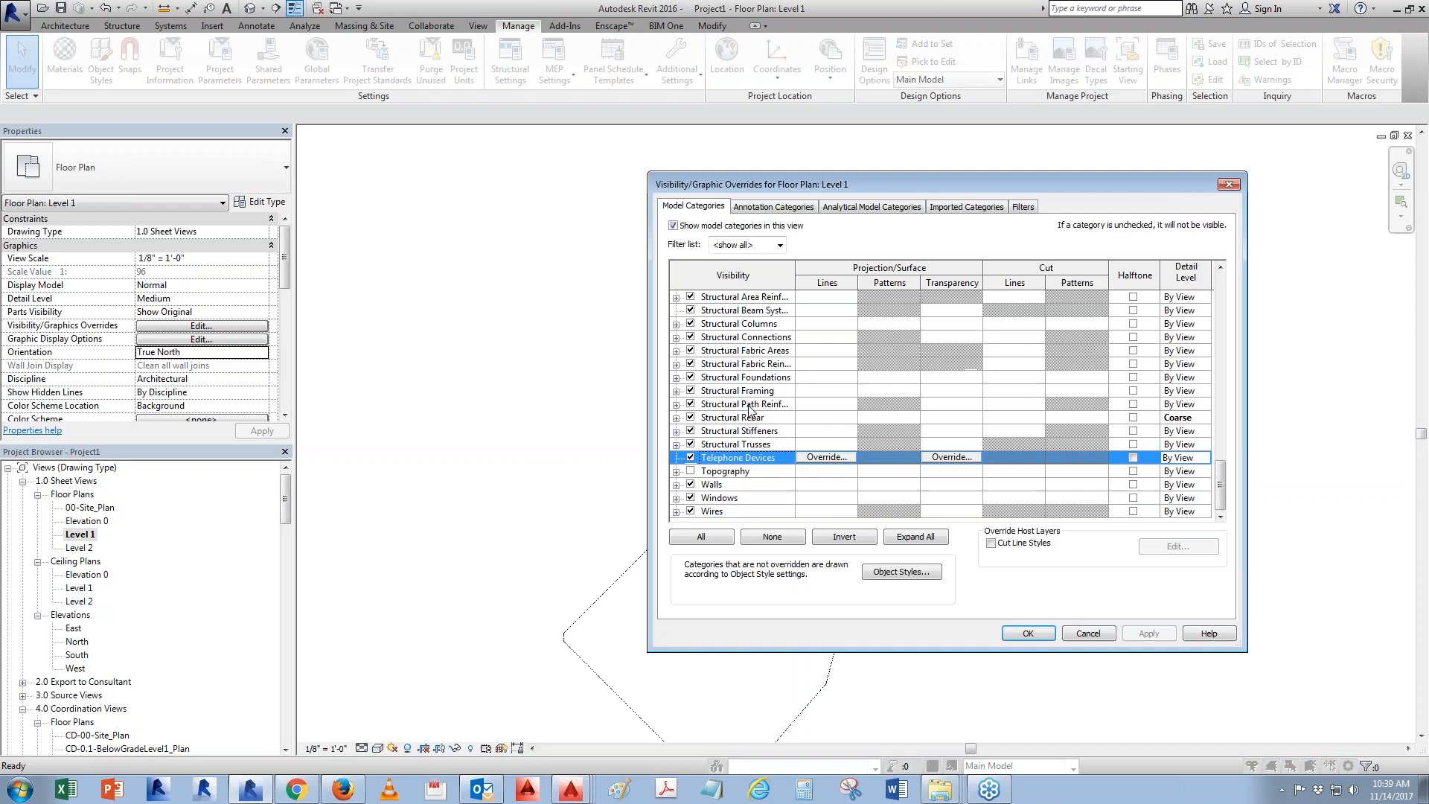
{"action": "left_click", "coordinate": [691, 471]}
{"action": "left_click", "coordinate": [1012, 633]}
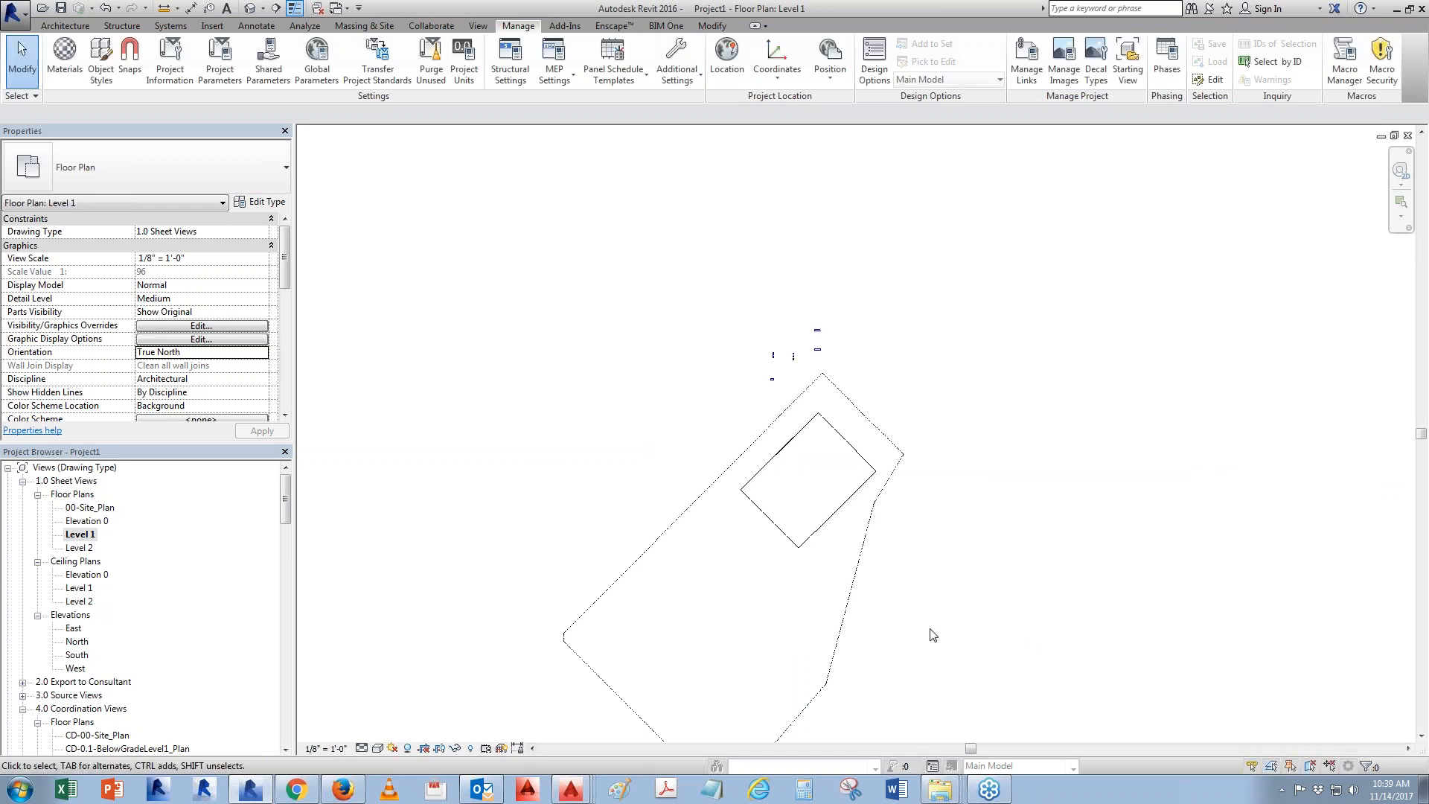
Toggle the shadows in Level 1, and open the 00-Site_Plan floor plan with its shadows turned on
{"action": "left_click", "coordinate": [409, 750]}
{"action": "double_click", "coordinate": [103, 509]}
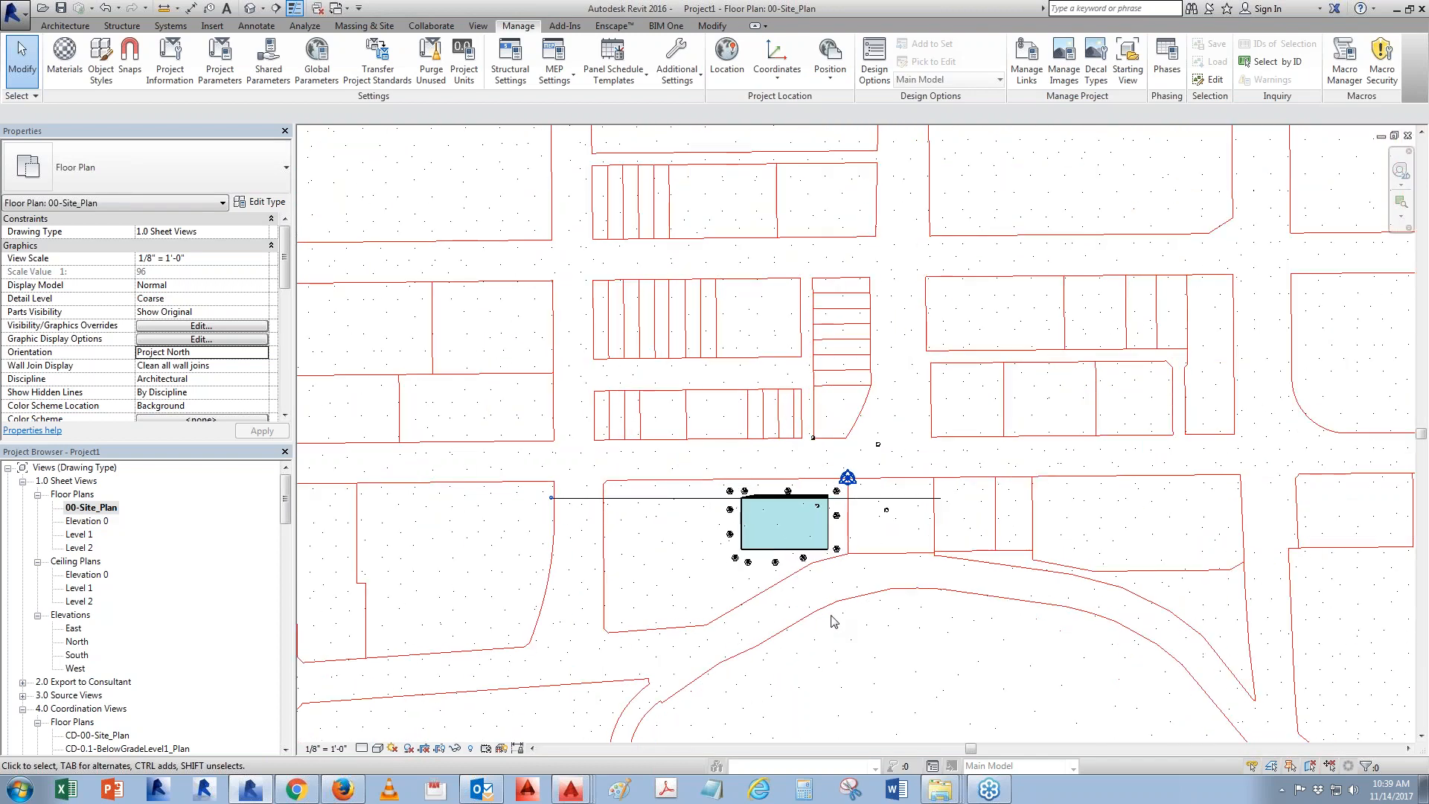
{"action": "left_click", "coordinate": [409, 749]}
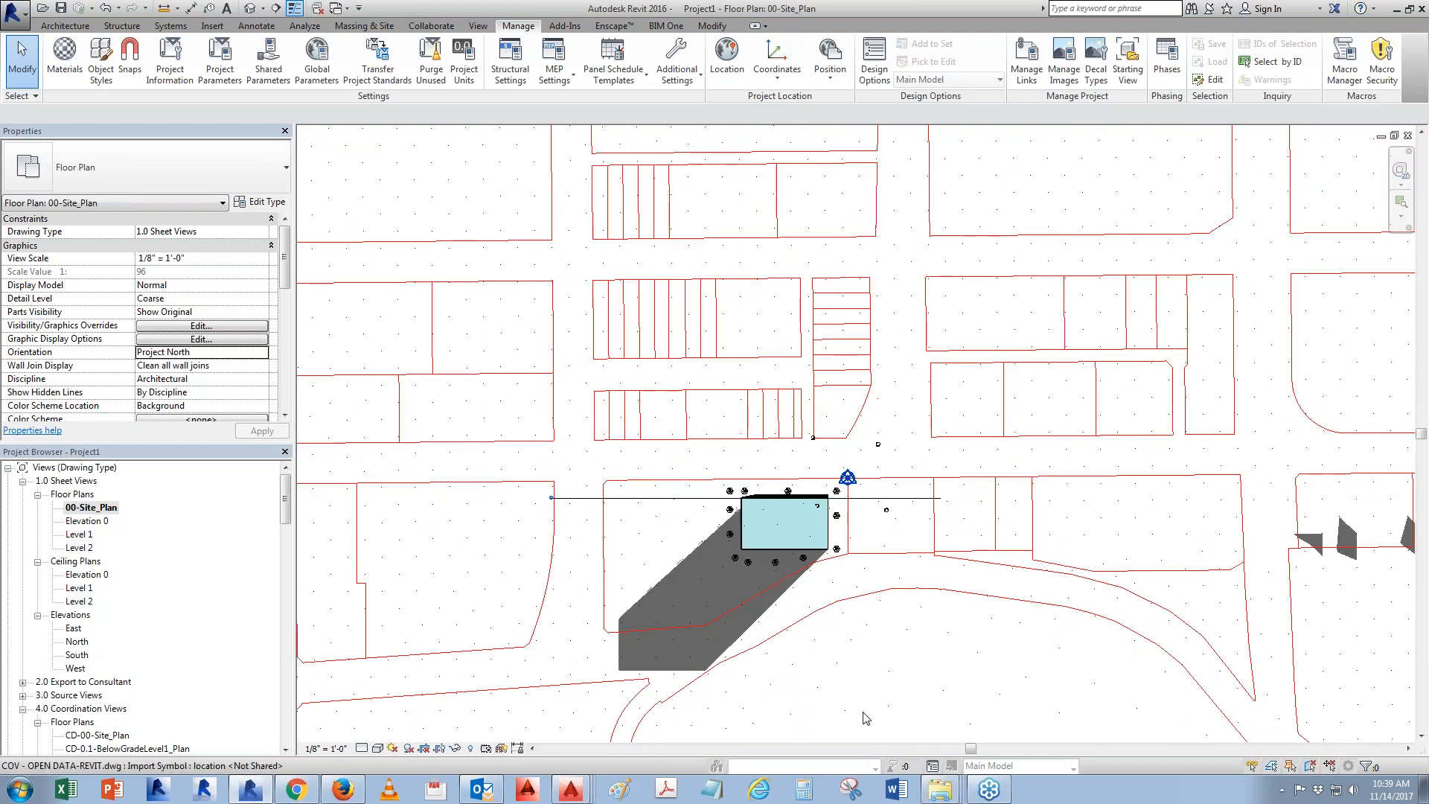
Open the sun settings from the site plan's graphic display lighting options and choose a Still solar study
{"action": "middle_click_drag", "start_coordinate": [915, 711], "coordinate": [919, 535]}
{"action": "scroll", "coordinate": [918, 535], "scroll_direction": "down", "scroll_amount": 1}
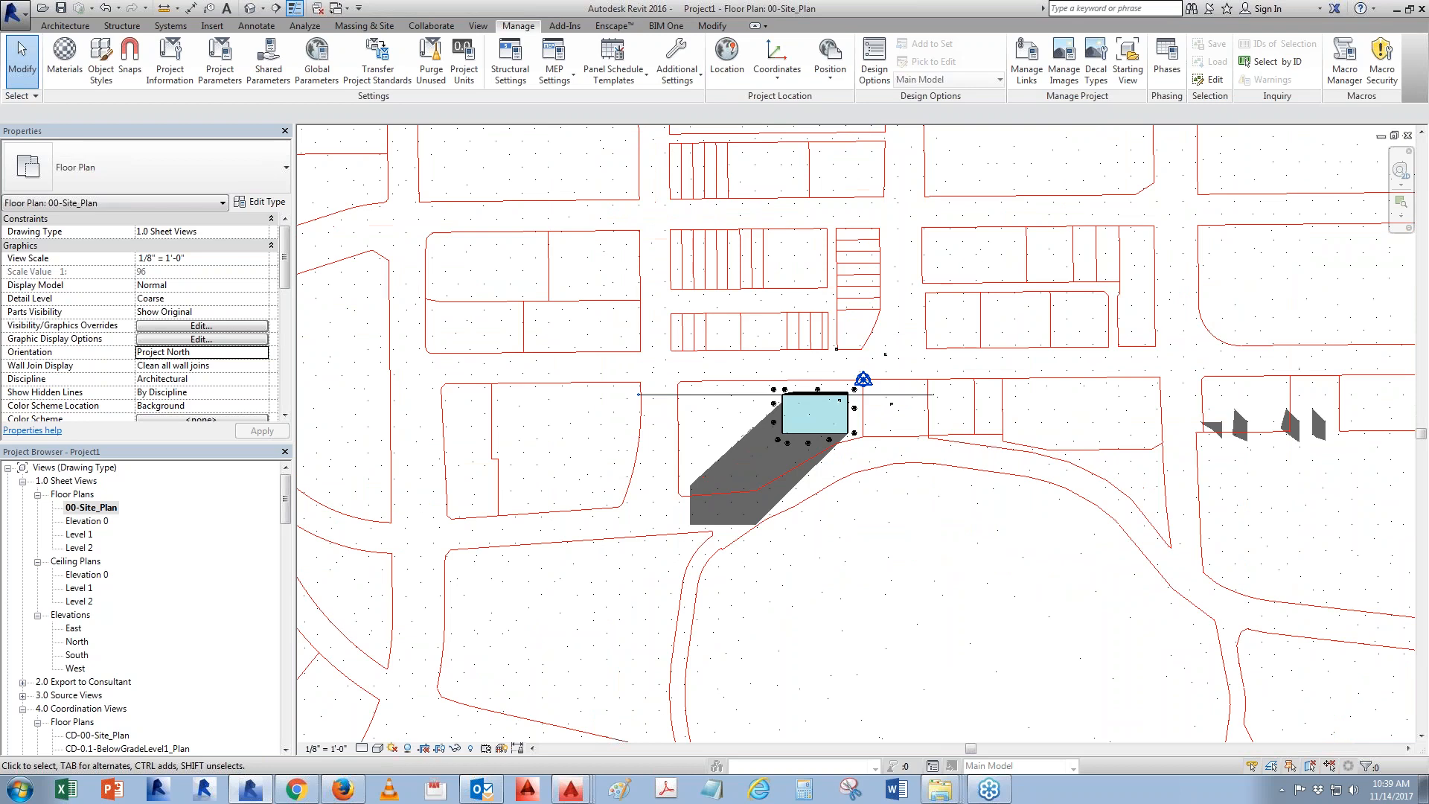
{"action": "key", "text": "v"}
{"action": "key", "text": "v"}
{"action": "key", "text": "Escape"}
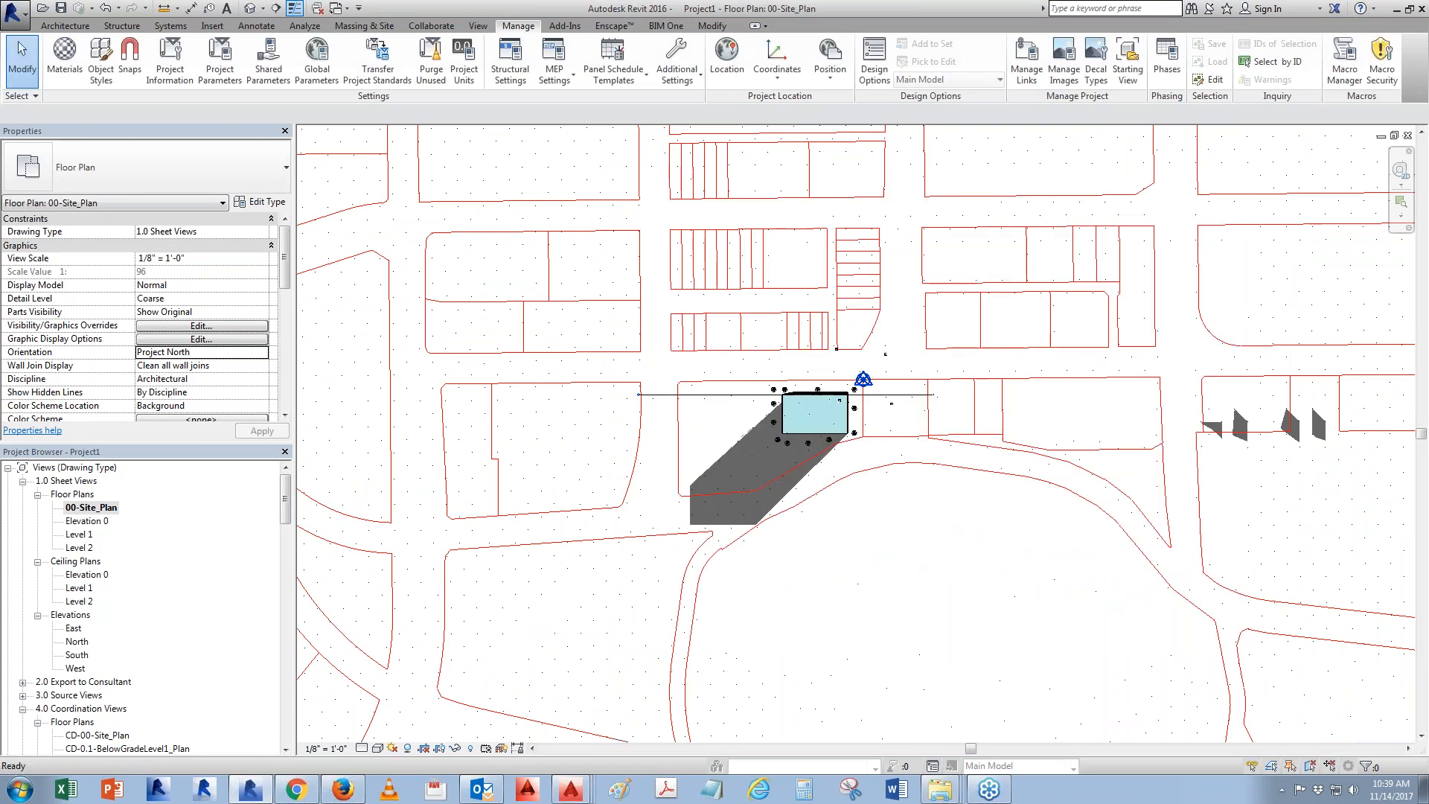
{"action": "left_click", "coordinate": [408, 749]}
{"action": "left_click", "coordinate": [408, 749]}
{"action": "left_click", "coordinate": [421, 637]}
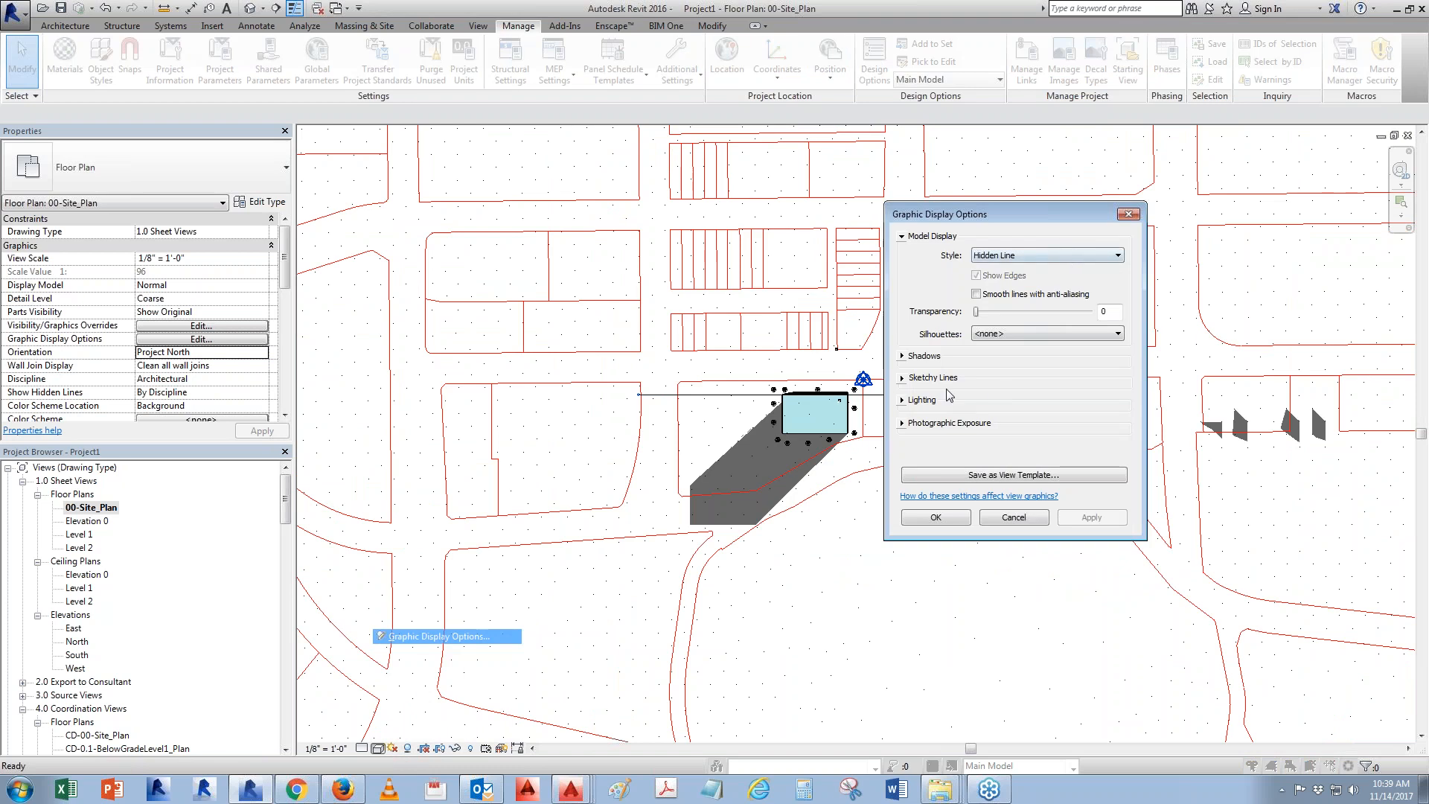
{"action": "left_click", "coordinate": [911, 402]}
{"action": "left_click", "coordinate": [1045, 444]}
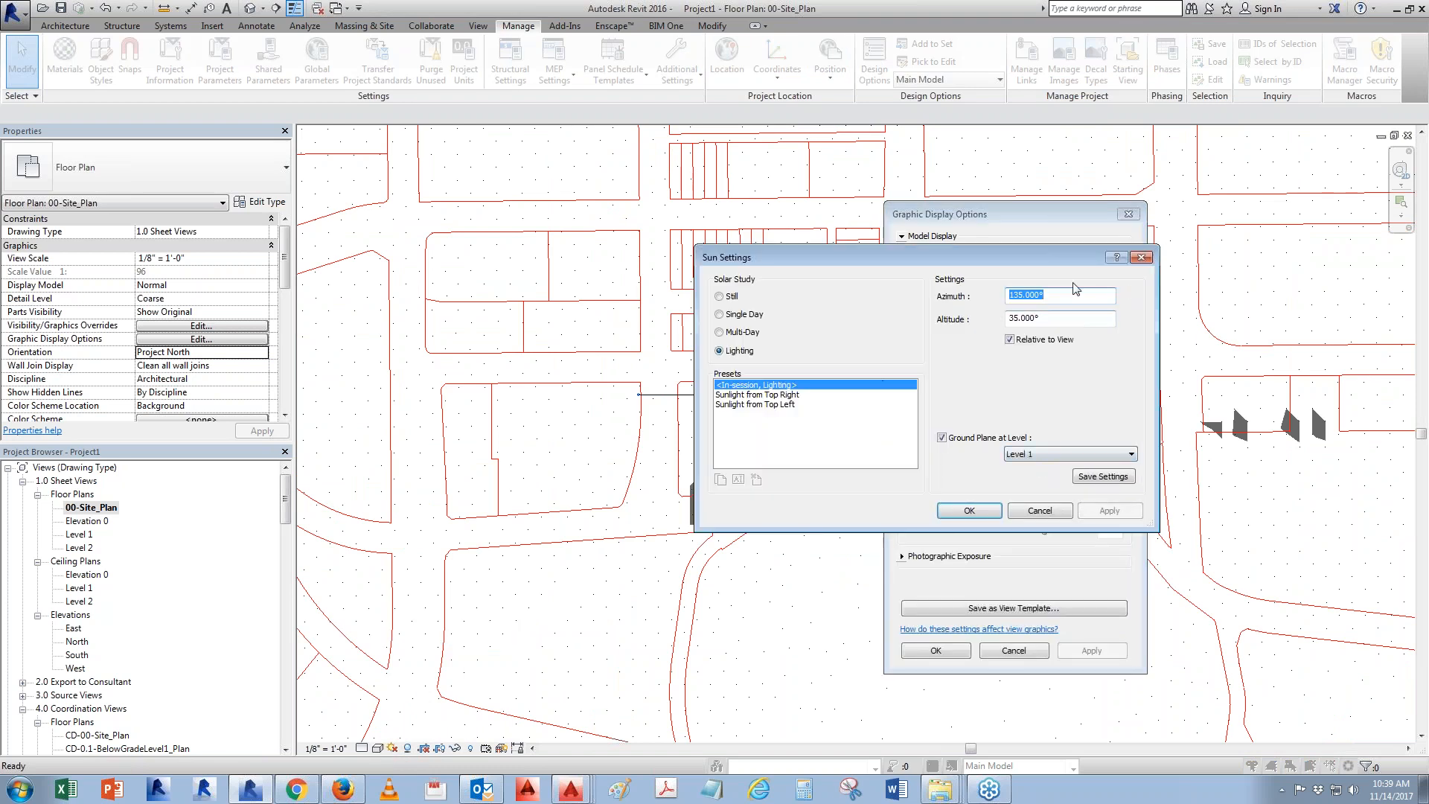
{"action": "left_click", "coordinate": [721, 296]}
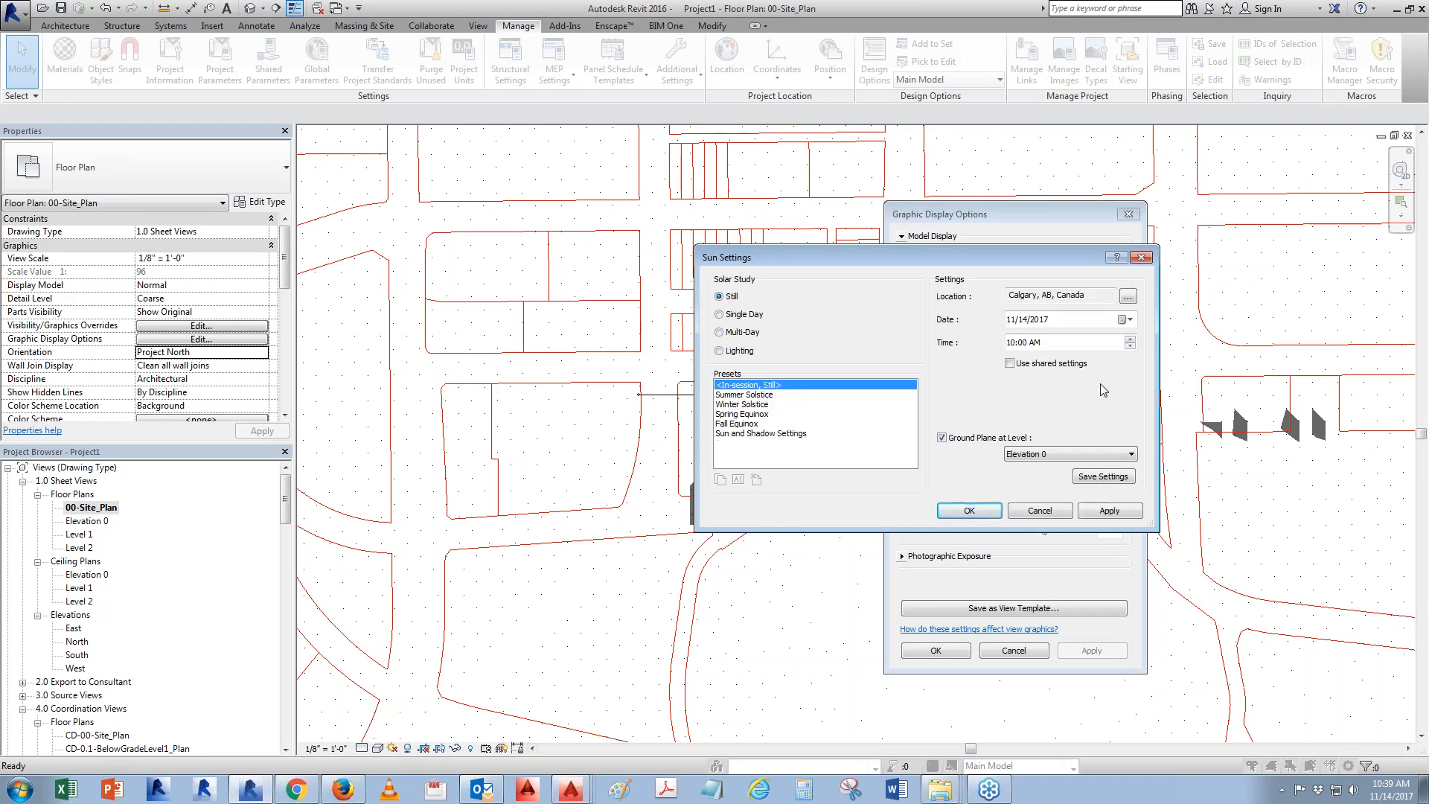
Set the project location to Vancouver, BC with daylight savings time, continuing with the entered address
{"action": "left_click", "coordinate": [1127, 297]}
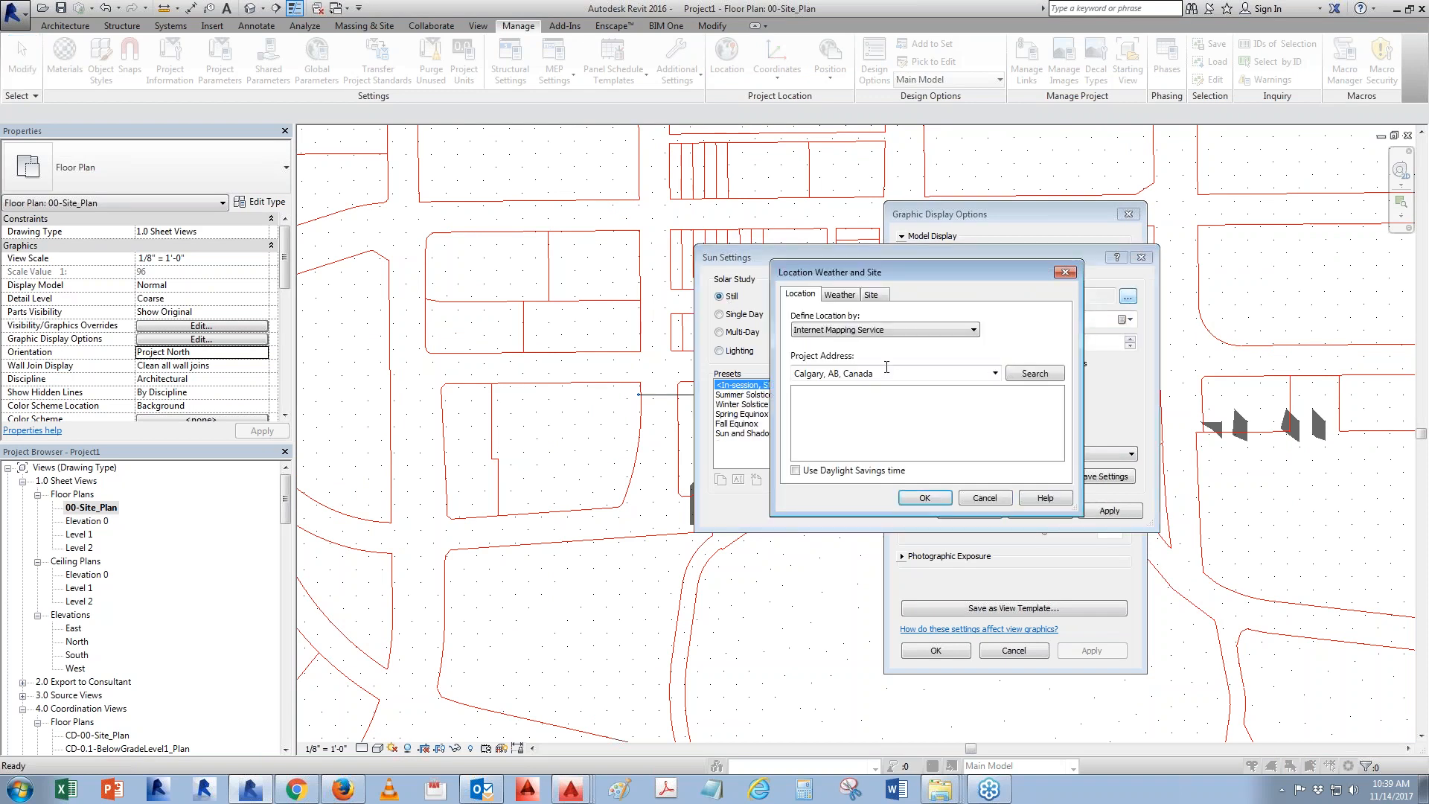
{"action": "type", "text": "Vancouver, BC"}
{"action": "left_click", "coordinate": [797, 472]}
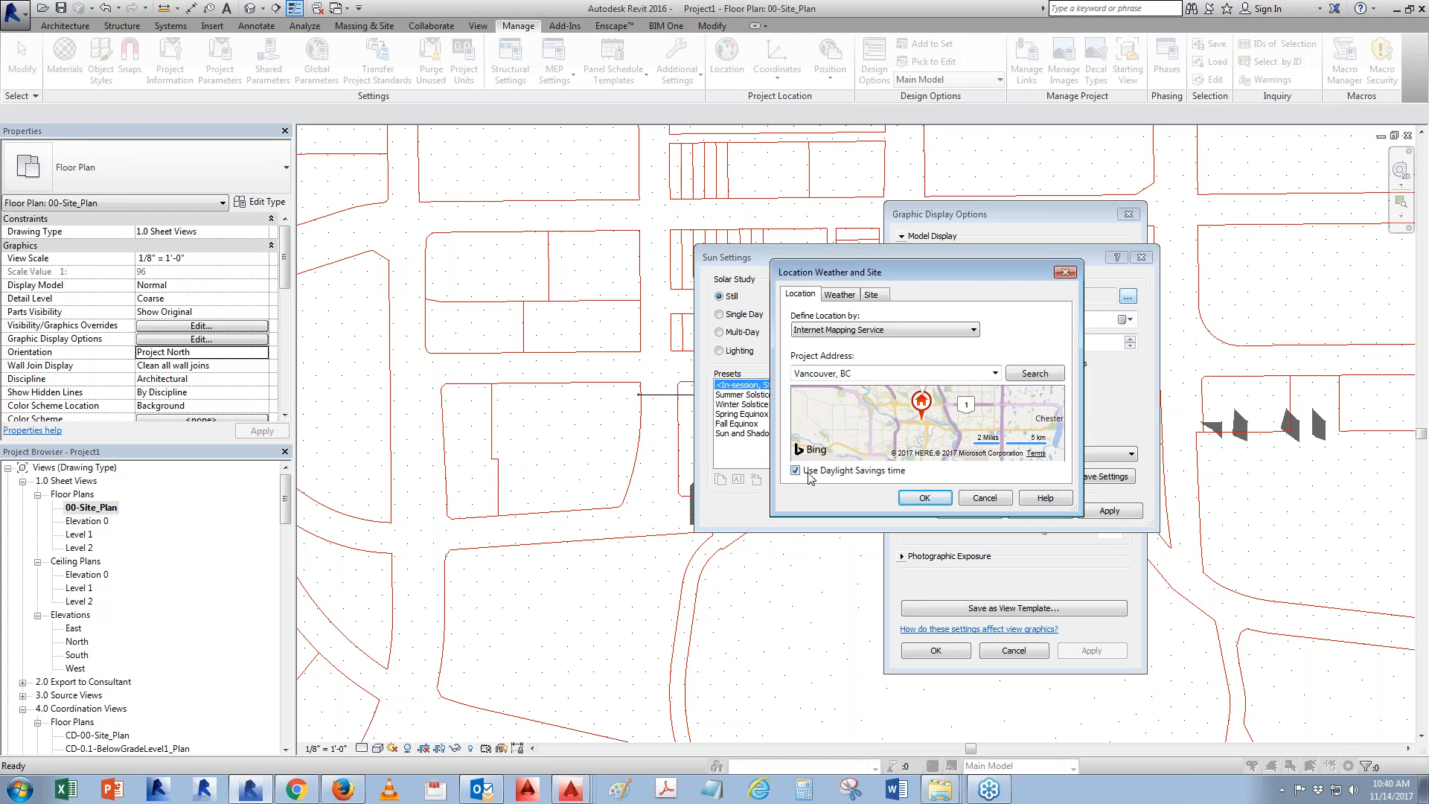
{"action": "left_click", "coordinate": [917, 500]}
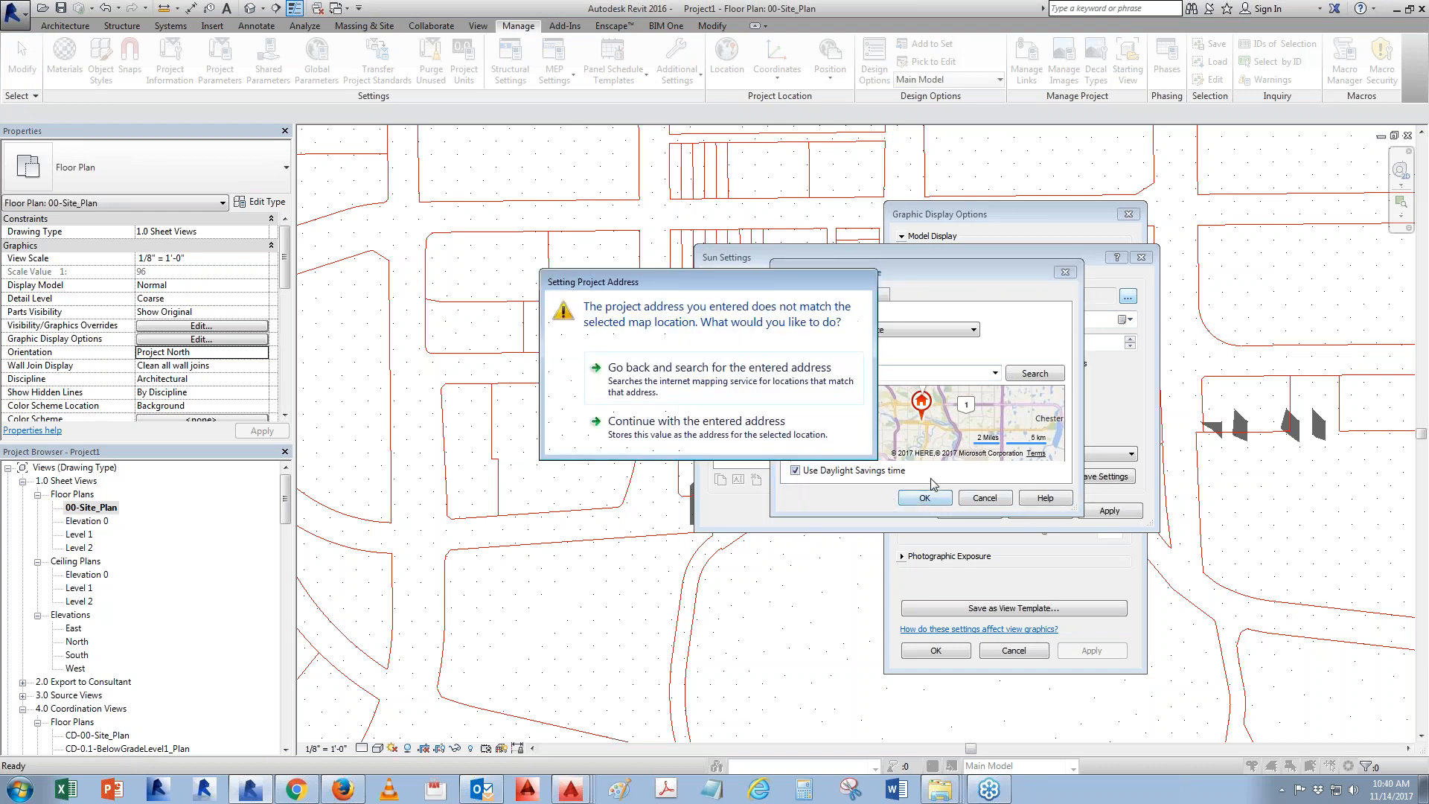
{"action": "left_click", "coordinate": [819, 445]}
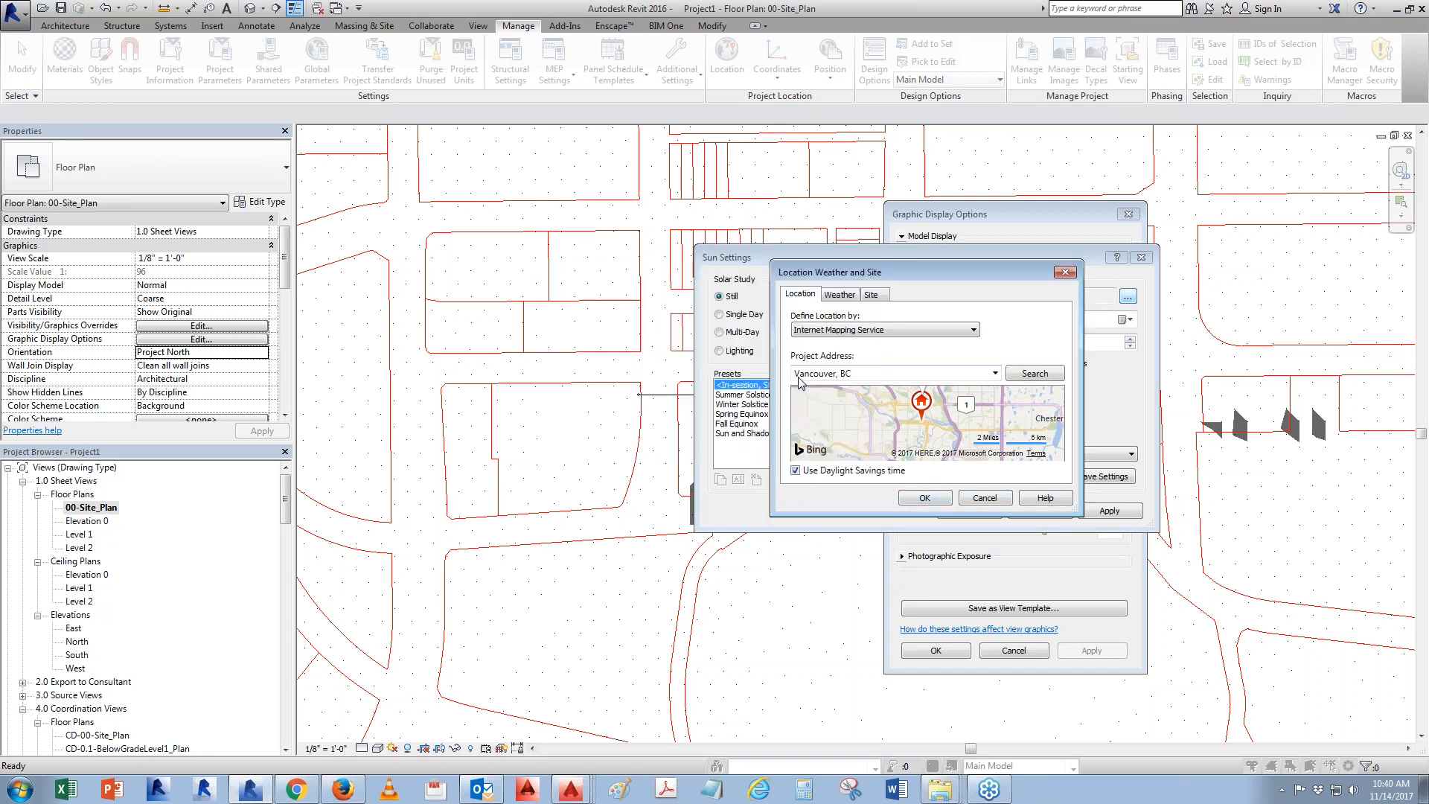
{"action": "left_click", "coordinate": [927, 505]}
{"action": "left_click", "coordinate": [647, 418]}
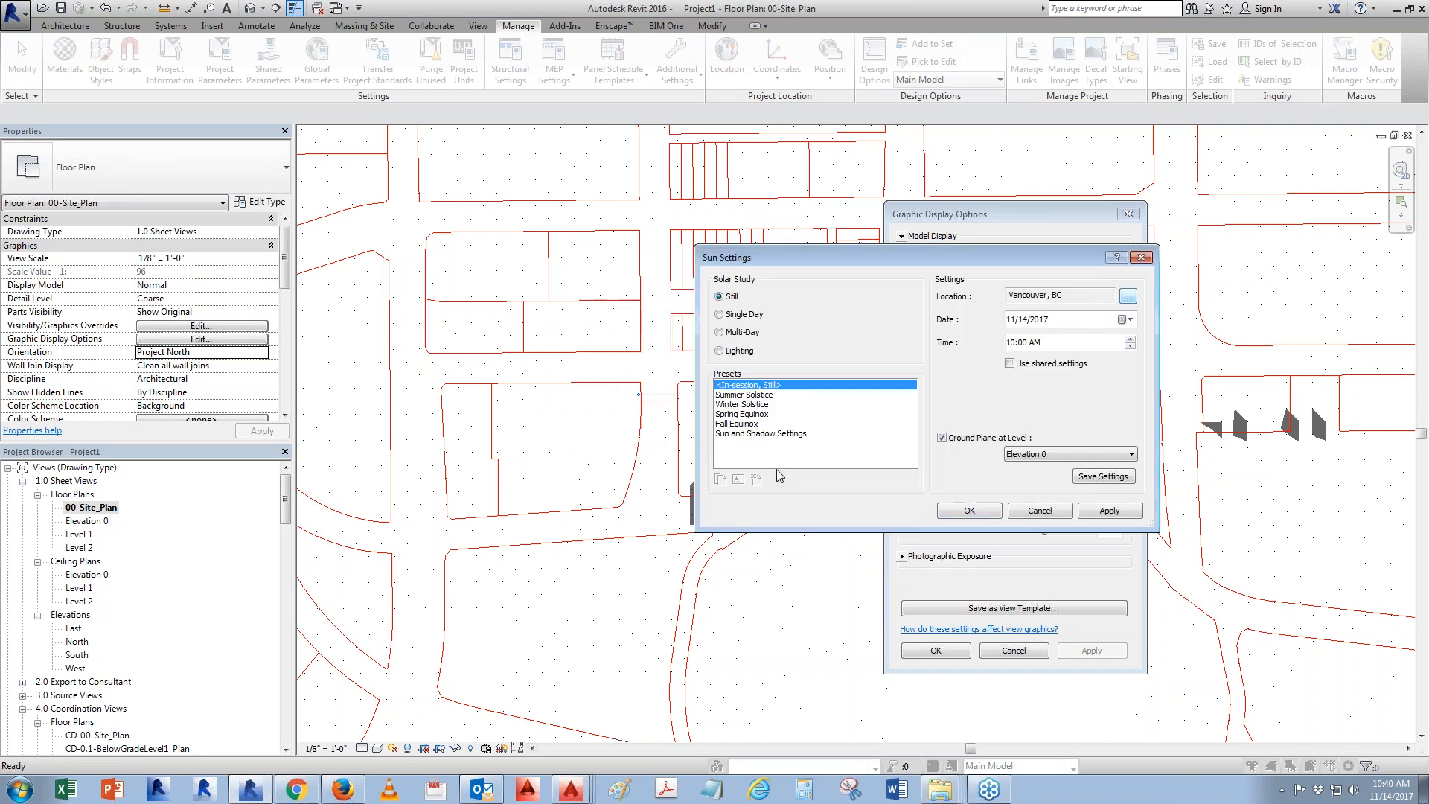
Set the date of the Still solar study to 11/14/2020
{"action": "left_click", "coordinate": [1129, 319]}
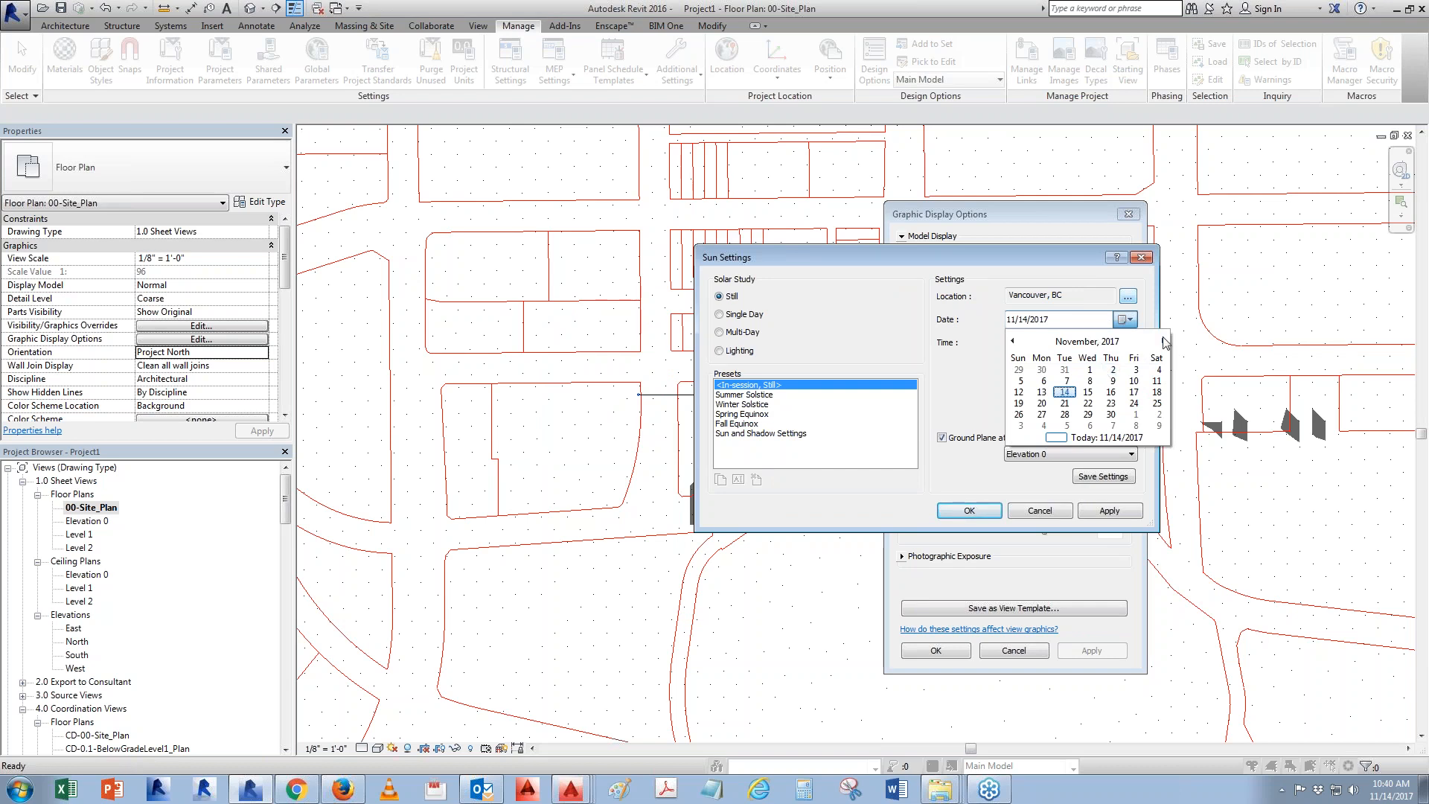
{"action": "left_click", "coordinate": [1114, 344]}
{"action": "left_click", "coordinate": [1105, 343]}
{"action": "left_click", "coordinate": [1105, 342]}
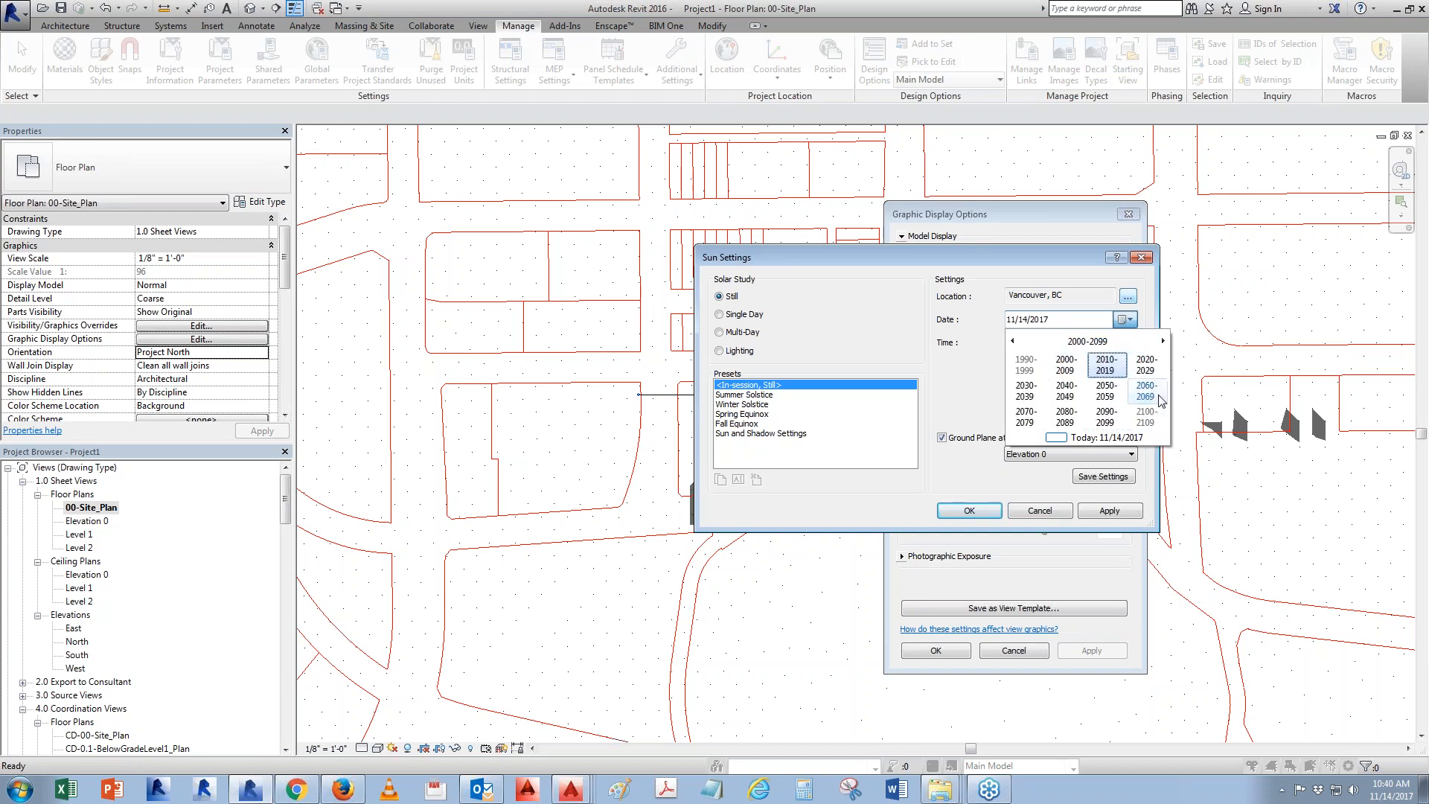
{"action": "left_click", "coordinate": [1146, 365]}
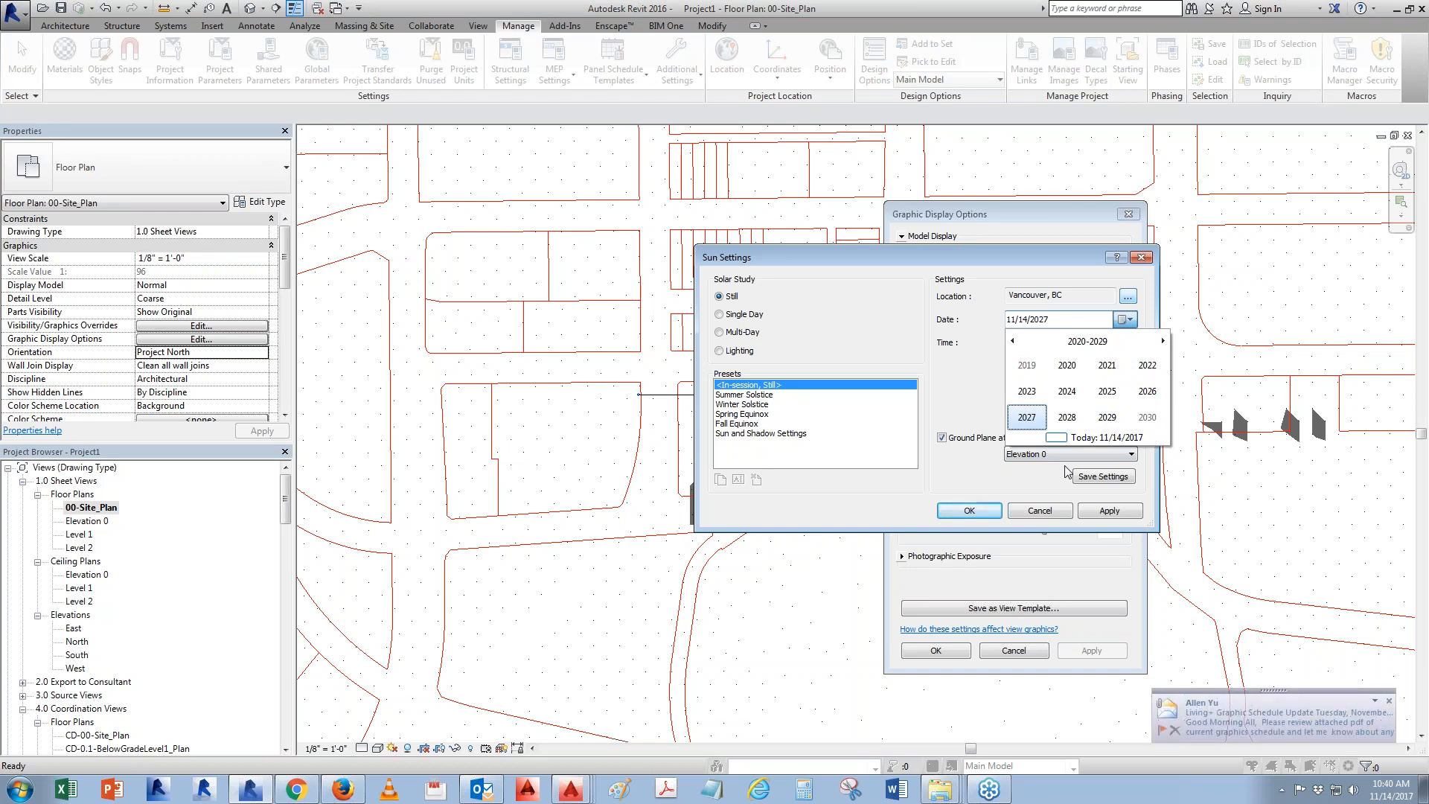
{"action": "left_click", "coordinate": [1068, 368]}
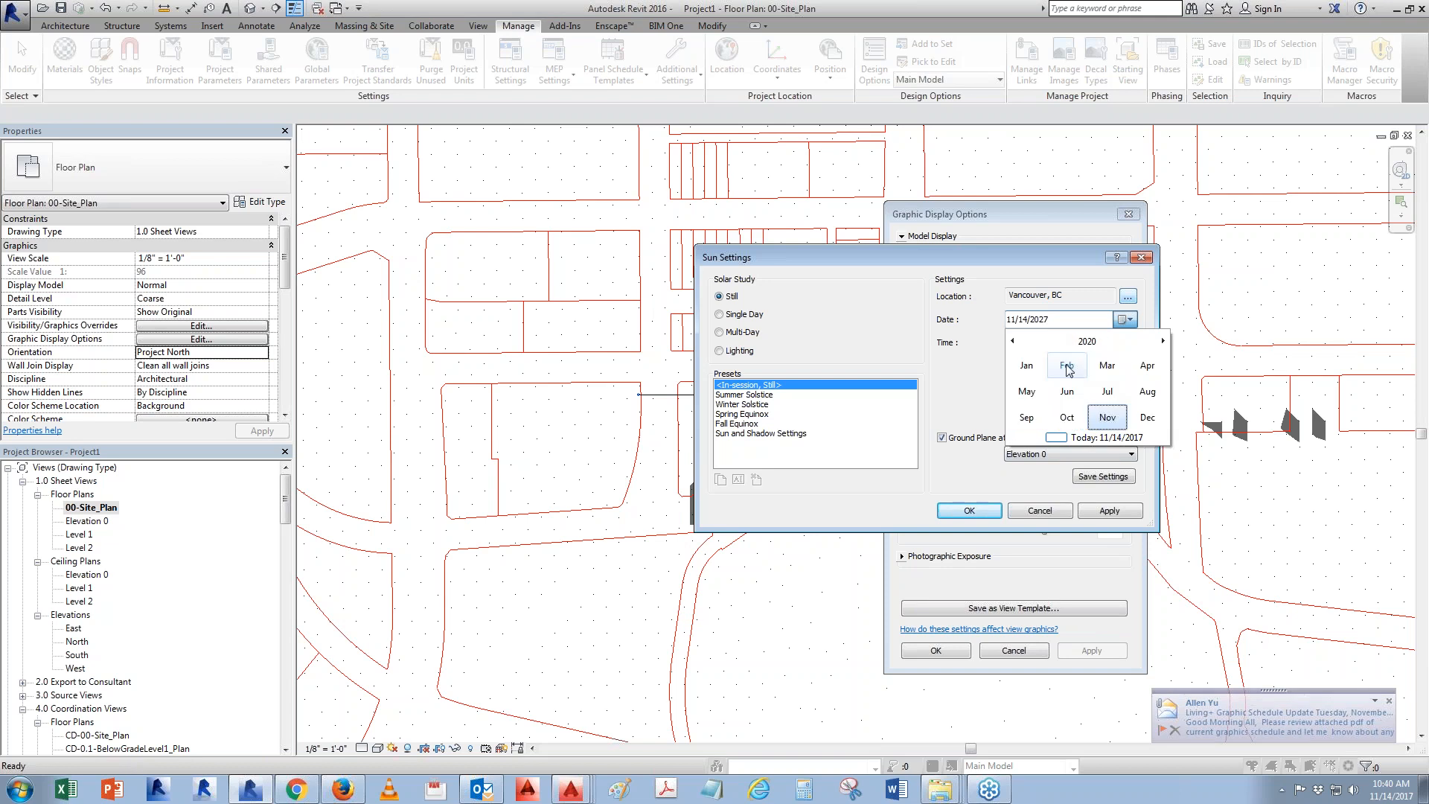
{"action": "left_click", "coordinate": [1107, 418]}
{"action": "left_click", "coordinate": [1155, 392]}
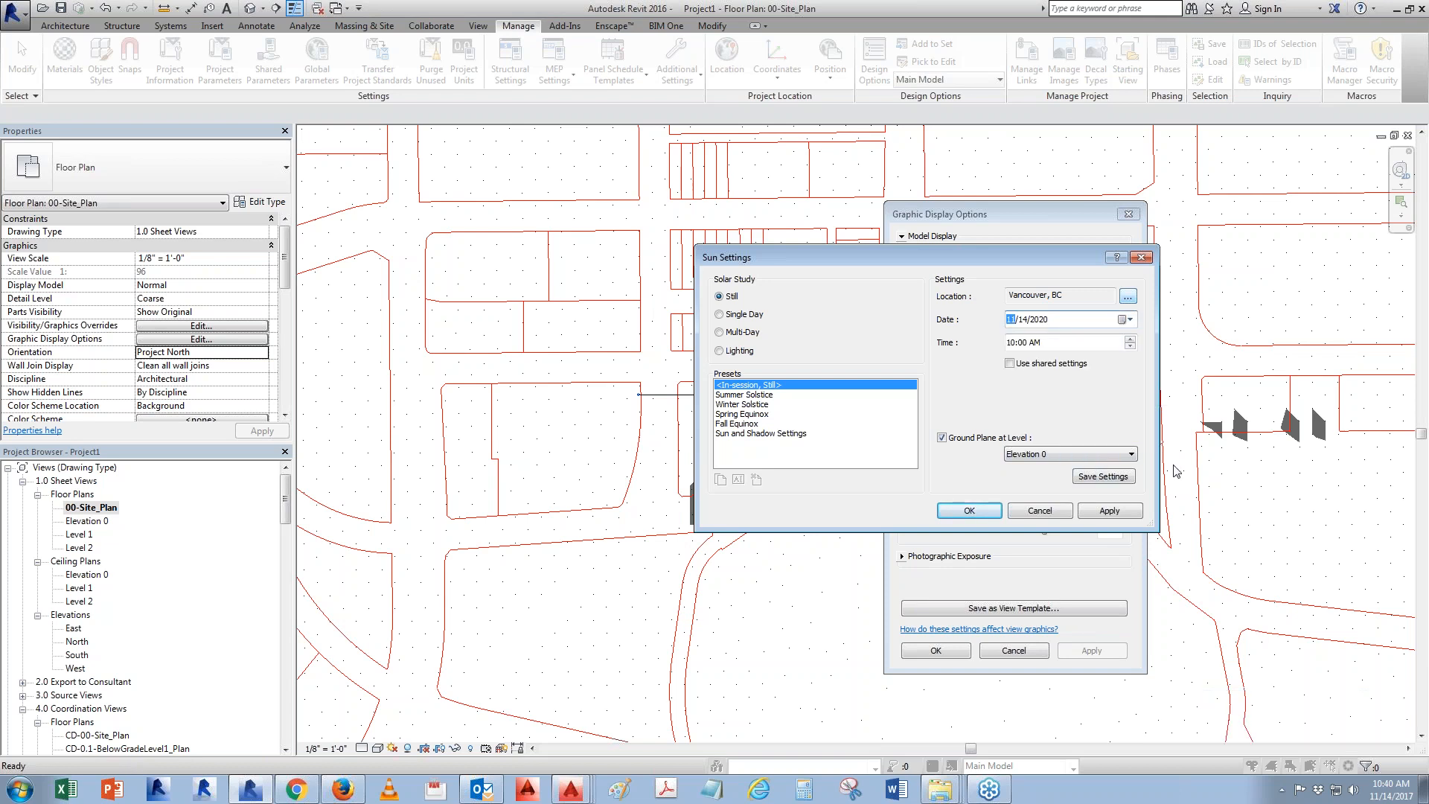
Turn off the ground plane at level, accept the sun and graphic display settings, and inspect the tower's shadow on the site plan
{"action": "left_click", "coordinate": [953, 442]}
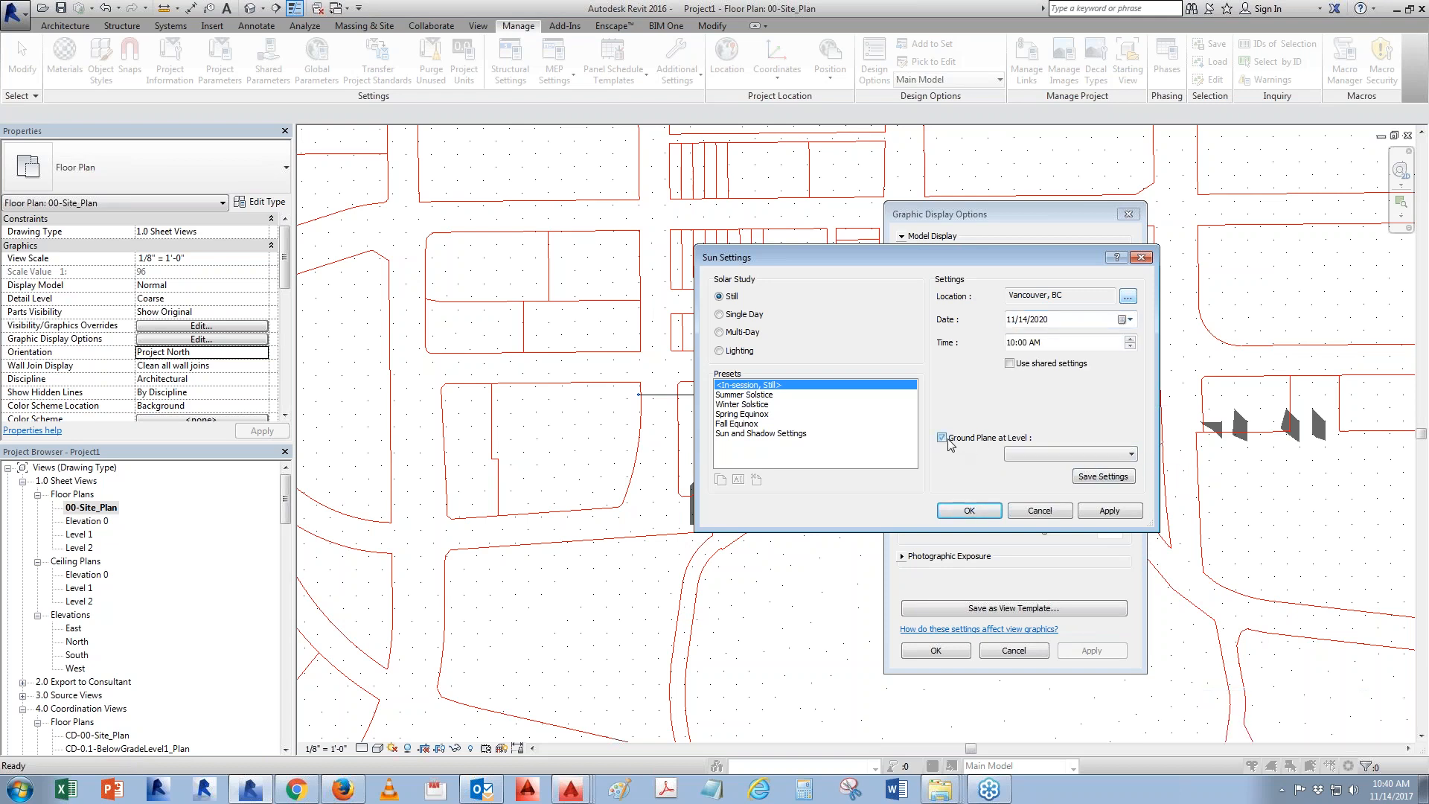
{"action": "left_click", "coordinate": [969, 511]}
{"action": "left_click", "coordinate": [955, 650]}
{"action": "middle_click_drag", "start_coordinate": [912, 488], "coordinate": [913, 506]}
{"action": "scroll", "coordinate": [913, 506], "scroll_direction": "down", "scroll_amount": 5}
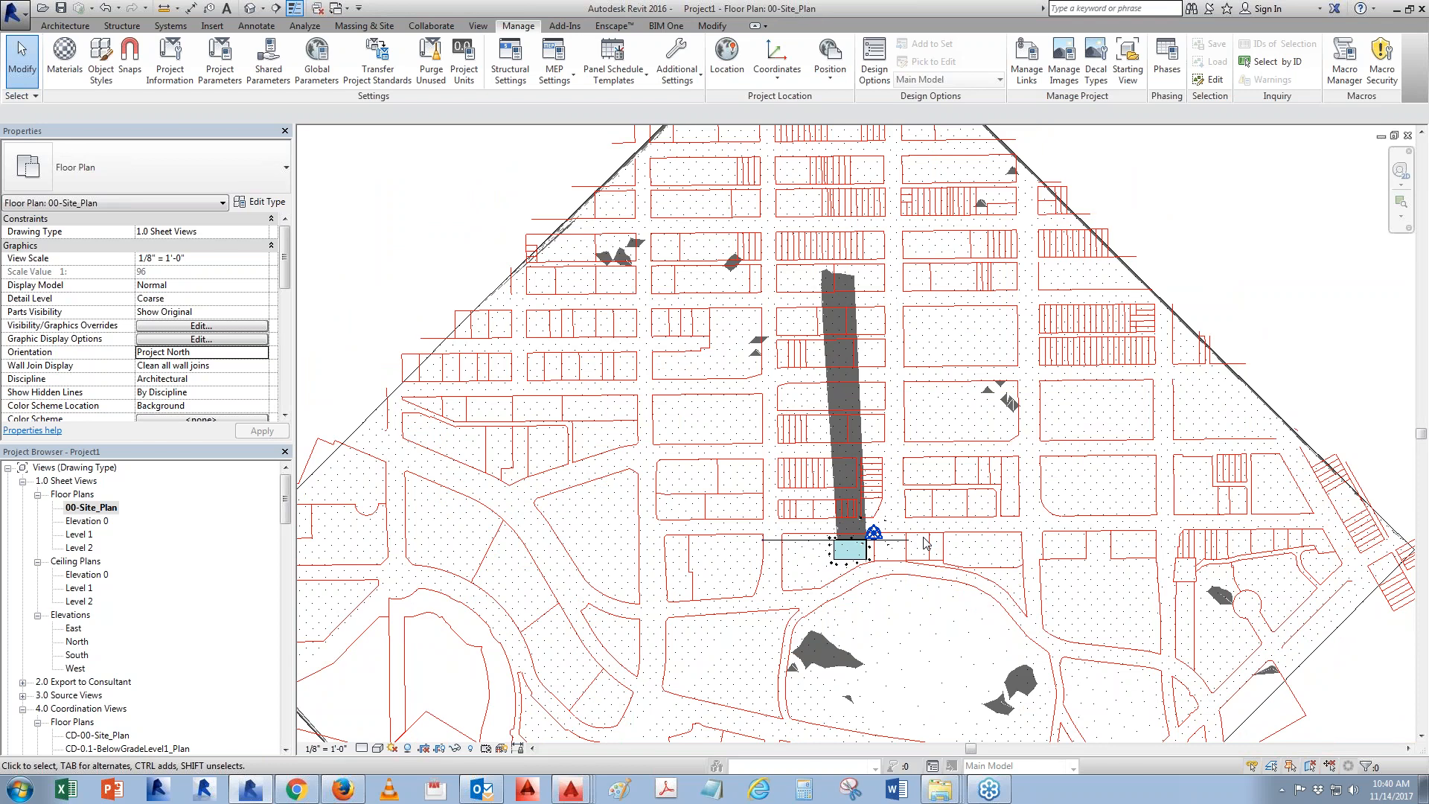
{"action": "scroll", "coordinate": [1045, 430], "scroll_direction": "up", "scroll_amount": 5}
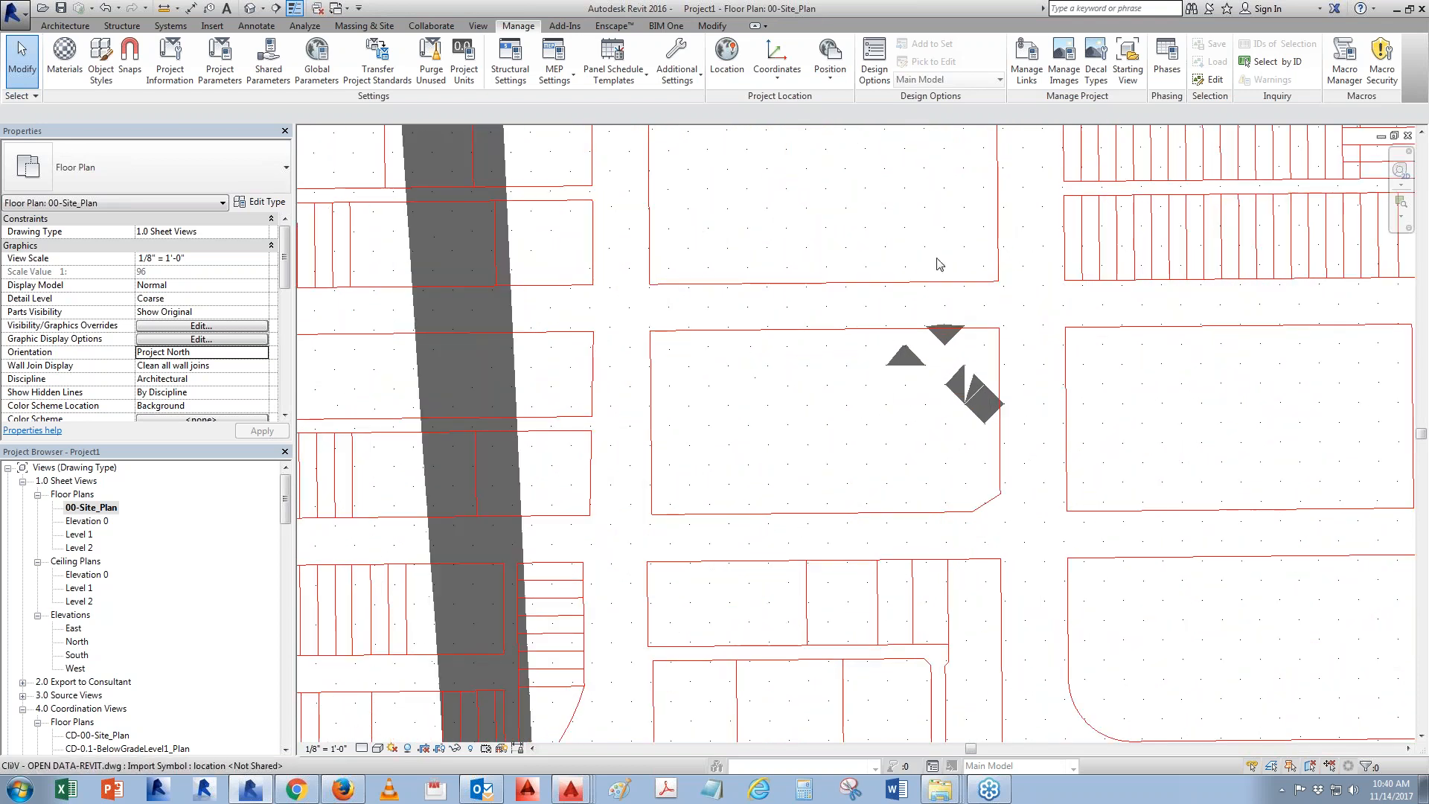
{"action": "scroll", "coordinate": [1029, 455], "scroll_direction": "down", "scroll_amount": 5}
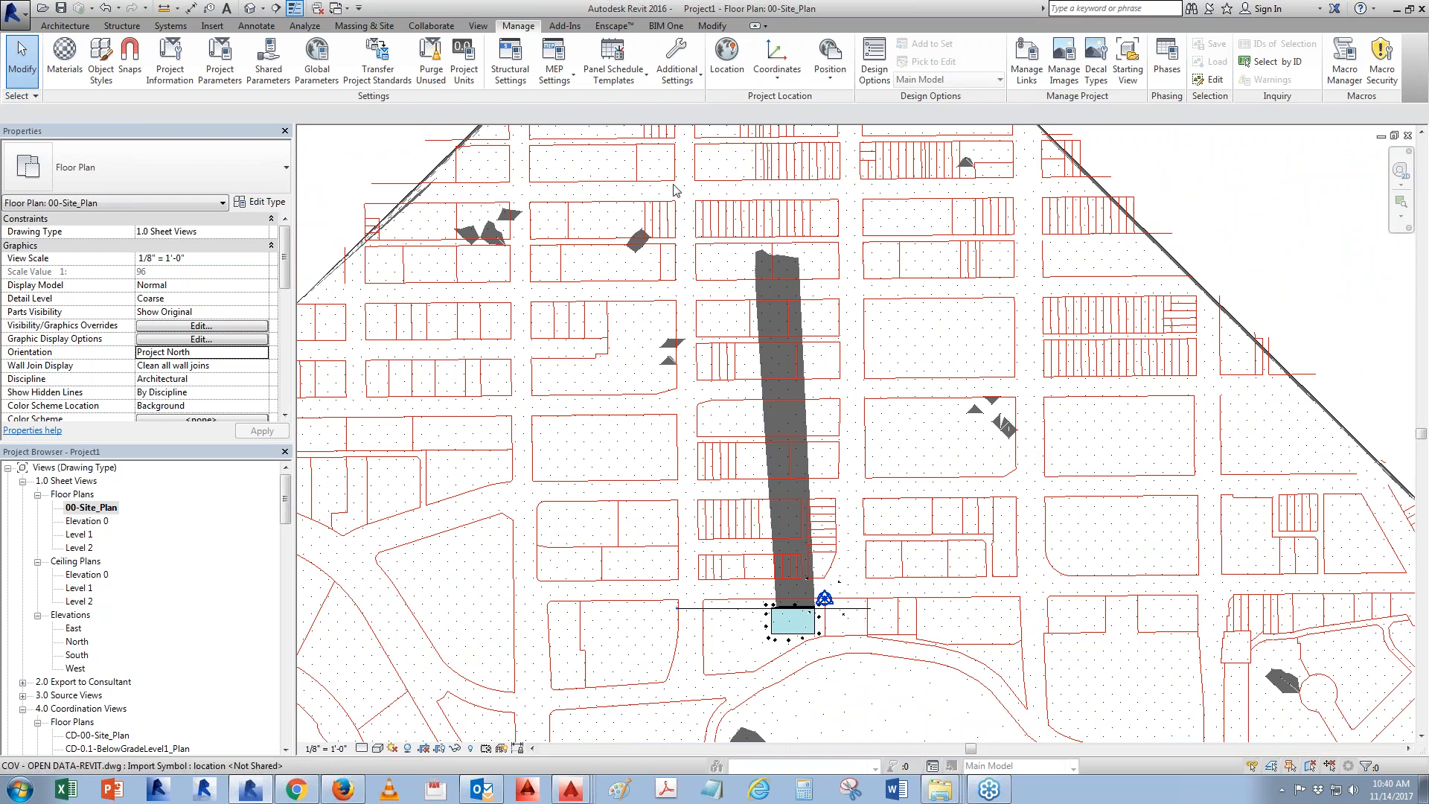
{"action": "scroll", "coordinate": [782, 261], "scroll_direction": "down", "scroll_amount": 2}
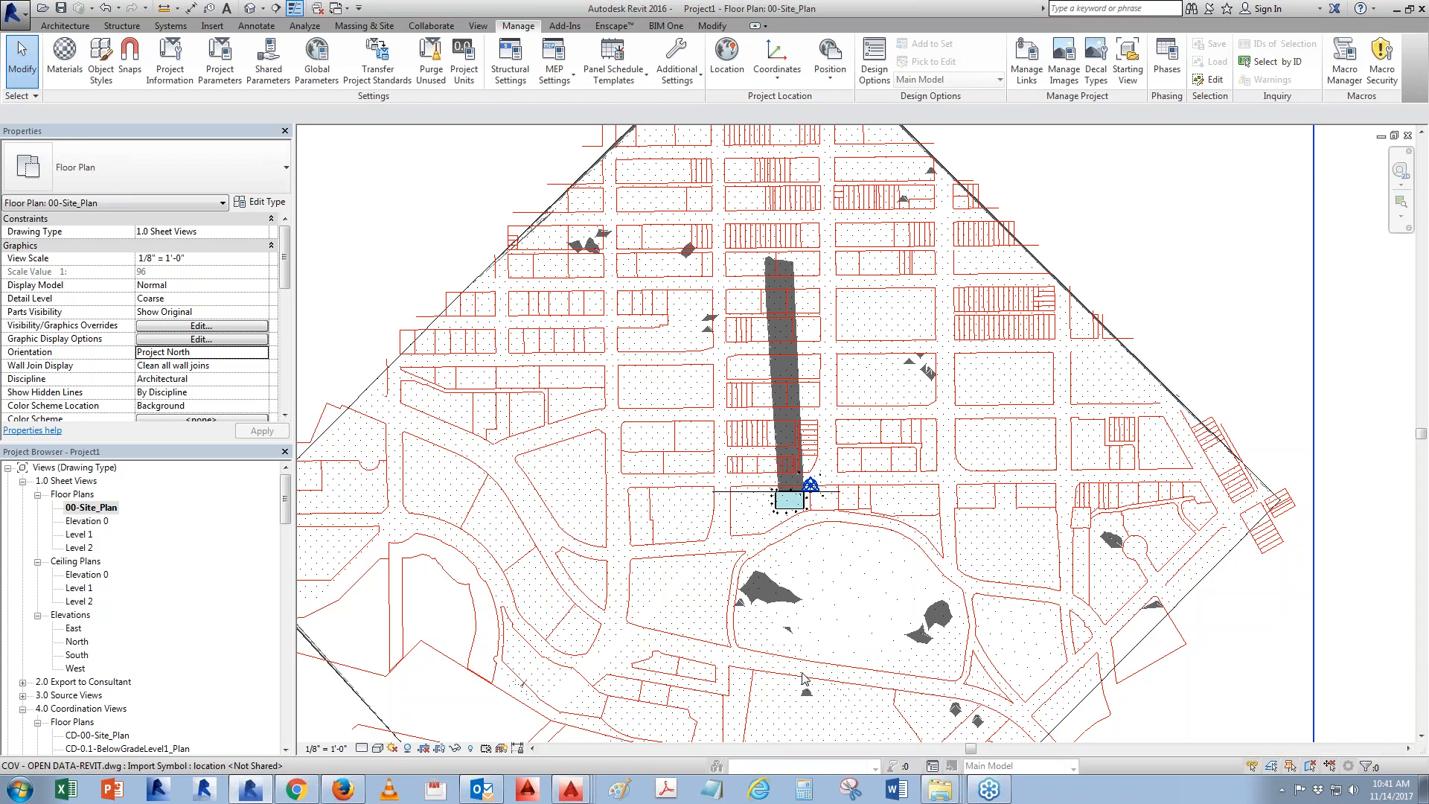
Switch to AutoCAD and review the open Drawing2, 0-COV Combine and DEM drawings, checking the circled site areas
{"action": "mouse_move", "coordinate": [584, 789]}
{"action": "left_click", "coordinate": [561, 737]}
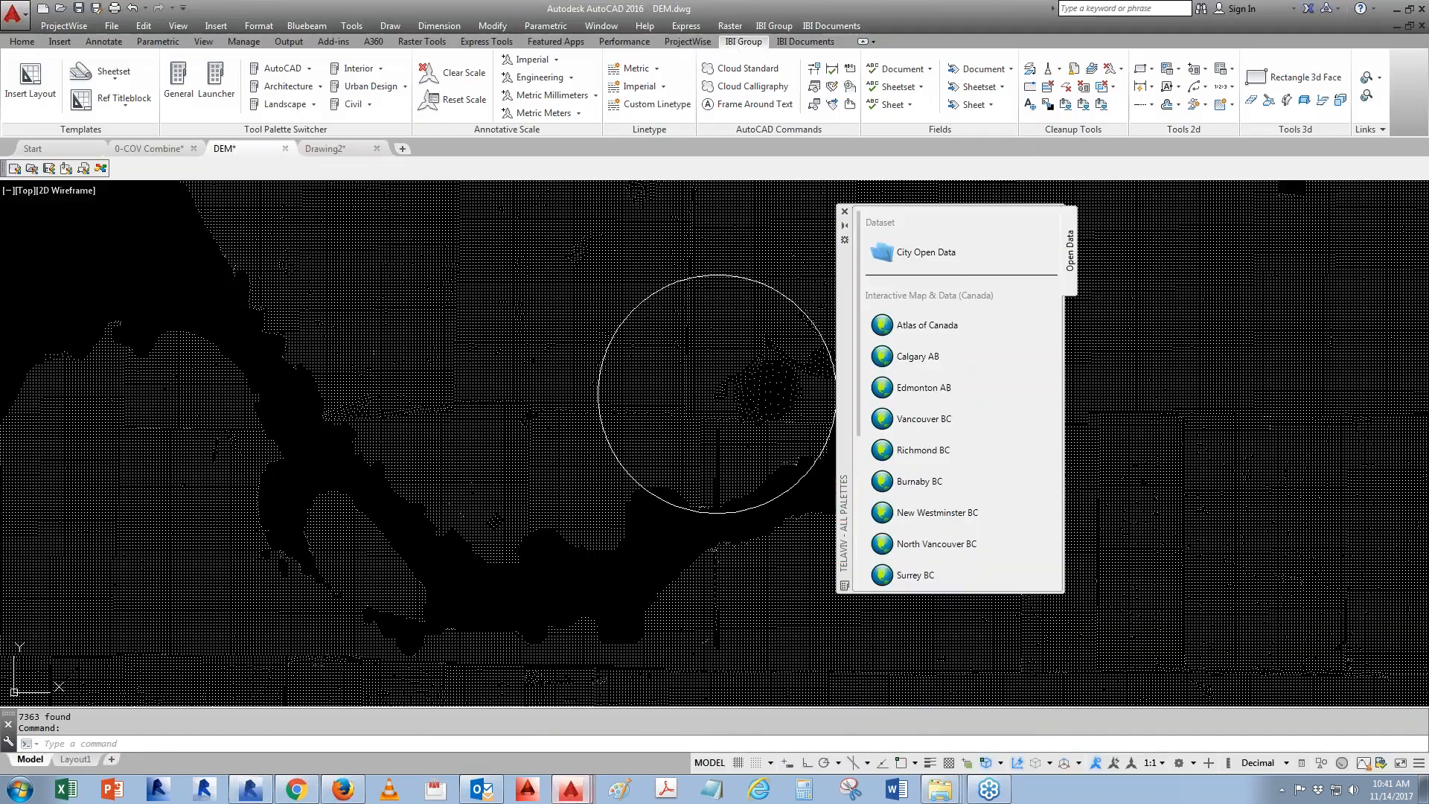
{"action": "left_click", "coordinate": [346, 144]}
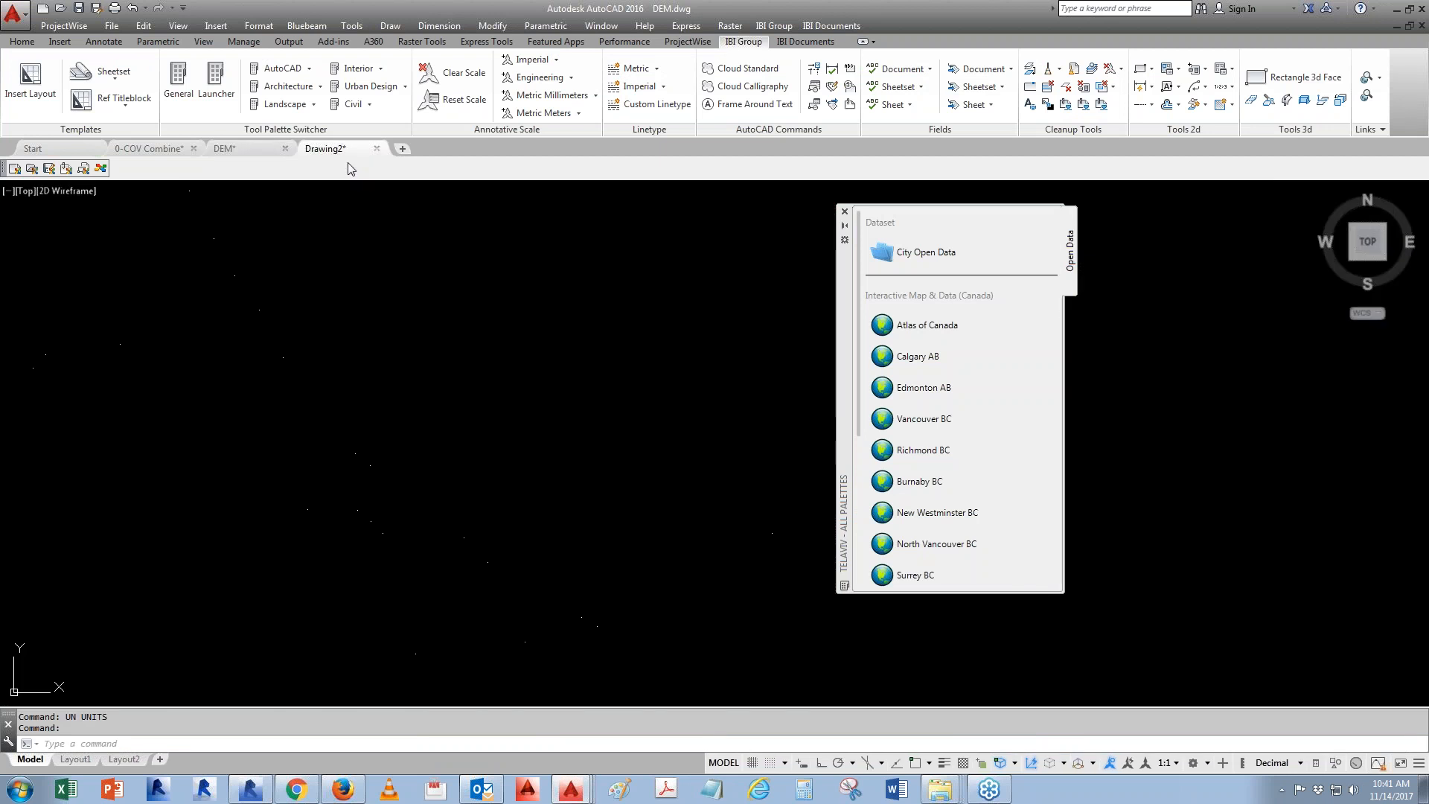
{"action": "left_click", "coordinate": [158, 147]}
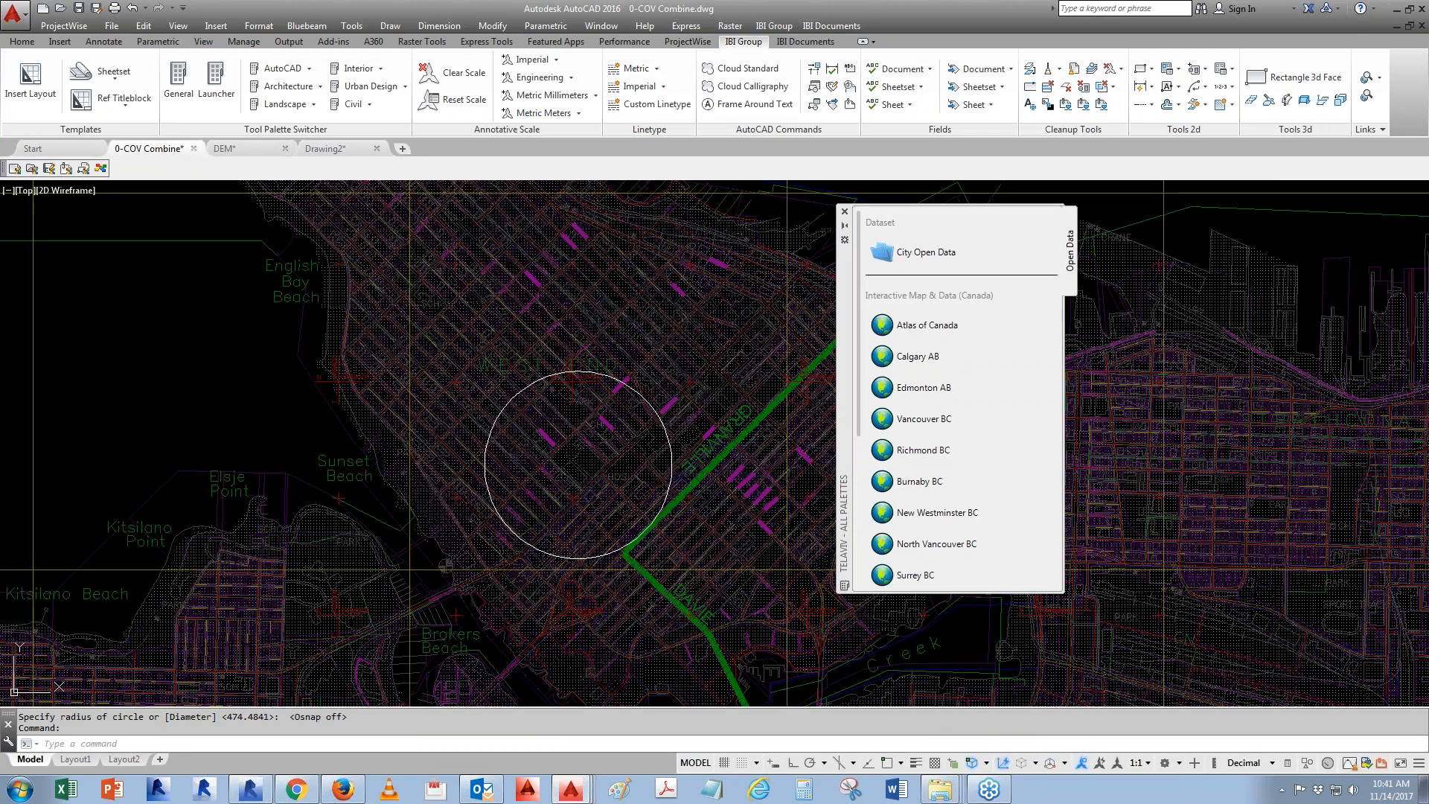
{"action": "scroll", "coordinate": [588, 462], "scroll_direction": "up", "scroll_amount": 10}
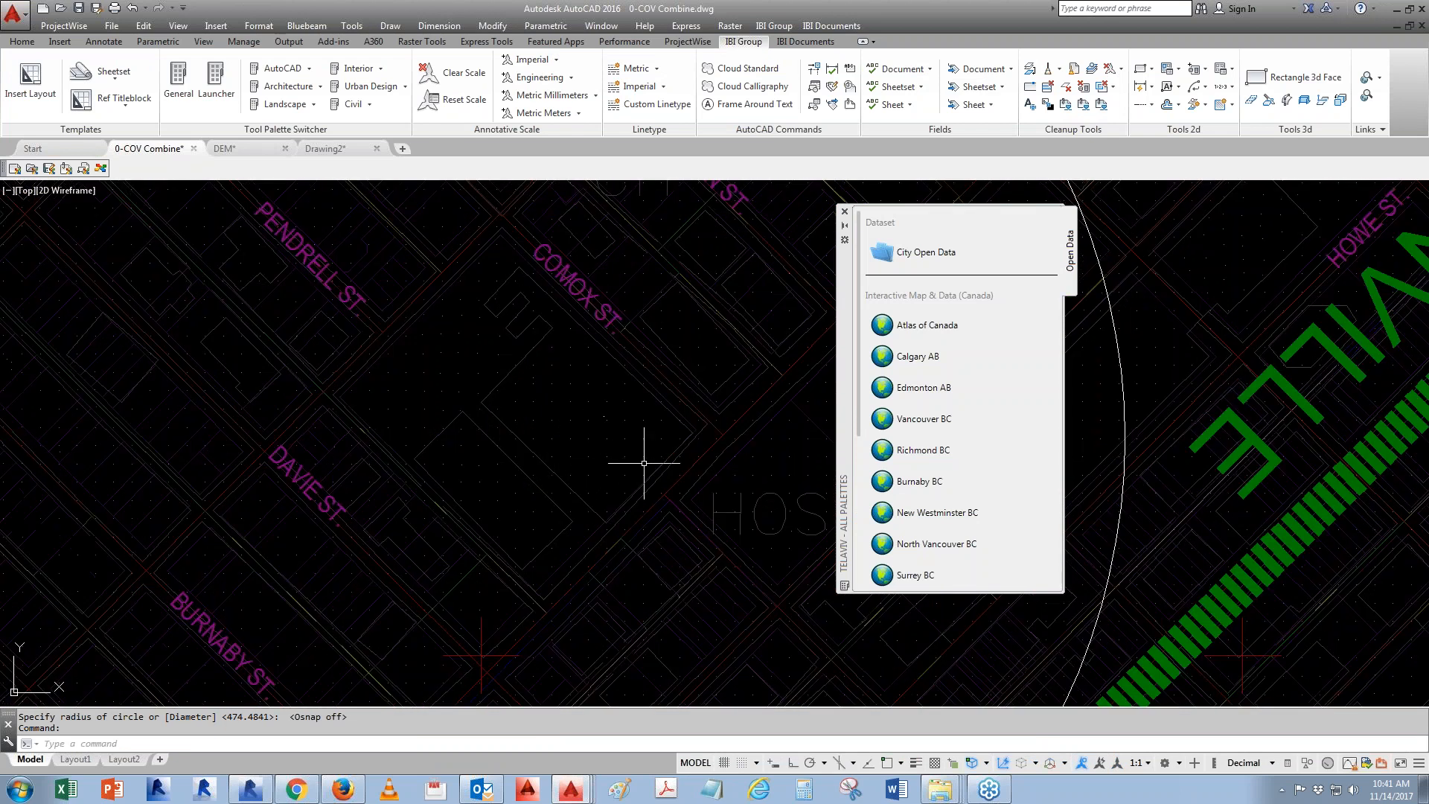
{"action": "left_click", "coordinate": [720, 401]}
{"action": "right_click", "coordinate": [720, 401]}
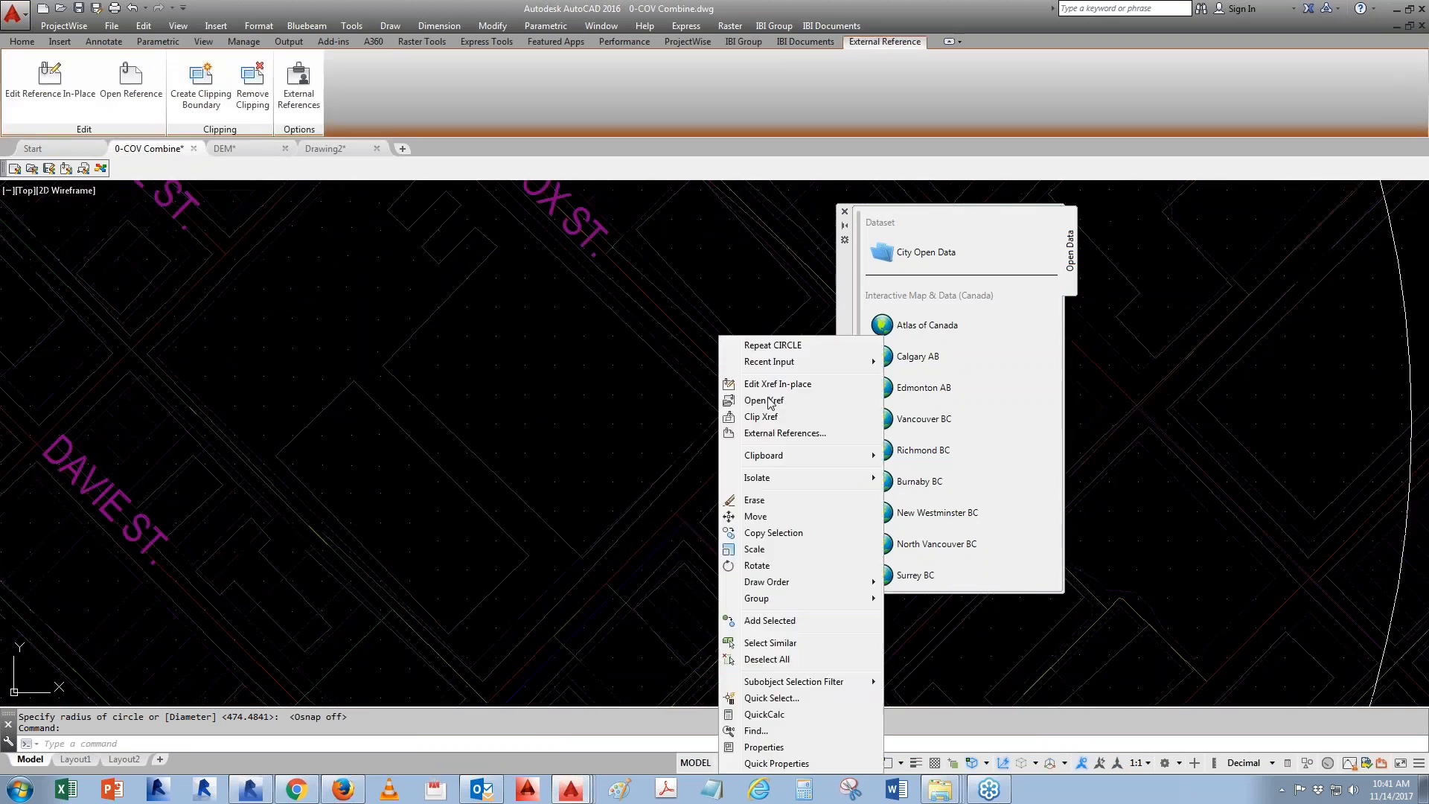
{"action": "left_click", "coordinate": [240, 148]}
{"action": "middle_click_drag", "start_coordinate": [718, 541], "coordinate": [603, 570]}
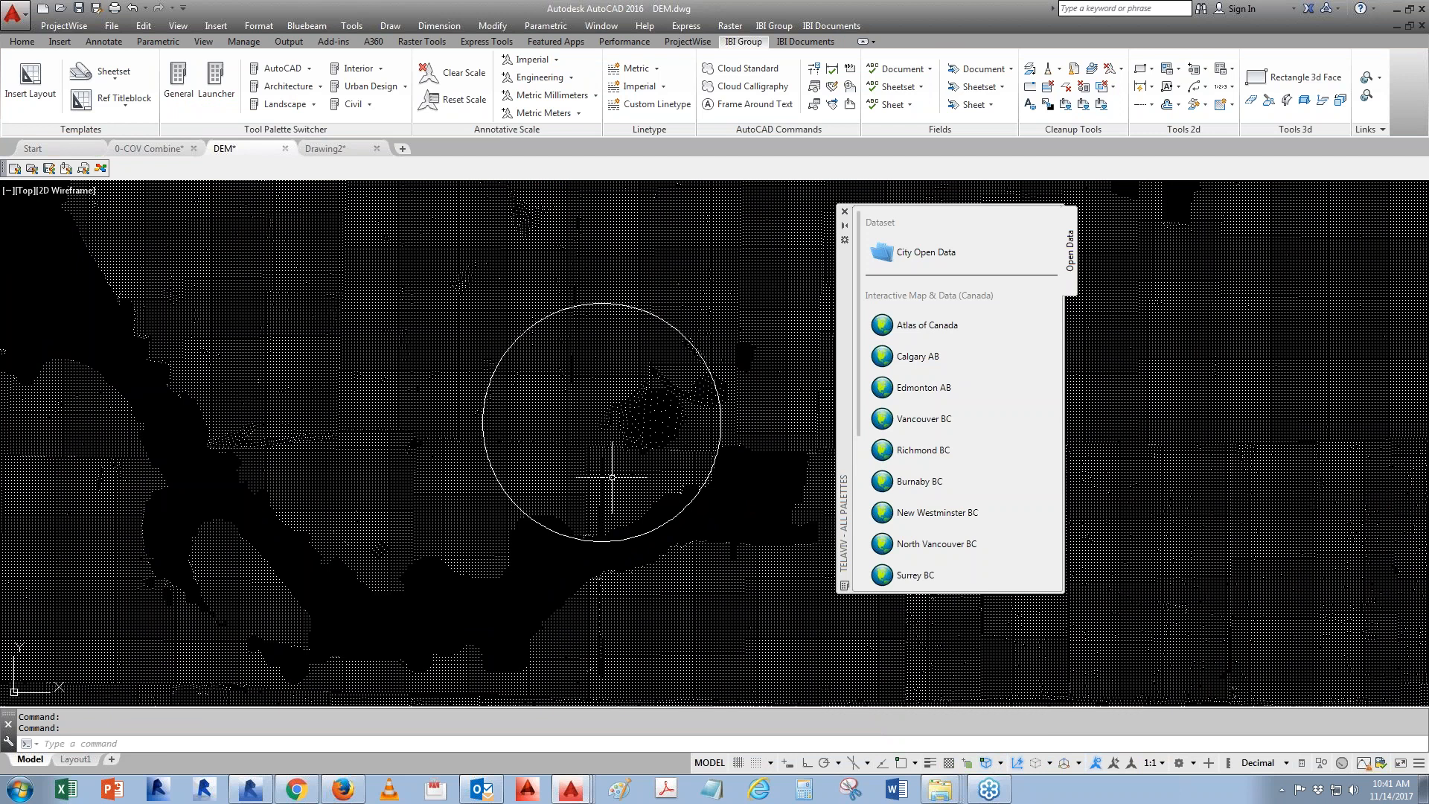
{"action": "left_click", "coordinate": [325, 149]}
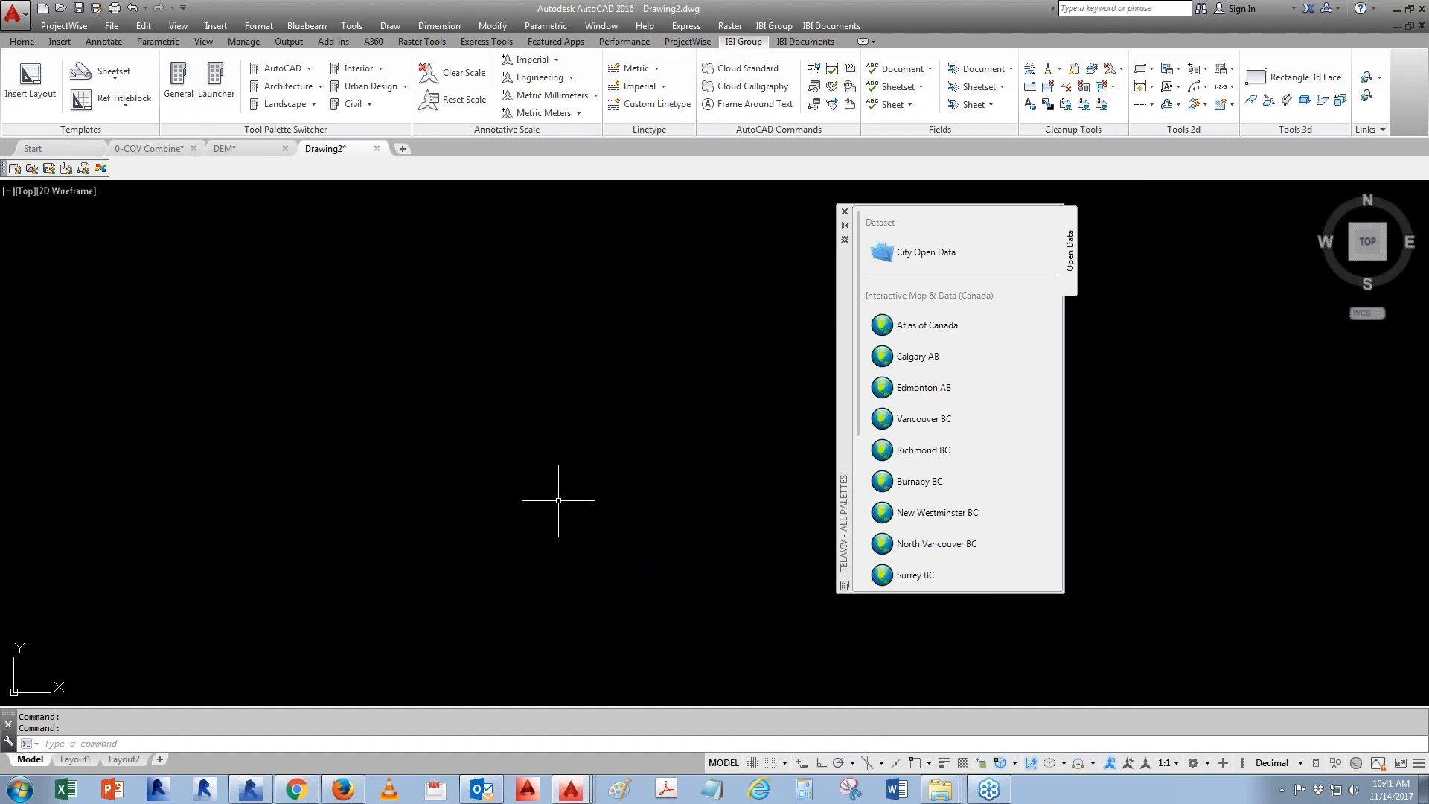
Open the recent drawing COV - OPEN DATA-REVIT.dwg and start the Point Extraction Manager
{"action": "left_click", "coordinate": [13, 14]}
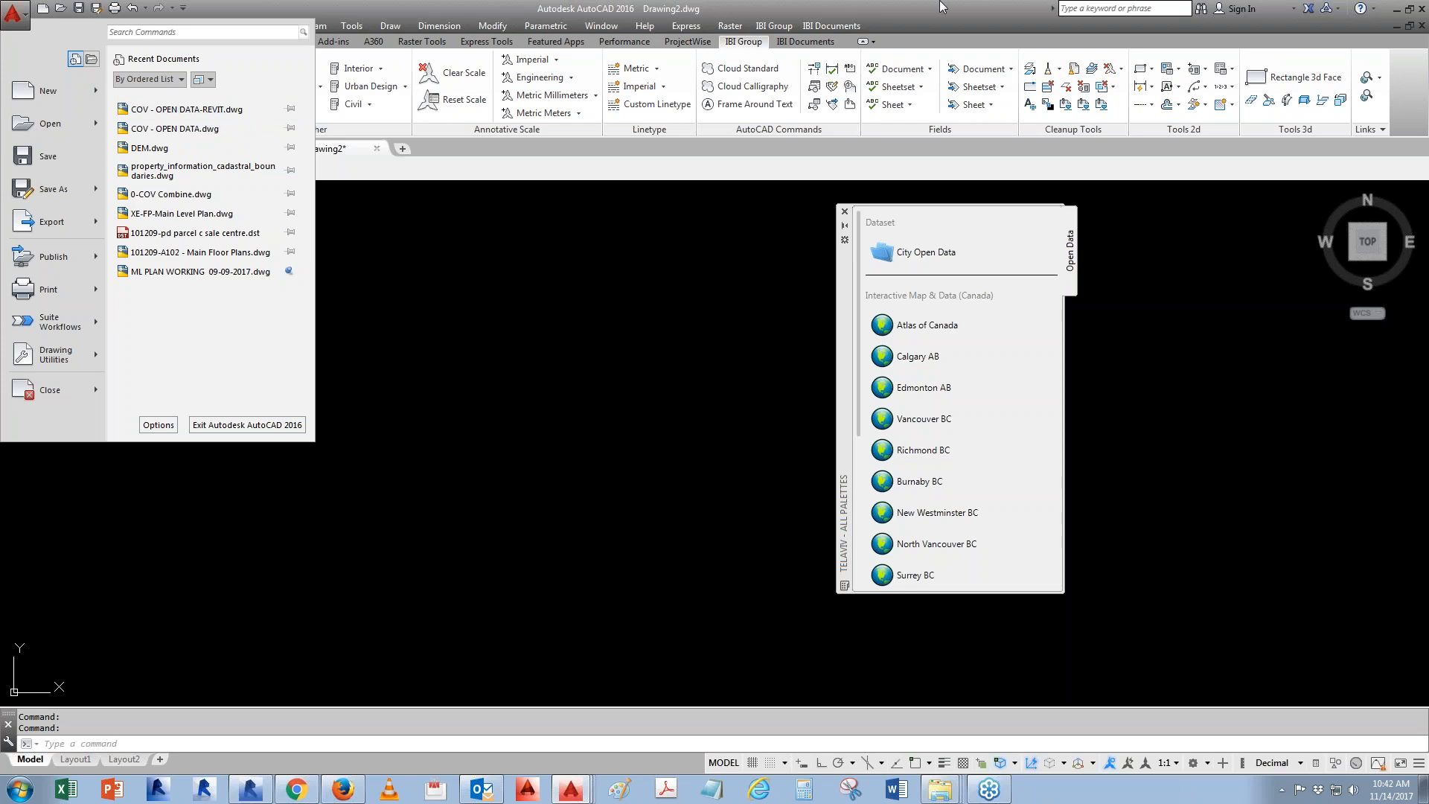
{"action": "left_click", "coordinate": [261, 113]}
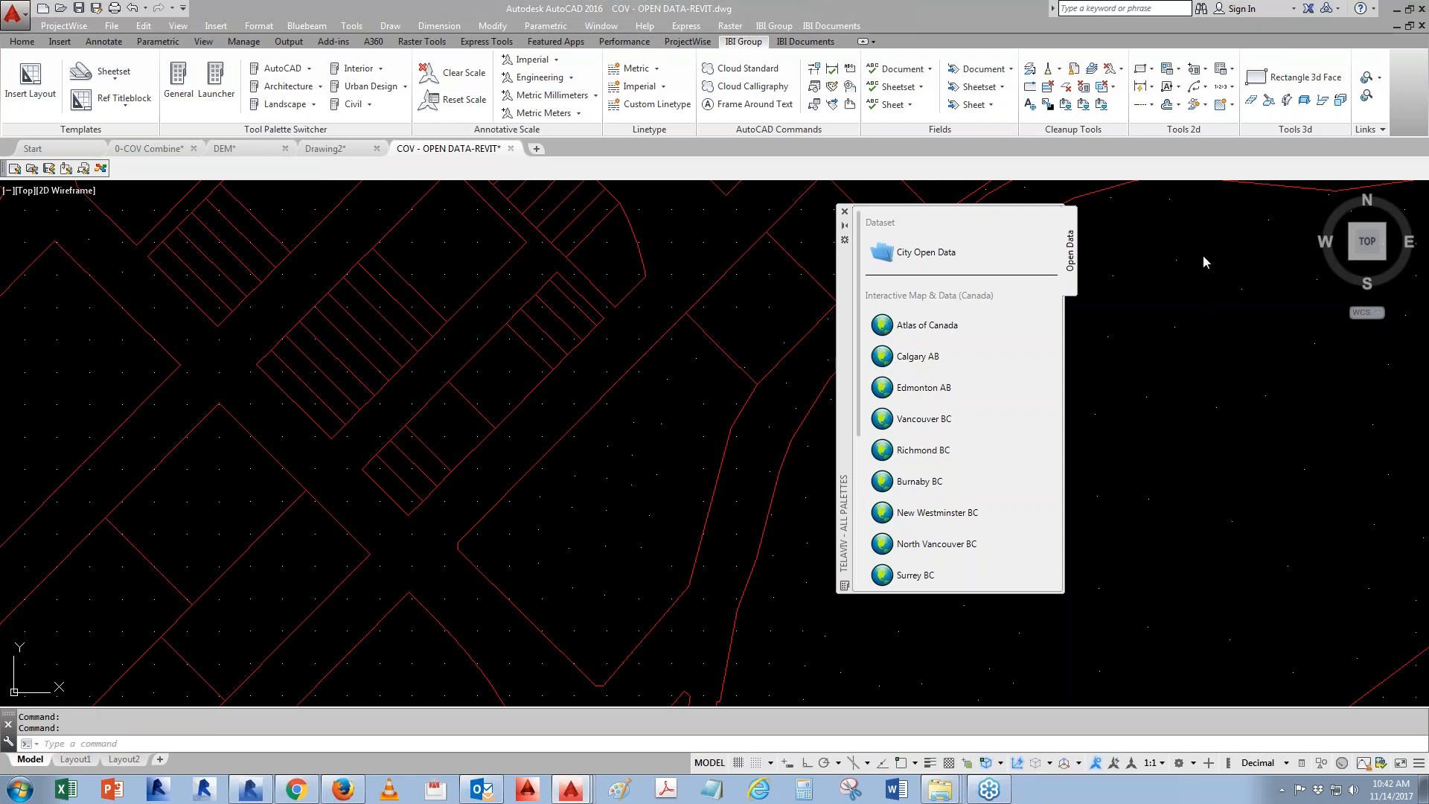
{"action": "left_click", "coordinate": [1234, 70]}
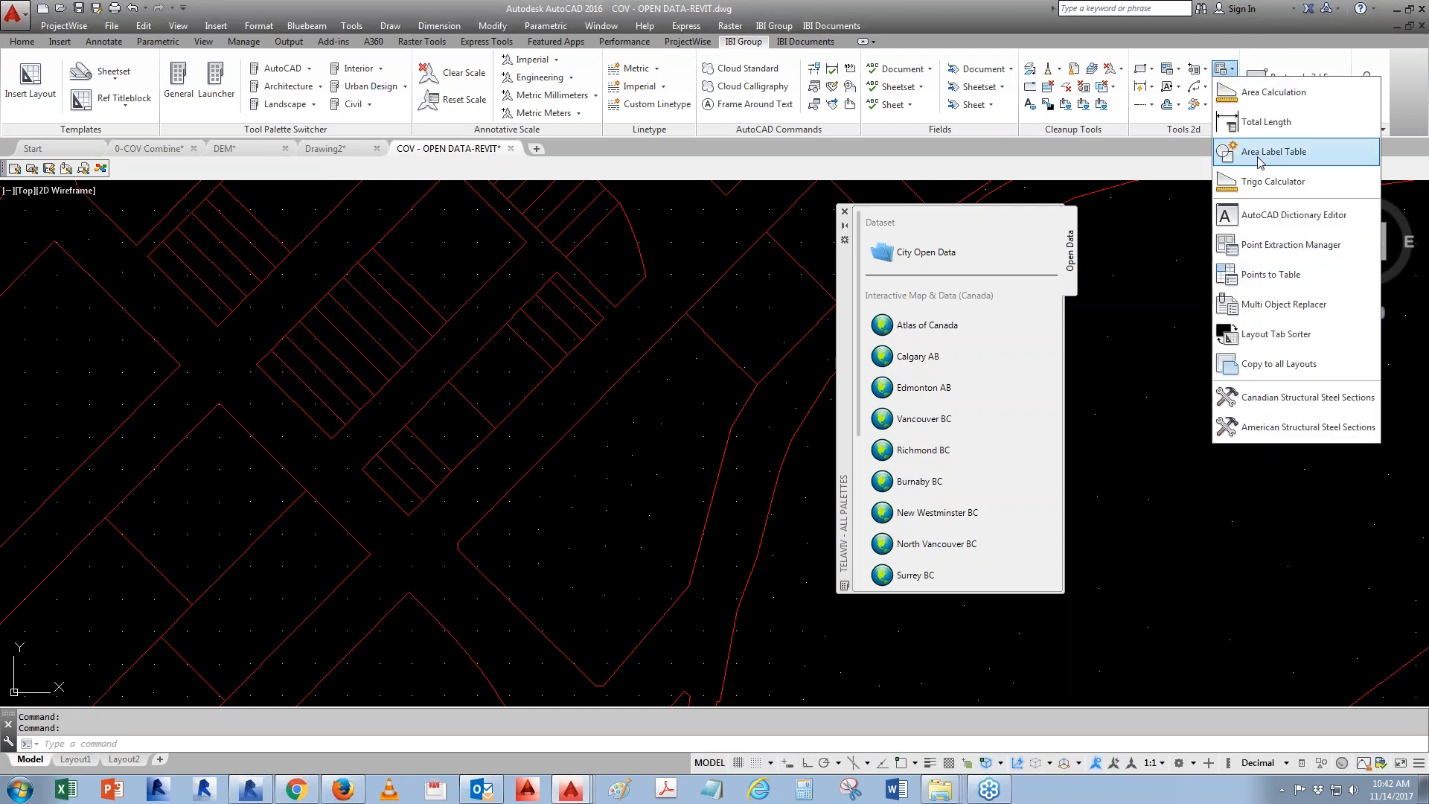
{"action": "left_click", "coordinate": [1268, 246]}
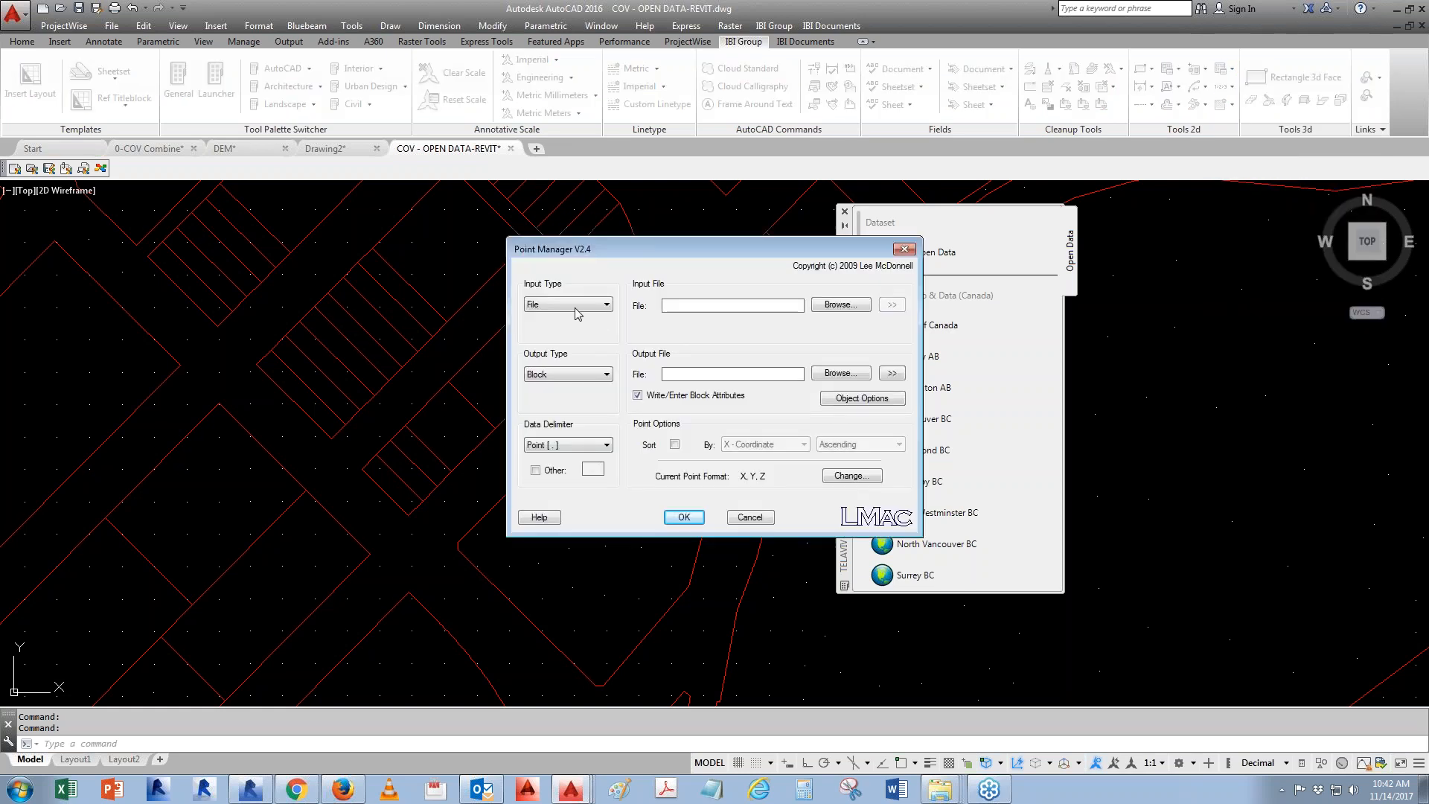
Set the Point Manager's input type to Point
{"action": "left_click", "coordinate": [569, 304]}
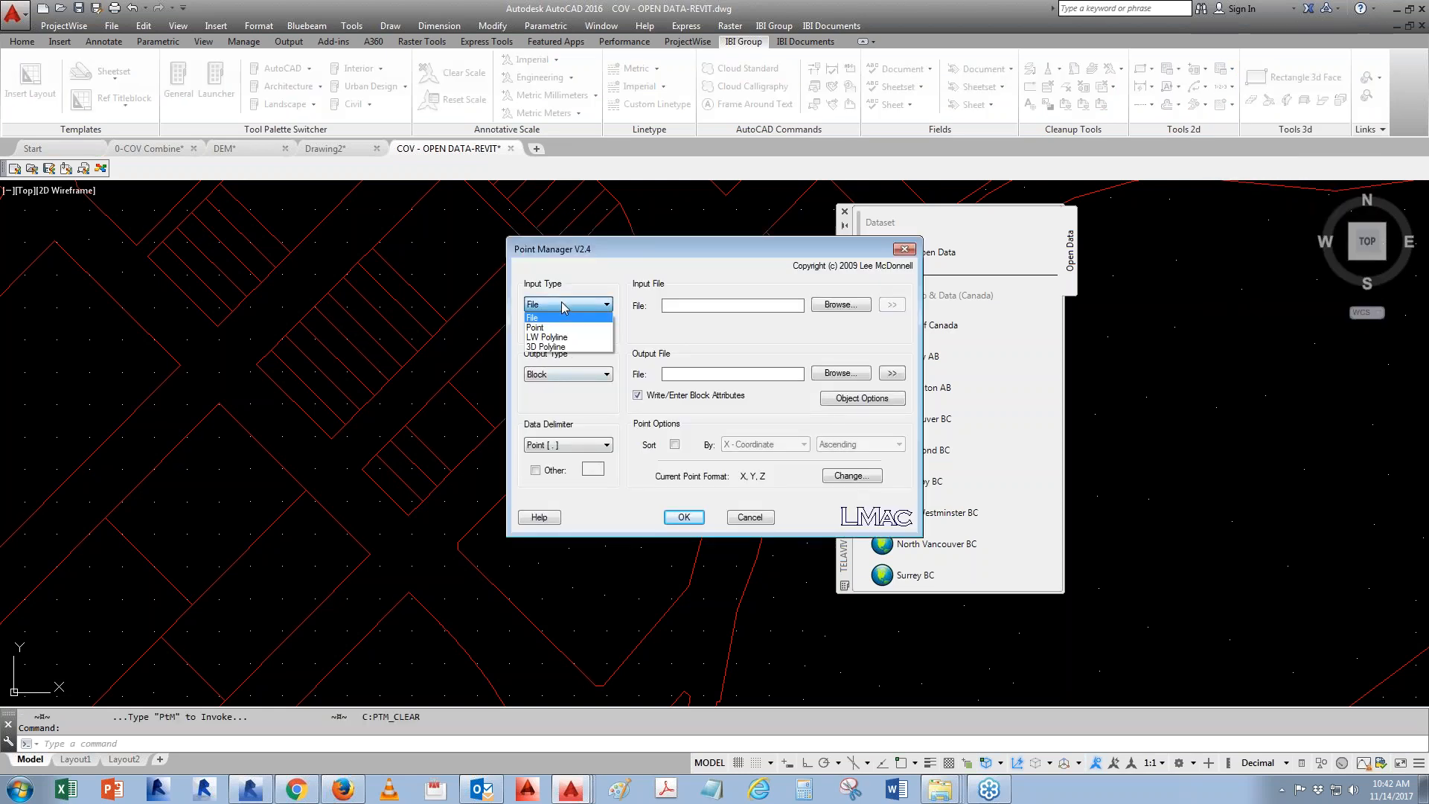
{"action": "left_click", "coordinate": [542, 328]}
{"action": "left_click", "coordinate": [569, 305]}
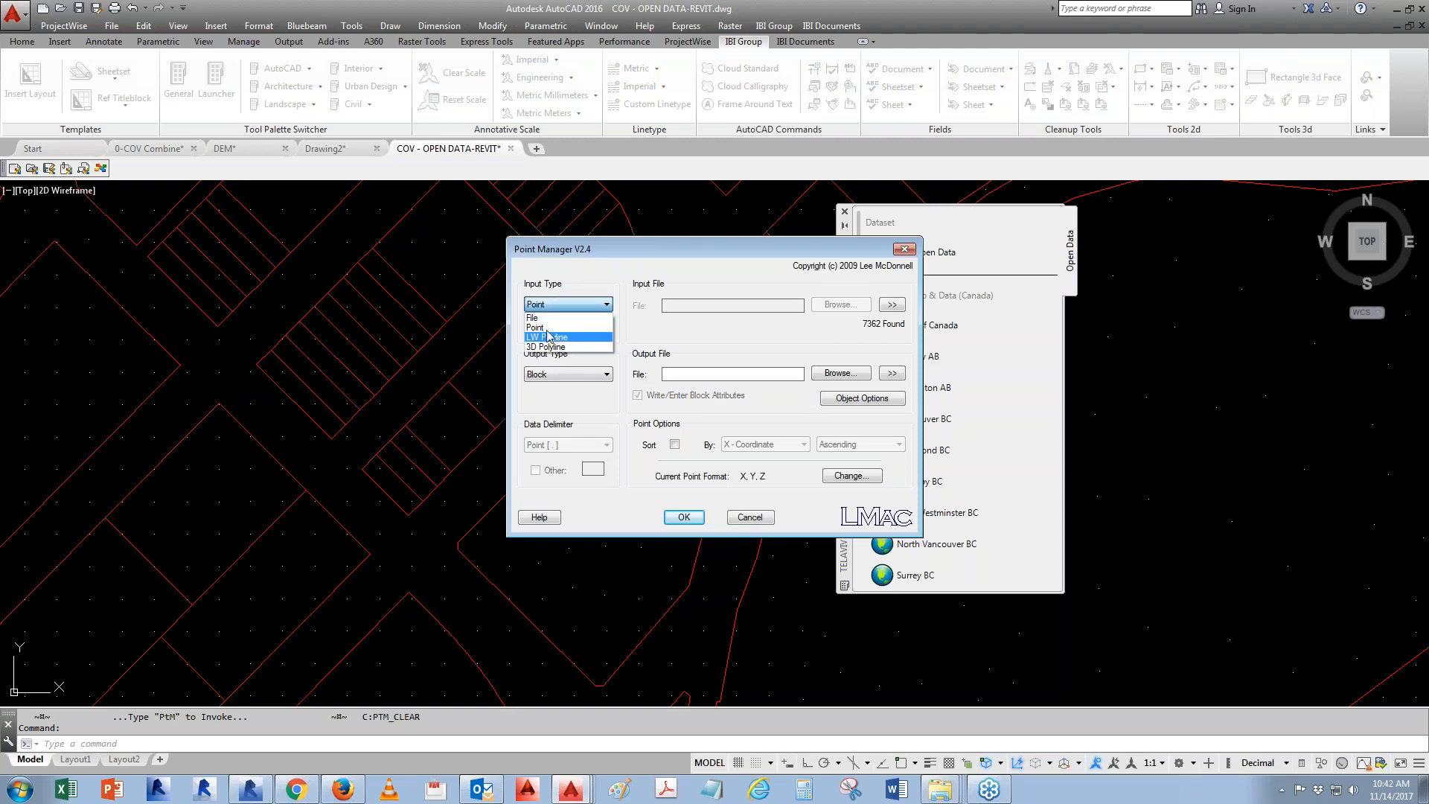
{"action": "left_click", "coordinate": [548, 328]}
Set the Point Manager's output to a CSV file named COV - OPEN DATA-REVIT.csv, and close the manager without exporting
{"action": "left_click", "coordinate": [564, 375]}
{"action": "left_click", "coordinate": [550, 397]}
{"action": "left_click", "coordinate": [839, 373]}
{"action": "left_click", "coordinate": [700, 470]}
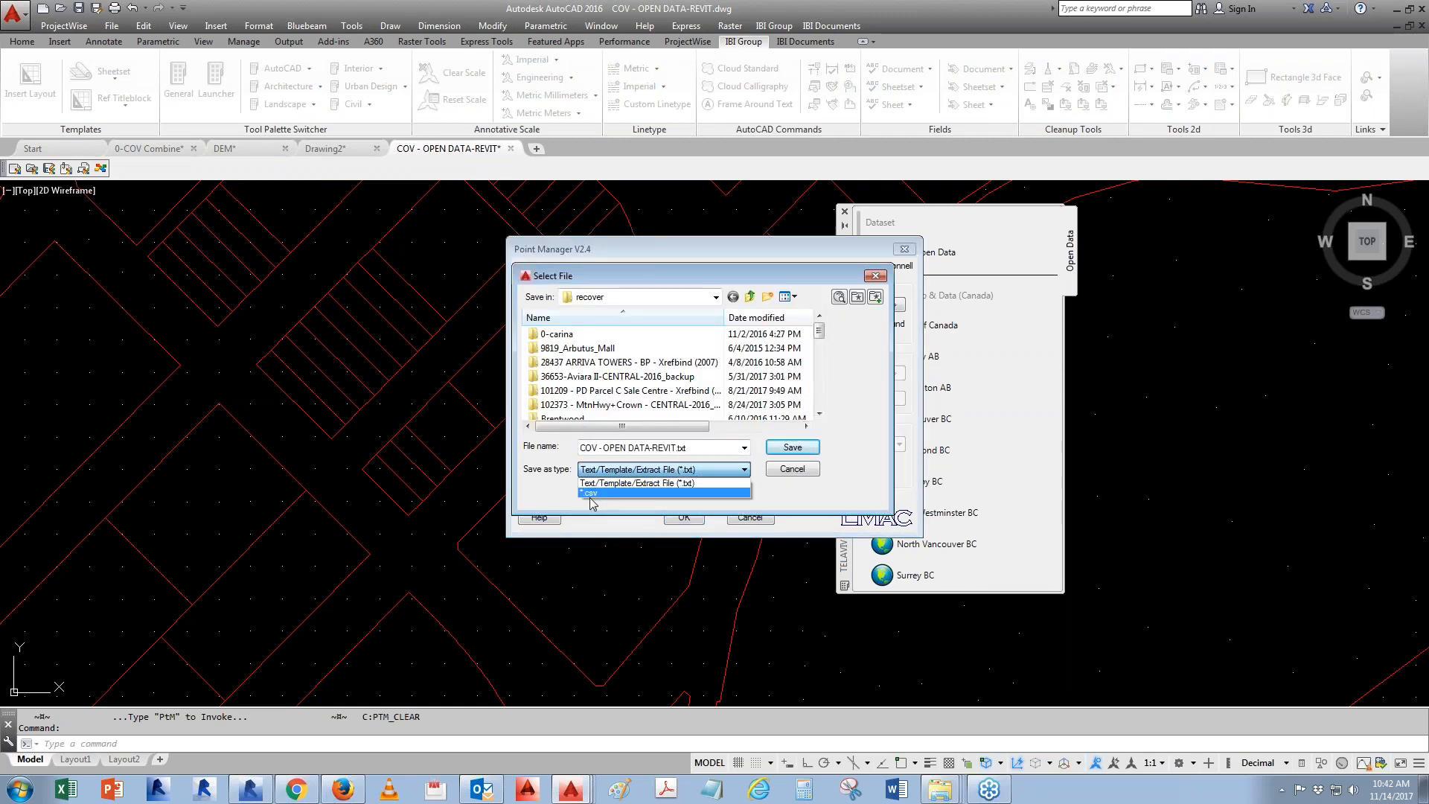
{"action": "left_click", "coordinate": [593, 494]}
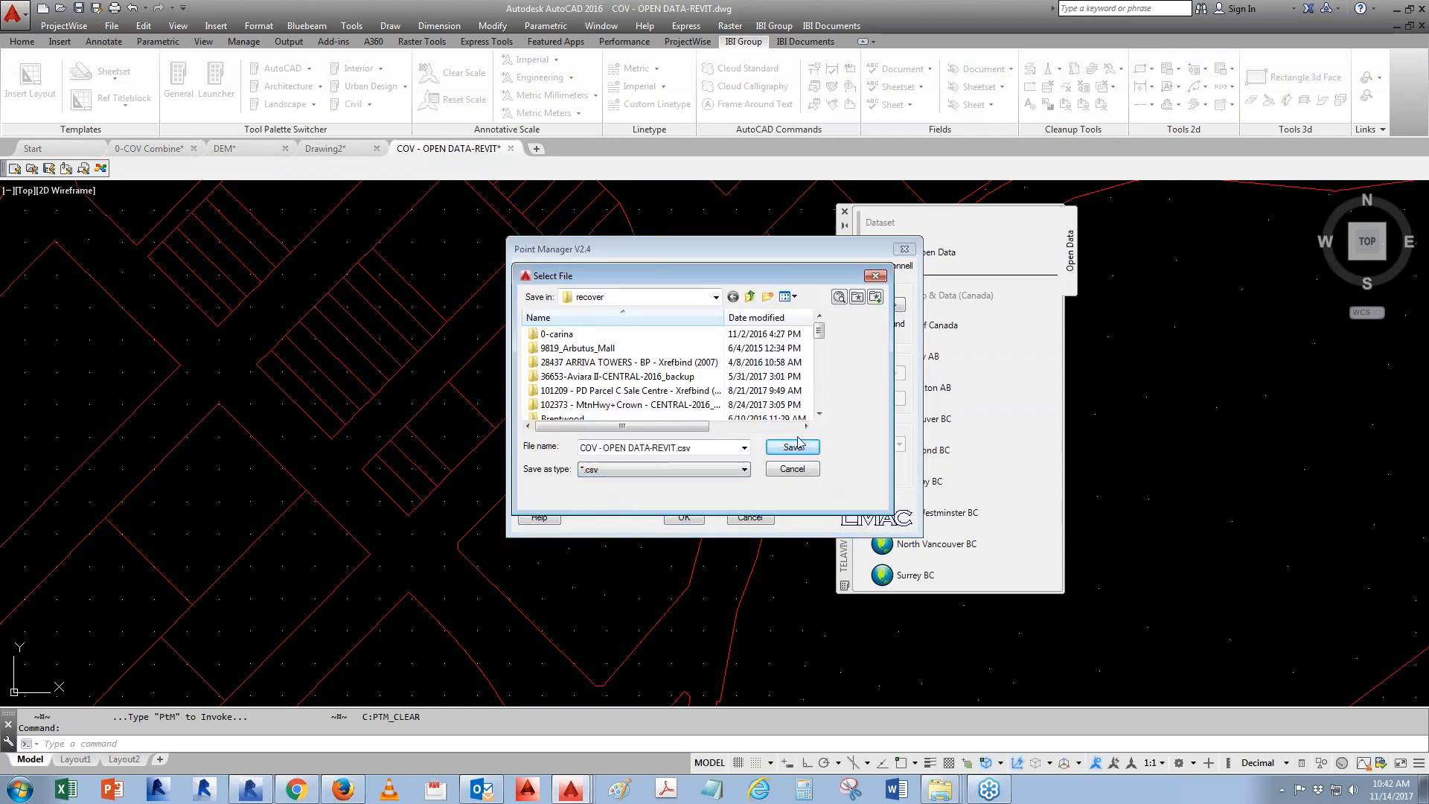
{"action": "left_click", "coordinate": [879, 276]}
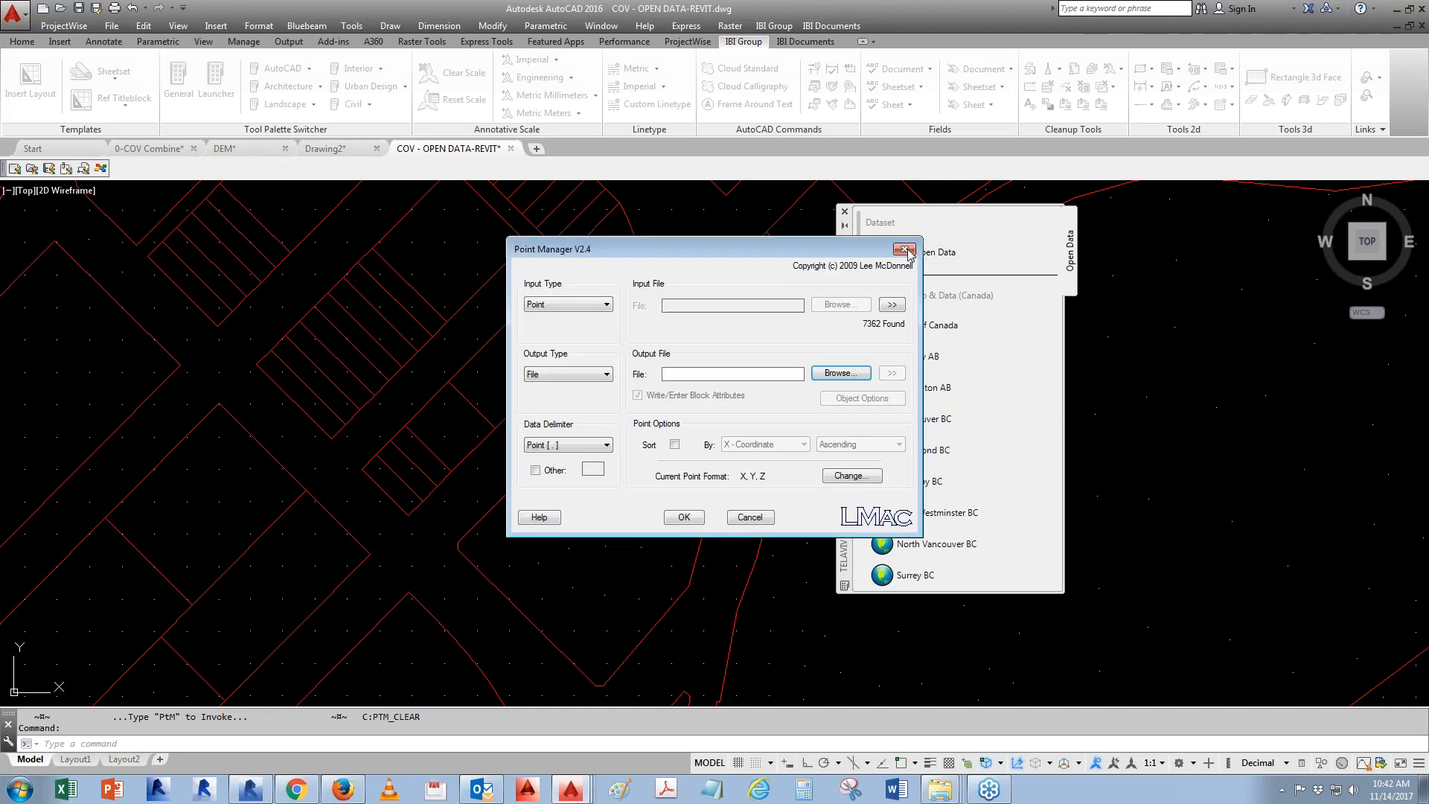
{"action": "left_click", "coordinate": [907, 253]}
Switch to Revit, start a toposurface to view its Create from Import options, and cancel the surface edit
{"action": "key", "text": "alt+Tab"}
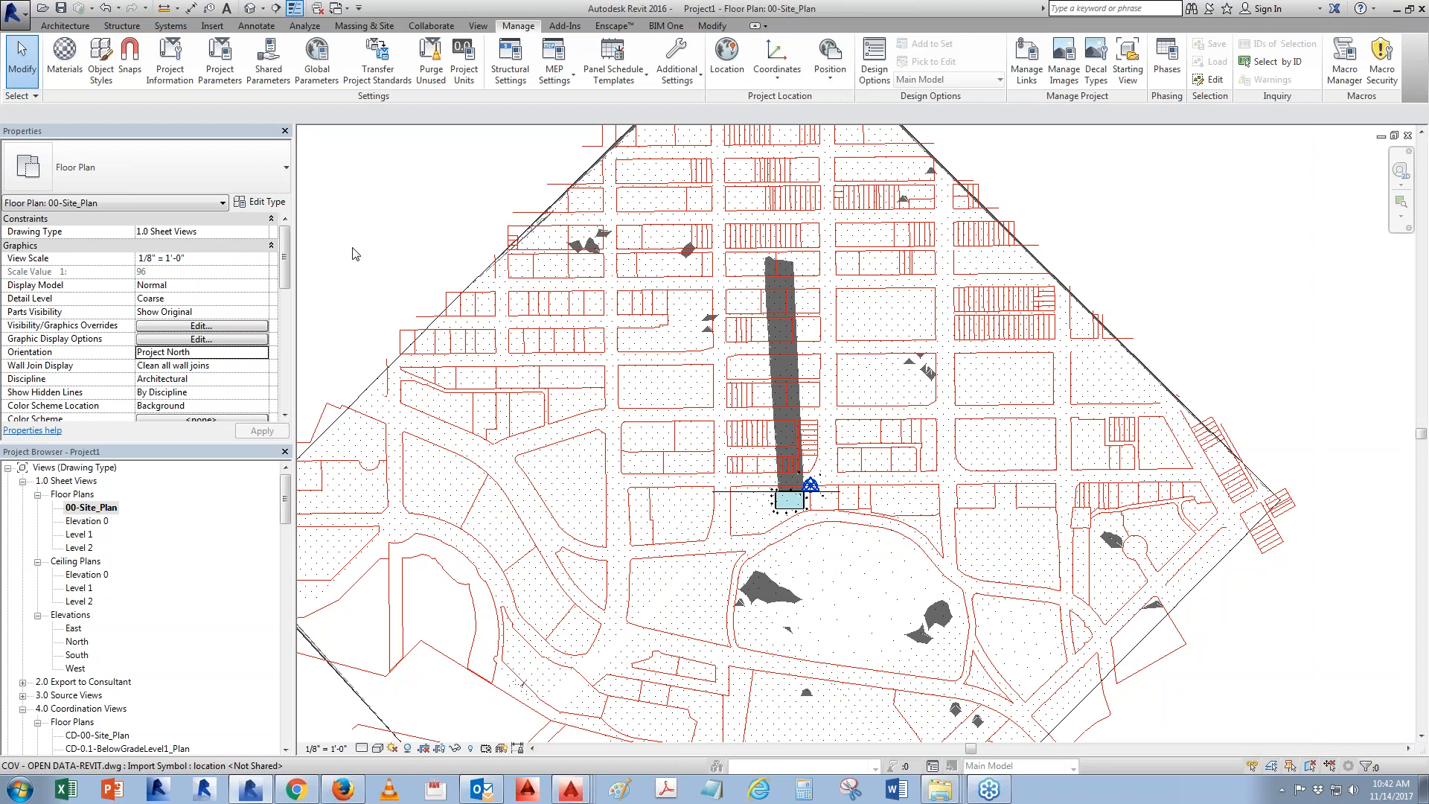
{"action": "left_click", "coordinate": [212, 26]}
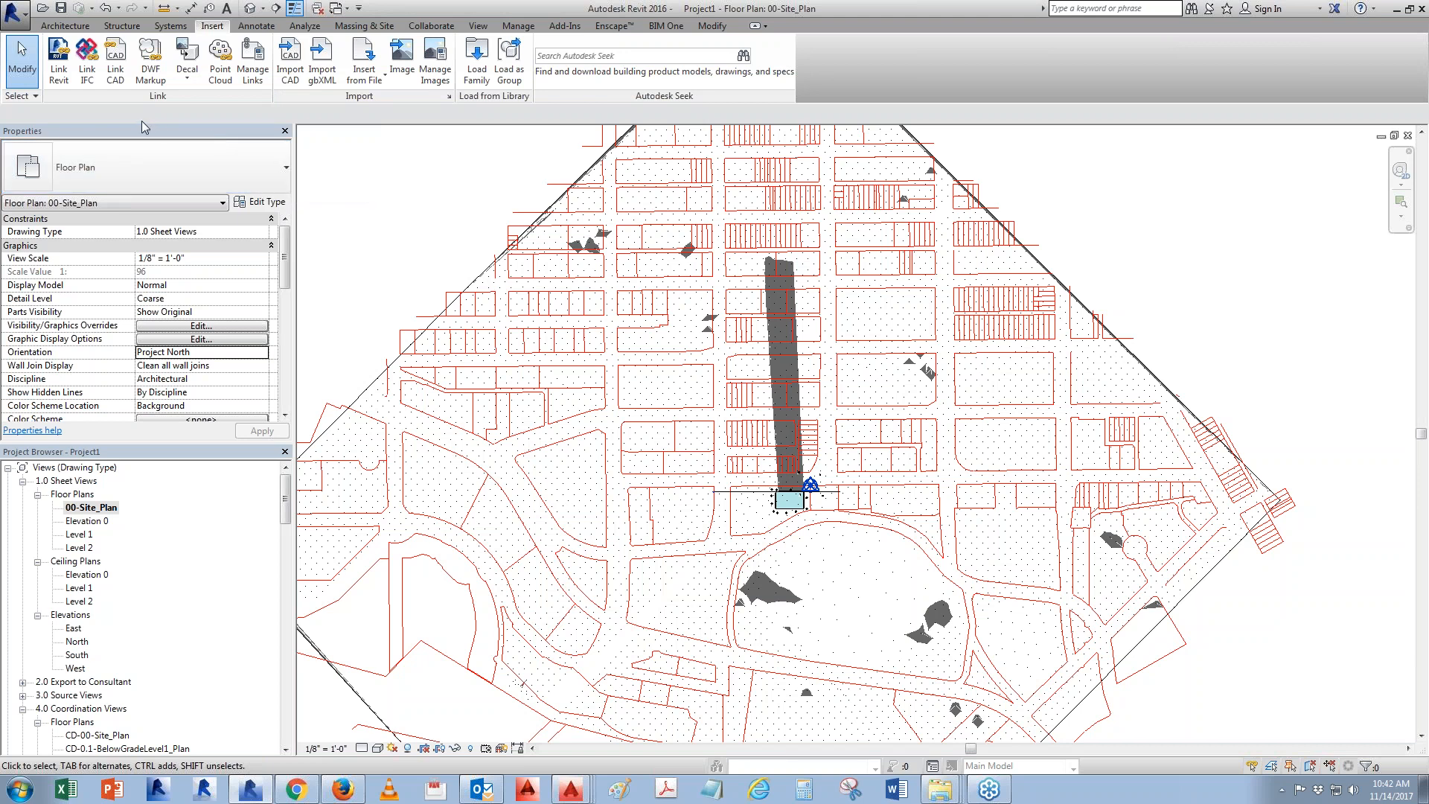
{"action": "left_click", "coordinate": [364, 25]}
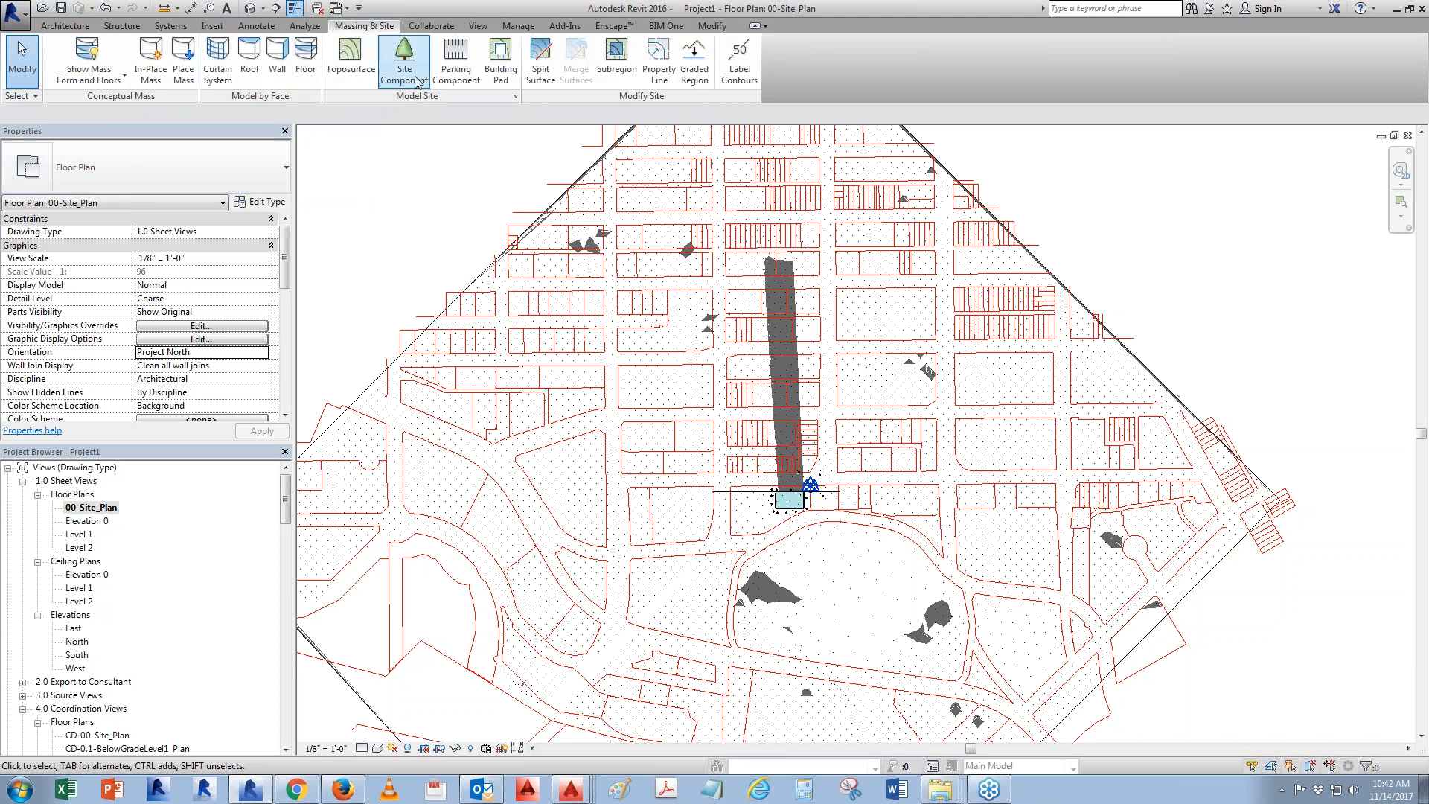
{"action": "left_click", "coordinate": [349, 63]}
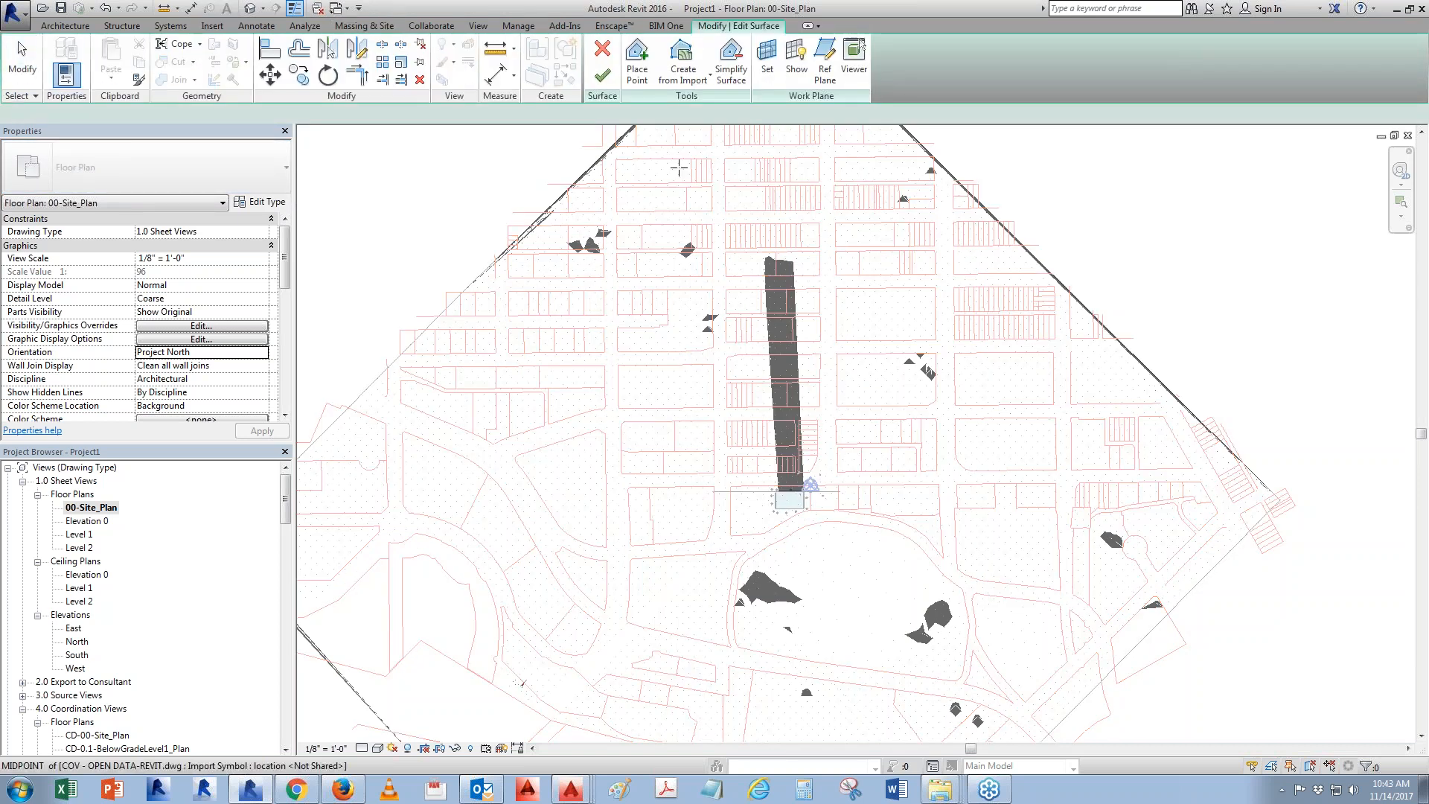
{"action": "left_click", "coordinate": [682, 73]}
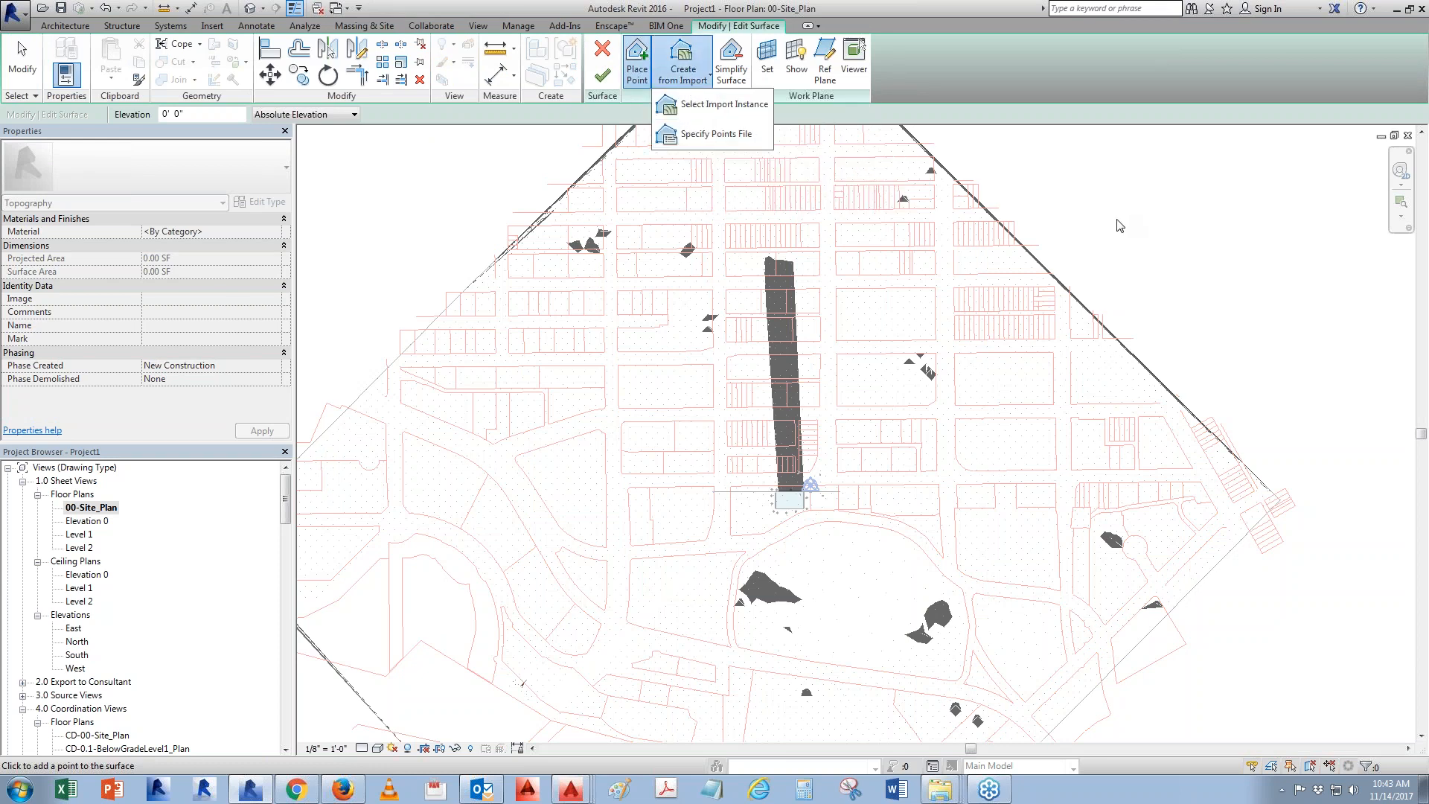
{"action": "key", "text": "Escape"}
{"action": "key", "text": "Escape"}
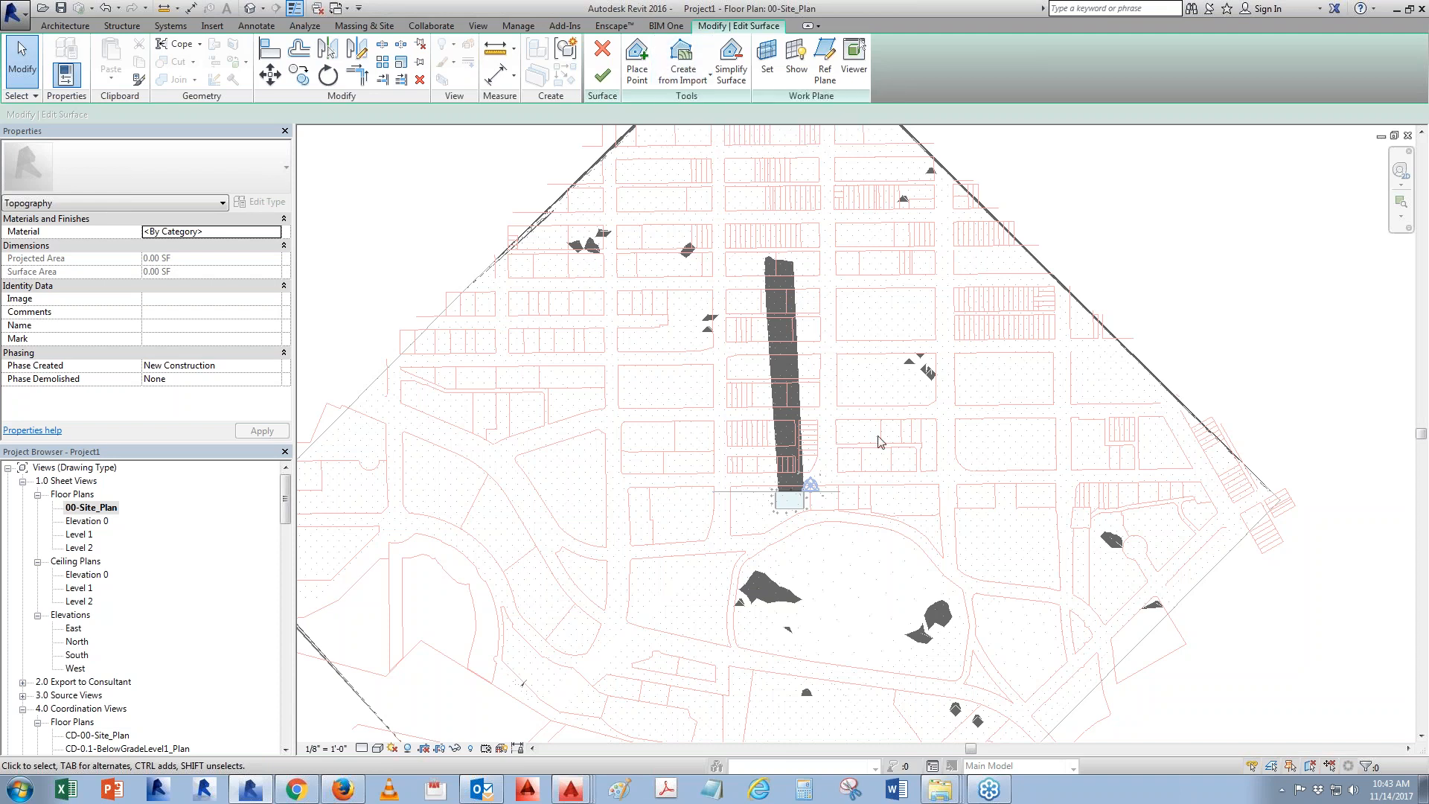
{"action": "left_click", "coordinate": [602, 49]}
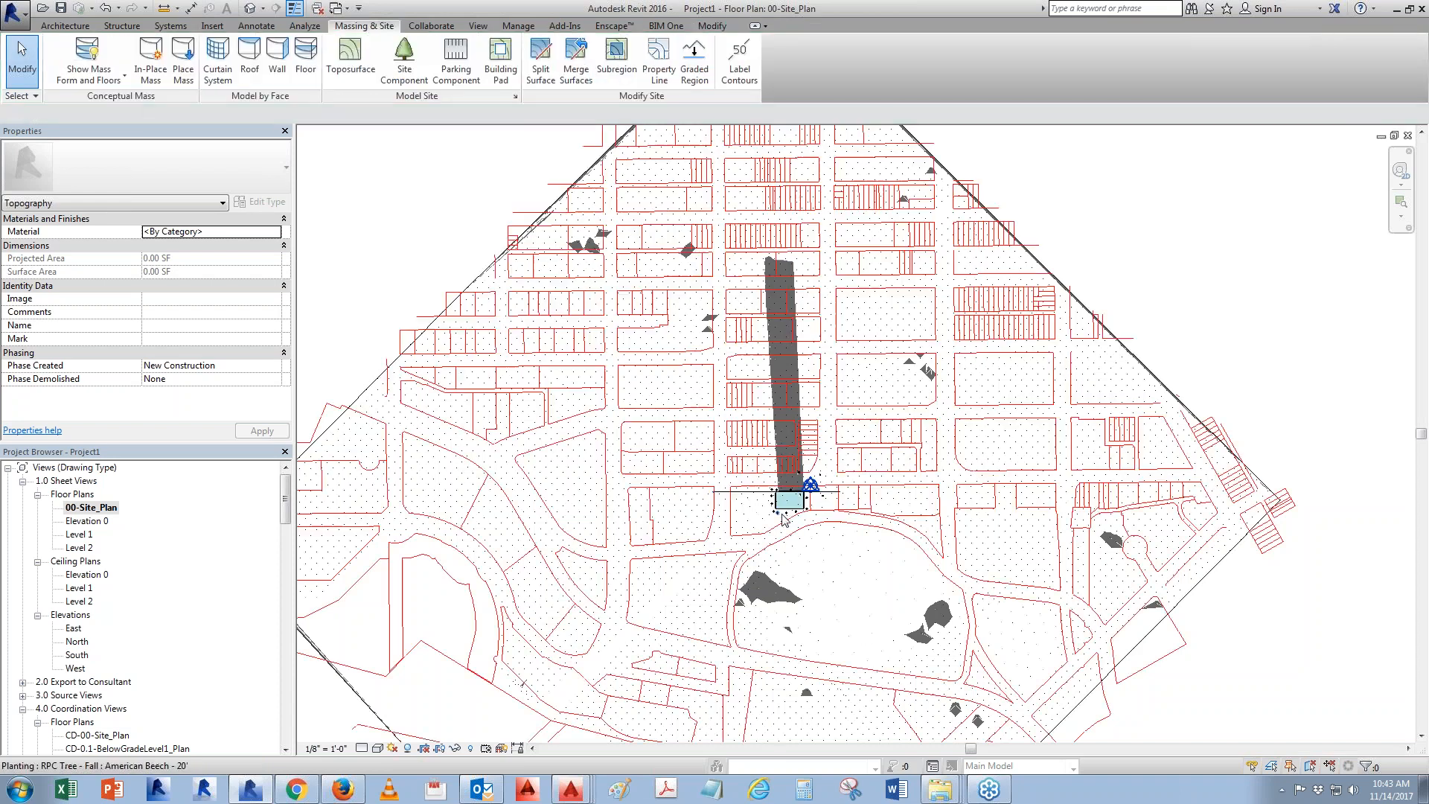
Select the property lines around the tower on the site plan, and examine the tower's levels in the North elevation
{"action": "scroll", "coordinate": [786, 521], "scroll_direction": "up", "scroll_amount": 3}
{"action": "left_click", "coordinate": [735, 557]}
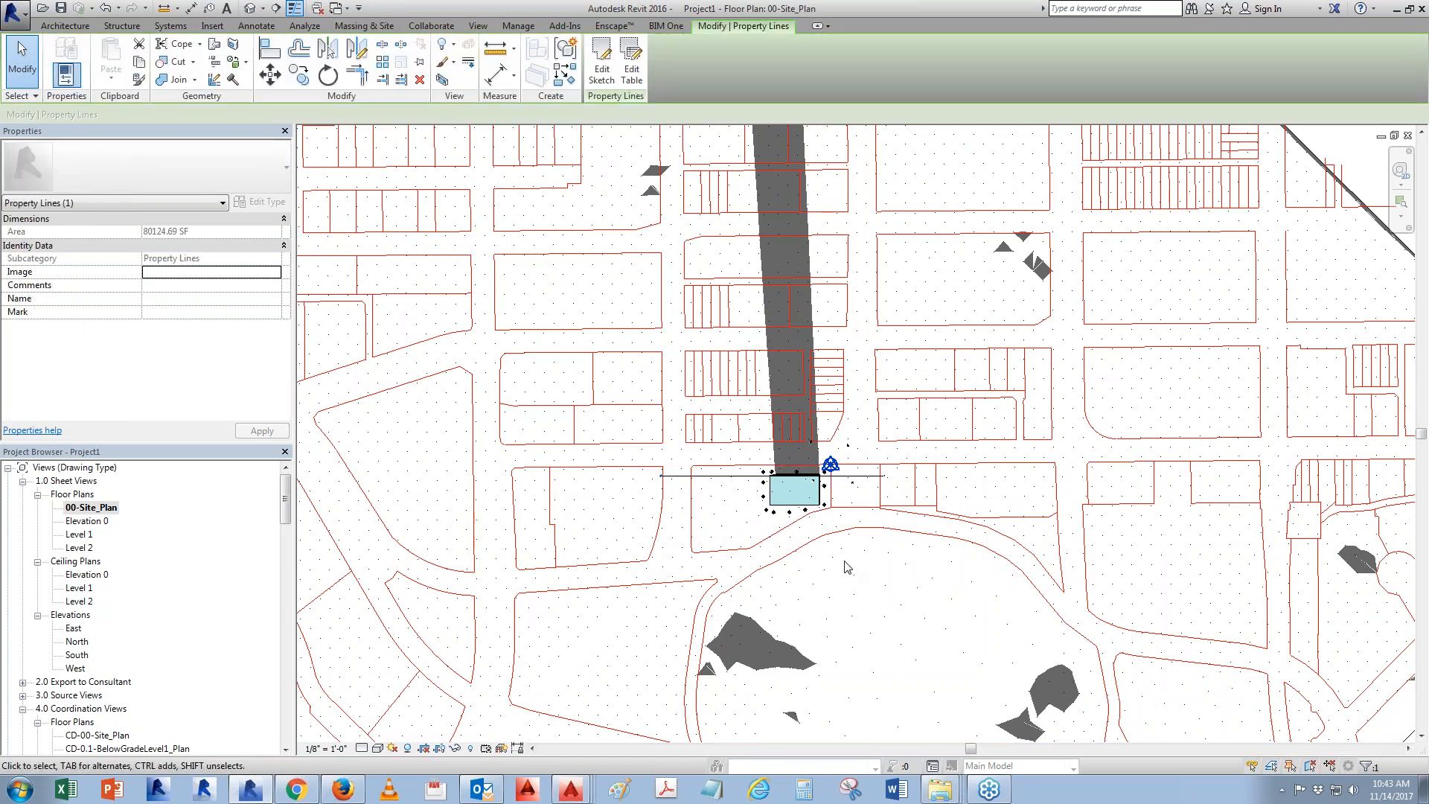
{"action": "left_click", "coordinate": [362, 25]}
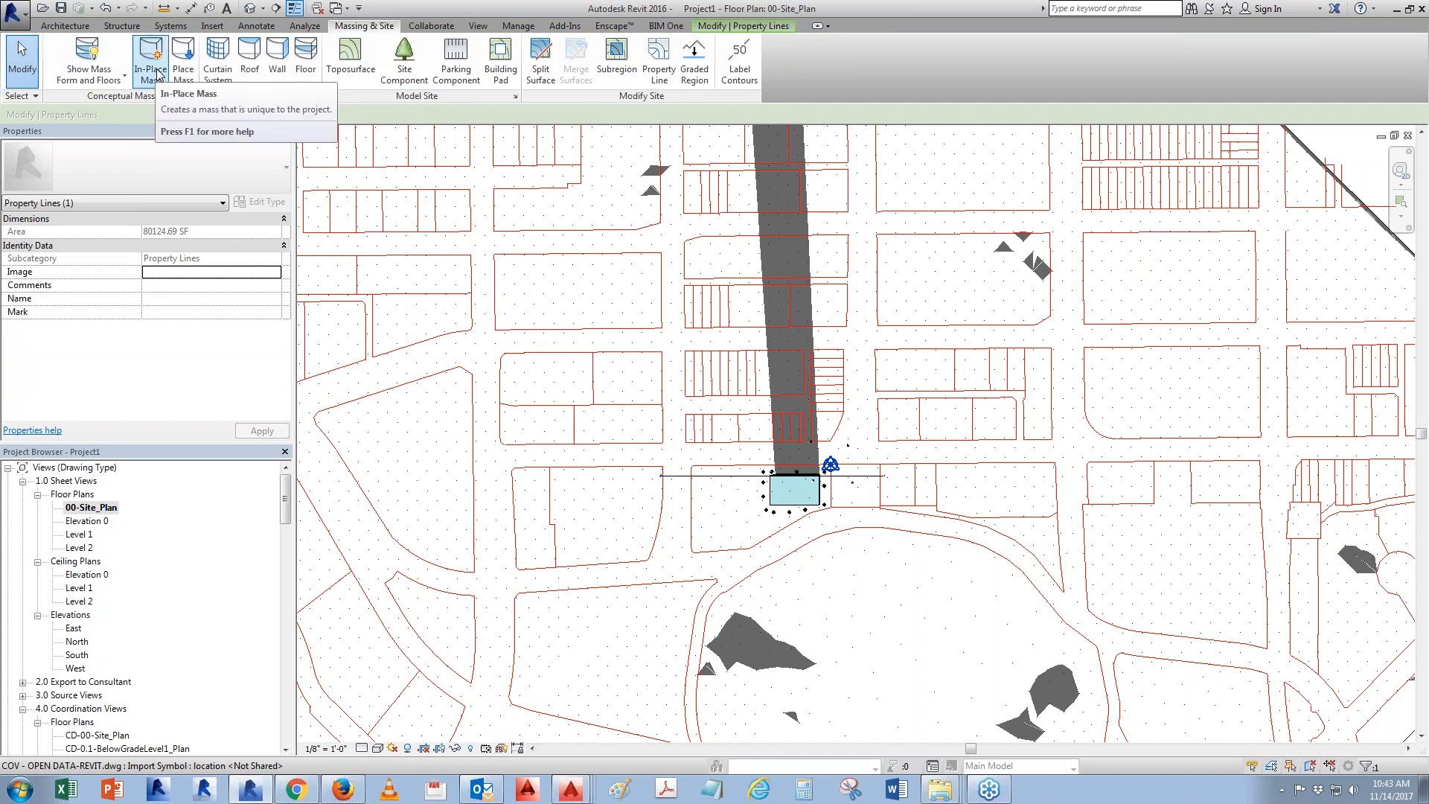
{"action": "scroll", "coordinate": [774, 575], "scroll_direction": "up", "scroll_amount": 1}
{"action": "double_click", "coordinate": [77, 641]}
{"action": "scroll", "coordinate": [880, 452], "scroll_direction": "up", "scroll_amount": 1}
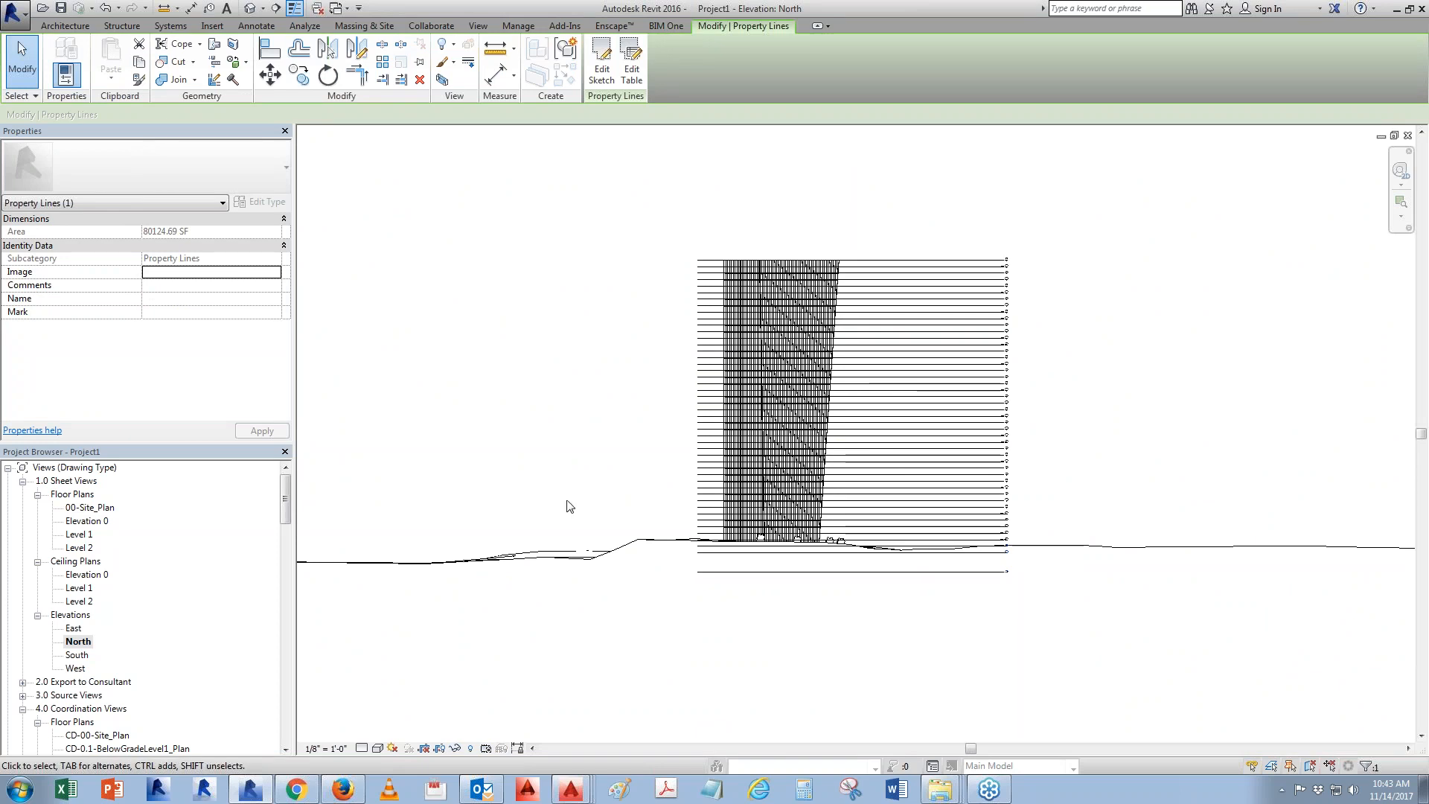
Open the 3D view, select the Tower1 mass and review the levels assigned as its mass floors
{"action": "left_click", "coordinate": [250, 8]}
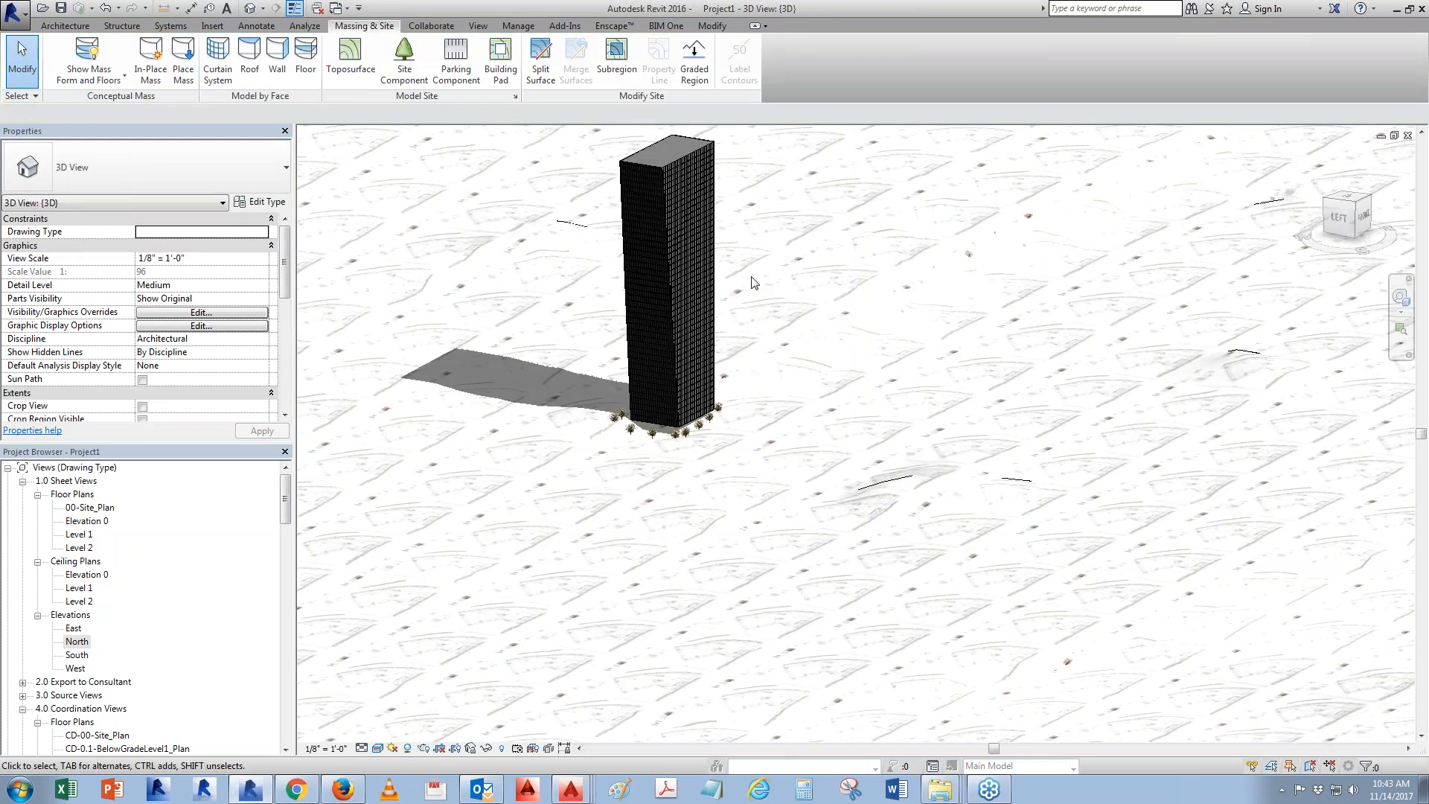
{"action": "left_click", "coordinate": [661, 144]}
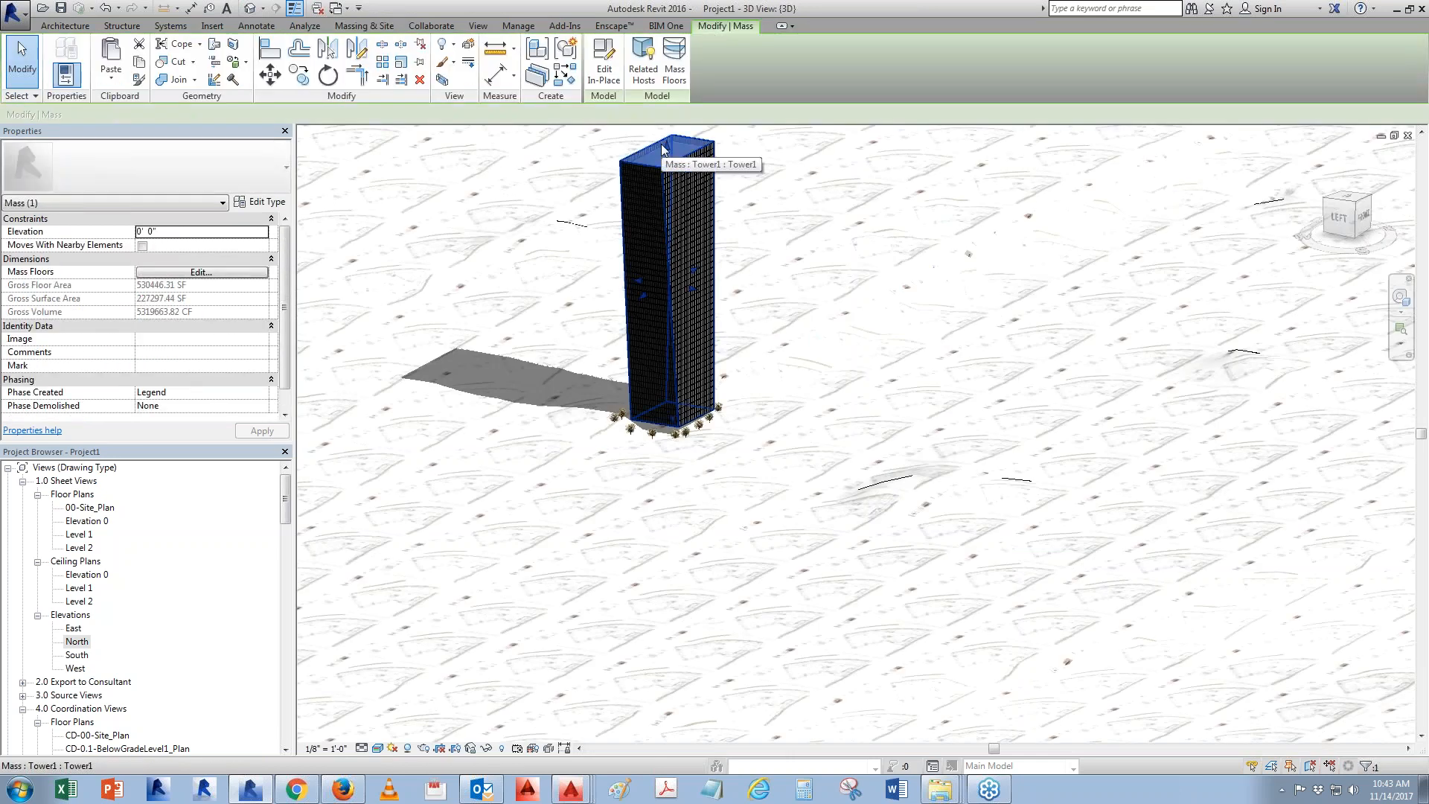
{"action": "left_click", "coordinate": [205, 273]}
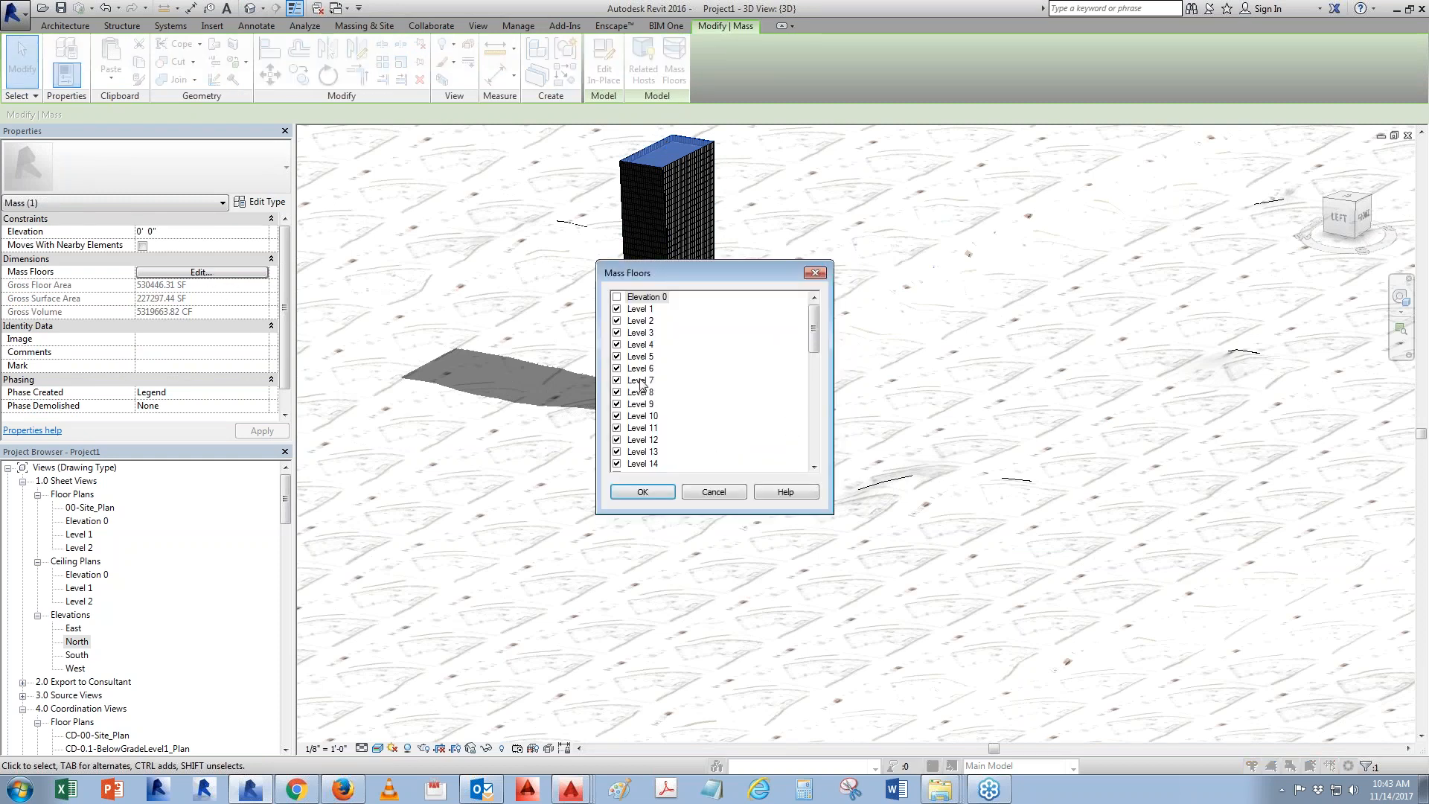
{"action": "left_click_drag", "start_coordinate": [815, 316], "coordinate": [815, 441]}
{"action": "left_click", "coordinate": [644, 493]}
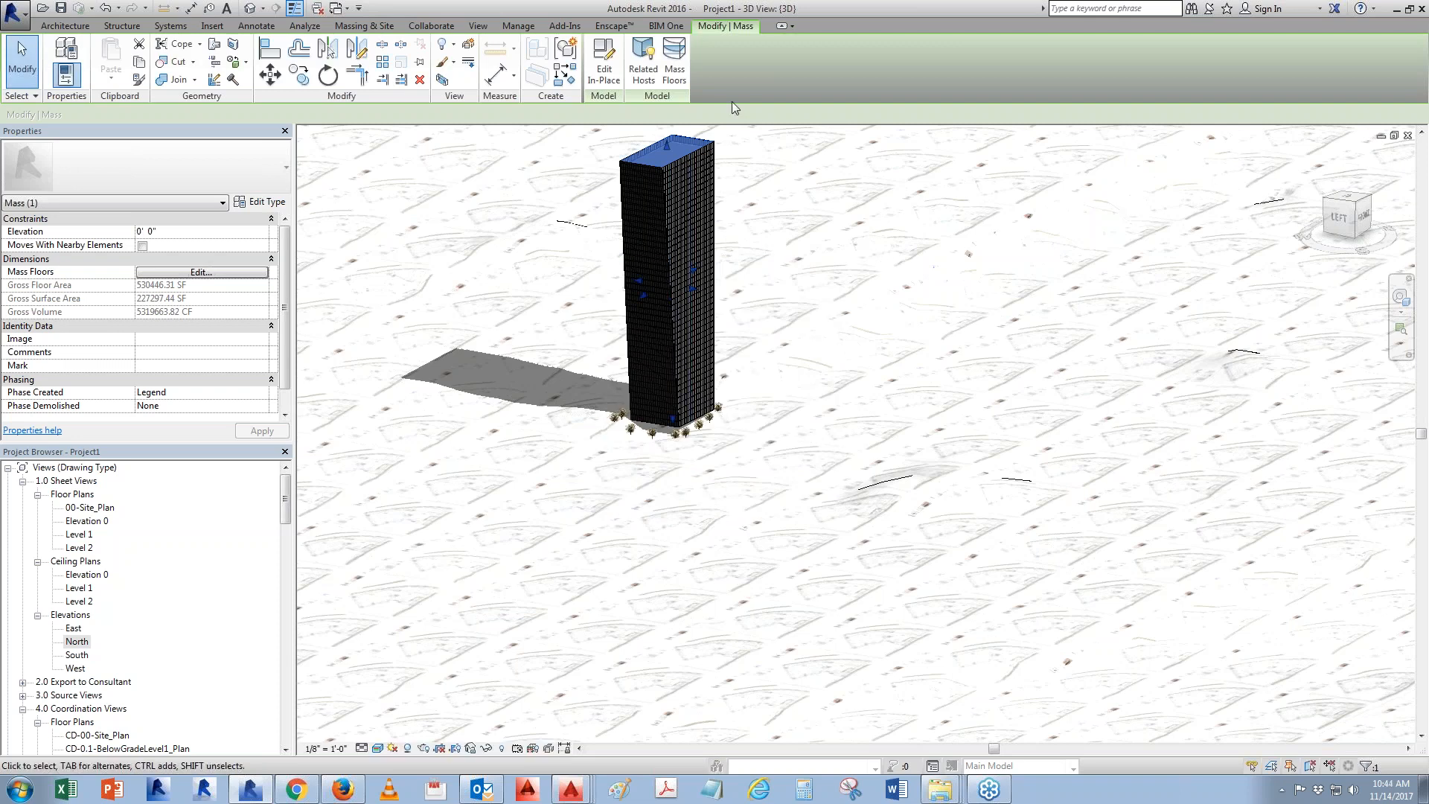
{"action": "left_click", "coordinate": [364, 26]}
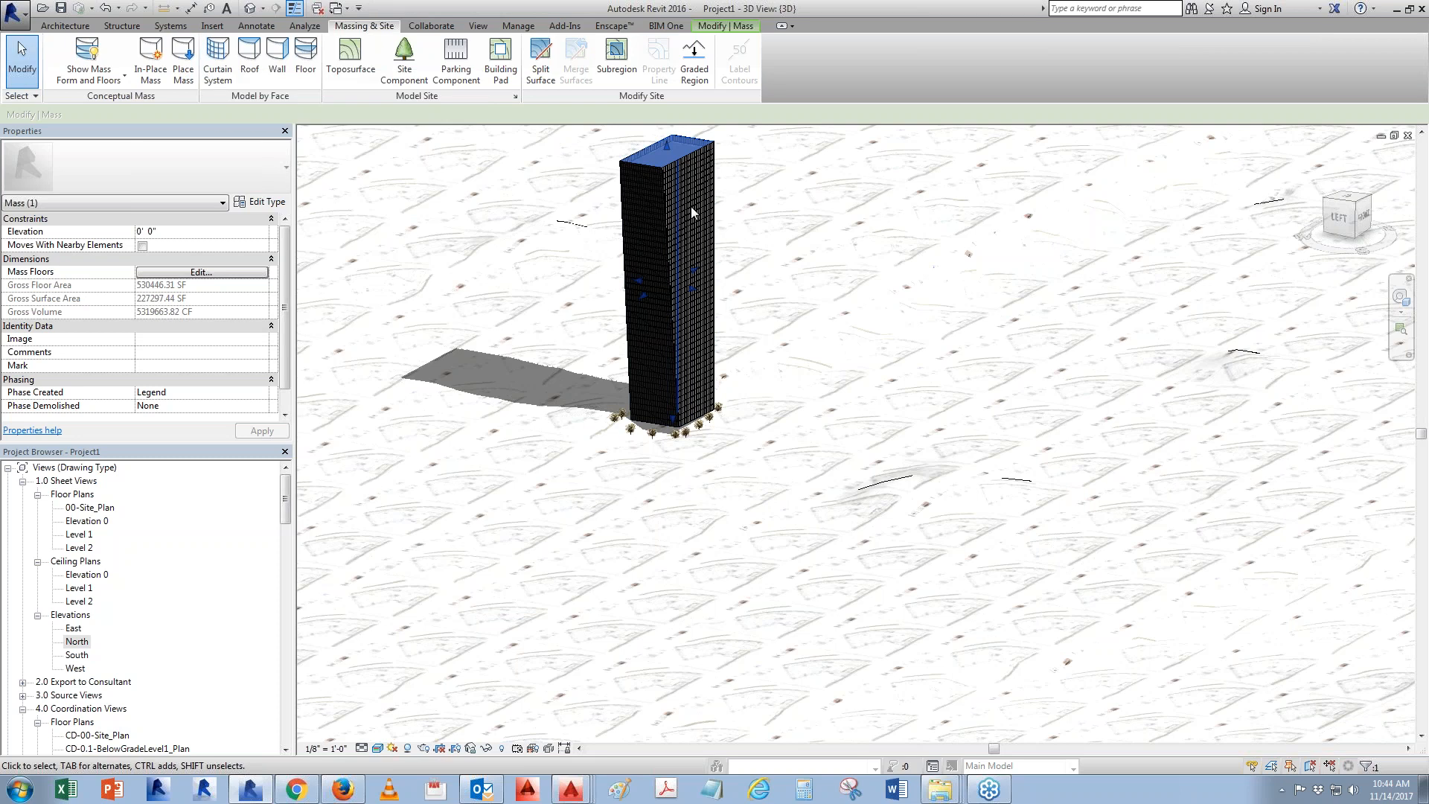
{"action": "scroll", "coordinate": [630, 145], "scroll_direction": "up", "scroll_amount": 1}
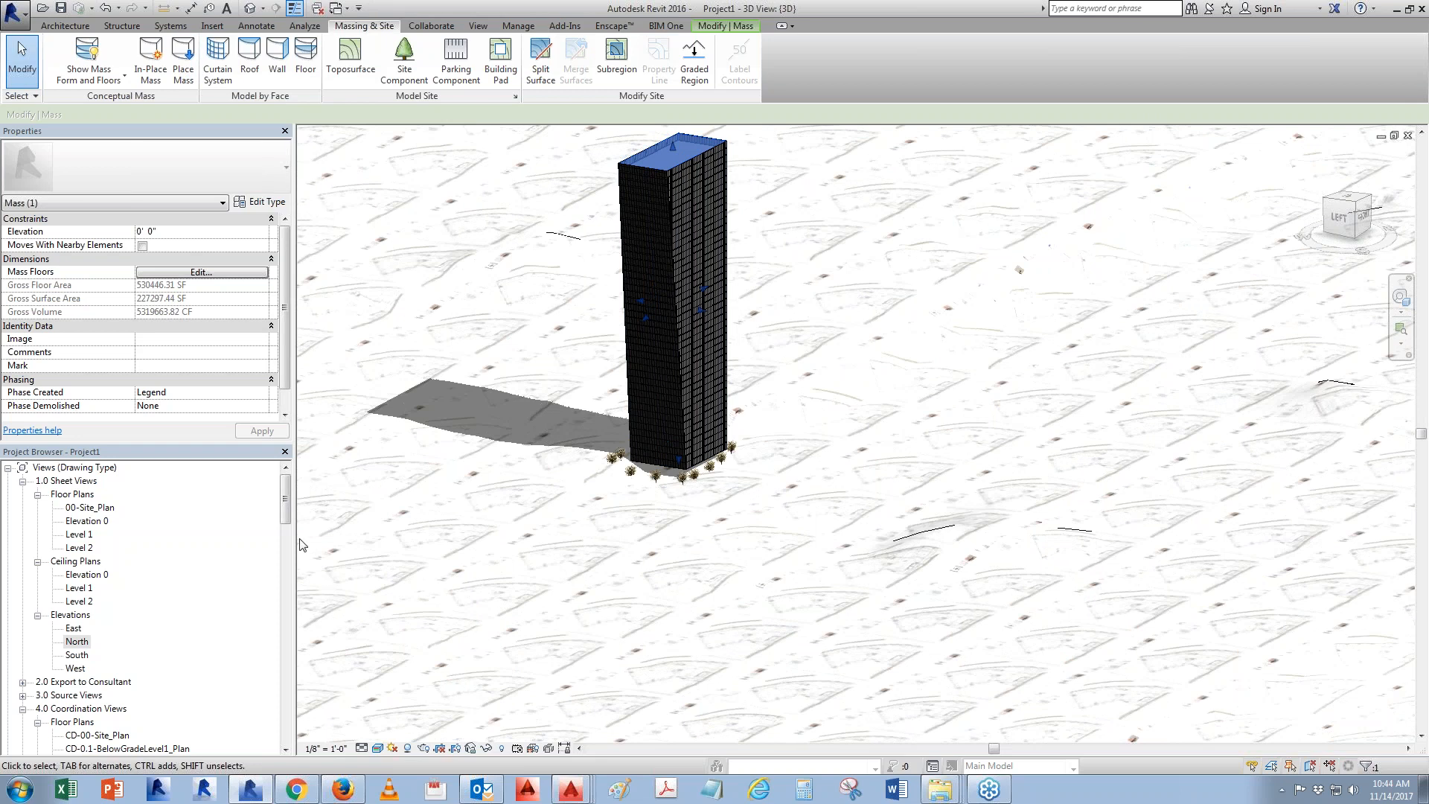
Start a new schedule for the Mass Floor category and cancel it
{"action": "left_click", "coordinate": [521, 26]}
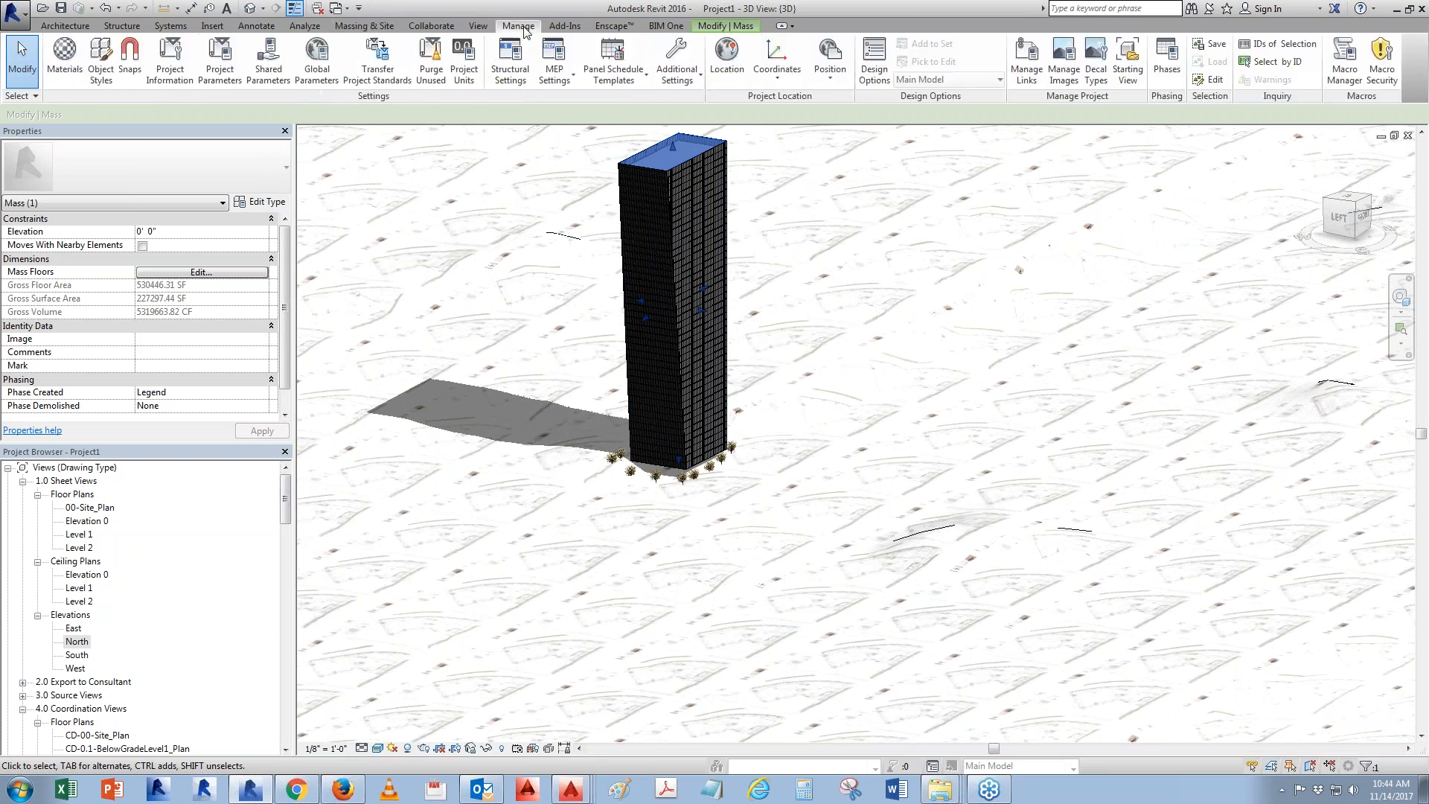
{"action": "left_click", "coordinate": [478, 26]}
{"action": "left_click", "coordinate": [812, 71]}
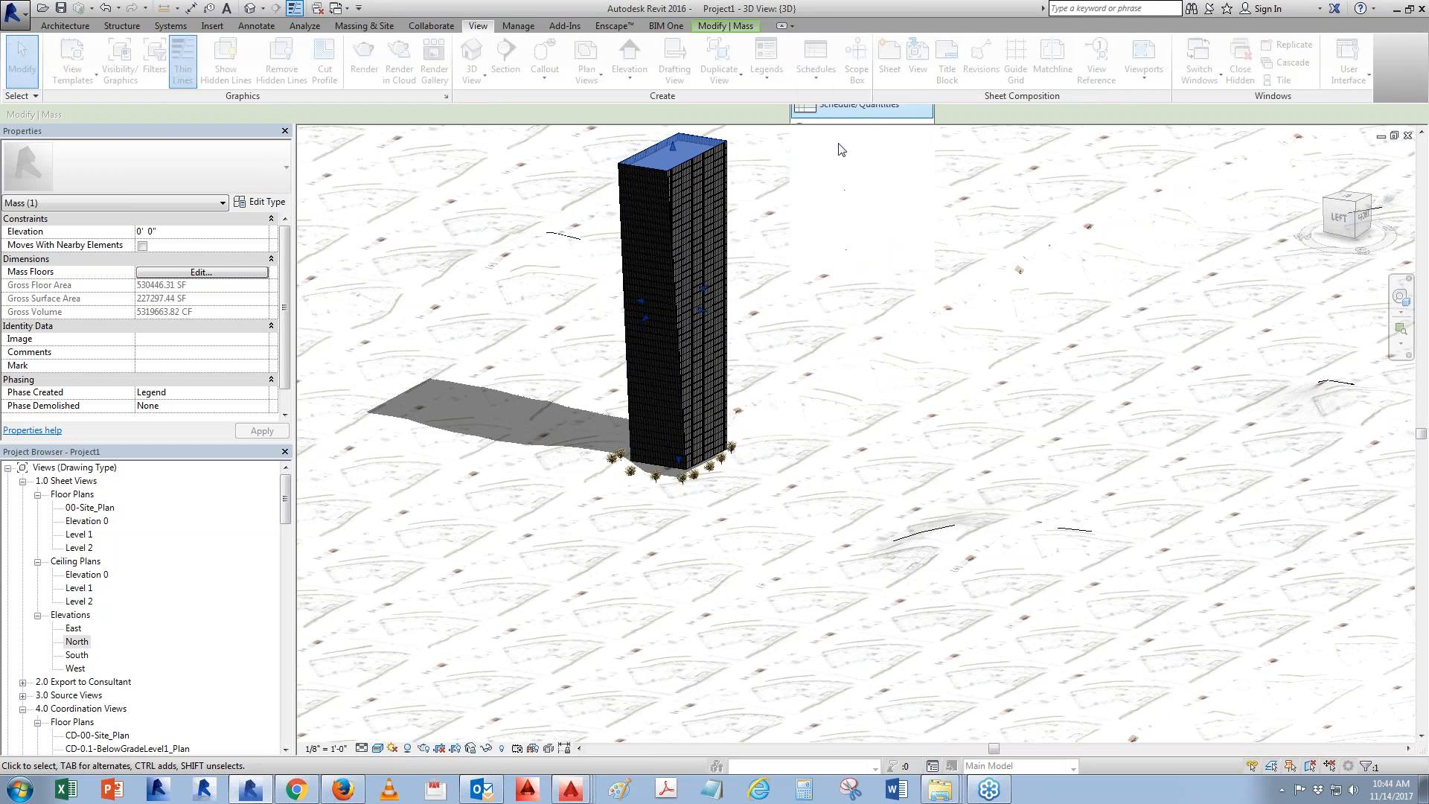
{"action": "left_click", "coordinate": [815, 451]}
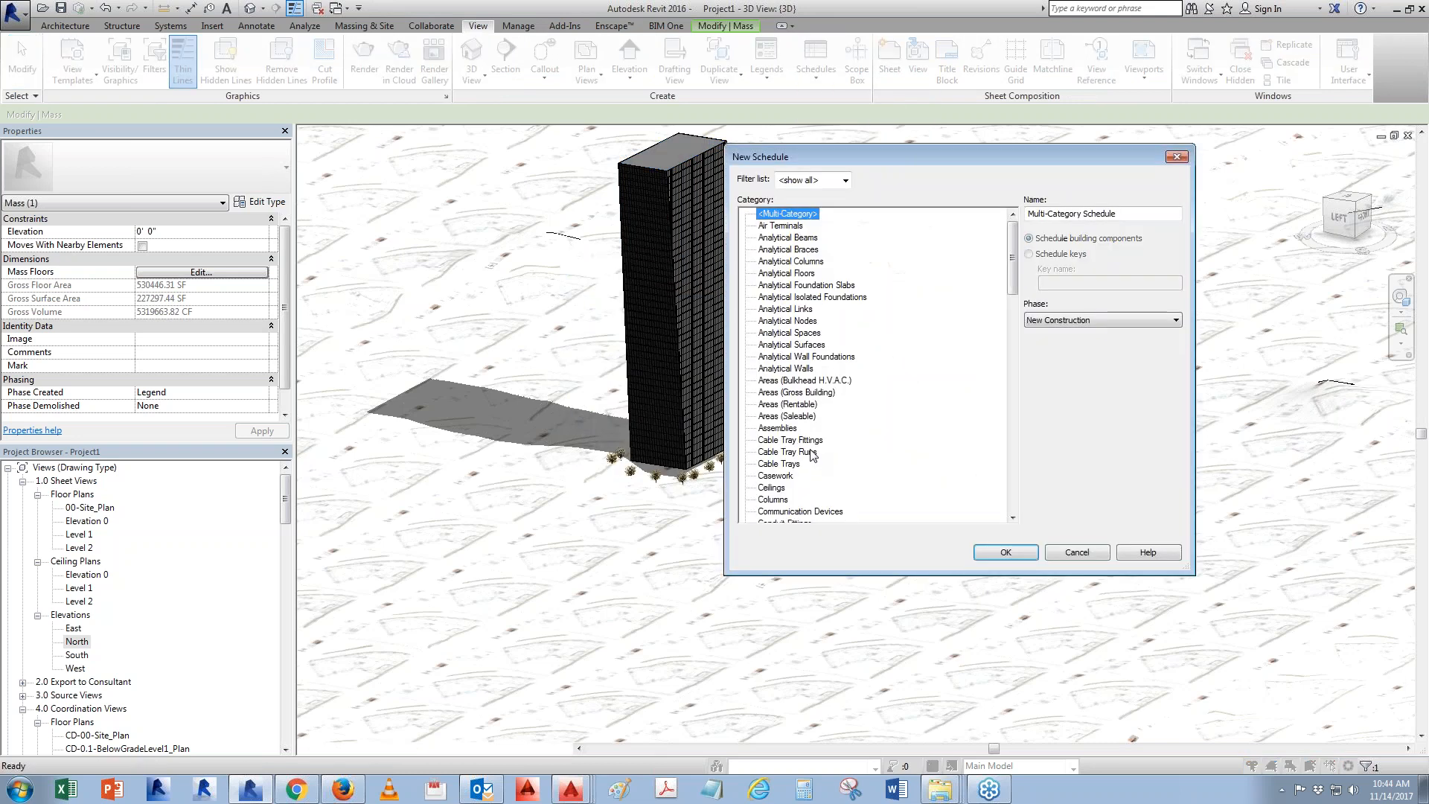
{"action": "left_click_drag", "start_coordinate": [1013, 262], "coordinate": [1014, 378]}
{"action": "left_click", "coordinate": [745, 392]}
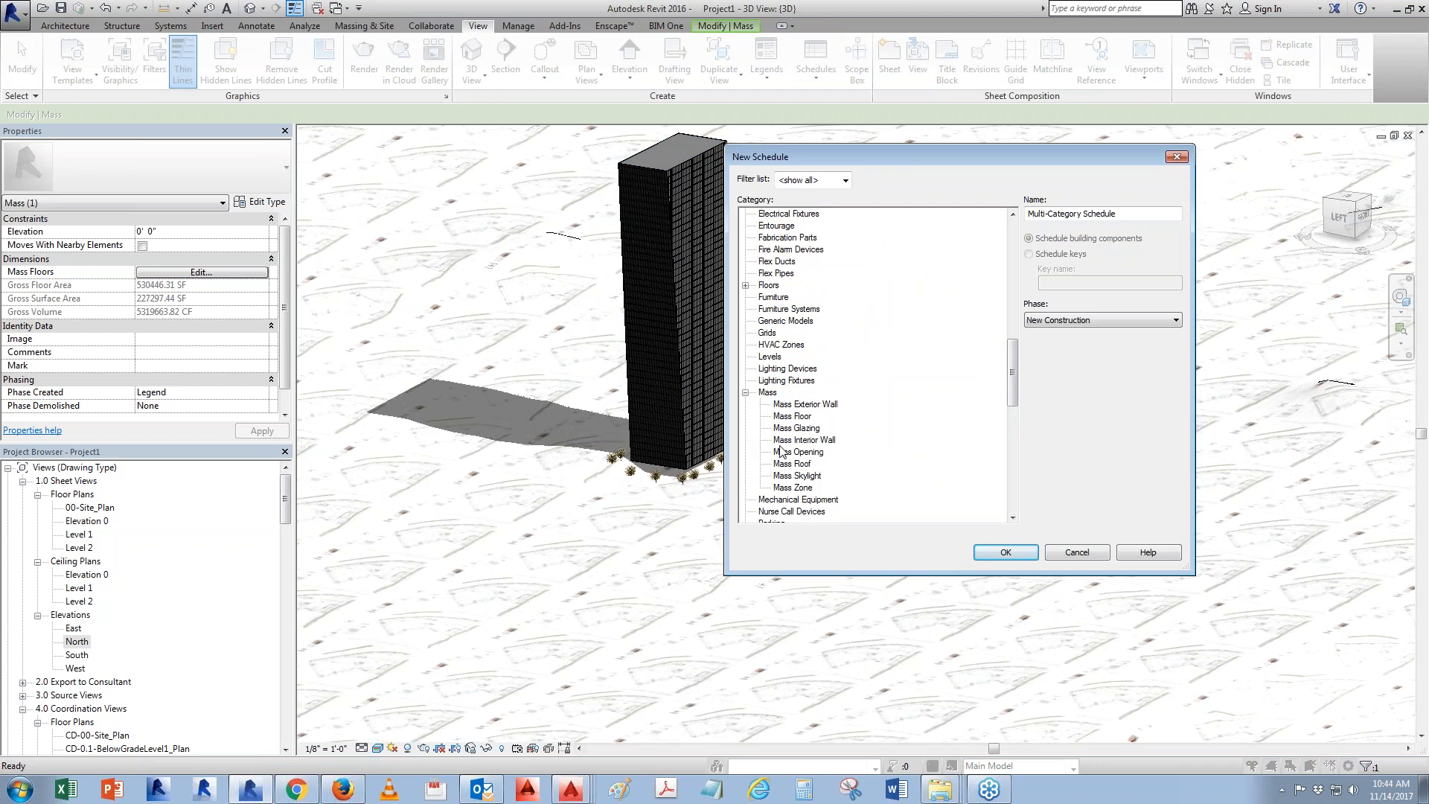
{"action": "left_click", "coordinate": [793, 417]}
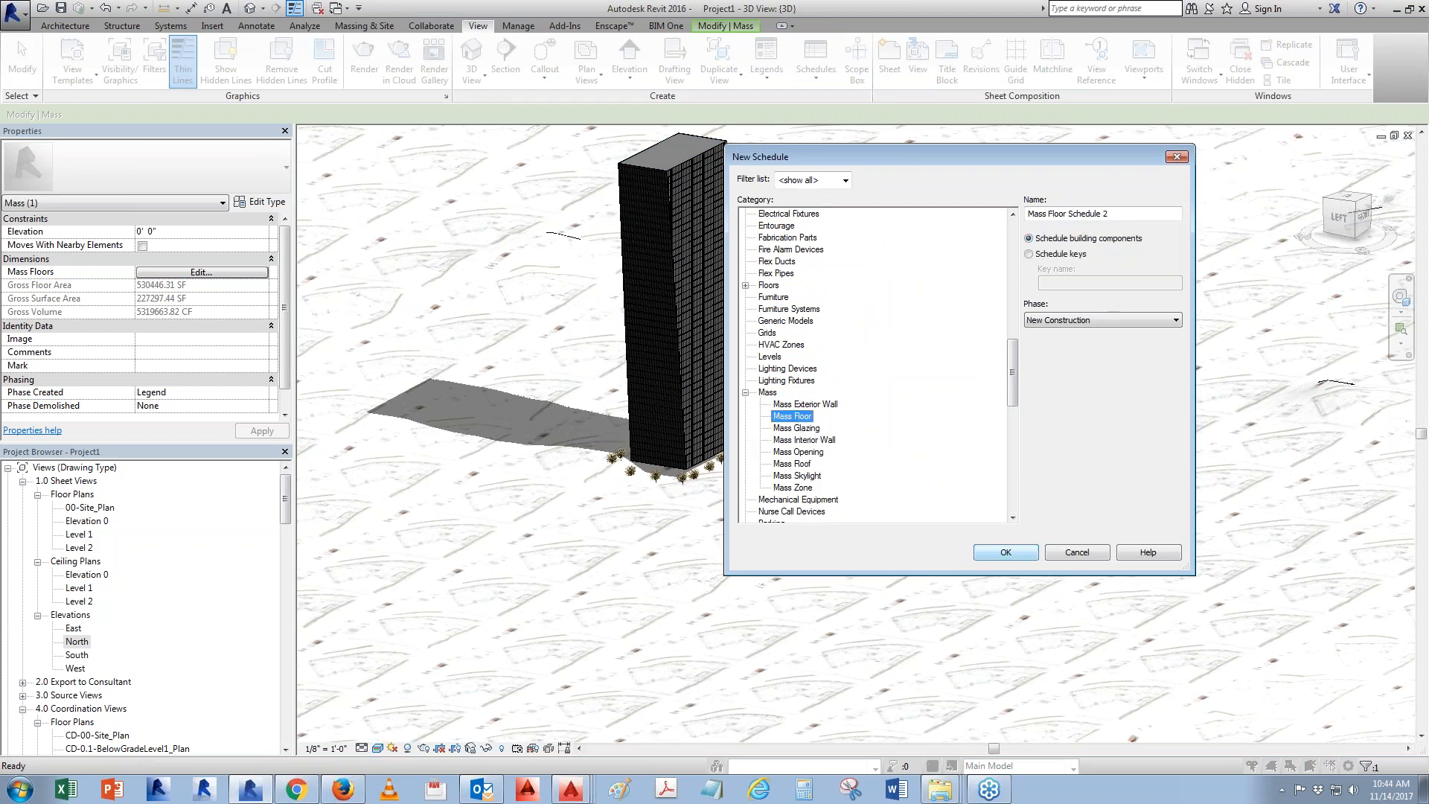
{"action": "left_click", "coordinate": [1097, 555]}
Open the existing Mass Floor Schedule and bring up its field properties
{"action": "left_click_drag", "start_coordinate": [285, 491], "coordinate": [278, 545]}
{"action": "left_click", "coordinate": [8, 601]}
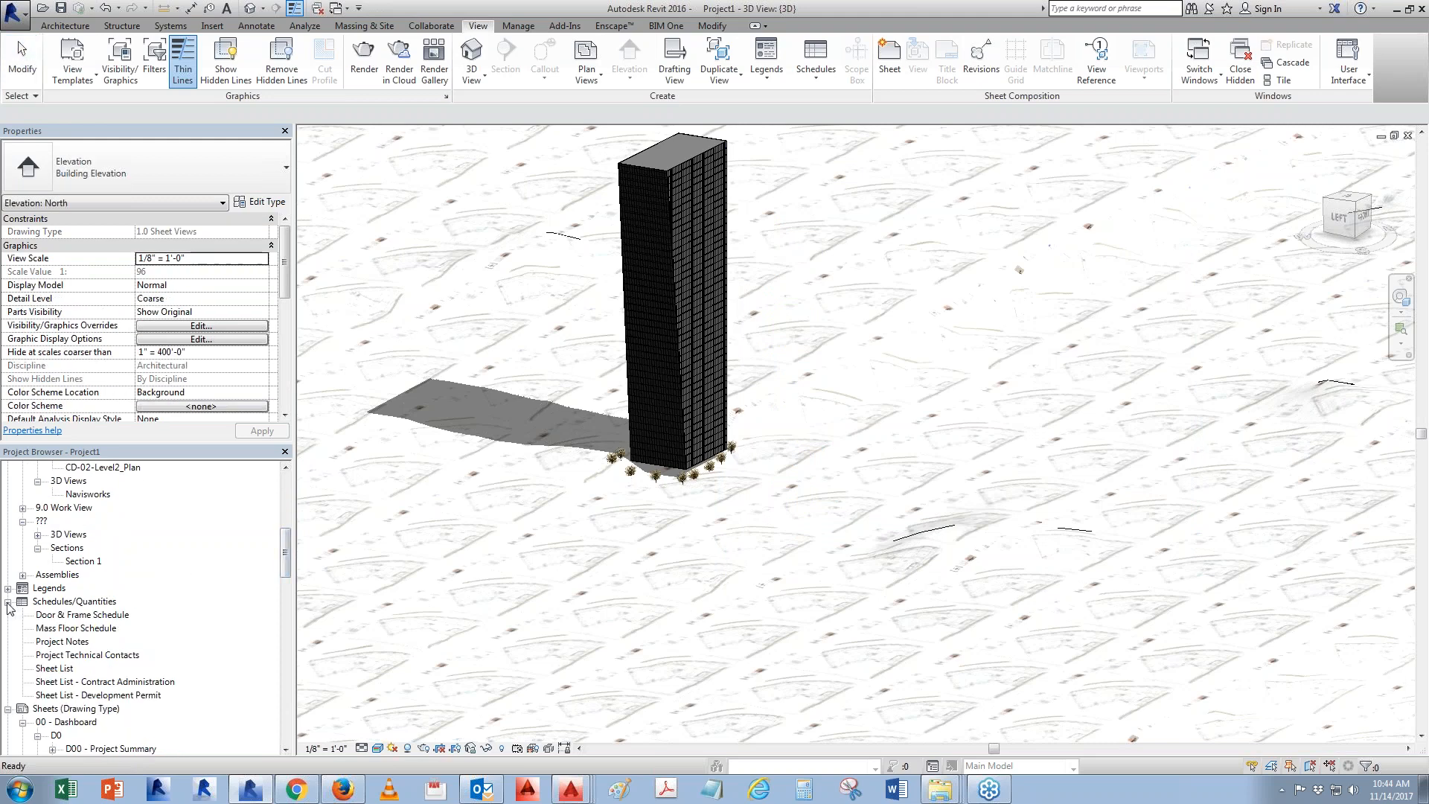
{"action": "double_click", "coordinate": [76, 628]}
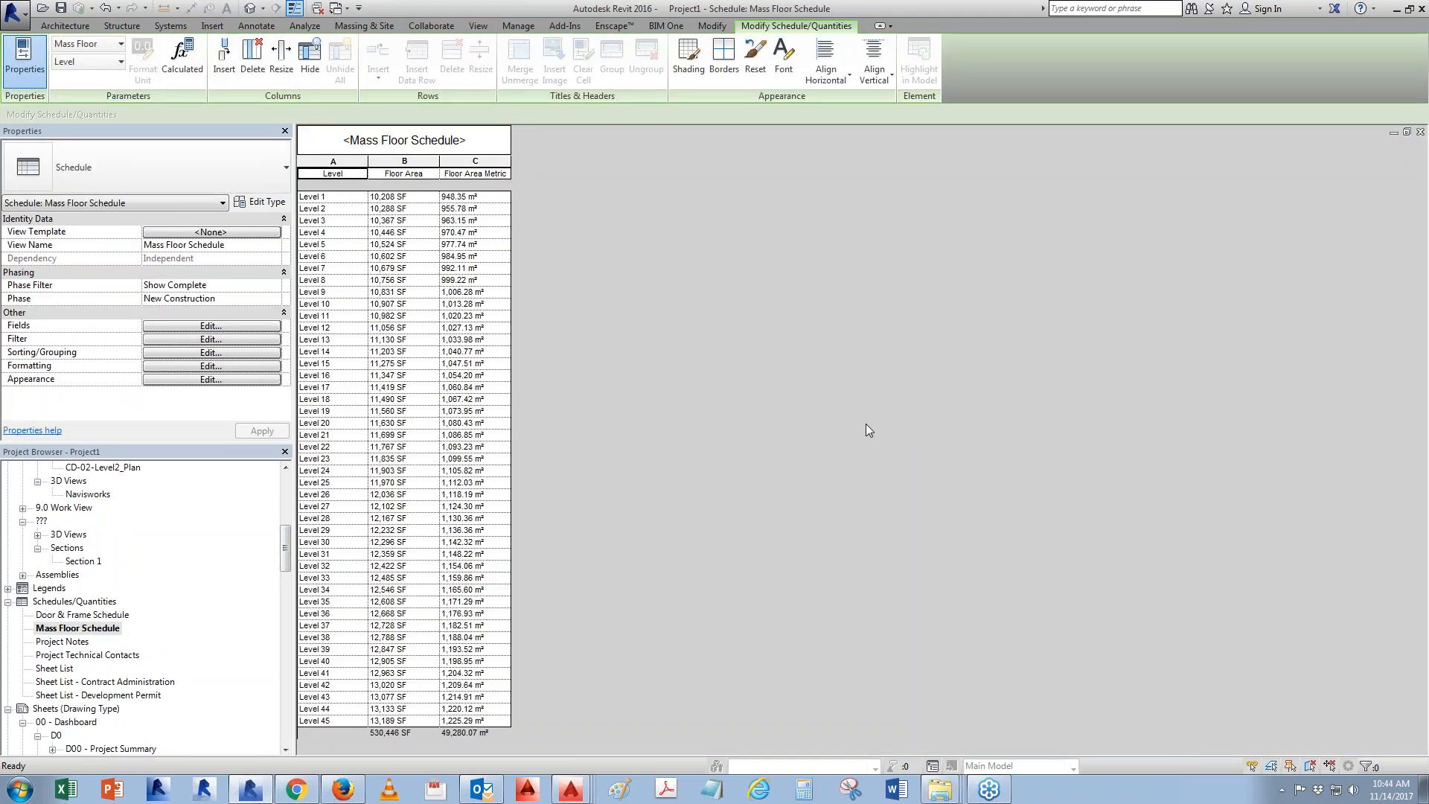
{"action": "left_click", "coordinate": [211, 326]}
{"action": "left_click_drag", "start_coordinate": [672, 231], "coordinate": [752, 226]}
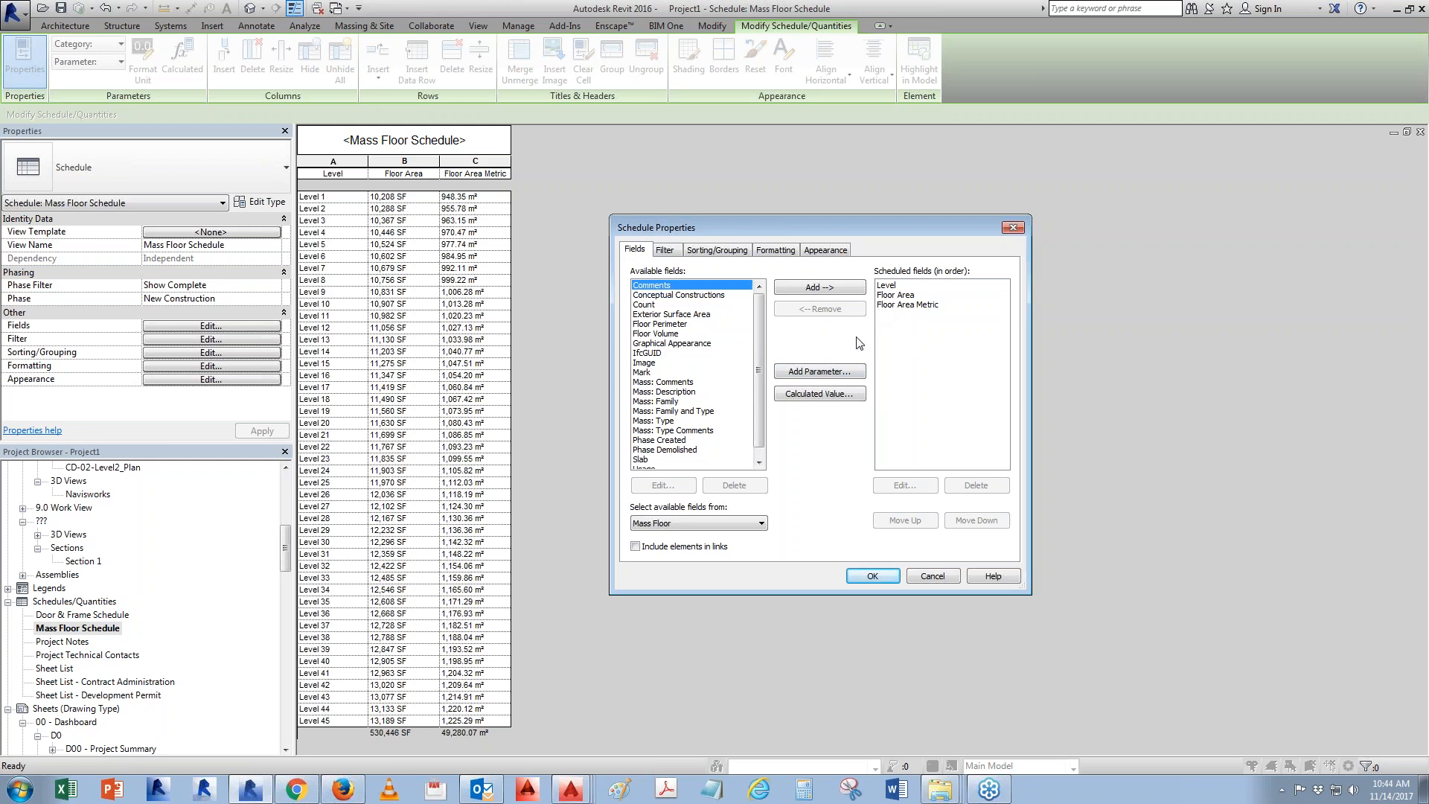
Start a calculated value of type Area, view the fields available for its formula, and cancel it
{"action": "left_click", "coordinate": [824, 396]}
{"action": "left_click", "coordinate": [719, 494]}
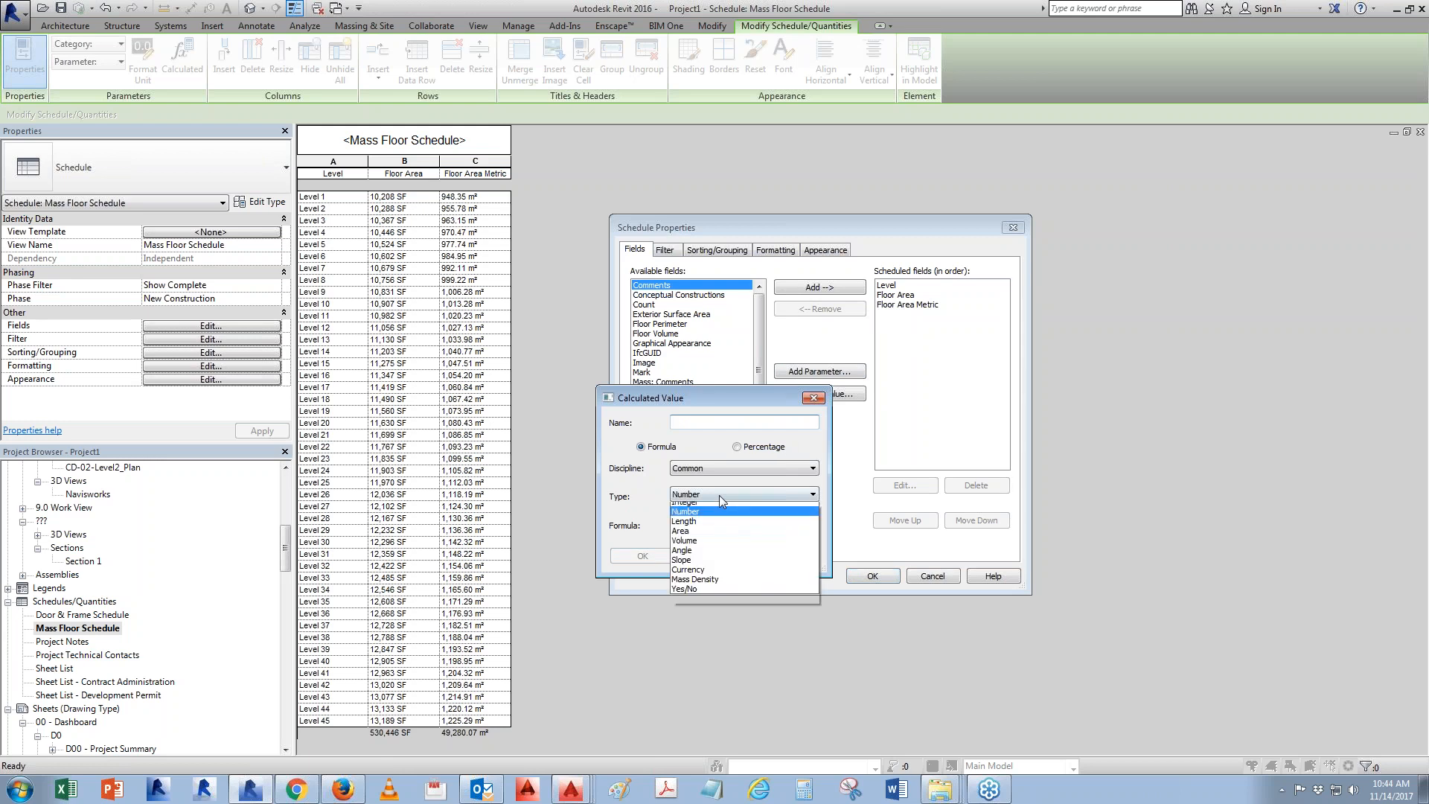
{"action": "left_click", "coordinate": [703, 547]}
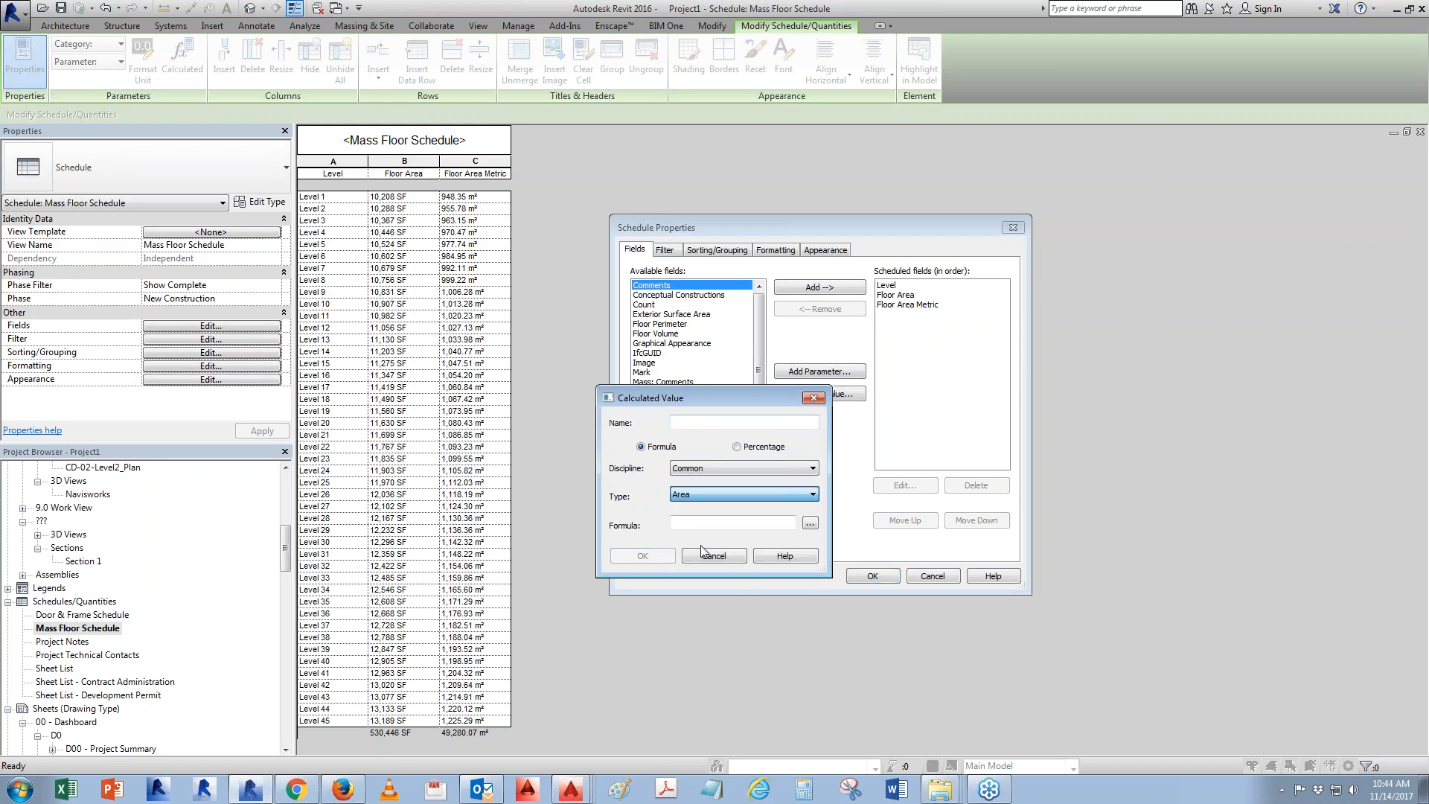
{"action": "left_click", "coordinate": [809, 523]}
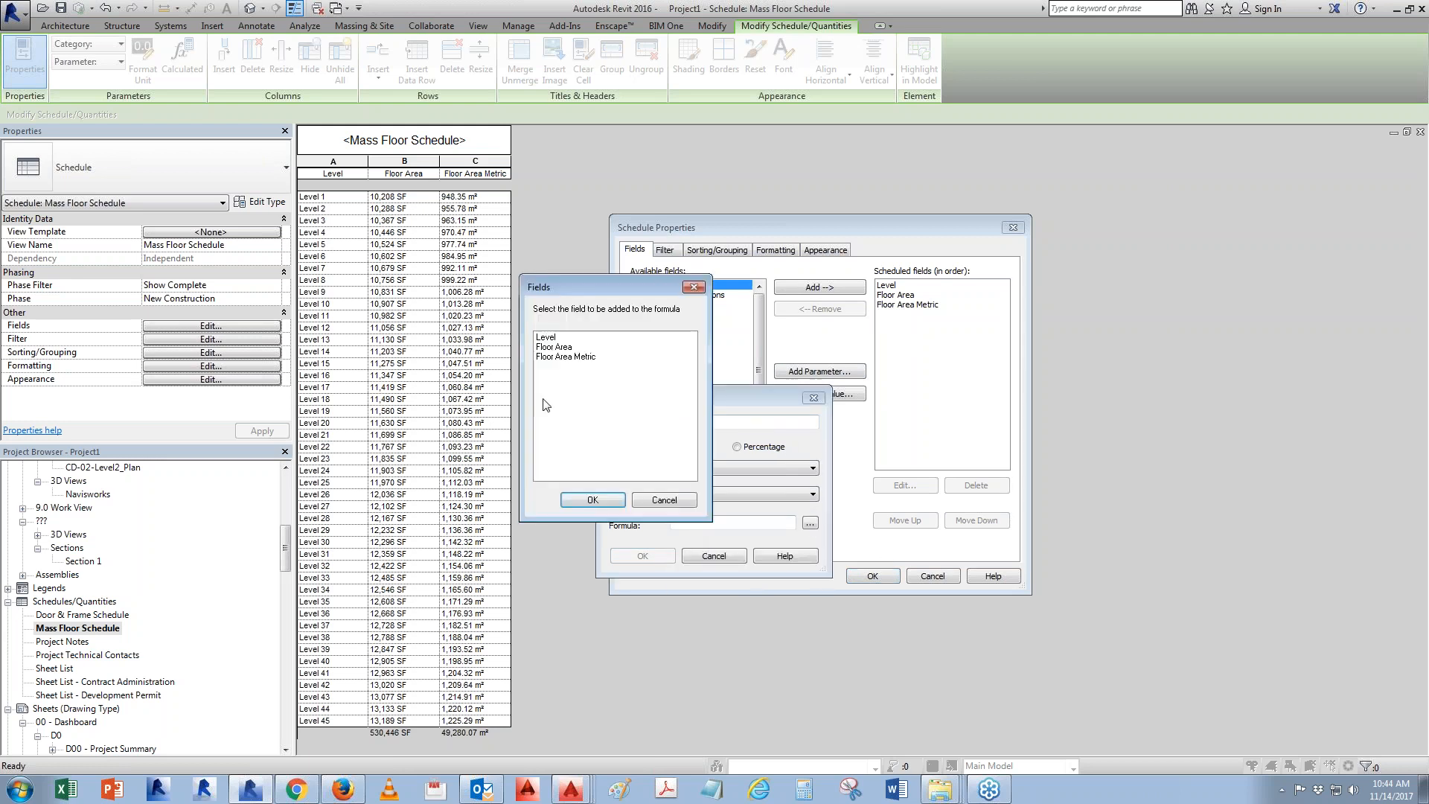
{"action": "left_click", "coordinate": [662, 500]}
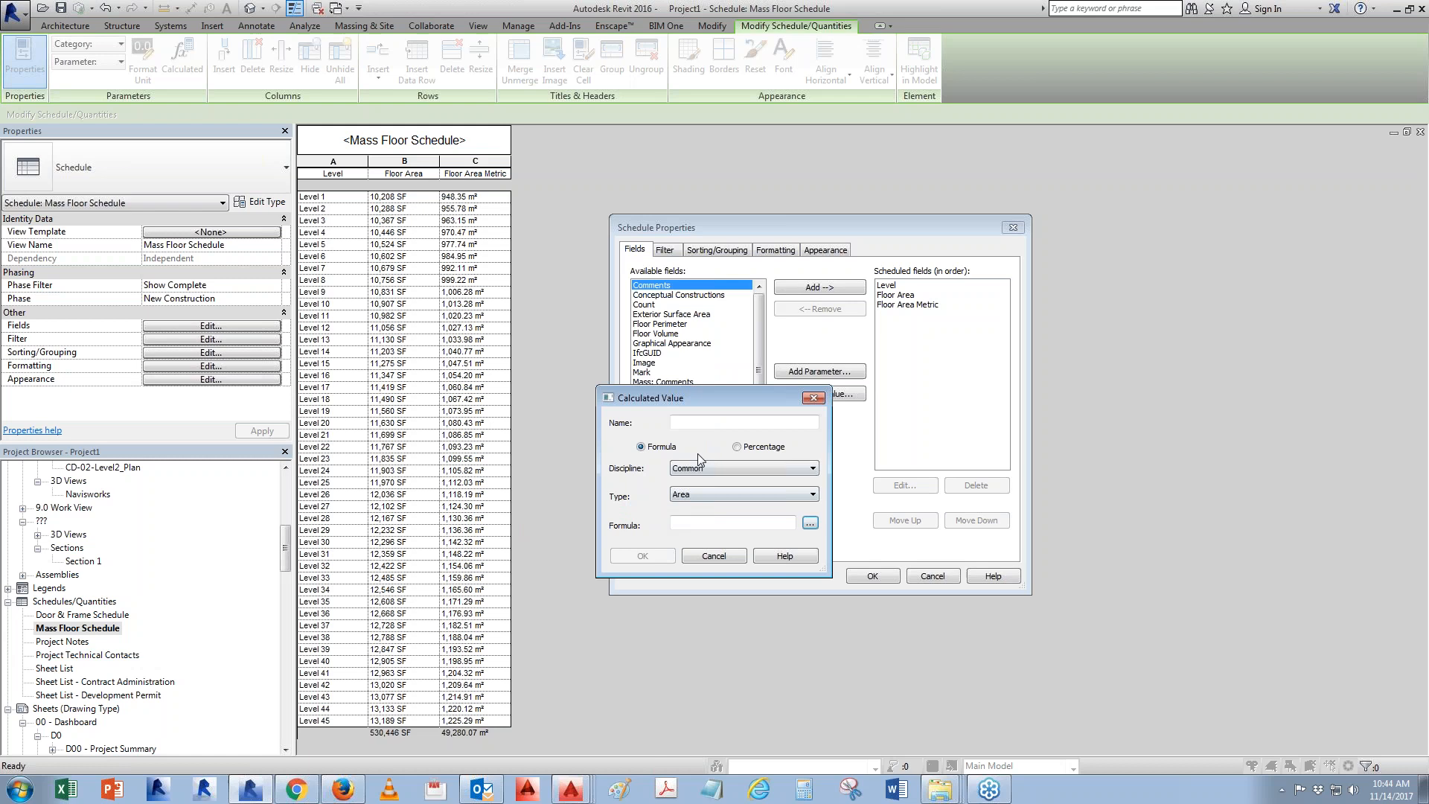
{"action": "left_click", "coordinate": [712, 556]}
Sort the Mass Floor Schedule by Level in ascending order
{"action": "left_click", "coordinate": [716, 249]}
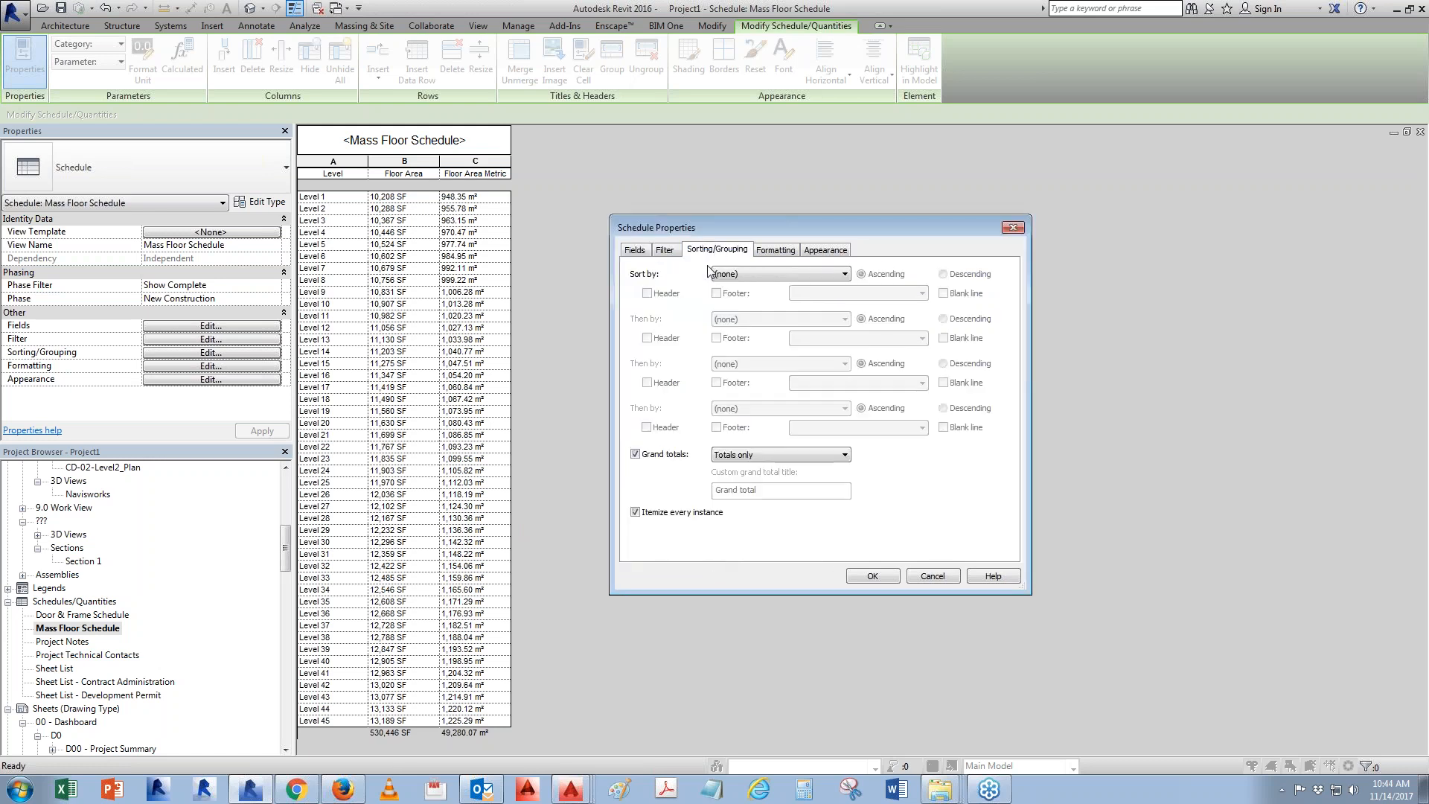
{"action": "left_click", "coordinate": [759, 274]}
{"action": "left_click", "coordinate": [771, 298]}
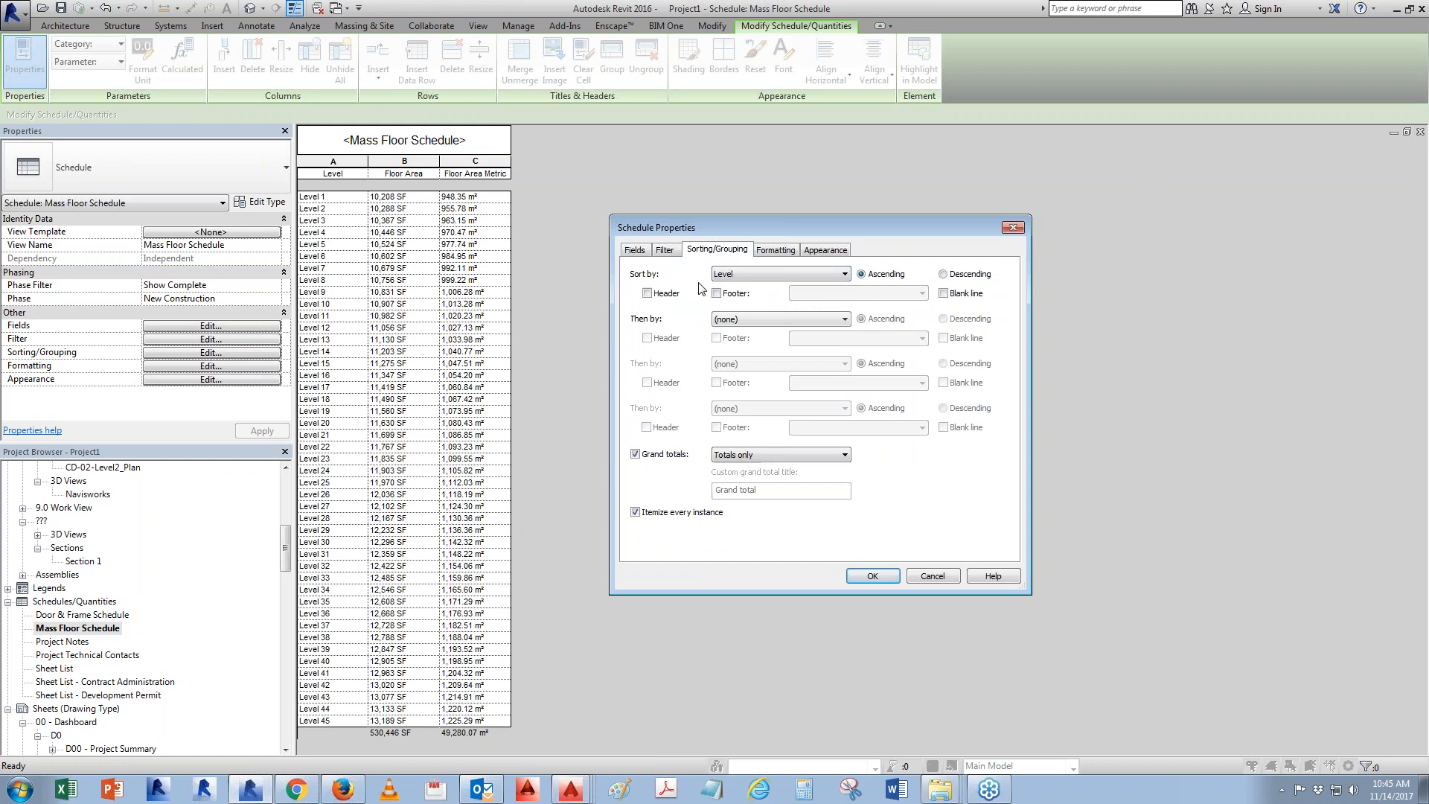
Review the formatting of the Floor Area and Floor Area Metric fields, recheck the sorting options, and cancel the schedule properties
{"action": "left_click", "coordinate": [778, 255]}
{"action": "left_click", "coordinate": [652, 294]}
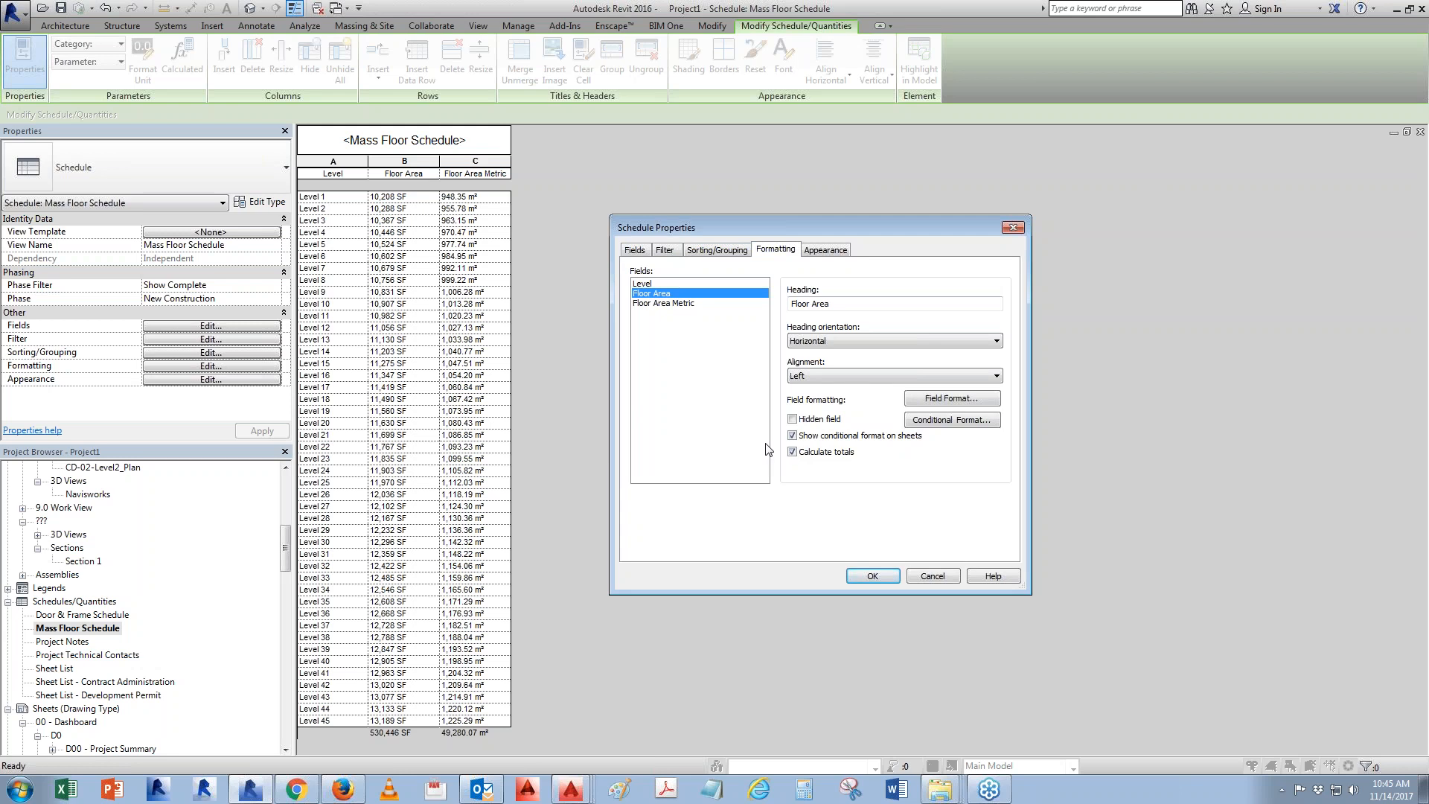
{"action": "left_click", "coordinate": [646, 304]}
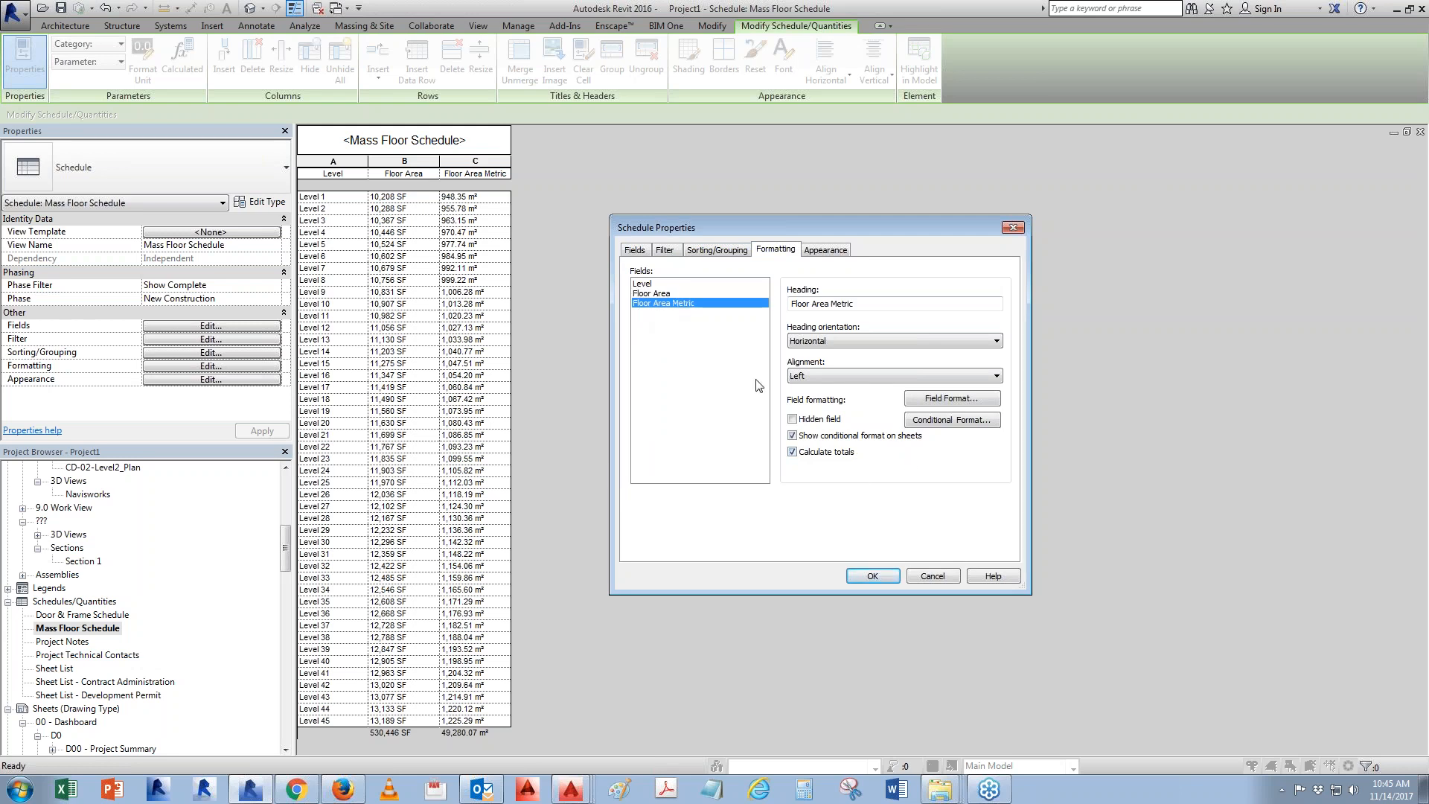
{"action": "left_click", "coordinate": [699, 252]}
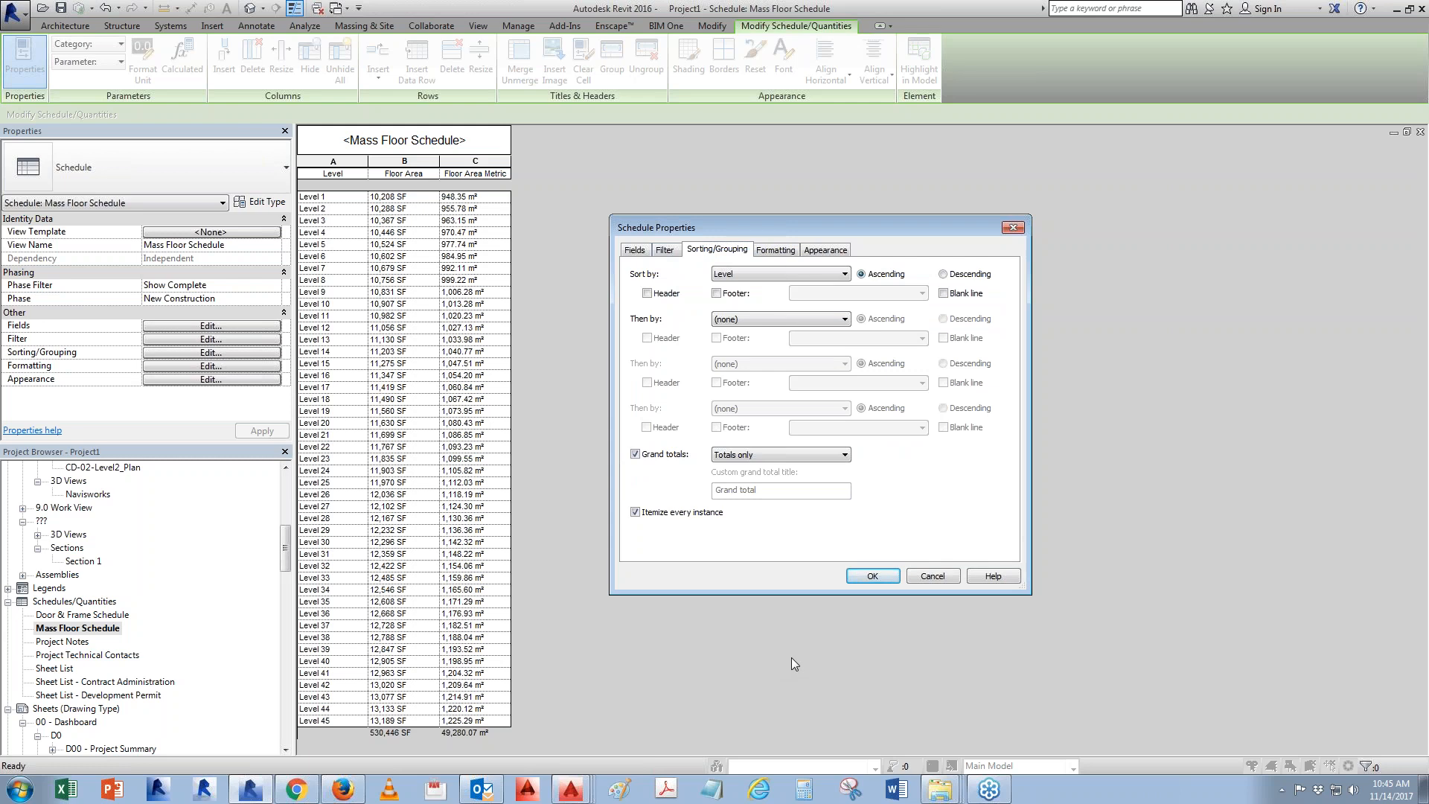
{"action": "left_click", "coordinate": [936, 582]}
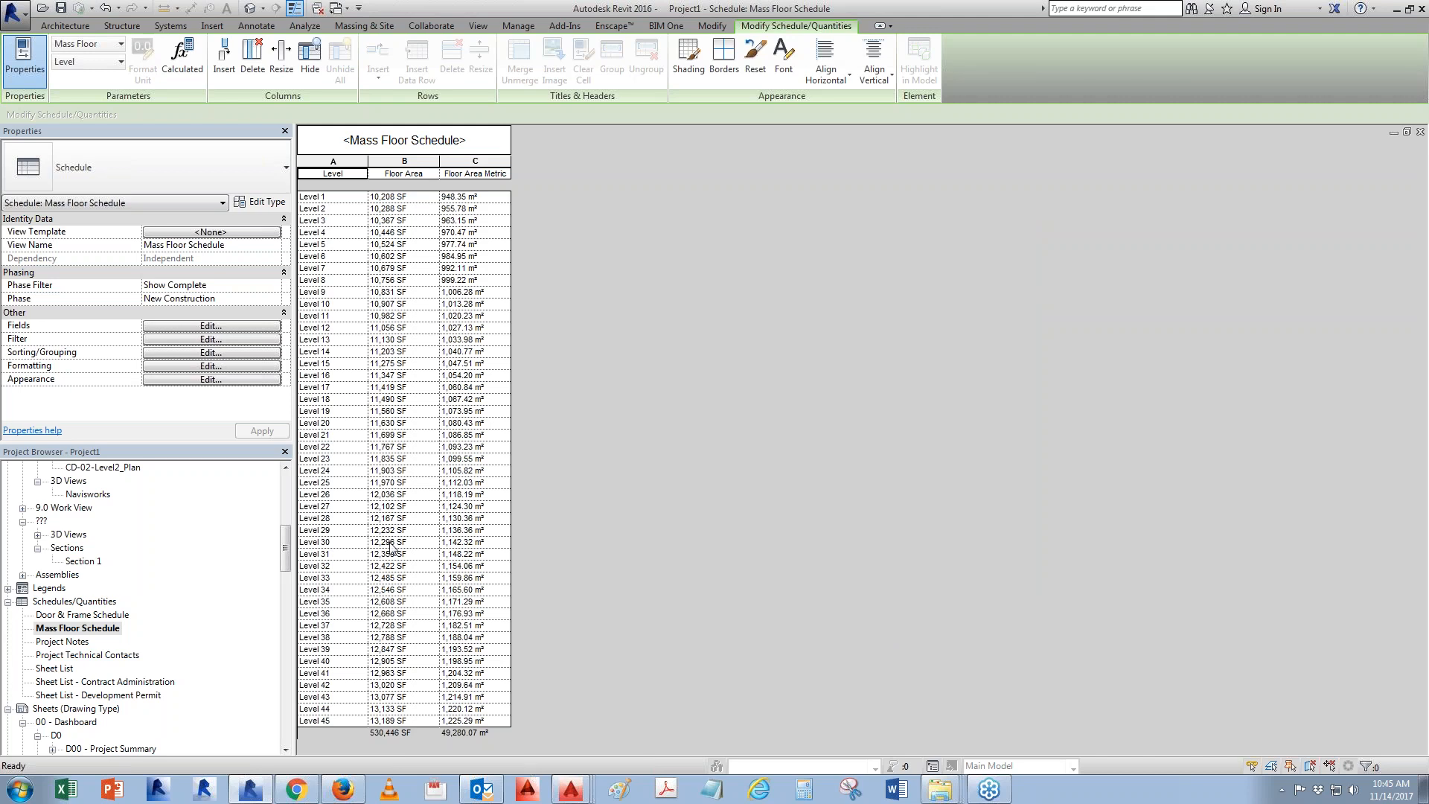
Add a Currency project parameter named Cost to the Mass Floor Schedule
{"action": "left_click", "coordinate": [233, 325]}
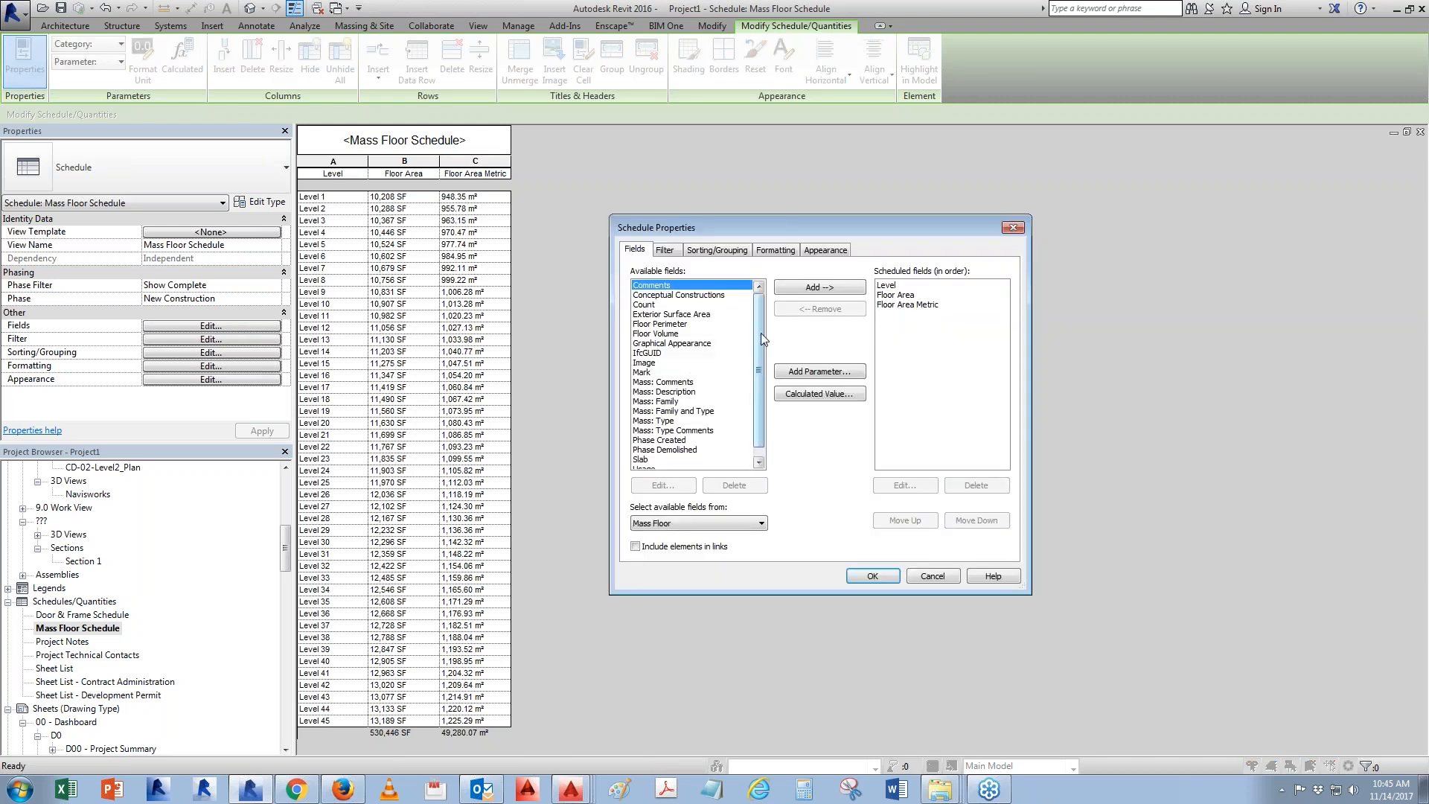
{"action": "left_click_drag", "start_coordinate": [760, 332], "coordinate": [760, 347]}
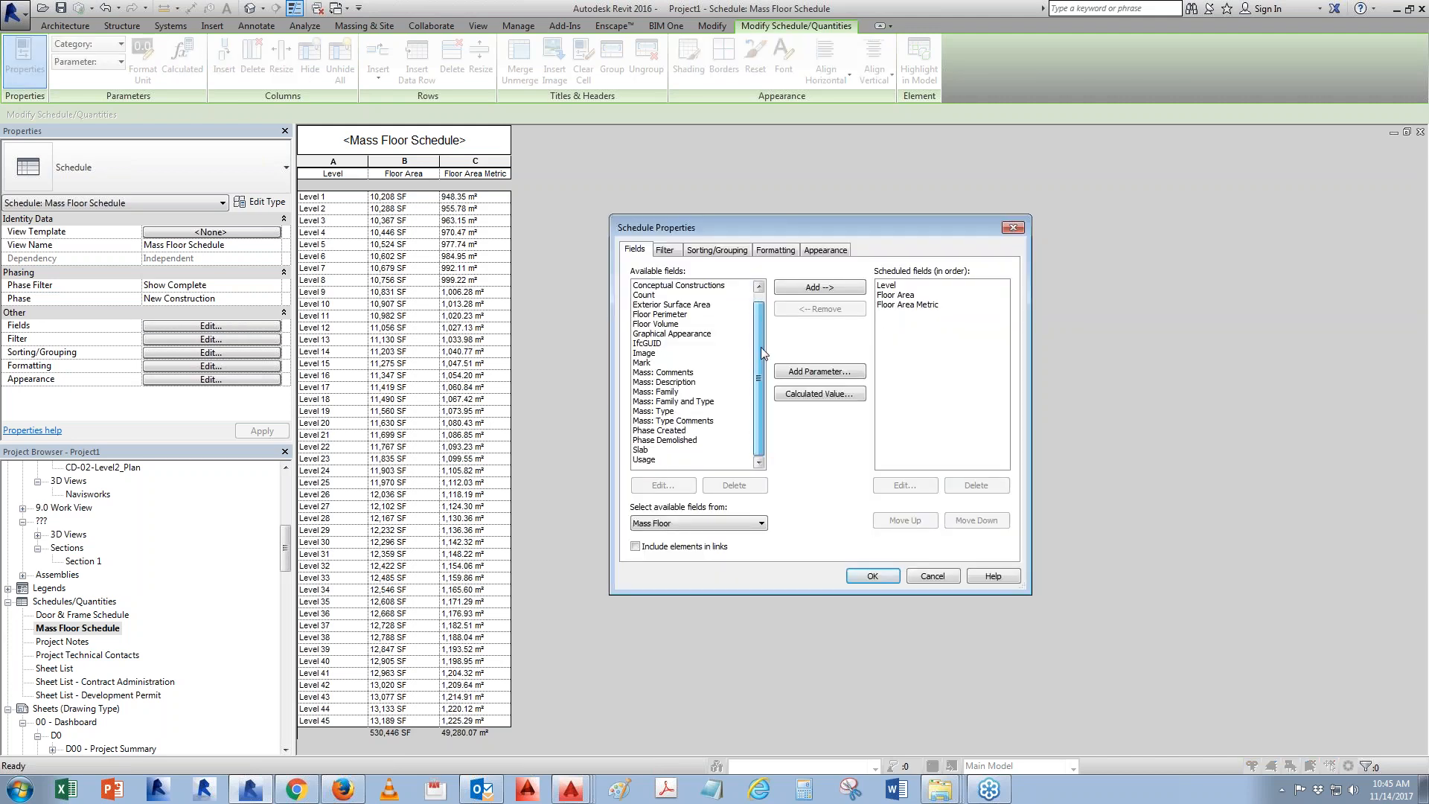
{"action": "left_click", "coordinate": [811, 372]}
{"action": "left_click", "coordinate": [681, 416]}
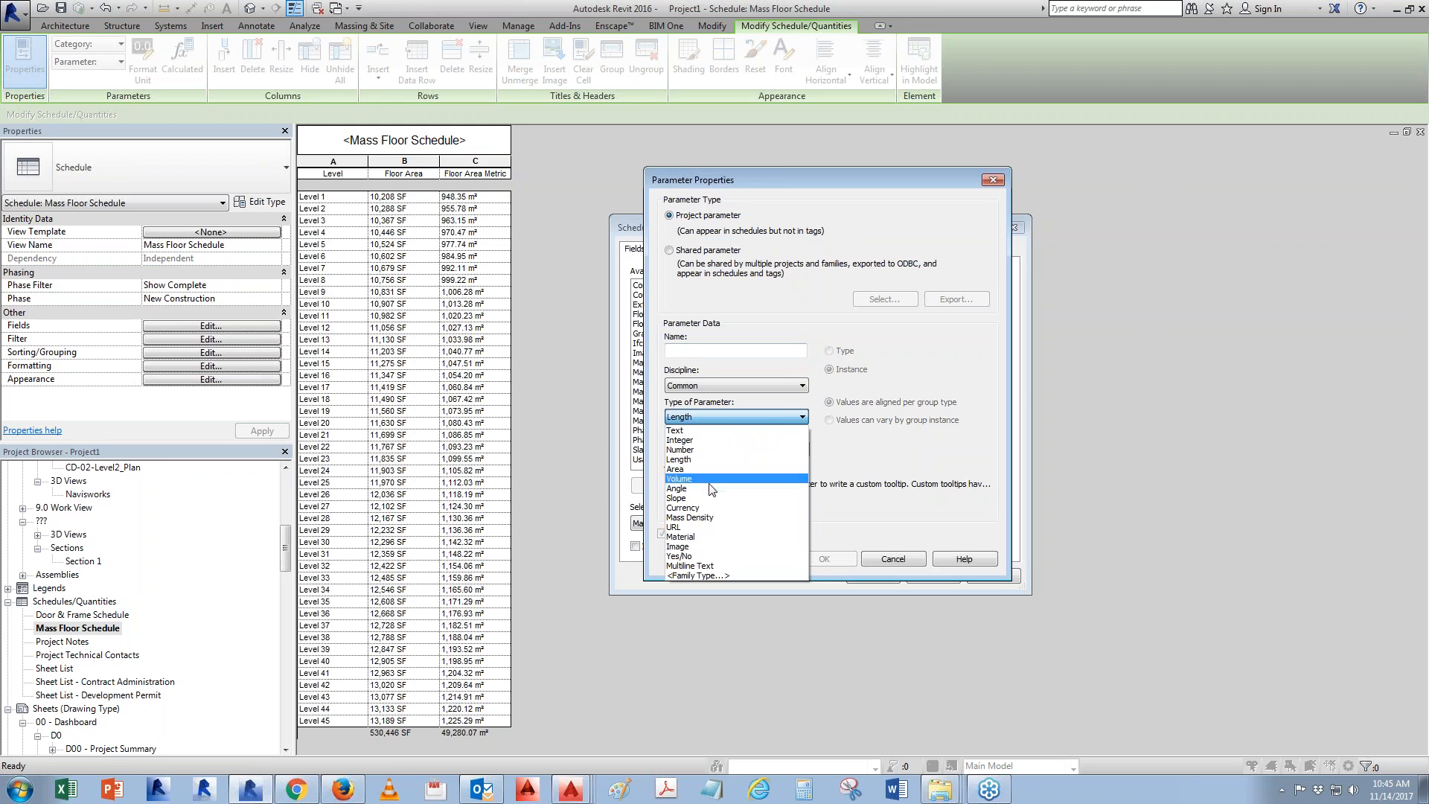
{"action": "left_click", "coordinate": [712, 507]}
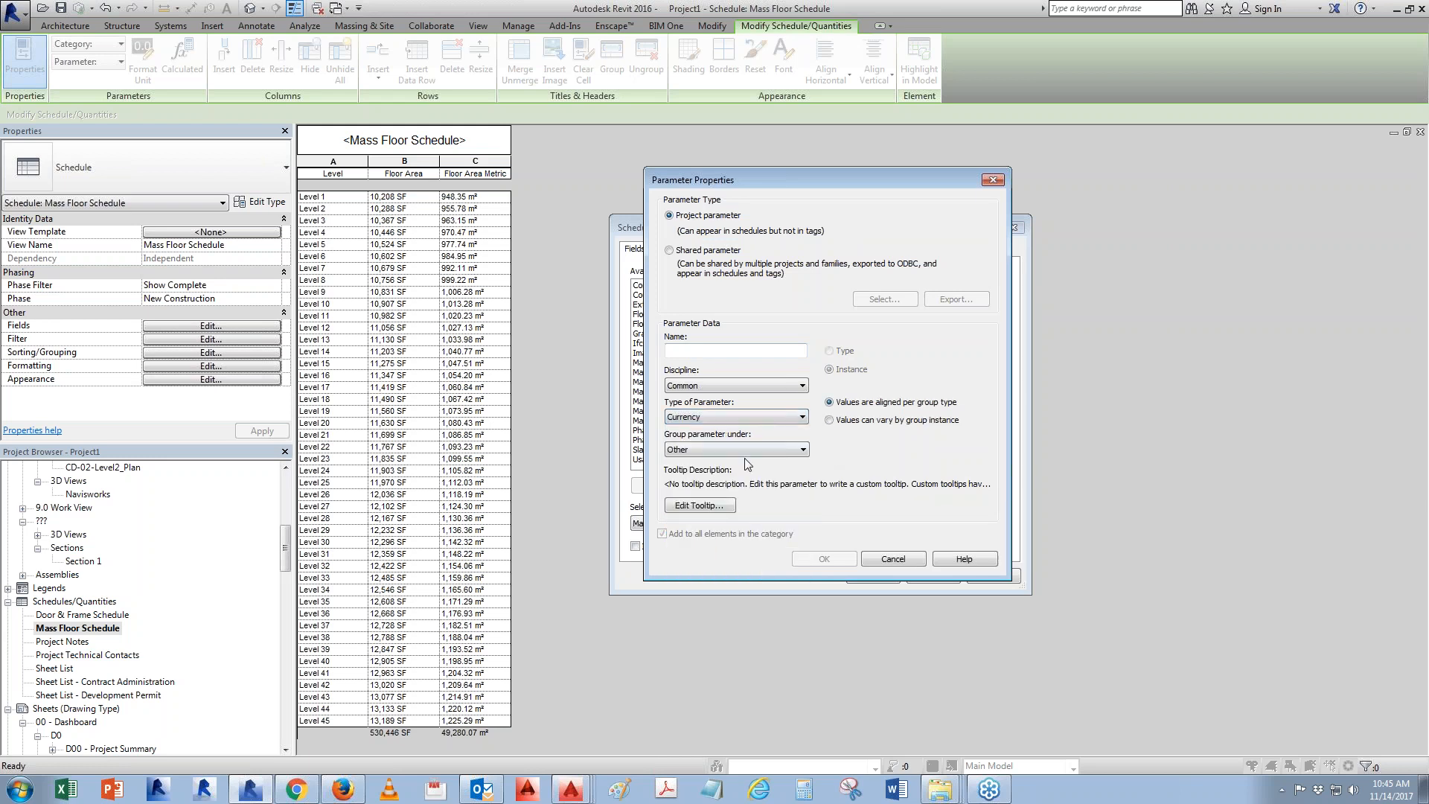
{"action": "left_click", "coordinate": [735, 350]}
{"action": "type", "text": "Cost"}
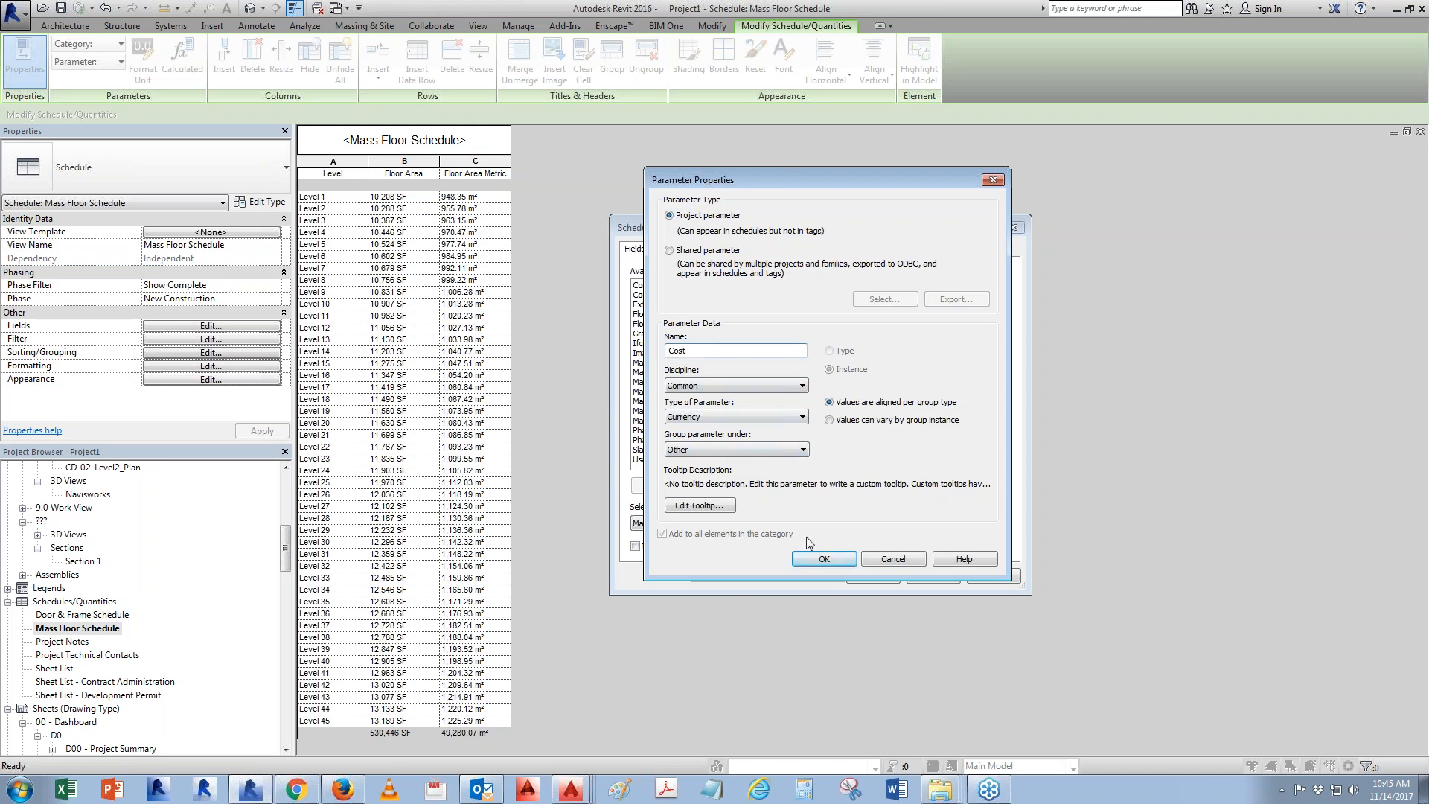
{"action": "left_click", "coordinate": [823, 560]}
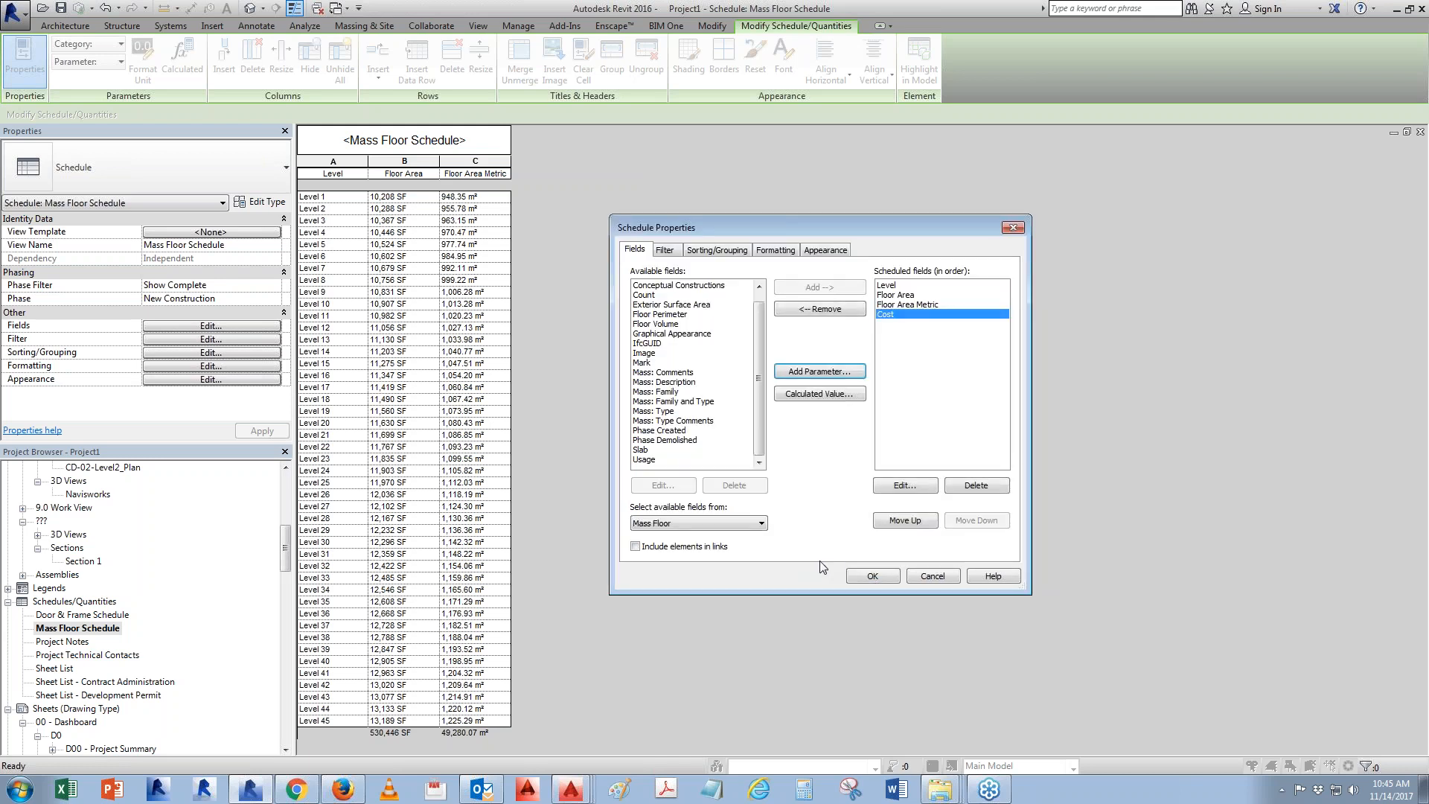
{"action": "left_click", "coordinate": [872, 575]}
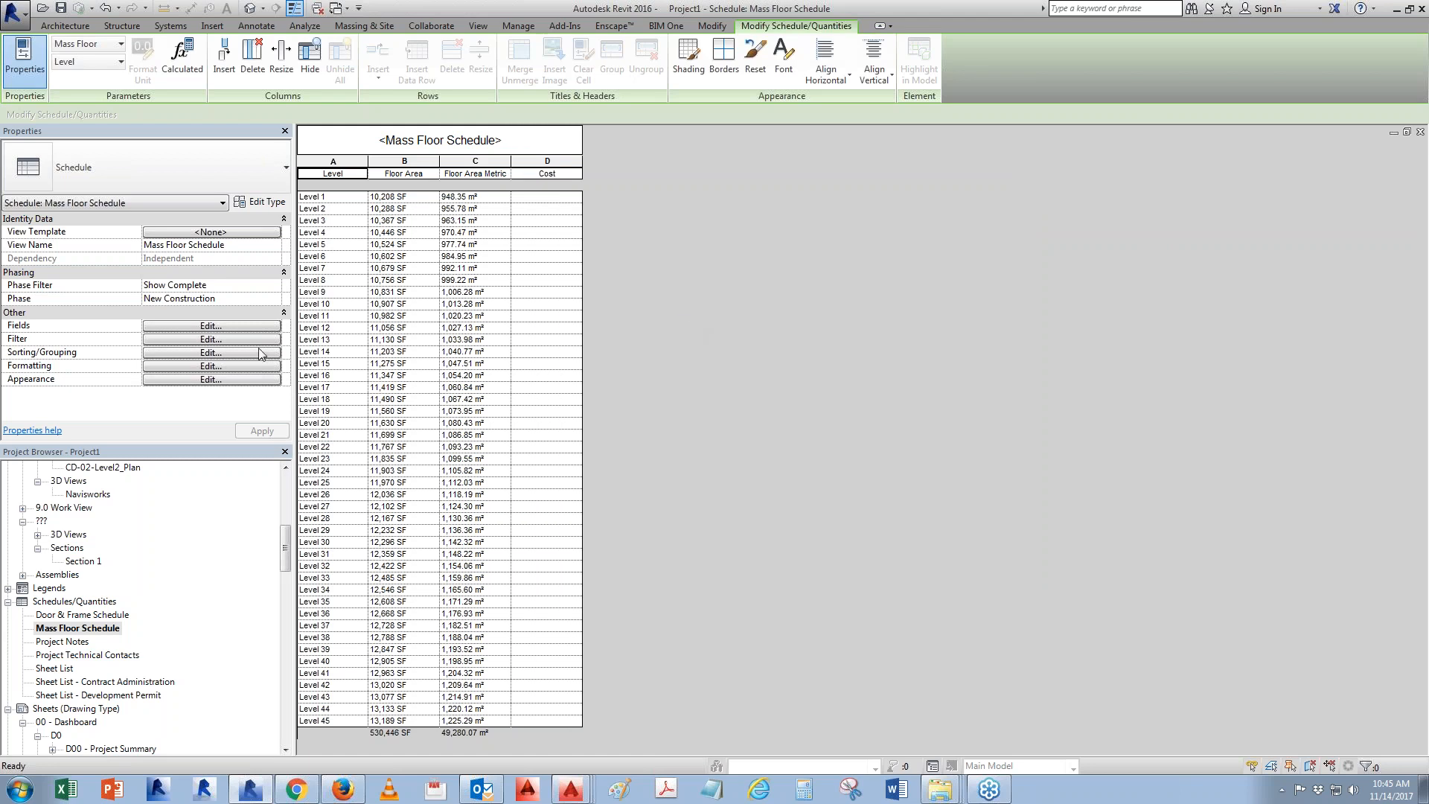
Delete the Cost parameter from the Mass Floor Schedule's fields
{"action": "left_click", "coordinate": [227, 328]}
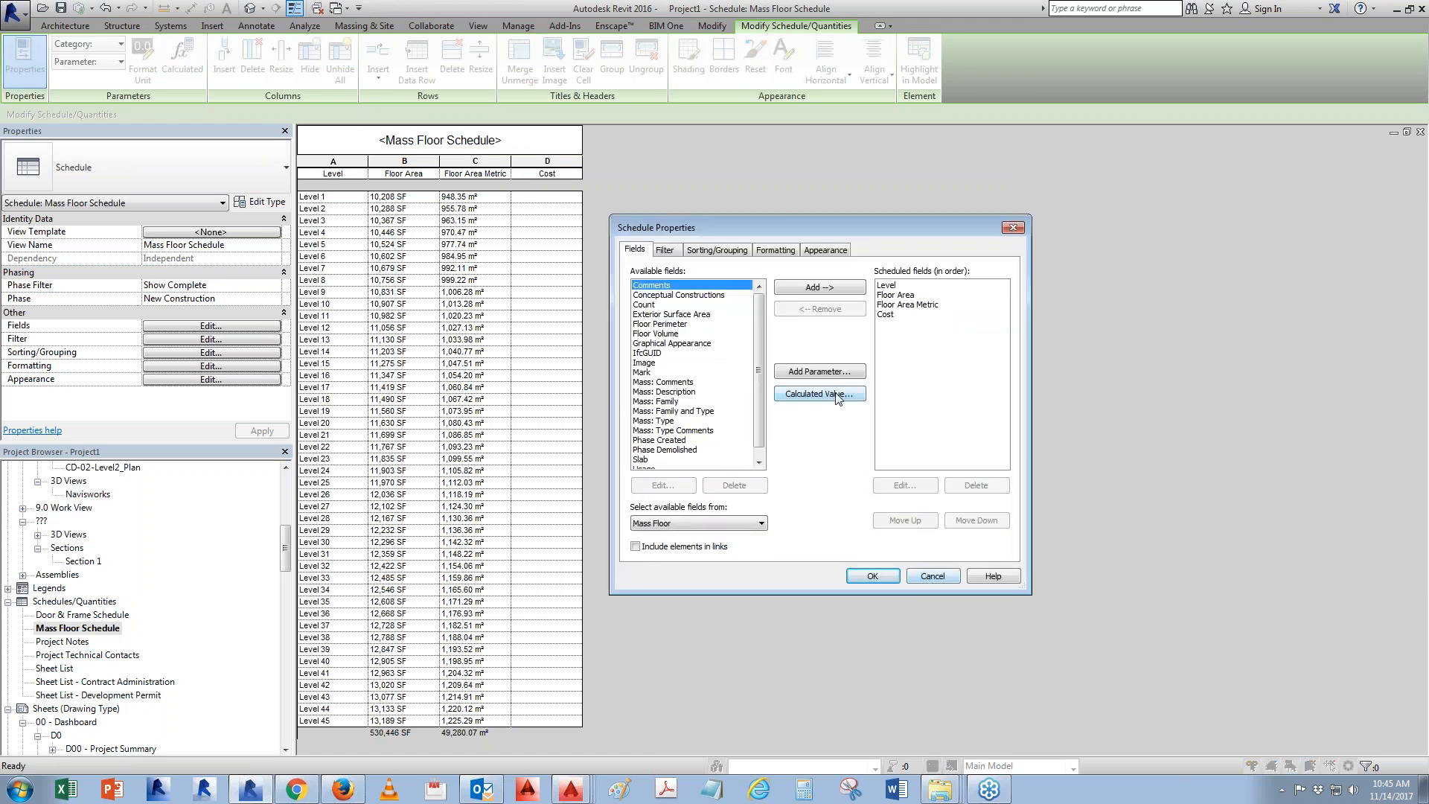
{"action": "left_click", "coordinate": [886, 314]}
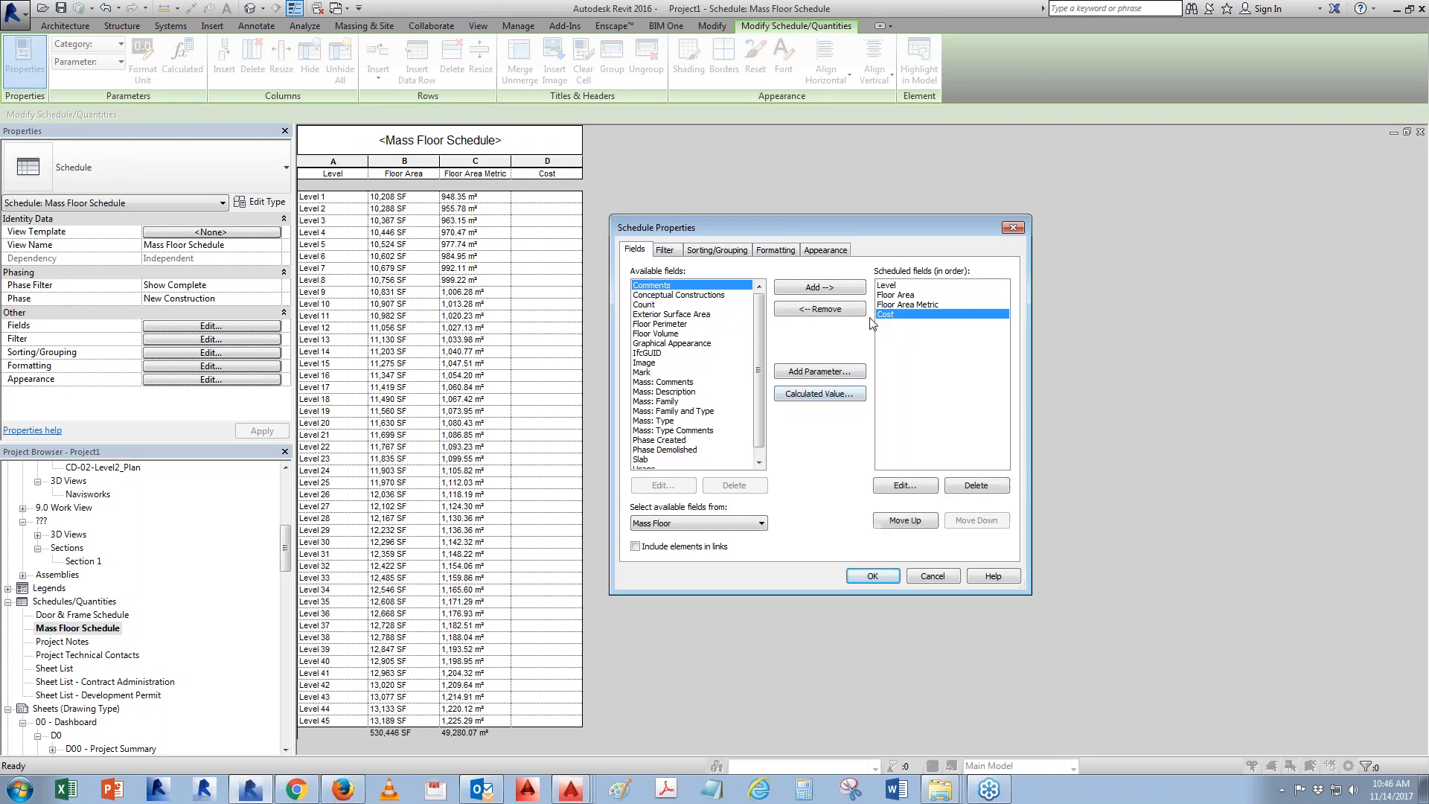
{"action": "left_click", "coordinate": [976, 485]}
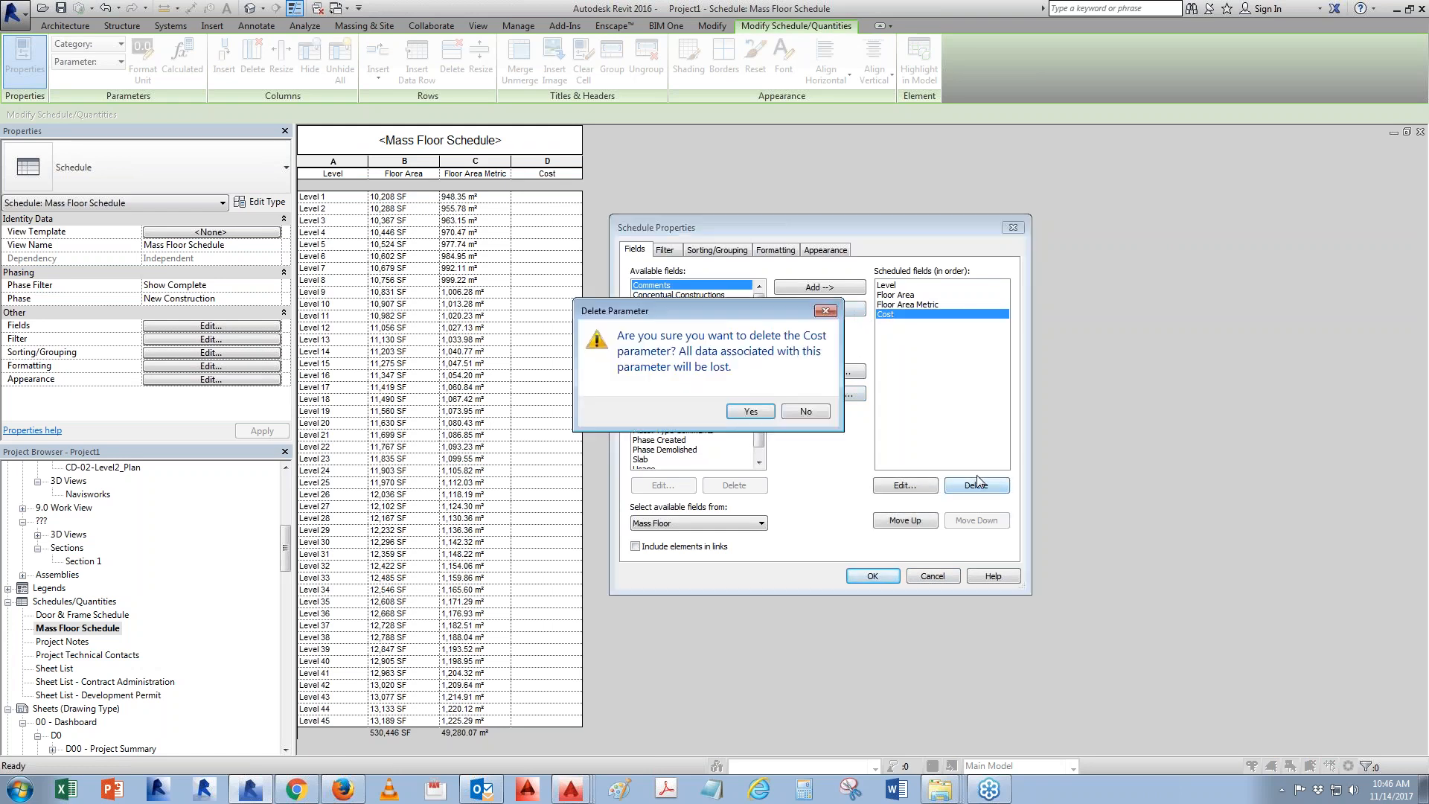
{"action": "left_click", "coordinate": [766, 411]}
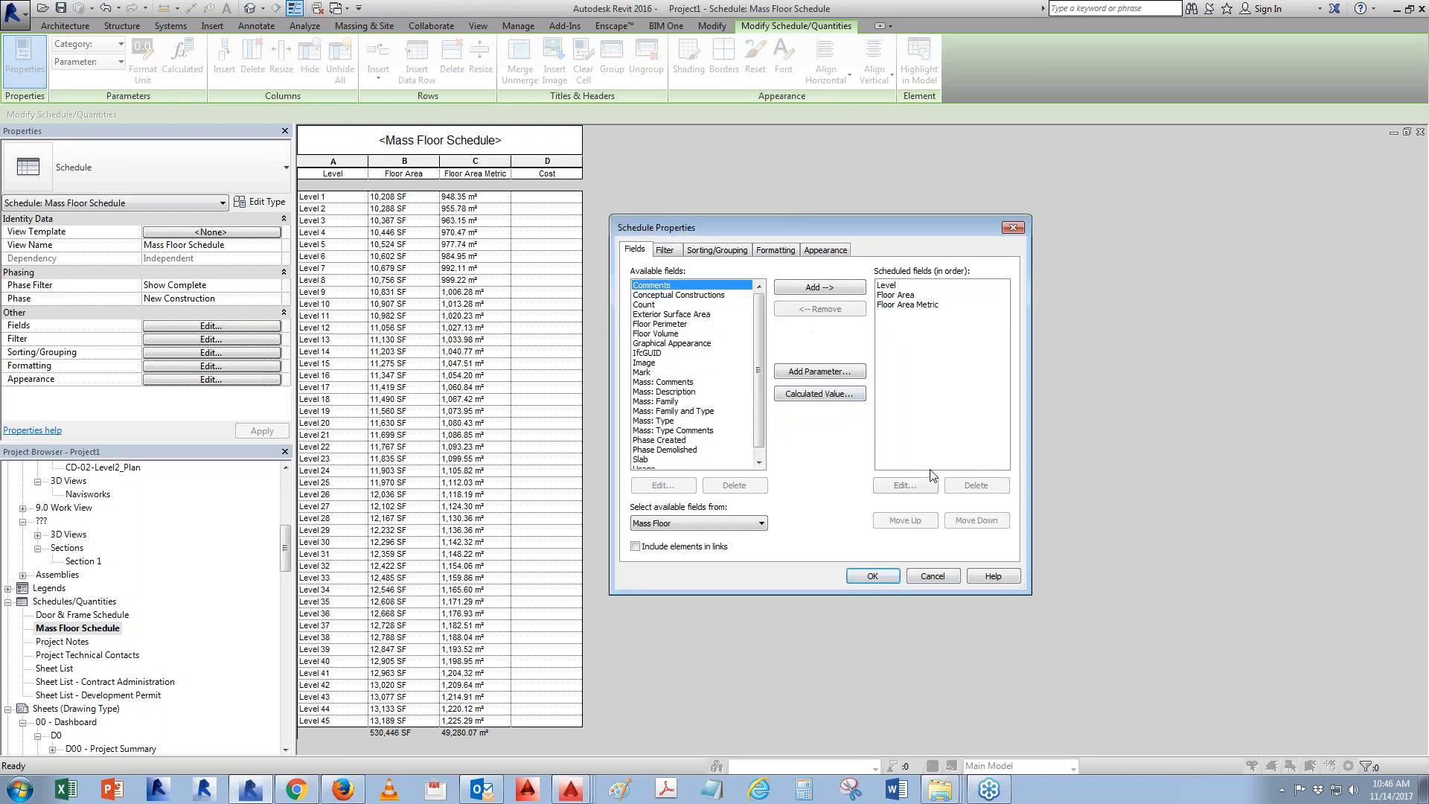
Define a calculated value named "Cost to built your building" with the formula Floor Area*800 and try to accept it as a Number
{"action": "left_click", "coordinate": [821, 395]}
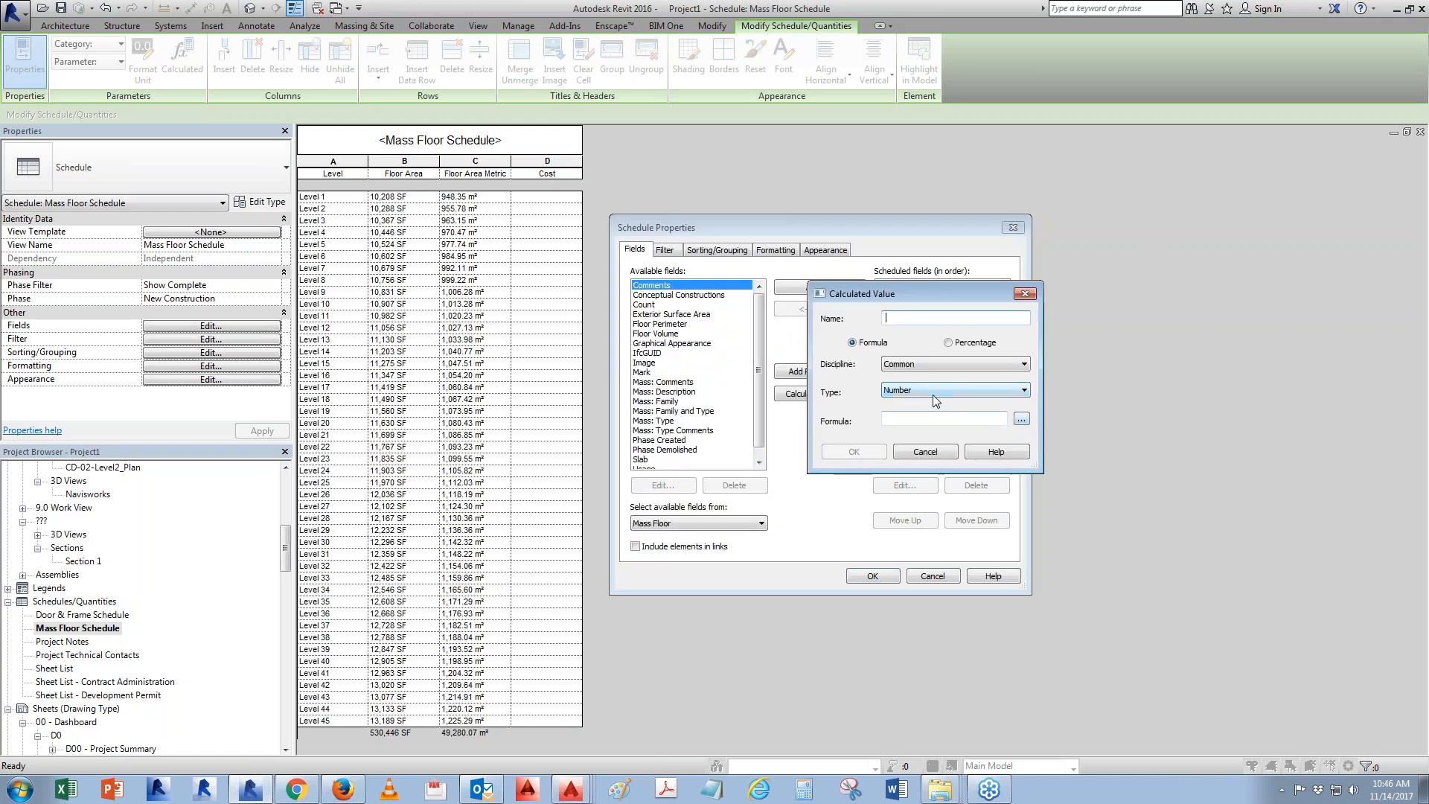
{"action": "left_click", "coordinate": [1021, 419]}
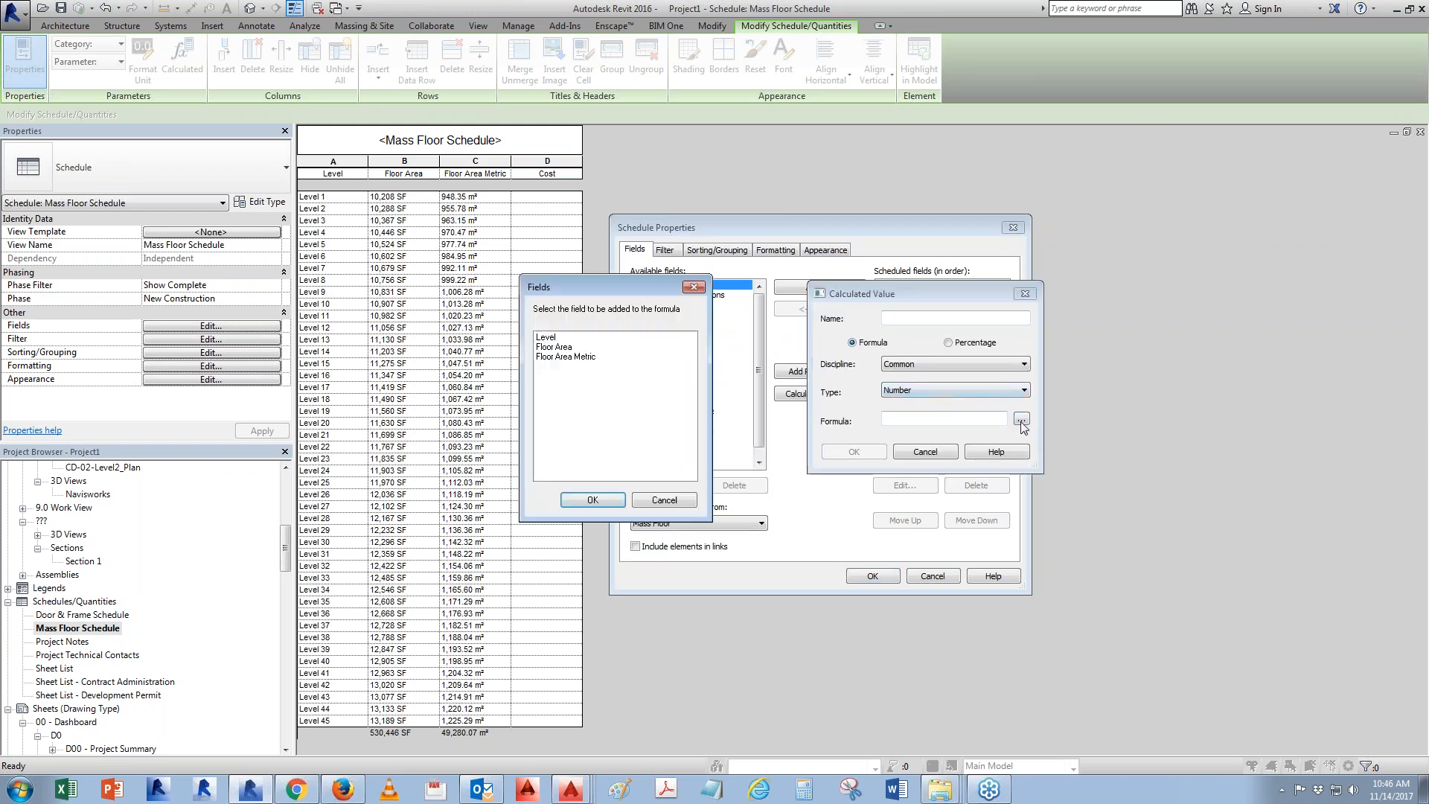
{"action": "left_click", "coordinate": [560, 354]}
{"action": "left_click", "coordinate": [592, 500]}
{"action": "left_click", "coordinate": [912, 319]}
{"action": "type", "text": "Cost to built yo"}
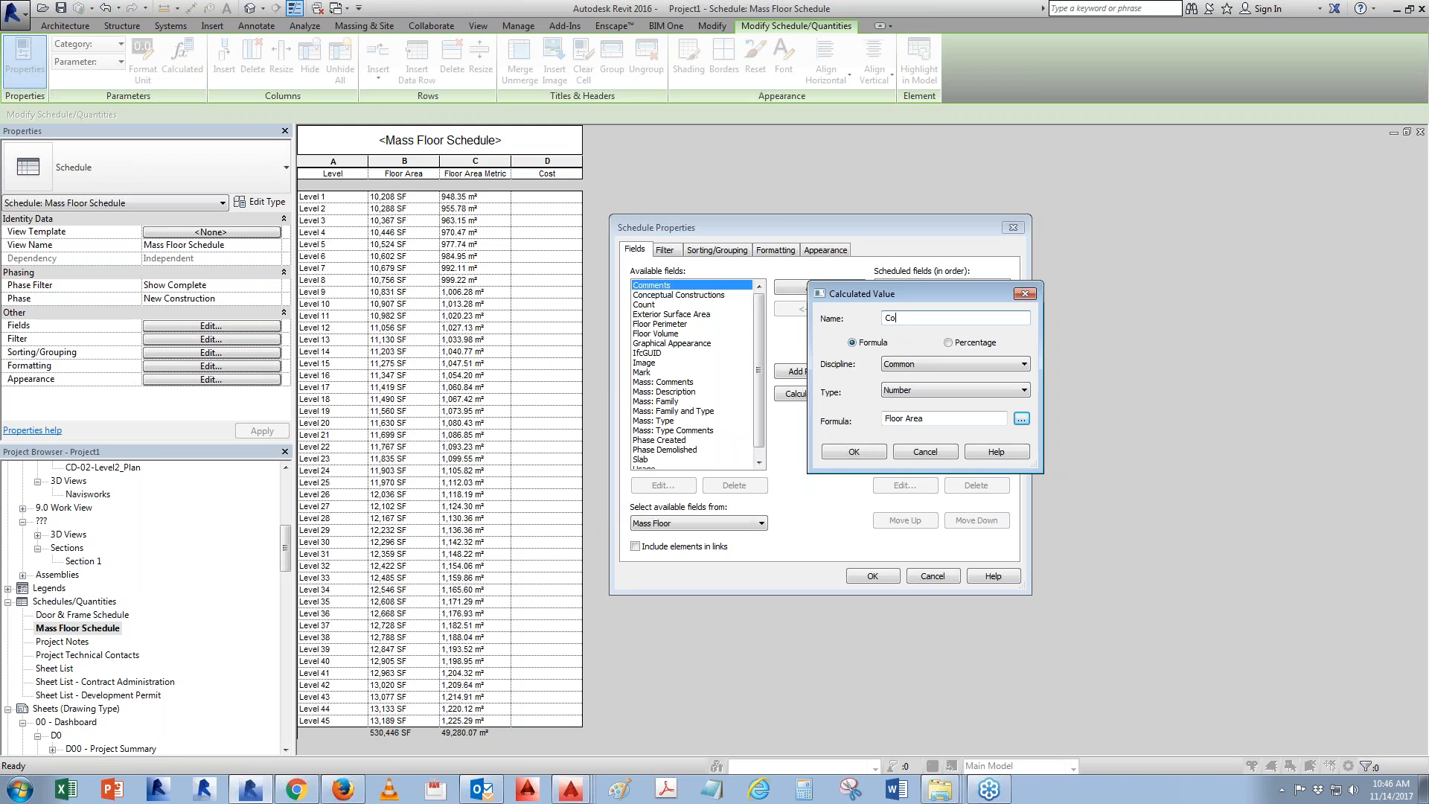
{"action": "type", "text": "ur bu"}
{"action": "key", "text": "BackSpace"}
{"action": "type", "text": "r building"}
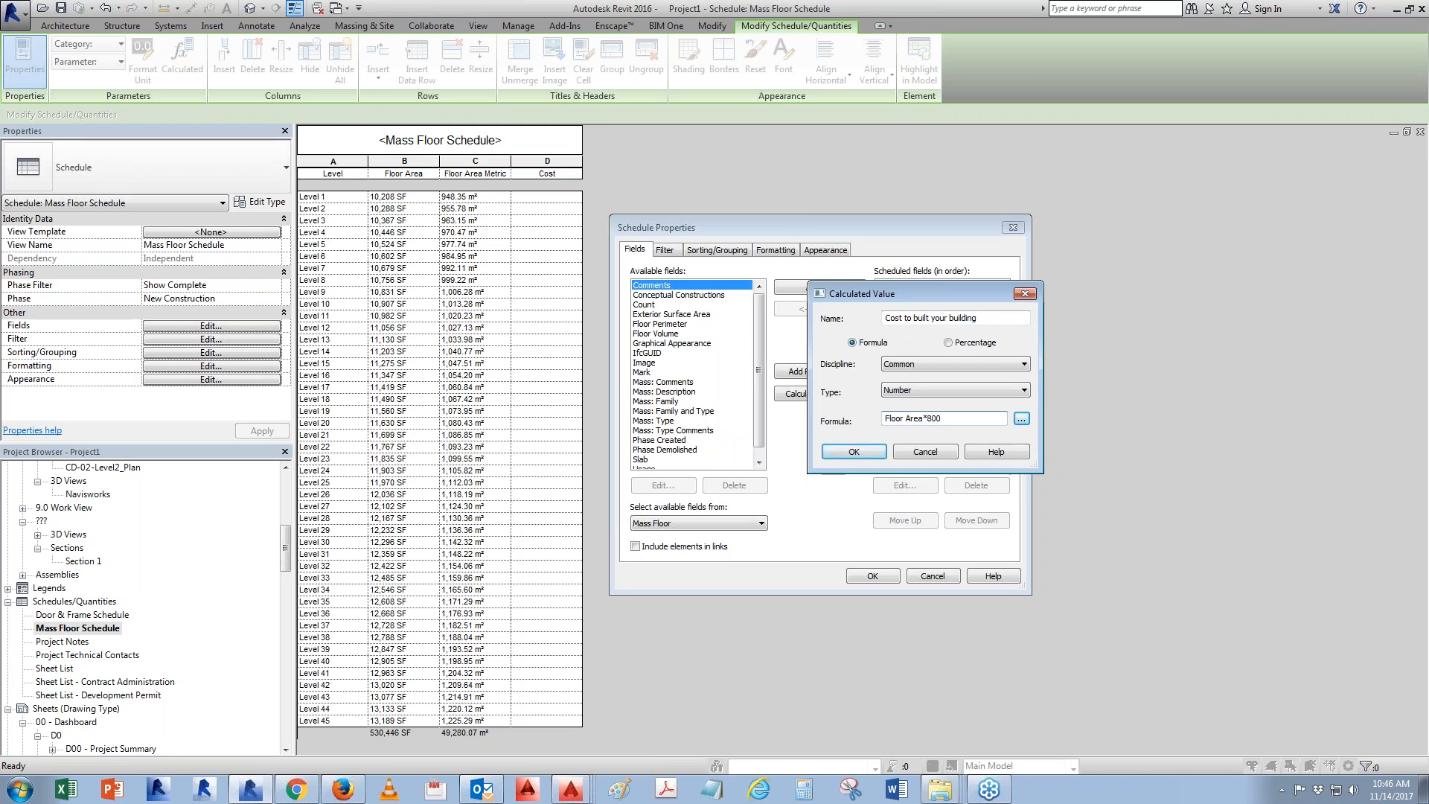
{"action": "left_click", "coordinate": [854, 451]}
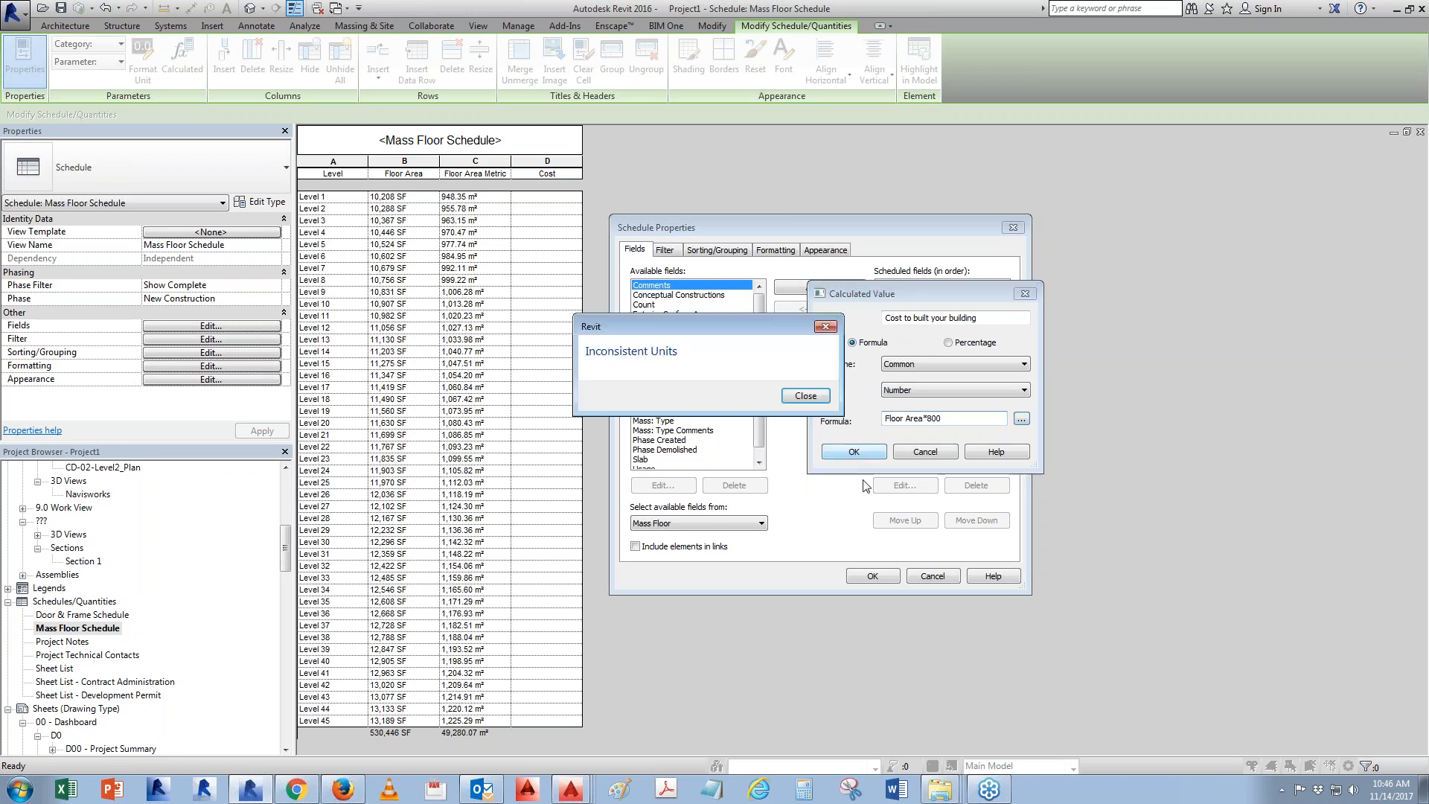
{"action": "left_click", "coordinate": [716, 391]}
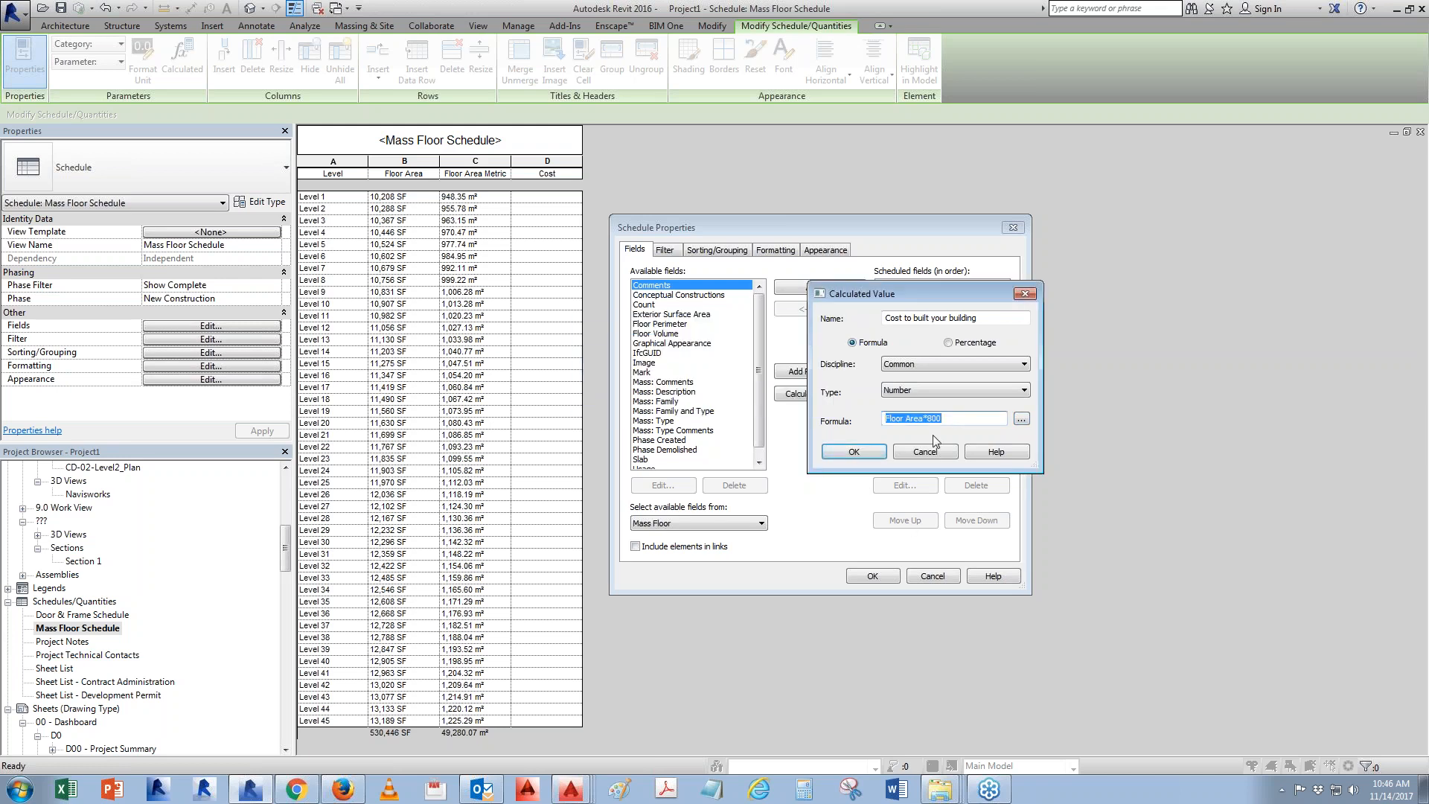
Try the calculated value as Currency with the formula Floor Area*800sf and again with Floor Area*800
{"action": "left_click", "coordinate": [962, 419]}
{"action": "left_click", "coordinate": [934, 386]}
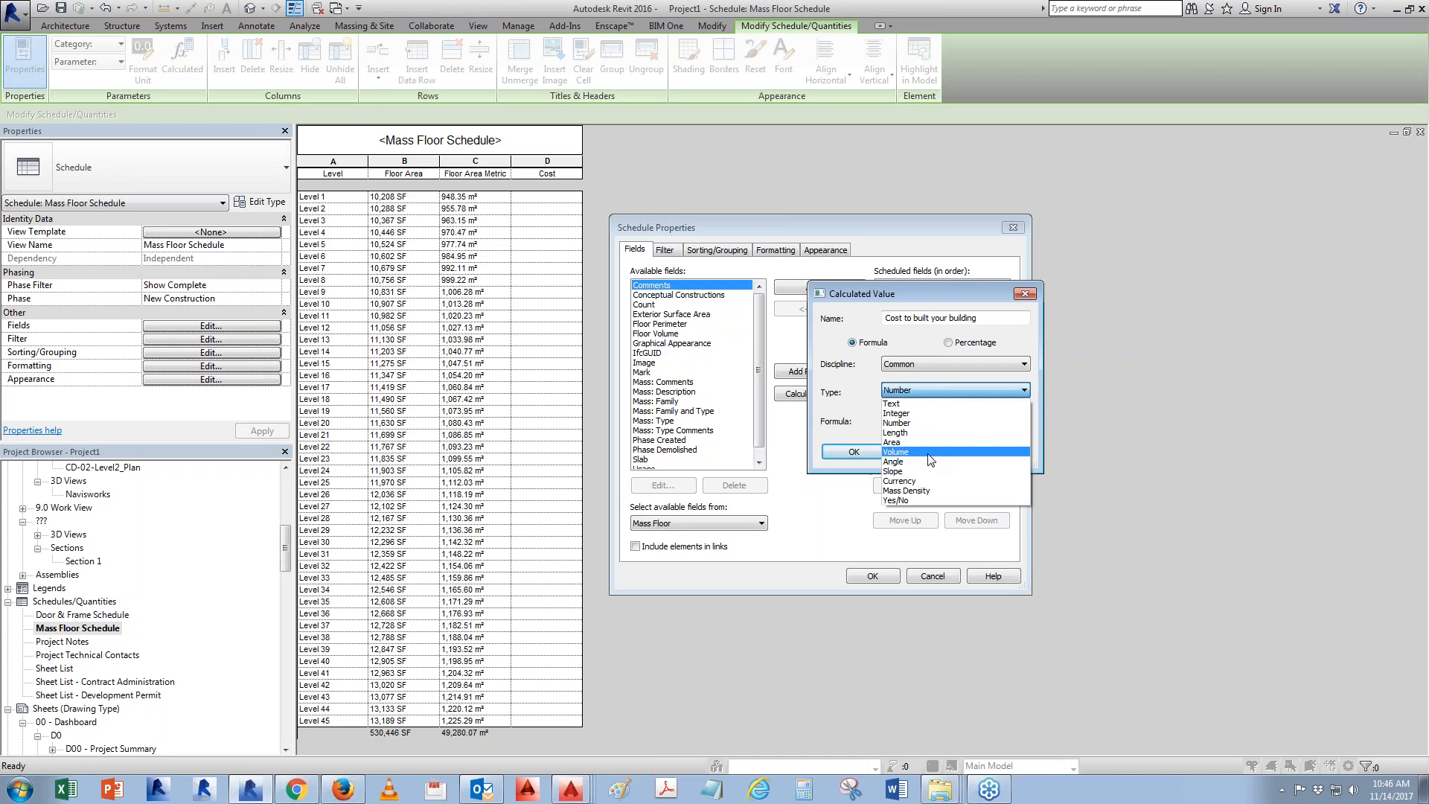
{"action": "left_click", "coordinate": [930, 482]}
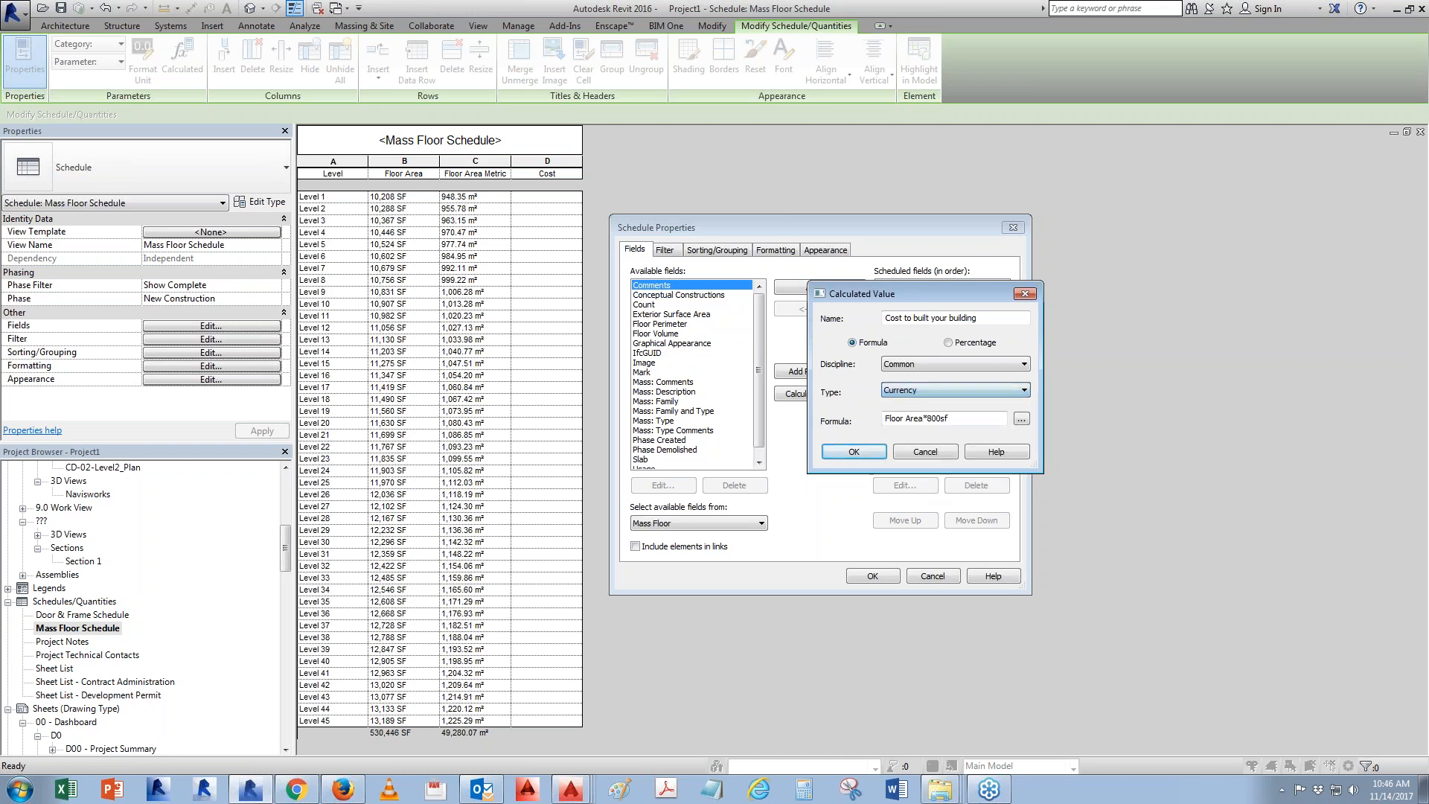
{"action": "left_click", "coordinate": [850, 453]}
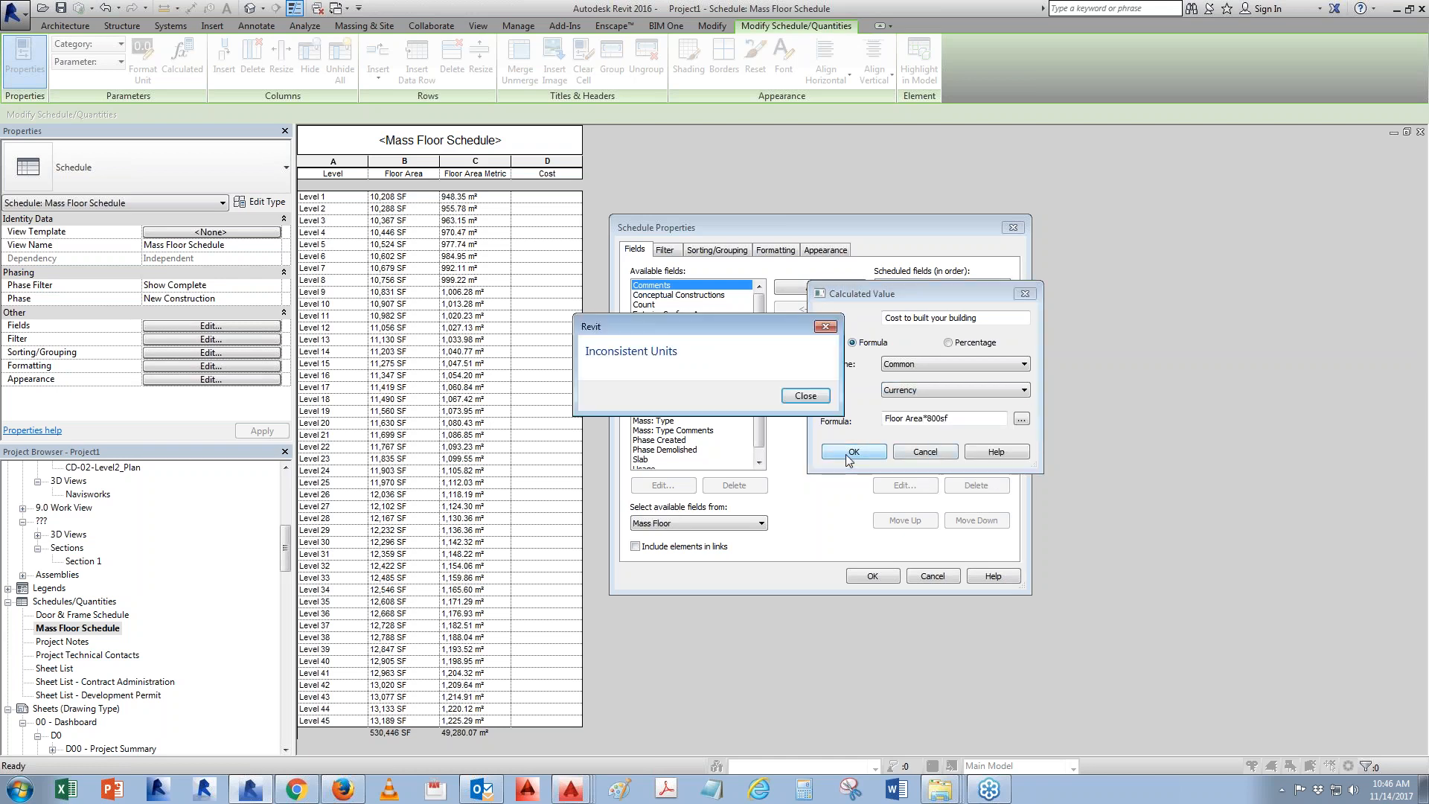
{"action": "left_click", "coordinate": [805, 395]}
{"action": "left_click", "coordinate": [967, 421]}
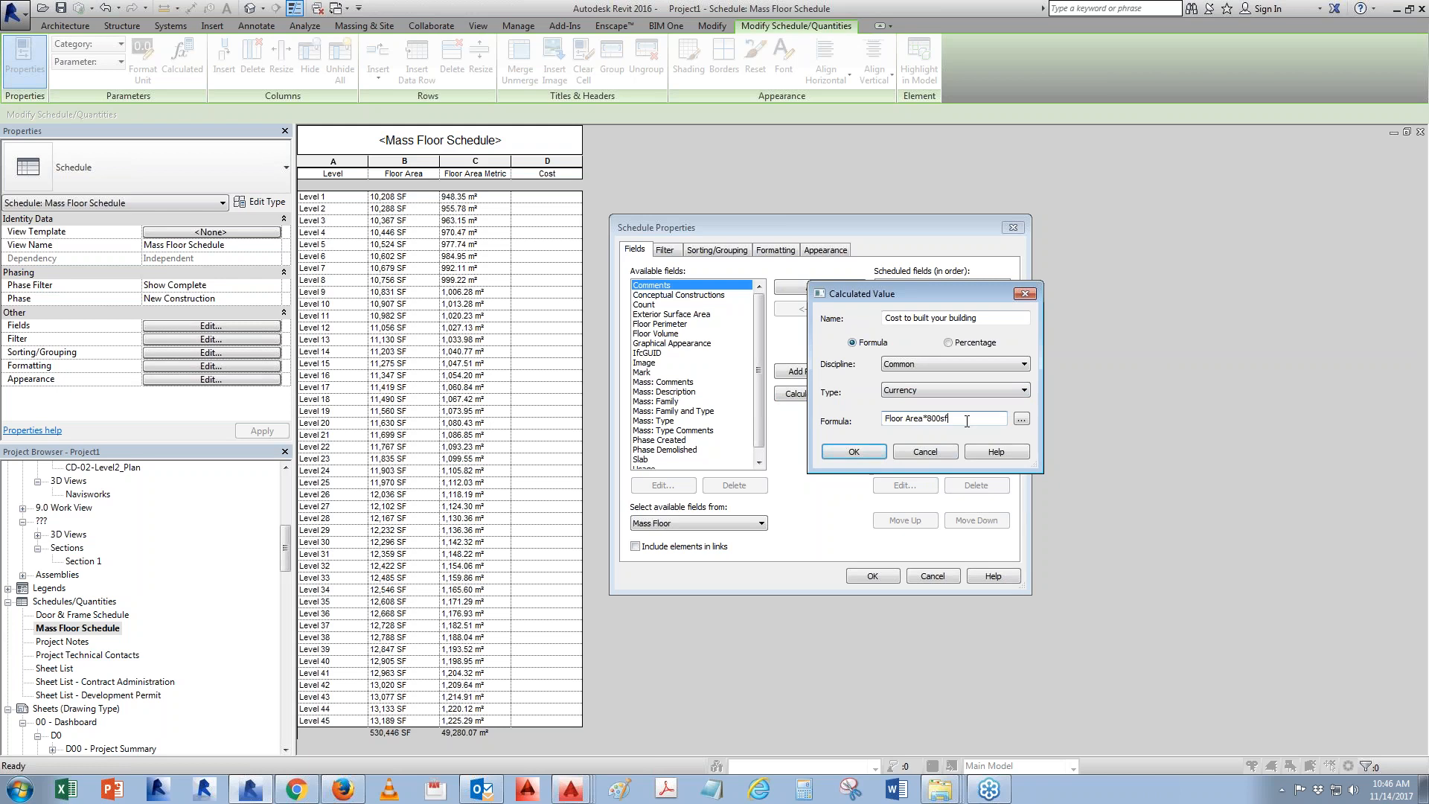
{"action": "left_click", "coordinate": [854, 451]}
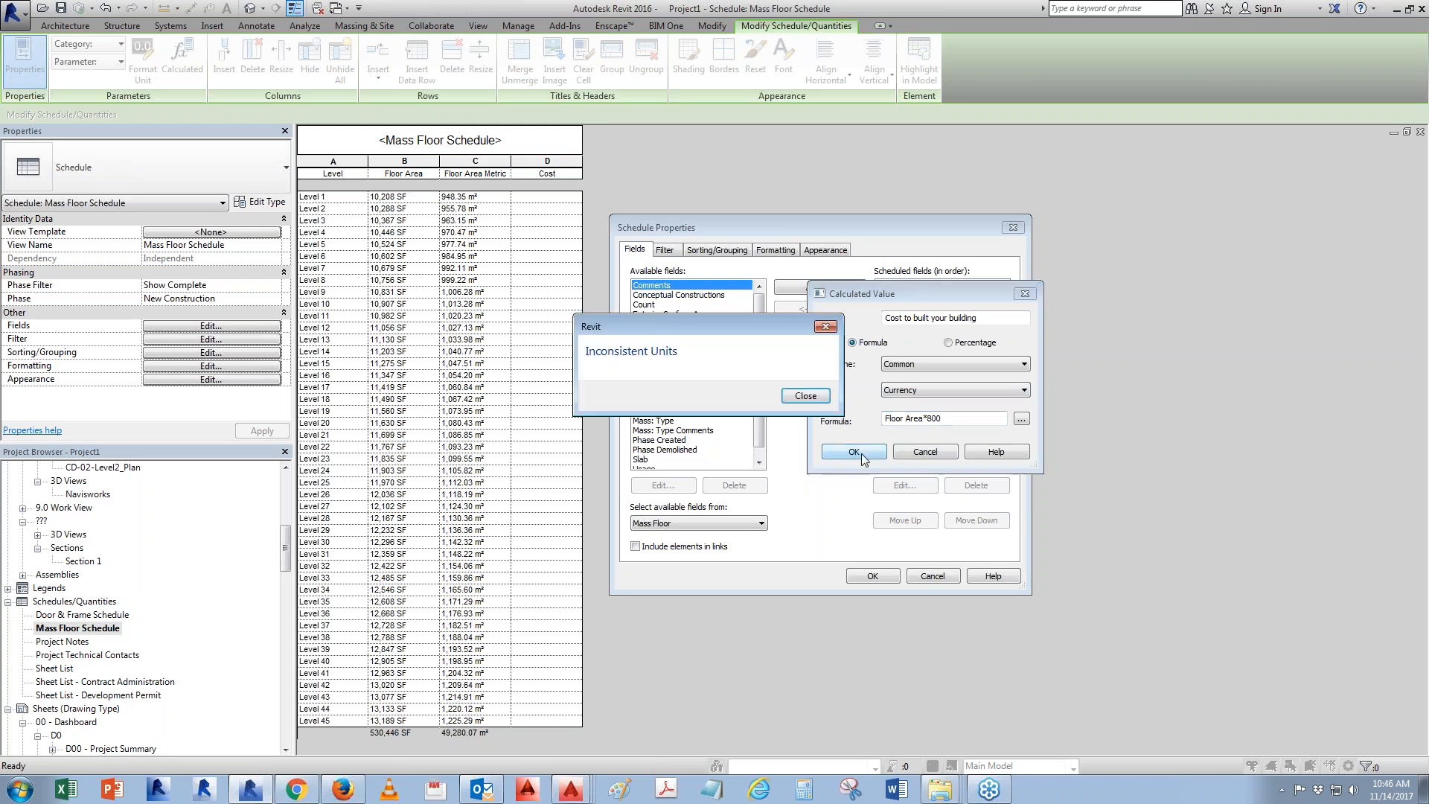
{"action": "left_click", "coordinate": [890, 396]}
Set the cost calculation's type to Area, with Floor Area multiplied by 800, and apply the new field to the schedule
{"action": "left_click", "coordinate": [907, 392]}
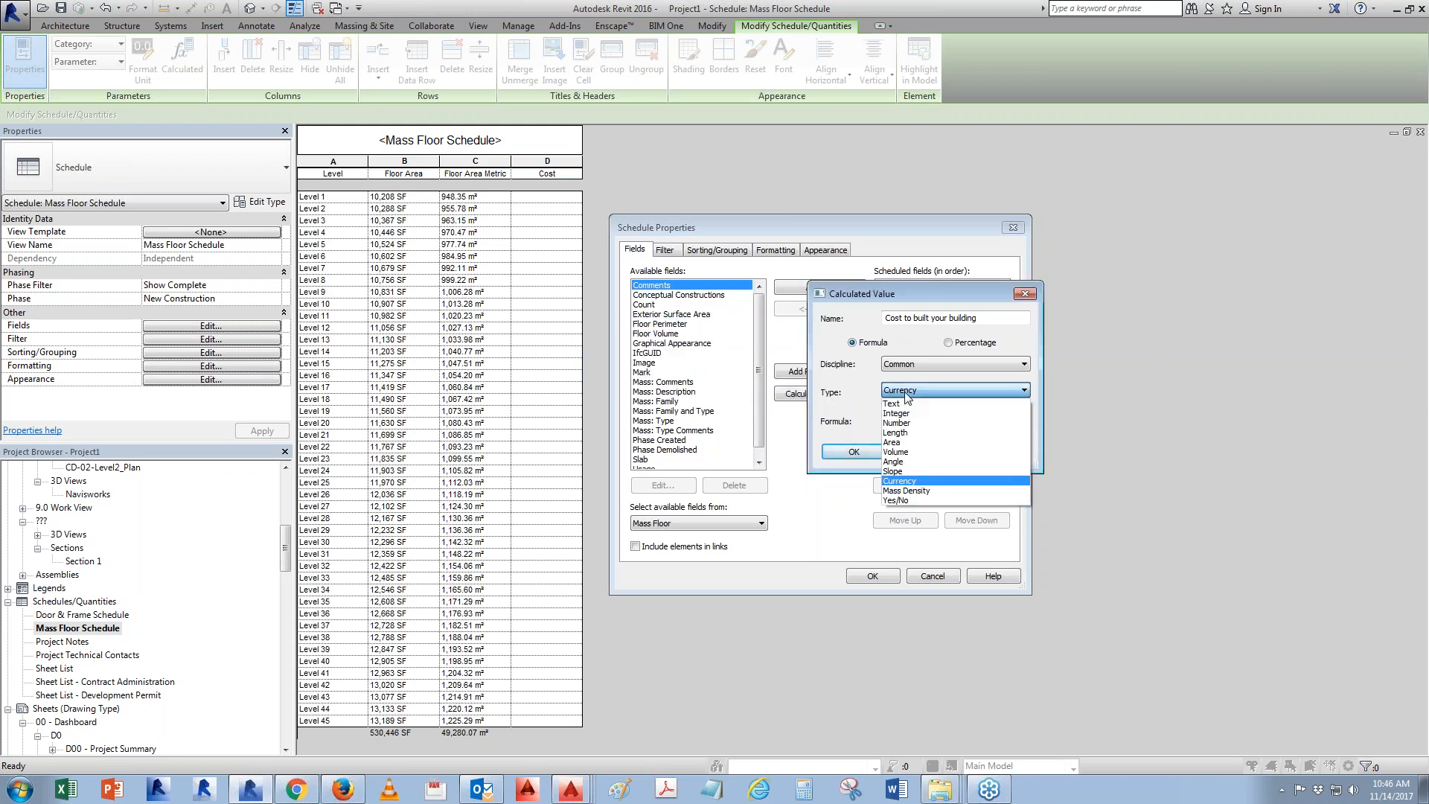
{"action": "left_click", "coordinate": [891, 442]}
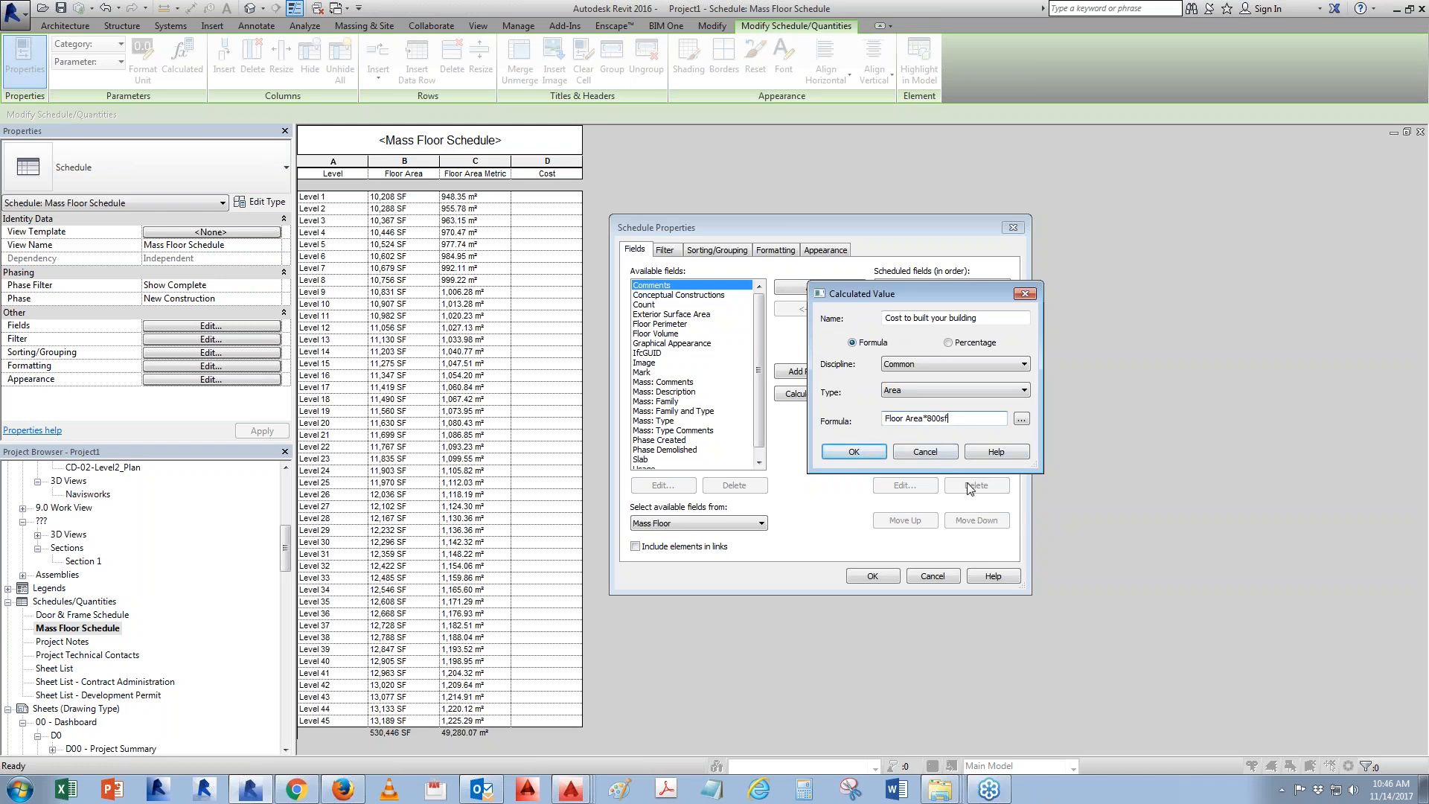
{"action": "left_click", "coordinate": [869, 454]}
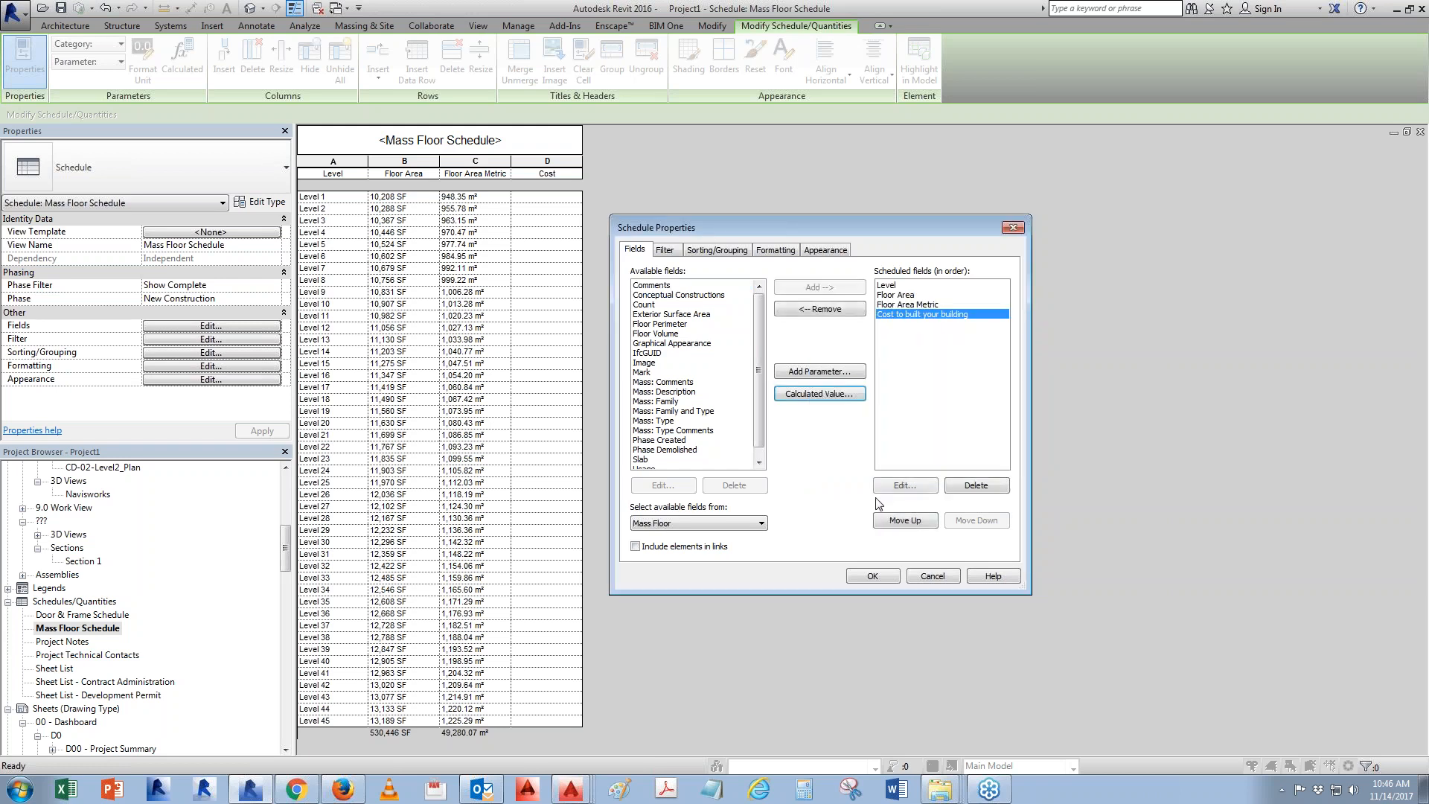
{"action": "left_click", "coordinate": [872, 576]}
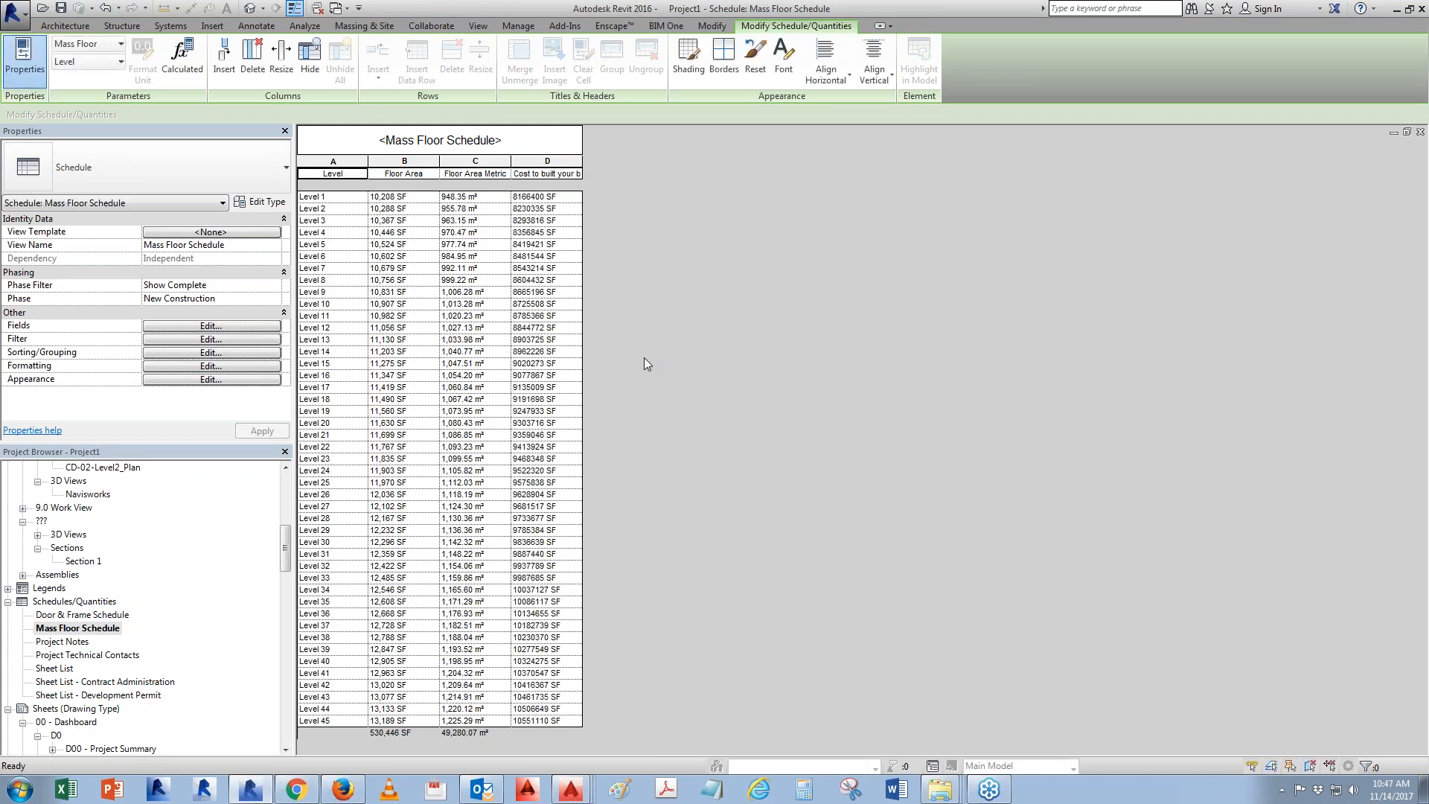
Turn the Mass Floor Schedule's grand totals off and on again so the totals row includes its title and count
{"action": "left_click", "coordinate": [203, 327]}
{"action": "left_click", "coordinate": [700, 250]}
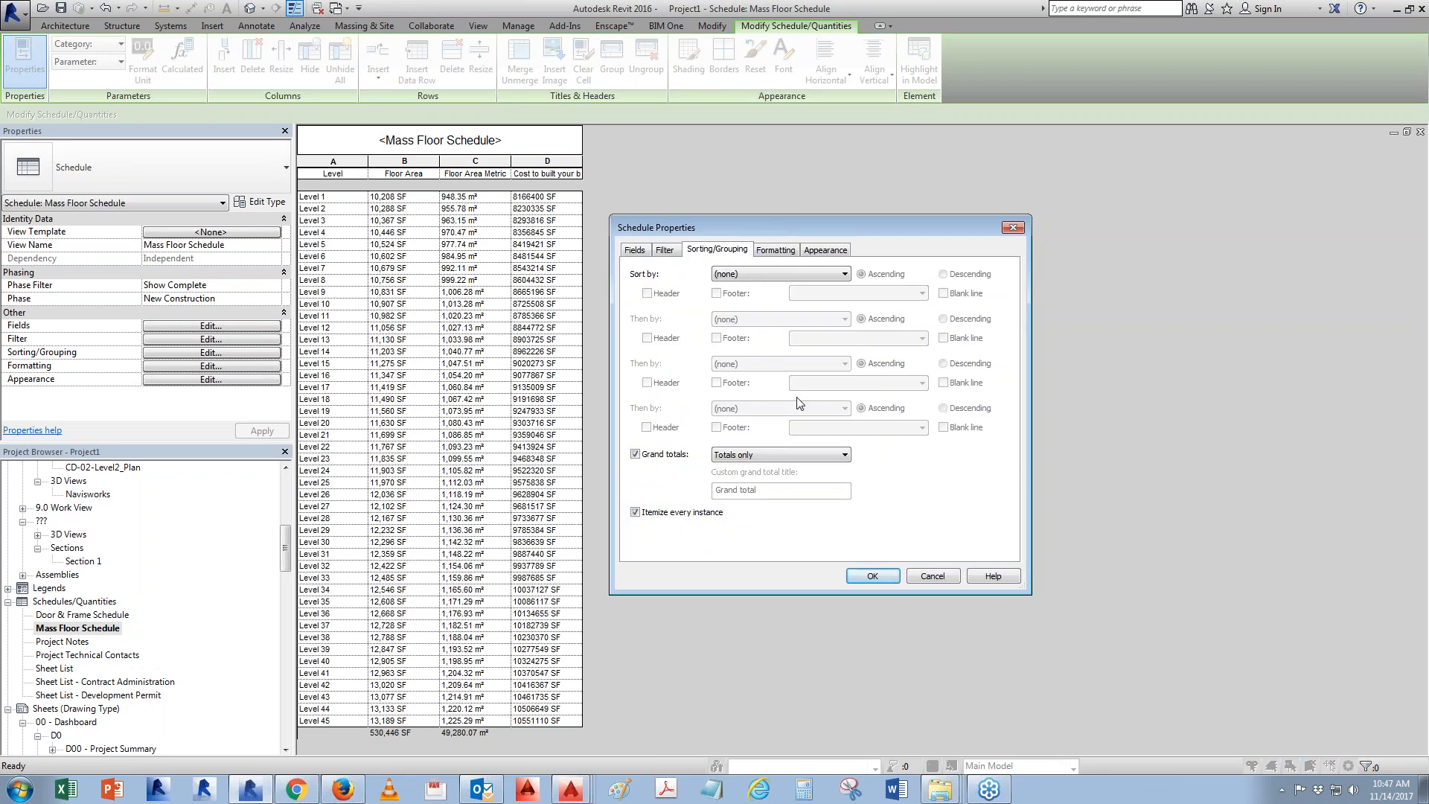
{"action": "left_click", "coordinate": [664, 250]}
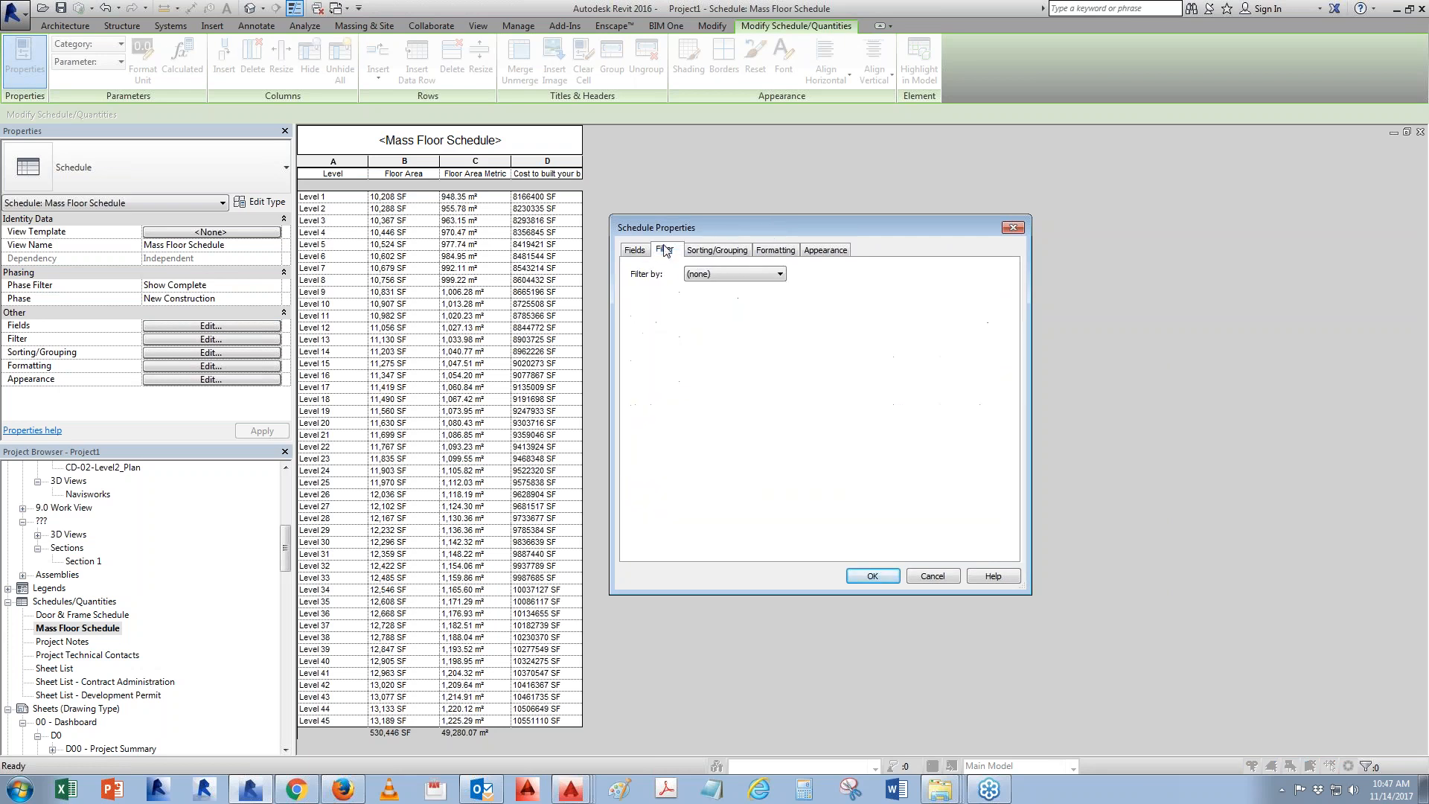
{"action": "left_click", "coordinate": [734, 249]}
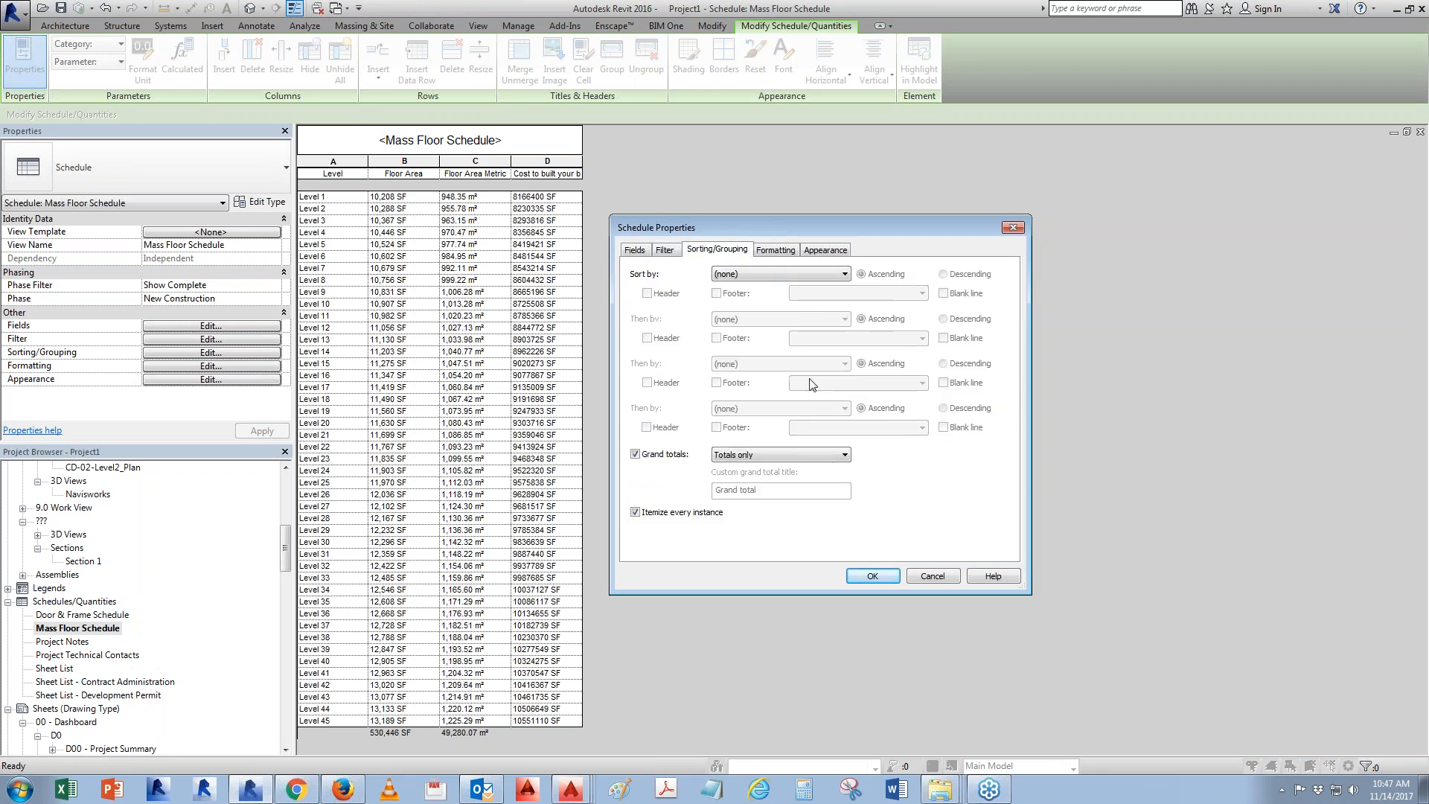
{"action": "left_click", "coordinate": [636, 455]}
{"action": "left_click", "coordinate": [636, 455]}
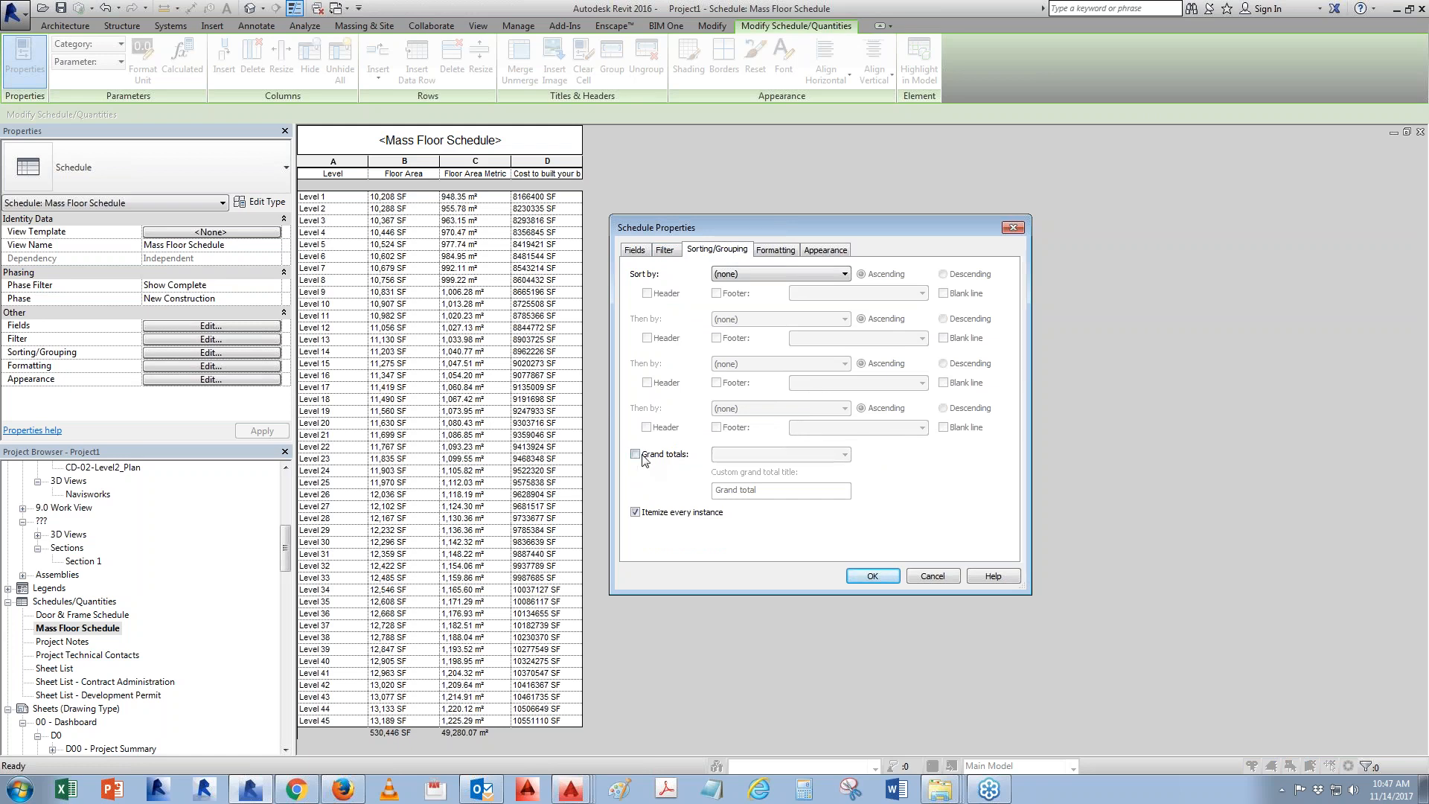
Enable calculated totals for the "Cost to built your building" field and apply the schedule properties
{"action": "left_click", "coordinate": [773, 251]}
{"action": "left_click", "coordinate": [737, 313]}
{"action": "left_click", "coordinate": [792, 452]}
{"action": "left_click", "coordinate": [872, 575]}
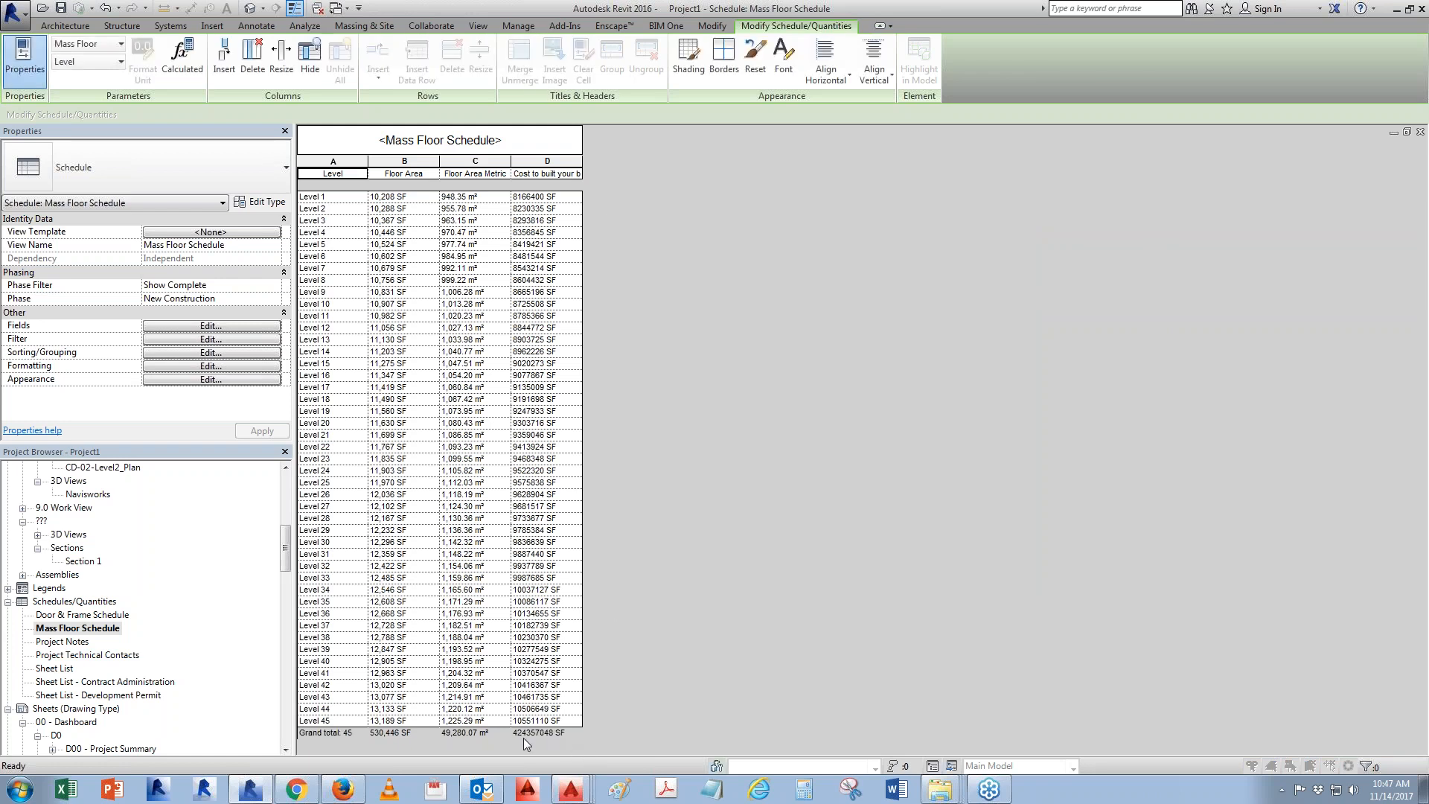
Override the project settings for the "Cost to built your building" field's format, using no unit symbol and digit grouping, and apply it
{"action": "left_click", "coordinate": [227, 325]}
{"action": "left_click", "coordinate": [740, 250]}
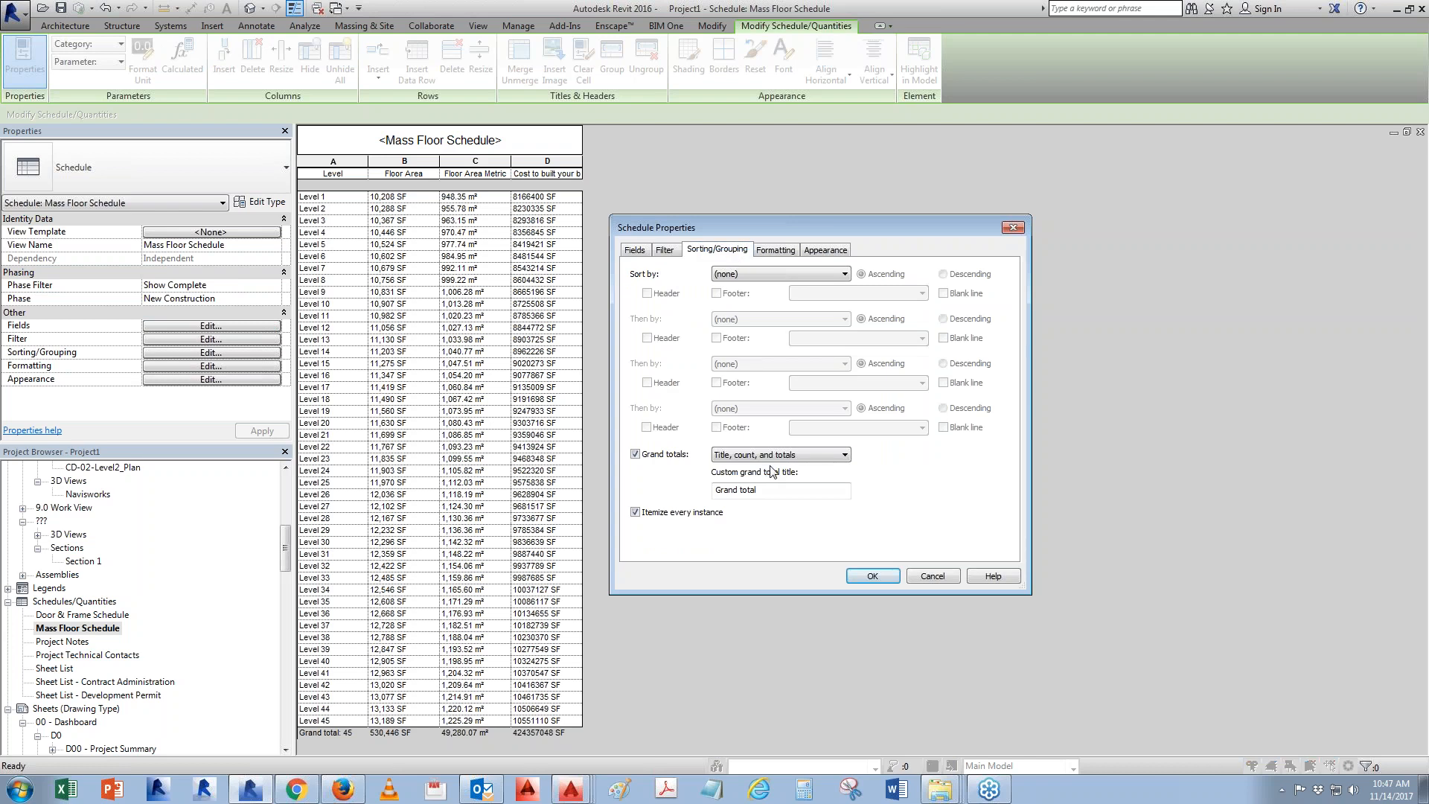
{"action": "left_click", "coordinate": [776, 250]}
{"action": "left_click", "coordinate": [681, 312]}
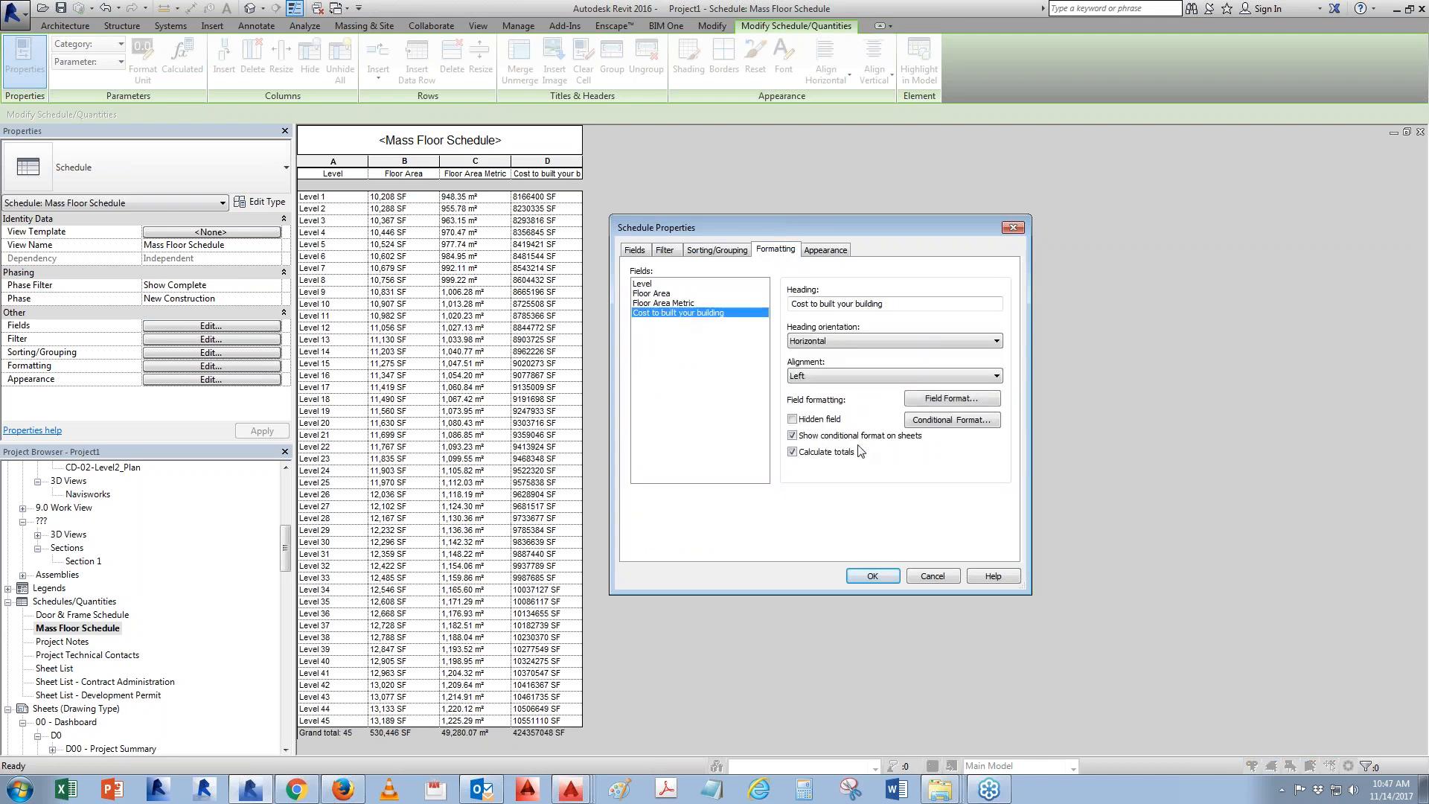
{"action": "left_click", "coordinate": [934, 402]}
{"action": "left_click", "coordinate": [732, 307]}
{"action": "left_click", "coordinate": [754, 401]}
{"action": "left_click", "coordinate": [738, 413]}
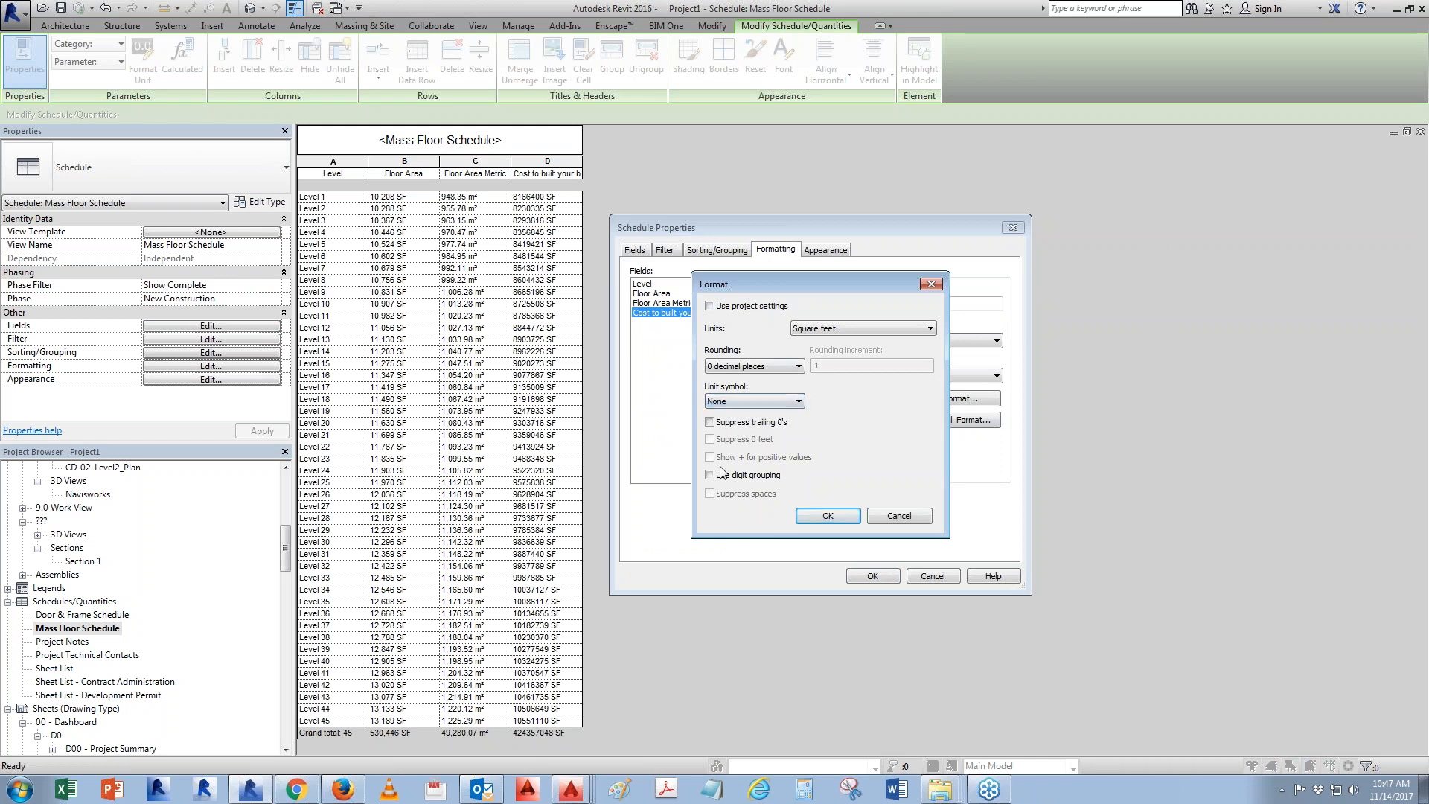
{"action": "left_click", "coordinate": [826, 515]}
{"action": "left_click", "coordinate": [873, 576]}
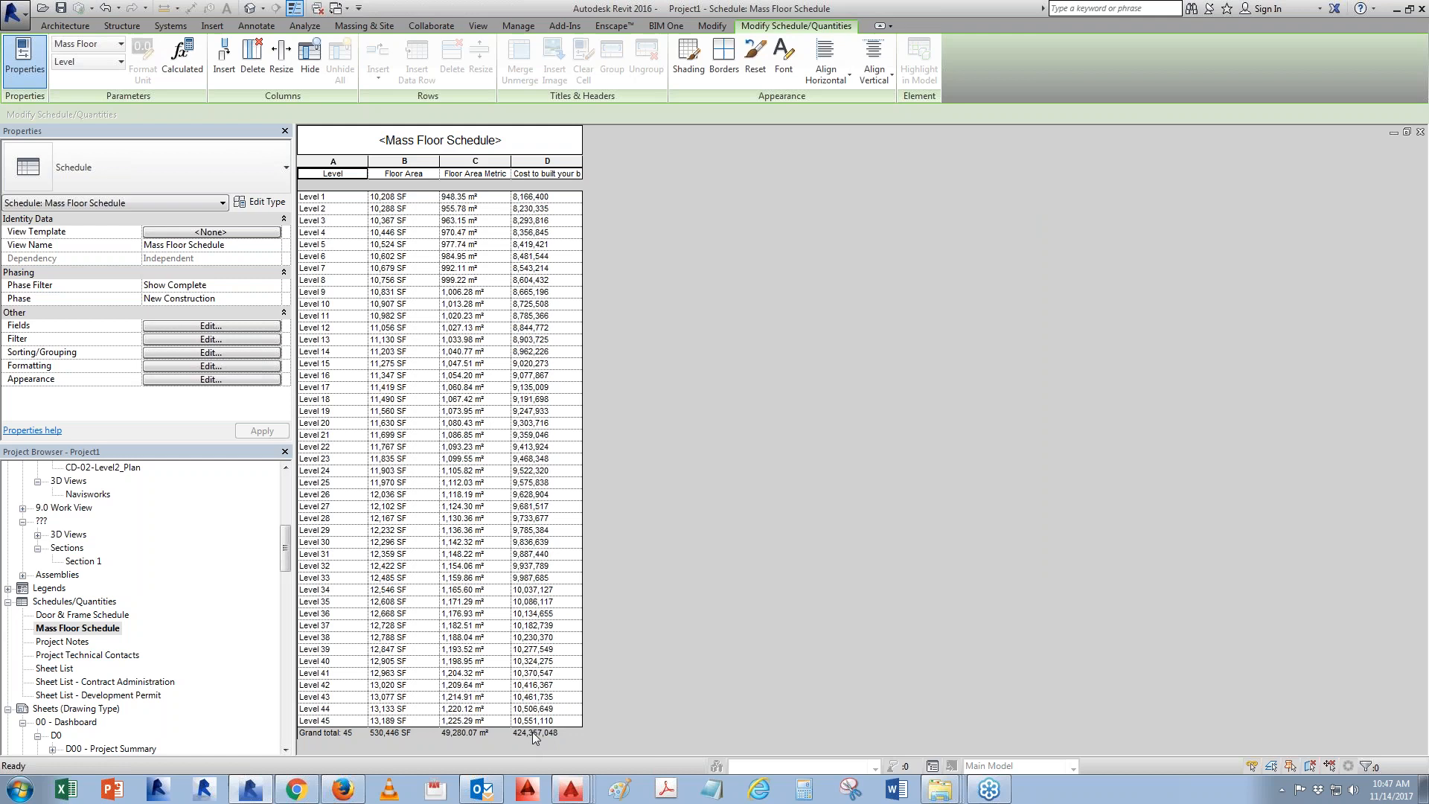
Change the "Cost to built your building" formula to Floor Area * 500 and apply it to the Mass Floor Schedule
{"action": "left_click", "coordinate": [211, 325]}
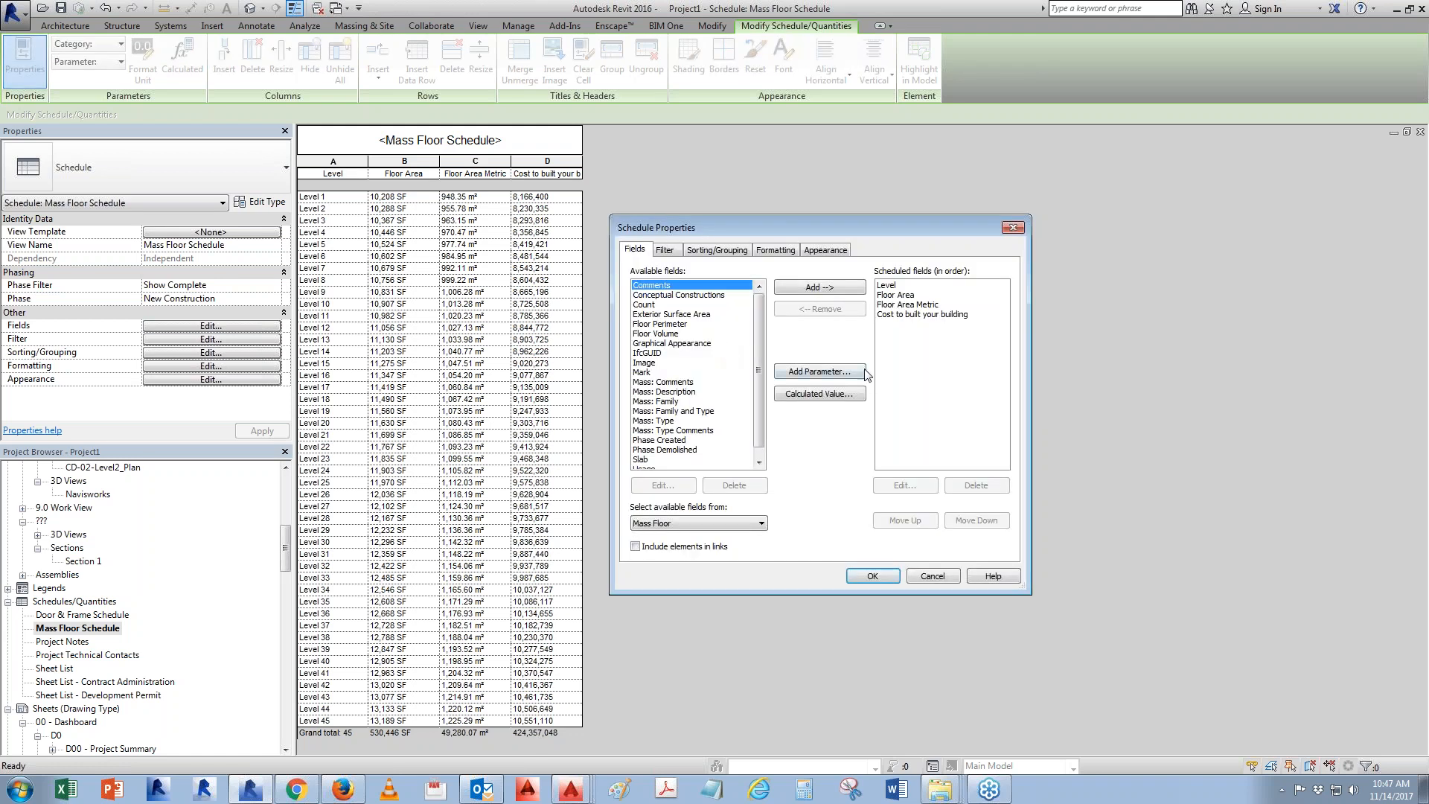
{"action": "left_click", "coordinate": [903, 316]}
{"action": "left_click", "coordinate": [905, 485]}
{"action": "left_click", "coordinate": [933, 418]}
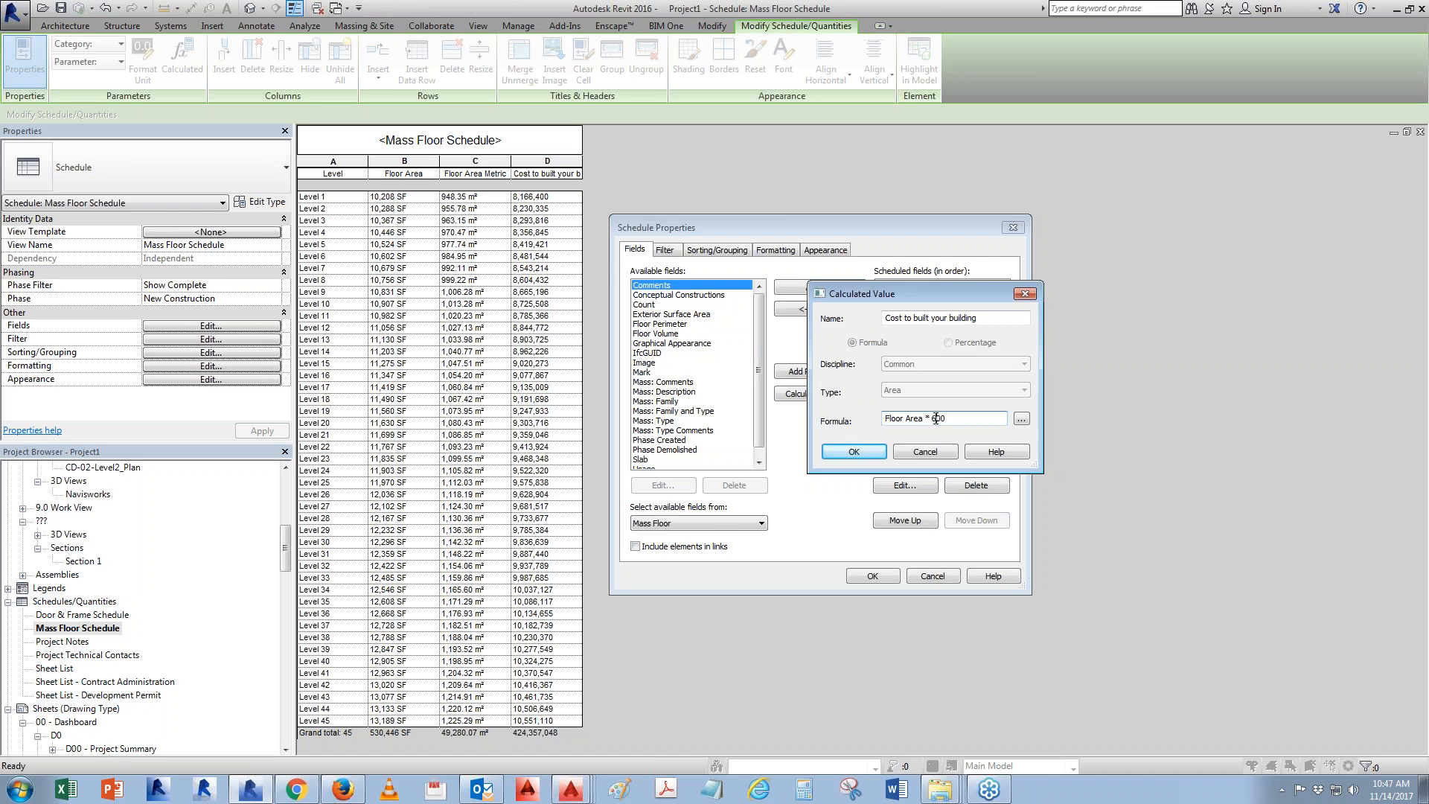
{"action": "left_click", "coordinate": [928, 453]}
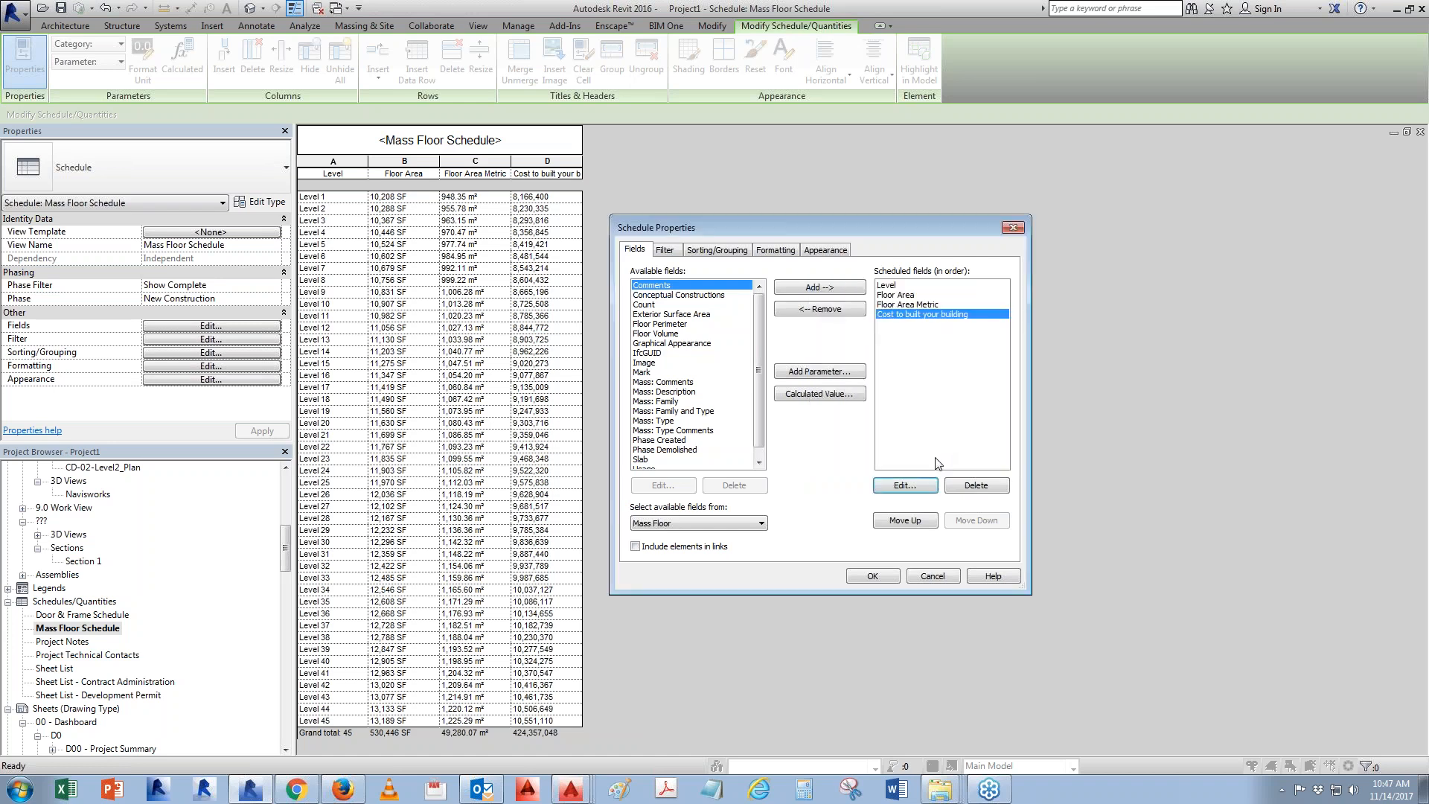
{"action": "left_click", "coordinate": [905, 486]}
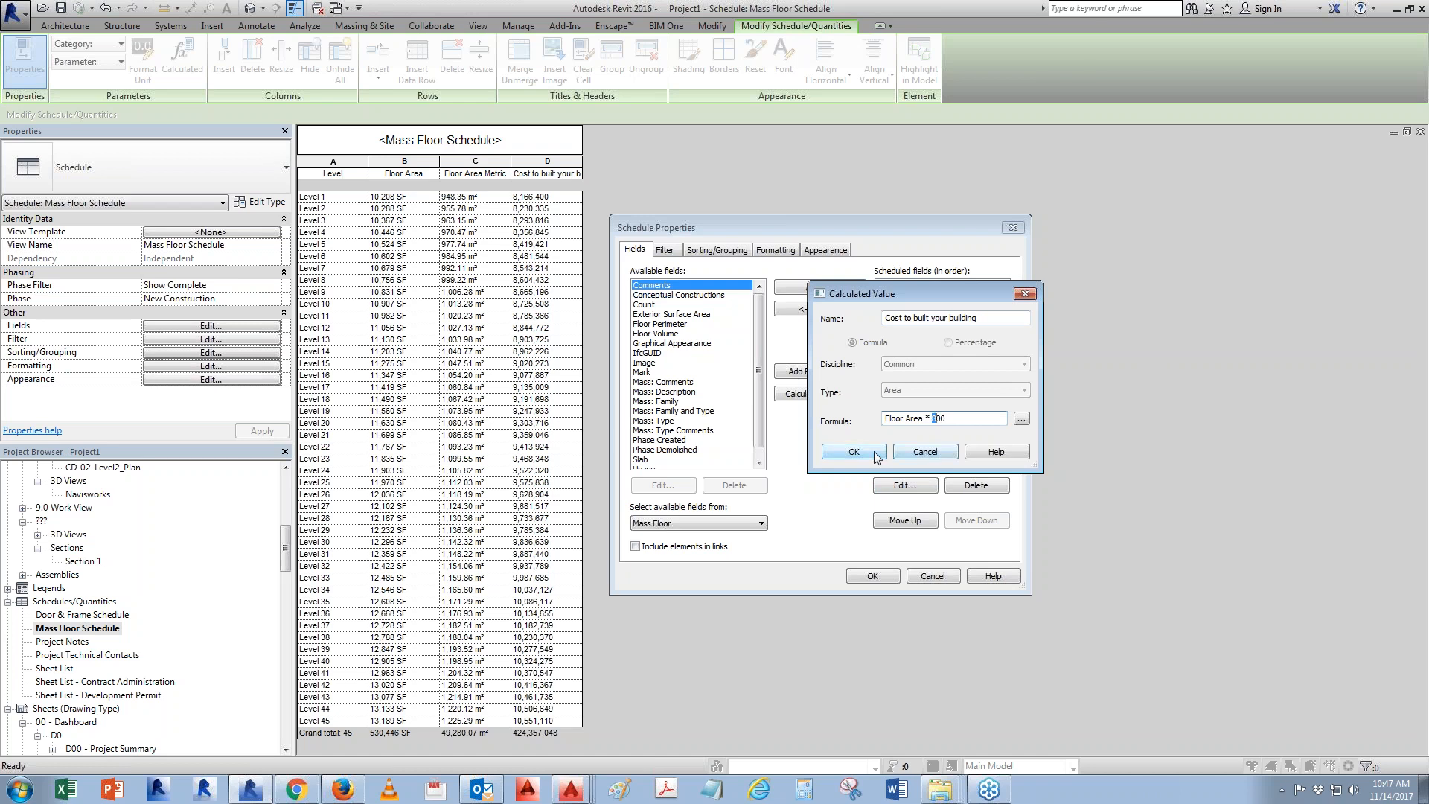
{"action": "left_click", "coordinate": [930, 452]}
{"action": "left_click", "coordinate": [873, 578]}
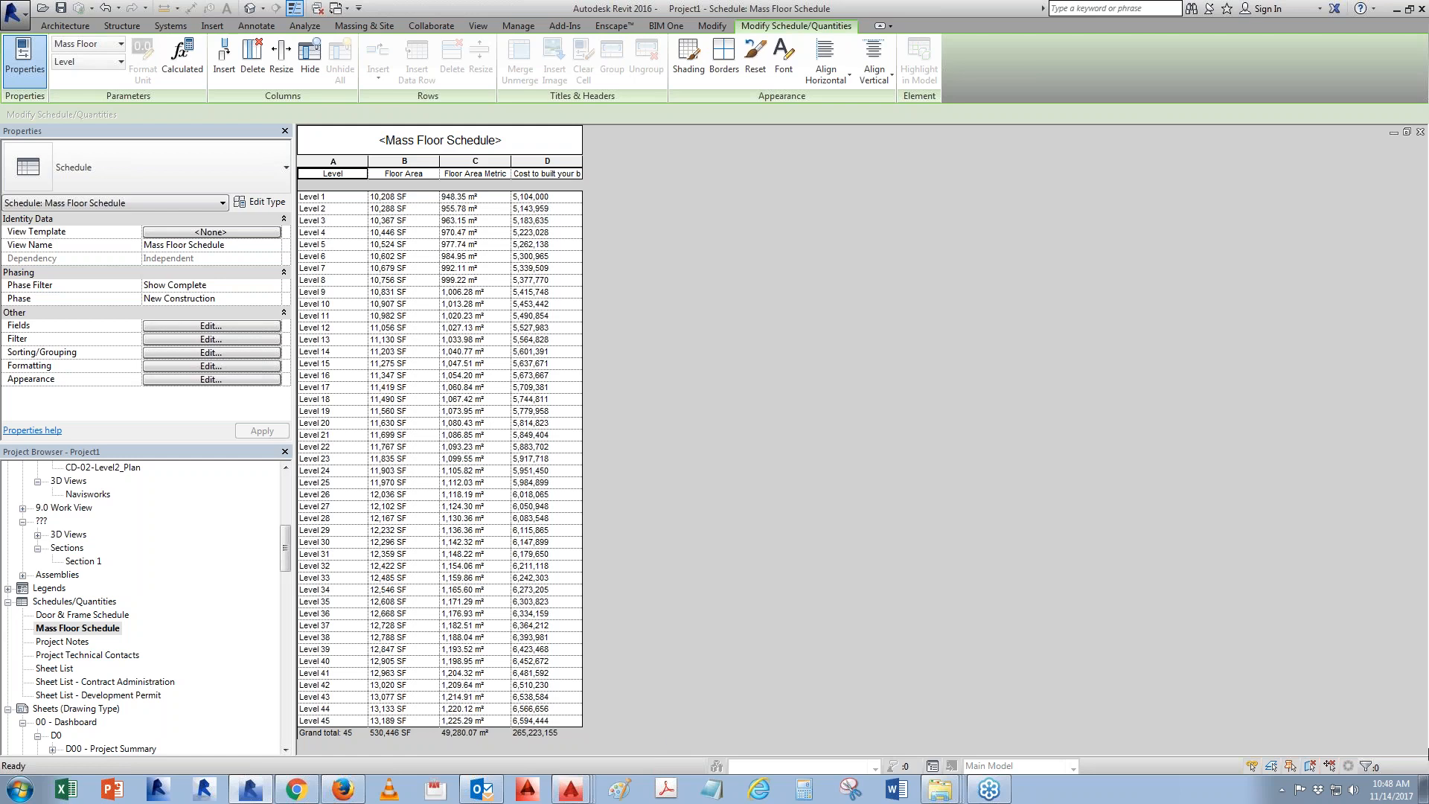
Open the default 3D view of the tower and display the available add-in tools
{"action": "left_click", "coordinate": [1417, 316]}
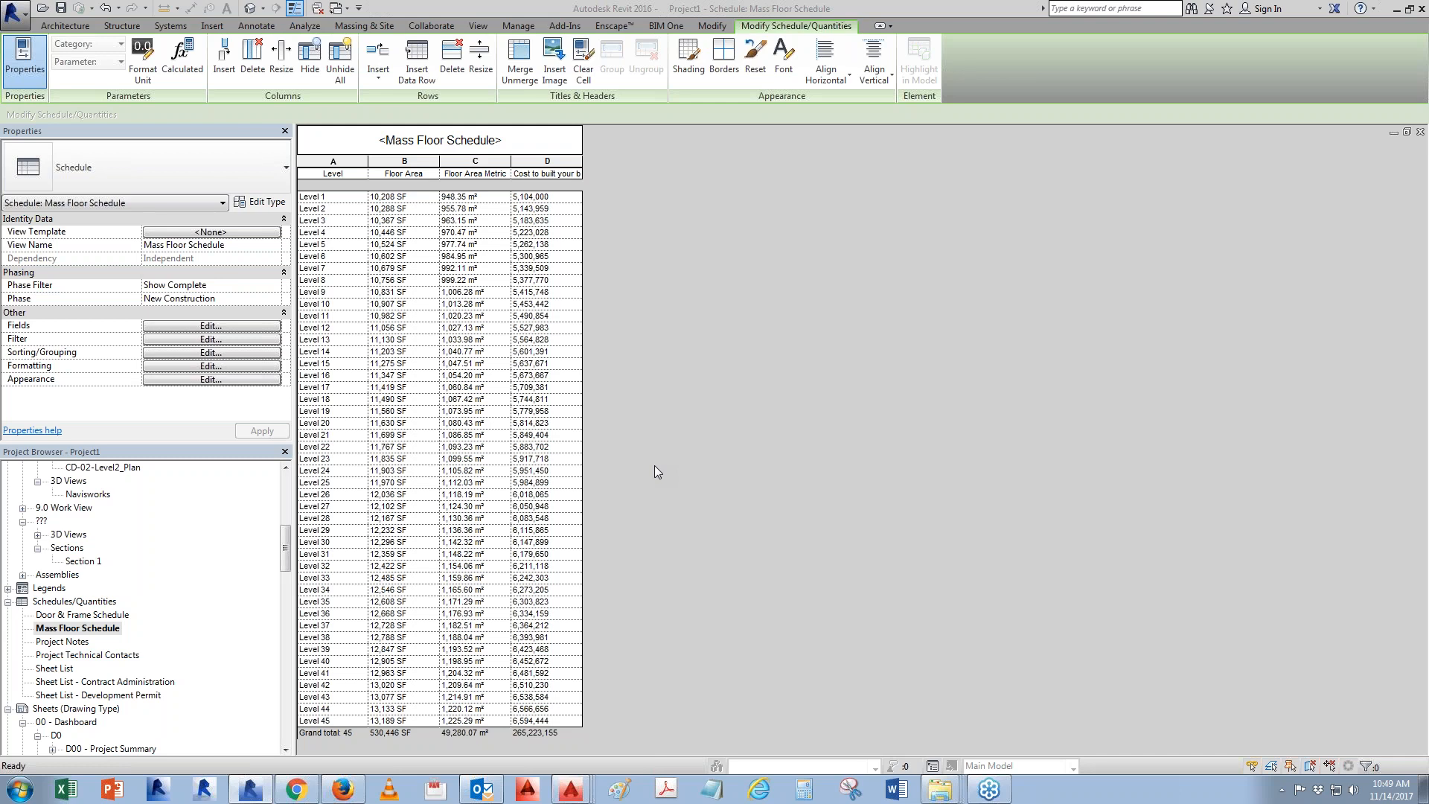
{"action": "left_click", "coordinate": [250, 9]}
{"action": "left_click", "coordinate": [570, 28]}
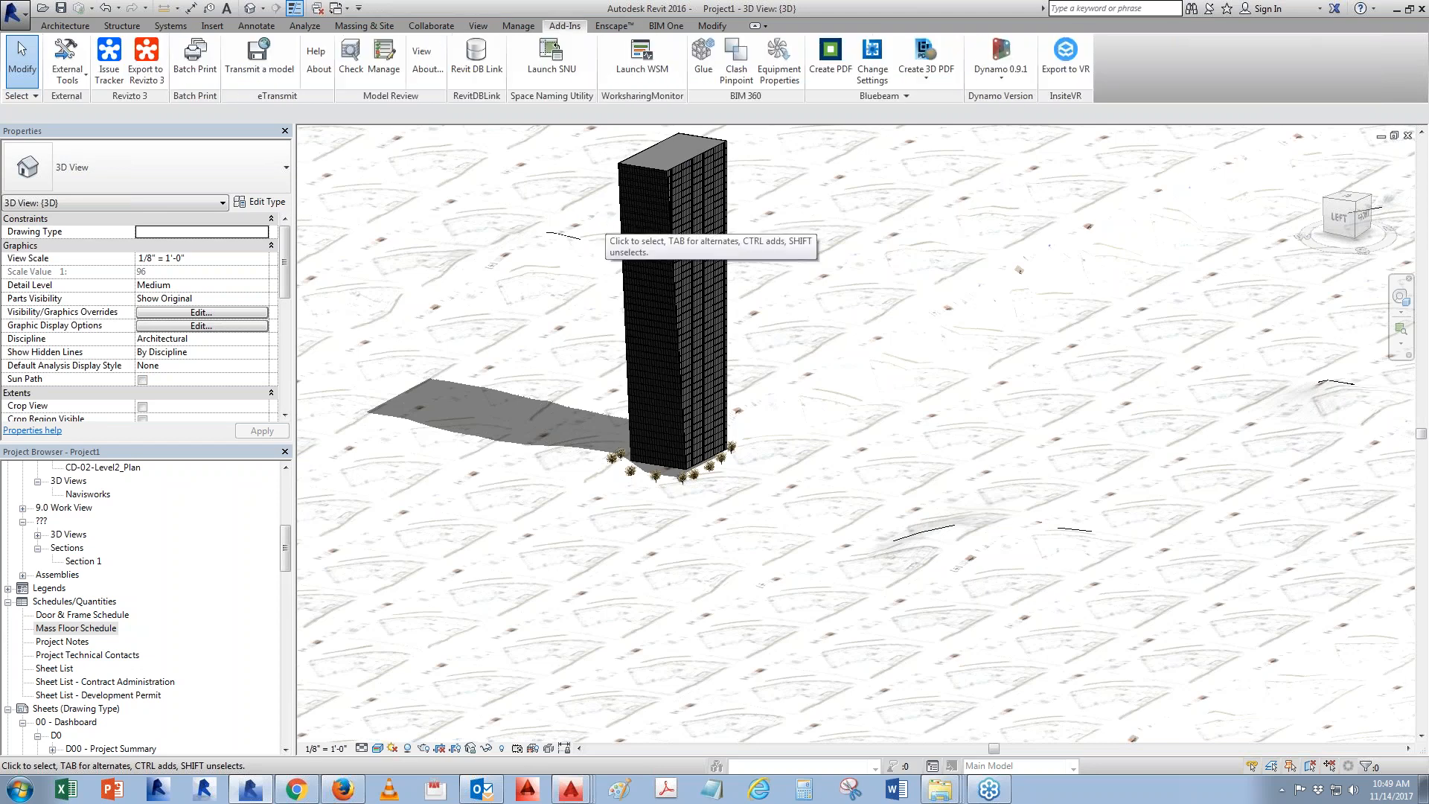